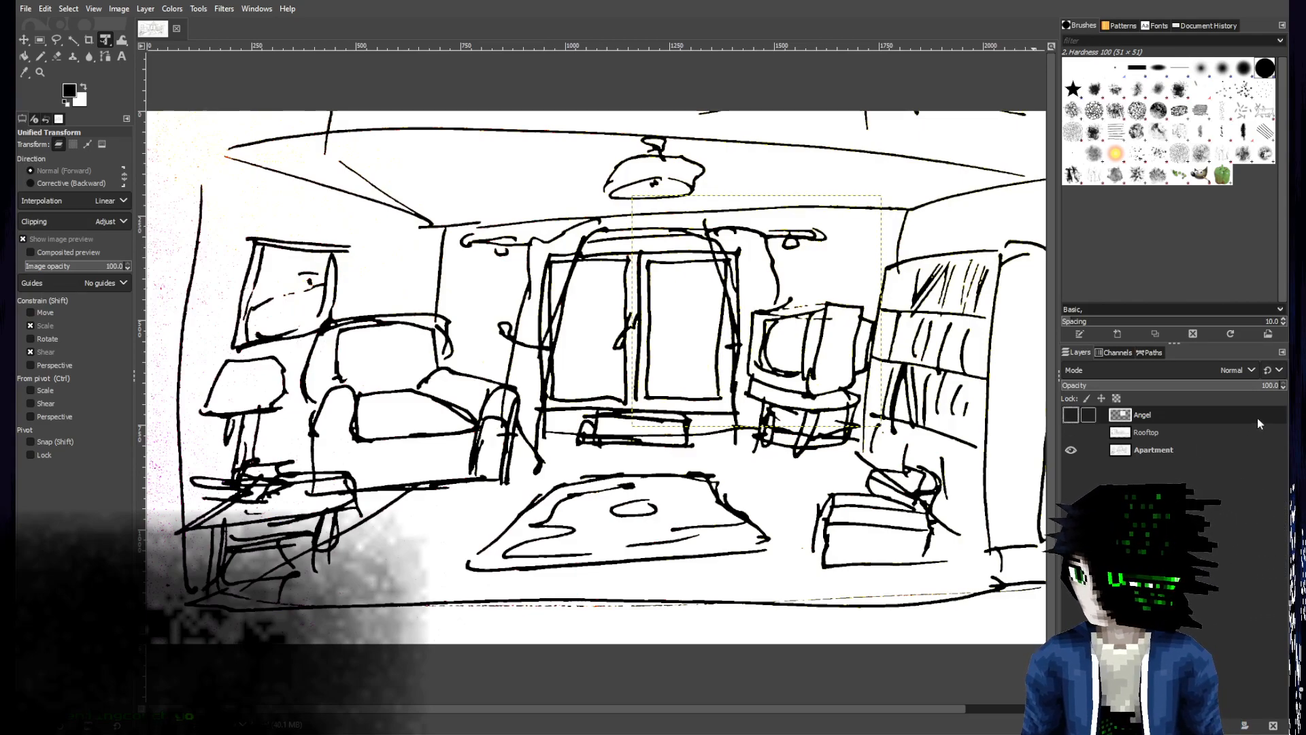
# - Show the hidden Angel and Rooftop layers alongside the Apartment sketch
pyautogui.click(1071, 414)
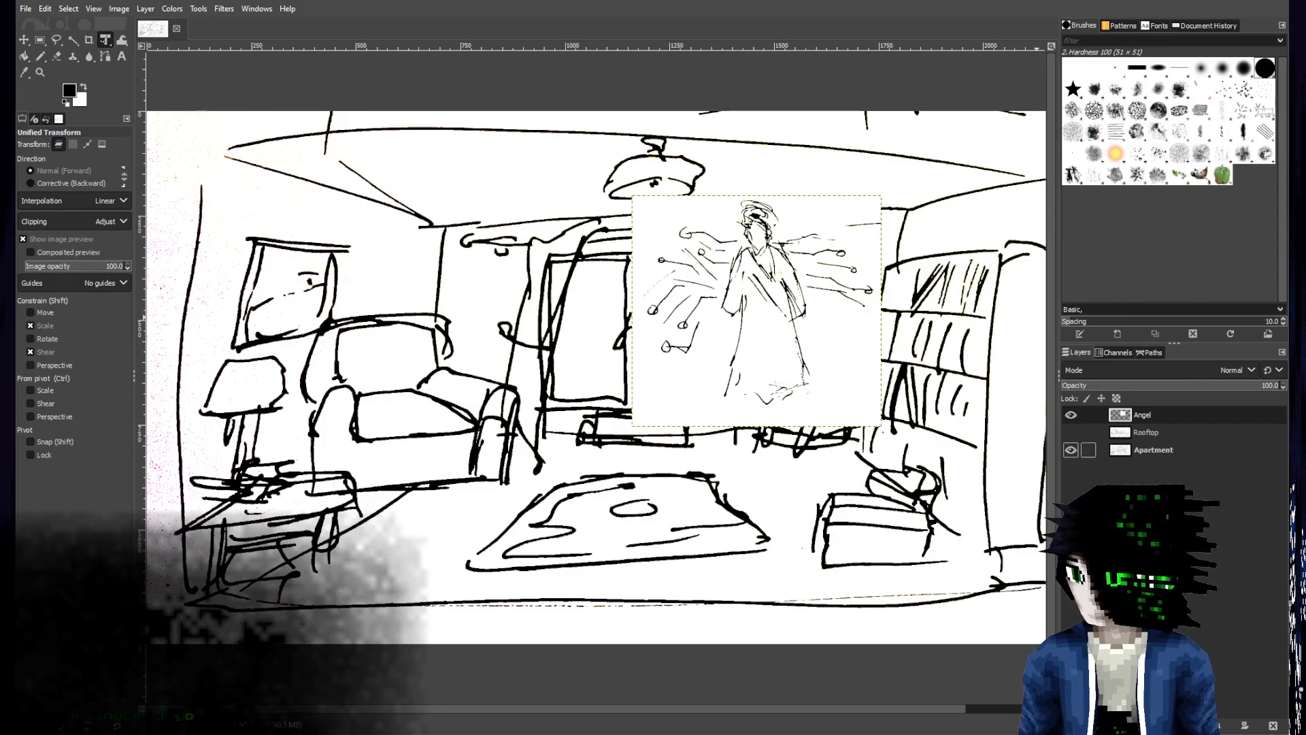
pyautogui.click(1070, 432)
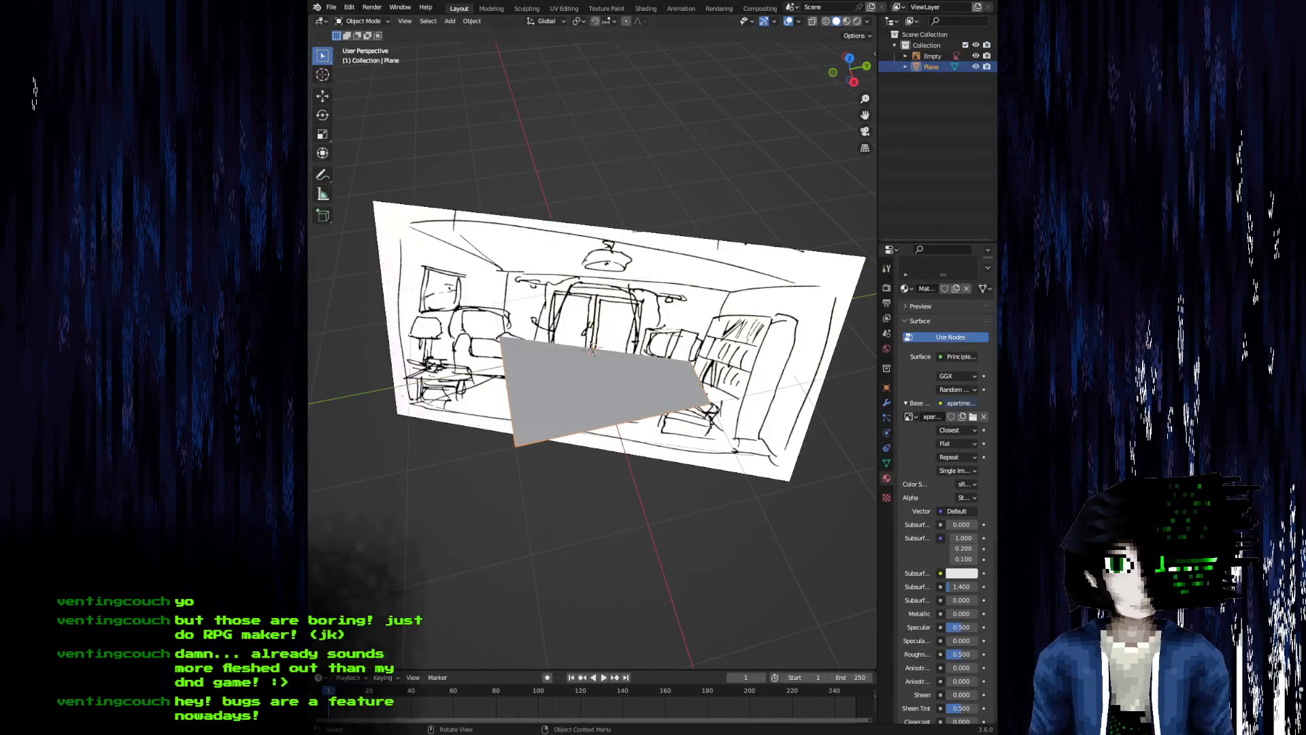
# - Switch to Blender and set the apartment reference image's rotation to 0° on X, Y and Z
pyautogui.moveTo(309, 36); pyautogui.dragTo(91, 68)
pyautogui.moveTo(640, 467)
pyautogui.mouseDown(button='middle')
pyautogui.moveTo(680, 430)
pyautogui.moveTo(719, 450)
pyautogui.mouseUp(button='middle')
pyautogui.scroll(-6, 719, 451)
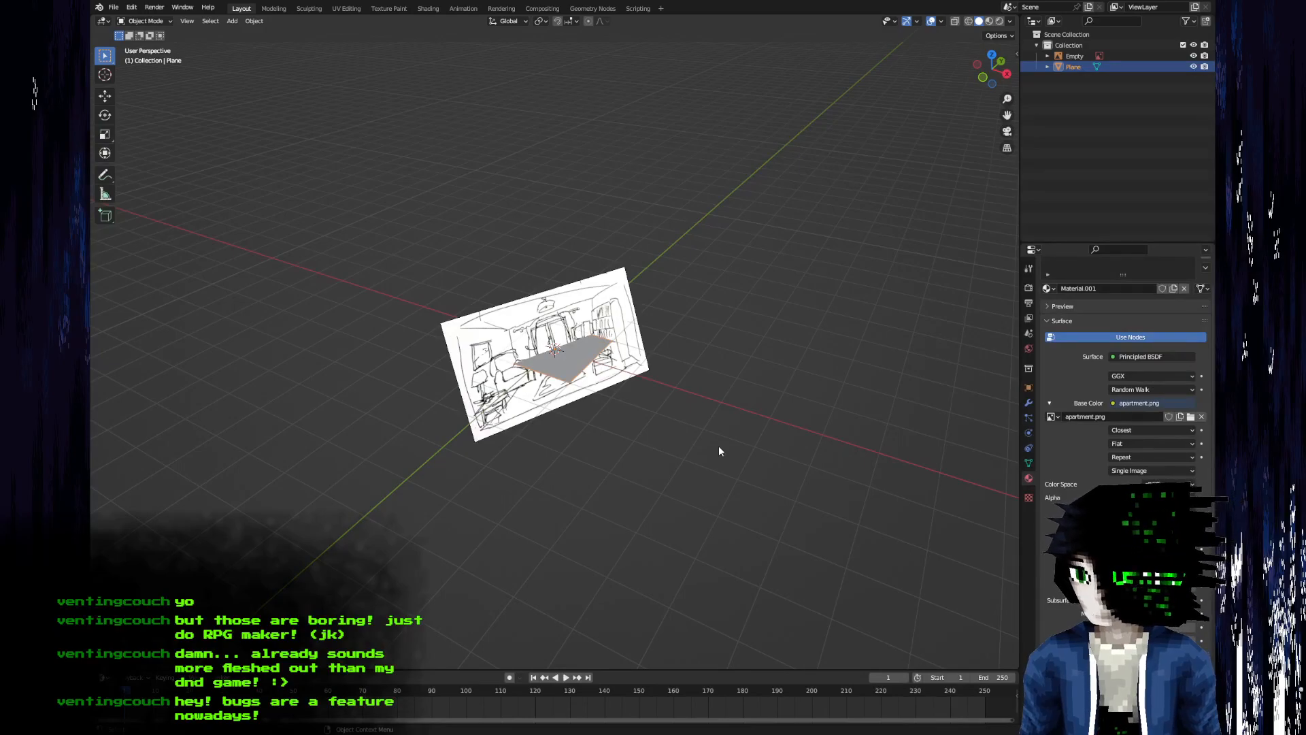
pyautogui.scroll(5, 632, 500)
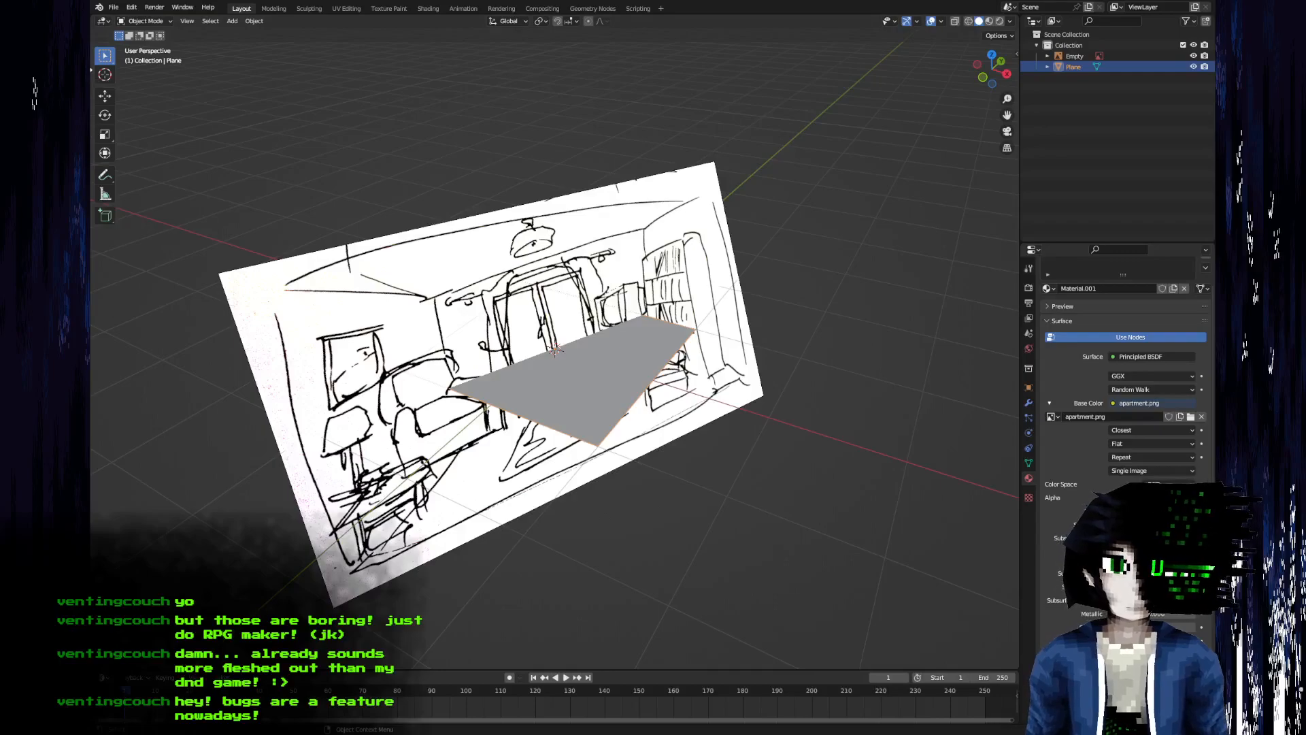
pyautogui.click(473, 447)
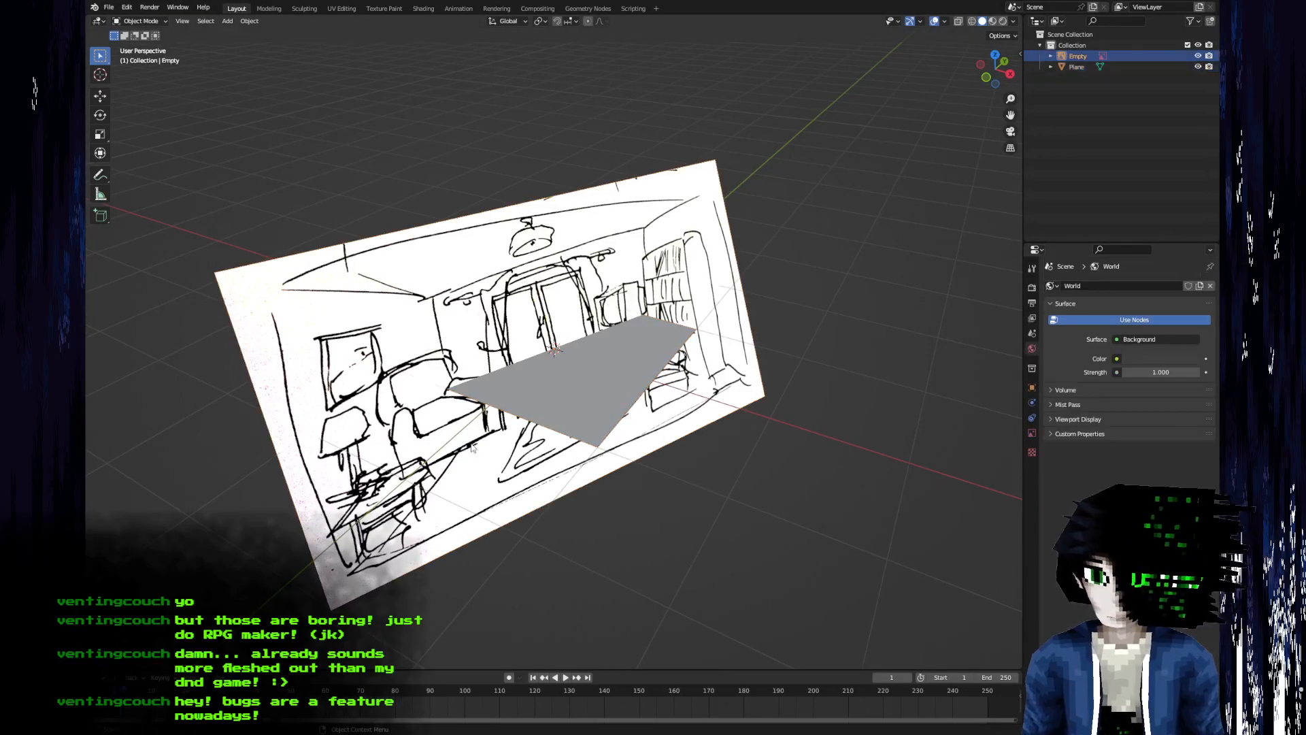
pyautogui.click(1018, 55)
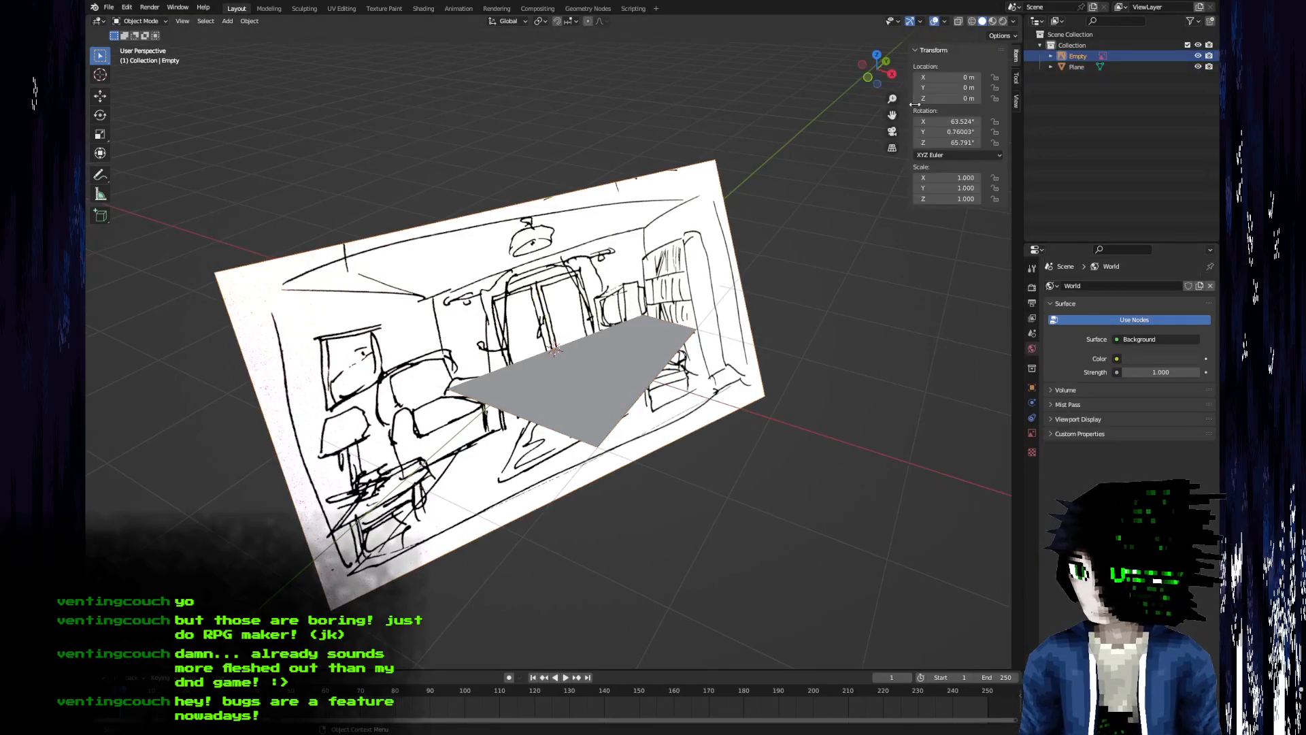
pyautogui.write('0')
pyautogui.press('Tab')
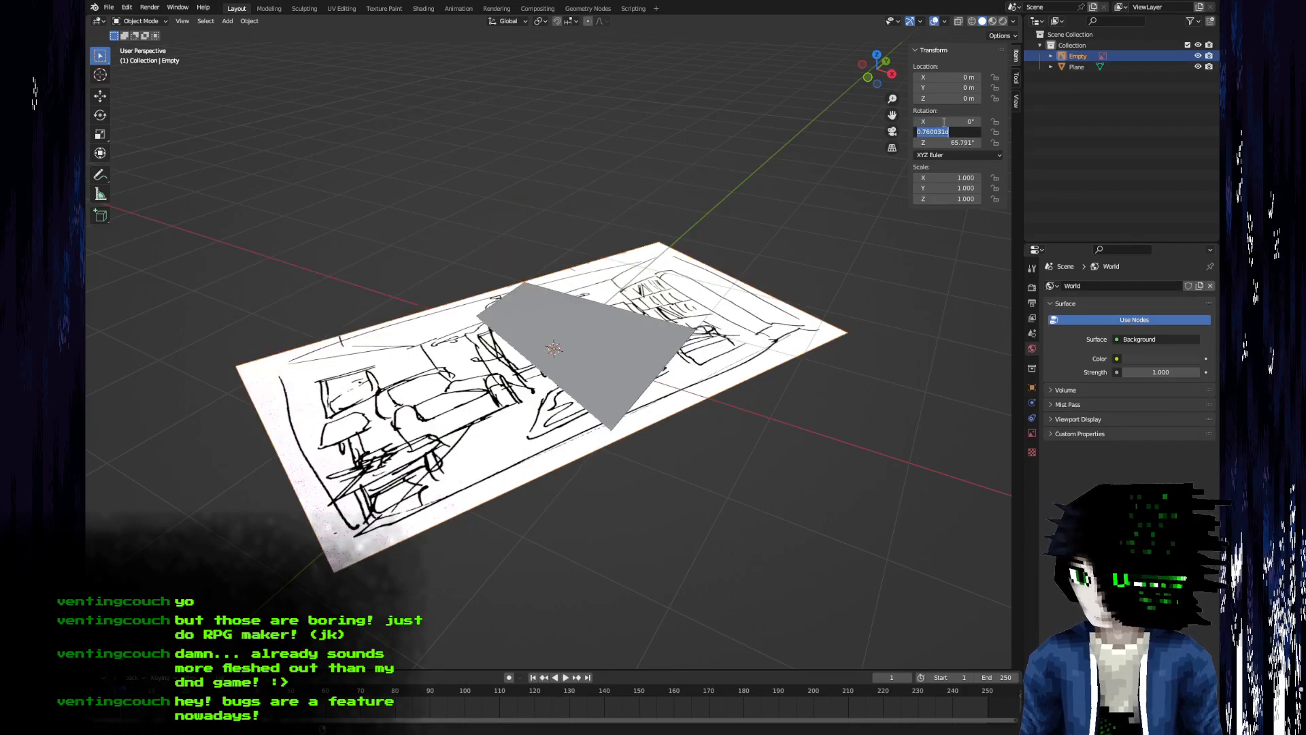
pyautogui.write('0')
pyautogui.press('Tab')
pyautogui.write('0')
pyautogui.press('Return')
# - Add a camera to the scene and set its rotation to 0° on X, Y and Z
pyautogui.moveTo(532, 347); pyautogui.dragTo(959, 2, button='middle')
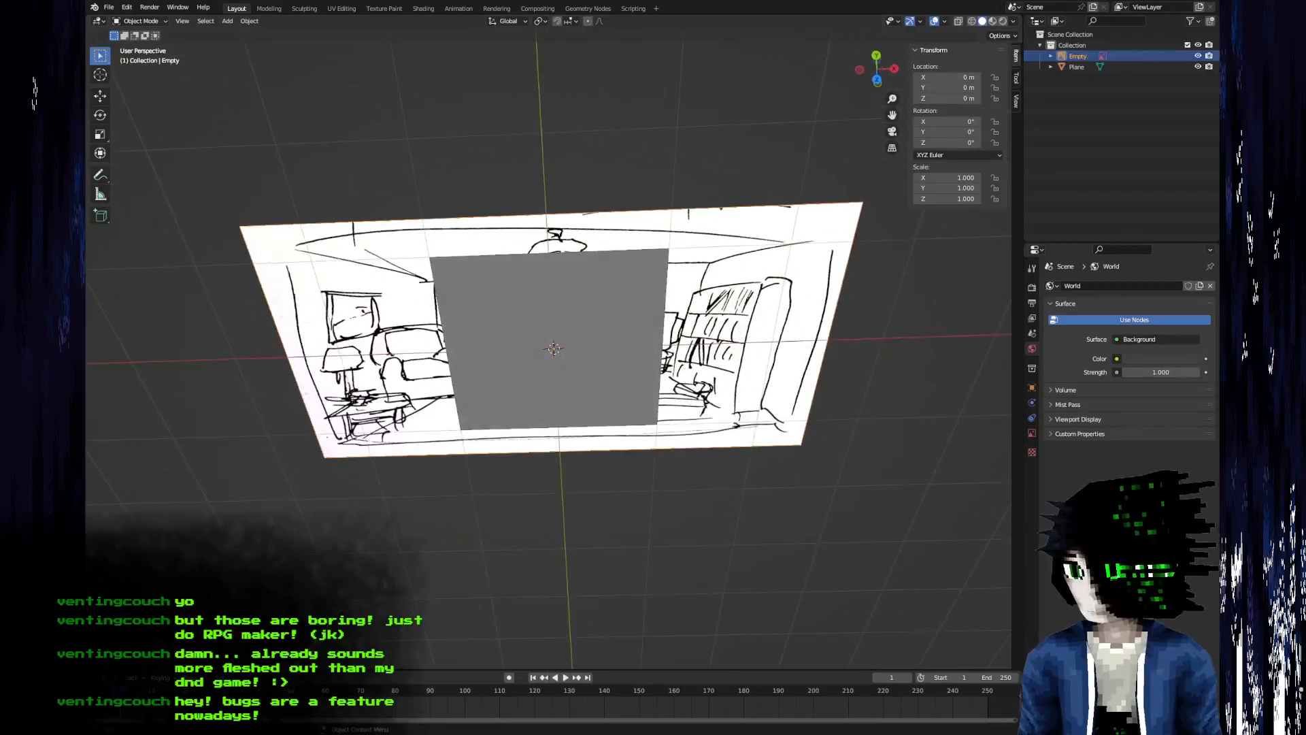
pyautogui.click(229, 21)
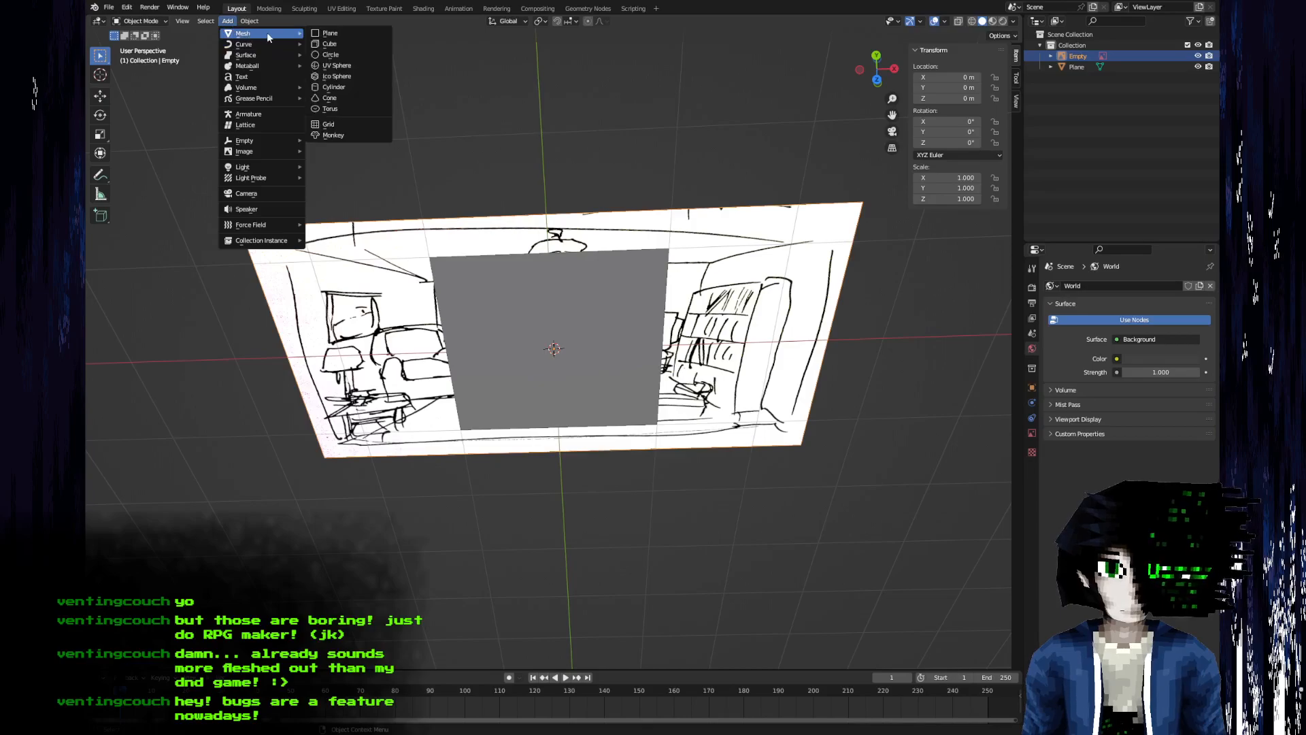
pyautogui.click(246, 194)
pyautogui.scroll(-6, 548, 178)
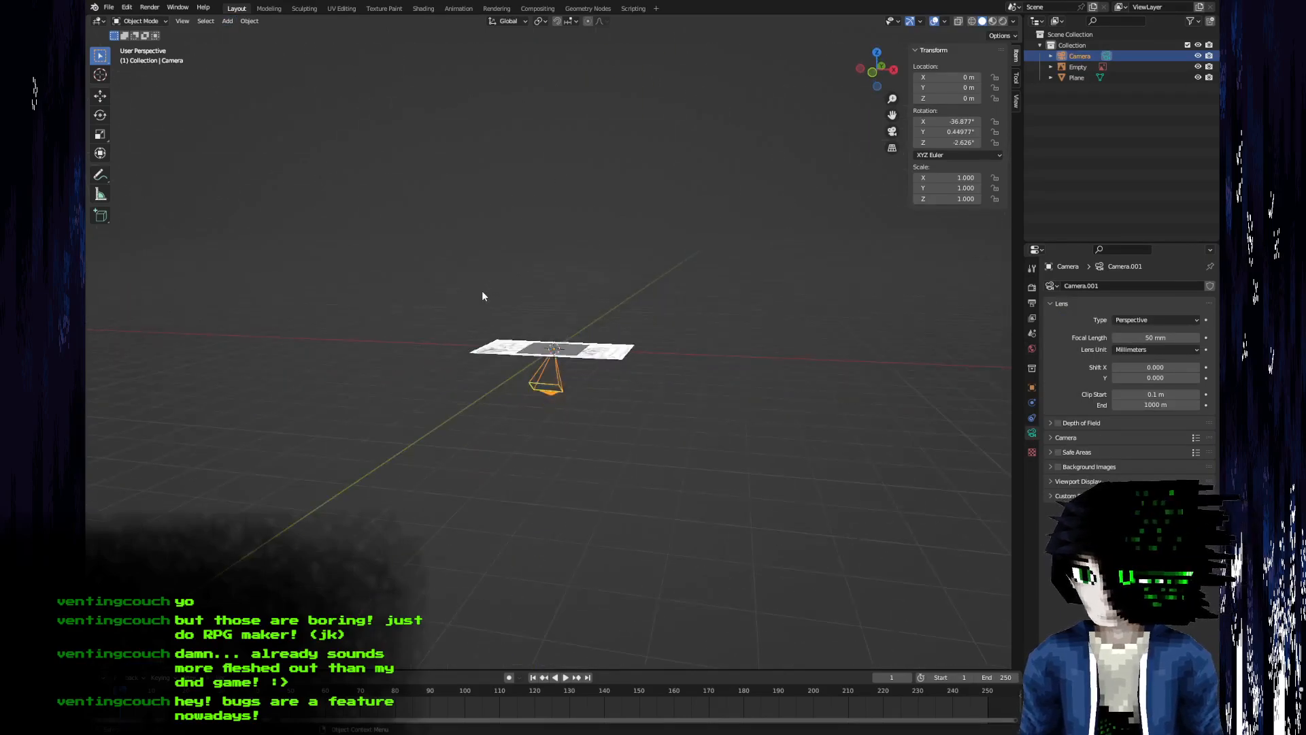
pyautogui.click(952, 121)
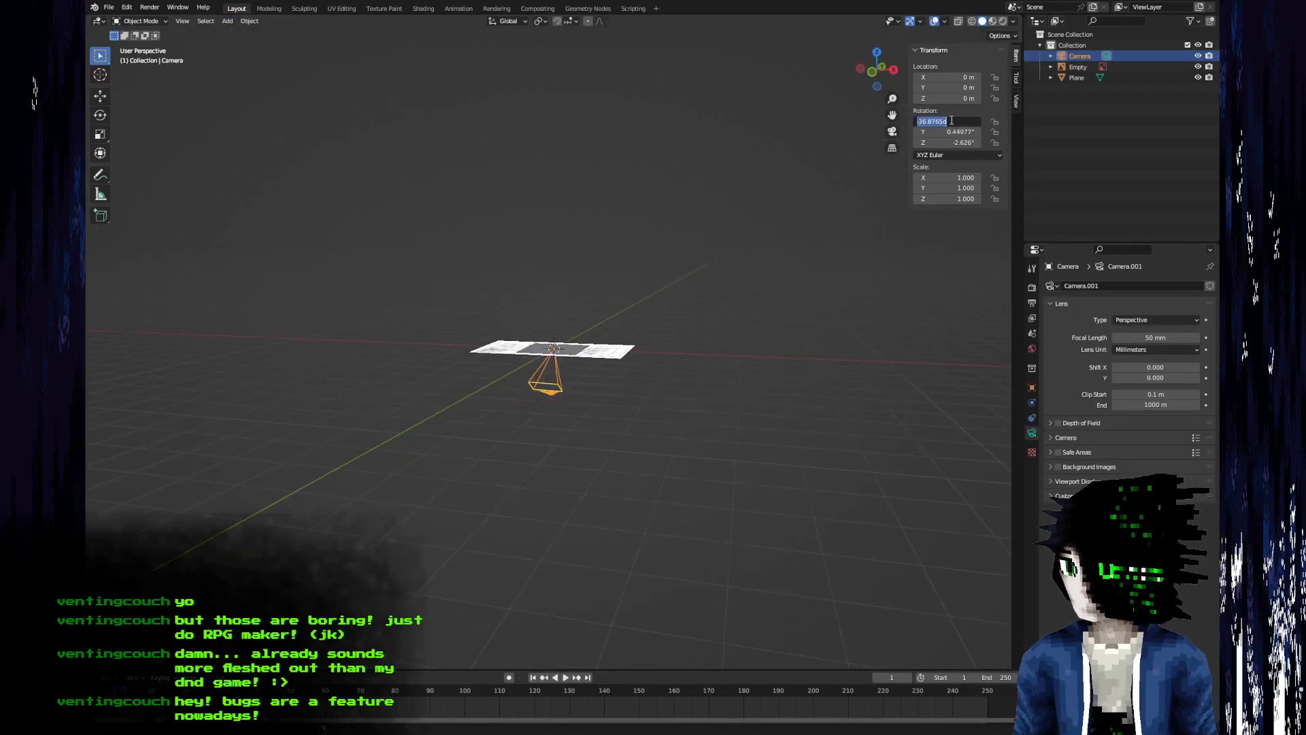
pyautogui.press('Tab')
pyautogui.write('0')
pyautogui.press('Tab')
pyautogui.write('0')
pyautogui.press('Return')
# - Move the camera straight up along Z to about 4.16 m above the reference image
pyautogui.moveTo(790, 251); pyautogui.dragTo(577, 347, button='middle')
pyautogui.press('r')
pyautogui.press('z')
pyautogui.press('Escape')
pyautogui.press('g')
pyautogui.press('z')
pyautogui.click(586, 203)
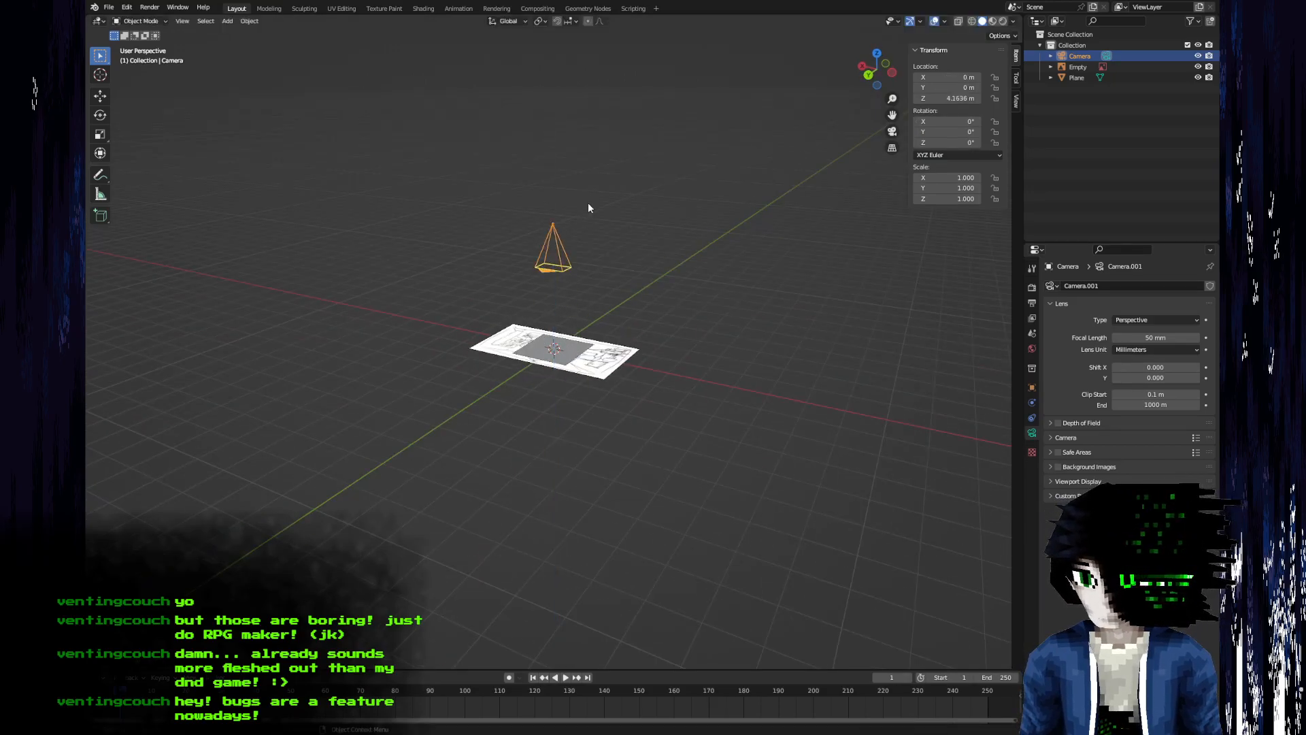
# - Make the camera the active scene camera and raise it to about 6.54 m to frame the sketch's full height
pyautogui.press('F3')
pyautogui.write('set activ')
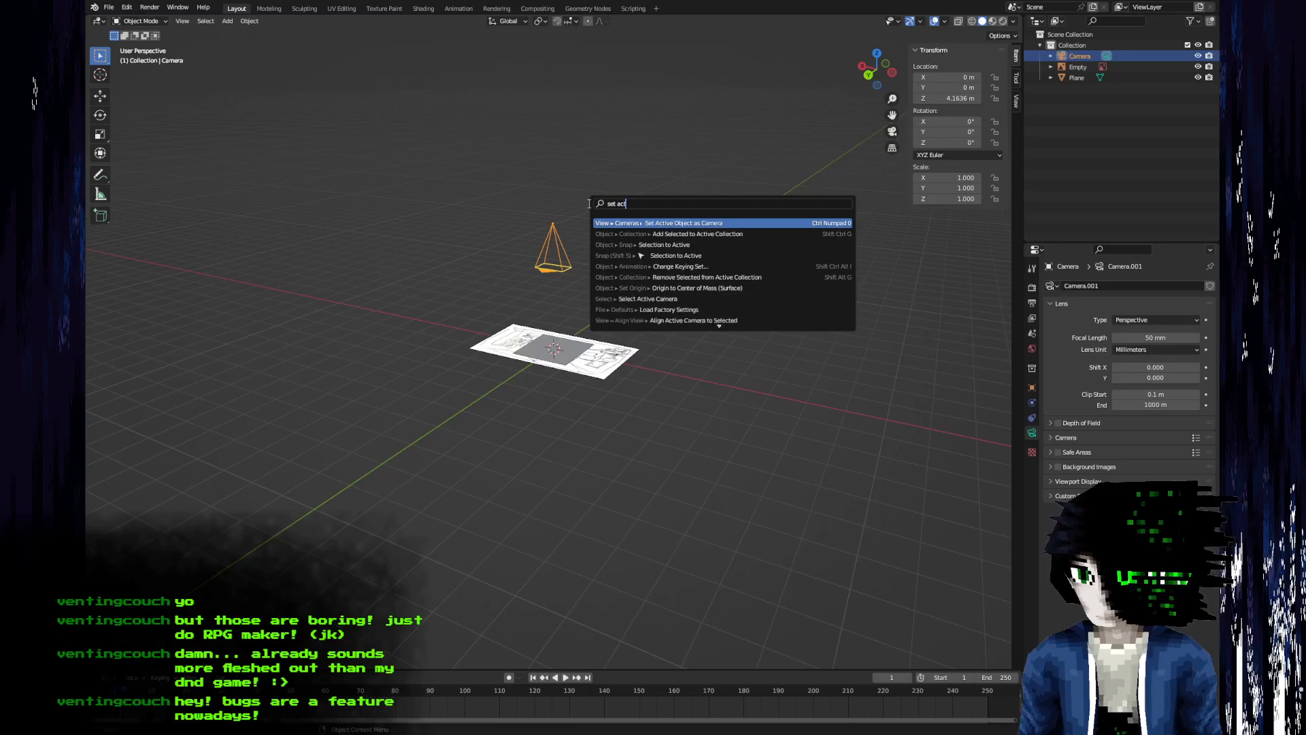
pyautogui.press('Return')
pyautogui.press('g')
pyautogui.press('z')
pyautogui.press('z')
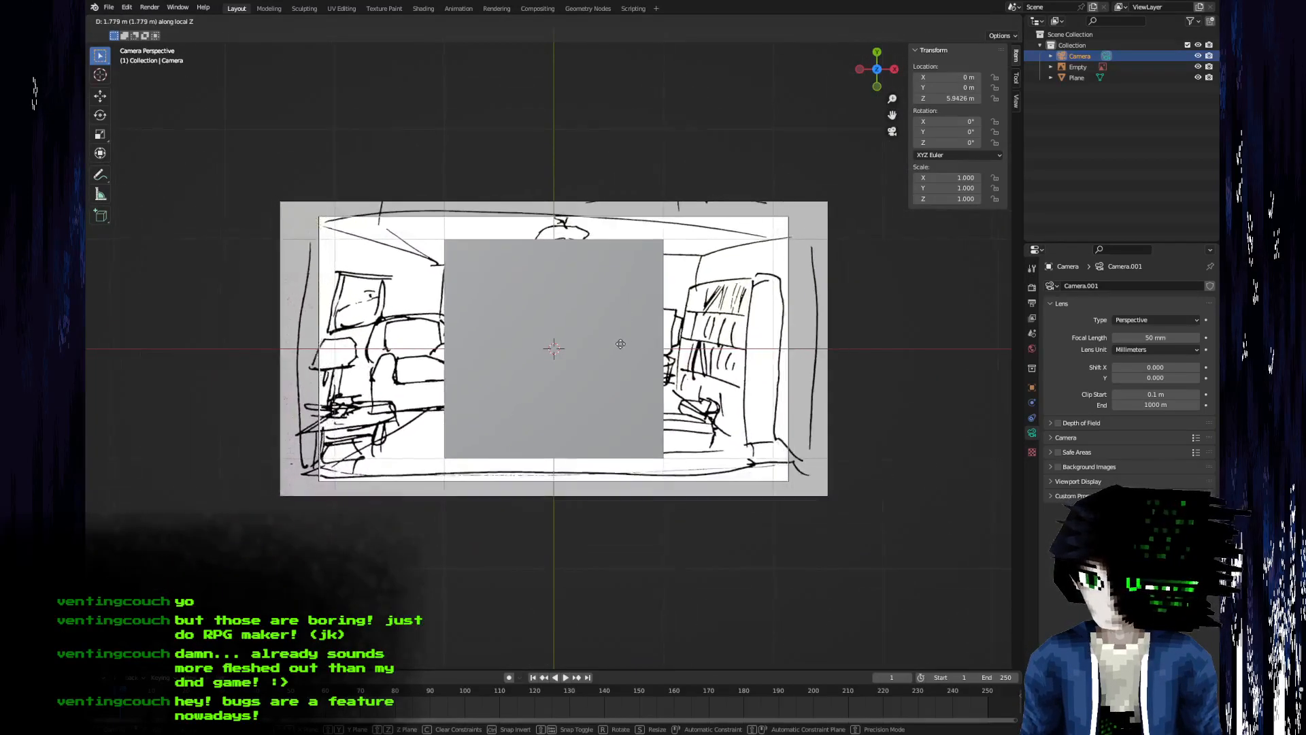
pyautogui.click(617, 360)
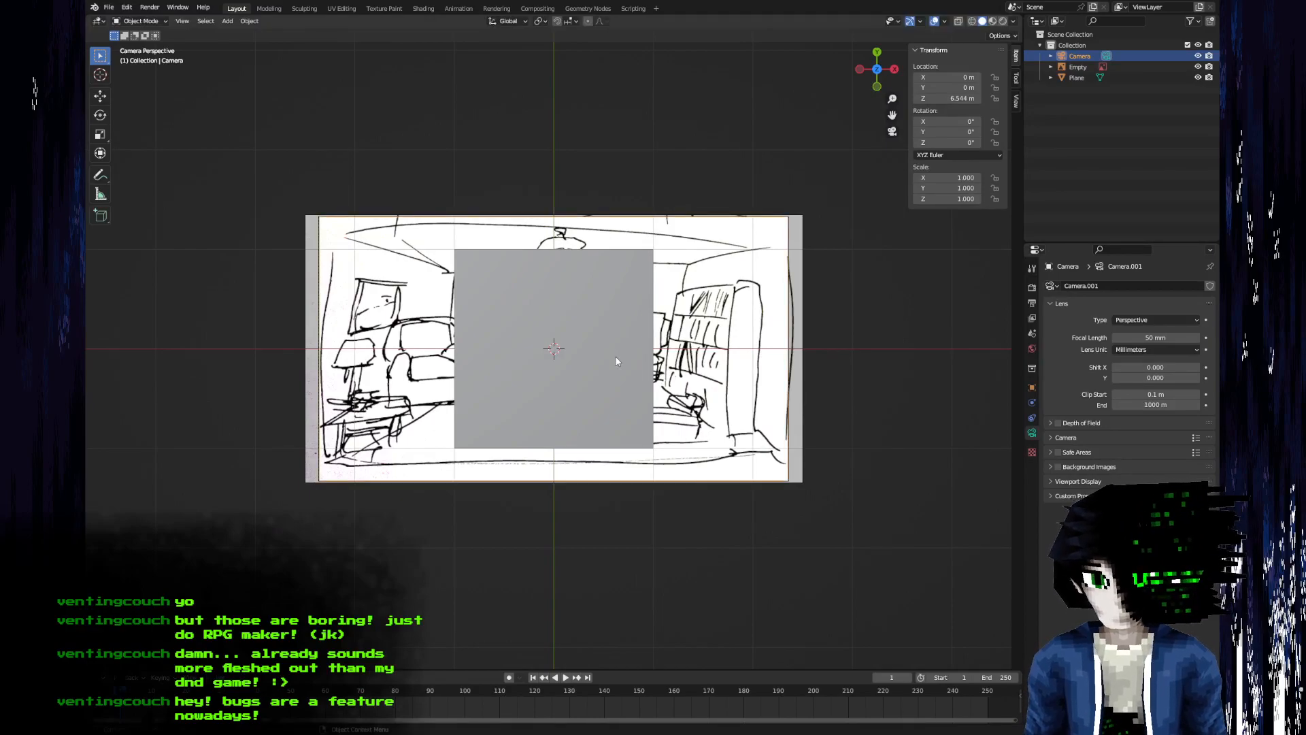
# - Enable opacity for the reference image at about 0.29 and set its depth to Front
pyautogui.scroll(3, 544, 340)
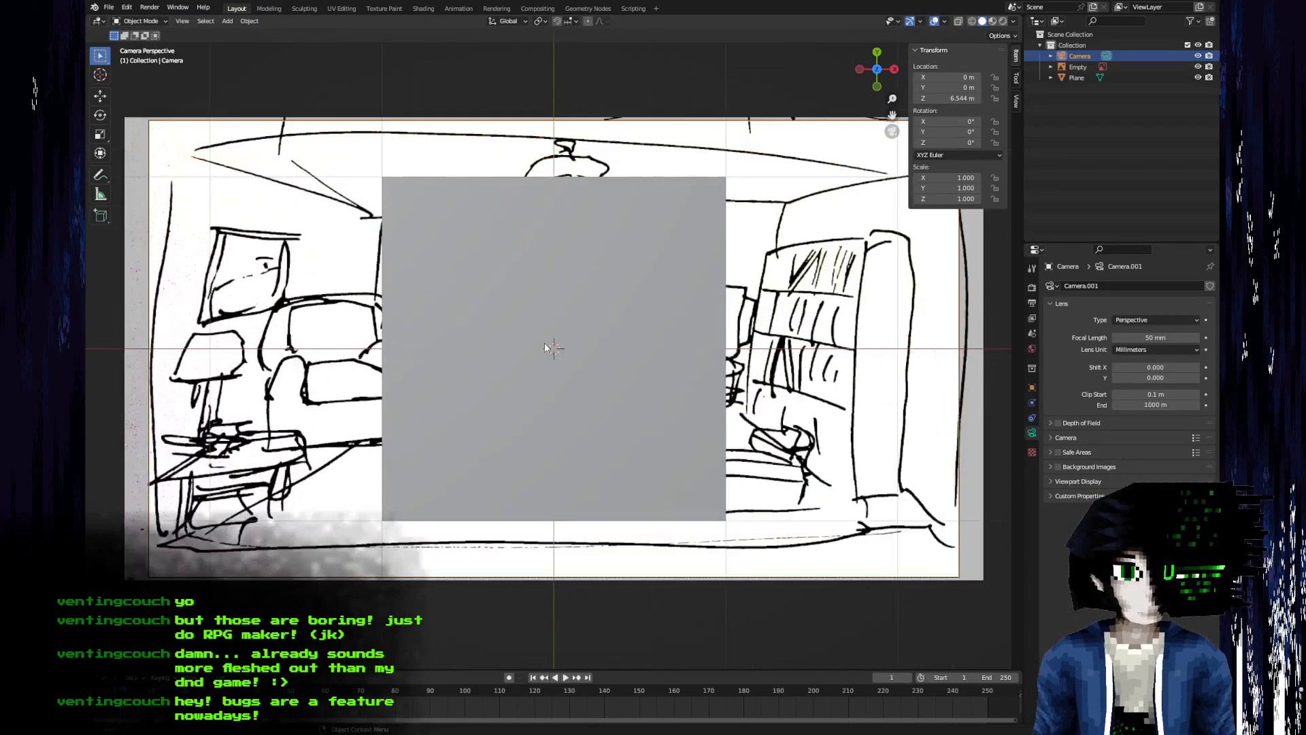
pyautogui.scroll(-1, 550, 345)
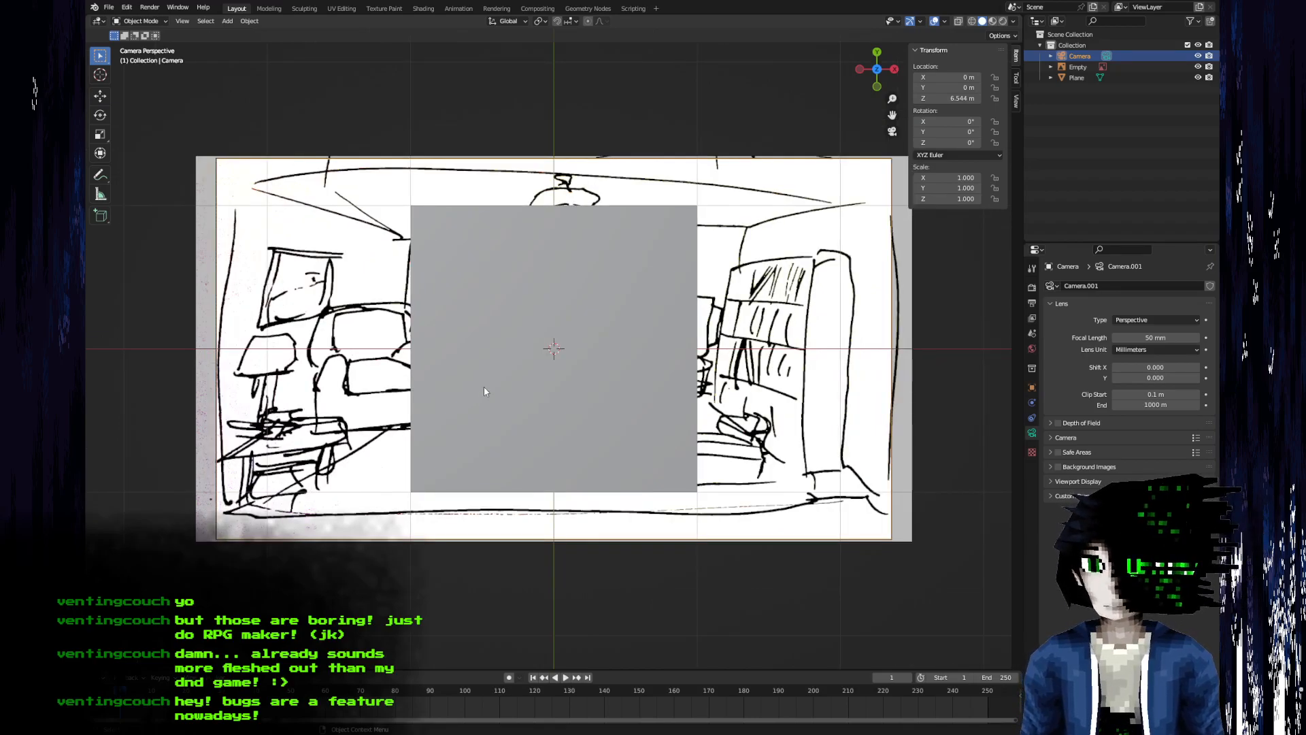
pyautogui.moveTo(511, 381); pyautogui.dragTo(541, 411, button='middle')
pyautogui.click(516, 379)
pyautogui.click(727, 262)
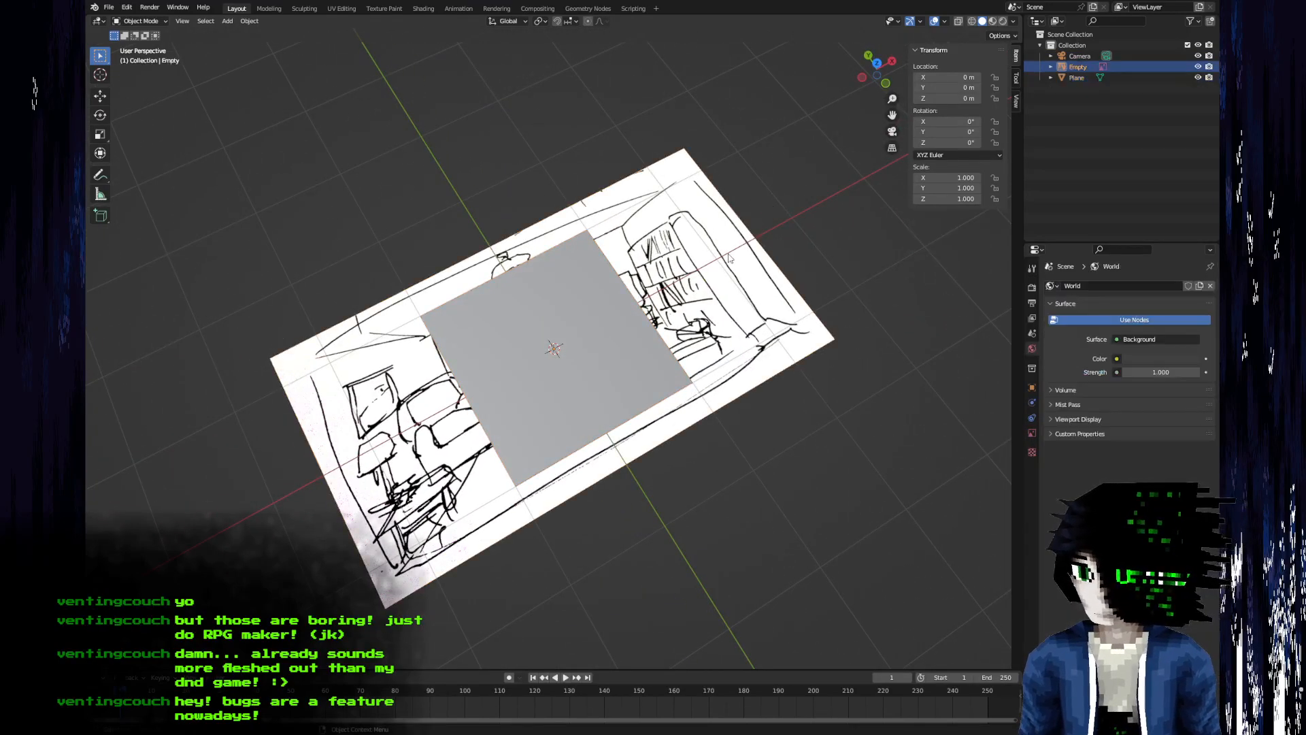
pyautogui.click(1034, 439)
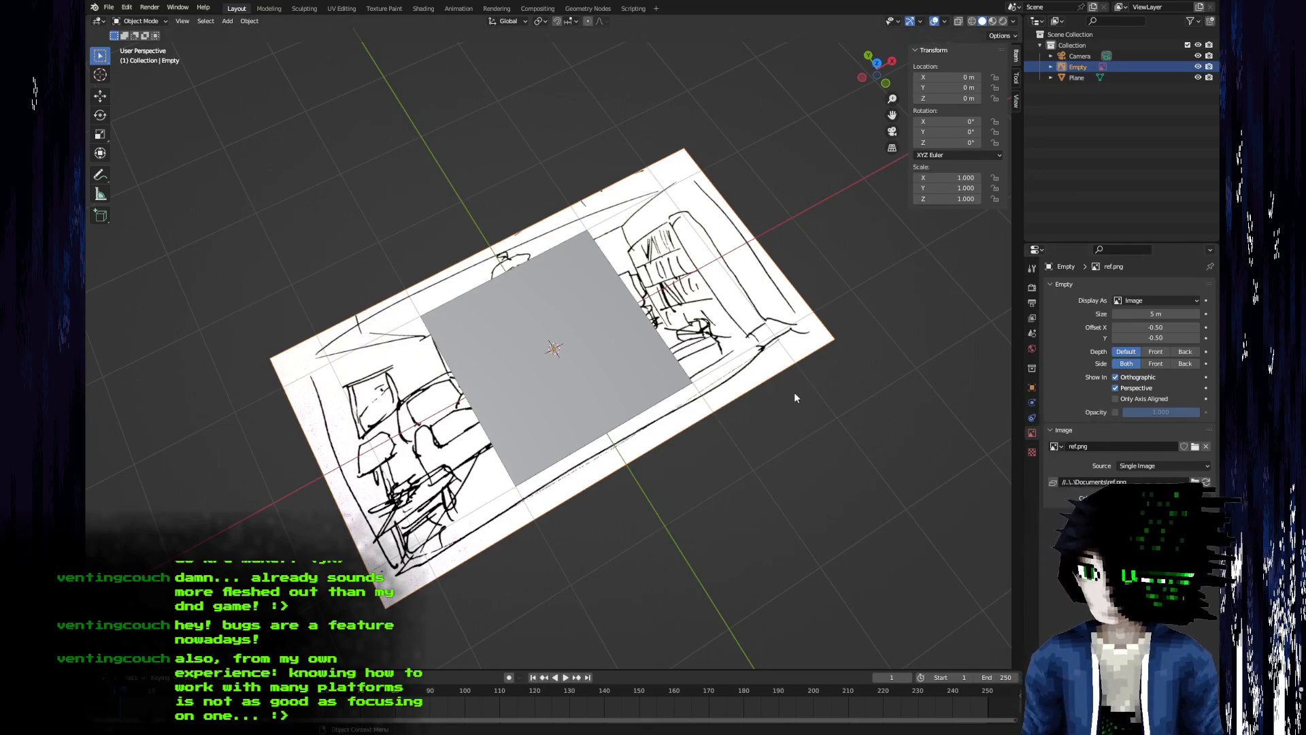
pyautogui.click(1032, 418)
pyautogui.click(1032, 402)
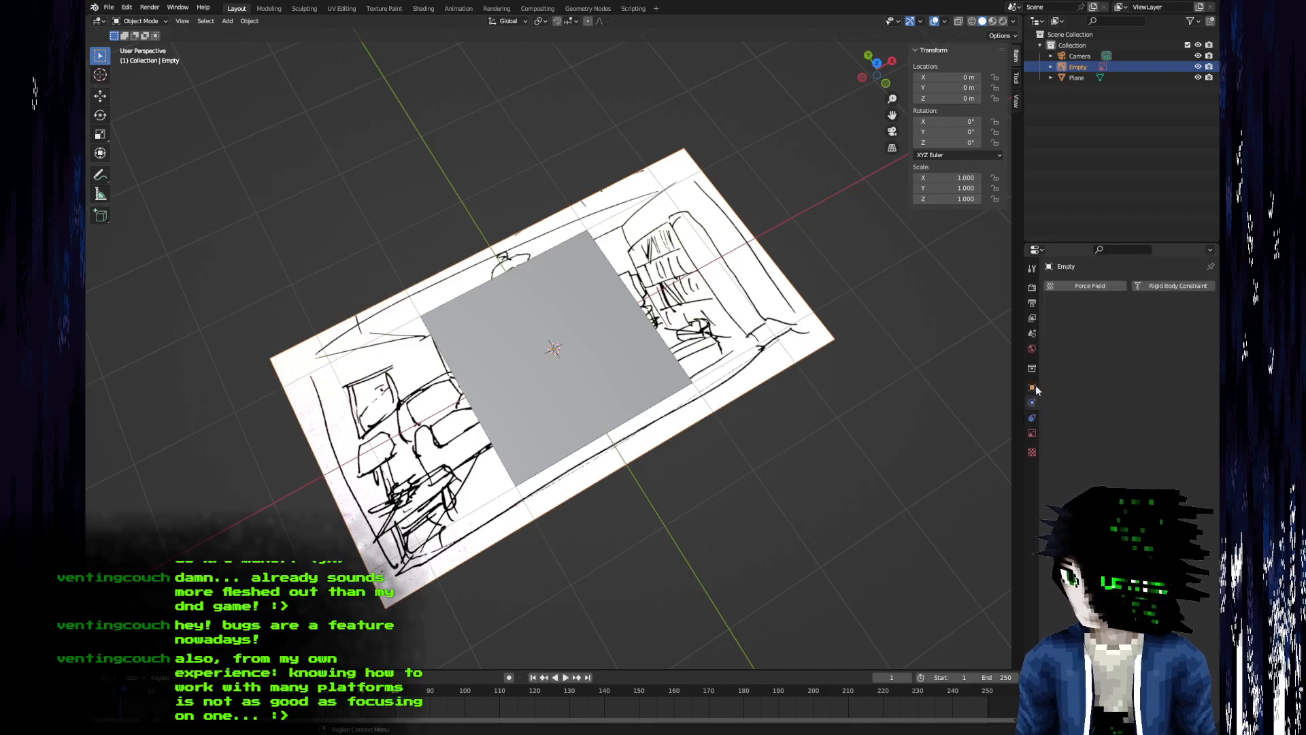
pyautogui.click(1035, 385)
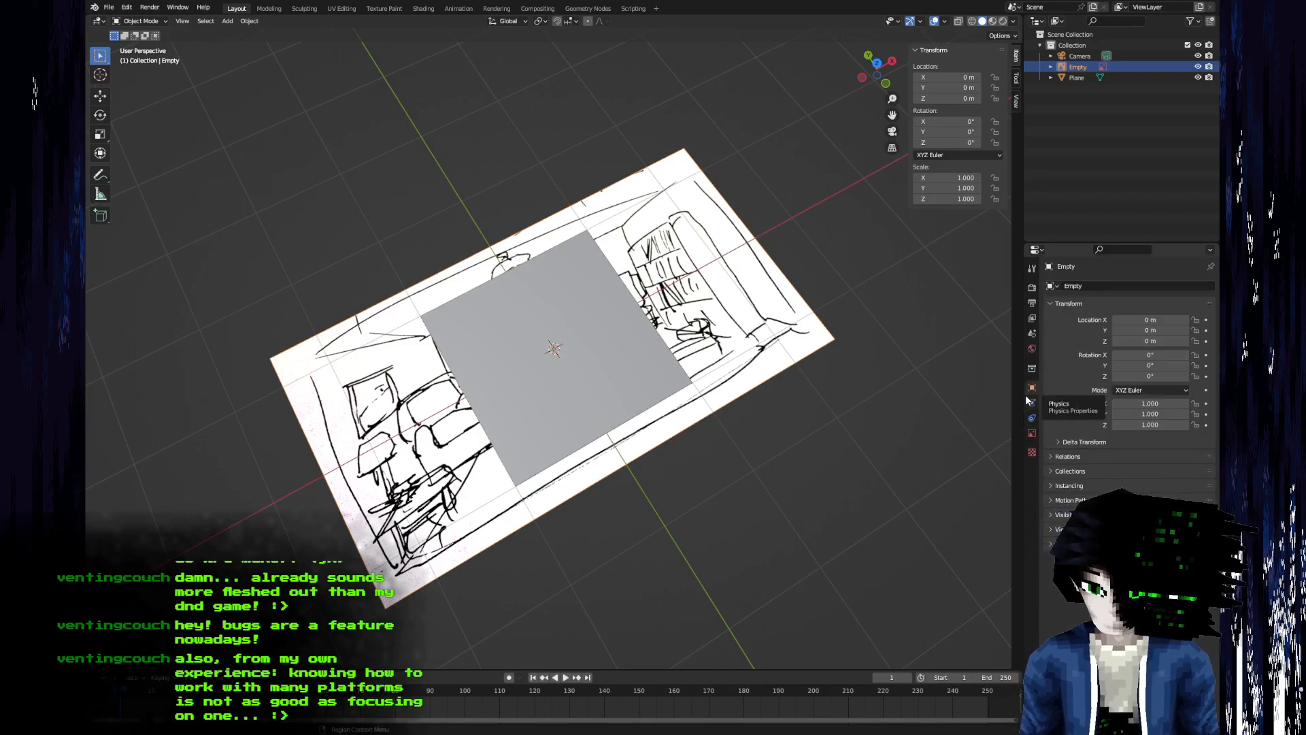
pyautogui.click(1032, 433)
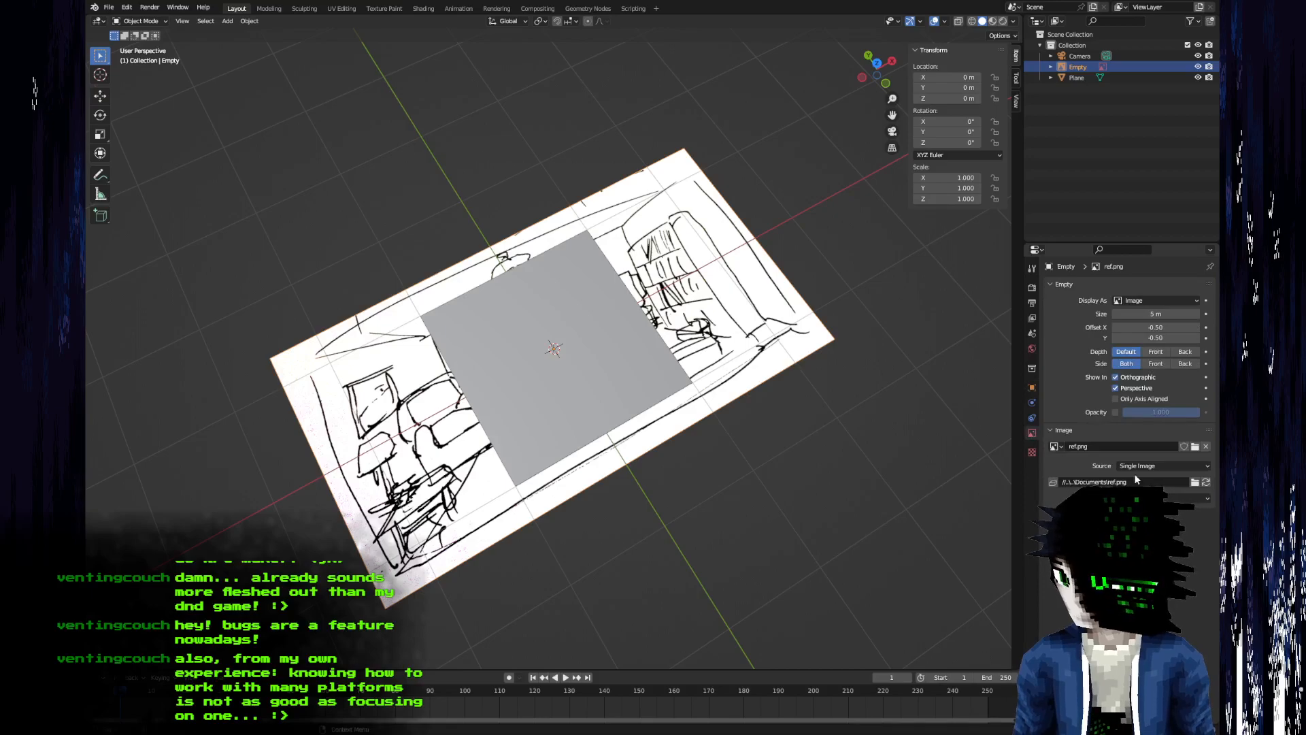
pyautogui.moveTo(1137, 413); pyautogui.dragTo(1118, 410)
pyautogui.click(1115, 413)
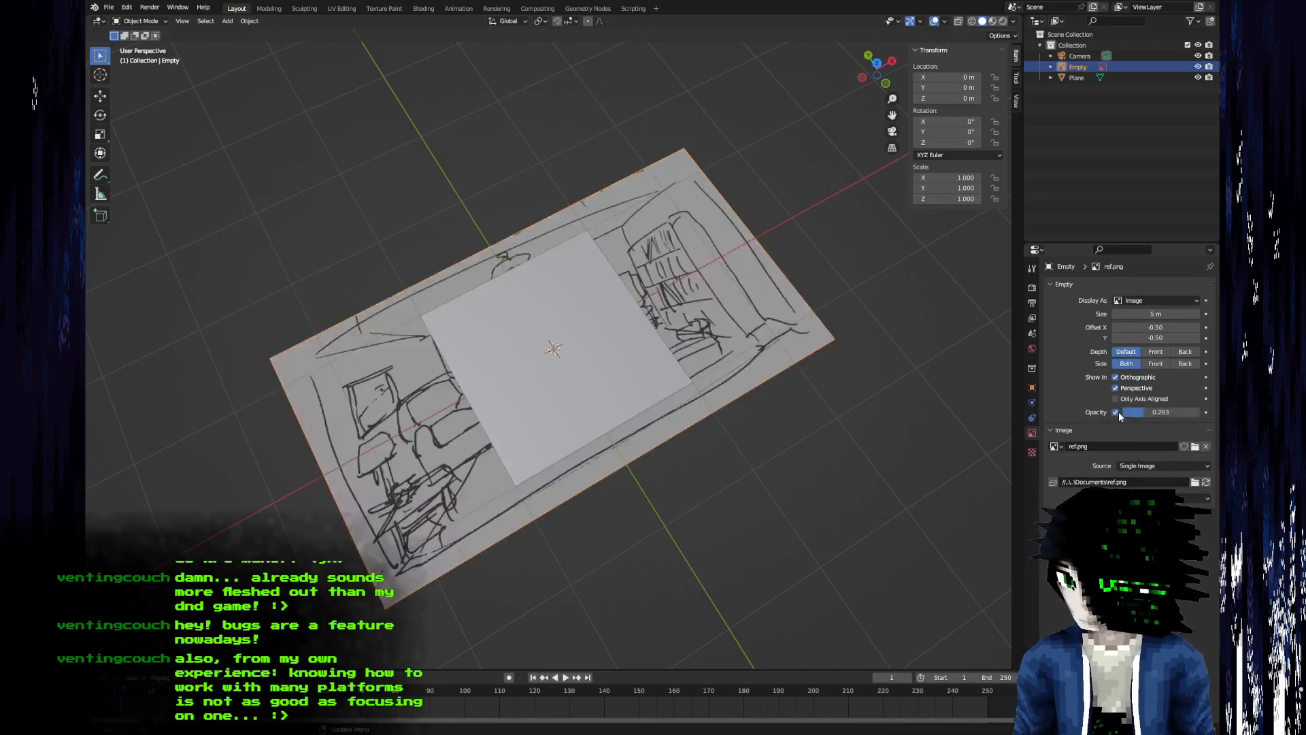
pyautogui.click(1161, 355)
# - Edit the plane mesh, moving its lower edge to Y 0 m and its upper edge to Y 2.5 m
pyautogui.click(1076, 78)
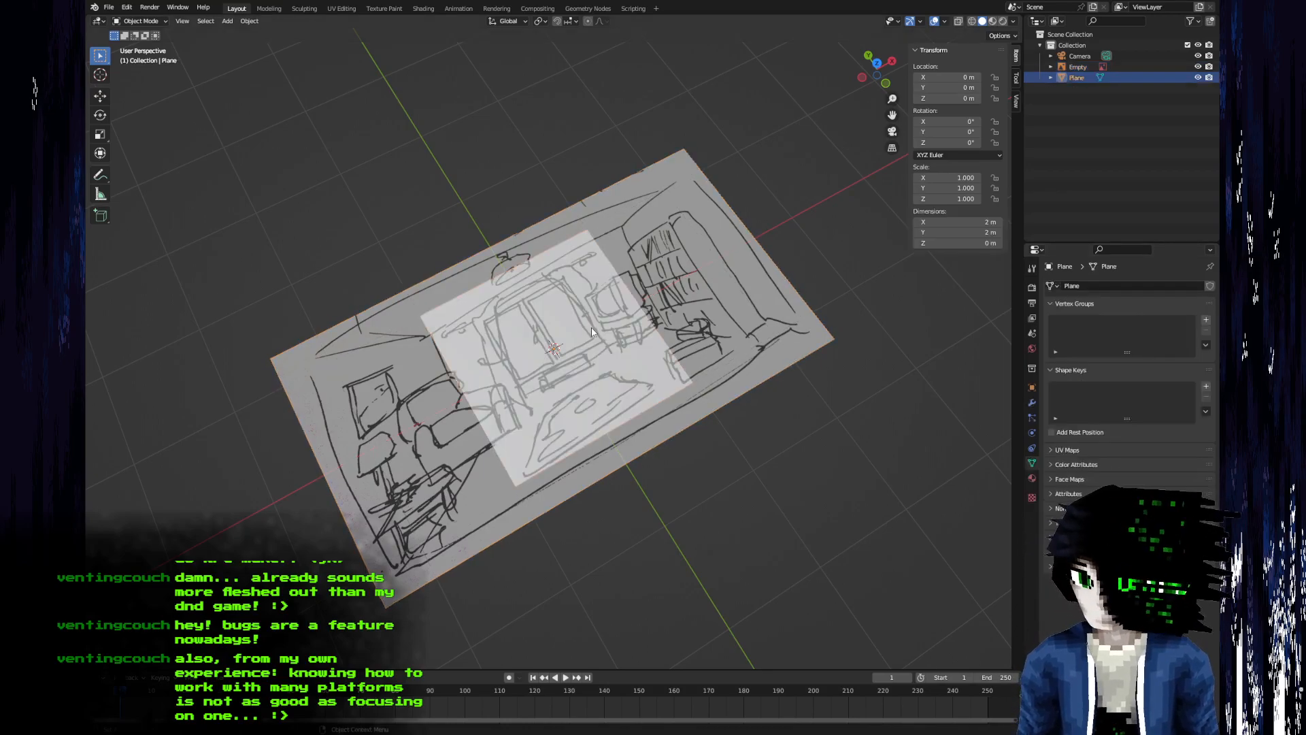
pyautogui.click(877, 62)
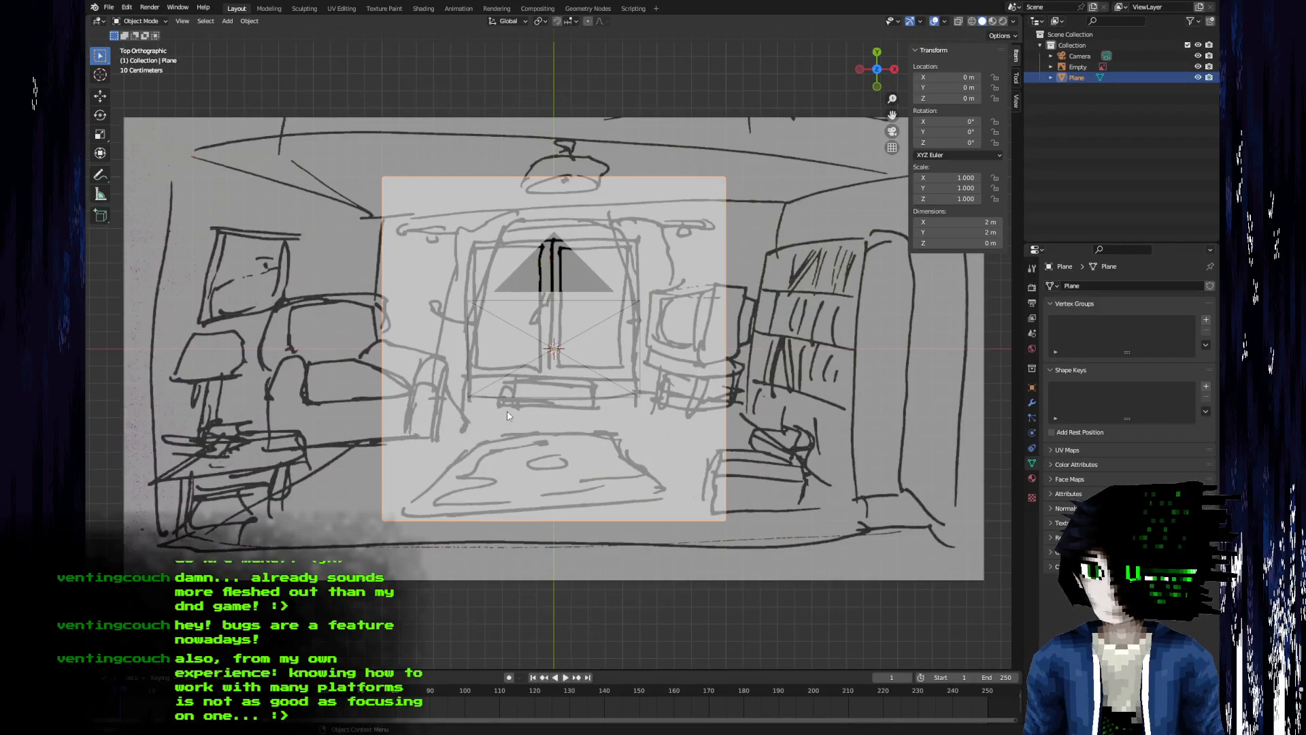
pyautogui.press('Tab')
pyautogui.moveTo(507, 416)
pyautogui.mouseDown(button='middle')
pyautogui.moveTo(599, 472)
pyautogui.moveTo(562, 442)
pyautogui.mouseUp(button='middle')
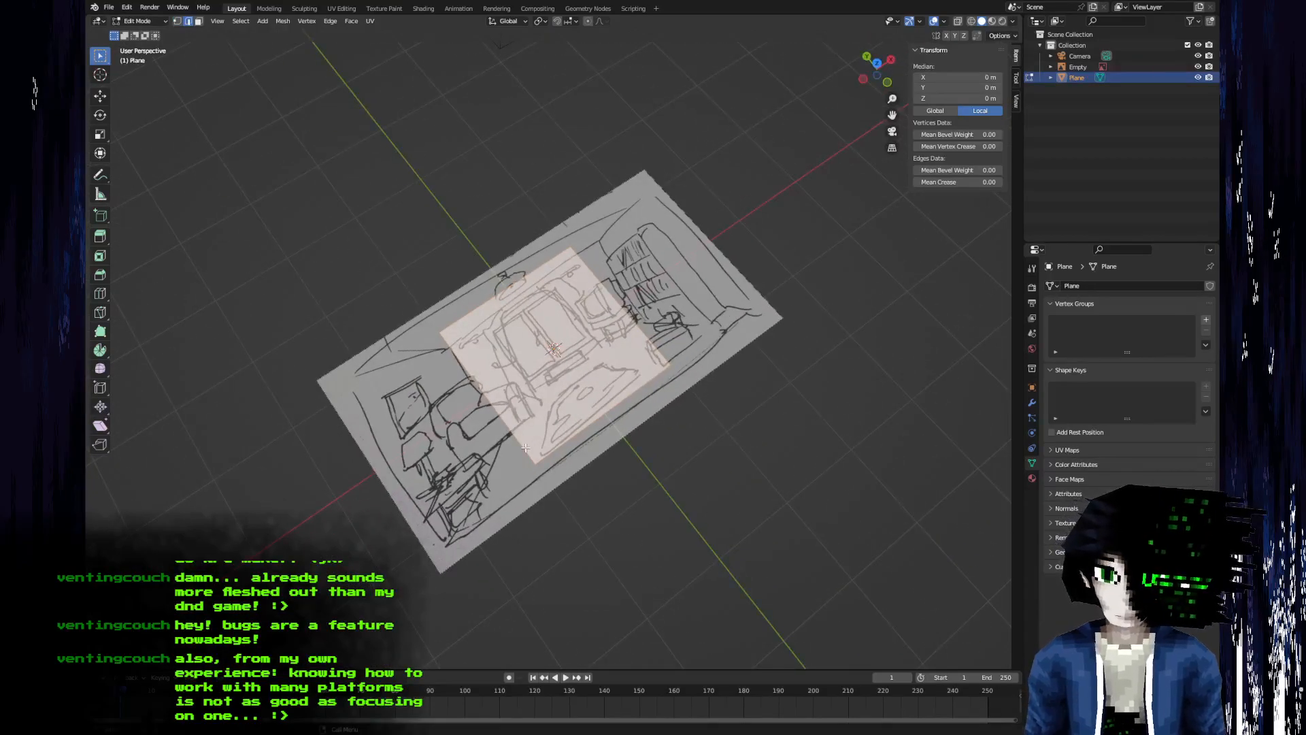
pyautogui.click(616, 408)
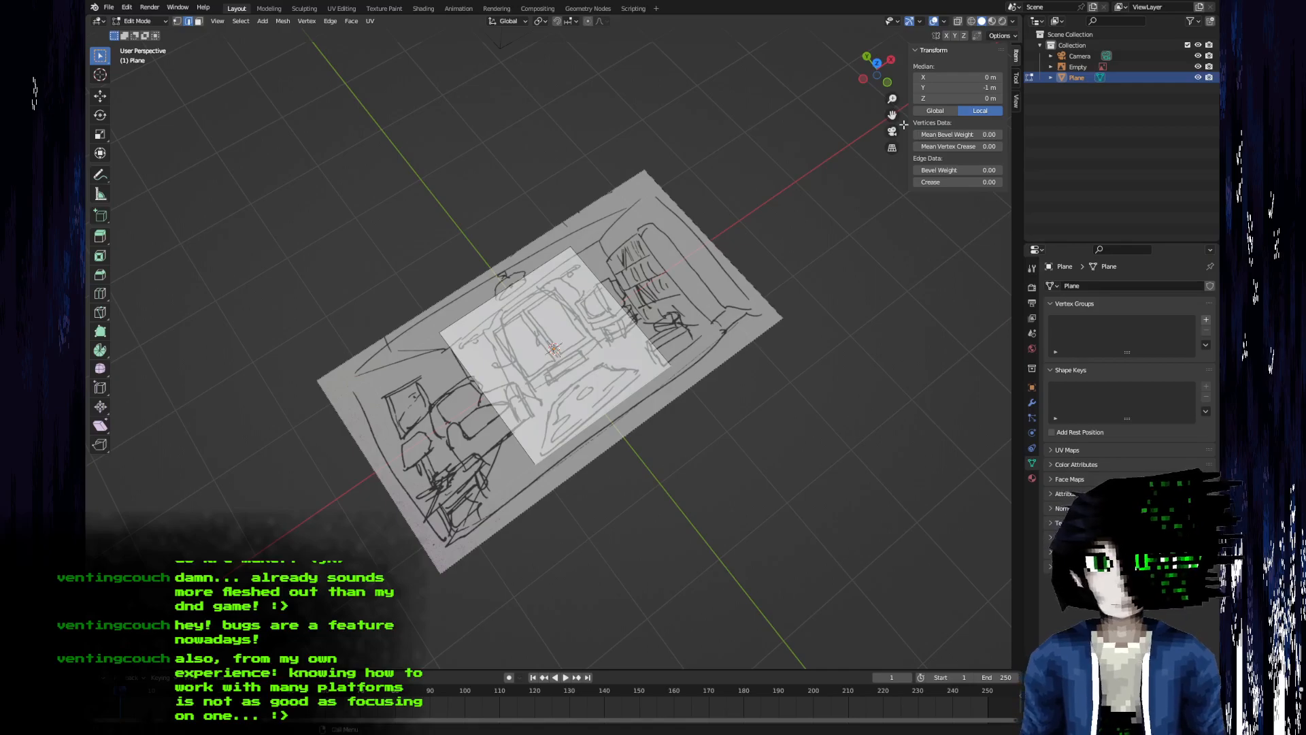
pyautogui.click(959, 88)
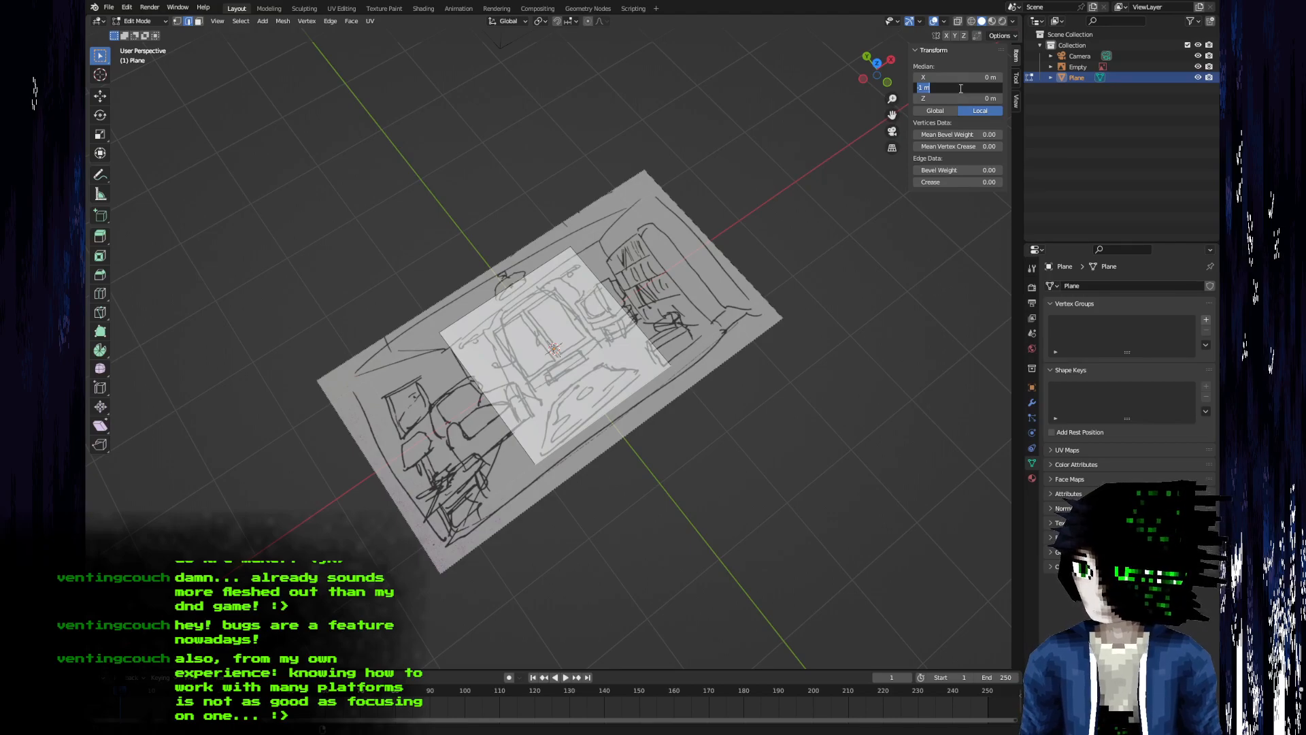
pyautogui.write('1')
pyautogui.press('Return')
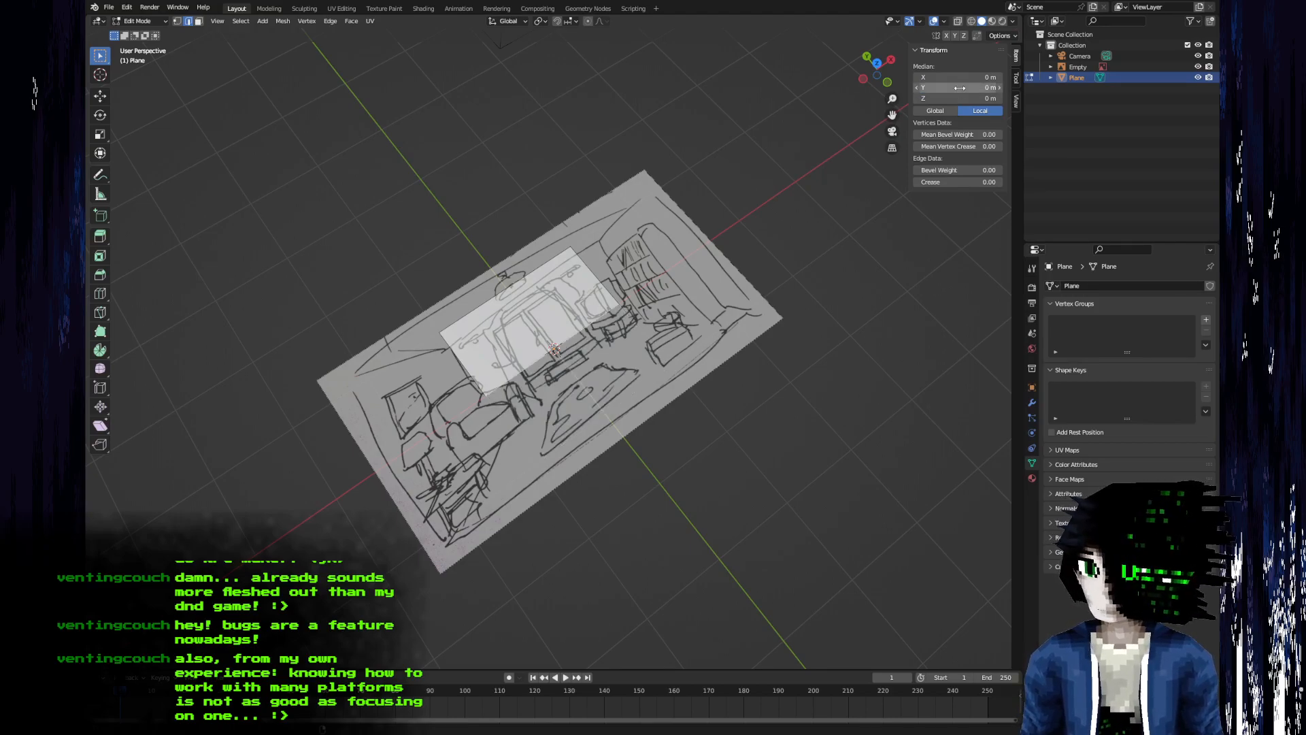
pyautogui.click(944, 88)
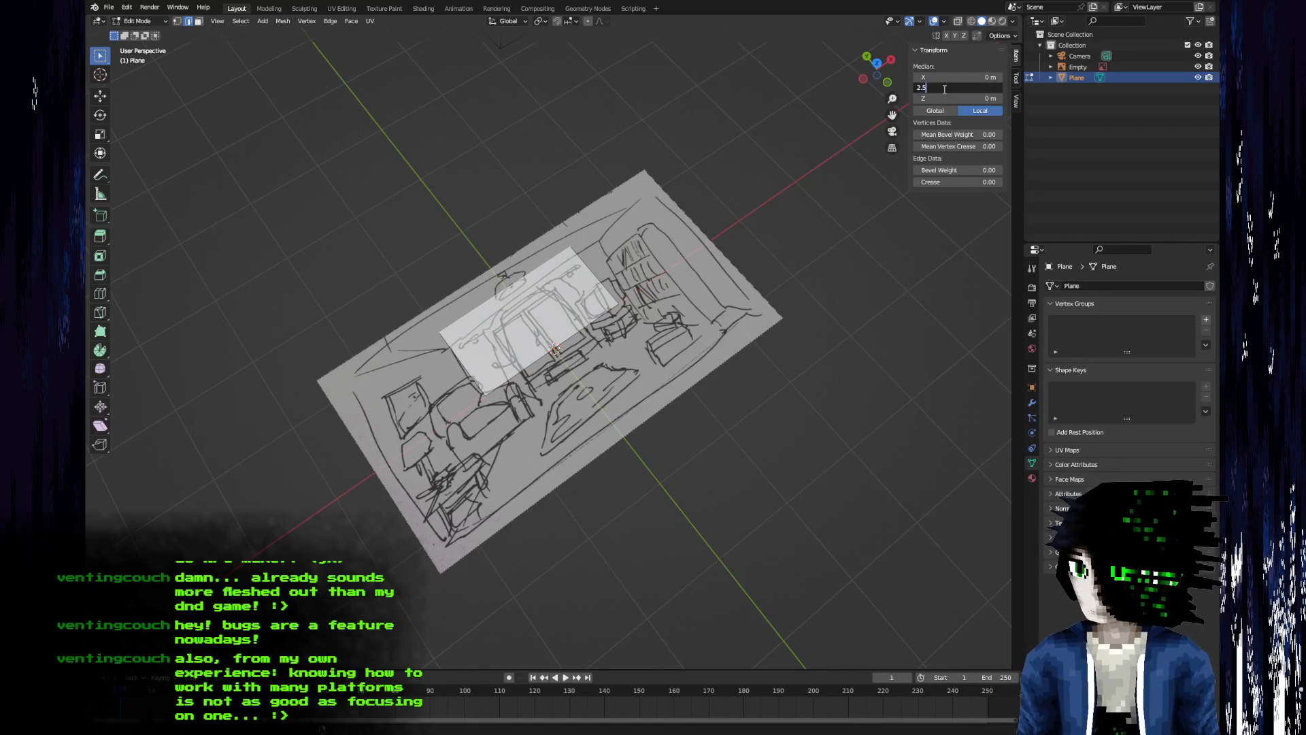
pyautogui.press('Return')
# - Set the X position of the plane's right edge to 2.5 m
pyautogui.moveTo(623, 275); pyautogui.dragTo(470, 425, button='middle')
pyautogui.scroll(3, 554, 288)
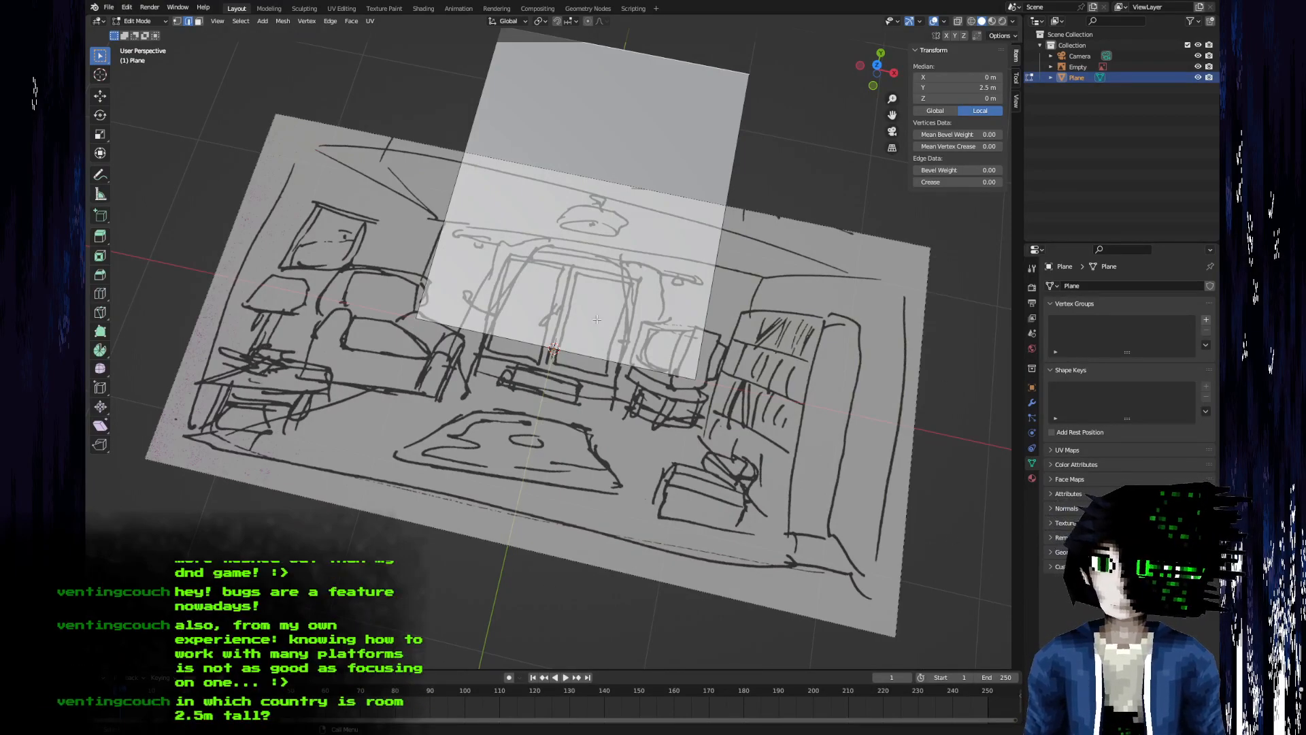
pyautogui.press('KP_7')
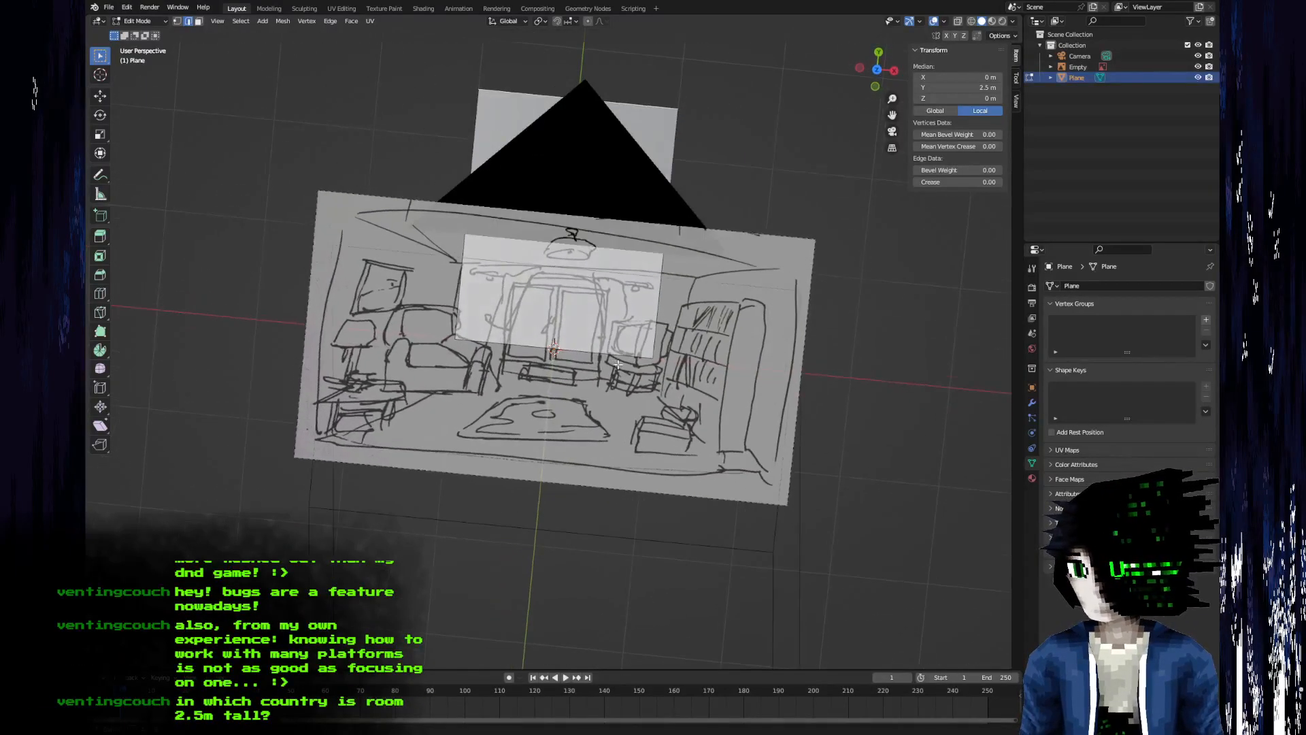
pyautogui.click(642, 262)
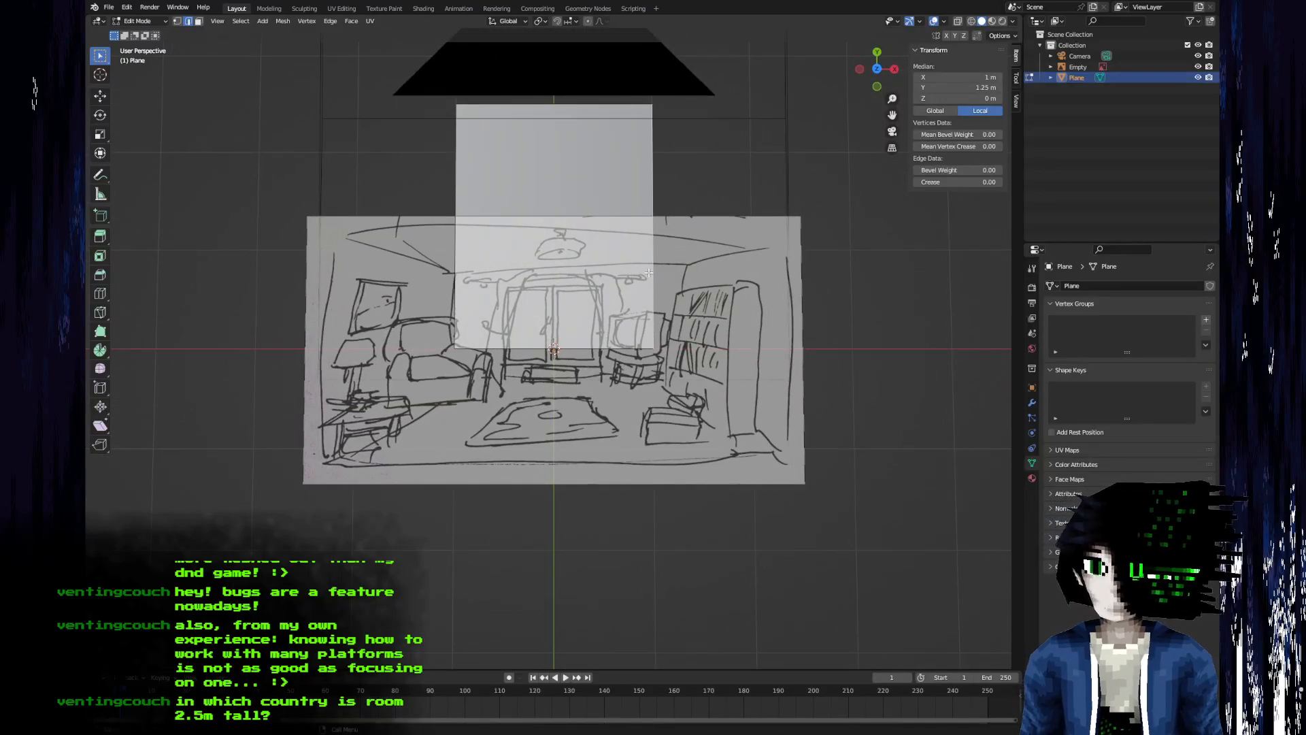
pyautogui.click(968, 75)
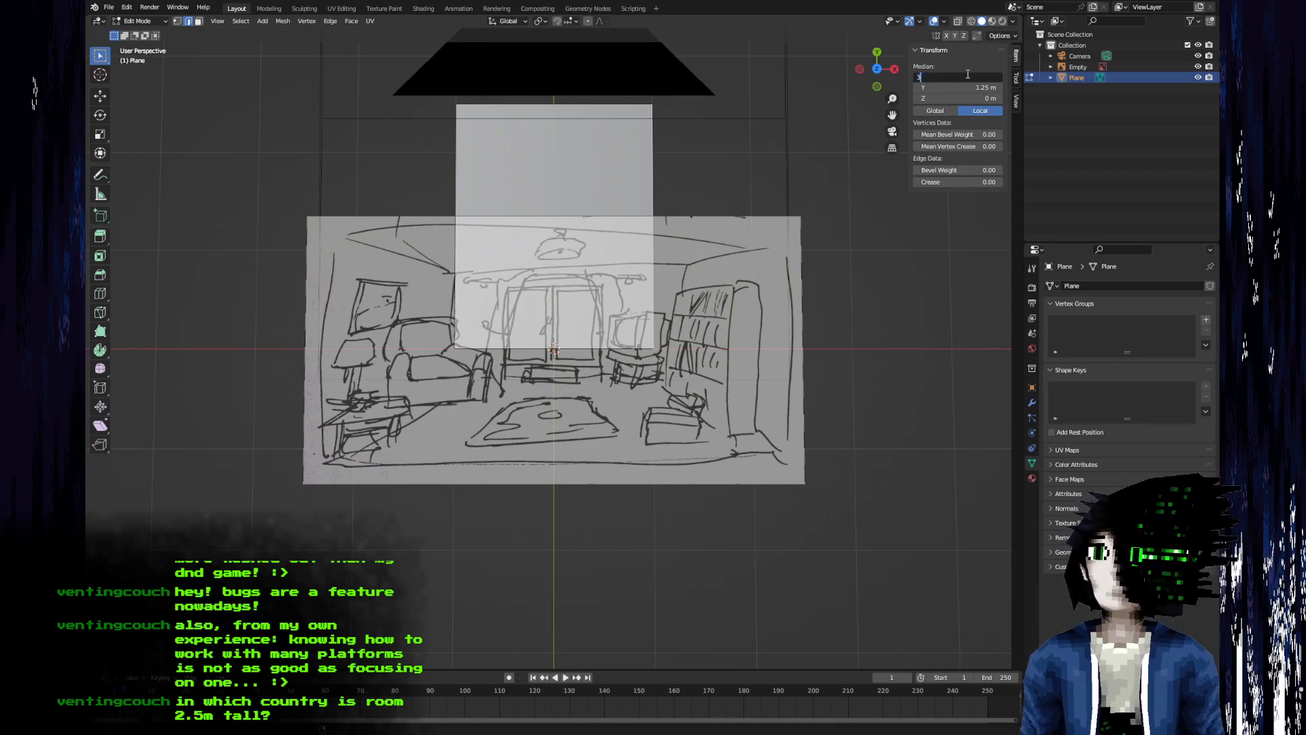
pyautogui.write('2.5')
pyautogui.press('Return')
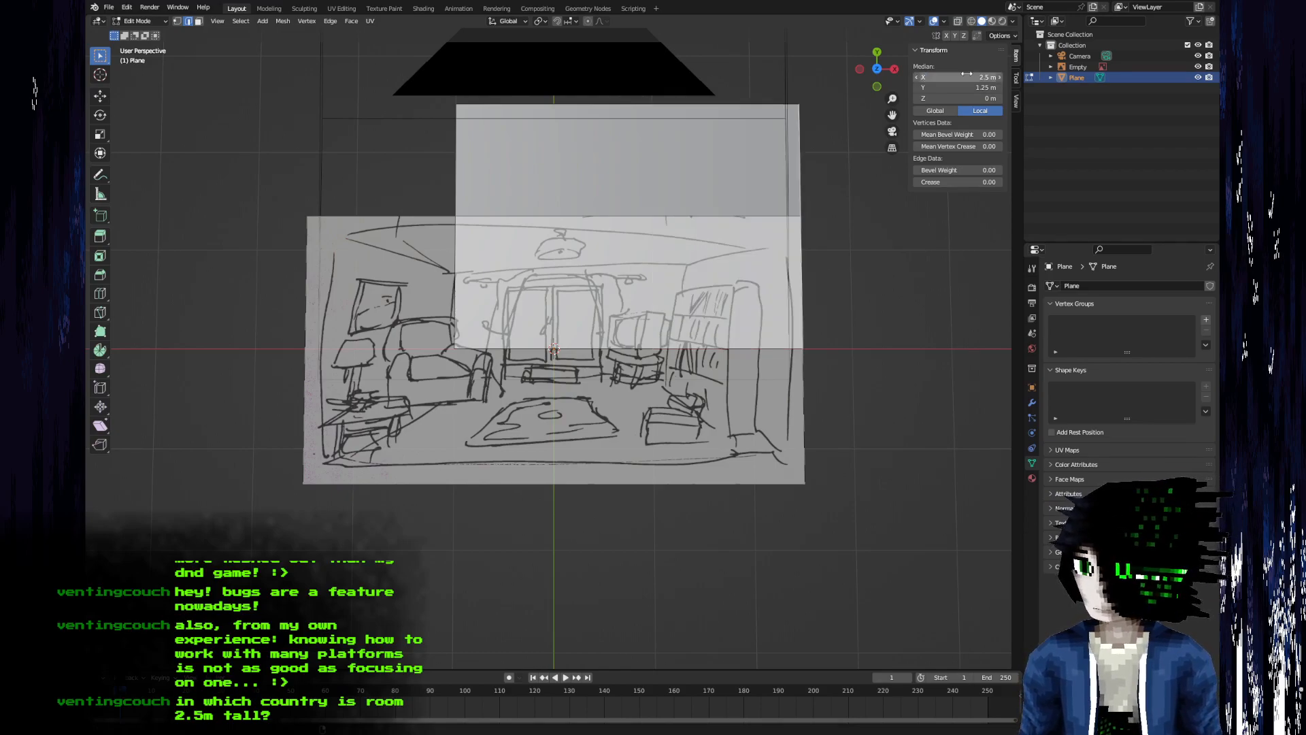
# - Set the X position of the plane's left edge to -2.5 m and leave mesh editing
pyautogui.click(456, 226)
pyautogui.click(963, 78)
pyautogui.write('-2.5')
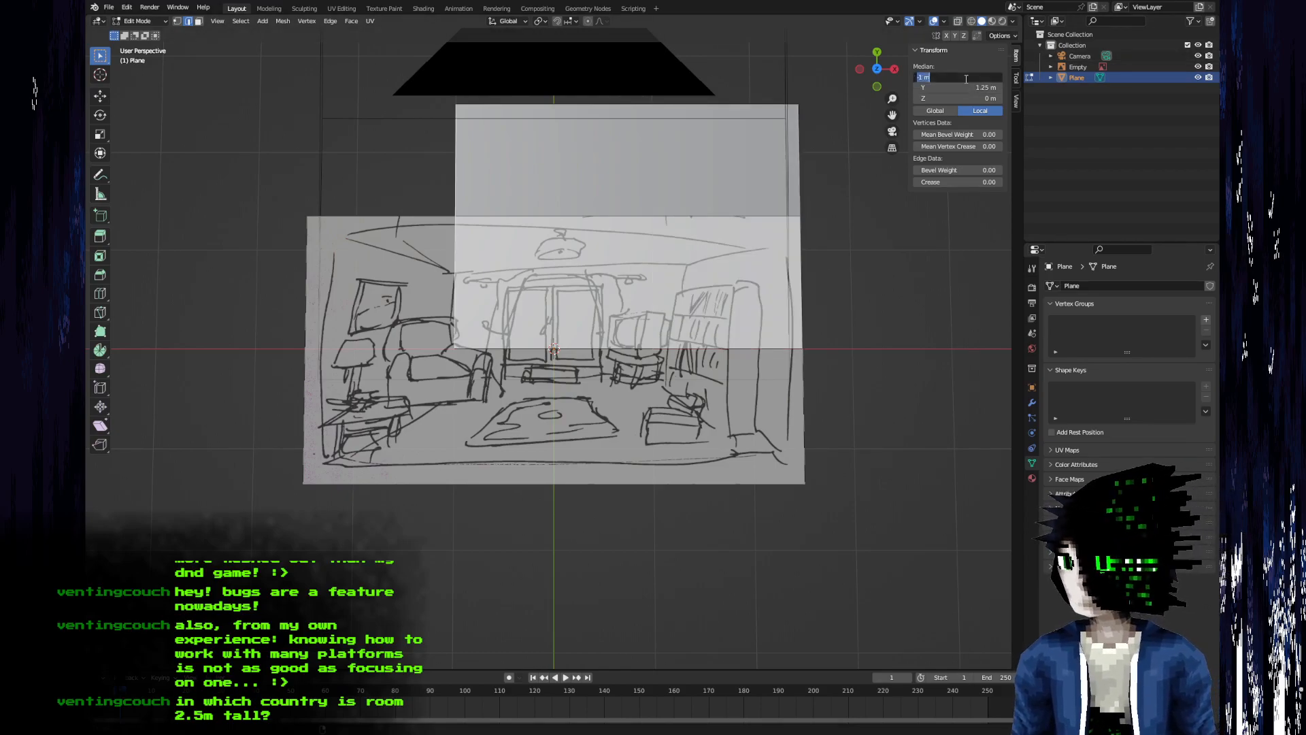
pyautogui.press('Return')
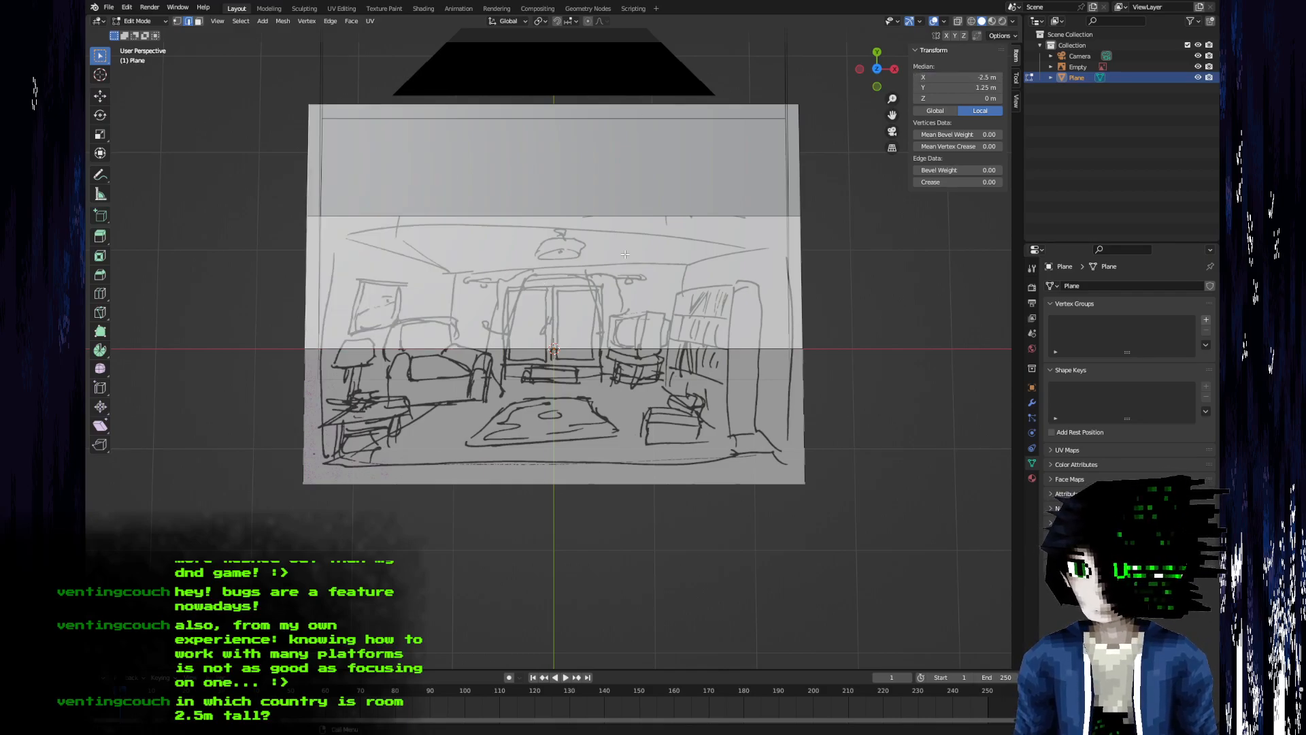
pyautogui.scroll(-3, 620, 263)
pyautogui.press('Tab')
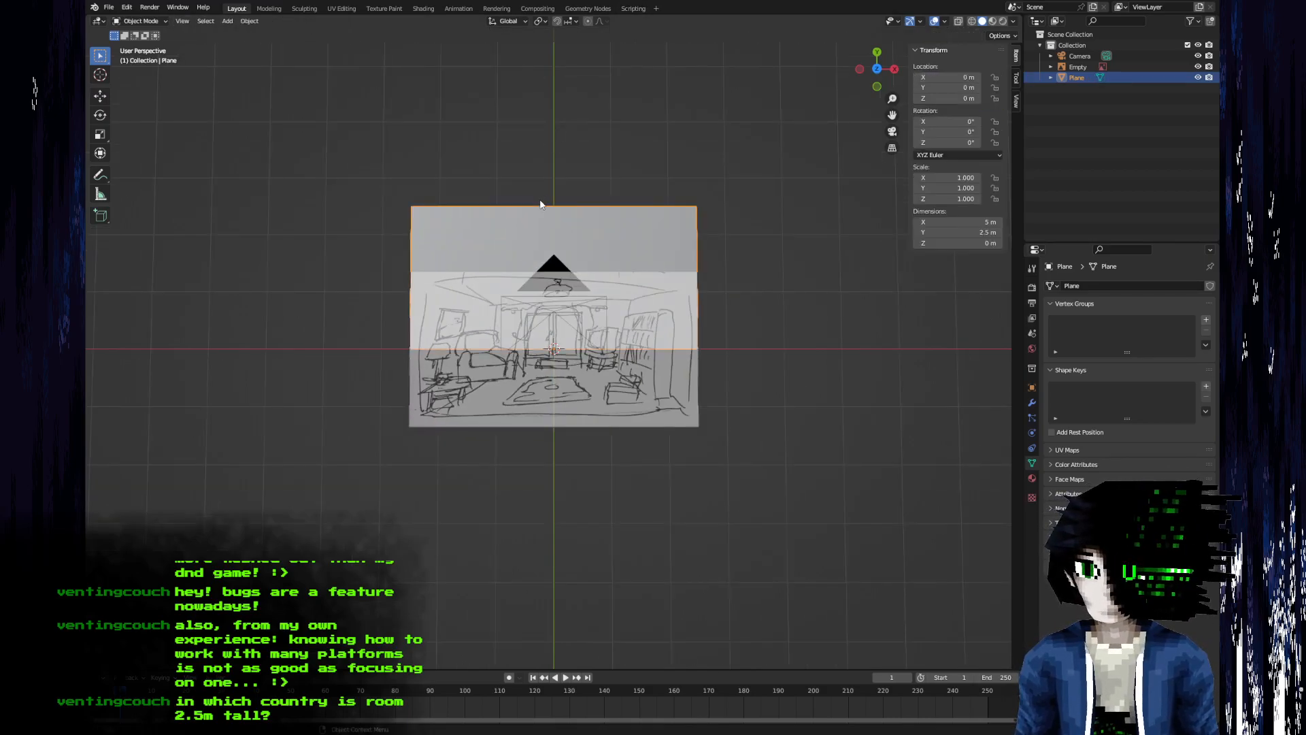
# - Look through the camera and move it to about 1.25 m on Y and 7.10 m on Z to frame the plane
pyautogui.click(557, 280)
pyautogui.press('F3')
pyautogui.press('Return')
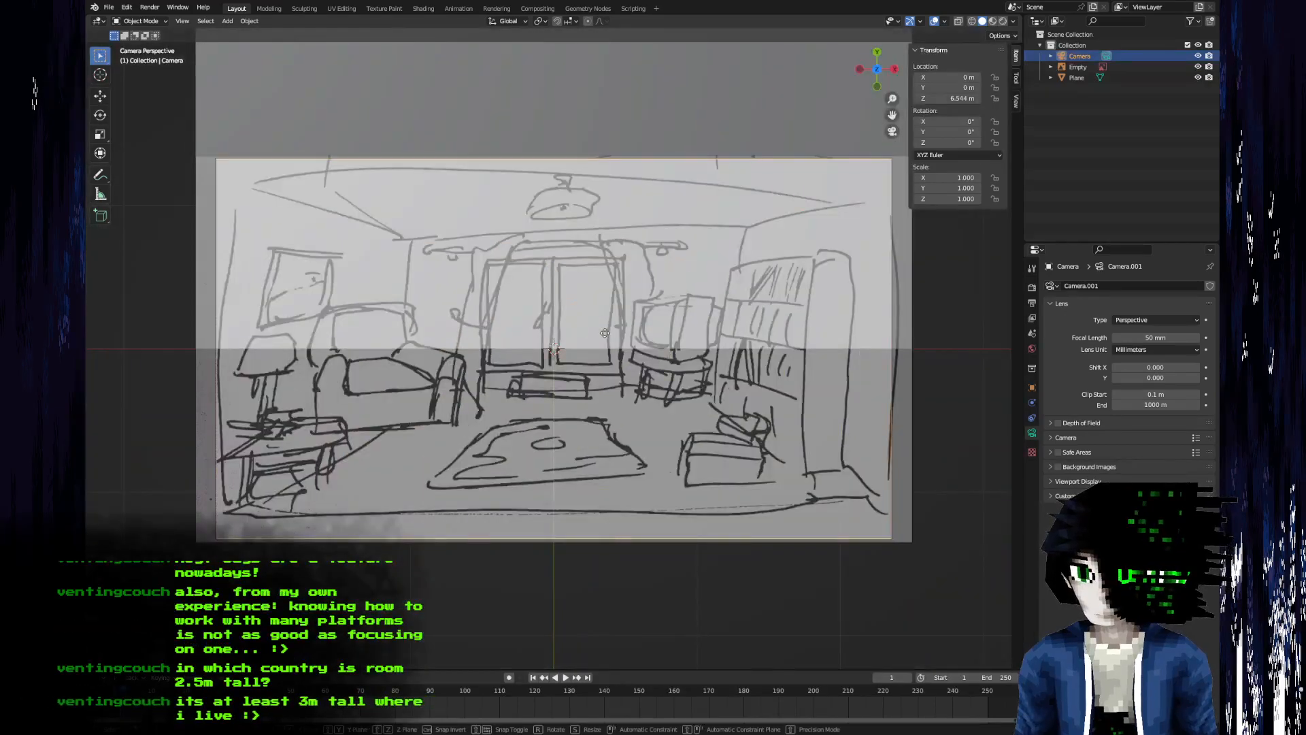
pyautogui.press('g')
pyautogui.press('y')
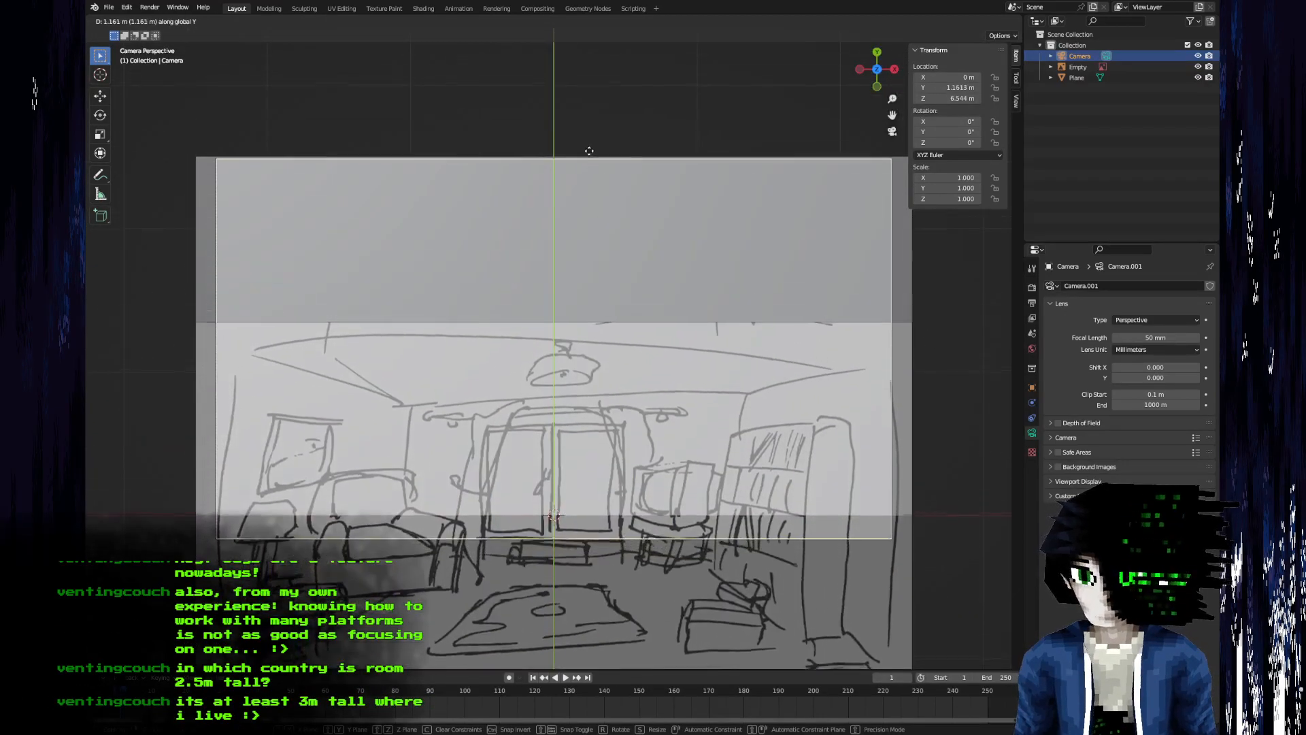
pyautogui.click(589, 138)
pyautogui.press('g')
pyautogui.press('z')
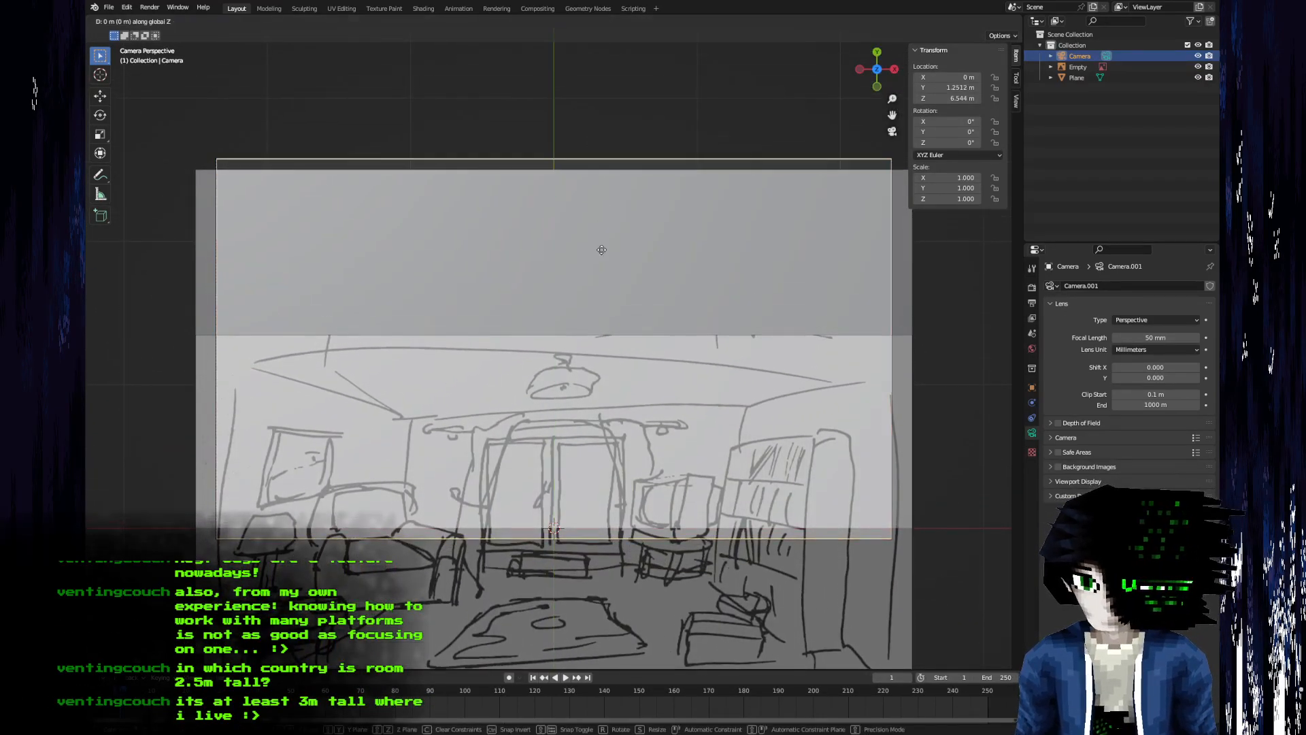
pyautogui.click(598, 306)
# - Move the reference image along Y to about 1.19 m so that it lines up with the plane
pyautogui.click(666, 588)
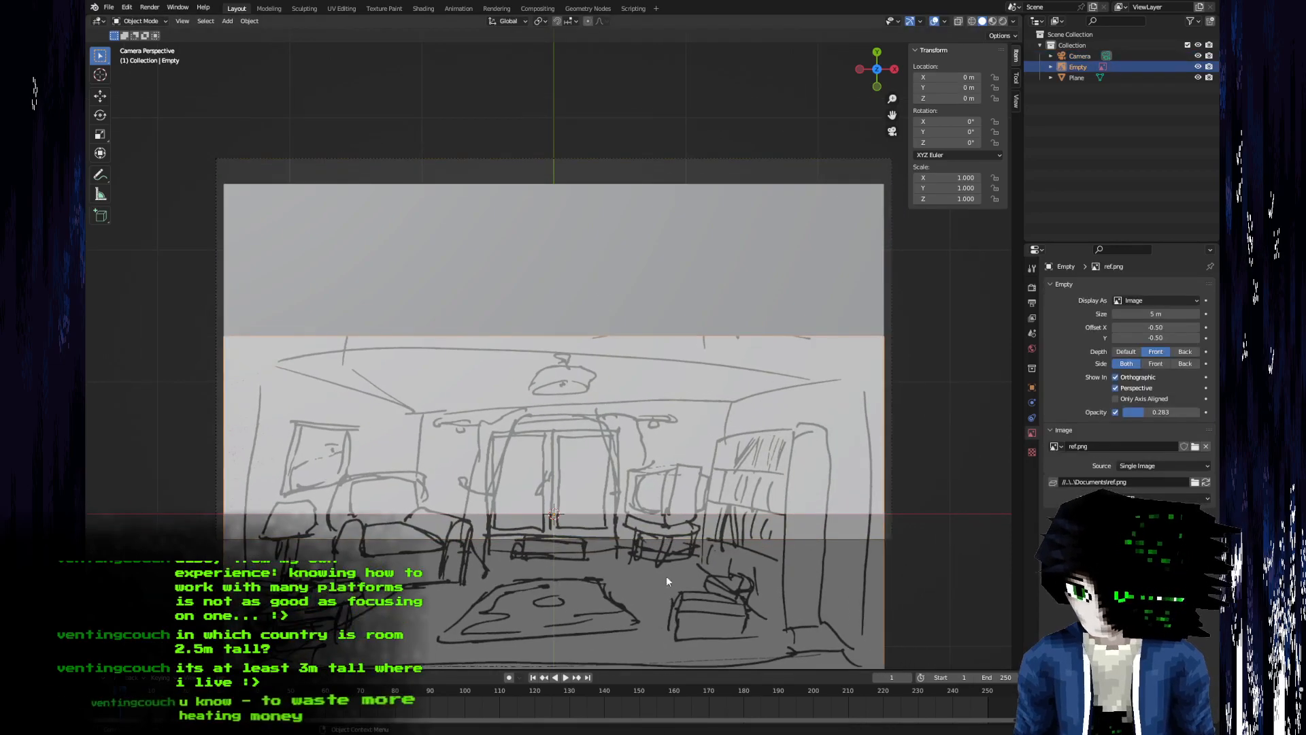
pyautogui.press('g')
pyautogui.press('y')
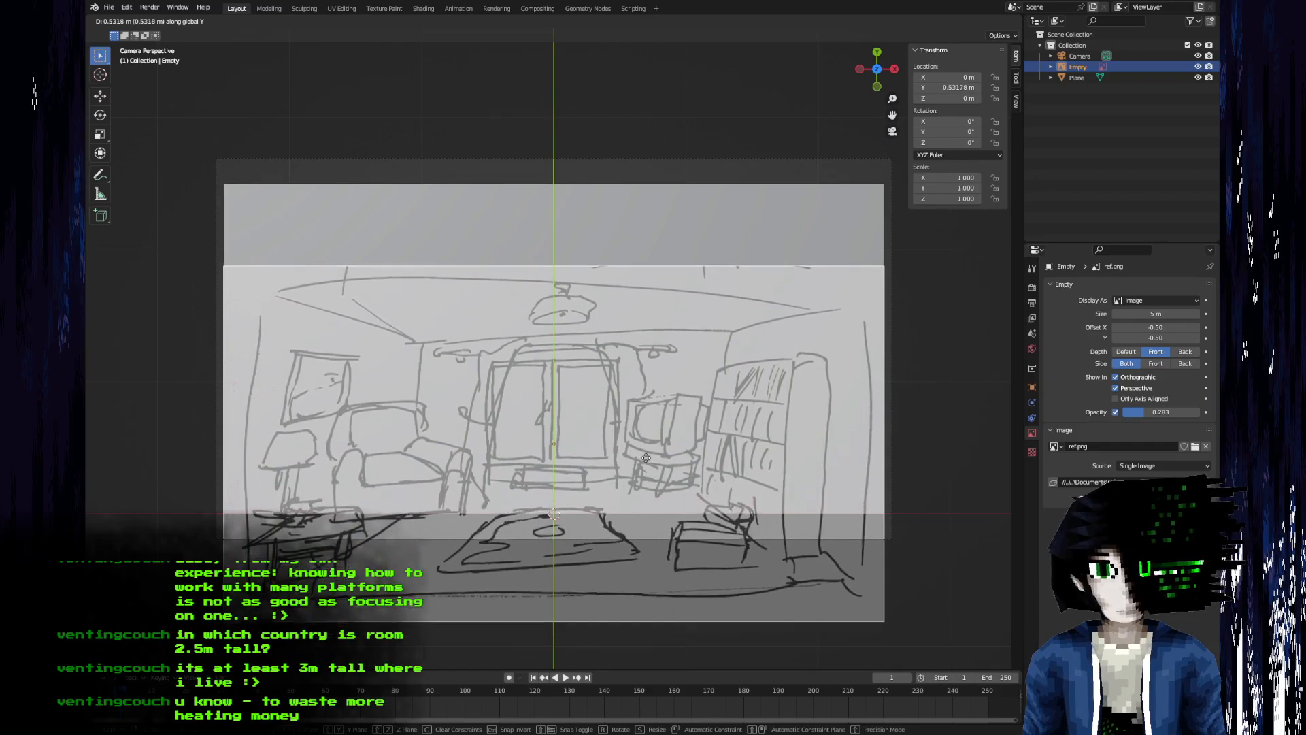
pyautogui.click(641, 375)
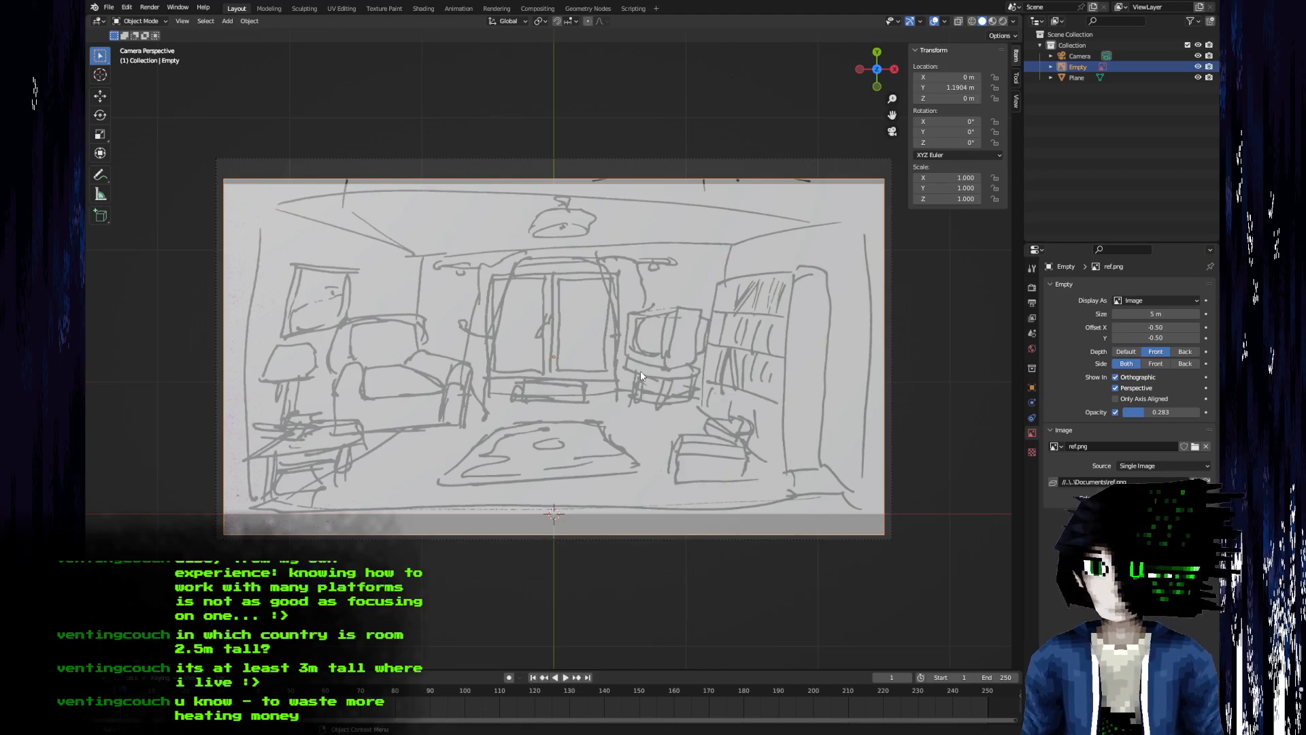
# - Extrude the plane's face about 0.94 m in the negative Z direction to form a box
pyautogui.moveTo(444, 570); pyautogui.dragTo(485, 469, button='middle')
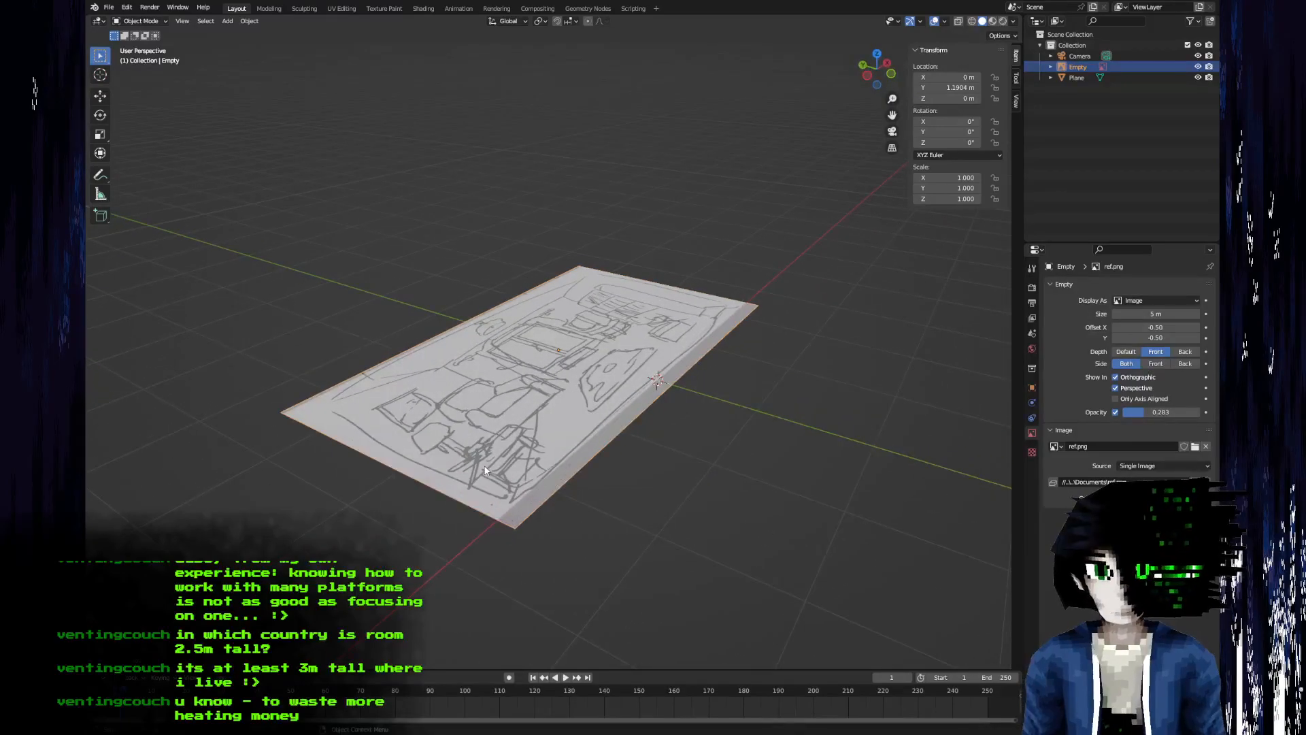
pyautogui.click(553, 420)
pyautogui.moveTo(554, 443); pyautogui.dragTo(546, 414, button='middle')
pyautogui.press('Tab')
pyautogui.press('3')
pyautogui.click(554, 343)
pyautogui.moveTo(554, 340)
pyautogui.mouseDown(button='middle')
pyautogui.moveTo(559, 388)
pyautogui.moveTo(565, 357)
pyautogui.mouseUp(button='middle')
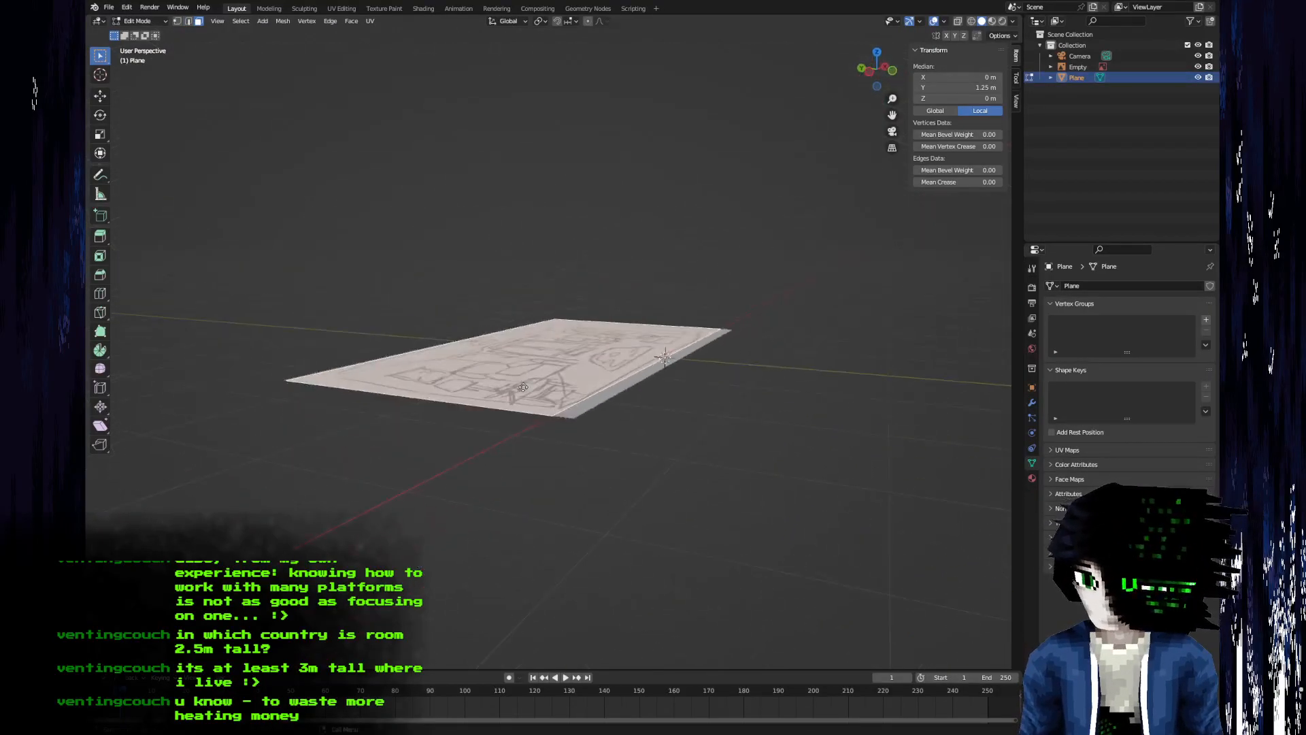
pyautogui.press('e')
pyautogui.press('y')
pyautogui.press('z')
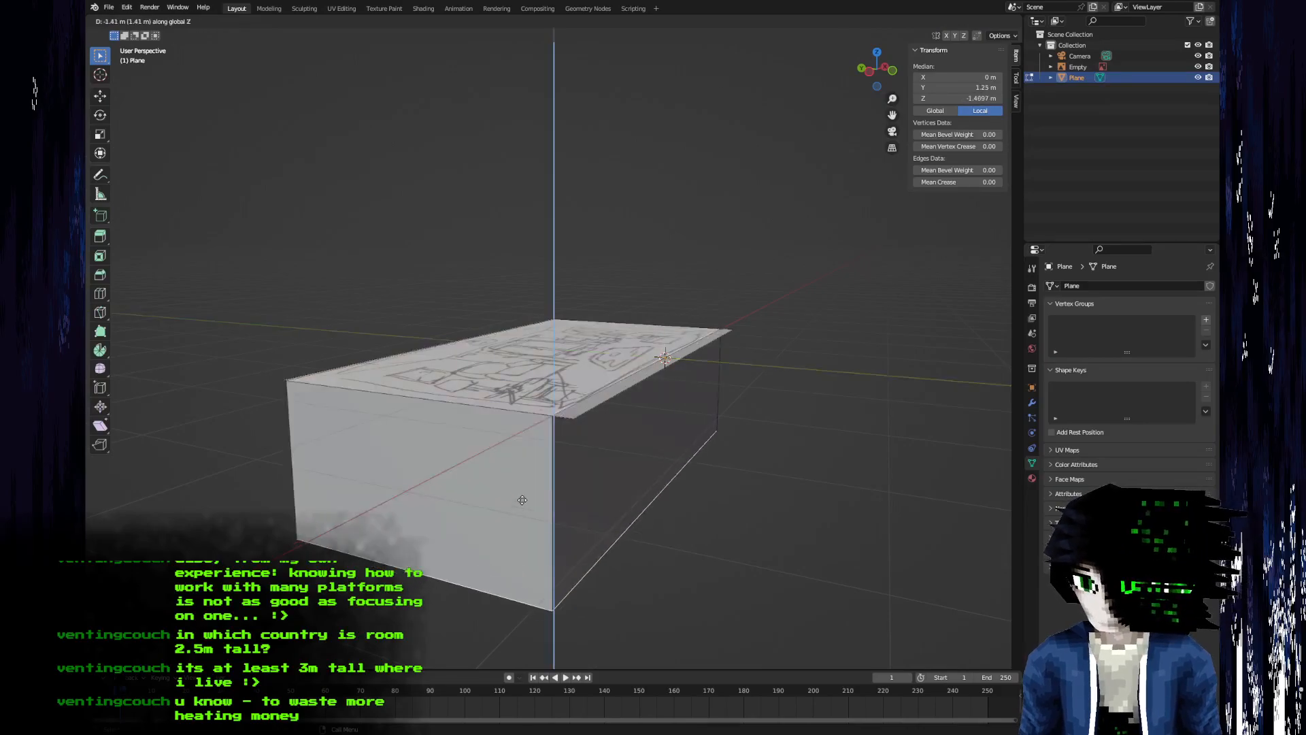
pyautogui.click(537, 454)
# - Delete the box's front face so the room is open toward the camera
pyautogui.moveTo(540, 408); pyautogui.dragTo(523, 436, button='middle')
pyautogui.click(523, 436)
pyautogui.press('x')
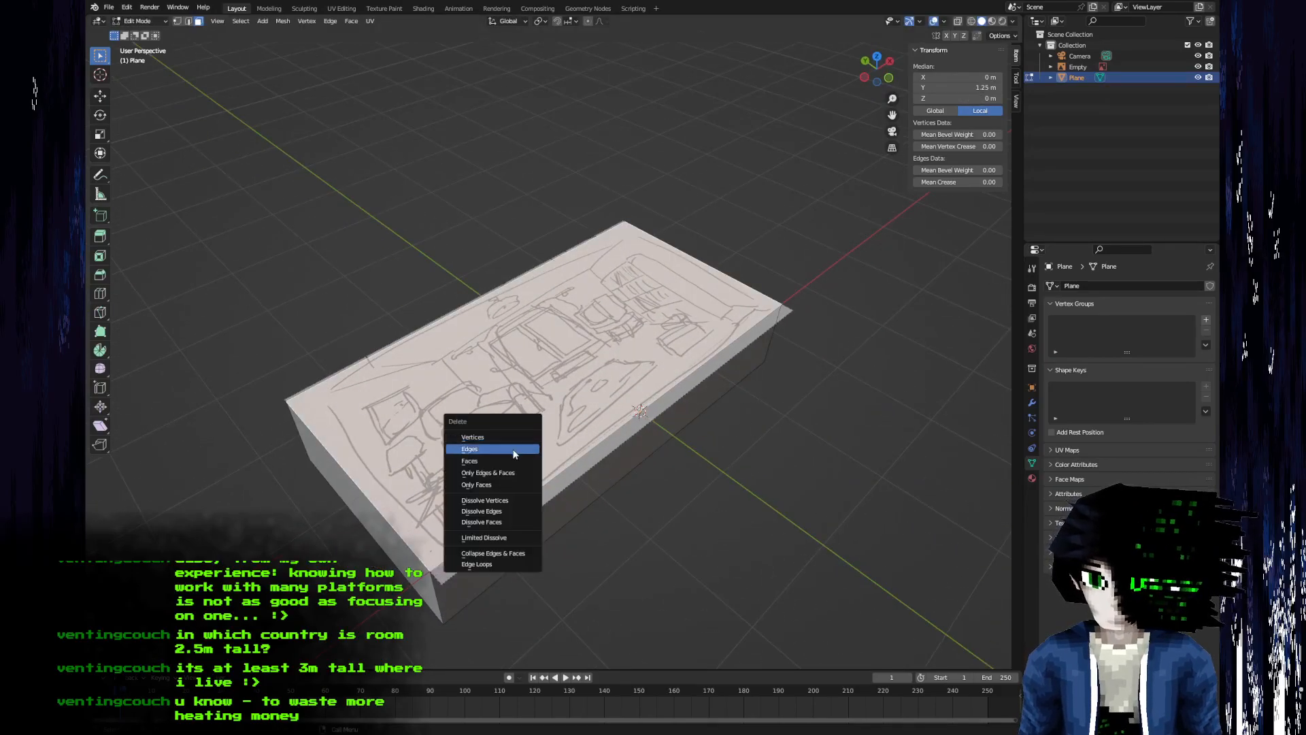
pyautogui.click(517, 460)
pyautogui.moveTo(609, 354); pyautogui.dragTo(583, 383, button='middle')
pyautogui.press('Tab')
# - View the room through the camera and lower the reference image's opacity
pyautogui.scroll(-3, 583, 385)
pyautogui.click(546, 126)
pyautogui.press('F3')
pyautogui.press('Return')
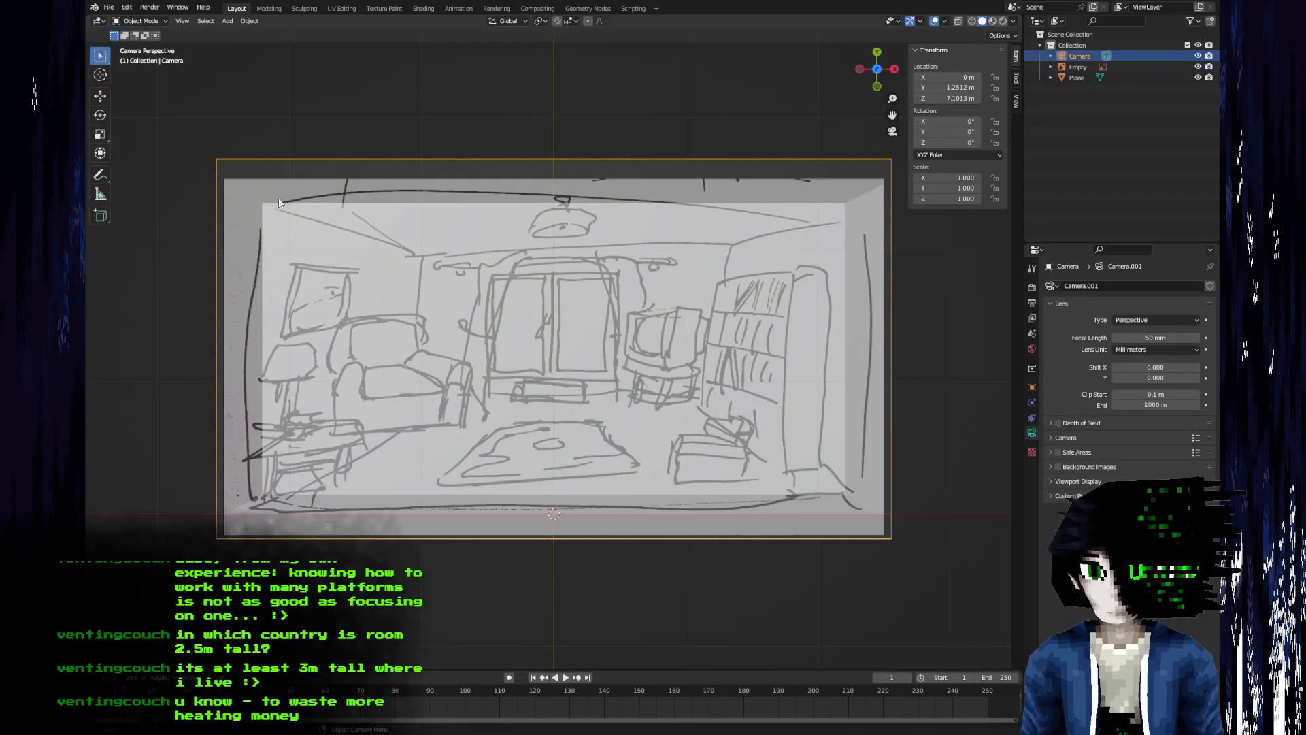
pyautogui.click(269, 208)
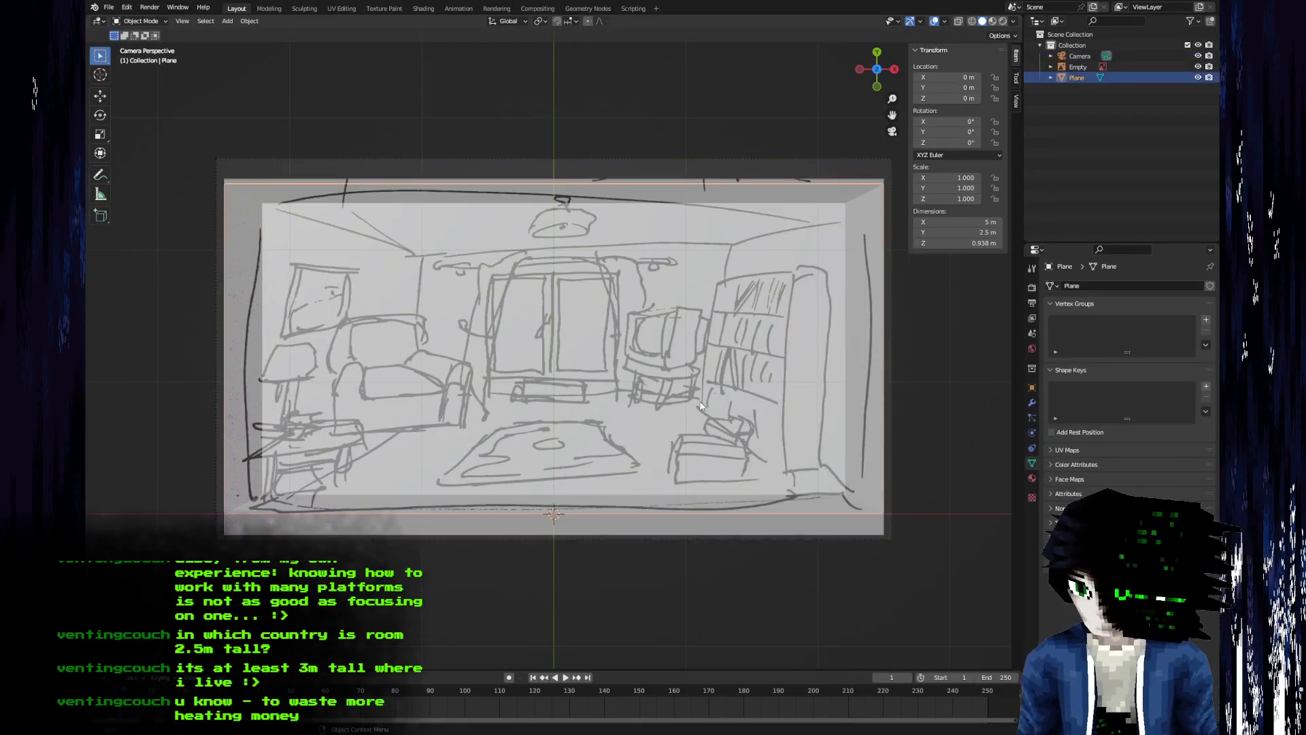
pyautogui.click(804, 531)
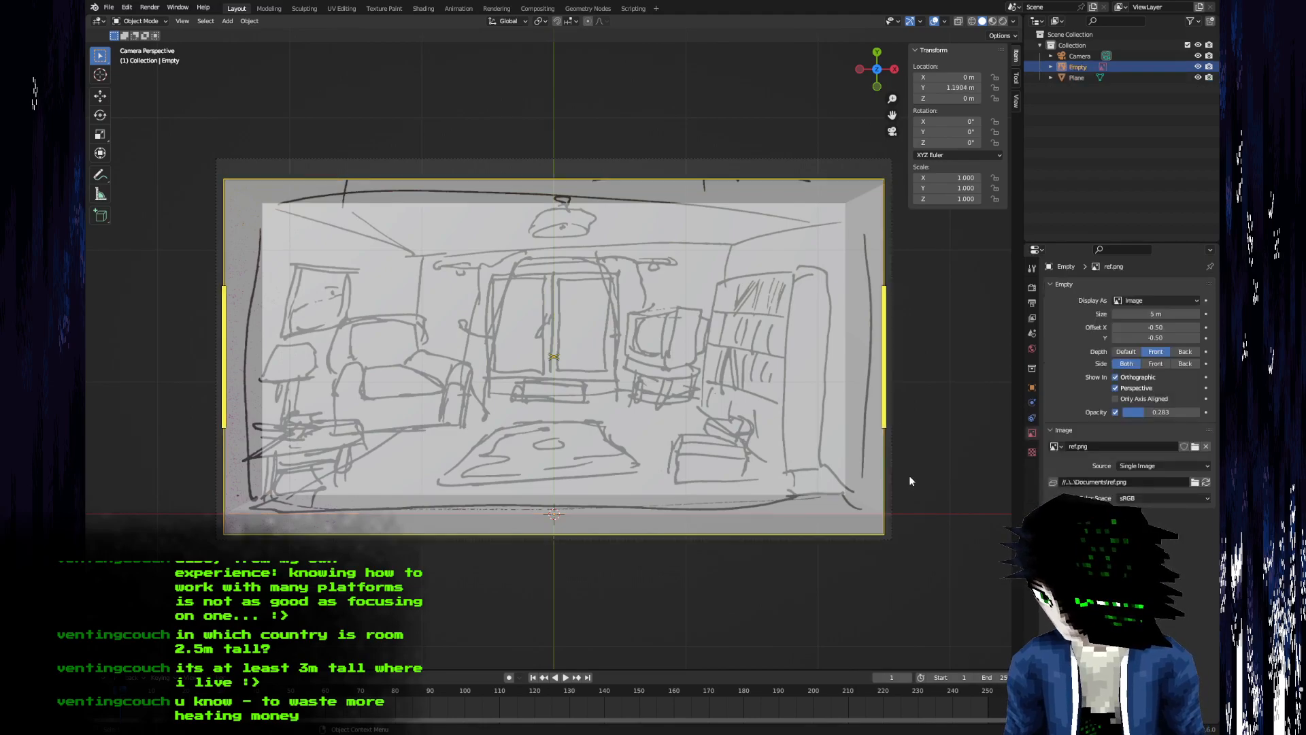
pyautogui.moveTo(1154, 417); pyautogui.dragTo(1129, 416)
# - Select the room's back face in the plane mesh and set its Z position to -5 m
pyautogui.moveTo(525, 507); pyautogui.dragTo(518, 410, button='middle')
pyautogui.click(474, 470)
pyautogui.press('Tab')
pyautogui.moveTo(473, 472); pyautogui.dragTo(522, 451, button='middle')
pyautogui.scroll(-2, 506, 443)
pyautogui.click(531, 397)
pyautogui.click(962, 98)
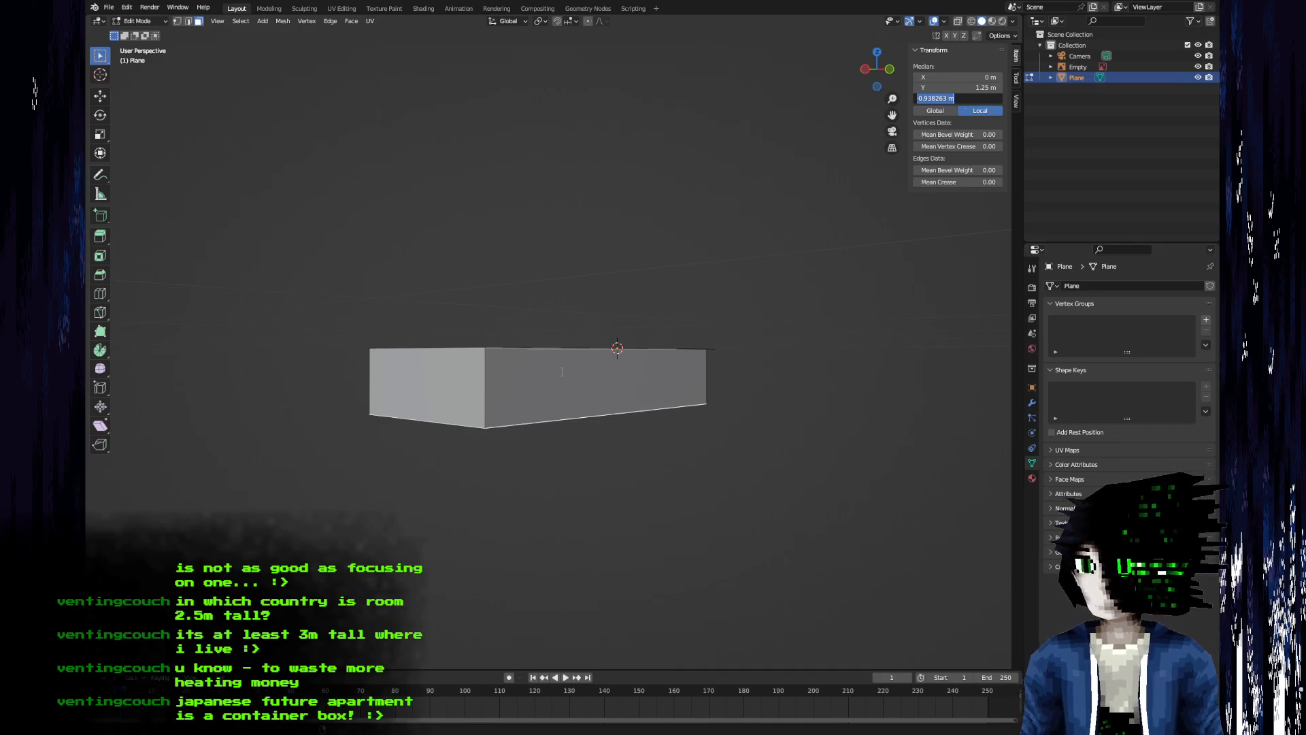
pyautogui.press('Return')
pyautogui.moveTo(654, 306)
pyautogui.mouseDown(button='middle')
pyautogui.moveTo(609, 452)
pyautogui.moveTo(653, 397)
pyautogui.moveTo(1022, 87)
pyautogui.moveTo(1035, 140)
pyautogui.mouseUp(button='middle')
pyautogui.click(959, 98)
pyautogui.write('-5')
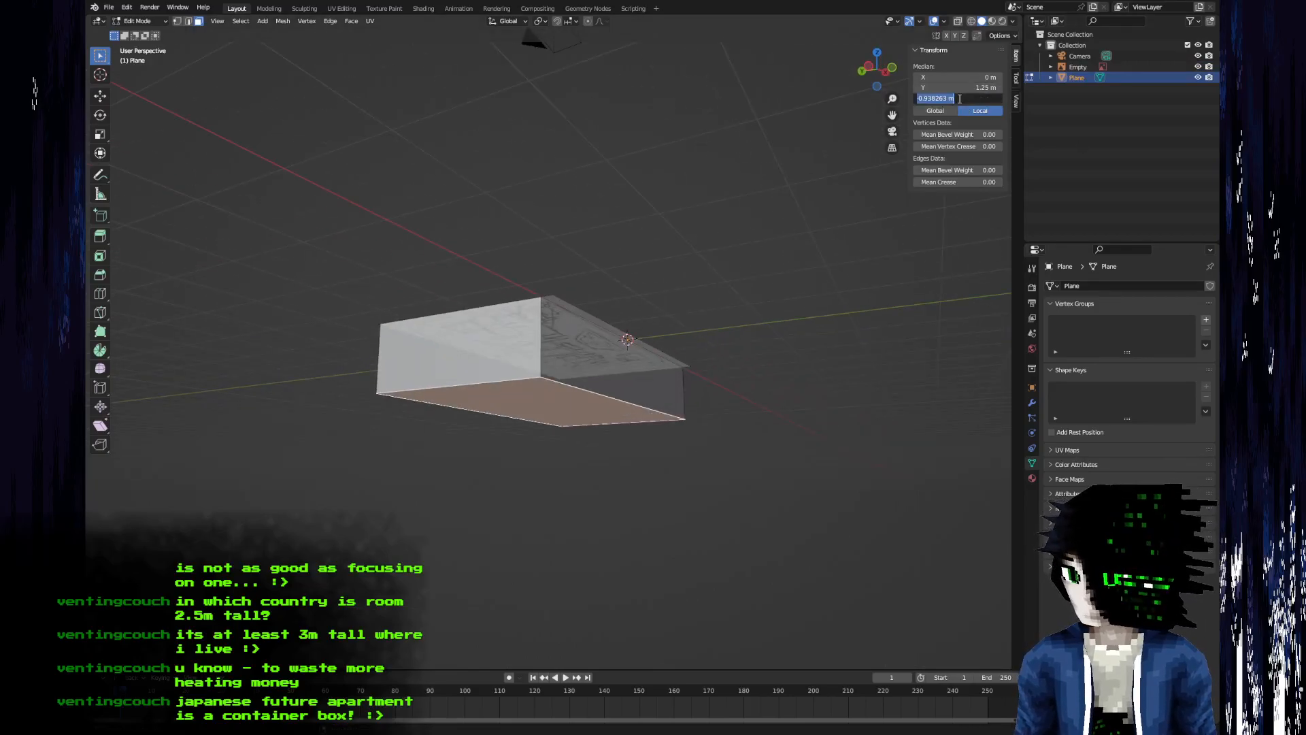
pyautogui.press('Return')
# - Compare the room's depth with the sketch through the camera view
pyautogui.scroll(-5, 785, 272)
pyautogui.moveTo(785, 272); pyautogui.dragTo(582, 439, button='middle')
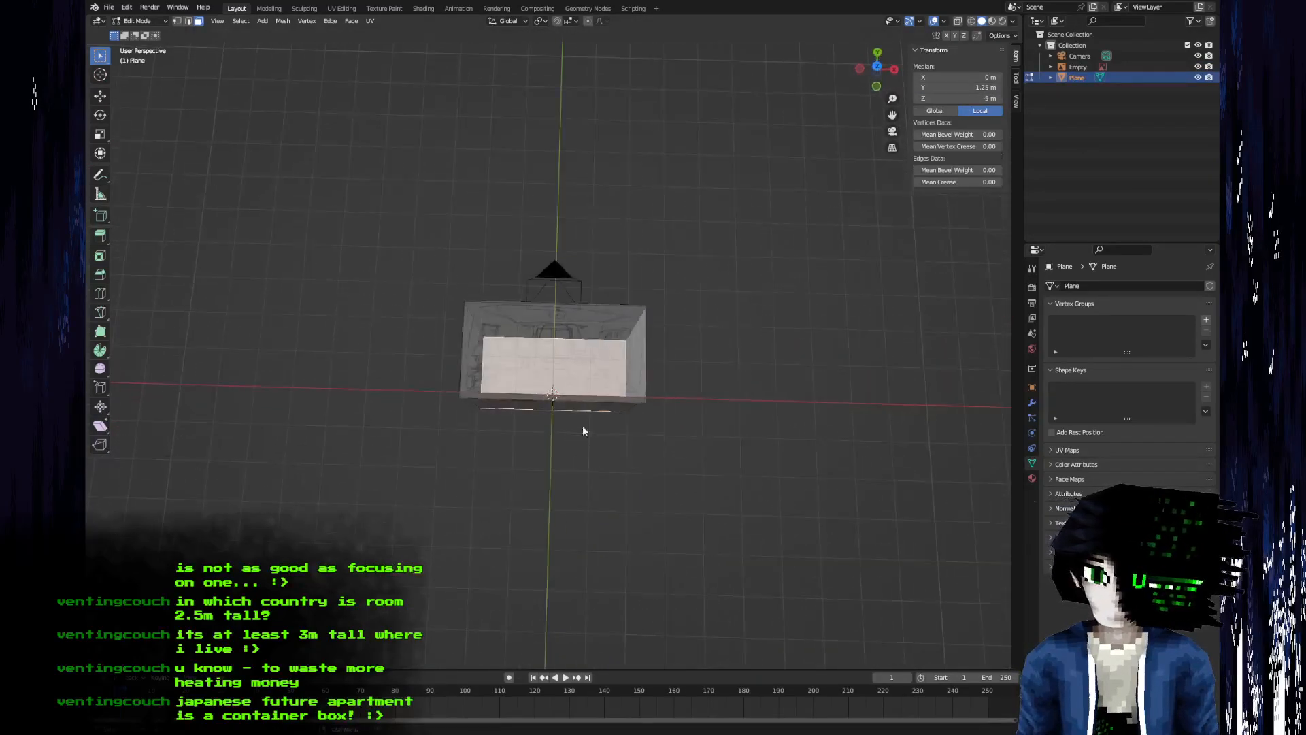
pyautogui.press('Tab')
pyautogui.keyDown('alt'); pyautogui.click(543, 265); pyautogui.keyUp('alt')
pyautogui.click(543, 265)
pyautogui.press('KP_0')
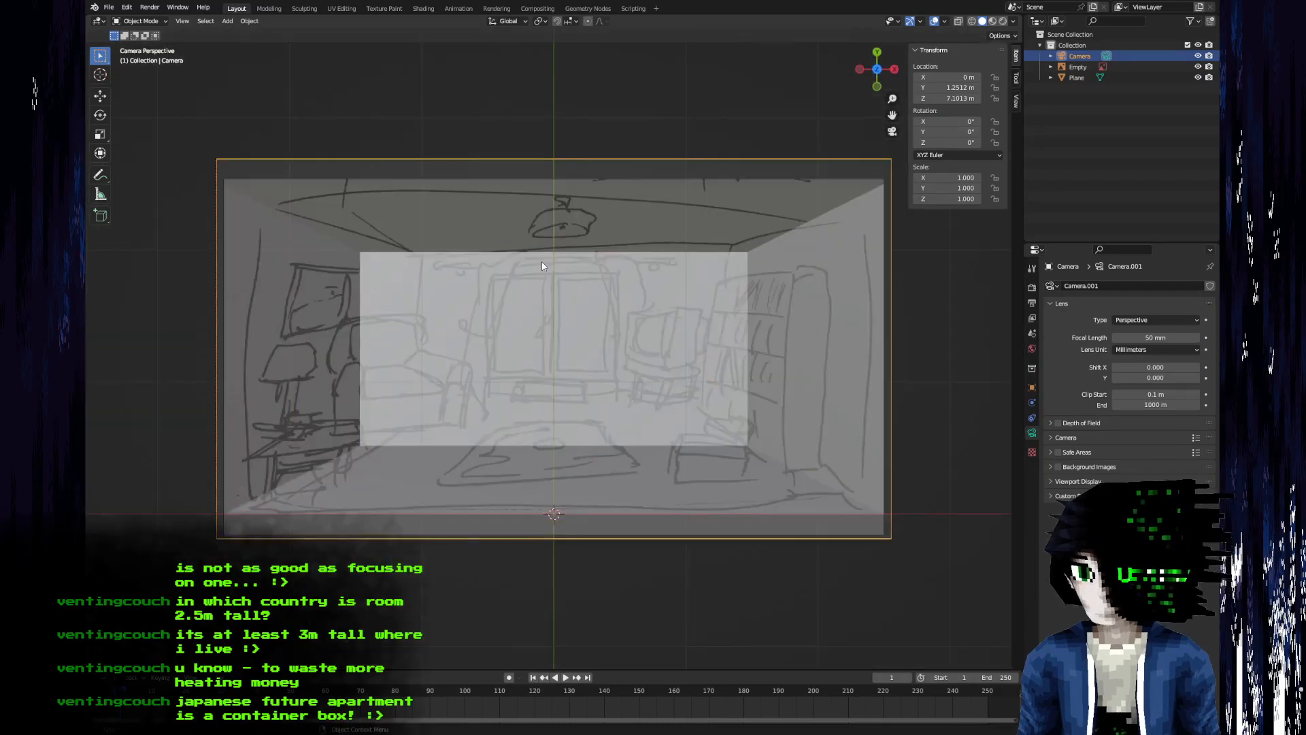
# - Set the Z position of the room's back face to -4 m and check the box in the top view
pyautogui.moveTo(542, 265)
pyautogui.mouseDown(button='middle')
pyautogui.moveTo(539, 544)
pyautogui.moveTo(542, 251)
pyautogui.mouseUp(button='middle')
pyautogui.click(539, 556)
pyautogui.press('Tab')
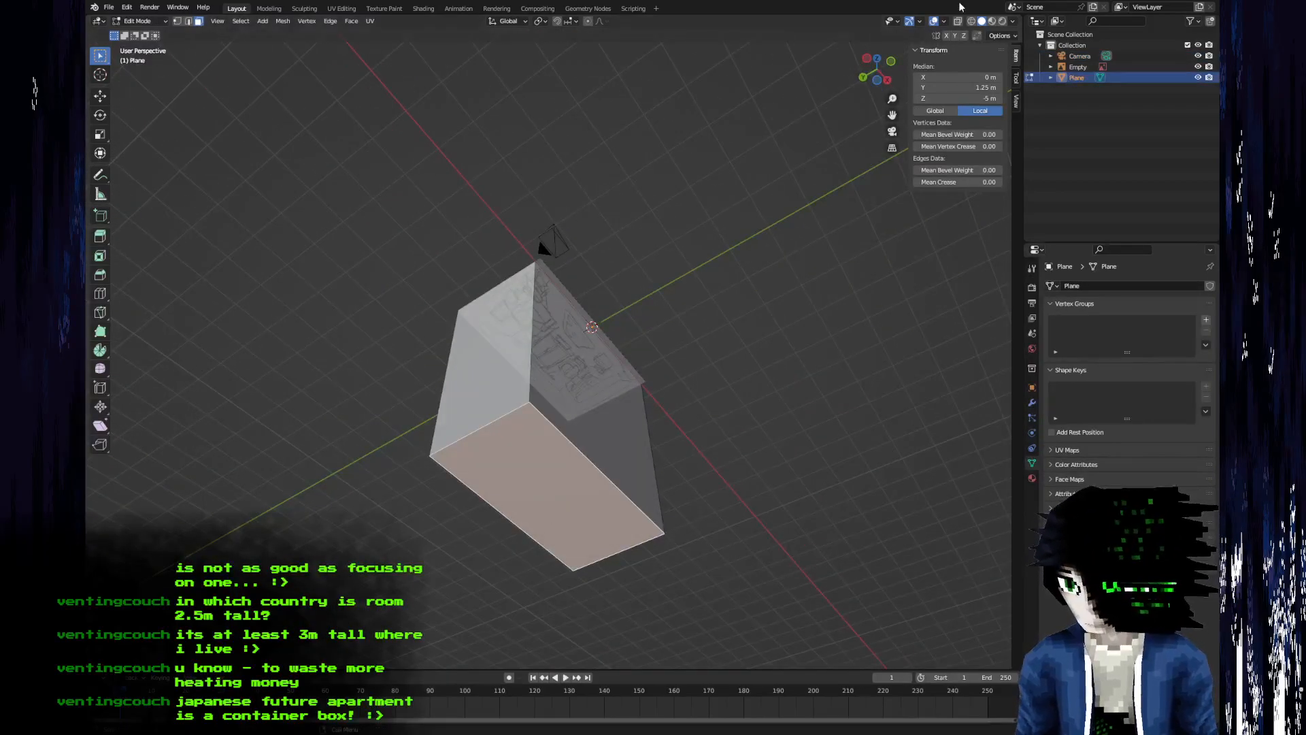
pyautogui.click(953, 102)
pyautogui.write('-4')
pyautogui.press('Return')
pyautogui.moveTo(585, 194); pyautogui.dragTo(544, 286, button='middle')
pyautogui.click(877, 65)
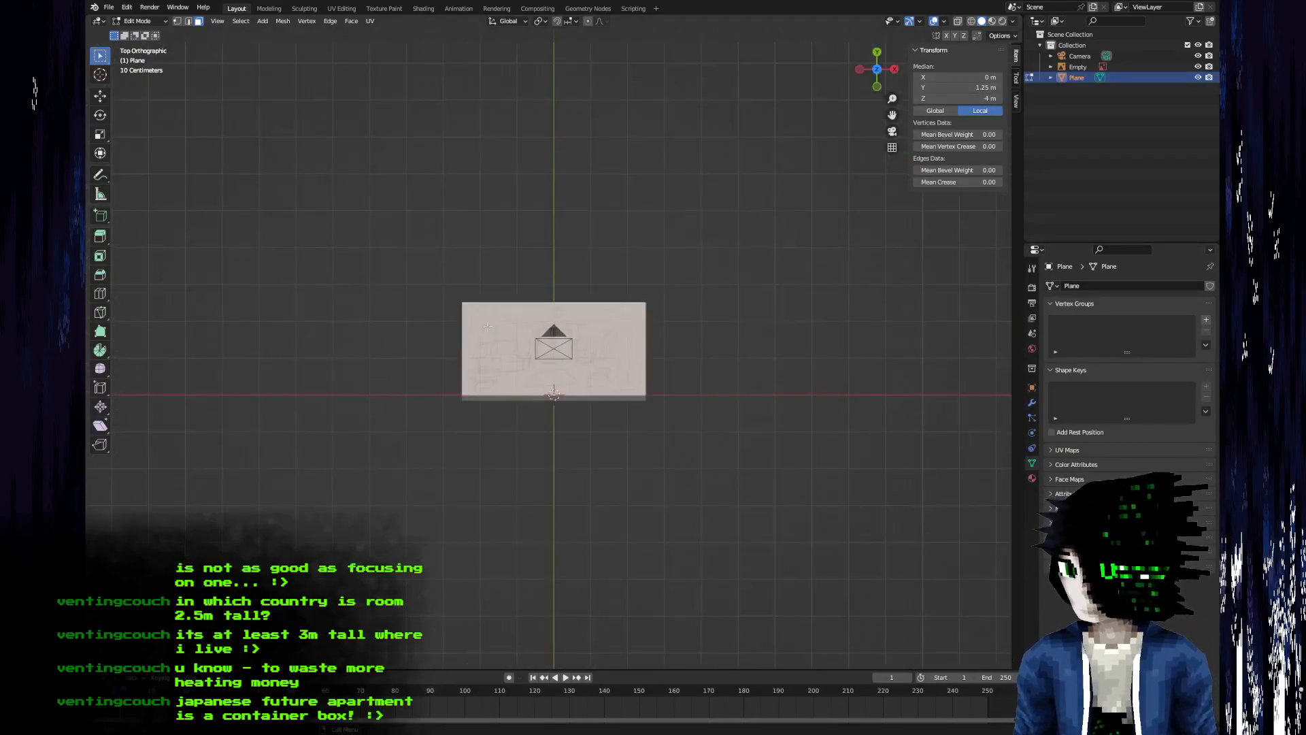
pyautogui.scroll(5, 556, 351)
pyautogui.press('Tab')
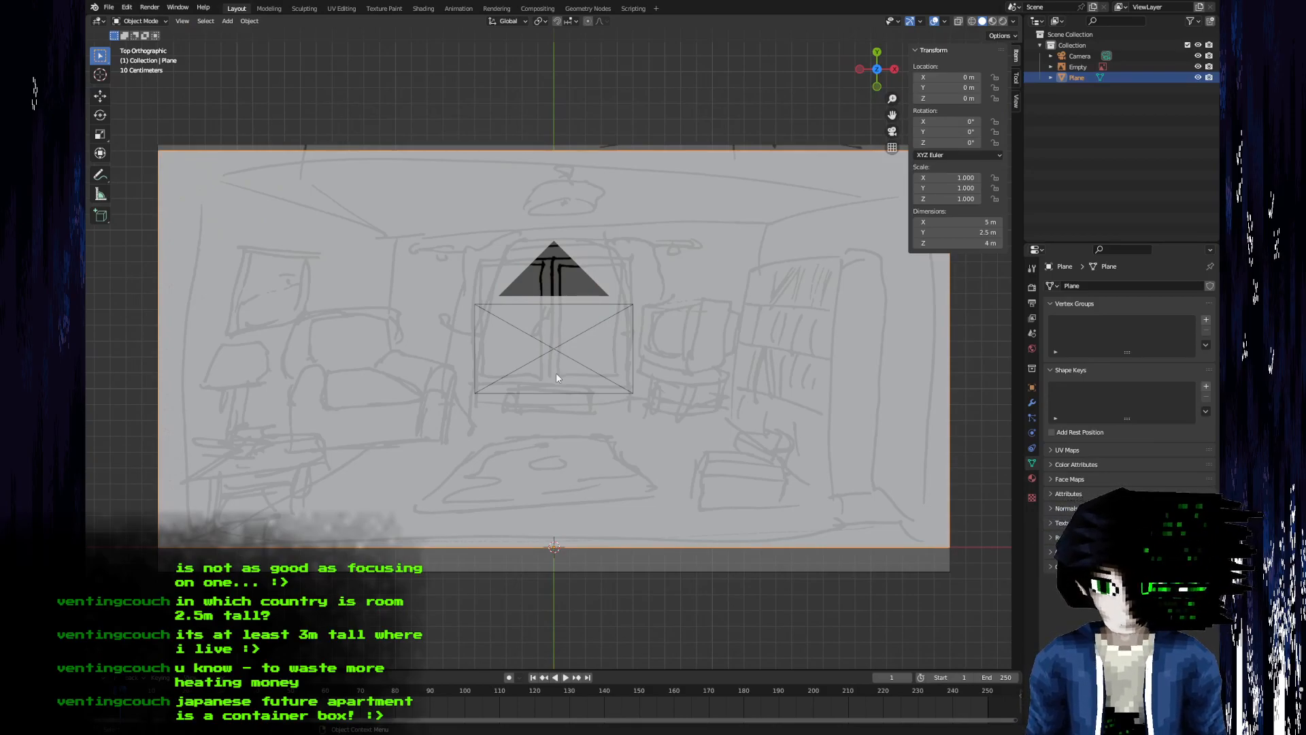
# - Subdivide the room's long edges along X with 4 cuts
pyautogui.moveTo(557, 373); pyautogui.dragTo(591, 346, button='middle')
pyautogui.press('Tab')
pyautogui.moveTo(555, 545); pyautogui.dragTo(553, 524, button='middle')
pyautogui.press('2')
pyautogui.click(460, 475)
pyautogui.moveTo(460, 475); pyautogui.dragTo(475, 488, button='middle')
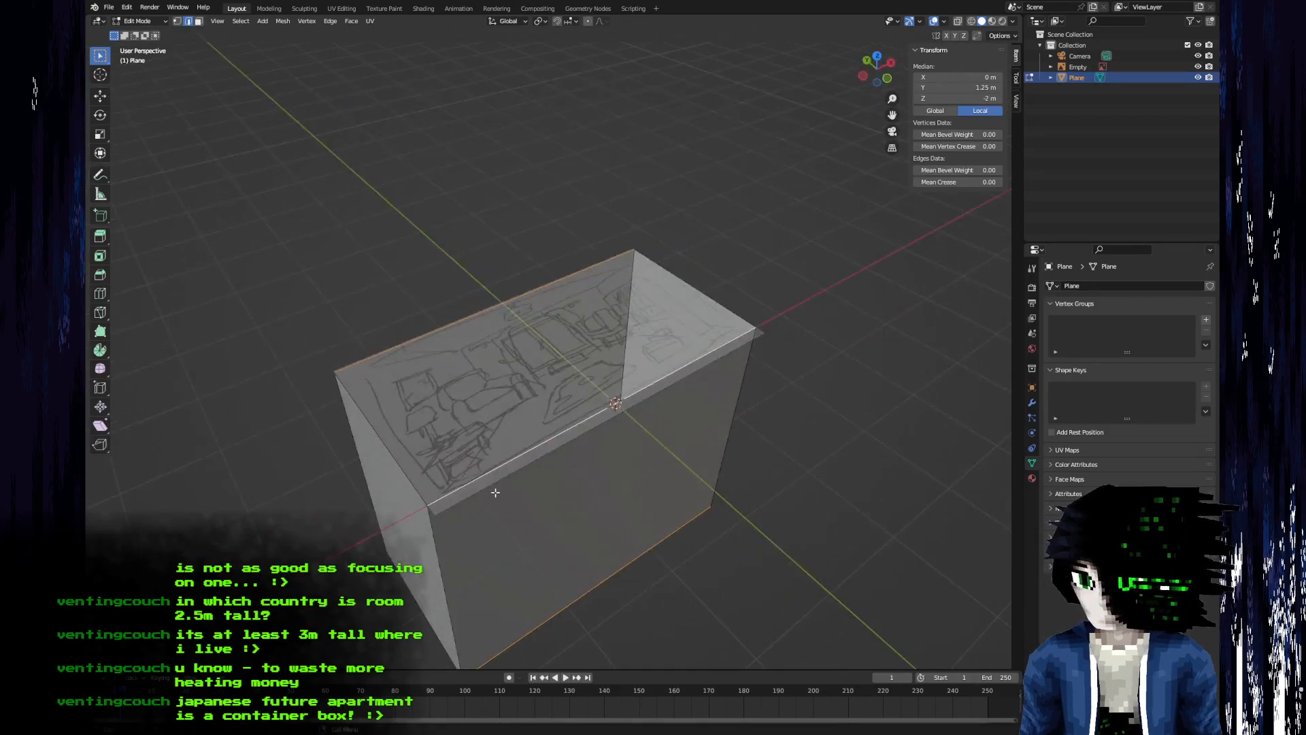
pyautogui.rightClick(495, 492)
pyautogui.click(480, 400)
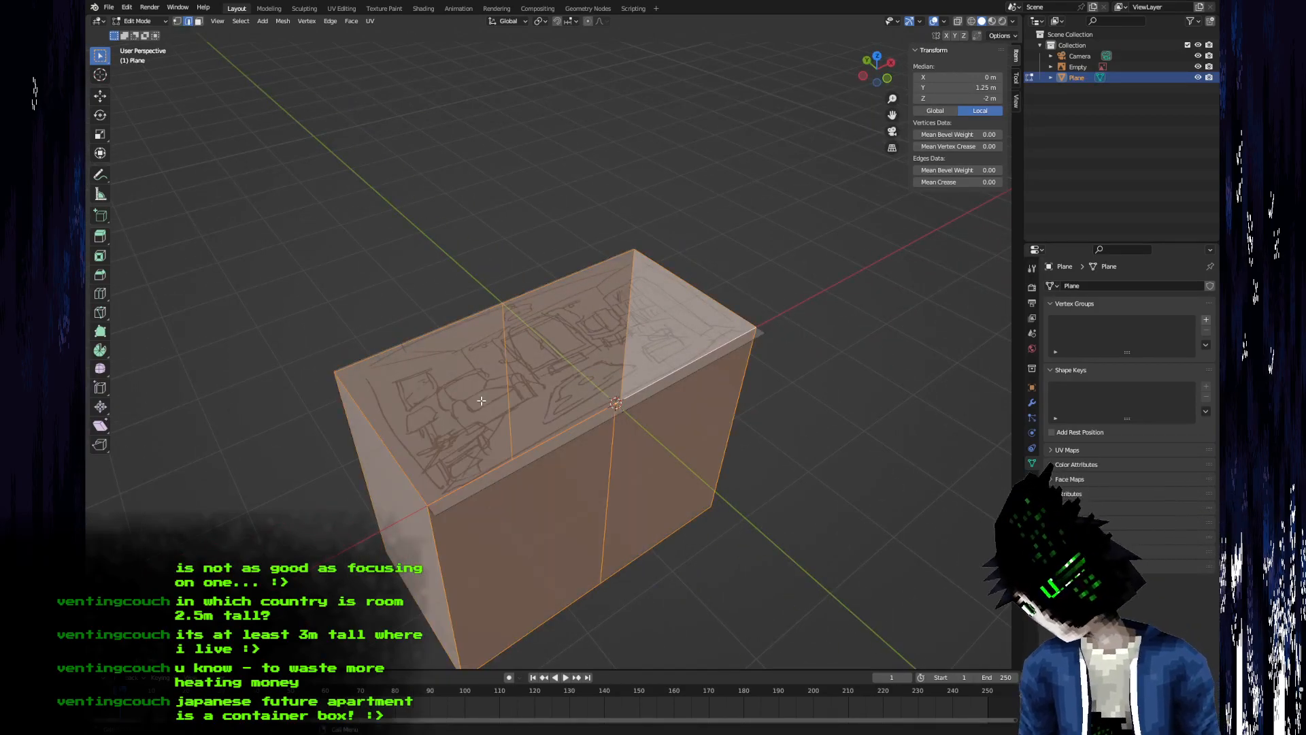
pyautogui.moveTo(481, 400); pyautogui.dragTo(491, 408, button='middle')
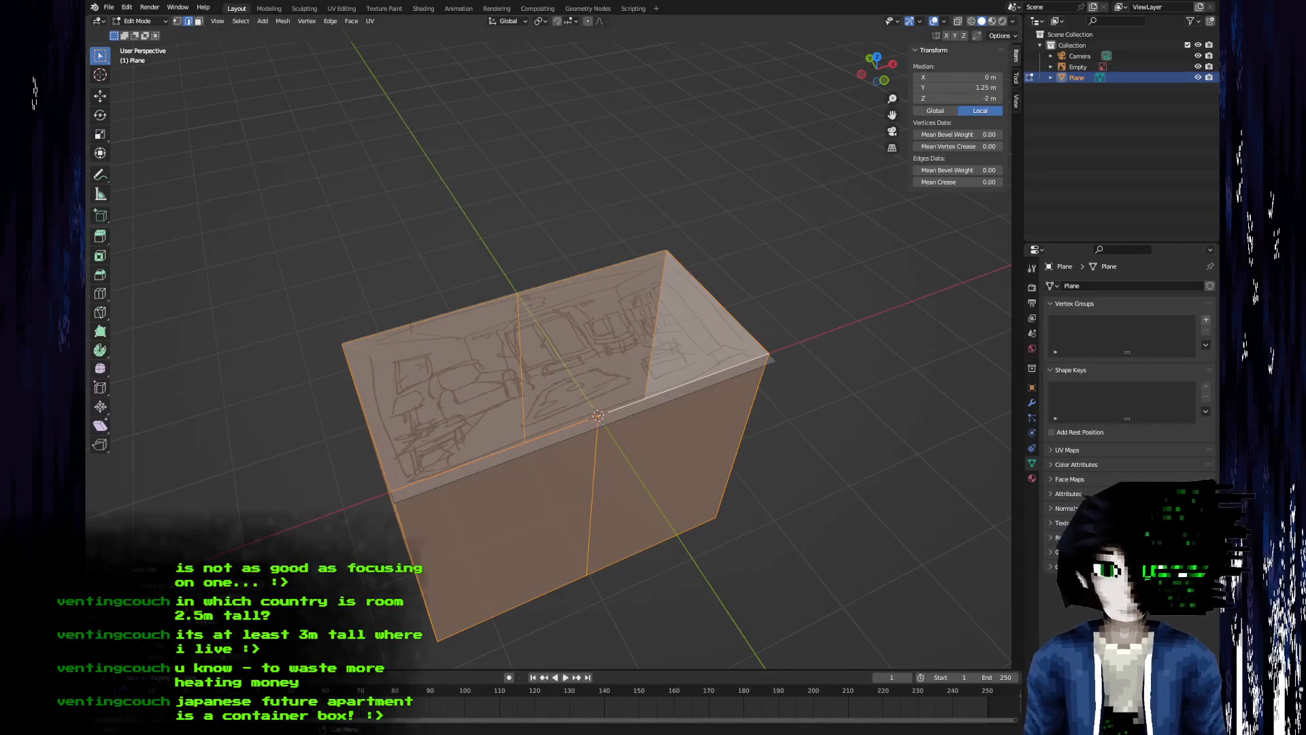
pyautogui.click(262, 590)
pyautogui.click(261, 591)
pyautogui.click(261, 591)
# - Subdivide the ring of depth edges along Z with 3 cuts
pyautogui.moveTo(382, 577); pyautogui.dragTo(457, 492, button='middle')
pyautogui.keyDown('ctrl'); pyautogui.keyDown('alt'); pyautogui.click(419, 542); pyautogui.keyUp('alt'); pyautogui.keyUp('ctrl')
pyautogui.scroll(-3, 457, 492)
pyautogui.rightClick(453, 459)
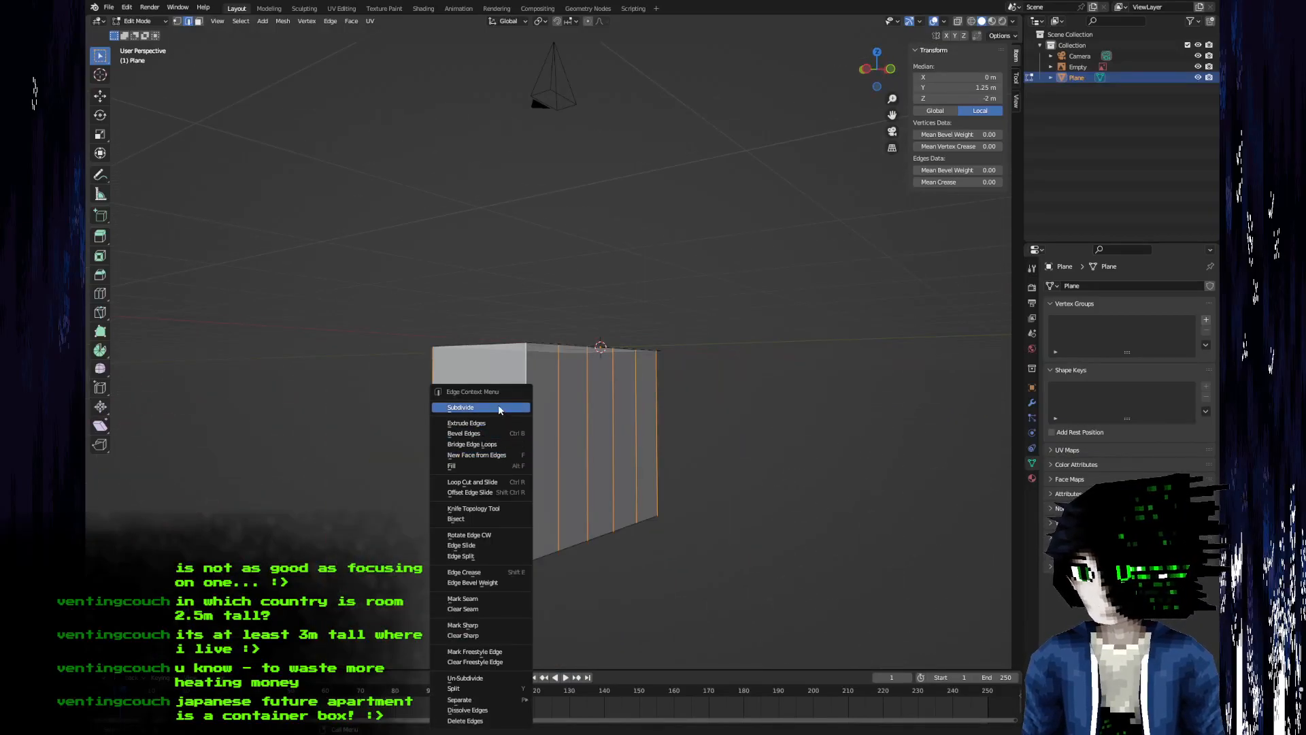
pyautogui.click(445, 406)
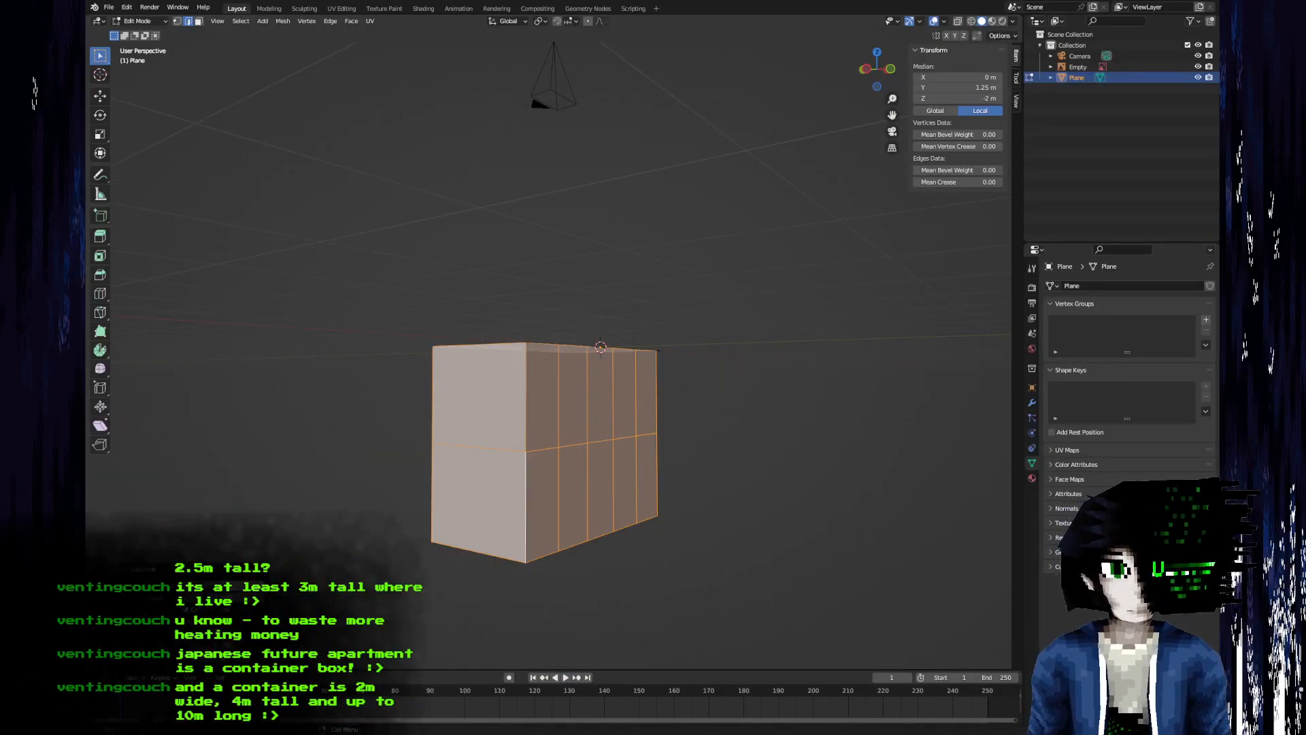
pyautogui.click(257, 584)
pyautogui.click(257, 585)
pyautogui.moveTo(405, 550); pyautogui.dragTo(397, 576, button='middle')
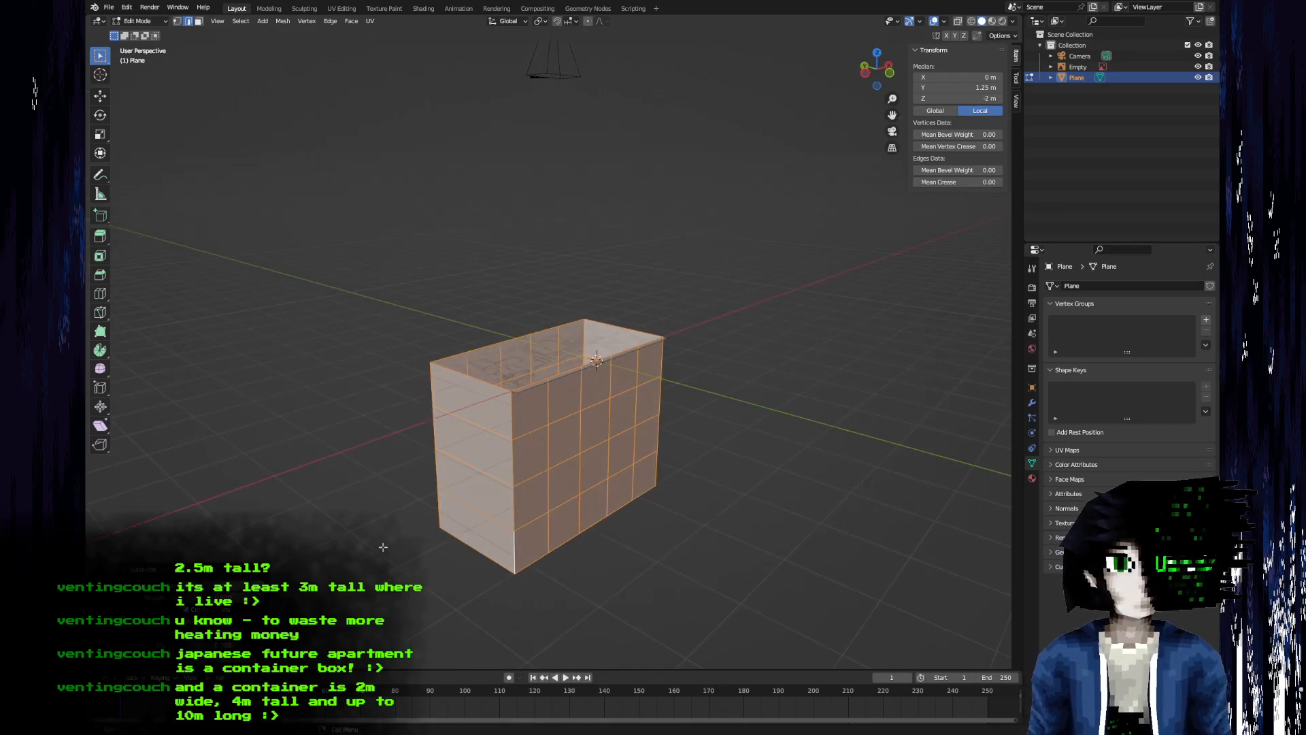
# - Subdivide the ring of height edges along Y to add horizontal divisions to the walls
pyautogui.moveTo(407, 445); pyautogui.dragTo(446, 466, button='middle')
pyautogui.keyDown('ctrl'); pyautogui.keyDown('alt'); pyautogui.click(507, 452); pyautogui.keyUp('alt'); pyautogui.keyUp('ctrl')
pyautogui.rightClick(504, 452)
pyautogui.click(493, 407)
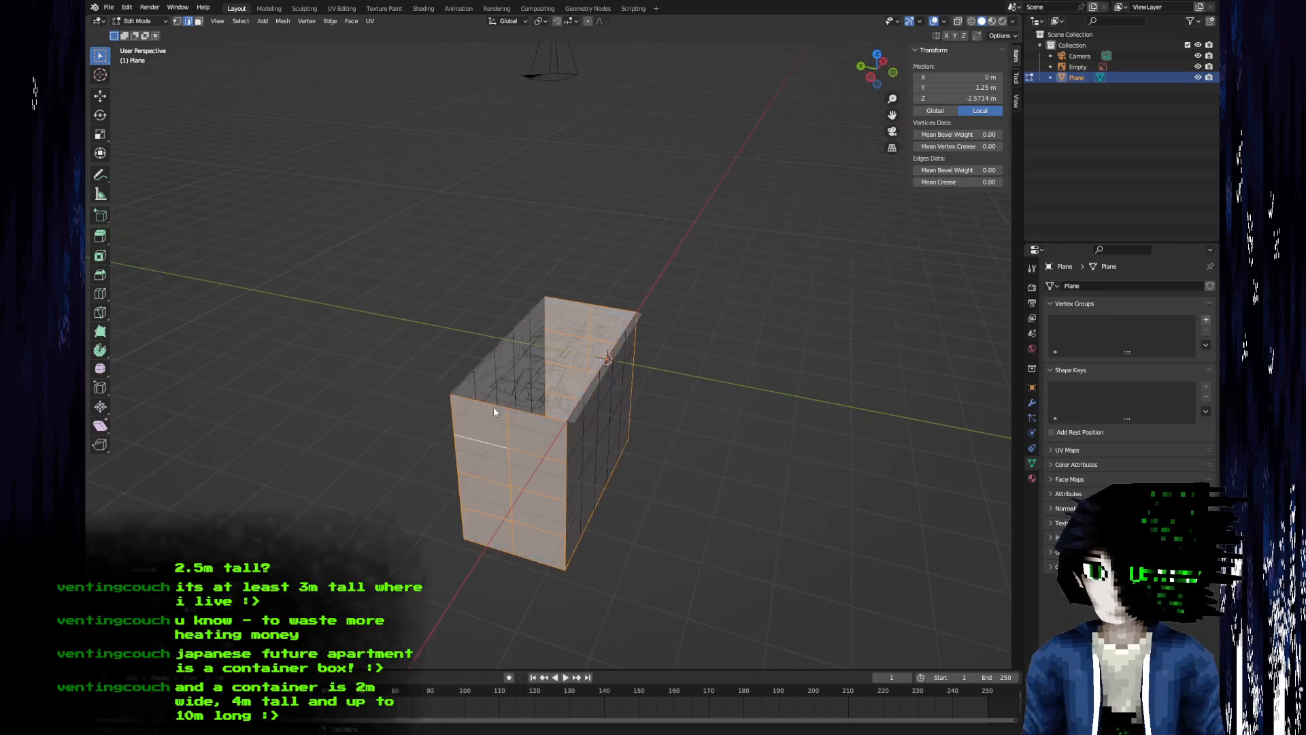
pyautogui.moveTo(528, 416); pyautogui.dragTo(548, 483, button='middle')
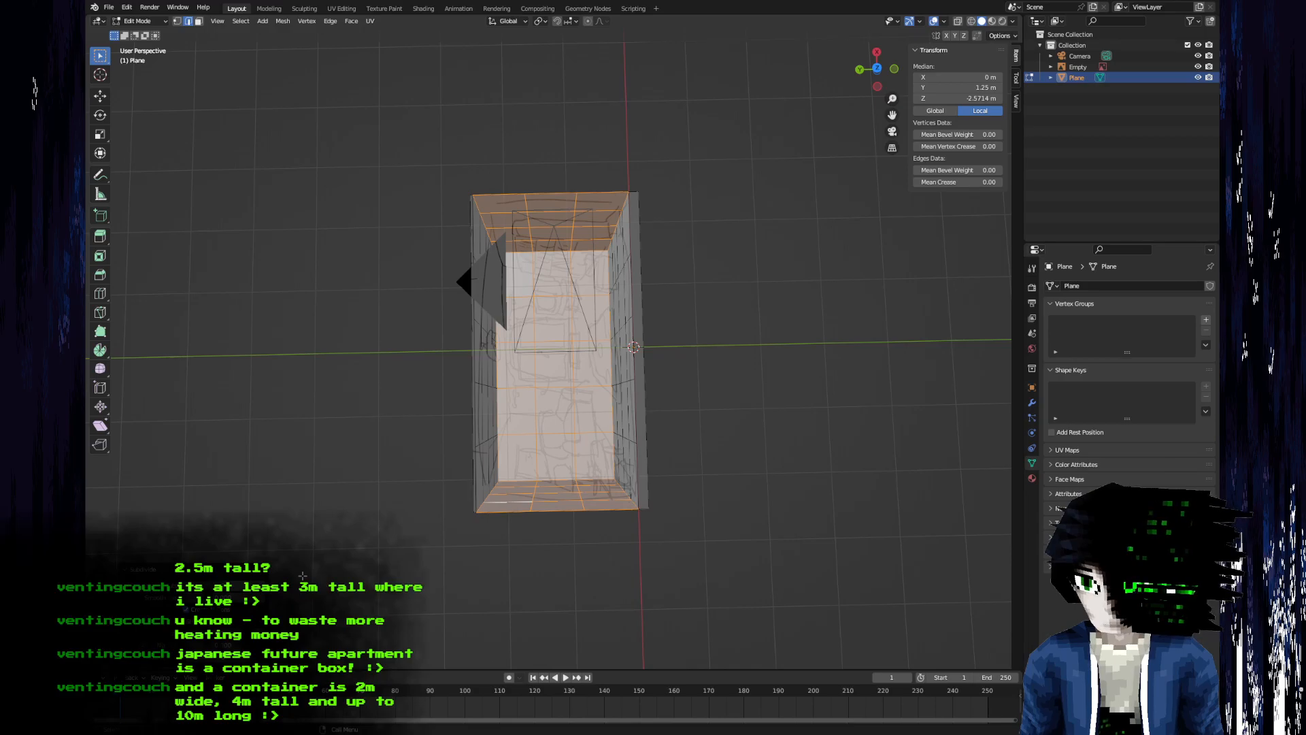
pyautogui.scroll(3, 379, 563)
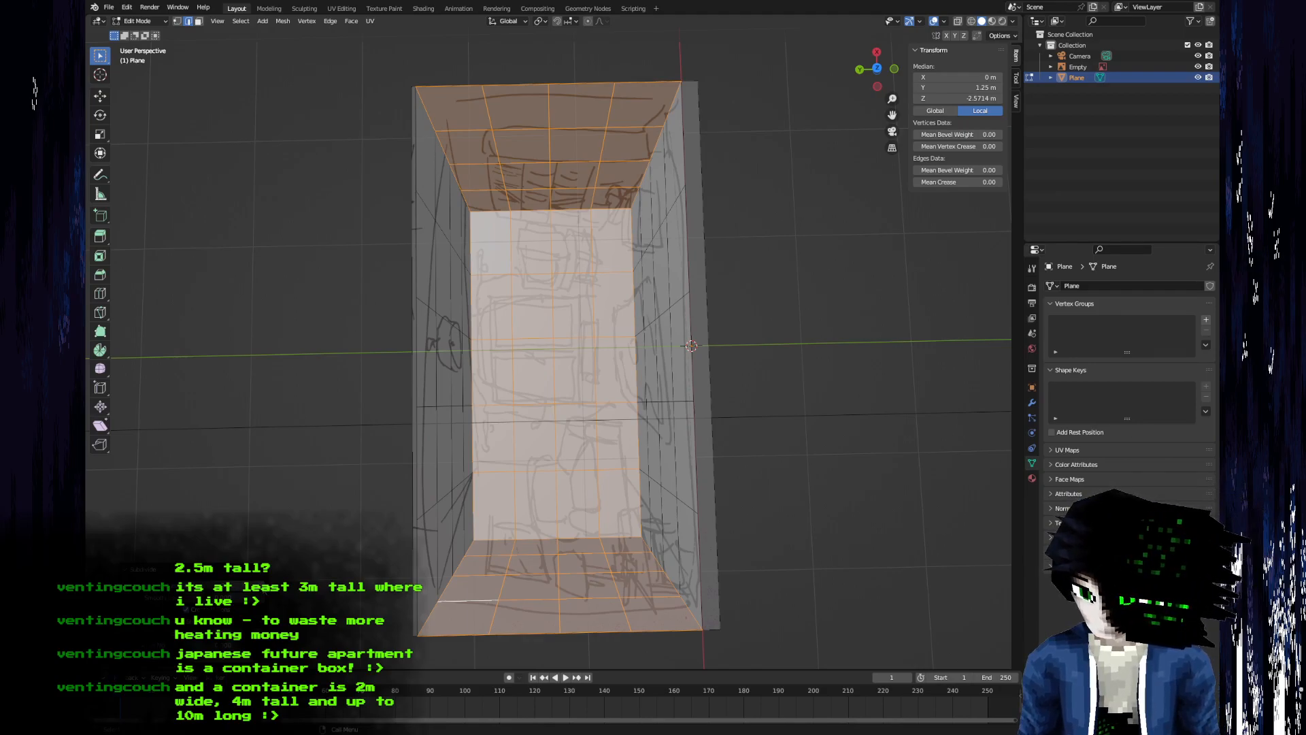
# - Halve each of the room's five strips along X by subdividing their edge rings with one cut each
pyautogui.moveTo(381, 544); pyautogui.dragTo(408, 542, button='middle')
pyautogui.keyDown('ctrl'); pyautogui.keyDown('alt'); pyautogui.click(421, 447); pyautogui.keyUp('alt'); pyautogui.keyUp('ctrl')
pyautogui.rightClick(422, 447)
pyautogui.click(423, 407)
pyautogui.keyDown('ctrl'); pyautogui.keyDown('alt'); pyautogui.click(491, 437); pyautogui.keyUp('alt'); pyautogui.keyUp('ctrl')
pyautogui.rightClick(490, 437)
pyautogui.click(491, 409)
pyautogui.keyDown('ctrl'); pyautogui.keyDown('alt'); pyautogui.click(579, 426); pyautogui.keyUp('alt'); pyautogui.keyUp('ctrl')
pyautogui.rightClick(578, 424)
pyautogui.click(577, 406)
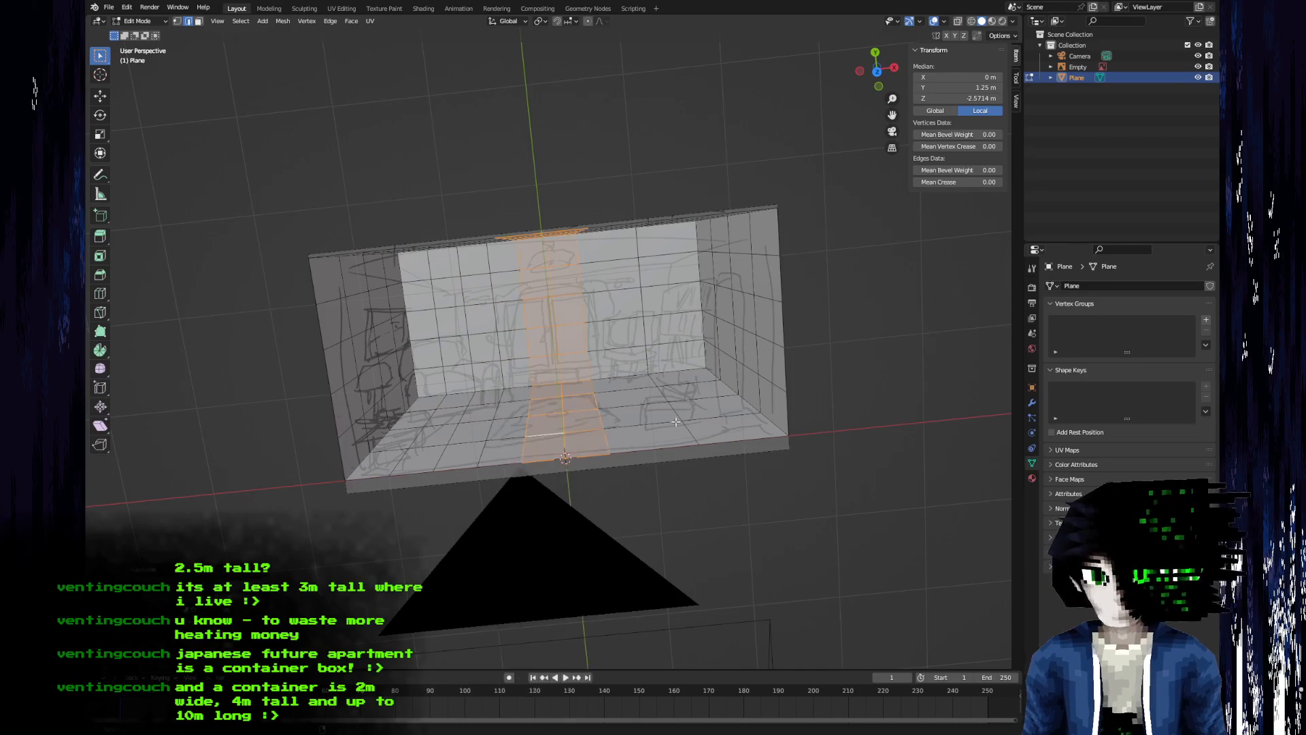
pyautogui.keyDown('ctrl'); pyautogui.keyDown('alt'); pyautogui.click(662, 412); pyautogui.keyUp('alt'); pyautogui.keyUp('ctrl')
pyautogui.rightClick(662, 412)
pyautogui.click(661, 394)
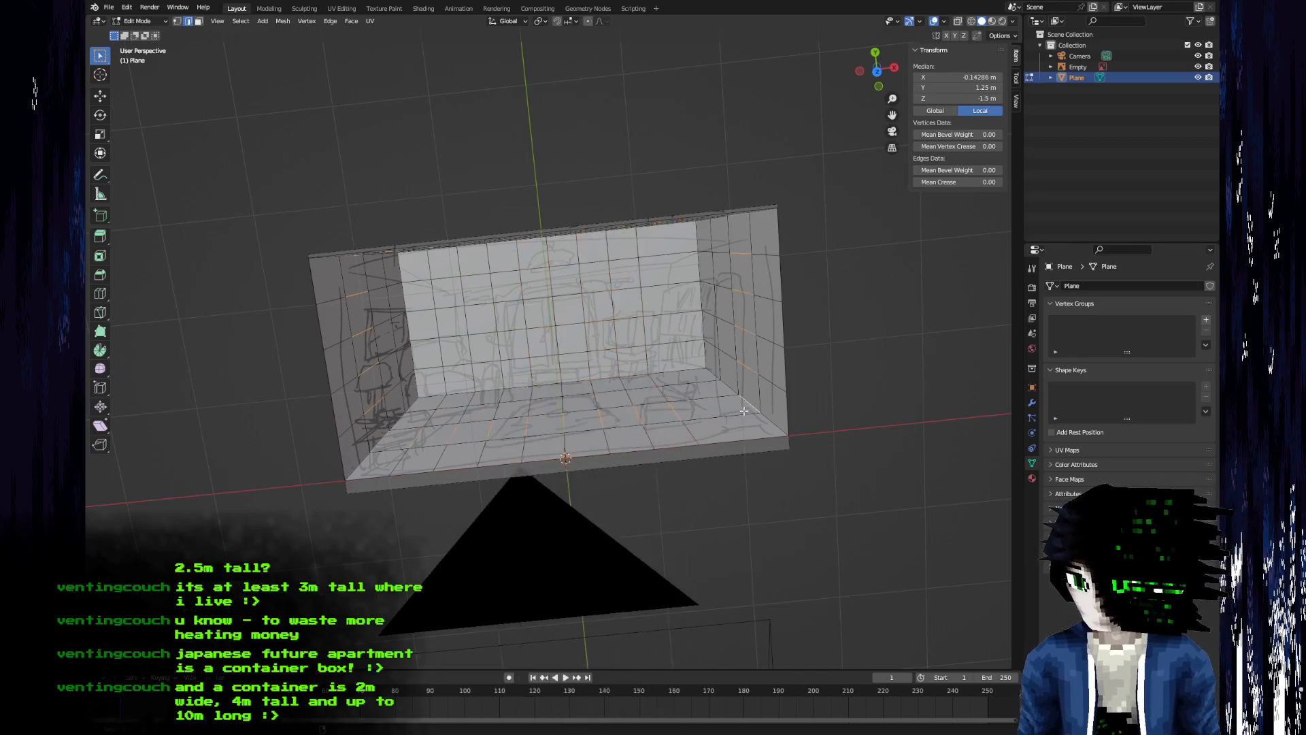
pyautogui.keyDown('ctrl'); pyautogui.keyDown('alt'); pyautogui.click(725, 417); pyautogui.keyUp('alt'); pyautogui.keyUp('ctrl')
pyautogui.rightClick(725, 418)
pyautogui.click(724, 400)
# - Subdivide the remaining depth edge rings along Z with one cut each to halve their strips, and return to Object Mode
pyautogui.moveTo(724, 400); pyautogui.dragTo(560, 431, button='middle')
pyautogui.keyDown('ctrl'); pyautogui.keyDown('alt'); pyautogui.click(460, 215); pyautogui.keyUp('alt'); pyautogui.keyUp('ctrl')
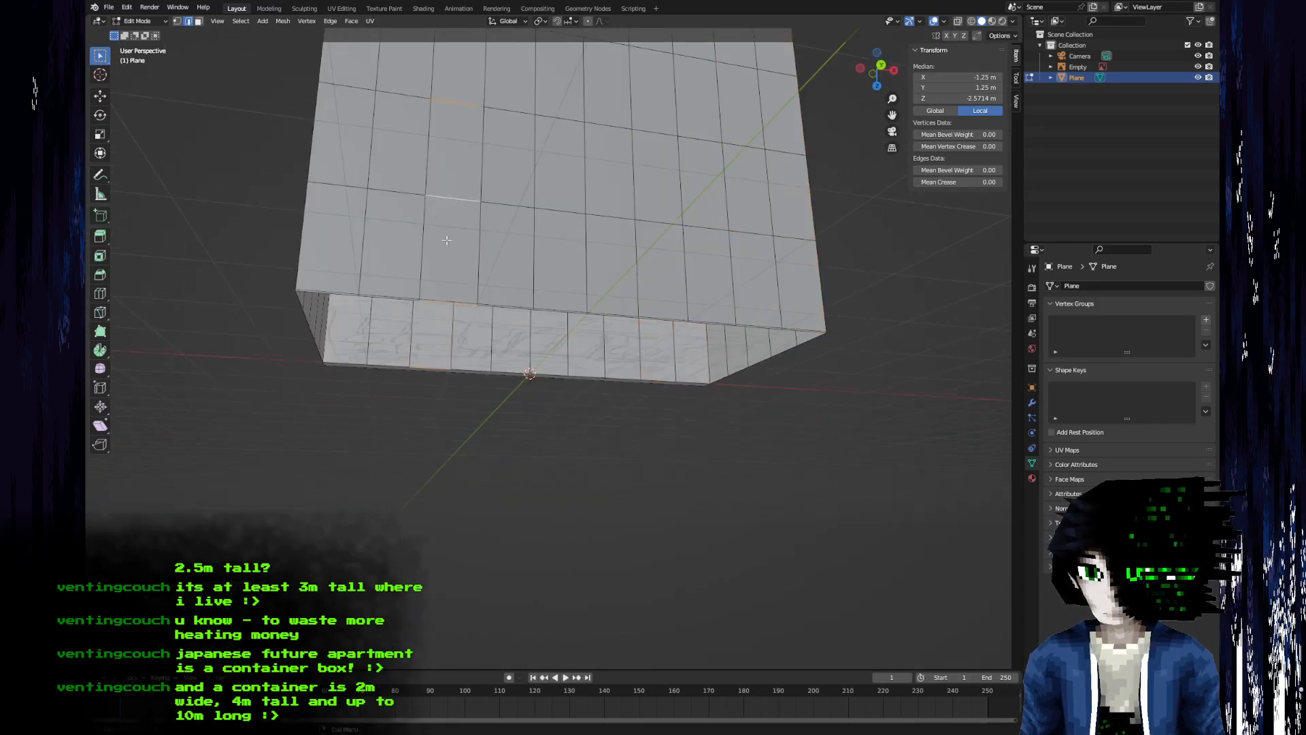
pyautogui.moveTo(418, 243); pyautogui.dragTo(472, 219, button='middle')
pyautogui.keyDown('ctrl'); pyautogui.keyDown('alt'); pyautogui.click(472, 220); pyautogui.keyUp('alt'); pyautogui.keyUp('ctrl')
pyautogui.keyDown('ctrl'); pyautogui.keyDown('alt'); pyautogui.keyDown('shift'); pyautogui.click(475, 130); pyautogui.keyUp('shift'); pyautogui.keyUp('alt'); pyautogui.keyUp('ctrl')
pyautogui.keyDown('ctrl'); pyautogui.keyDown('alt'); pyautogui.keyDown('shift'); pyautogui.click(476, 104); pyautogui.keyUp('shift'); pyautogui.keyUp('alt'); pyautogui.keyUp('ctrl')
pyautogui.rightClick(477, 103)
pyautogui.click(477, 104)
pyautogui.moveTo(643, 419)
pyautogui.mouseDown(button='middle')
pyautogui.moveTo(612, 445)
pyautogui.moveTo(609, 359)
pyautogui.mouseUp(button='middle')
pyautogui.press('Tab')
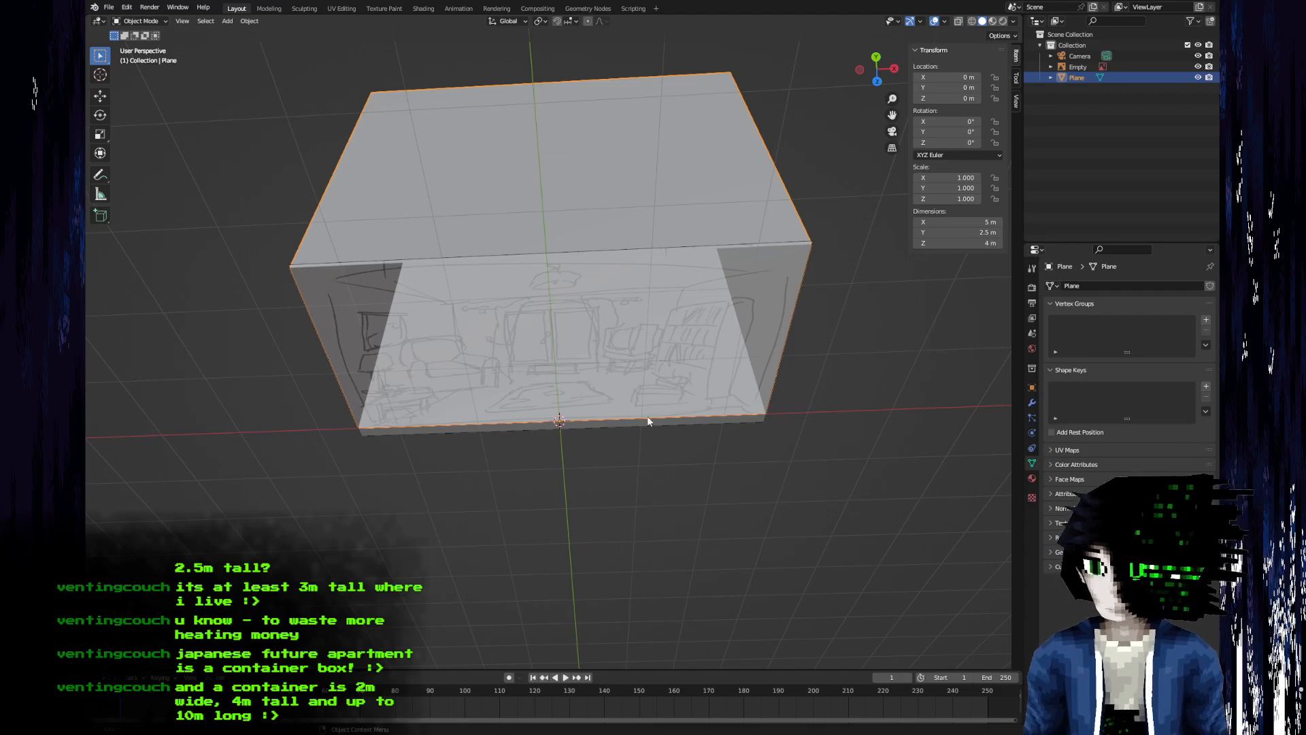
pyautogui.scroll(4, 567, 349)
pyautogui.moveTo(567, 349); pyautogui.dragTo(524, 322, button='middle')
pyautogui.scroll(-2, 520, 323)
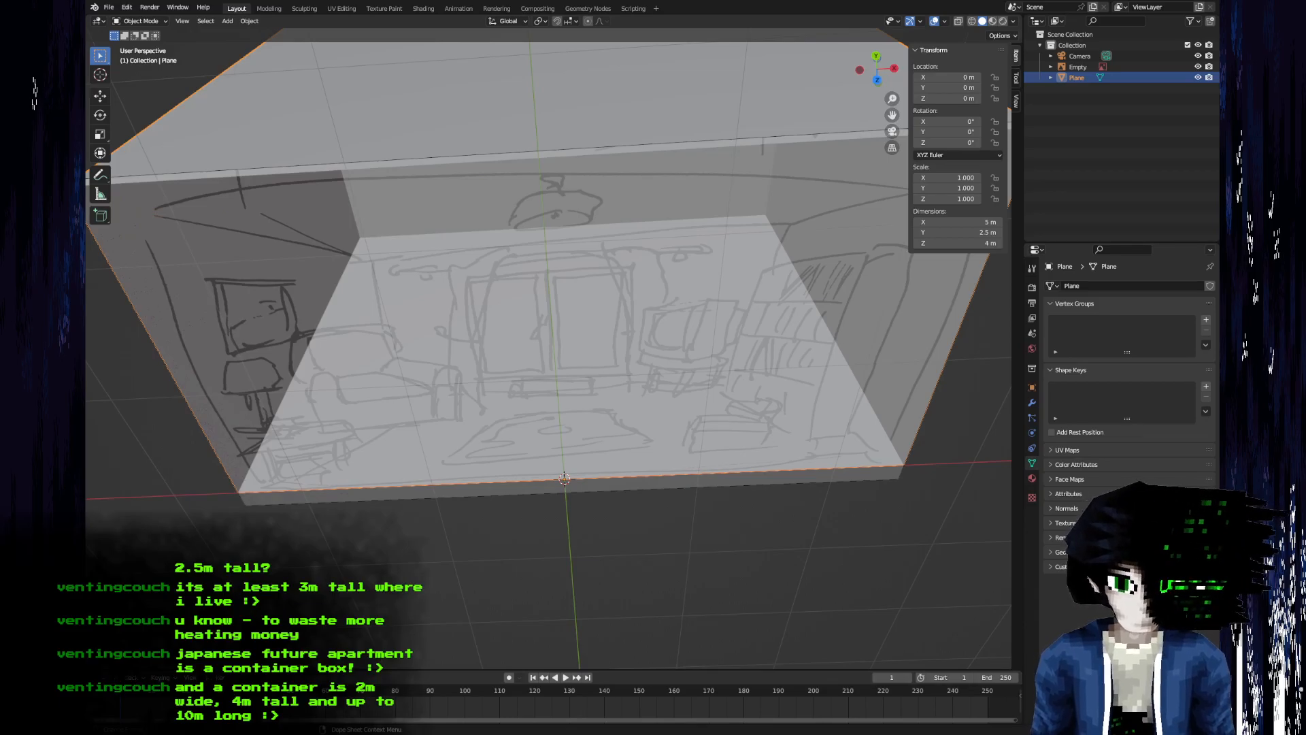
# - Switch to apartment.png in Aseprite, make the first palette entry fully transparent, and enlarge the palette
pyautogui.hotkey('alt', 'Tab')
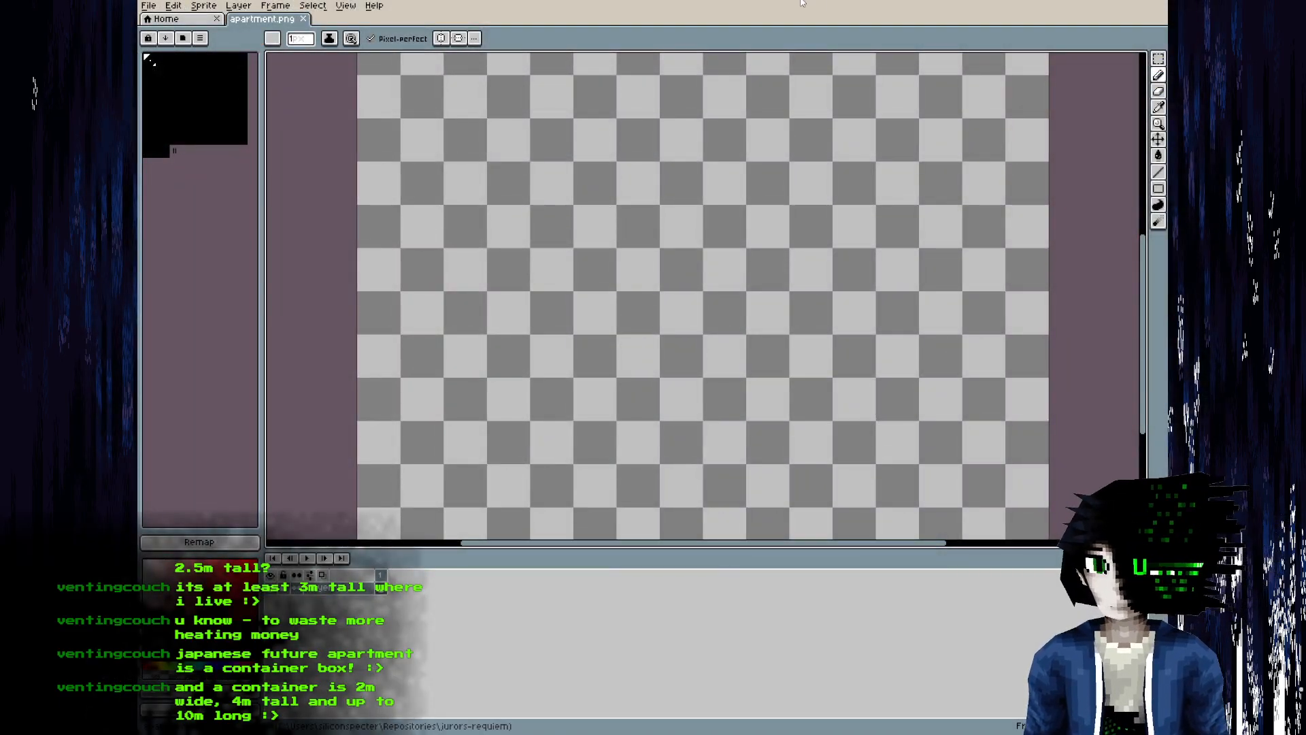
pyautogui.scroll(-3, 684, 315)
pyautogui.scroll(5, 651, 278)
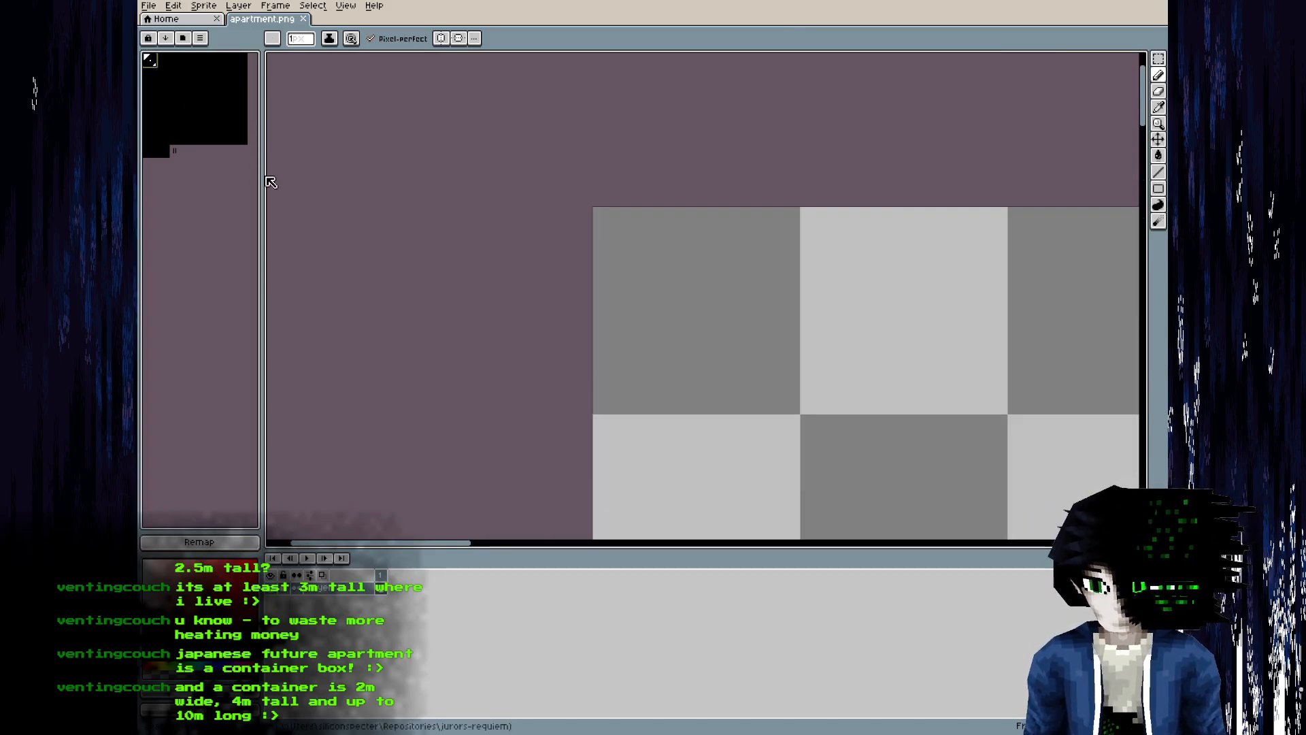
pyautogui.press('F4')
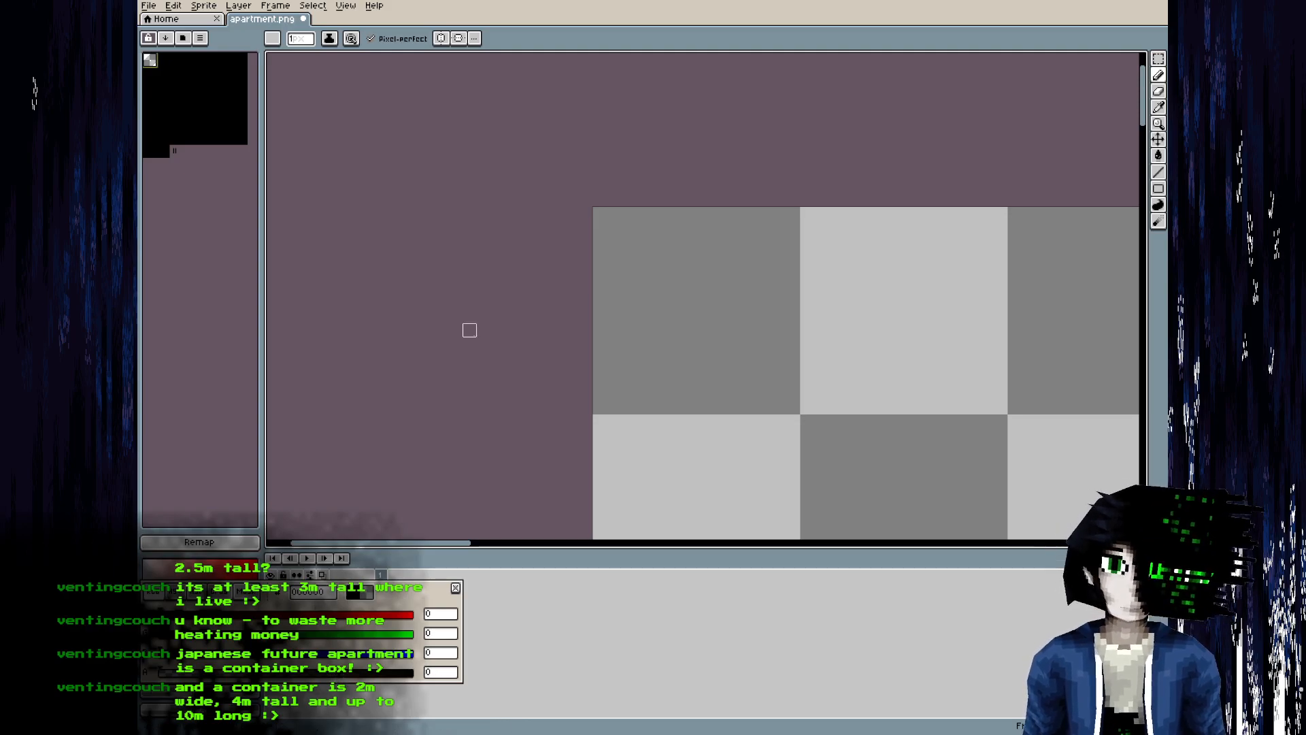
pyautogui.moveTo(173, 150); pyautogui.dragTo(188, 177)
pyautogui.click(170, 63)
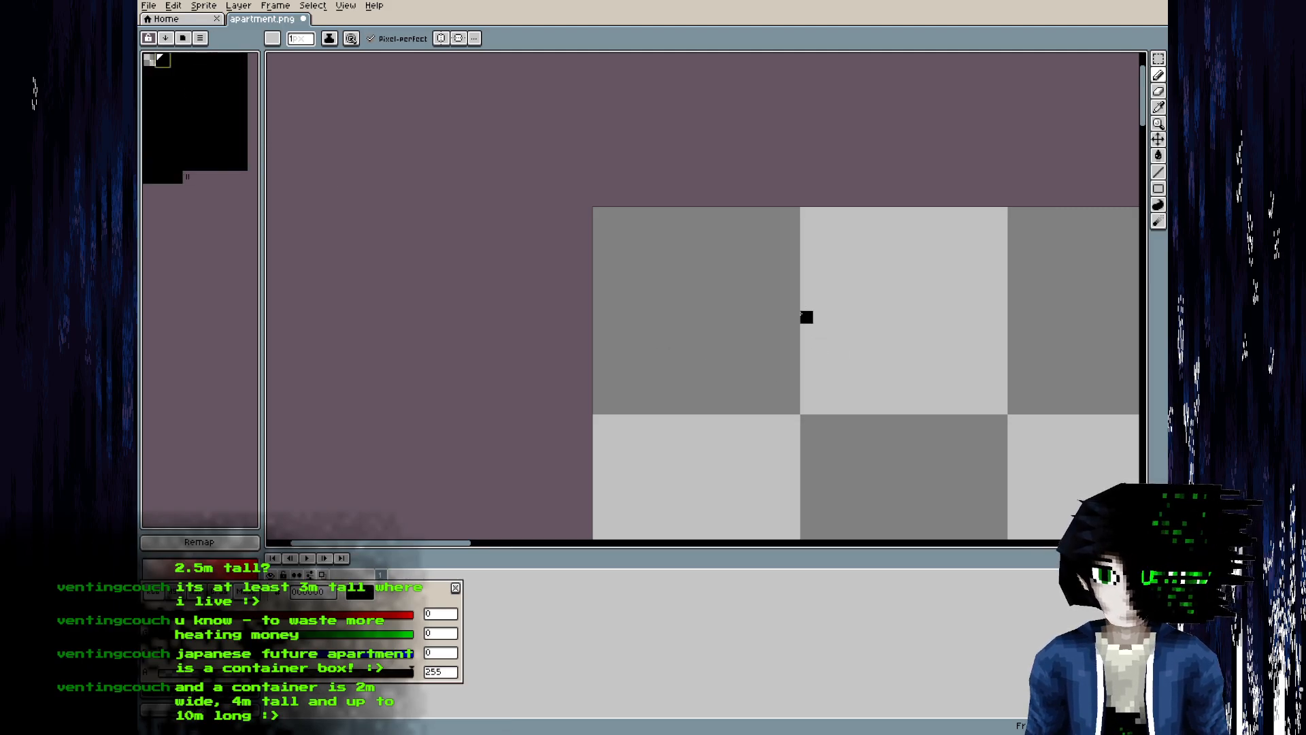
# - Enable a visible 8 × 8 grid and the visible pixel grid for the active document in the preferences
pyautogui.moveTo(776, 314); pyautogui.dragTo(647, 343, button='middle')
pyautogui.scroll(1, 496, 397)
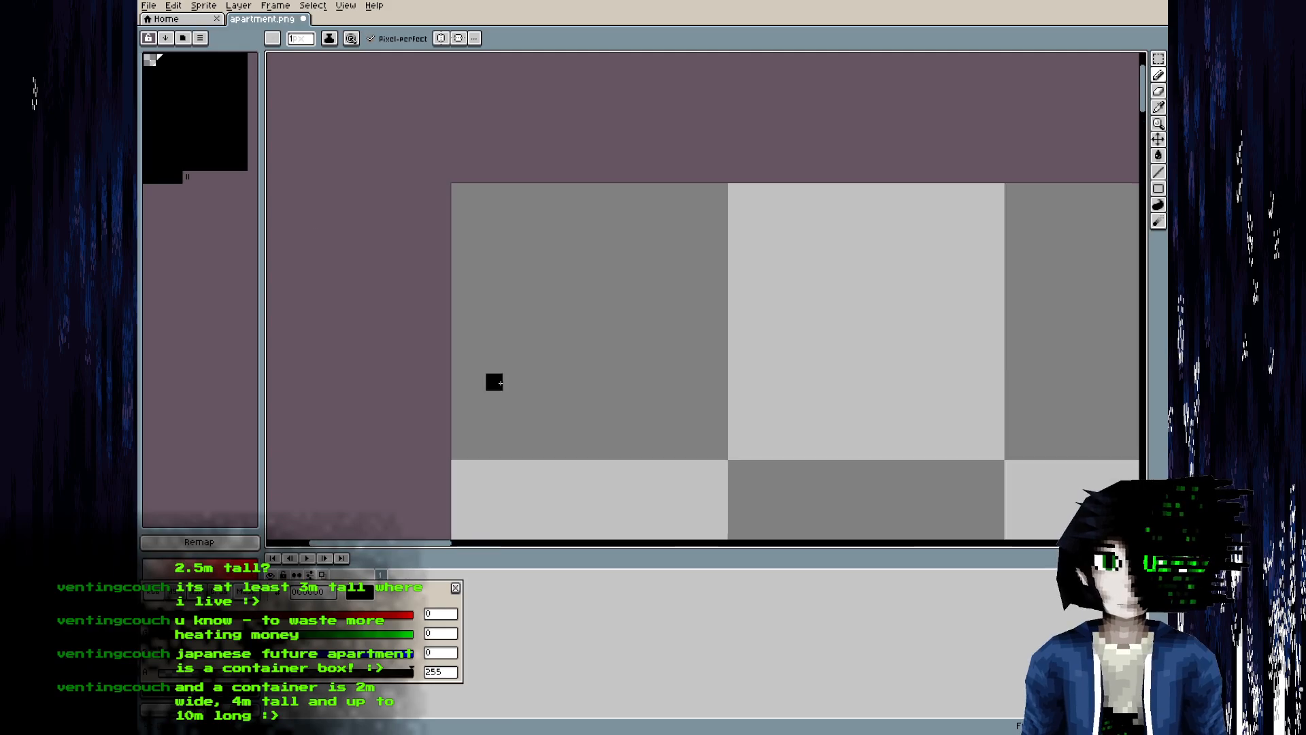
pyautogui.click(173, 6)
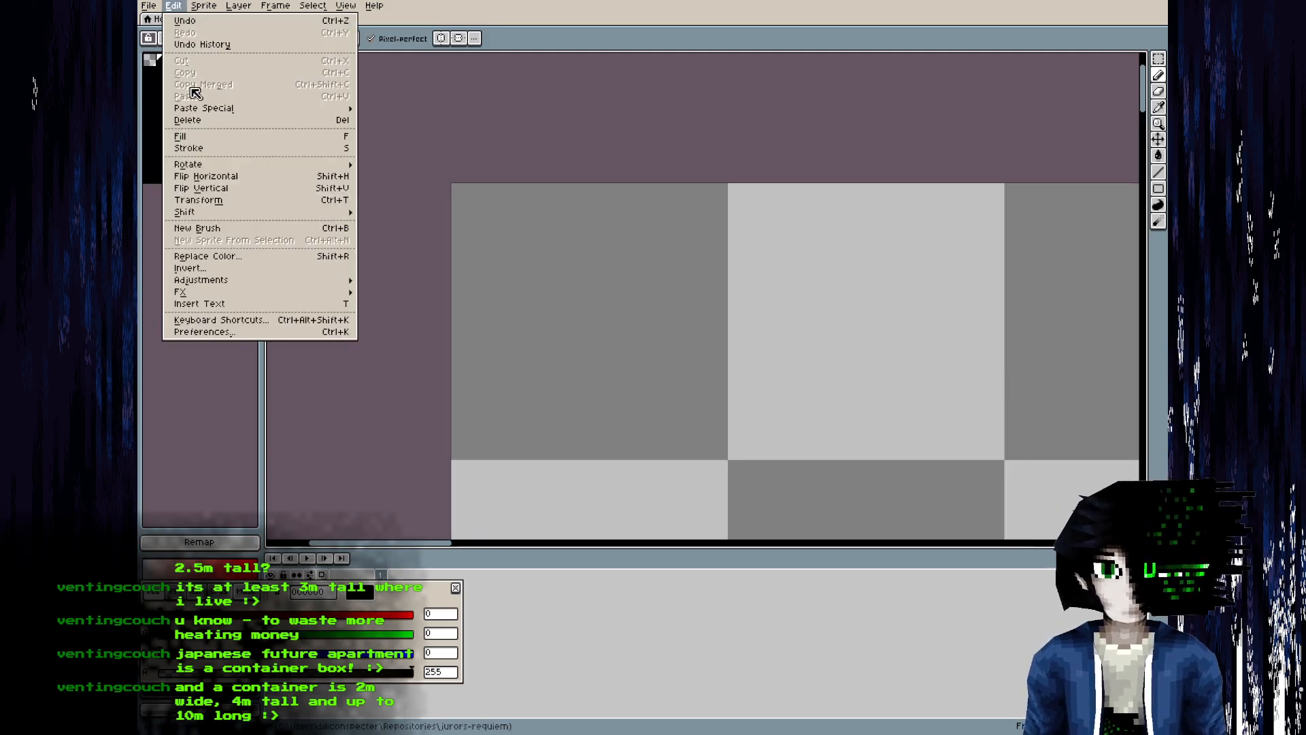
pyautogui.click(231, 339)
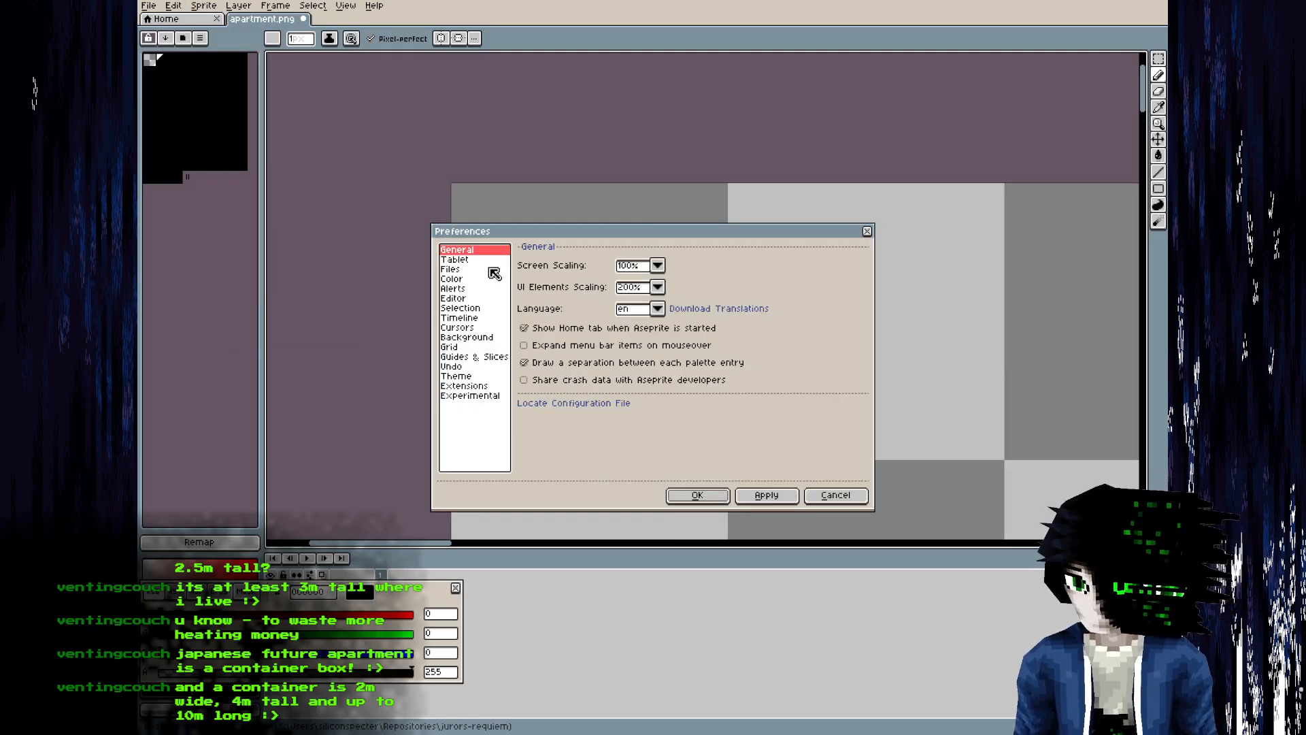
pyautogui.click(476, 298)
pyautogui.click(481, 349)
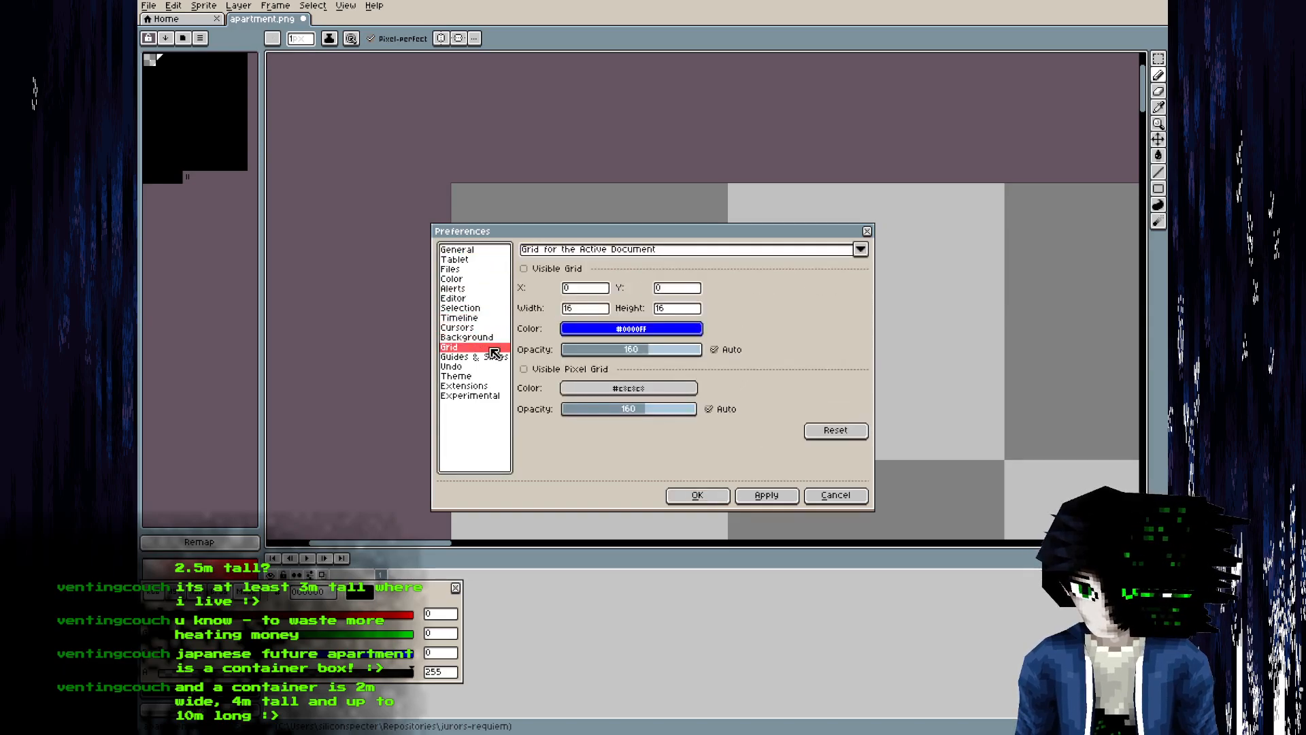
pyautogui.click(524, 268)
pyautogui.click(590, 309)
pyautogui.write('8')
pyautogui.press('Tab')
pyautogui.write('8')
pyautogui.click(523, 368)
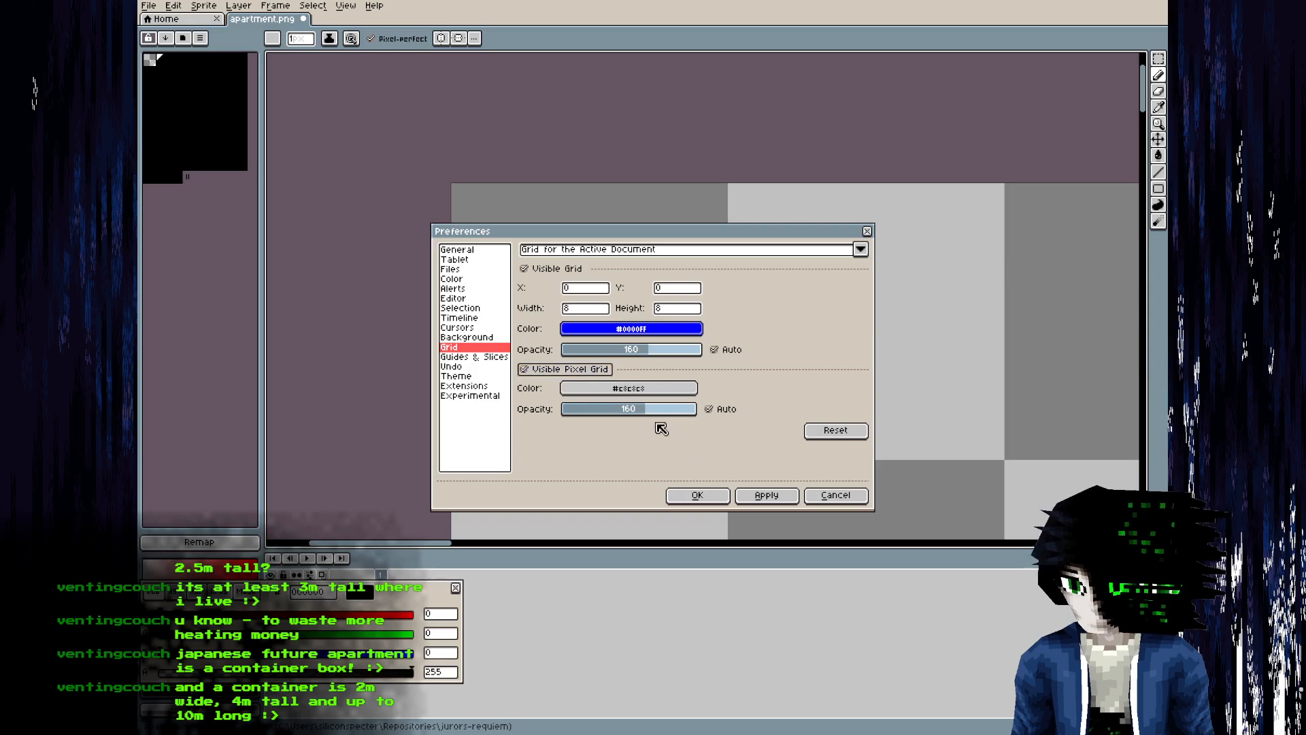
pyautogui.click(708, 494)
pyautogui.moveTo(635, 420); pyautogui.dragTo(632, 432, button='middle')
pyautogui.scroll(1, 630, 428)
pyautogui.scroll(1, 369, 224)
pyautogui.moveTo(408, 252); pyautogui.dragTo(472, 370, button='middle')
pyautogui.click(472, 363)
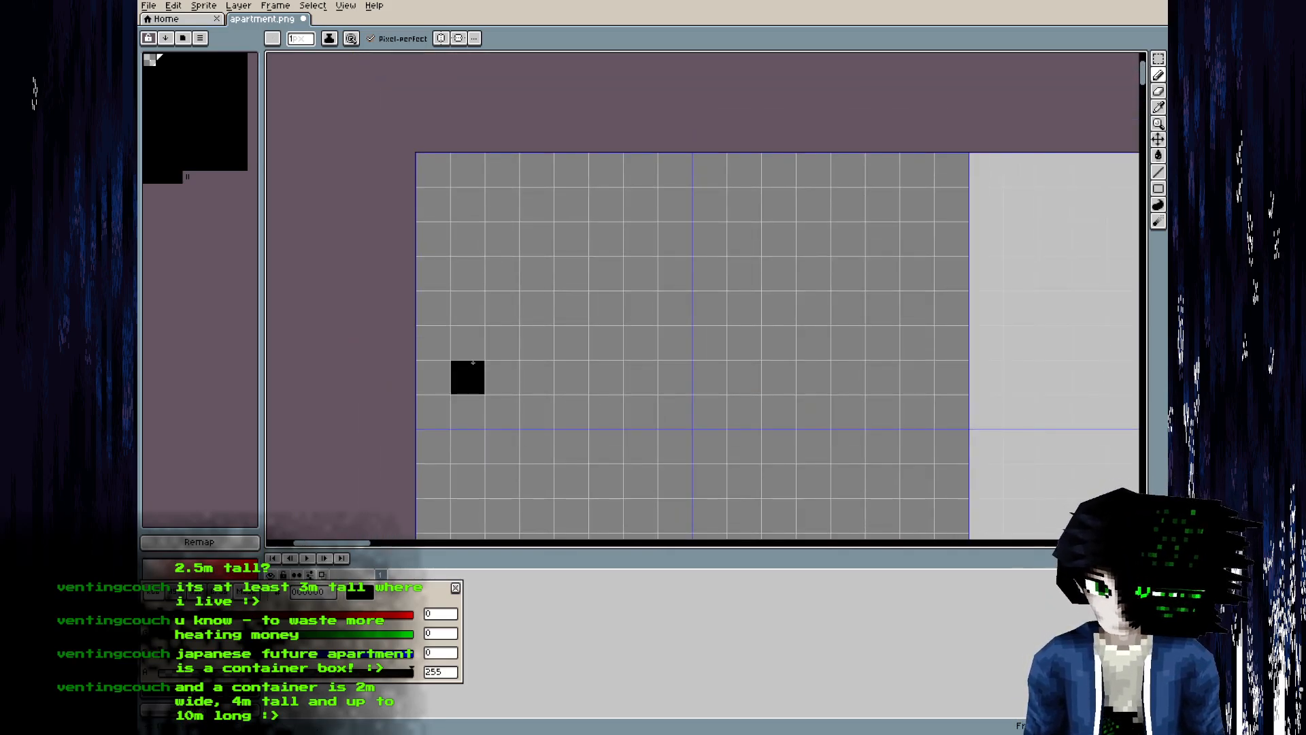
# - Switch to Blender and examine how the room box lines up with the sketch, especially the window on the back wall
pyautogui.hotkey('alt', 'Tab')
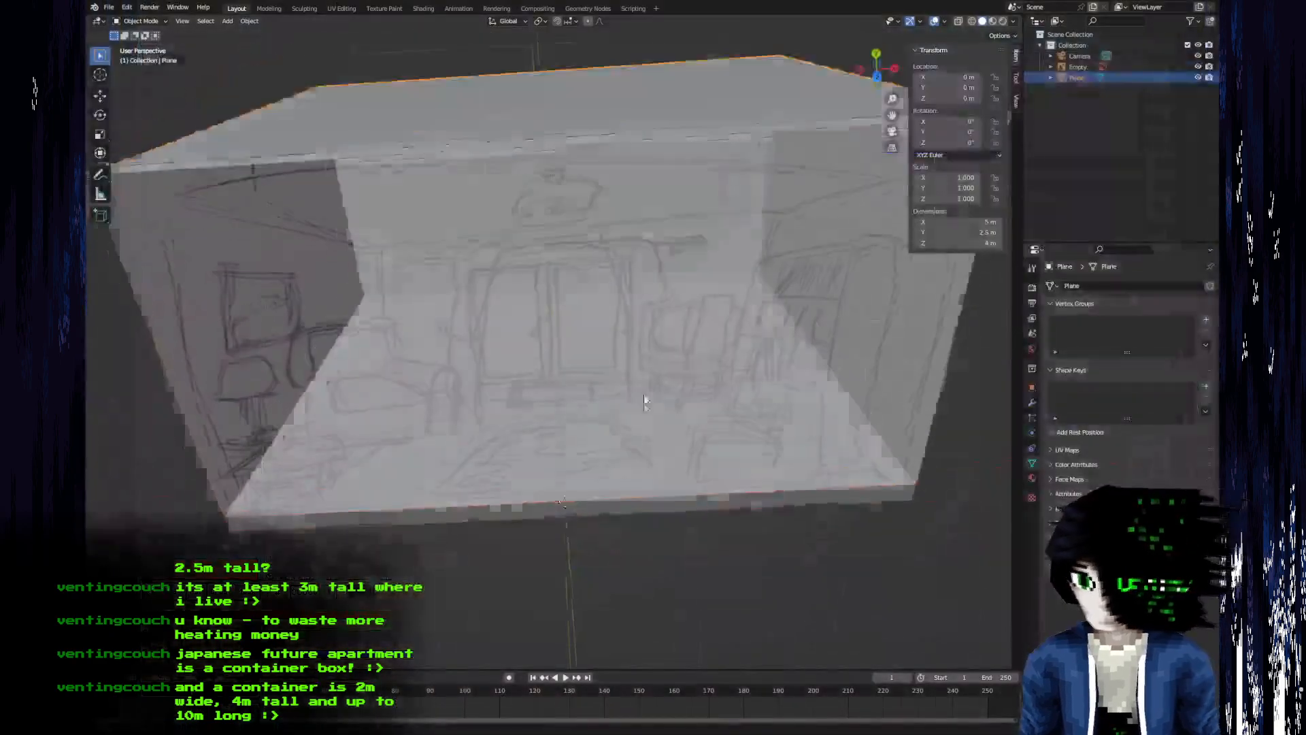
pyautogui.moveTo(645, 407); pyautogui.dragTo(646, 380, button='middle')
pyautogui.moveTo(513, 433); pyautogui.dragTo(504, 491, button='middle')
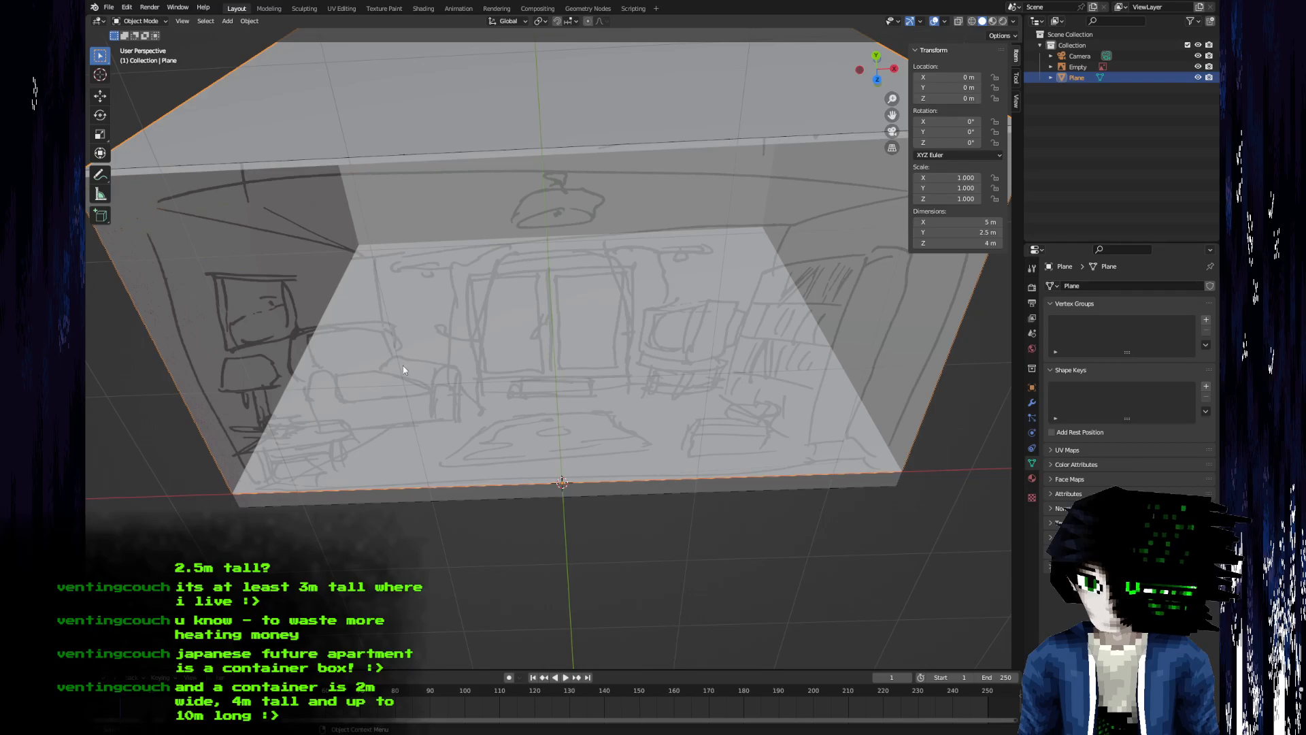
pyautogui.scroll(6, 470, 294)
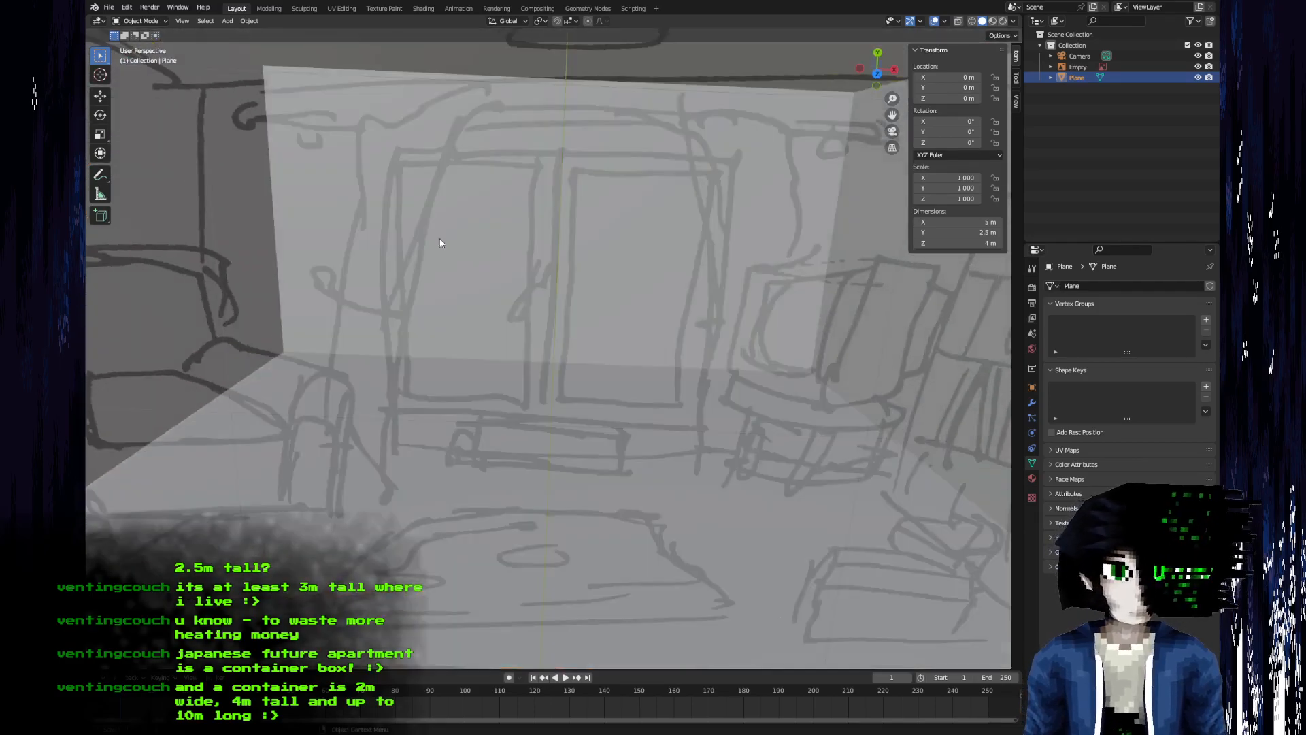
pyautogui.scroll(-6, 334, 377)
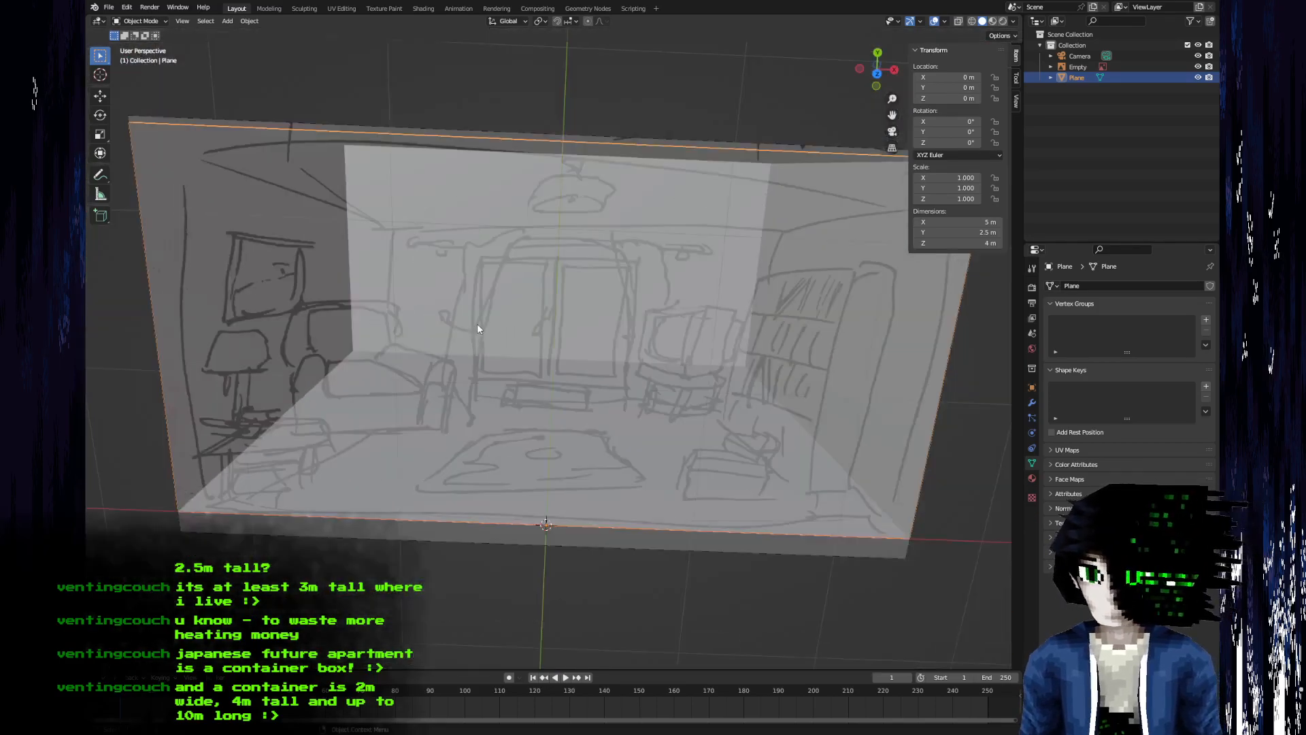
pyautogui.moveTo(478, 328); pyautogui.dragTo(463, 372, button='middle')
pyautogui.scroll(-3, 484, 297)
pyautogui.moveTo(485, 297)
pyautogui.mouseDown(button='middle')
pyautogui.moveTo(534, 389)
pyautogui.moveTo(541, 328)
pyautogui.mouseUp(button='middle')
pyautogui.scroll(4, 541, 328)
pyautogui.moveTo(467, 348); pyautogui.dragTo(463, 402, button='middle')
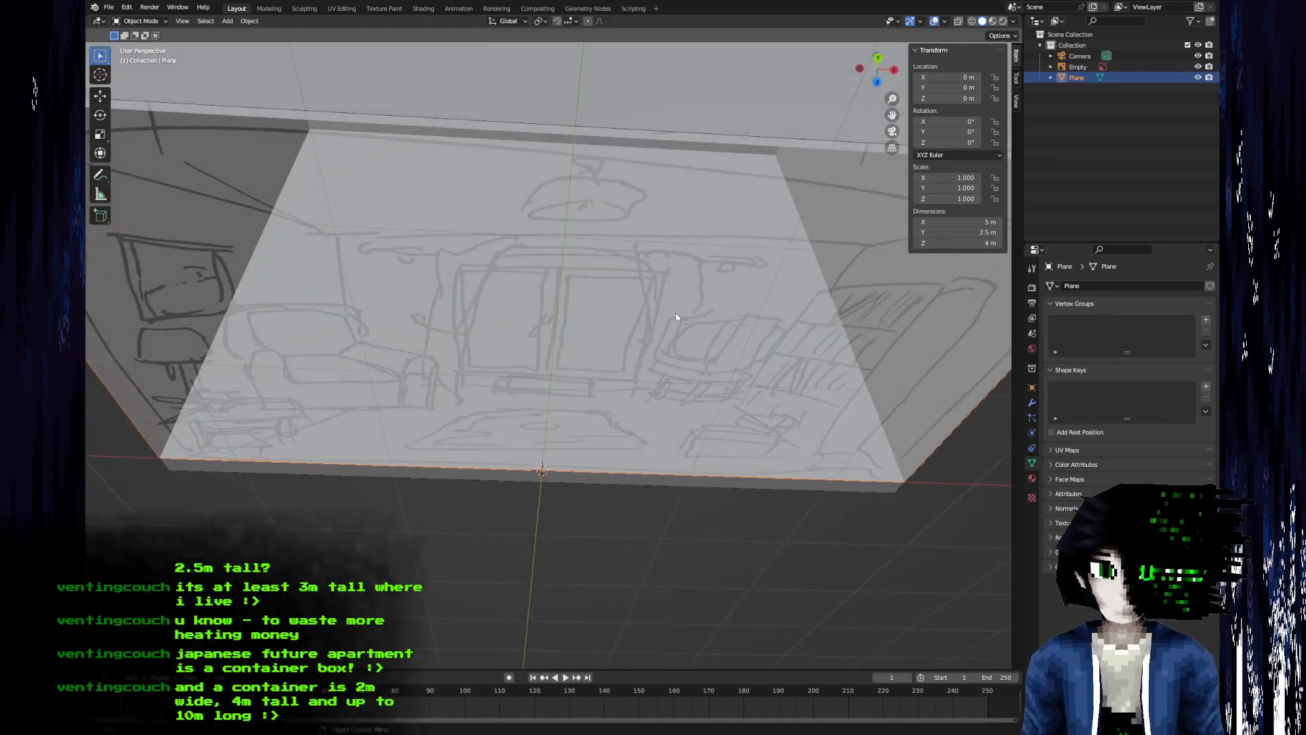
pyautogui.moveTo(610, 435)
pyautogui.mouseDown(button='middle')
pyautogui.moveTo(642, 344)
pyautogui.moveTo(454, 368)
pyautogui.mouseUp(button='middle')
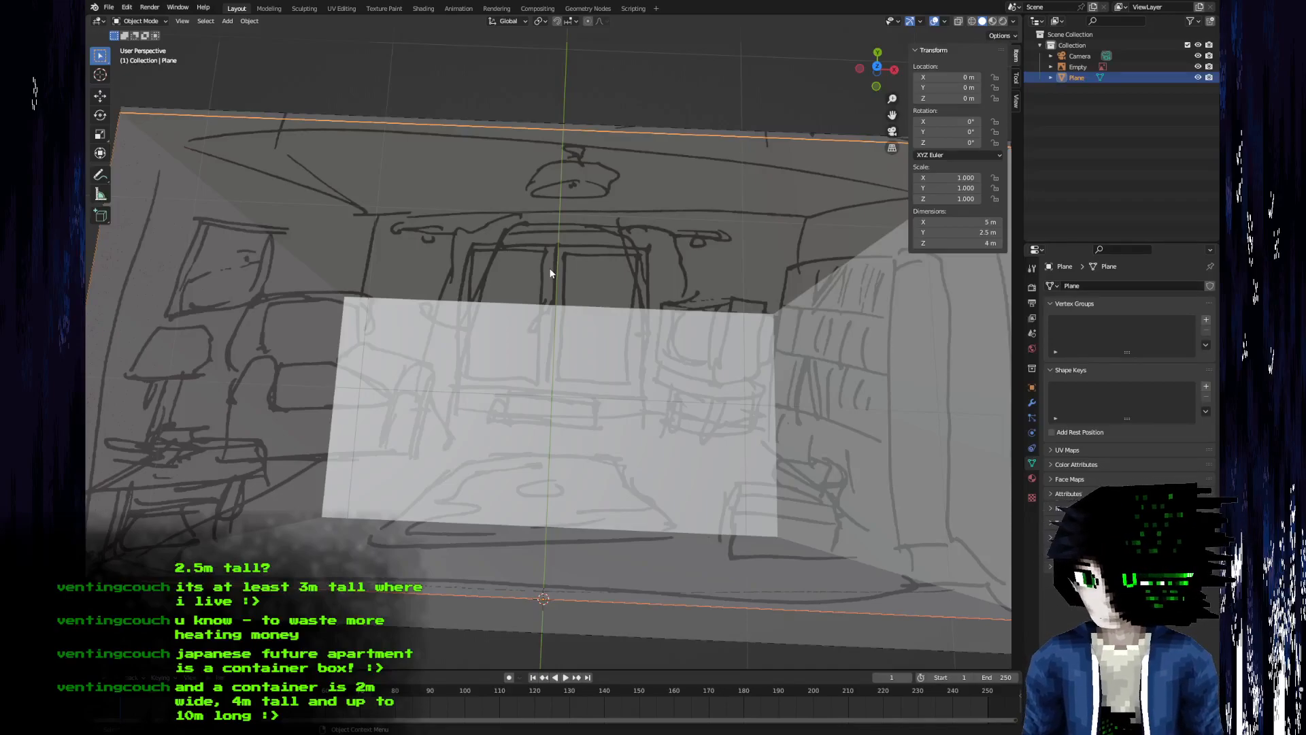
pyautogui.moveTo(580, 314); pyautogui.dragTo(473, 413, button='middle')
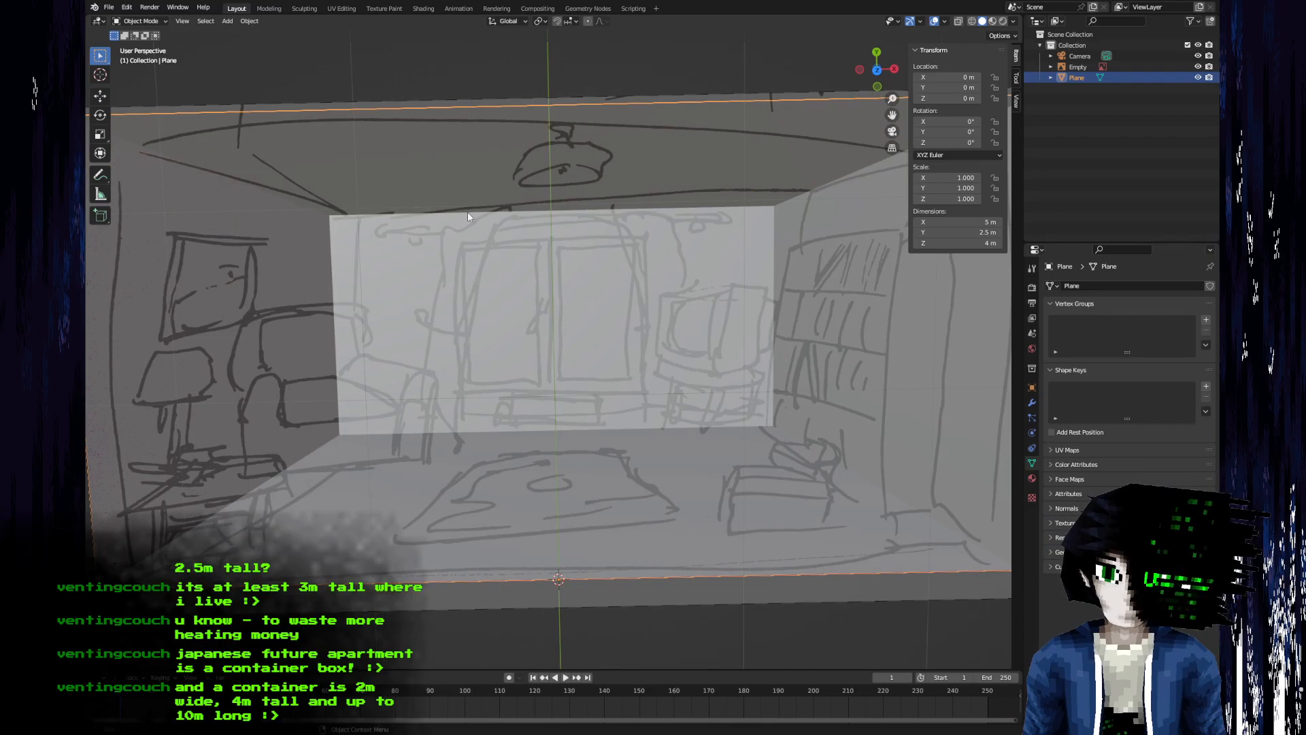
pyautogui.scroll(-8, 497, 409)
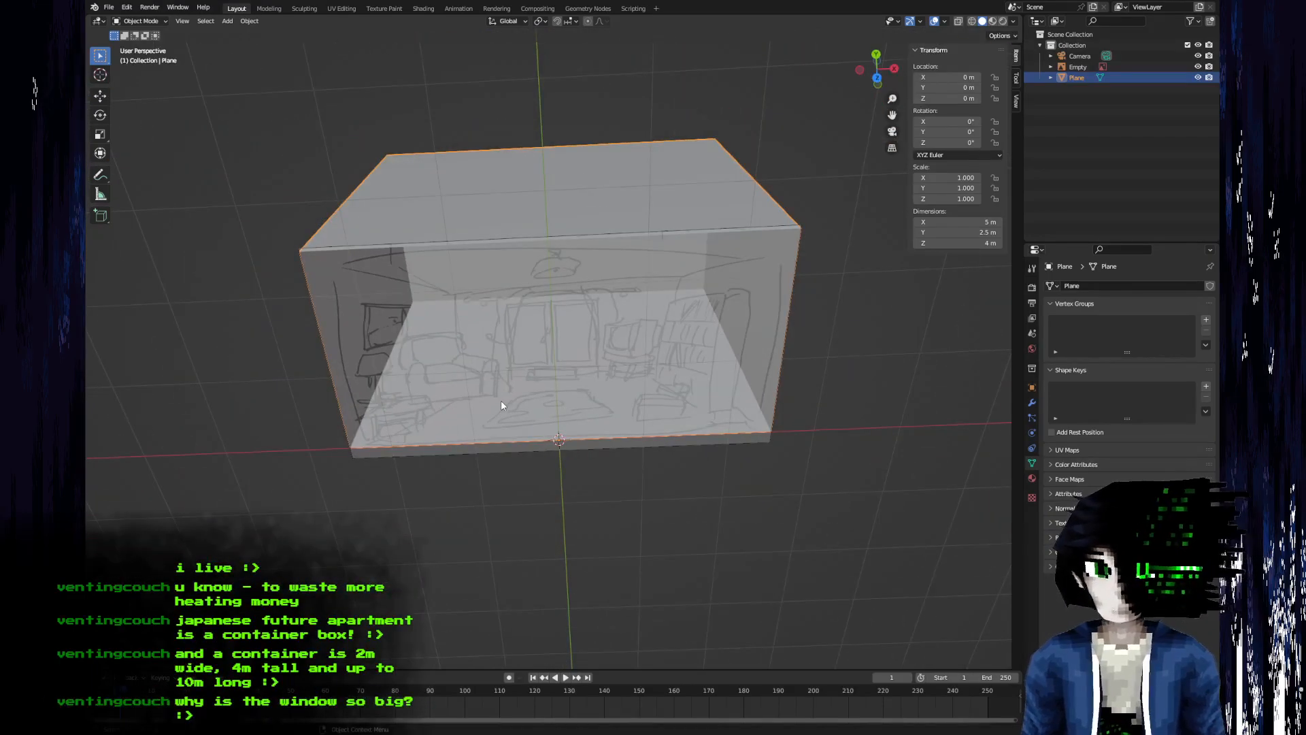
pyautogui.scroll(2, 500, 400)
pyautogui.moveTo(504, 401)
pyautogui.mouseDown(button='middle')
pyautogui.moveTo(525, 359)
pyautogui.moveTo(471, 361)
pyautogui.moveTo(503, 368)
pyautogui.moveTo(502, 385)
pyautogui.moveTo(496, 374)
pyautogui.mouseUp(button='middle')
pyautogui.scroll(5, 524, 358)
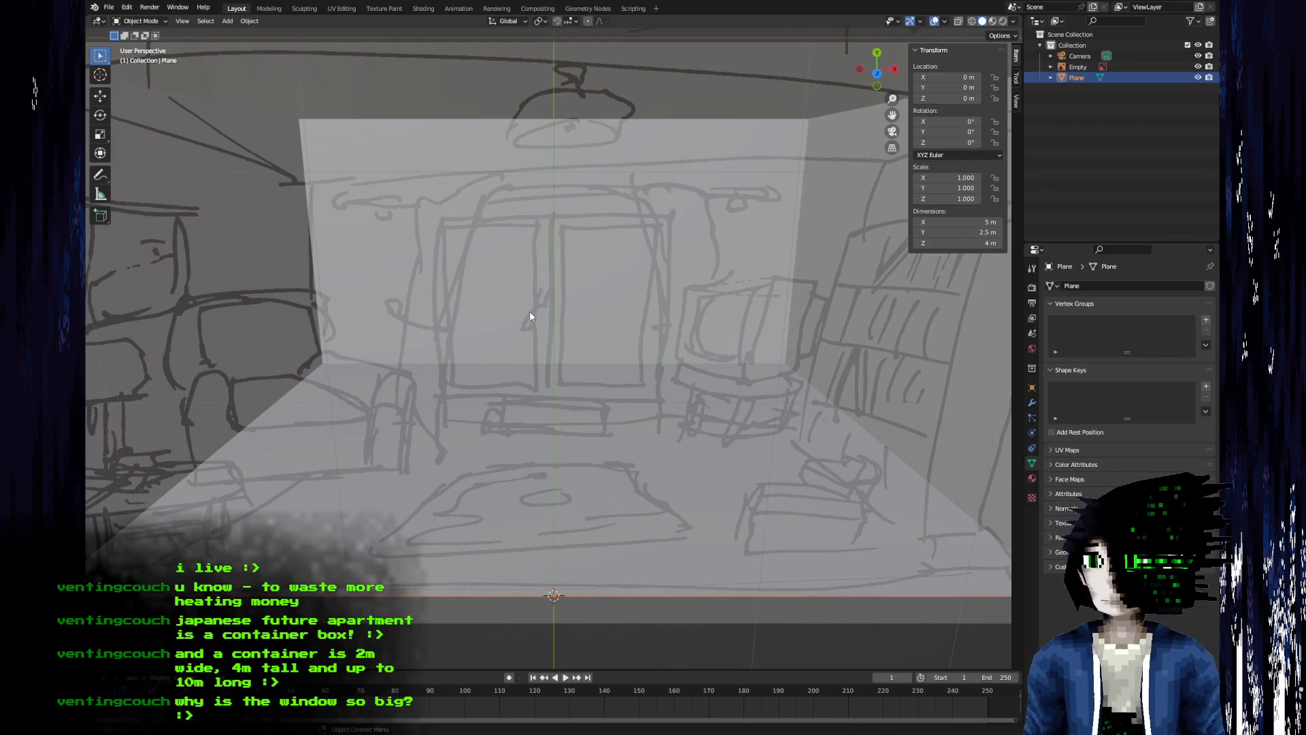
pyautogui.scroll(-4, 532, 312)
pyautogui.moveTo(535, 308); pyautogui.dragTo(475, 319, button='middle')
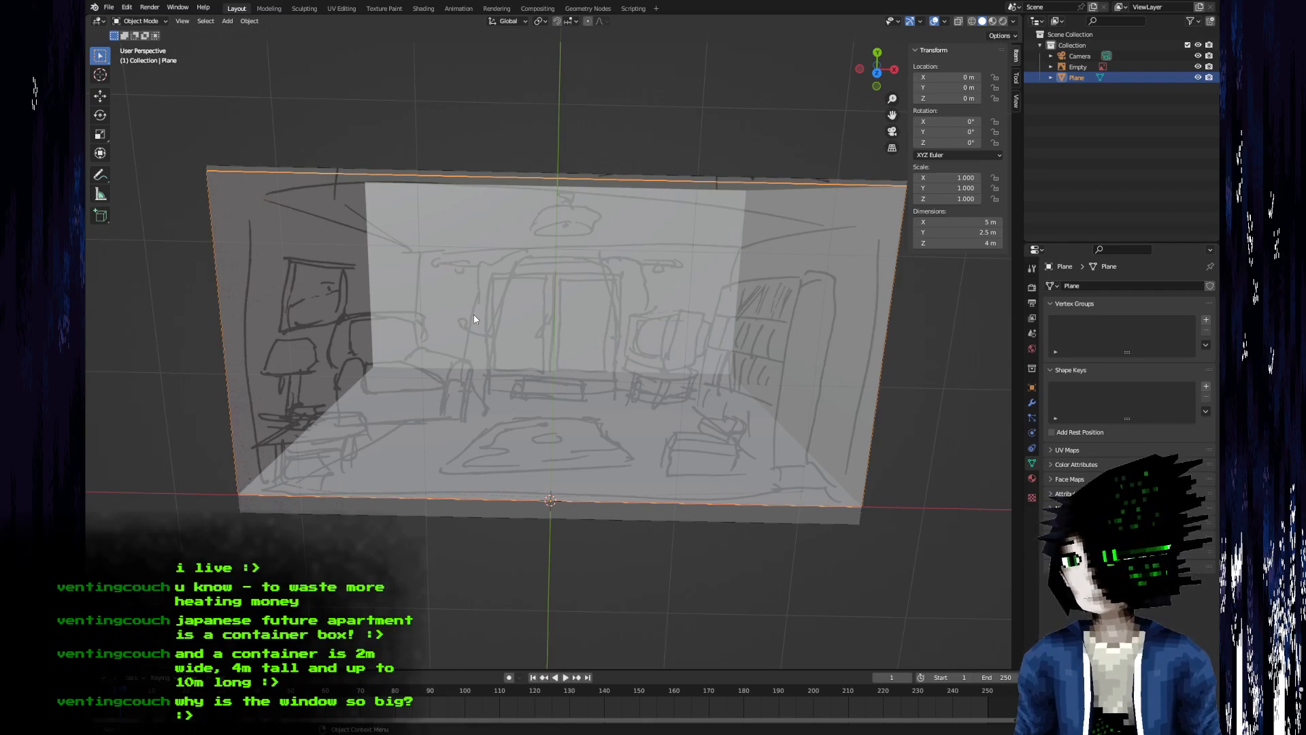
pyautogui.scroll(-3, 487, 320)
pyautogui.moveTo(487, 320); pyautogui.dragTo(502, 355, button='middle')
# - Select the block of back-wall faces, 4 wide by 3 high, that covers the sketched window in face mode
pyautogui.press('Tab')
pyautogui.moveTo(542, 315); pyautogui.dragTo(515, 328, button='middle')
pyautogui.scroll(3, 525, 321)
pyautogui.press('3')
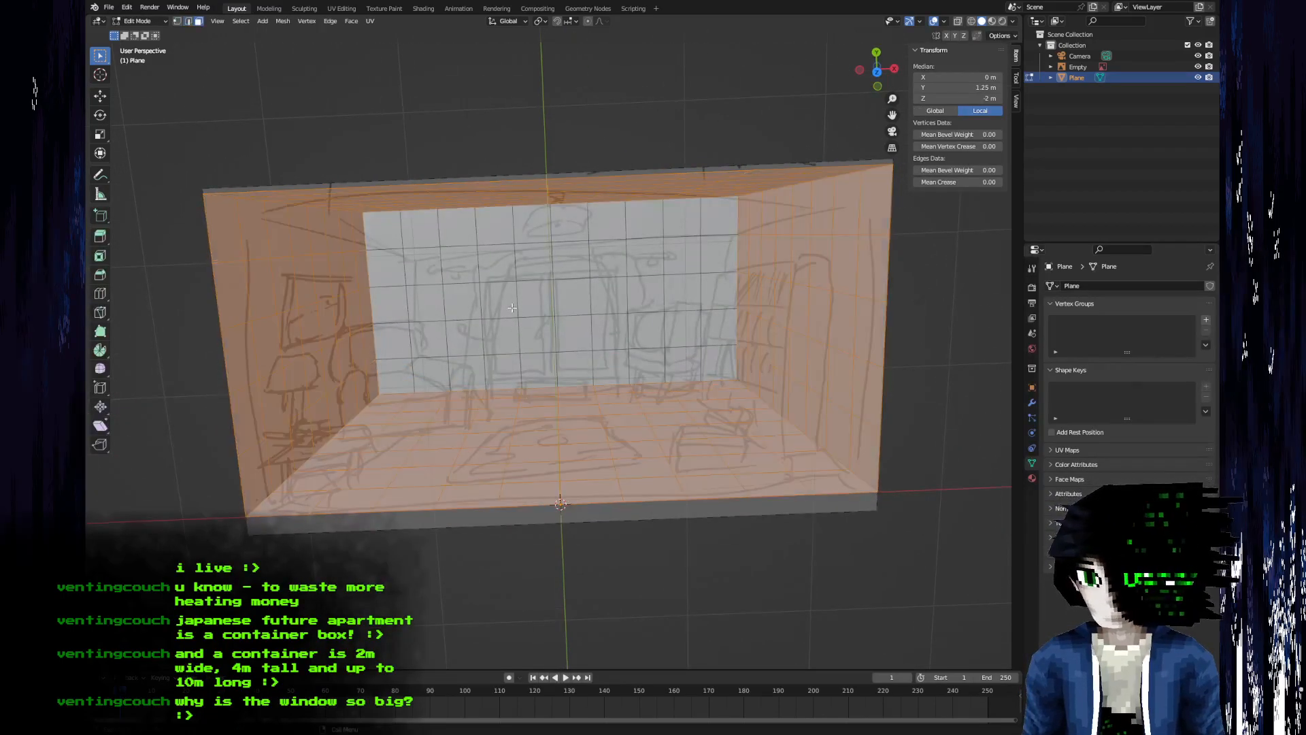
pyautogui.click(512, 339)
pyautogui.click(570, 304)
pyautogui.keyDown('shift'); pyautogui.click(571, 334); pyautogui.keyUp('shift')
pyautogui.keyDown('shift'); pyautogui.click(610, 333); pyautogui.keyUp('shift')
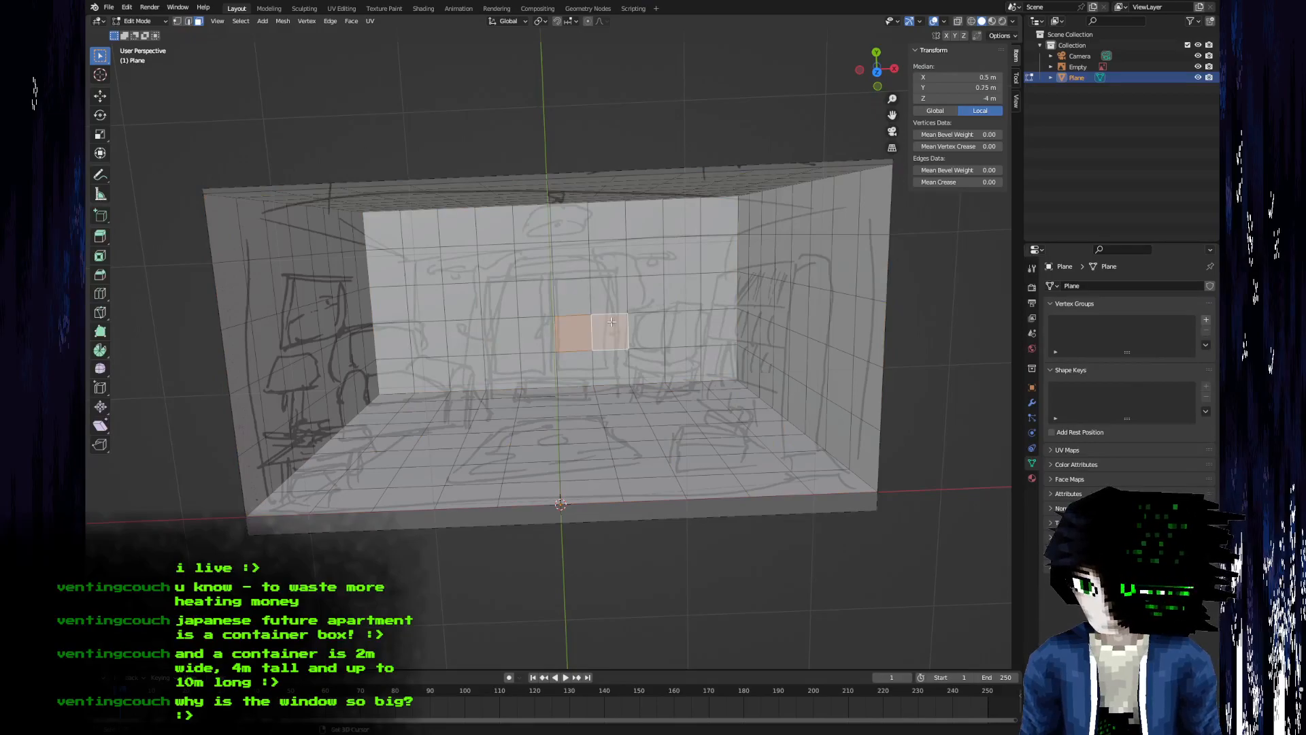
pyautogui.keyDown('shift'); pyautogui.click(610, 296); pyautogui.keyUp('shift')
pyautogui.keyDown('shift'); pyautogui.click(571, 258); pyautogui.keyUp('shift')
pyautogui.keyDown('shift'); pyautogui.click(609, 258); pyautogui.keyUp('shift')
pyautogui.keyDown('shift'); pyautogui.click(497, 262); pyautogui.keyUp('shift')
pyautogui.keyDown('shift'); pyautogui.click(498, 300); pyautogui.keyUp('shift')
pyautogui.keyDown('shift'); pyautogui.click(503, 371); pyautogui.keyUp('shift')
pyautogui.keyDown('shift'); pyautogui.click(504, 371); pyautogui.keyUp('shift')
pyautogui.keyDown('shift'); pyautogui.click(510, 341); pyautogui.keyUp('shift')
pyautogui.keyDown('shift'); pyautogui.click(535, 335); pyautogui.keyUp('shift')
pyautogui.keyDown('shift'); pyautogui.click(536, 299); pyautogui.keyUp('shift')
pyautogui.keyDown('shift'); pyautogui.click(535, 260); pyautogui.keyUp('shift')
pyautogui.moveTo(534, 260); pyautogui.dragTo(546, 272, button='middle')
pyautogui.scroll(-4, 520, 326)
pyautogui.moveTo(520, 327)
pyautogui.mouseDown(button='middle')
pyautogui.moveTo(521, 357)
pyautogui.moveTo(520, 331)
pyautogui.moveTo(519, 345)
pyautogui.mouseUp(button='middle')
pyautogui.scroll(4, 519, 345)
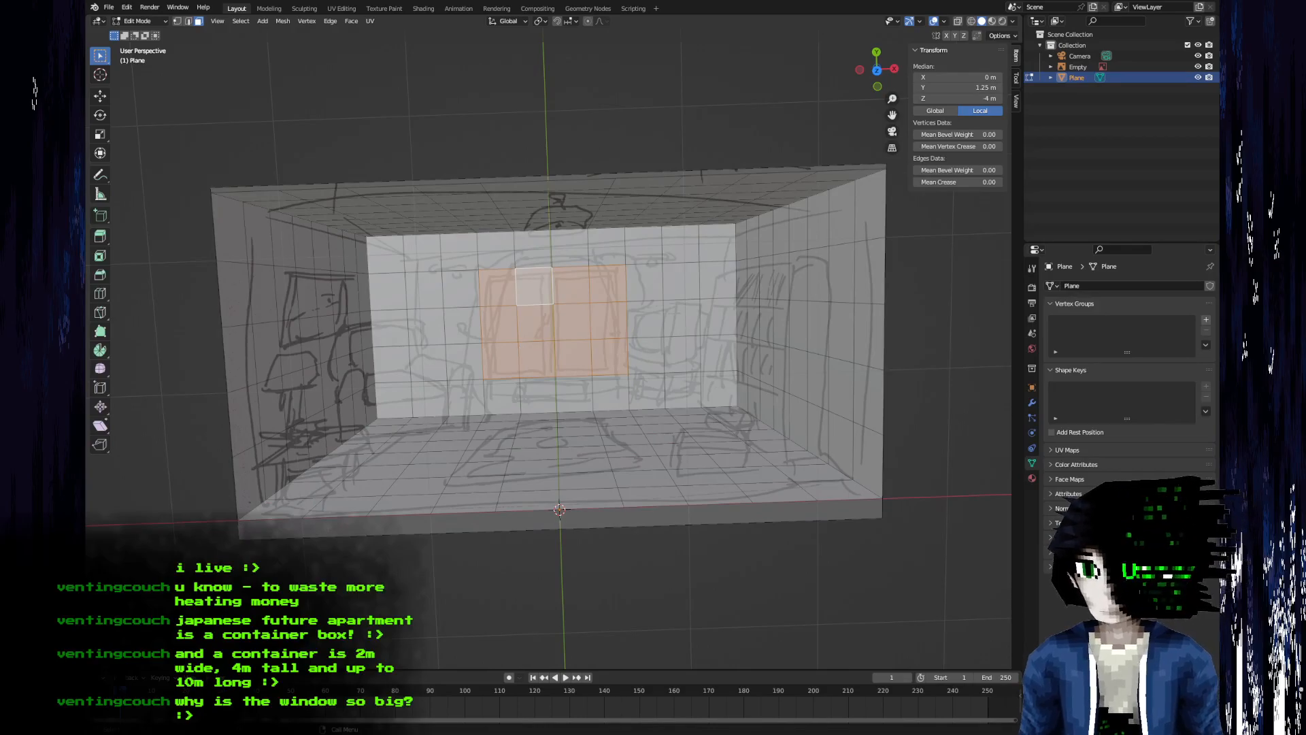
# - Switch to Aseprite, shorten the palette, and copy the transparent first entry into every remaining entry of the first row
pyautogui.hotkey('alt', 'Tab')
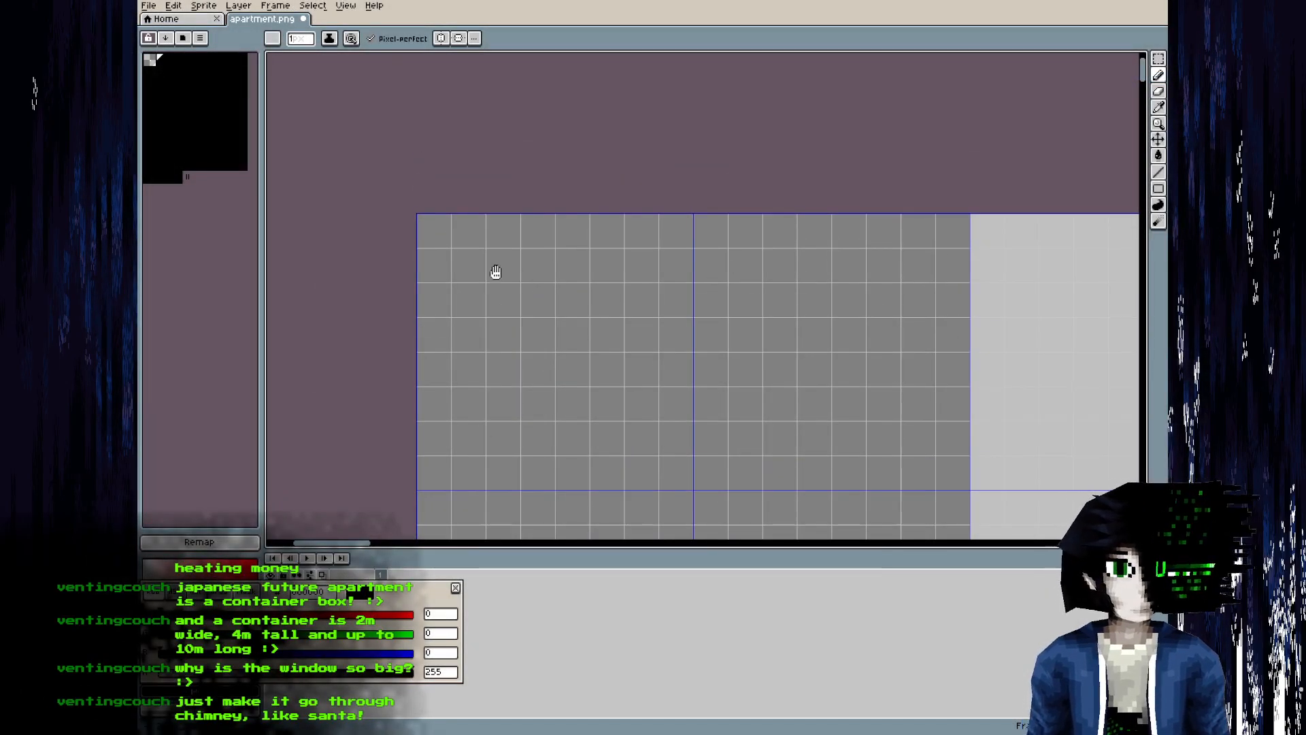
pyautogui.moveTo(498, 278); pyautogui.dragTo(487, 238, button='middle')
pyautogui.hotkey('alt', 'Tab')
pyautogui.moveTo(532, 279); pyautogui.dragTo(520, 354, button='middle')
pyautogui.hotkey('alt', 'Tab')
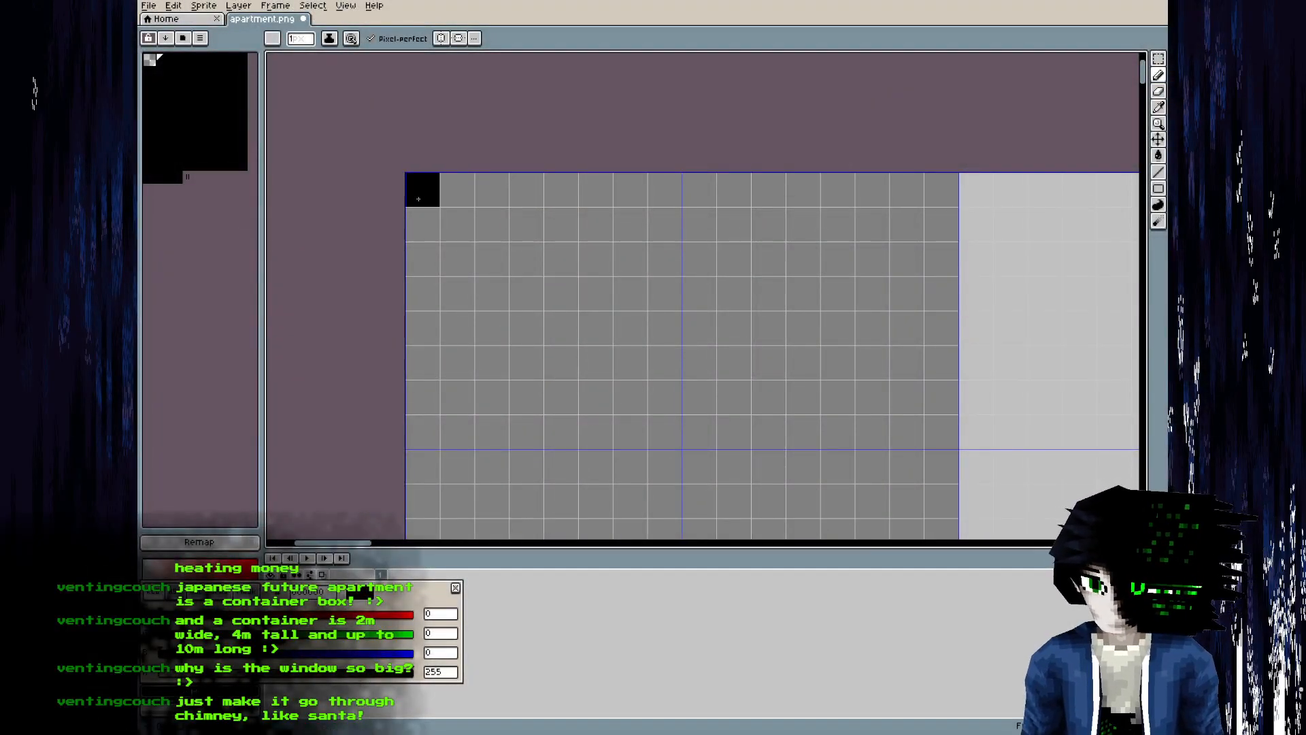
pyautogui.moveTo(186, 176); pyautogui.dragTo(195, 112)
pyautogui.click(152, 60)
pyautogui.hotkey('ctrl', 'c')
pyautogui.click(163, 60)
pyautogui.hotkey('ctrl', 'v')
pyautogui.click(177, 61)
pyautogui.hotkey('ctrl', 'v')
pyautogui.click(191, 61)
pyautogui.hotkey('ctrl', 'v')
pyautogui.click(206, 62)
pyautogui.hotkey('ctrl', 'v')
pyautogui.click(214, 60)
pyautogui.hotkey('ctrl', 'v')
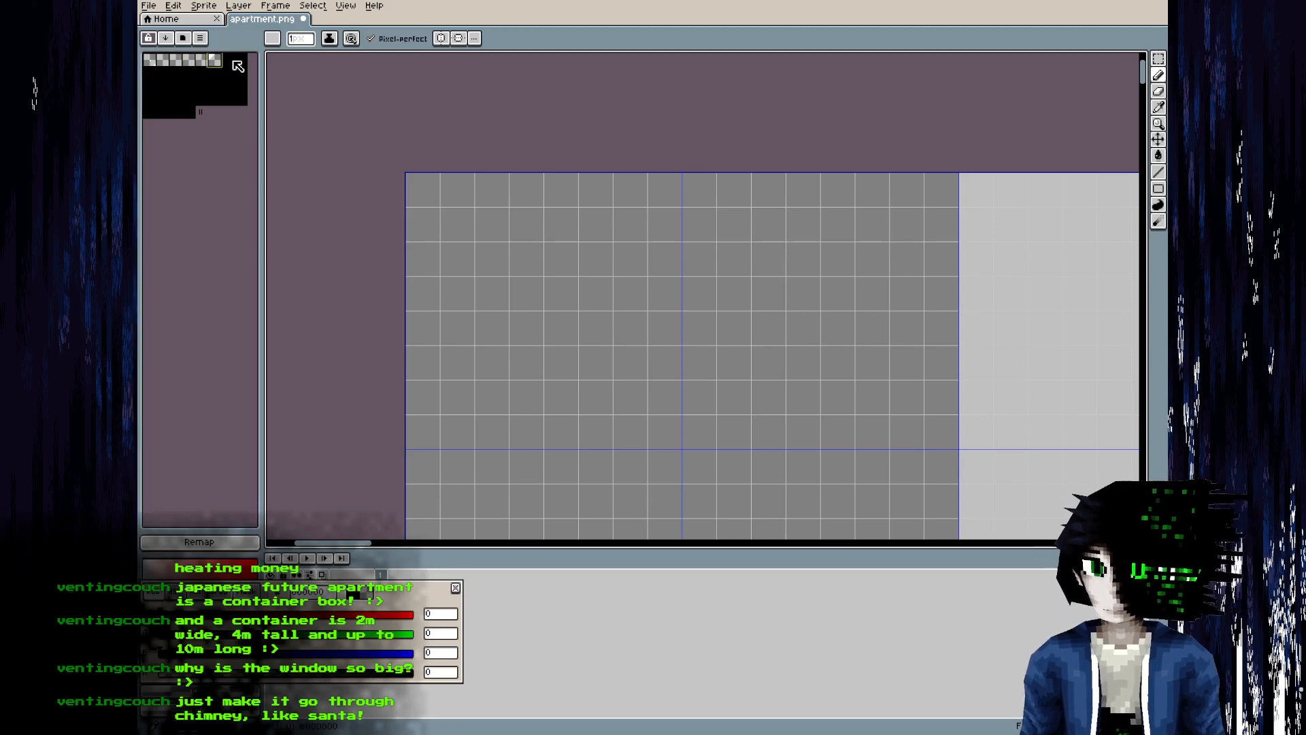
pyautogui.click(230, 60)
pyautogui.hotkey('ctrl', 'v')
pyautogui.click(240, 60)
pyautogui.hotkey('ctrl', 'v')
# - Set the first entry of the palette's second row to the HSV color 0, 5, 72 (b8aeae)
pyautogui.click(150, 72)
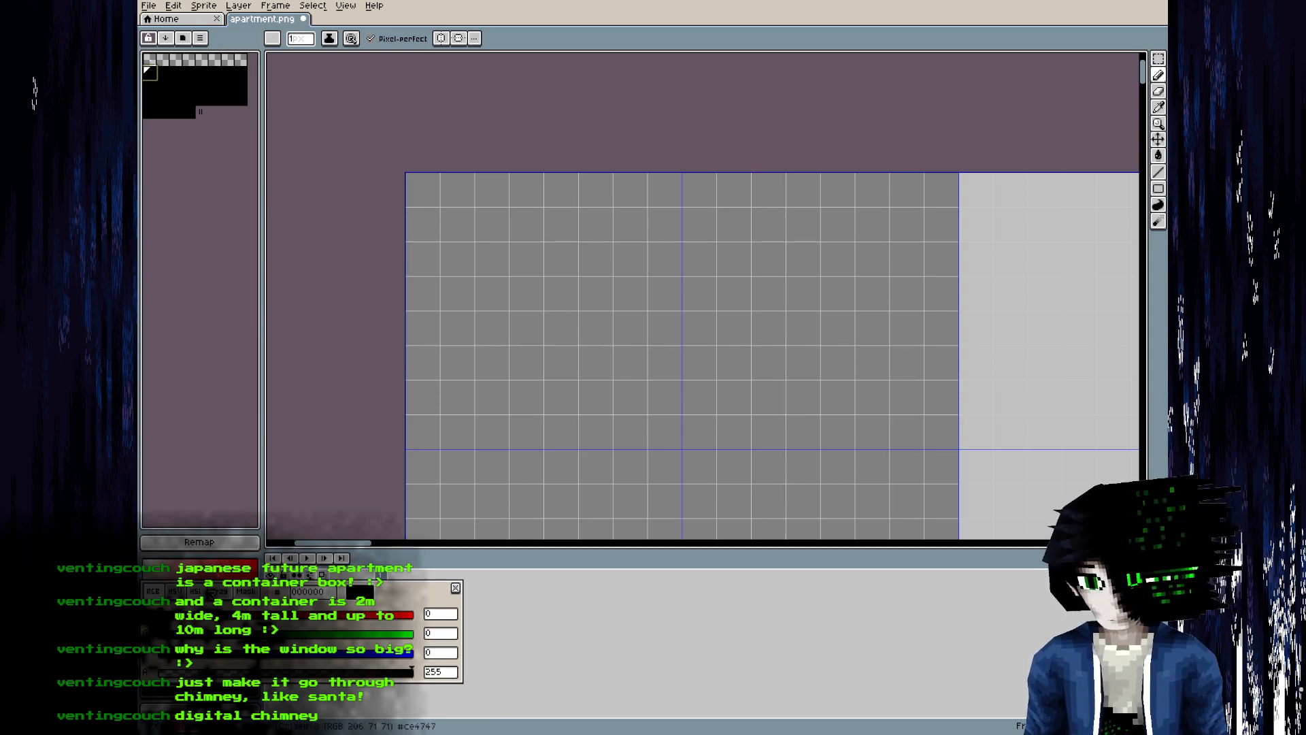
pyautogui.click(181, 591)
pyautogui.moveTo(179, 653); pyautogui.dragTo(341, 659)
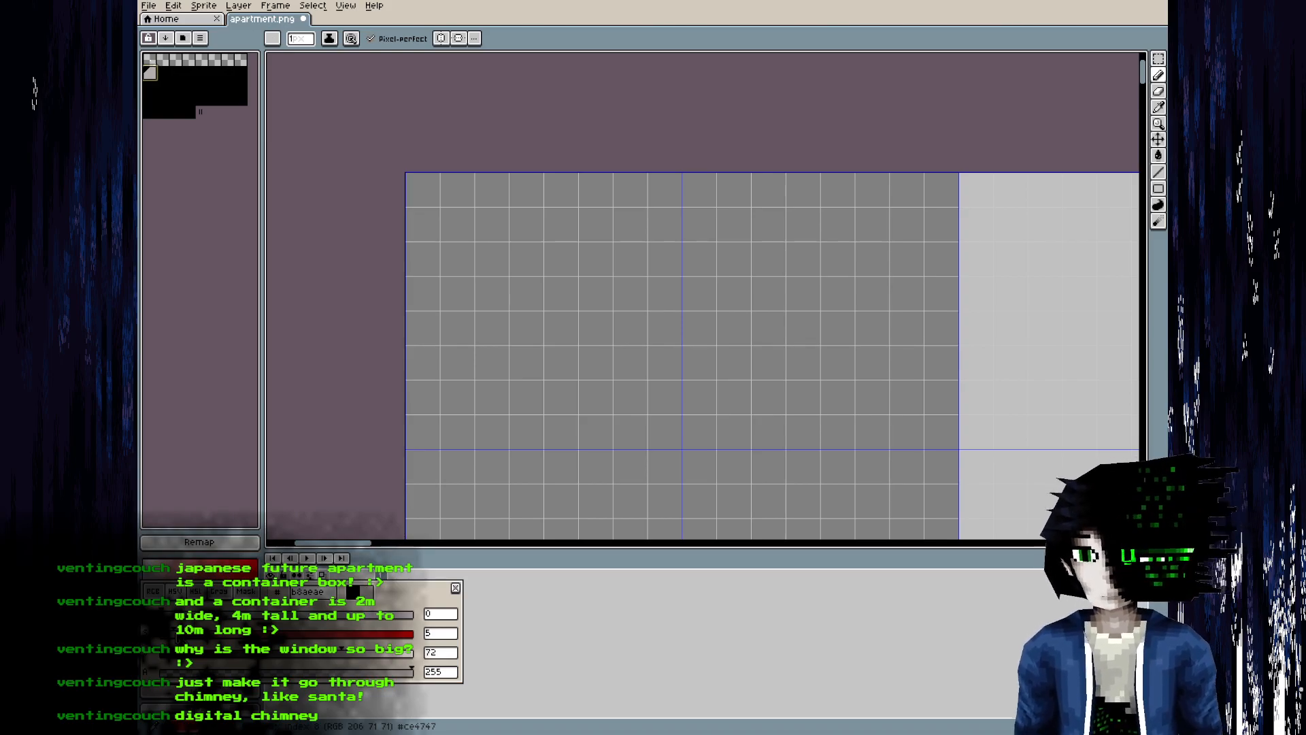
# - Draw a two-pixel-thick window frame, about 16 × 24 pixels, at the upper-left corner of the canvas with the Line tool
pyautogui.moveTo(594, 257); pyautogui.dragTo(580, 296, button='middle')
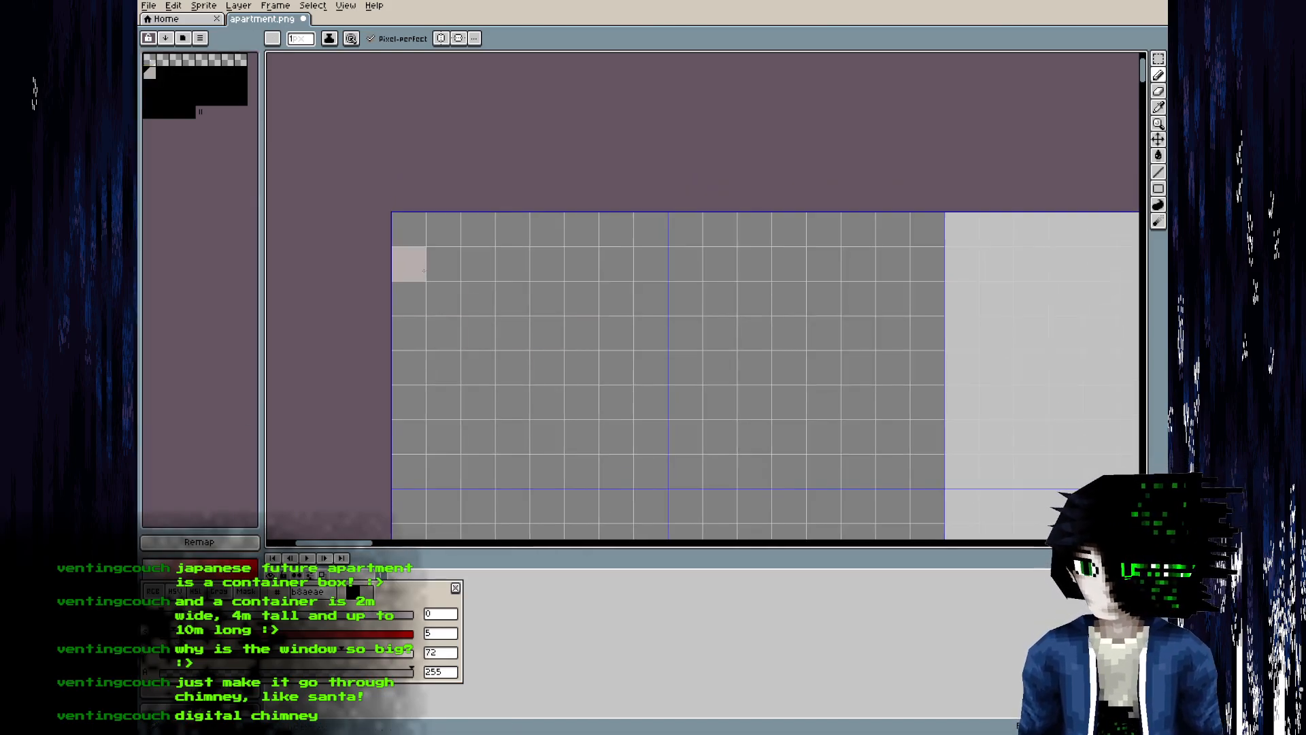
pyautogui.press('l')
pyautogui.moveTo(413, 237)
pyautogui.mouseDown()
pyautogui.moveTo(431, 441)
pyautogui.moveTo(417, 464)
pyautogui.moveTo(452, 232)
pyautogui.moveTo(652, 232)
pyautogui.moveTo(560, 258)
pyautogui.moveTo(484, 250)
pyautogui.mouseUp()
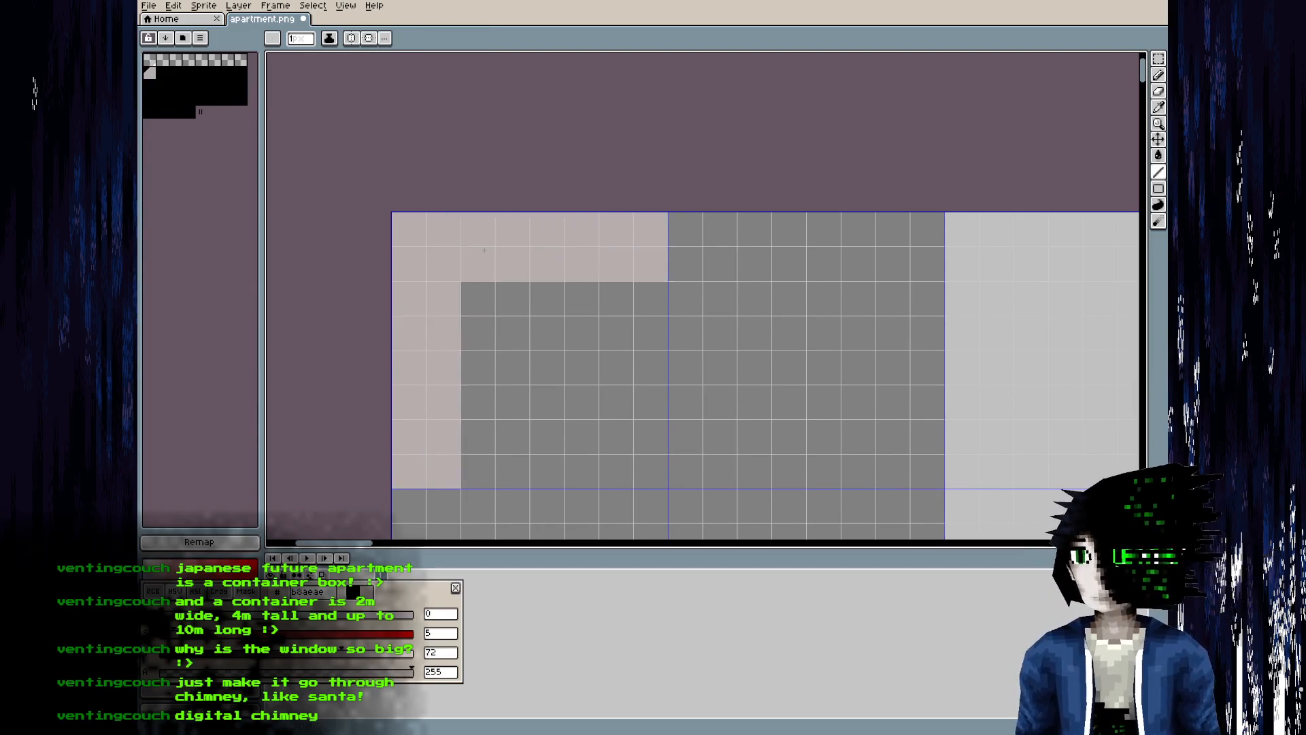
pyautogui.scroll(-2, 553, 267)
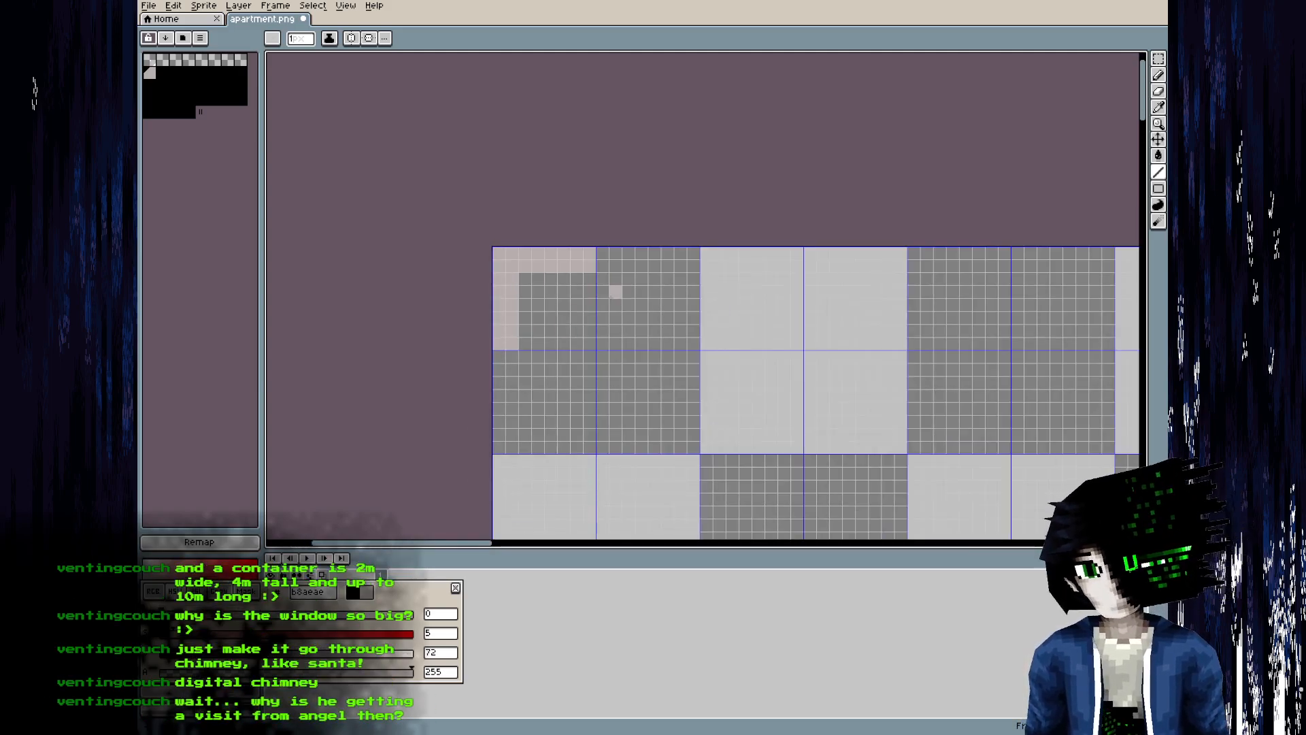
pyautogui.moveTo(603, 267)
pyautogui.mouseDown()
pyautogui.moveTo(692, 267)
pyautogui.moveTo(689, 342)
pyautogui.moveTo(680, 260)
pyautogui.moveTo(589, 250)
pyautogui.mouseUp()
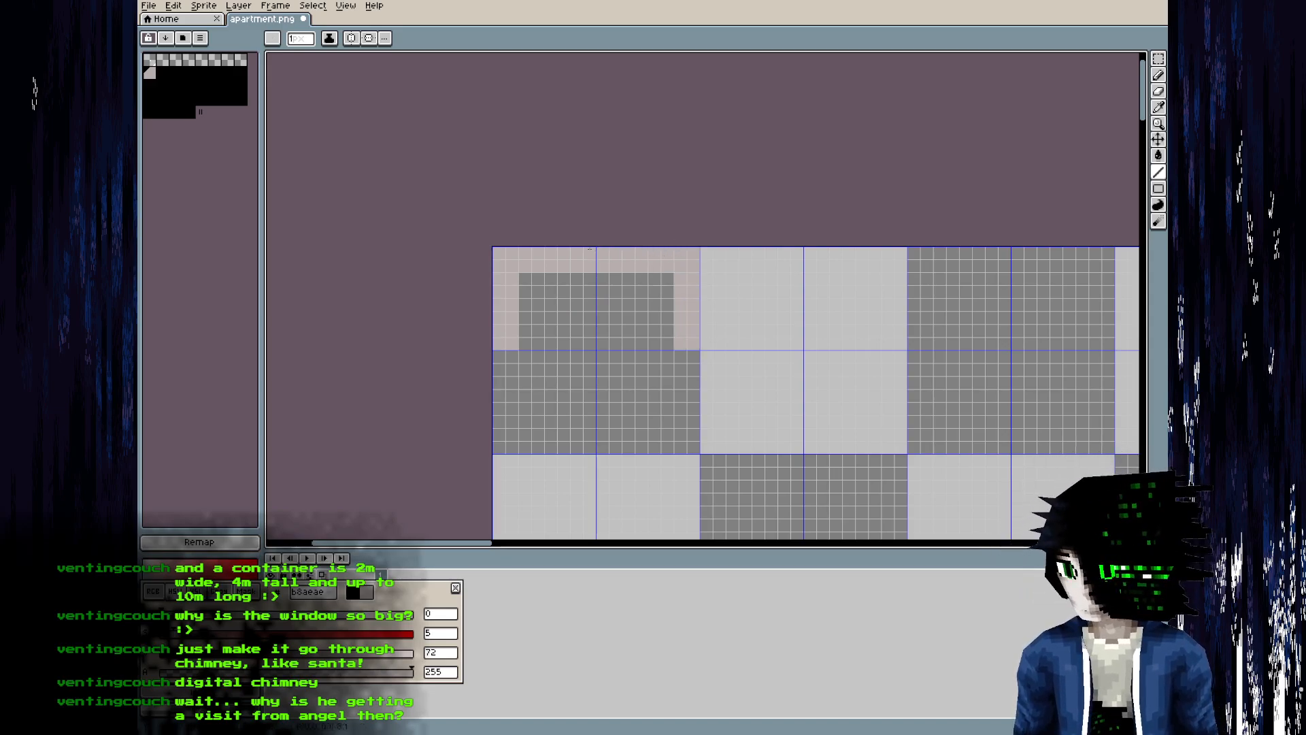
pyautogui.moveTo(557, 331); pyautogui.dragTo(544, 286, button='middle')
pyautogui.moveTo(484, 311)
pyautogui.mouseDown()
pyautogui.moveTo(492, 504)
pyautogui.moveTo(499, 313)
pyautogui.moveTo(498, 511)
pyautogui.moveTo(690, 507)
pyautogui.moveTo(679, 311)
pyautogui.moveTo(628, 495)
pyautogui.moveTo(665, 493)
pyautogui.moveTo(504, 493)
pyautogui.mouseUp()
pyautogui.moveTo(617, 419); pyautogui.dragTo(641, 294, button='middle')
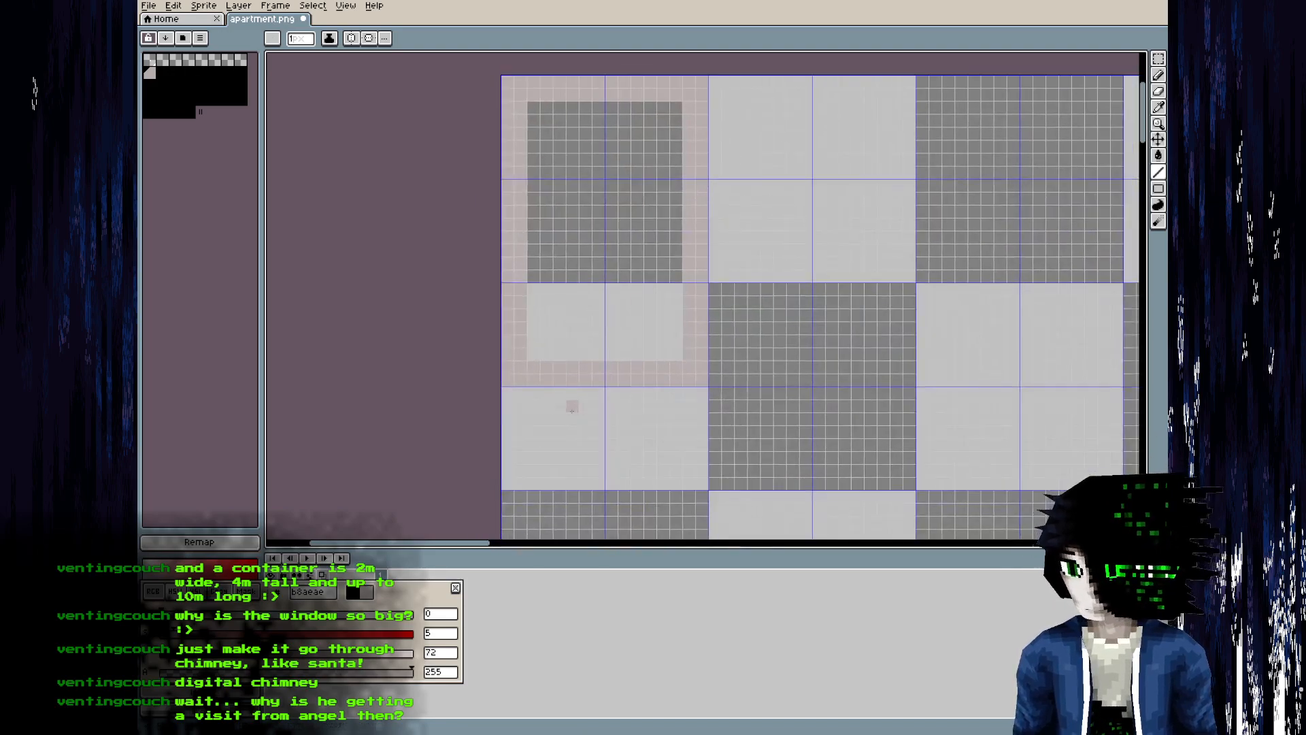
pyautogui.moveTo(570, 416); pyautogui.dragTo(535, 492, button='middle')
# - Compare with the selected window faces in Blender and move the left side of Aseprite's window frame one pixel inward
pyautogui.hotkey('alt', 'Tab')
pyautogui.scroll(4, 491, 391)
pyautogui.moveTo(491, 391)
pyautogui.mouseDown(button='middle')
pyautogui.moveTo(487, 351)
pyautogui.moveTo(385, 413)
pyautogui.mouseUp(button='middle')
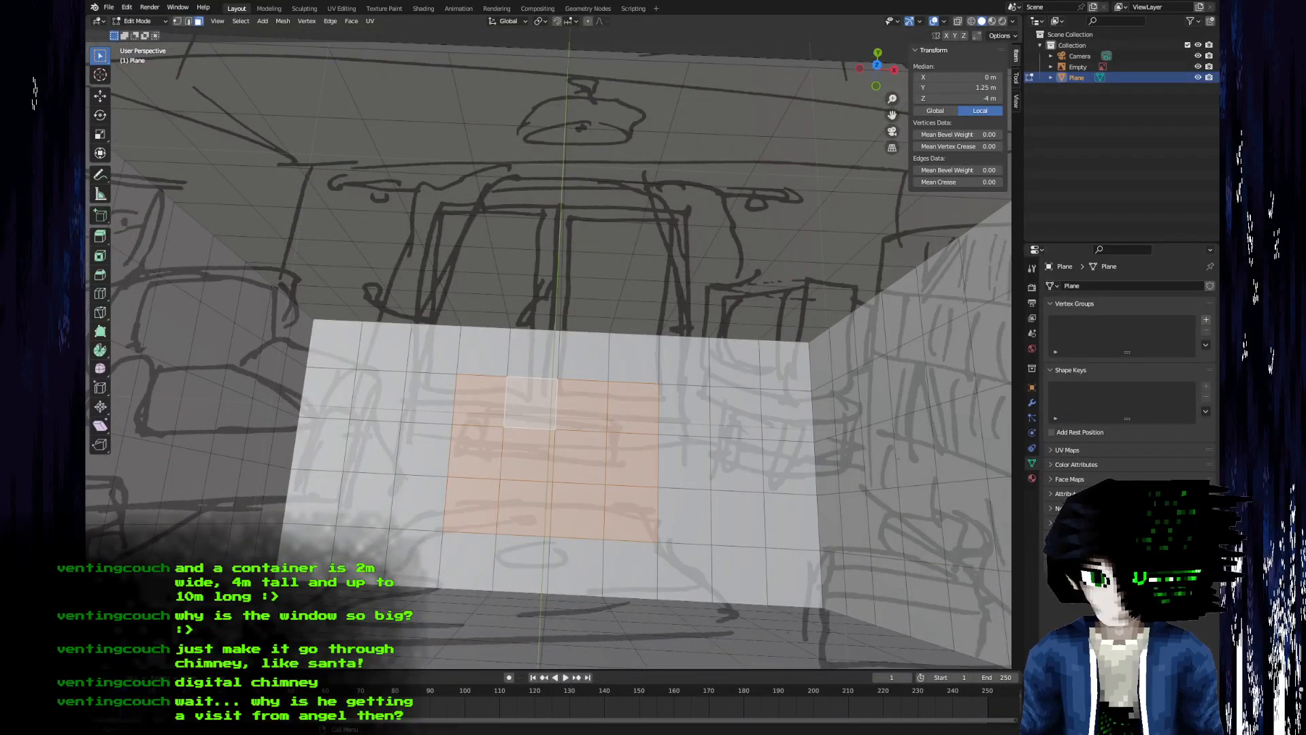
pyautogui.hotkey('alt', 'Tab')
pyautogui.press('b')
pyautogui.moveTo(493, 449)
pyautogui.mouseDown()
pyautogui.moveTo(500, 191)
pyautogui.moveTo(475, 453)
pyautogui.mouseUp()
pyautogui.press('m')
pyautogui.press('Delete')
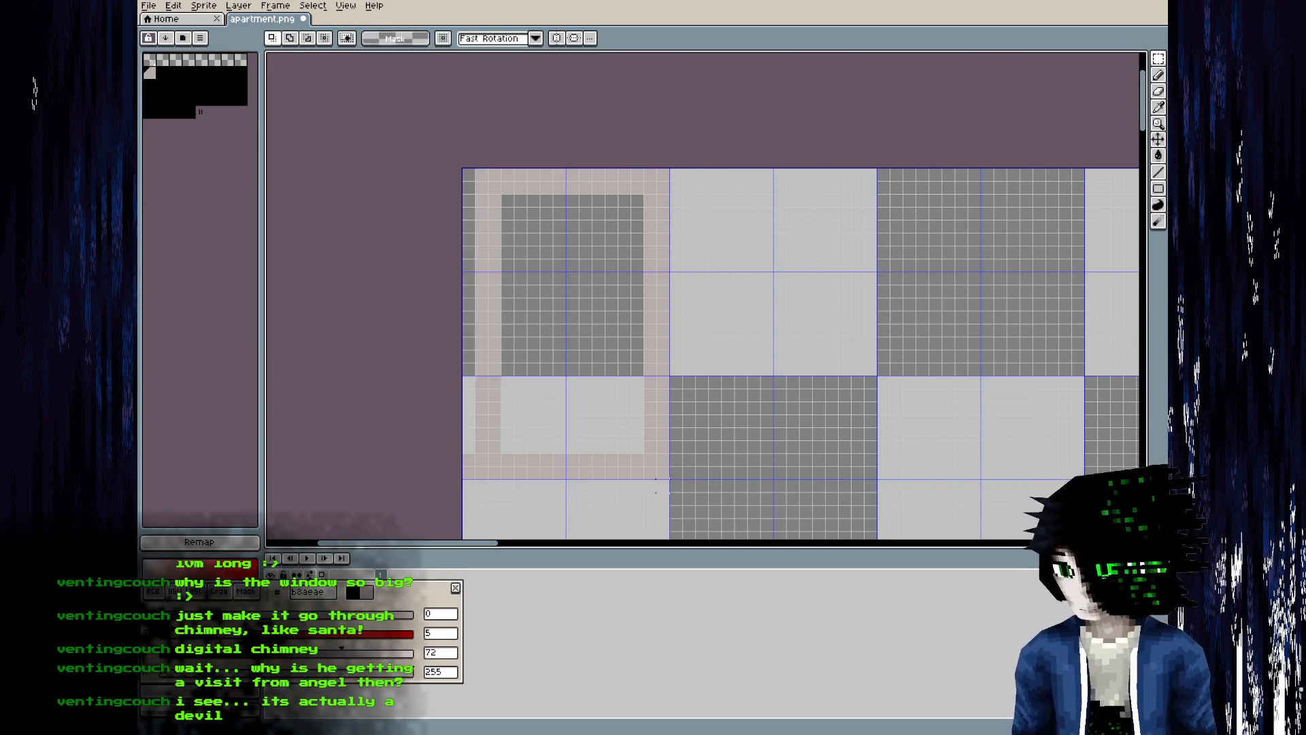
# - Compare the full 16 × 24 pixel window area in Aseprite with the selected back-wall faces in Blender
pyautogui.hotkey('alt', 'Tab')
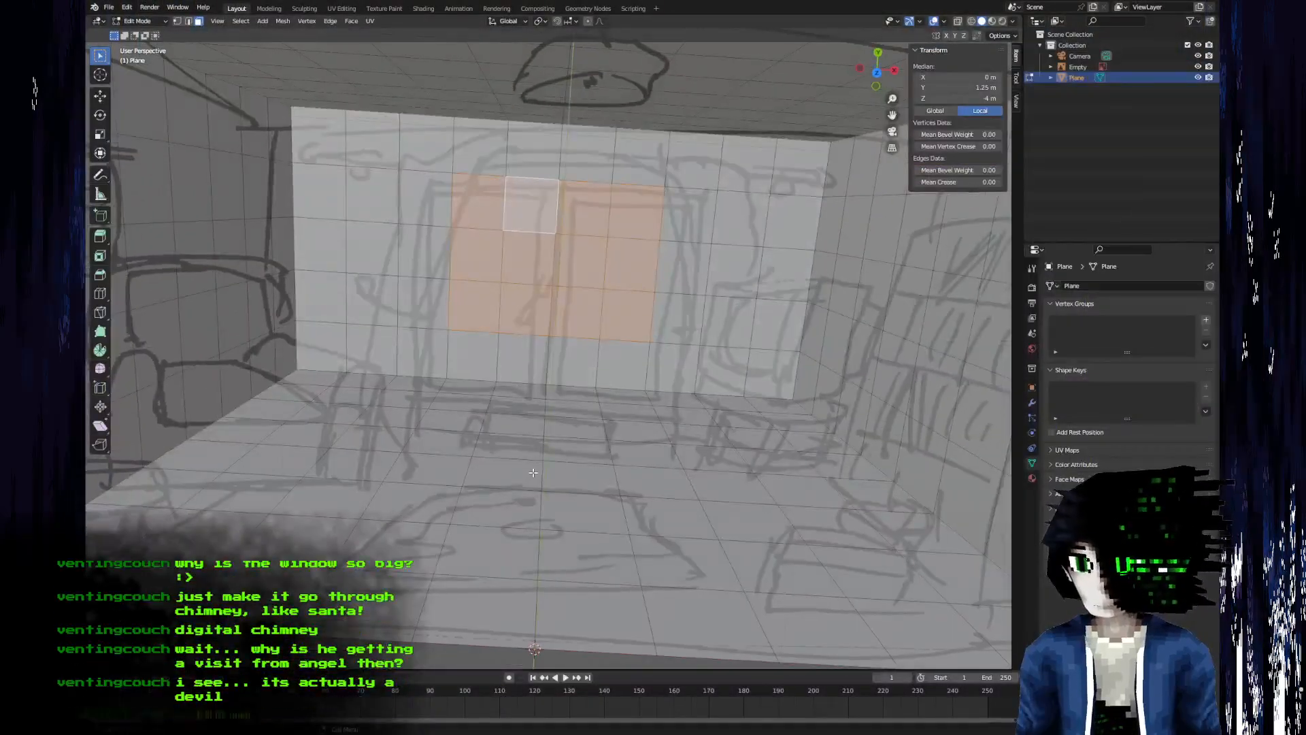
pyautogui.hotkey('alt', 'Tab')
pyautogui.moveTo(658, 469); pyautogui.dragTo(462, 168)
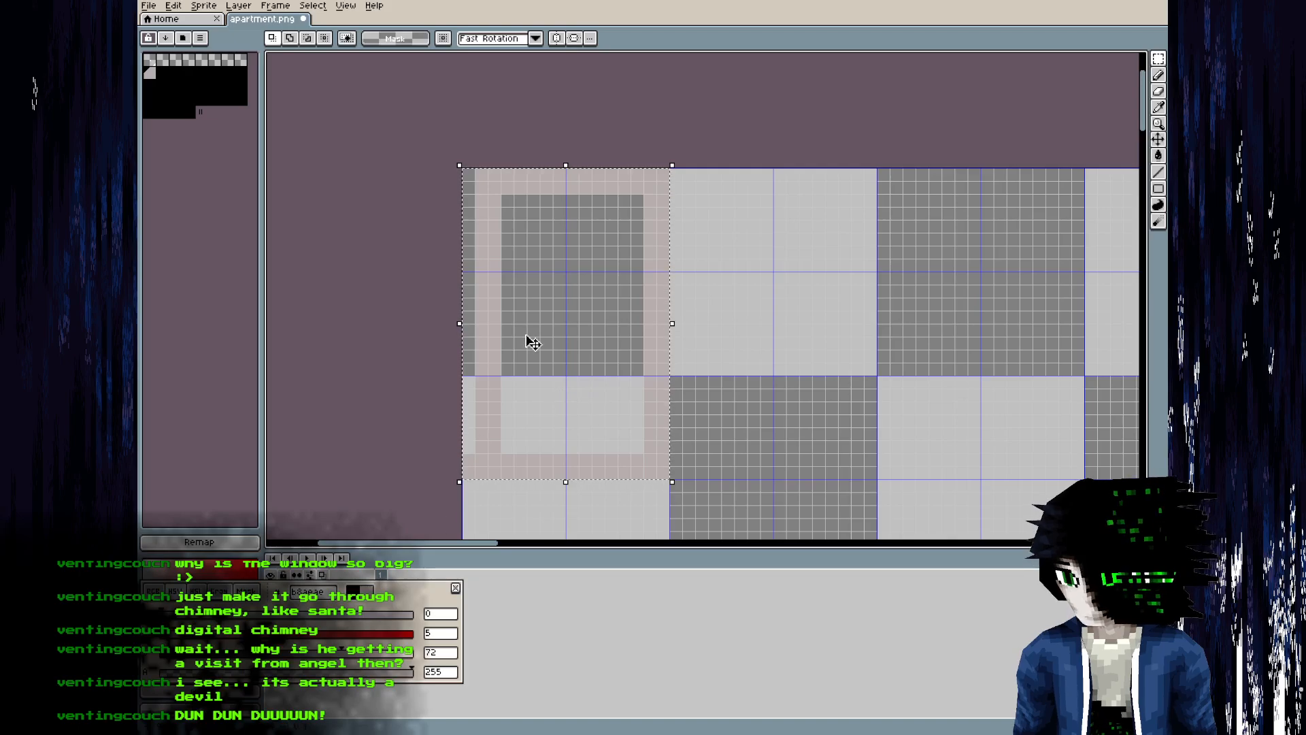
pyautogui.hotkey('alt', 'Tab')
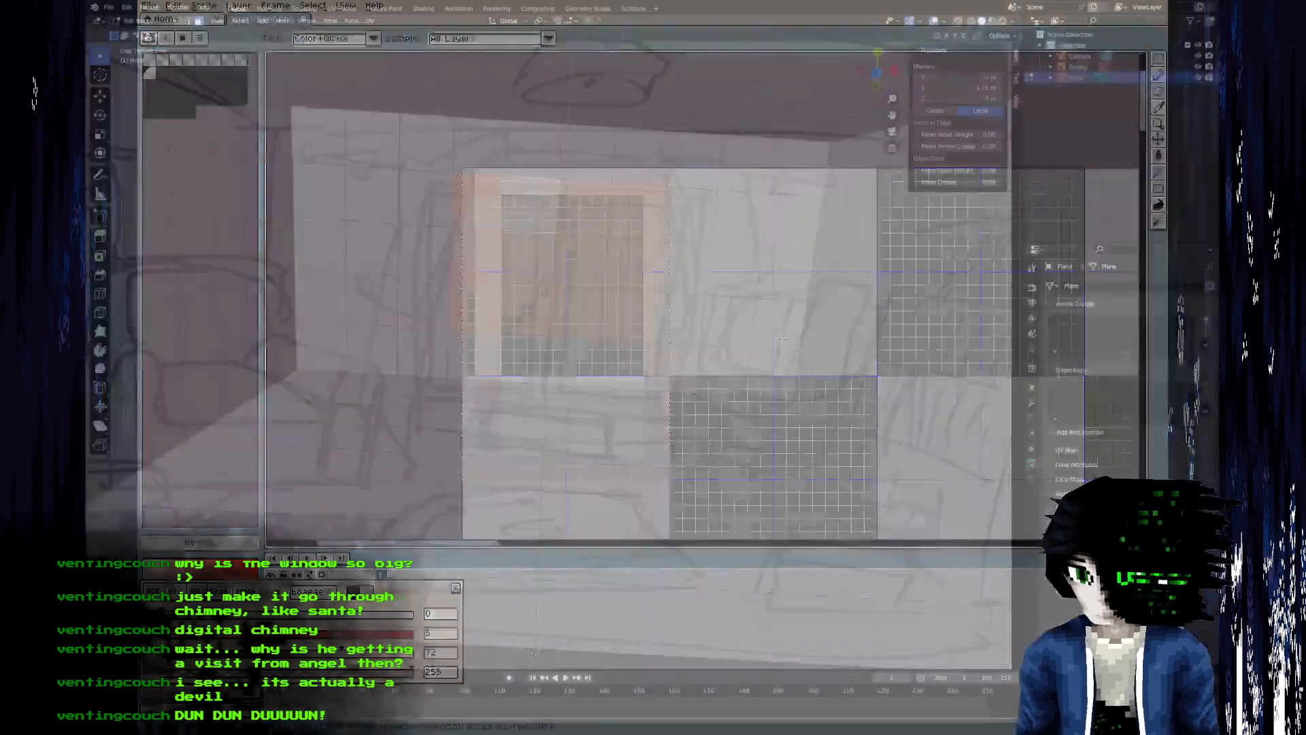
pyautogui.hotkey('alt', 'Tab')
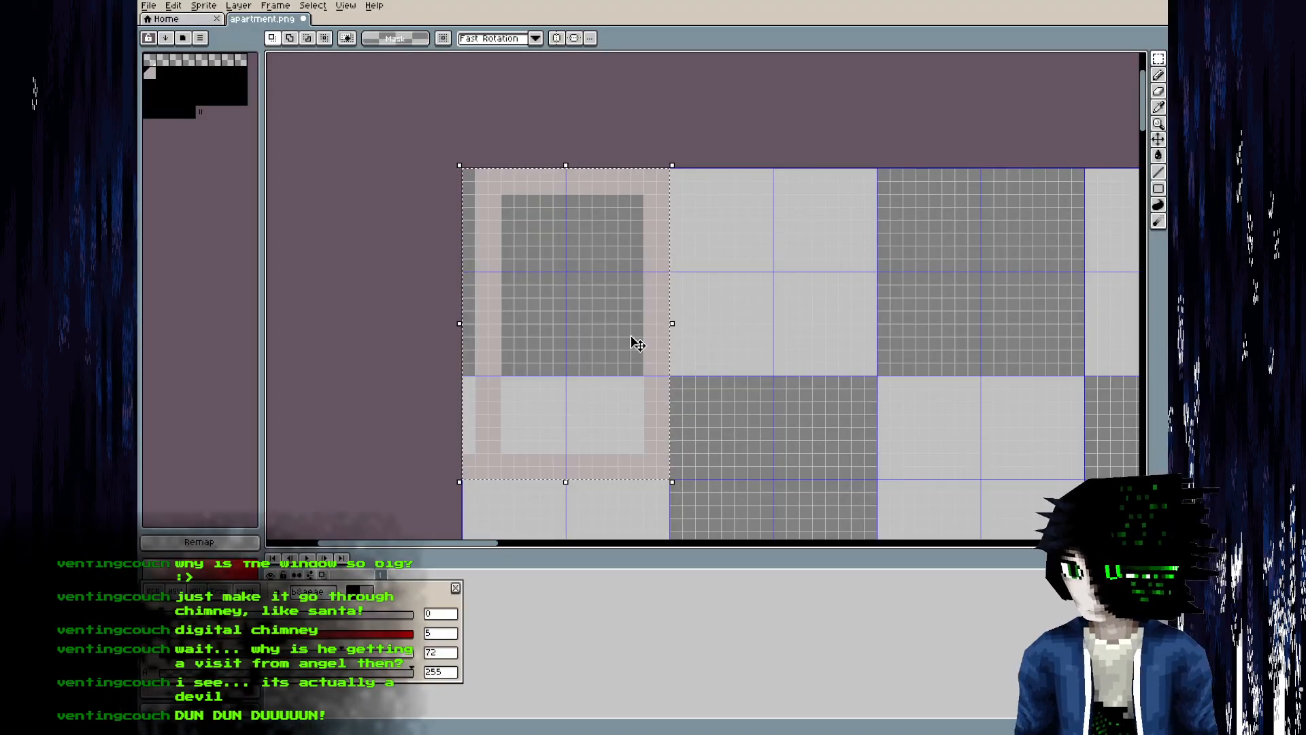
pyautogui.click(767, 291)
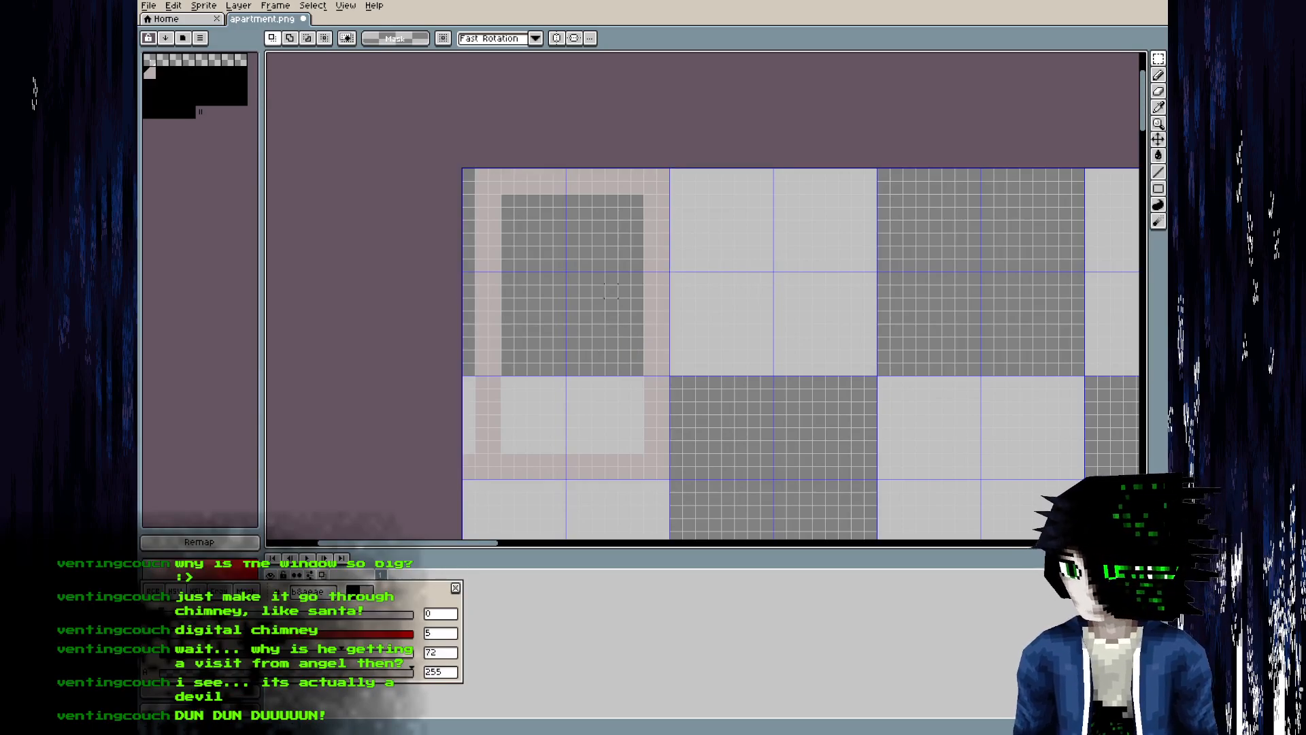
# - Copy the b8aeae first entry of the palette's second row into the remaining entries of that row
pyautogui.click(164, 74)
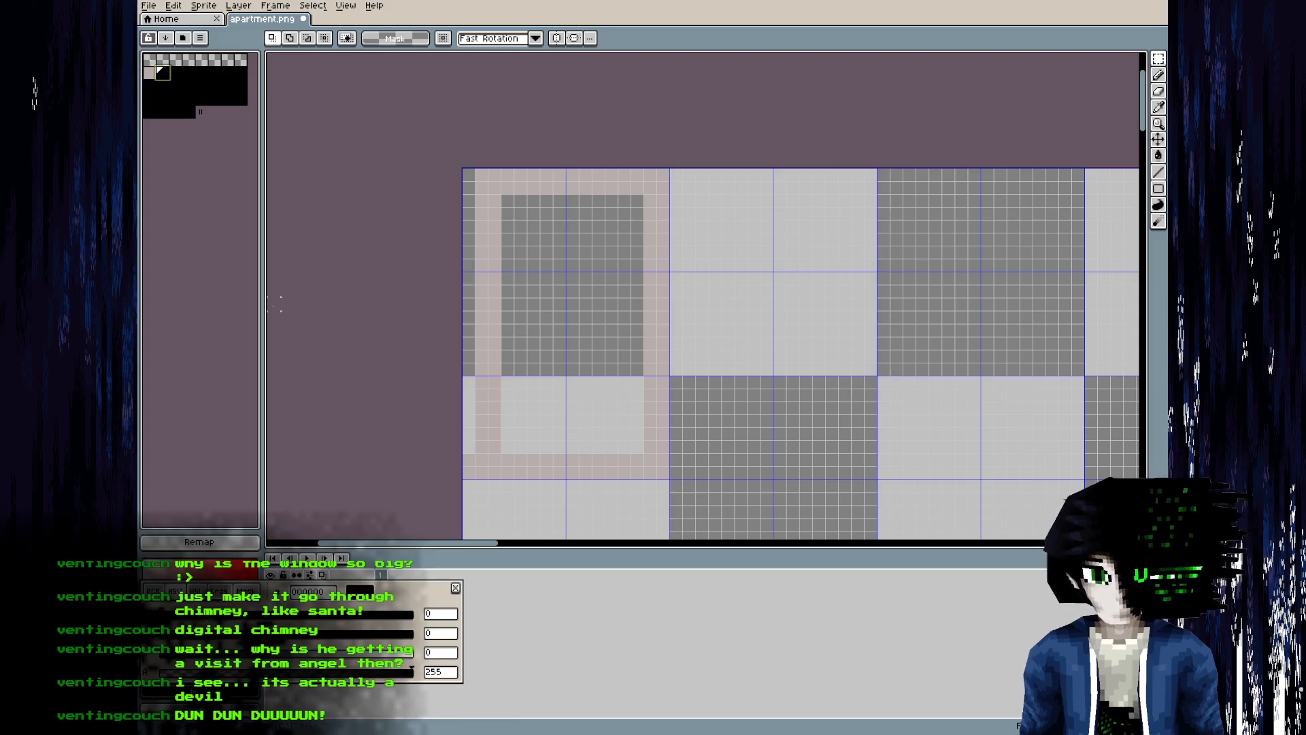
pyautogui.click(153, 79)
pyautogui.moveTo(173, 84); pyautogui.dragTo(234, 77)
pyautogui.click(229, 72)
pyautogui.hotkey('ctrl', 'v')
pyautogui.click(241, 73)
pyautogui.hotkey('ctrl', 'v')
# - Set the first entry of the palette's second row to the HSV color 188, 37, 21
pyautogui.click(148, 75)
pyautogui.click(194, 615)
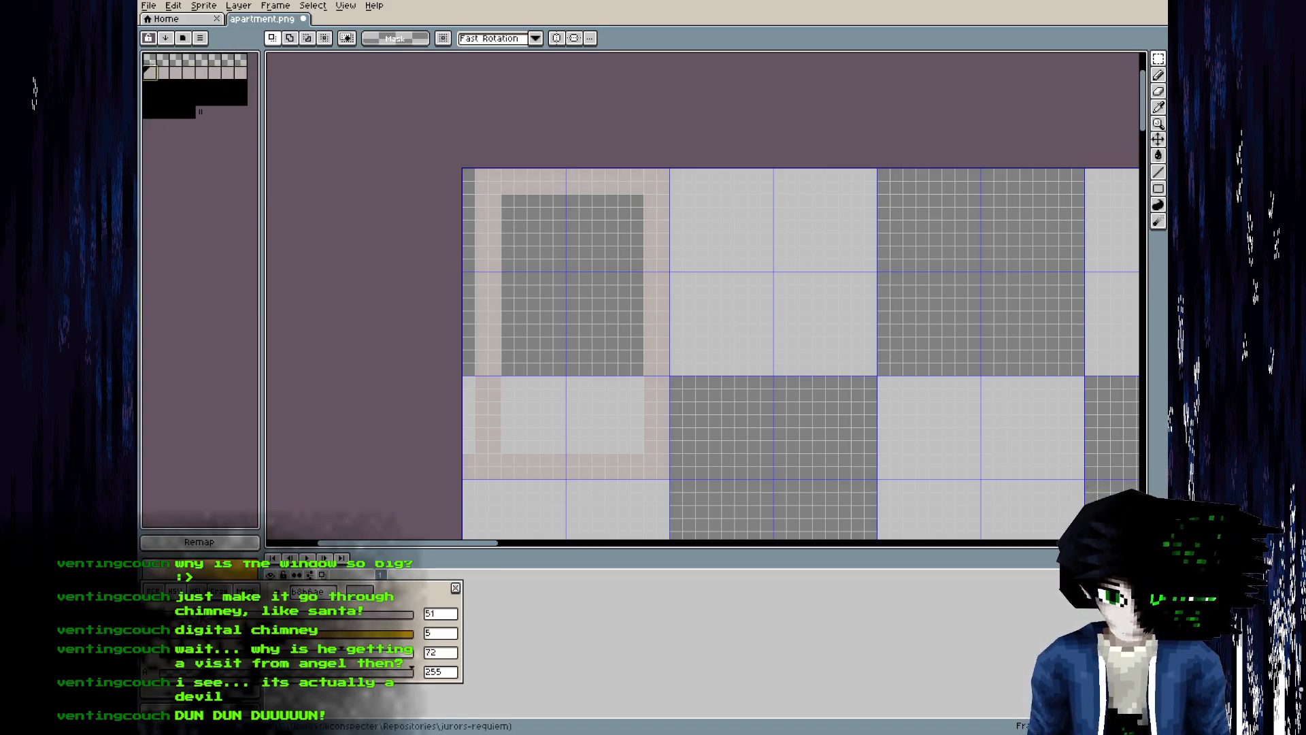
pyautogui.moveTo(278, 619); pyautogui.dragTo(293, 618)
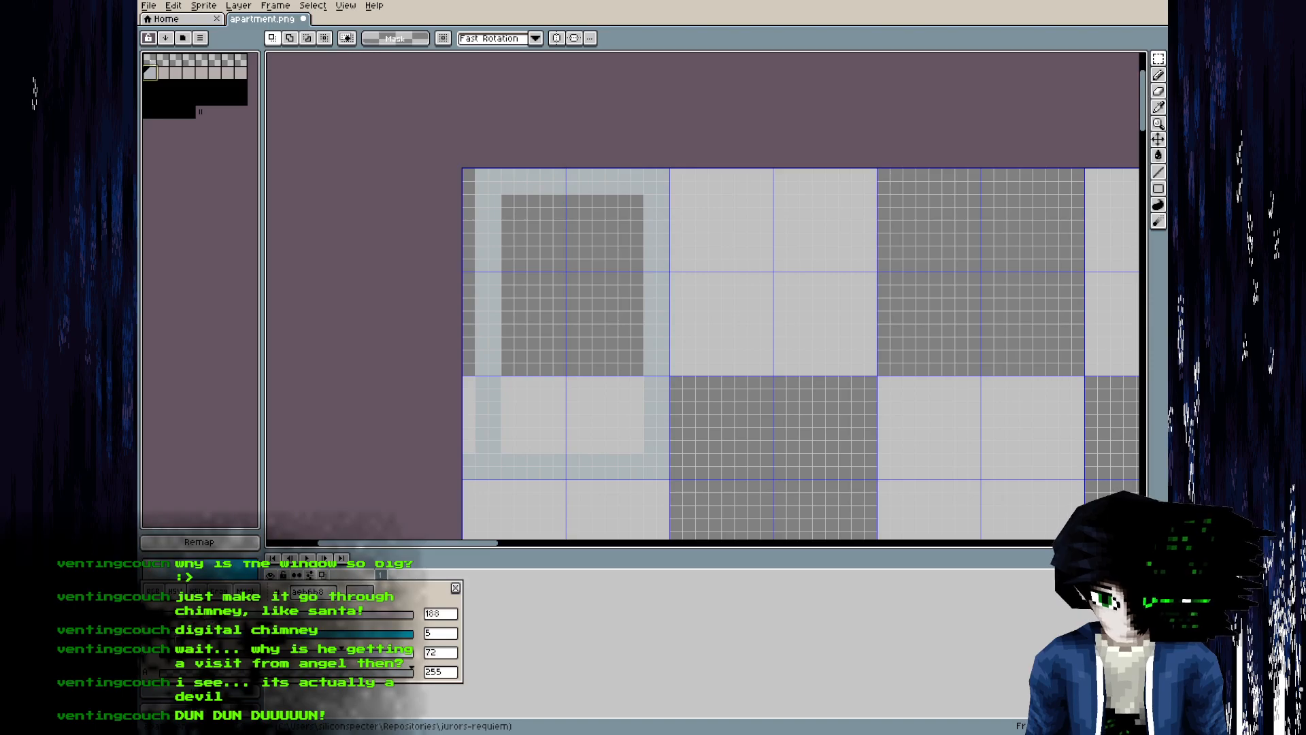
pyautogui.moveTo(199, 636)
pyautogui.mouseDown()
pyautogui.moveTo(301, 637)
pyautogui.moveTo(222, 652)
pyautogui.mouseUp()
pyautogui.moveTo(302, 636); pyautogui.dragTo(212, 653)
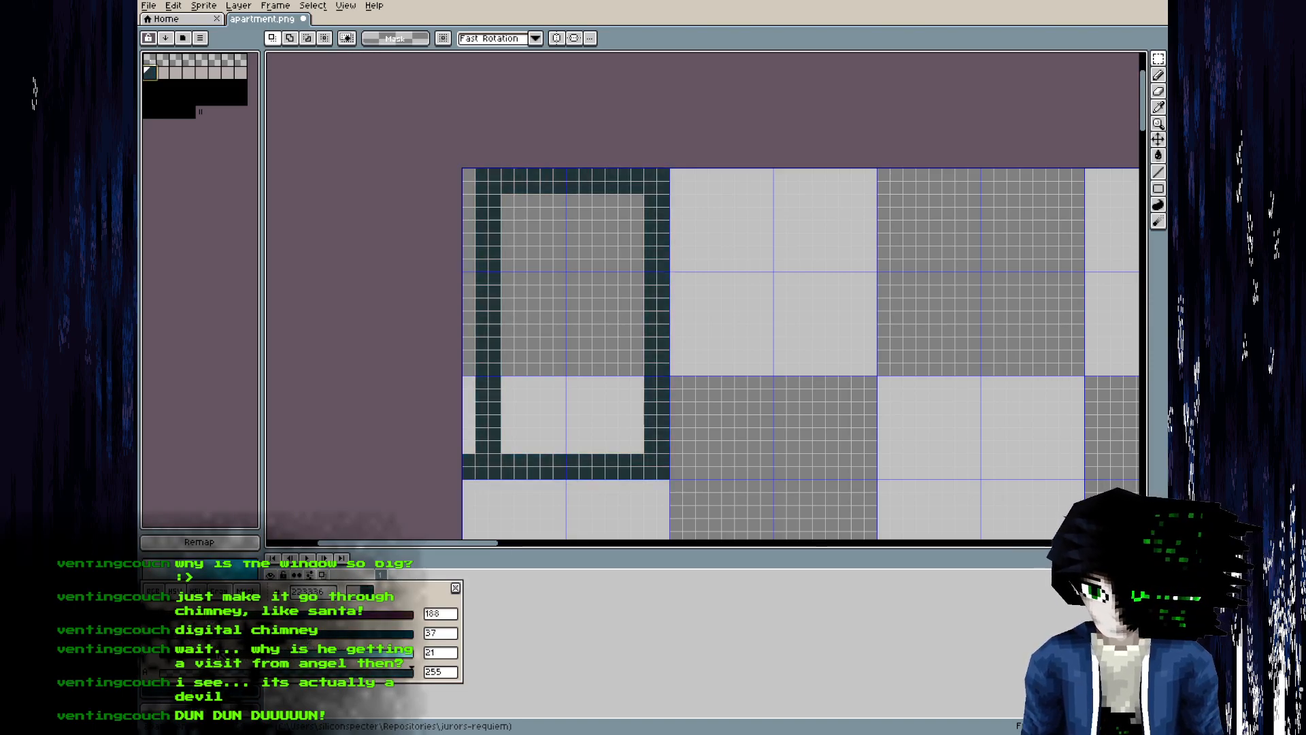
# - Copy the dark teal across the palette's second row and set the row's second entry to HSV 189, 27, 28
pyautogui.click(163, 74)
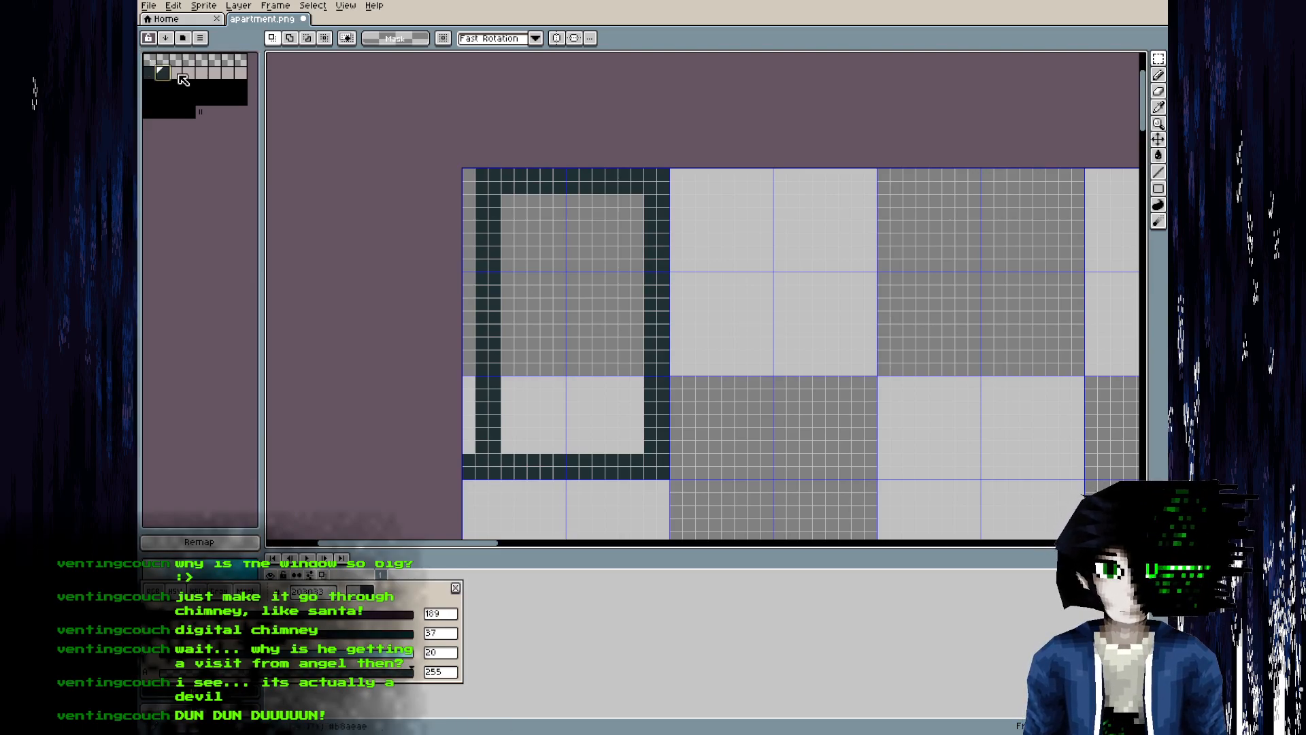
pyautogui.click(237, 76)
pyautogui.click(163, 74)
pyautogui.click(232, 653)
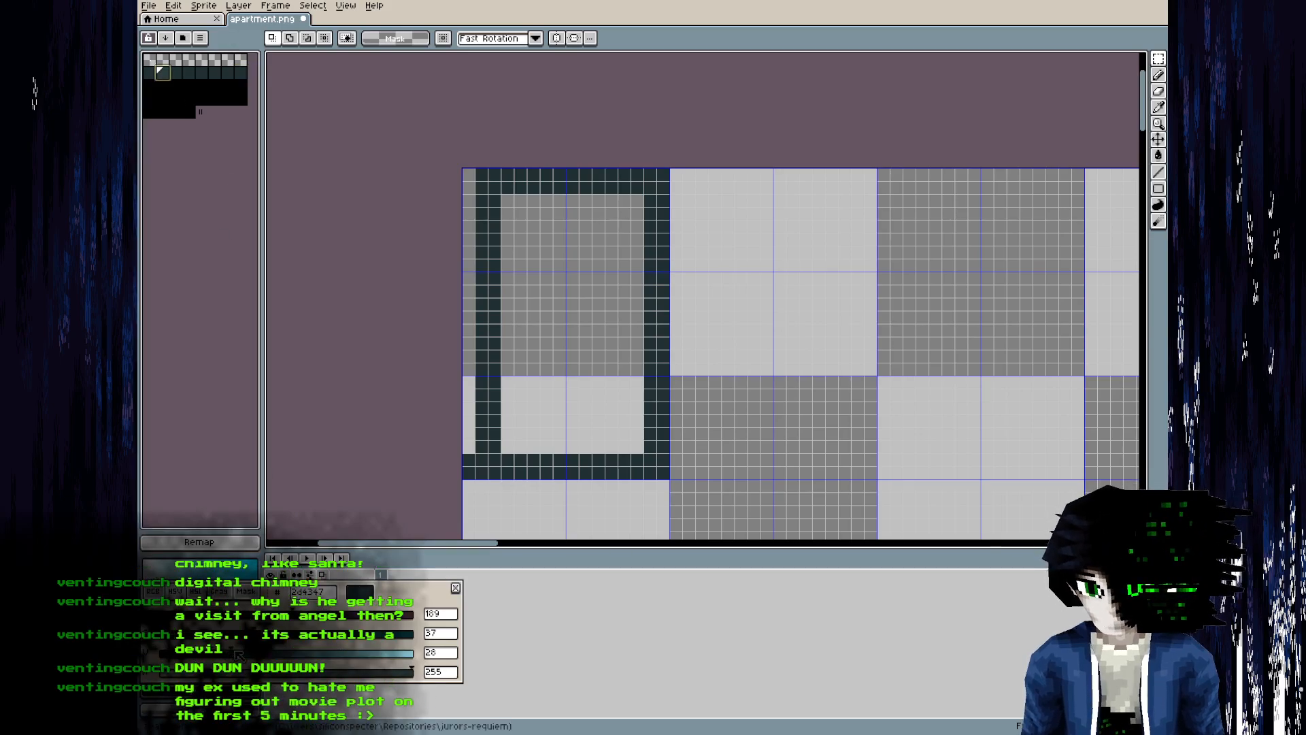
pyautogui.click(229, 634)
# - Draw one-pixel lines in the lighter teal 344547 along the inner edges of the window frame
pyautogui.scroll(2, 408, 503)
pyautogui.press('b')
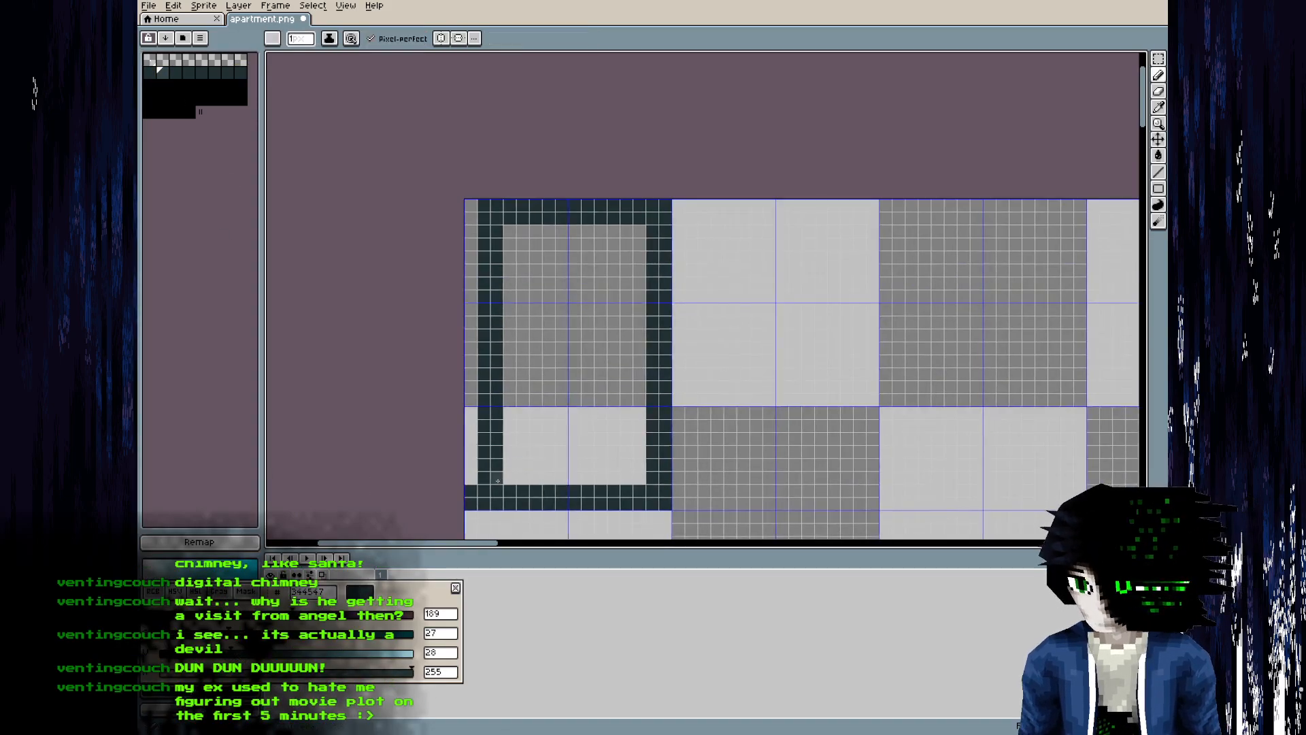
pyautogui.press('l')
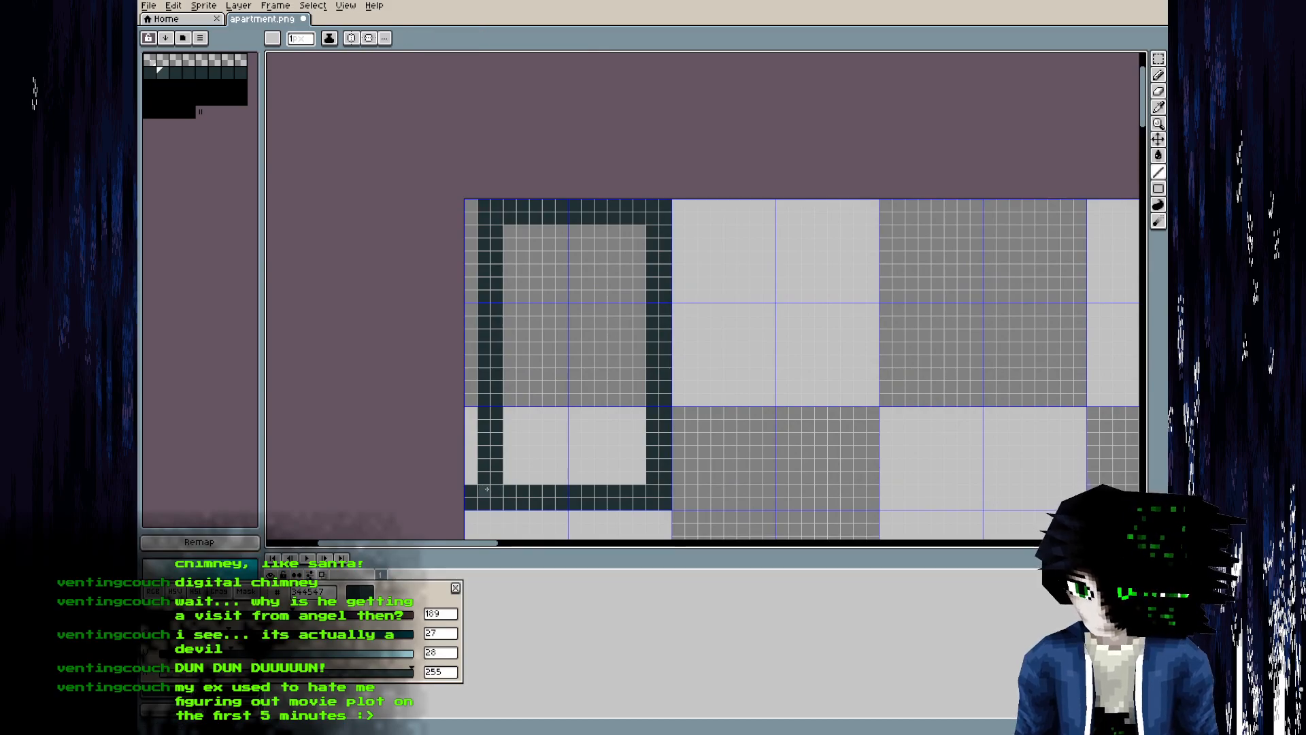
pyautogui.moveTo(496, 489); pyautogui.dragTo(557, 489)
pyautogui.moveTo(504, 431); pyautogui.dragTo(500, 227)
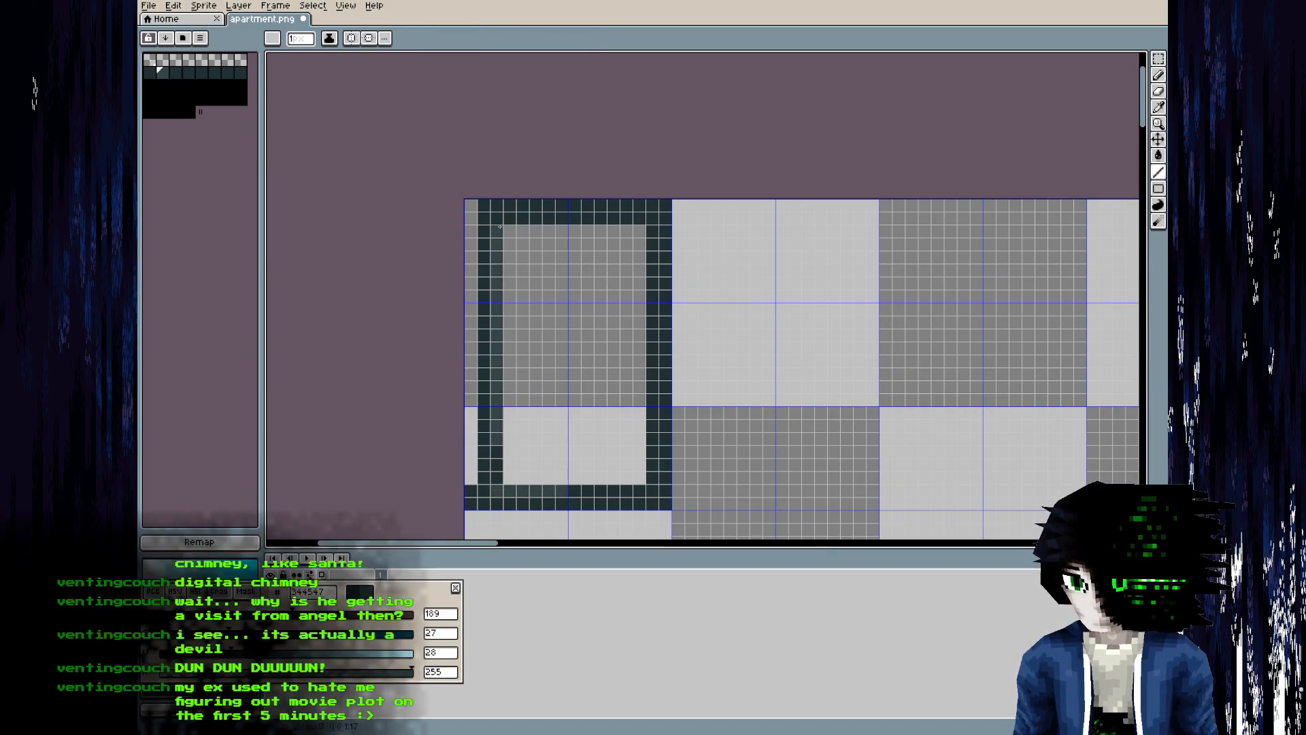
# - Set the second row's third palette entry to 44595c and its fourth to HSV 189, 20, 45, and lengthen the palette
pyautogui.click(176, 72)
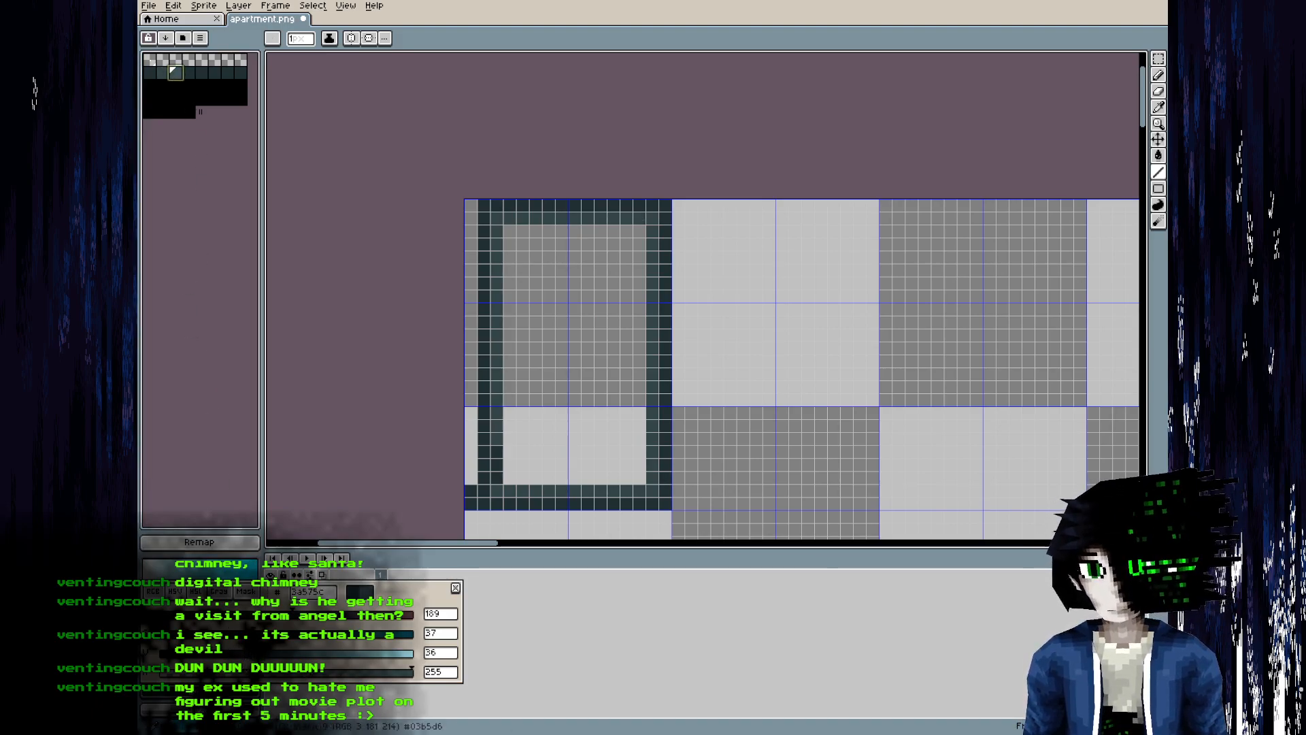
pyautogui.click(189, 72)
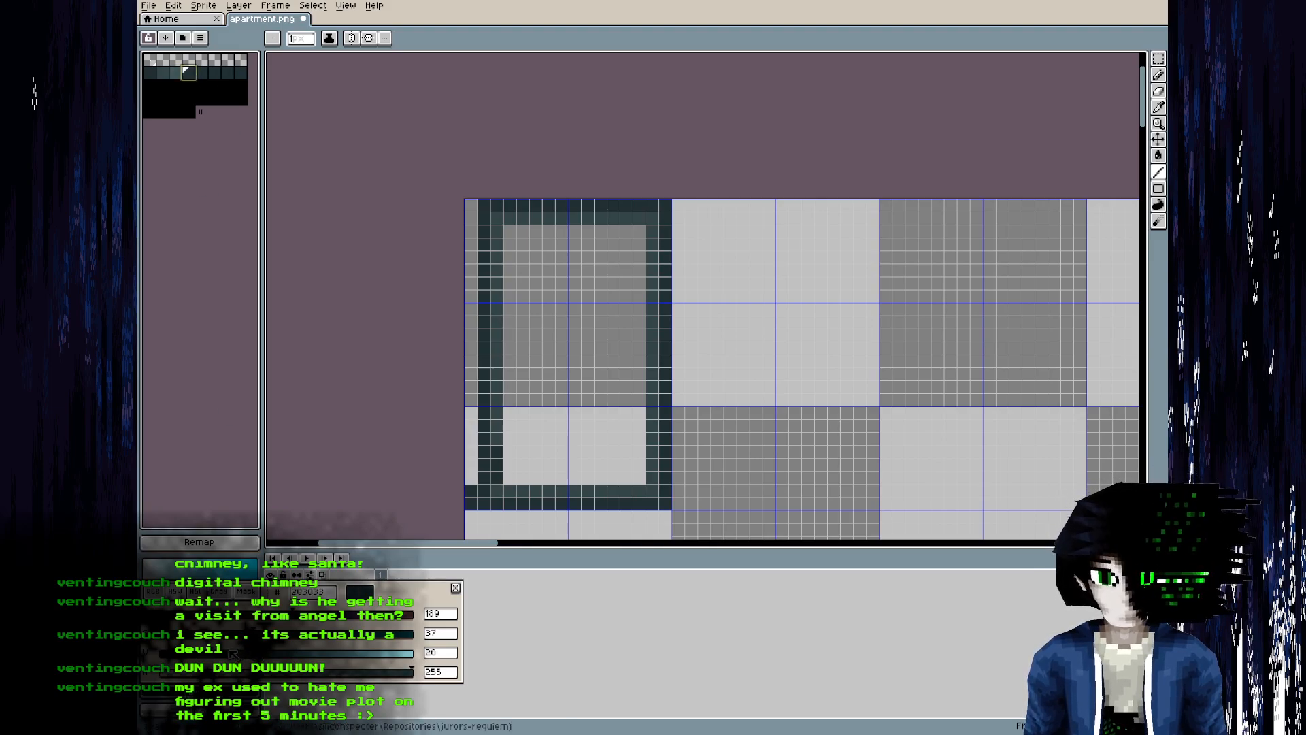
pyautogui.moveTo(200, 109)
pyautogui.mouseDown()
pyautogui.moveTo(204, 74)
pyautogui.moveTo(212, 122)
pyautogui.mouseUp()
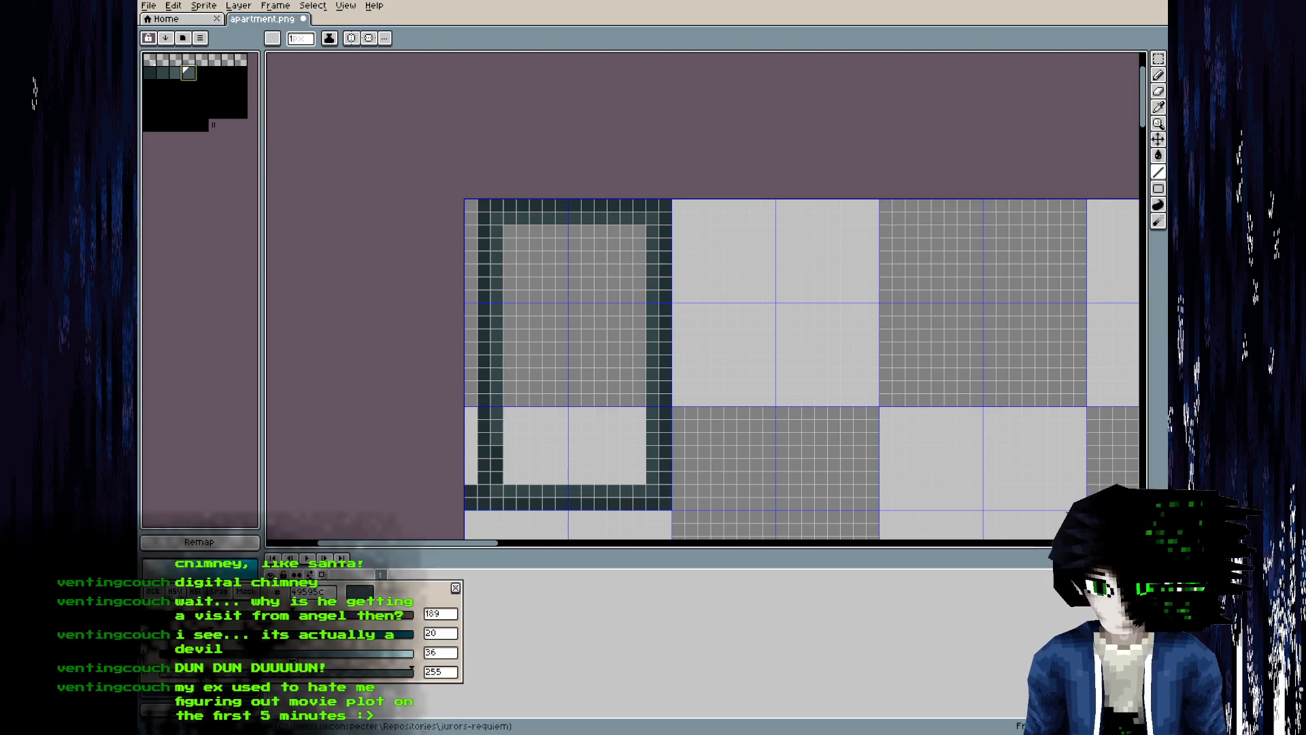
pyautogui.moveTo(281, 650); pyautogui.dragTo(276, 651)
# - Turn off the pixel grid display, keeping the blue main grid
pyautogui.scroll(2, 585, 513)
pyautogui.press('b')
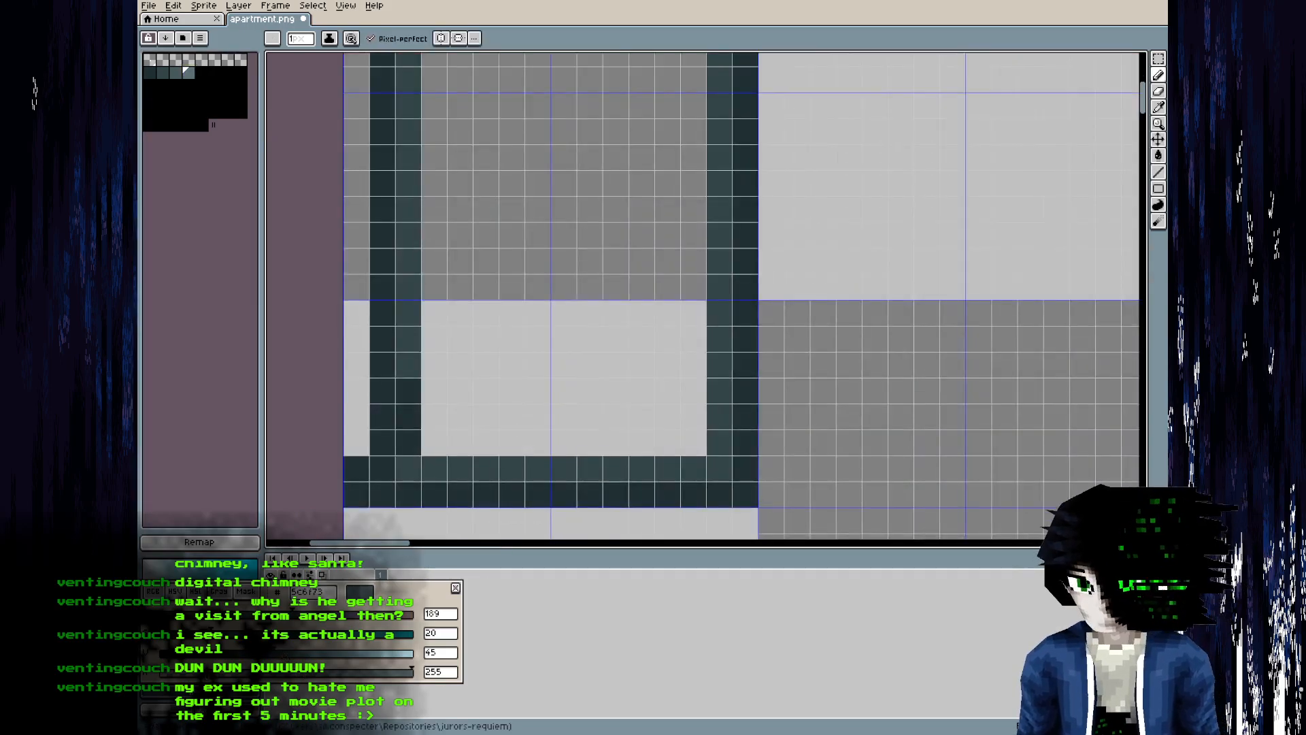
pyautogui.click(346, 5)
pyautogui.moveTo(425, 51)
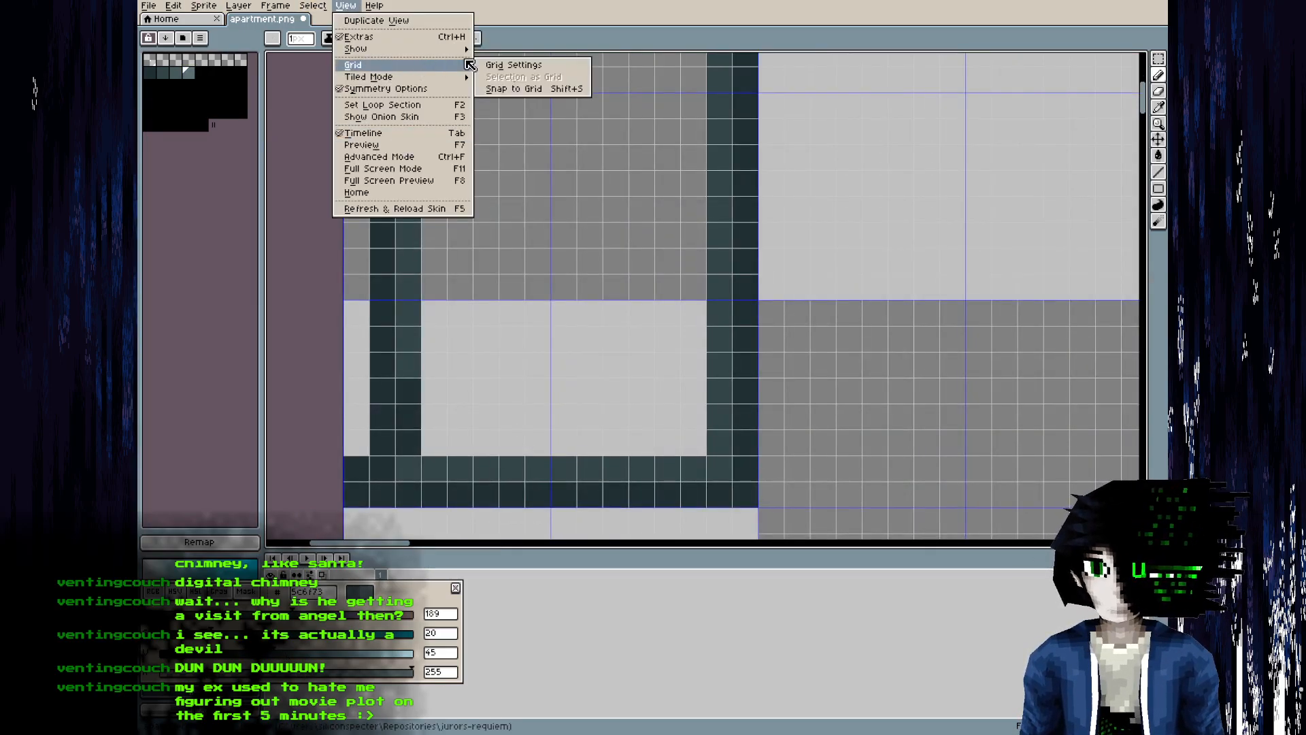
pyautogui.click(539, 108)
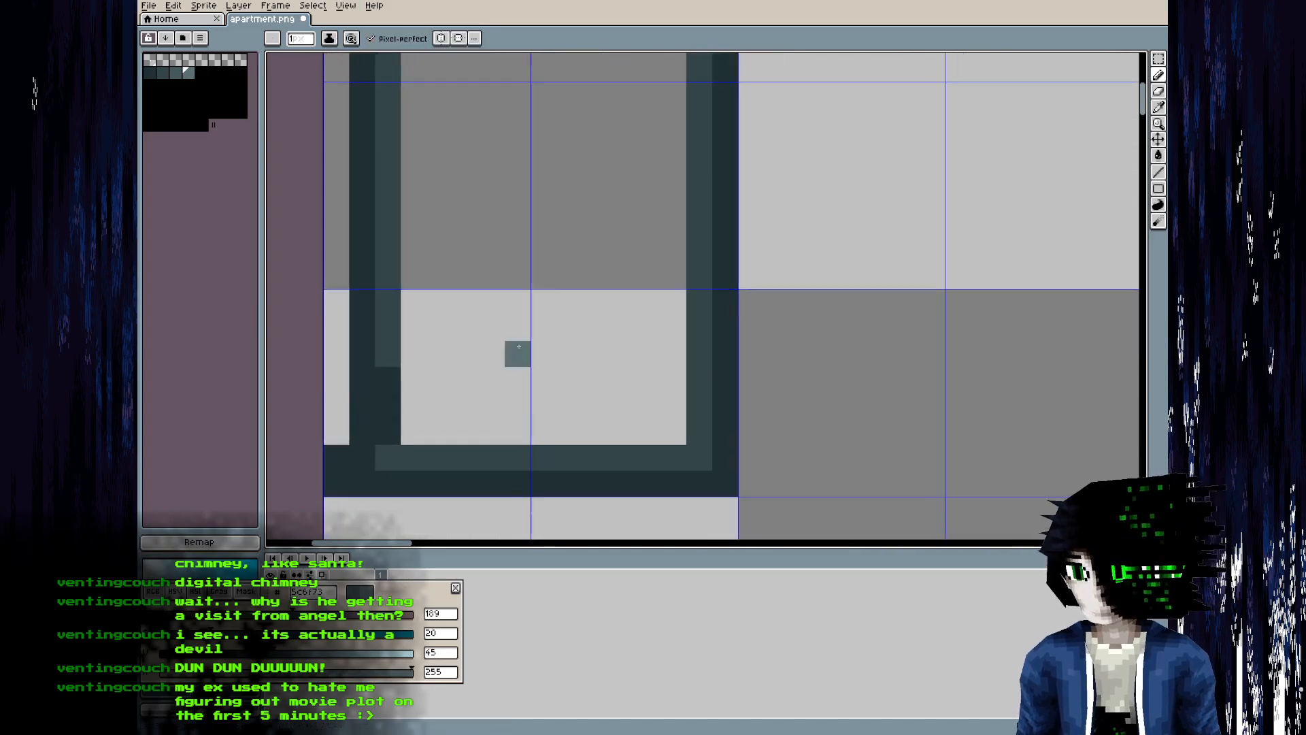
# - Paint broken highlights in 5c6f73 with the pencil along the top inner edge and upper right inner edge of the frame
pyautogui.moveTo(526, 466); pyautogui.dragTo(648, 459)
pyautogui.moveTo(679, 339); pyautogui.dragTo(659, 474, button='middle')
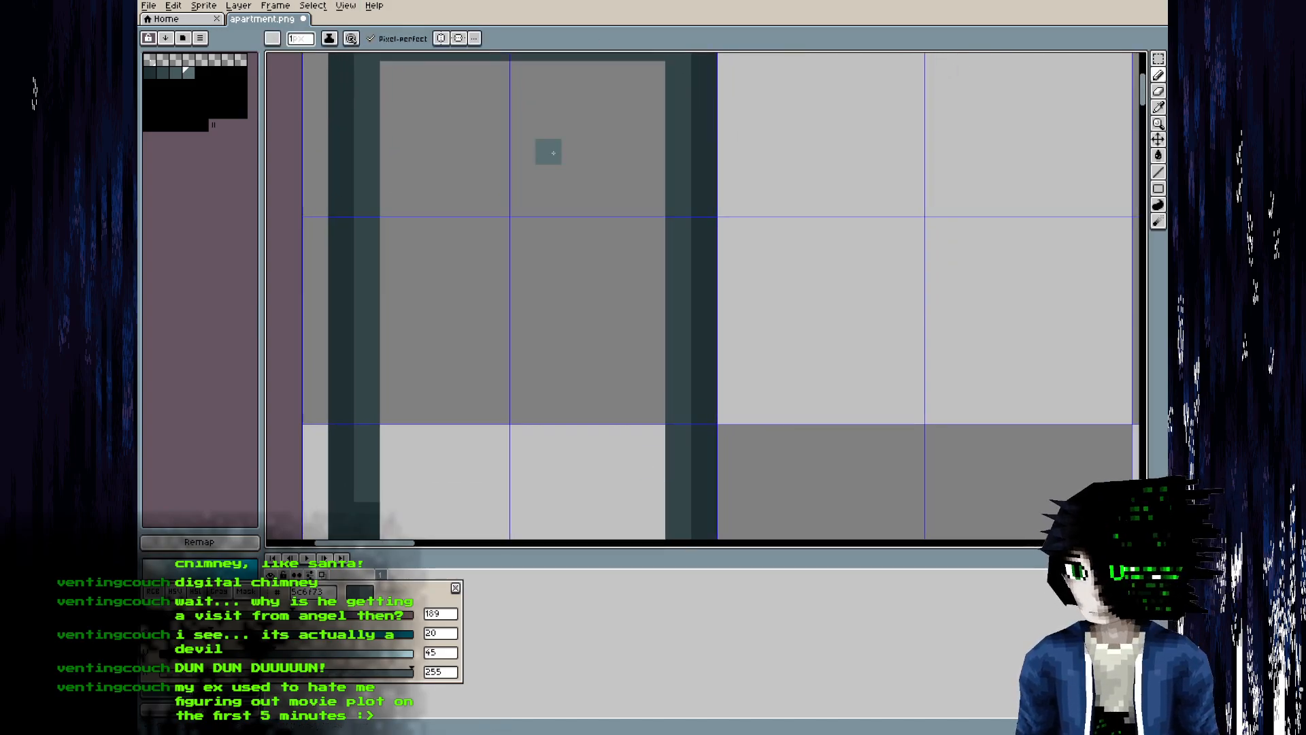
pyautogui.moveTo(548, 153); pyautogui.dragTo(551, 279, button='middle')
pyautogui.moveTo(448, 174); pyautogui.dragTo(525, 174)
pyautogui.click(655, 174)
pyautogui.moveTo(681, 200); pyautogui.dragTo(681, 279)
pyautogui.moveTo(680, 240); pyautogui.dragTo(685, 167, button='middle')
pyautogui.click(608, 100)
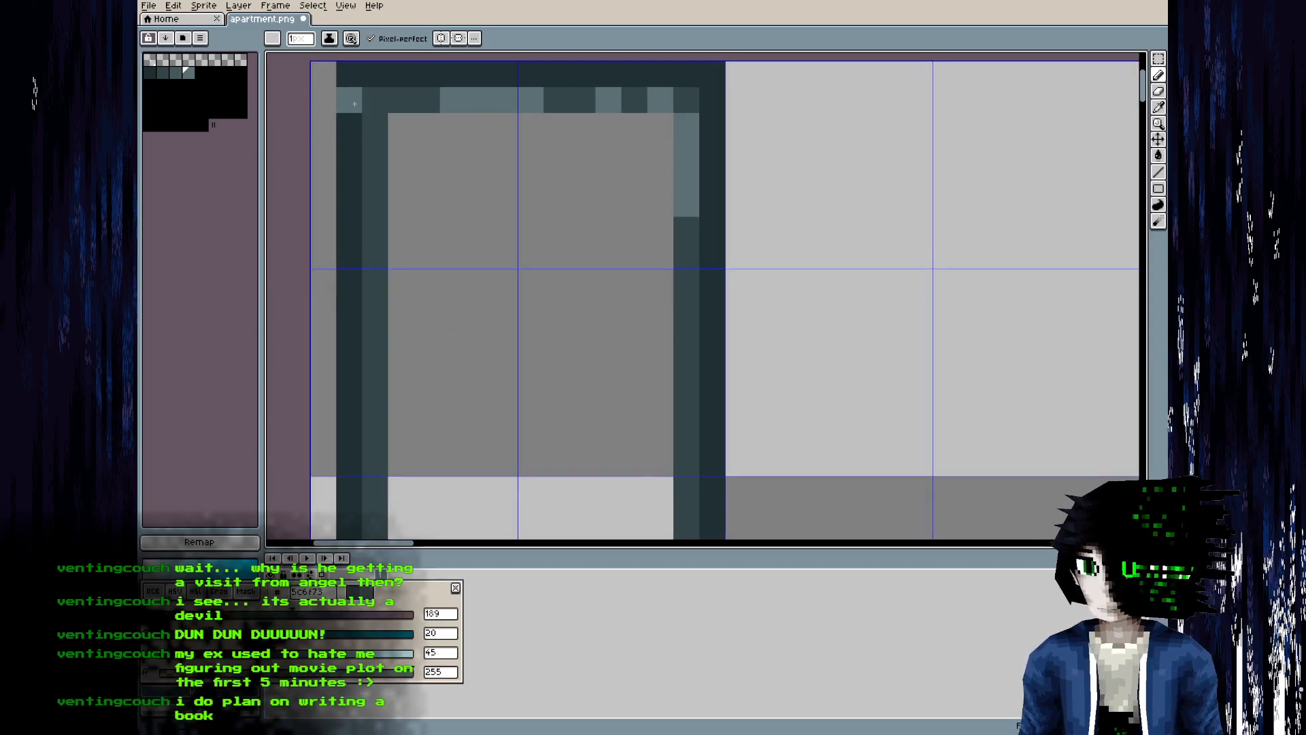
# - Paint broken 5c6f73 highlights down the left inner edge of the frame and add a short one on the right side
pyautogui.click(401, 100)
pyautogui.moveTo(368, 123); pyautogui.dragTo(372, 206)
pyautogui.moveTo(375, 255); pyautogui.dragTo(378, 333)
pyautogui.moveTo(394, 317); pyautogui.dragTo(398, 217, button='middle')
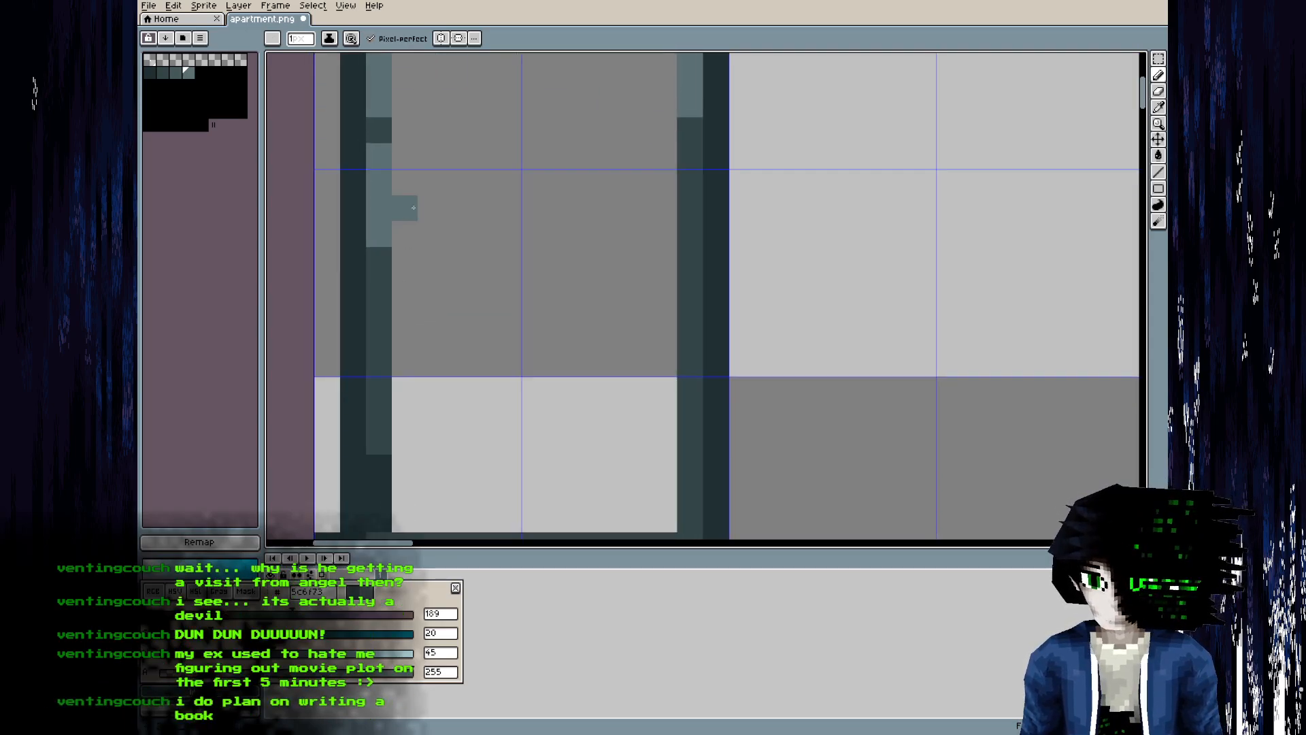
pyautogui.moveTo(390, 281); pyautogui.dragTo(389, 311)
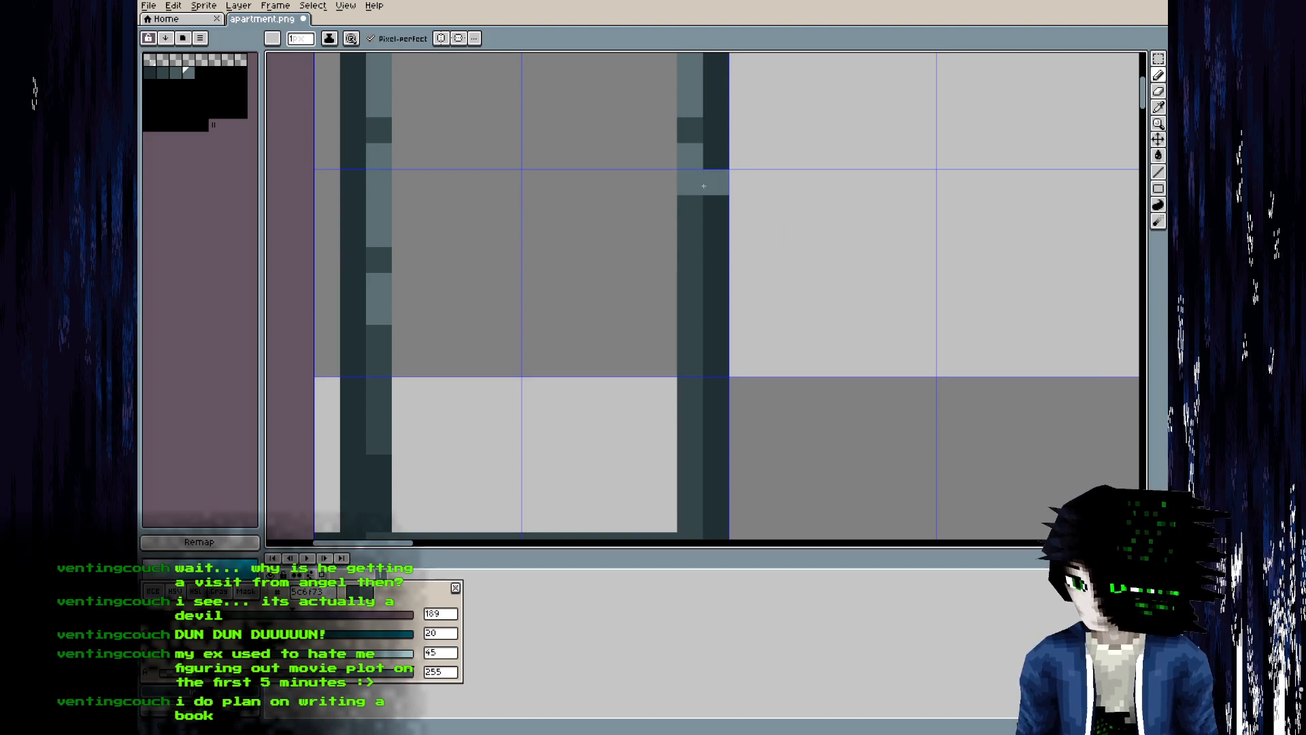
# - Fill the side highlight gaps with the mid-tone 44595c and extend that tone below the highlights on both inner edges
pyautogui.press('[')
pyautogui.click(690, 130)
pyautogui.moveTo(690, 210); pyautogui.dragTo(690, 261)
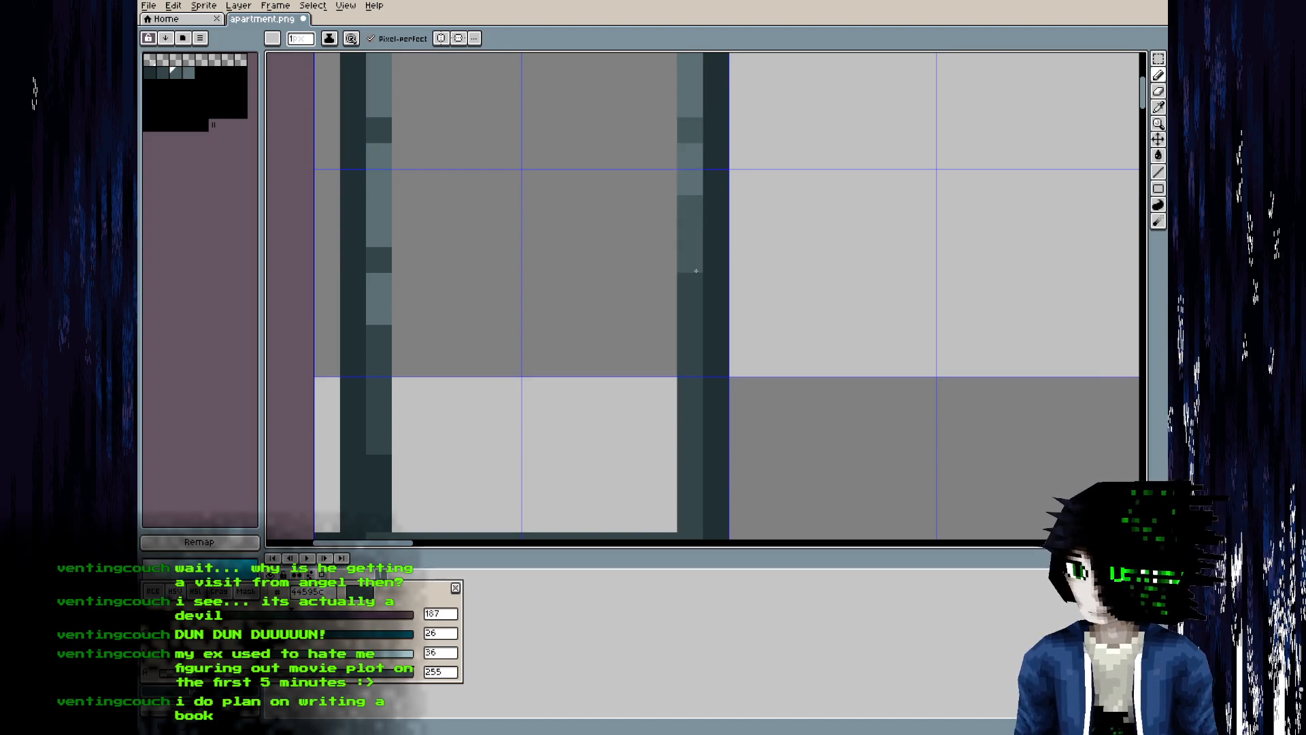
pyautogui.click(376, 261)
pyautogui.moveTo(379, 340); pyautogui.dragTo(379, 388)
# - Fill the remaining top and left highlight gaps with 44595c and darken the inner edge around the frame's upper-left corner
pyautogui.moveTo(416, 245); pyautogui.dragTo(393, 355, button='middle')
pyautogui.click(358, 240)
pyautogui.click(357, 113)
pyautogui.click(407, 111)
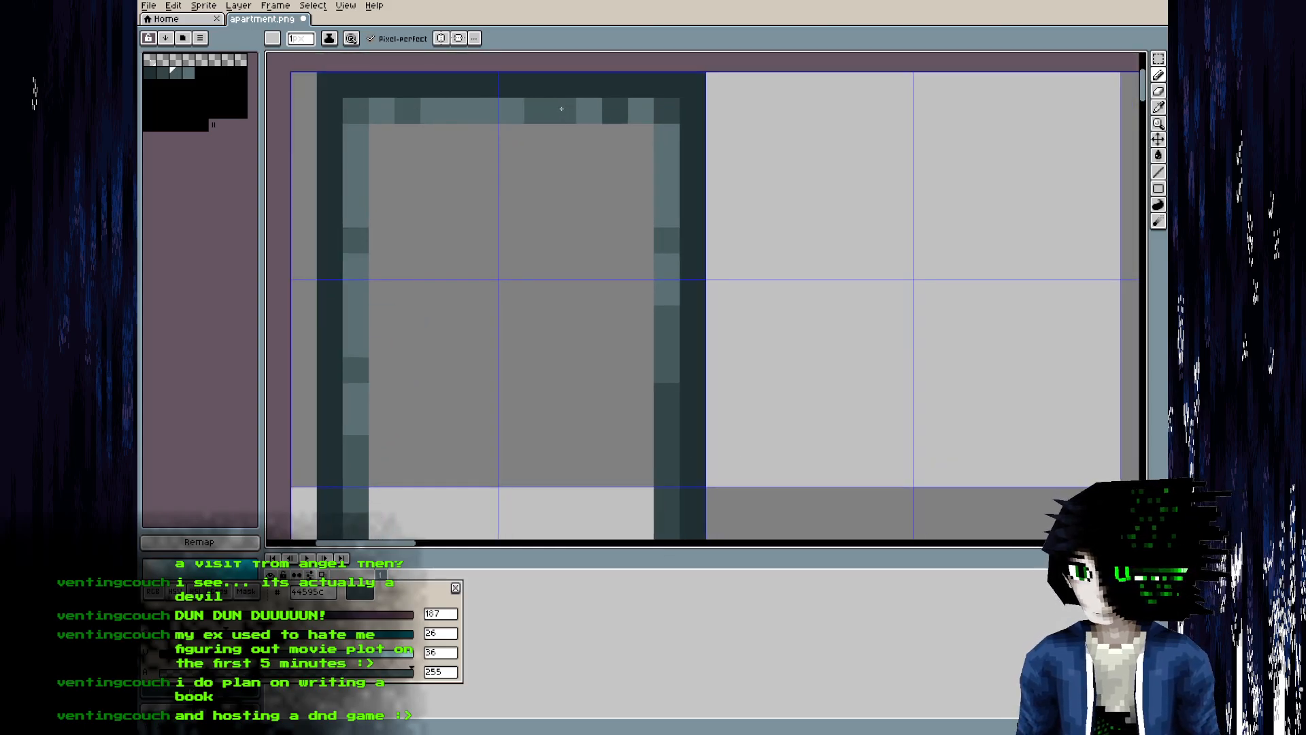
pyautogui.press('[')
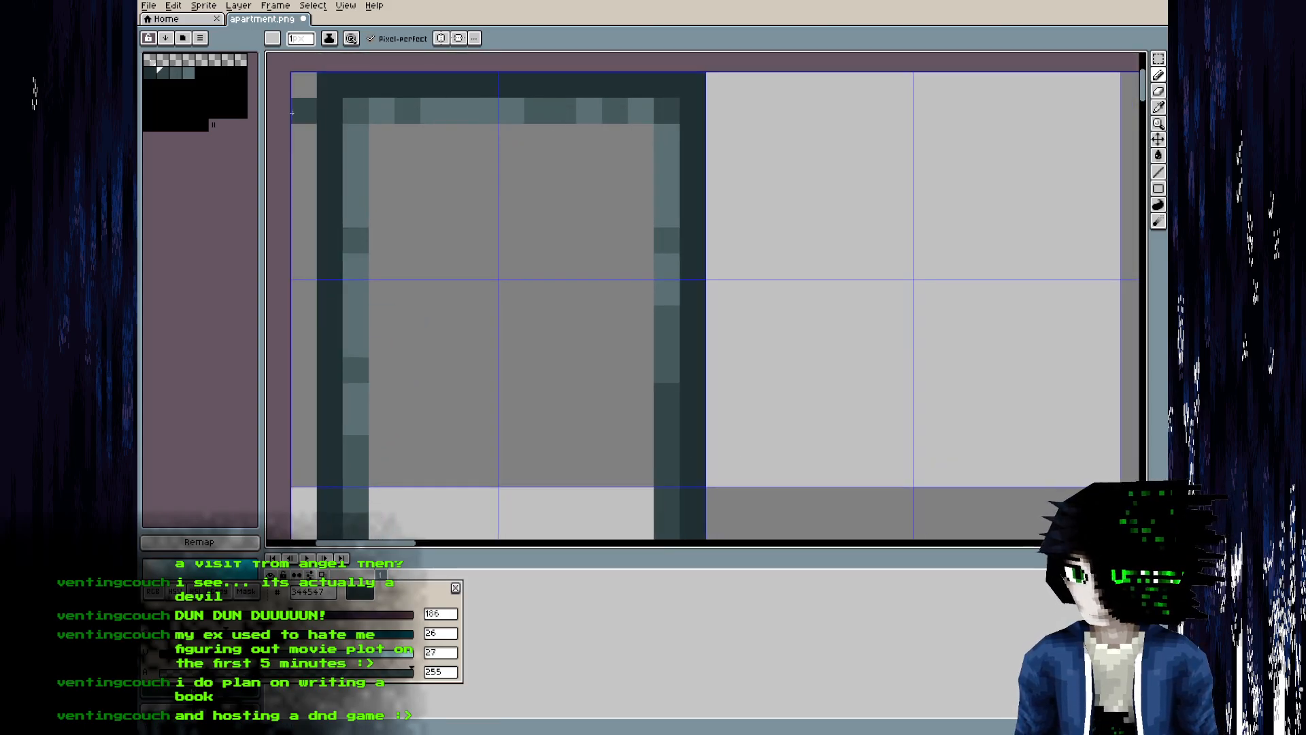
pyautogui.press(']')
pyautogui.click(355, 134)
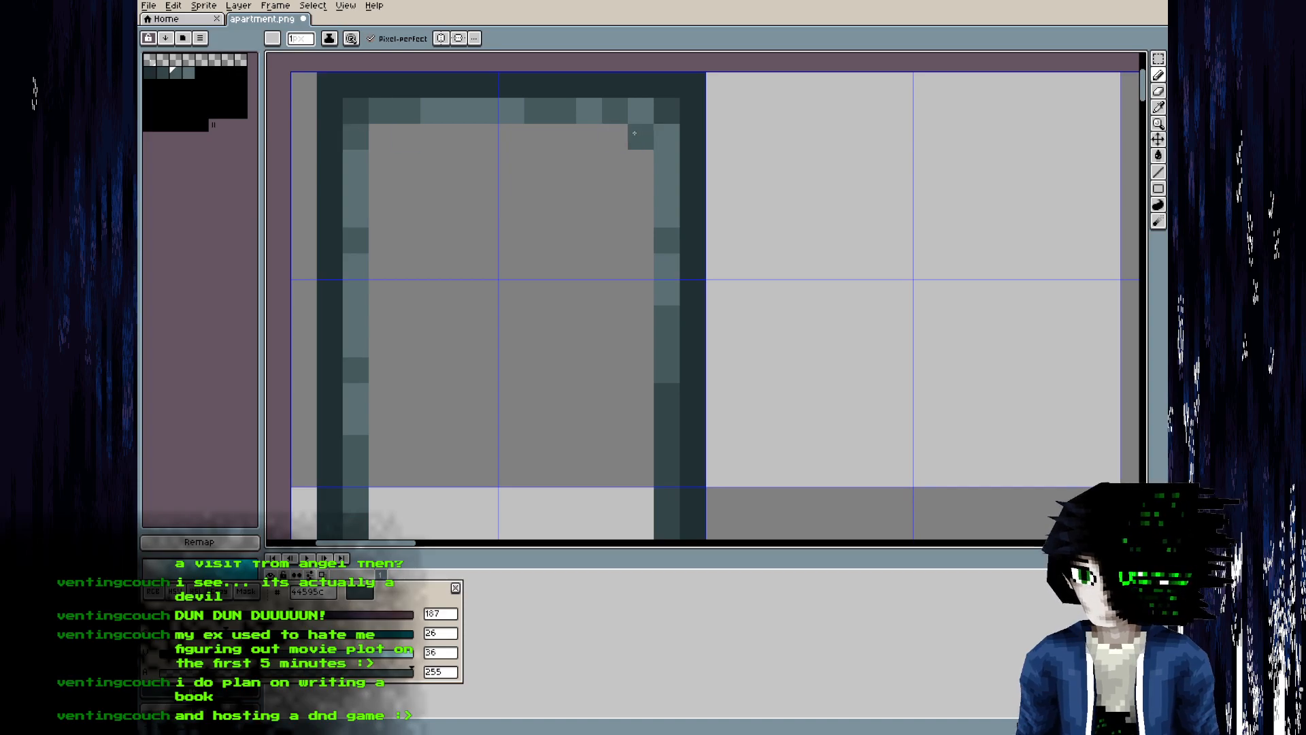
# - Tone down the highlight pixels around the frame's upper-right inner corner with 44595c and pick the darker 344547
pyautogui.press('[')
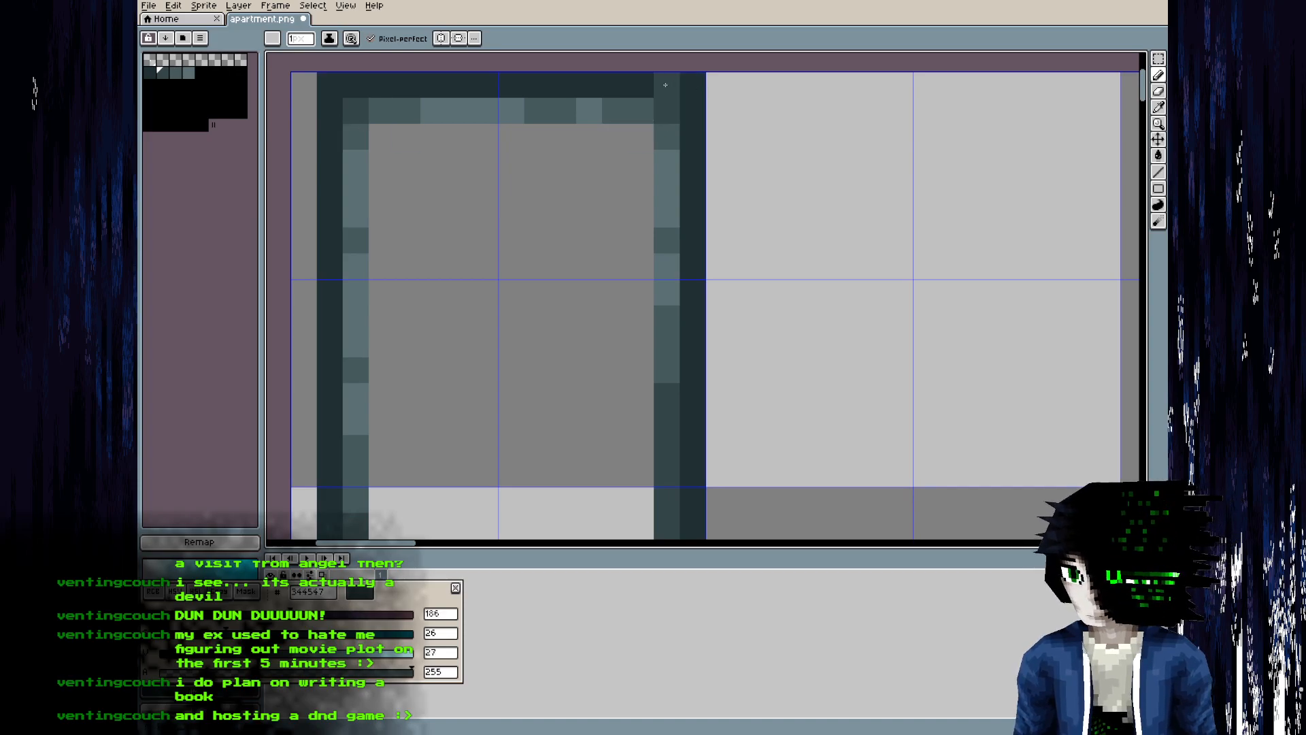
pyautogui.scroll(-6, 620, 84)
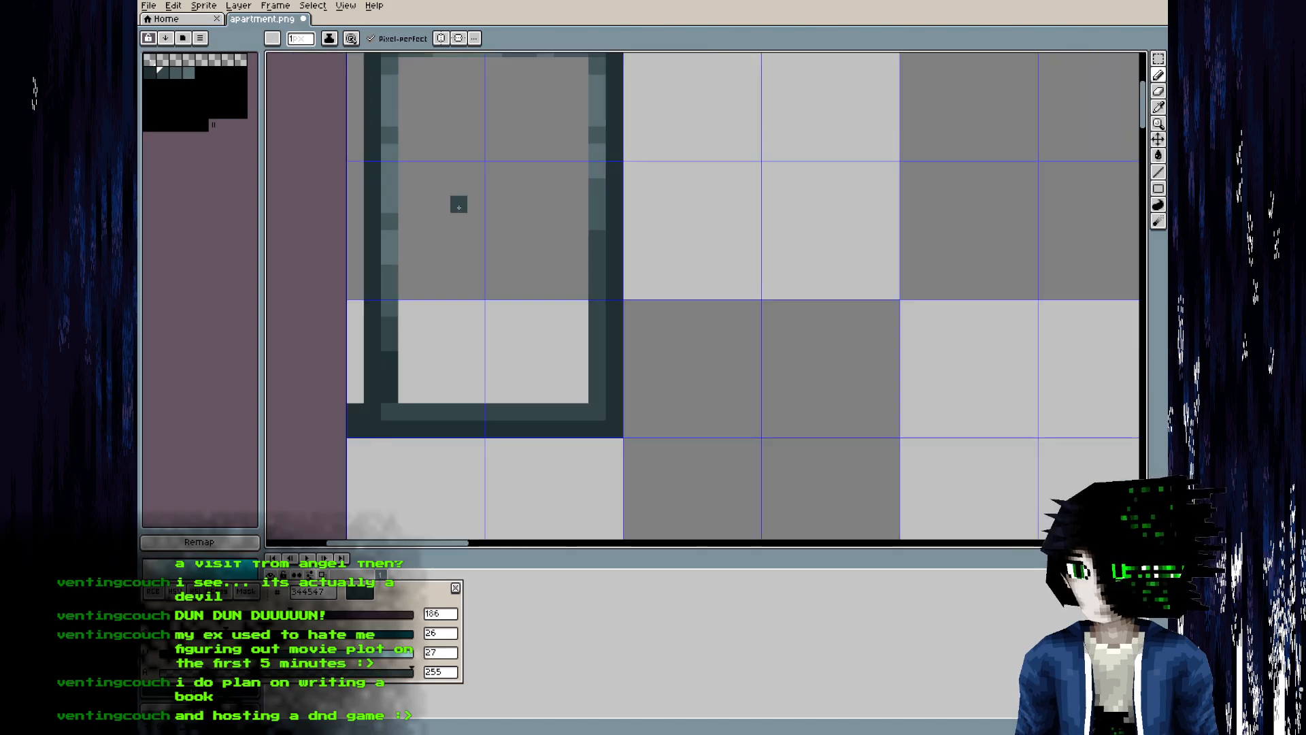
pyautogui.scroll(3, 463, 250)
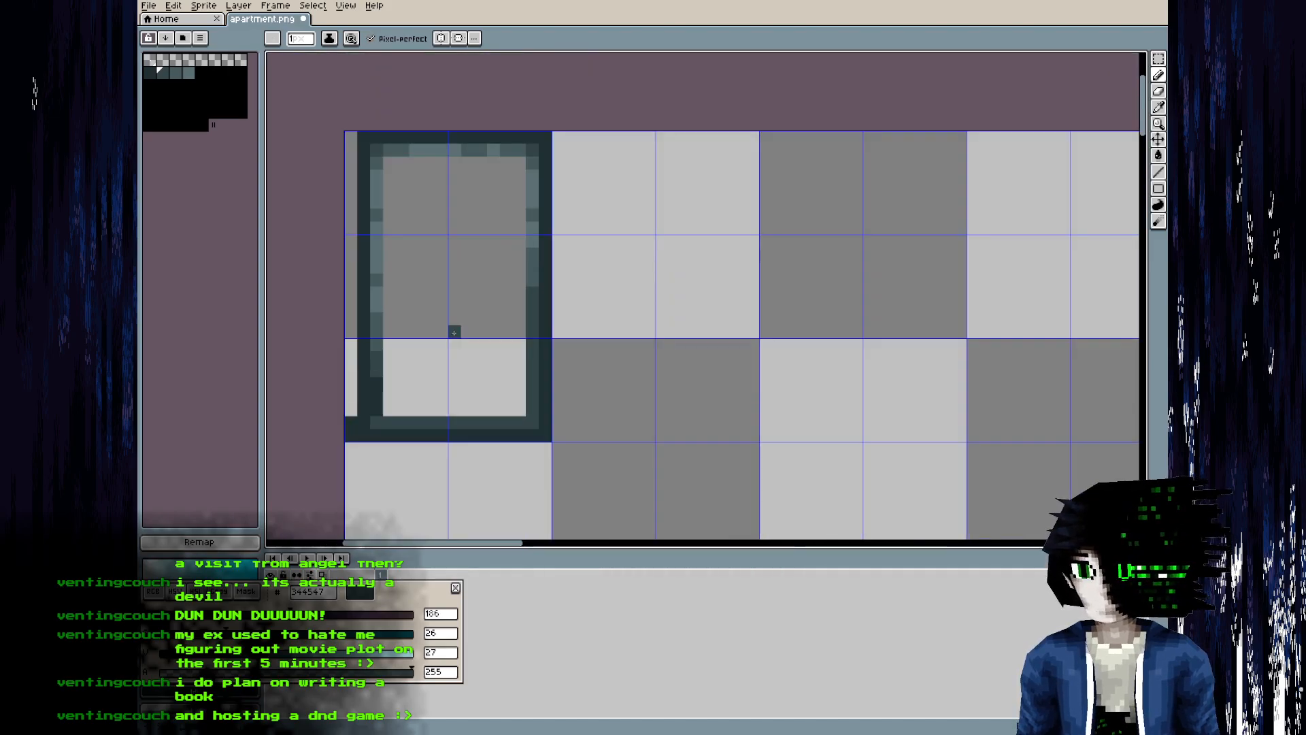
pyautogui.moveTo(449, 284); pyautogui.dragTo(464, 335, button='middle')
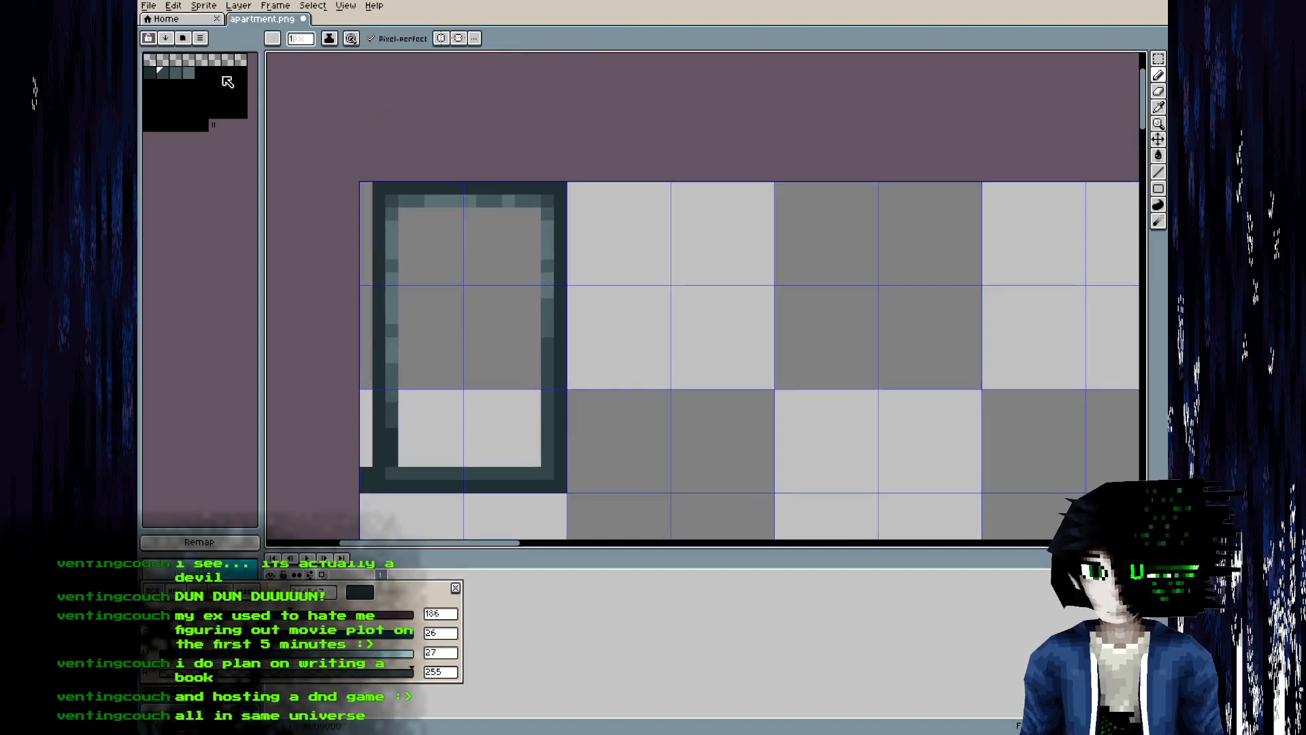
# - Mix a dark, desaturated blue with HSV 220, 22, 19 in the next free palette slot
pyautogui.click(202, 72)
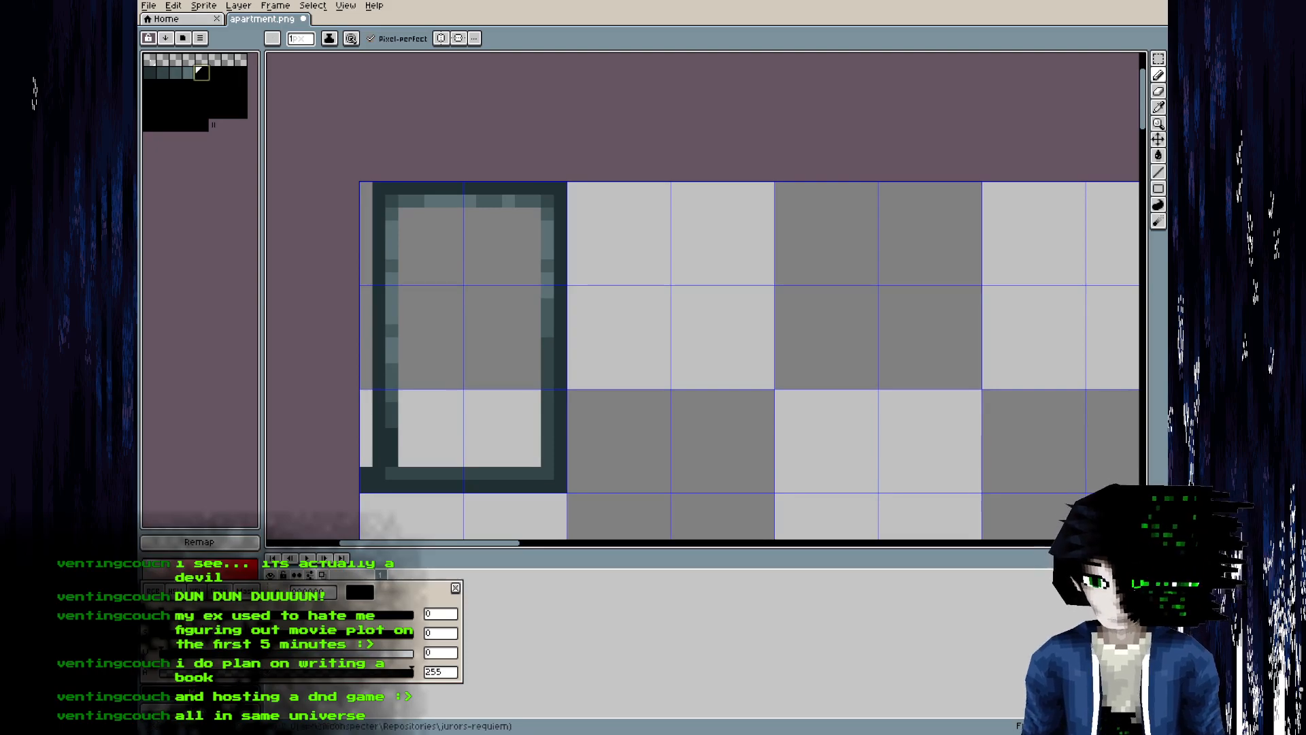
pyautogui.moveTo(207, 651); pyautogui.dragTo(288, 657)
pyautogui.click(307, 633)
pyautogui.click(315, 614)
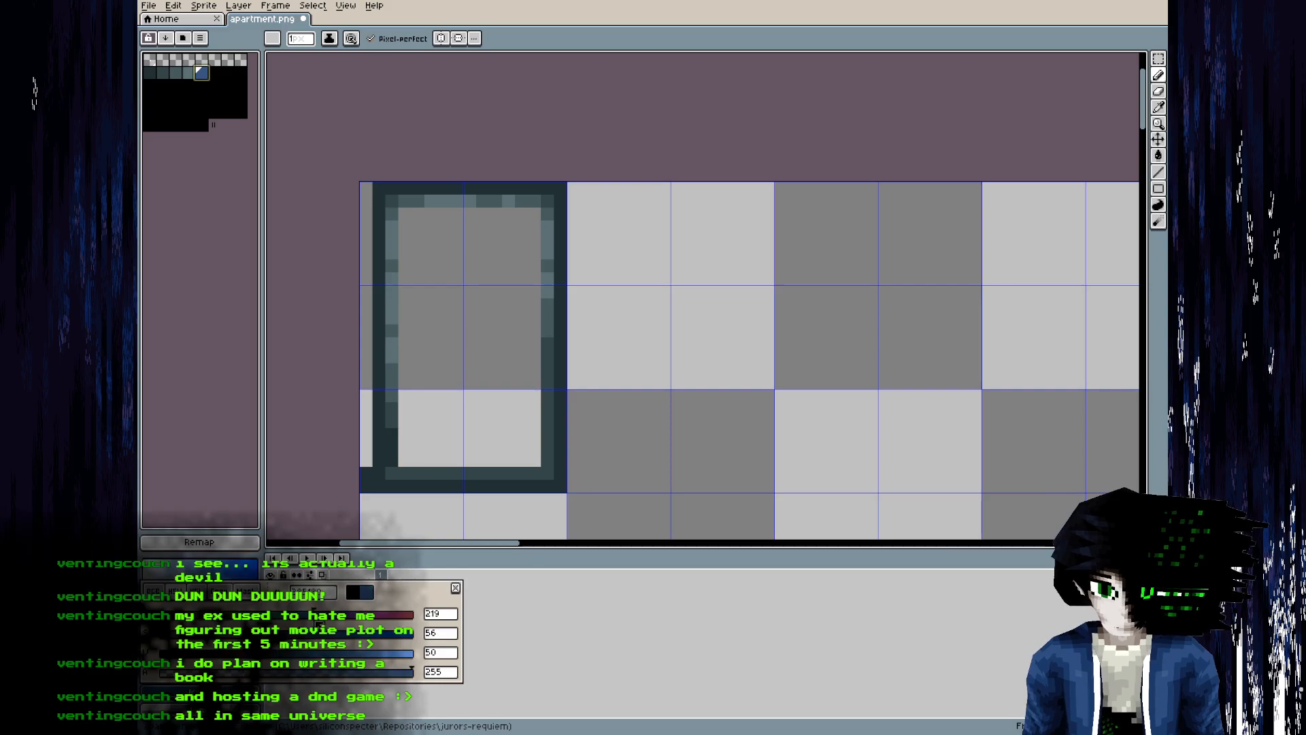
pyautogui.click(215, 634)
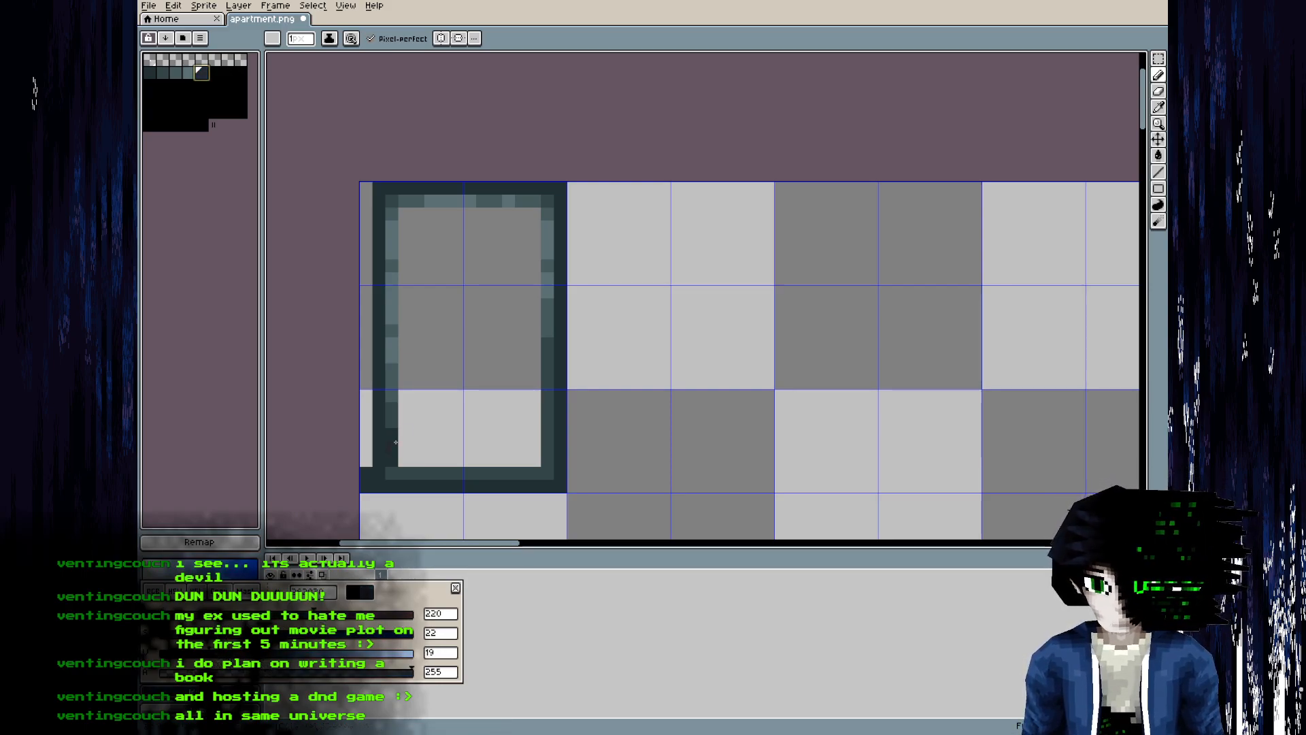
# - Draw a straight dark-blue line down the empty column left of the frame and lower that swatch's value to 11
pyautogui.press('l')
pyautogui.moveTo(363, 460); pyautogui.dragTo(354, 183)
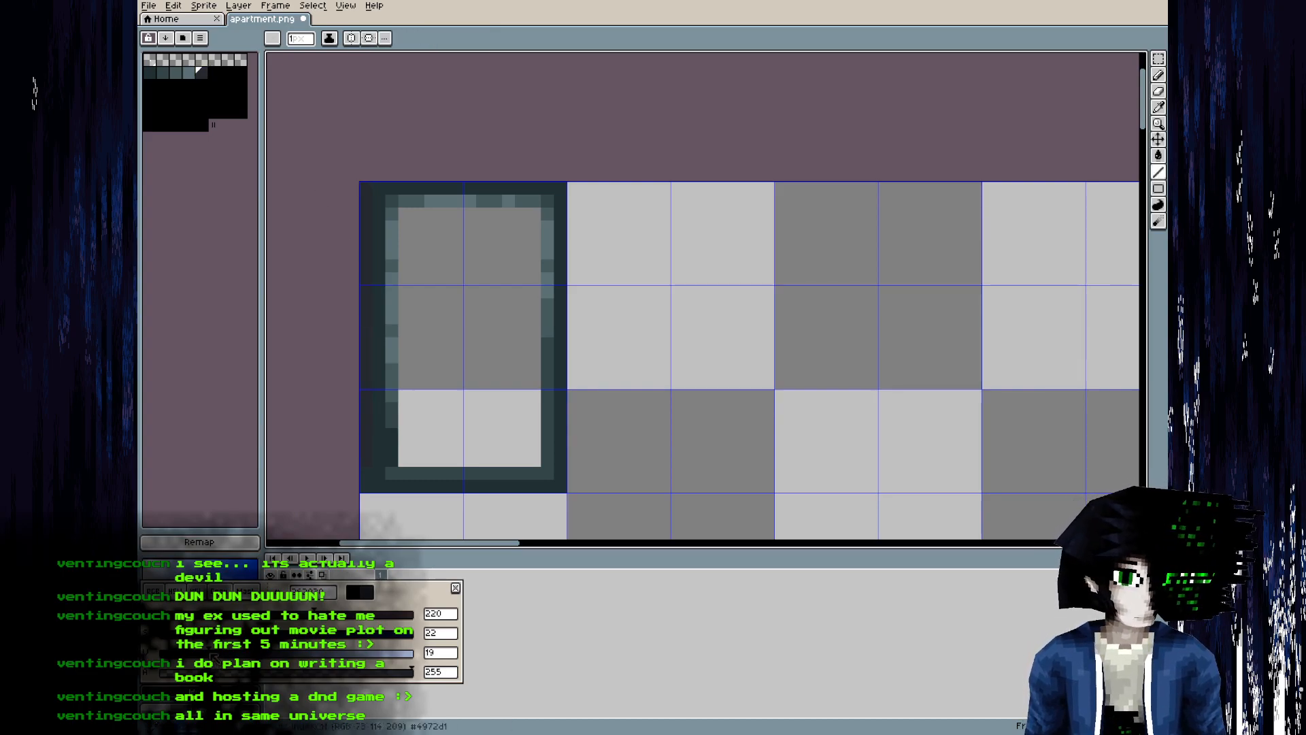
pyautogui.moveTo(346, 413); pyautogui.dragTo(348, 441, button='middle')
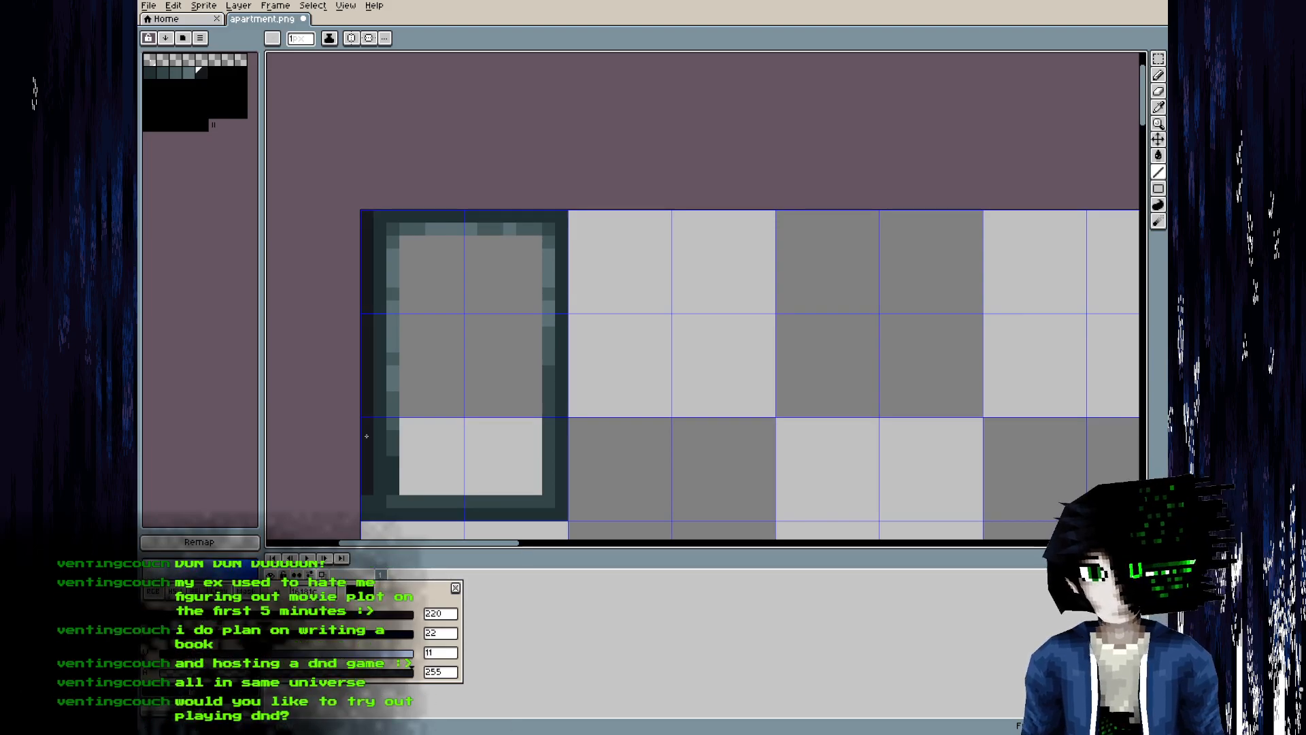
# - Select the whole drawing and move the window frame one grid cell right and one grid cell down
pyautogui.moveTo(626, 232); pyautogui.dragTo(651, 172, button='middle')
pyautogui.hotkey('ctrl', 'a')
pyautogui.press('m')
pyautogui.moveTo(457, 294); pyautogui.dragTo(562, 397)
pyautogui.moveTo(509, 287); pyautogui.dragTo(494, 248, button='middle')
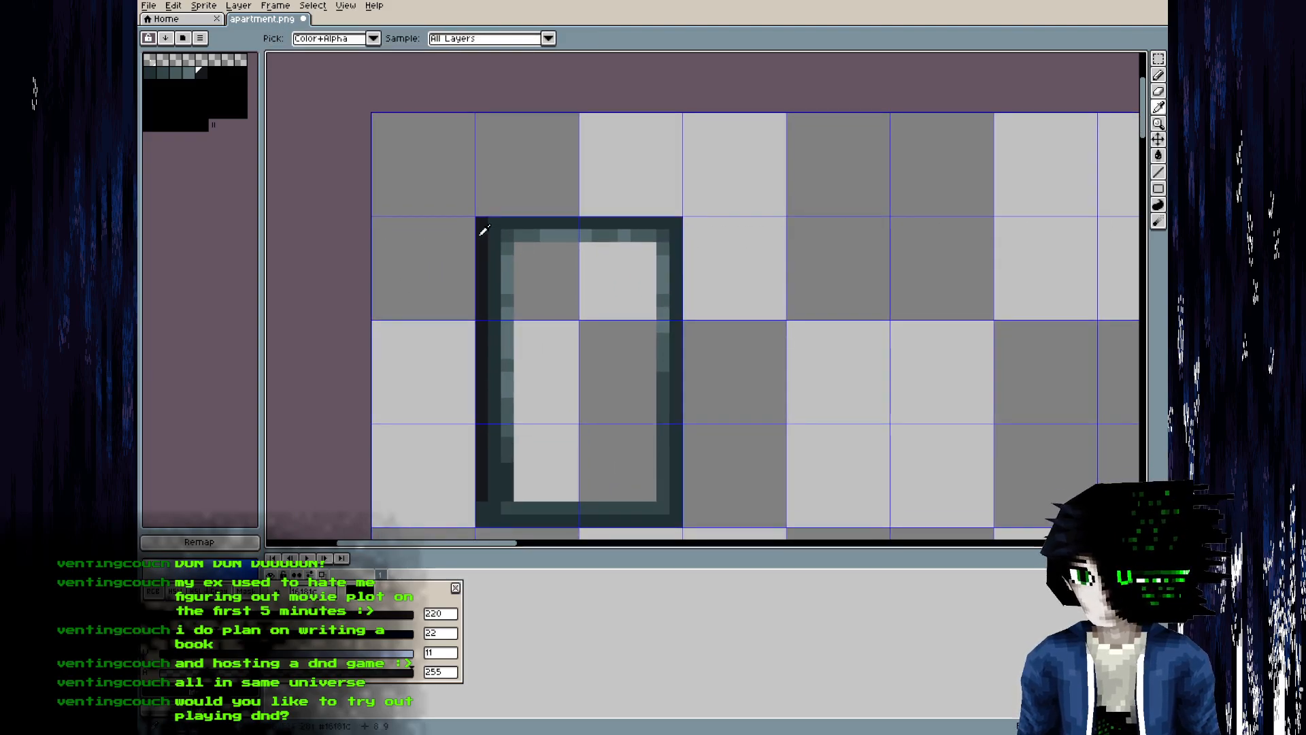
# - Draw a dark line along the frame's top edge and a second one above it in a new swatch, HSV 220, 21, 14
pyautogui.press('b')
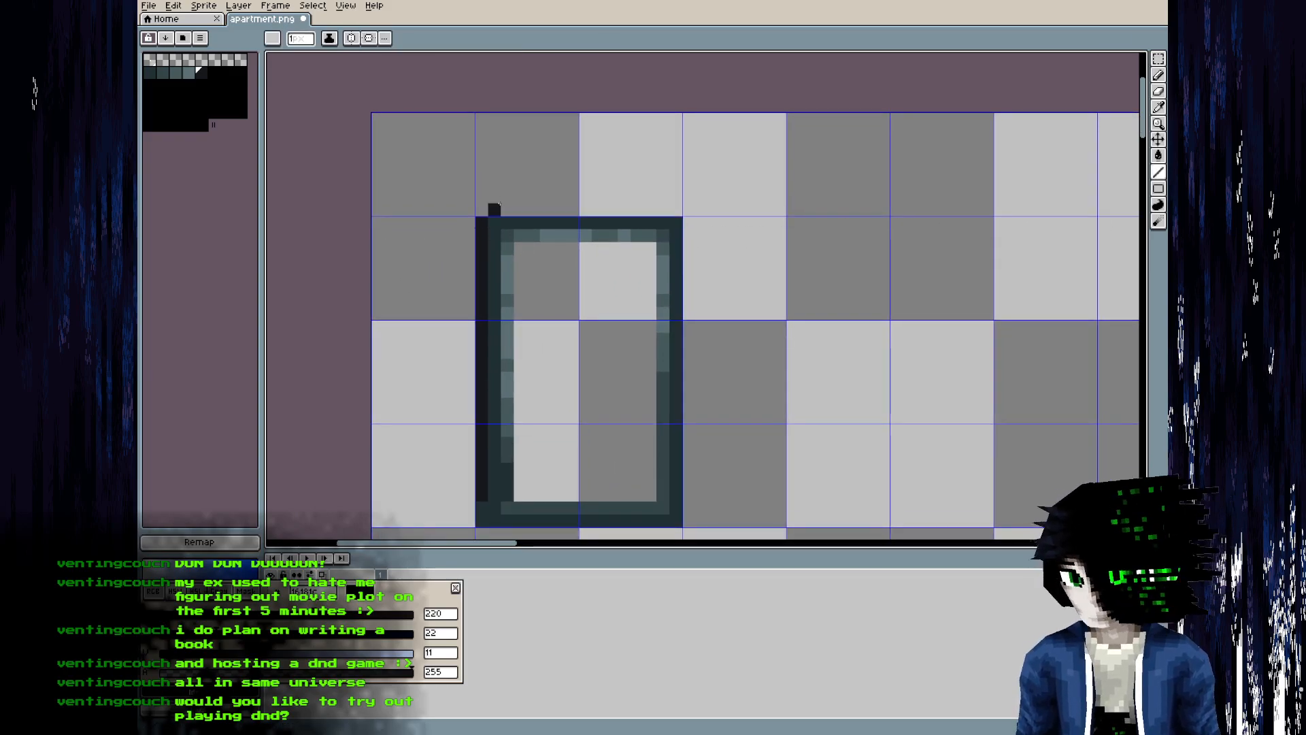
pyautogui.moveTo(495, 209); pyautogui.dragTo(667, 206)
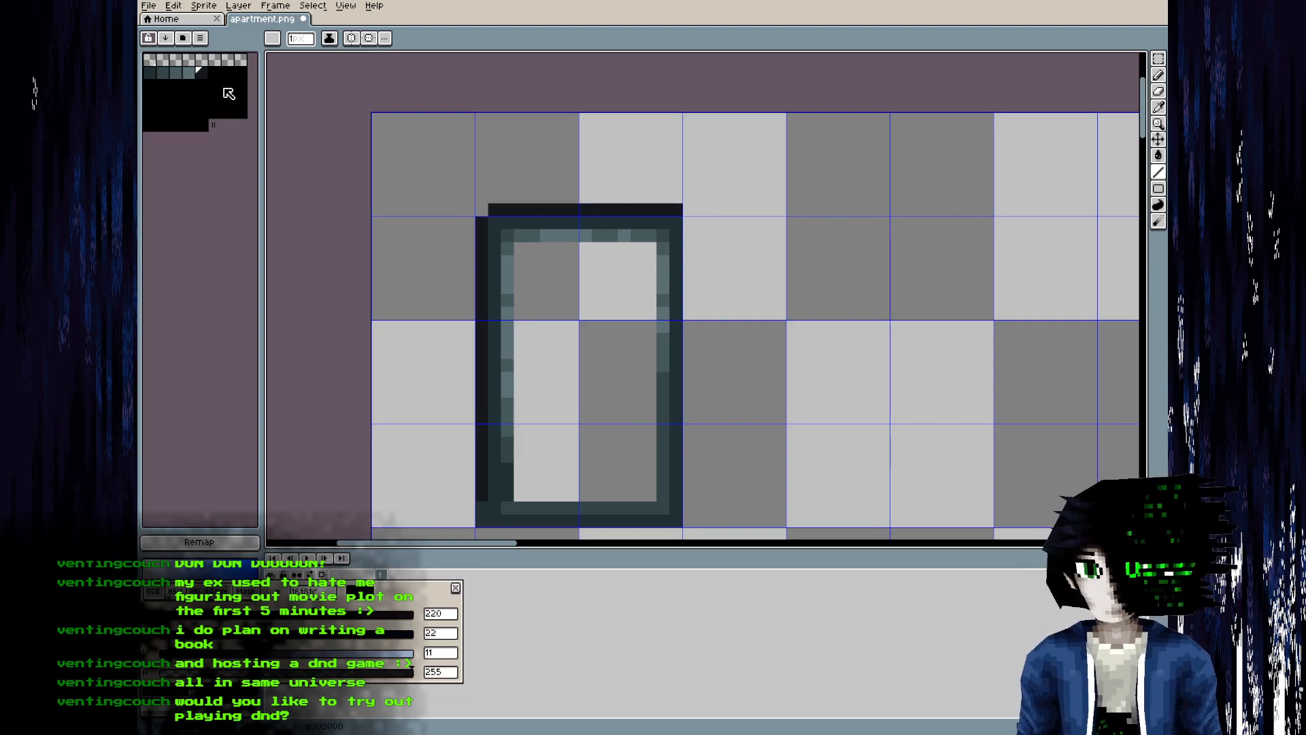
pyautogui.click(215, 72)
pyautogui.hotkey('ctrl', 'v')
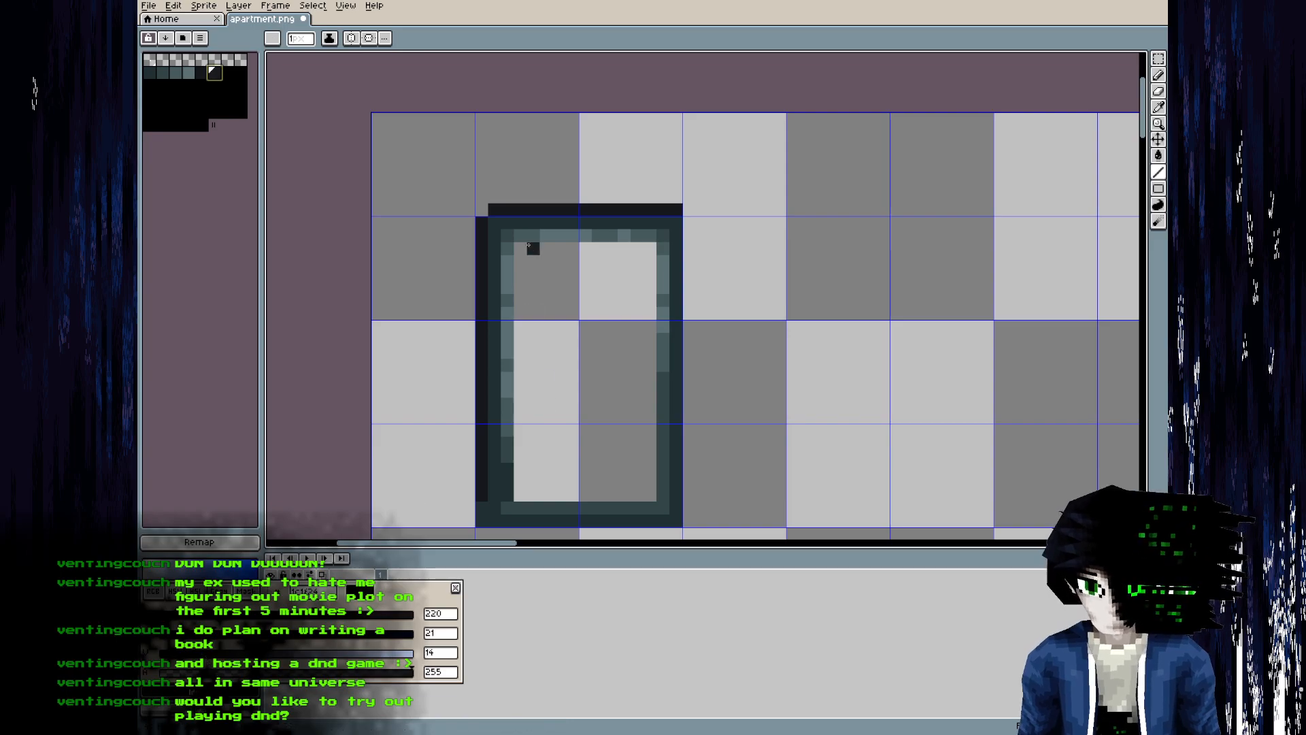
pyautogui.moveTo(497, 197); pyautogui.dragTo(673, 197)
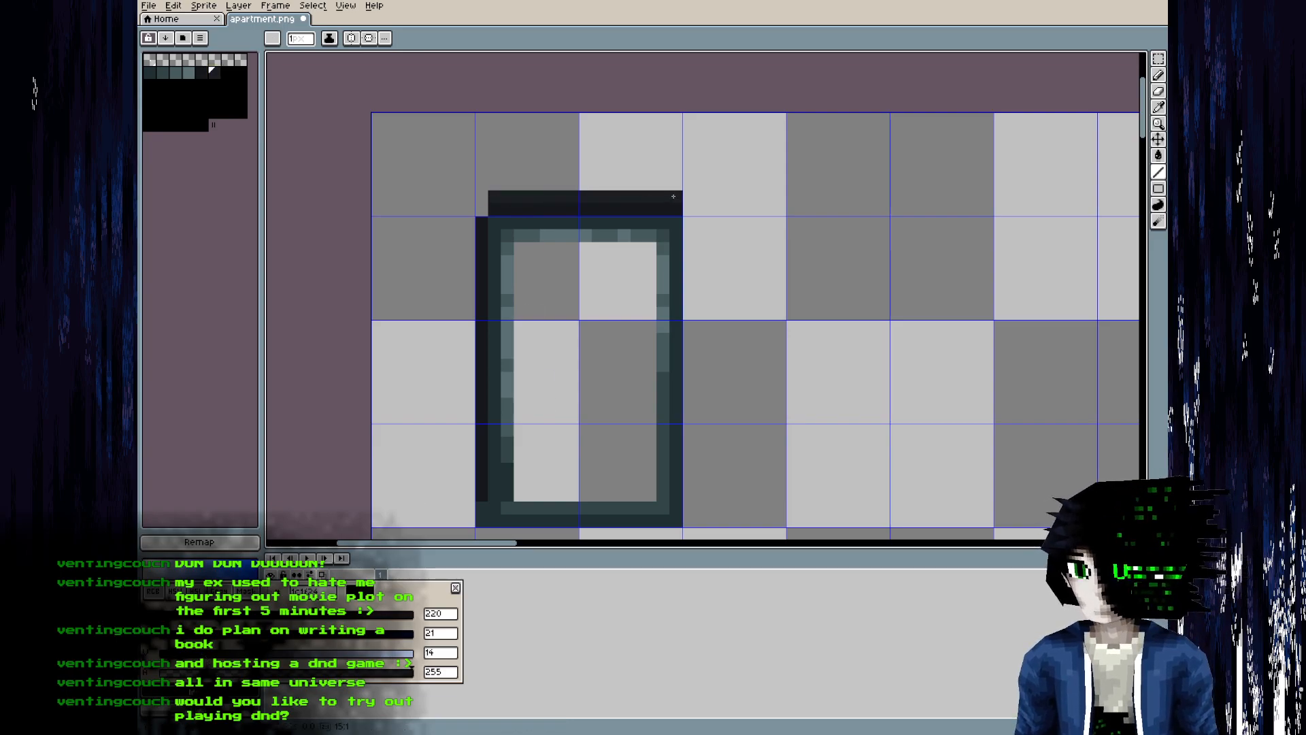
# - Draw dark shadow lines down the frame's left side and a stepped shadow below its sill, and set the background swatch to HSV 217, 22, 14
pyautogui.moveTo(483, 211); pyautogui.dragTo(495, 187, button='middle')
pyautogui.moveTo(480, 200); pyautogui.dragTo(478, 481)
pyautogui.keyDown('alt'); pyautogui.click(489, 449); pyautogui.keyUp('alt')
pyautogui.keyDown('shift'); pyautogui.click(692, 499); pyautogui.keyUp('shift')
pyautogui.moveTo(468, 510)
pyautogui.mouseDown()
pyautogui.moveTo(687, 510)
pyautogui.moveTo(466, 522)
pyautogui.mouseUp()
pyautogui.moveTo(464, 500); pyautogui.dragTo(446, 378, button='middle')
pyautogui.press('alt')
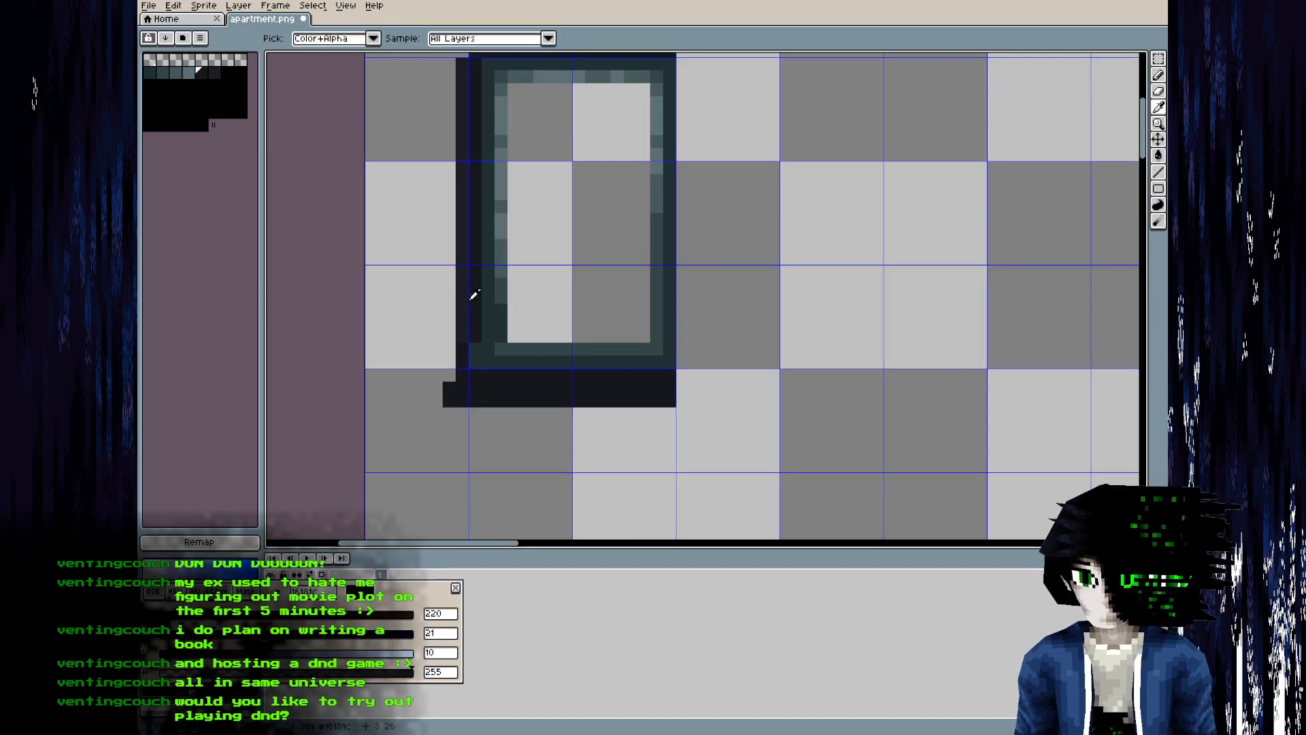
pyautogui.moveTo(463, 300); pyautogui.dragTo(445, 360, button='middle')
pyautogui.moveTo(544, 387); pyautogui.dragTo(542, 354, button='middle')
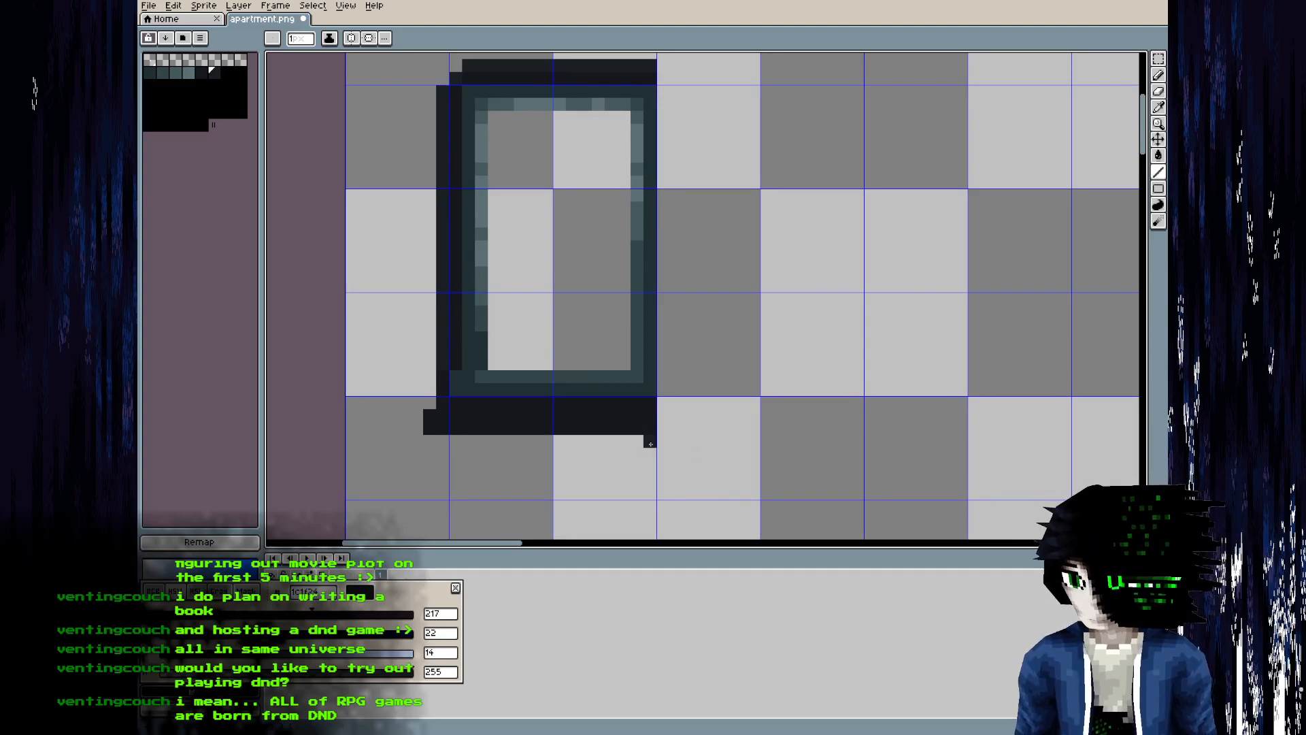
# - Close off the area around the frame with a bottom border line and fill it with HSV 217, 22, 14
pyautogui.moveTo(649, 495); pyautogui.dragTo(272, 492)
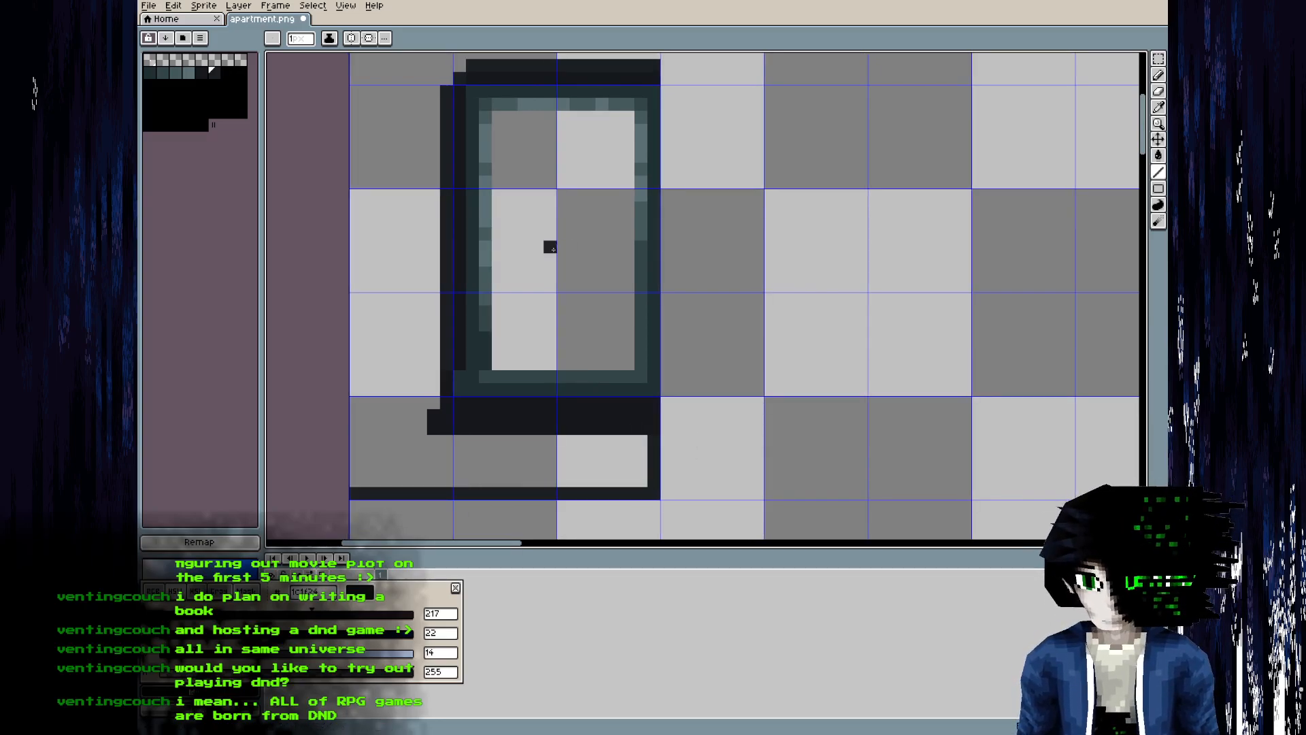
pyautogui.moveTo(559, 238); pyautogui.dragTo(519, 379, button='middle')
pyautogui.press('g')
pyautogui.click(544, 167)
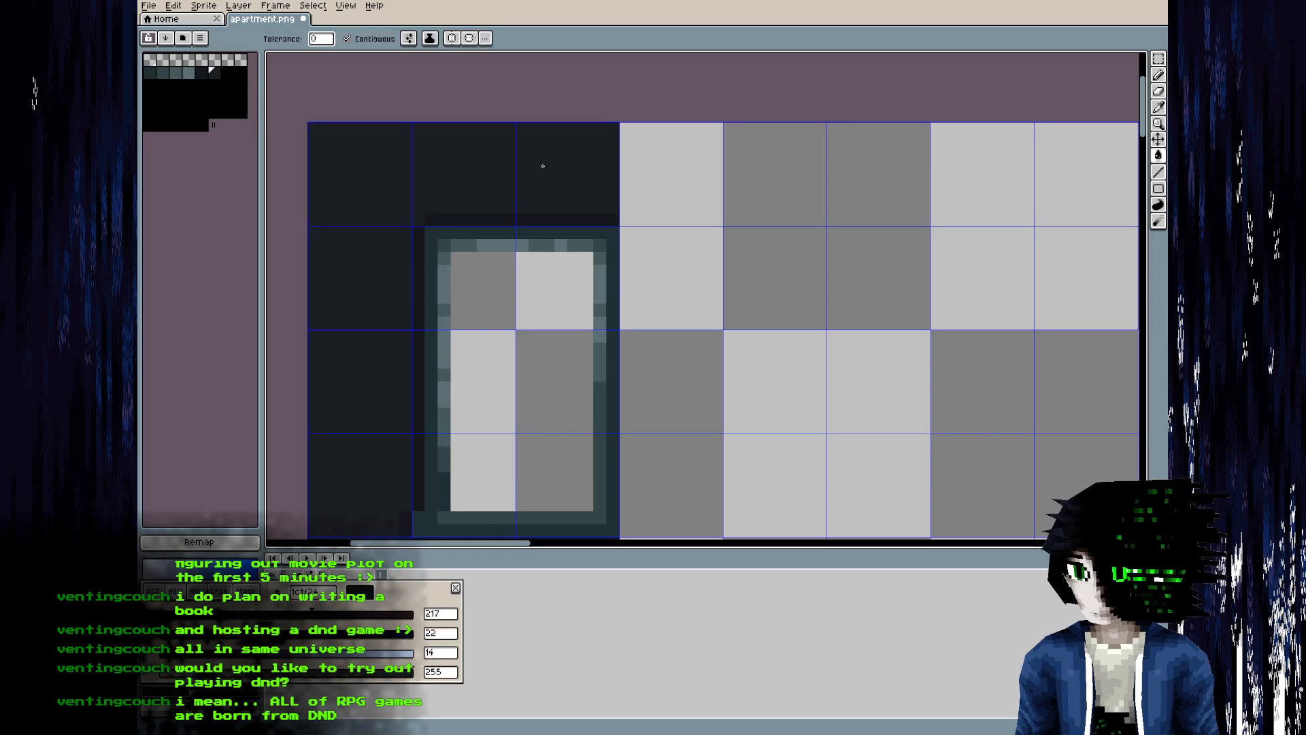
# - Add a slightly lighter swatch with HSV 217, 22, 20 in the next palette slot for painting the wall
pyautogui.click(218, 73)
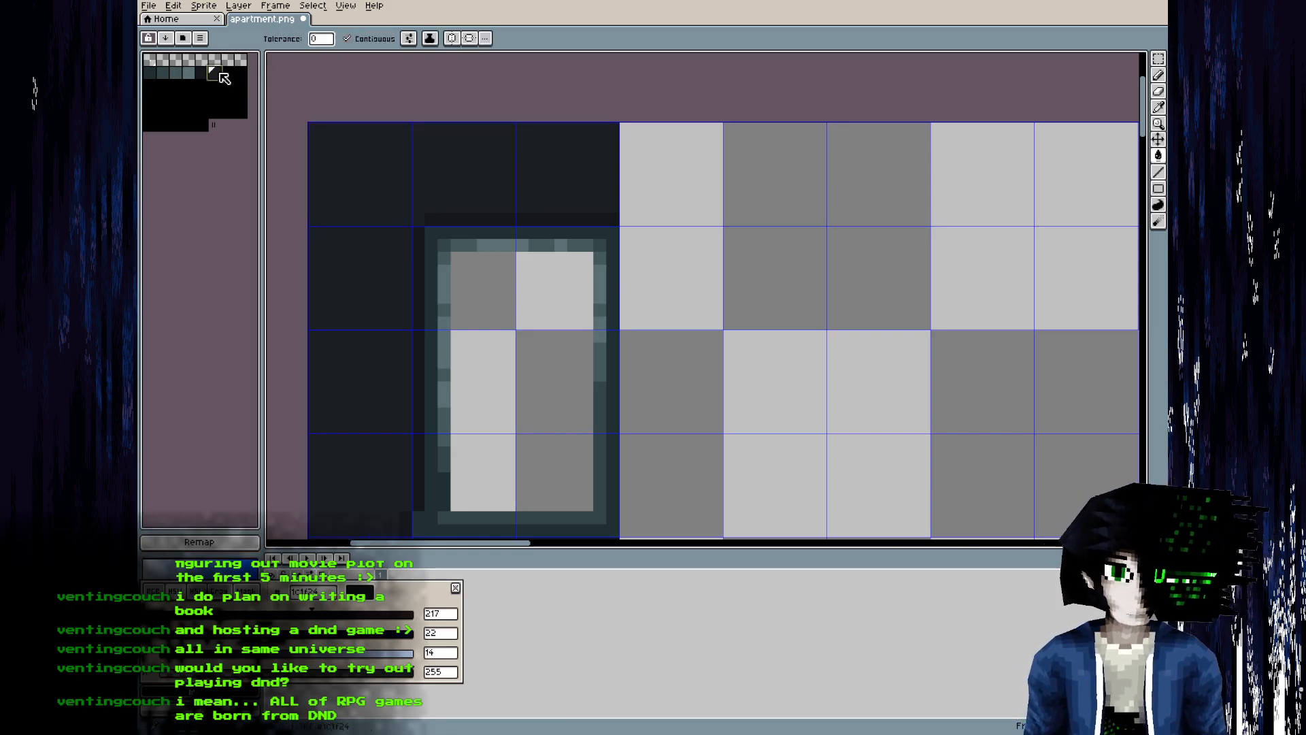
pyautogui.click(227, 72)
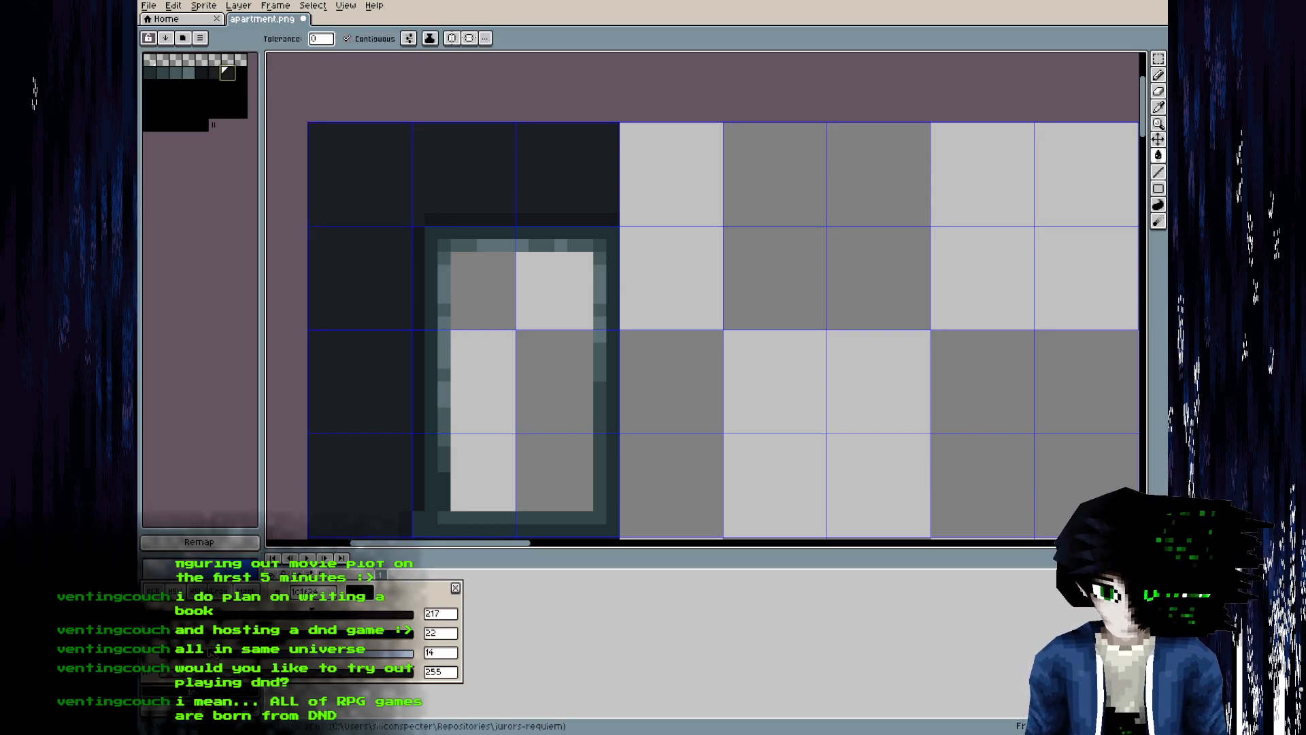
pyautogui.moveTo(496, 283); pyautogui.dragTo(501, 193, button='middle')
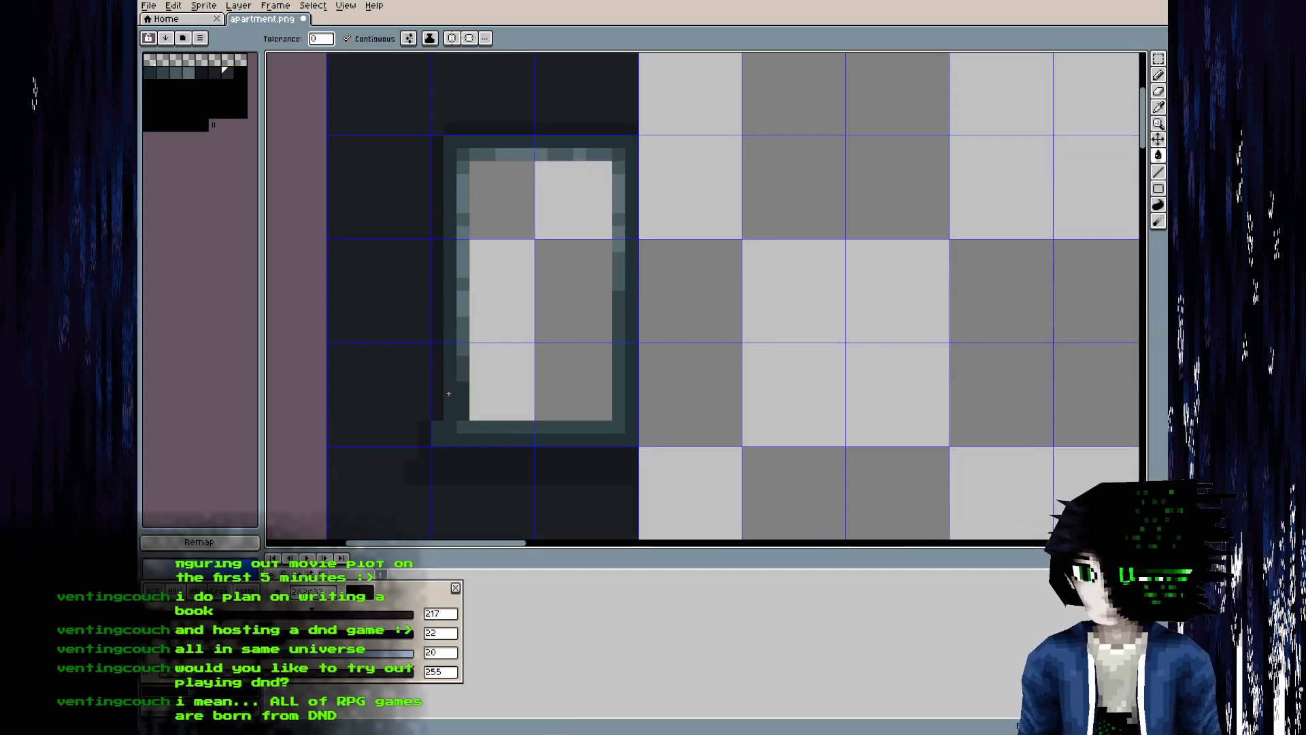
pyautogui.press('b')
pyautogui.moveTo(402, 431); pyautogui.dragTo(424, 379, button='middle')
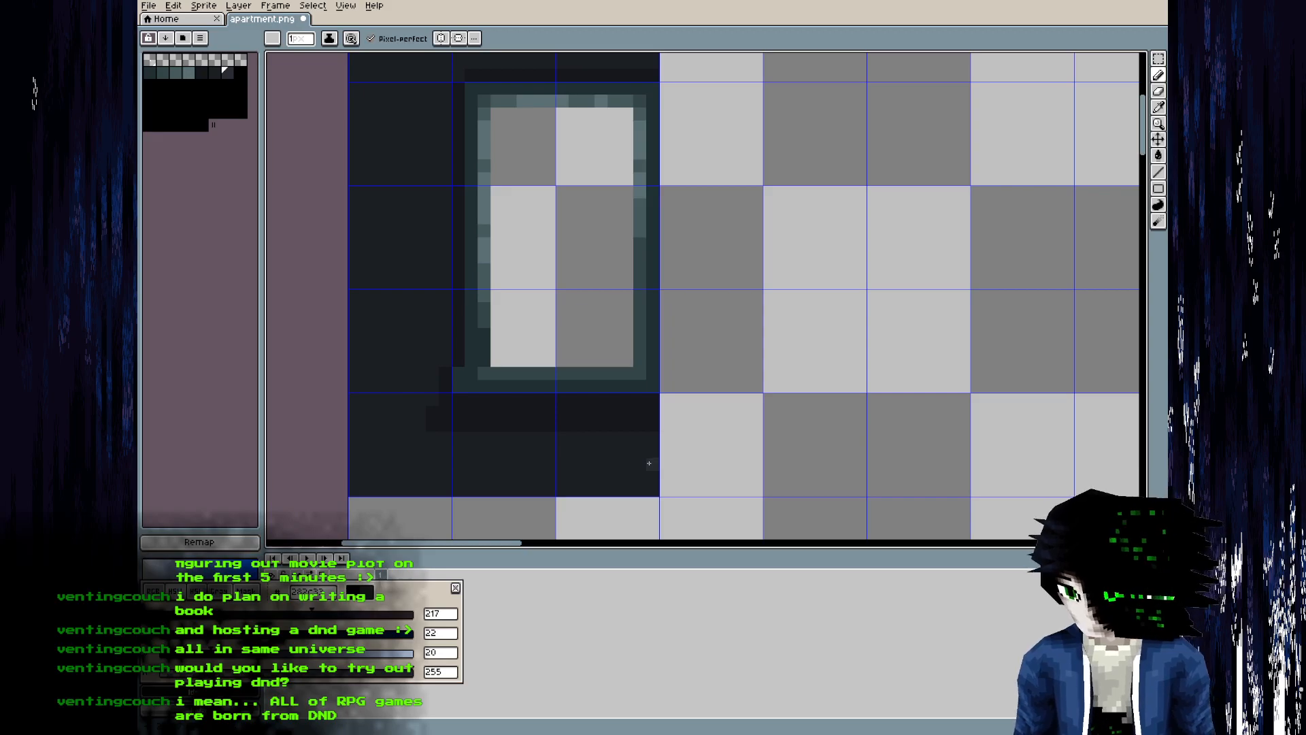
# - Outline a lighter band around the window with stepped inner and outer contour lines in HSV 217, 22, 20
pyautogui.press('l')
pyautogui.moveTo(649, 463)
pyautogui.mouseDown()
pyautogui.moveTo(384, 462)
pyautogui.moveTo(416, 317)
pyautogui.mouseUp()
pyautogui.moveTo(424, 310); pyautogui.dragTo(388, 394, button='middle')
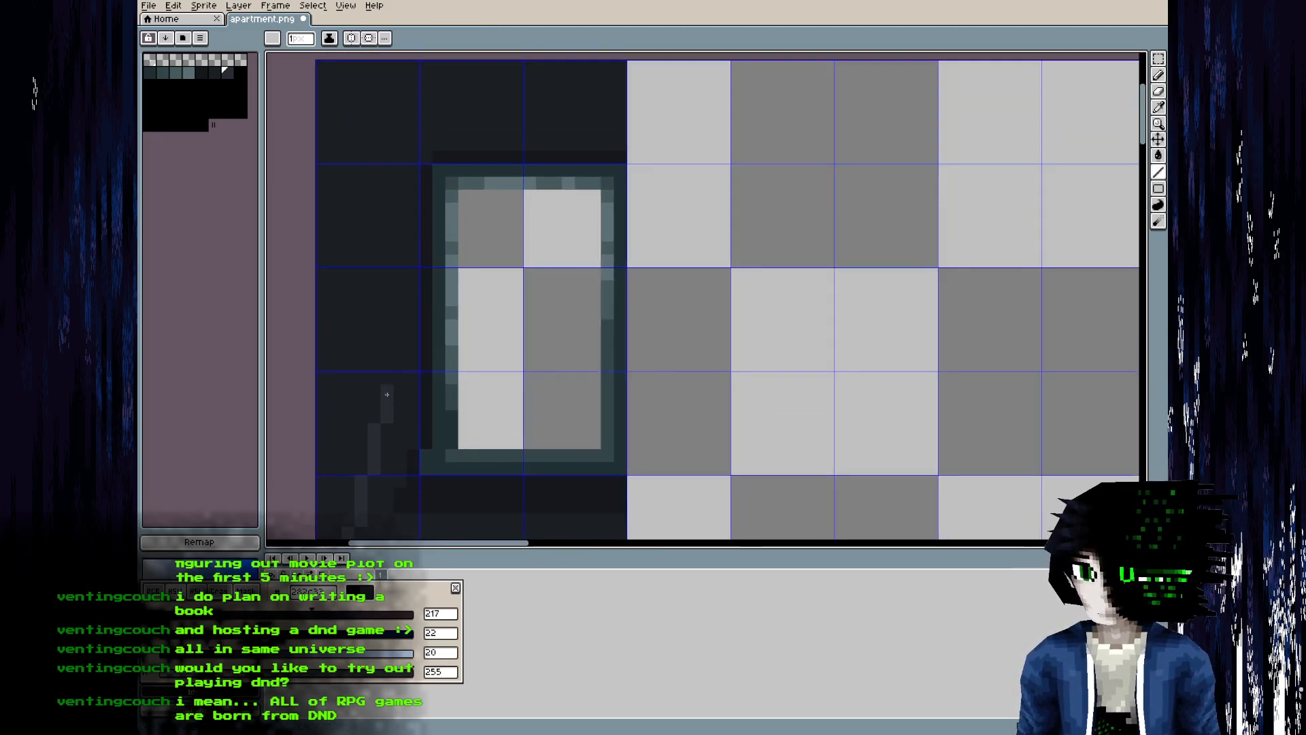
pyautogui.moveTo(392, 410); pyautogui.dragTo(386, 159)
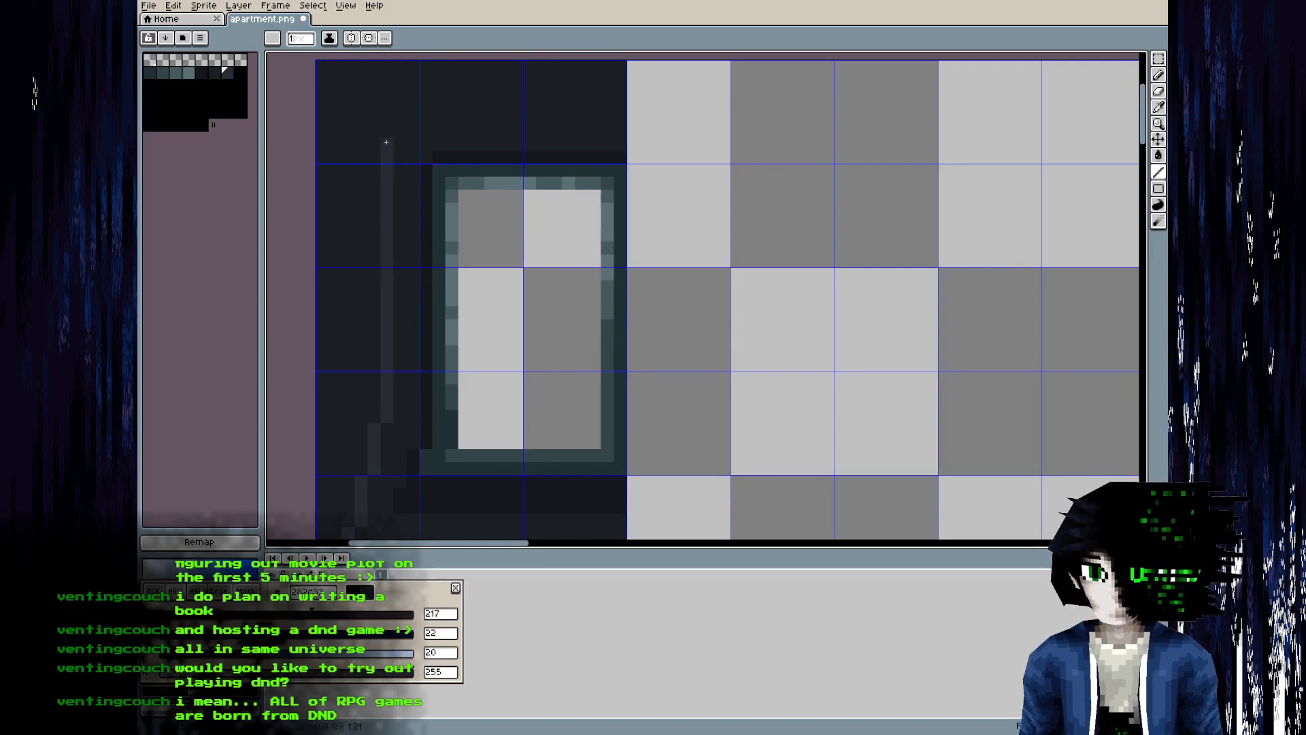
pyautogui.moveTo(428, 107)
pyautogui.mouseDown()
pyautogui.moveTo(602, 83)
pyautogui.moveTo(612, 106)
pyautogui.moveTo(355, 76)
pyautogui.mouseUp()
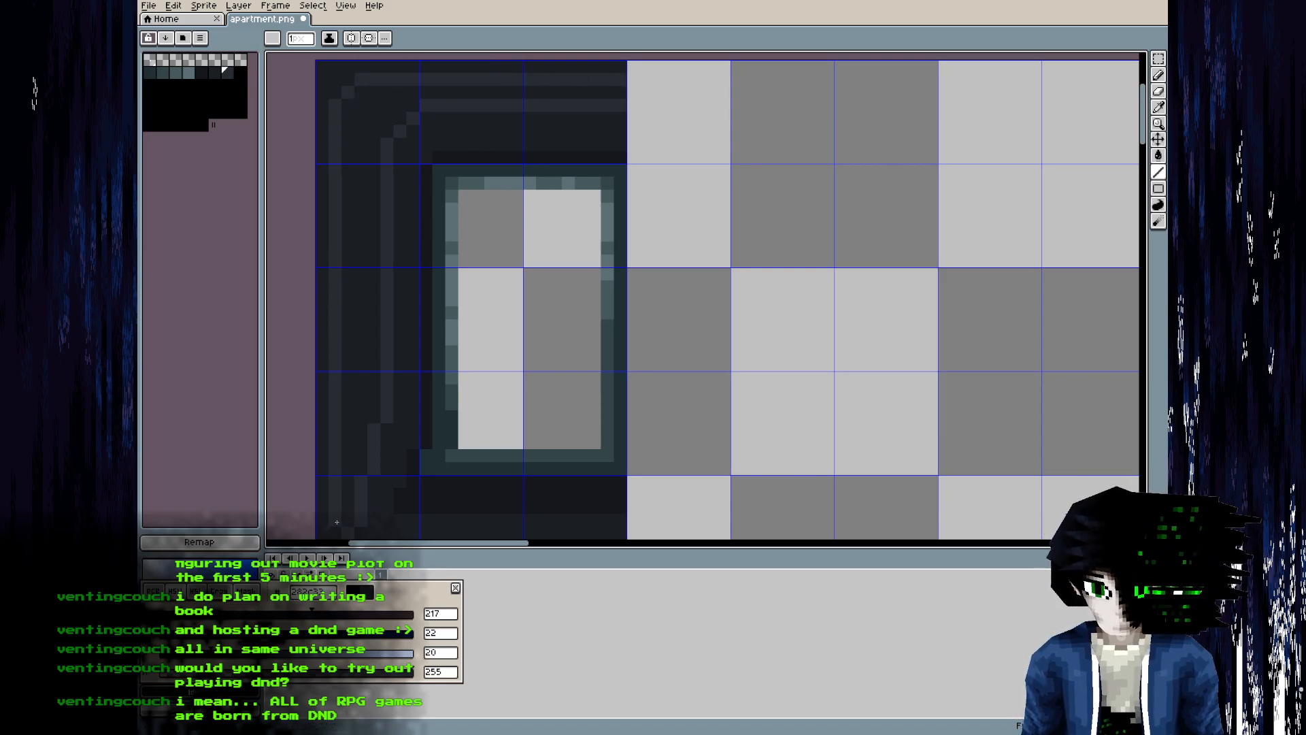
# - Fill the band between the two contour lines with HSV 217, 22, 20 and save apartment.png
pyautogui.scroll(-3, 363, 404)
pyautogui.scroll(3, 374, 396)
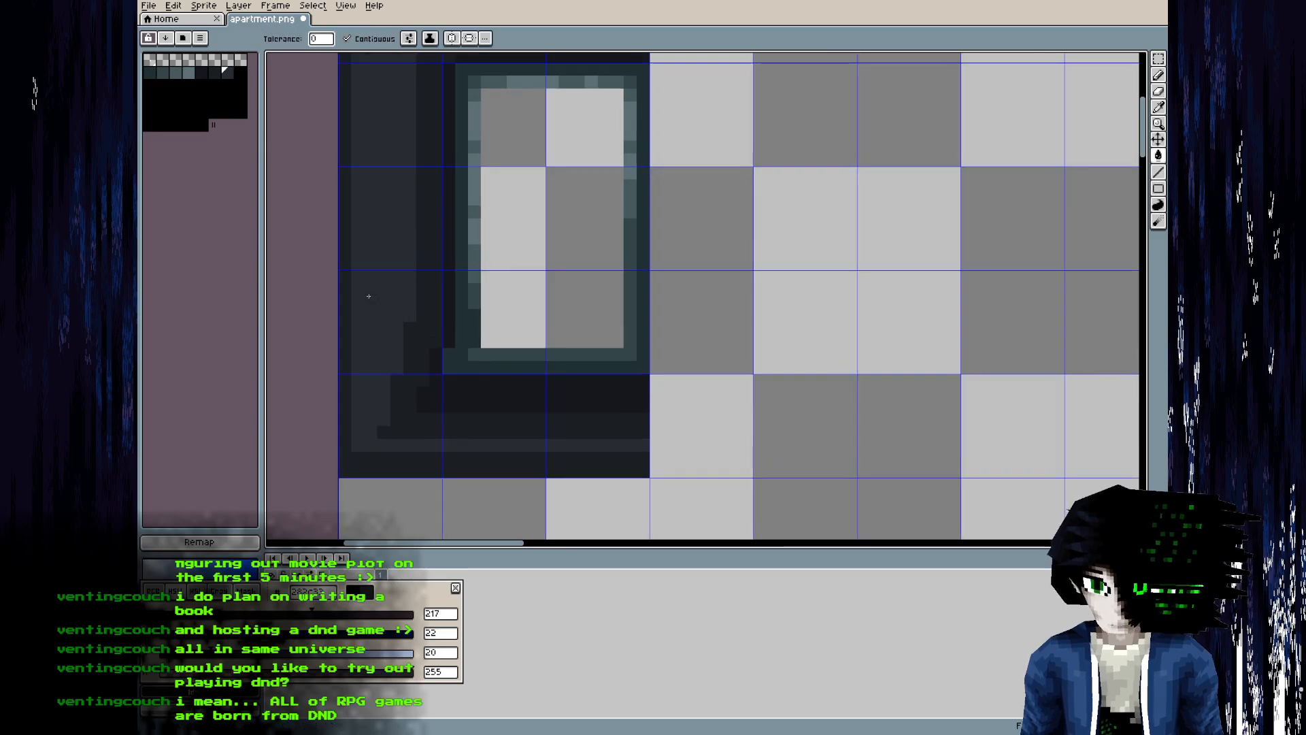
pyautogui.press('g')
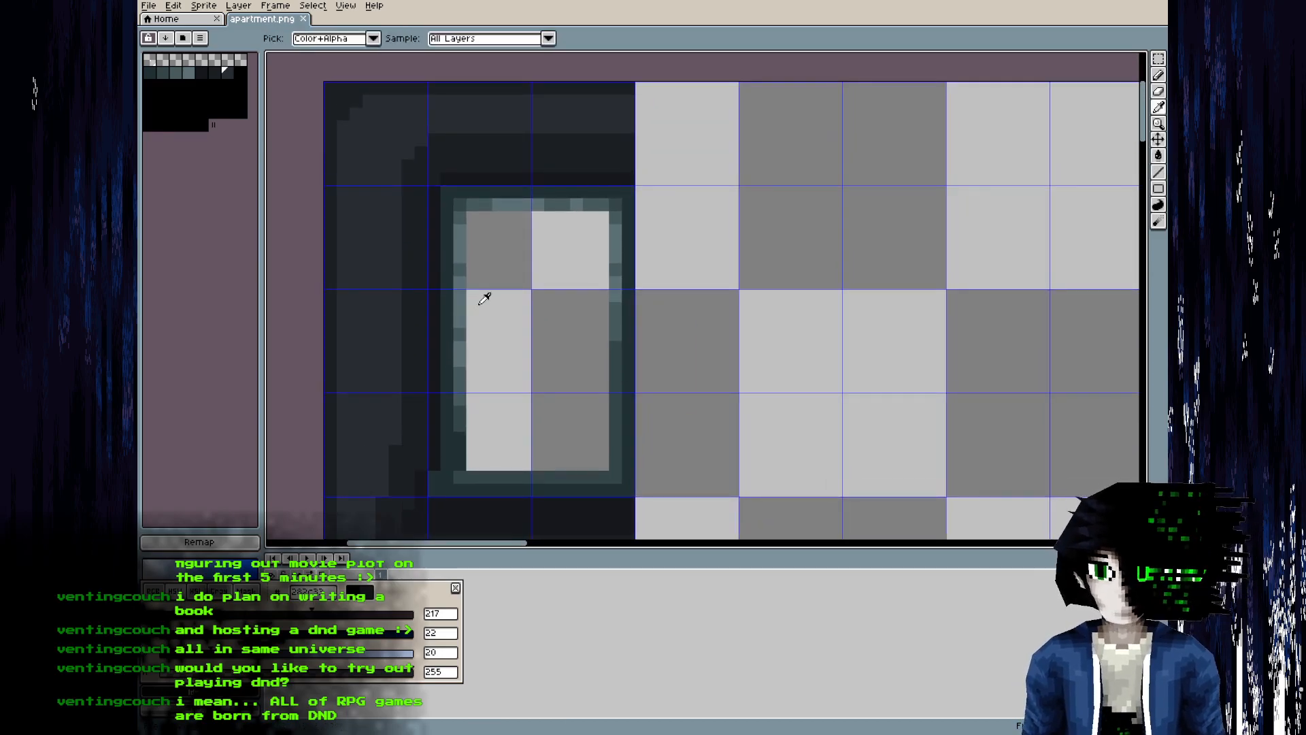
# - Switch to Blender, split the 3D viewport vertically and turn the new area into a UV Editor
pyautogui.hotkey('alt', 'Tab')
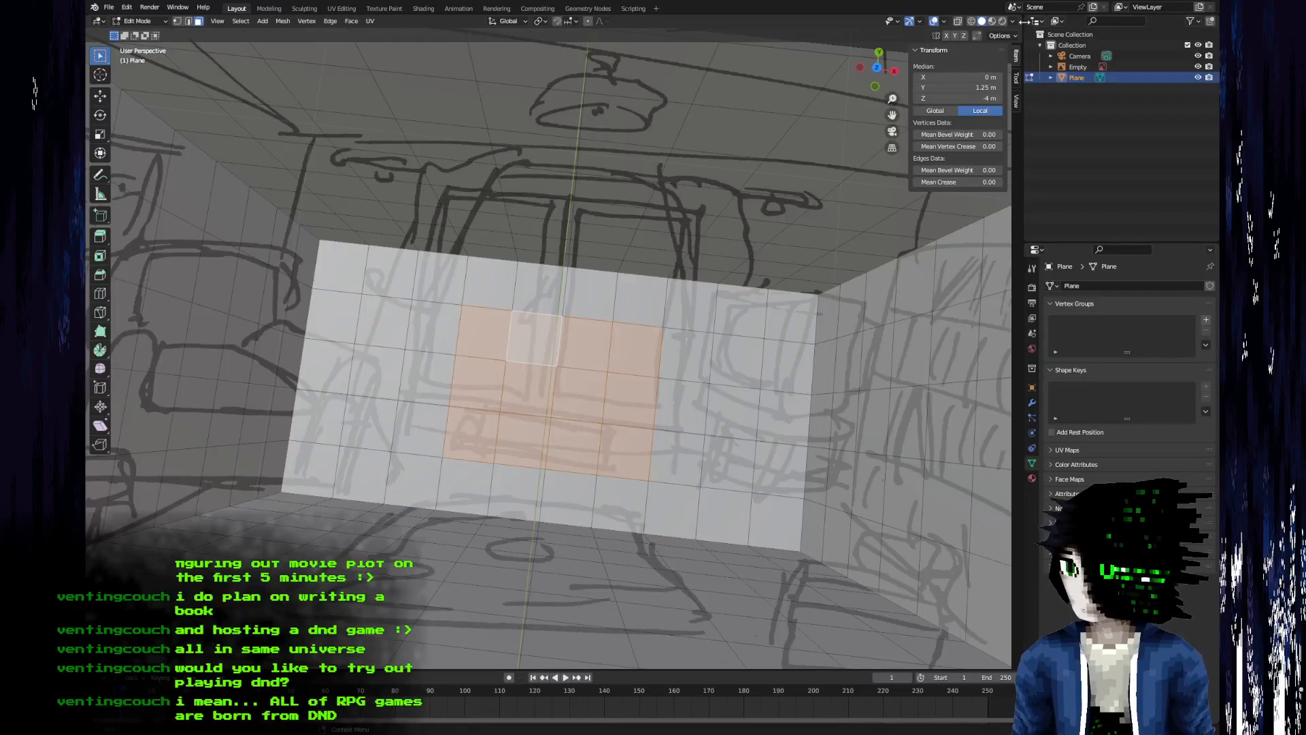
pyautogui.moveTo(1010, 18); pyautogui.dragTo(709, 35)
pyautogui.click(728, 21)
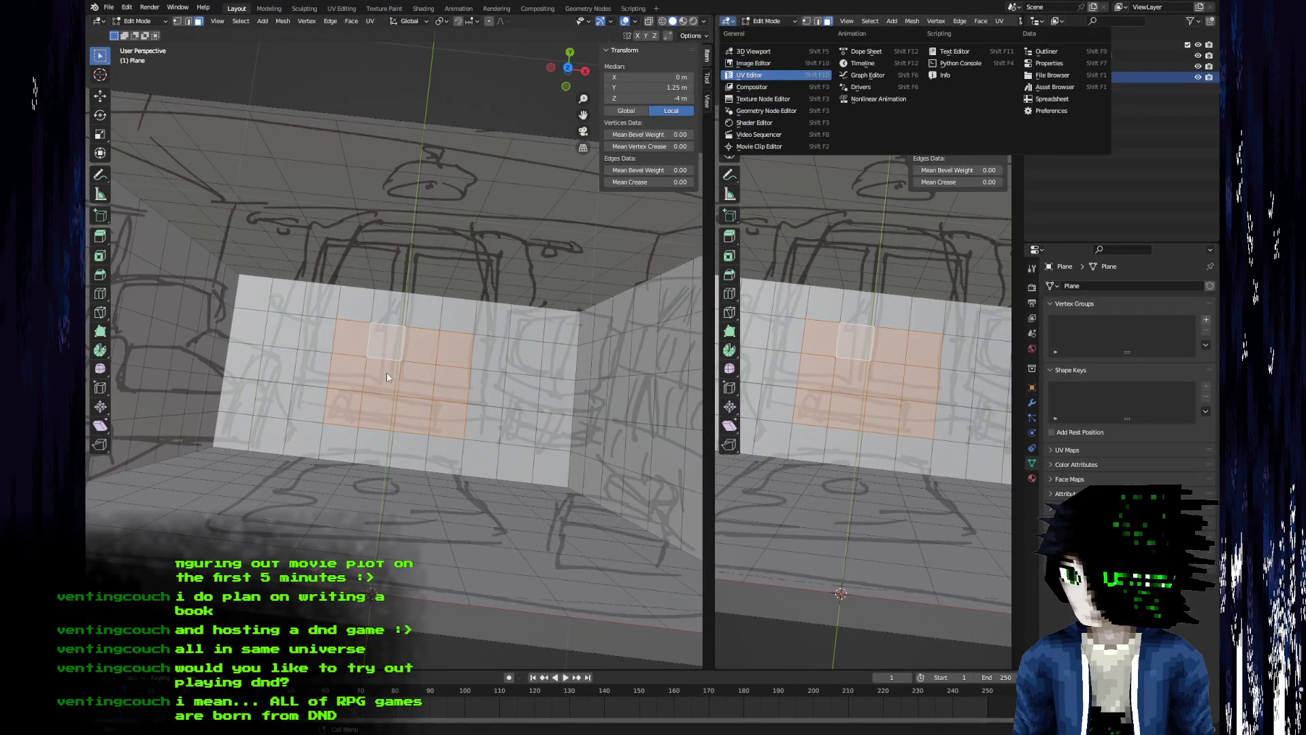
pyautogui.click(748, 75)
# - Switch the 3D viewport to Rendered shading and set the render engine to Workbench with Flat lighting and Texture color
pyautogui.scroll(3, 392, 377)
pyautogui.moveTo(392, 378); pyautogui.dragTo(369, 409, button='middle')
pyautogui.scroll(2, 370, 409)
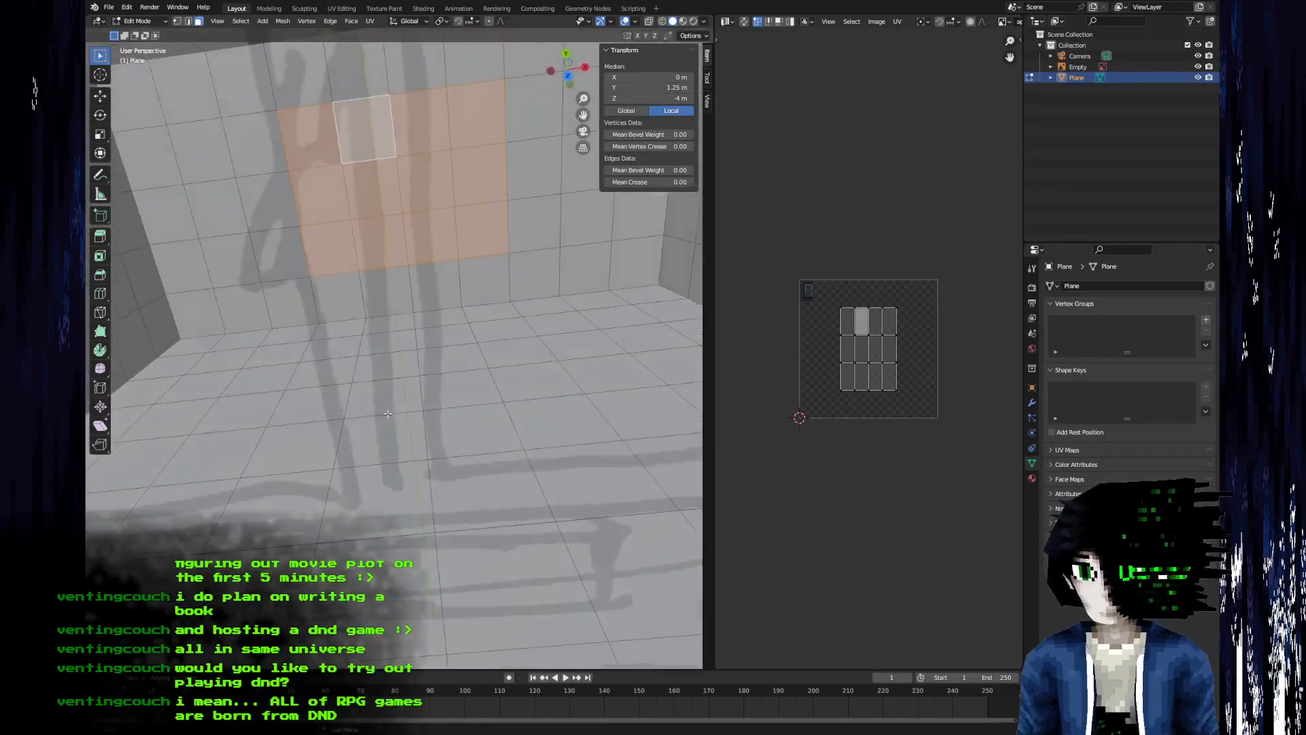
pyautogui.press('KP_Decimal')
pyautogui.moveTo(793, 263); pyautogui.dragTo(1020, 508, button='middle')
pyautogui.moveTo(412, 414); pyautogui.dragTo(412, 421, button='middle')
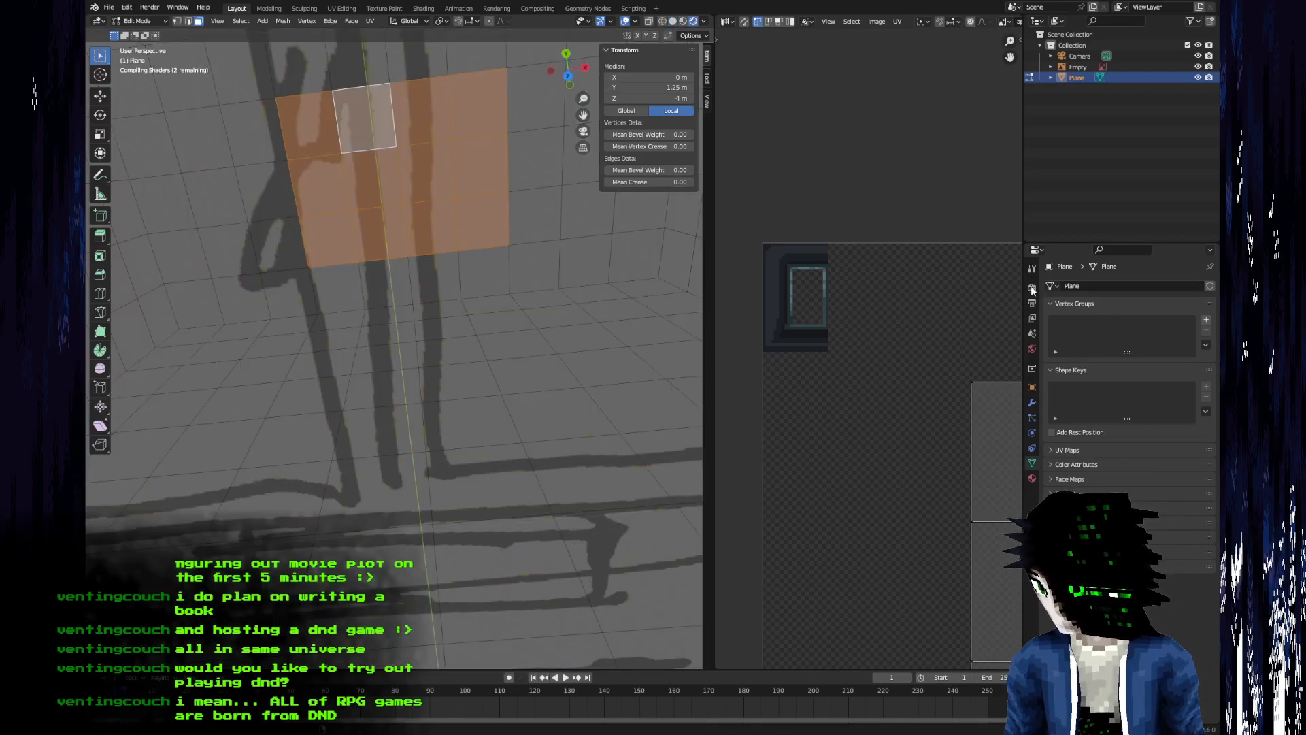
pyautogui.click(1032, 288)
pyautogui.click(1164, 286)
pyautogui.click(1144, 308)
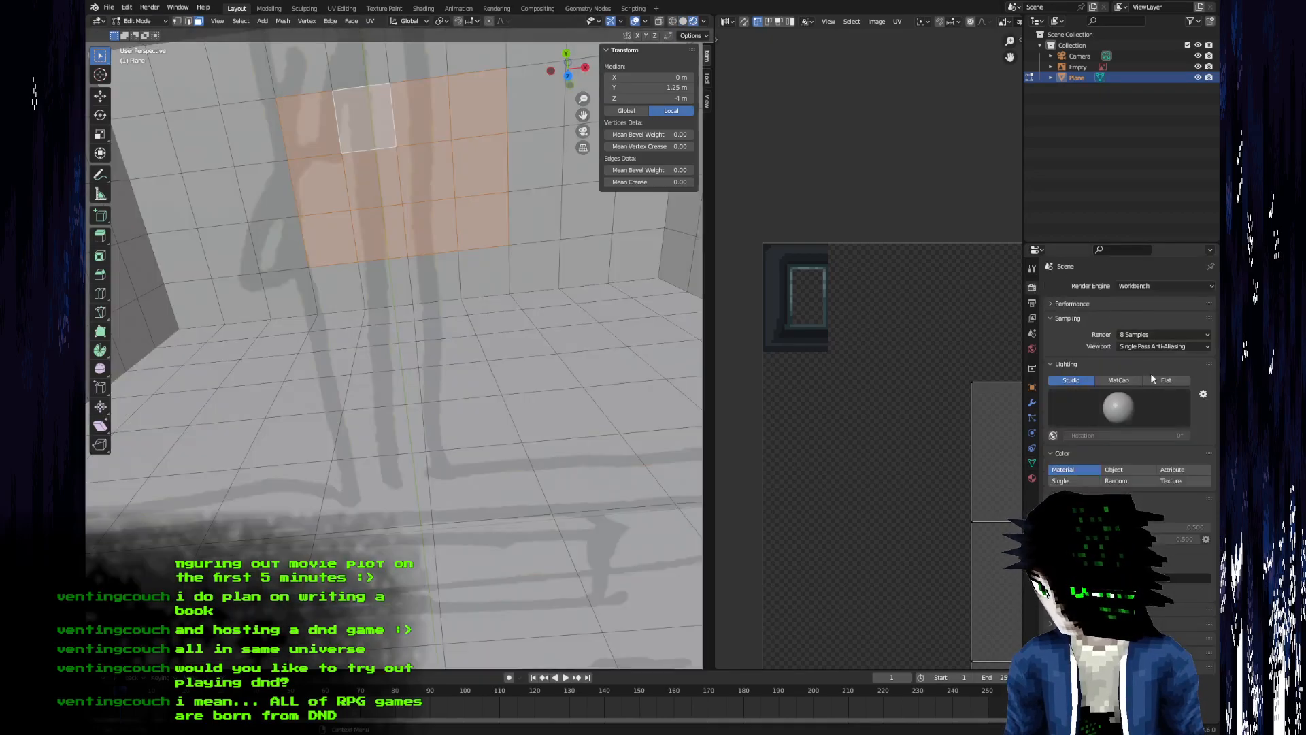
pyautogui.click(1165, 379)
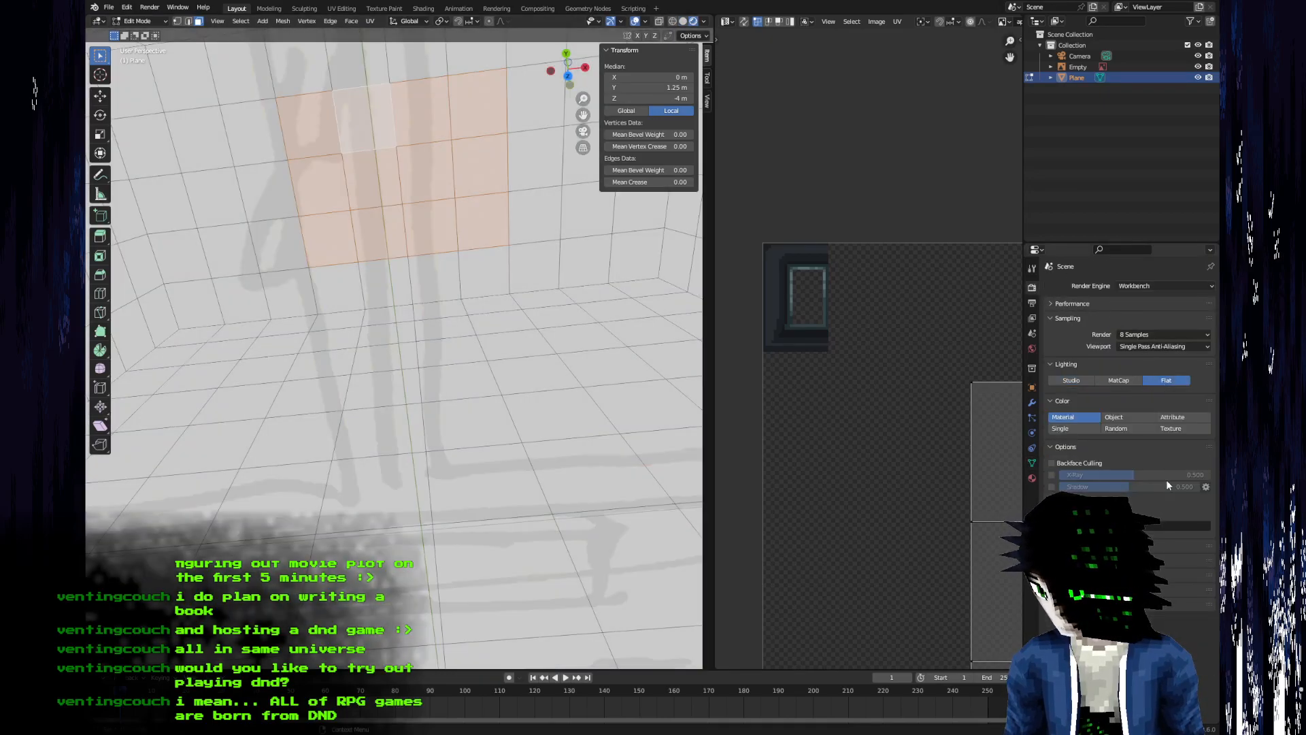
pyautogui.click(1171, 428)
# - Frame the selected back-wall faces in the 3D viewport with View Selected
pyautogui.moveTo(354, 381)
pyautogui.mouseDown(button='middle')
pyautogui.moveTo(386, 425)
pyautogui.moveTo(427, 411)
pyautogui.mouseUp(button='middle')
pyautogui.press('F3')
pyautogui.write('v')
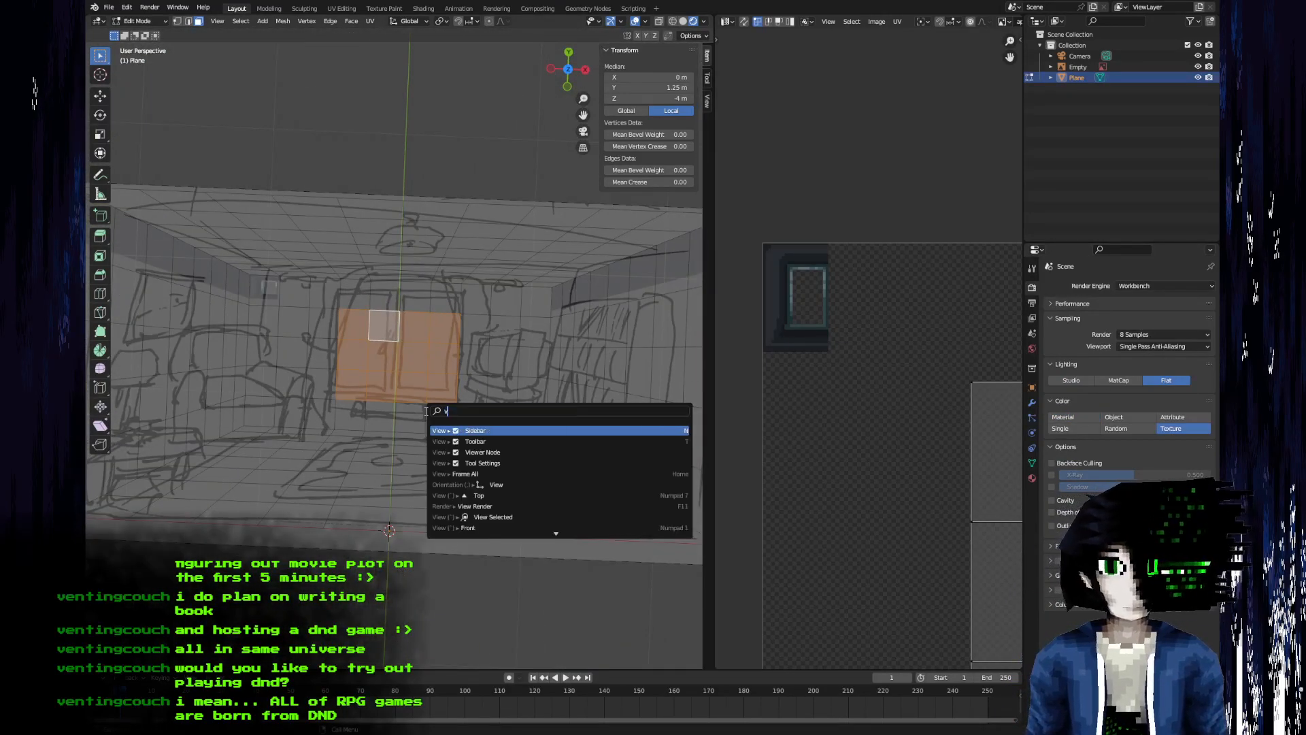
pyautogui.write('iew sel')
pyautogui.press('Return')
pyautogui.scroll(-2, 346, 316)
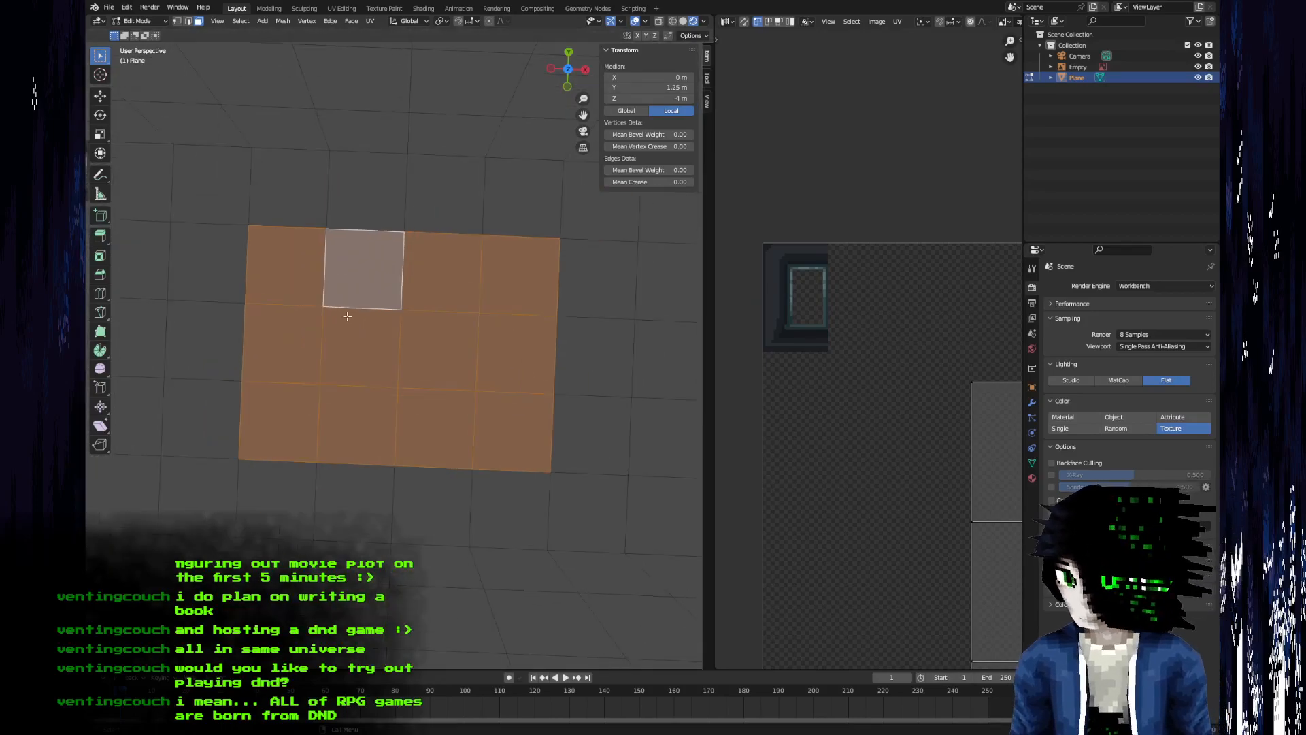
# - Select the six UV faces of the back wall's left window area and move them to the texture's upper-left corner
pyautogui.scroll(-1, 347, 317)
pyautogui.moveTo(875, 447); pyautogui.dragTo(837, 427, button='middle')
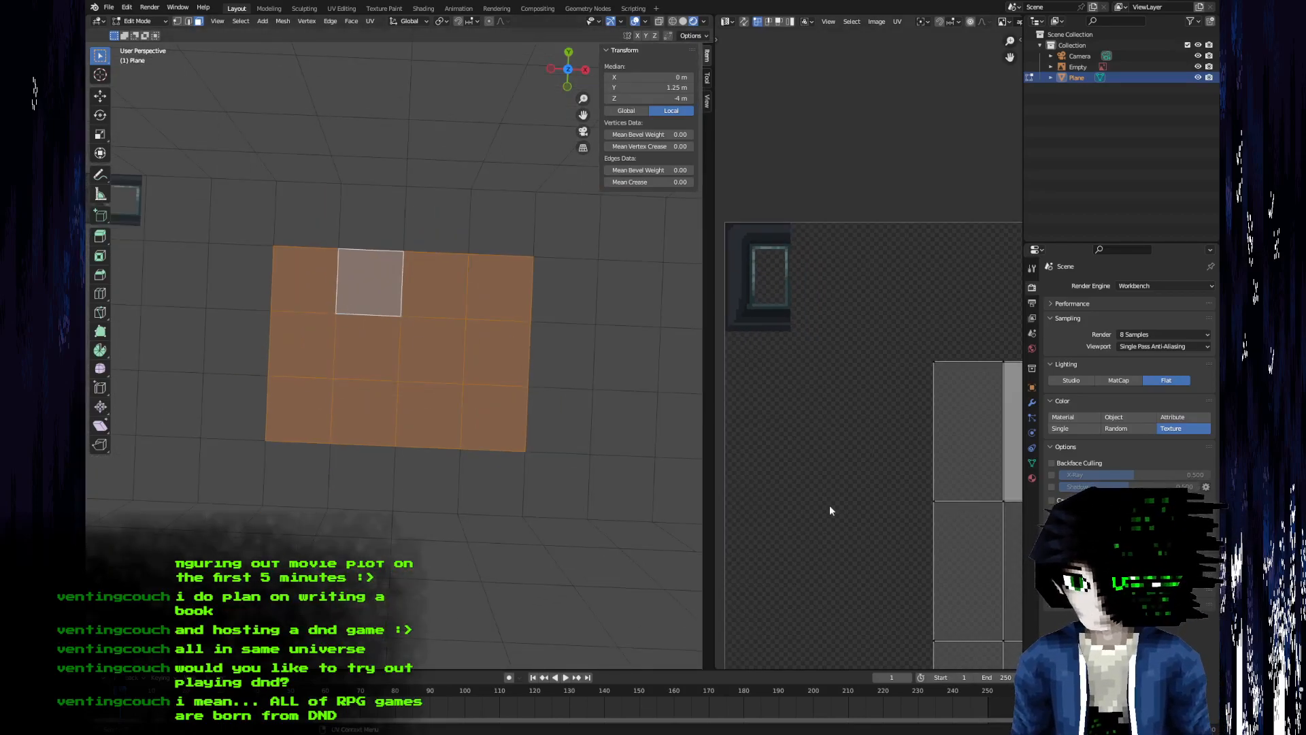
pyautogui.scroll(-5, 759, 507)
pyautogui.scroll(3, 936, 445)
pyautogui.press('3')
pyautogui.click(947, 438)
pyautogui.keyDown('shift'); pyautogui.click(981, 512); pyautogui.keyUp('shift')
pyautogui.keyDown('shift'); pyautogui.click(939, 503); pyautogui.keyUp('shift')
pyautogui.keyDown('shift'); pyautogui.click(982, 576); pyautogui.keyUp('shift')
pyautogui.keyDown('shift'); pyautogui.click(961, 422); pyautogui.keyUp('shift')
pyautogui.keyDown('shift'); pyautogui.click(938, 581); pyautogui.keyUp('shift')
pyautogui.press('g')
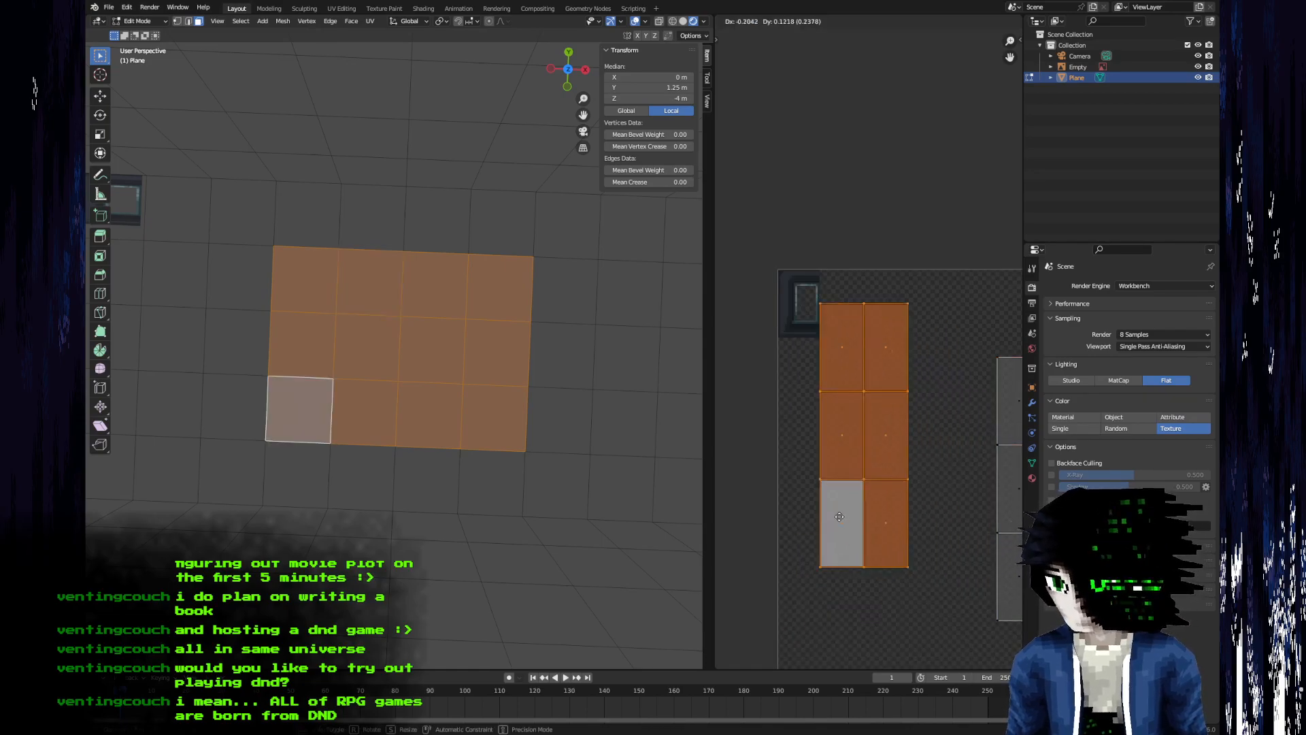
pyautogui.click(792, 482)
# - Enable Round to Pixels at Corner, shrink the six UV faces and align their upper-right corner with the drawn window frame's
pyautogui.click(898, 21)
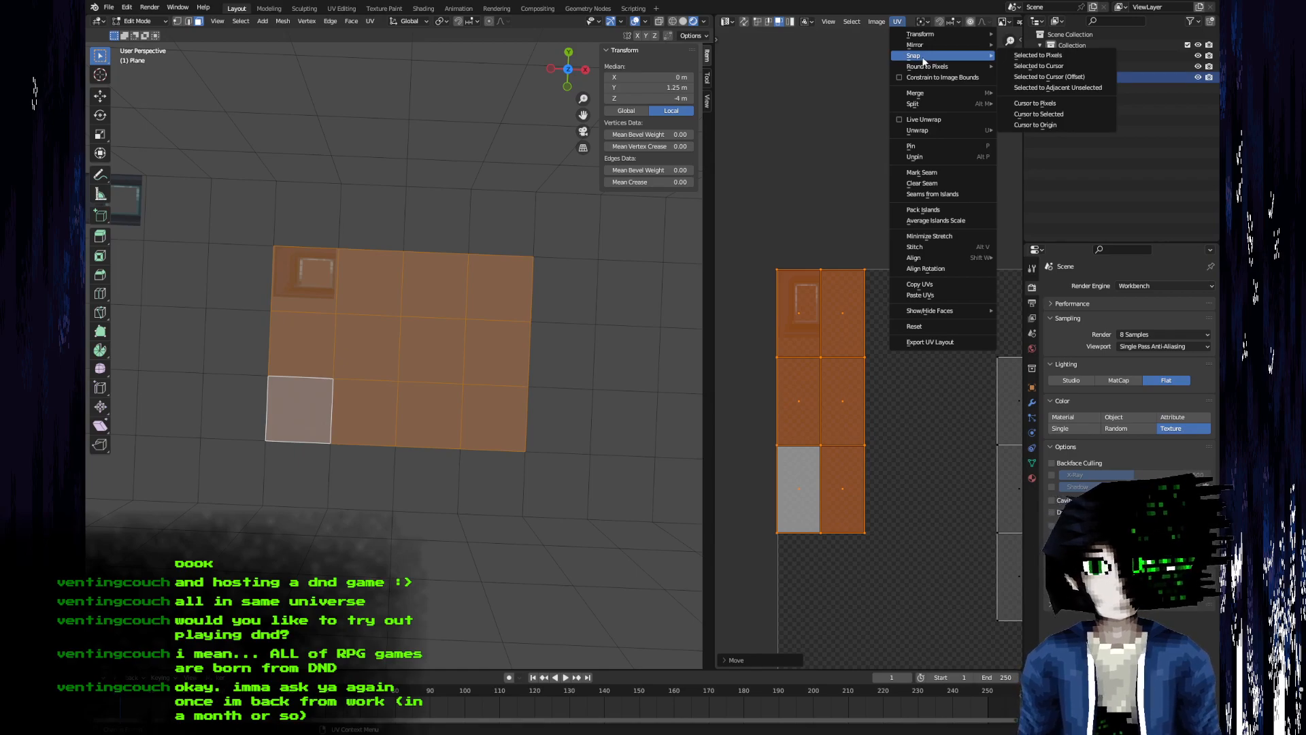
pyautogui.moveTo(926, 71)
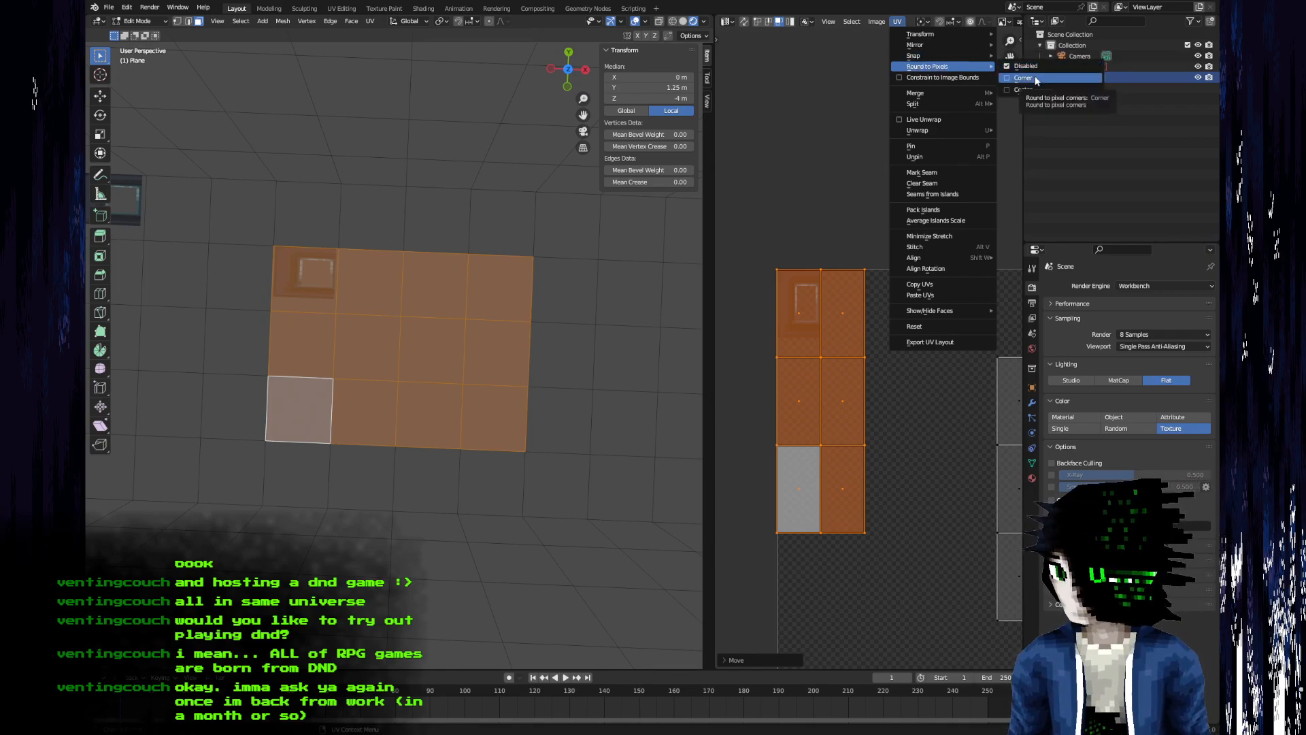
pyautogui.press('s')
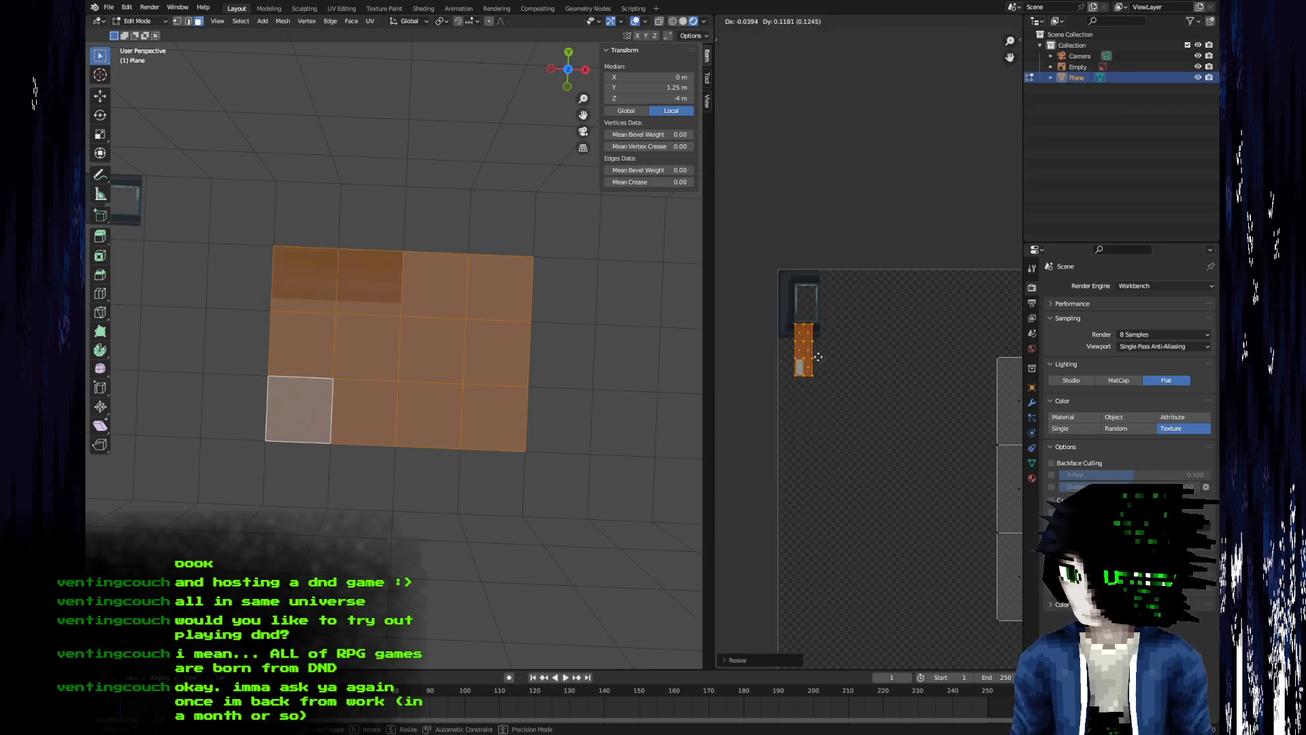
pyautogui.scroll(5, 818, 327)
pyautogui.moveTo(807, 327); pyautogui.dragTo(1018, 469, button='middle')
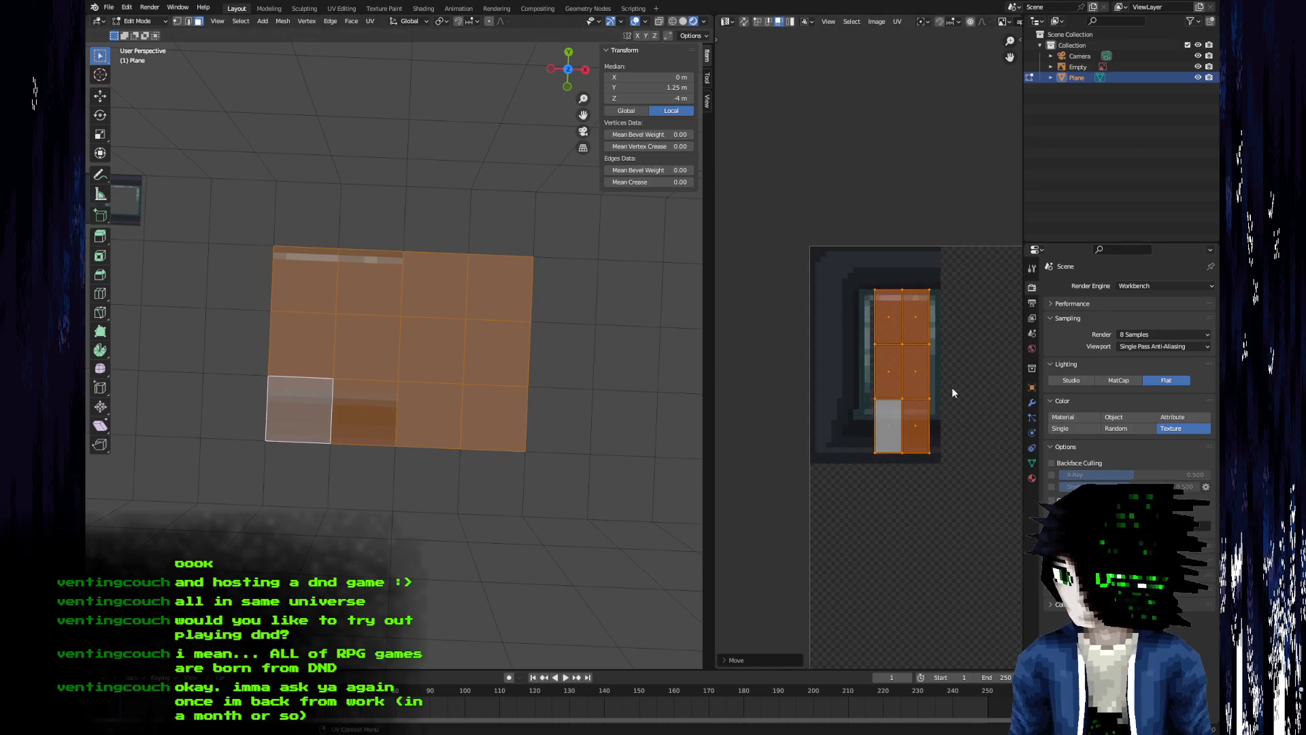
pyautogui.scroll(3, 952, 382)
pyautogui.moveTo(952, 381); pyautogui.dragTo(900, 421, button='middle')
pyautogui.press('g')
pyautogui.click(944, 434)
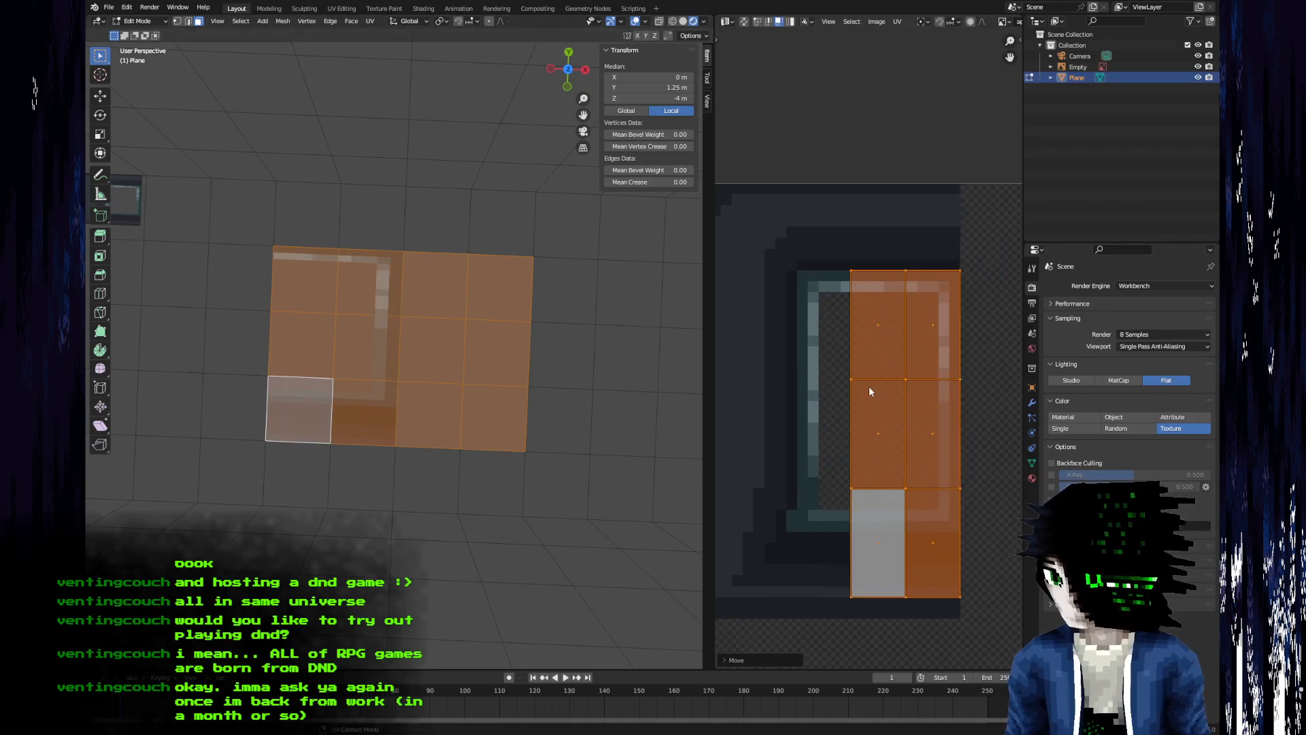
# - Move the UV block's left edge just outside the window frame and its lower edge to the frame's base
pyautogui.press('2')
pyautogui.keyDown('alt'); pyautogui.click(838, 353); pyautogui.keyUp('alt')
pyautogui.press('g')
pyautogui.click(772, 355)
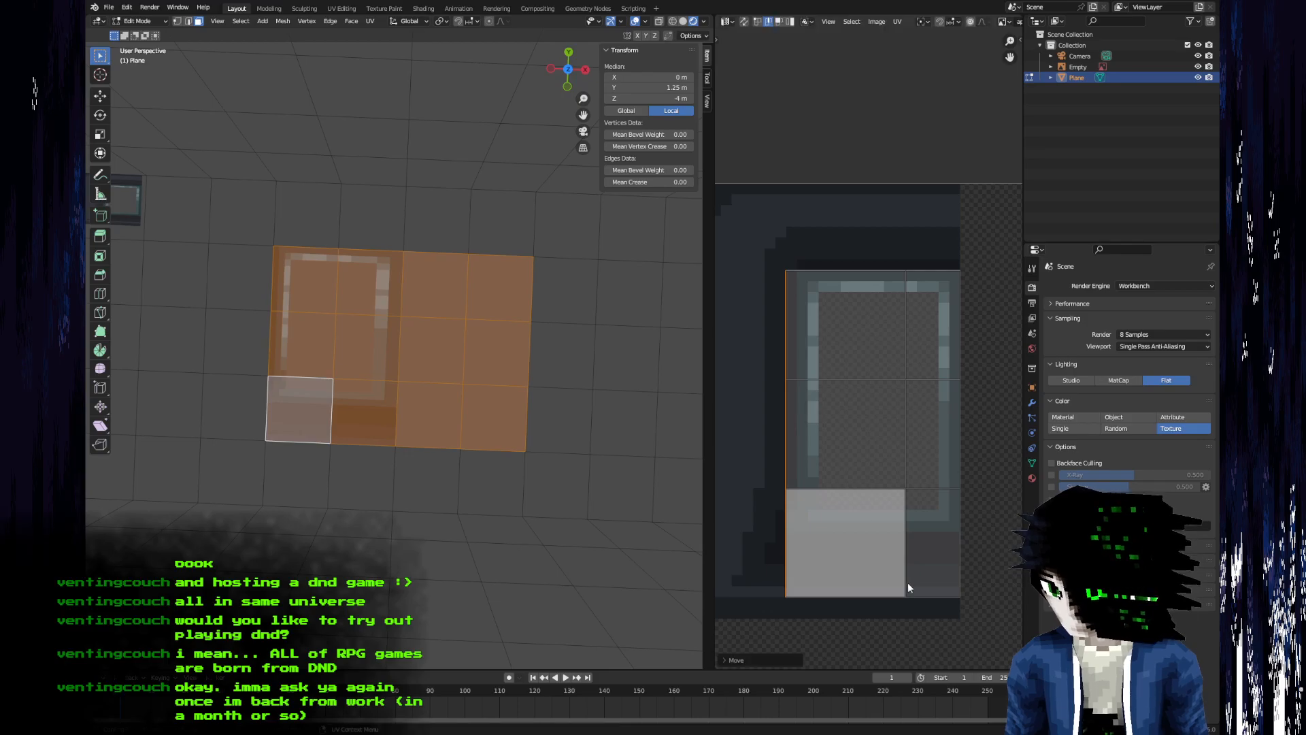
pyautogui.keyDown('alt'); pyautogui.click(871, 598); pyautogui.keyUp('alt')
pyautogui.press('g')
pyautogui.click(867, 531)
# - Move the two inner horizontal UV edges up to space the three rows evenly over the window
pyautogui.keyDown('alt'); pyautogui.click(851, 484); pyautogui.keyUp('alt')
pyautogui.press('g')
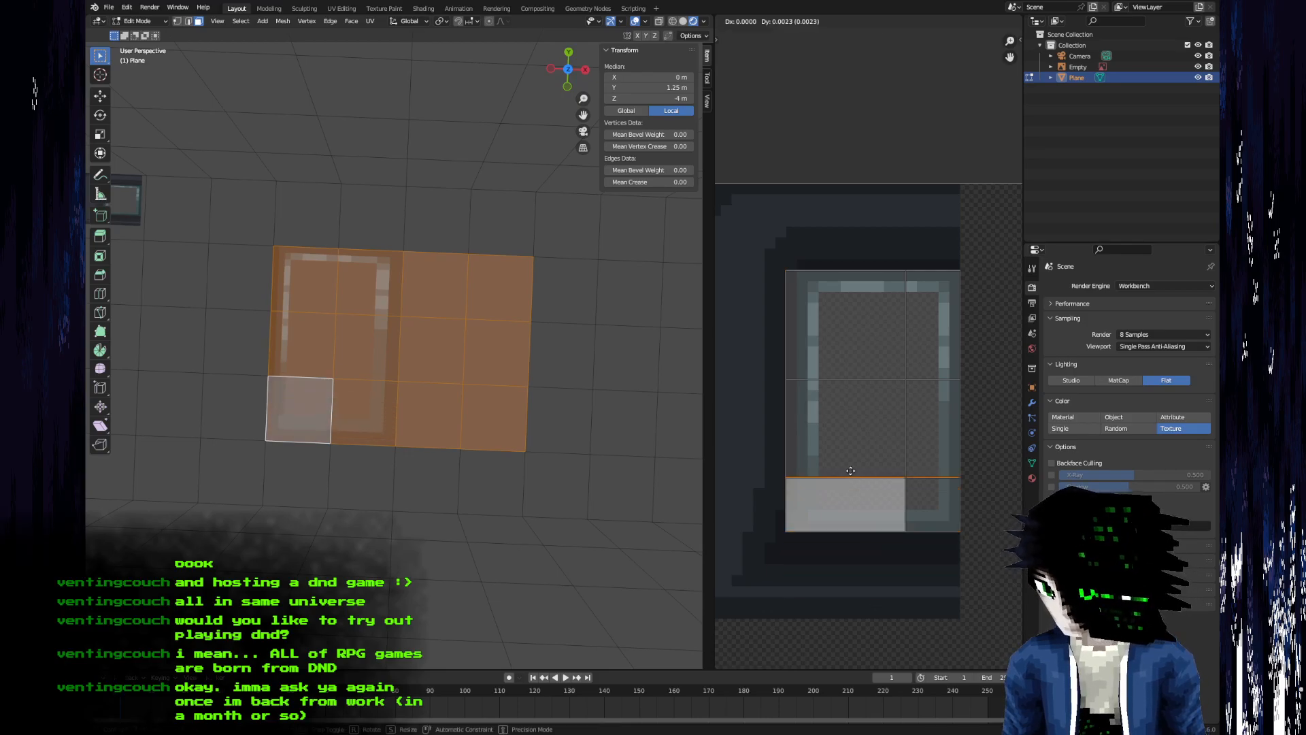
pyautogui.click(849, 433)
pyautogui.keyDown('alt'); pyautogui.click(848, 379); pyautogui.keyUp('alt')
pyautogui.press('g')
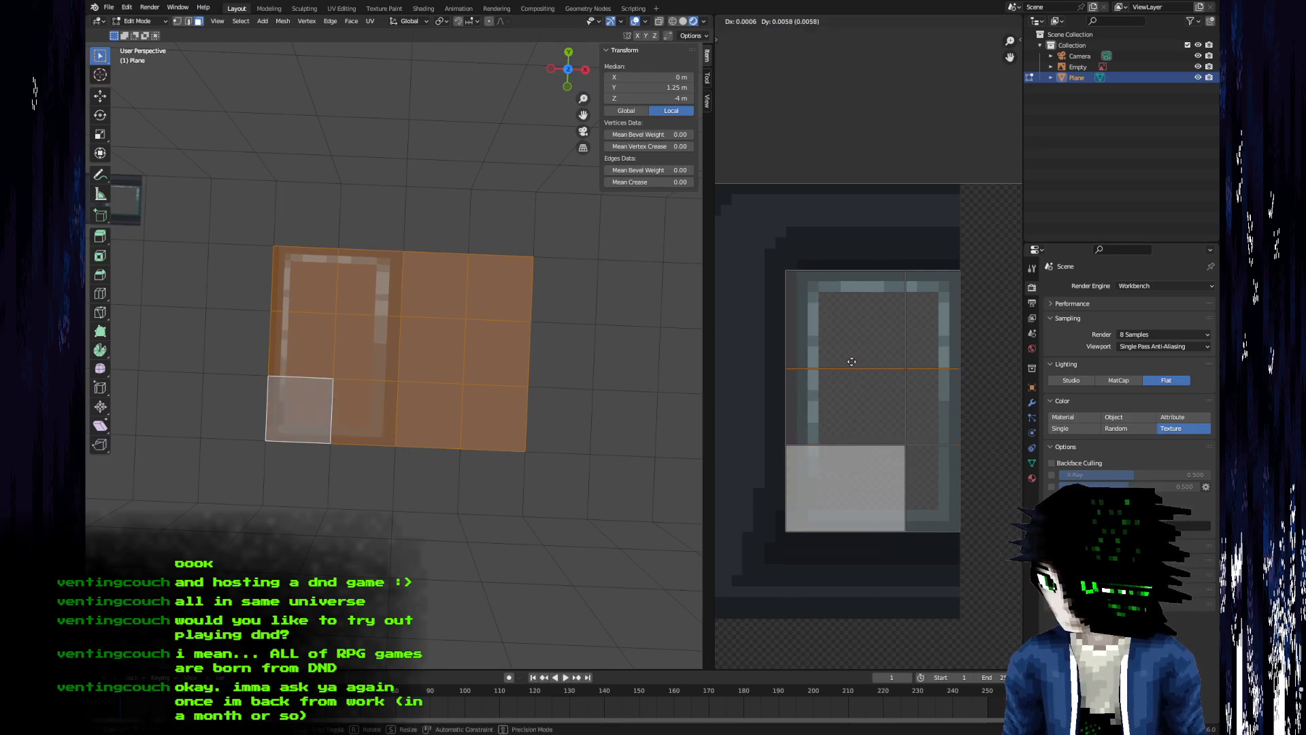
pyautogui.click(851, 355)
# - Try a different height for the lower inner horizontal edge of the window's UV faces
pyautogui.scroll(3, 978, 582)
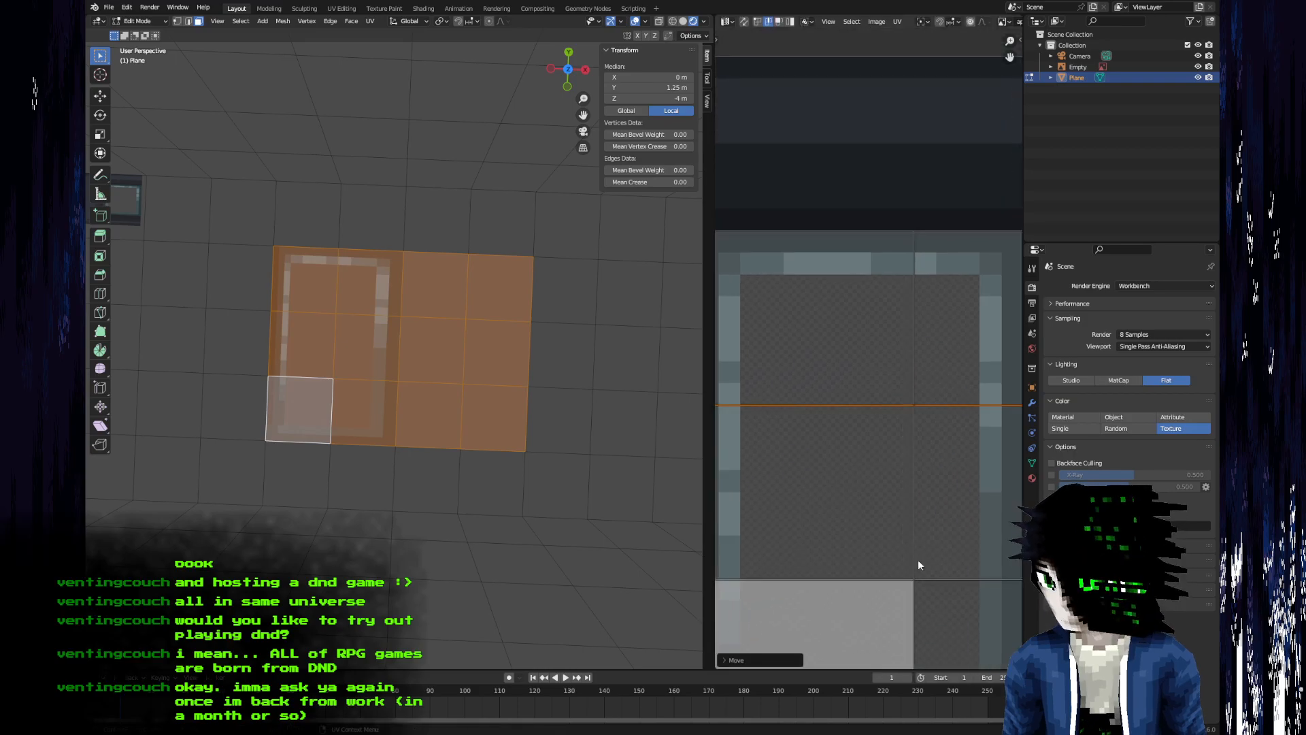
pyautogui.scroll(-2, 903, 544)
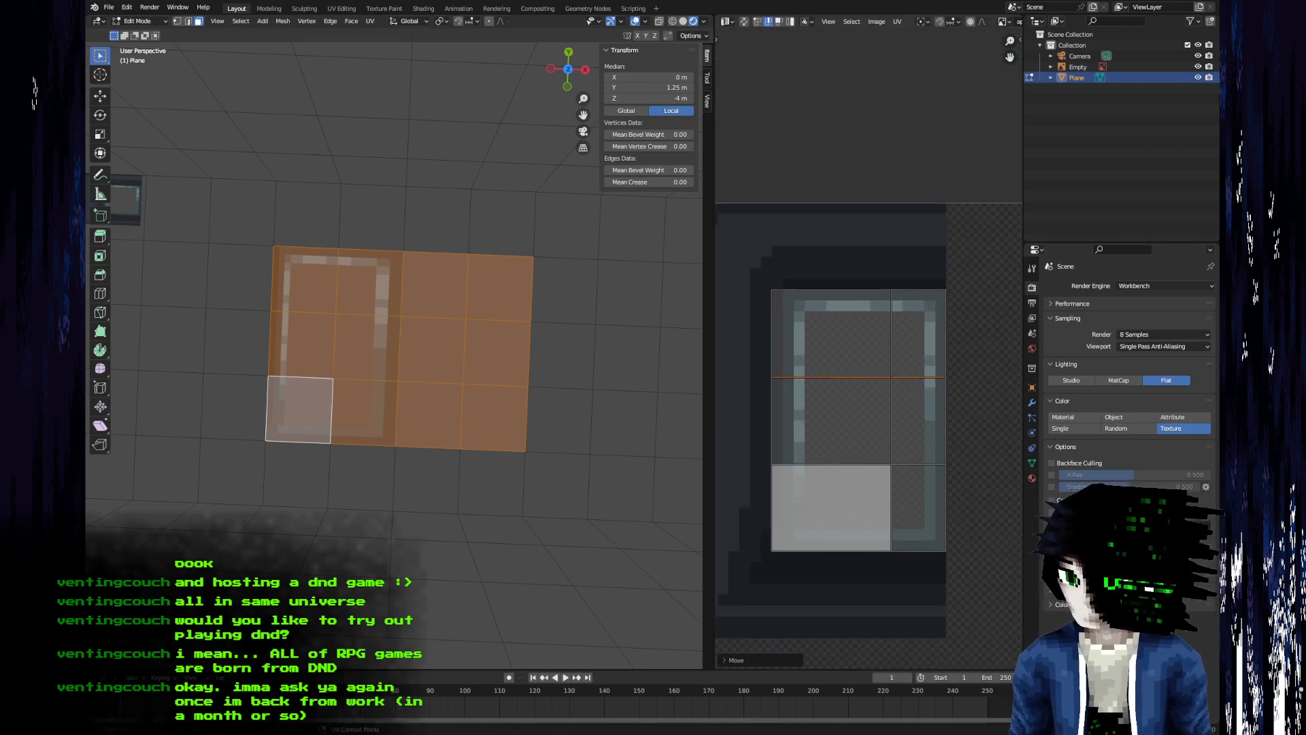
pyautogui.hotkey('alt', 'Tab')
pyautogui.hotkey('alt', 'Tab')
pyautogui.moveTo(959, 355); pyautogui.dragTo(953, 334, button='middle')
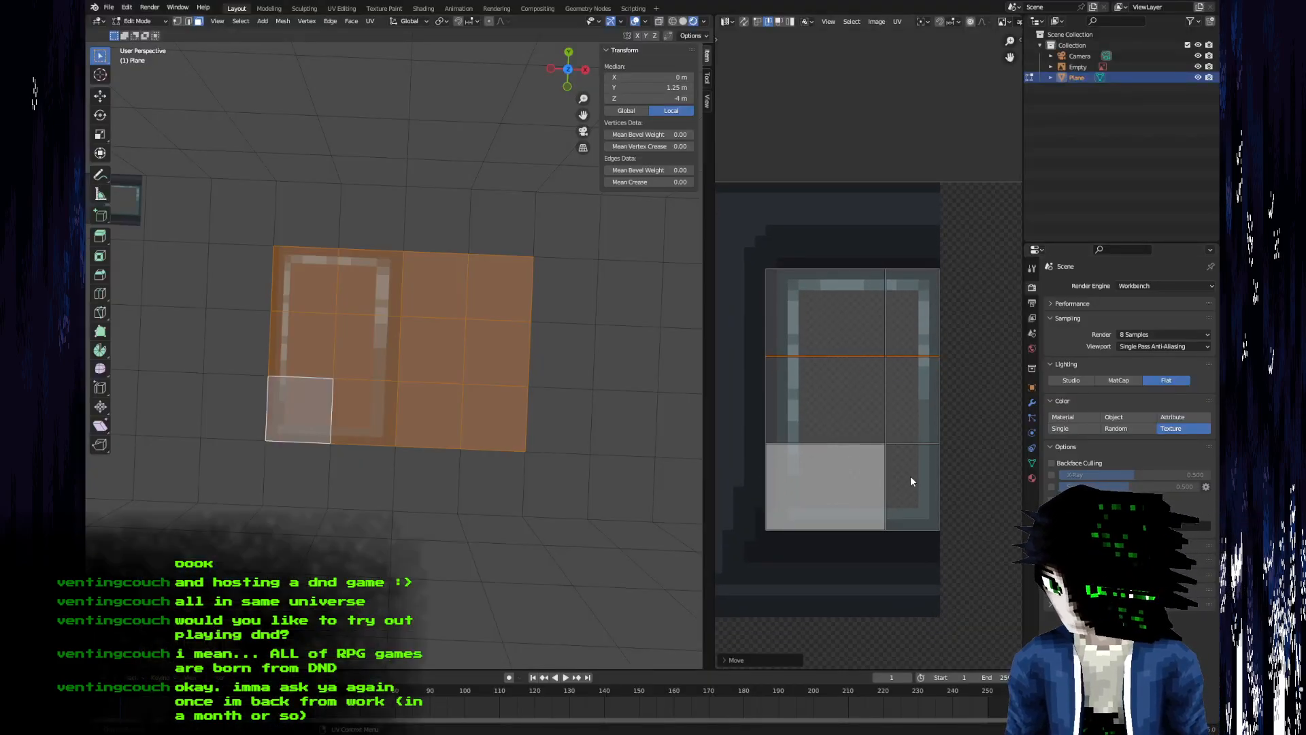
pyautogui.click(851, 441)
pyautogui.press('g')
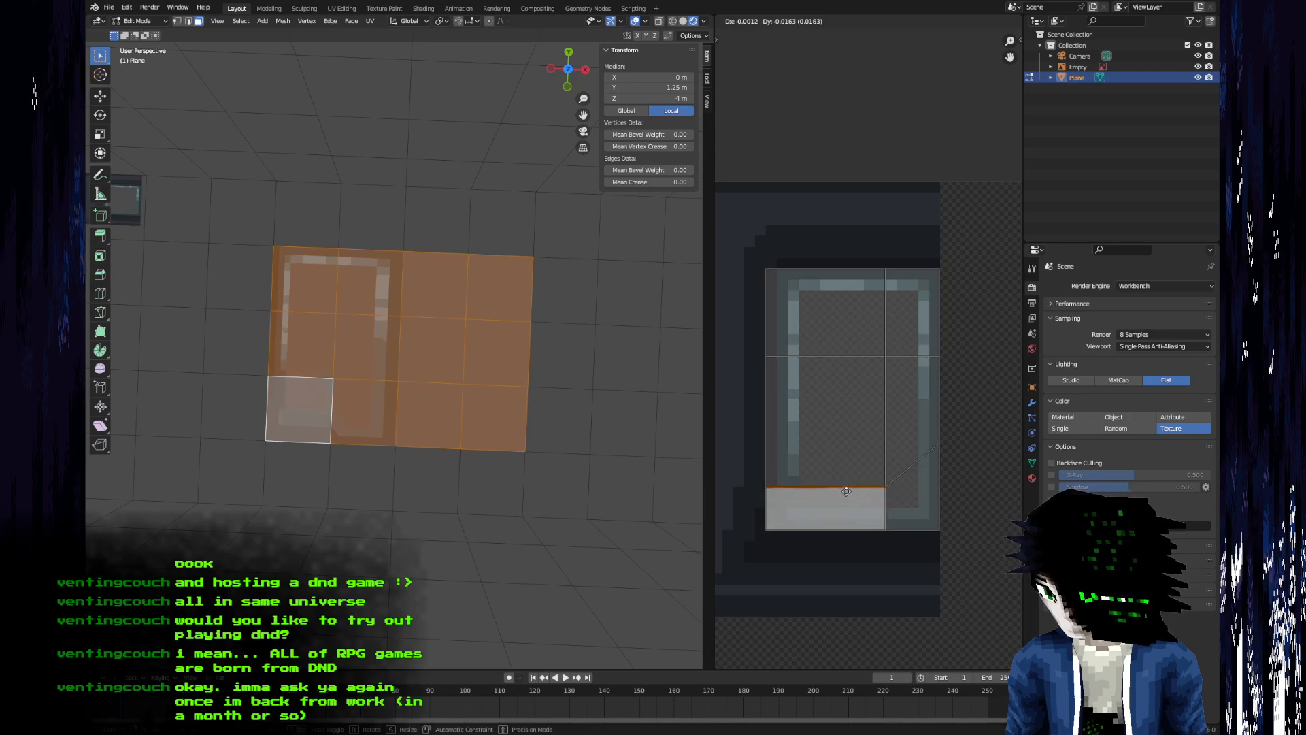
pyautogui.click(845, 450)
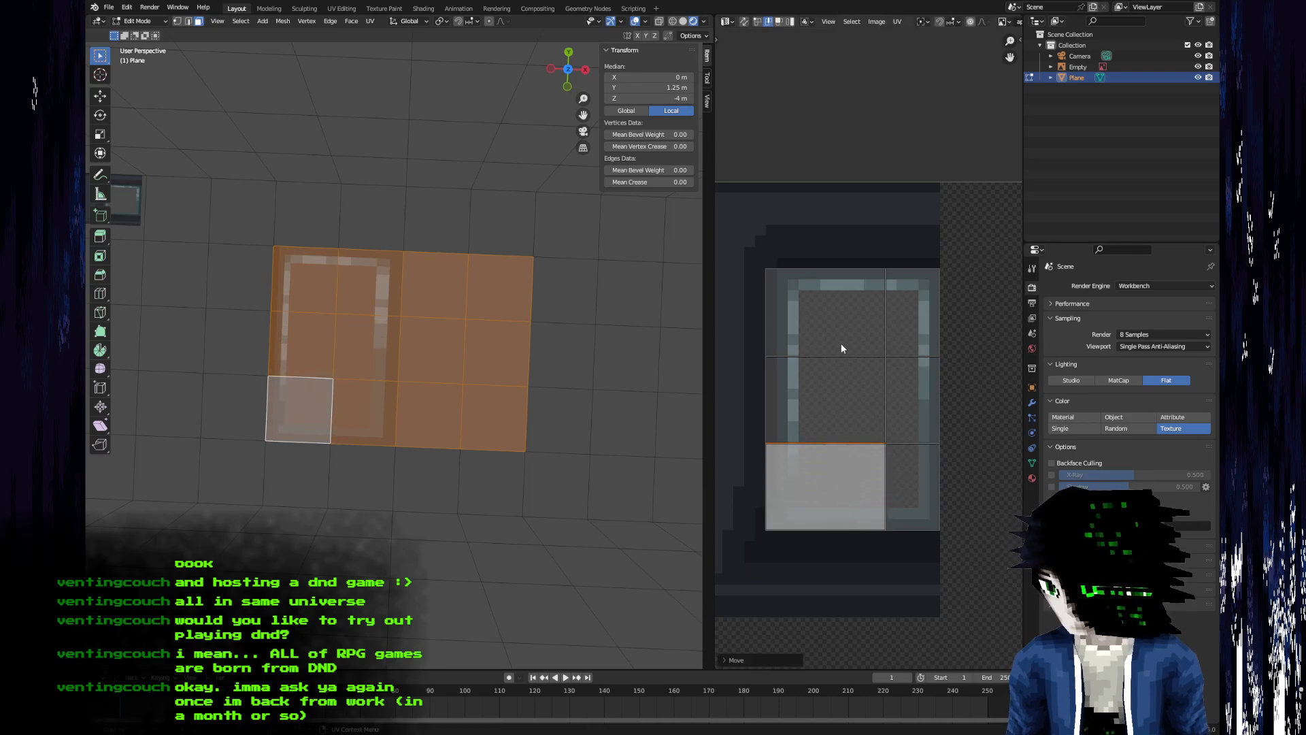
# - Check the mapped window in Object Mode and compare it with the drawing in Aseprite
pyautogui.click(842, 352)
pyautogui.moveTo(832, 352); pyautogui.dragTo(874, 354, button='middle')
pyautogui.scroll(-4, 393, 425)
pyautogui.press('Tab')
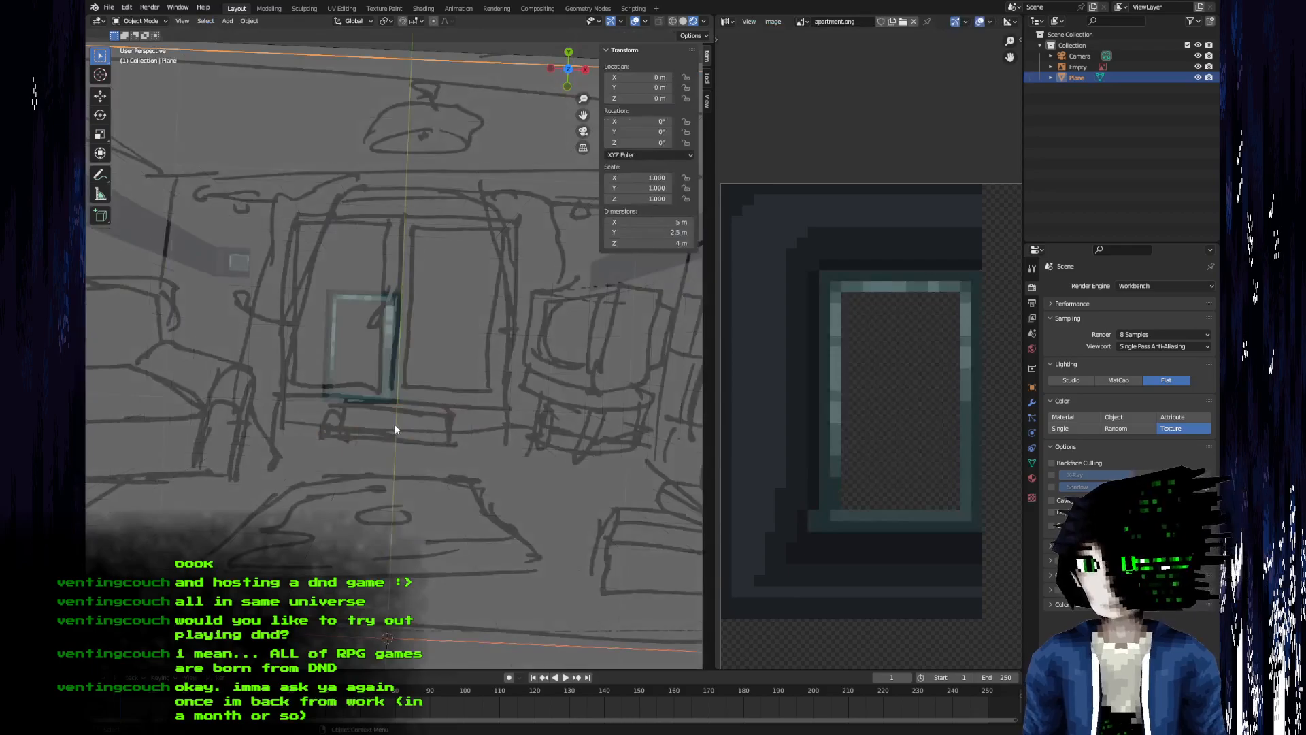
pyautogui.scroll(5, 394, 423)
pyautogui.moveTo(394, 423); pyautogui.dragTo(398, 424, button='middle')
pyautogui.press('Tab')
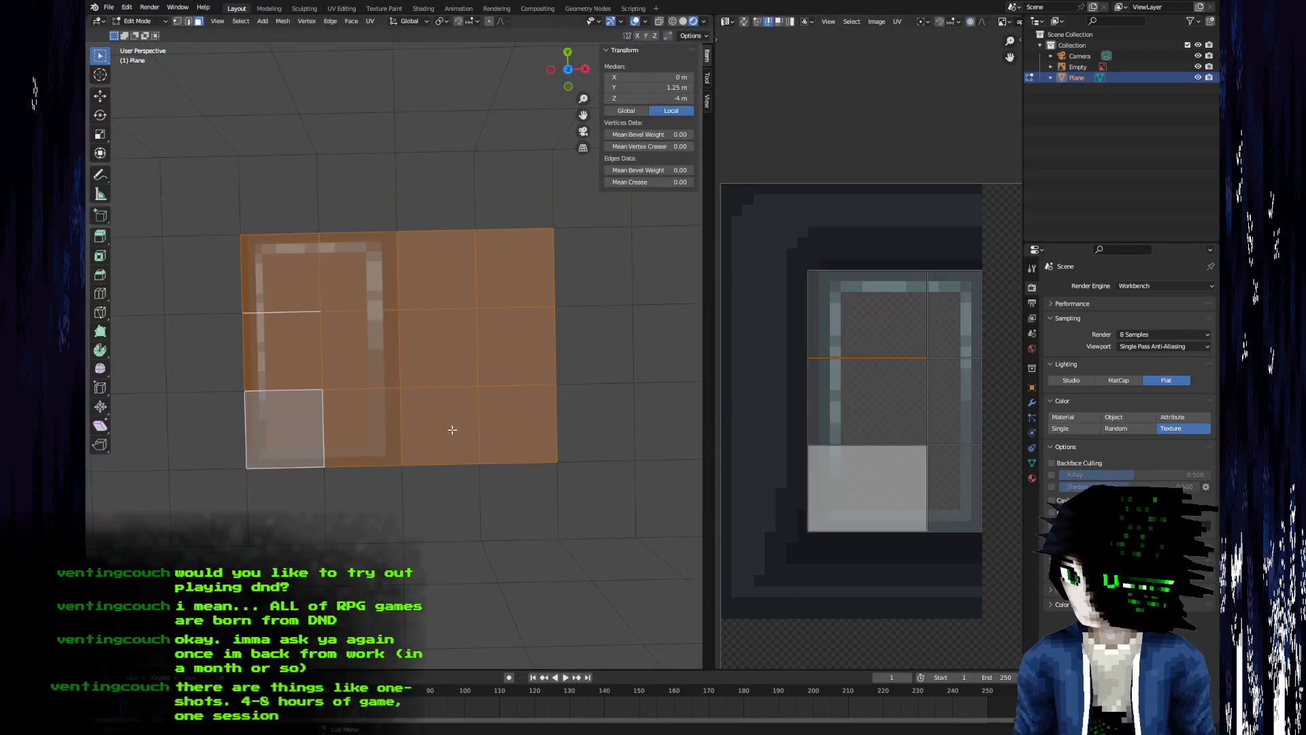
pyautogui.hotkey('alt', 'Tab')
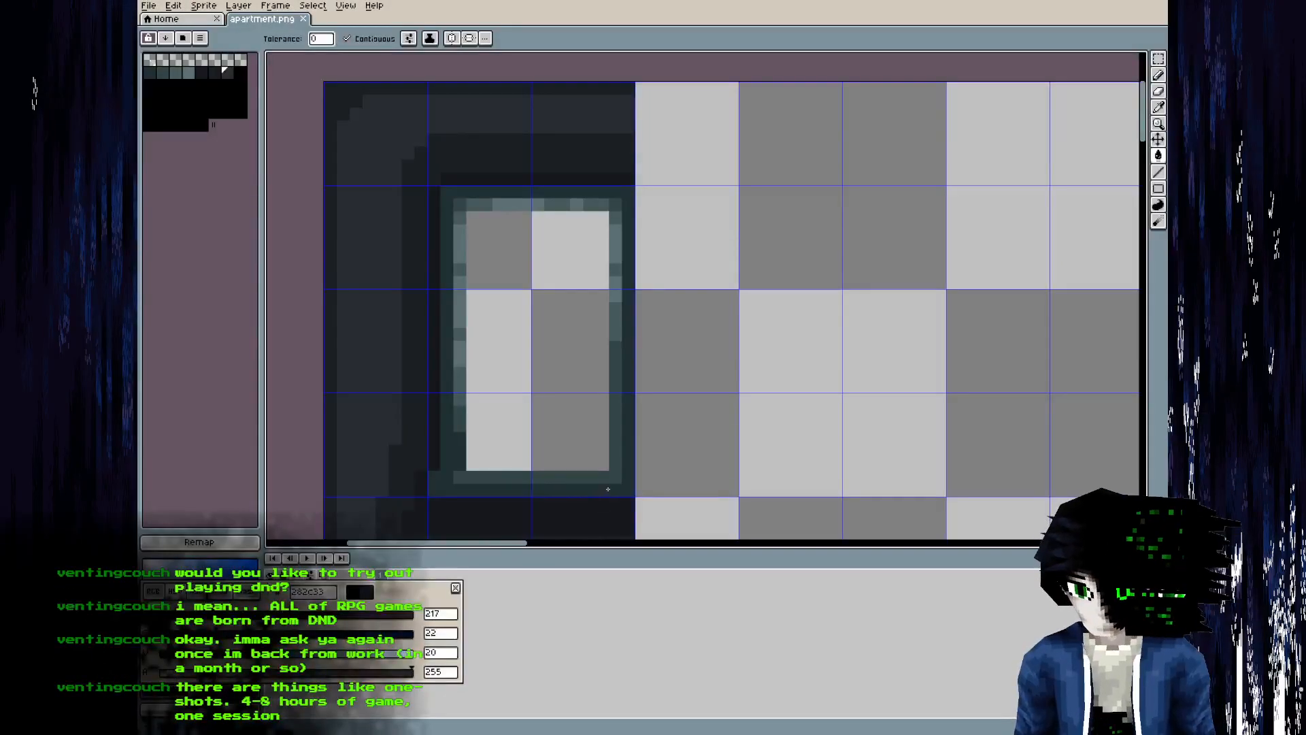
pyautogui.hotkey('alt', 'Tab')
# - Show all faces' UVs and move the window block's middle vertical edge to the centre of the drawn frame
pyautogui.moveTo(350, 367); pyautogui.dragTo(445, 407, button='middle')
pyautogui.press('F2')
pyautogui.press('Escape')
pyautogui.press('2')
pyautogui.click(414, 352)
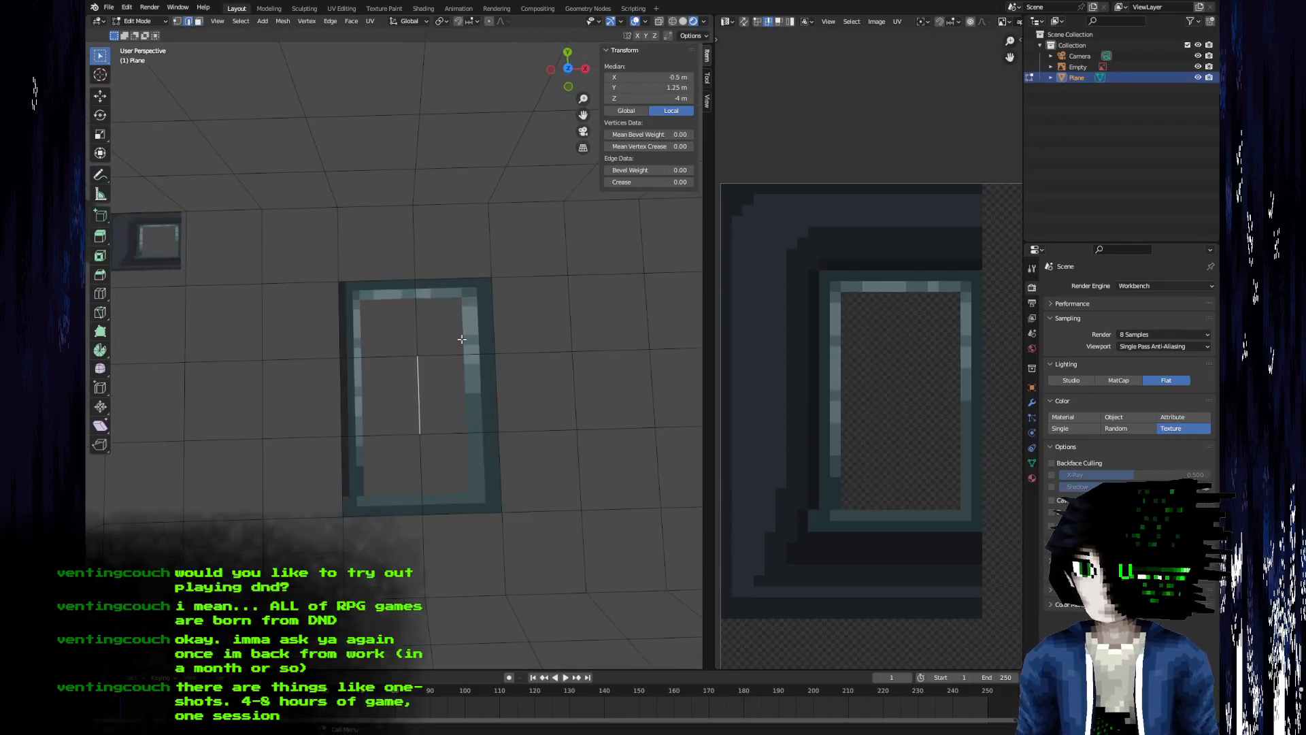
pyautogui.press('a')
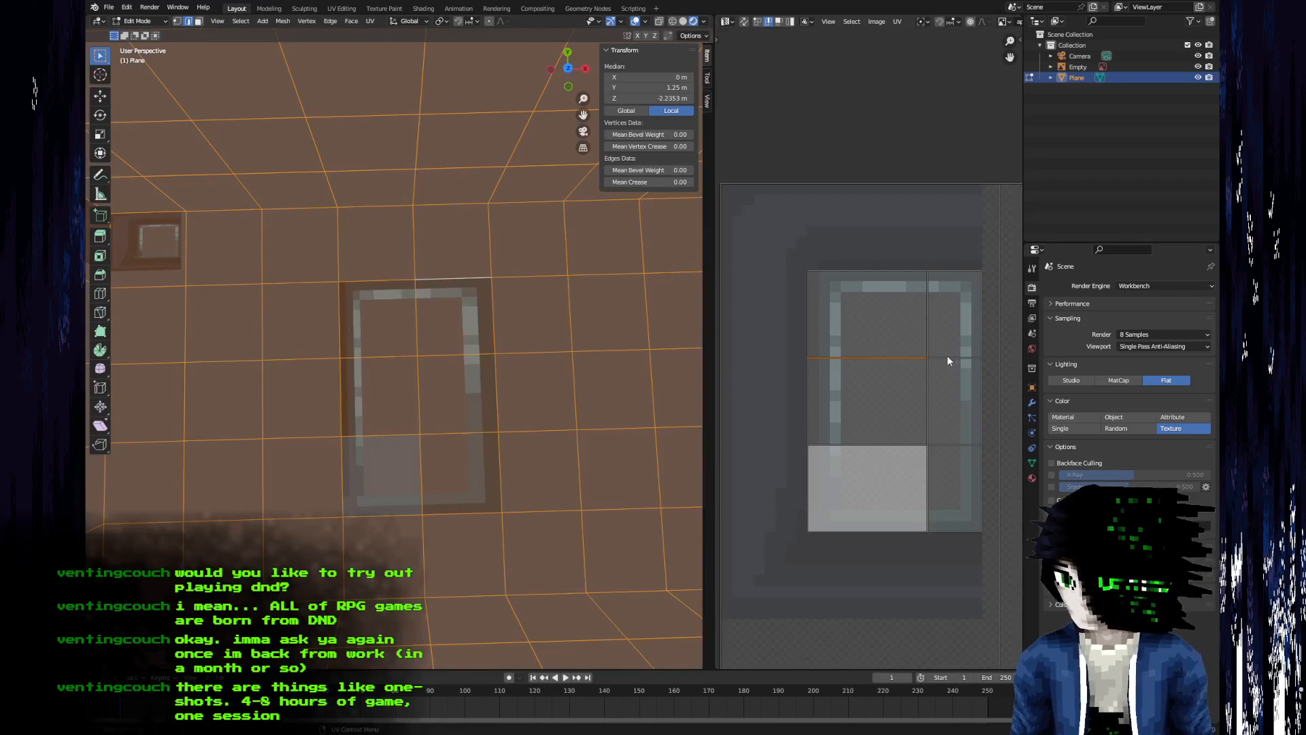
pyautogui.press('g')
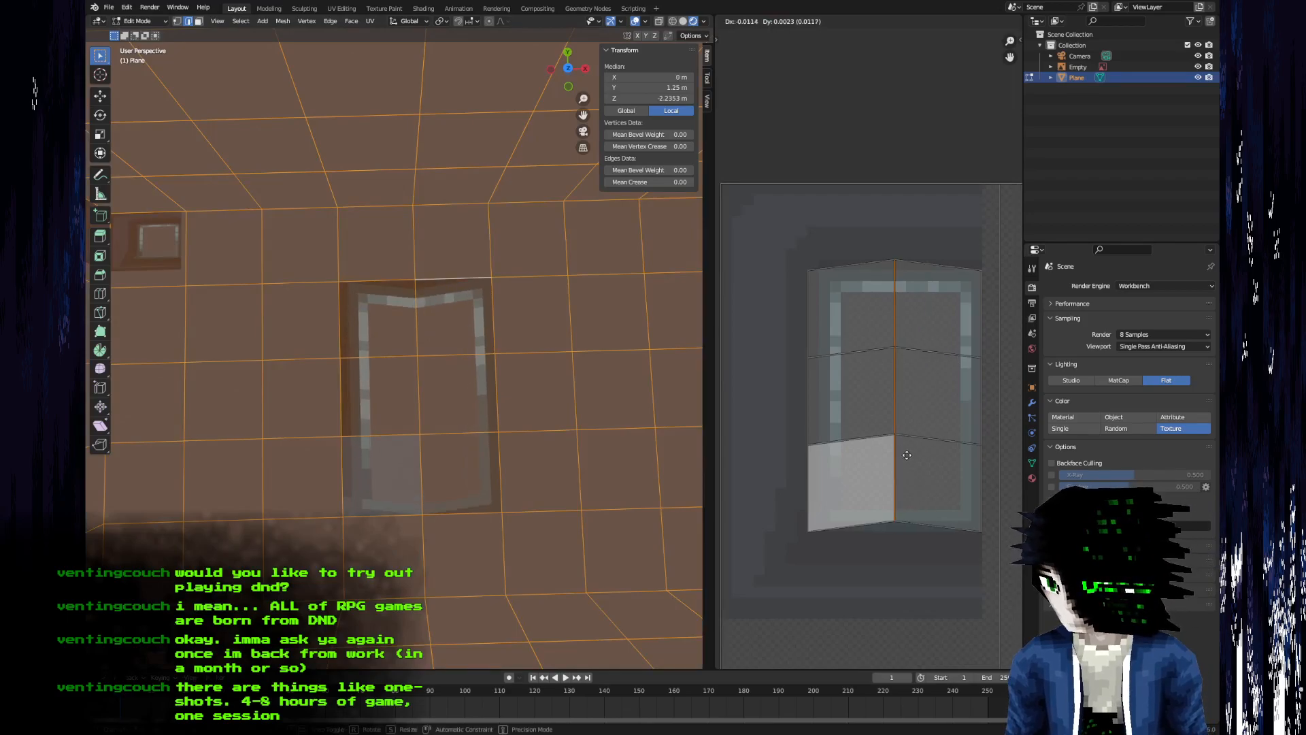
pyautogui.click(906, 463)
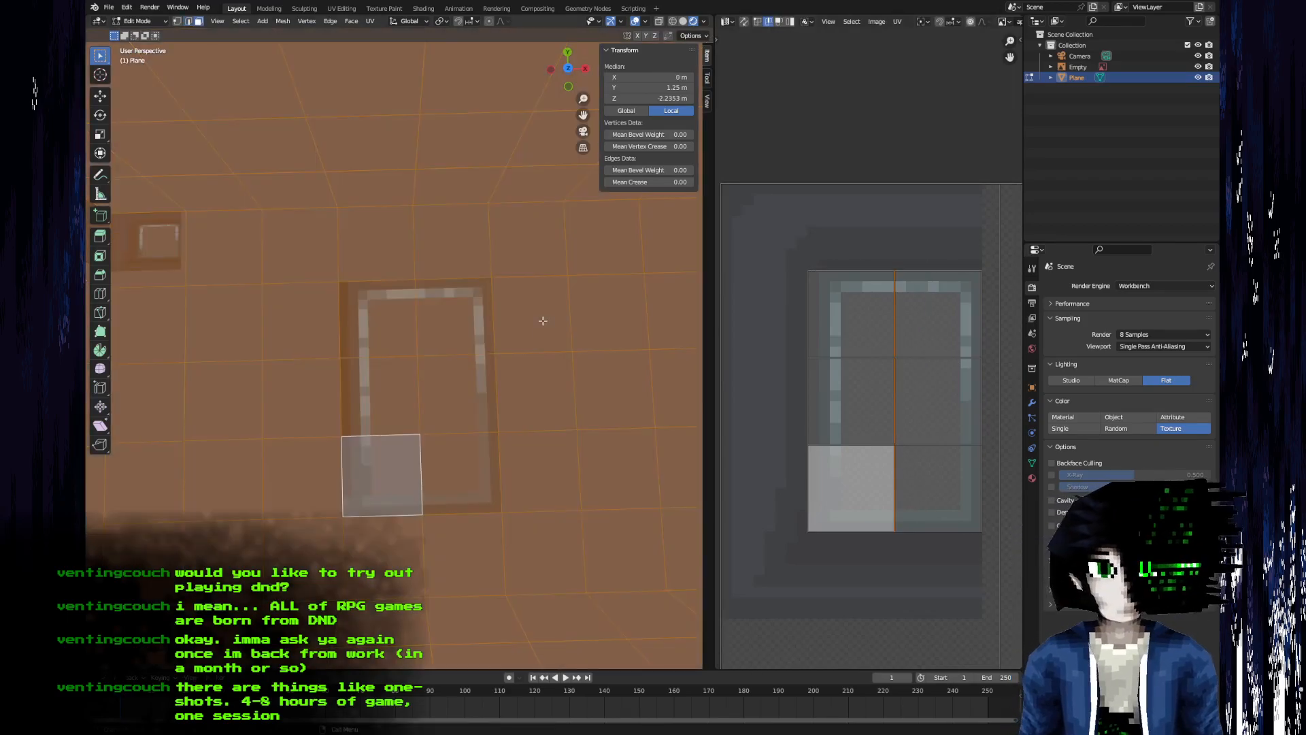
# - Select the six back-wall faces directly beside the textured window in the 3D viewport
pyautogui.click(534, 318)
pyautogui.keyDown('shift'); pyautogui.moveTo(493, 313); pyautogui.dragTo(395, 332, button='middle'); pyautogui.keyUp('shift')
pyautogui.scroll(2, 395, 332)
pyautogui.keyDown('shift'); pyautogui.click(553, 336); pyautogui.keyUp('shift')
pyautogui.keyDown('shift'); pyautogui.click(570, 417); pyautogui.keyUp('shift')
pyautogui.keyDown('shift'); pyautogui.click(463, 442); pyautogui.keyUp('shift')
pyautogui.keyDown('shift'); pyautogui.click(459, 534); pyautogui.keyUp('shift')
pyautogui.keyDown('shift'); pyautogui.click(593, 538); pyautogui.keyUp('shift')
# - Move the six faces' UVs over the window drawing, scale them down and flip them horizontally
pyautogui.scroll(-5, 993, 434)
pyautogui.press('a')
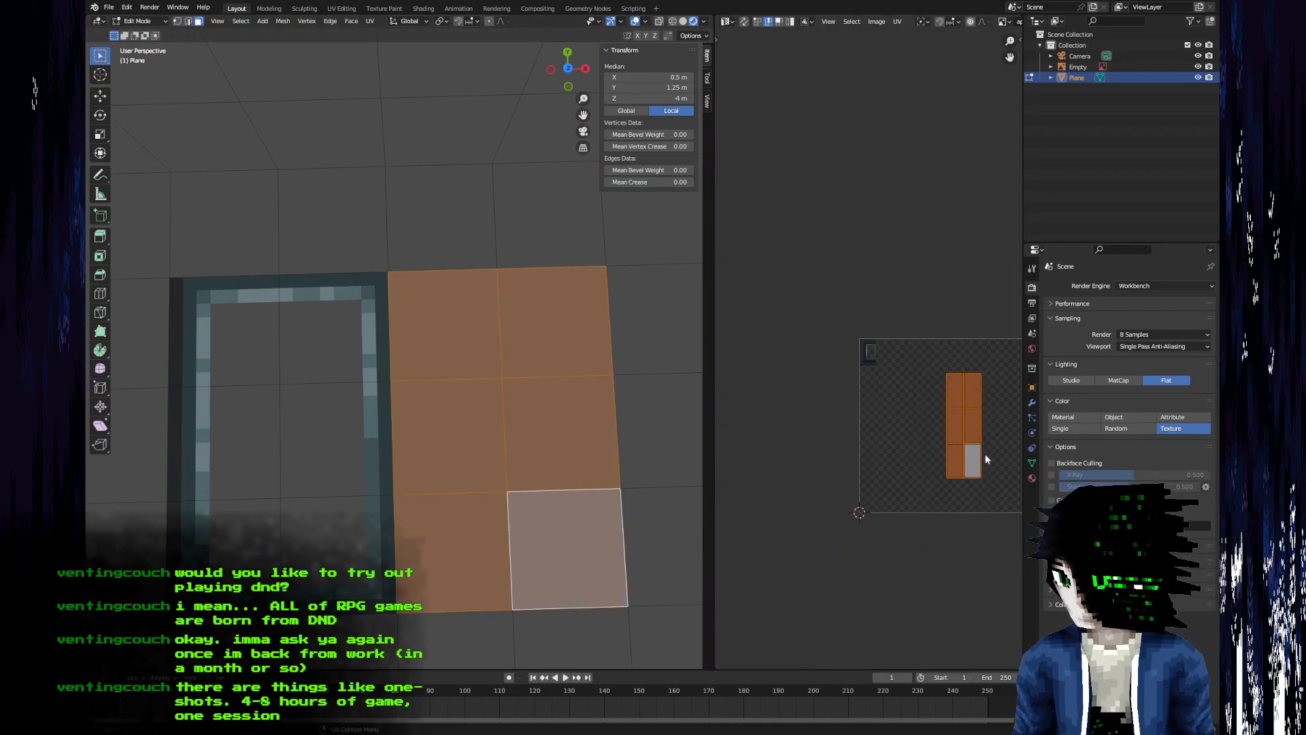
pyautogui.press('g')
pyautogui.click(890, 375)
pyautogui.press('s')
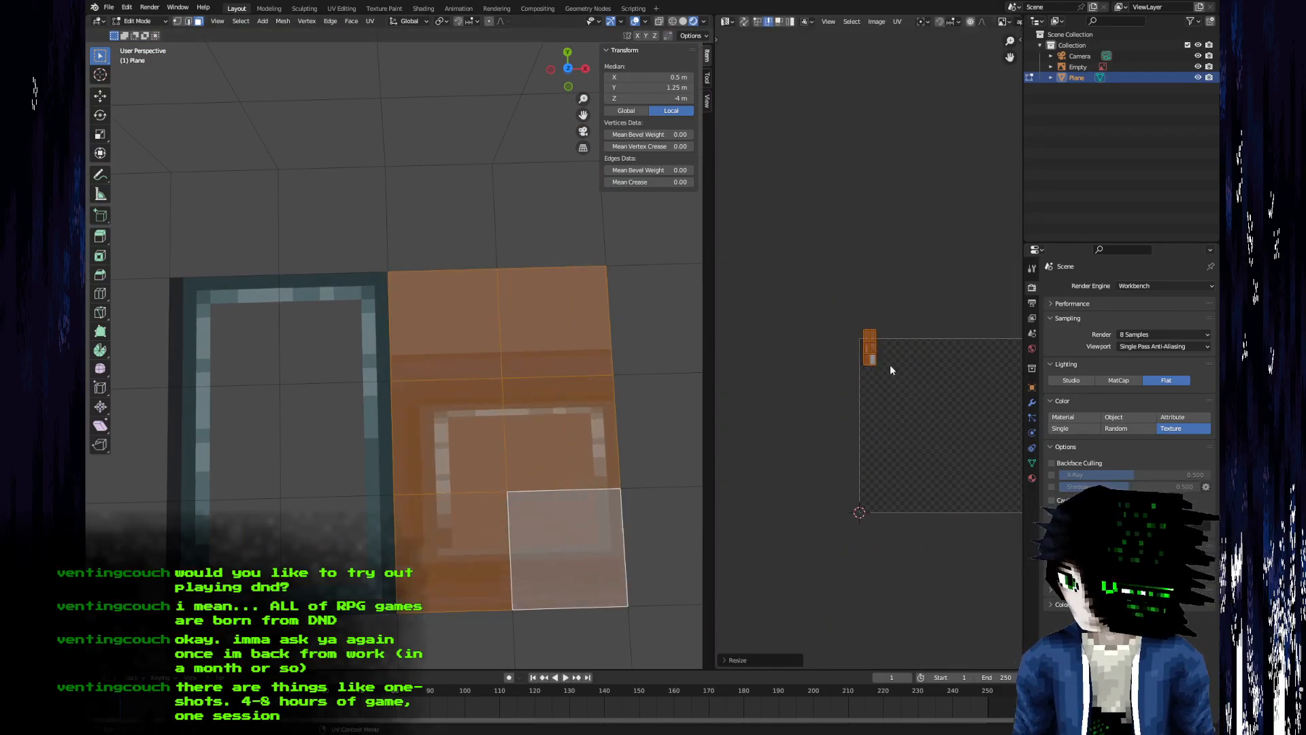
pyautogui.click(888, 362)
pyautogui.press('s')
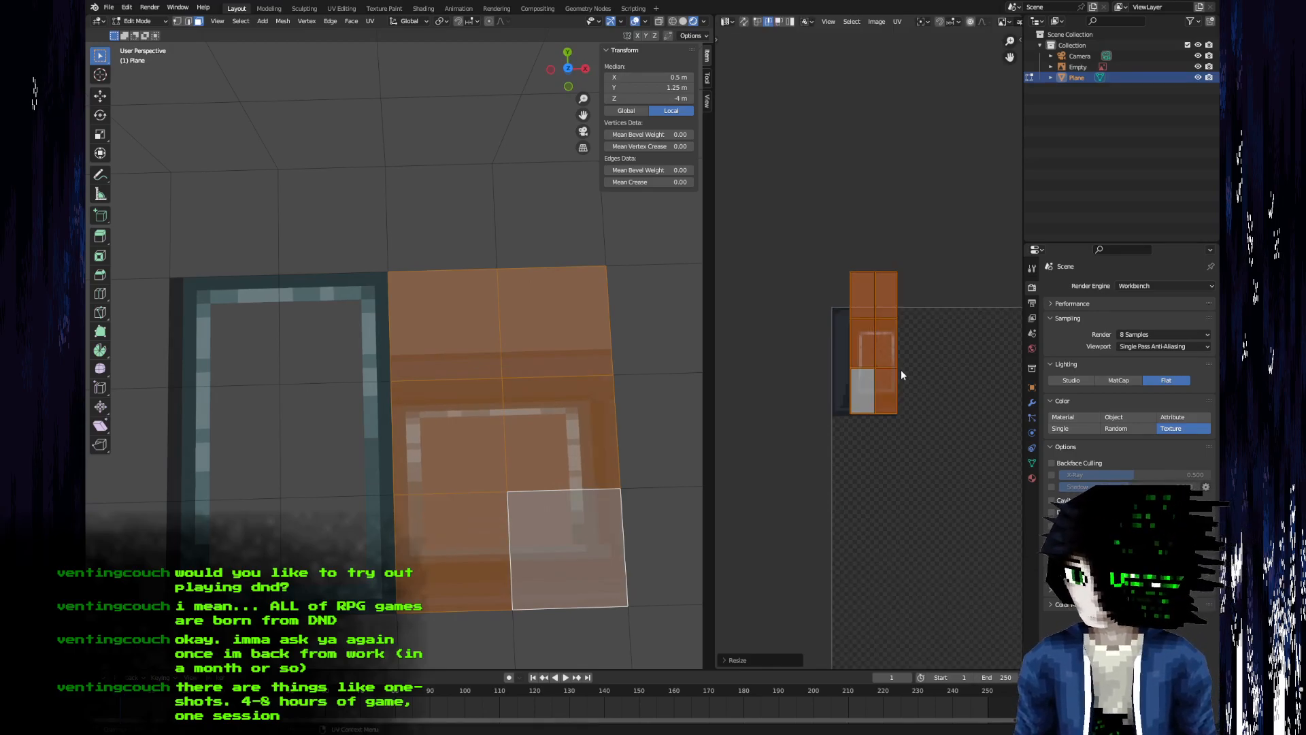
pyautogui.click(901, 369)
# - Lower the upper inner horizontal UV edge and align the topmost UV edge with the window frame's upper border
pyautogui.scroll(4, 889, 341)
pyautogui.click(873, 155)
pyautogui.press('g')
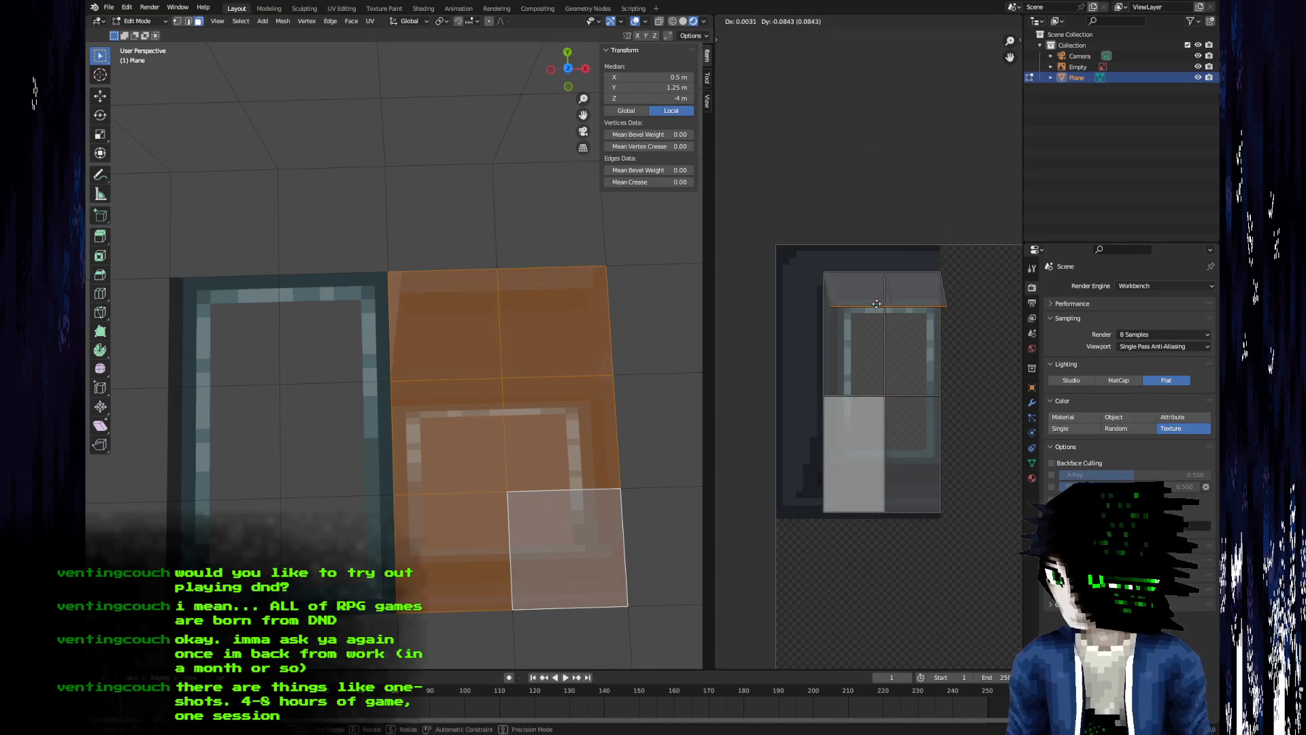
pyautogui.click(865, 353)
pyautogui.click(867, 151)
pyautogui.press('g')
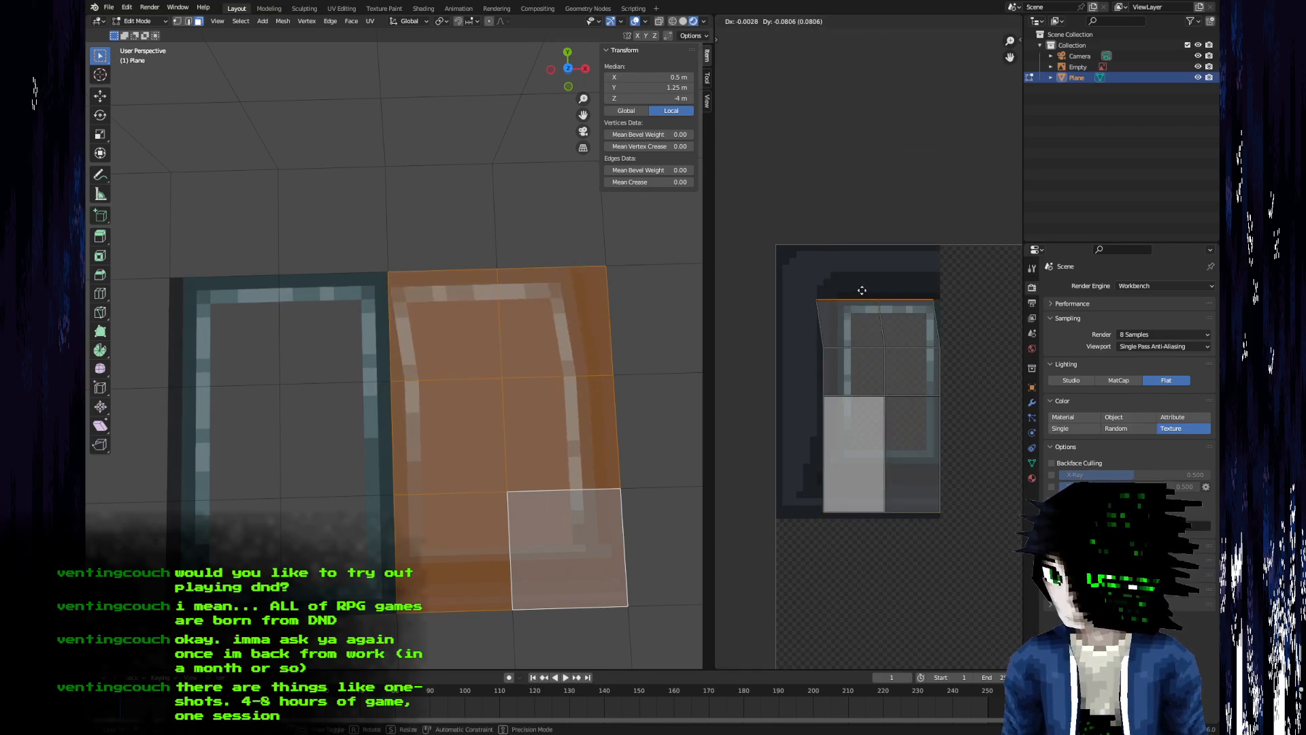
pyautogui.click(863, 297)
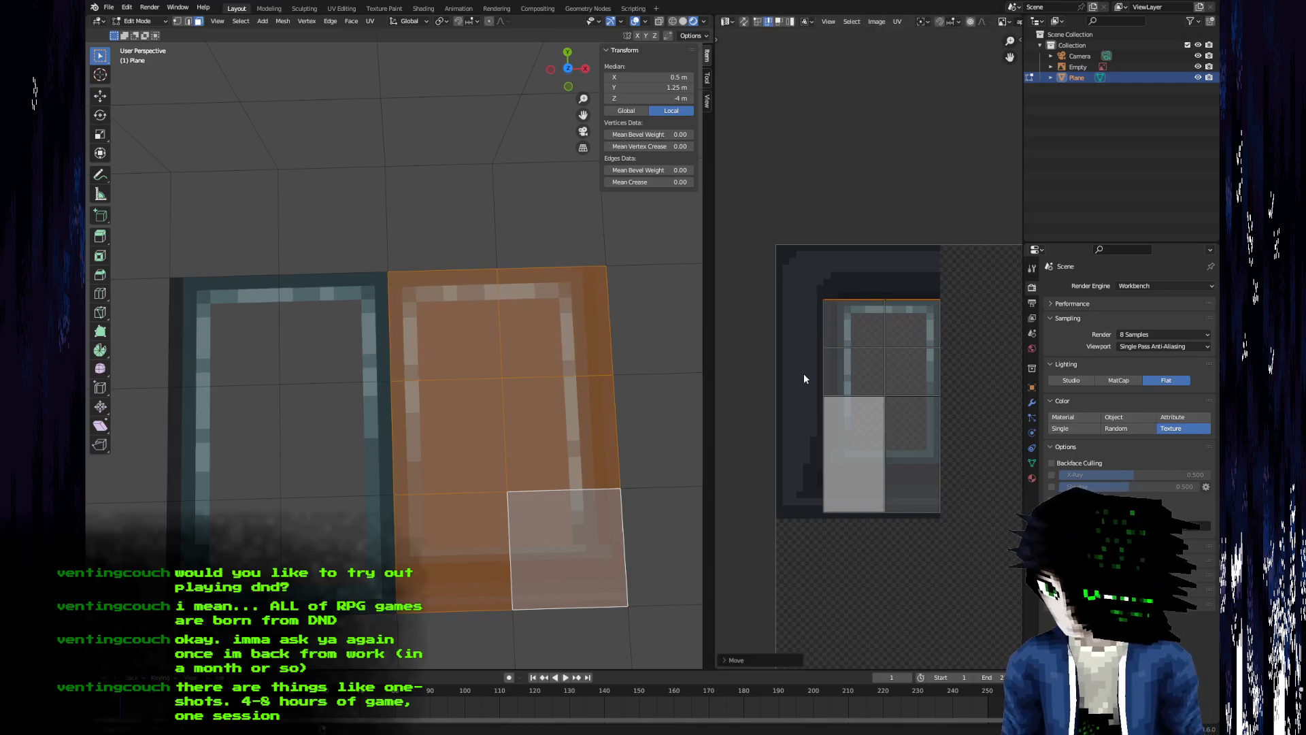
# - Align the UV block's left and lower edges with the outer border of the window frame
pyautogui.click(832, 376)
pyautogui.click(867, 506)
pyautogui.press('g')
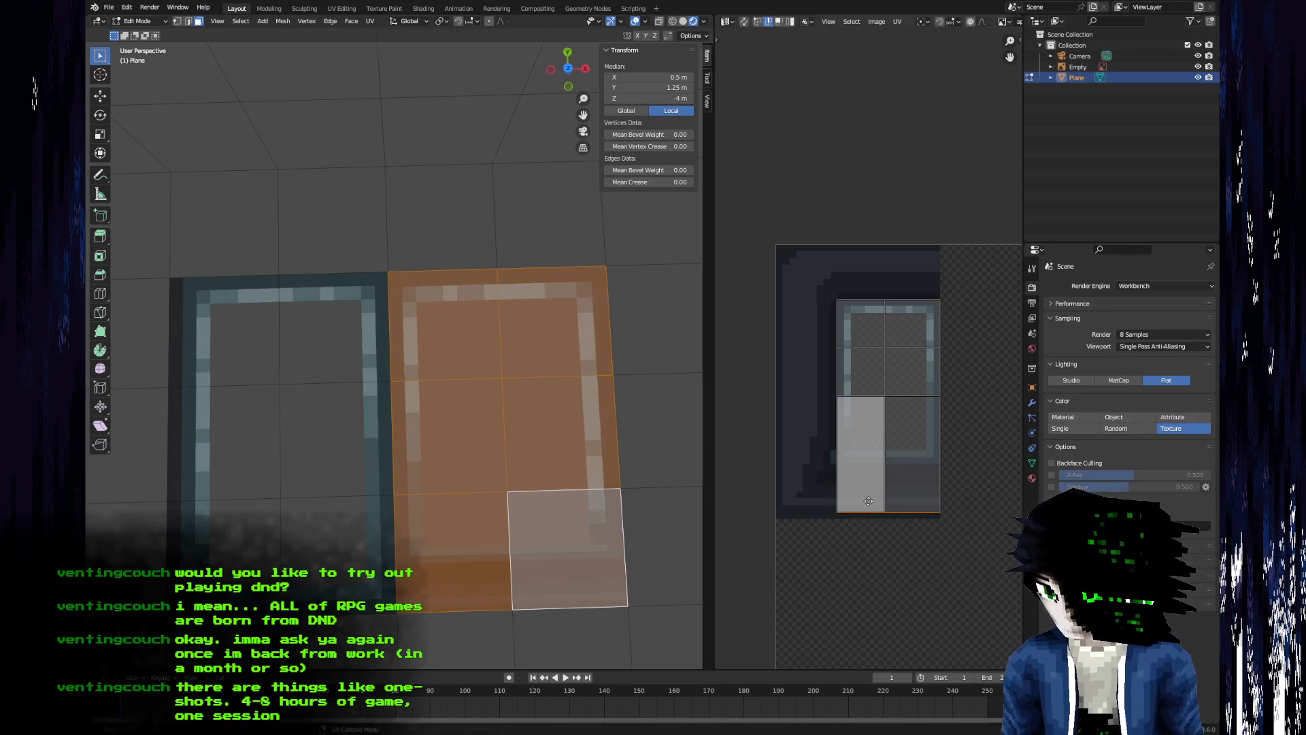
pyautogui.click(869, 457)
# - Reposition the two inner horizontal UV edges and the middle vertical edge to even out the second window's faces
pyautogui.scroll(3, 859, 393)
pyautogui.click(874, 444)
pyautogui.press('g')
pyautogui.click(873, 457)
pyautogui.click(852, 346)
pyautogui.press('g')
pyautogui.click(884, 368)
pyautogui.click(899, 395)
pyautogui.press('g')
pyautogui.click(910, 398)
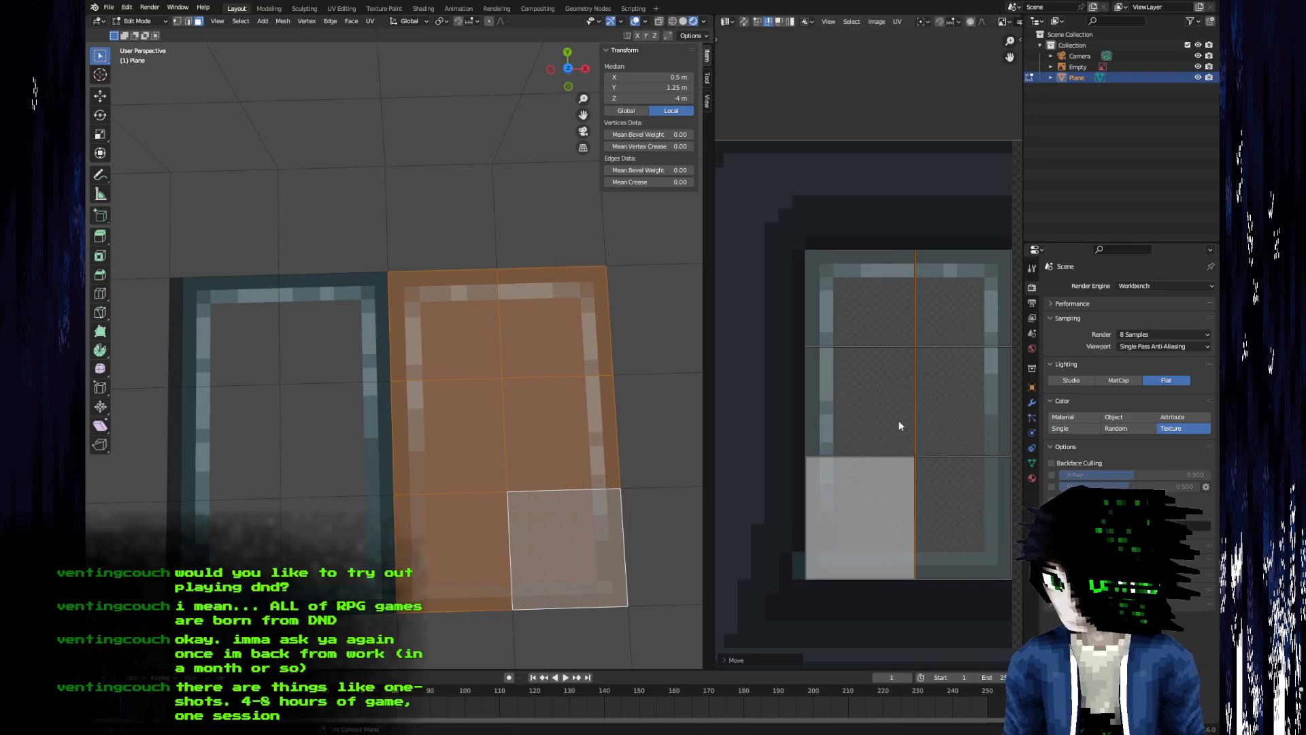
# - Try mirroring the second window's UV faces horizontally by scaling them -1 on X
pyautogui.press('a')
pyautogui.hotkey('ctrl', 'z')
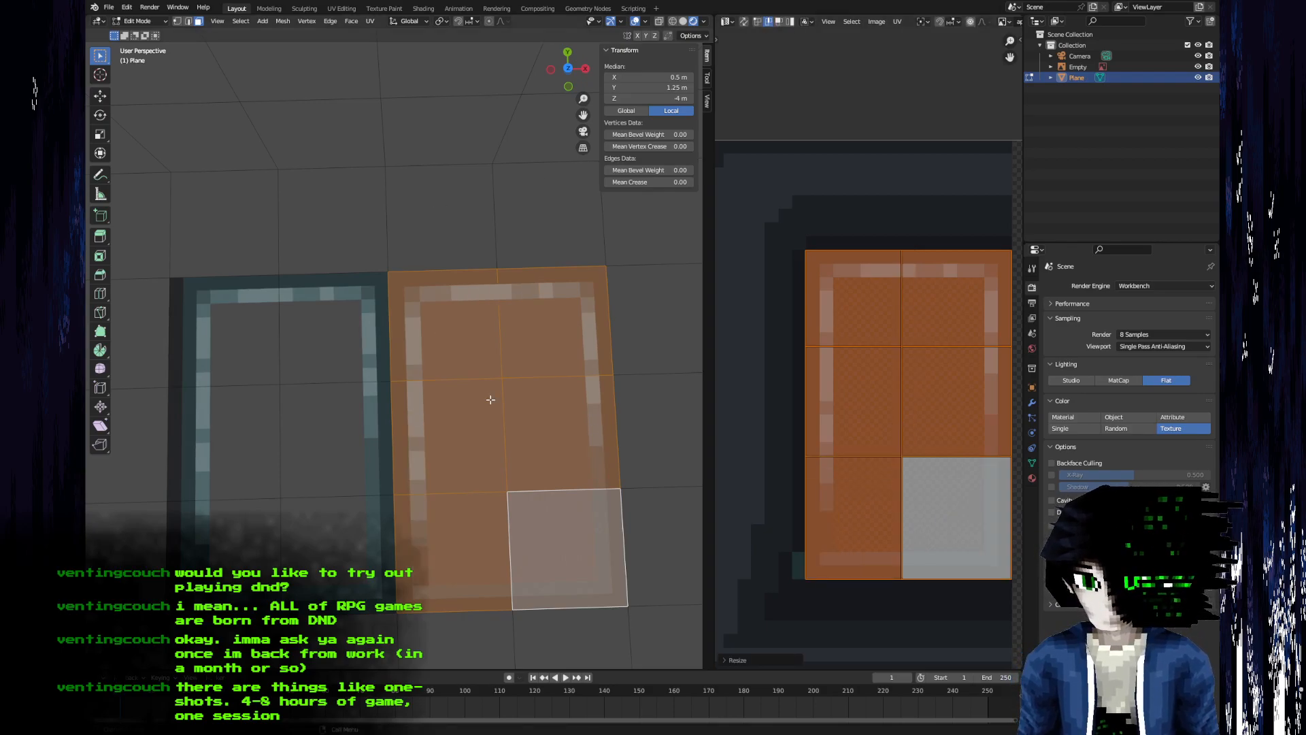
pyautogui.write('sx-1')
pyautogui.press('Return')
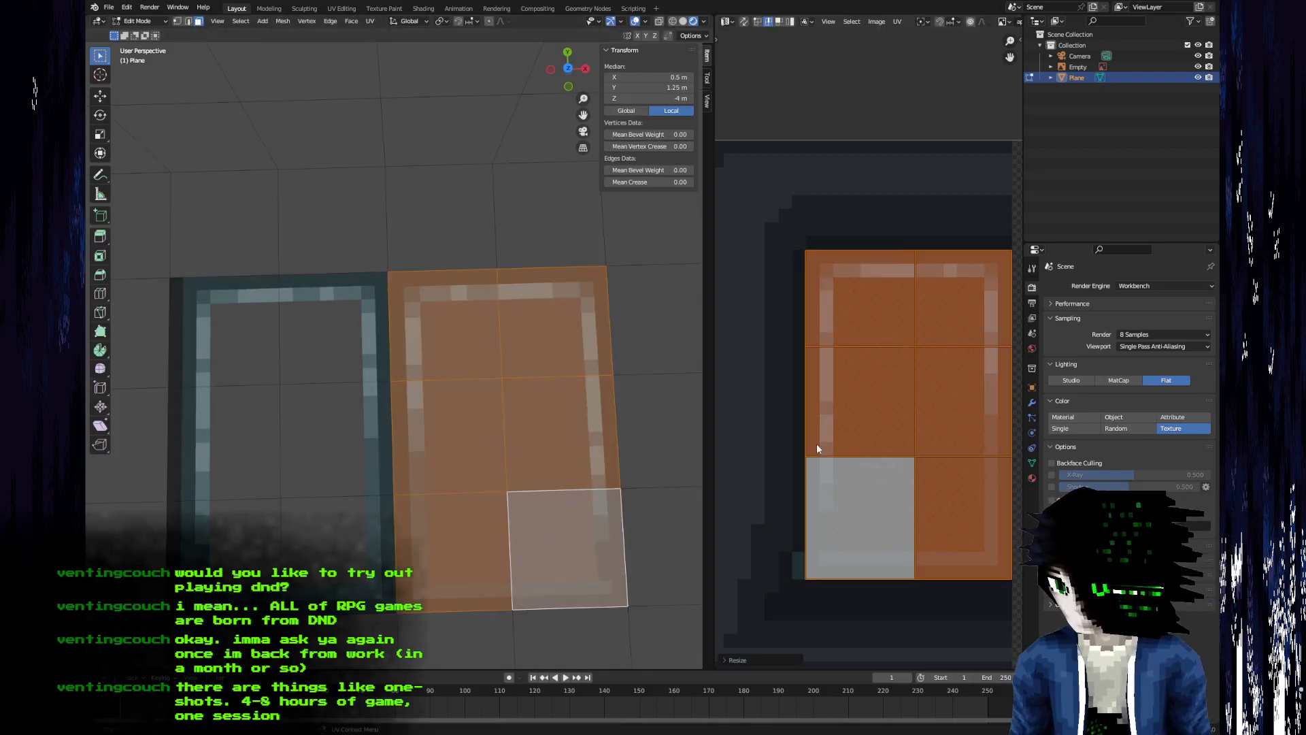
# - Move the UV block's left edge along X just outside the frame, and recentre the middle vertical edge along X
pyautogui.click(813, 434)
pyautogui.scroll(-2, 814, 434)
pyautogui.press('g')
pyautogui.press('x')
pyautogui.click(828, 418)
pyautogui.click(895, 394)
pyautogui.press('g')
pyautogui.press('x')
pyautogui.click(887, 393)
# - Inspect the two mapped window panes in Object Mode and return to Edit Mode
pyautogui.press('Tab')
pyautogui.scroll(-3, 488, 407)
pyautogui.scroll(1, 454, 405)
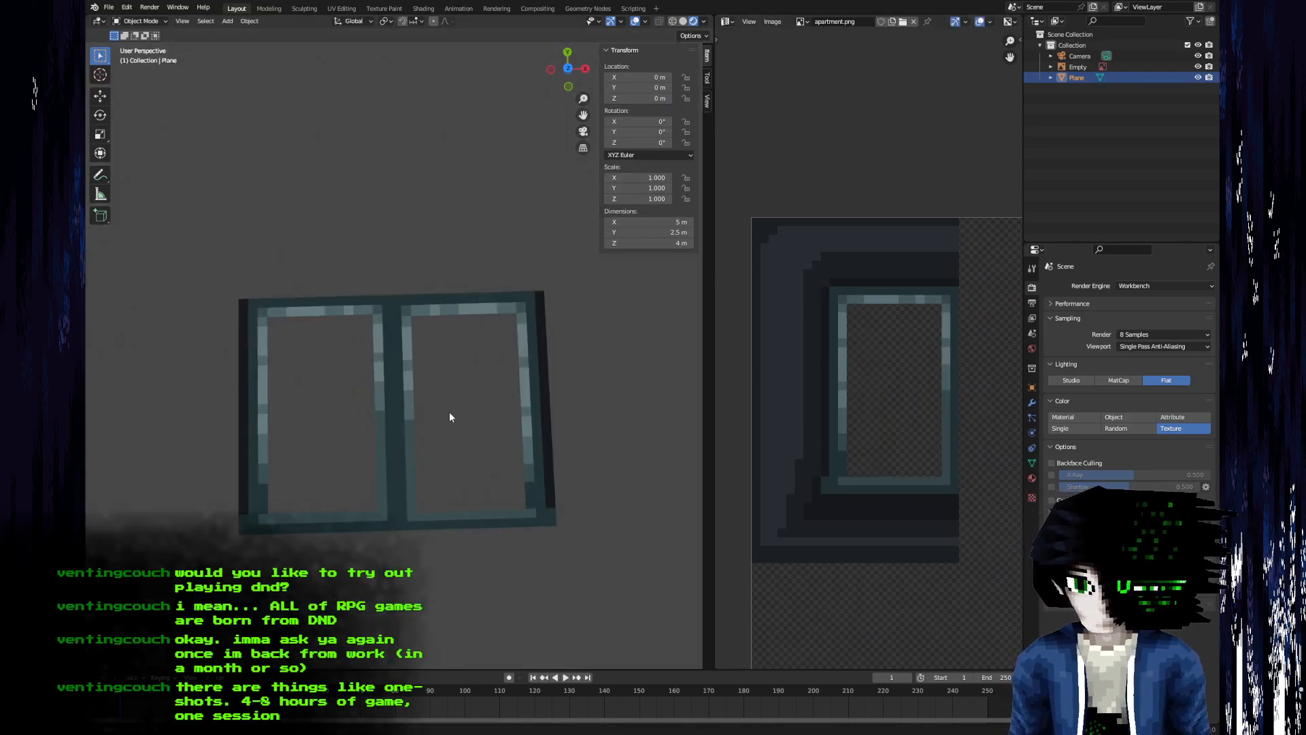
pyautogui.moveTo(450, 413); pyautogui.dragTo(446, 404, button='middle')
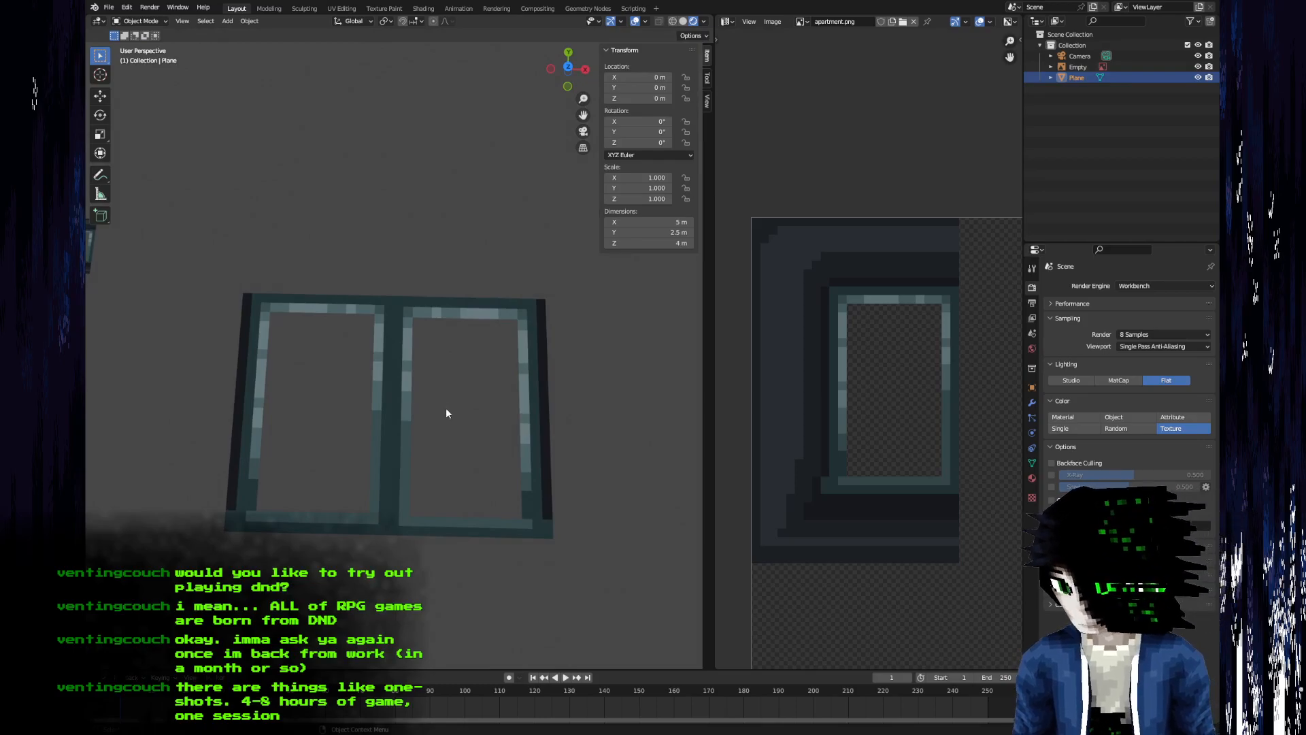
pyautogui.press('Tab')
pyautogui.moveTo(402, 460); pyautogui.dragTo(357, 495, button='middle')
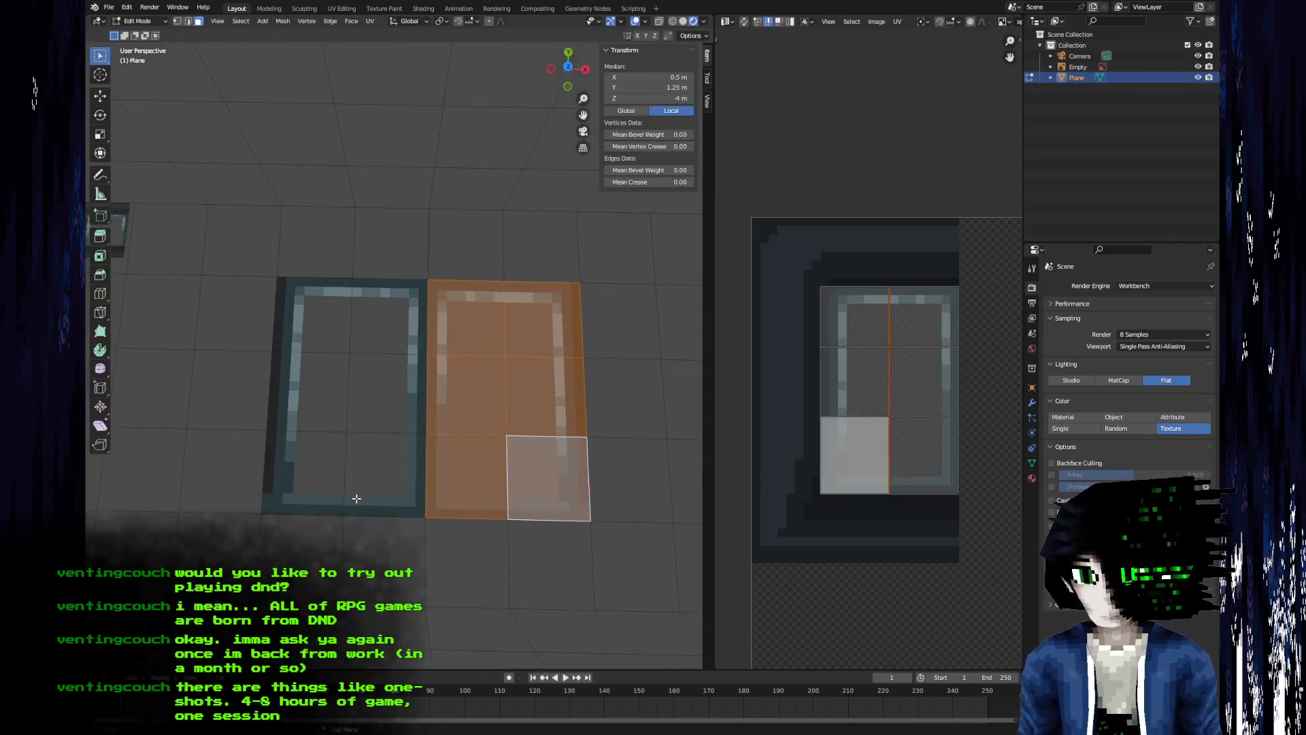
# - Switch to Aseprite and erase the bottom-right corner tile of the window drawing in apartment.png
pyautogui.moveTo(948, 498); pyautogui.dragTo(971, 491, button='middle')
pyautogui.scroll(3, 884, 554)
pyautogui.moveTo(880, 510); pyautogui.dragTo(837, 252, button='middle')
pyautogui.scroll(-1, 830, 395)
pyautogui.hotkey('alt', 'Tab')
pyautogui.moveTo(367, 283); pyautogui.dragTo(308, 134, button='middle')
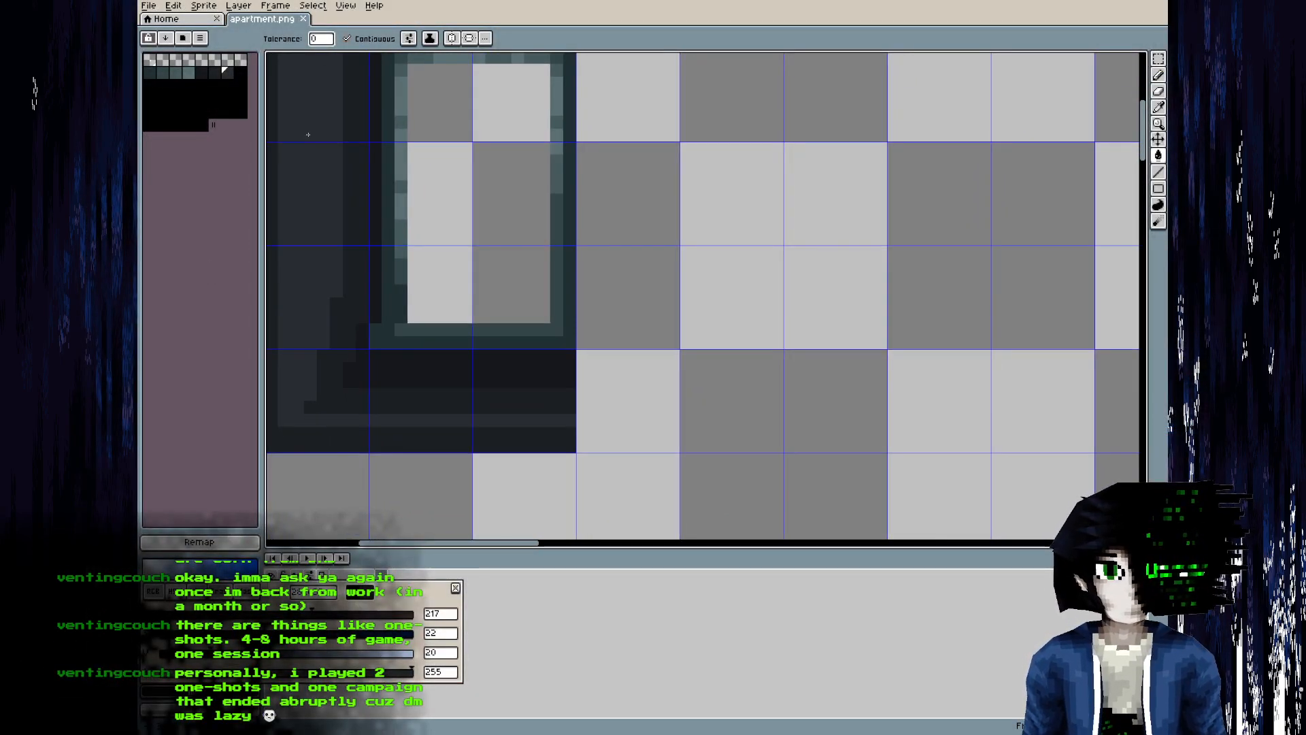
pyautogui.press('m')
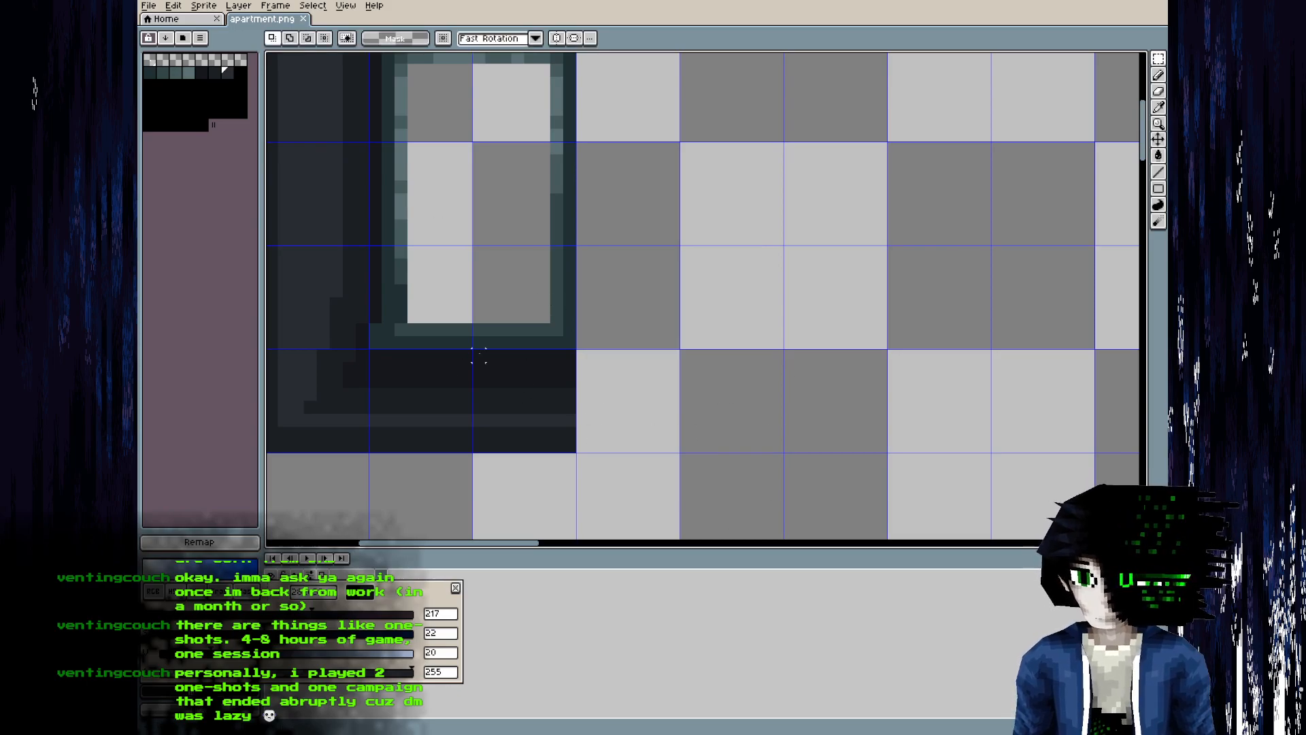
pyautogui.moveTo(479, 355); pyautogui.dragTo(575, 446)
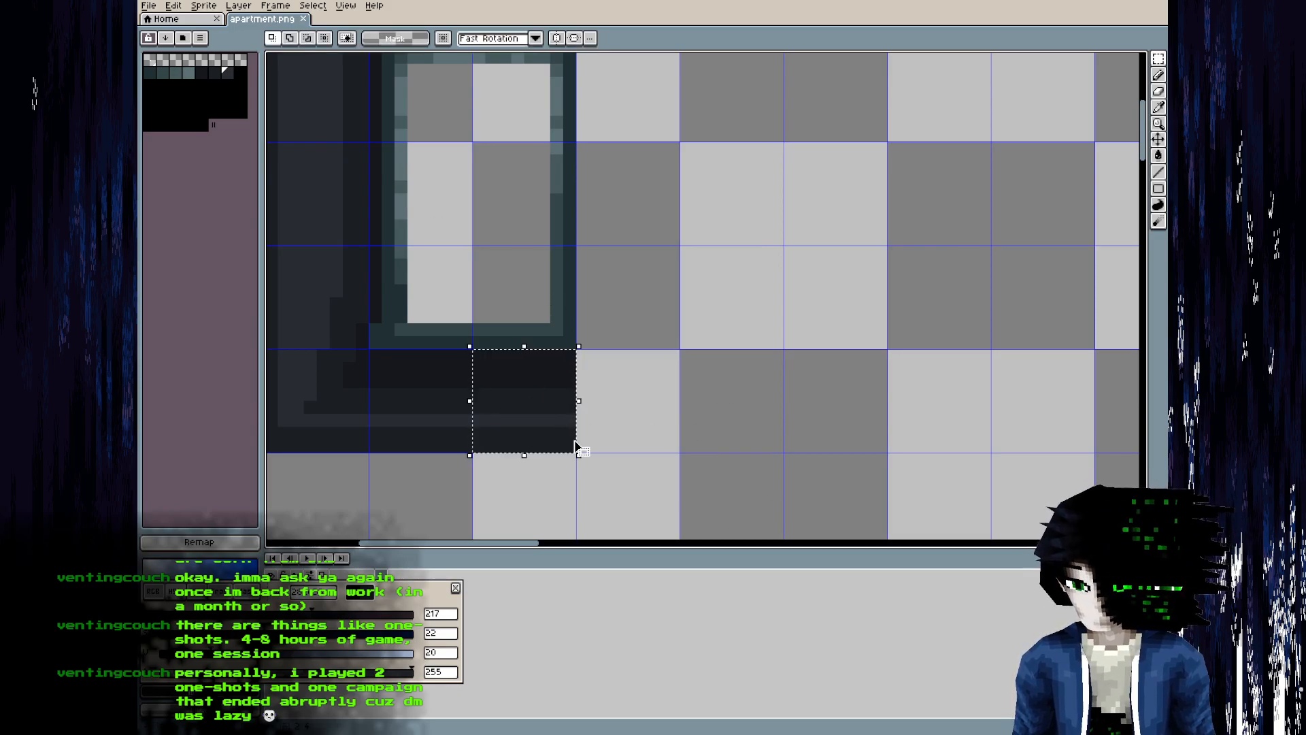
pyautogui.press('Delete')
# - Erase the second tile from the top in the drawing's left column and switch back to Blender
pyautogui.scroll(4, 556, 394)
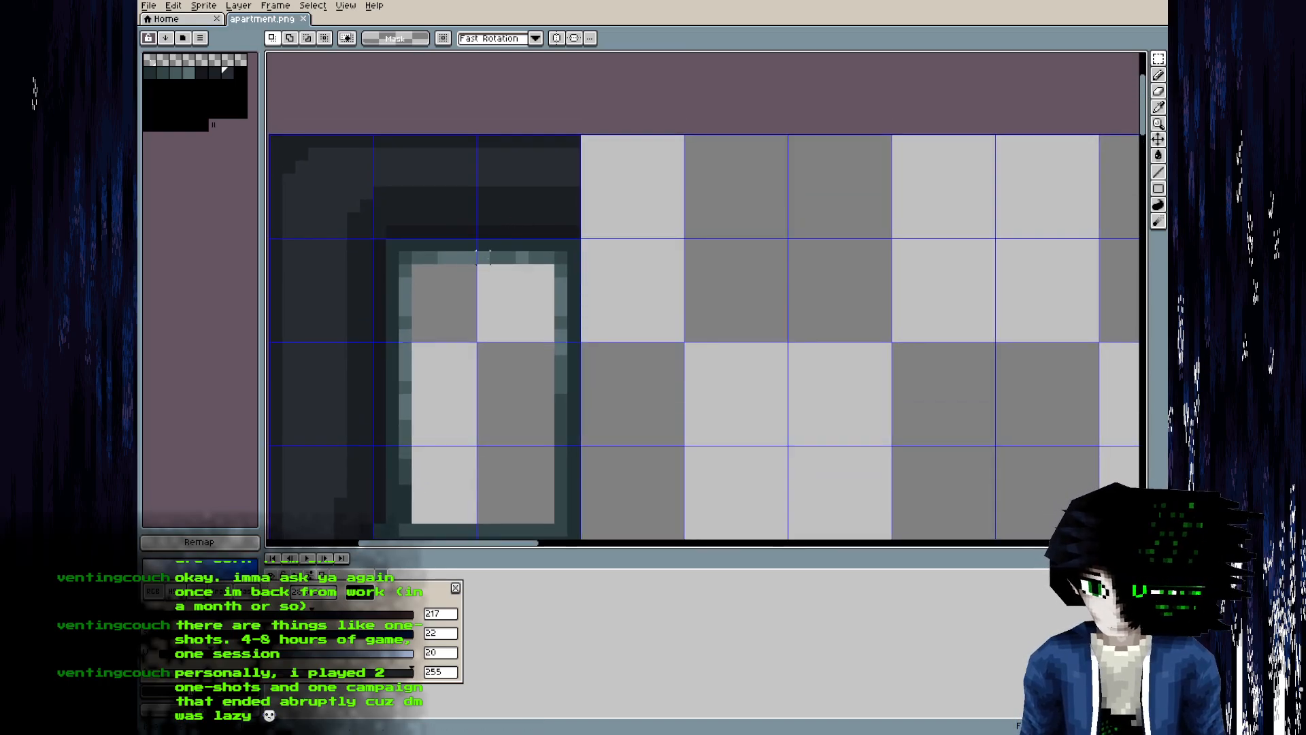
pyautogui.moveTo(482, 255); pyautogui.dragTo(489, 157, button='middle')
pyautogui.moveTo(373, 156); pyautogui.dragTo(281, 256)
pyautogui.press('Delete')
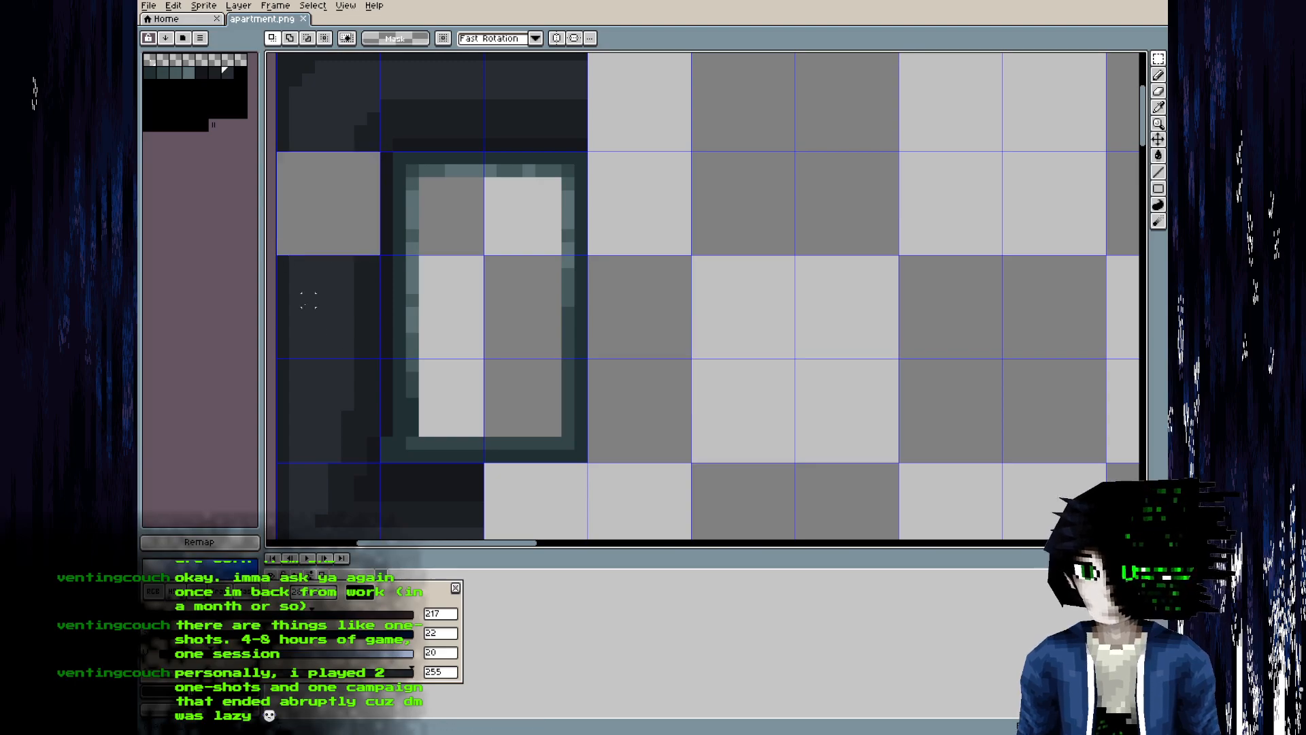
pyautogui.hotkey('alt', 'Tab')
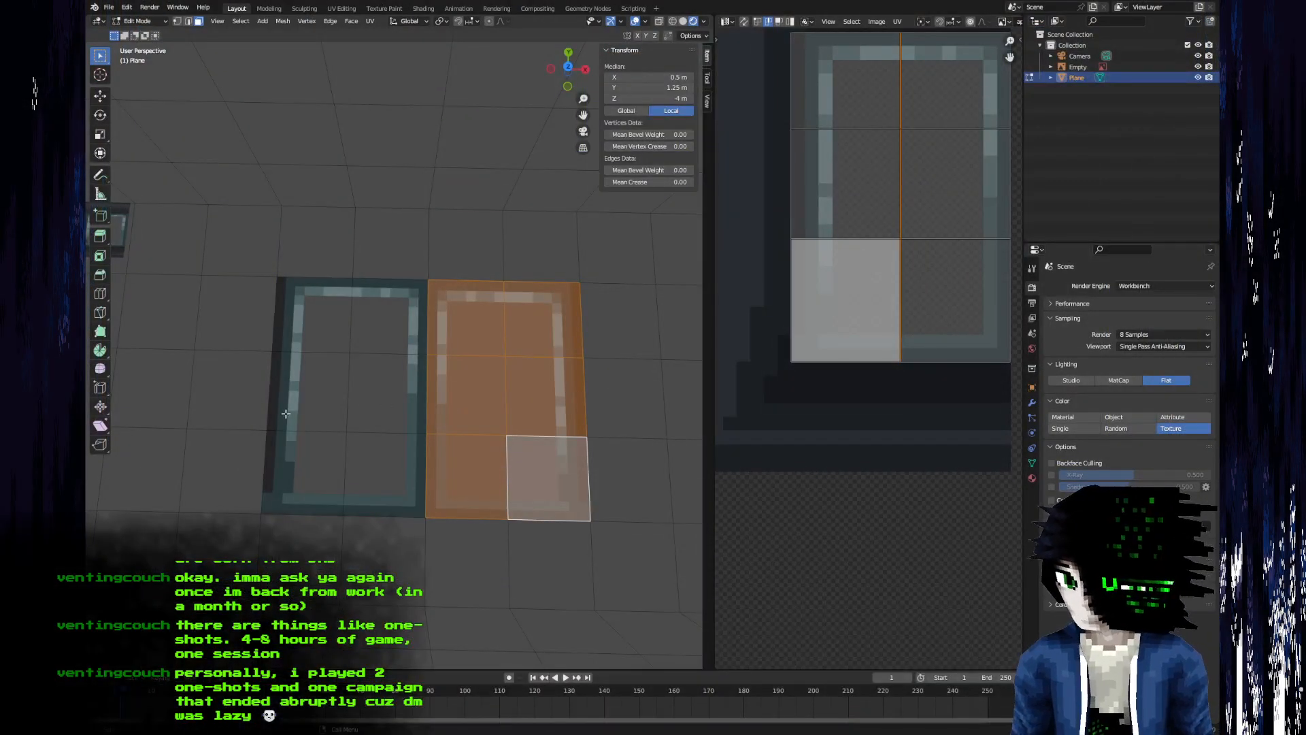
# - Select the three wall faces directly beside the left window pane and shrink their UVs near the window texture
pyautogui.click(221, 469)
pyautogui.keyDown('shift'); pyautogui.click(234, 408); pyautogui.keyUp('shift')
pyautogui.keyDown('shift'); pyautogui.click(250, 326); pyautogui.keyUp('shift')
pyautogui.scroll(-5, 886, 396)
pyautogui.scroll(-2, 886, 395)
pyautogui.press('a')
pyautogui.press('g')
pyautogui.click(853, 268)
pyautogui.press('s')
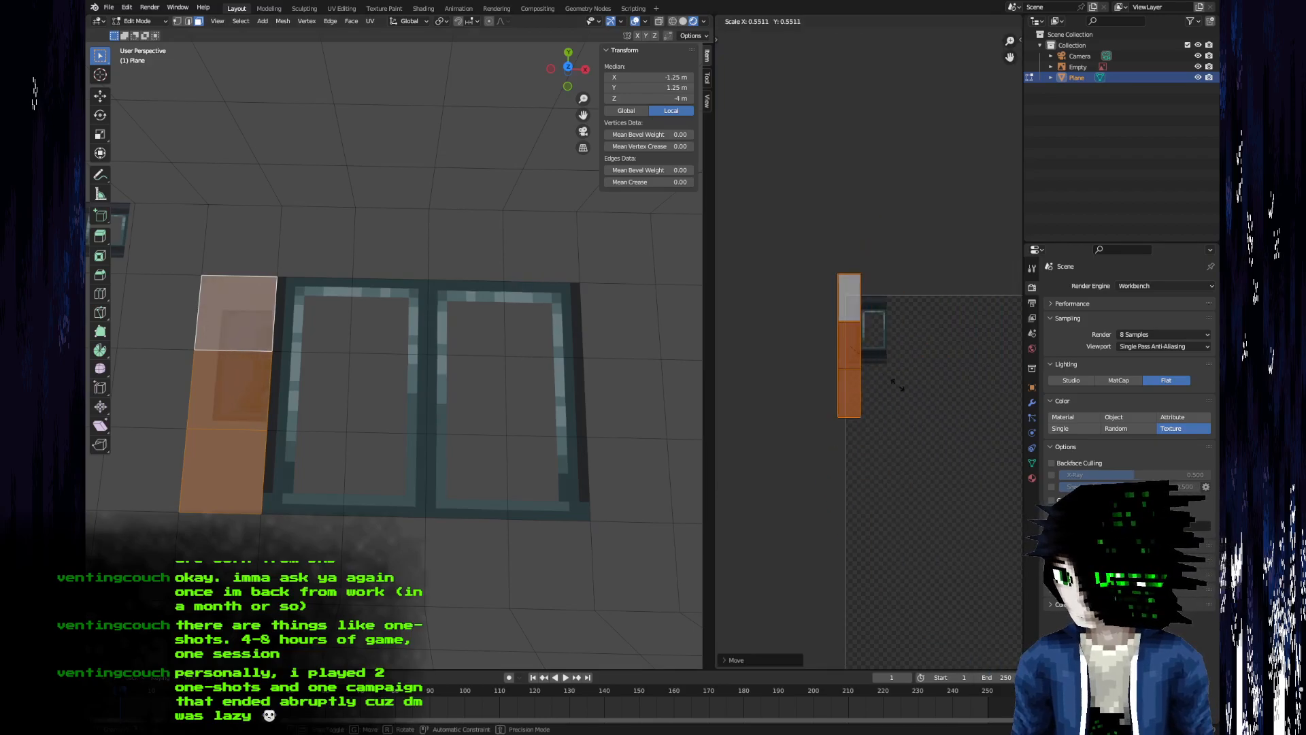
pyautogui.click(861, 352)
# - Move the strip's top and two inner horizontal UV edges onto the tile rows in the texture's left column
pyautogui.scroll(4, 861, 361)
pyautogui.click(815, 272)
pyautogui.press('g')
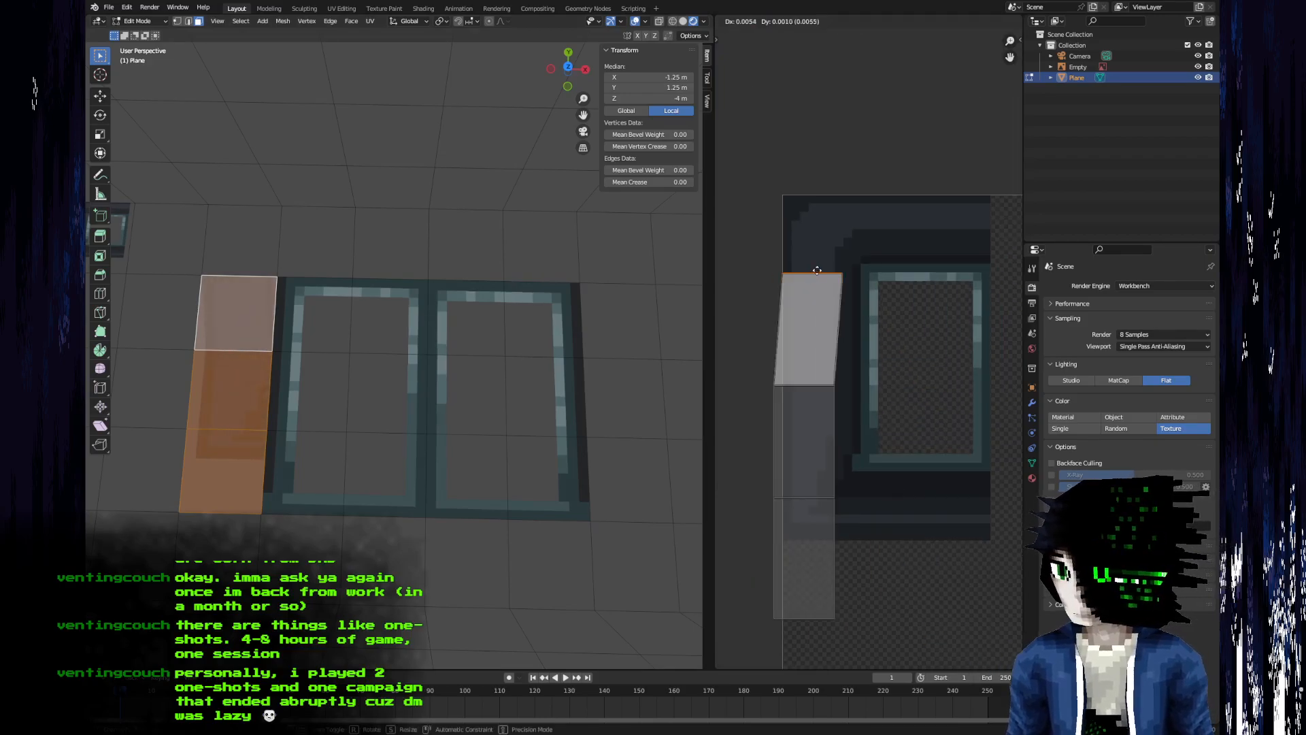
pyautogui.click(815, 265)
pyautogui.click(812, 386)
pyautogui.press('g')
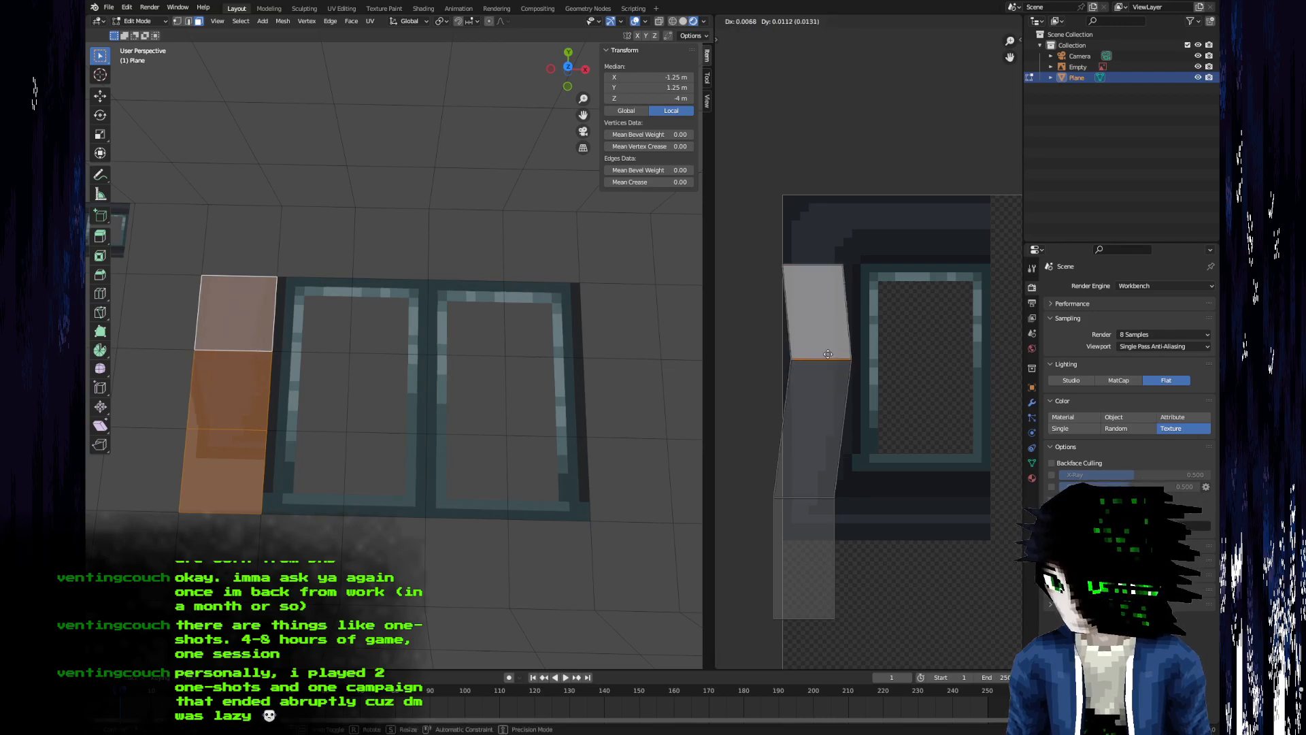
pyautogui.click(819, 317)
pyautogui.click(800, 490)
pyautogui.press('g')
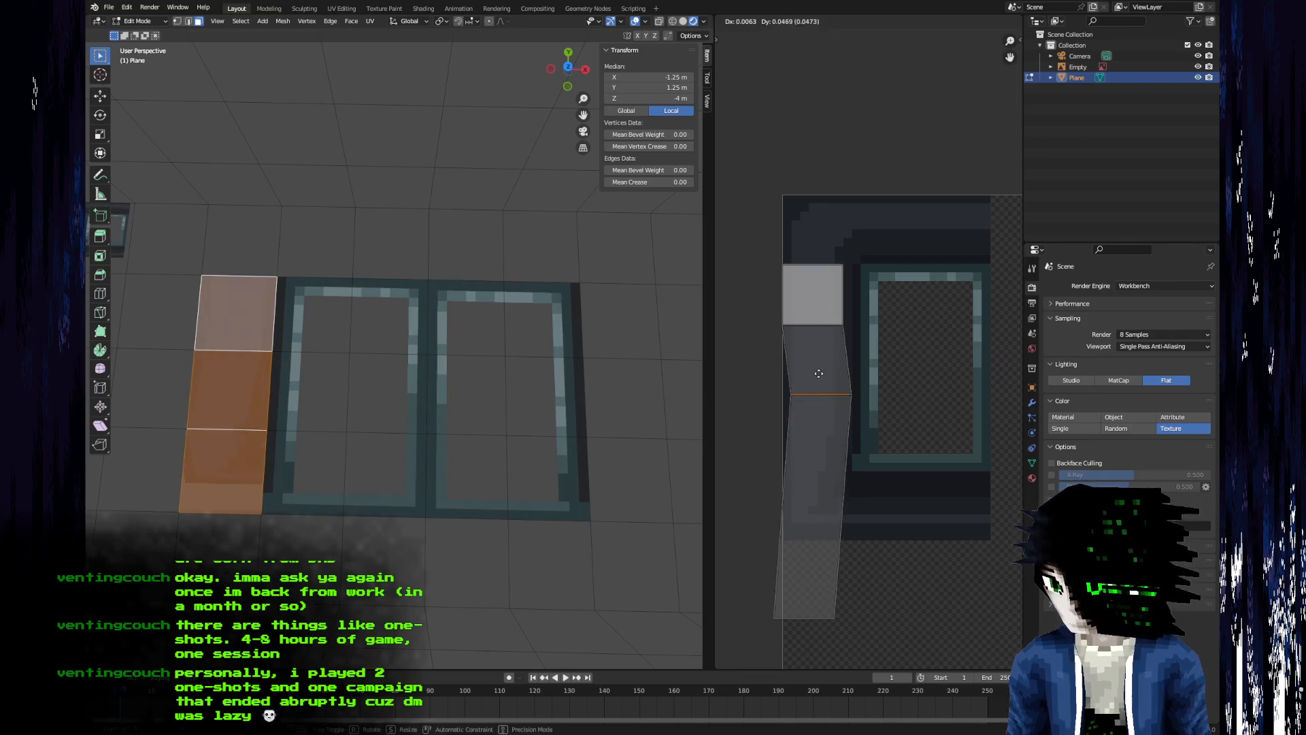
pyautogui.click(810, 367)
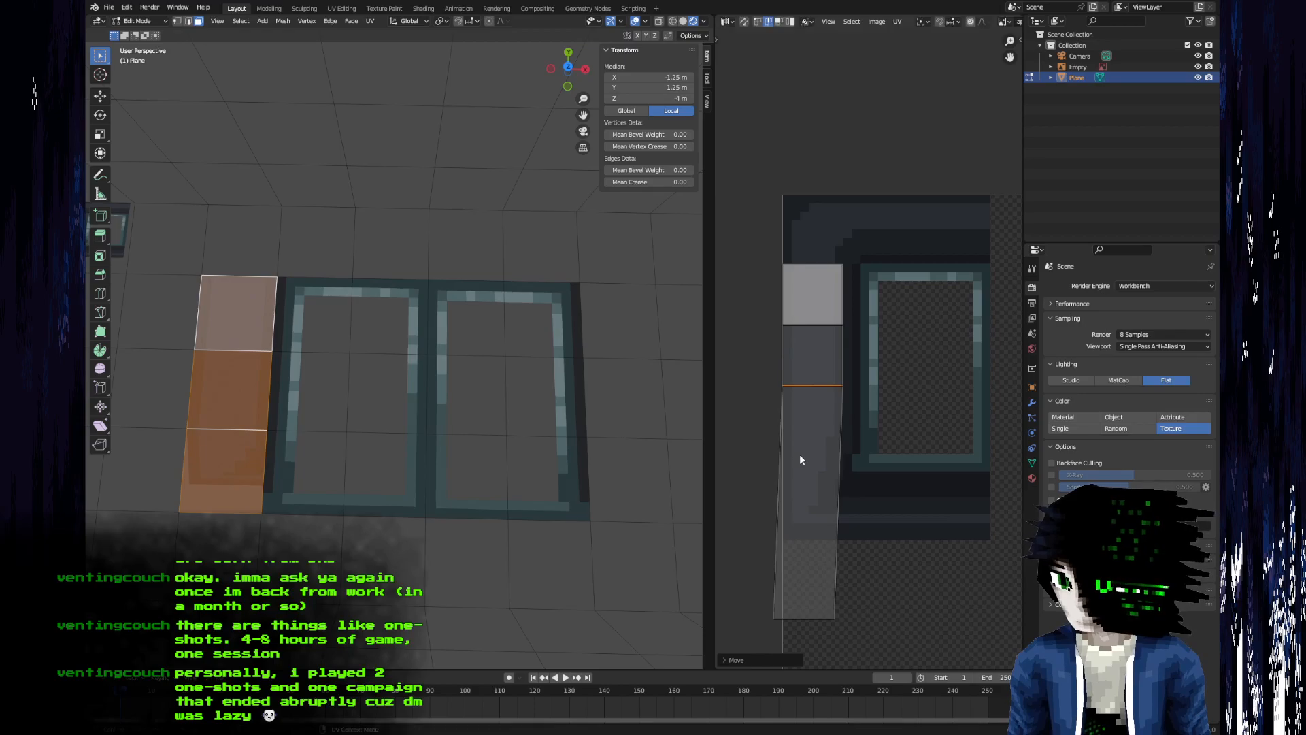
# - Align the strip's bottom UV edge with the window's base and its right edge just outside the frame, and check in Object Mode
pyautogui.click(802, 620)
pyautogui.press('g')
pyautogui.click(837, 422)
pyautogui.click(842, 414)
pyautogui.press('g')
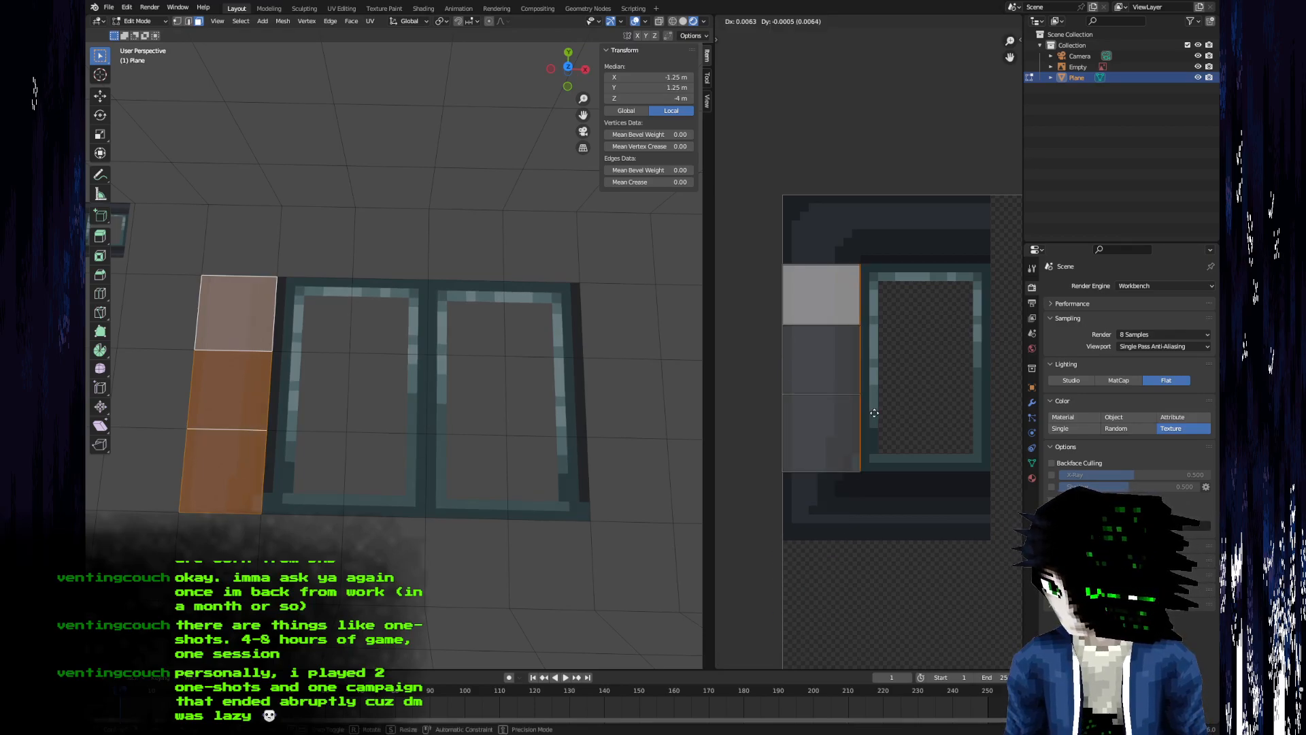
pyautogui.click(874, 413)
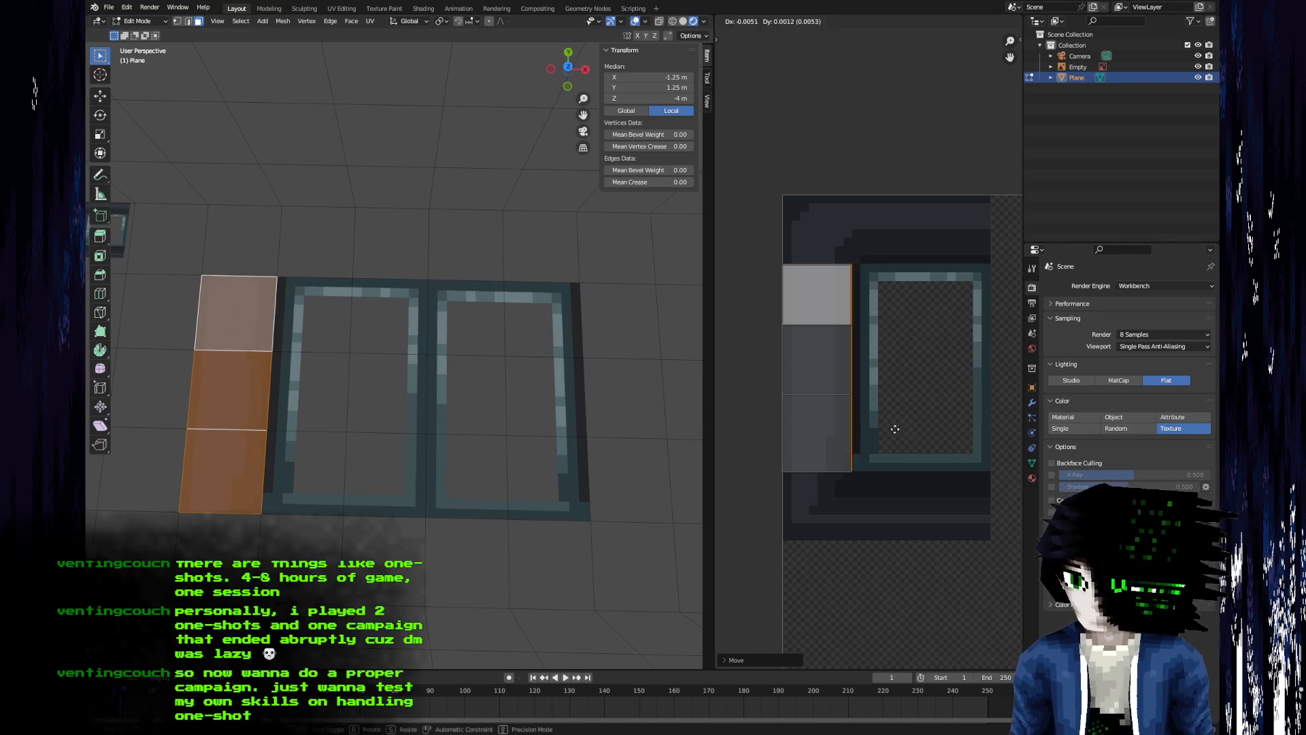
pyautogui.scroll(2, 884, 354)
pyautogui.press('Tab')
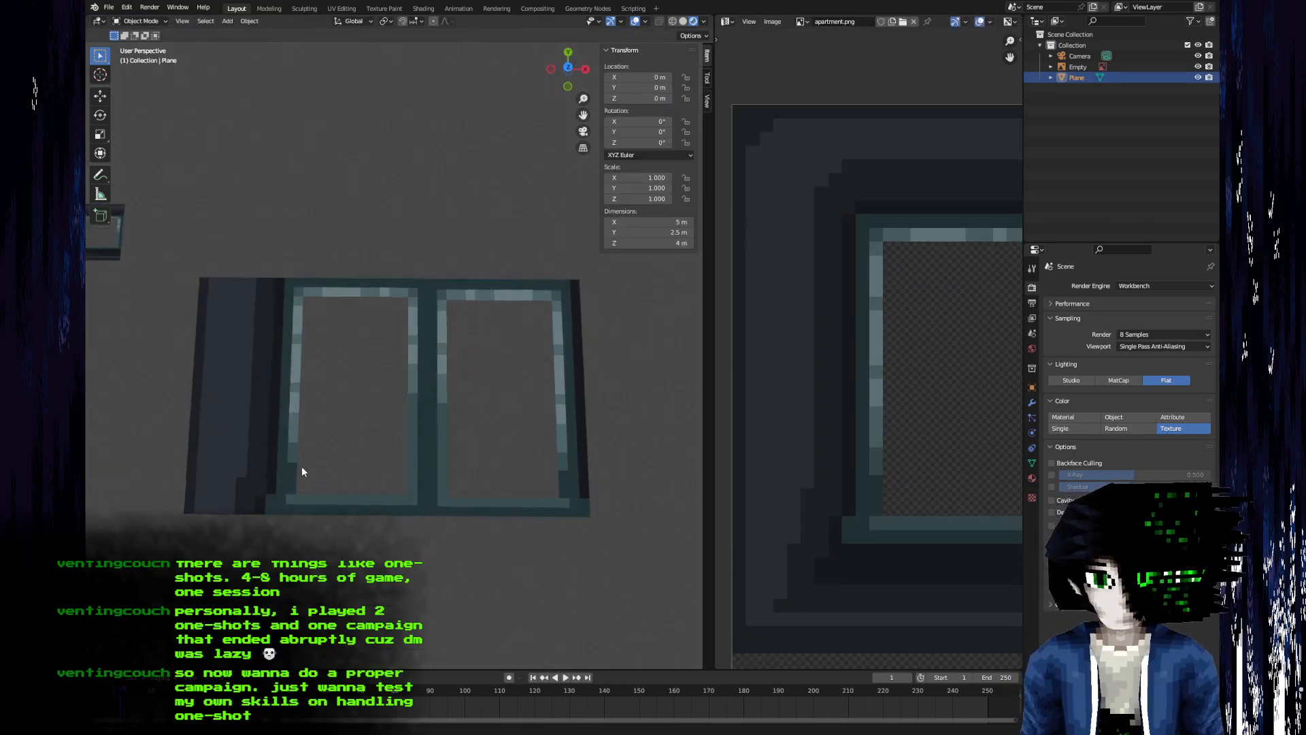
pyautogui.press('Tab')
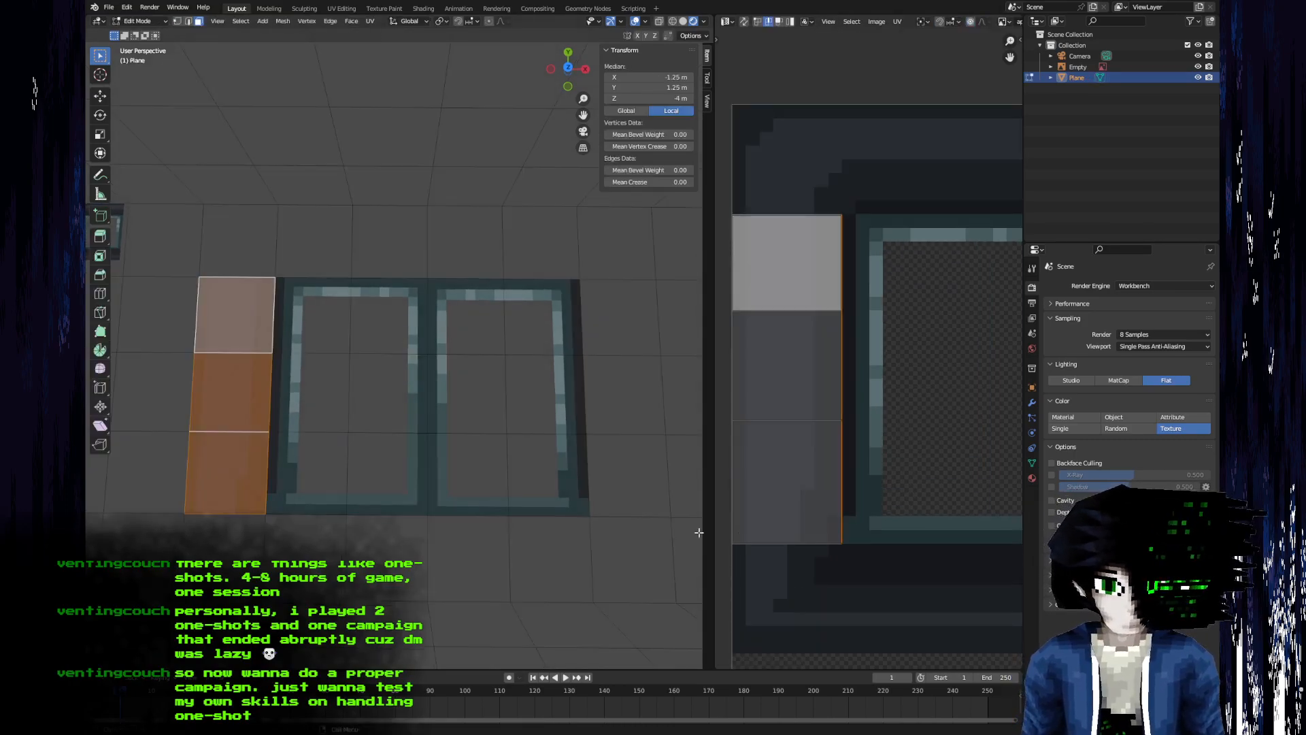
# - Delete the face loops that make up the right half of the room
pyautogui.scroll(-4, 934, 489)
pyautogui.moveTo(292, 422); pyautogui.dragTo(452, 283, button='middle')
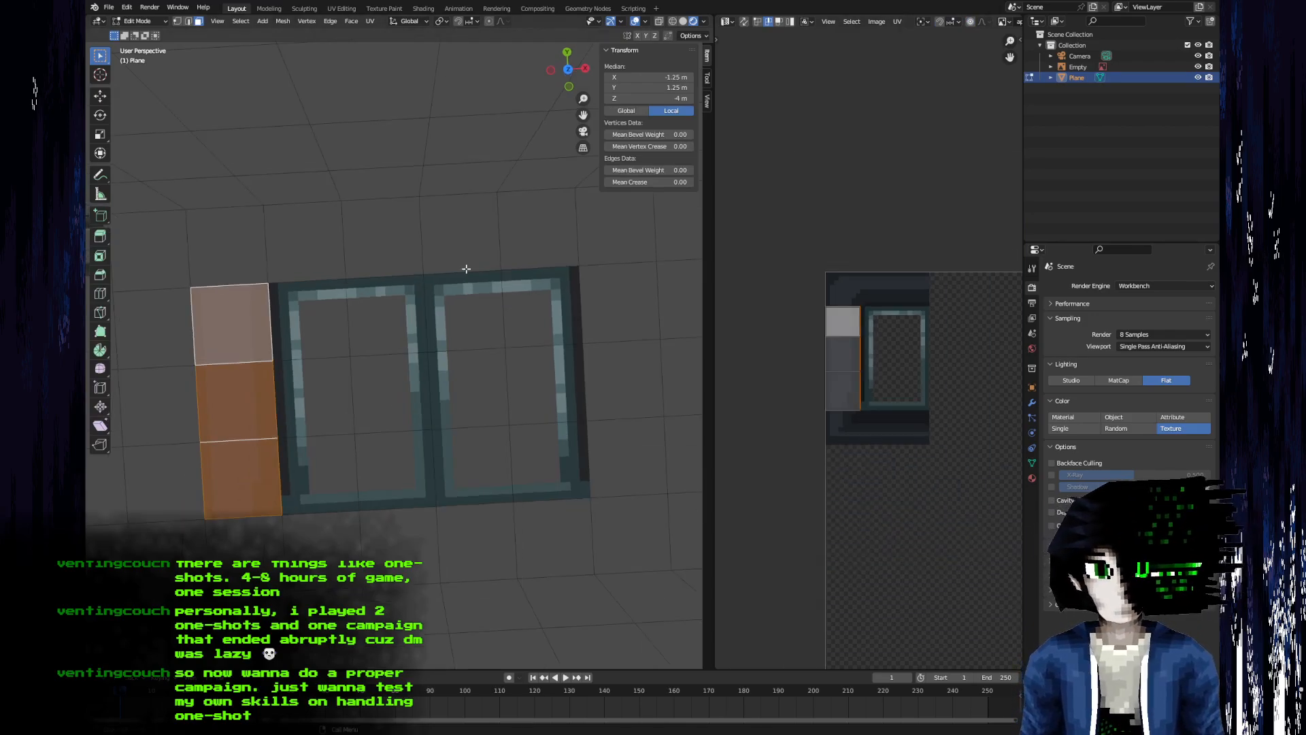
pyautogui.keyDown('alt'); pyautogui.click(466, 269); pyautogui.keyUp('alt')
pyautogui.press('x')
pyautogui.click(466, 268)
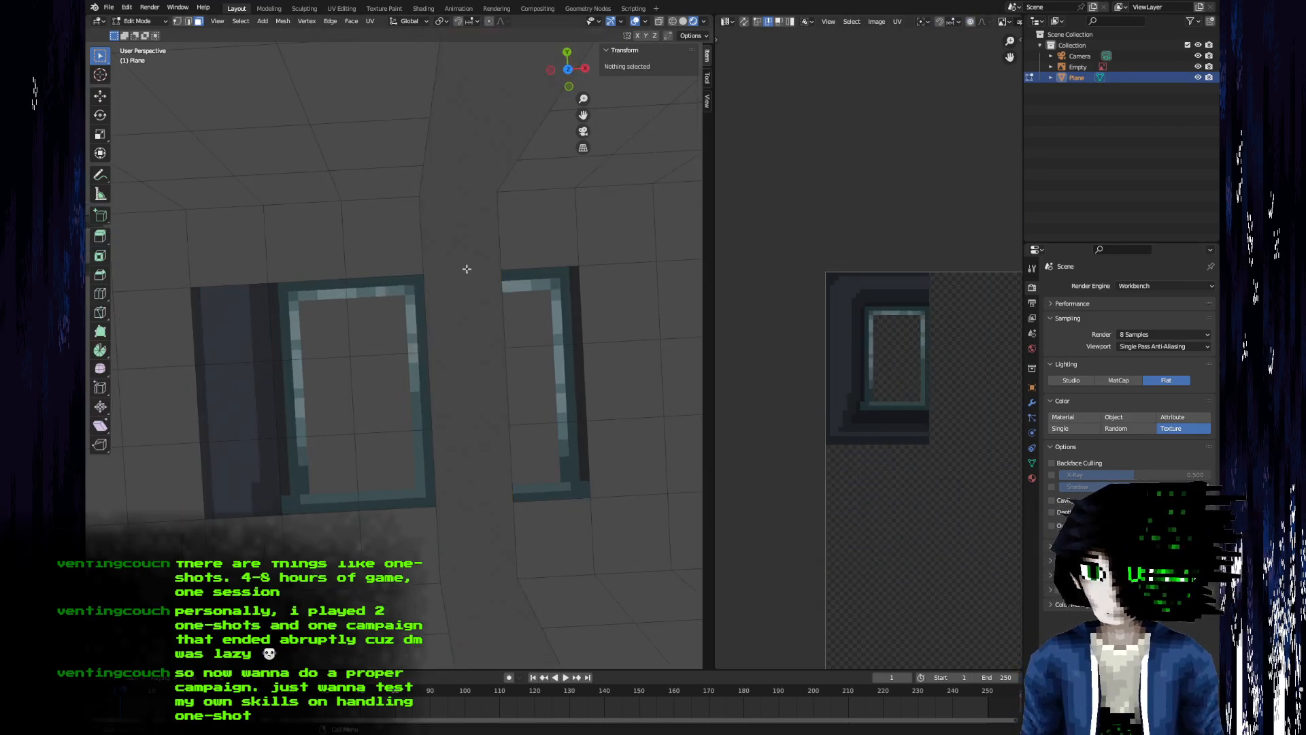
pyautogui.keyDown('alt'); pyautogui.click(567, 296); pyautogui.keyUp('alt')
pyautogui.press('x')
pyautogui.click(560, 298)
pyautogui.scroll(-5, 524, 351)
pyautogui.scroll(5, 524, 351)
# - Add a Mirror modifier on the X axis to the room and return to Edit Mode
pyautogui.press('Tab')
pyautogui.click(1032, 402)
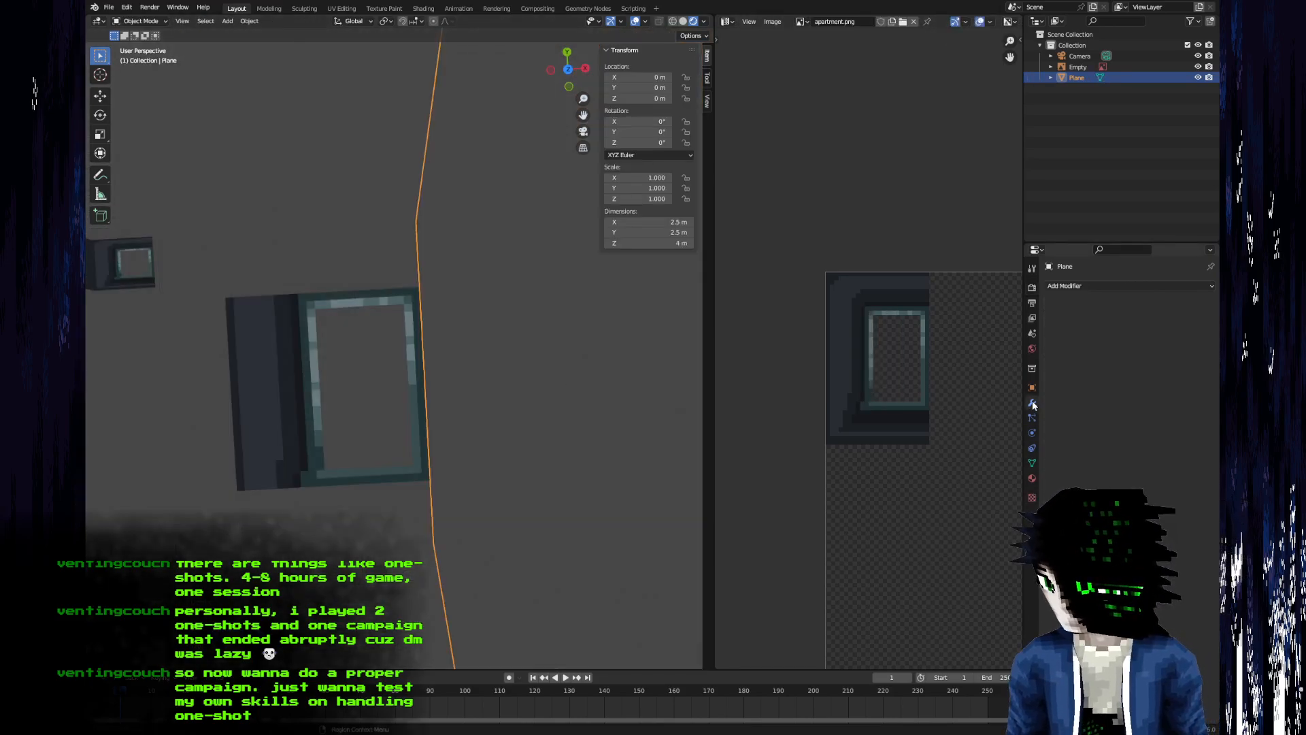
pyautogui.click(1105, 286)
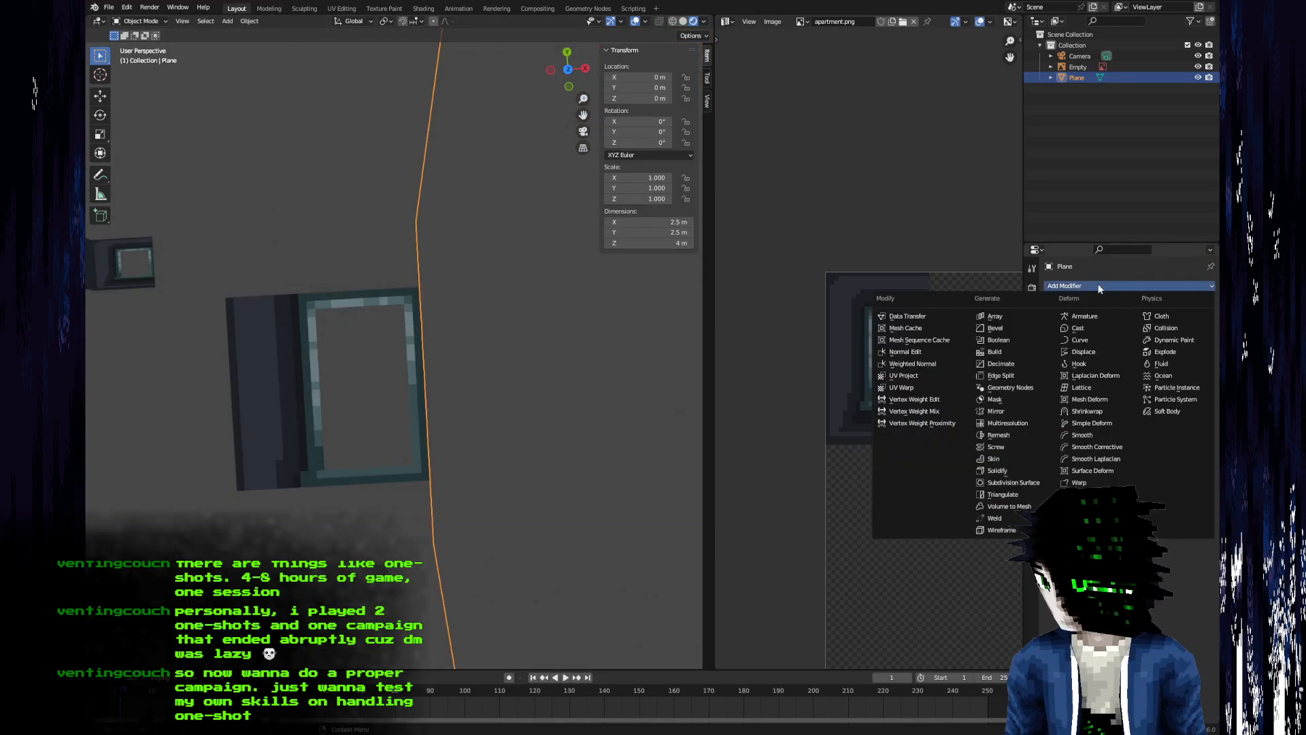
pyautogui.click(1028, 417)
pyautogui.press('Tab')
pyautogui.scroll(4, 307, 489)
pyautogui.scroll(-4, 379, 502)
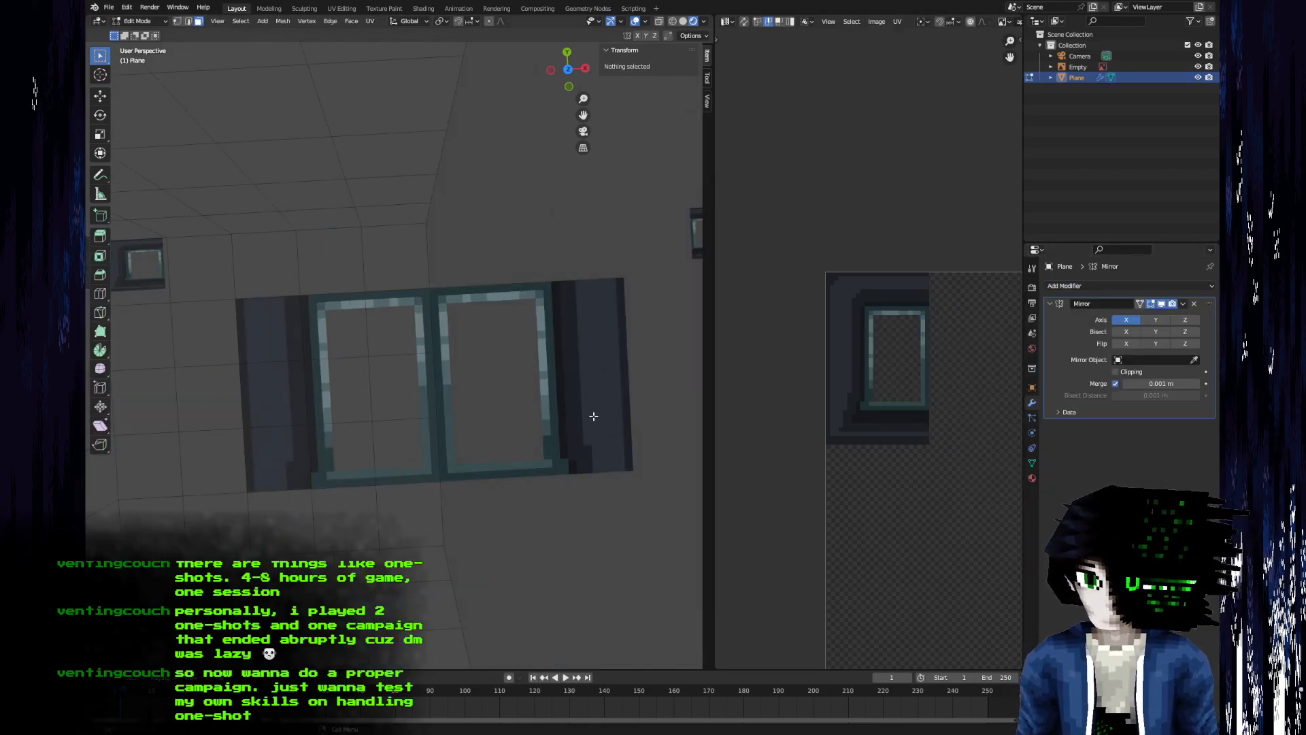
pyautogui.scroll(4, 476, 462)
pyautogui.scroll(-4, 354, 503)
# - Select the two outer wall faces beneath the left window pane and move and scale their UVs over the texture's lower part
pyautogui.click(305, 524)
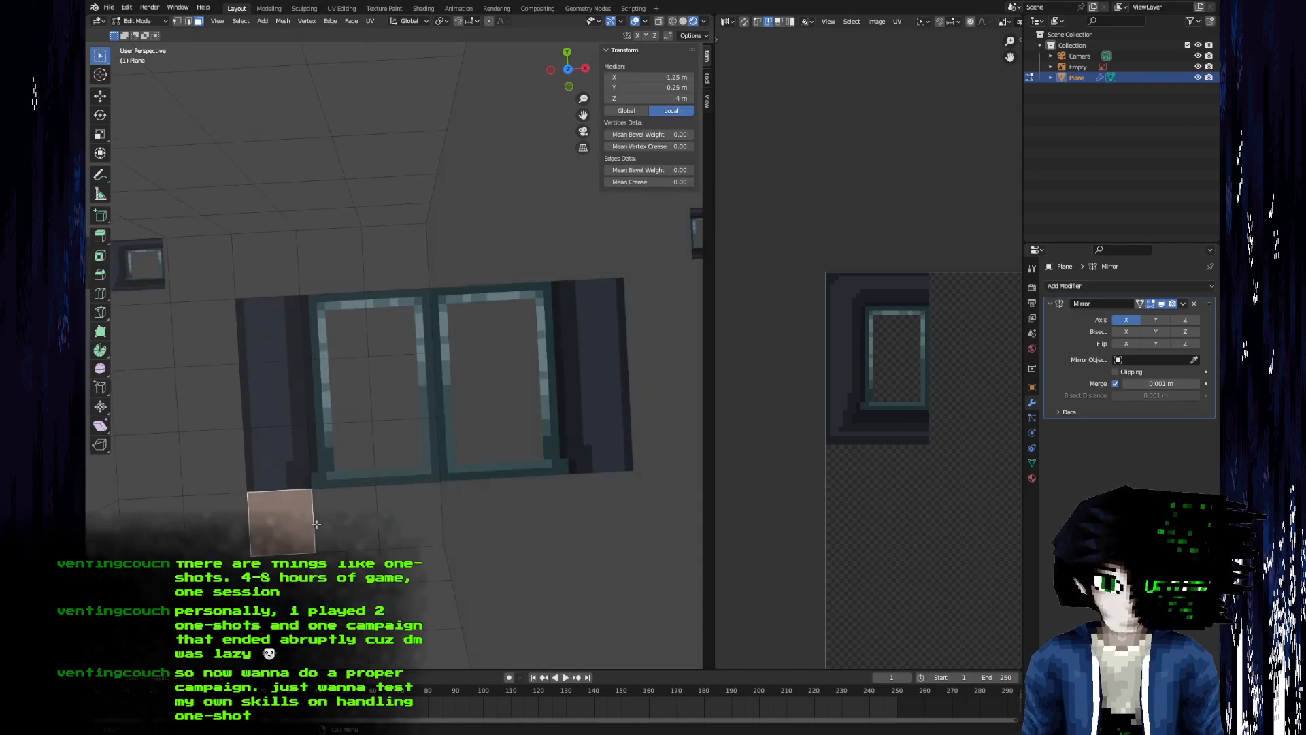
pyautogui.keyDown('shift'); pyautogui.click(363, 518); pyautogui.keyUp('shift')
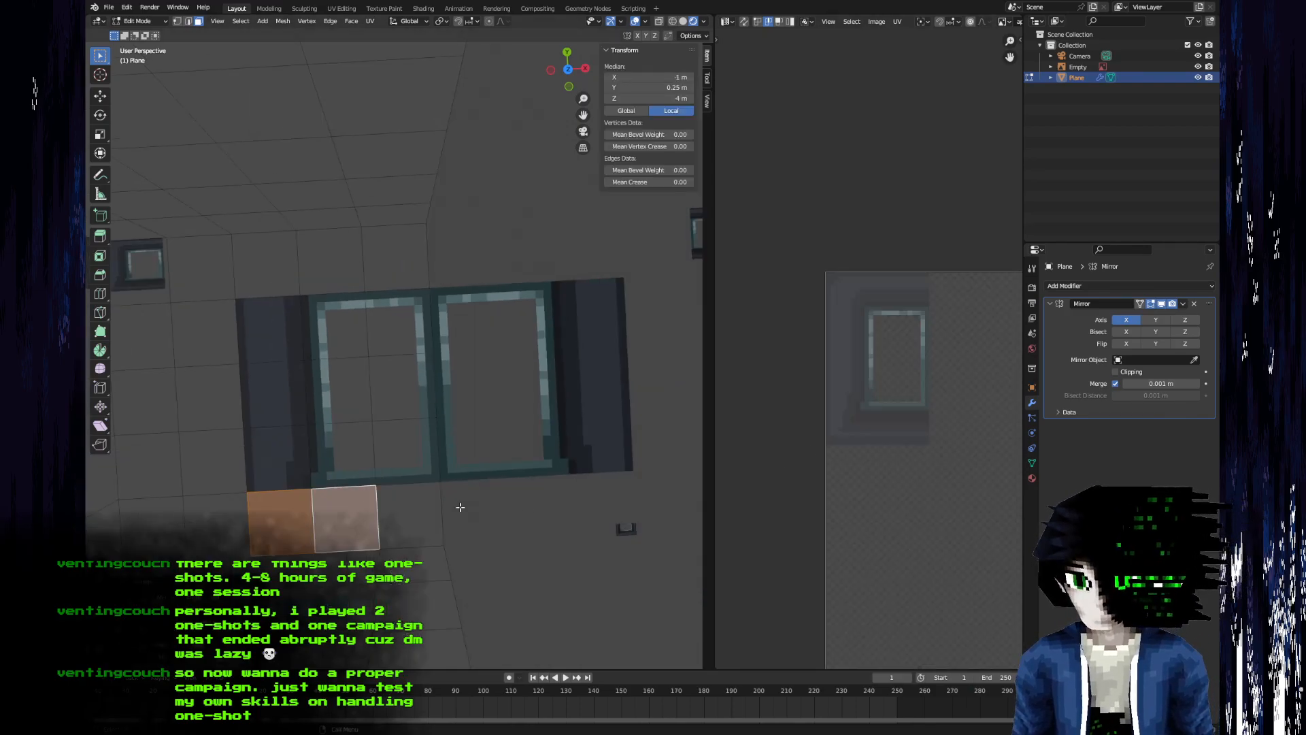
pyautogui.press('g')
pyautogui.click(926, 449)
pyautogui.press('s')
pyautogui.click(868, 363)
pyautogui.scroll(2, 869, 349)
pyautogui.scroll(5, 867, 348)
pyautogui.press('g')
pyautogui.click(901, 500)
pyautogui.scroll(7, 870, 351)
pyautogui.press('s')
pyautogui.click(921, 540)
# - Rotate the two faces' UVs by 90 and then 180 degrees, and scale and move them onto the texture's two bottom-left tiles
pyautogui.write('r')
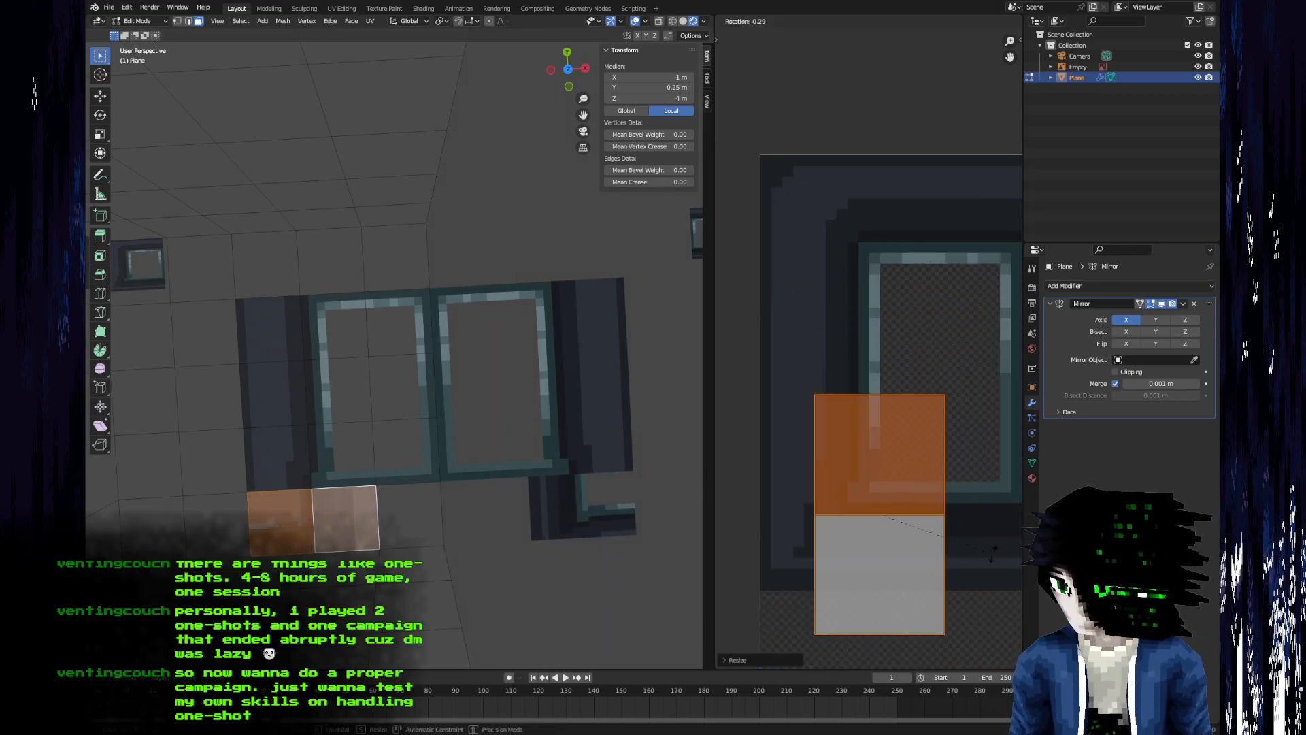
pyautogui.write('90')
pyautogui.click(992, 554)
pyautogui.press('g')
pyautogui.click(974, 579)
pyautogui.write('r180')
pyautogui.press('Return')
pyautogui.press('s')
pyautogui.click(947, 598)
pyautogui.press('g')
pyautogui.click(937, 597)
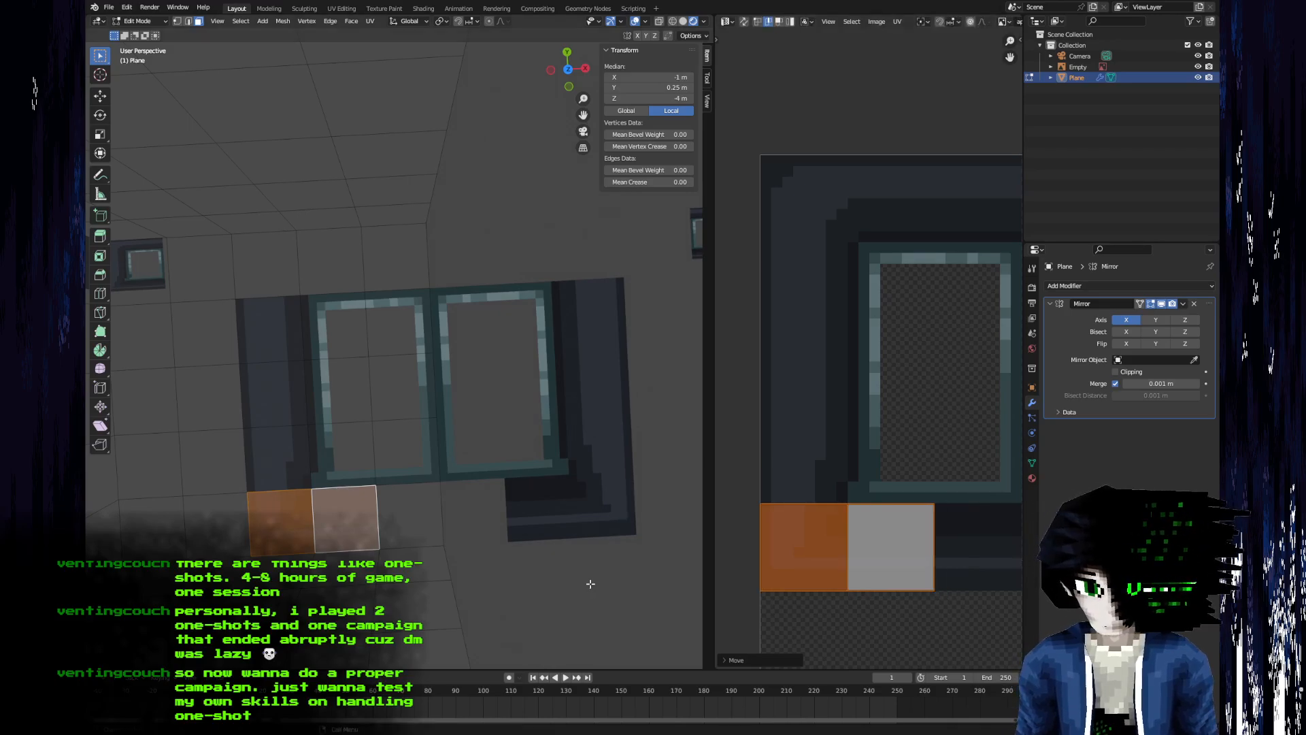
pyautogui.moveTo(845, 592); pyautogui.dragTo(919, 537, button='middle')
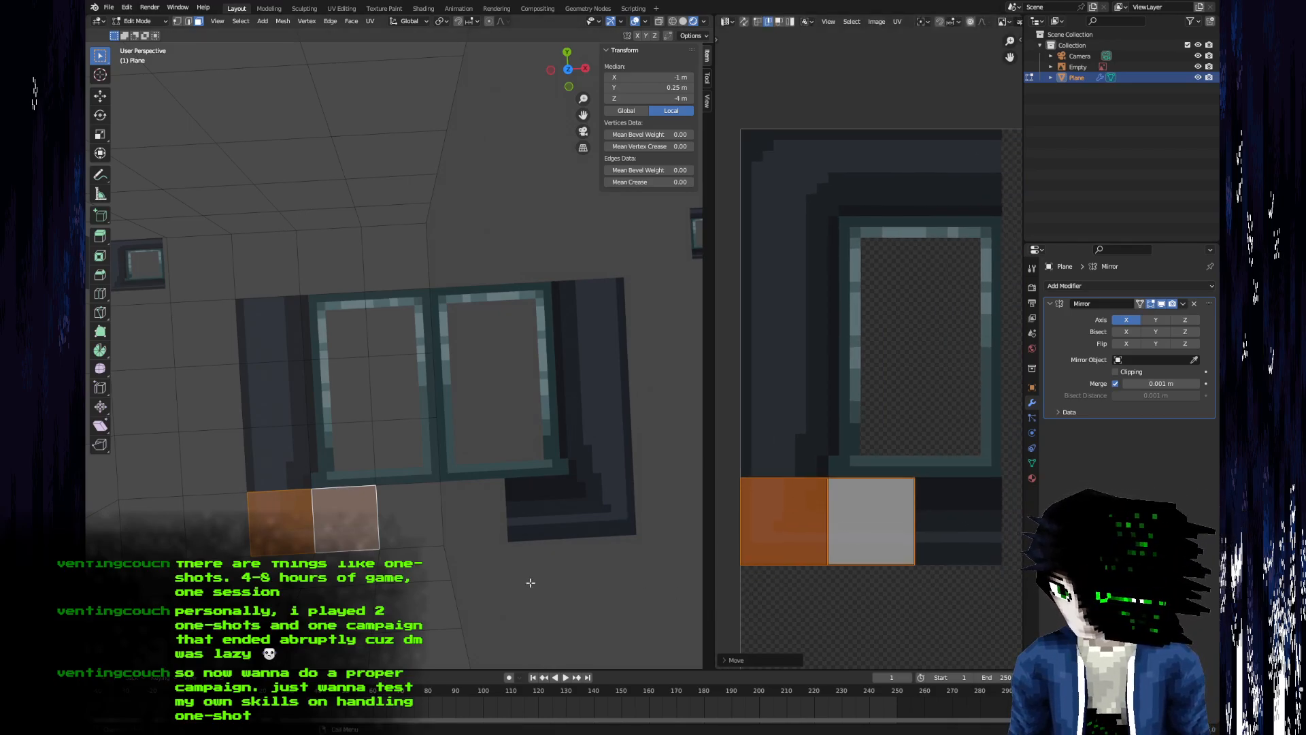
# - Delete the unmapped face beneath the window next to the mirror line and fill its place by duplicating the neighbouring face 0.5 m along X
pyautogui.click(410, 530)
pyautogui.press('x')
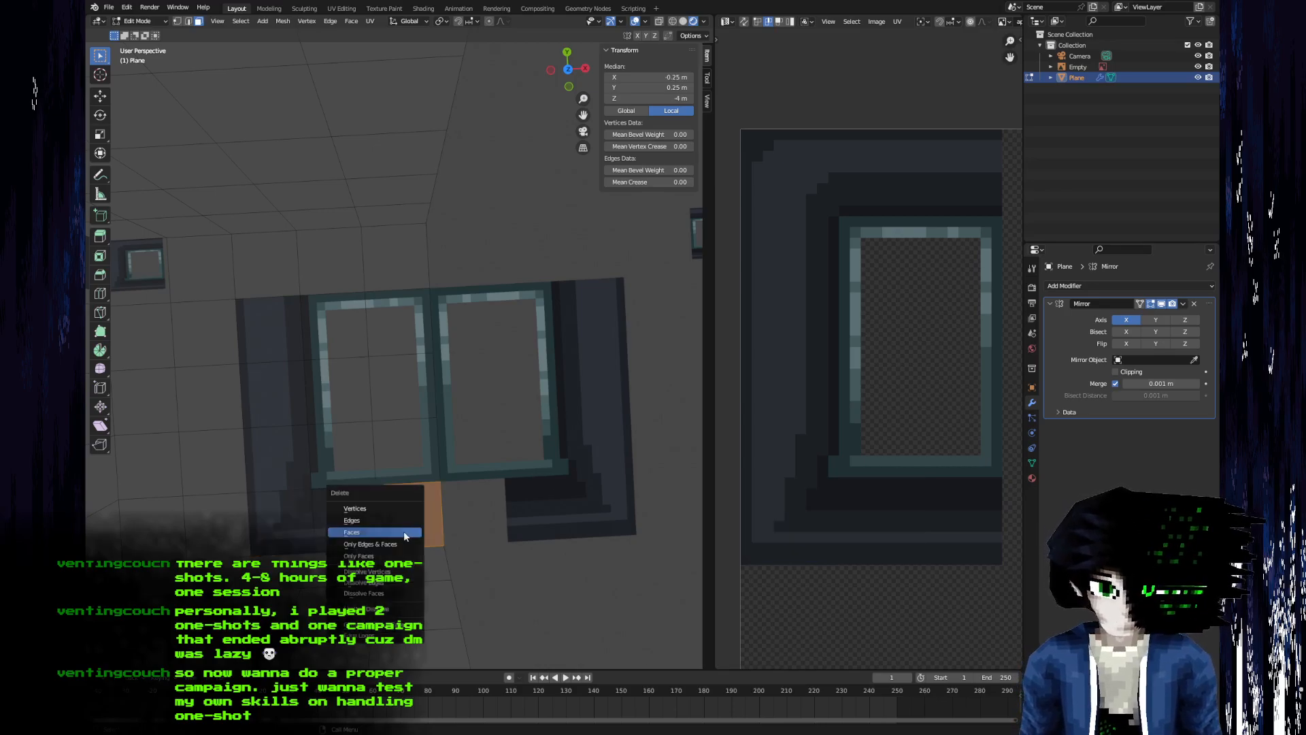
pyautogui.click(402, 529)
pyautogui.click(352, 534)
pyautogui.write('gx')
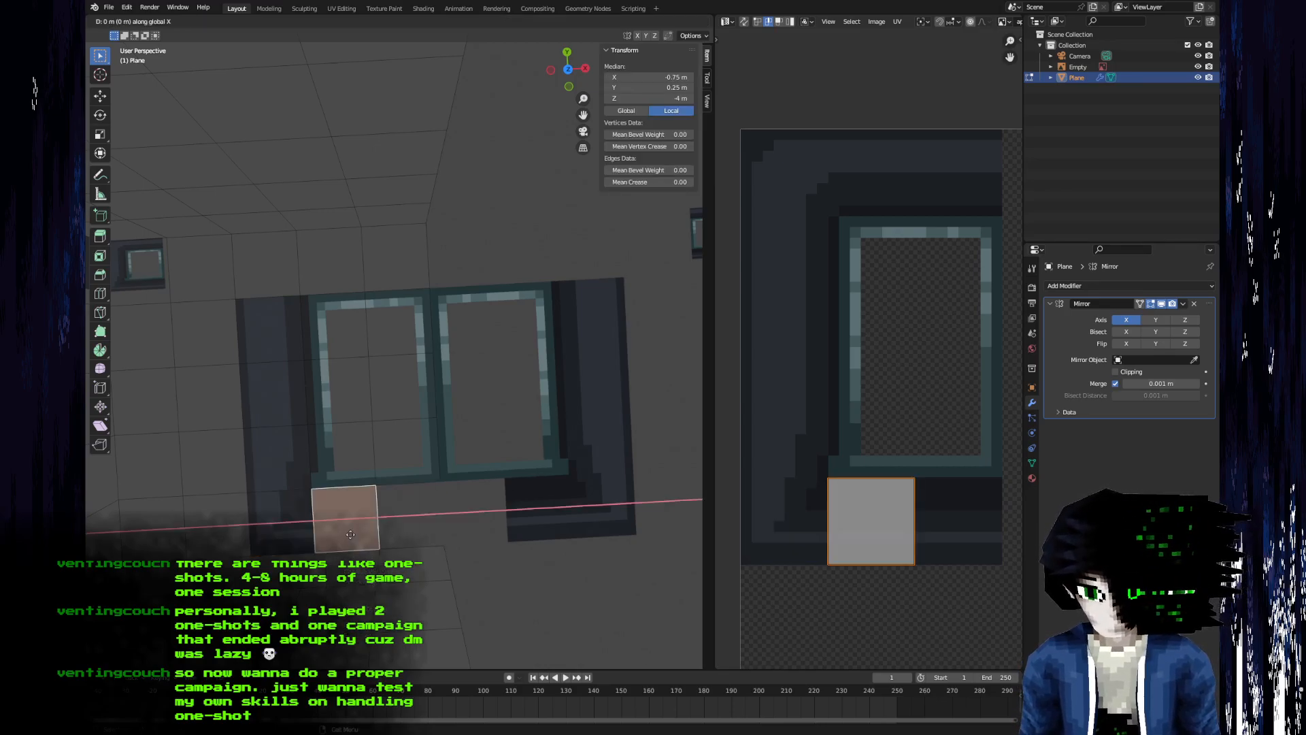
pyautogui.write('.5')
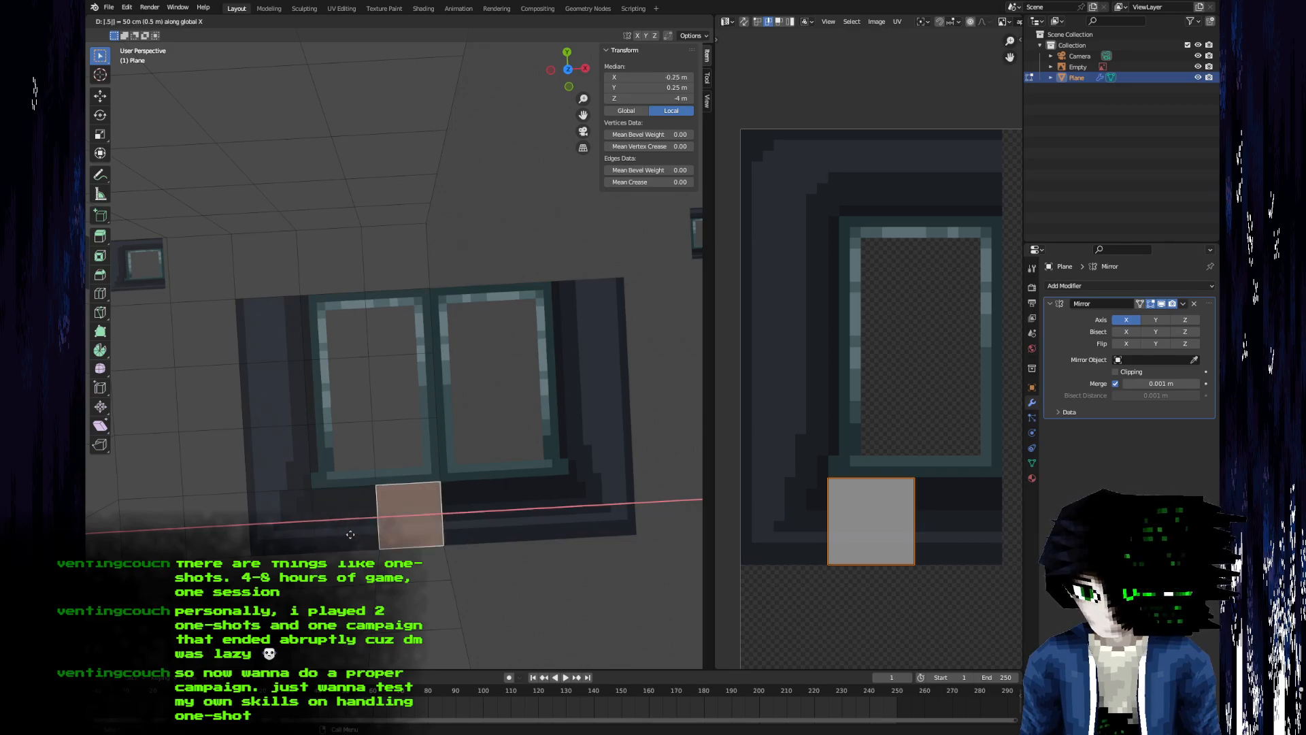
pyautogui.press('Return')
# - Merge all of the room's vertices by distance and reload the apartment.png texture
pyautogui.press('a')
pyautogui.press('m')
pyautogui.click(319, 577)
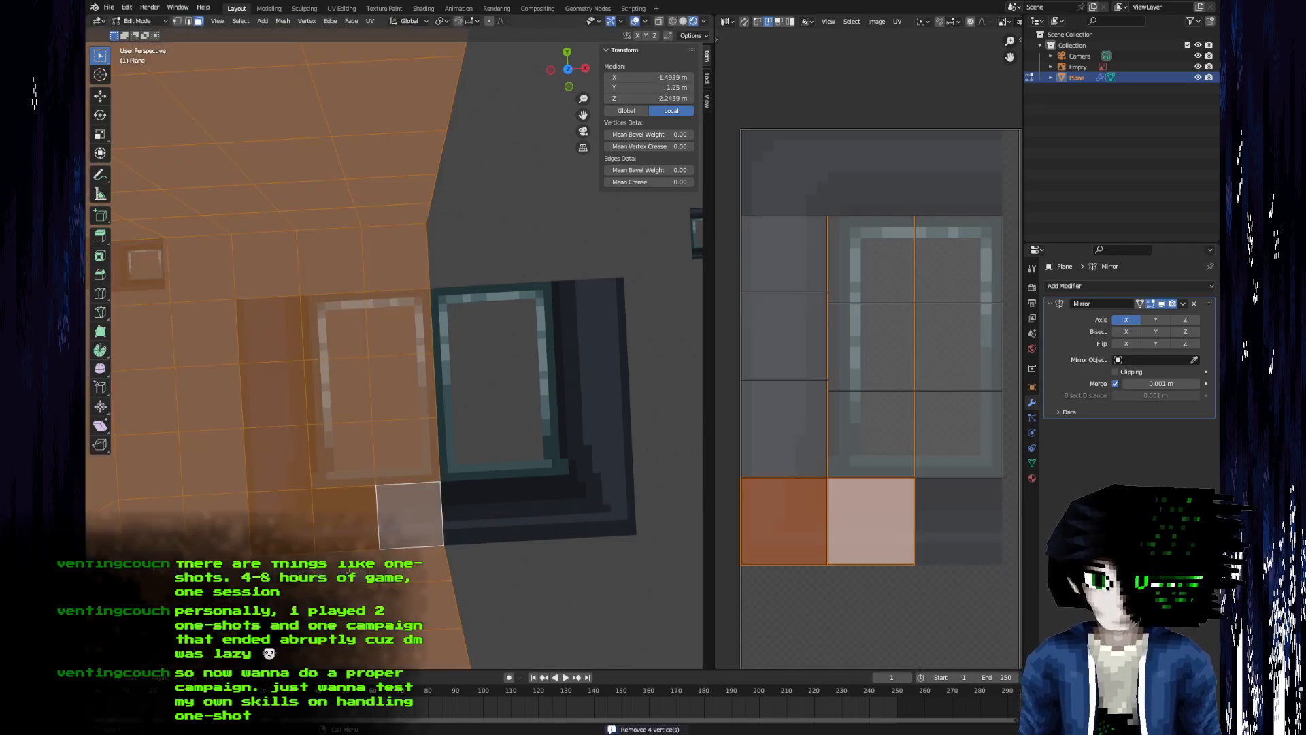
pyautogui.press('Tab')
pyautogui.moveTo(327, 544); pyautogui.dragTo(618, 469, button='middle')
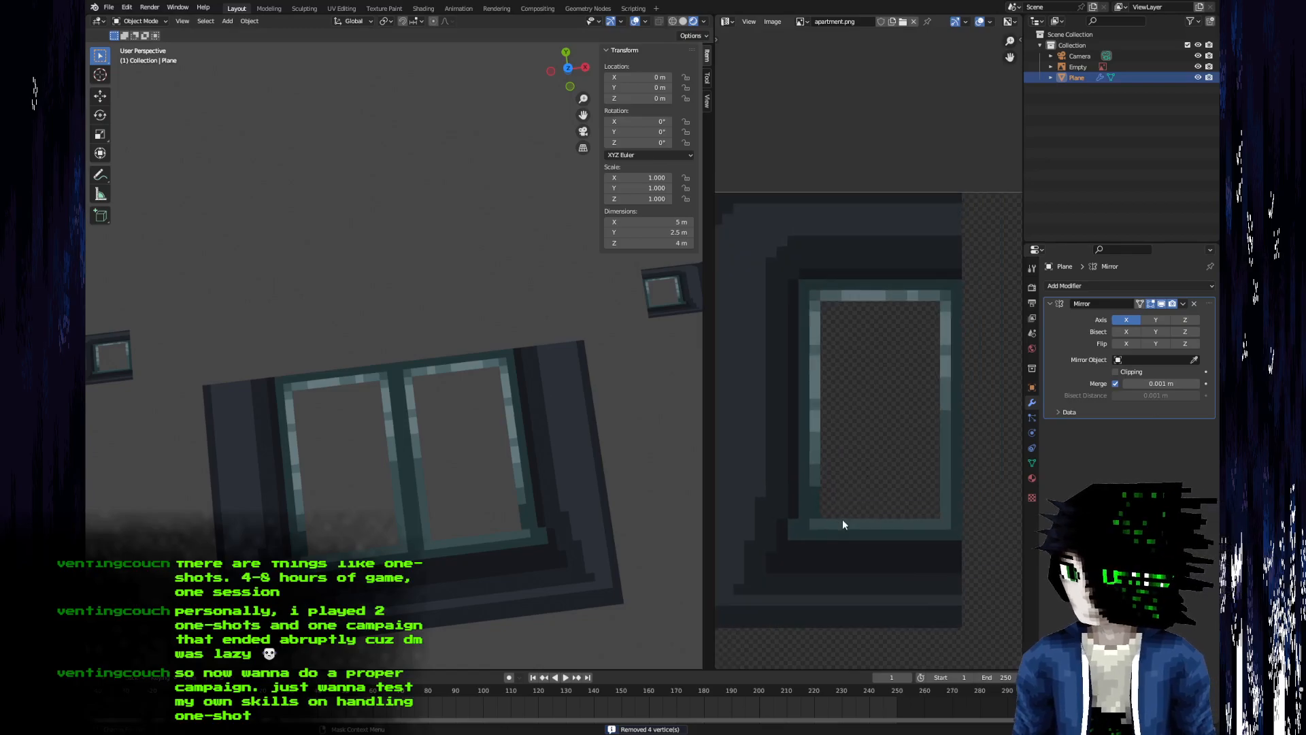
pyautogui.hotkey('alt', 'r')
pyautogui.press('Tab')
# - Lower the two inner horizontal UV edges of the strip beside the window to line up with the tile rows
pyautogui.keyDown('shift'); pyautogui.moveTo(393, 492); pyautogui.dragTo(431, 509, button='middle'); pyautogui.keyUp('shift')
pyautogui.moveTo(381, 551); pyautogui.dragTo(432, 390, button='middle')
pyautogui.scroll(2, 353, 517)
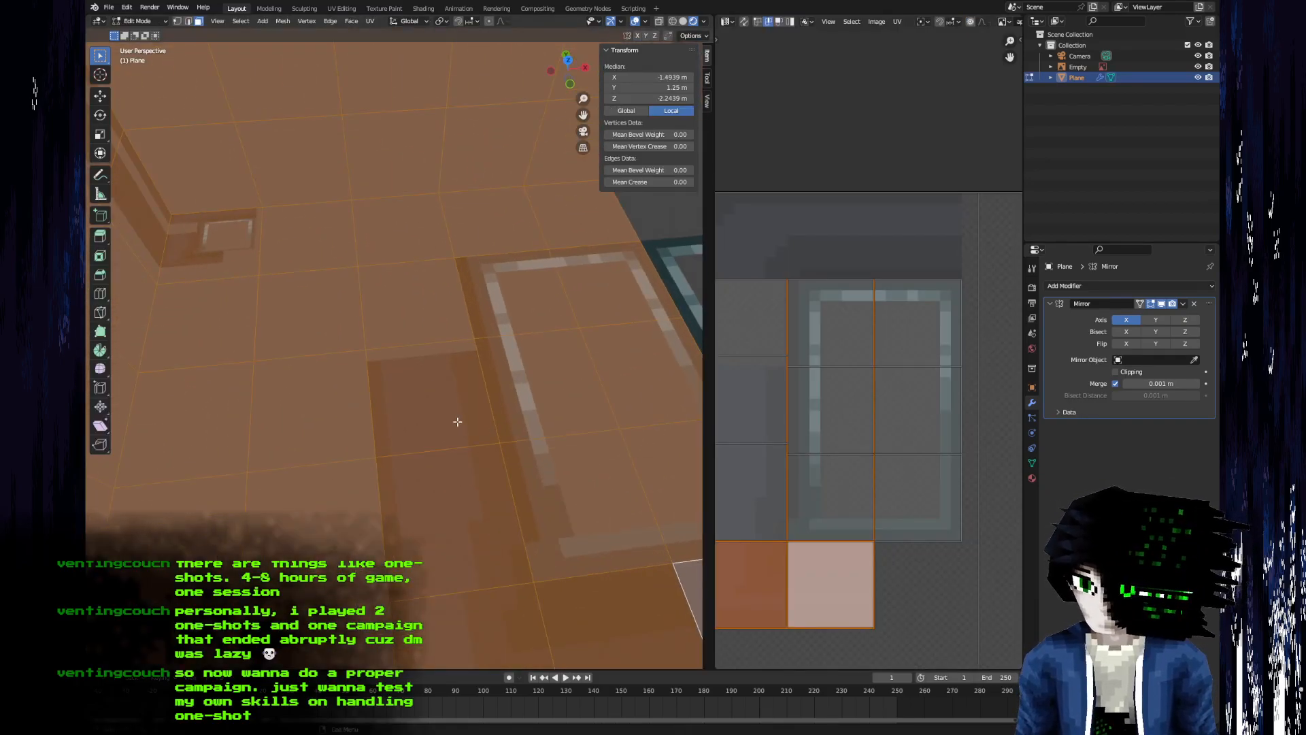
pyautogui.click(760, 446)
pyautogui.press('g')
pyautogui.click(760, 457)
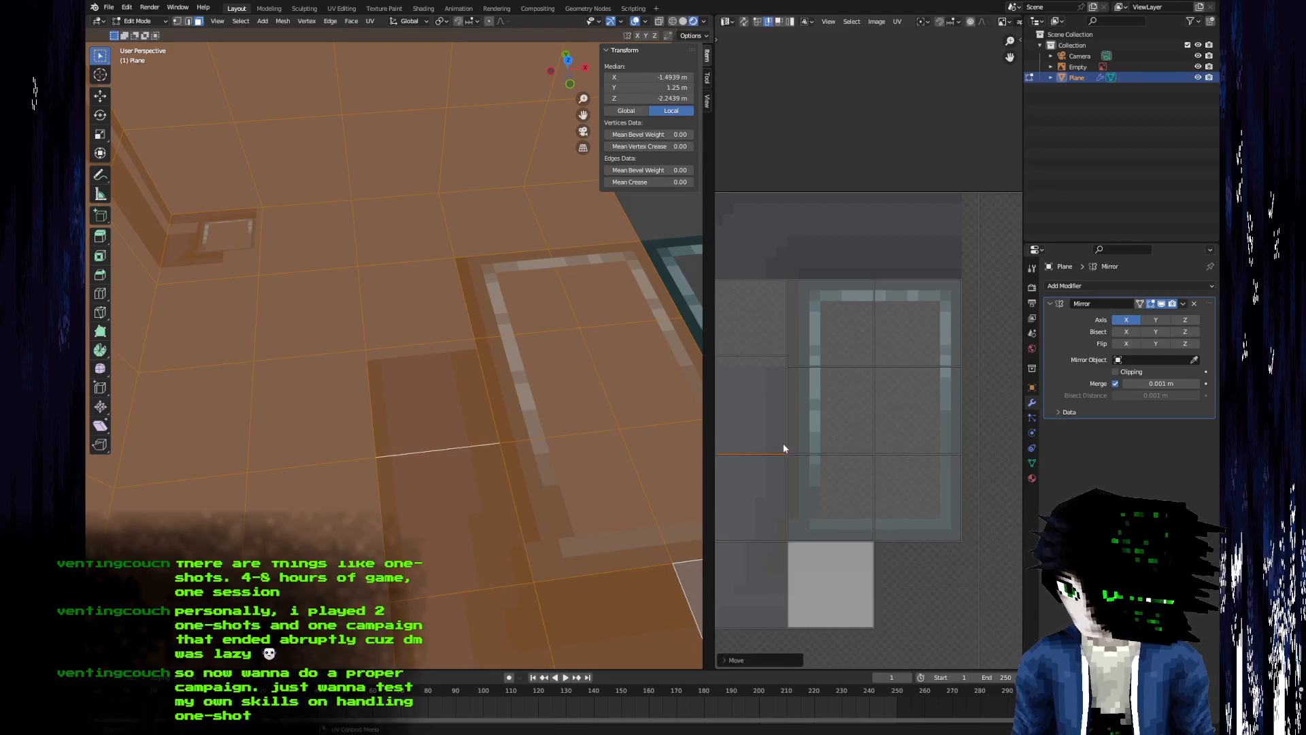
pyautogui.moveTo(778, 447); pyautogui.dragTo(843, 471, button='middle')
pyautogui.click(824, 382)
pyautogui.press('g')
pyautogui.click(822, 389)
# - Delete the unmapped wall face above the strip beside the window and fill its place by duplicating the face below 0.5 m along Y
pyautogui.moveTo(519, 440); pyautogui.dragTo(468, 486, button='middle')
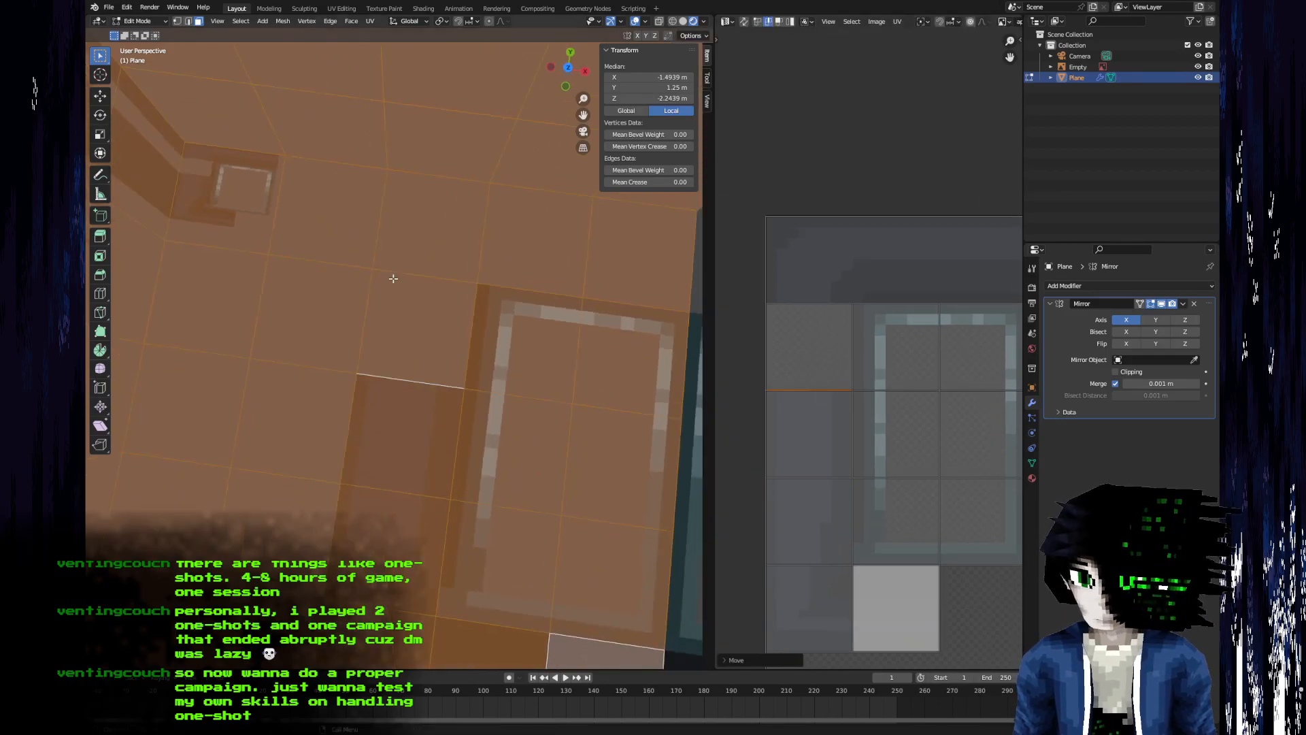
pyautogui.click(437, 328)
pyautogui.press('x')
pyautogui.click(384, 406)
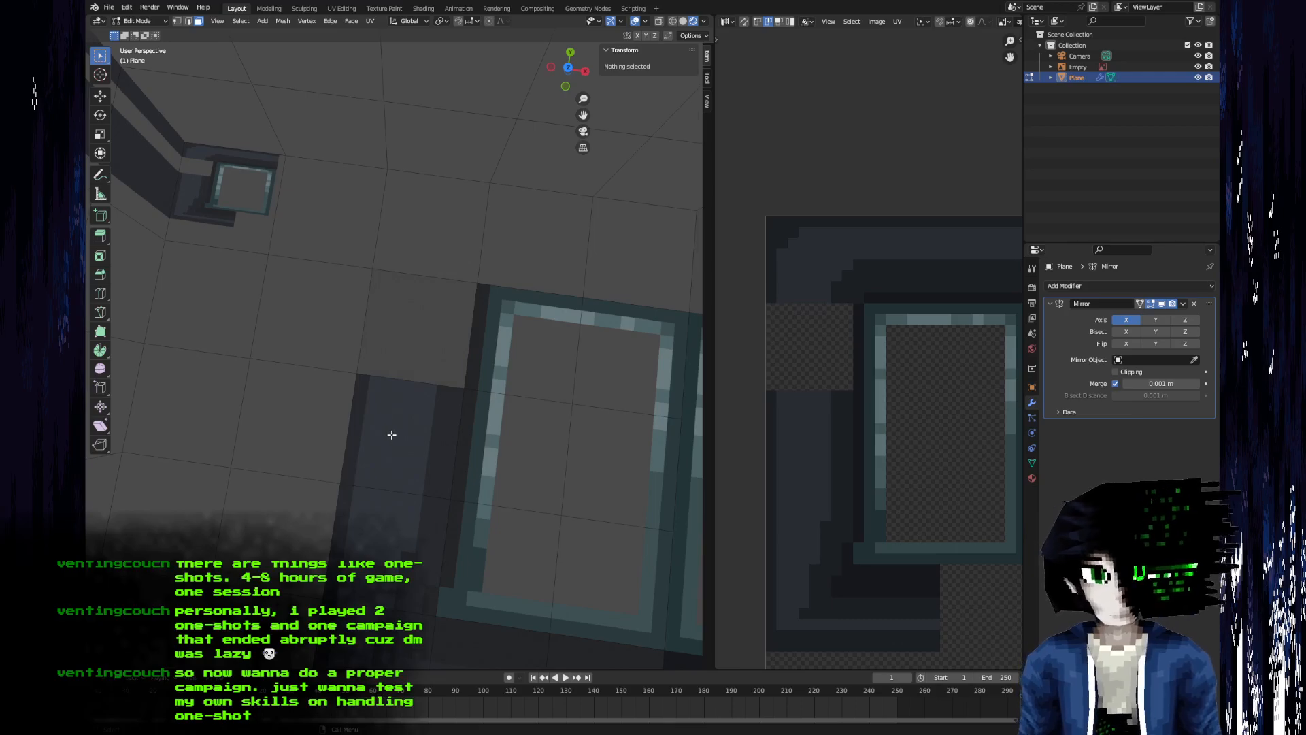
pyautogui.click(391, 435)
pyautogui.write('gz.5')
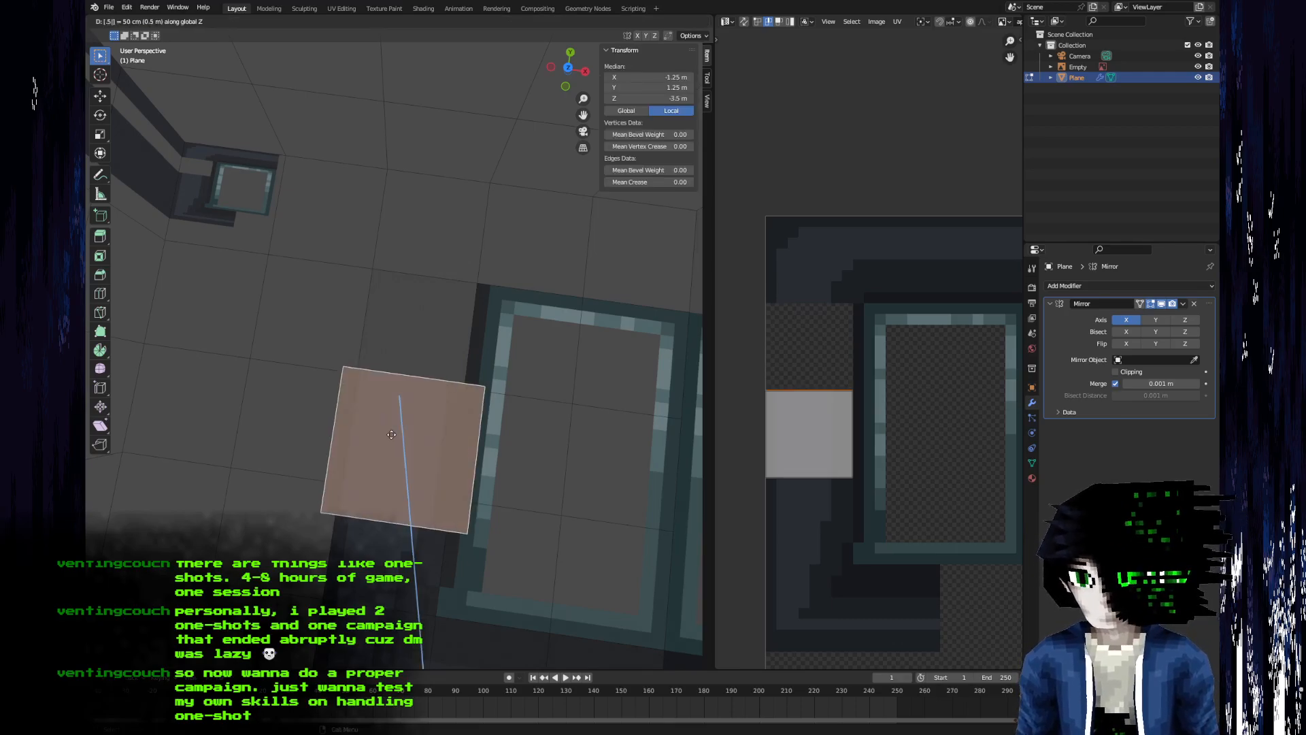
pyautogui.write('y')
pyautogui.press('Return')
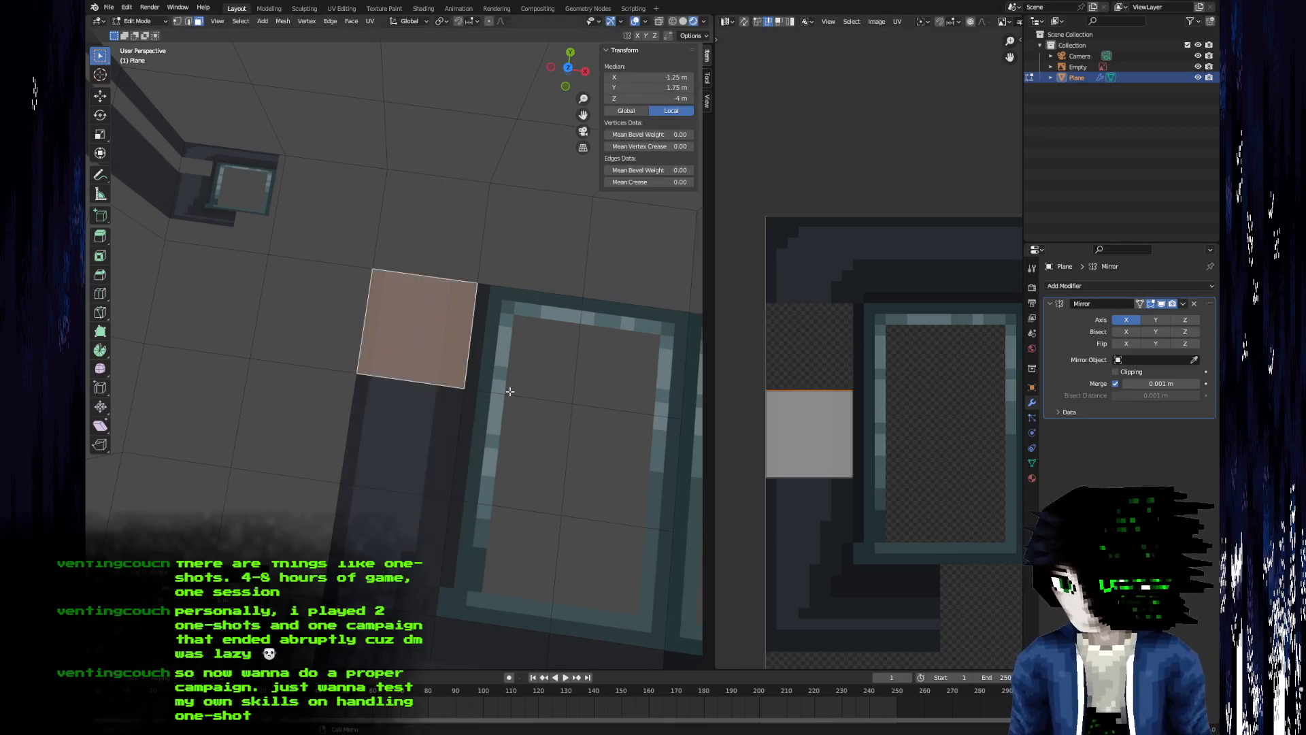
# - Select the two unmapped wall faces at the outer corner above the window
pyautogui.keyDown('shift'); pyautogui.moveTo(522, 393); pyautogui.dragTo(331, 519, button='middle'); pyautogui.keyUp('shift')
pyautogui.click(226, 343)
pyautogui.keyDown('shift'); pyautogui.click(330, 352); pyautogui.keyUp('shift')
pyautogui.moveTo(900, 388); pyautogui.dragTo(870, 425, button='middle')
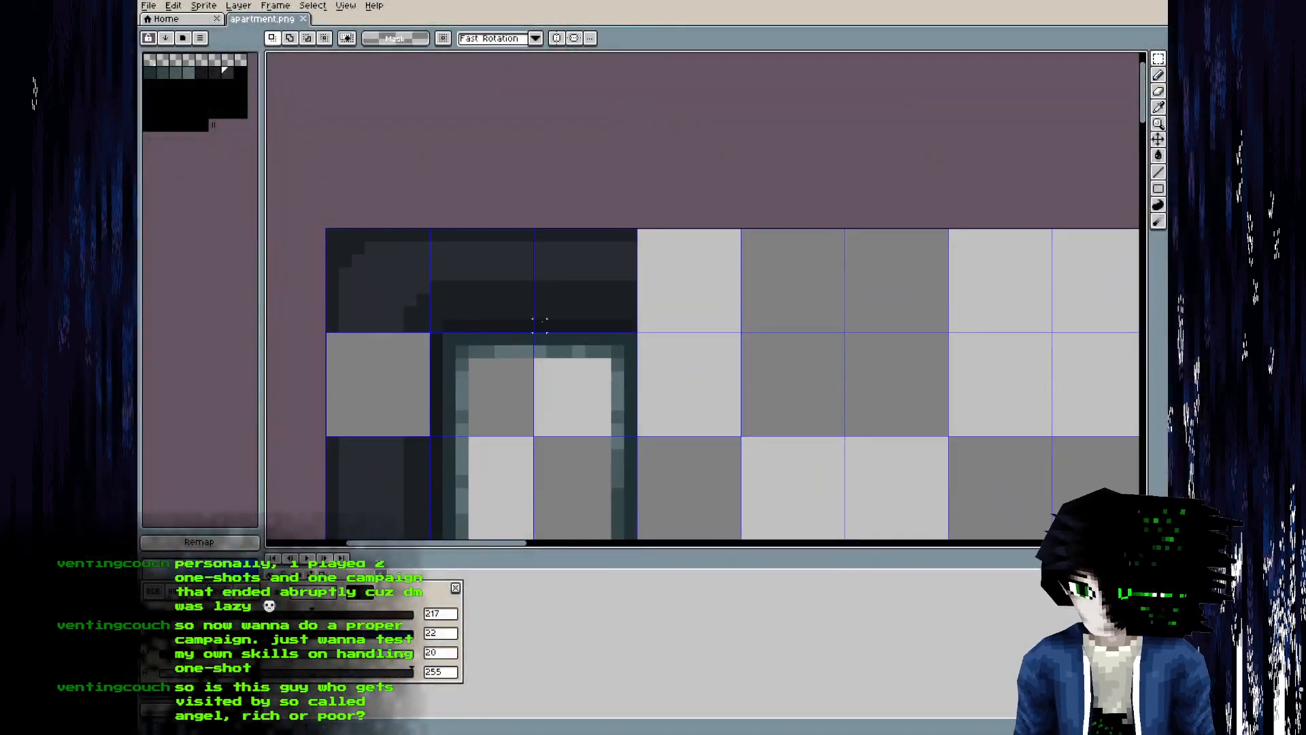
# - Switch to Aseprite and clear the redundant third tile in the top row of apartment.png
pyautogui.moveTo(540, 325); pyautogui.dragTo(631, 234)
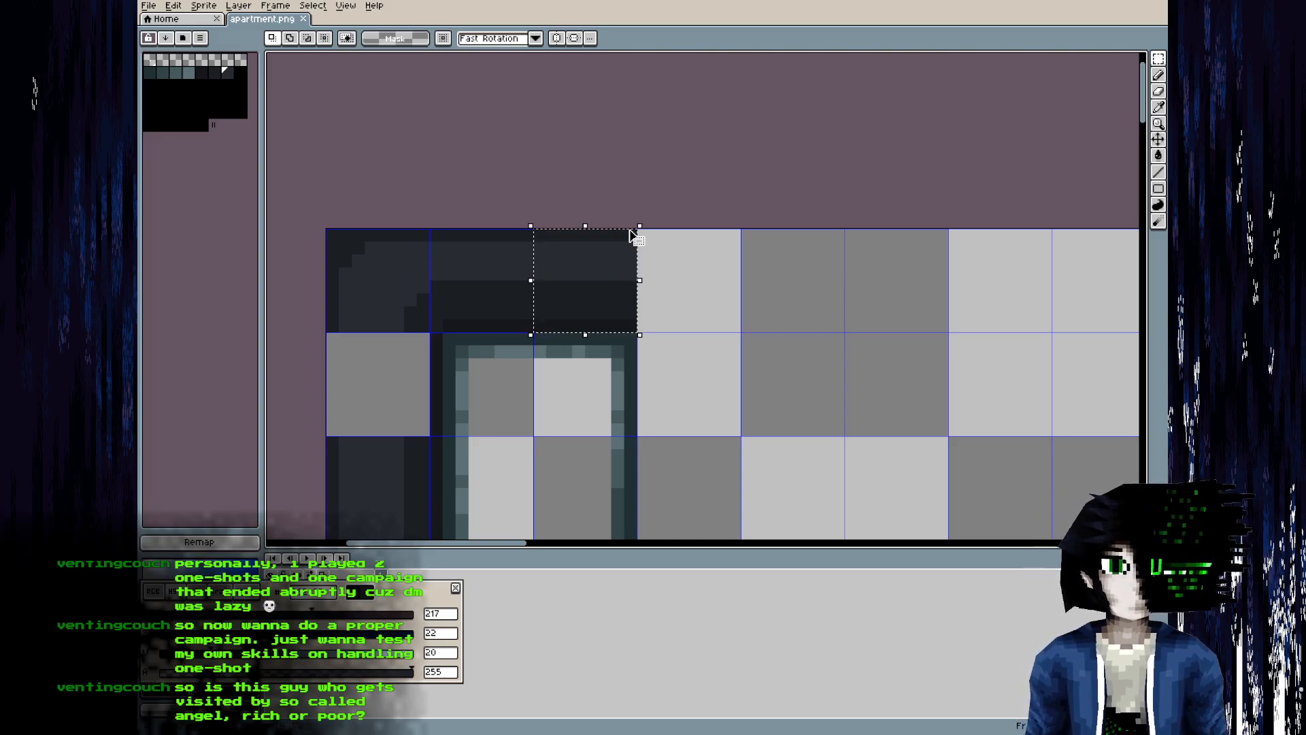
pyautogui.press('Delete')
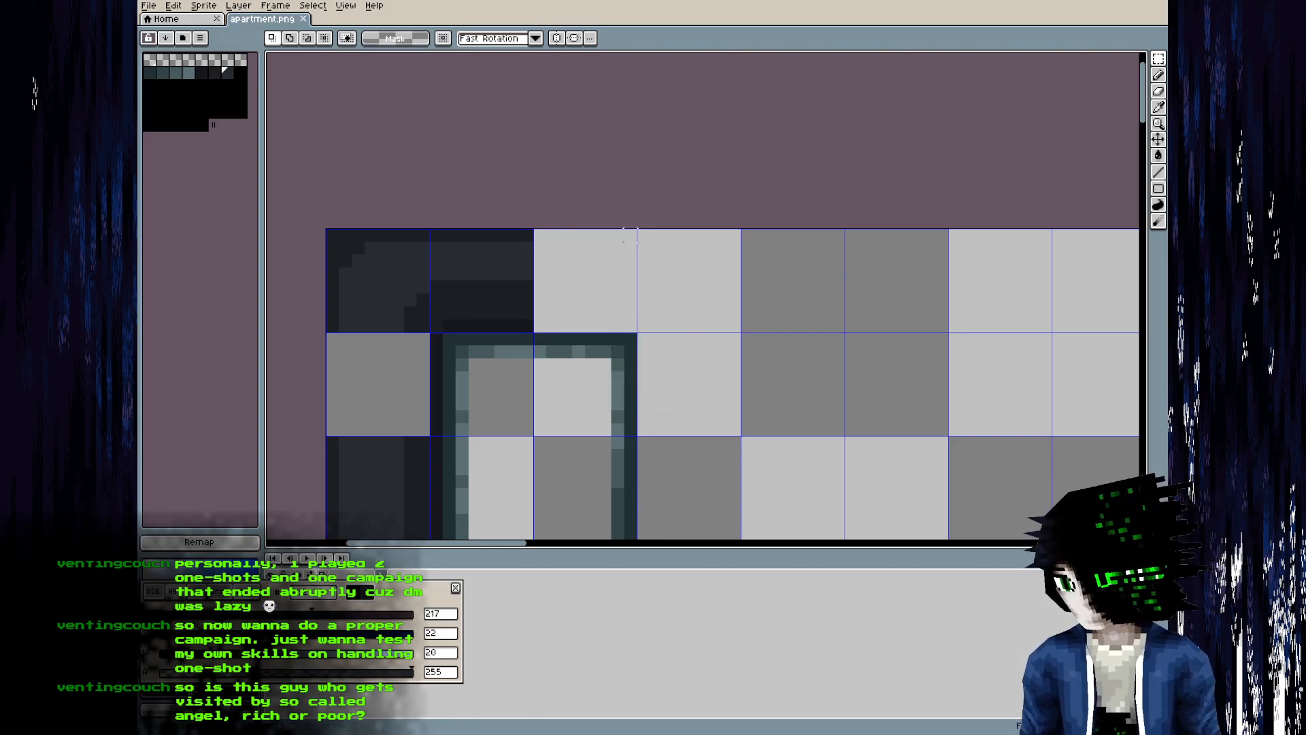
pyautogui.scroll(-3, 665, 325)
pyautogui.scroll(2, 604, 393)
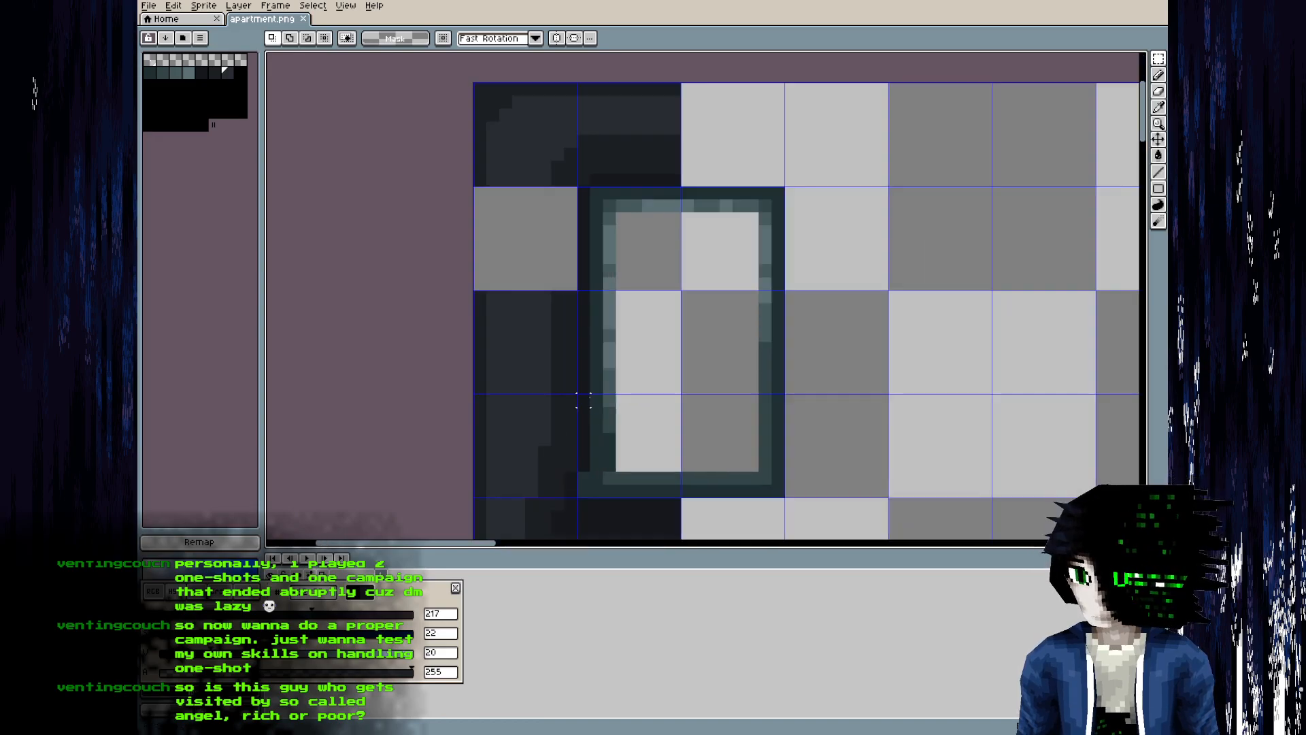
pyautogui.scroll(-1, 571, 414)
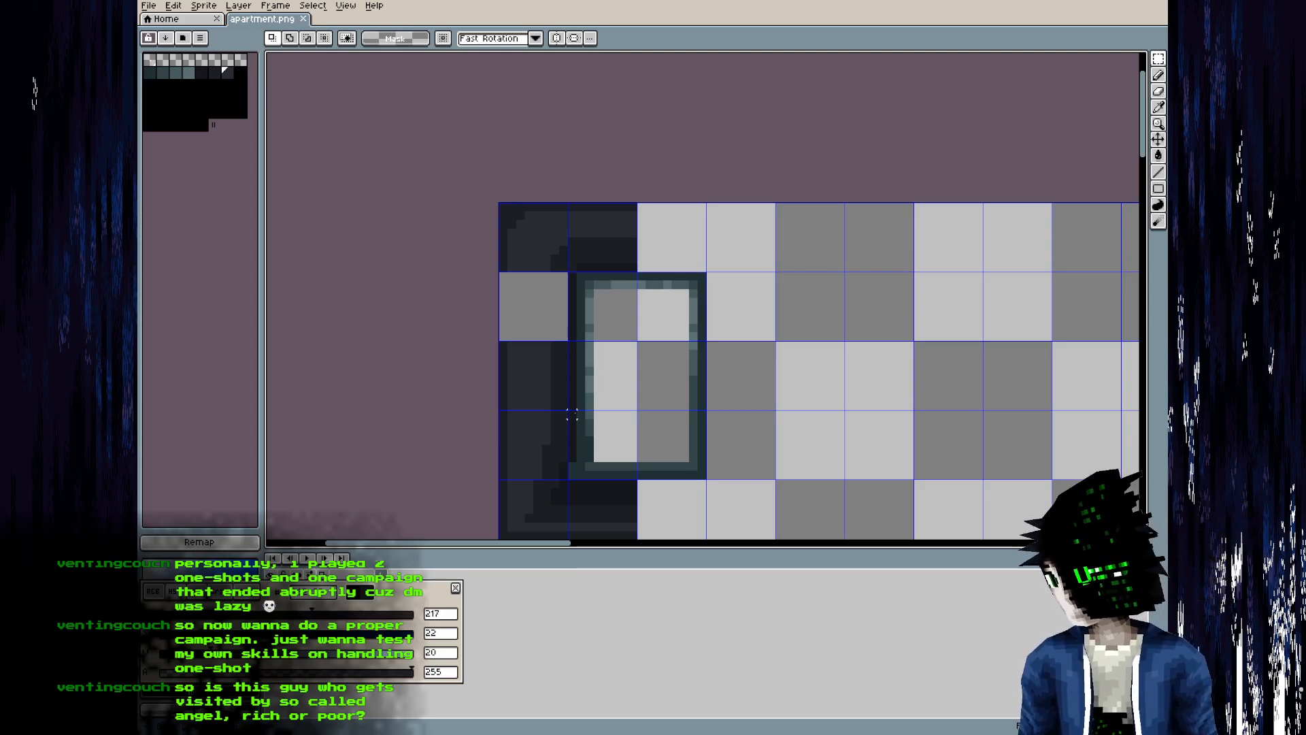
pyautogui.scroll(2, 580, 398)
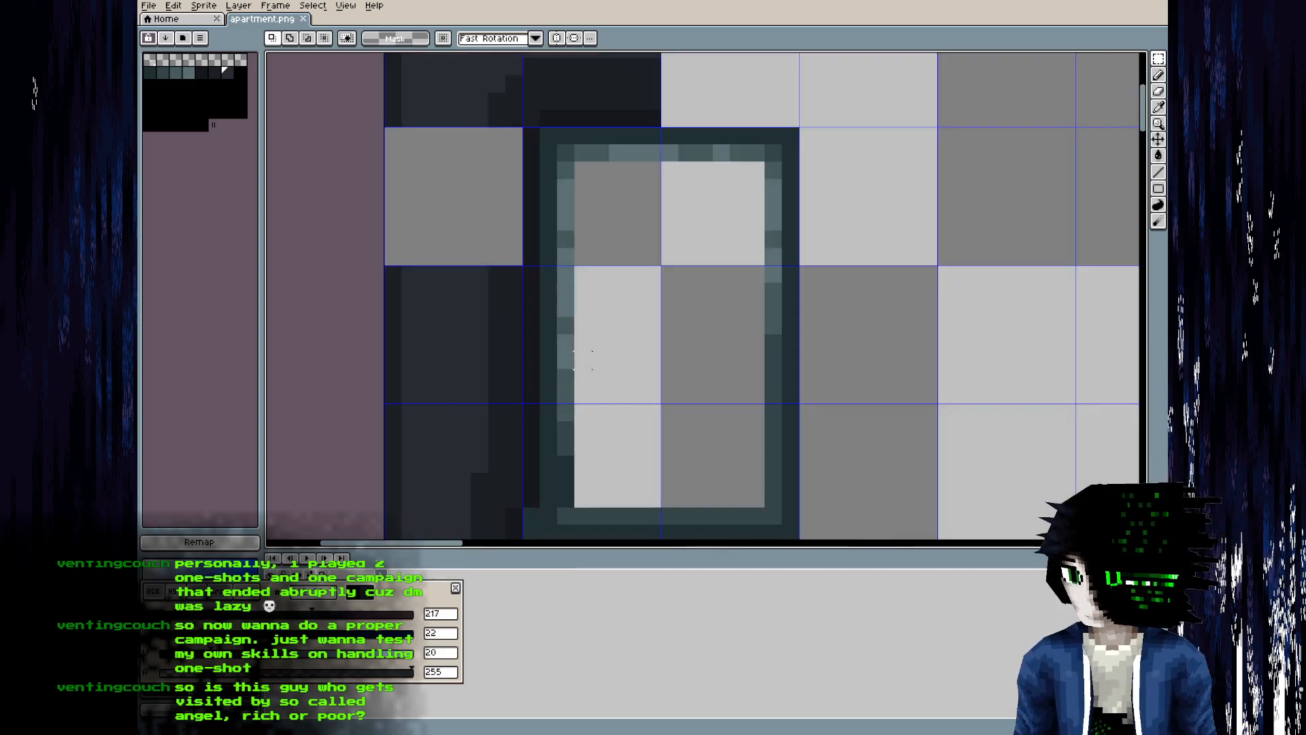
pyautogui.scroll(-4, 578, 353)
pyautogui.scroll(3, 577, 314)
pyautogui.scroll(-1, 580, 327)
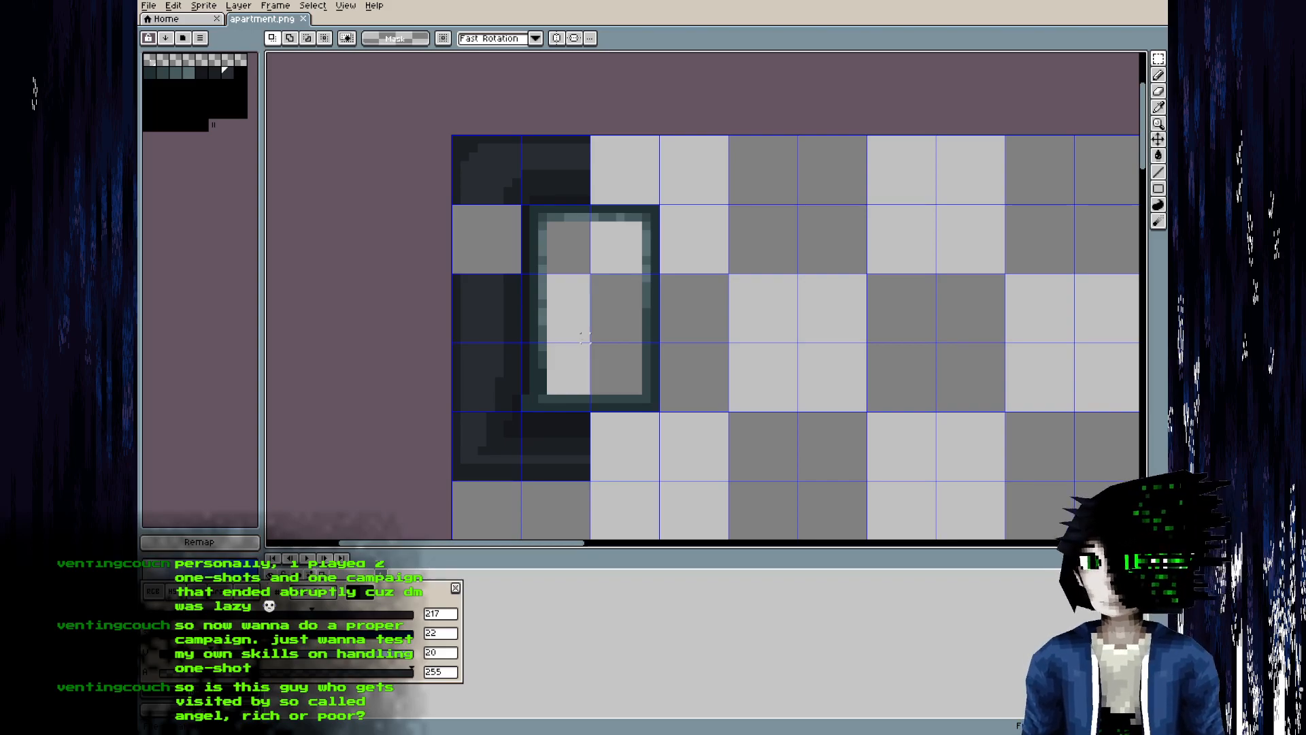
# - Switch back to Blender, shrink the two selected faces' UVs vertically to about half, and move them onto the texture's top-left tiles
pyautogui.hotkey('alt', 'Tab')
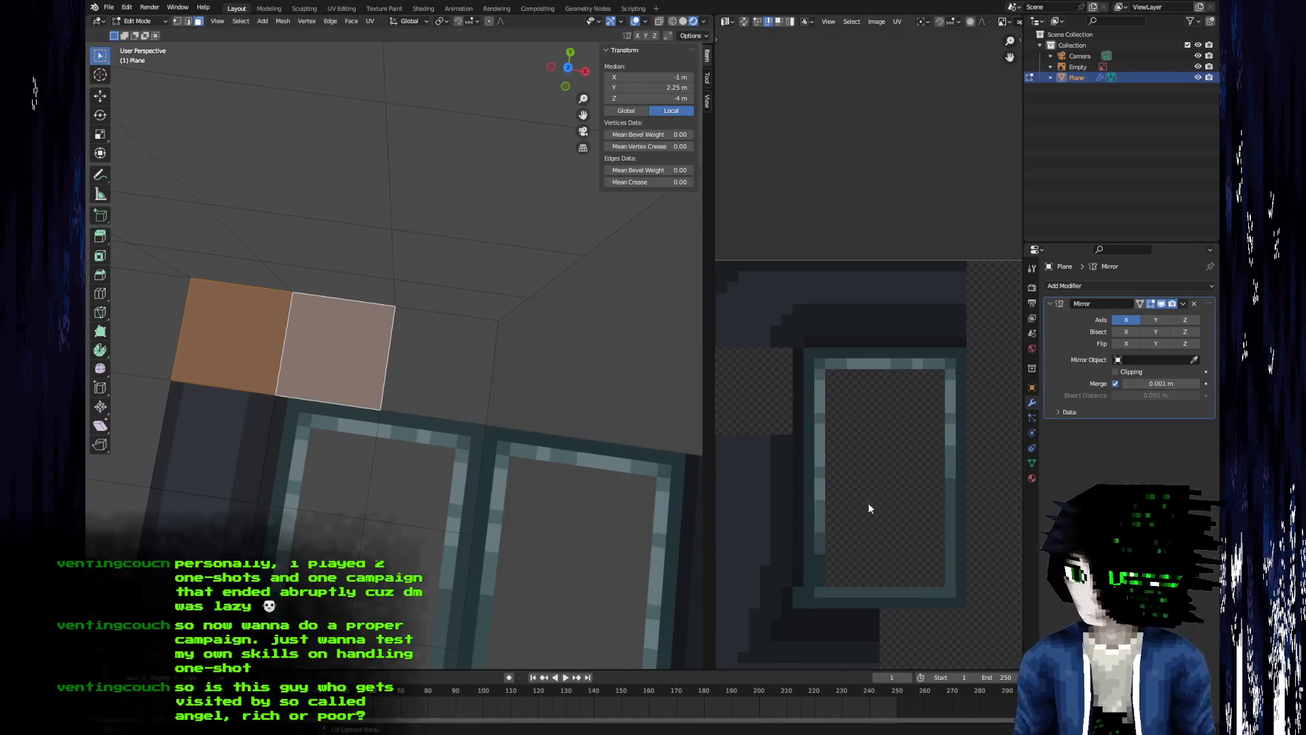
pyautogui.scroll(-5, 860, 506)
pyautogui.press('g')
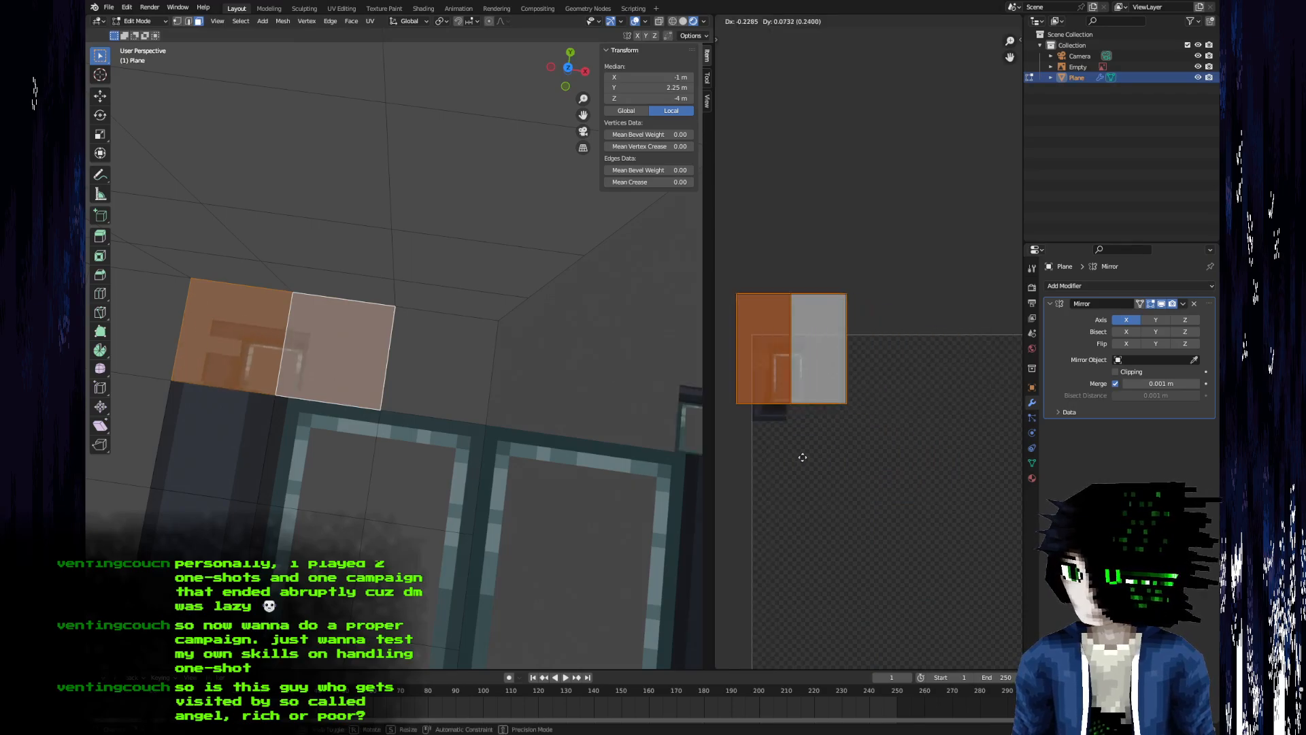
pyautogui.click(777, 454)
pyautogui.press('s')
pyautogui.press('y')
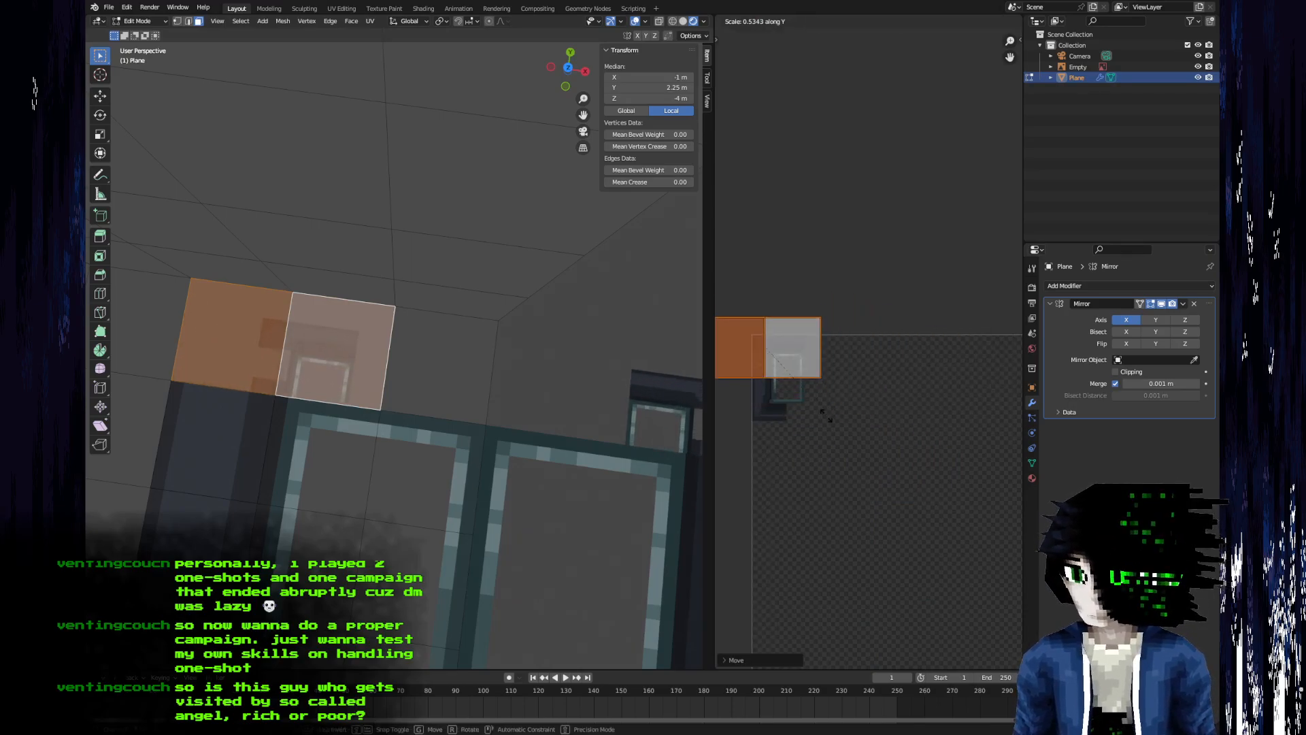
pyautogui.click(781, 384)
pyautogui.scroll(5, 782, 385)
pyautogui.moveTo(798, 386); pyautogui.dragTo(715, 426, button='middle')
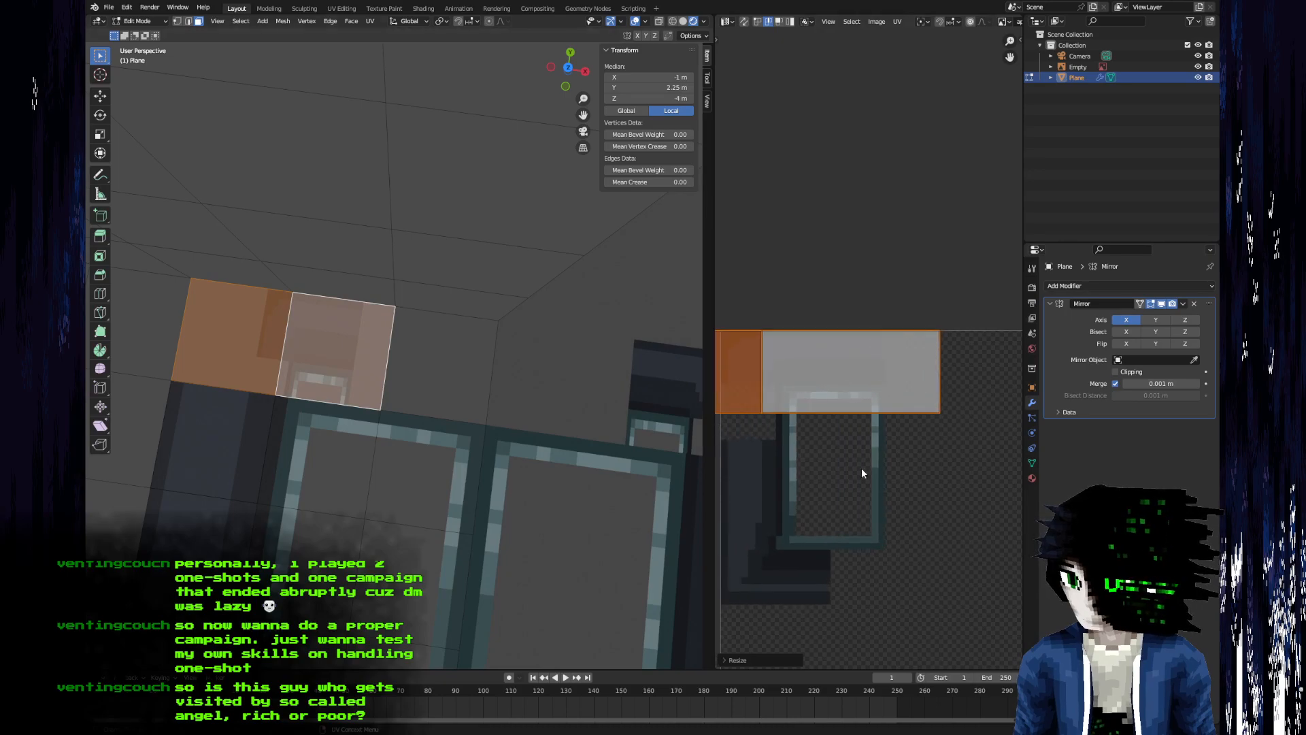
pyautogui.press('g')
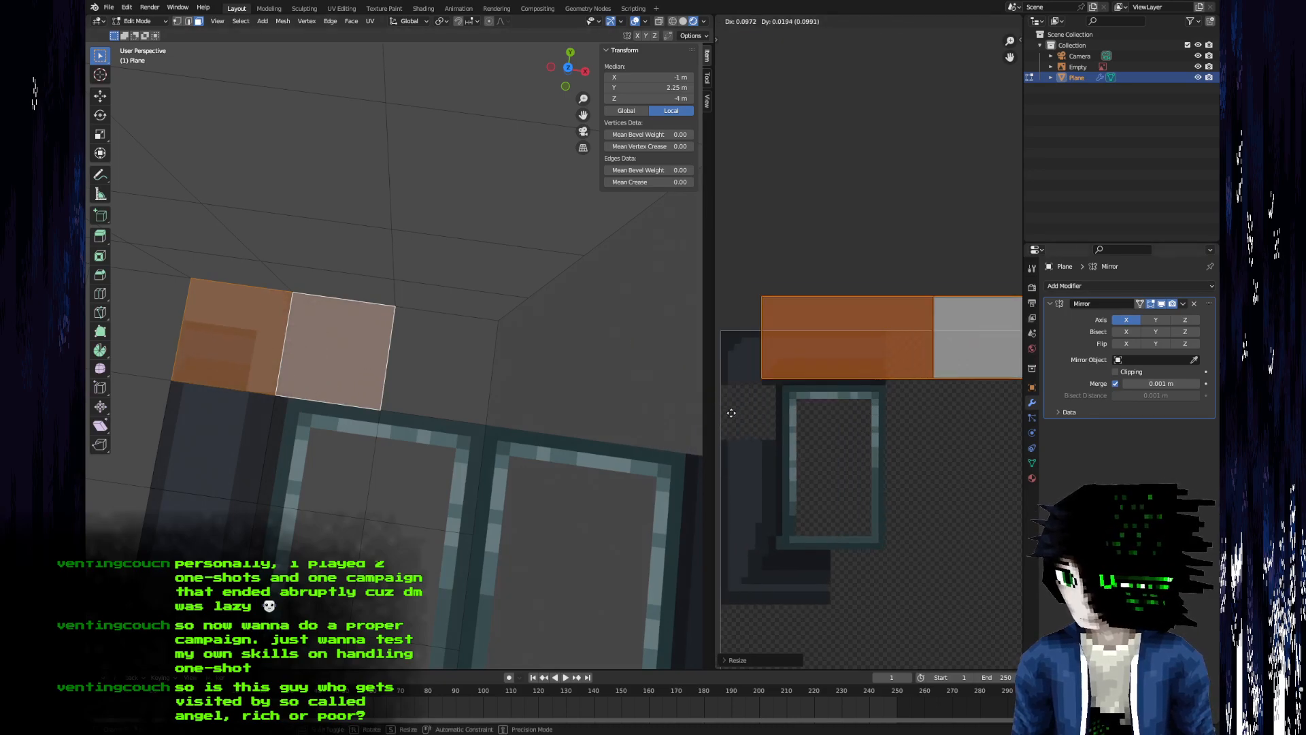
pyautogui.click(875, 351)
# - Move the middle and outer vertical UV edges of the two faces left towards the first two tile boundaries
pyautogui.click(885, 352)
pyautogui.press('g')
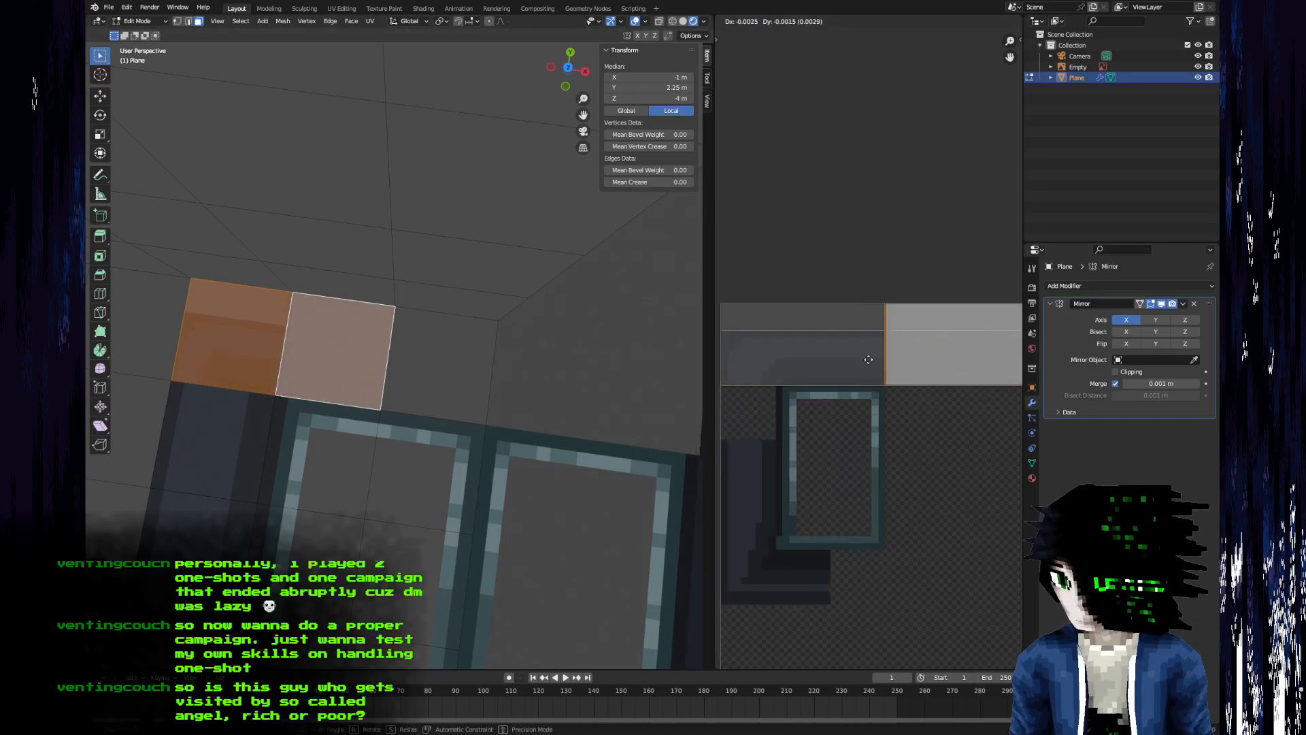
pyautogui.click(776, 351)
pyautogui.moveTo(877, 385); pyautogui.dragTo(981, 402, button='middle')
pyautogui.click(920, 398)
pyautogui.press('g')
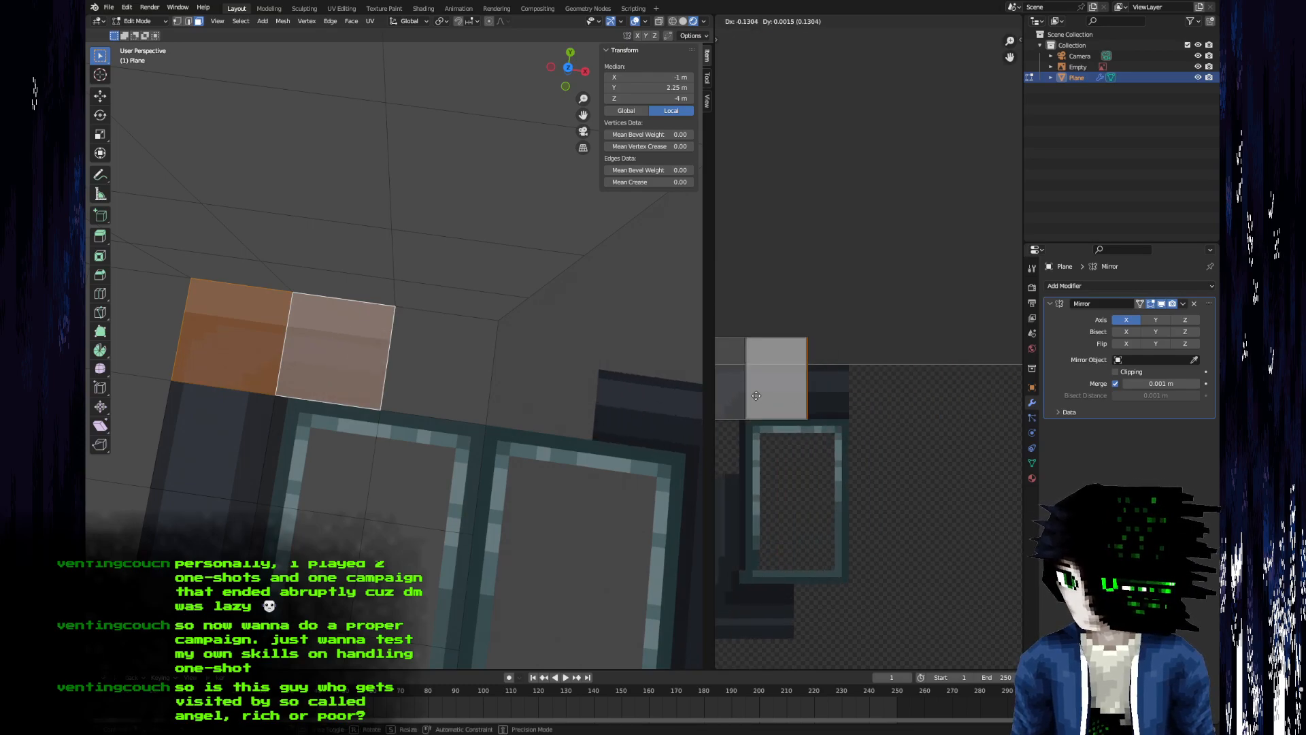
pyautogui.click(748, 407)
# - Lower the top UV edge to the texture's upper border and align the middle and right UV edges with the tile boundaries
pyautogui.moveTo(743, 338); pyautogui.dragTo(798, 344, button='middle')
pyautogui.keyDown('alt'); pyautogui.click(798, 344); pyautogui.keyUp('alt')
pyautogui.press('g')
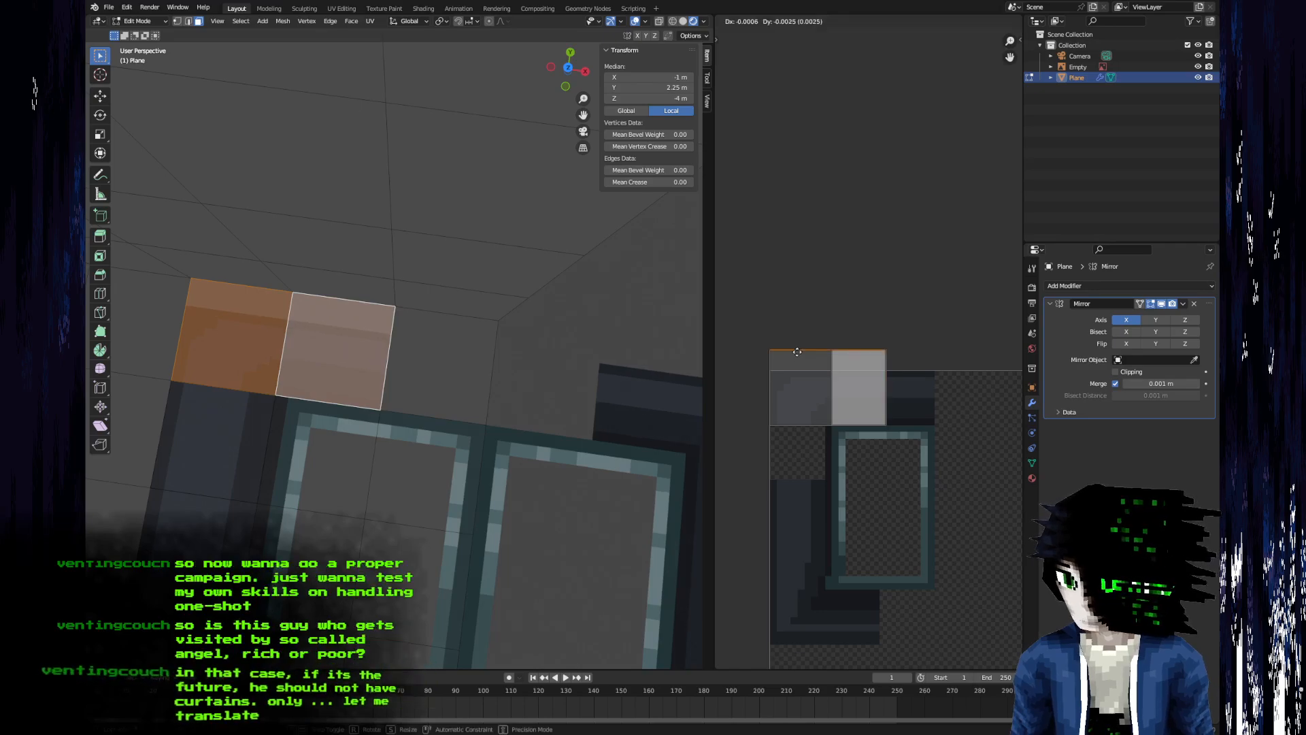
pyautogui.click(798, 371)
pyautogui.scroll(2, 801, 388)
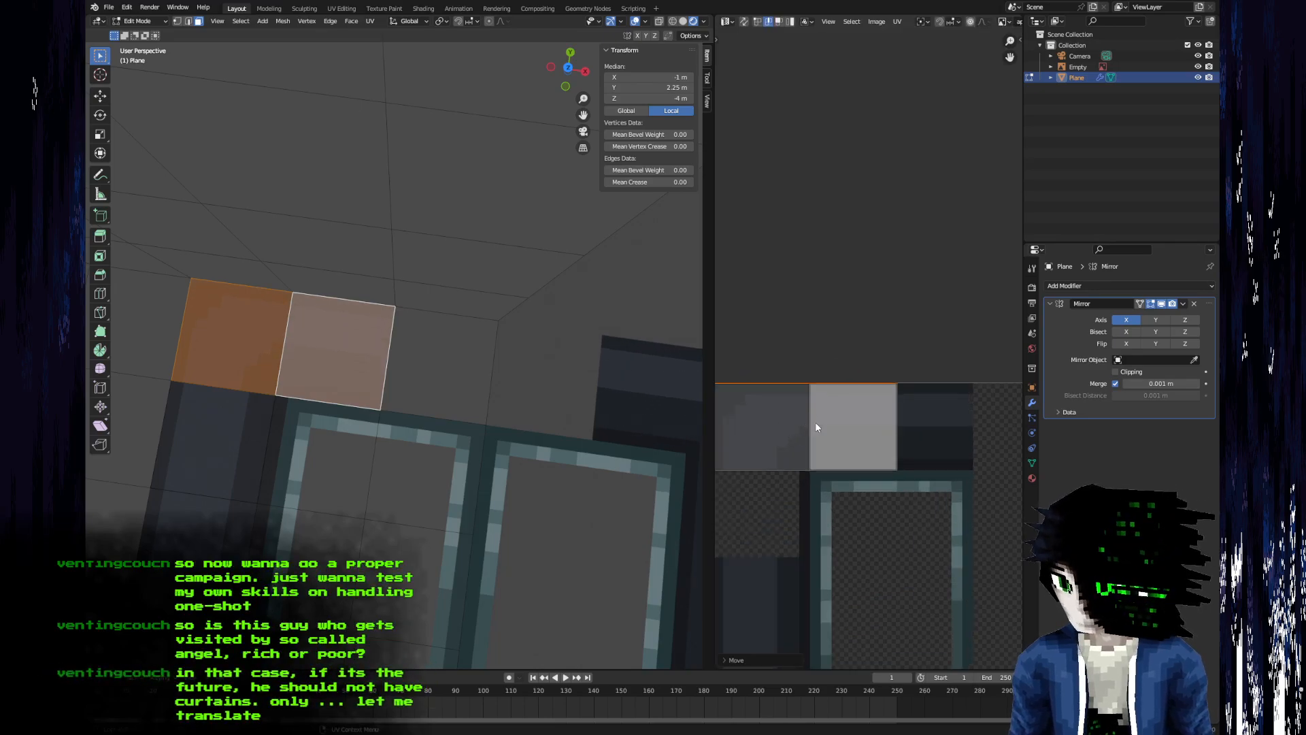
pyautogui.click(815, 423)
pyautogui.press('g')
pyautogui.click(806, 423)
pyautogui.moveTo(394, 463)
pyautogui.mouseDown(button='middle')
pyautogui.moveTo(398, 513)
pyautogui.moveTo(404, 465)
pyautogui.mouseUp(button='middle')
pyautogui.scroll(3, 405, 465)
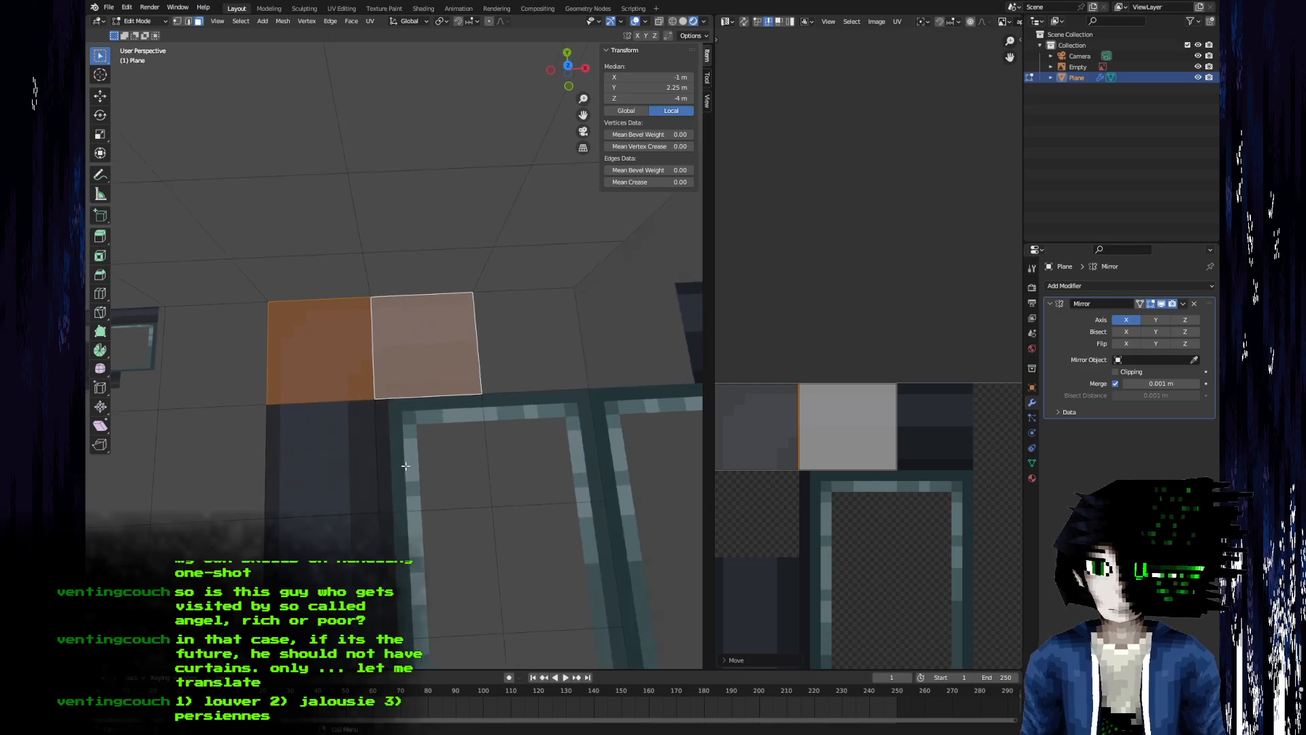
pyautogui.moveTo(899, 431); pyautogui.dragTo(892, 431)
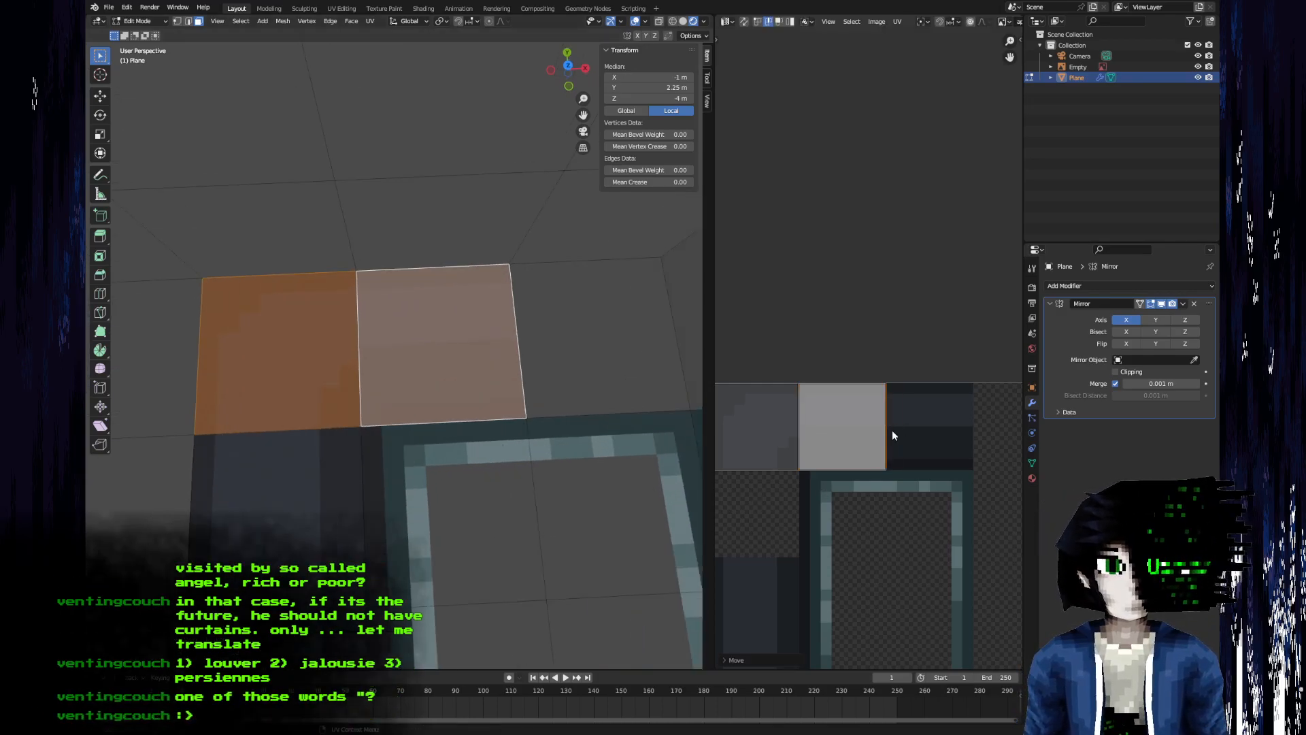
# - Delete the unmapped face above the window next to the mirror line and replace it by duplicating the neighbouring face 0.5 m along X
pyautogui.click(600, 392)
pyautogui.press('x')
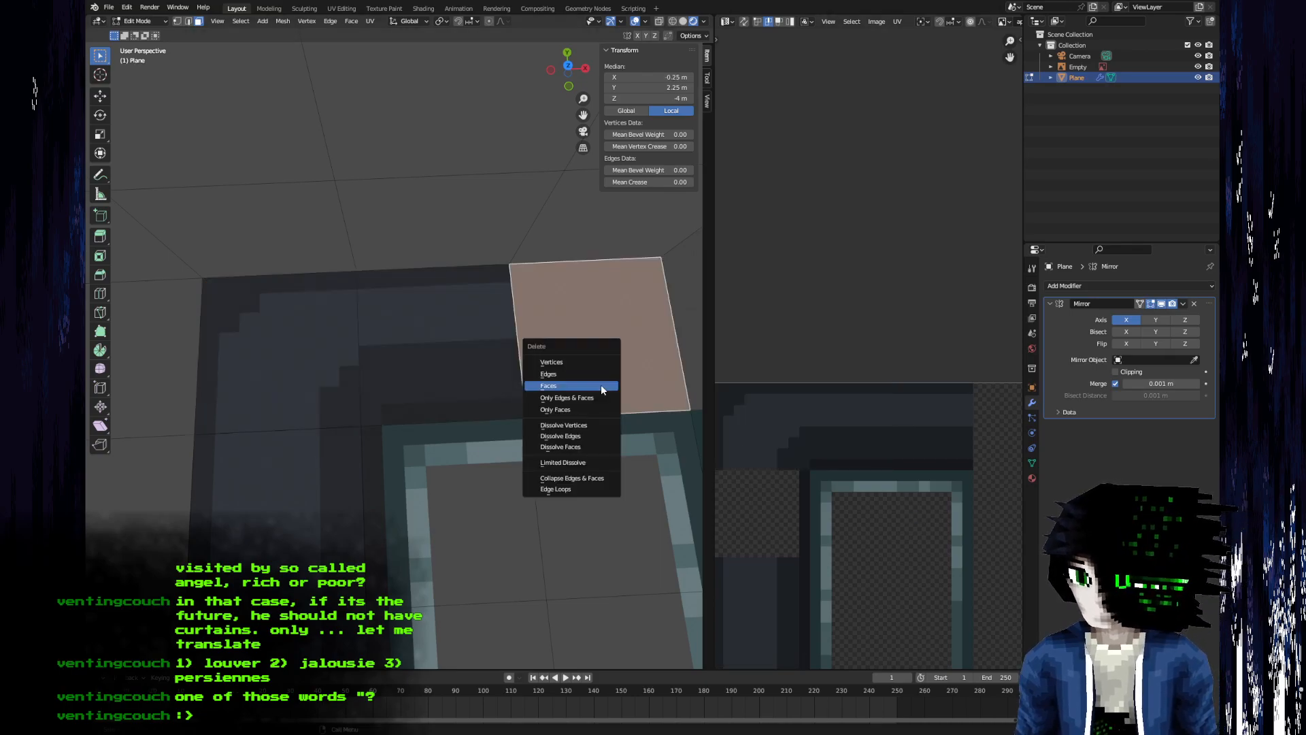
pyautogui.click(601, 385)
pyautogui.click(496, 368)
pyautogui.hotkey('shift', 'd')
pyautogui.write('x.5')
pyautogui.press('Return')
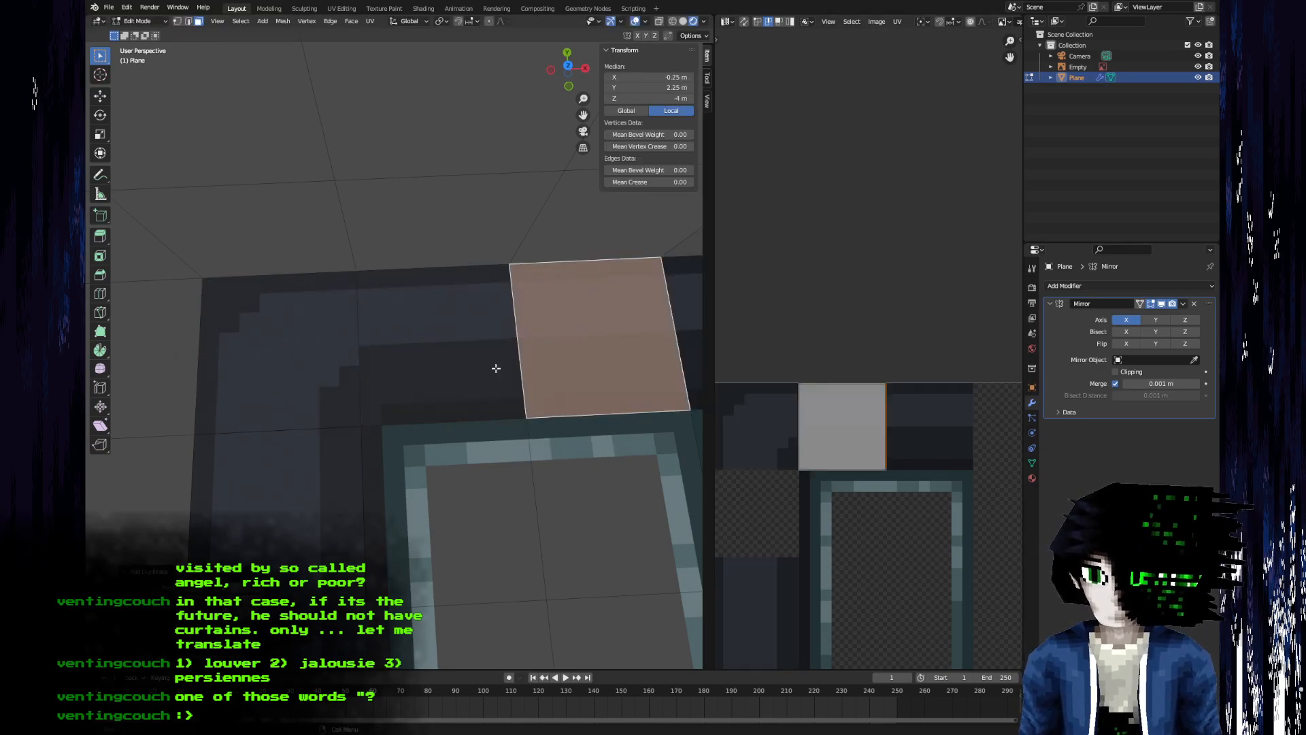
# - Examine the mirrored window and its surrounding wall tiles in Object Mode and compare them with the texture layout
pyautogui.scroll(-4, 532, 368)
pyautogui.press('Tab')
pyautogui.moveTo(382, 382)
pyautogui.mouseDown(button='middle')
pyautogui.moveTo(351, 376)
pyautogui.moveTo(402, 317)
pyautogui.moveTo(391, 358)
pyautogui.mouseUp(button='middle')
pyautogui.scroll(-5, 402, 319)
pyautogui.scroll(6, 402, 325)
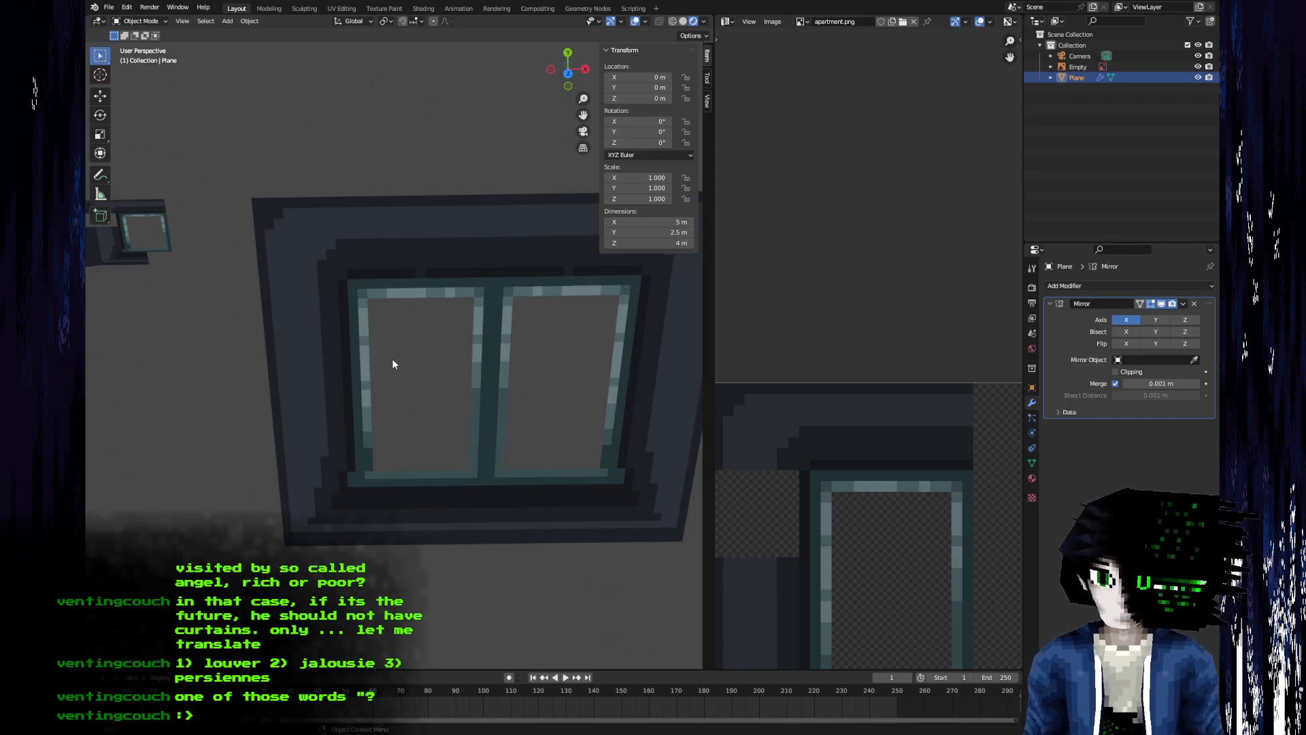
pyautogui.moveTo(417, 446)
pyautogui.mouseDown(button='middle')
pyautogui.moveTo(425, 410)
pyautogui.moveTo(418, 459)
pyautogui.moveTo(438, 467)
pyautogui.moveTo(388, 411)
pyautogui.moveTo(395, 438)
pyautogui.mouseUp(button='middle')
pyautogui.scroll(-6, 438, 467)
pyautogui.scroll(7, 389, 409)
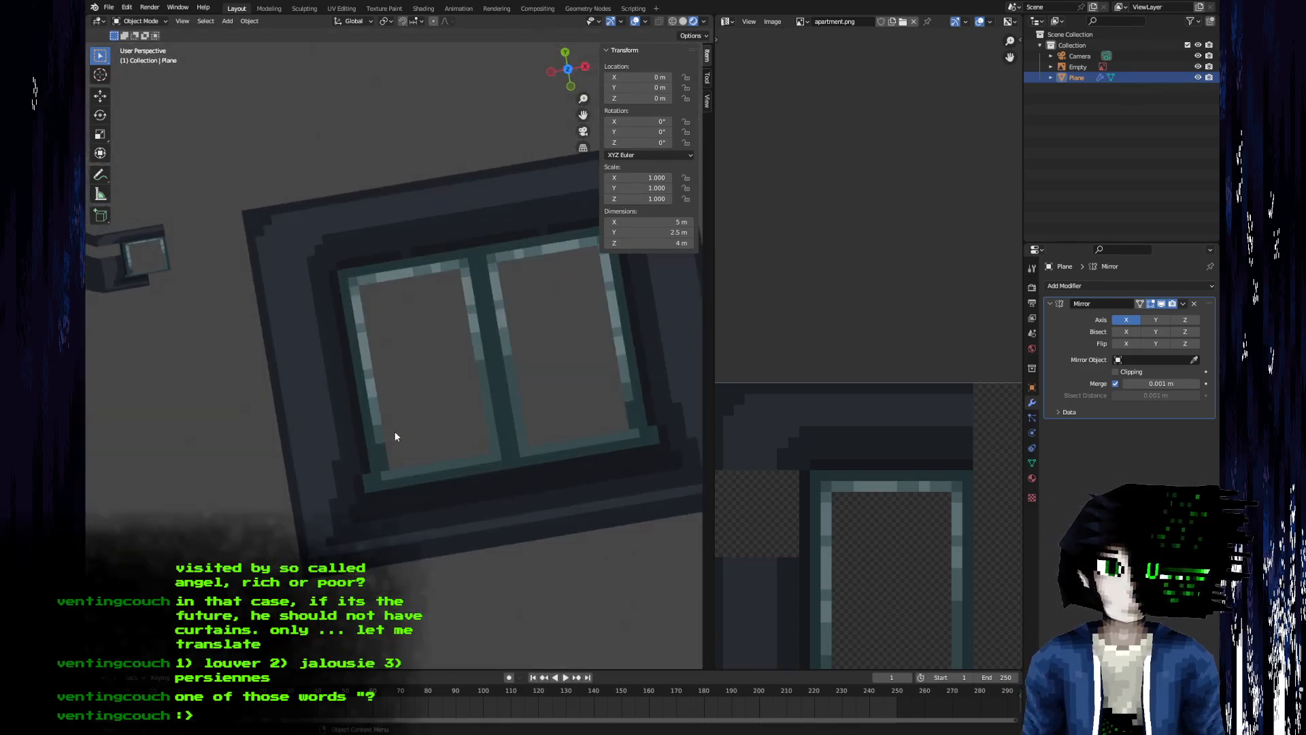
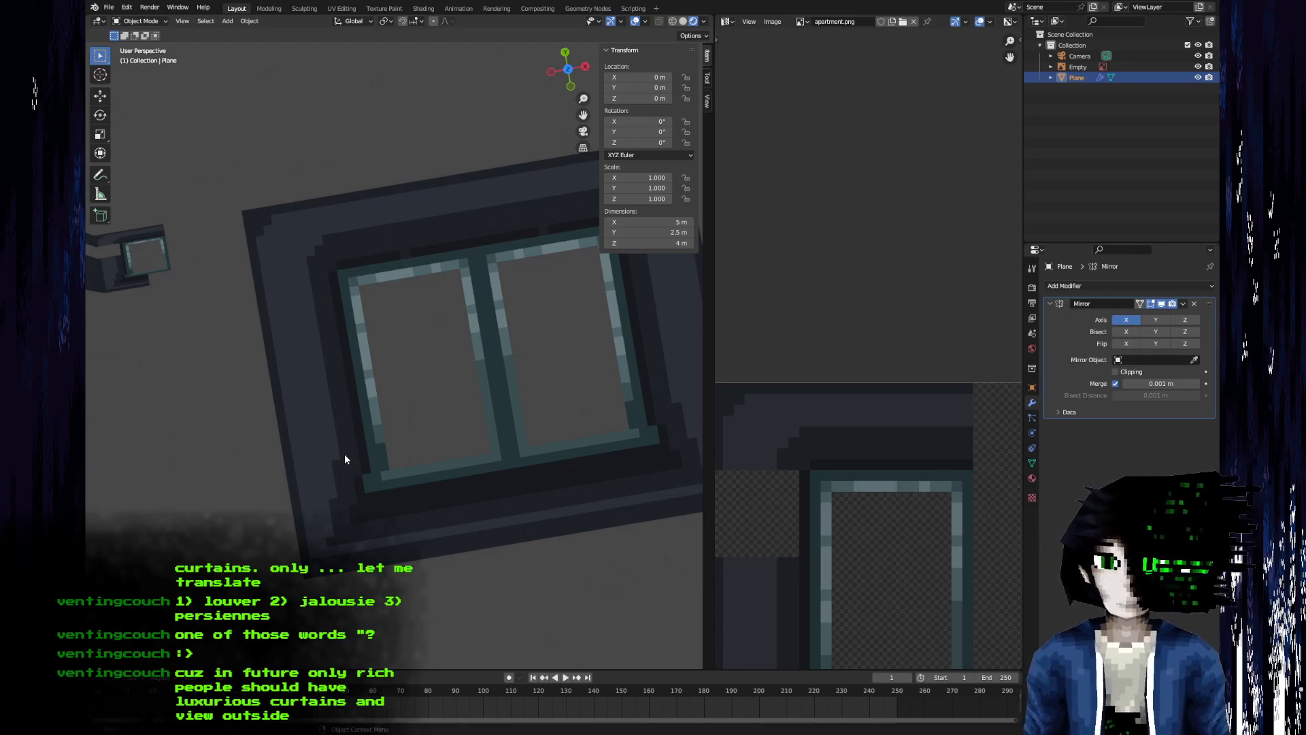
pyautogui.moveTo(344, 454); pyautogui.dragTo(481, 370, button='middle')
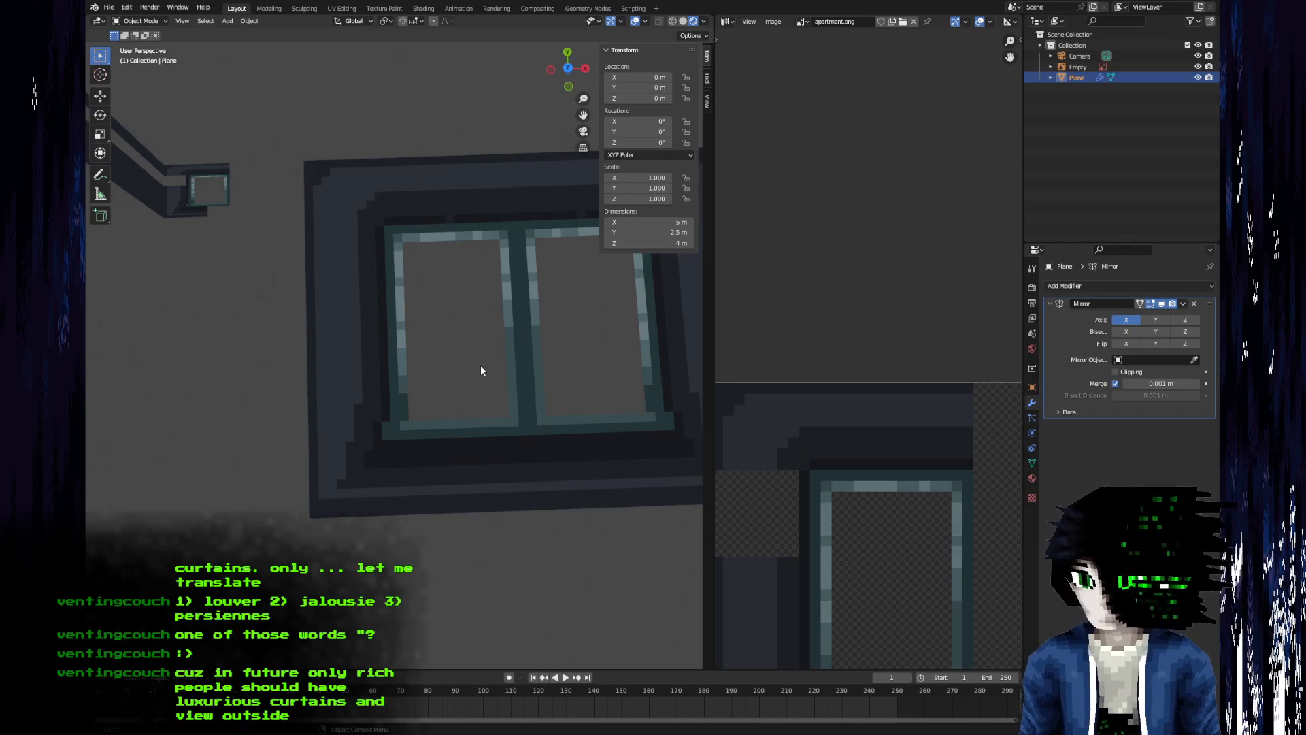
pyautogui.scroll(-2, 913, 399)
pyautogui.moveTo(838, 467); pyautogui.dragTo(848, 332, button='middle')
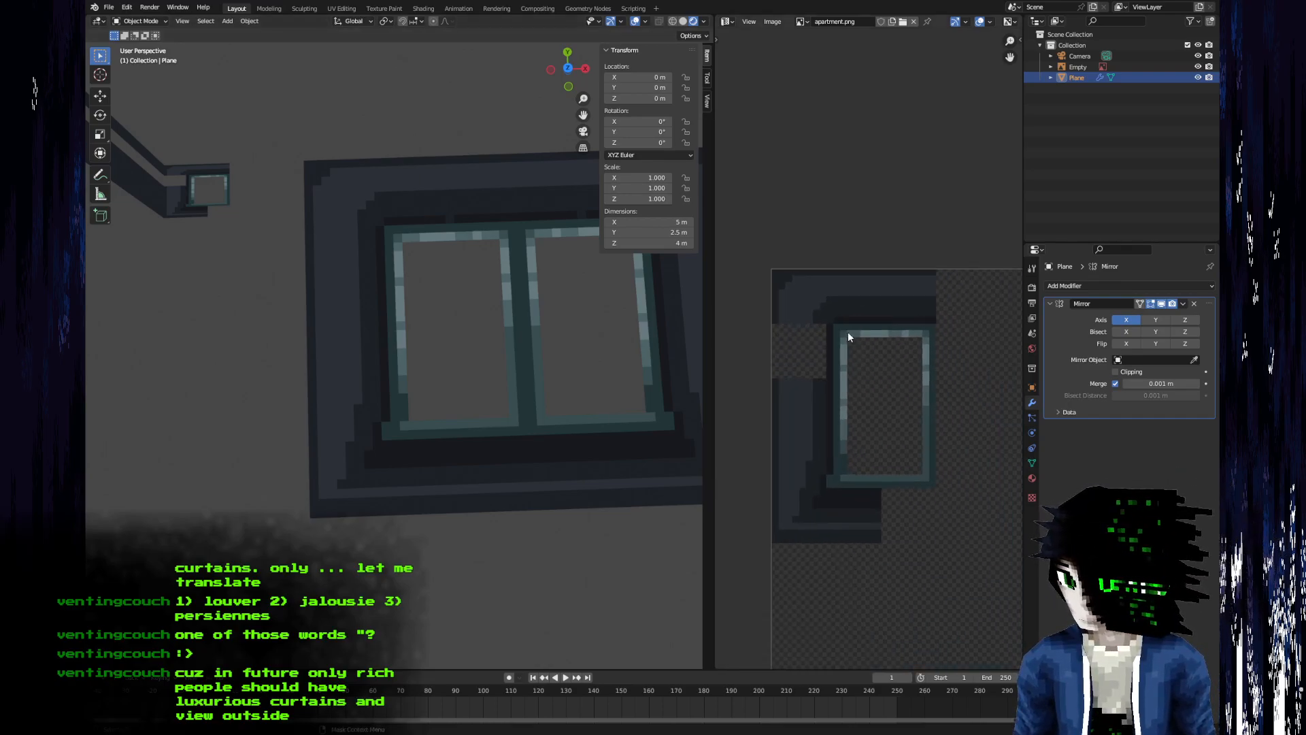
pyautogui.moveTo(842, 391); pyautogui.dragTo(840, 378, button='middle')
pyautogui.press('Tab')
pyautogui.scroll(2, 464, 357)
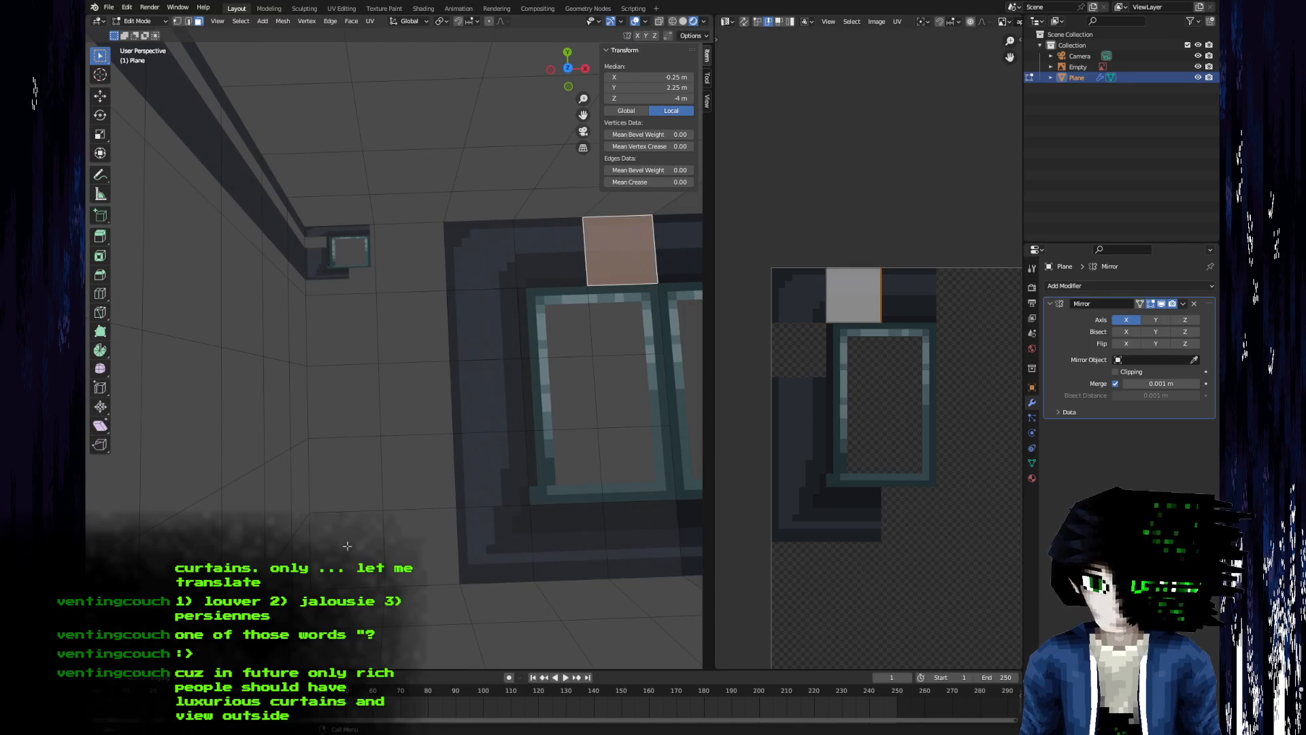
# - Switch to Aseprite, pick the lighter wall colour, and copy the top-left corner tile onto the fourth tile of the top row
pyautogui.hotkey('alt', 'Tab')
pyautogui.moveTo(507, 338); pyautogui.dragTo(489, 399, button='middle')
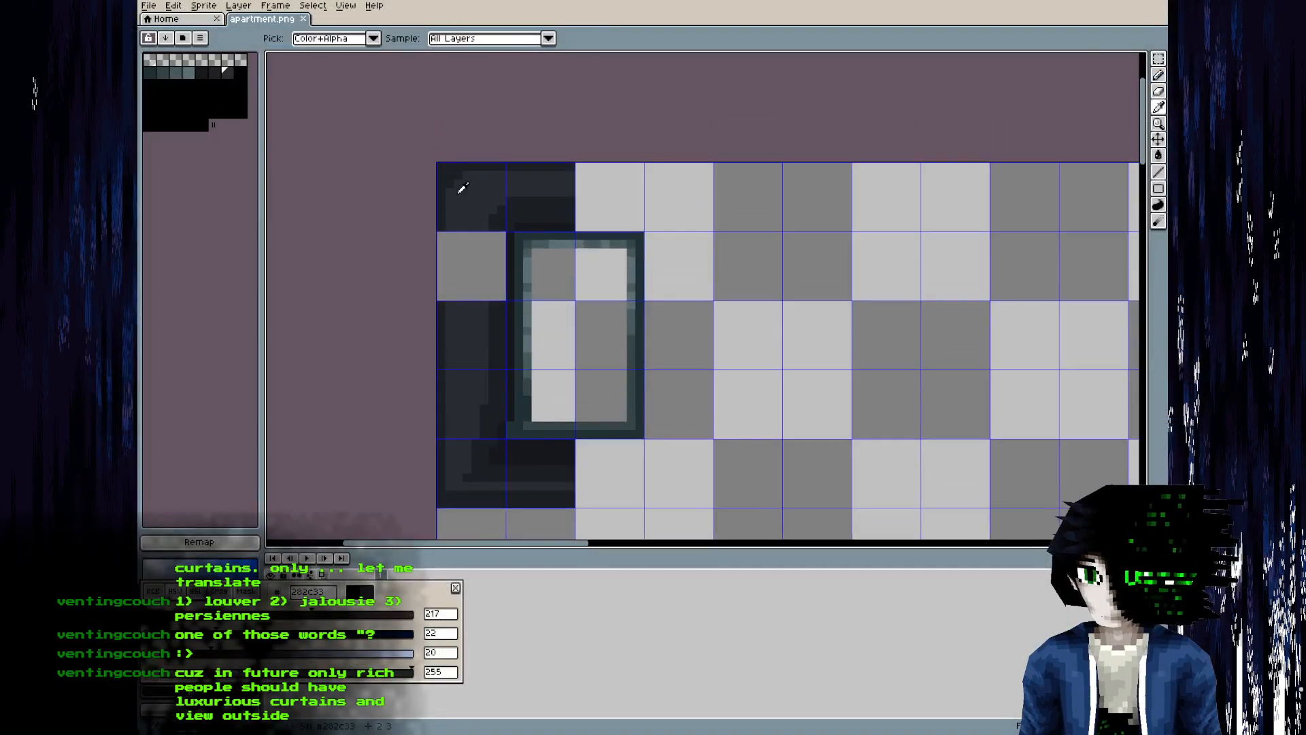
pyautogui.keyDown('alt'); pyautogui.click(458, 193); pyautogui.keyUp('alt')
pyautogui.scroll(5, 460, 174)
pyautogui.hotkey('ctrl', 's')
pyautogui.press('m')
pyautogui.moveTo(403, 329); pyautogui.dragTo(580, 151)
pyautogui.scroll(-2, 547, 226)
pyautogui.hotkey('ctrl', 'c')
pyautogui.hotkey('ctrl', 'v')
pyautogui.moveTo(508, 249); pyautogui.dragTo(816, 252)
pyautogui.hotkey('ctrl', 'd')
# - Paint over the top-left tile's dark left border and the copied tile's dark lower-right notch with the lighter wall colour
pyautogui.moveTo(644, 287); pyautogui.dragTo(663, 317, button='middle')
pyautogui.scroll(1, 537, 265)
pyautogui.press('b')
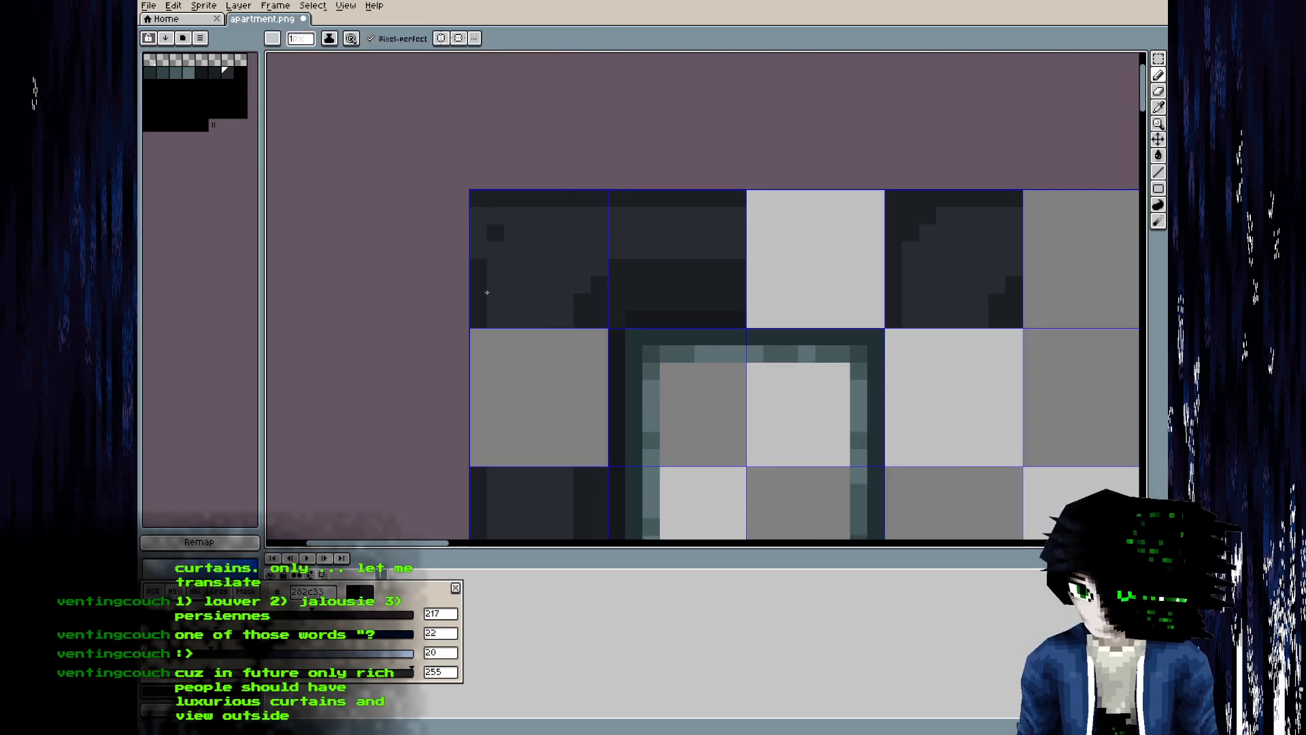
pyautogui.moveTo(476, 252); pyautogui.dragTo(481, 312)
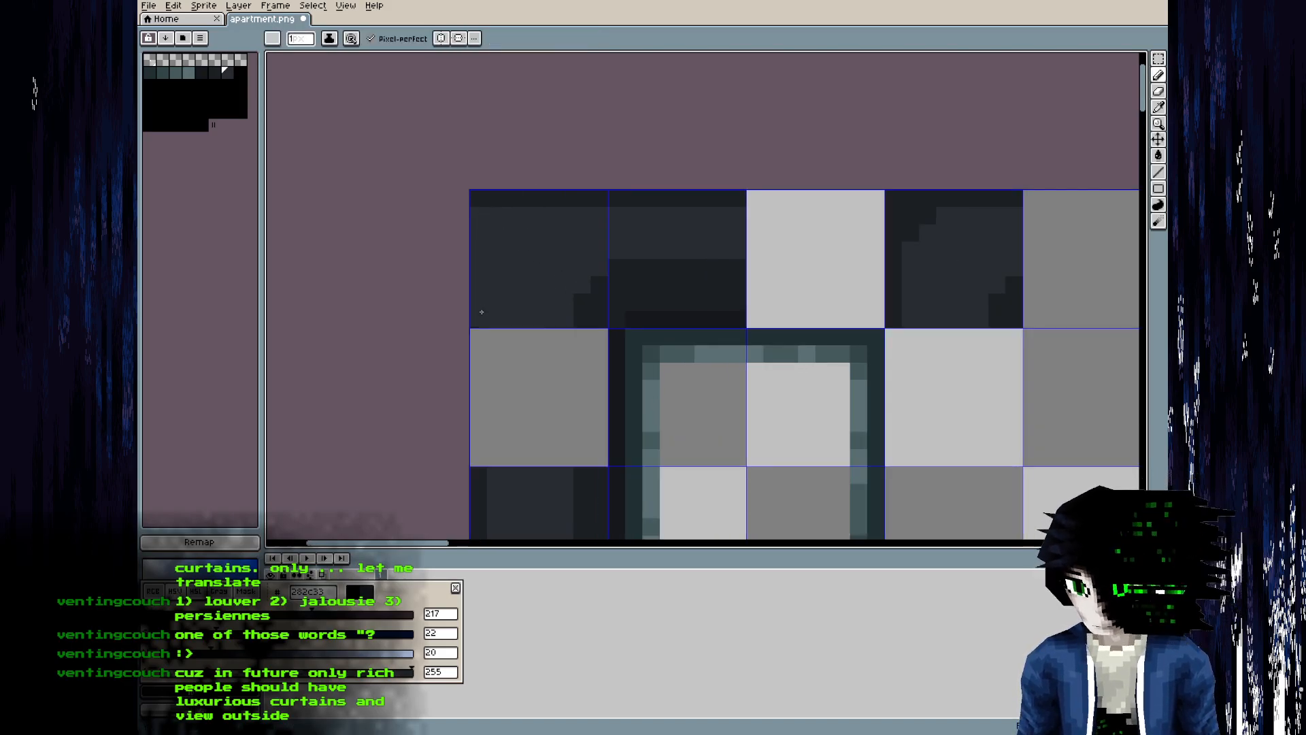
pyautogui.moveTo(1009, 284); pyautogui.dragTo(995, 296)
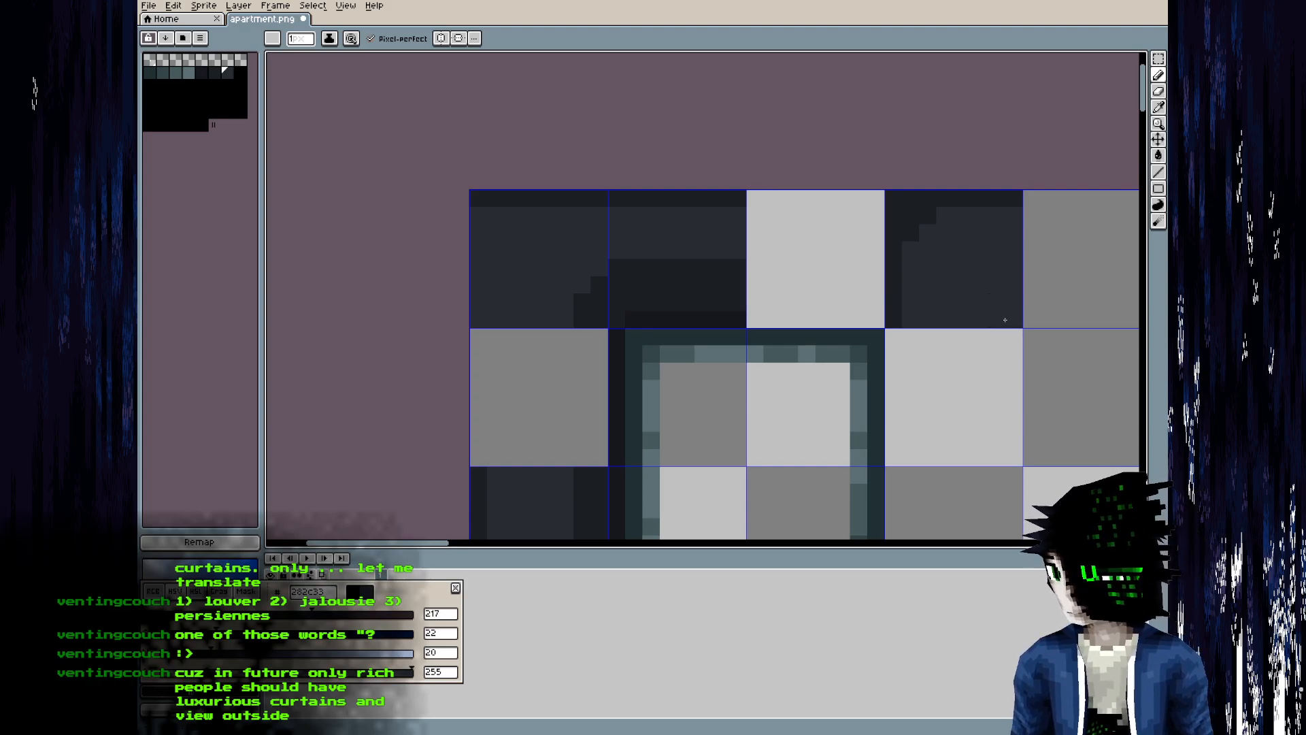
pyautogui.scroll(-3, 655, 324)
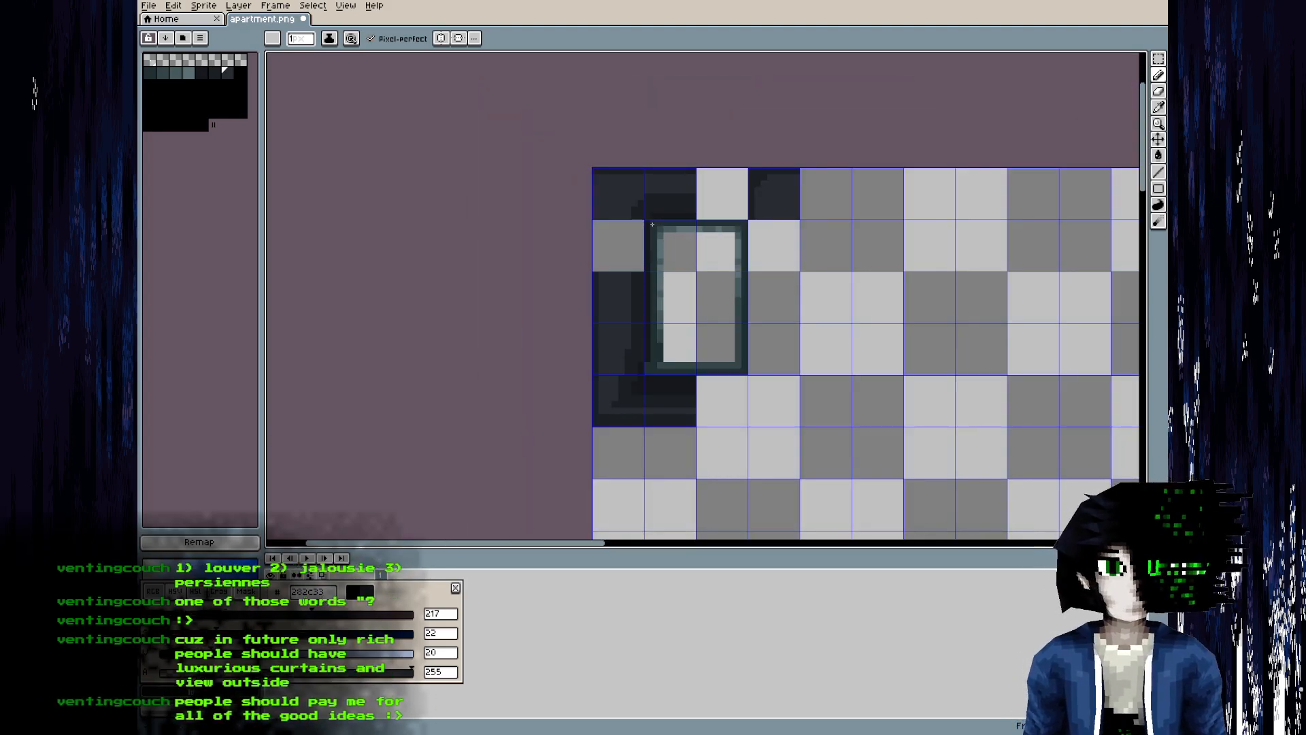
# - Extend the fourth top-row tile downward by filling the tile below it with wall colour and a straight dark left border
pyautogui.scroll(2, 642, 262)
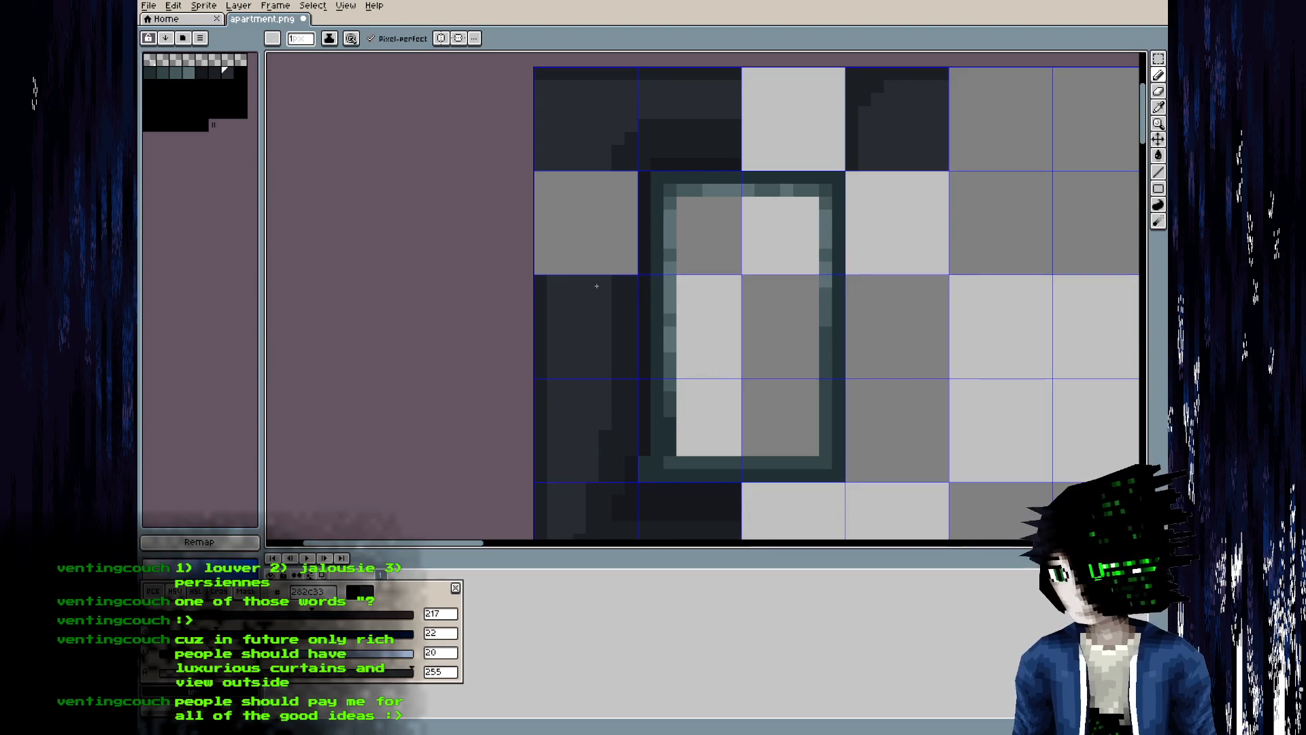
pyautogui.moveTo(587, 290); pyautogui.dragTo(457, 298, button='middle')
pyautogui.press('m')
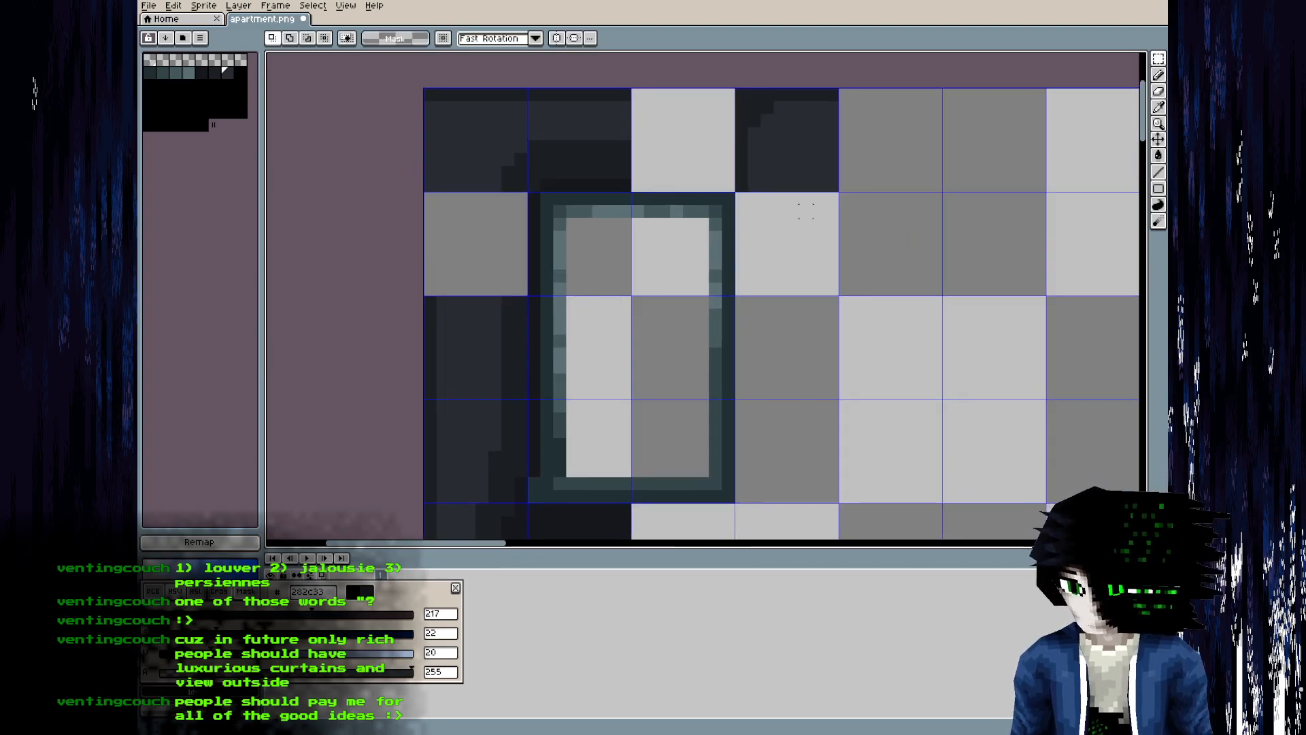
pyautogui.moveTo(735, 178); pyautogui.dragTo(793, 298)
pyautogui.hotkey('ctrl', 'd')
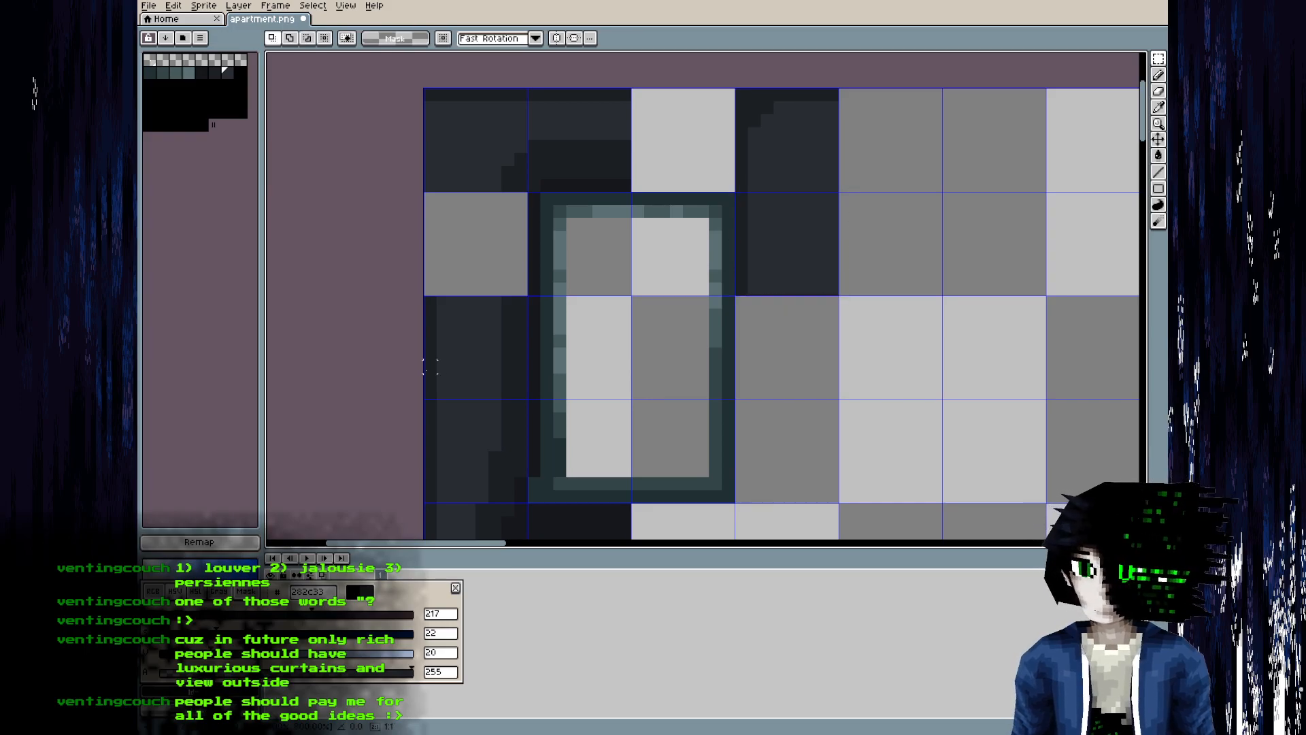
# - Paint over the dark left border of the first column's lower wall tiles with the lighter wall colour and save the texture
pyautogui.press('b')
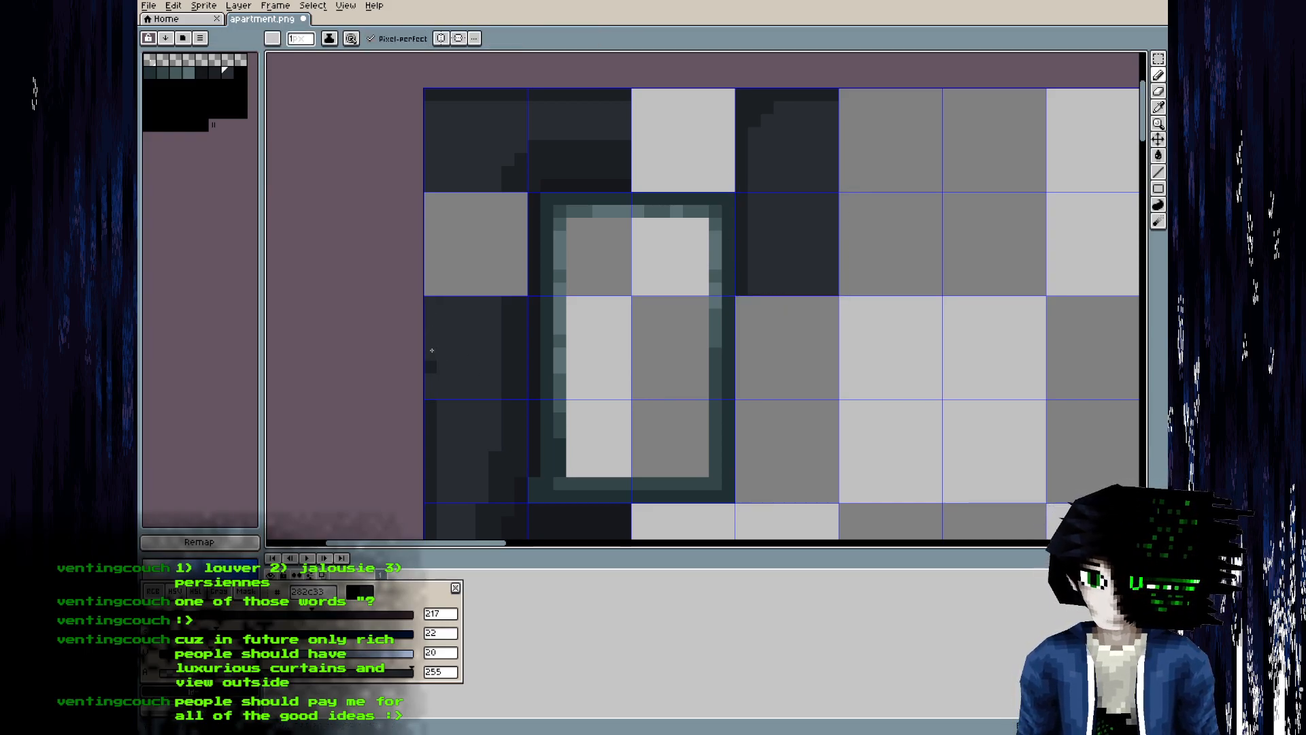
pyautogui.moveTo(443, 355); pyautogui.dragTo(480, 231, button='middle')
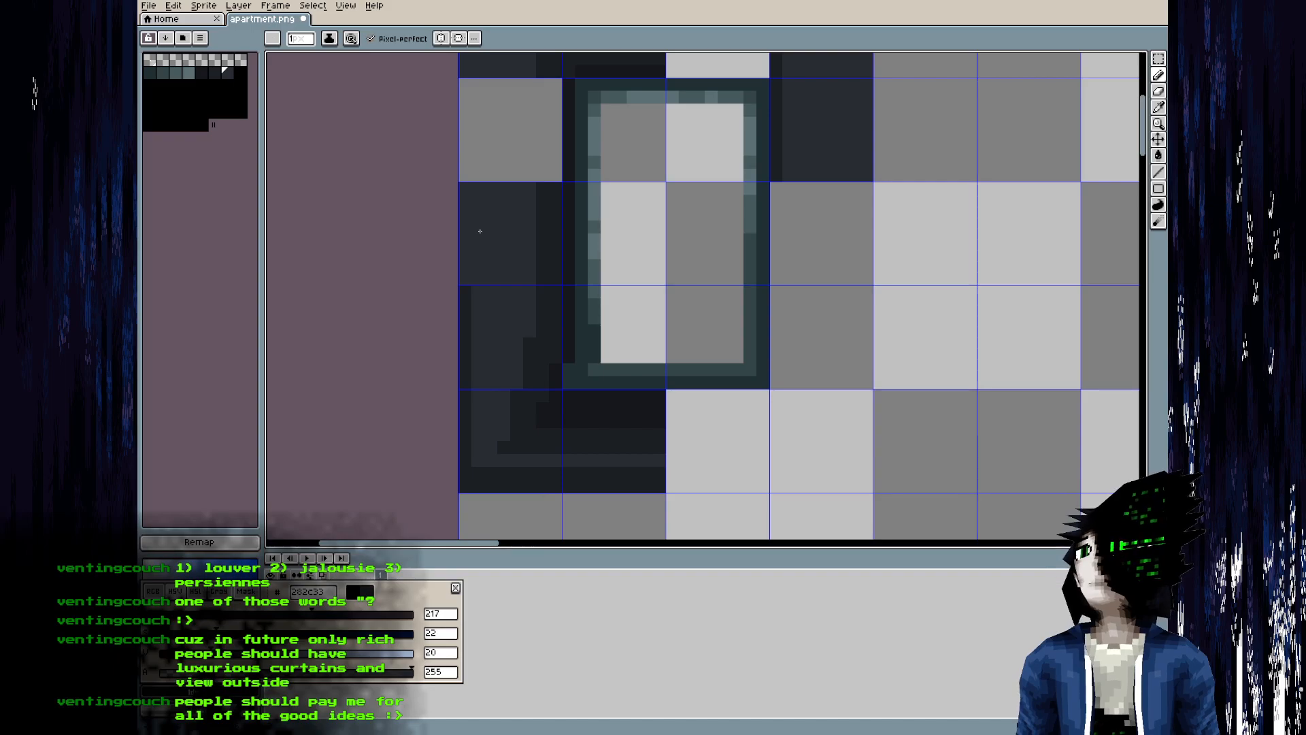
pyautogui.press('l')
pyautogui.moveTo(468, 464)
pyautogui.mouseDown()
pyautogui.moveTo(478, 310)
pyautogui.moveTo(461, 284)
pyautogui.mouseUp()
pyautogui.hotkey('ctrl', 's')
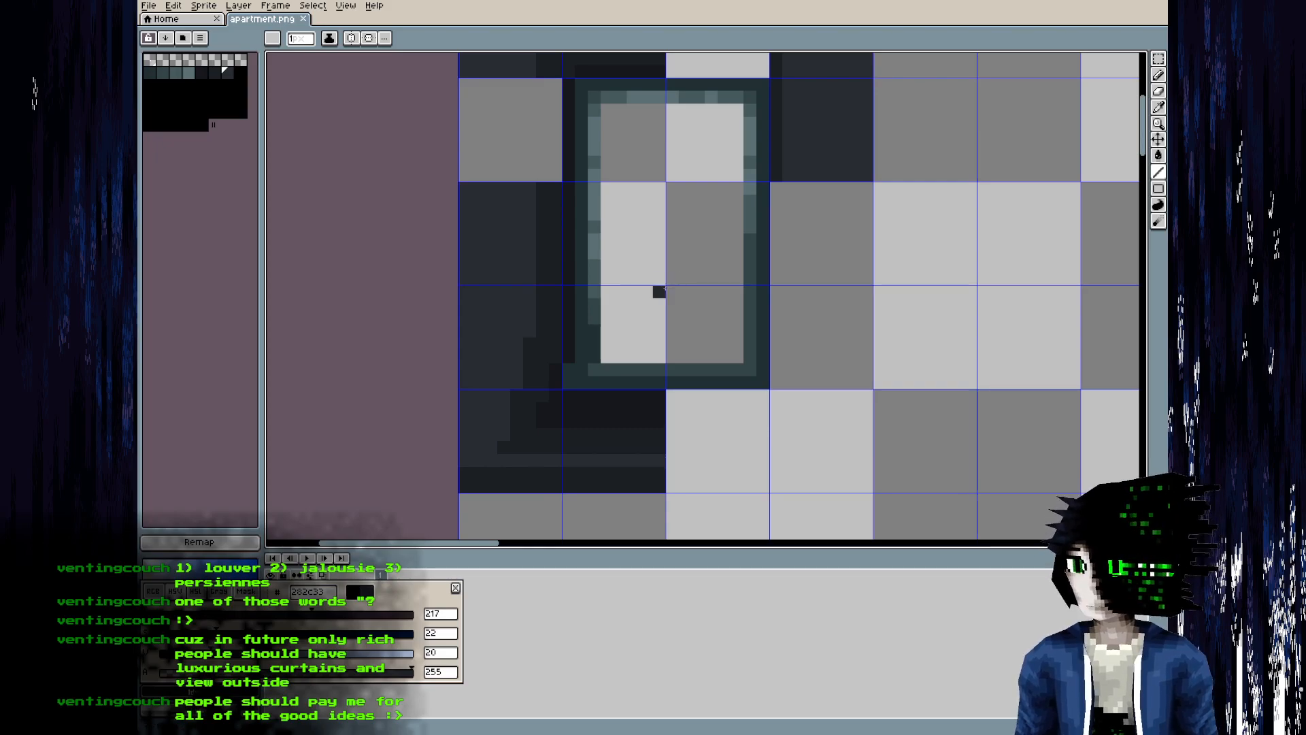
# - Line the top edge of the first two tiles and the fourth-column tiles' top and left edges with the darkest wall colour, and save
pyautogui.moveTo(668, 282); pyautogui.dragTo(608, 387, button='middle')
pyautogui.keyDown('alt'); pyautogui.click(726, 199); pyautogui.keyUp('alt')
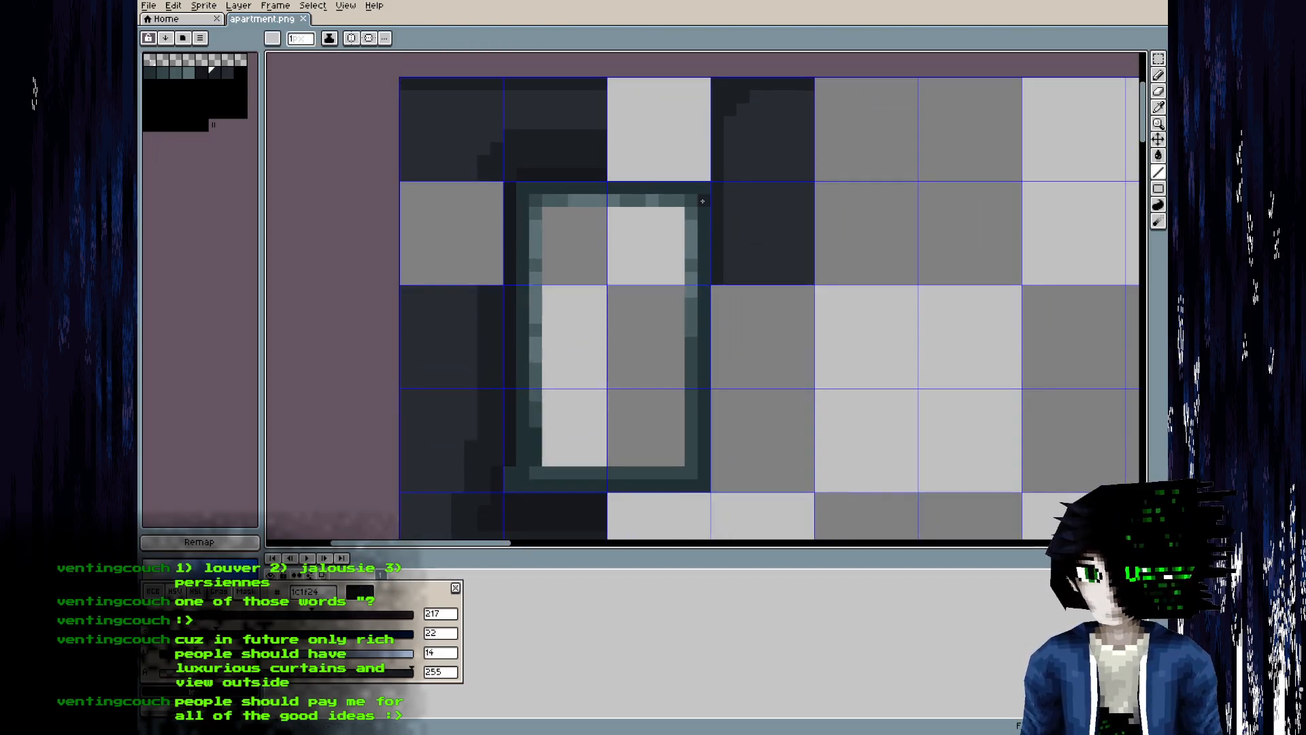
pyautogui.moveTo(701, 202); pyautogui.dragTo(689, 249, button='middle')
pyautogui.keyDown('alt'); pyautogui.click(698, 257); pyautogui.keyUp('alt')
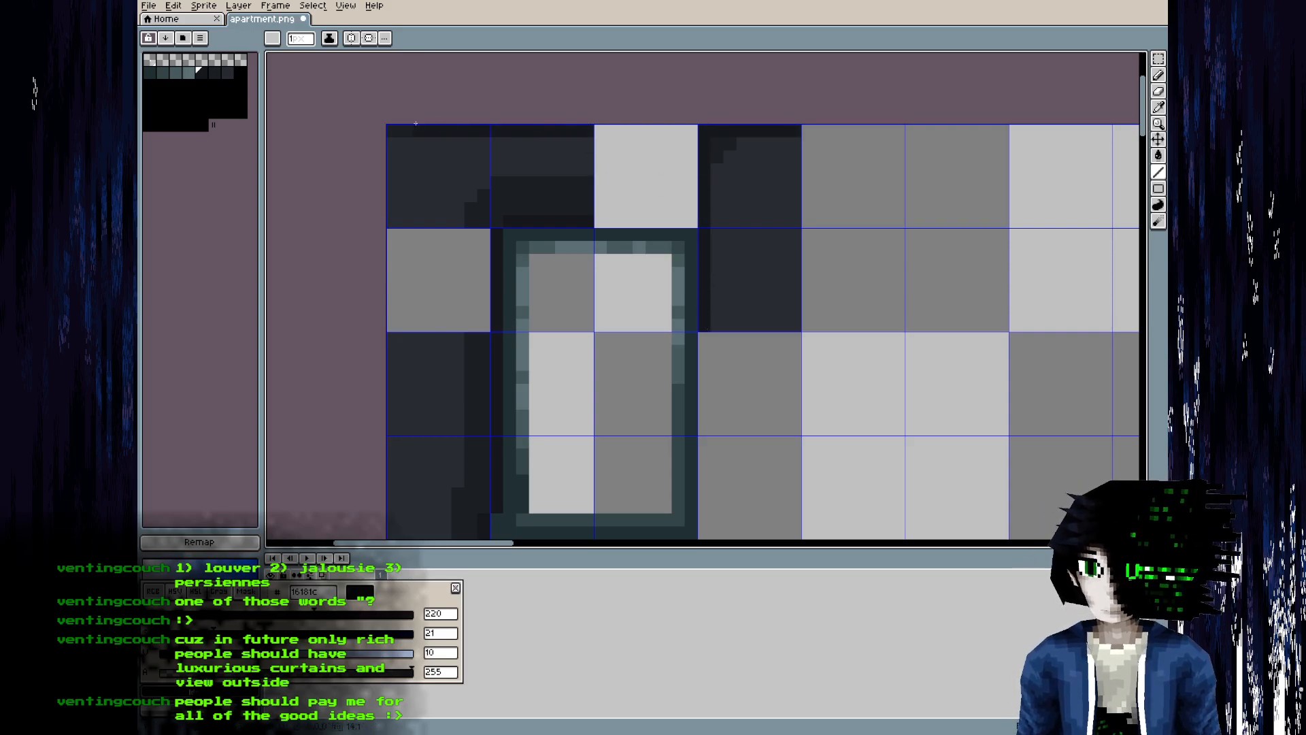
pyautogui.moveTo(393, 143); pyautogui.dragTo(588, 144)
pyautogui.moveTo(758, 144)
pyautogui.mouseDown()
pyautogui.moveTo(735, 152)
pyautogui.moveTo(718, 204)
pyautogui.moveTo(716, 330)
pyautogui.mouseUp()
pyautogui.scroll(-3, 744, 186)
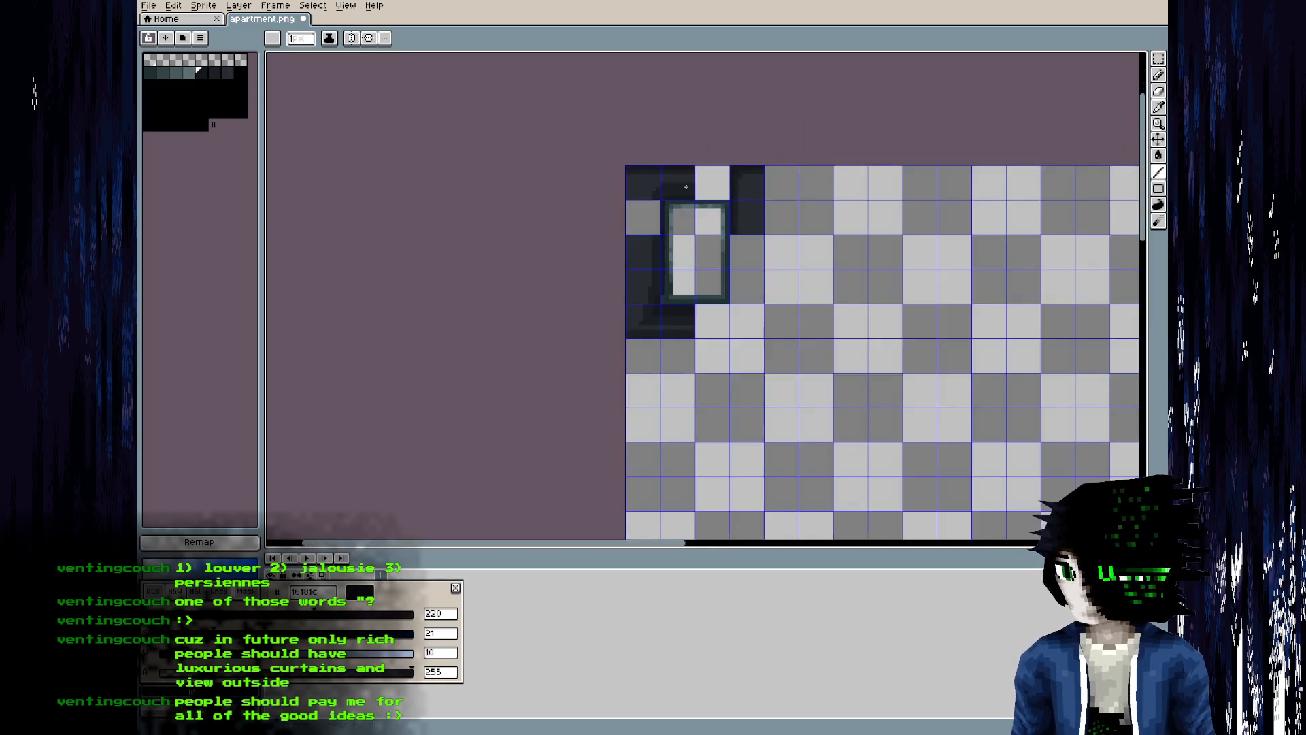
pyautogui.scroll(3, 700, 184)
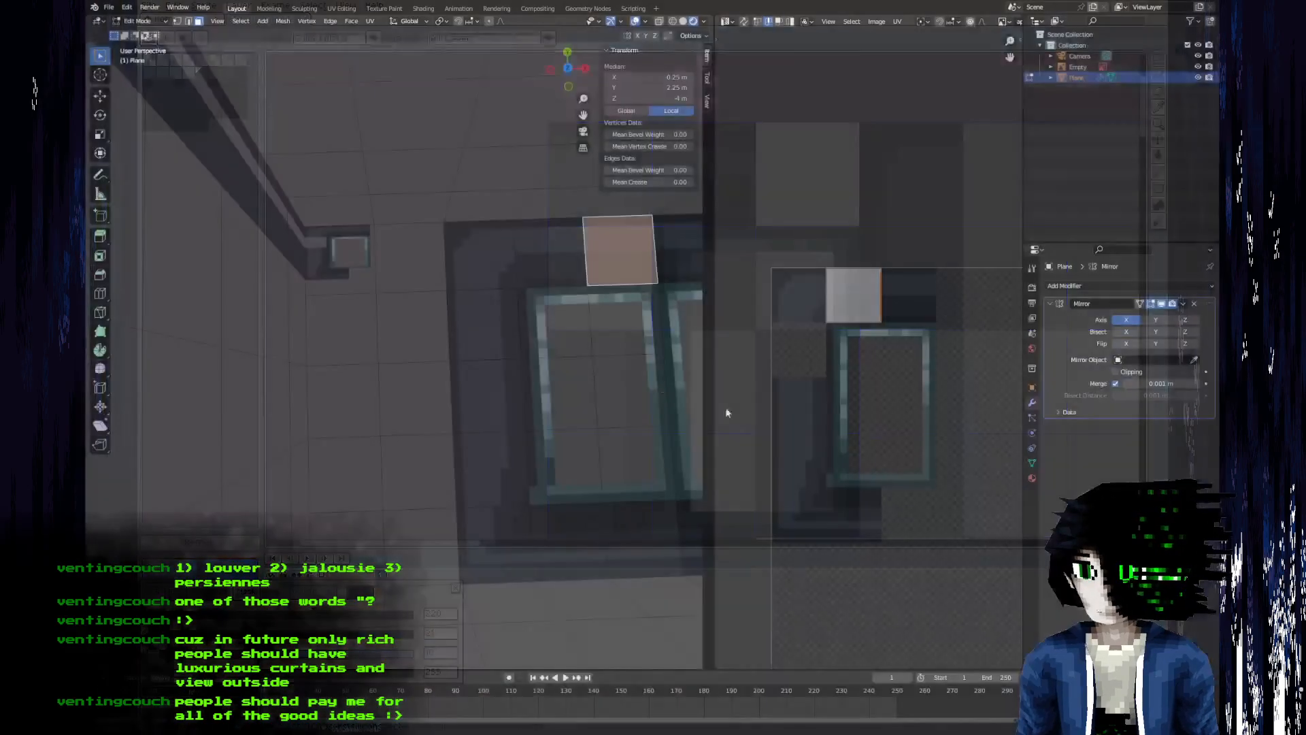
# - Switch to Blender, reload the texture, and map the window wall's upper corner face onto the fourth tile of the top row
pyautogui.hotkey('alt', 'r')
pyautogui.moveTo(507, 435); pyautogui.dragTo(426, 374, button='middle')
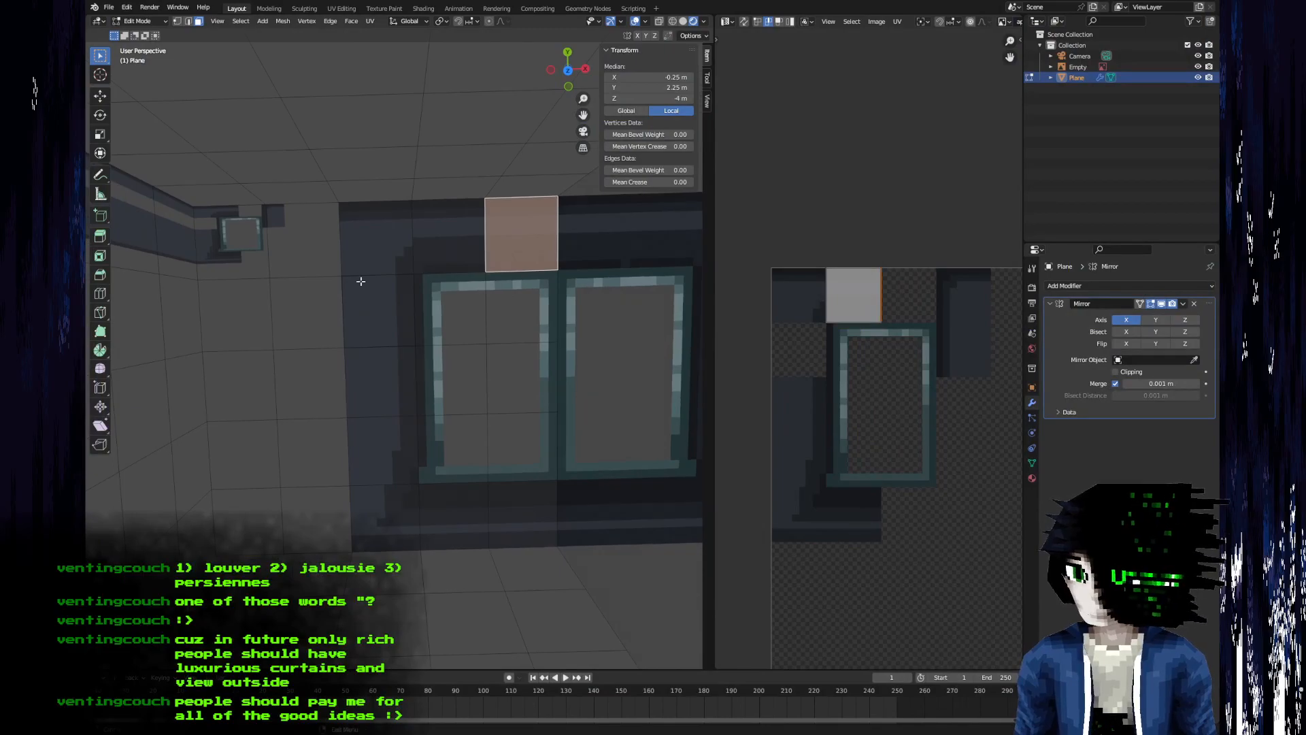
pyautogui.click(223, 246)
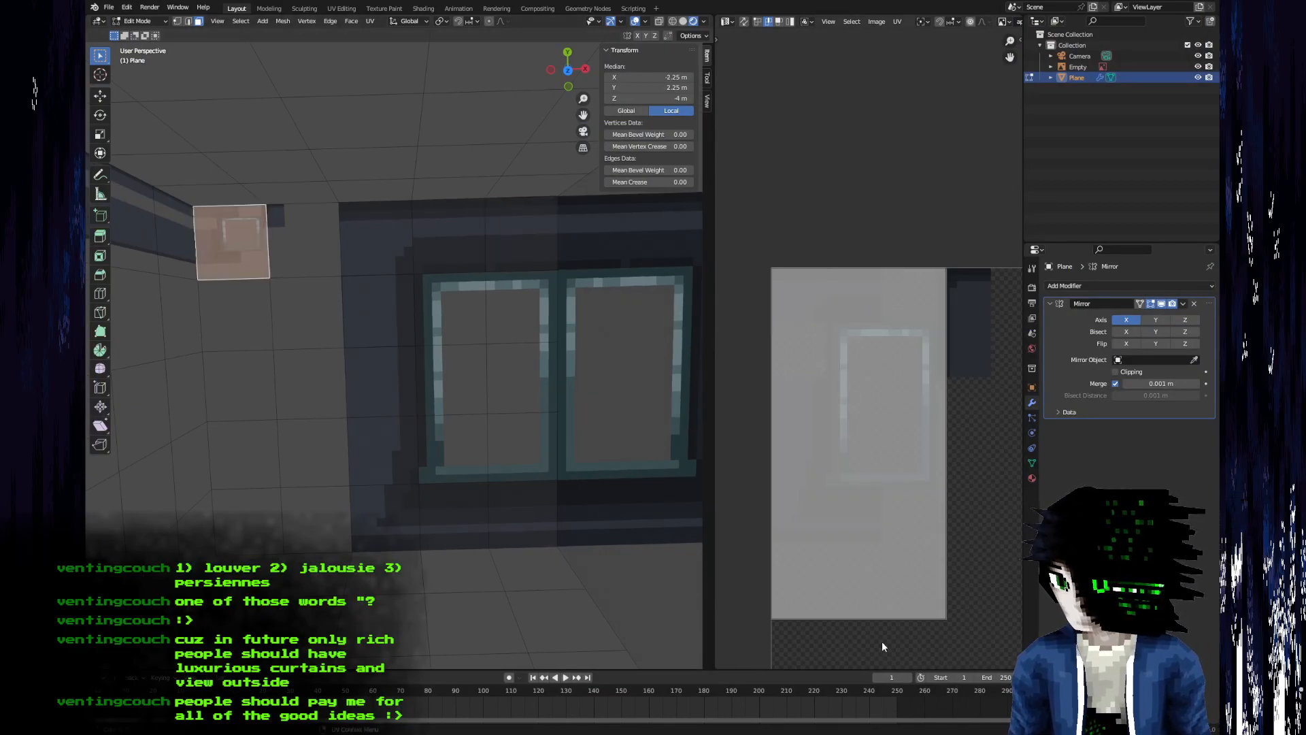
pyautogui.press('g')
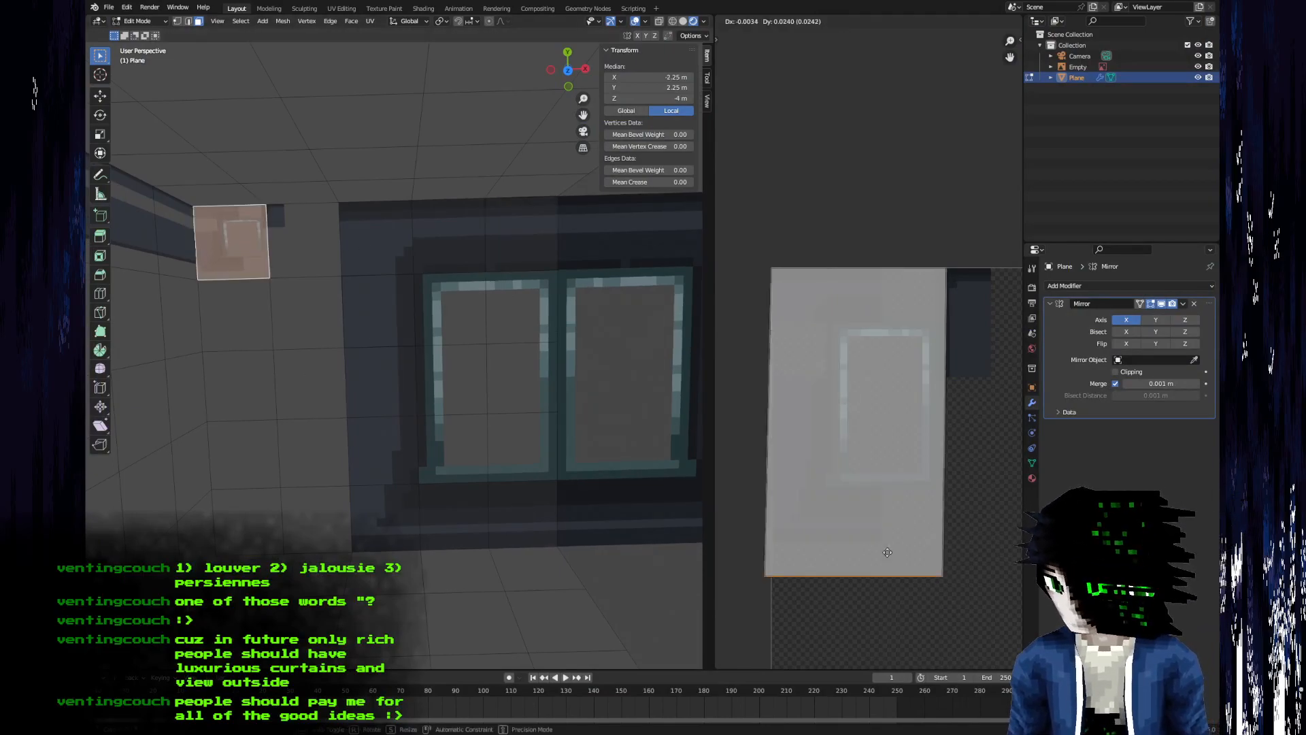
pyautogui.click(896, 331)
pyautogui.press('g')
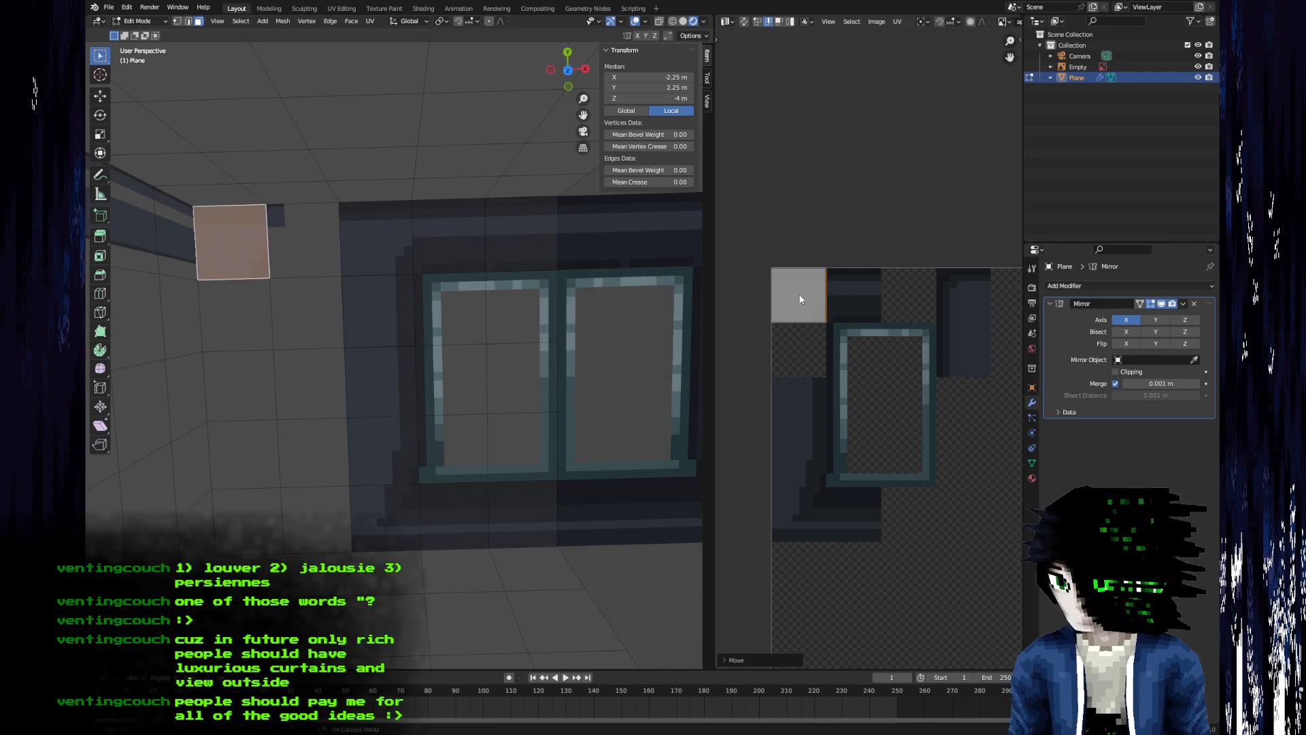
pyautogui.click(963, 294)
pyautogui.press('Tab')
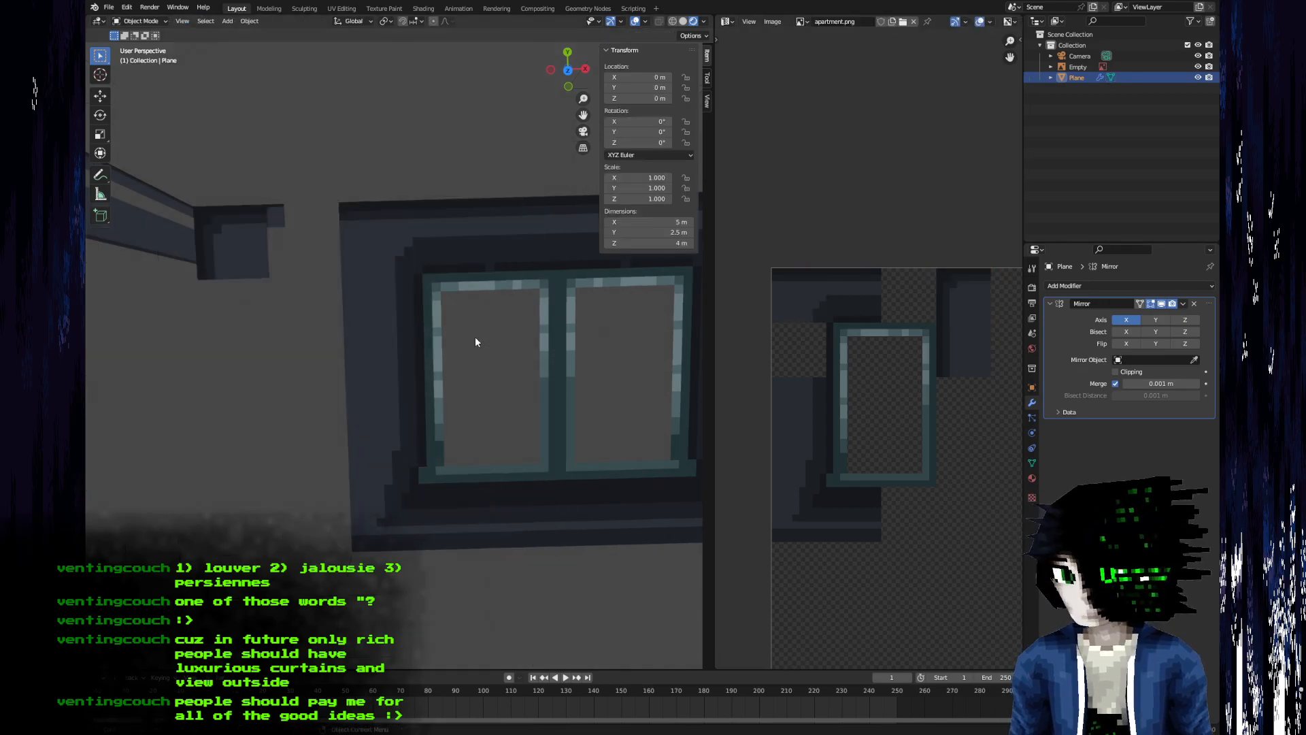
# - Select the unmapped top-row face beside the corner face and raise its lower UV edge to the bottom of the texture's first tile row
pyautogui.keyDown('shift'); pyautogui.moveTo(298, 339); pyautogui.dragTo(358, 347, button='middle'); pyautogui.keyUp('shift')
pyautogui.press('Tab')
pyautogui.click(375, 226)
pyautogui.moveTo(950, 397); pyautogui.dragTo(782, 366, button='middle')
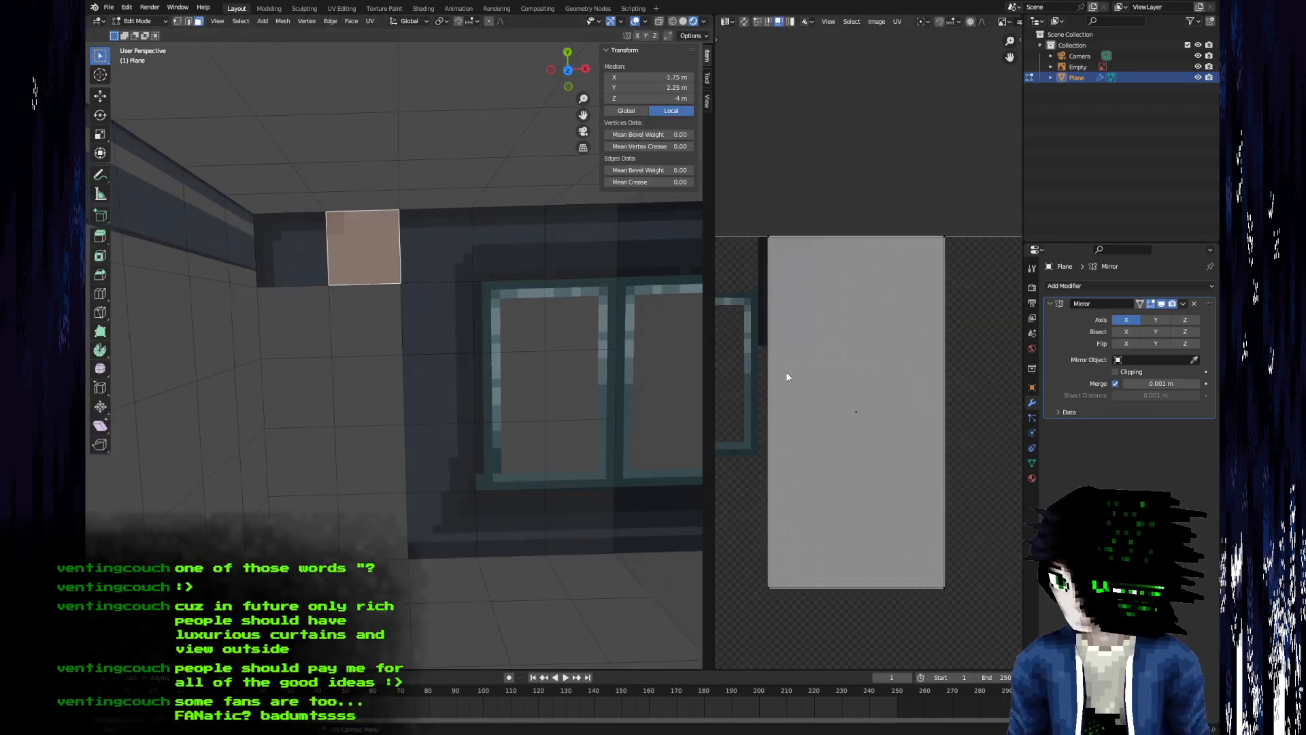
pyautogui.scroll(-2, 783, 371)
pyautogui.press('2')
pyautogui.click(858, 500)
pyautogui.press('g')
pyautogui.click(854, 306)
pyautogui.moveTo(838, 311); pyautogui.dragTo(938, 336, button='middle')
pyautogui.press('3')
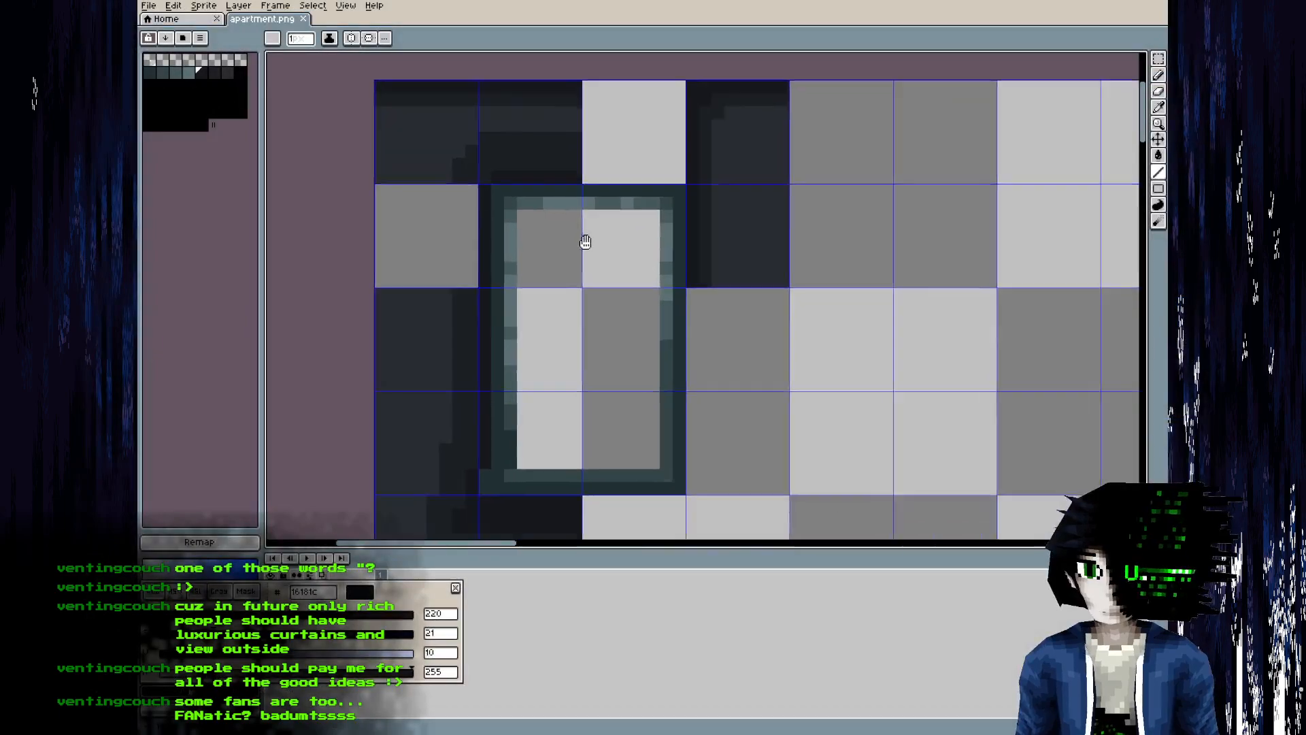
# - Switch to Aseprite, copy the fourth top-row tile's plain top-border part into the fifth tile, and save the texture
pyautogui.scroll(-1, 585, 242)
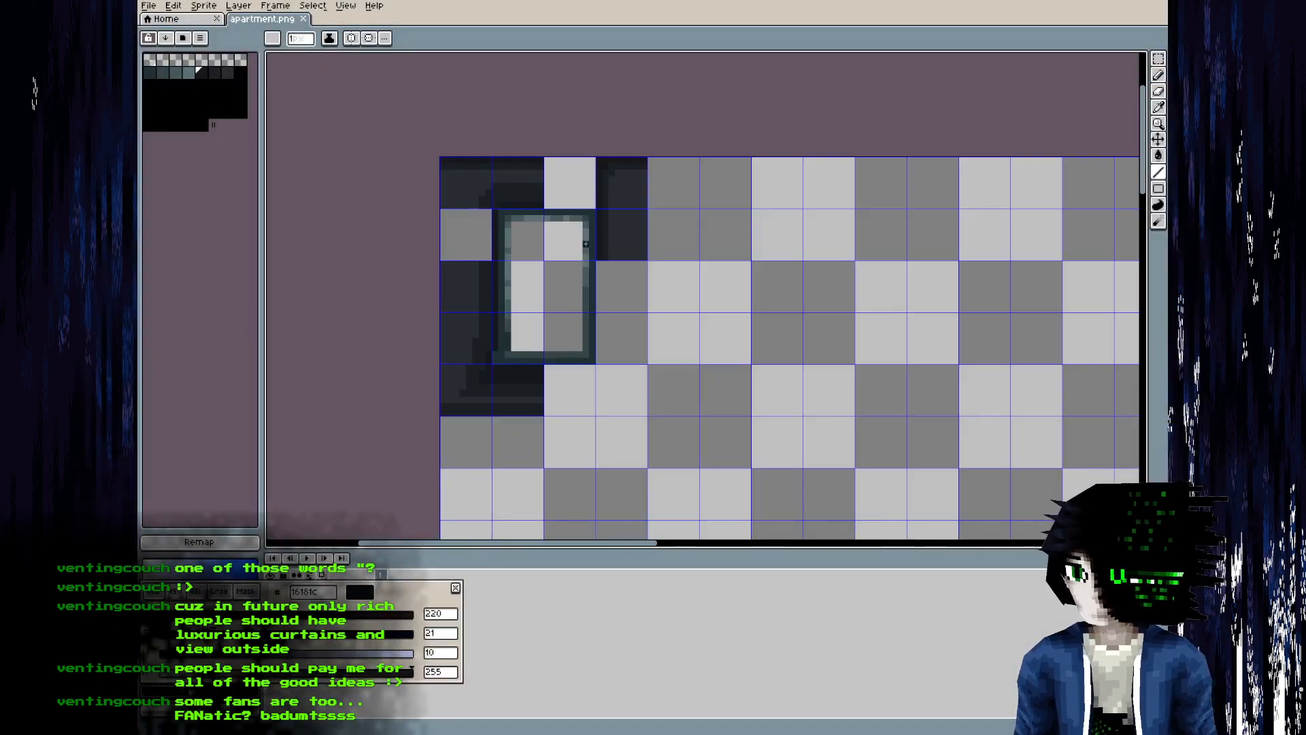
pyautogui.press('m')
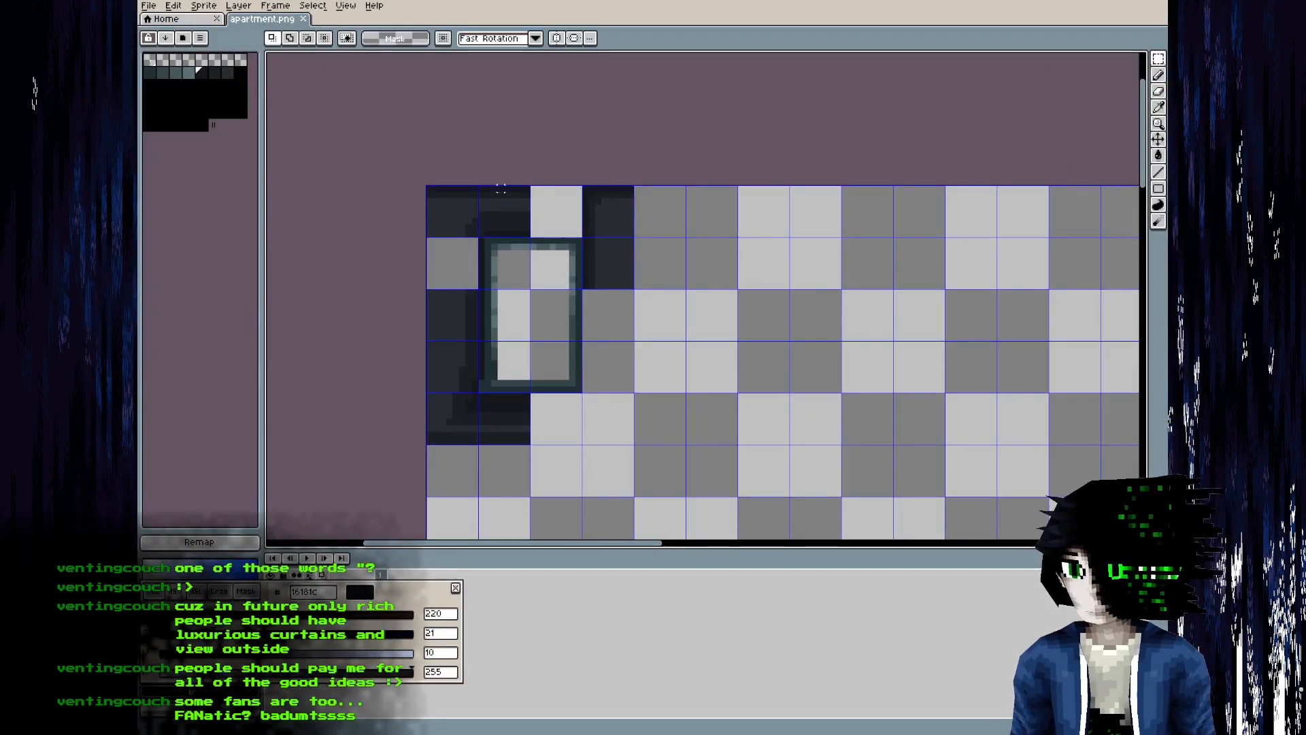
pyautogui.scroll(2, 609, 178)
pyautogui.moveTo(670, 329); pyautogui.dragTo(632, 209)
pyautogui.keyDown('ctrl'); pyautogui.moveTo(651, 280); pyautogui.dragTo(822, 279); pyautogui.keyUp('ctrl')
pyautogui.press('Return')
pyautogui.scroll(-2, 895, 262)
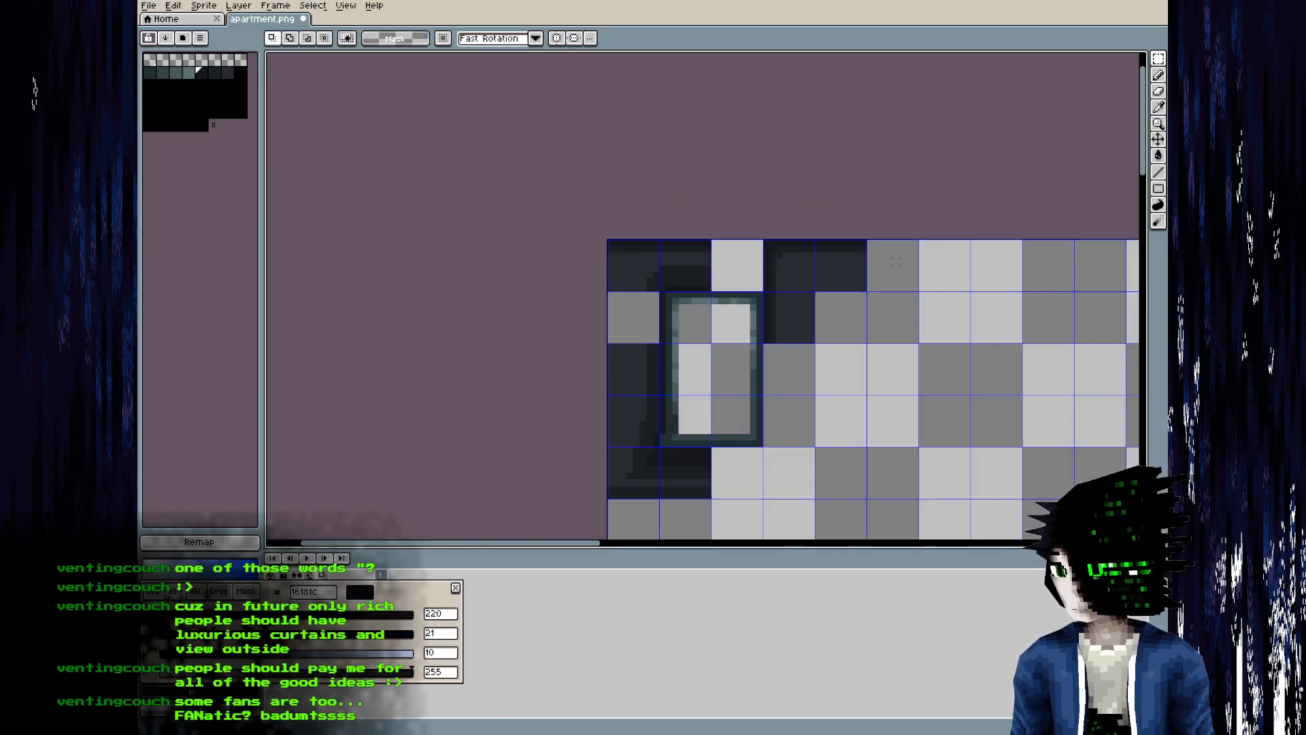
pyautogui.scroll(2, 895, 262)
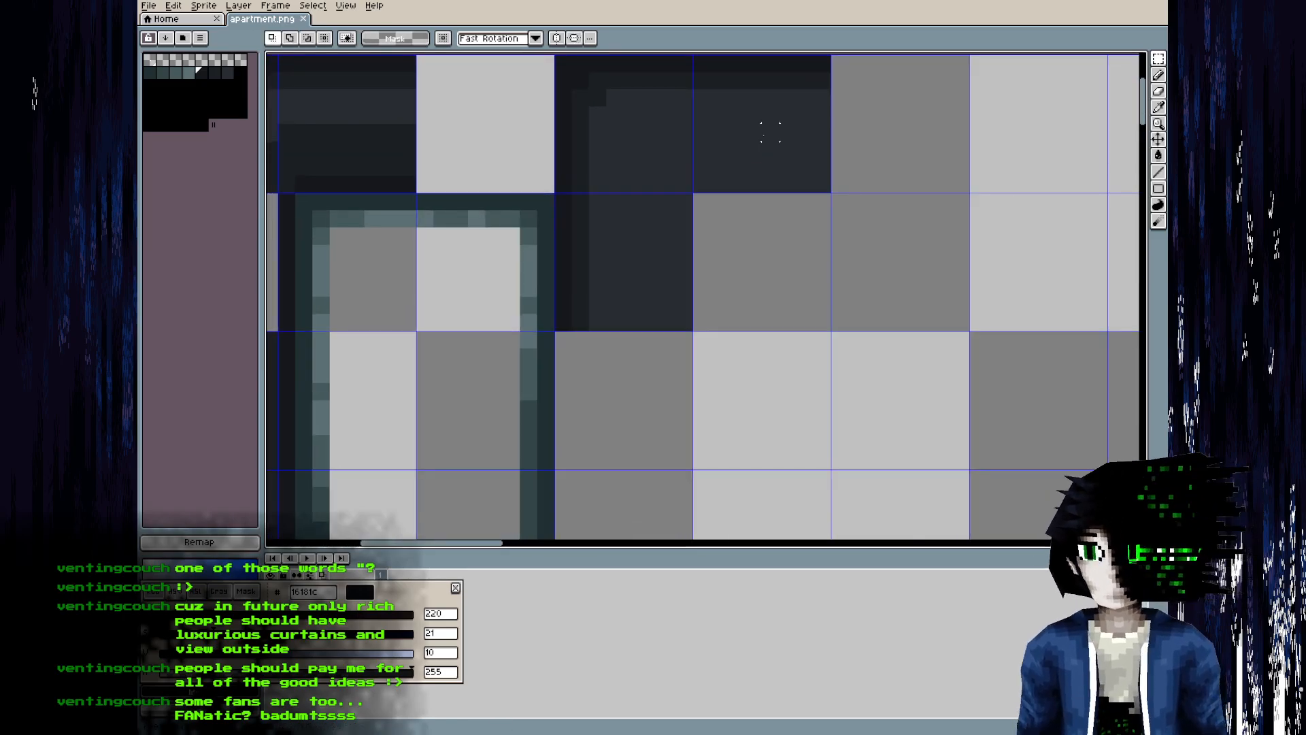
pyautogui.scroll(-2, 656, 115)
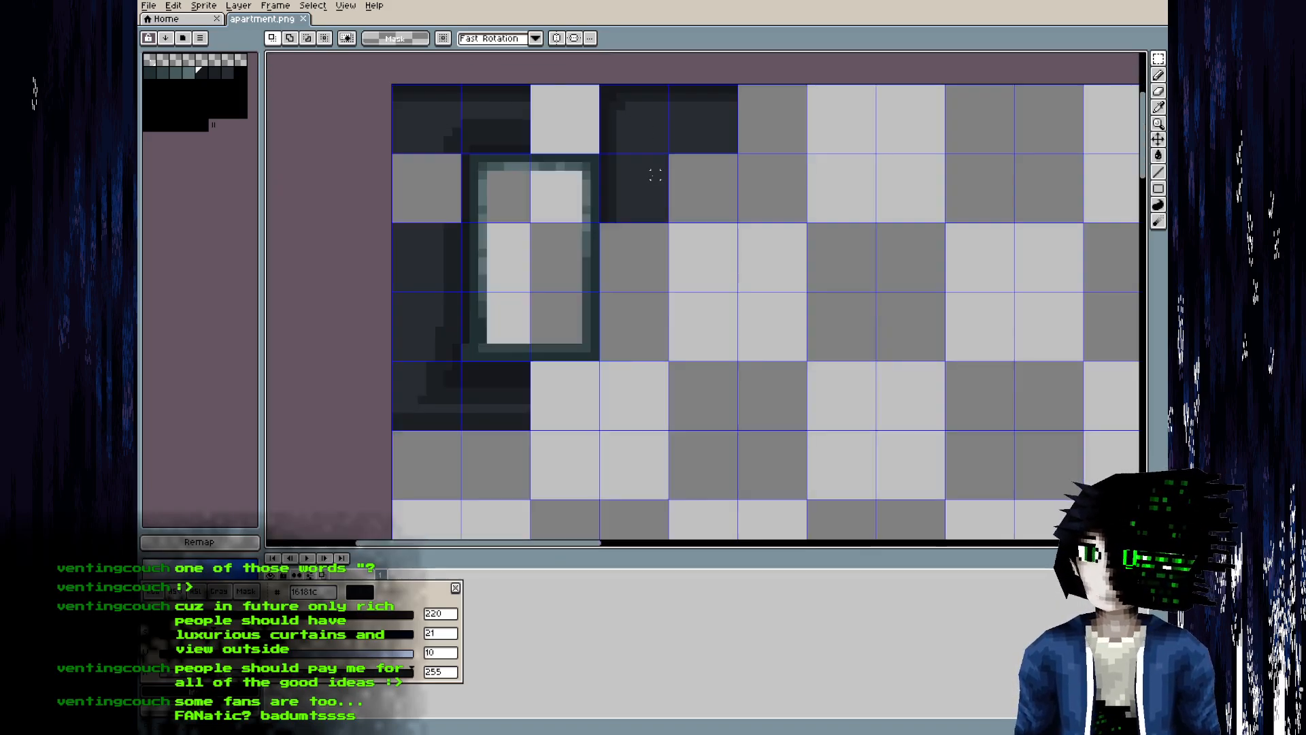
pyautogui.scroll(2, 629, 241)
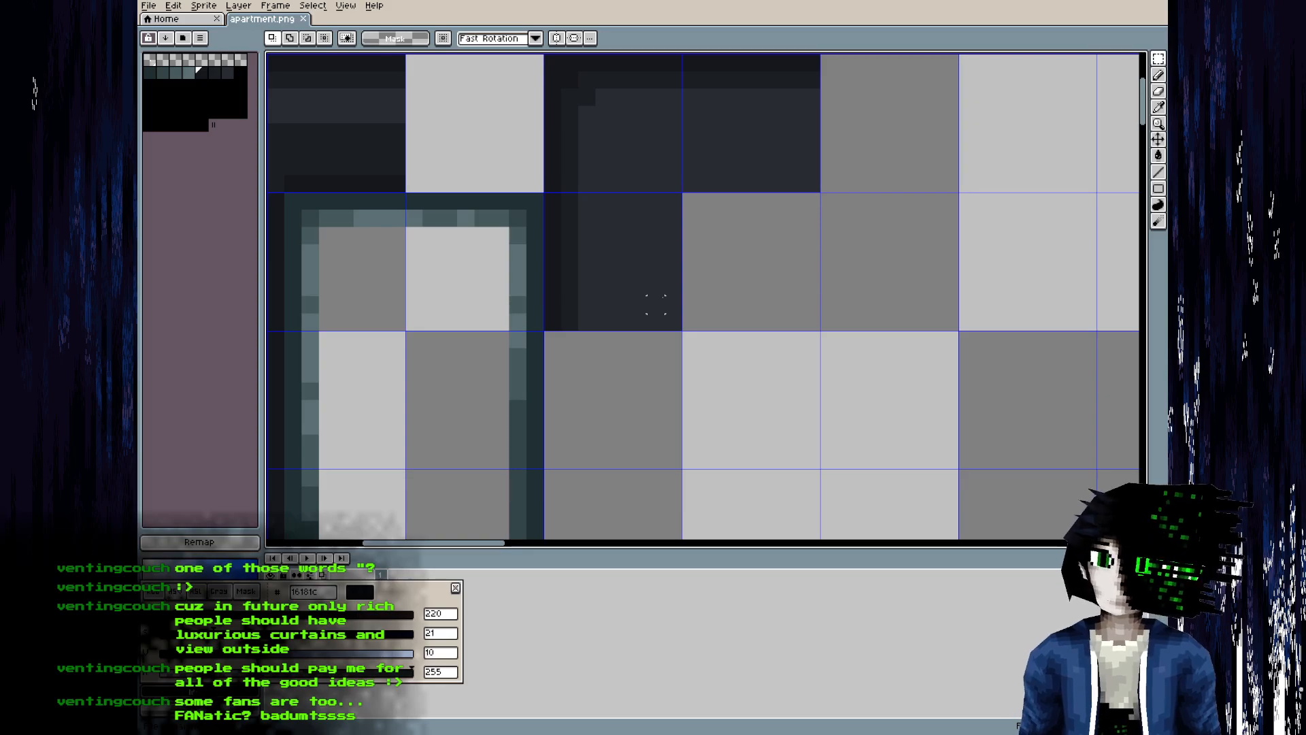
# - Switch to Blender, straighten the face's slanted UV side edges with an X scale of 0, and move the outer edge in along X
pyautogui.hotkey('alt', 'Tab')
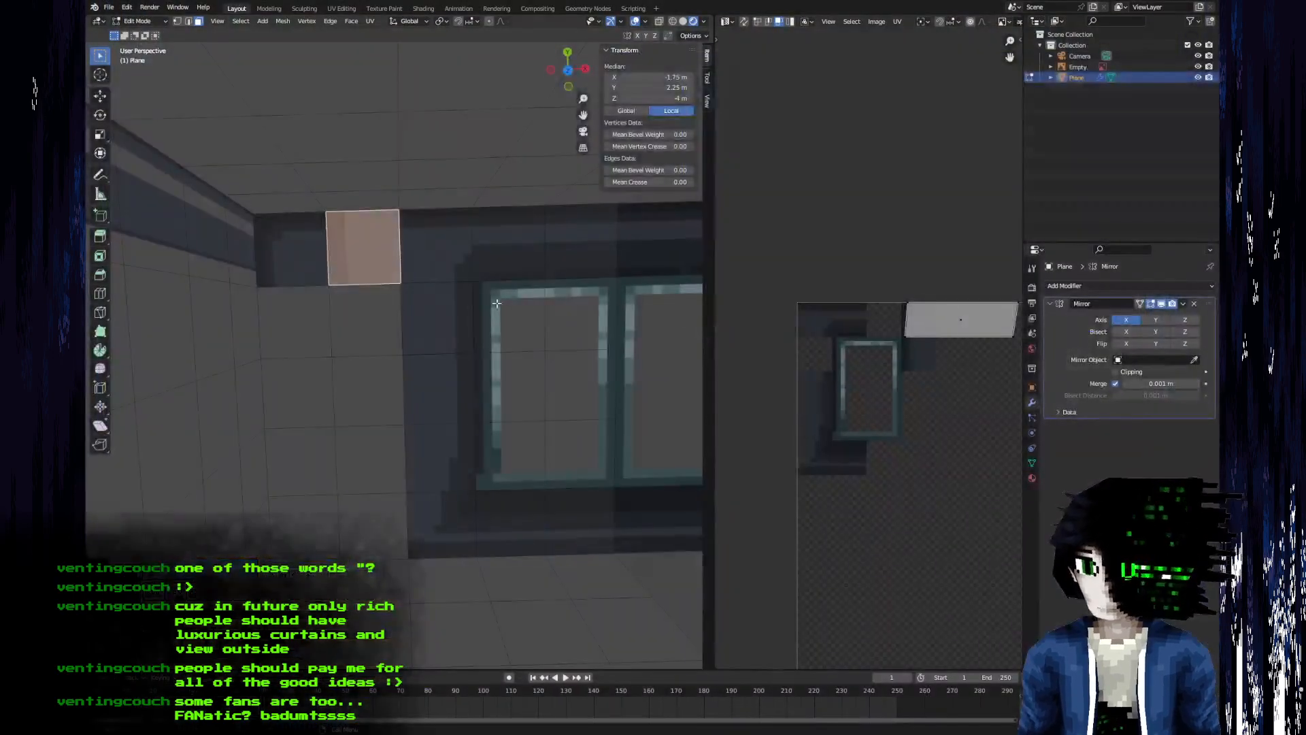
pyautogui.moveTo(946, 337); pyautogui.dragTo(839, 363, button='middle')
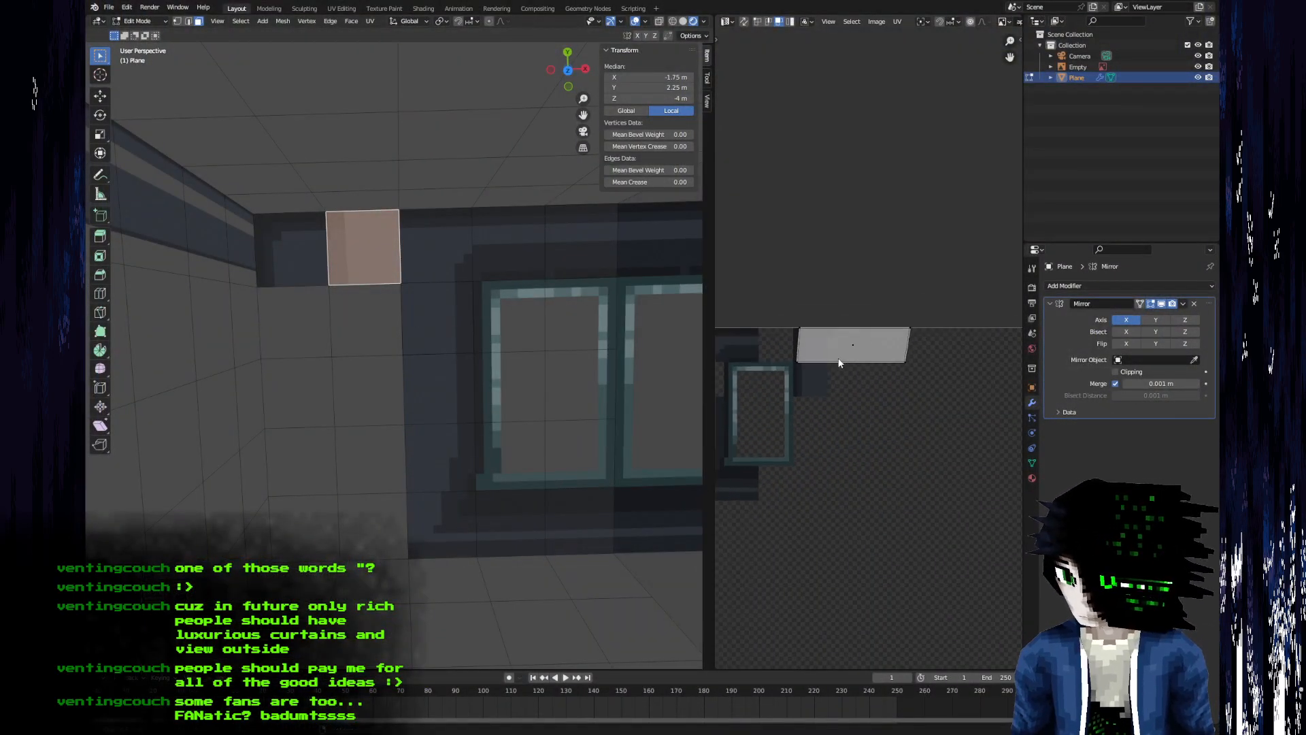
pyautogui.scroll(3, 839, 363)
pyautogui.press('s')
pyautogui.press('x')
pyautogui.press('0')
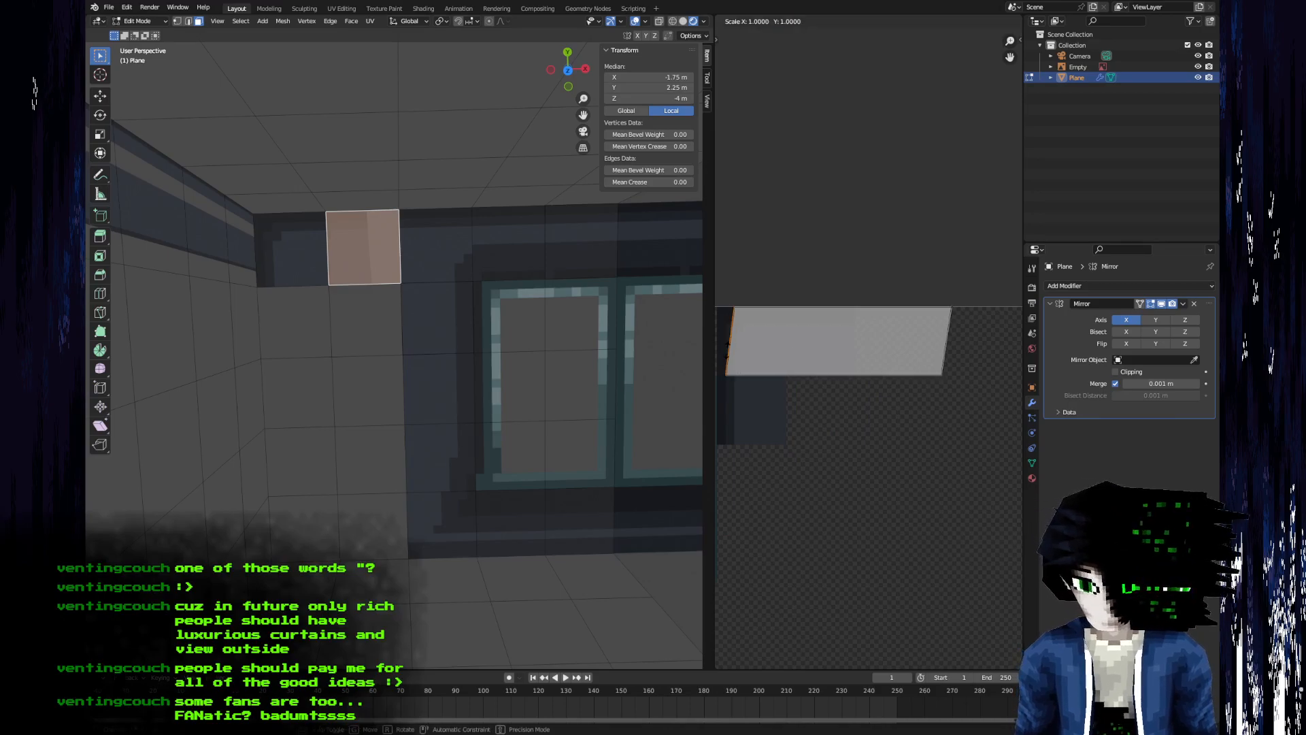
pyautogui.press('Return')
pyautogui.press('g')
pyautogui.press('x')
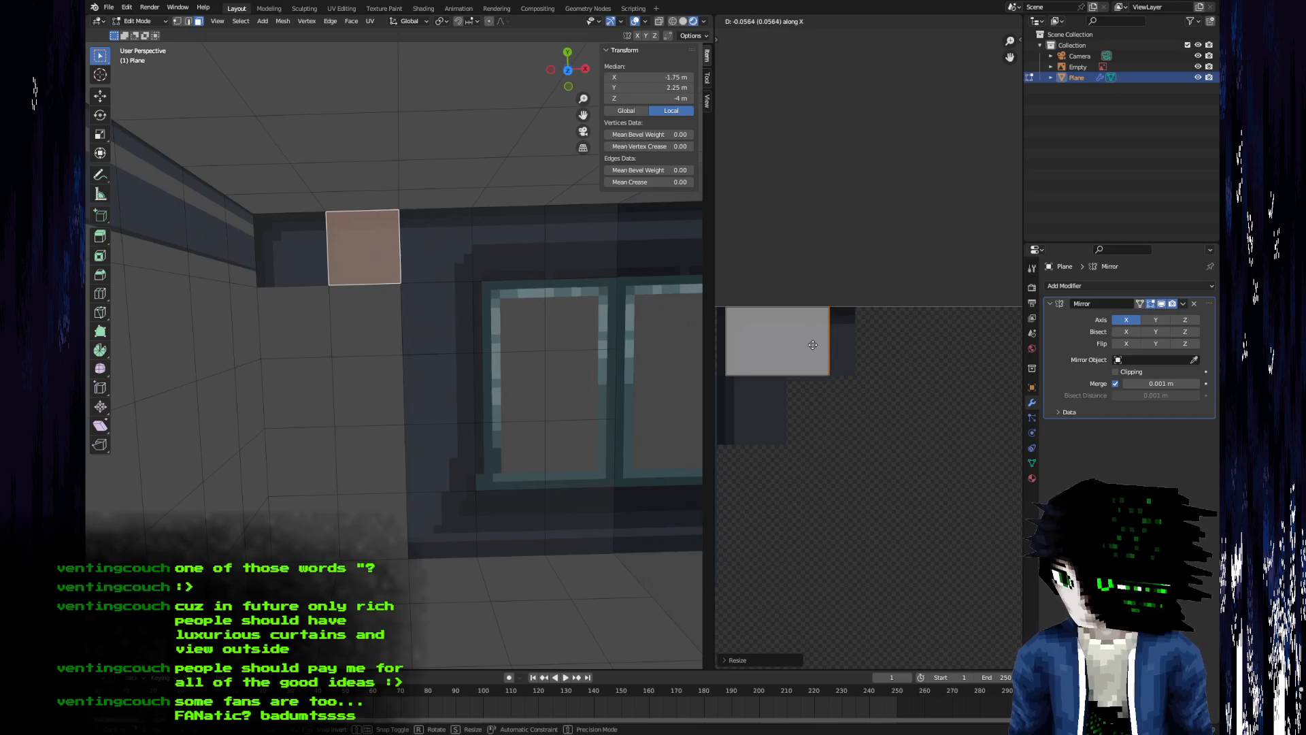
pyautogui.click(838, 340)
pyautogui.moveTo(838, 340); pyautogui.dragTo(919, 353, button='middle')
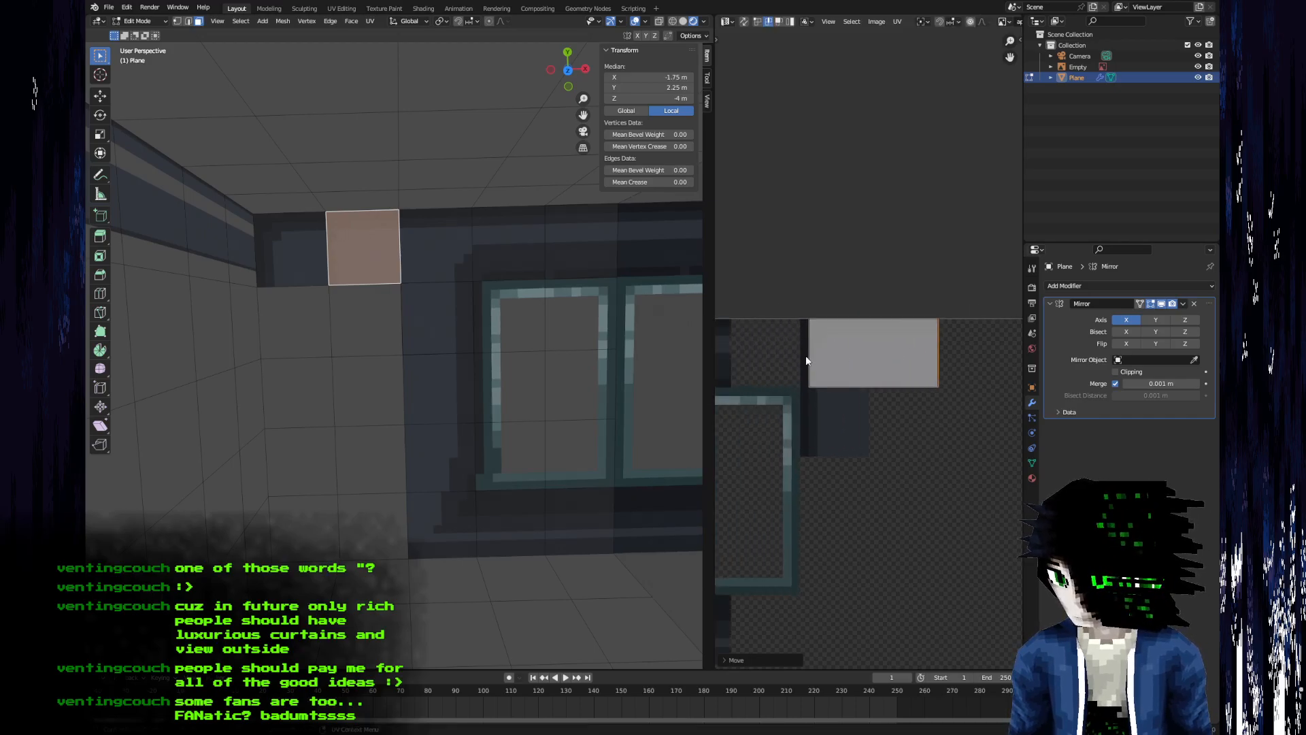
# - Move the face's other UV side edge along X to the fifth tile's near border and return to Object Mode
pyautogui.click(807, 356)
pyautogui.press('g')
pyautogui.press('x')
pyautogui.click(865, 348)
pyautogui.press('Tab')
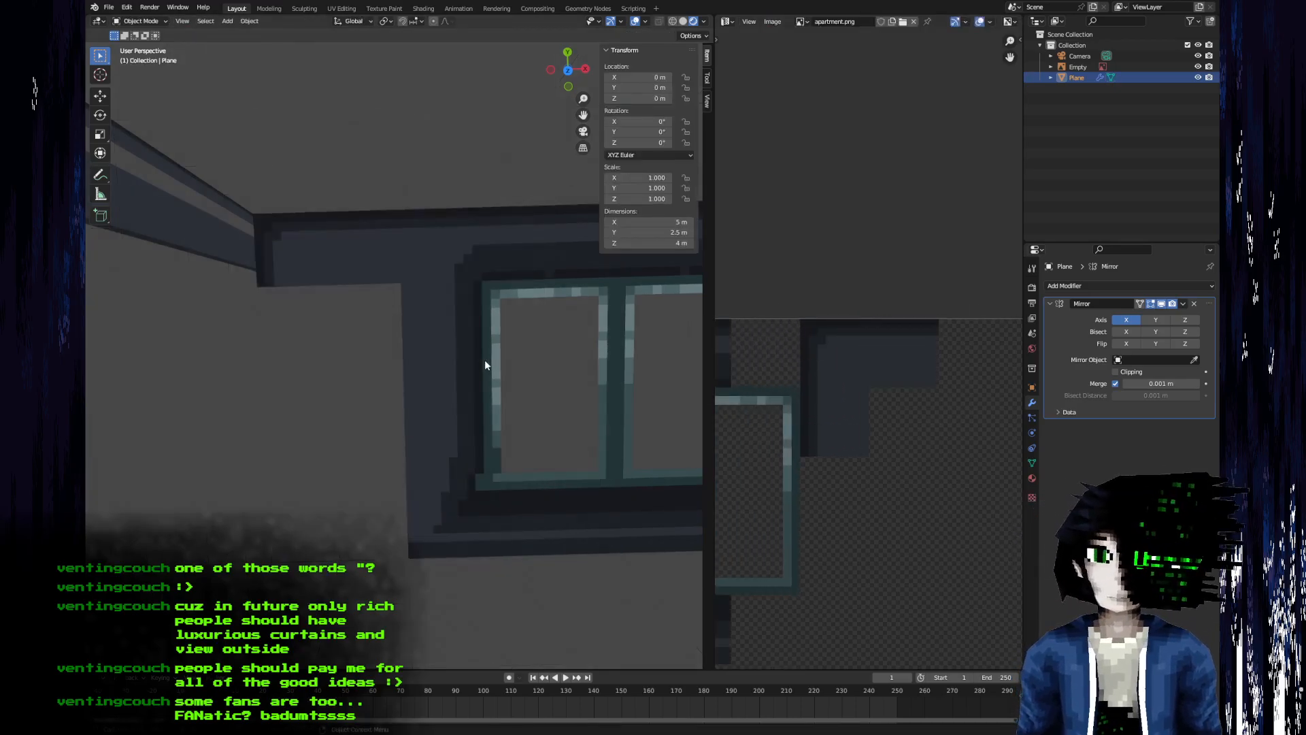
# - Examine the window wall and its corner in Object Mode and compare them with the tiles in the texture
pyautogui.press('KP_0')
pyautogui.press('KP_0')
pyautogui.scroll(-1, 554, 432)
pyautogui.moveTo(798, 421); pyautogui.dragTo(910, 393, button='middle')
pyautogui.moveTo(469, 482); pyautogui.dragTo(393, 497, button='middle')
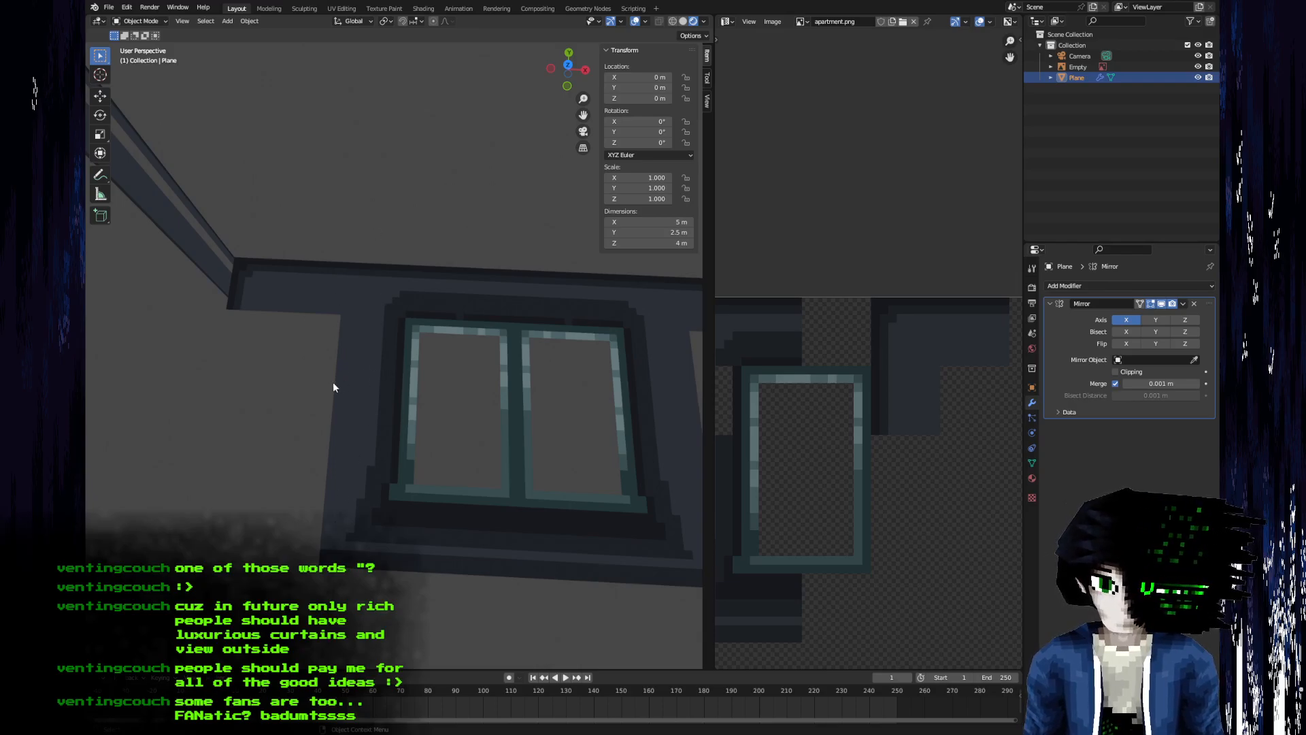
pyautogui.scroll(-3, 973, 438)
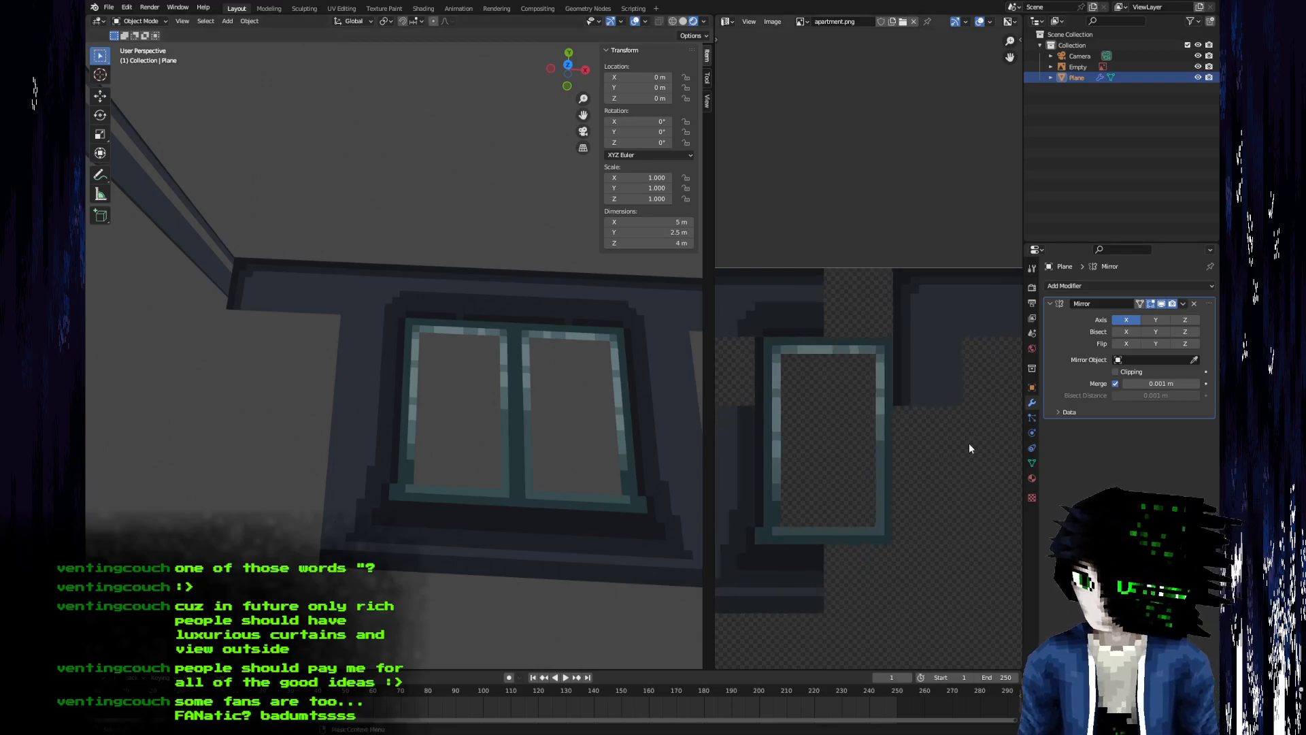
pyautogui.moveTo(502, 400)
pyautogui.mouseDown(button='middle')
pyautogui.moveTo(288, 415)
pyautogui.moveTo(497, 383)
pyautogui.mouseUp(button='middle')
pyautogui.hotkey('alt', 'Tab')
pyautogui.moveTo(634, 250); pyautogui.dragTo(647, 206, button='middle')
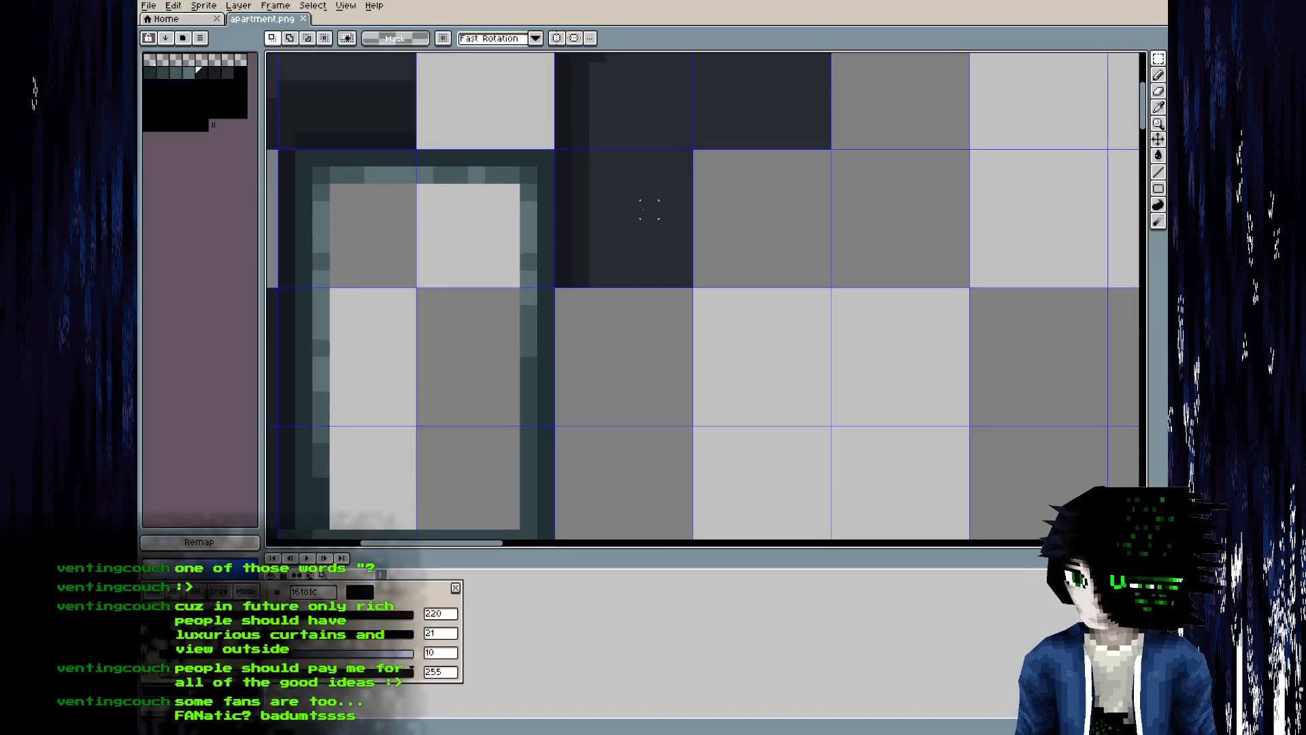
pyautogui.scroll(-2, 647, 208)
pyautogui.press('i')
pyautogui.hotkey('alt', 'Tab')
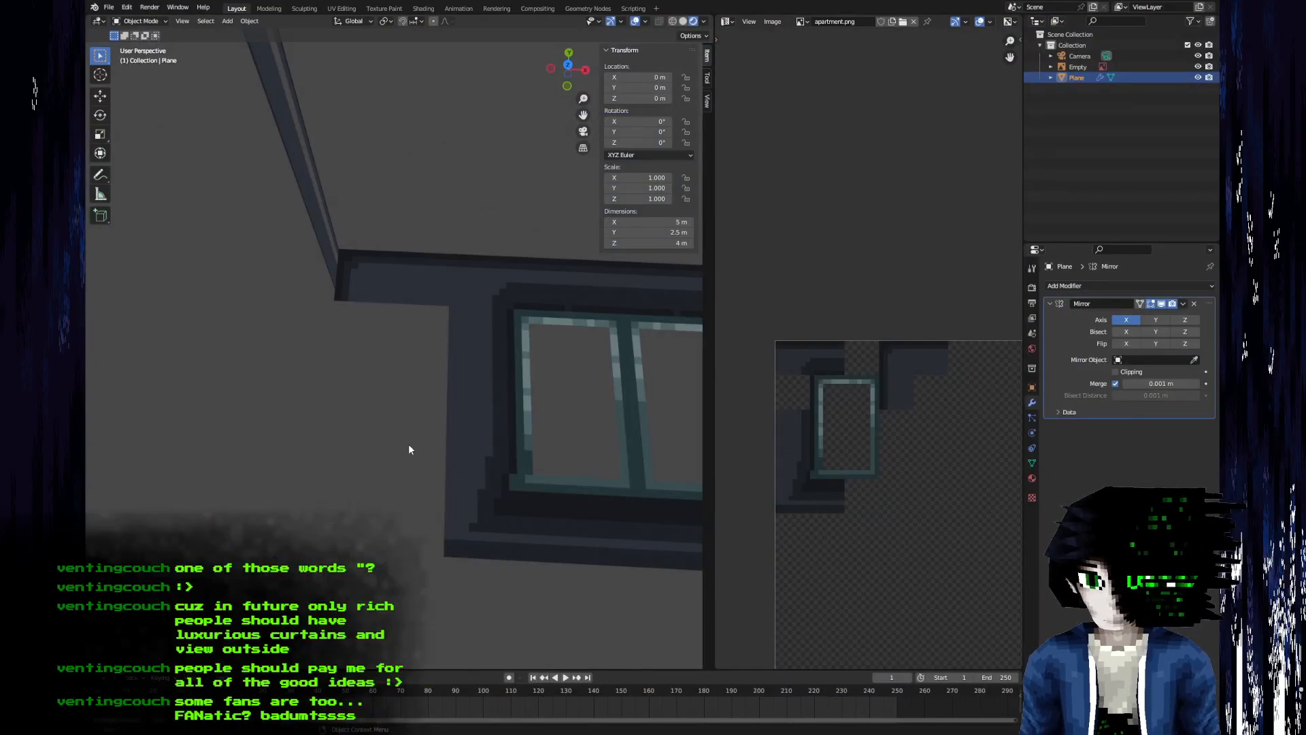
# - Switch to Aseprite and draw the darkest-shade shadow outline across the third-row, fourth- and fifth-column tiles, stepping down at the far side
pyautogui.hotkey('alt', 'Tab')
pyautogui.scroll(4, 760, 237)
pyautogui.scroll(-2, 748, 262)
pyautogui.press('alt')
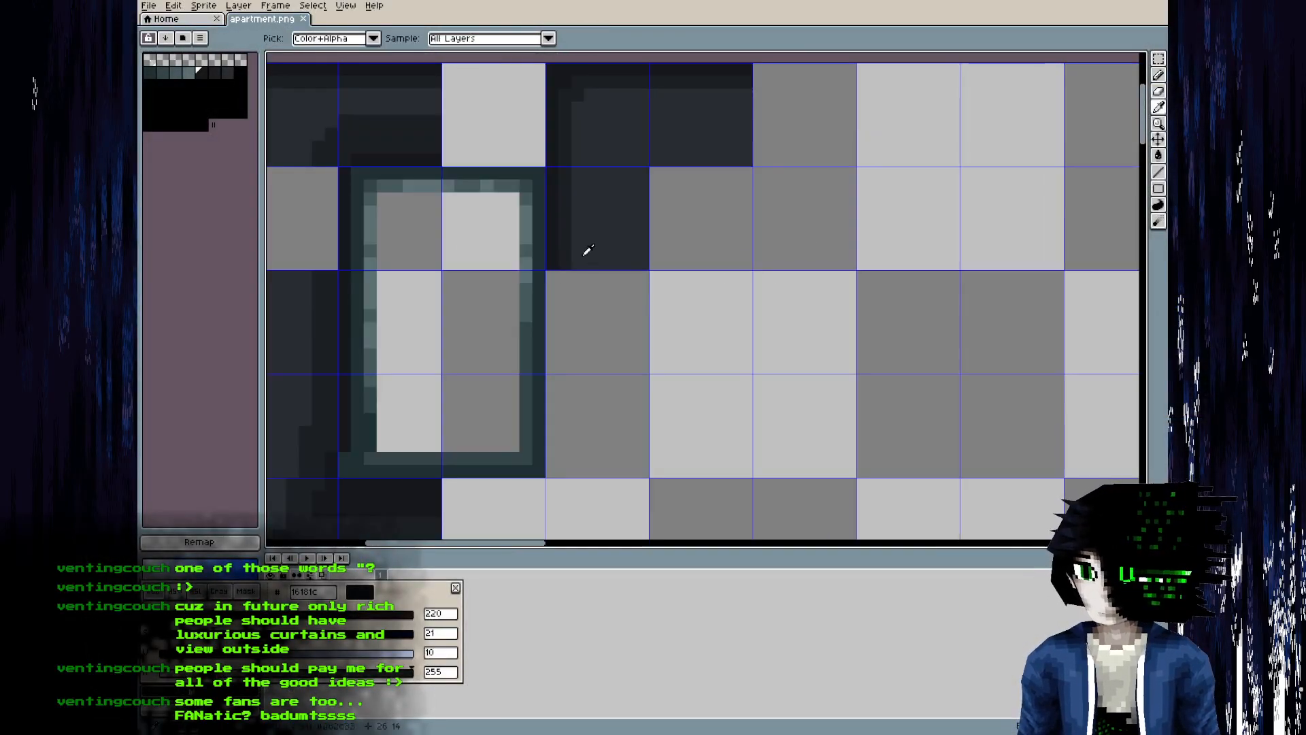
pyautogui.press('b')
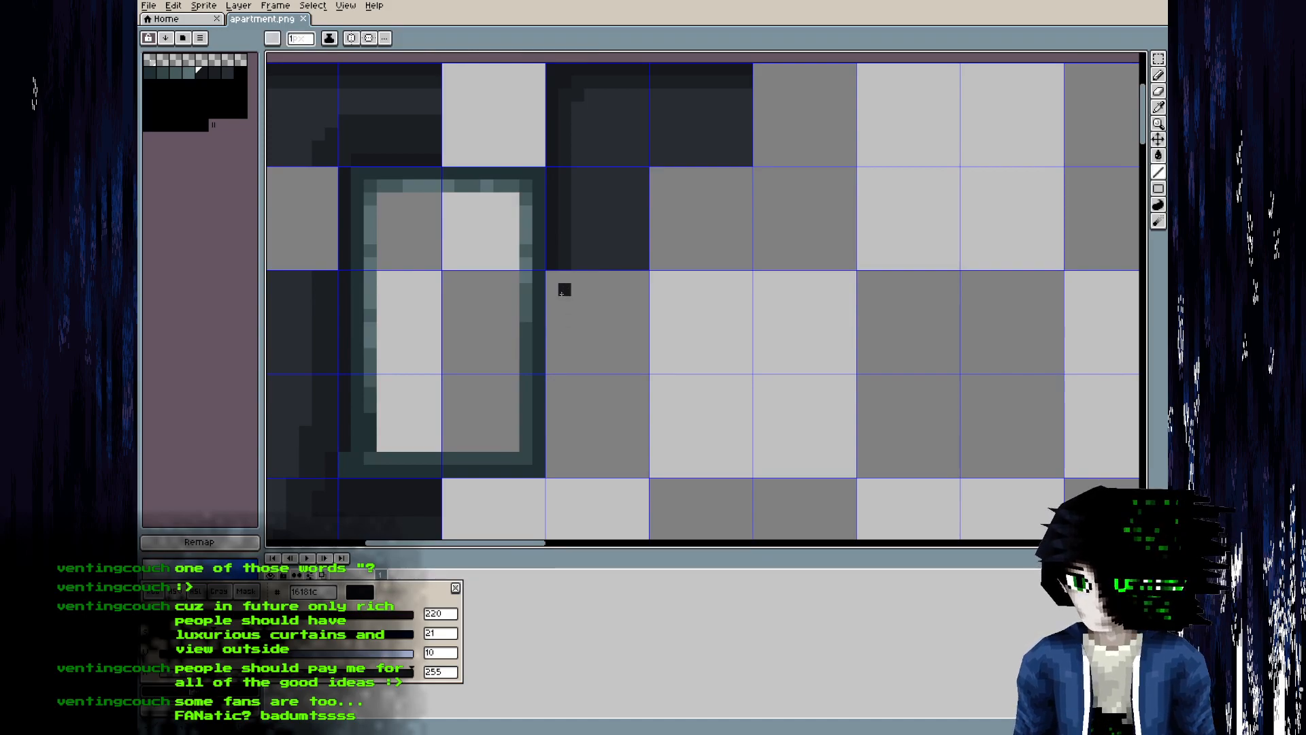
pyautogui.moveTo(552, 278); pyautogui.dragTo(553, 366)
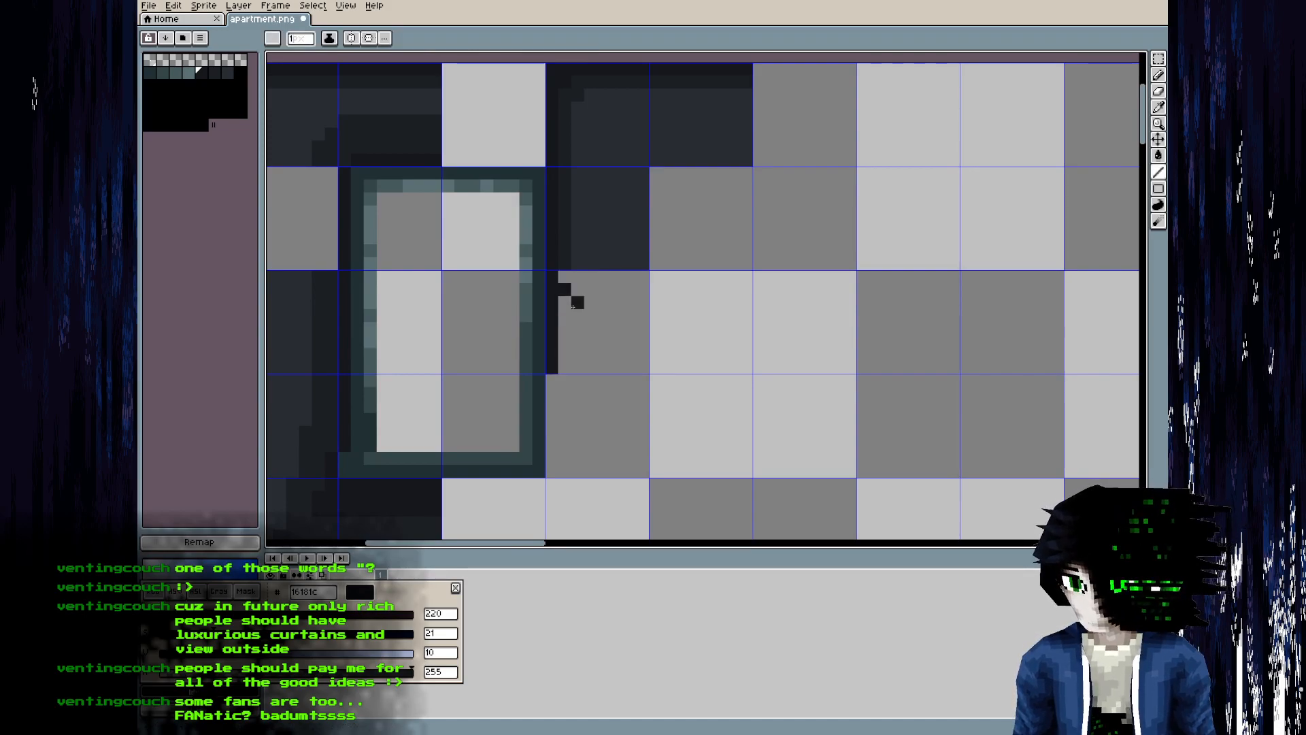
pyautogui.moveTo(577, 316); pyautogui.dragTo(601, 319)
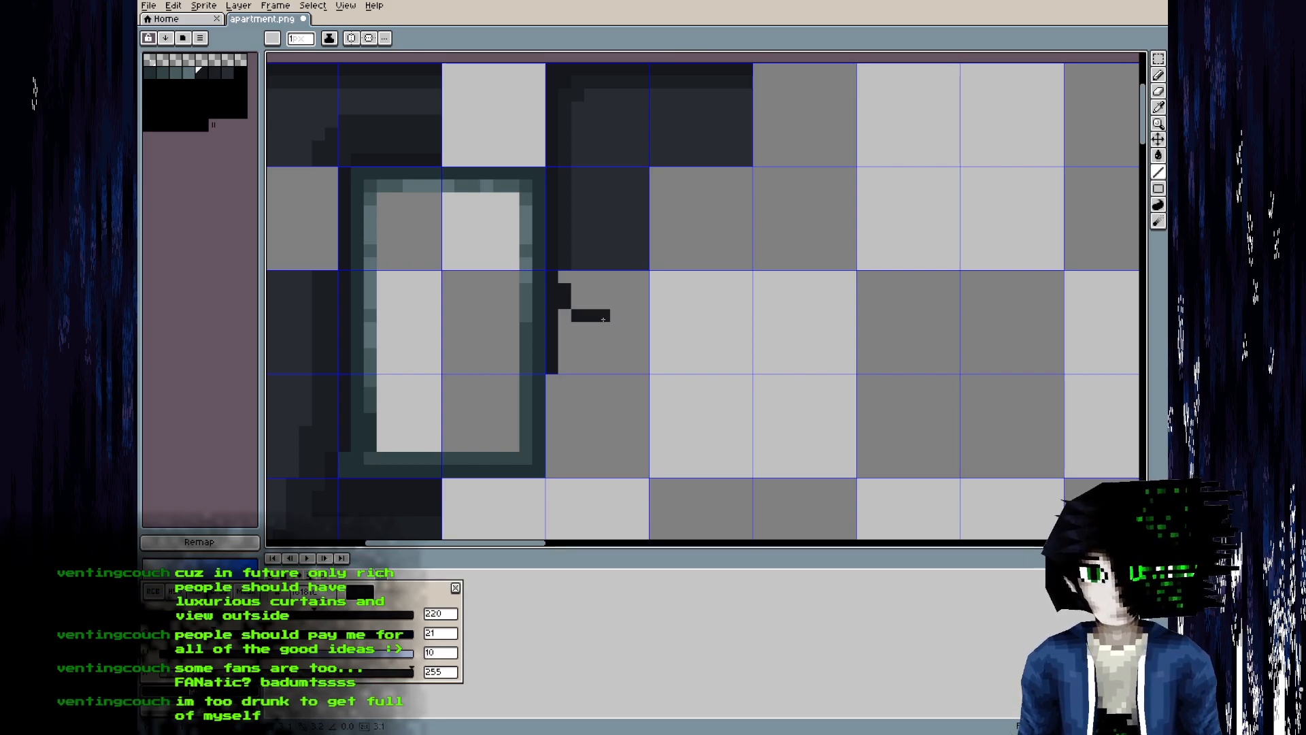
pyautogui.moveTo(629, 314); pyautogui.dragTo(640, 316)
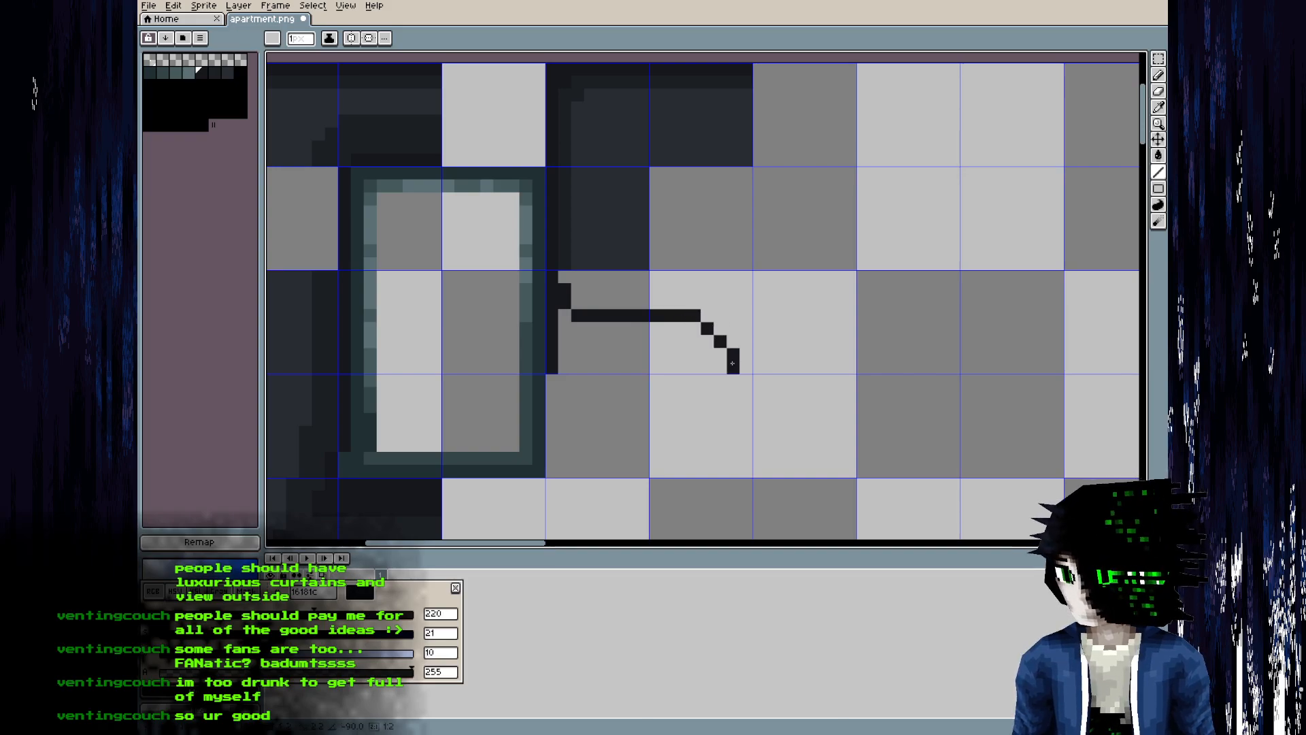
# - Trace a one-pixel line in the sampled medium-dark border shade along the upper side of the shadow outline
pyautogui.keyDown('alt'); pyautogui.click(568, 247); pyautogui.keyUp('alt')
pyautogui.click(568, 273)
pyautogui.moveTo(576, 291)
pyautogui.mouseDown()
pyautogui.moveTo(584, 303)
pyautogui.moveTo(700, 303)
pyautogui.moveTo(744, 355)
pyautogui.mouseUp()
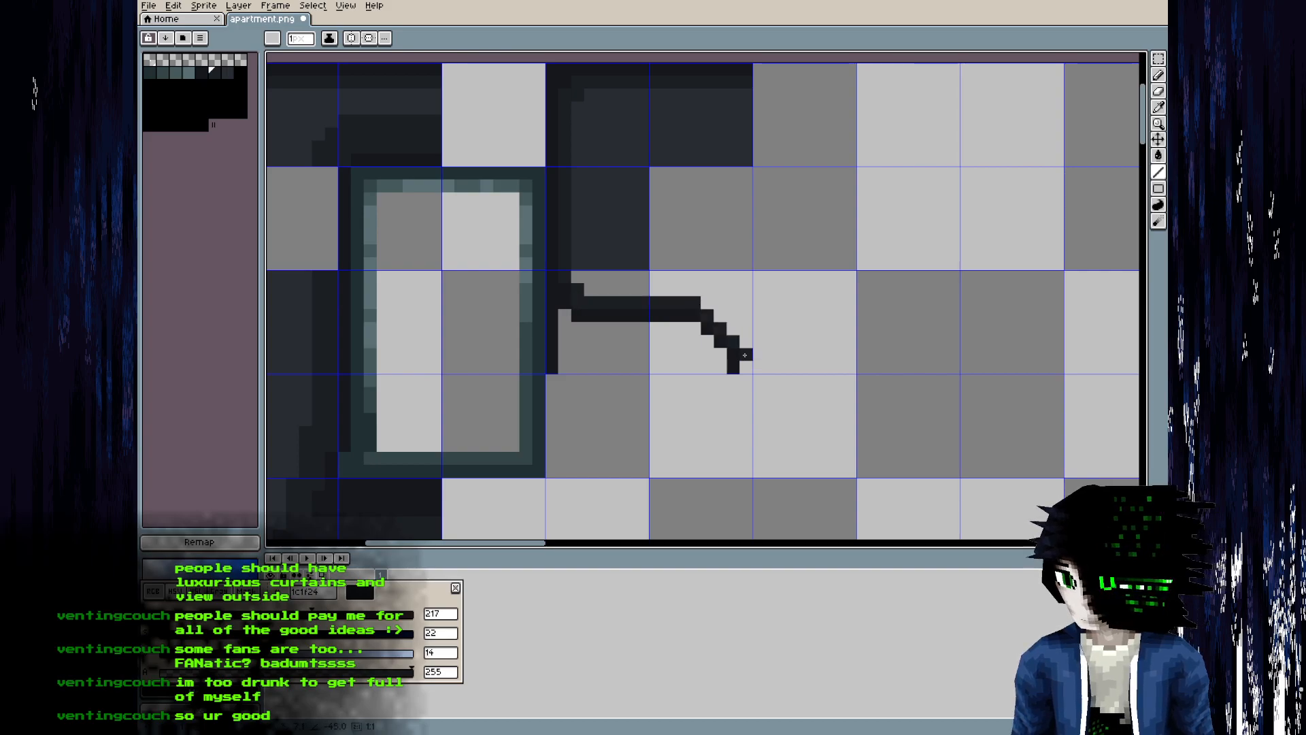
# - Sample the wall colour, outline the area above the shadow line, and fill it in both third-row tiles
pyautogui.keyDown('alt'); pyautogui.click(581, 229); pyautogui.keyUp('alt')
pyautogui.click(630, 277)
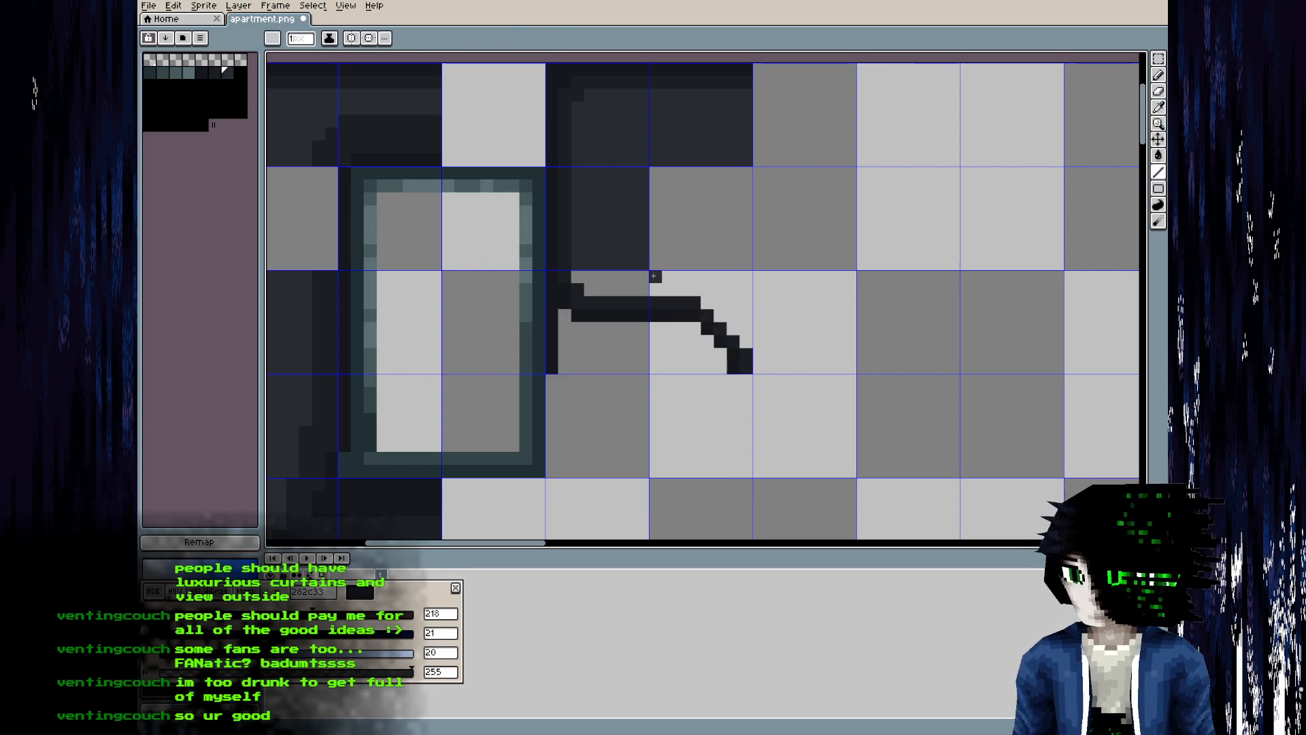
pyautogui.moveTo(745, 331); pyautogui.dragTo(746, 341)
pyautogui.moveTo(745, 277); pyautogui.dragTo(577, 277)
pyautogui.press('g')
pyautogui.click(606, 297)
# - Close the shadow's lower edge in the darkest shade, fill the enclosed area with it, and save the texture
pyautogui.press('alt')
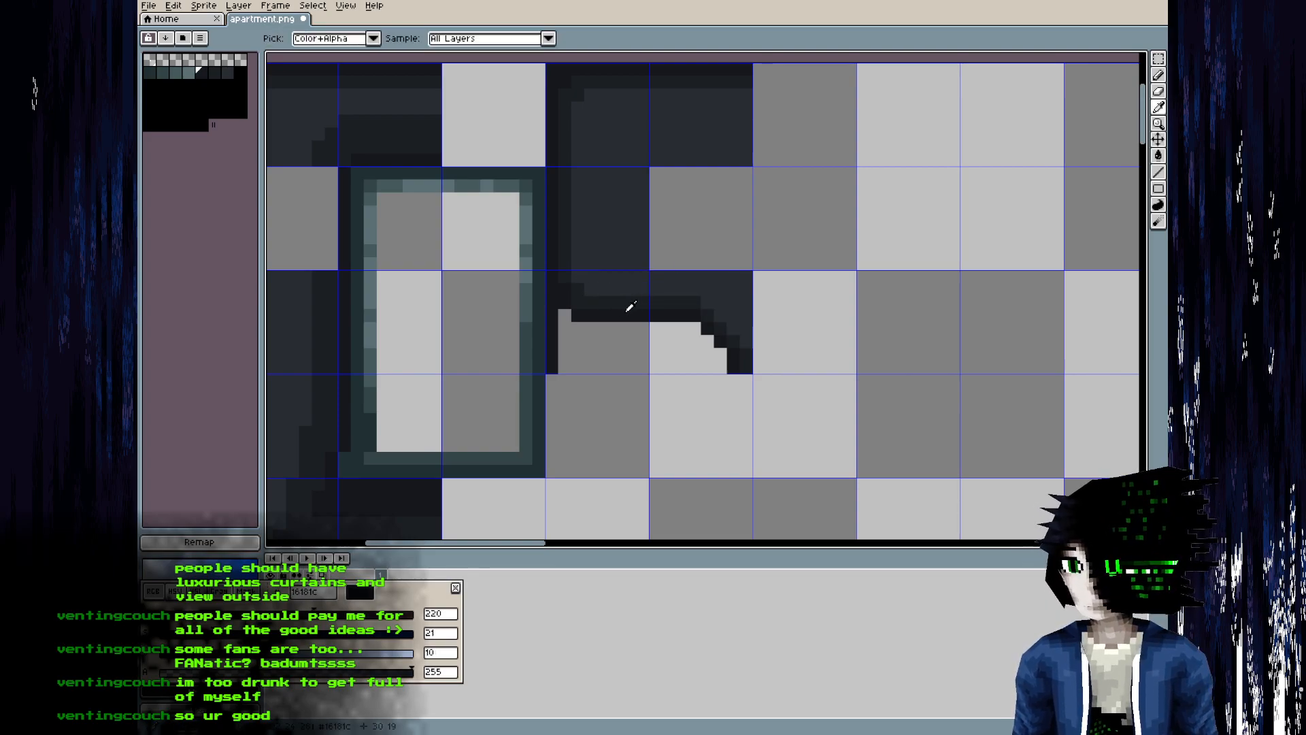
pyautogui.keyDown('alt'); pyautogui.click(626, 311); pyautogui.keyUp('alt')
pyautogui.press('b')
pyautogui.moveTo(721, 367); pyautogui.dragTo(565, 363)
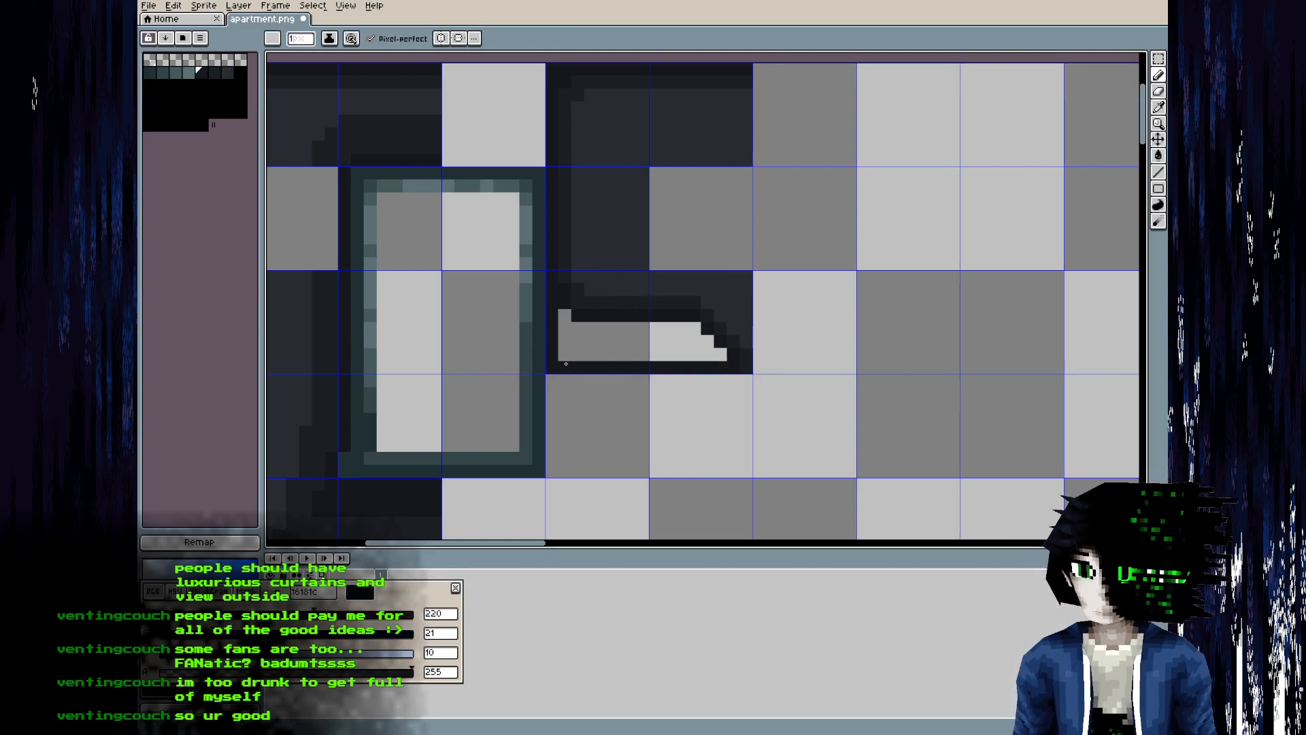
pyautogui.press('g')
pyautogui.click(592, 353)
pyautogui.scroll(-3, 592, 353)
pyautogui.scroll(4, 687, 333)
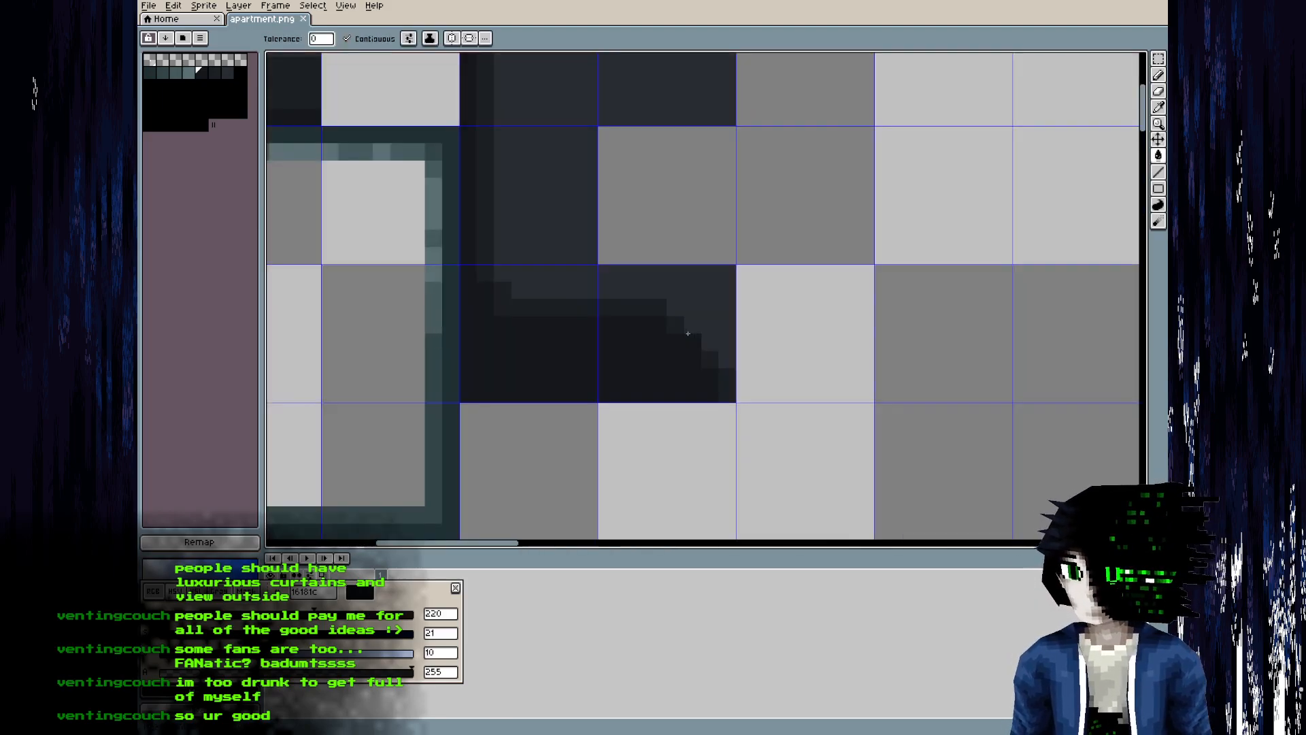
# - Switch to Blender, select the two side-by-side faces beside the window's lower part, and move and shrink their UVs near the new tiles
pyautogui.hotkey('alt', 'Tab')
pyautogui.press('Tab')
pyautogui.click(356, 472)
pyautogui.keyDown('shift'); pyautogui.click(413, 452); pyautogui.keyUp('shift')
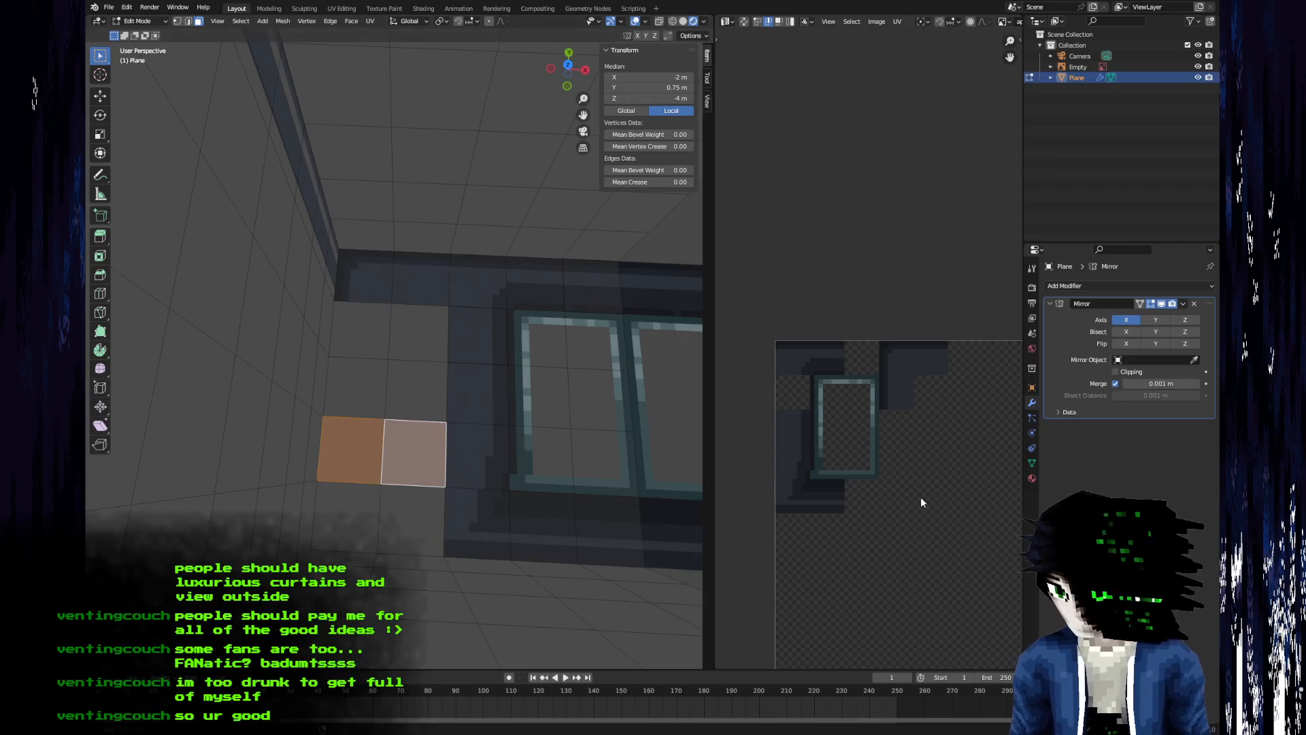
pyautogui.moveTo(928, 504); pyautogui.dragTo(910, 476, button='middle')
pyautogui.scroll(1, 612, 408)
pyautogui.scroll(-7, 959, 451)
pyautogui.press('a')
pyautogui.press('g')
pyautogui.click(968, 333)
pyautogui.scroll(6, 963, 394)
pyautogui.press('s')
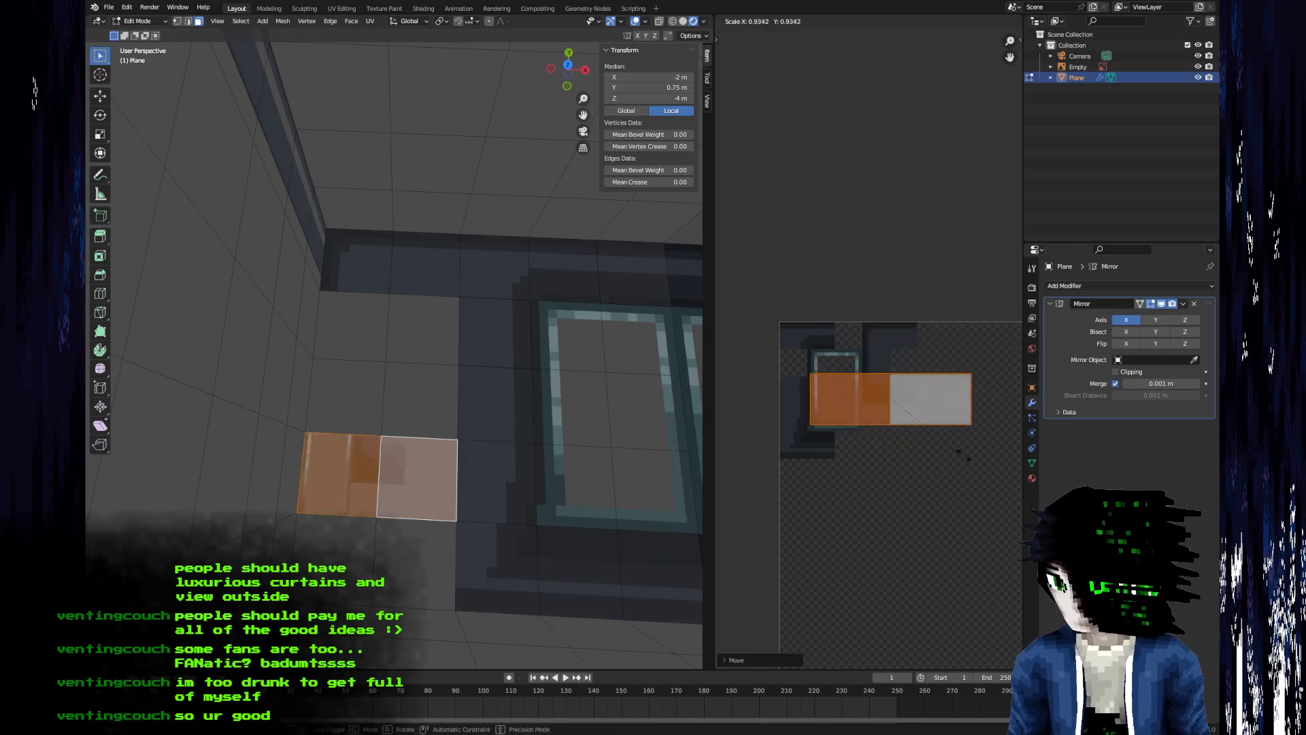
pyautogui.click(911, 408)
# - Move the faces' outer and shared UV edges onto the side borders of the fourth-column shadow tile
pyautogui.scroll(5, 892, 381)
pyautogui.moveTo(931, 418); pyautogui.dragTo(891, 391, button='middle')
pyautogui.click(800, 486)
pyautogui.press('g')
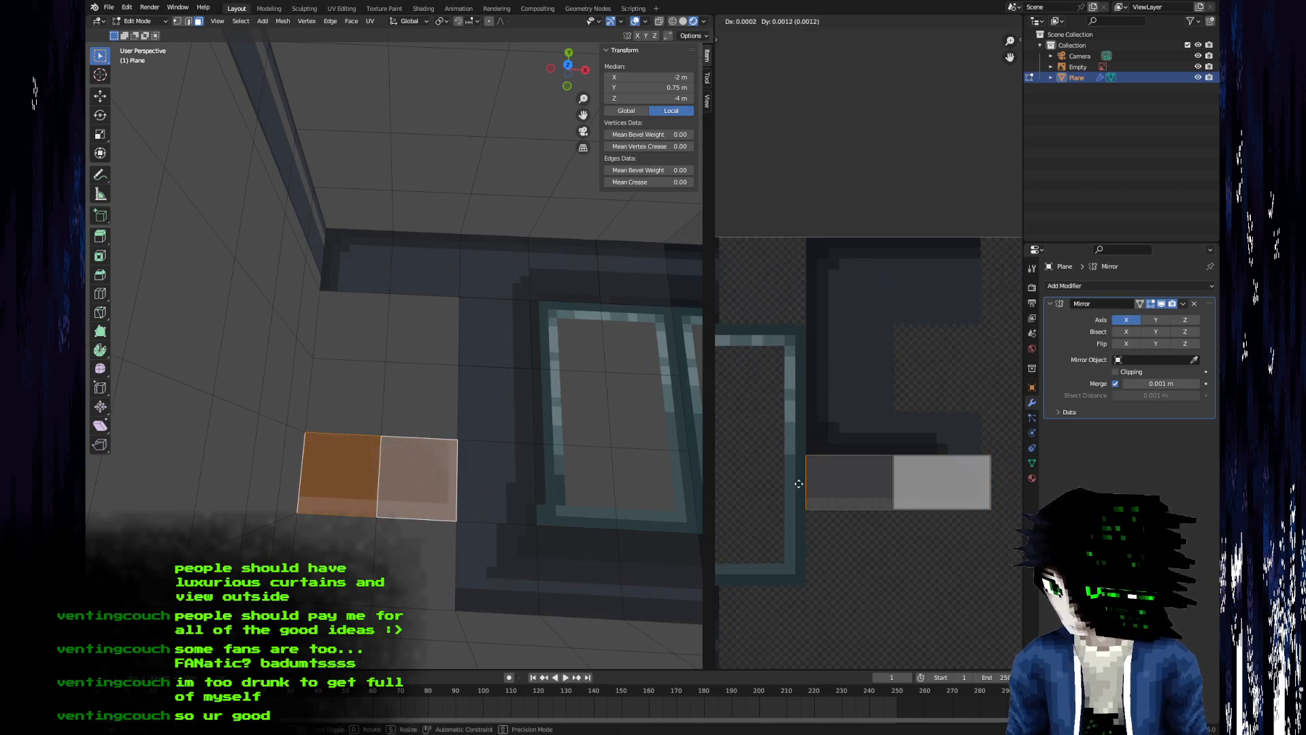
pyautogui.click(797, 478)
pyautogui.click(884, 475)
pyautogui.press('g')
pyautogui.click(887, 455)
pyautogui.press('g')
pyautogui.click(889, 462)
# - Align the remaining UV side edge with the fifth column's border, raise the upper edge to the shadow tiles' top, and return to Object Mode
pyautogui.click(1001, 468)
pyautogui.press('g')
pyautogui.click(985, 450)
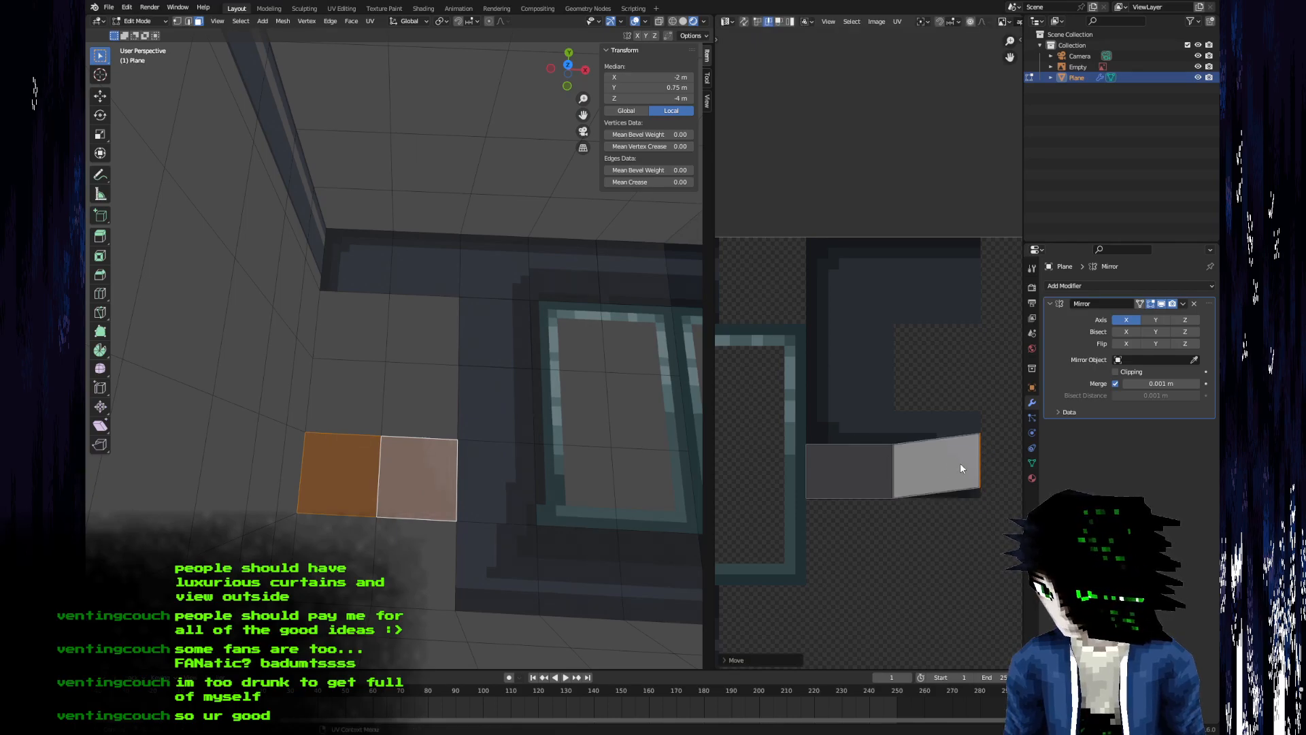
pyautogui.press('g')
pyautogui.click(969, 464)
pyautogui.keyDown('alt'); pyautogui.click(941, 446); pyautogui.keyUp('alt')
pyautogui.press('g')
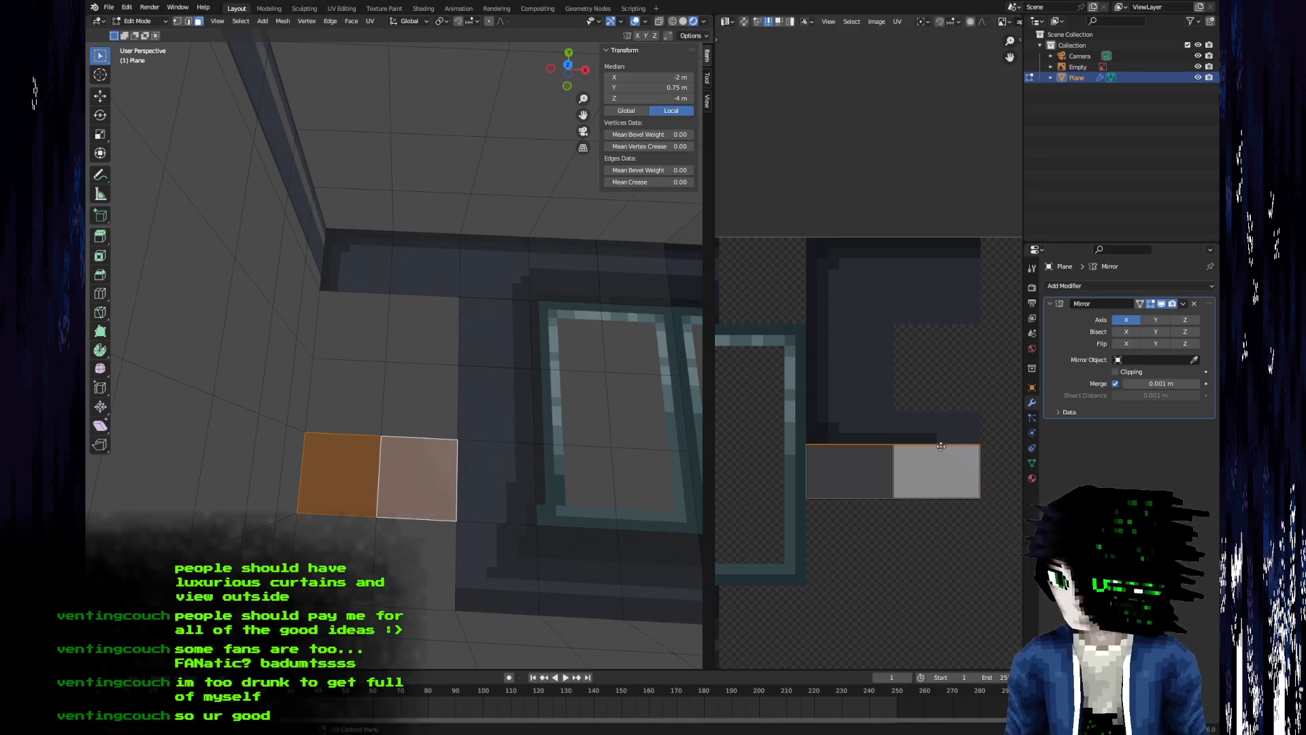
pyautogui.click(940, 413)
pyautogui.press('Tab')
# - Examine the shadow tiles on both sides of the mirrored window wall and the corner beside them
pyautogui.moveTo(377, 453)
pyautogui.mouseDown(button='middle')
pyautogui.moveTo(378, 483)
pyautogui.moveTo(336, 463)
pyautogui.mouseUp(button='middle')
pyautogui.scroll(-4, 336, 464)
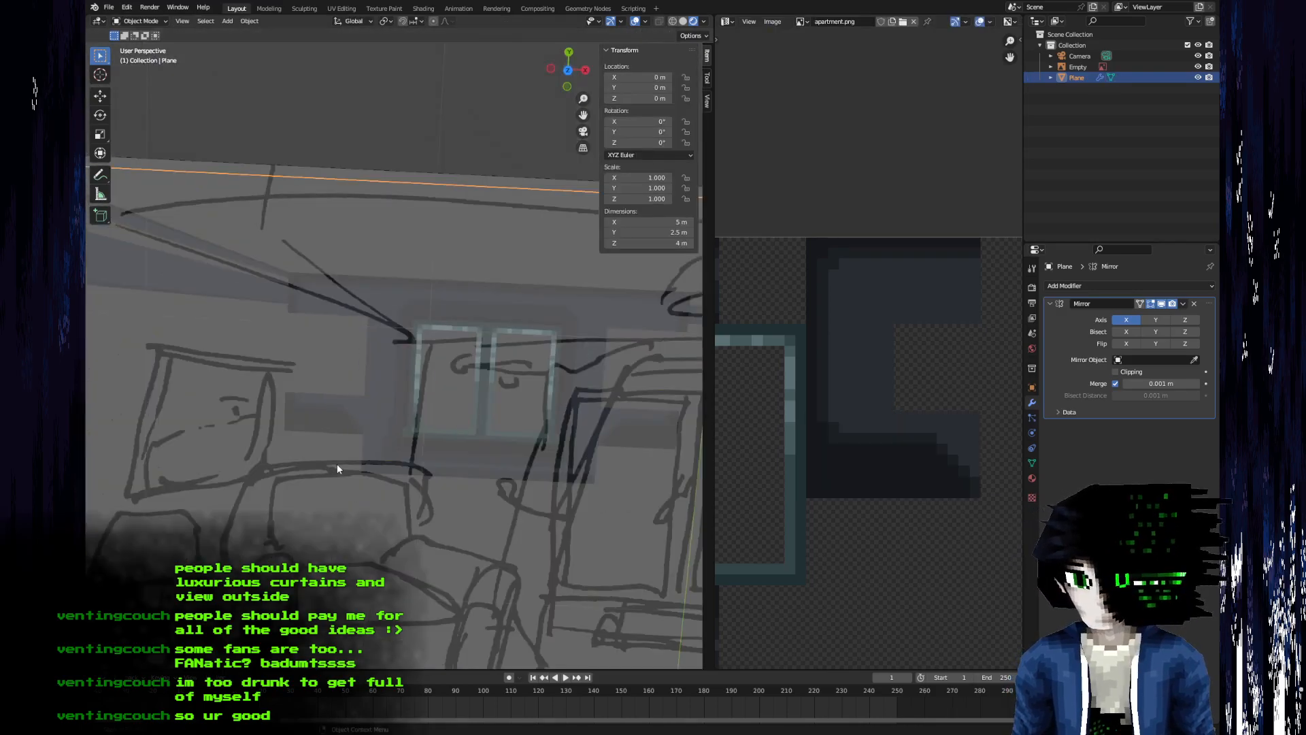
pyautogui.scroll(2, 337, 463)
pyautogui.moveTo(392, 404)
pyautogui.mouseDown(button='middle')
pyautogui.moveTo(263, 414)
pyautogui.moveTo(382, 415)
pyautogui.mouseUp(button='middle')
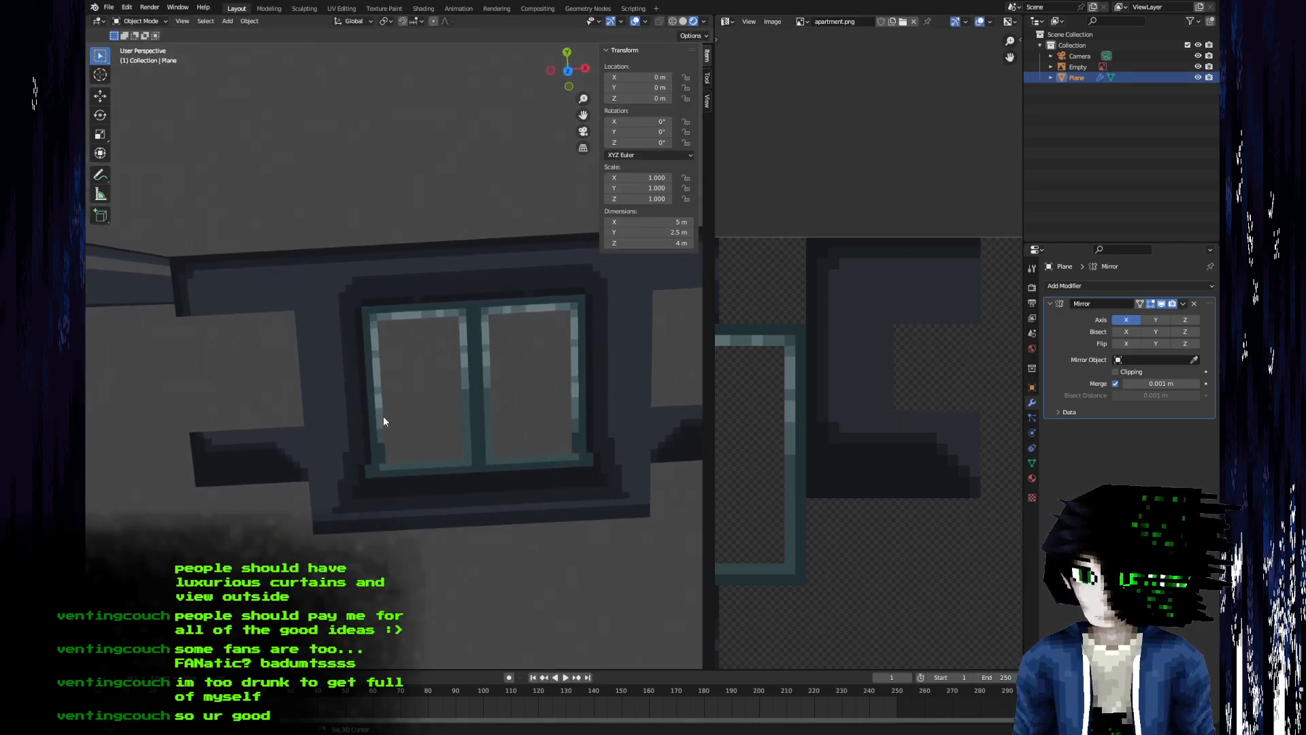
pyautogui.moveTo(526, 442); pyautogui.dragTo(598, 467, button='middle')
pyautogui.moveTo(373, 443); pyautogui.dragTo(677, 402, button='middle')
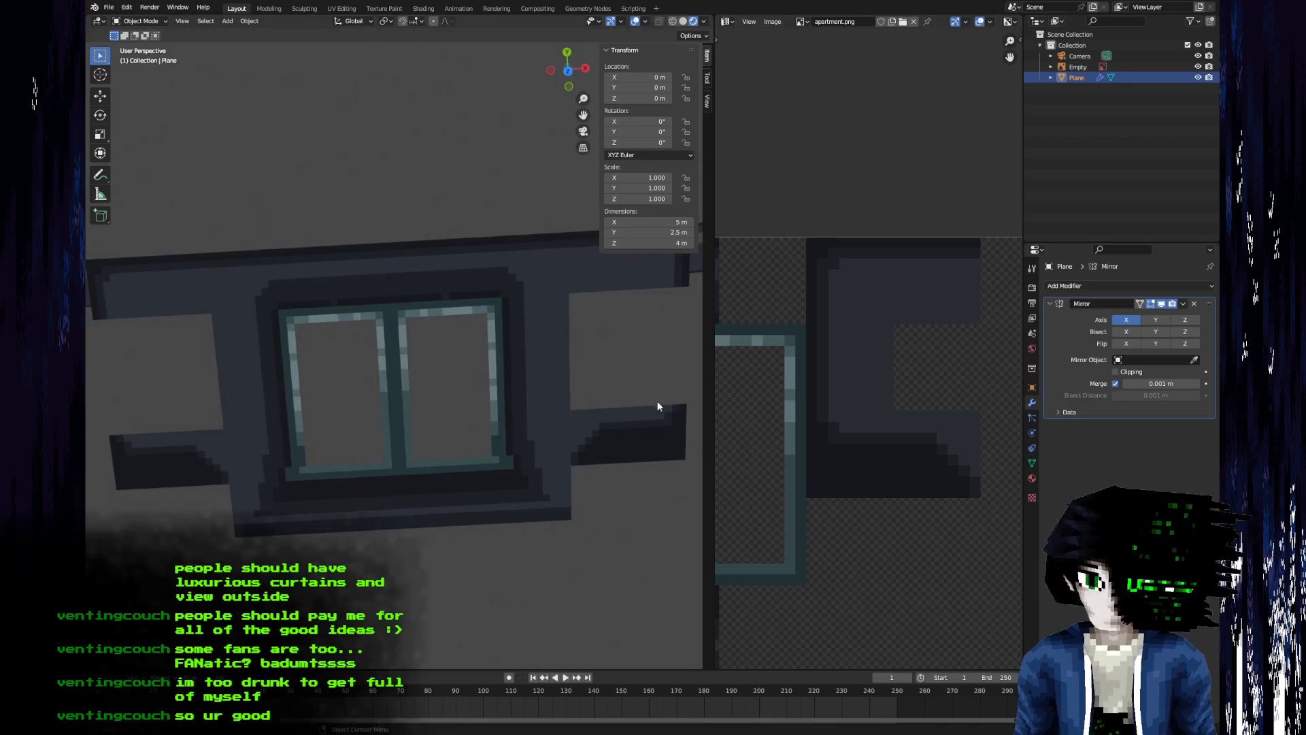
pyautogui.moveTo(597, 416); pyautogui.dragTo(520, 403, button='middle')
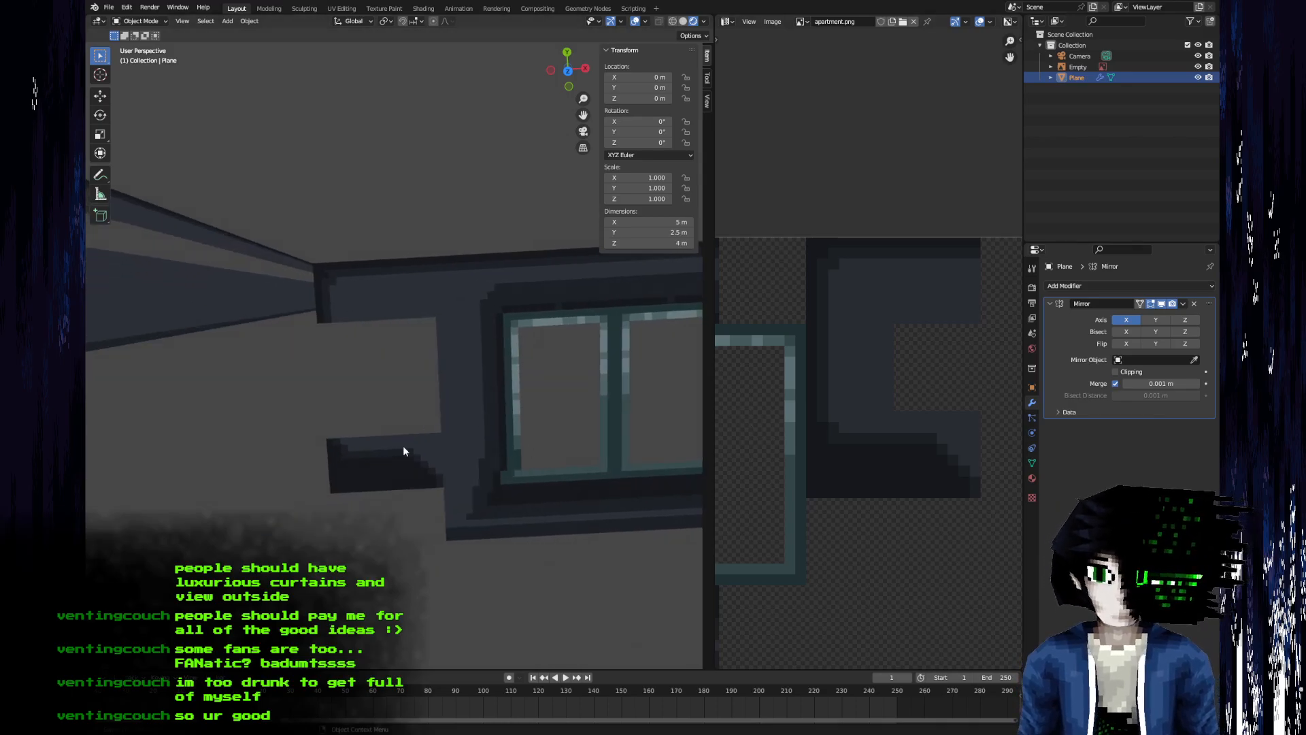
pyautogui.moveTo(382, 410); pyautogui.dragTo(391, 388, button='middle')
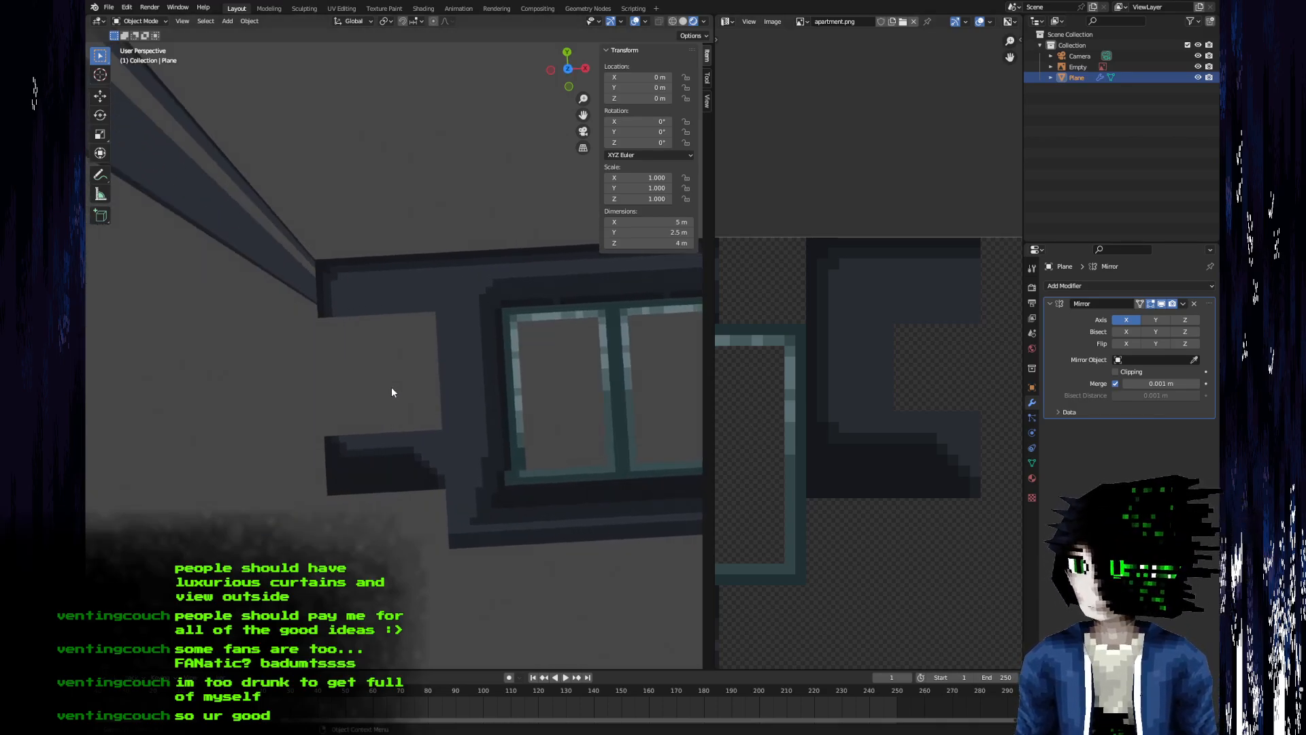
# - Select the two stacked faces along the wall corner and move and shrink the first face's UVs over the fourth-column tiles
pyautogui.press('Tab')
pyautogui.click(358, 411)
pyautogui.keyDown('shift'); pyautogui.click(352, 351); pyautogui.keyUp('shift')
pyautogui.scroll(-9, 847, 432)
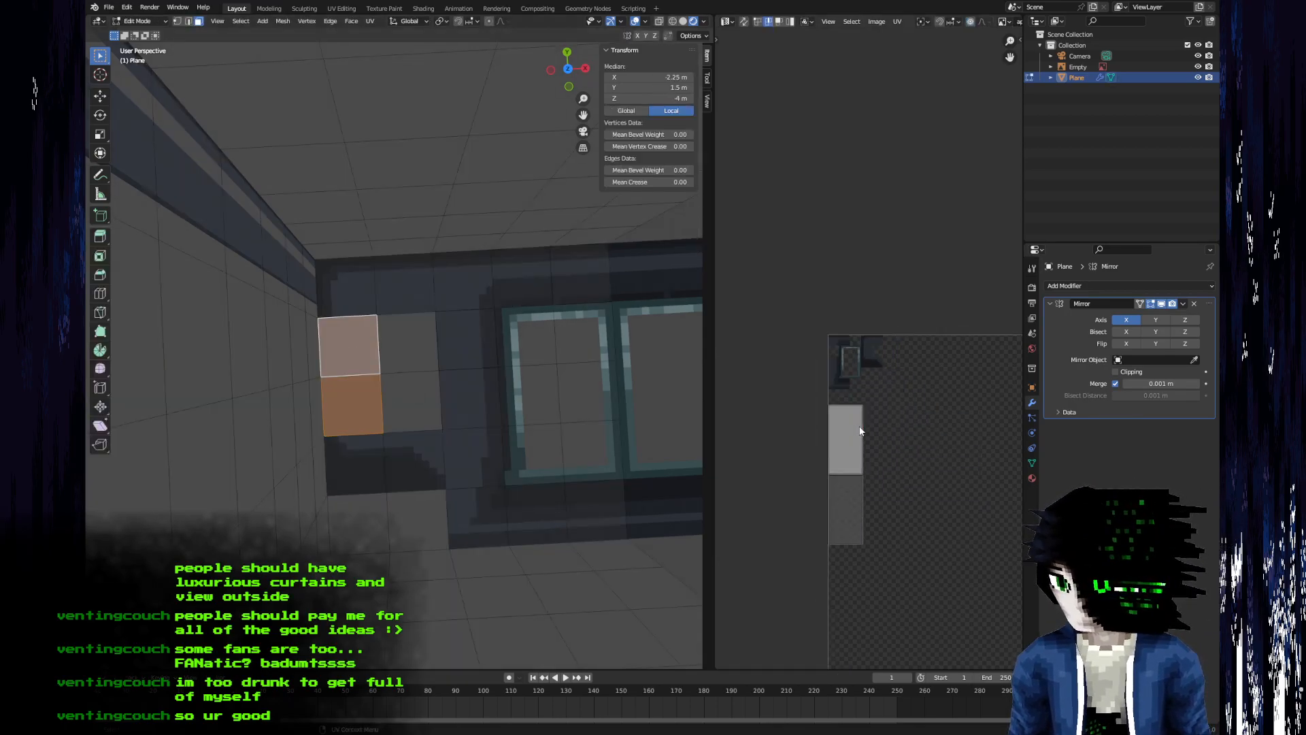
pyautogui.press('a')
pyautogui.press('3')
pyautogui.click(847, 446)
pyautogui.press('g')
pyautogui.rightClick(862, 400)
pyautogui.press('v')
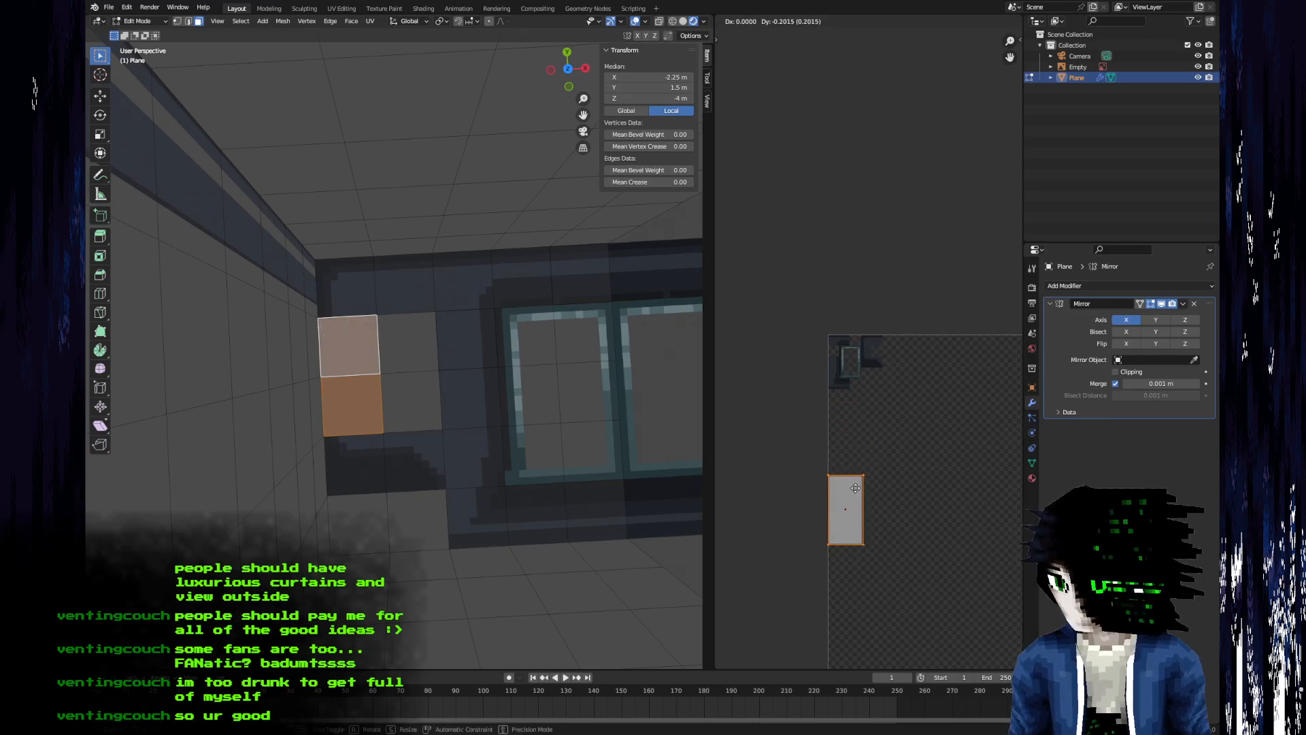
pyautogui.click(878, 336)
pyautogui.press('s')
pyautogui.click(893, 390)
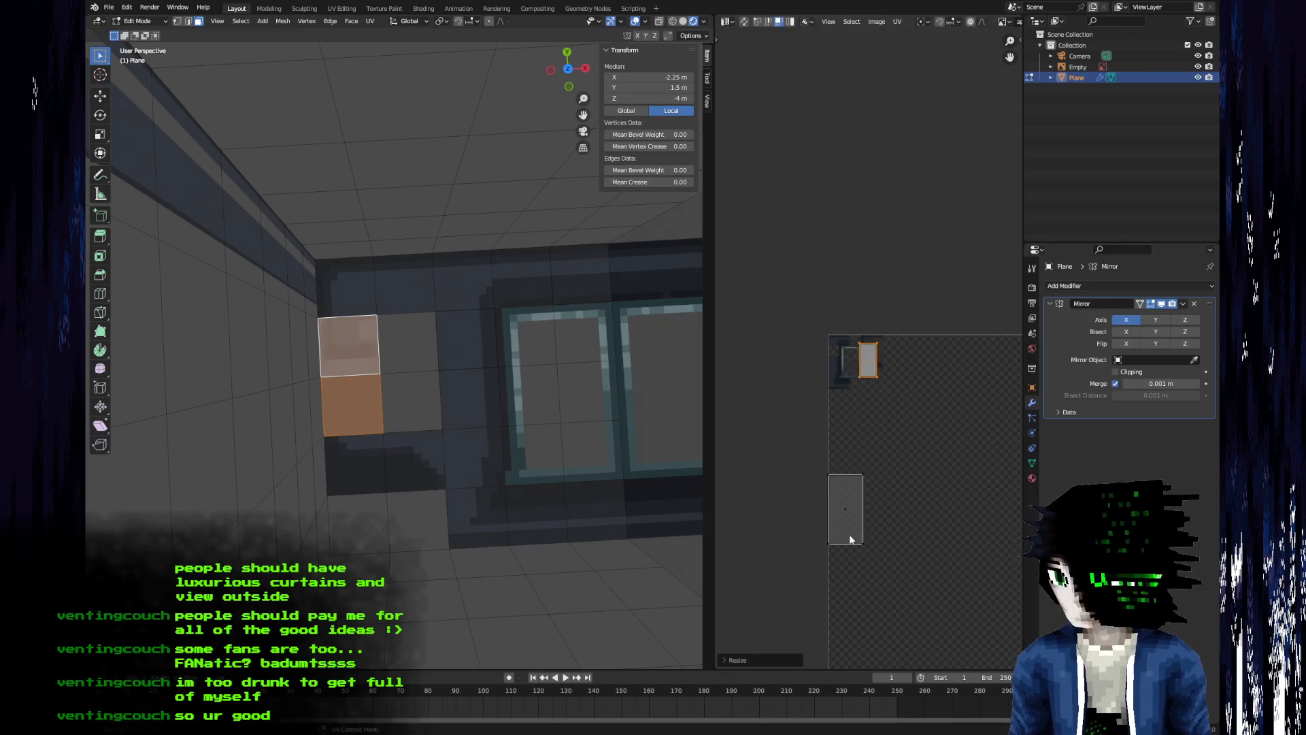
# - Move and shrink the second corner face's UVs so they overlap the first face's UVs
pyautogui.click(851, 533)
pyautogui.press('g')
pyautogui.click(876, 388)
pyautogui.press('s')
pyautogui.click(897, 407)
pyautogui.scroll(8, 896, 398)
pyautogui.press('g')
pyautogui.click(910, 404)
# - Move the larger UV face's lower and side edges in to match the overlapping face
pyautogui.press('2')
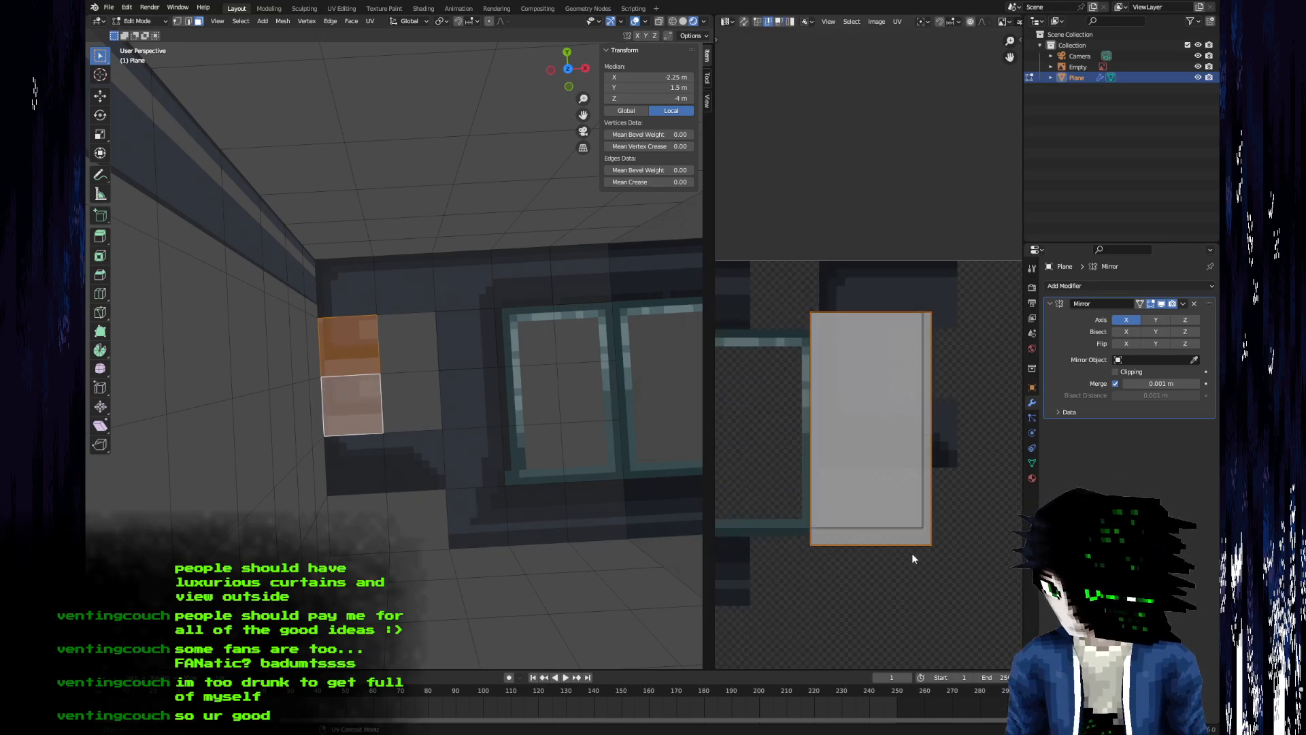
pyautogui.click(911, 552)
pyautogui.press('g')
pyautogui.click(912, 534)
pyautogui.click(941, 481)
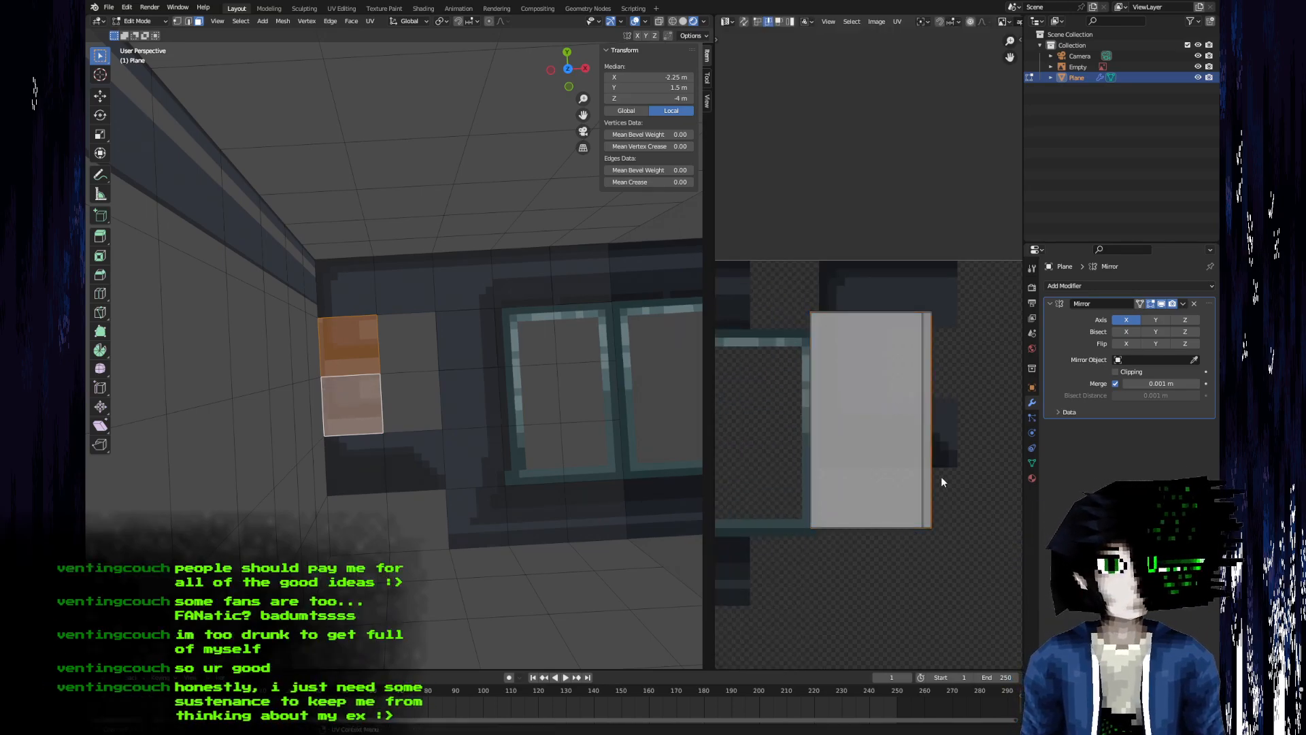
pyautogui.press('g')
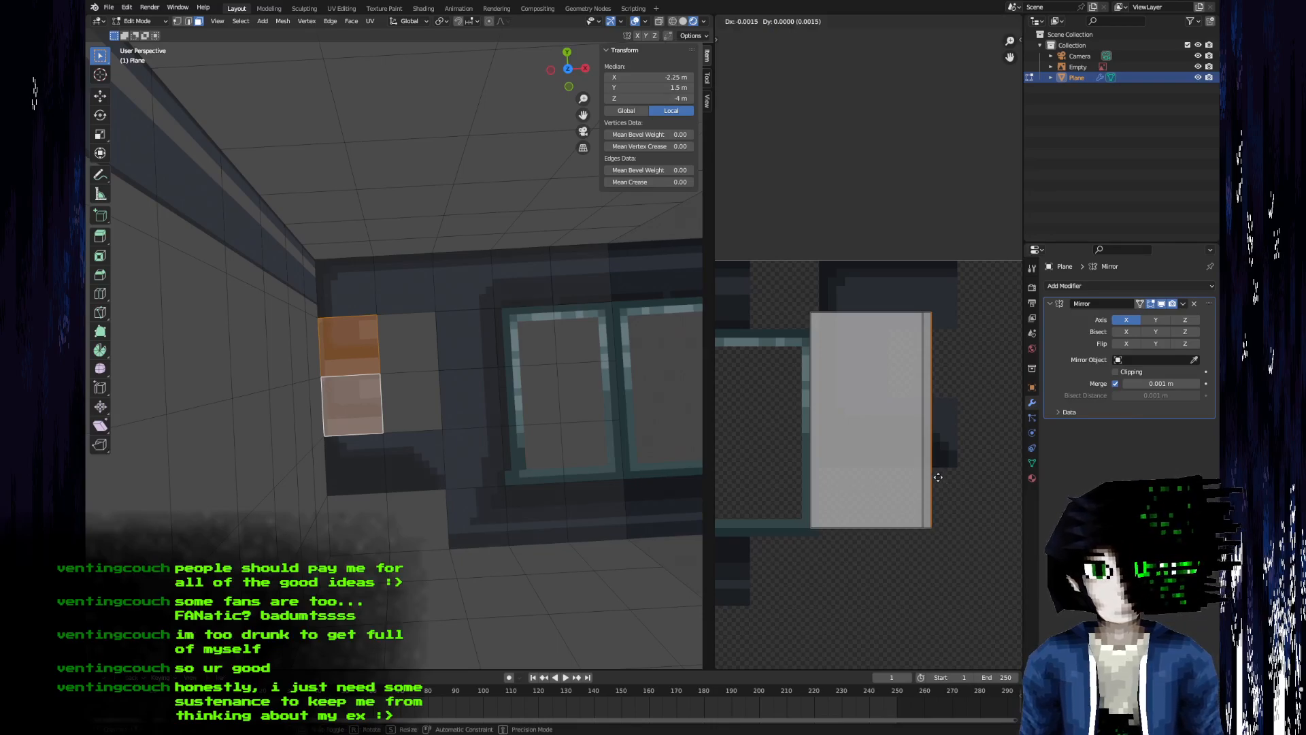
pyautogui.click(929, 478)
# - Select both overlapping UV faces, shrink them overall and along Y, and place them on the second-row, fourth-column tile
pyautogui.press('3')
pyautogui.click(876, 426)
pyautogui.press('b')
pyautogui.moveTo(950, 452); pyautogui.dragTo(800, 398)
pyautogui.press('g')
pyautogui.click(909, 388)
pyautogui.press('s')
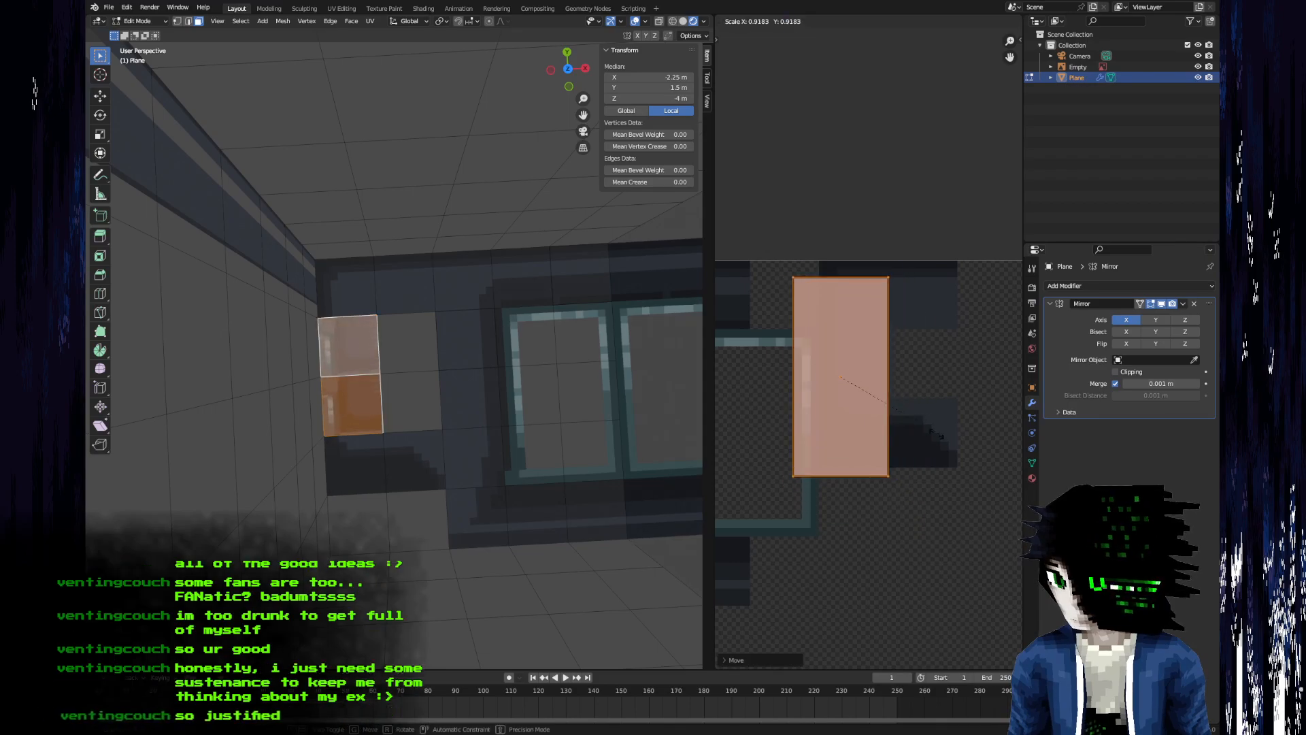
pyautogui.click(891, 407)
pyautogui.press('s')
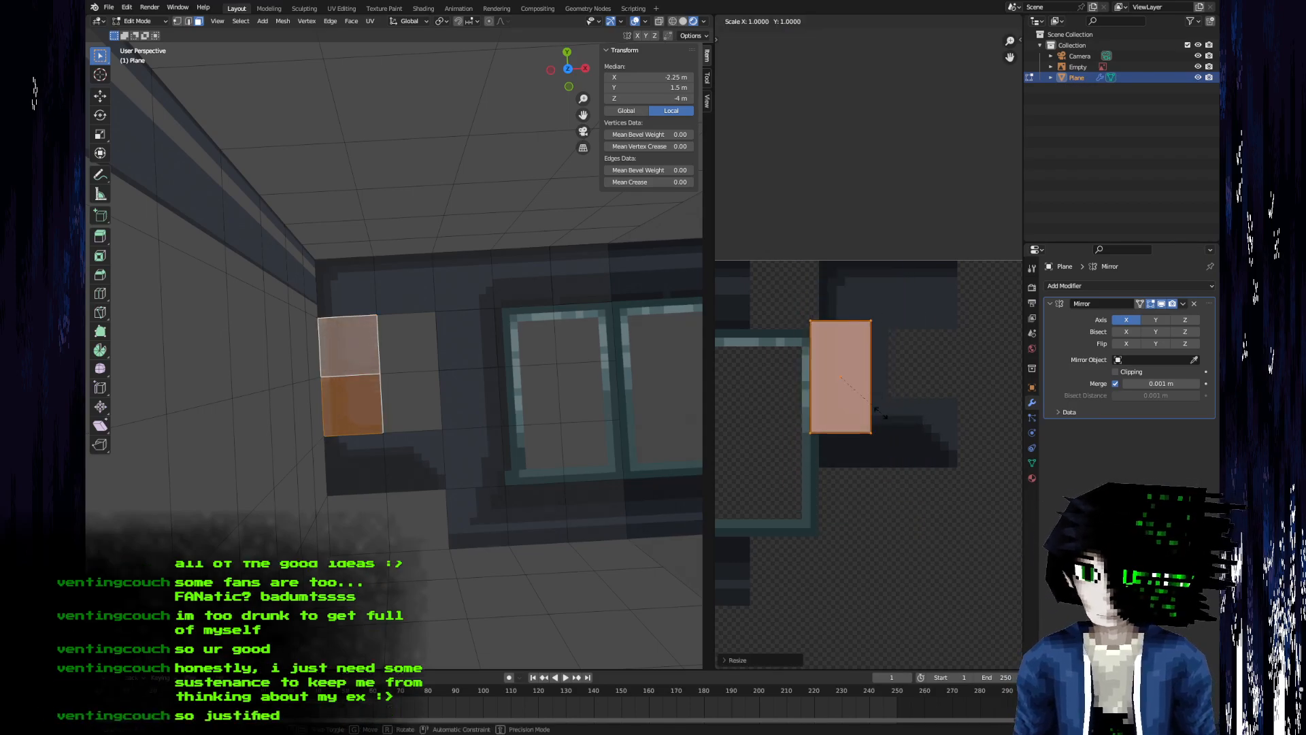
pyautogui.press('y')
pyautogui.click(870, 403)
pyautogui.press('g')
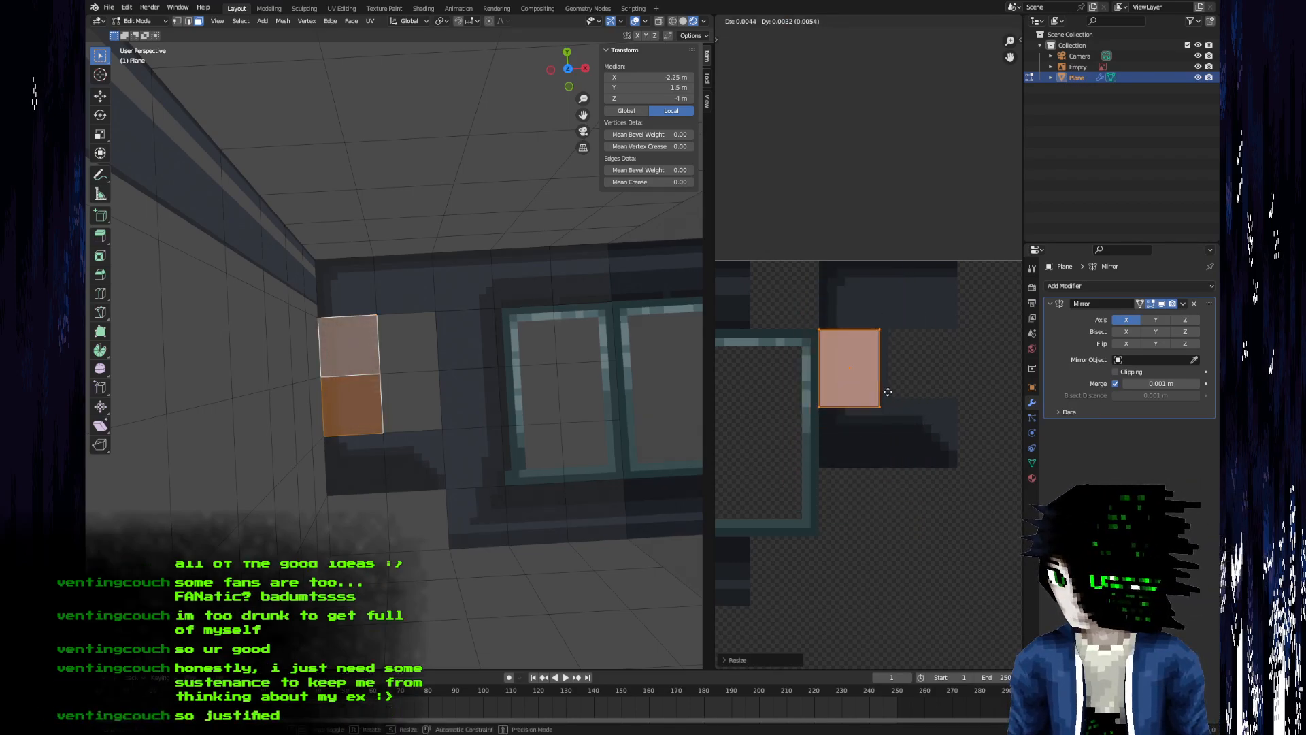
pyautogui.click(887, 391)
# - Align the stacked UVs' lower and side edges with the second-row tile's borders and return to Object Mode
pyautogui.press('b')
pyautogui.moveTo(865, 423); pyautogui.dragTo(872, 367)
pyautogui.press('g')
pyautogui.click(847, 390)
pyautogui.click(879, 373)
pyautogui.press('b')
pyautogui.press('g')
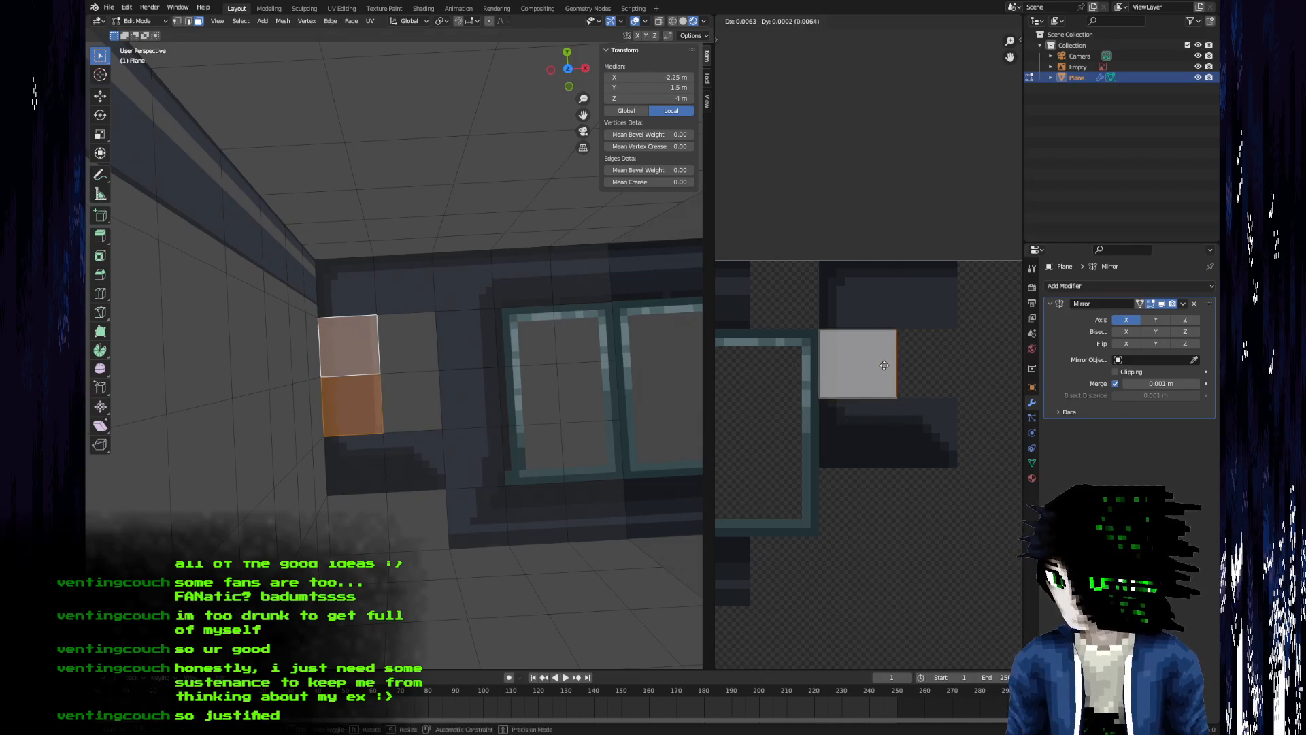
pyautogui.click(875, 368)
pyautogui.press('Tab')
# - Switch to Aseprite and fill the empty second-row, fifth-column tile with the plain wall colour
pyautogui.scroll(3, 431, 457)
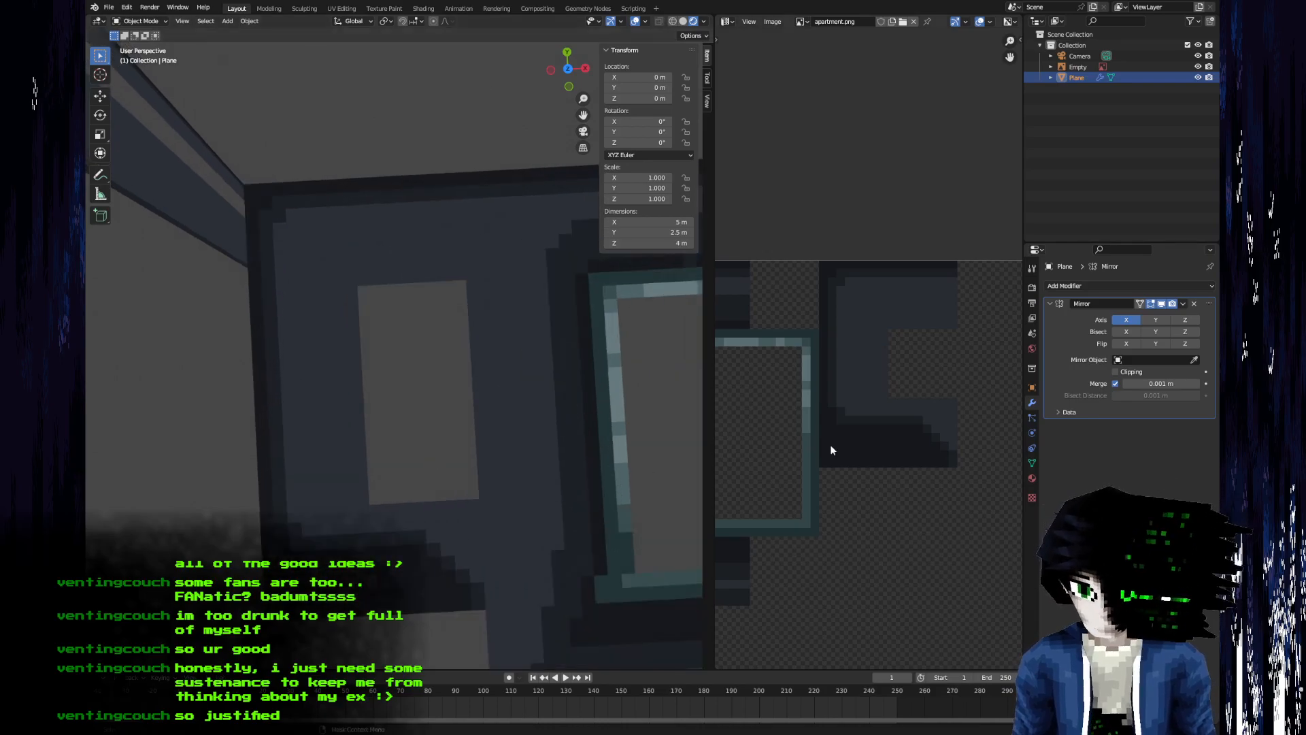
pyautogui.moveTo(829, 451); pyautogui.dragTo(810, 487, button='middle')
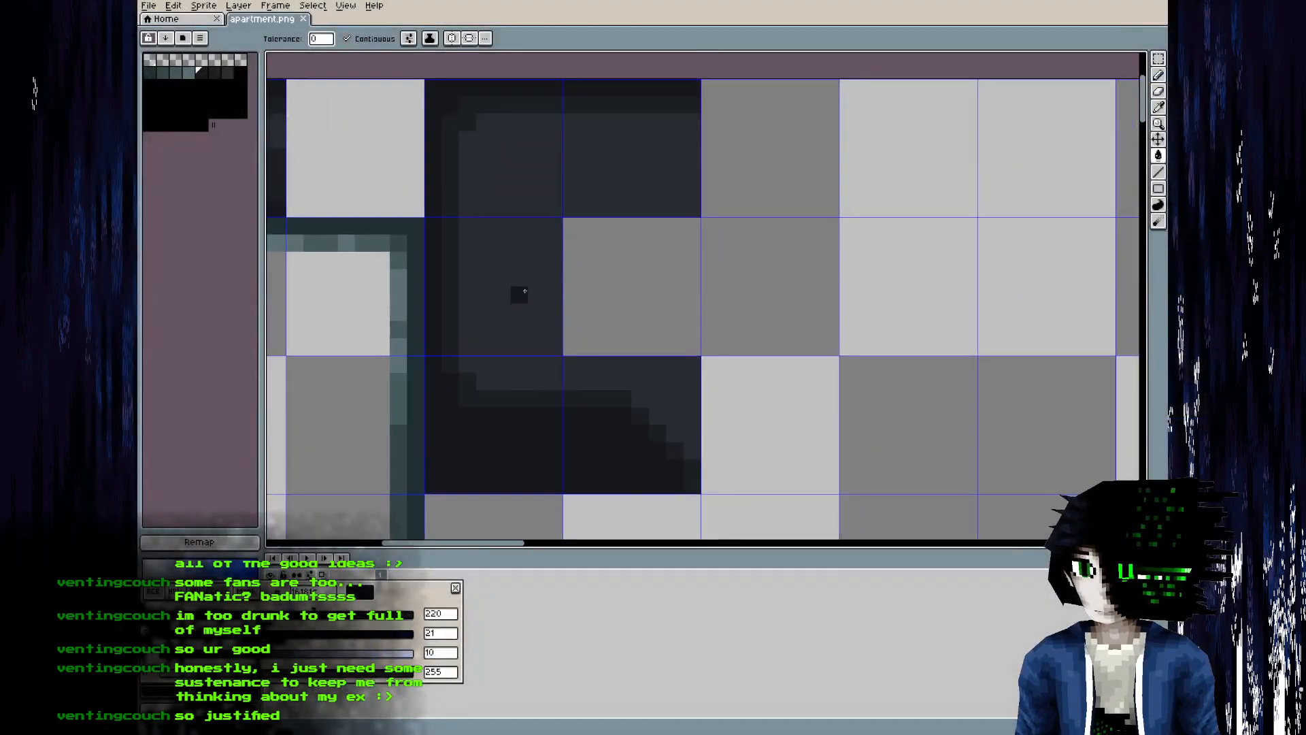
pyautogui.click(621, 263)
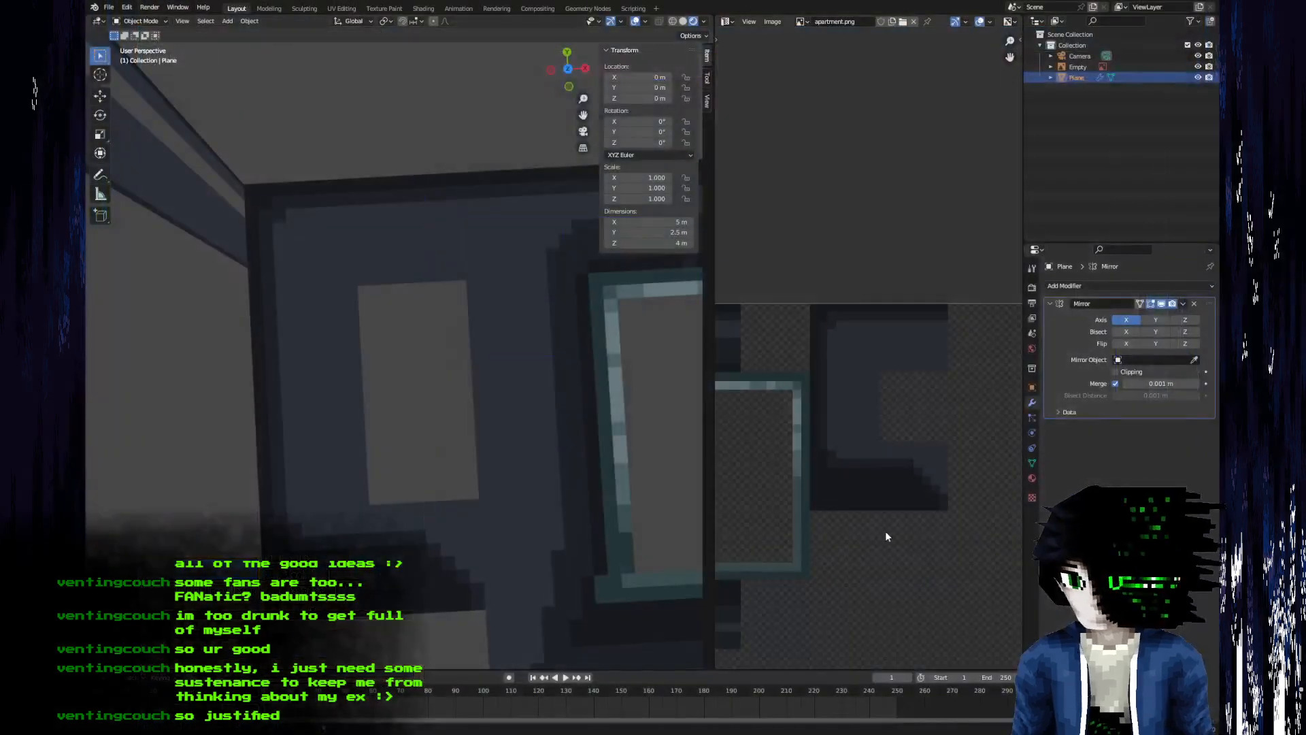
# - In Edit Mode, select the upper untextured wall face and shrink its UVs to about a third beside the wall tiles
pyautogui.press('Tab')
pyautogui.click(414, 356)
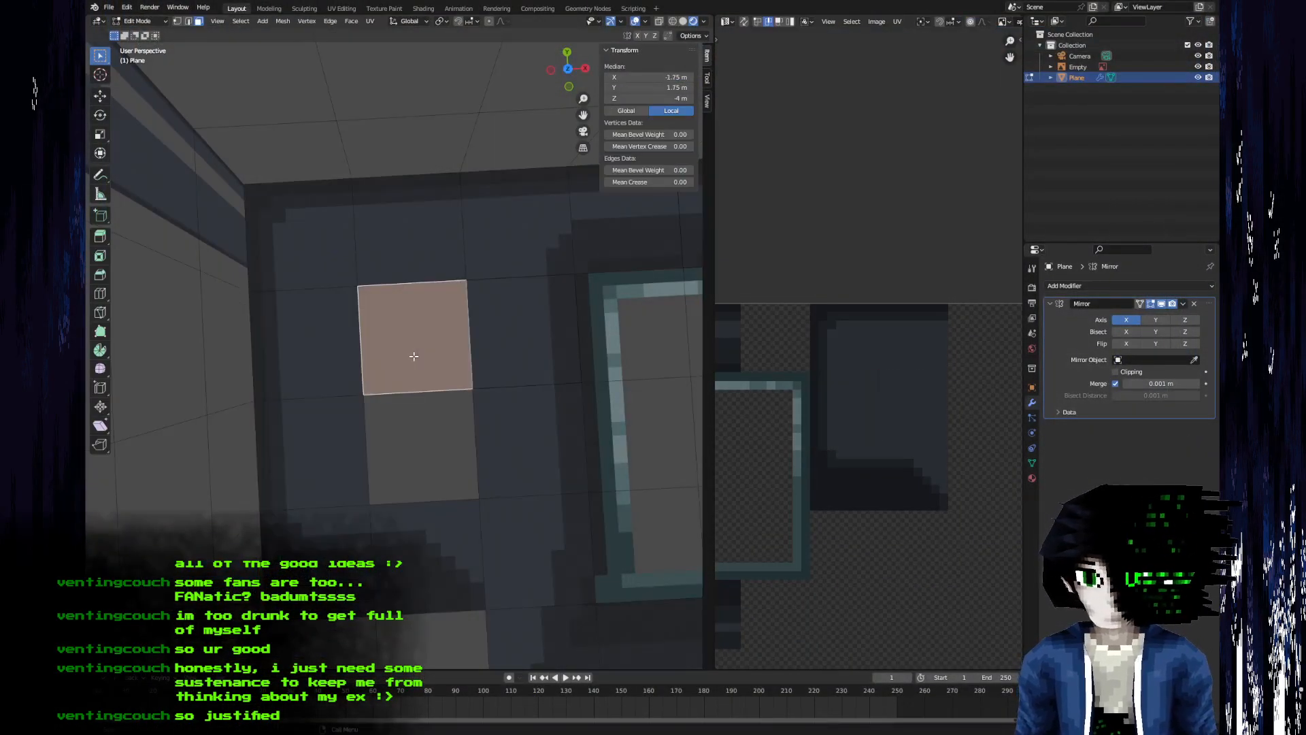
pyautogui.scroll(-4, 415, 364)
pyautogui.scroll(-5, 868, 349)
pyautogui.press('a')
pyautogui.press('g')
pyautogui.click(884, 364)
pyautogui.press('s')
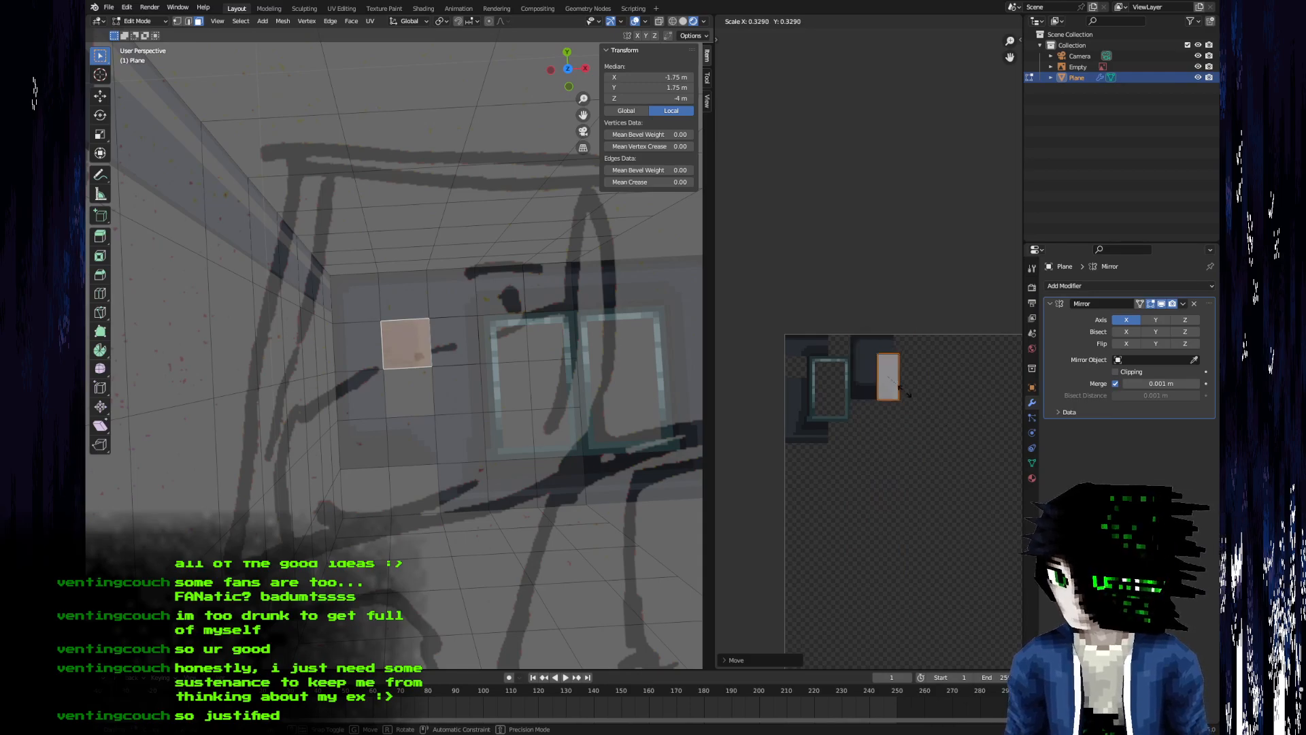
pyautogui.click(887, 372)
# - Line the face's UVs up with a tile border below the window frame and reduce their height to one square tile
pyautogui.scroll(1, 903, 411)
pyautogui.scroll(5, 903, 412)
pyautogui.press('g')
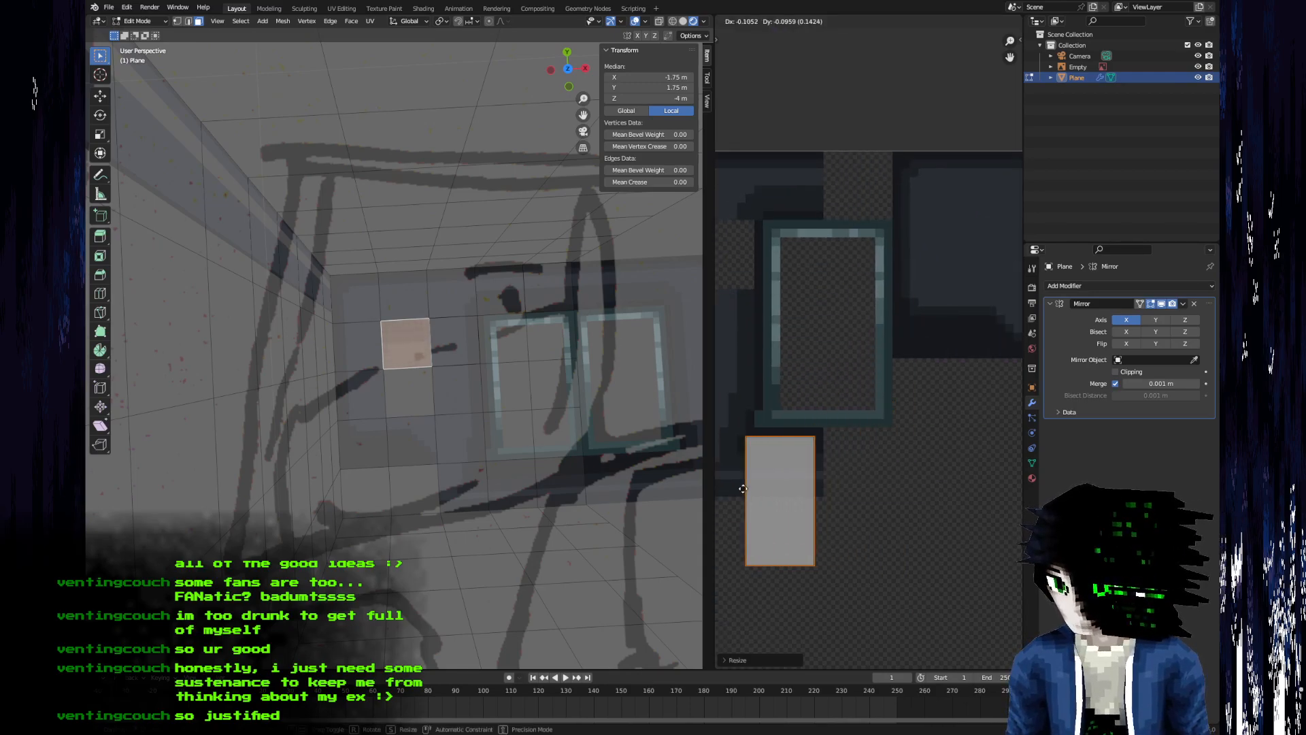
pyautogui.click(755, 485)
pyautogui.press('s')
pyautogui.press('y')
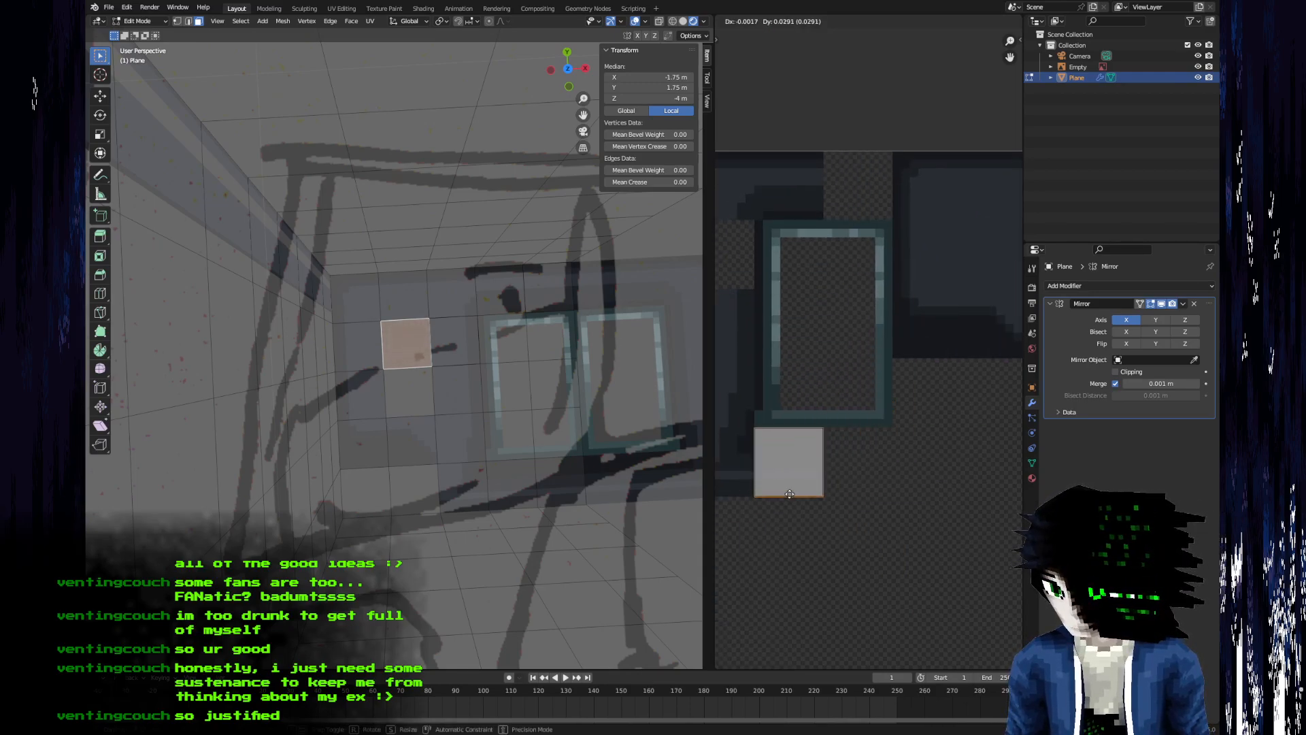
pyautogui.click(748, 463)
# - Move the square UV face onto the plain wall tile in the second row, fifth column
pyautogui.moveTo(752, 468); pyautogui.dragTo(782, 490, button='middle')
pyautogui.press('3')
pyautogui.click(820, 465)
pyautogui.press('g')
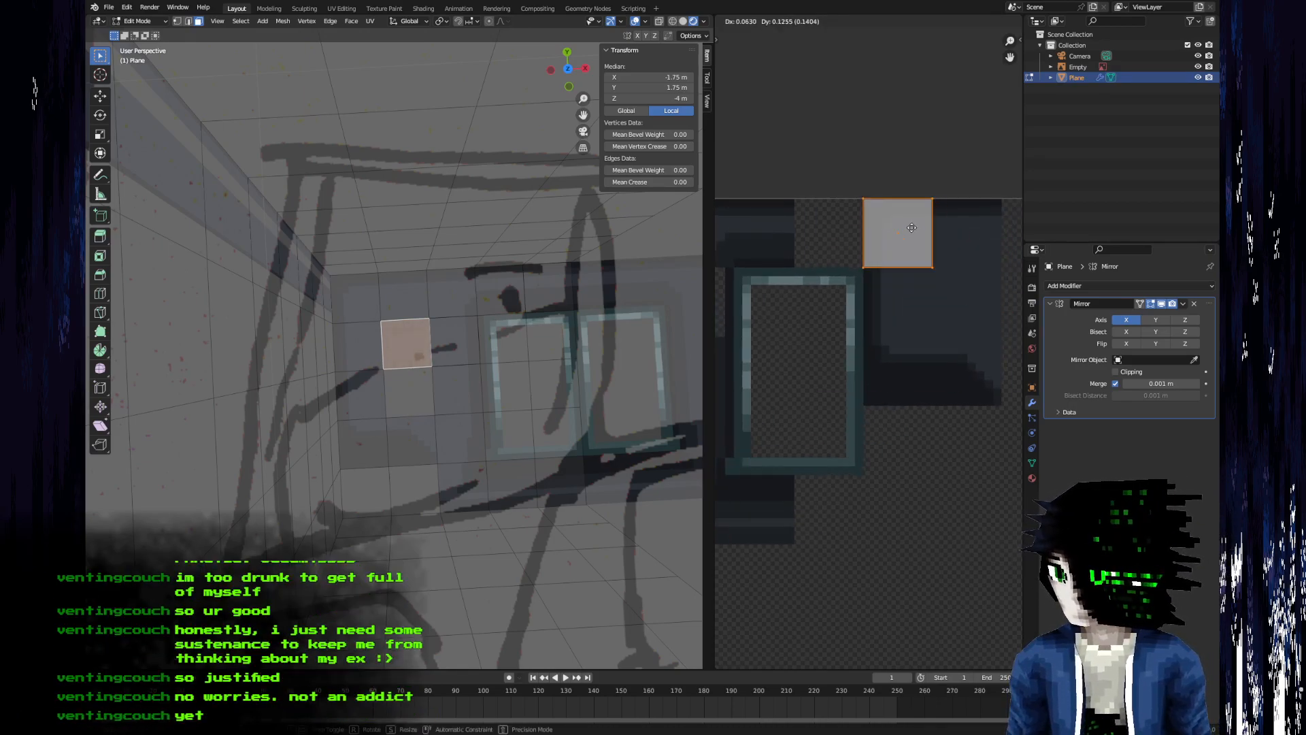
pyautogui.click(911, 230)
pyautogui.moveTo(919, 271); pyautogui.dragTo(830, 330, button='middle')
pyautogui.press('g')
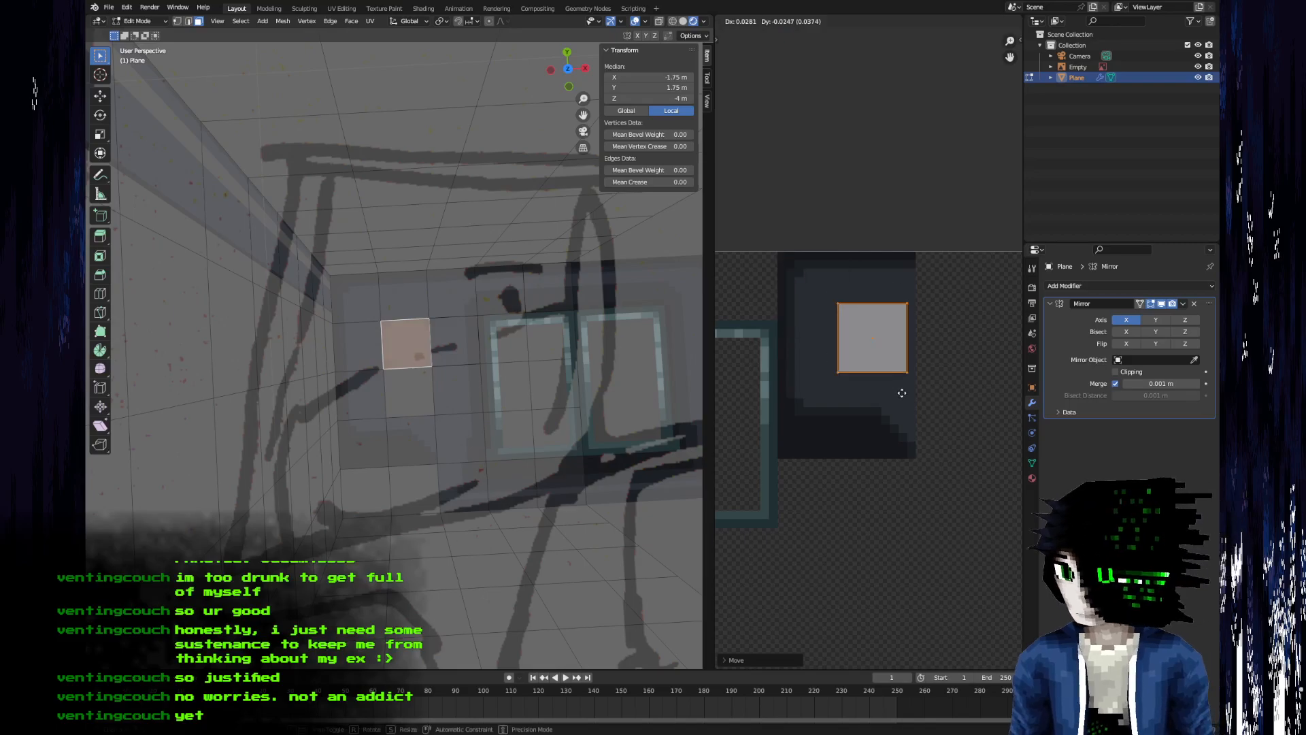
pyautogui.click(904, 406)
# - Try to place the lower untextured wall face's UVs over the wall tiles
pyautogui.click(406, 397)
pyautogui.scroll(5, 428, 411)
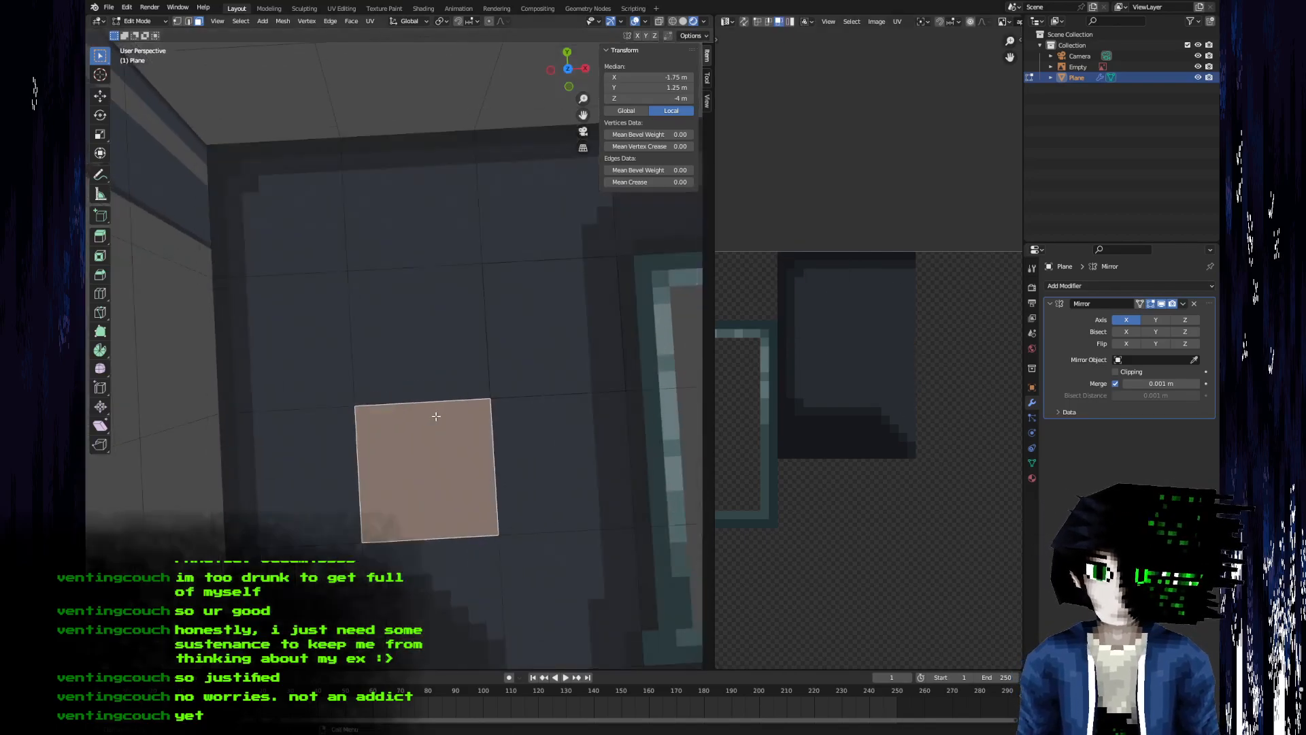
pyautogui.scroll(-7, 1000, 521)
pyautogui.press('g')
pyautogui.click(928, 318)
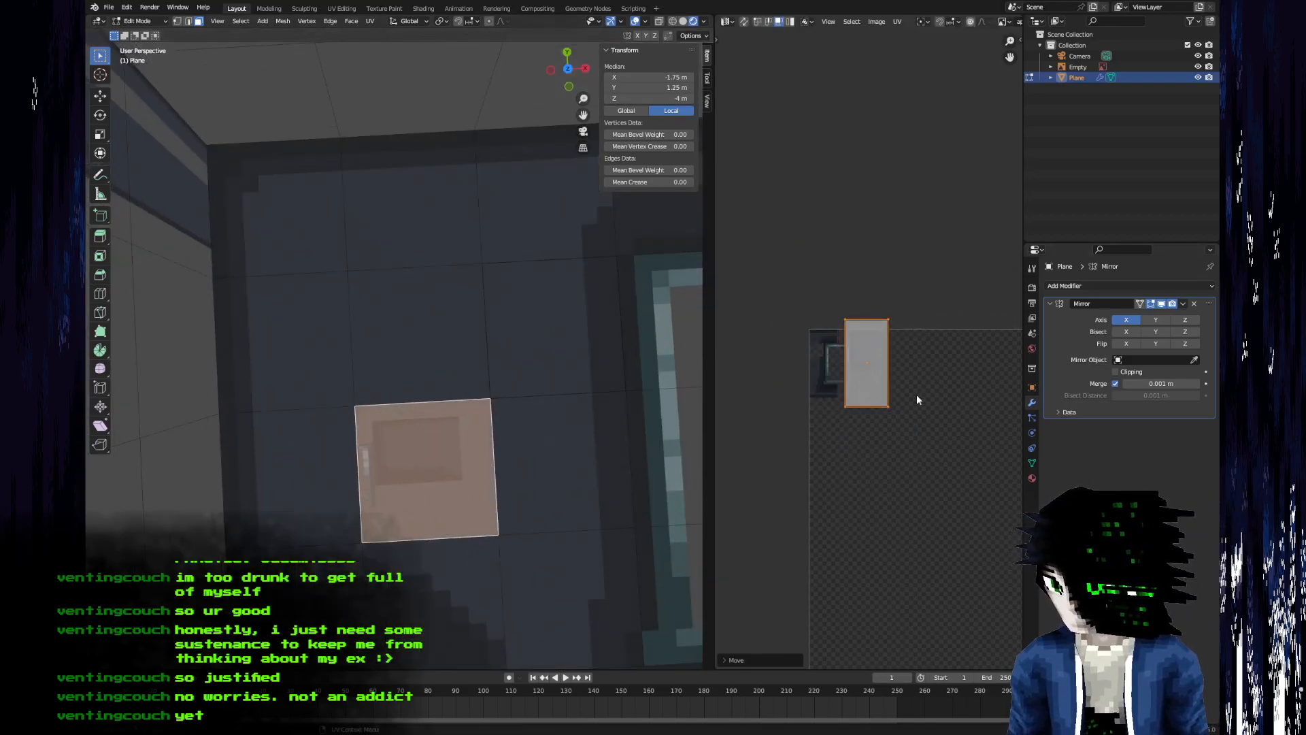
pyautogui.scroll(5, 916, 398)
pyautogui.press('a')
# - Delete the lower untextured wall face and replace it by extruding the upper neighbour's lower edge -0.5 m along Y, then return to Object Mode
pyautogui.click(448, 457)
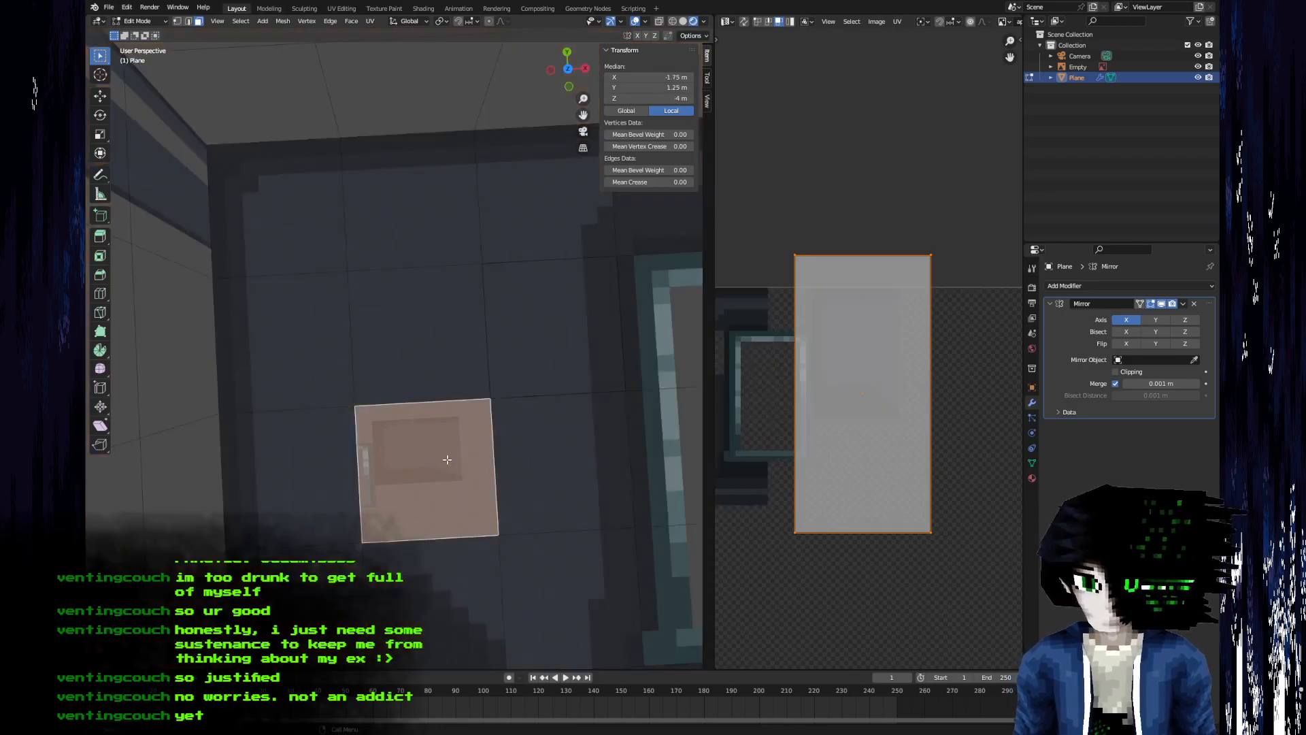
pyautogui.press('x')
pyautogui.click(445, 457)
pyautogui.click(435, 364)
pyautogui.write('ez.5-')
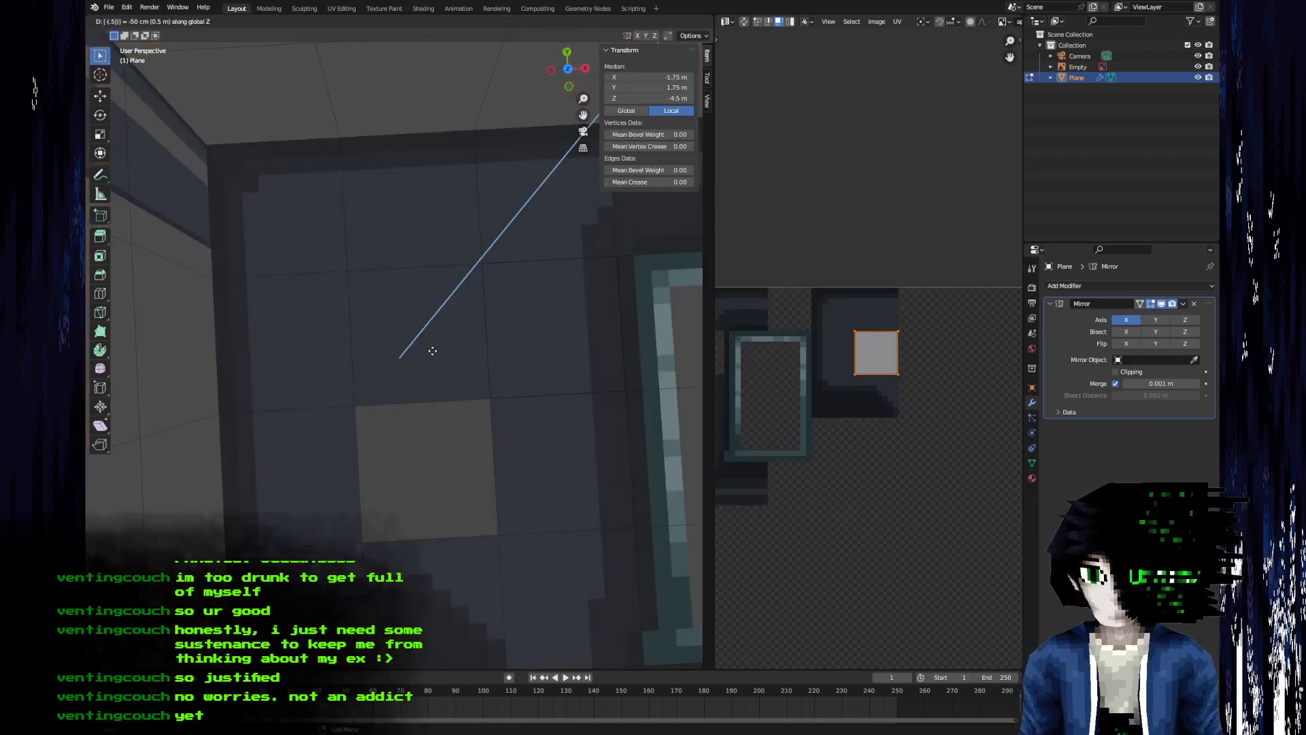
pyautogui.write('y')
pyautogui.press('Return')
pyautogui.scroll(-5, 433, 374)
pyautogui.press('Tab')
pyautogui.keyDown('shift'); pyautogui.moveTo(434, 376); pyautogui.dragTo(302, 363, button='middle'); pyautogui.keyUp('shift')
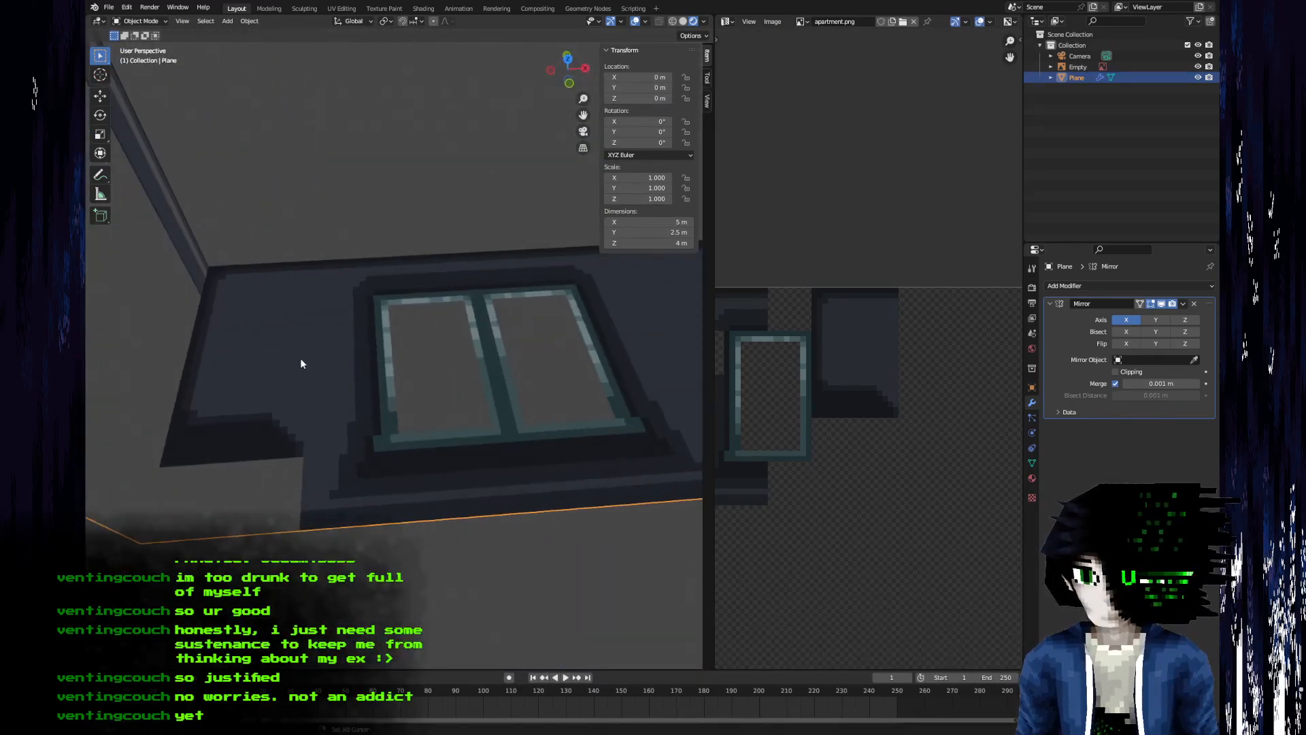
# - Switch to Aseprite, pencil short diagonal marks in dark #1c1f24 on the second-row, fifth-column wall tile, and save apartment.png
pyautogui.hotkey('alt', 'Tab')
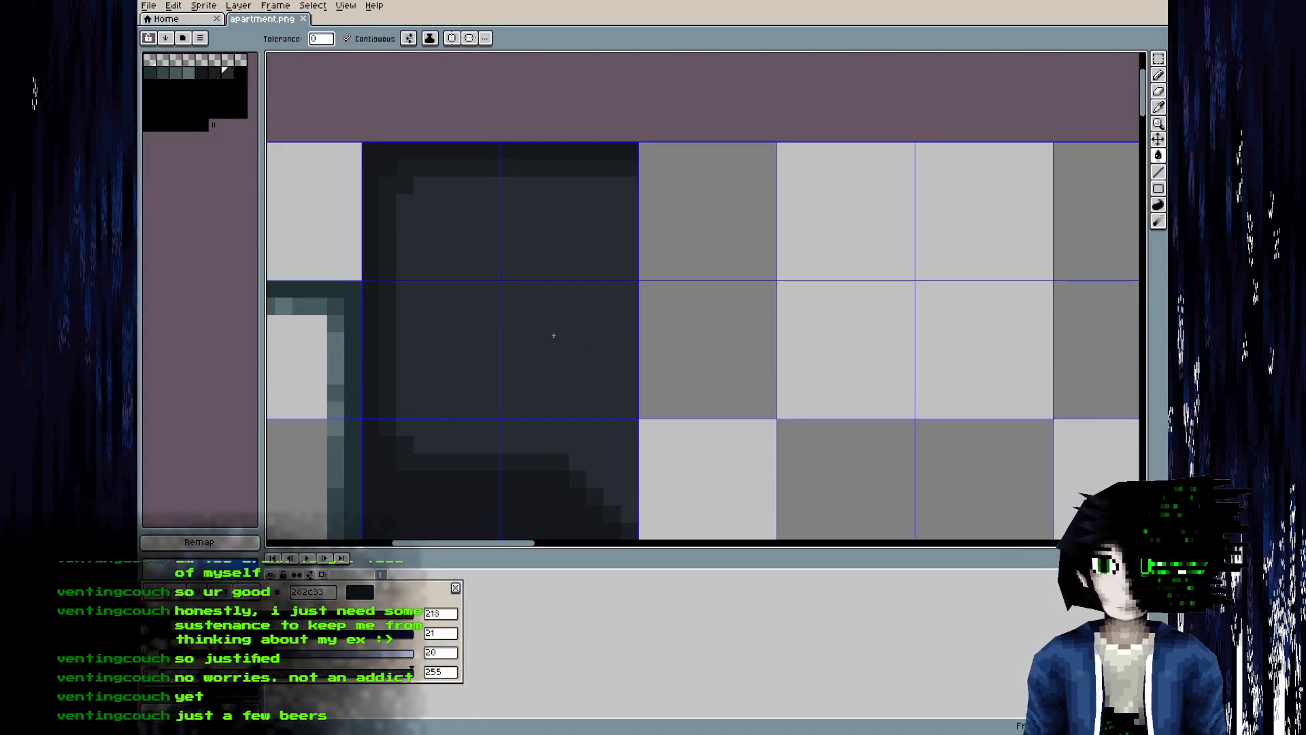
pyautogui.press('i')
pyautogui.click(215, 73)
pyautogui.scroll(2, 585, 385)
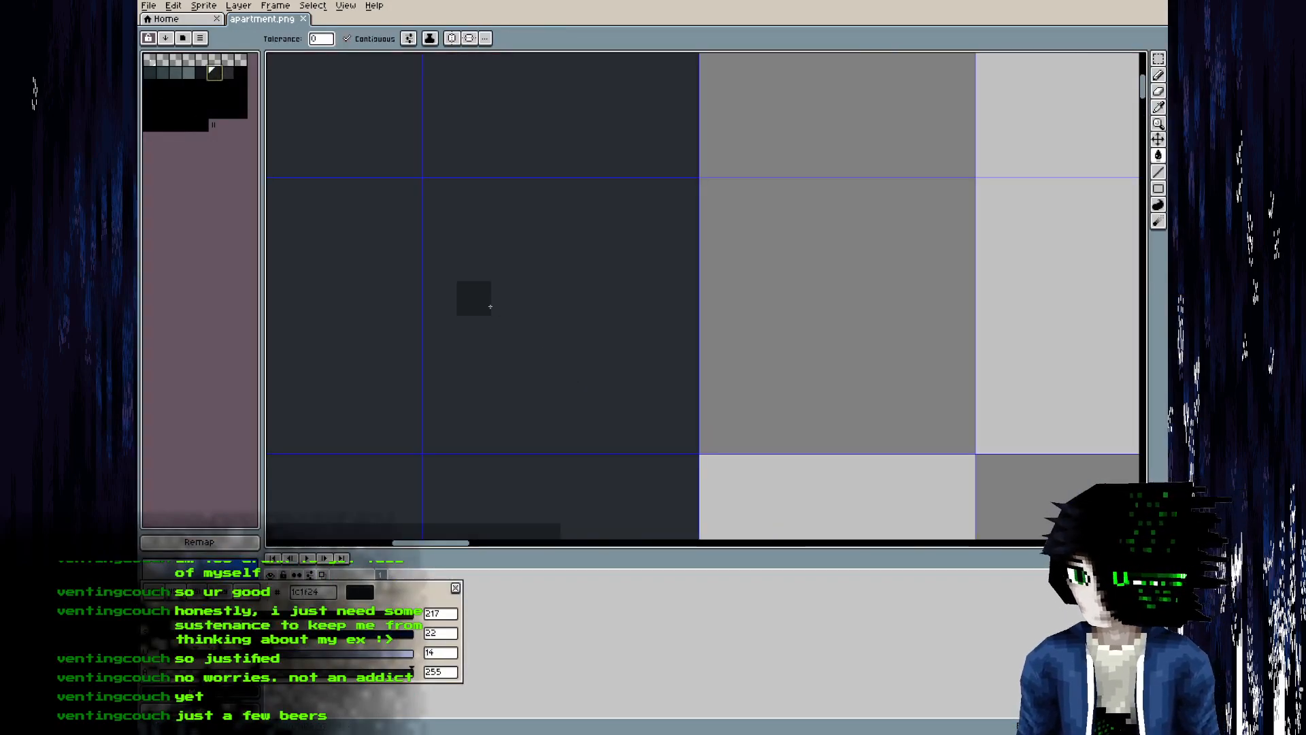
pyautogui.press('b')
pyautogui.scroll(-1, 484, 262)
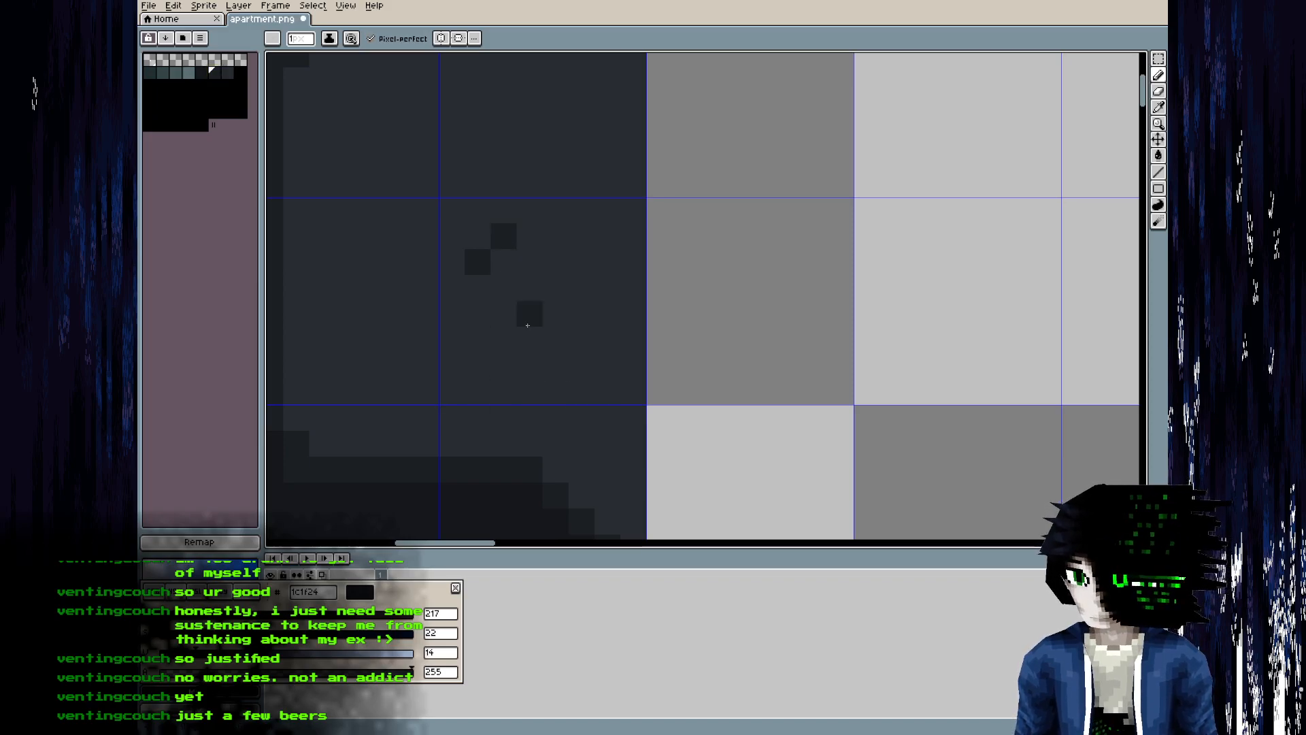
pyautogui.hotkey('ctrl', 'z')
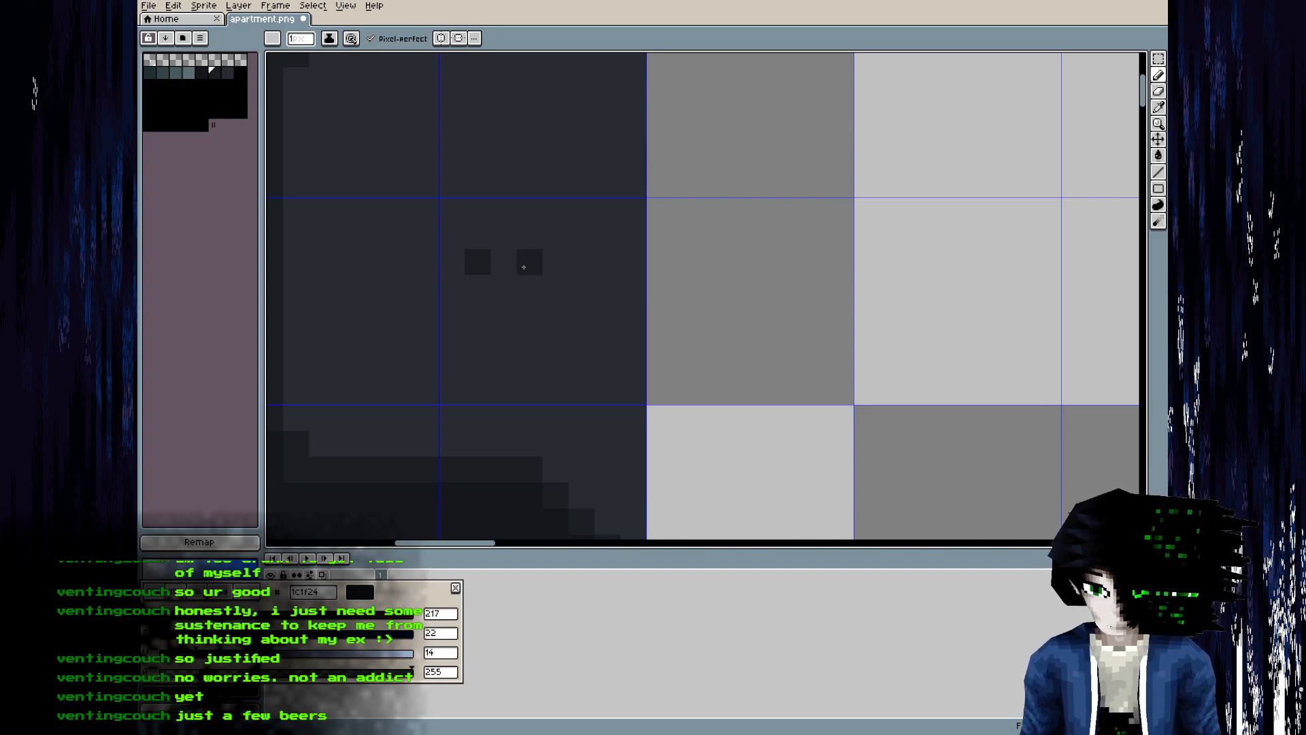
pyautogui.scroll(-2, 522, 266)
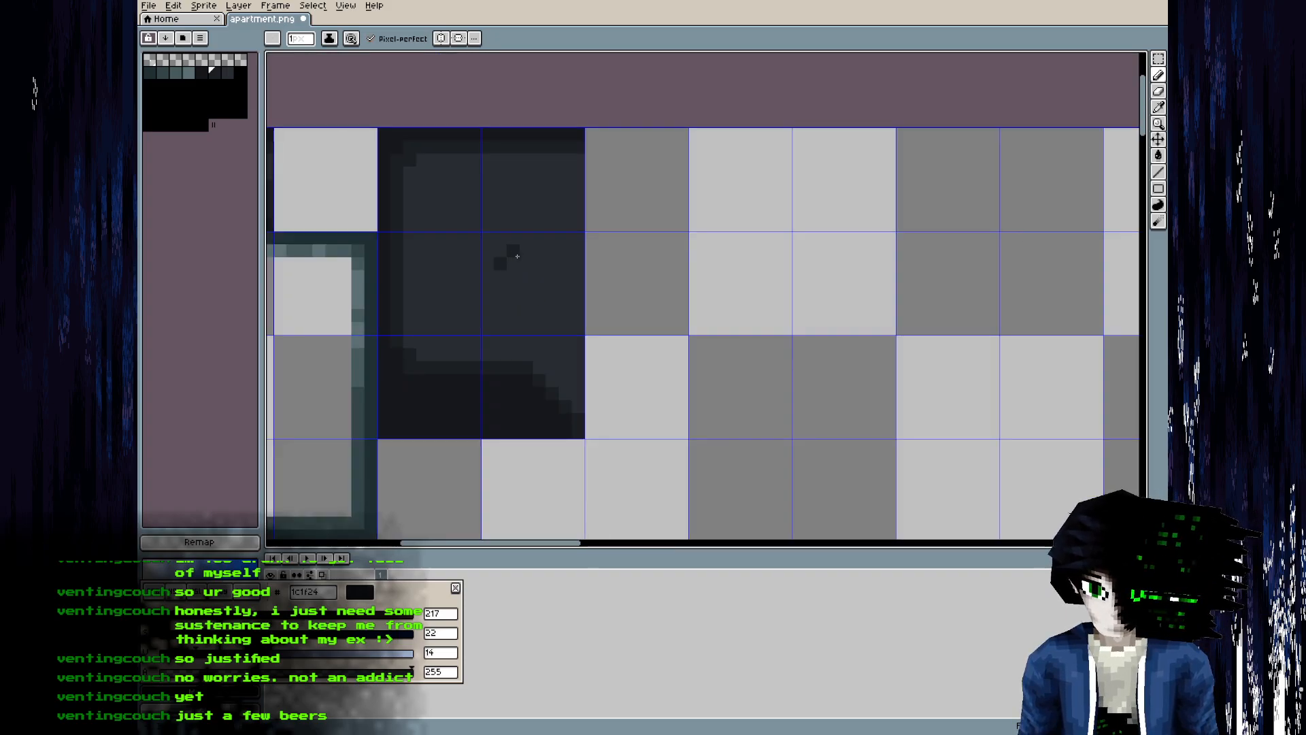
pyautogui.click(513, 251)
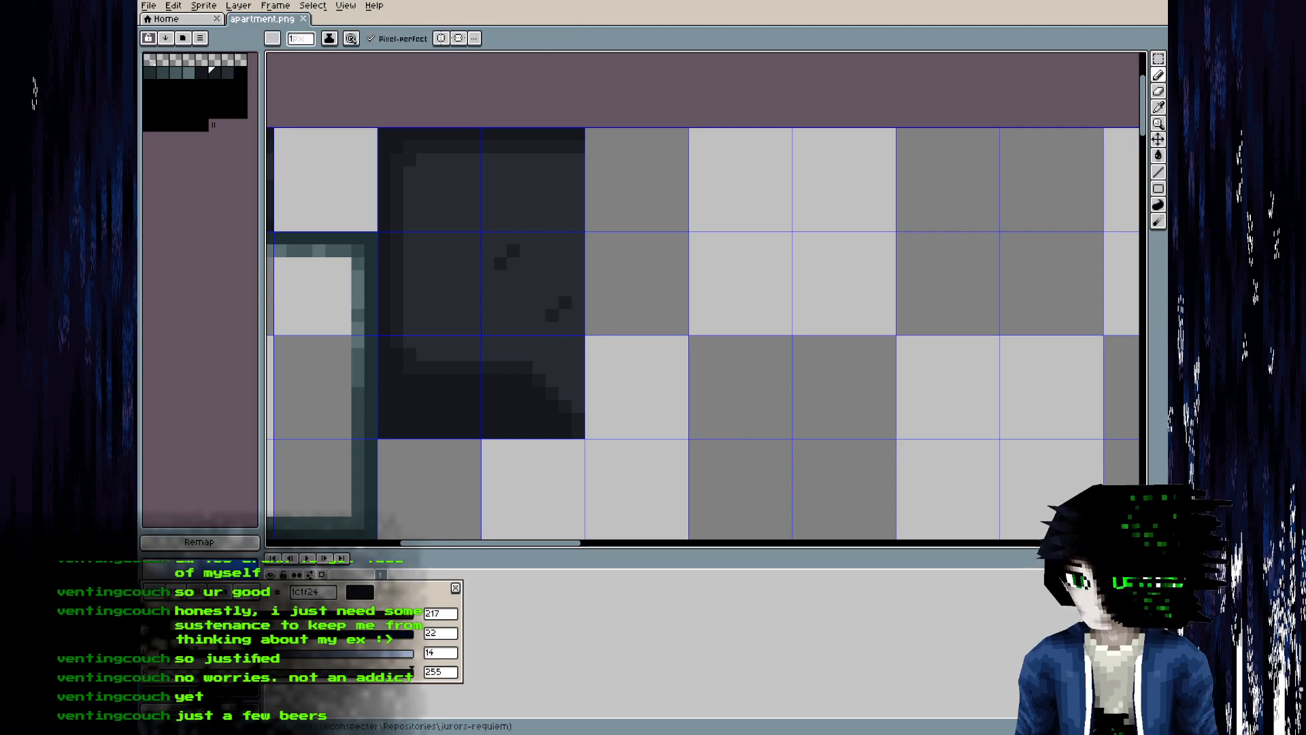
# - Check the window wall in Blender, and back in Aseprite remove the small dark marks from the wall panel texture
pyautogui.hotkey('alt', 'Tab')
pyautogui.moveTo(571, 439); pyautogui.dragTo(490, 503, button='middle')
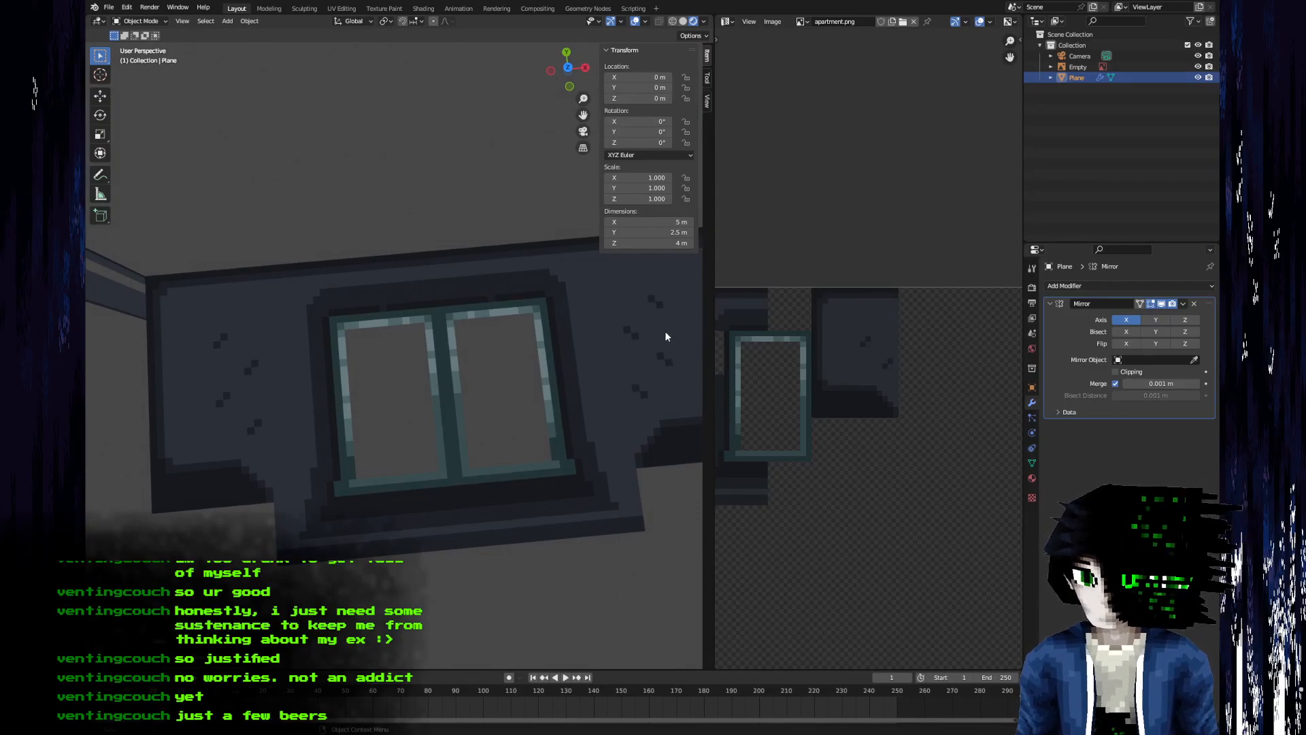
pyautogui.hotkey('alt', 'Tab')
pyautogui.press('b')
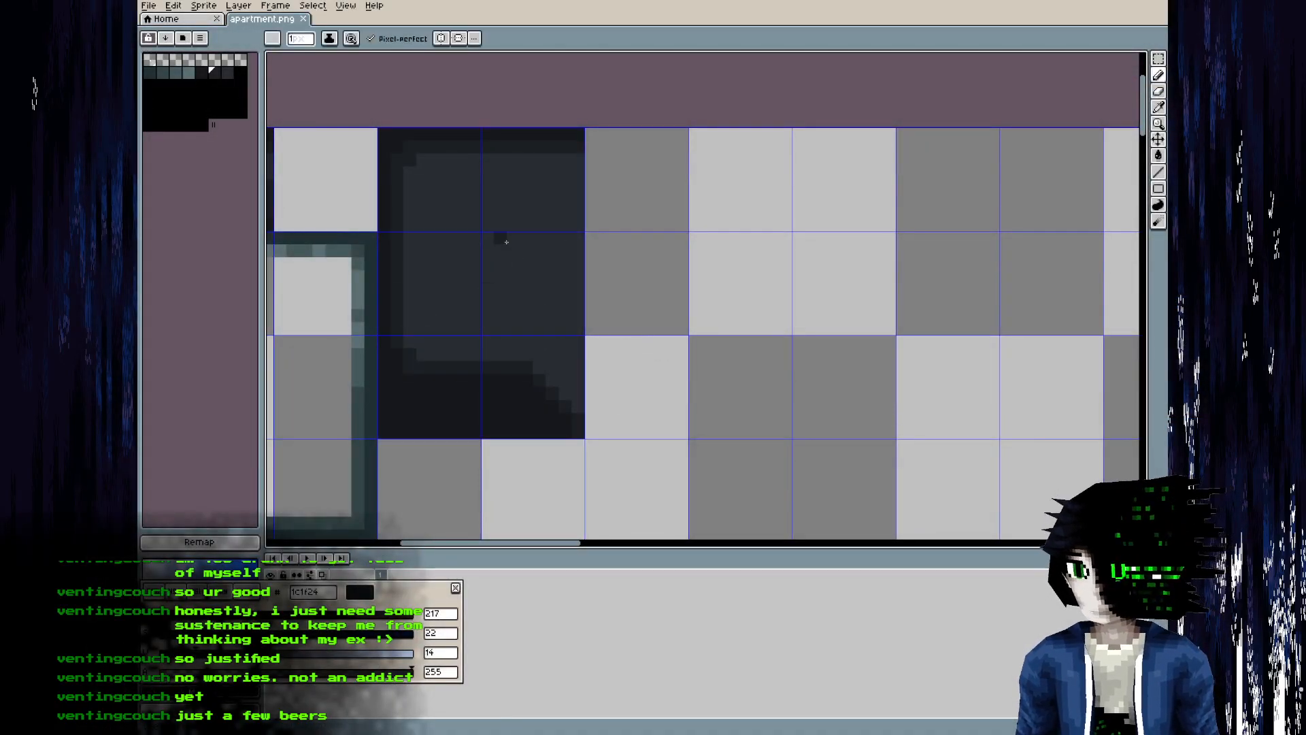
# - Switch to Blender, examine the textured wall around the window and open the wall mesh for editing
pyautogui.moveTo(666, 328); pyautogui.dragTo(673, 333, button='middle')
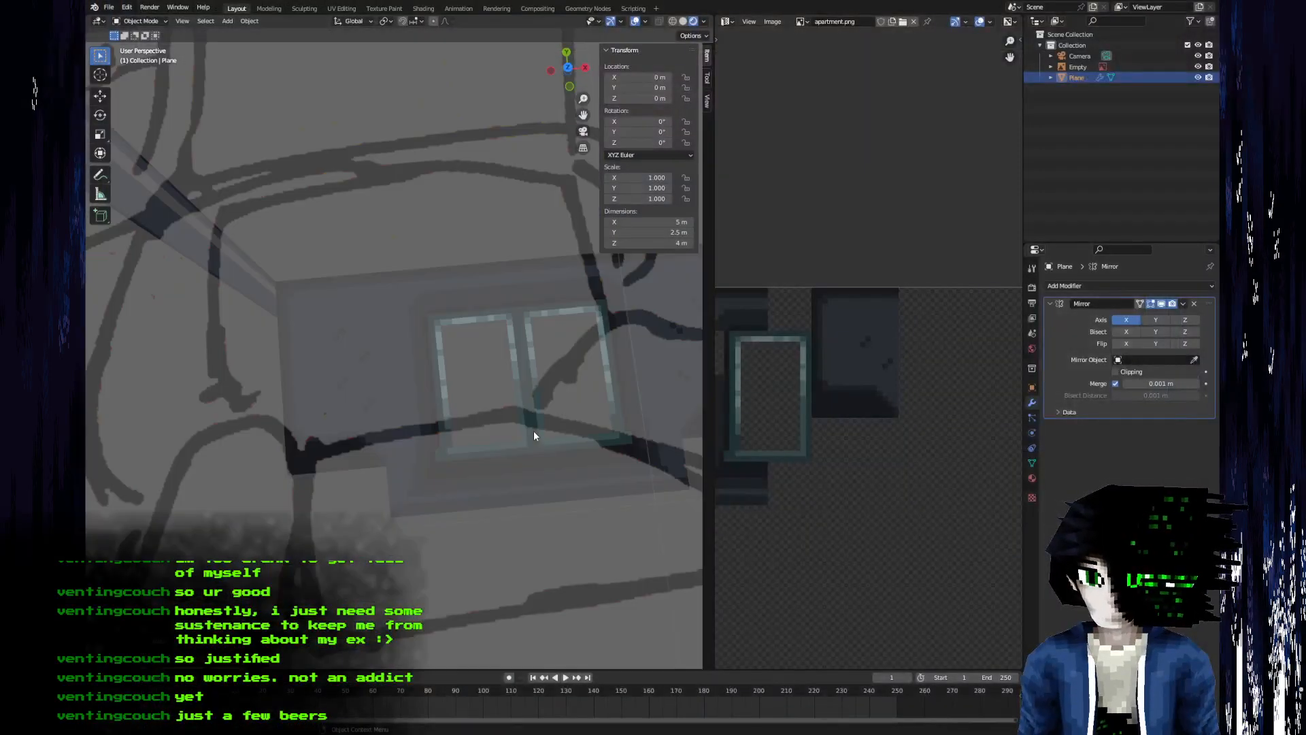
pyautogui.moveTo(533, 431); pyautogui.dragTo(369, 362, button='middle')
pyautogui.scroll(2, 532, 467)
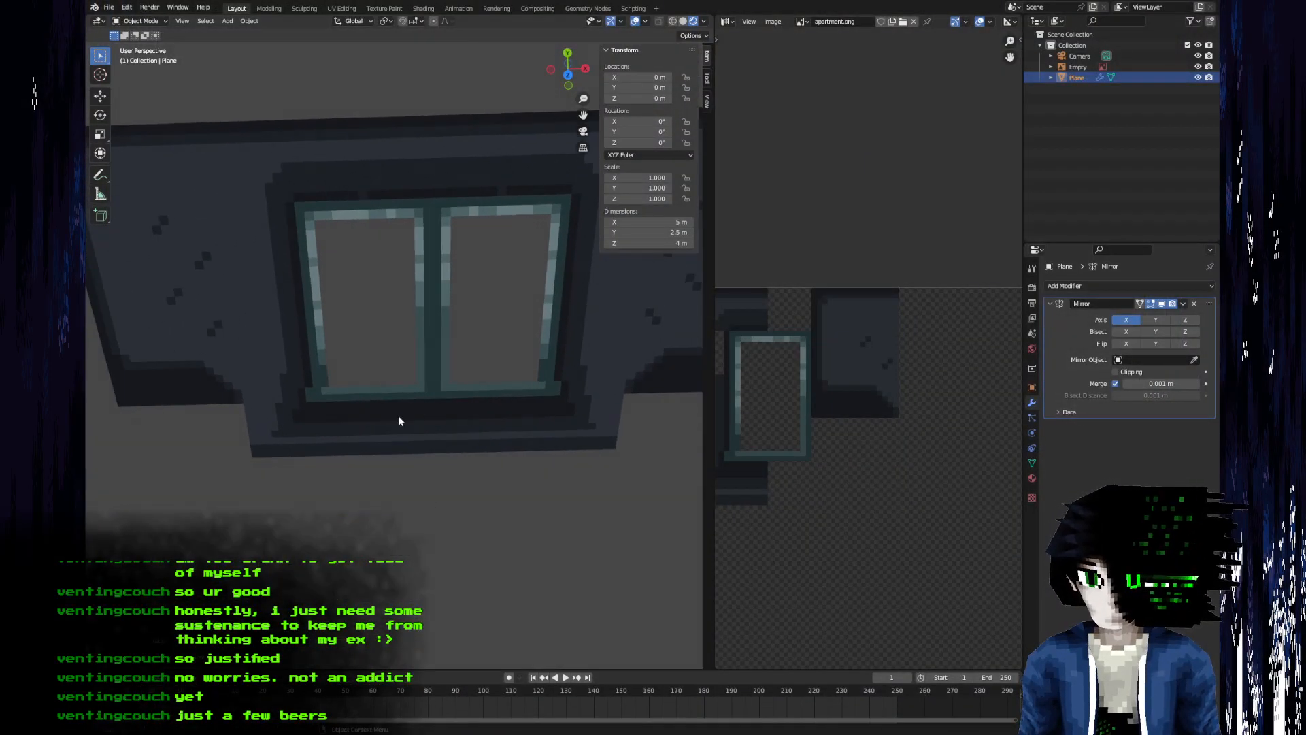
pyautogui.press('Tab')
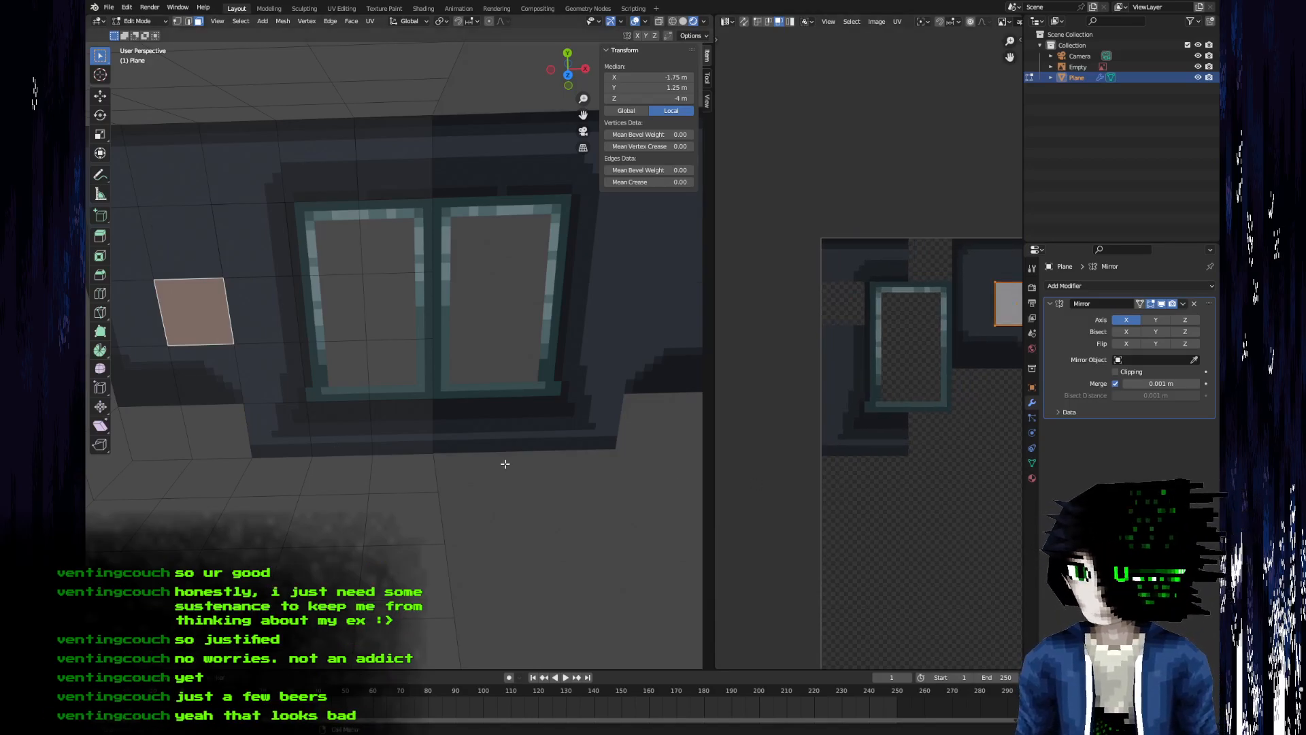
# - Switch to Aseprite and sample the darkest wall shade just below the window frame in apartment.png
pyautogui.hotkey('alt', 'Tab')
pyautogui.moveTo(698, 392); pyautogui.dragTo(738, 265, button='middle')
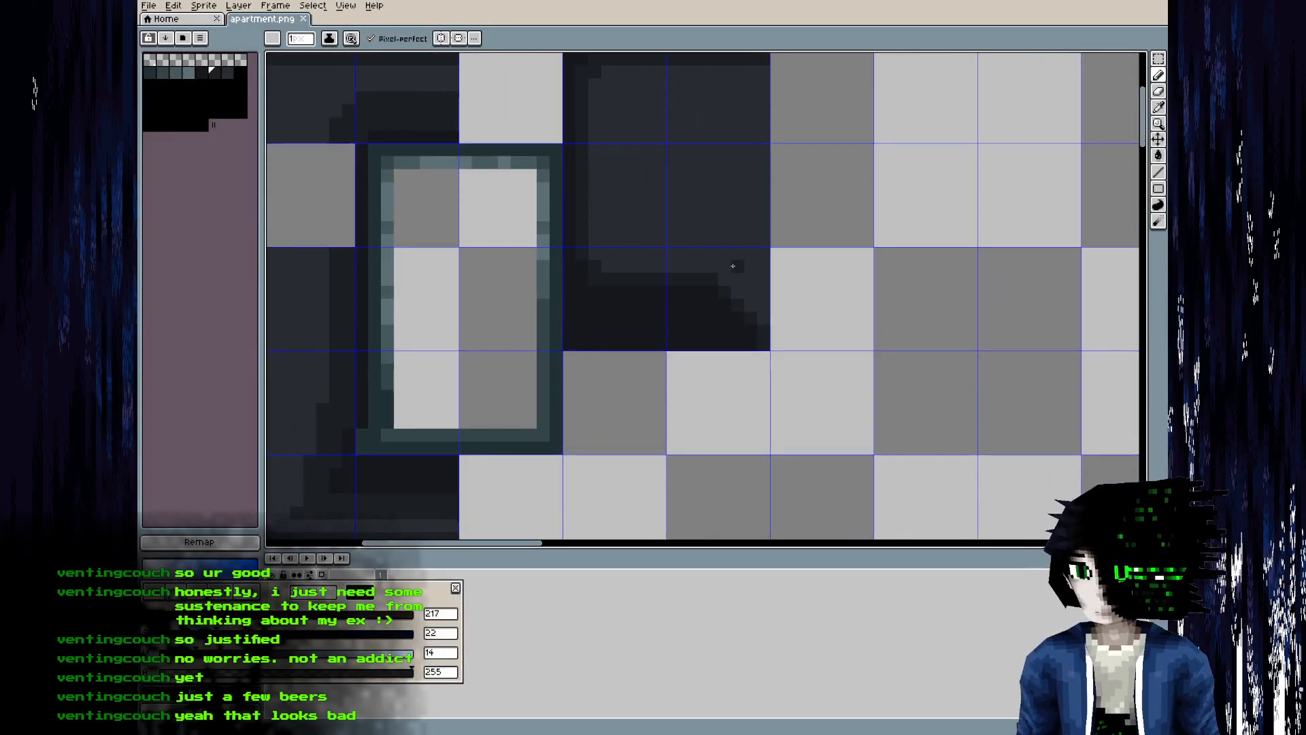
pyautogui.moveTo(600, 302); pyautogui.dragTo(605, 281, button='middle')
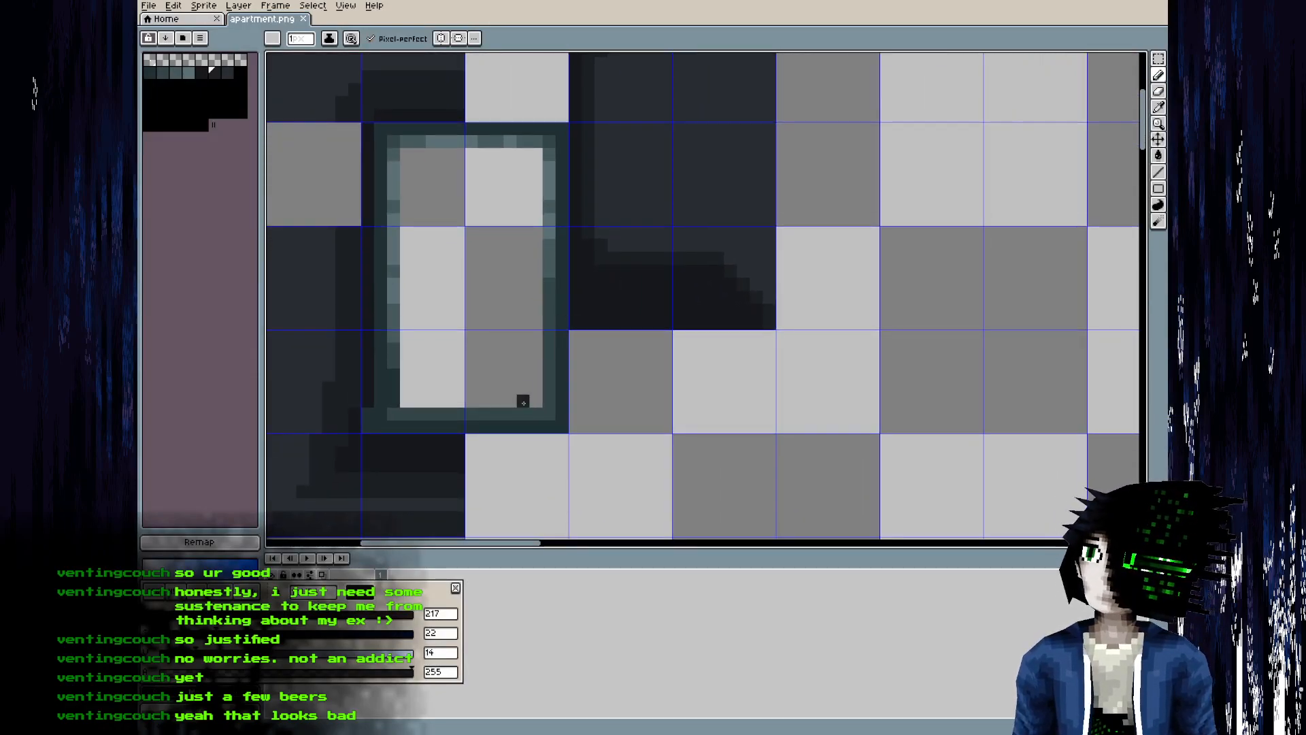
pyautogui.moveTo(523, 388); pyautogui.dragTo(479, 365, button='middle')
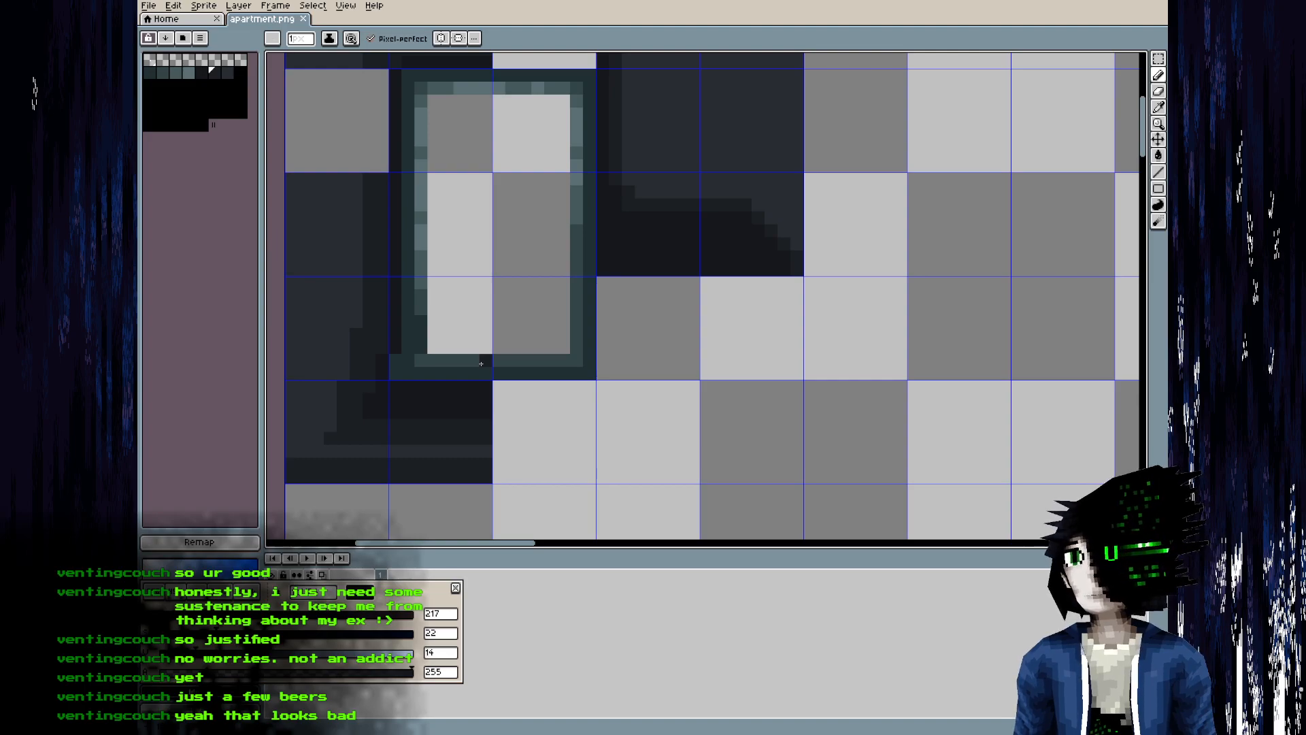
pyautogui.keyDown('alt'); pyautogui.click(460, 405); pyautogui.keyUp('alt')
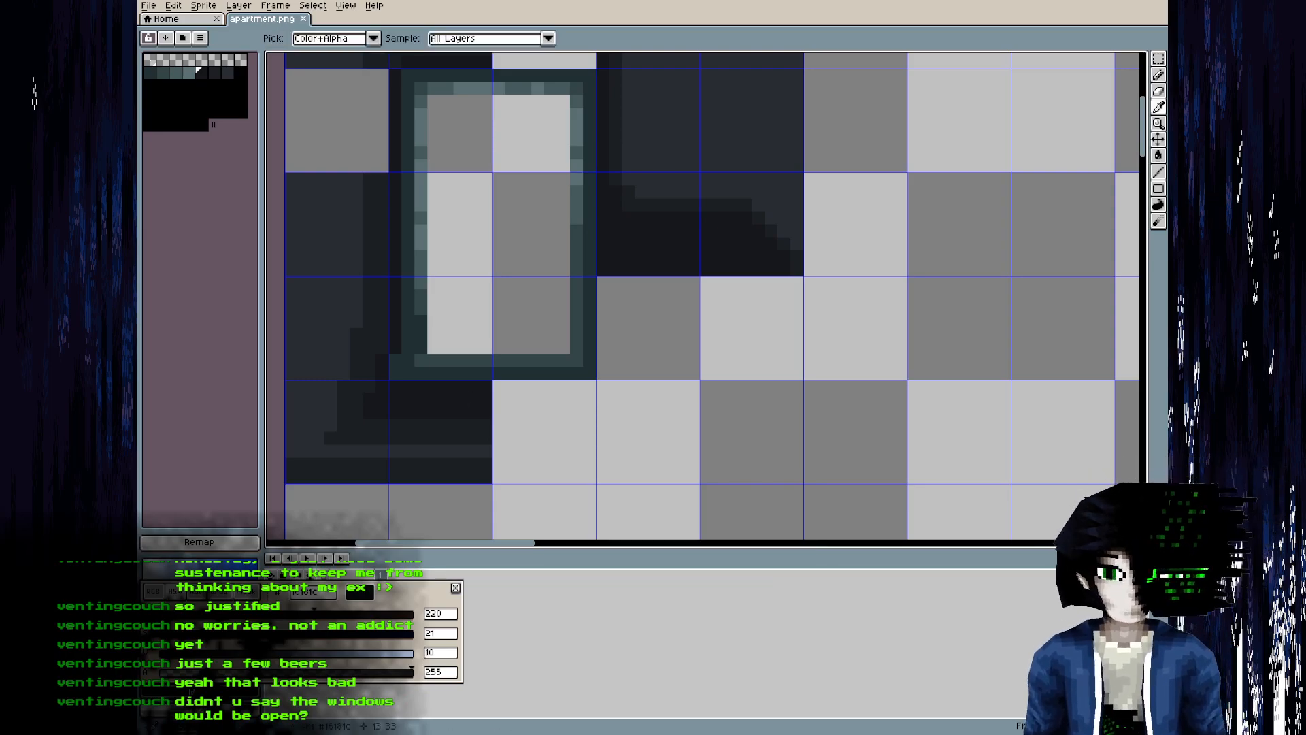
# - Switch to Blender, select the six faces of the window half on the unmirrored side and inspect its frame edges
pyautogui.hotkey('alt', 'Tab')
pyautogui.keyDown('shift'); pyautogui.click(393, 290); pyautogui.keyUp('shift')
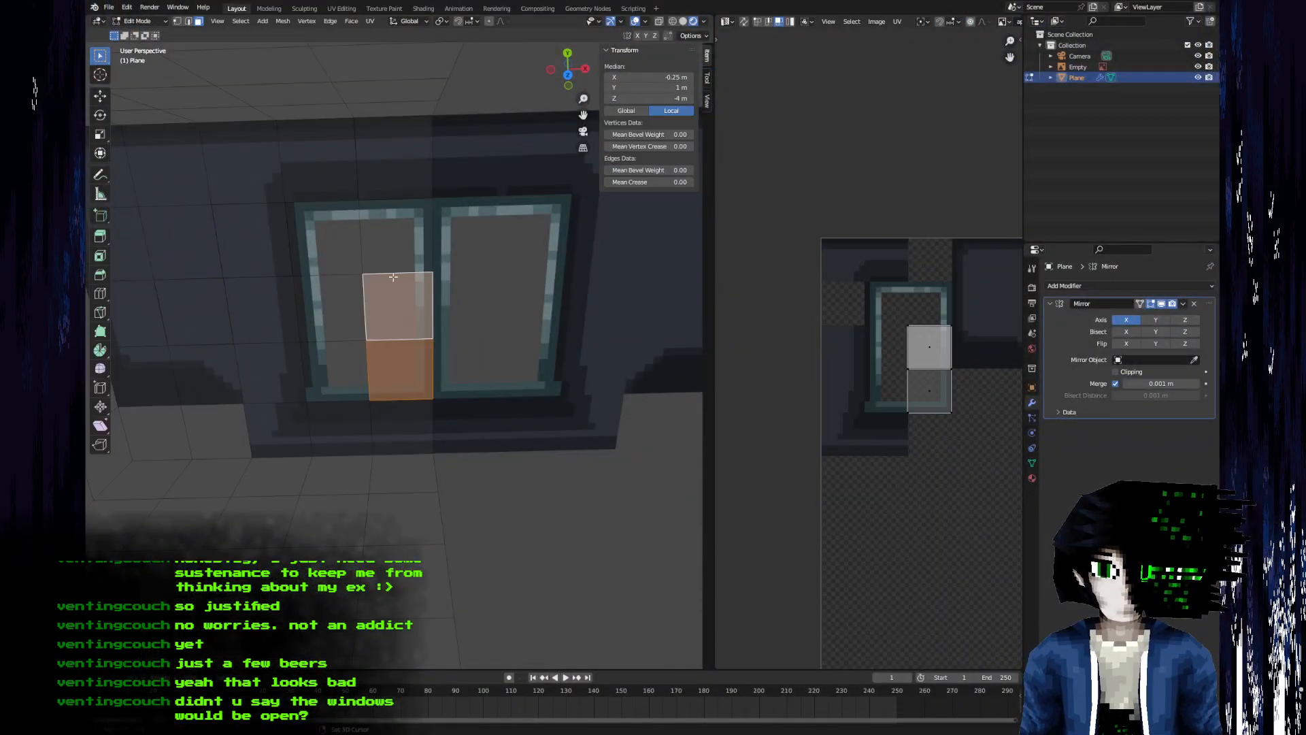
pyautogui.keyDown('shift'); pyautogui.click(349, 235); pyautogui.keyUp('shift')
pyautogui.keyDown('shift'); pyautogui.click(340, 306); pyautogui.keyUp('shift')
pyautogui.keyDown('shift'); pyautogui.click(344, 367); pyautogui.keyUp('shift')
pyautogui.keyDown('shift'); pyautogui.click(391, 224); pyautogui.keyUp('shift')
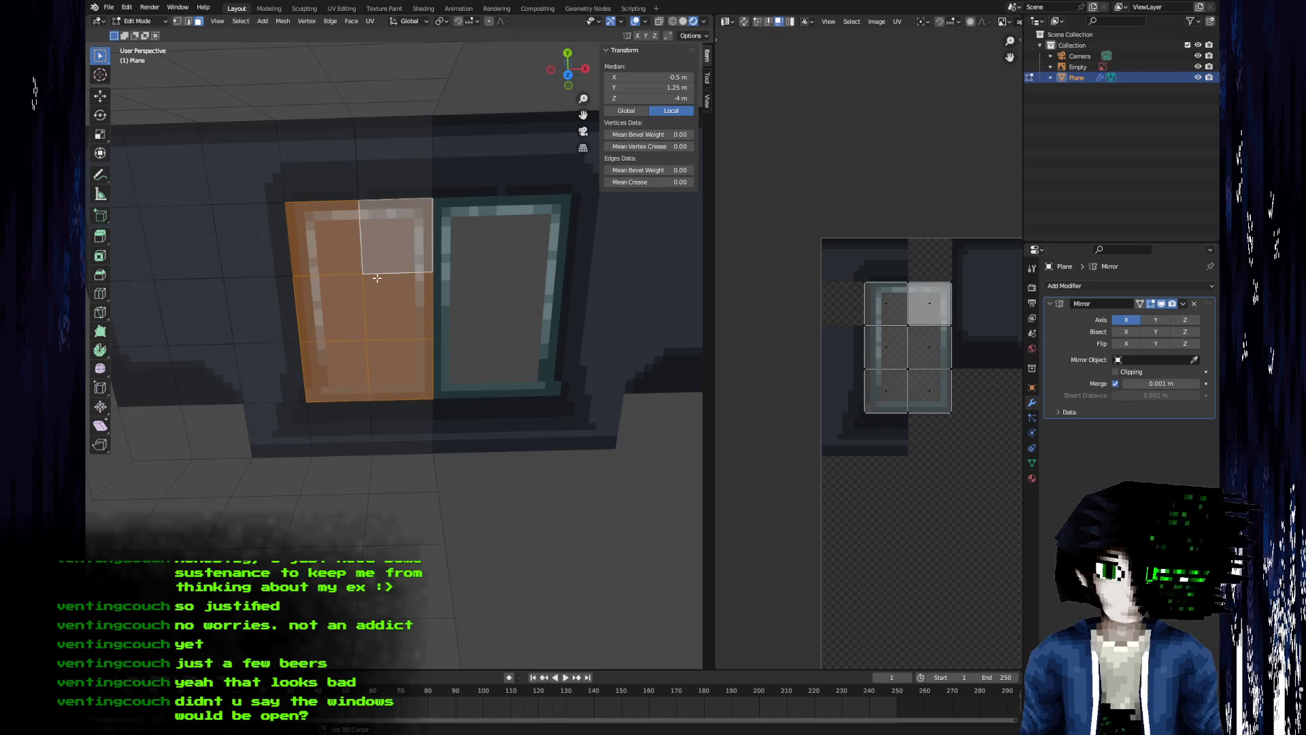
pyautogui.scroll(5, 337, 356)
pyautogui.moveTo(336, 355); pyautogui.dragTo(404, 452, button='middle')
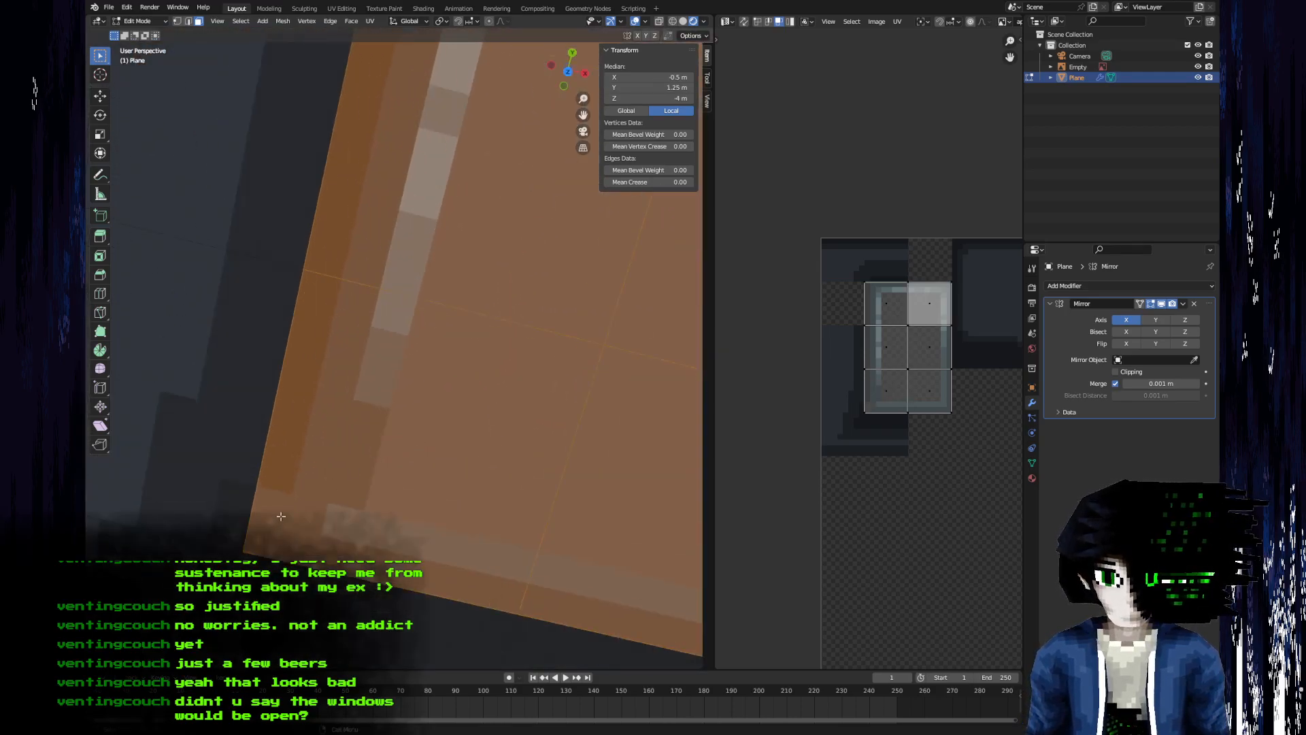
pyautogui.keyDown('shift'); pyautogui.moveTo(373, 157); pyautogui.dragTo(328, 362, button='middle'); pyautogui.keyUp('shift')
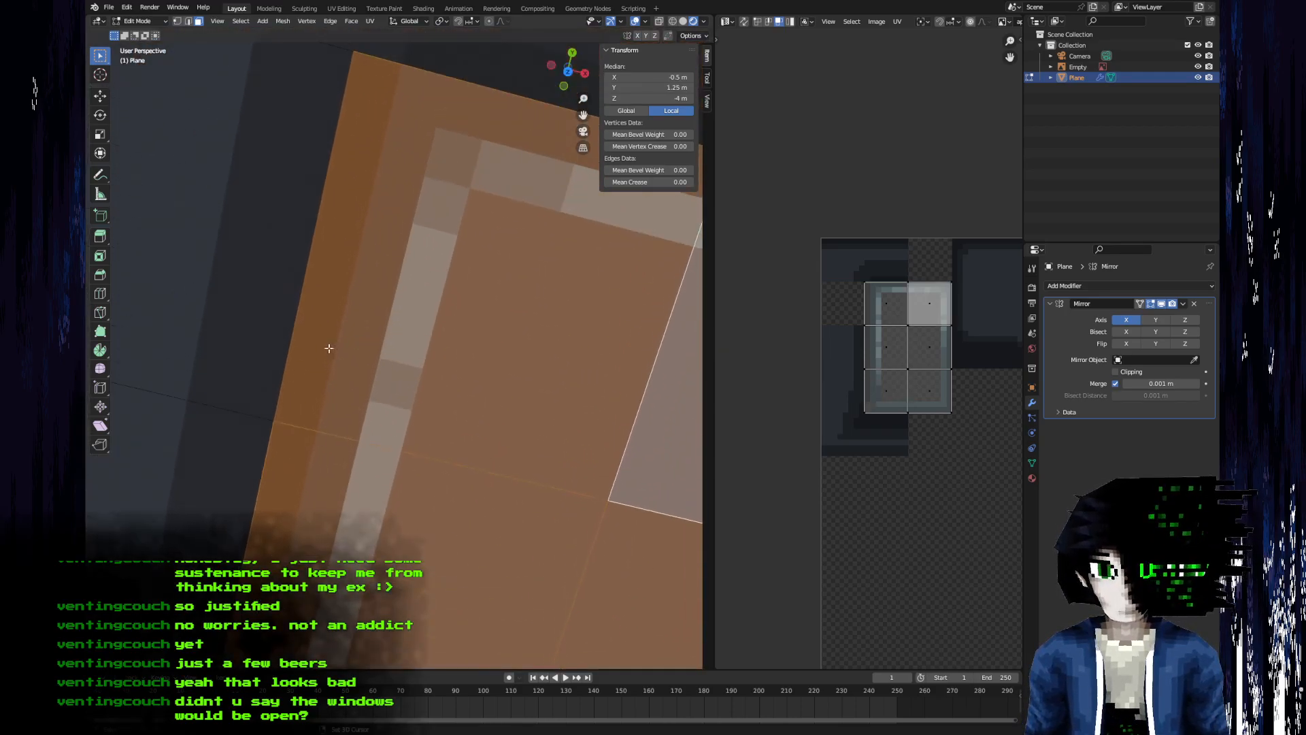
pyautogui.click(271, 497)
pyautogui.keyDown('shift'); pyautogui.moveTo(294, 507); pyautogui.dragTo(355, 174, button='middle'); pyautogui.keyUp('shift')
pyautogui.scroll(-1, 333, 211)
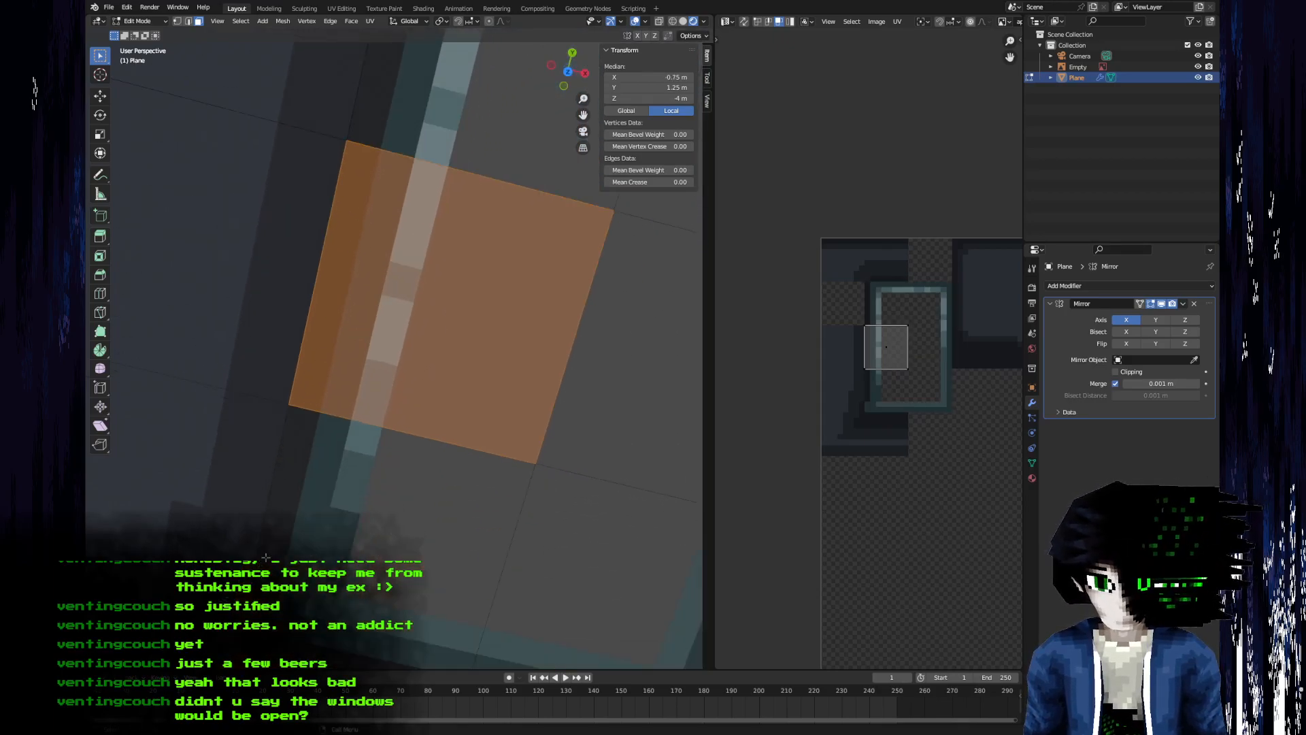
# - Reselect all six faces of the unmirrored window half, starting from its upper outer corner
pyautogui.keyDown('shift'); pyautogui.scroll(3, 310, 435); pyautogui.keyUp('shift')
pyautogui.scroll(-3, 340, 381)
pyautogui.click(423, 333)
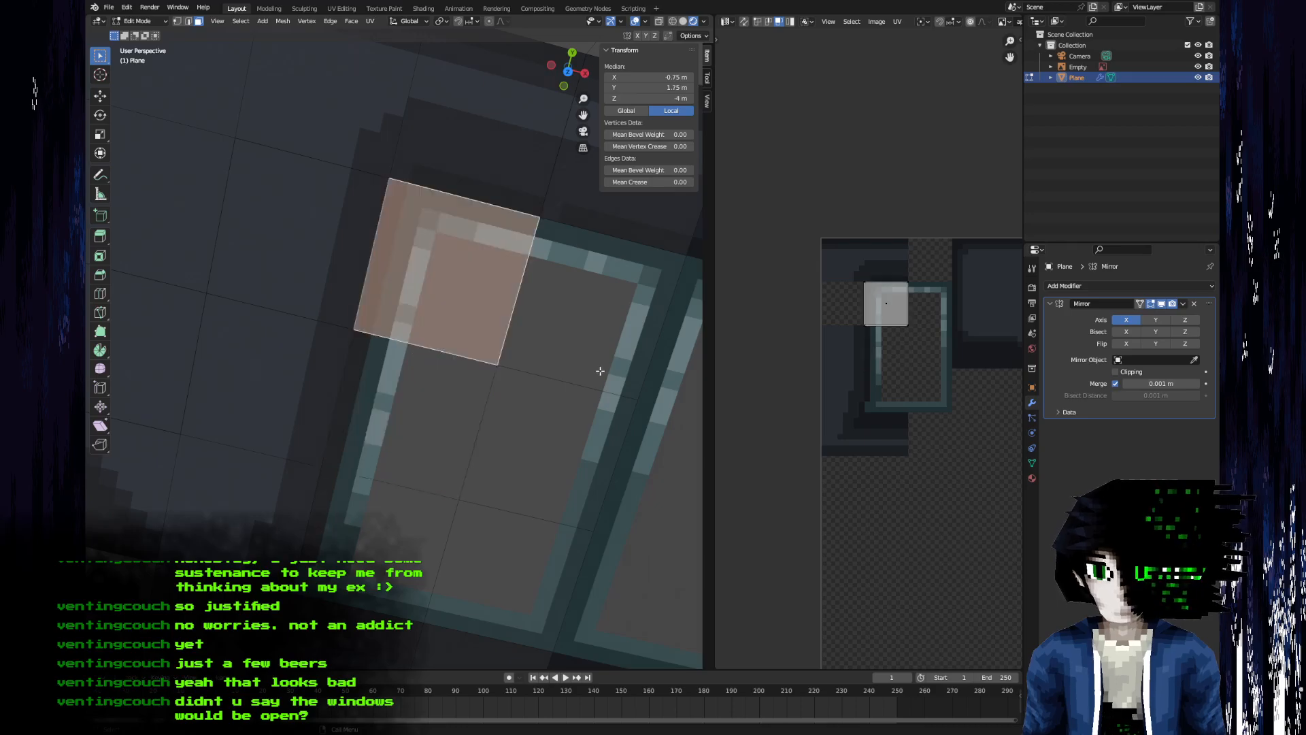
pyautogui.keyDown('shift'); pyautogui.click(591, 370); pyautogui.keyUp('shift')
pyautogui.keyDown('shift'); pyautogui.click(579, 444); pyautogui.keyUp('shift')
pyautogui.keyDown('shift'); pyautogui.click(408, 416); pyautogui.keyUp('shift')
pyautogui.keyDown('shift'); pyautogui.click(372, 551); pyautogui.keyUp('shift')
pyautogui.keyDown('shift'); pyautogui.click(507, 583); pyautogui.keyUp('shift')
# - Snap the 3D cursor to the vertex at the window's lower outer corner
pyautogui.press('1')
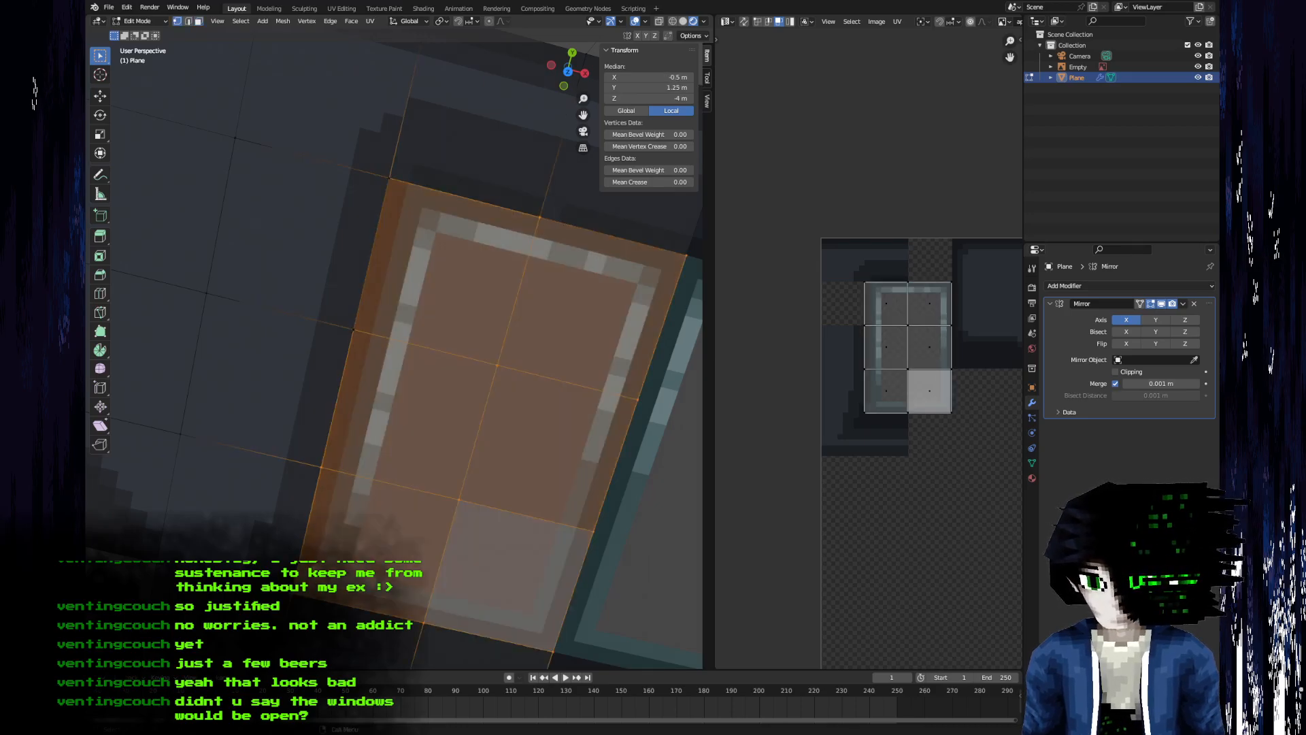
pyautogui.click(298, 603)
pyautogui.press('F3')
pyautogui.write('snap c')
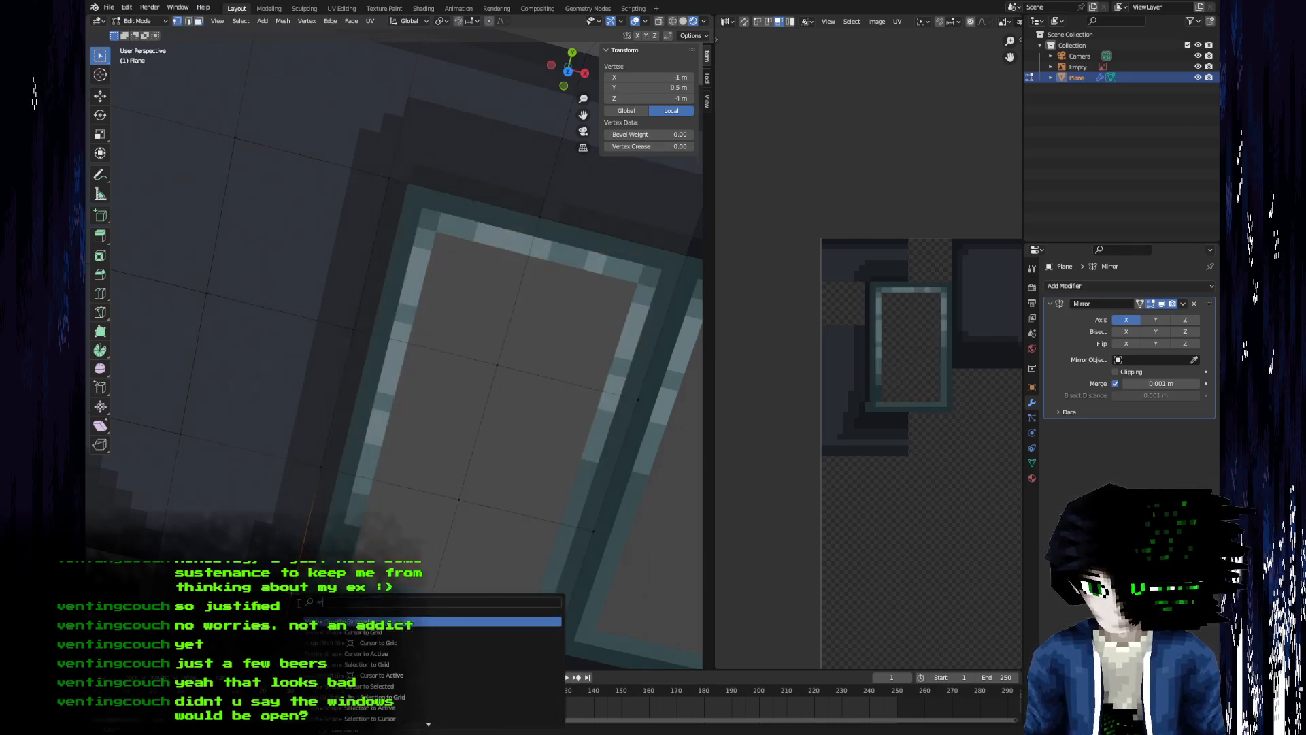
pyautogui.write('ursor to s')
pyautogui.press('Return')
# - Select the window half's six faces and split them off from the surrounding wall
pyautogui.press('3')
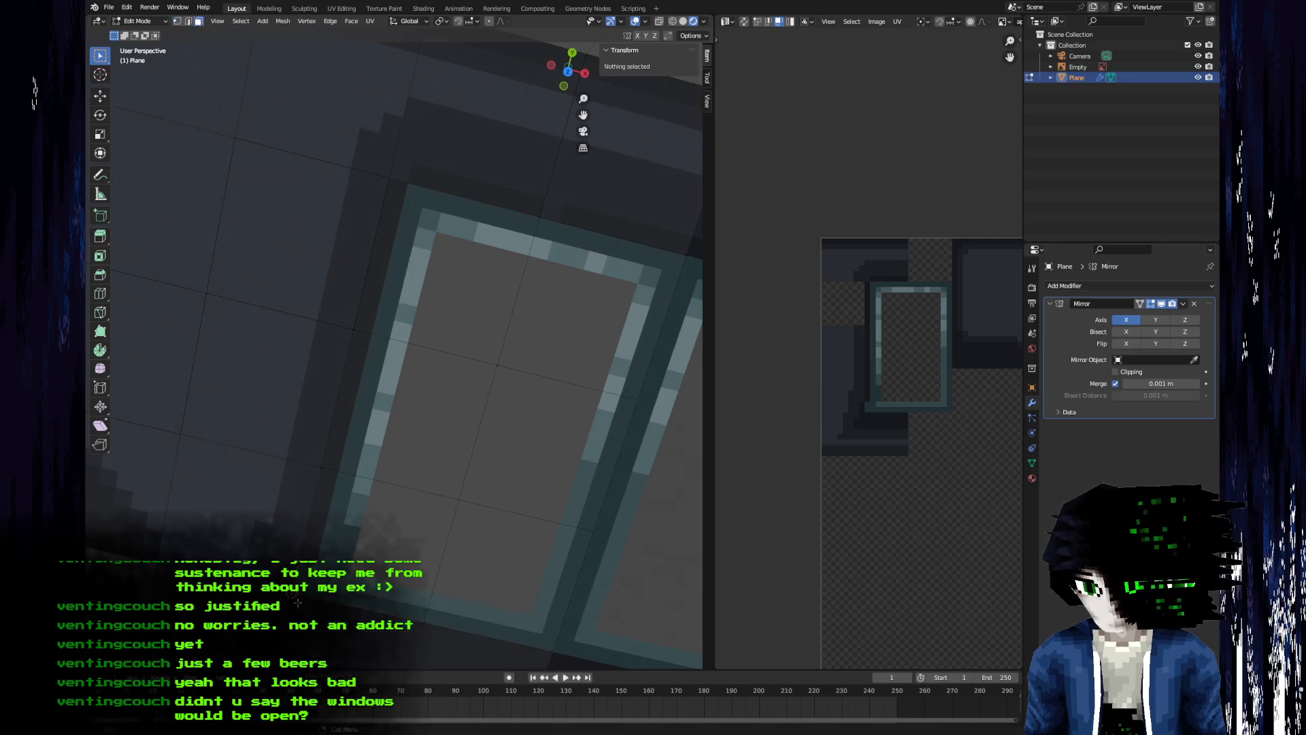
pyautogui.click(389, 557)
pyautogui.keyDown('shift'); pyautogui.click(491, 542); pyautogui.keyUp('shift')
pyautogui.keyDown('shift'); pyautogui.click(529, 419); pyautogui.keyUp('shift')
pyautogui.keyDown('shift'); pyautogui.click(423, 398); pyautogui.keyUp('shift')
pyautogui.keyDown('shift'); pyautogui.click(458, 280); pyautogui.keyUp('shift')
pyautogui.keyDown('shift'); pyautogui.click(573, 288); pyautogui.keyUp('shift')
pyautogui.press('y')
# - Set the transform pivot point to 3D Cursor and try to swing the window half open around the global Y axis
pyautogui.click(468, 21)
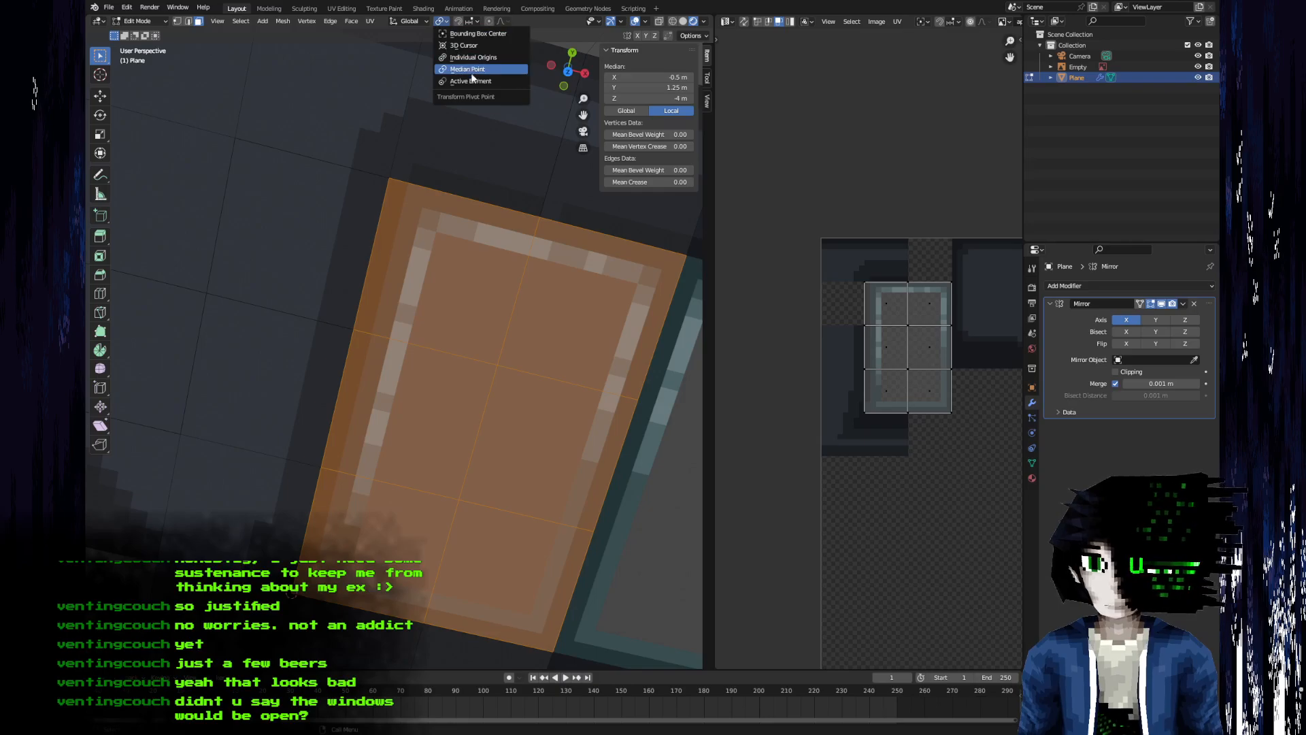
pyautogui.click(476, 52)
pyautogui.press('s')
pyautogui.press('y')
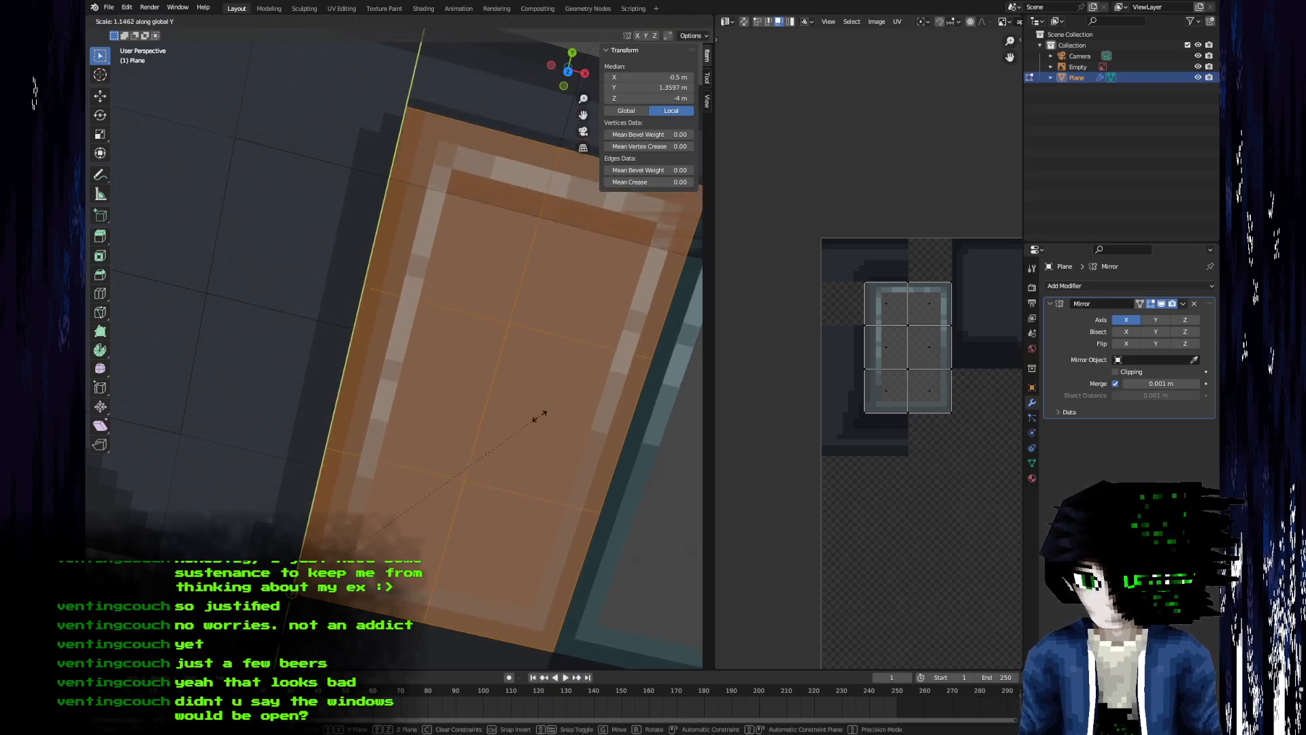
pyautogui.press('r')
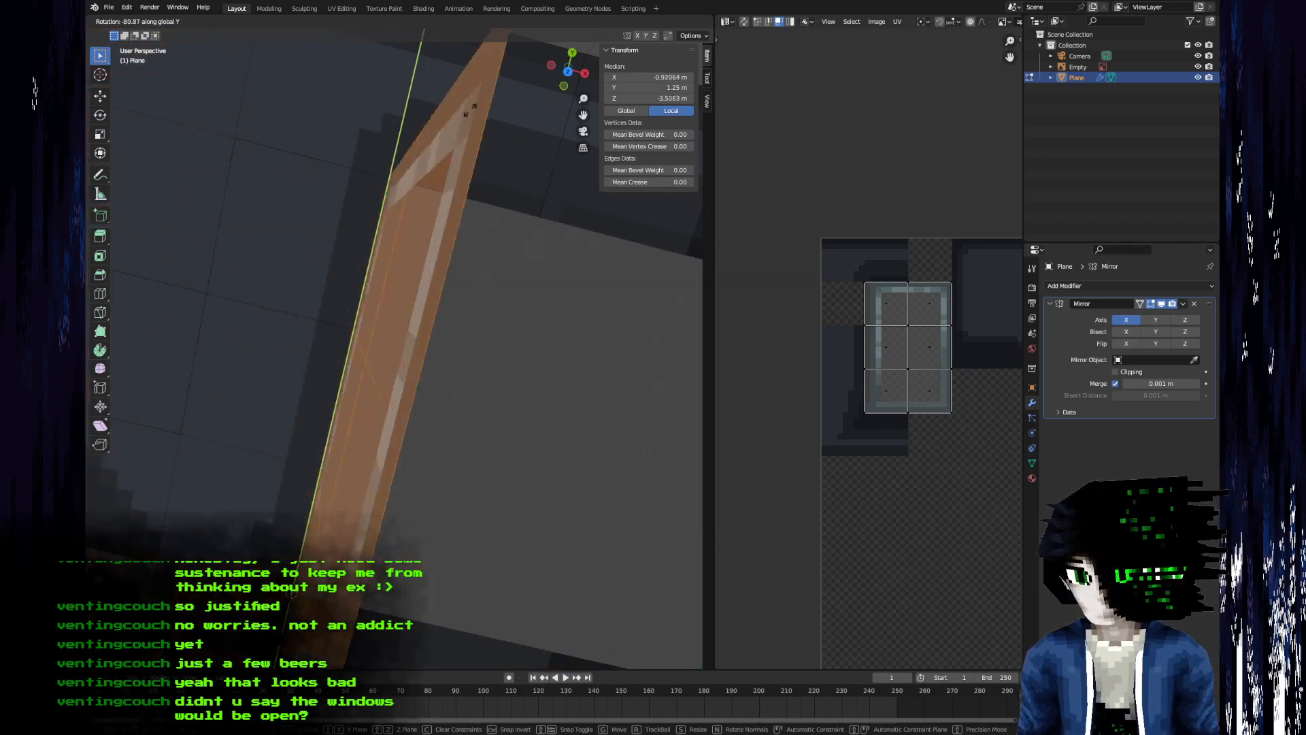
pyautogui.press('Escape')
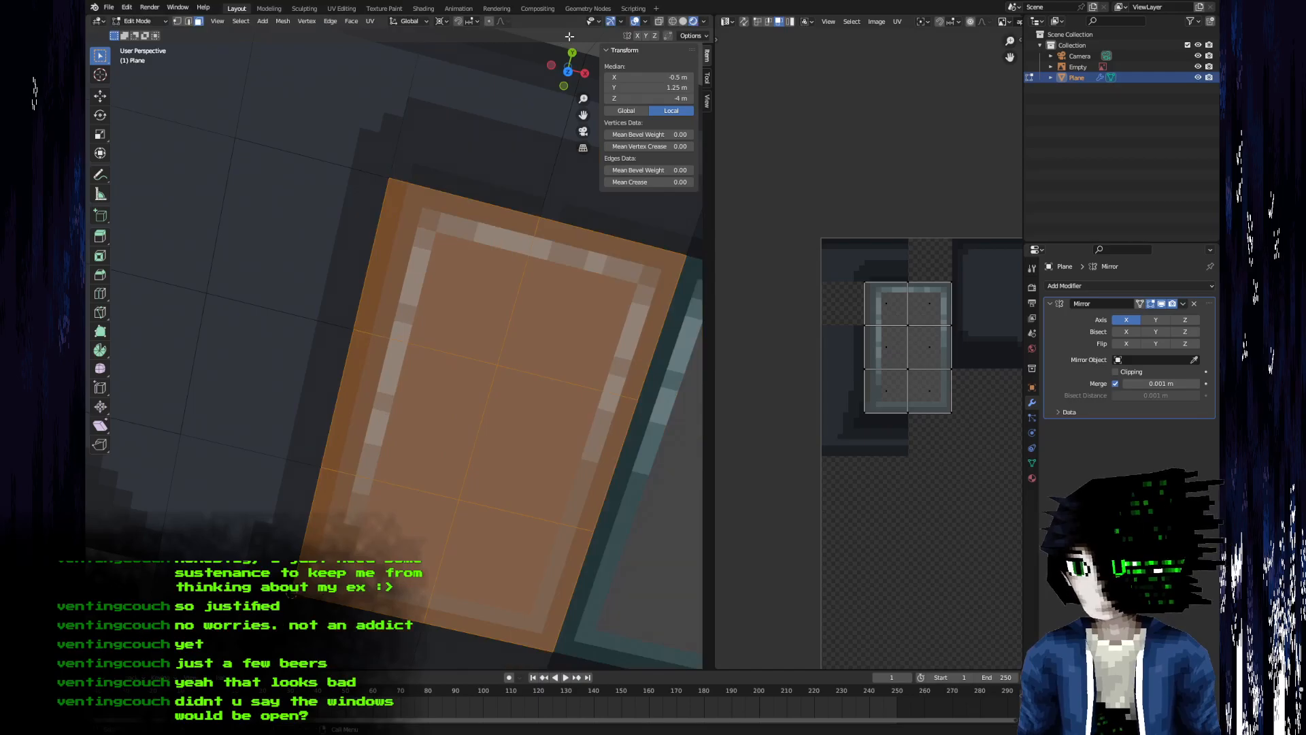
# - Examine the whole textured window wall from several angles
pyautogui.press('a')
pyautogui.scroll(-3, 559, 417)
pyautogui.moveTo(437, 370); pyautogui.dragTo(378, 345, button='middle')
pyautogui.moveTo(513, 309); pyautogui.dragTo(310, 422, button='middle')
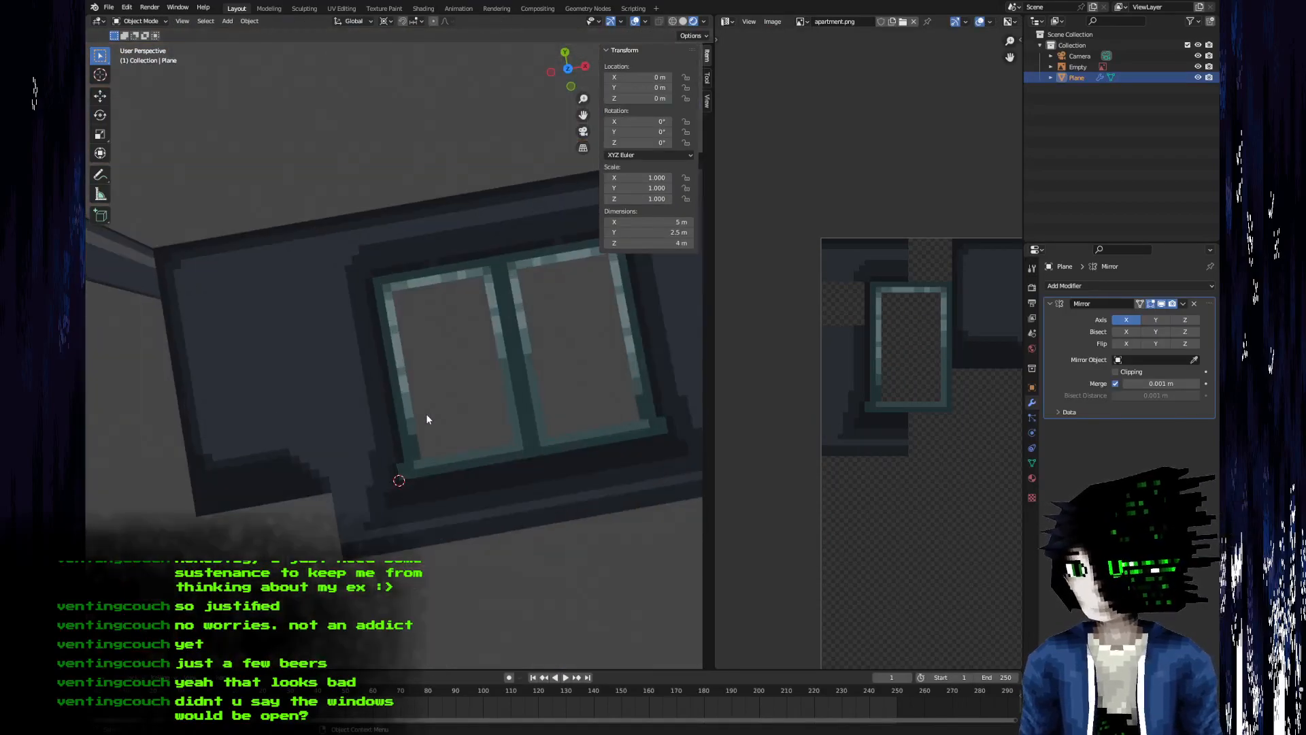
pyautogui.moveTo(498, 426); pyautogui.dragTo(527, 422, button='middle')
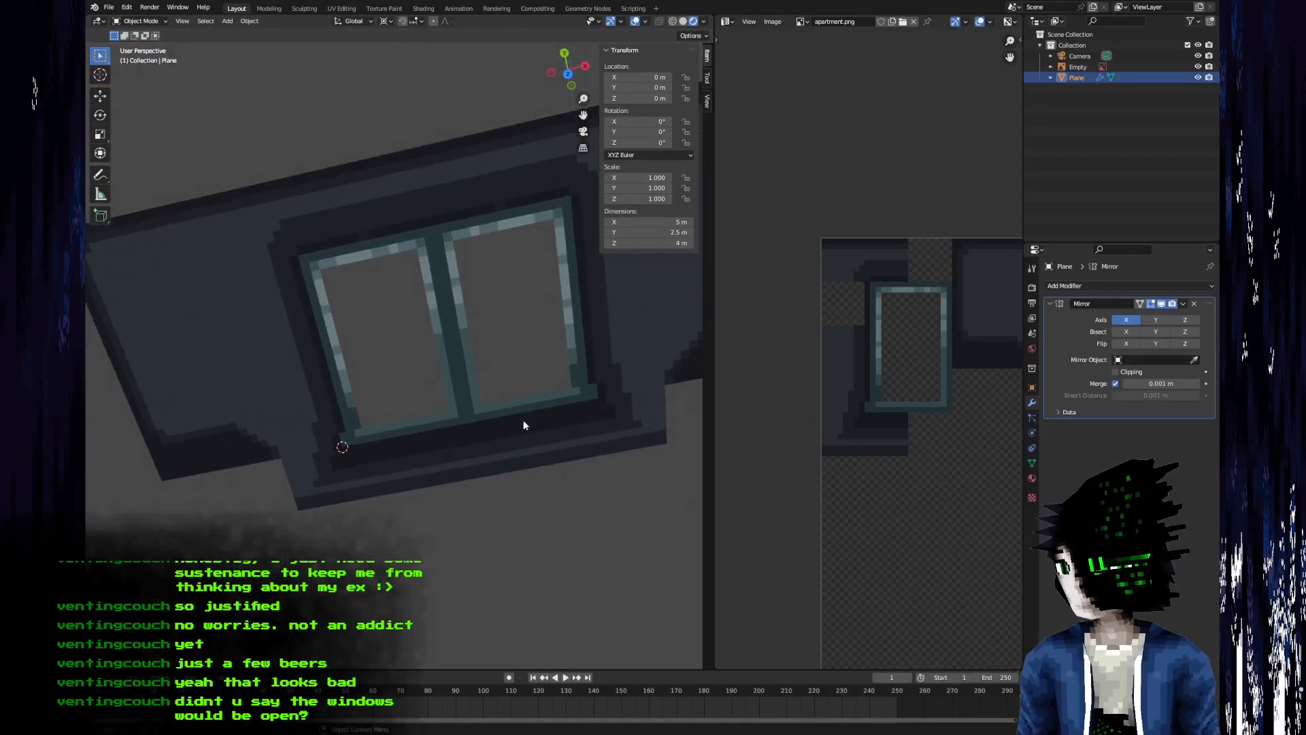
pyautogui.press('Tab')
pyautogui.moveTo(329, 509); pyautogui.dragTo(408, 476, button='middle')
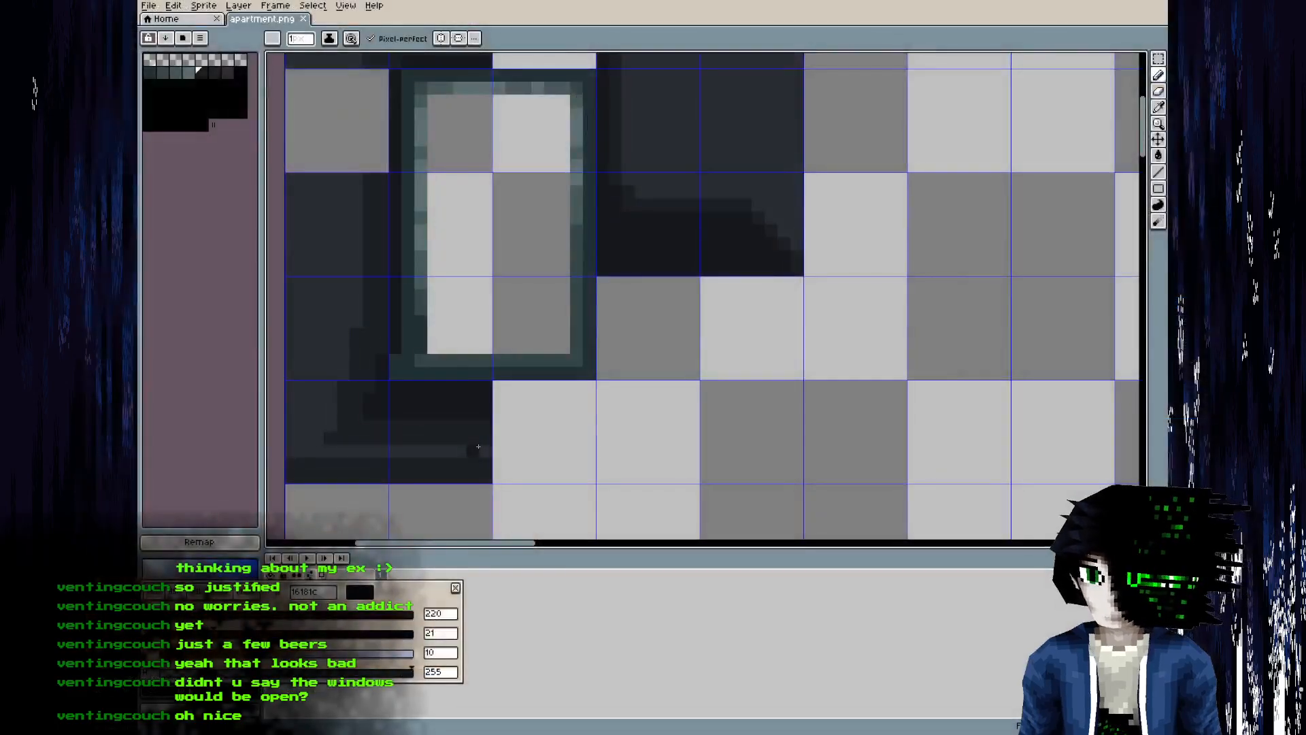
# - In Aseprite, turn the first unused black palette entry into a dark brown with hue 30, saturation 11 and value 18
pyautogui.moveTo(562, 409); pyautogui.dragTo(446, 382, button='middle')
pyautogui.scroll(-2, 446, 382)
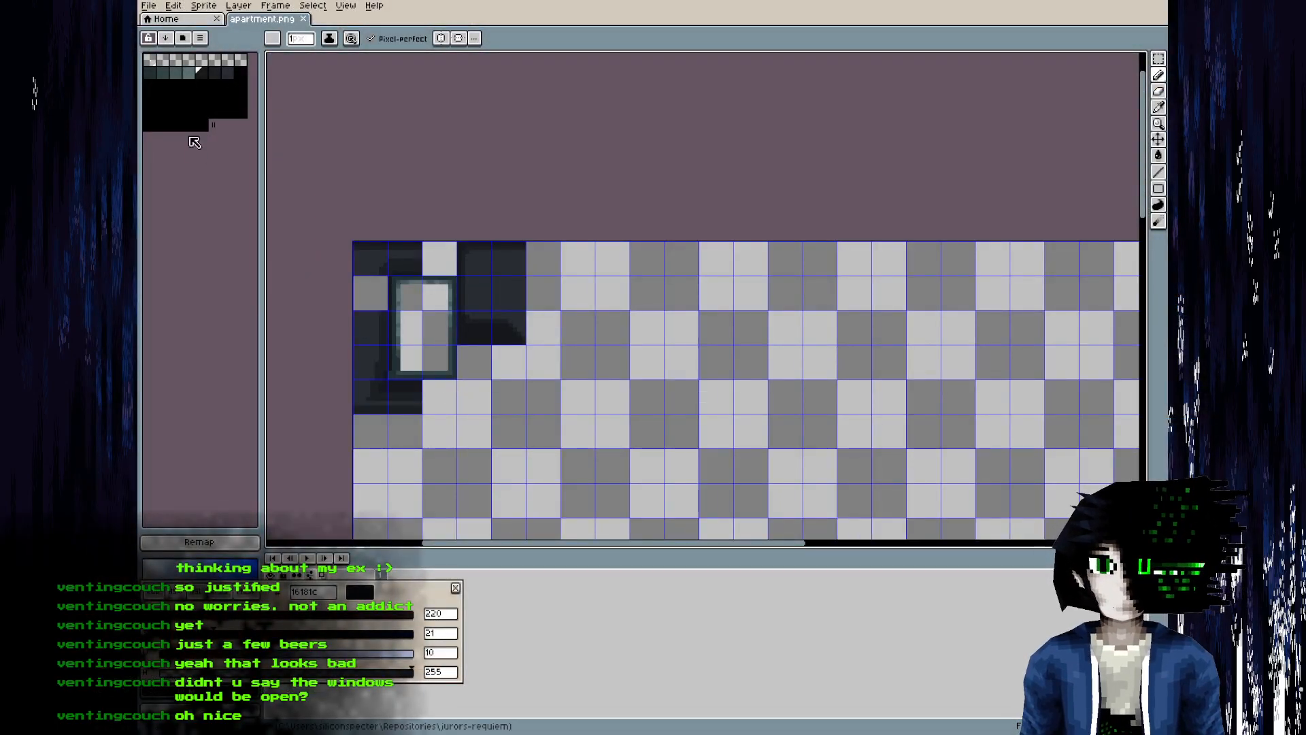
pyautogui.click(149, 84)
pyautogui.moveTo(503, 380); pyautogui.dragTo(521, 349, button='middle')
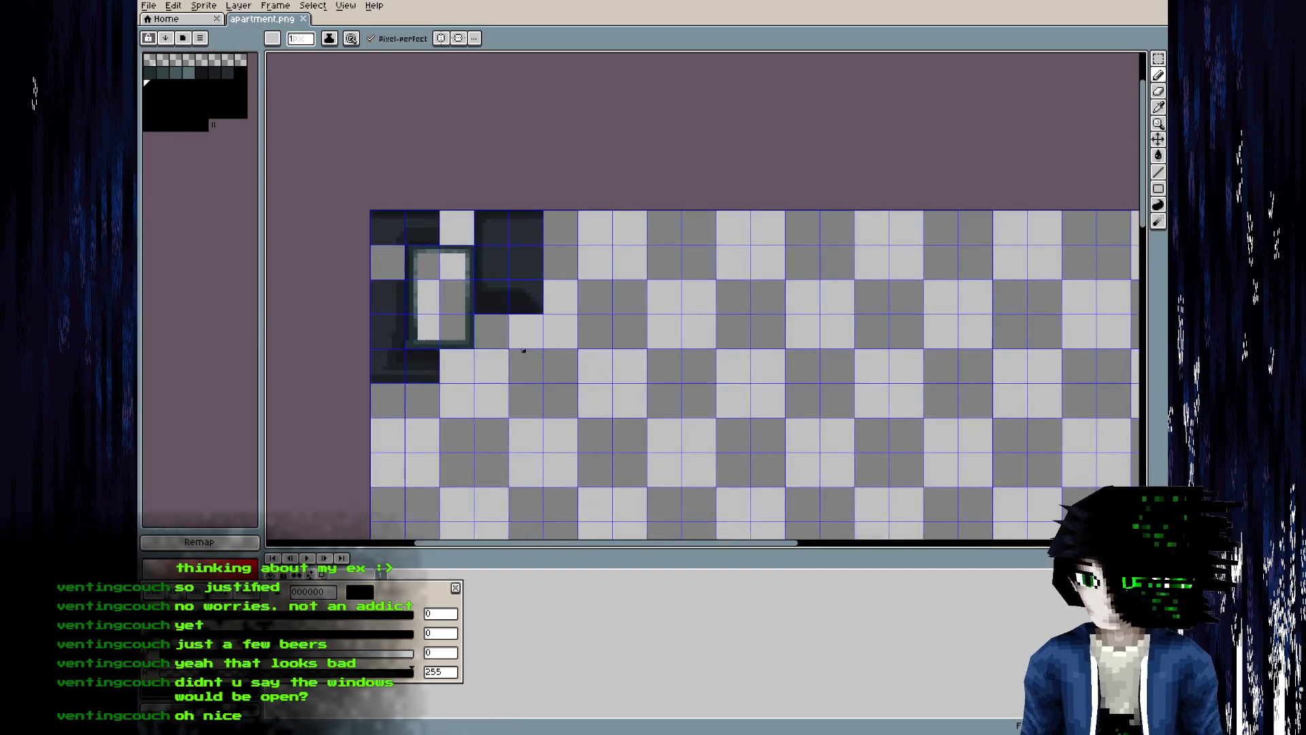
pyautogui.scroll(2, 532, 355)
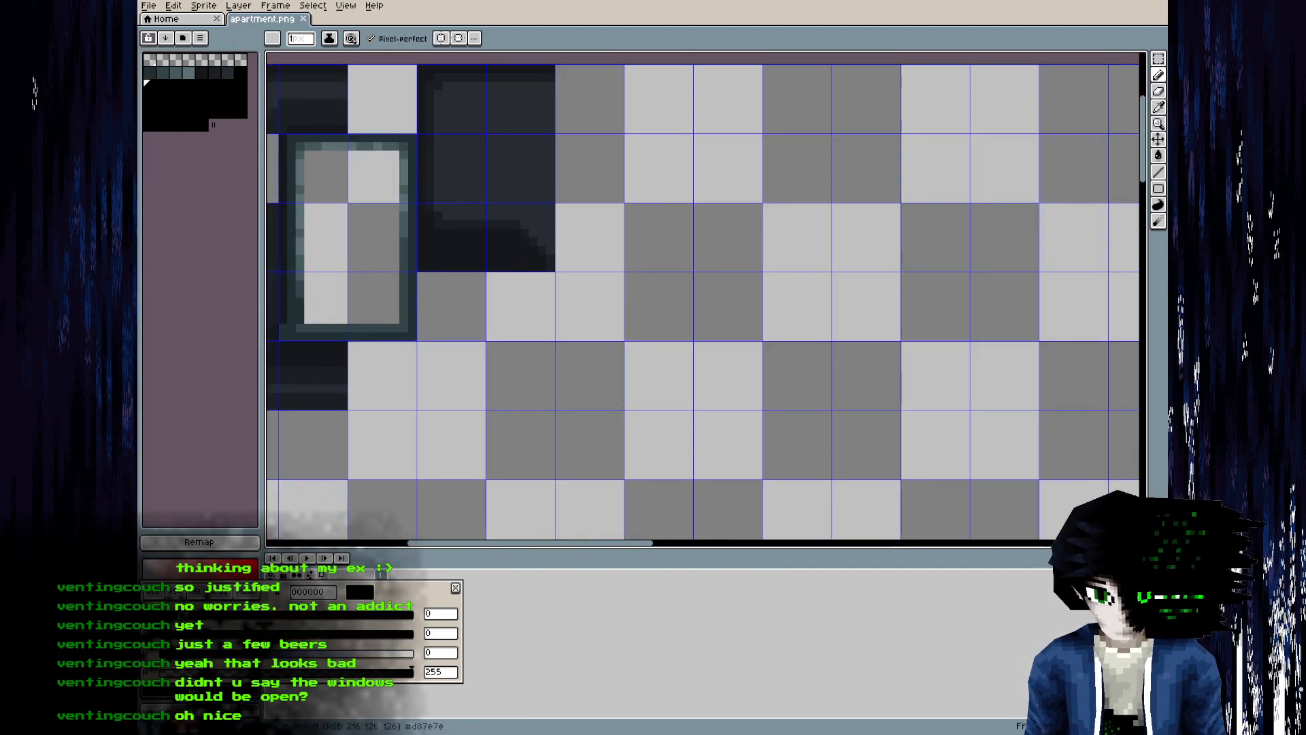
pyautogui.moveTo(193, 651); pyautogui.dragTo(203, 652)
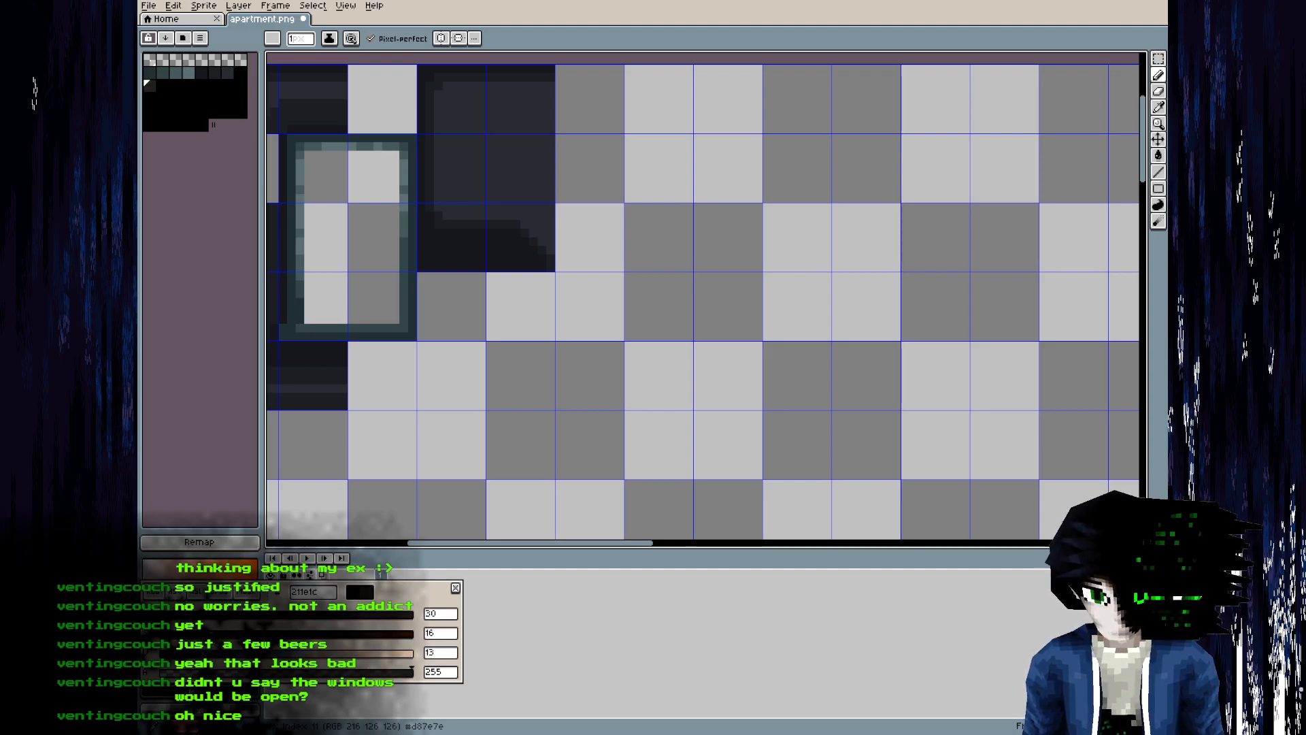
pyautogui.moveTo(204, 653); pyautogui.dragTo(216, 655)
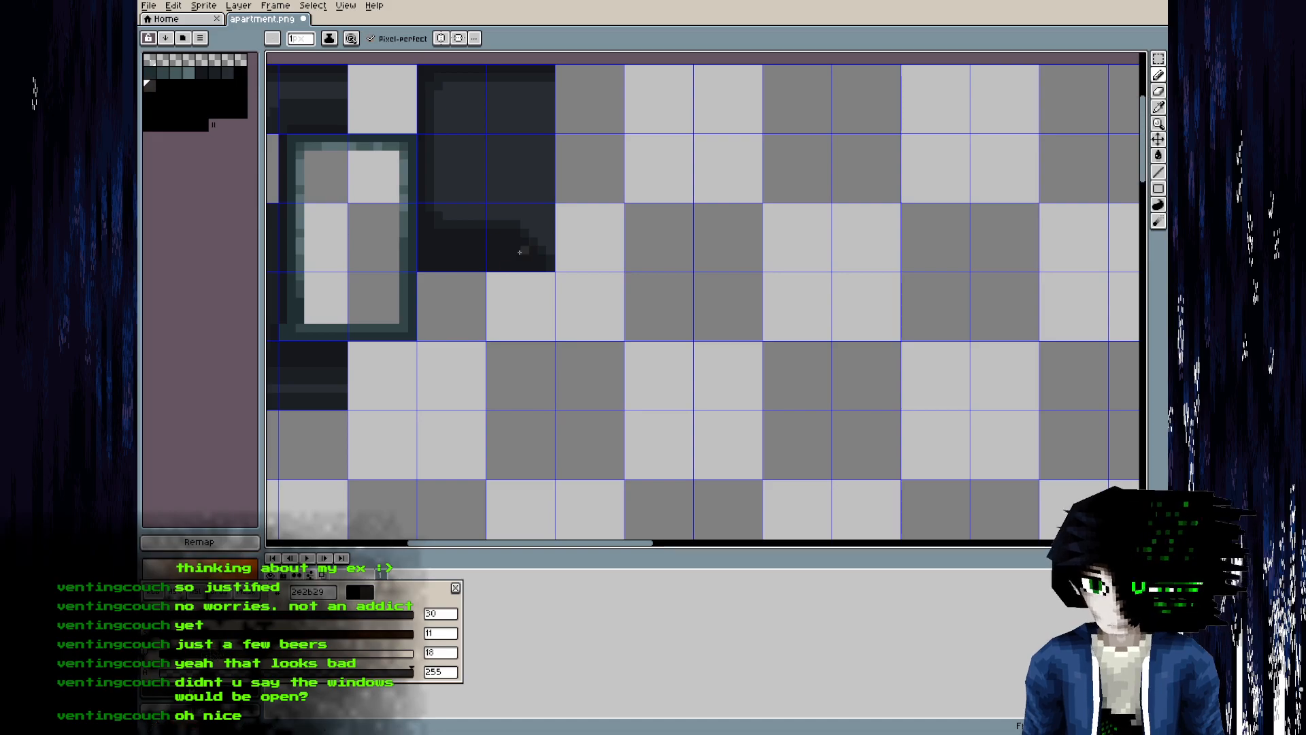
# - Outline and fill the grid tile directly below the wall panel's outer half with the dark brown
pyautogui.scroll(3, 429, 329)
pyautogui.scroll(-2, 586, 297)
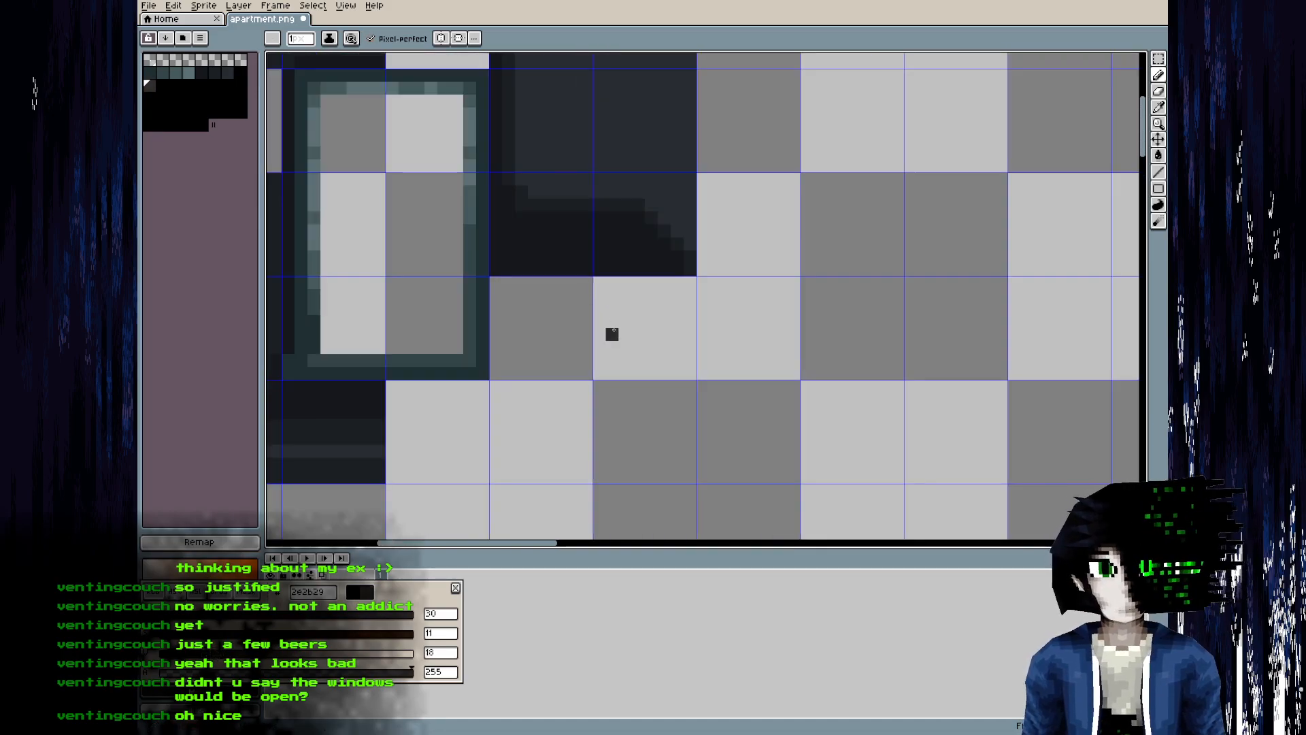
pyautogui.moveTo(599, 282)
pyautogui.mouseDown()
pyautogui.moveTo(690, 283)
pyautogui.moveTo(693, 346)
pyautogui.moveTo(598, 382)
pyautogui.moveTo(598, 300)
pyautogui.mouseUp()
pyautogui.moveTo(608, 378); pyautogui.dragTo(639, 374)
pyautogui.press('g')
pyautogui.click(647, 344)
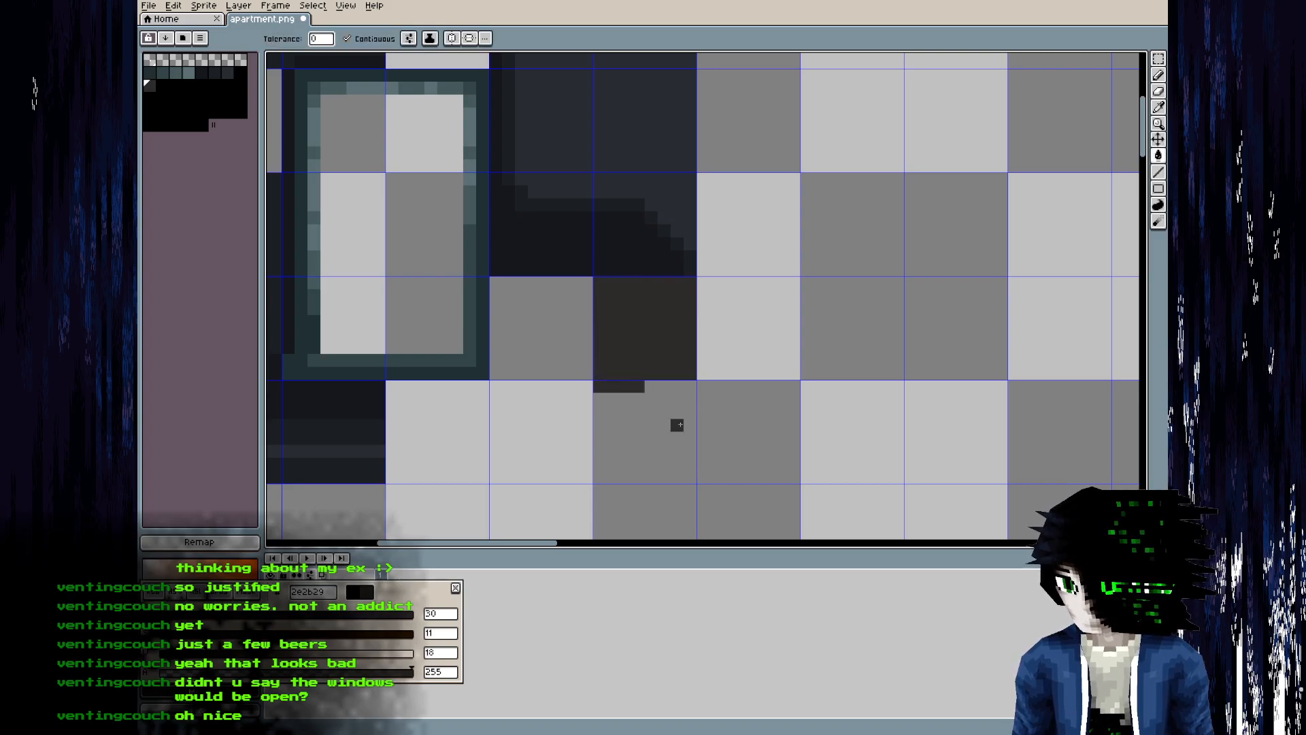
# - Draw a rectangle around the next grid tile down and fill it with the same dark brown
pyautogui.click(1157, 188)
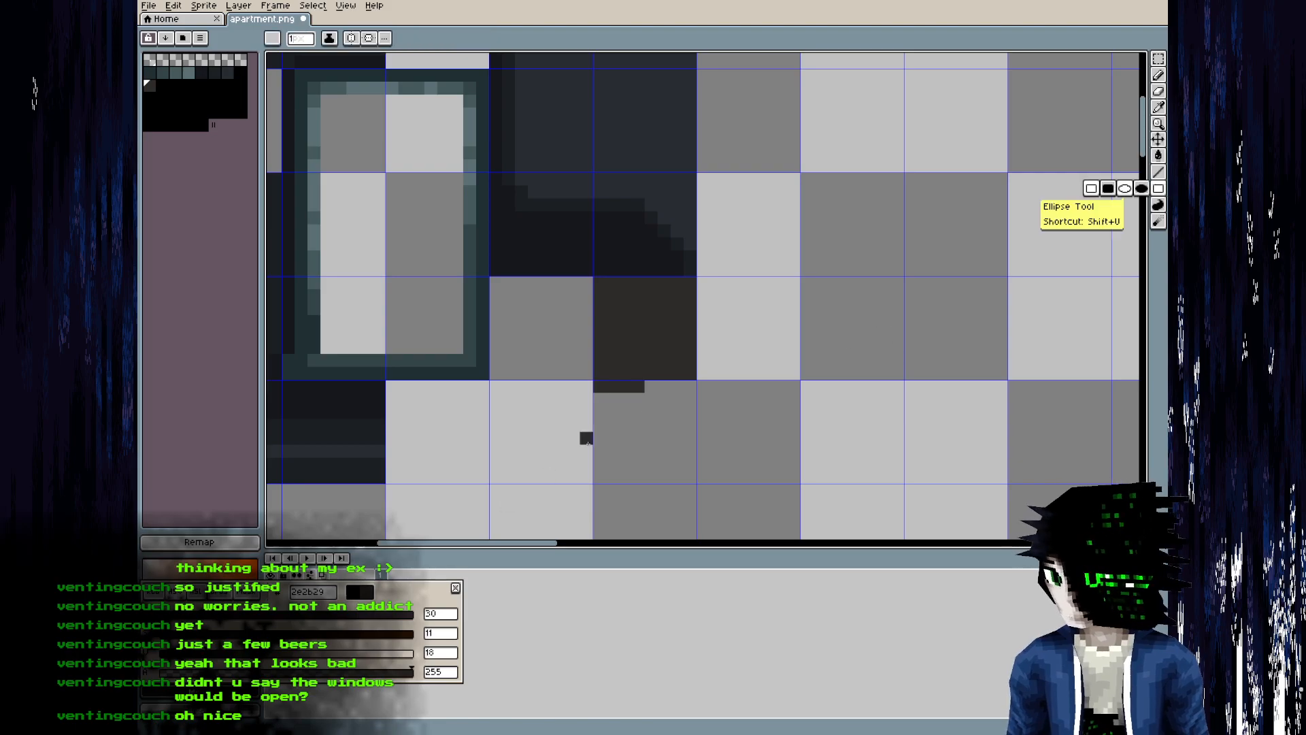
pyautogui.moveTo(692, 387); pyautogui.dragTo(597, 480)
pyautogui.press('g')
pyautogui.click(645, 431)
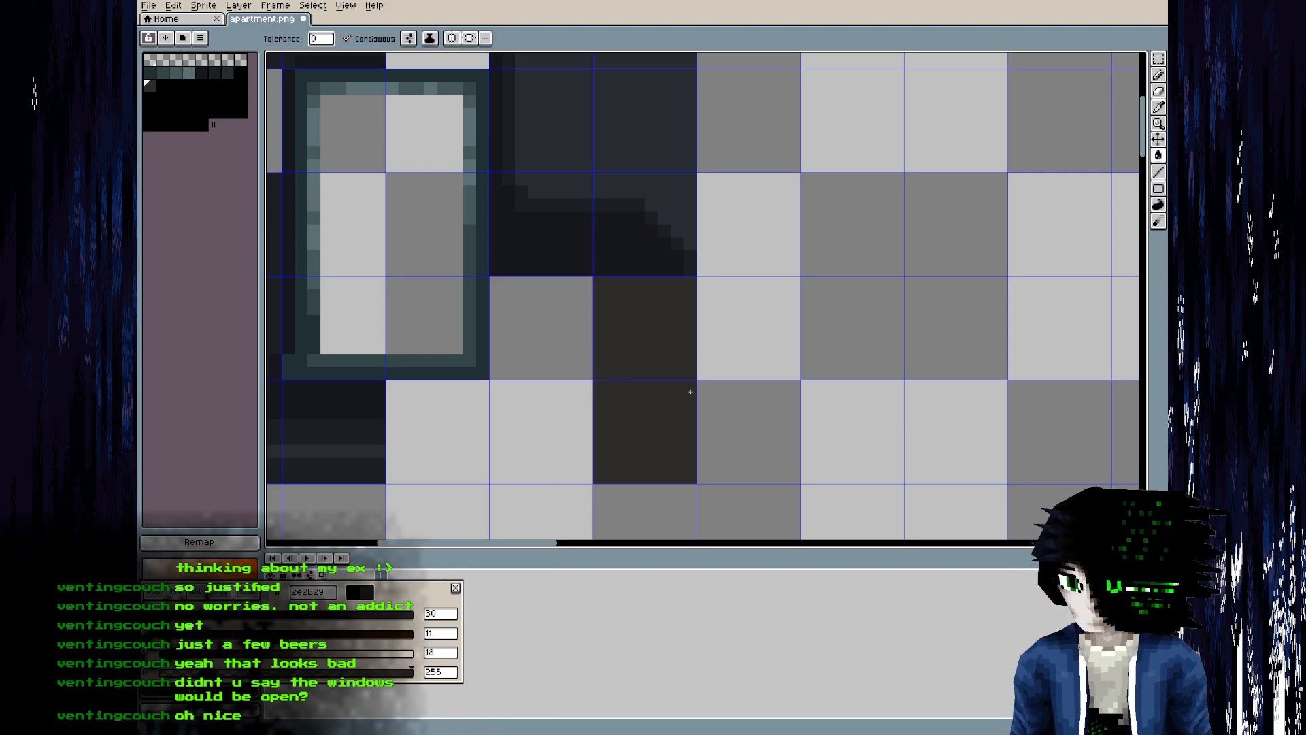
# - Build a four-shade dark brown ramp from neighbouring palette entries, setting the brightness values to 5, 9, 14 and 18 from darkest to lightest
pyautogui.moveTo(667, 315); pyautogui.dragTo(588, 303, button='middle')
pyautogui.click(174, 85)
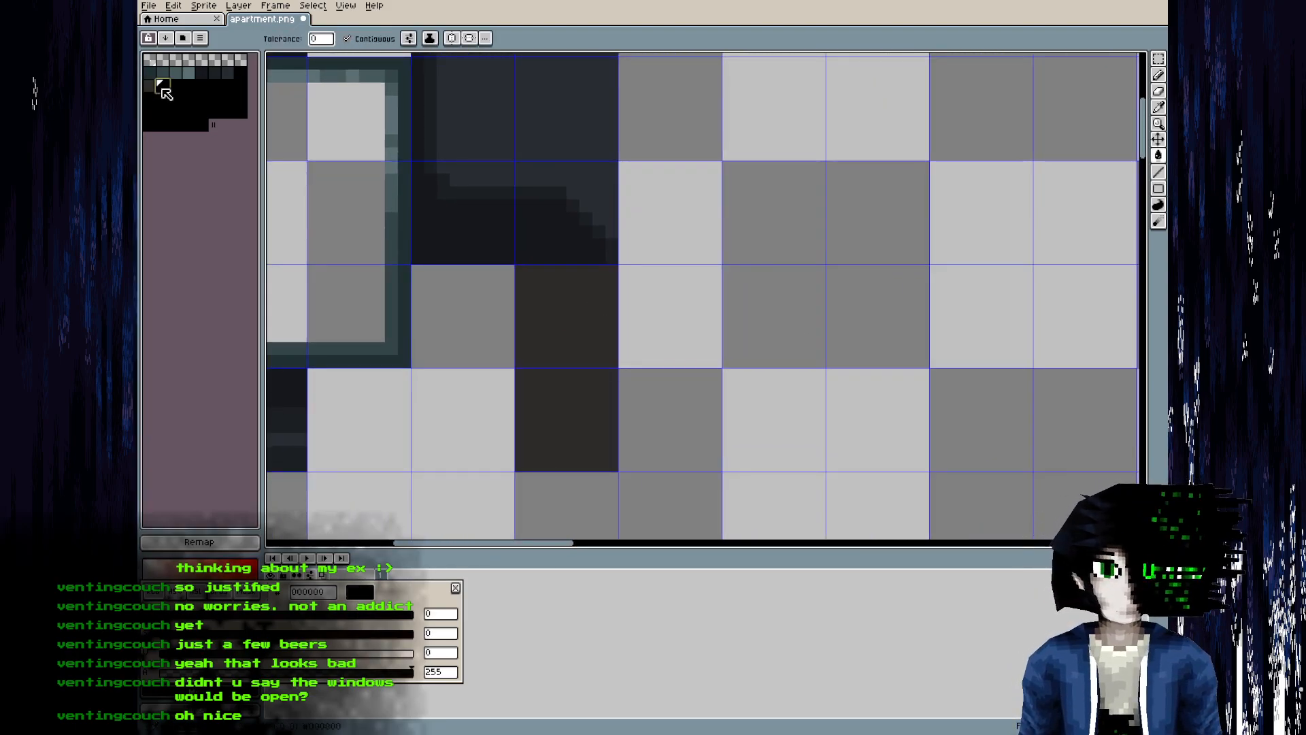
pyautogui.click(151, 86)
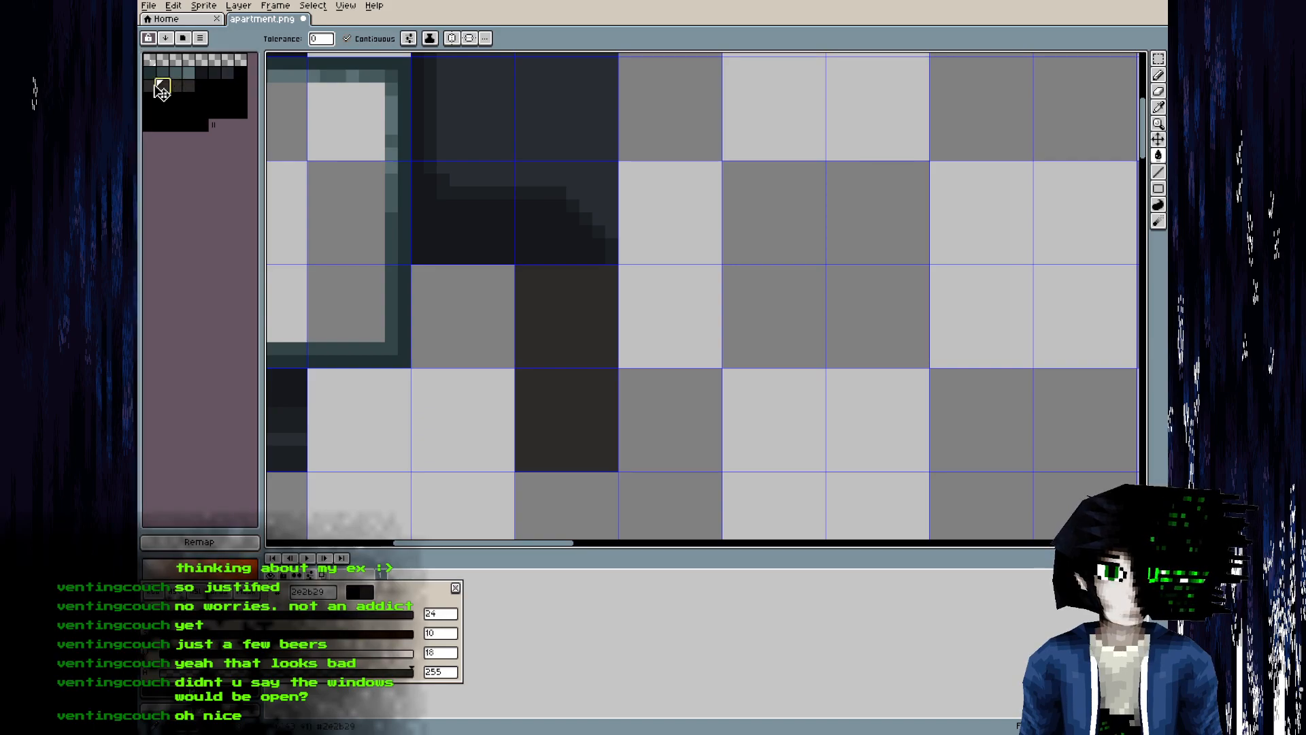
pyautogui.moveTo(196, 650); pyautogui.dragTo(186, 654)
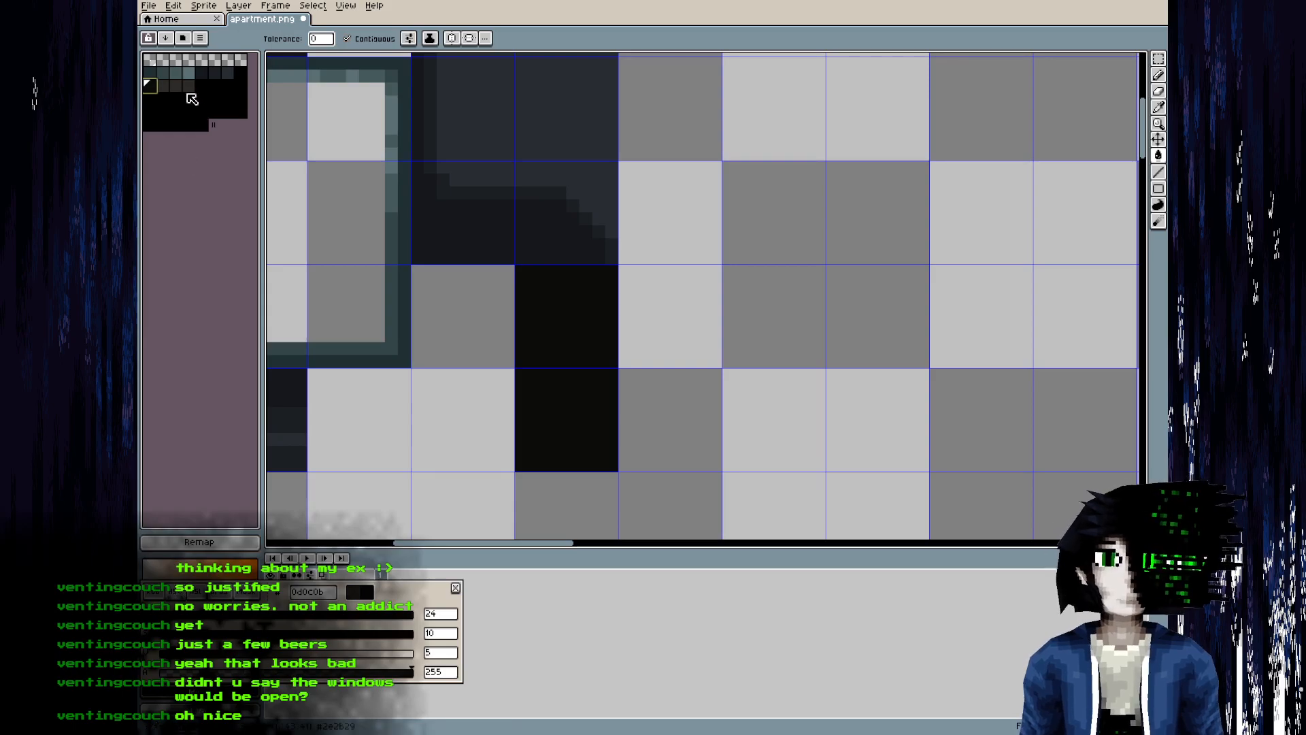
pyautogui.click(162, 85)
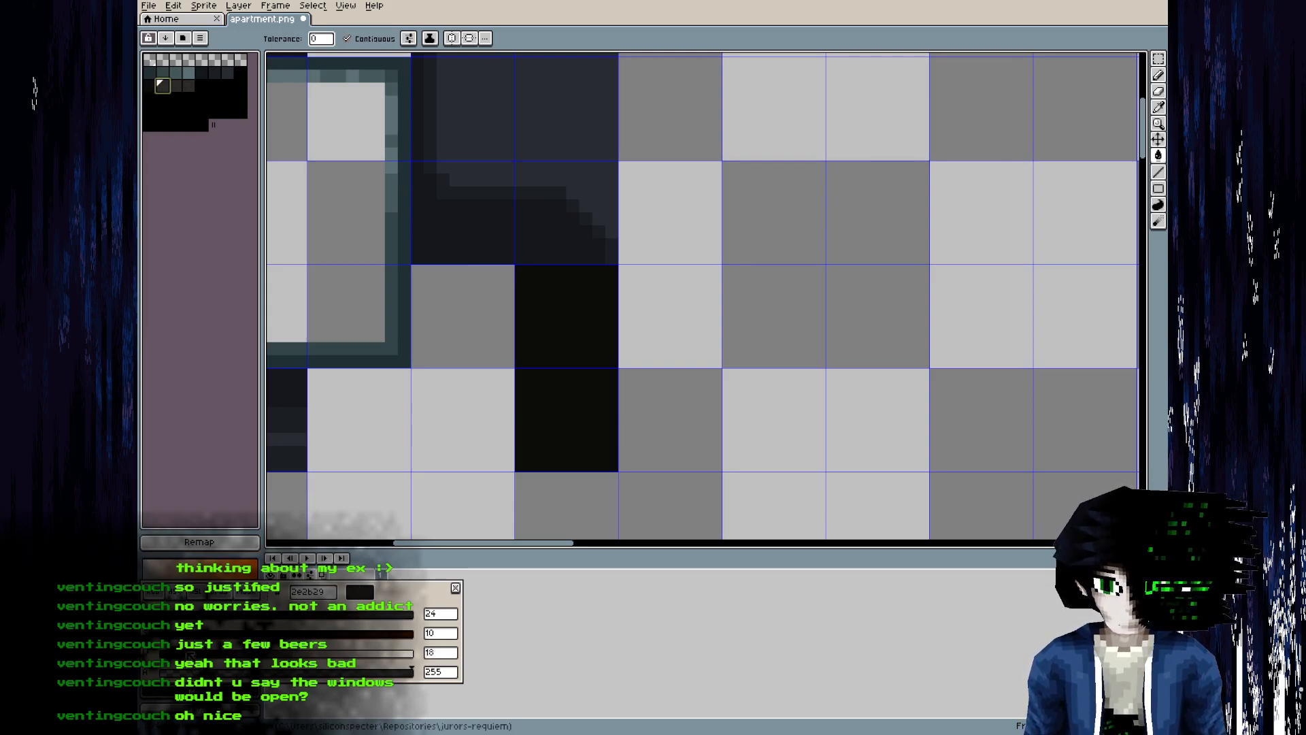
pyautogui.click(175, 85)
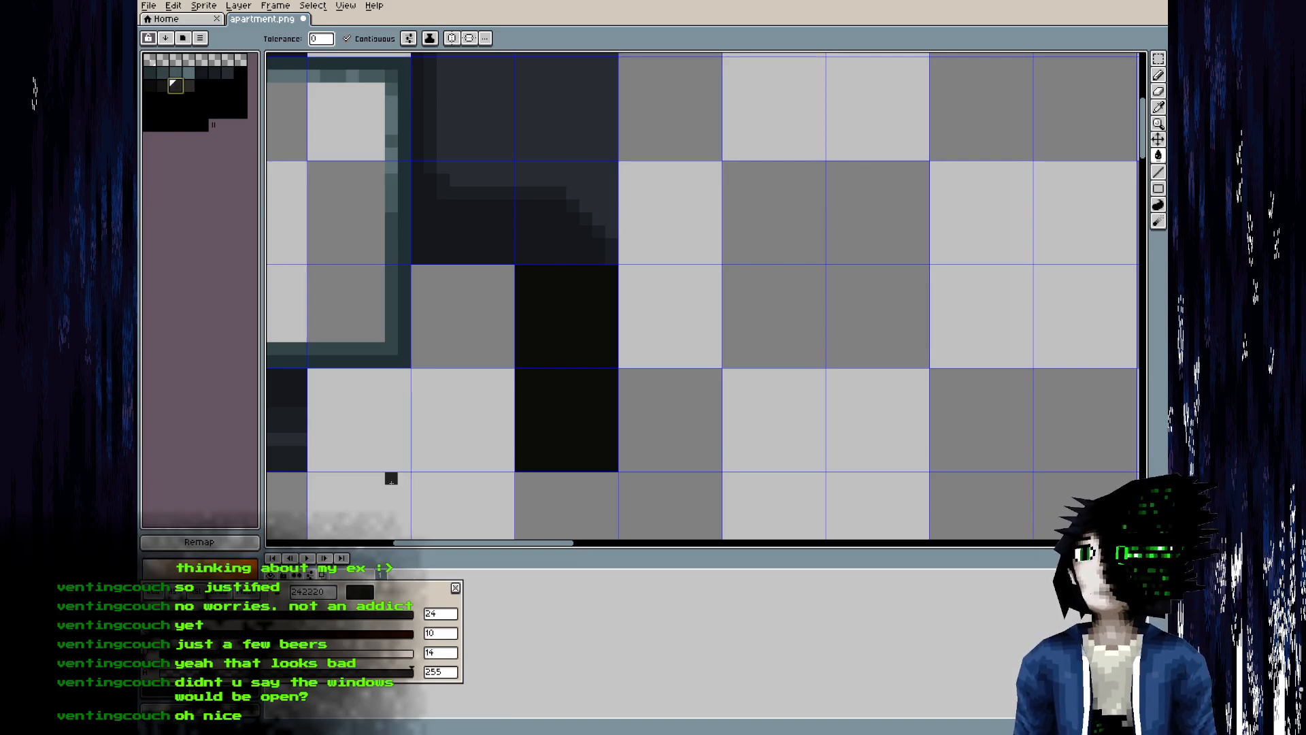
# - Draw a one-pixel horizontal line in the second-darkest brown across the second pixel row of the upper brown tile
pyautogui.click(161, 85)
pyautogui.scroll(3, 552, 361)
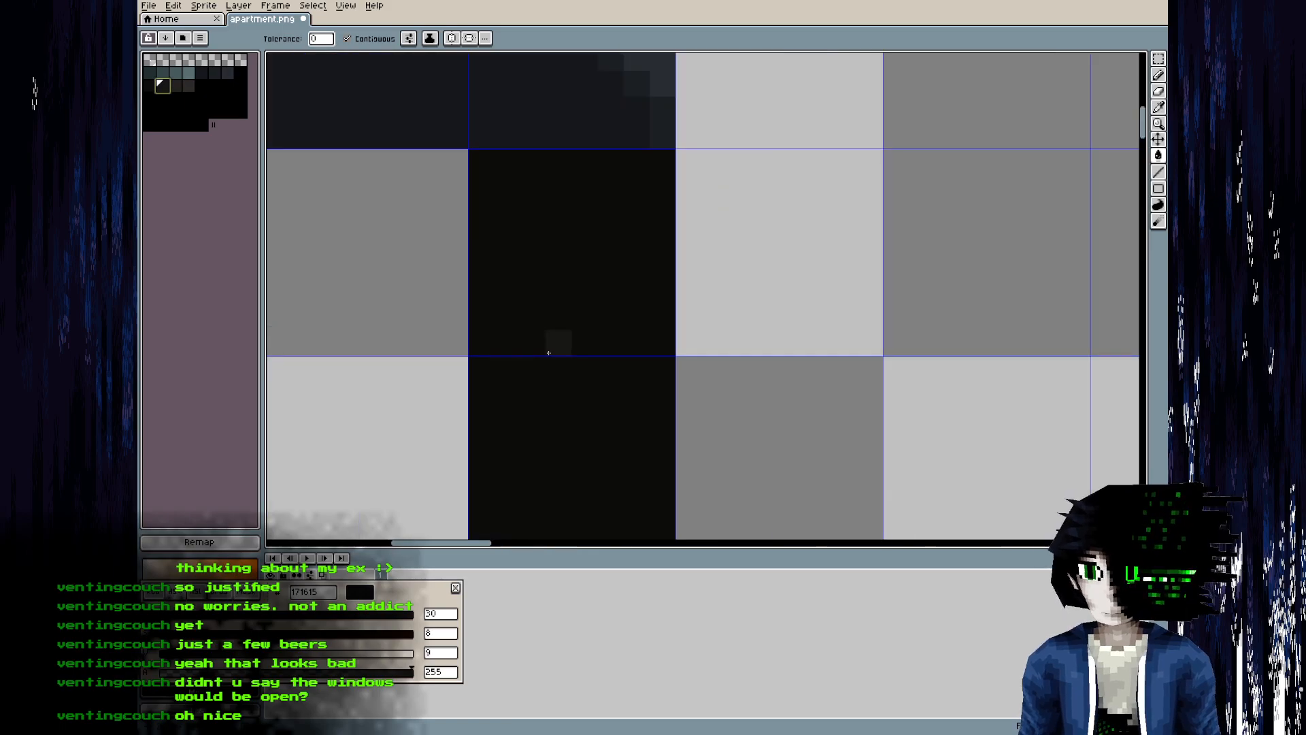
pyautogui.moveTo(541, 332); pyautogui.dragTo(533, 372, button='middle')
pyautogui.press('l')
pyautogui.moveTo(476, 223); pyautogui.dragTo(650, 223)
pyautogui.scroll(-2, 624, 261)
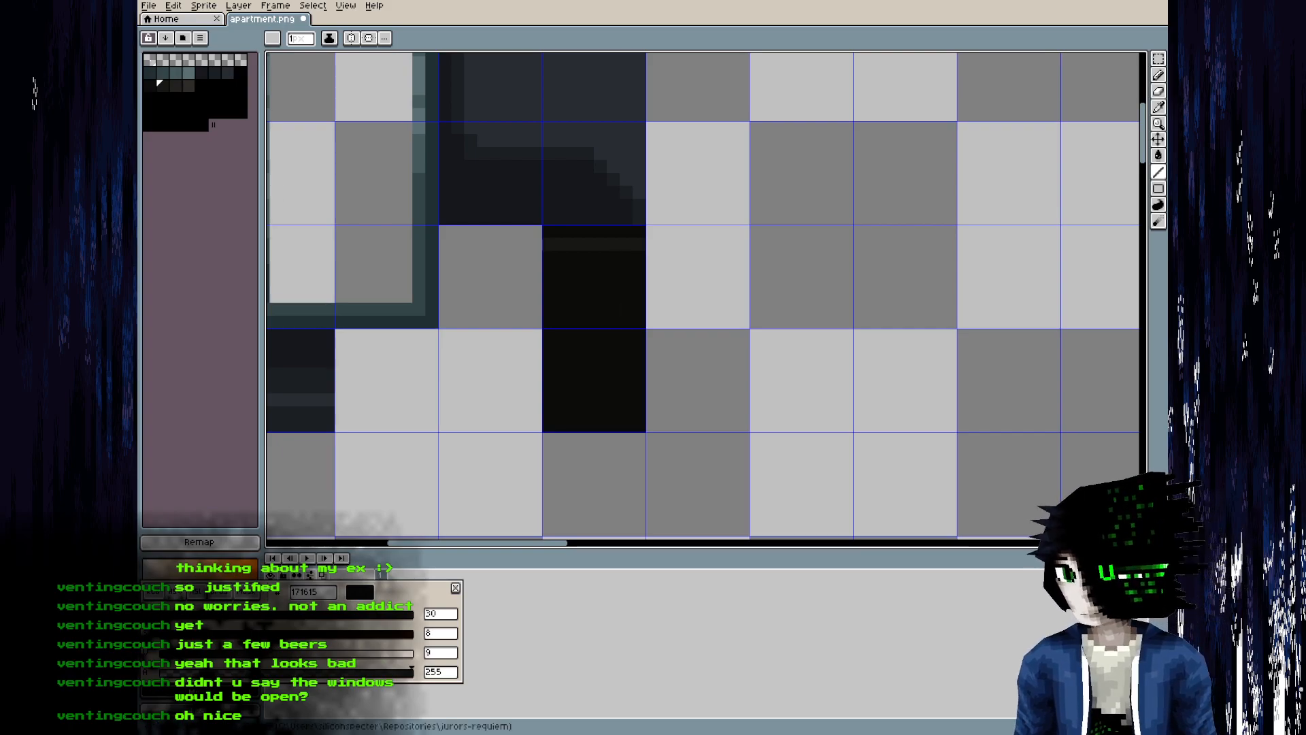
# - Draw a line in the brown with value 14 across the third pixel row and fill the area beneath with it
pyautogui.click(178, 85)
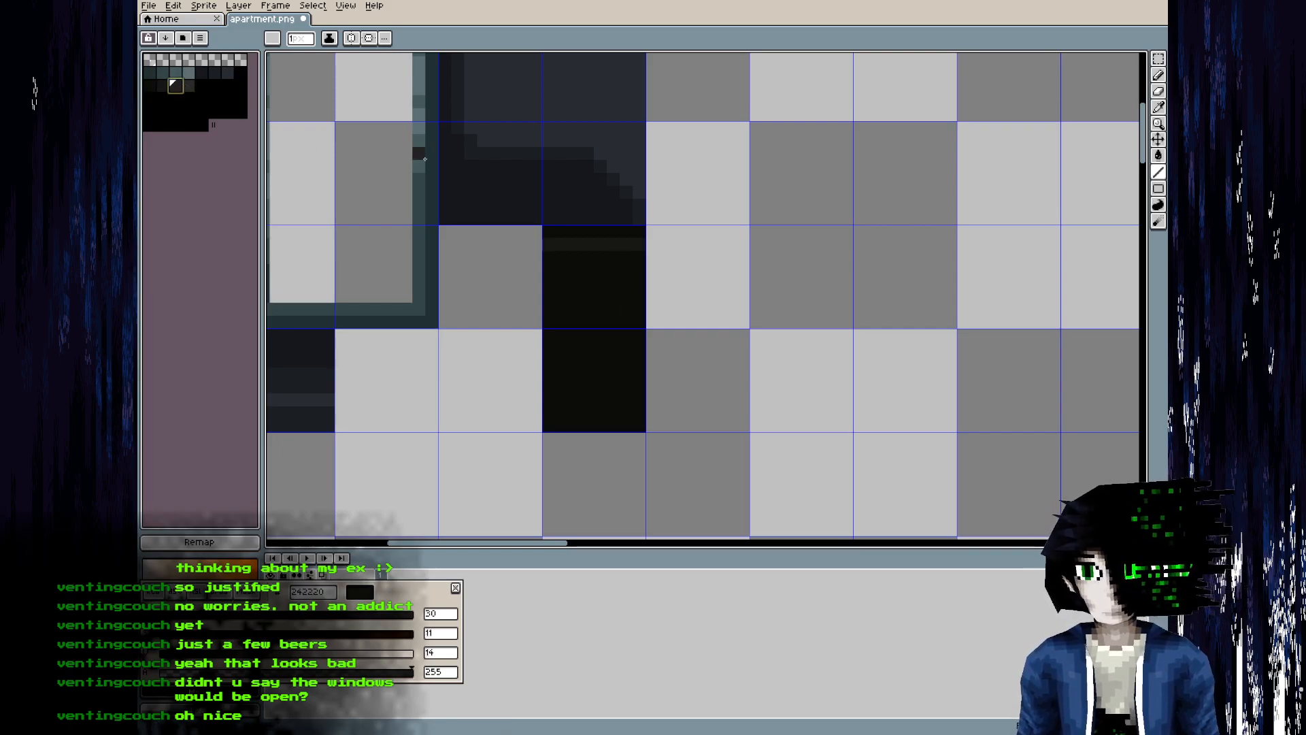
pyautogui.moveTo(549, 258); pyautogui.dragTo(567, 257)
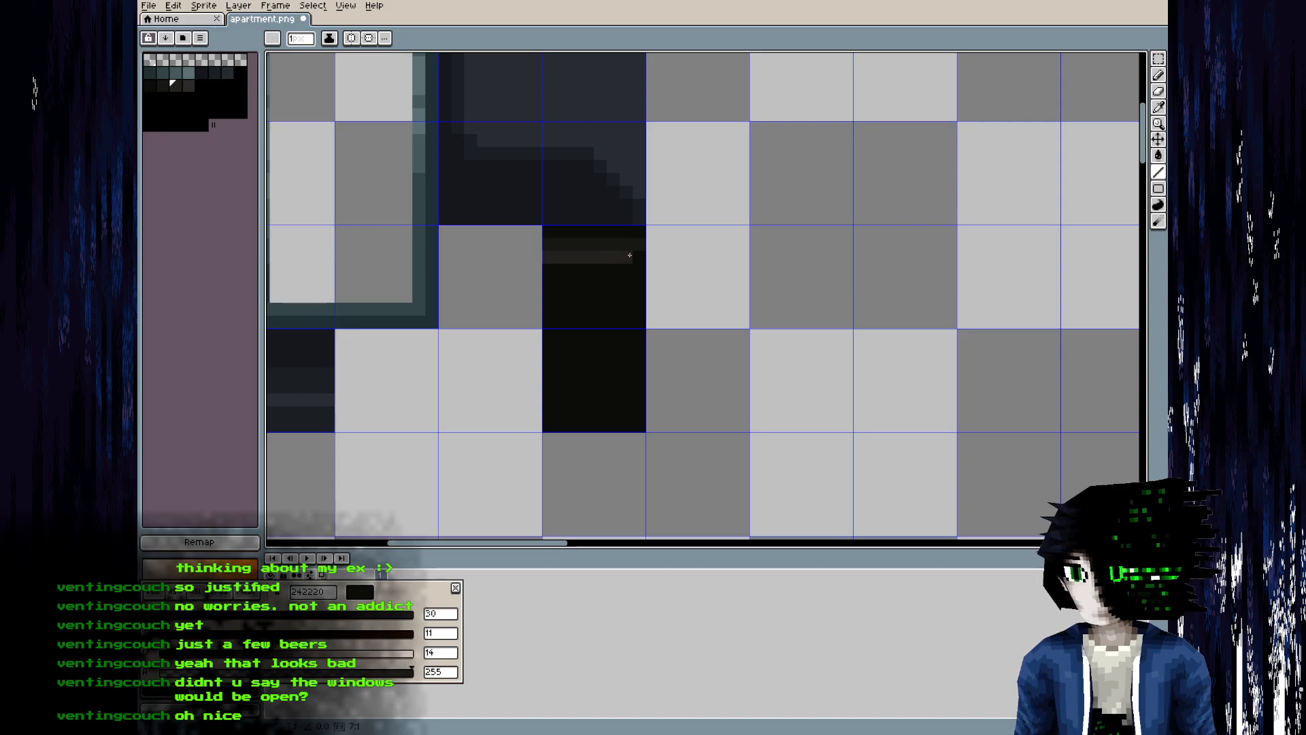
pyautogui.press('g')
pyautogui.click(603, 300)
# - Draw the fourth pixel row in the lightest brown, fill the remaining area below with it and save apartment.png
pyautogui.press(']')
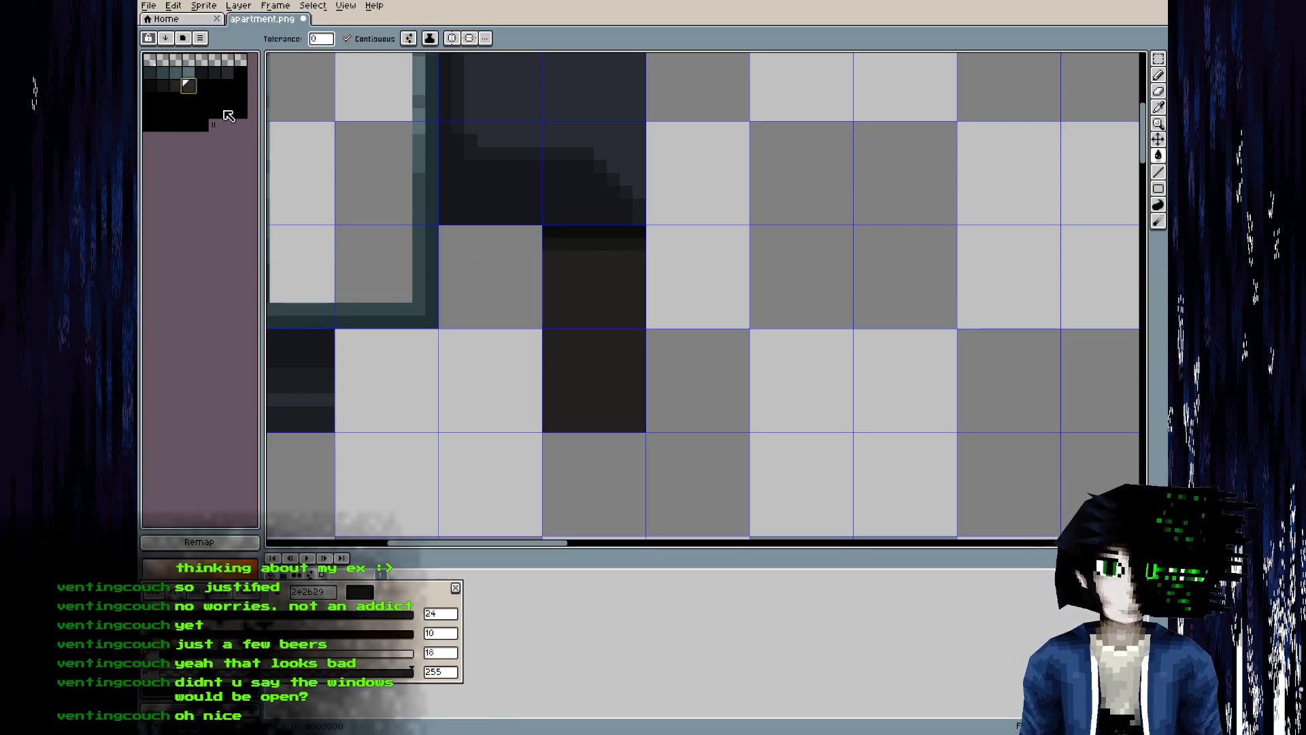
pyautogui.scroll(1, 595, 299)
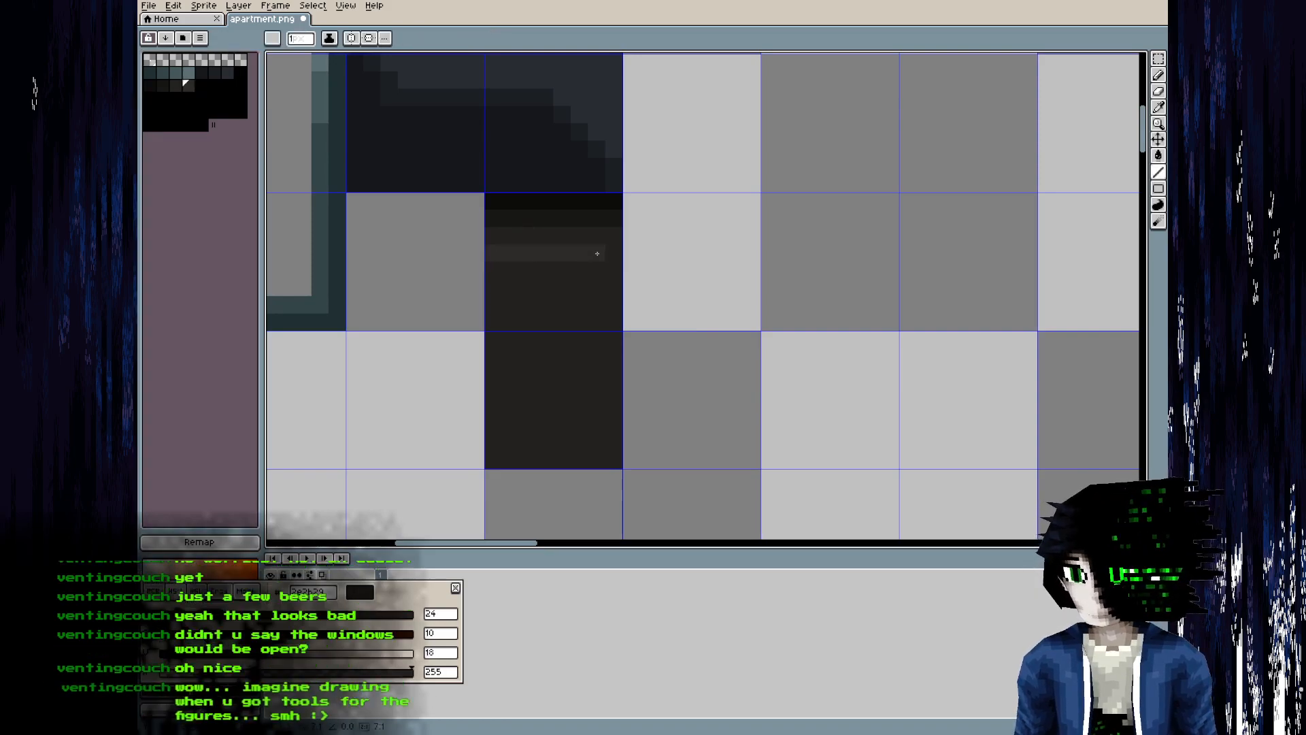
pyautogui.click(528, 314)
pyautogui.hotkey('ctrl', 's')
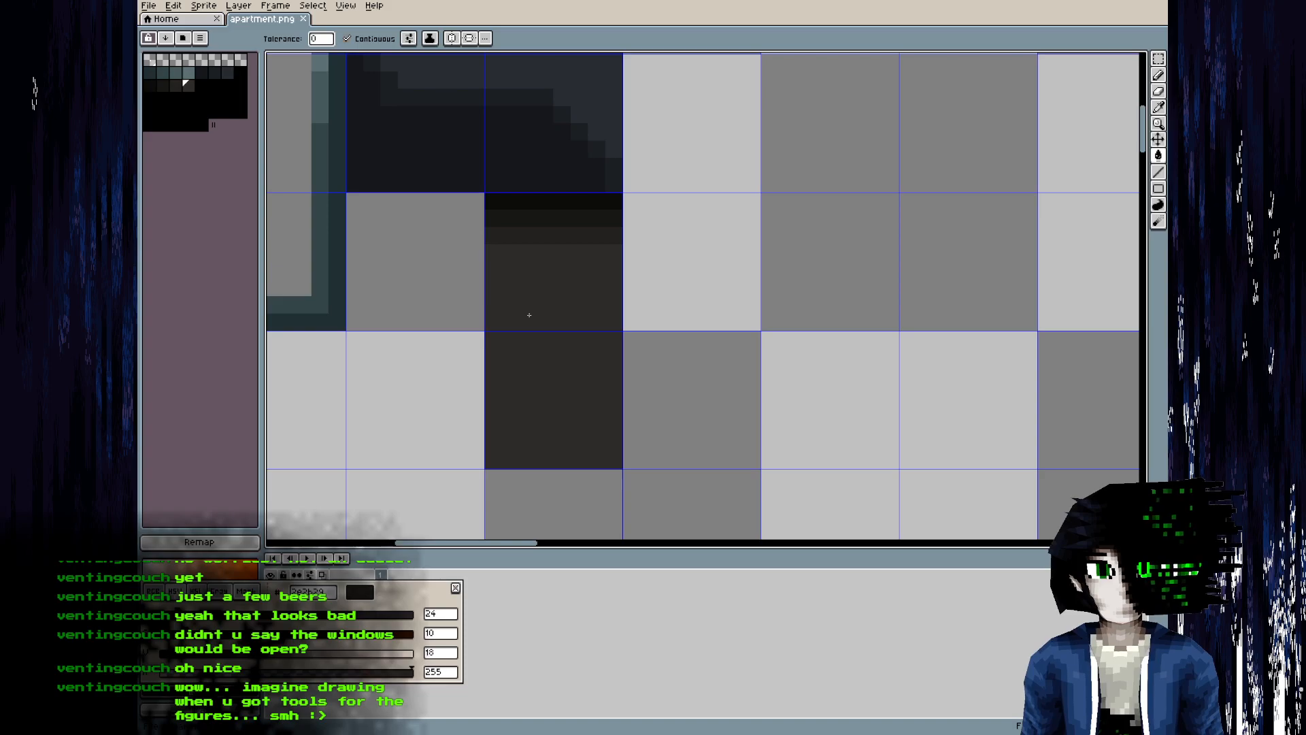
# - Switch to Blender and, in Edit Mode, select the floor face at the base of the window wall beside the mirror line
pyautogui.scroll(-2, 529, 315)
pyautogui.moveTo(540, 320); pyautogui.dragTo(674, 395, button='middle')
pyautogui.scroll(2, 646, 345)
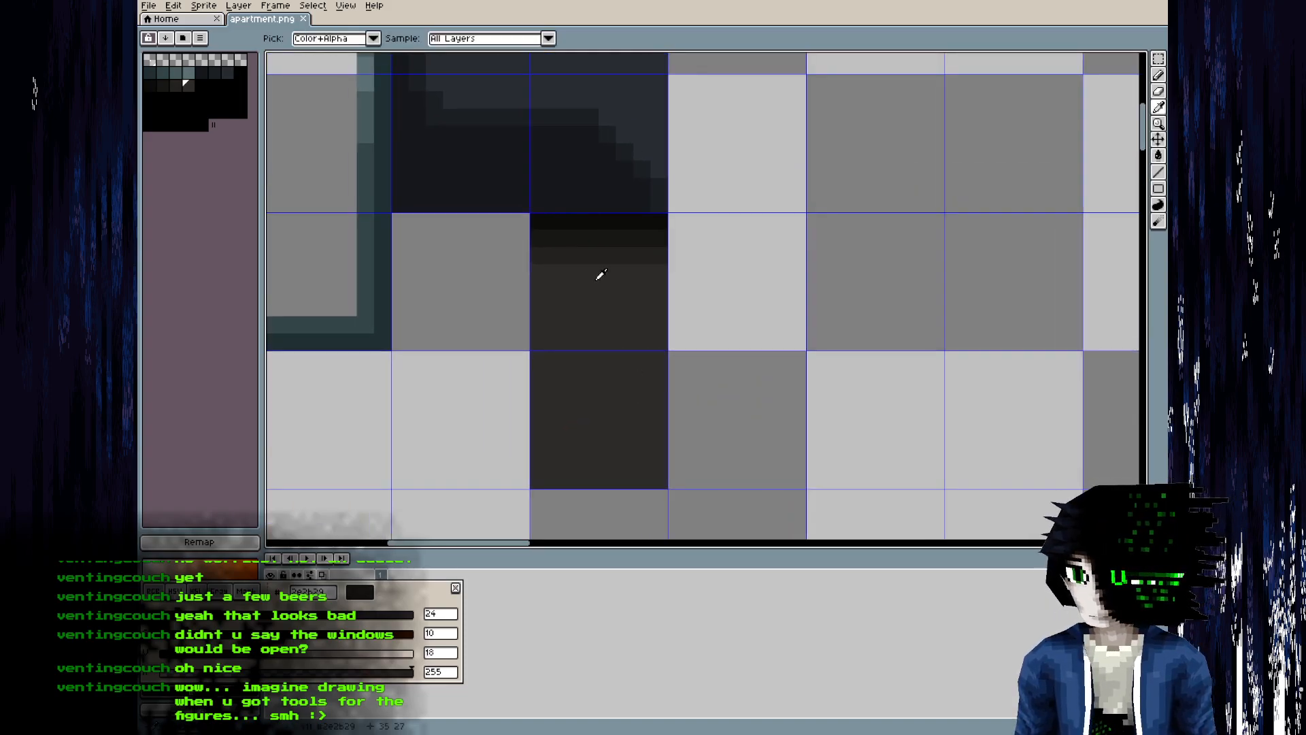
pyautogui.hotkey('alt', 'Tab')
pyautogui.moveTo(475, 473); pyautogui.dragTo(513, 415, button='middle')
pyautogui.press('Tab')
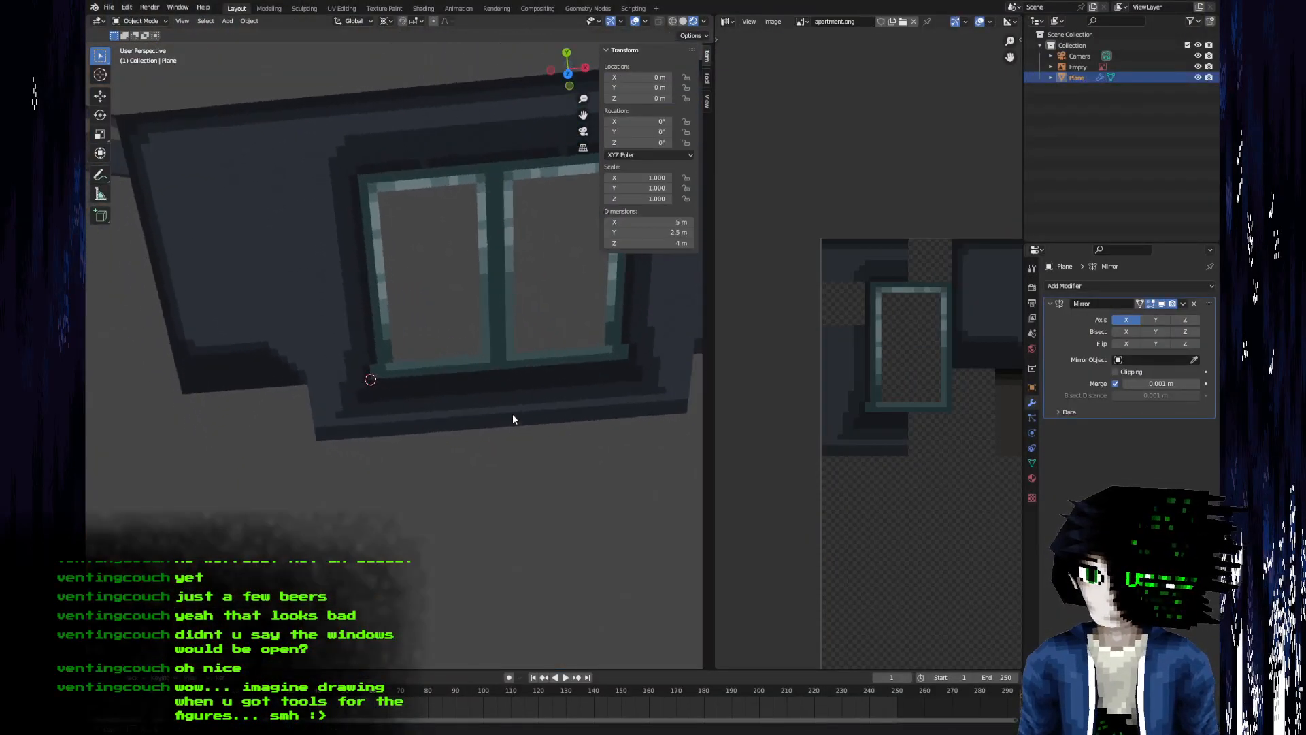
pyautogui.press('Tab')
pyautogui.click(480, 449)
pyautogui.moveTo(917, 430); pyautogui.dragTo(770, 419, button='middle')
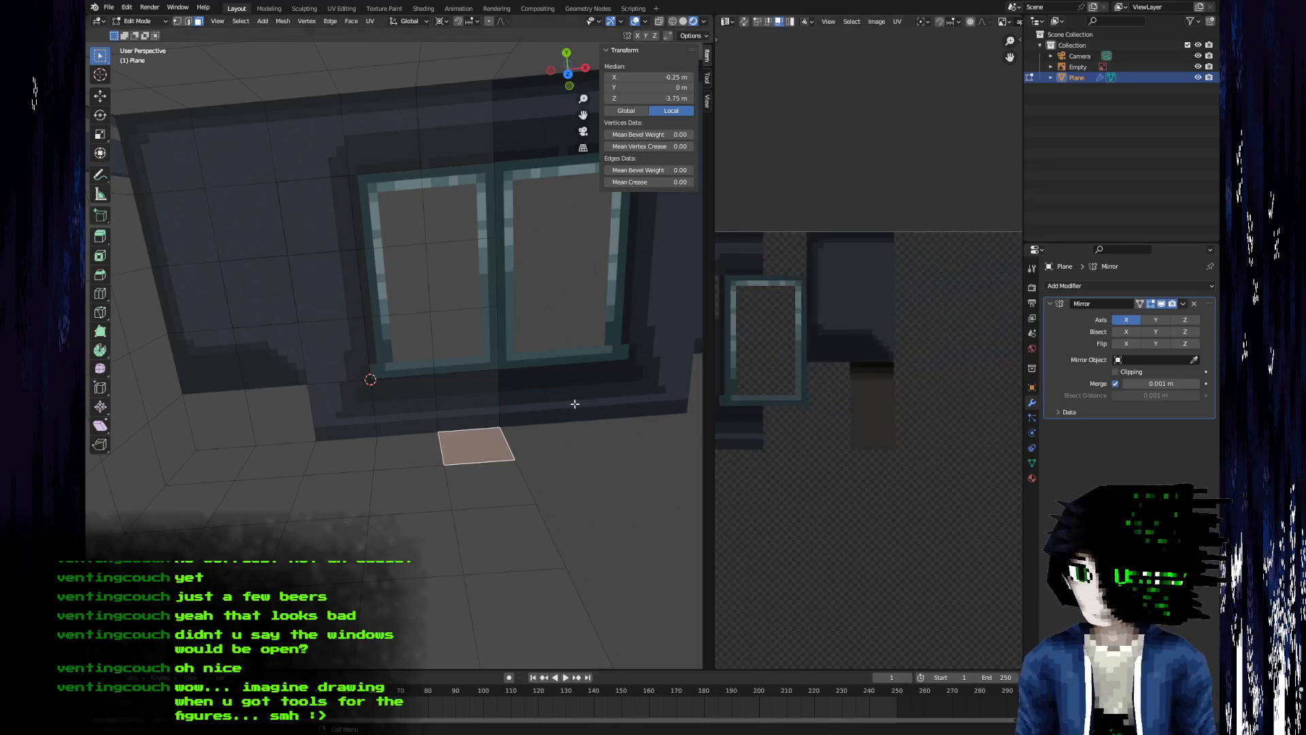
# - Return to Aseprite, try the Jumble tool across the brown tile's gradient and undo the stroke
pyautogui.hotkey('alt', 'Tab')
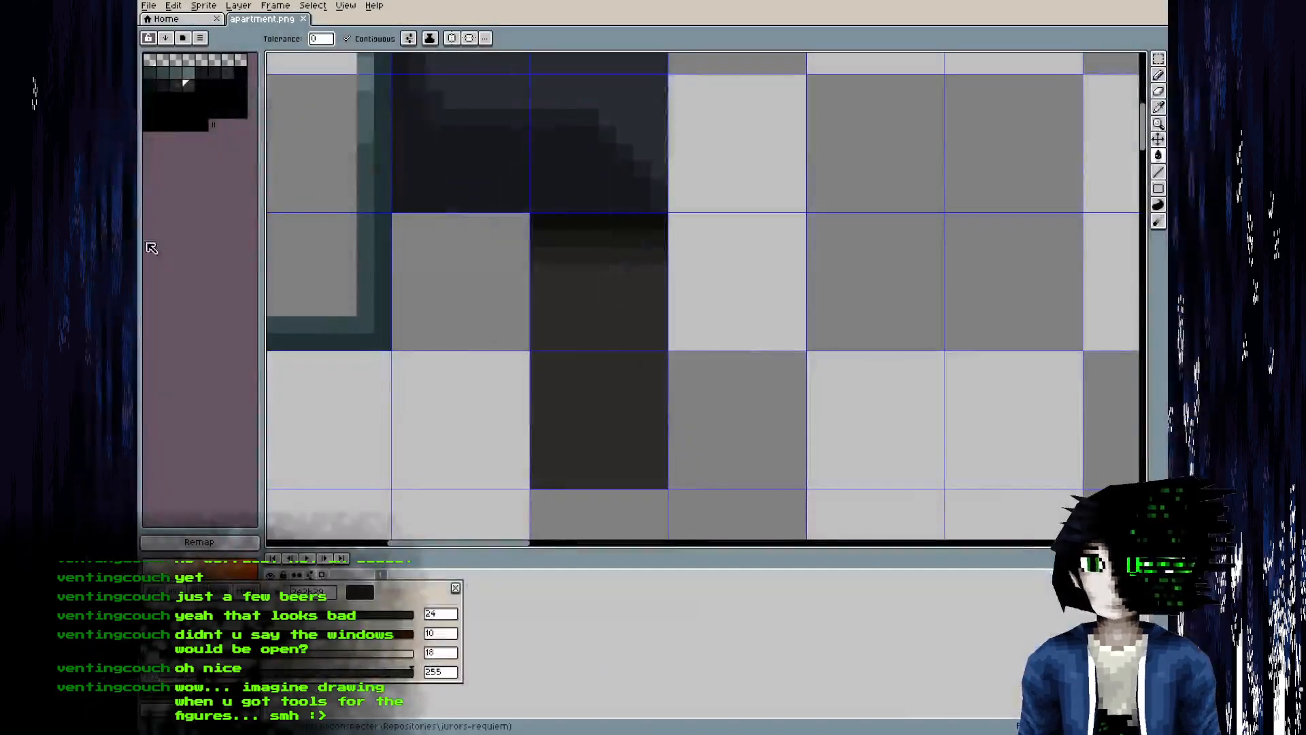
pyautogui.click(1159, 221)
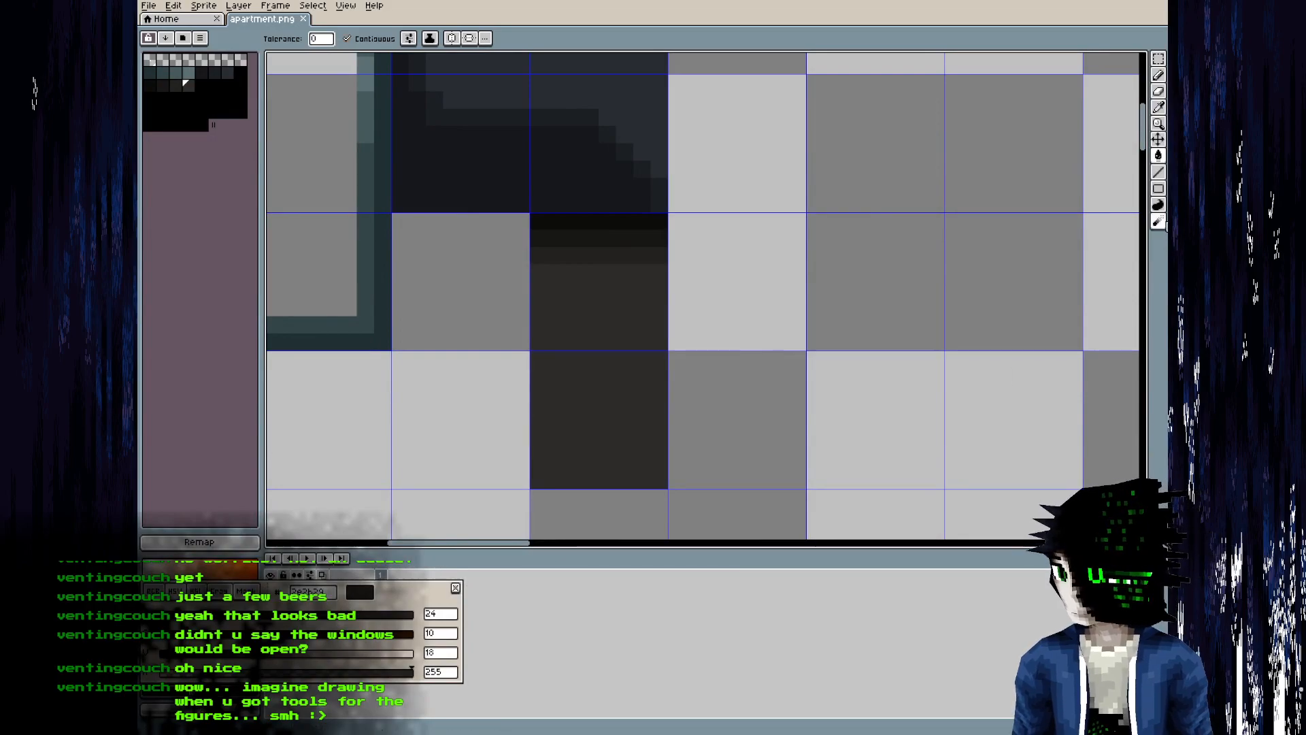
pyautogui.click(1142, 222)
pyautogui.moveTo(427, 248)
pyautogui.mouseDown()
pyautogui.moveTo(789, 228)
pyautogui.moveTo(651, 143)
pyautogui.moveTo(606, 323)
pyautogui.moveTo(670, 405)
pyautogui.mouseUp()
pyautogui.hotkey('ctrl', 'z')
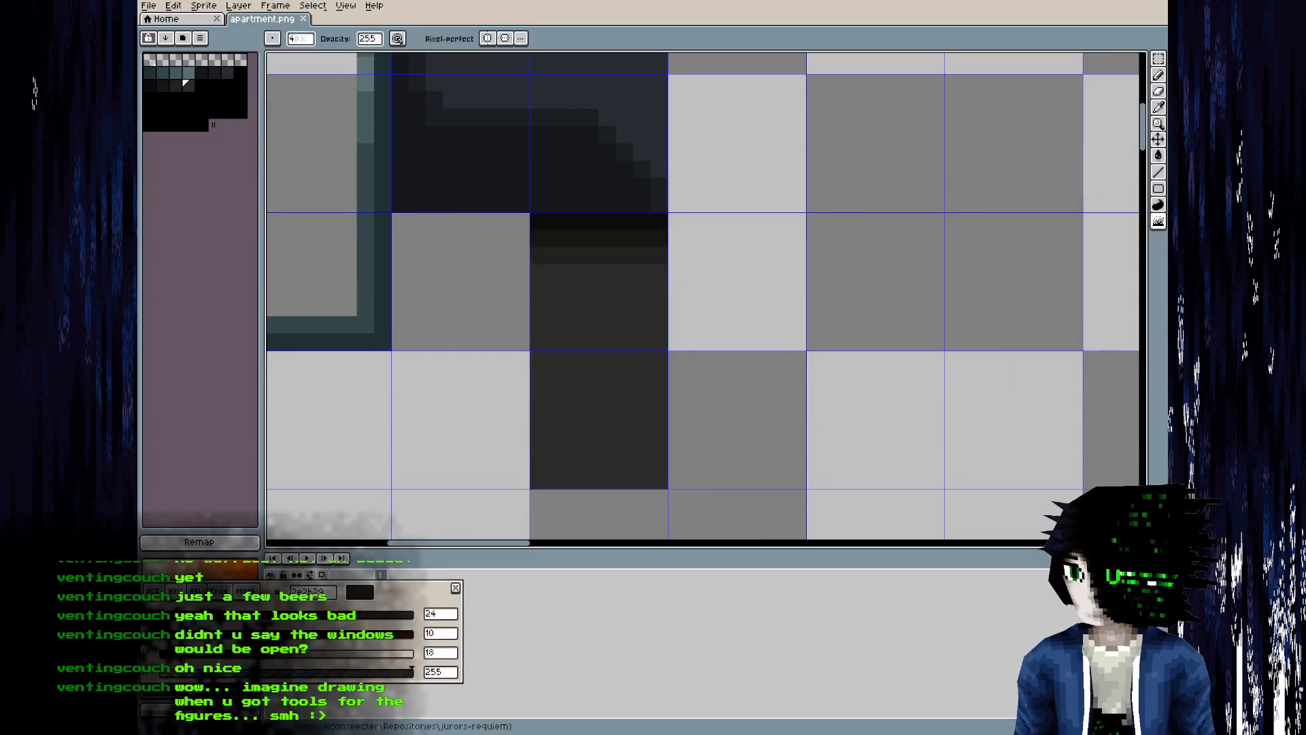
# - Scribble a test shape in the empty area beside the brown tile and try Shading ink with the four-brown ramp on it
pyautogui.click(1161, 210)
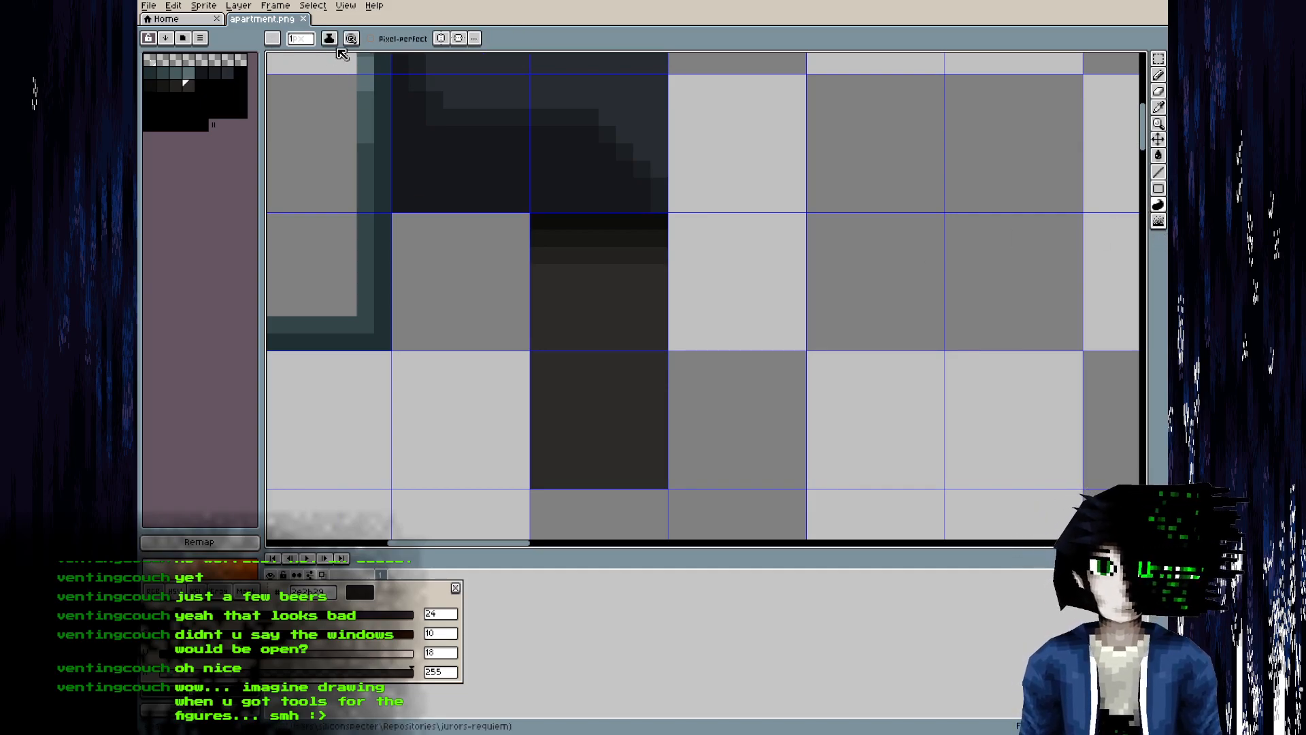
pyautogui.click(330, 39)
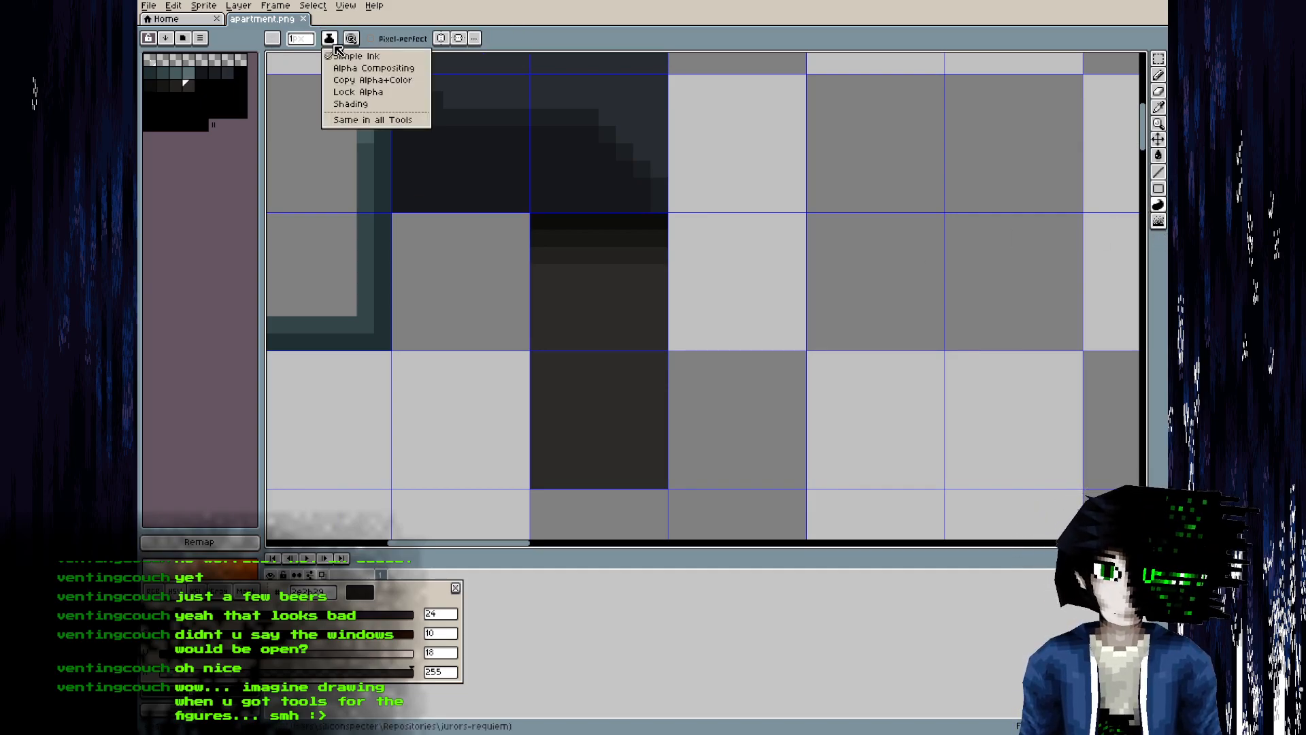
pyautogui.click(391, 106)
pyautogui.moveTo(153, 85); pyautogui.dragTo(190, 85)
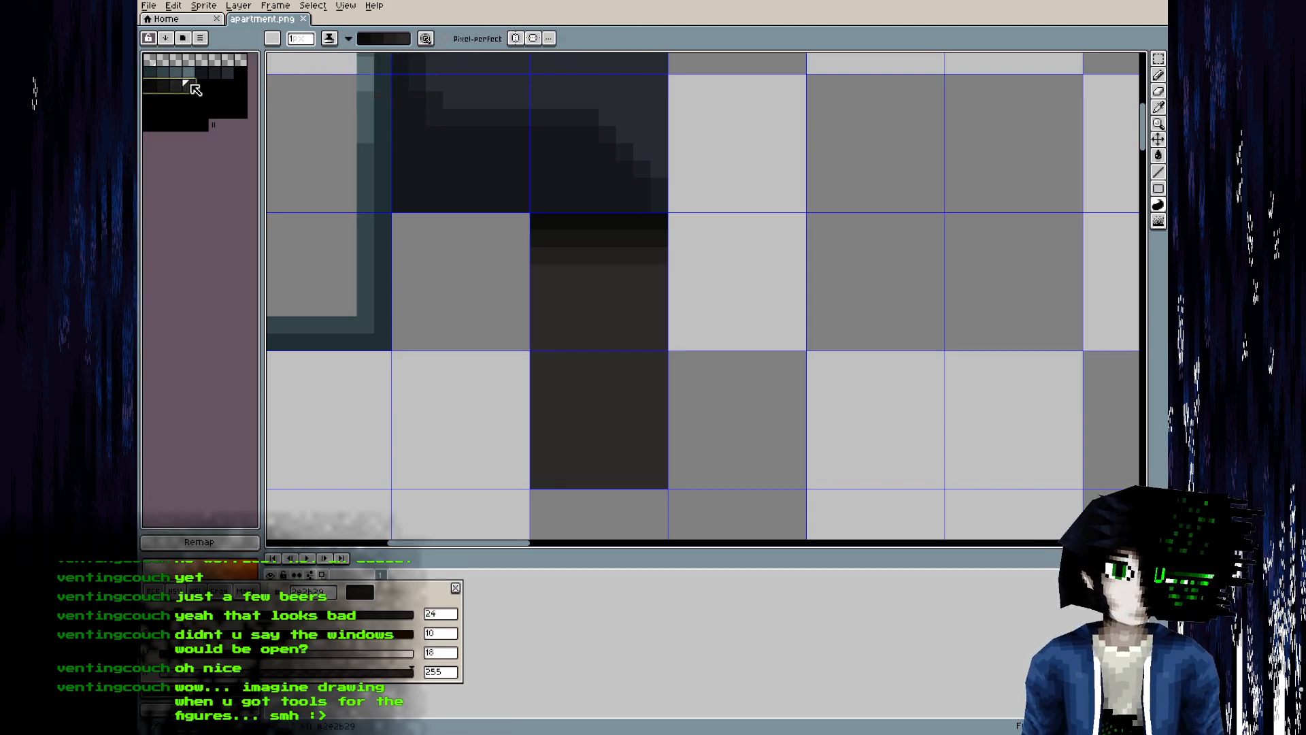
pyautogui.moveTo(866, 186)
pyautogui.mouseDown()
pyautogui.moveTo(831, 324)
pyautogui.moveTo(782, 238)
pyautogui.moveTo(831, 186)
pyautogui.mouseUp()
pyautogui.moveTo(902, 145); pyautogui.dragTo(728, 238)
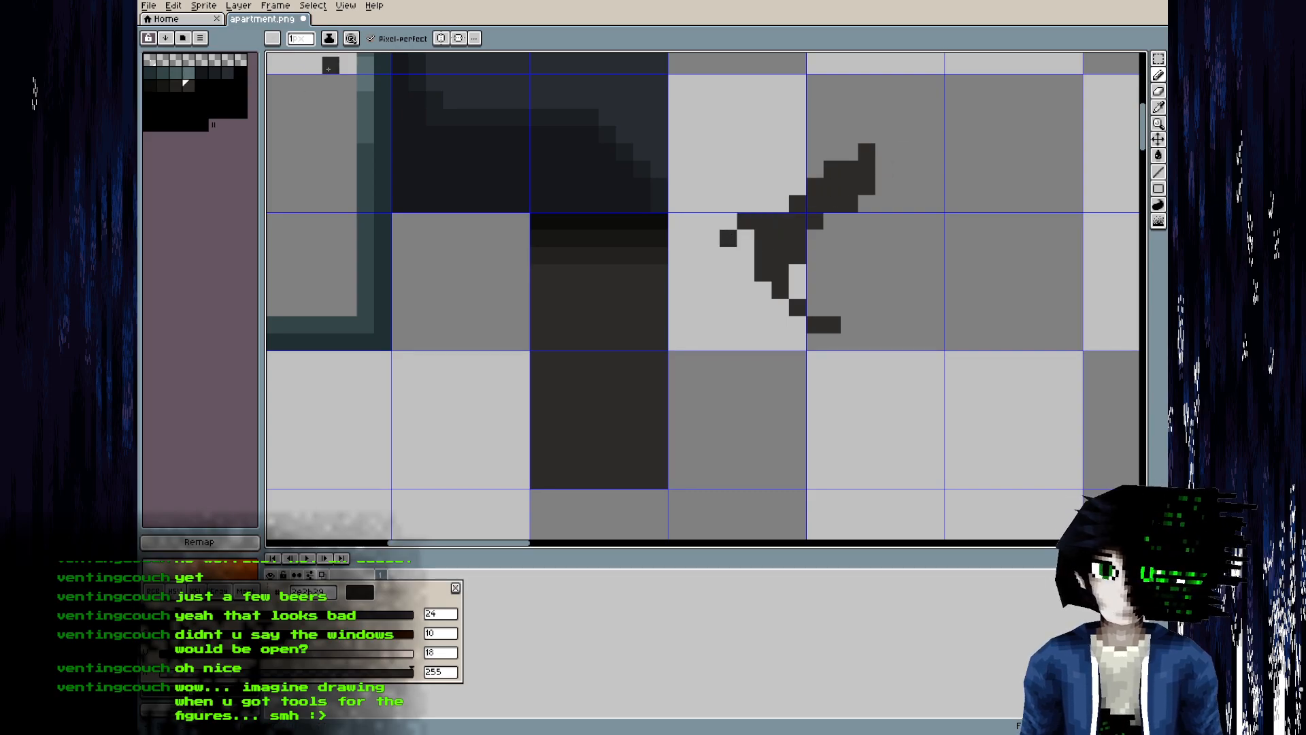
pyautogui.click(329, 38)
pyautogui.click(374, 104)
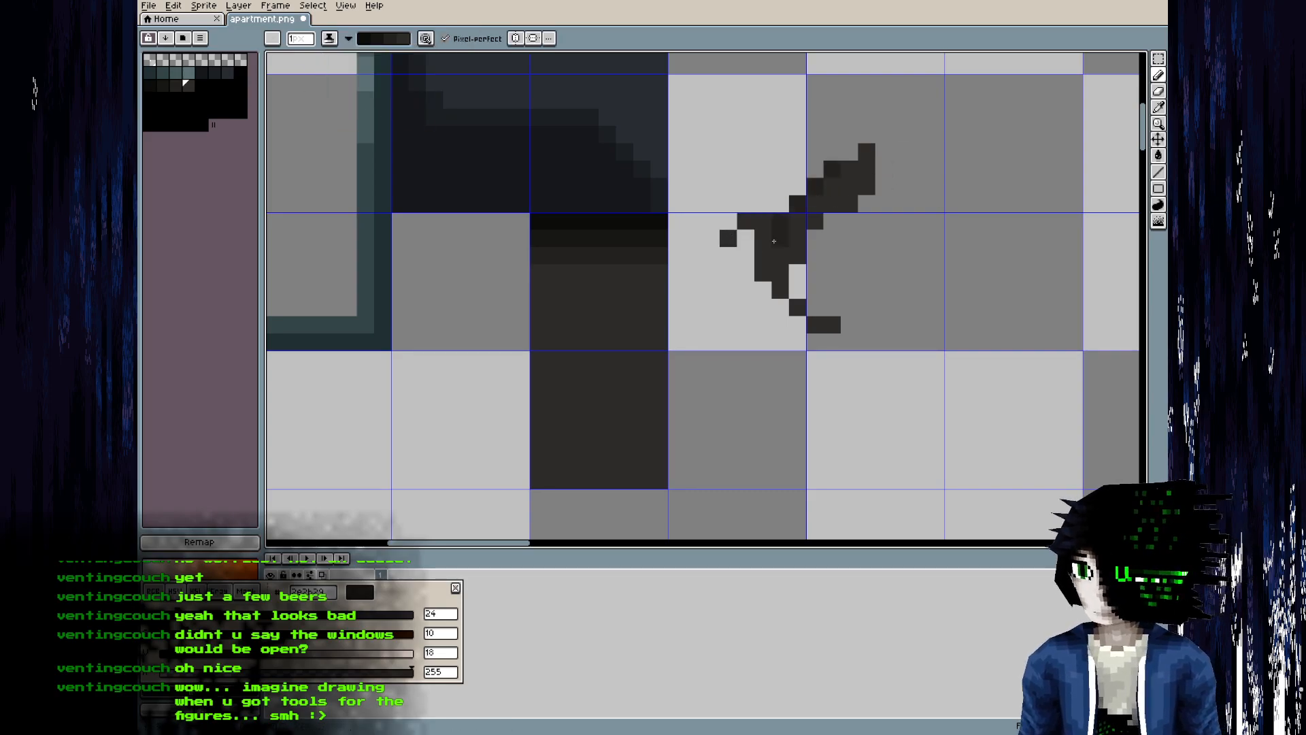
pyautogui.moveTo(859, 157); pyautogui.dragTo(787, 252)
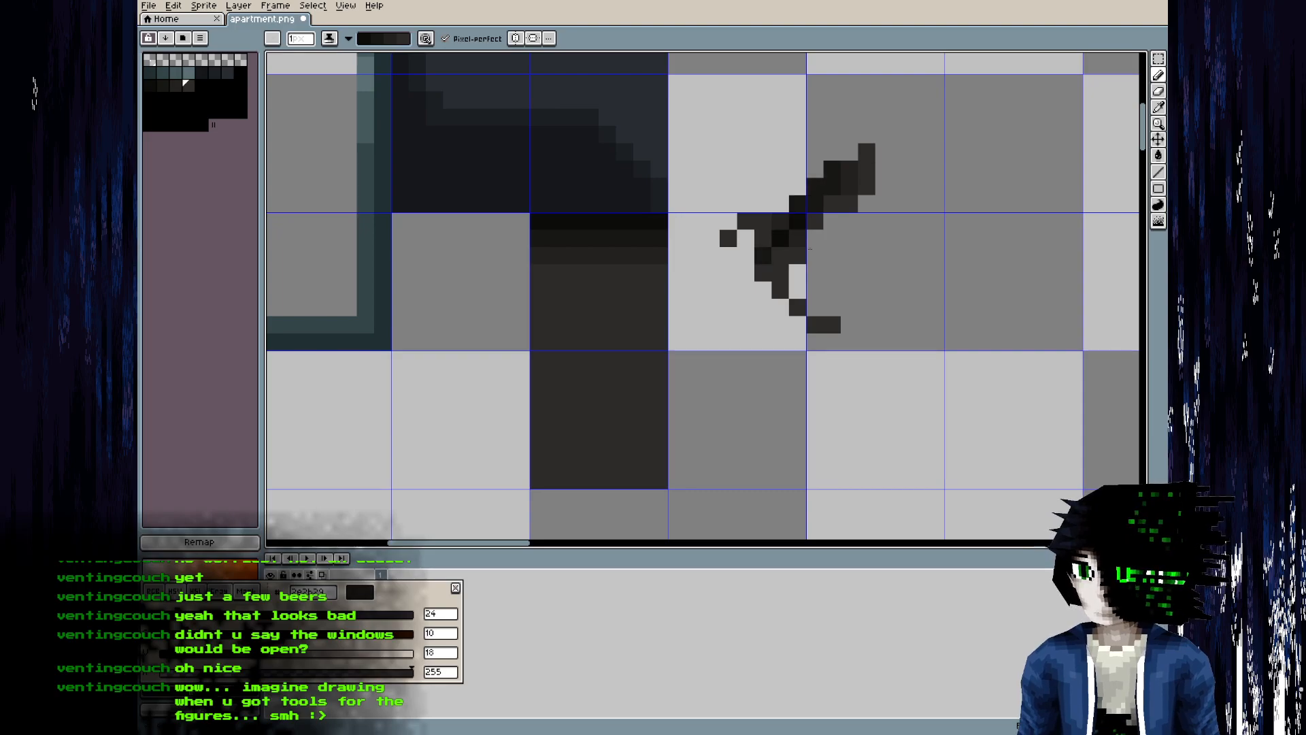
# - Undo all the test scribbles, restore Simple Ink for the Pencil and save apartment.png
pyautogui.scroll(-3, 767, 202)
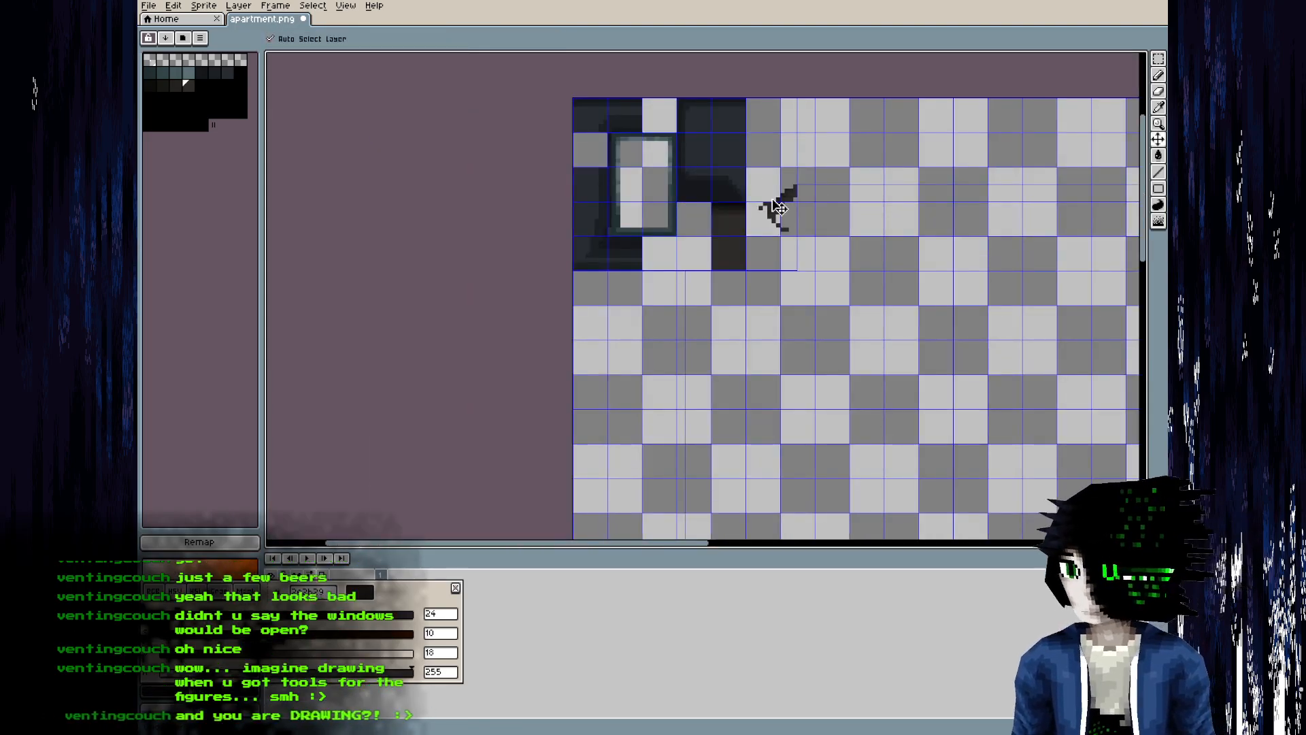
pyautogui.scroll(3, 783, 226)
pyautogui.hotkey('ctrl', 'z')
pyautogui.hotkey('ctrl', 'z')
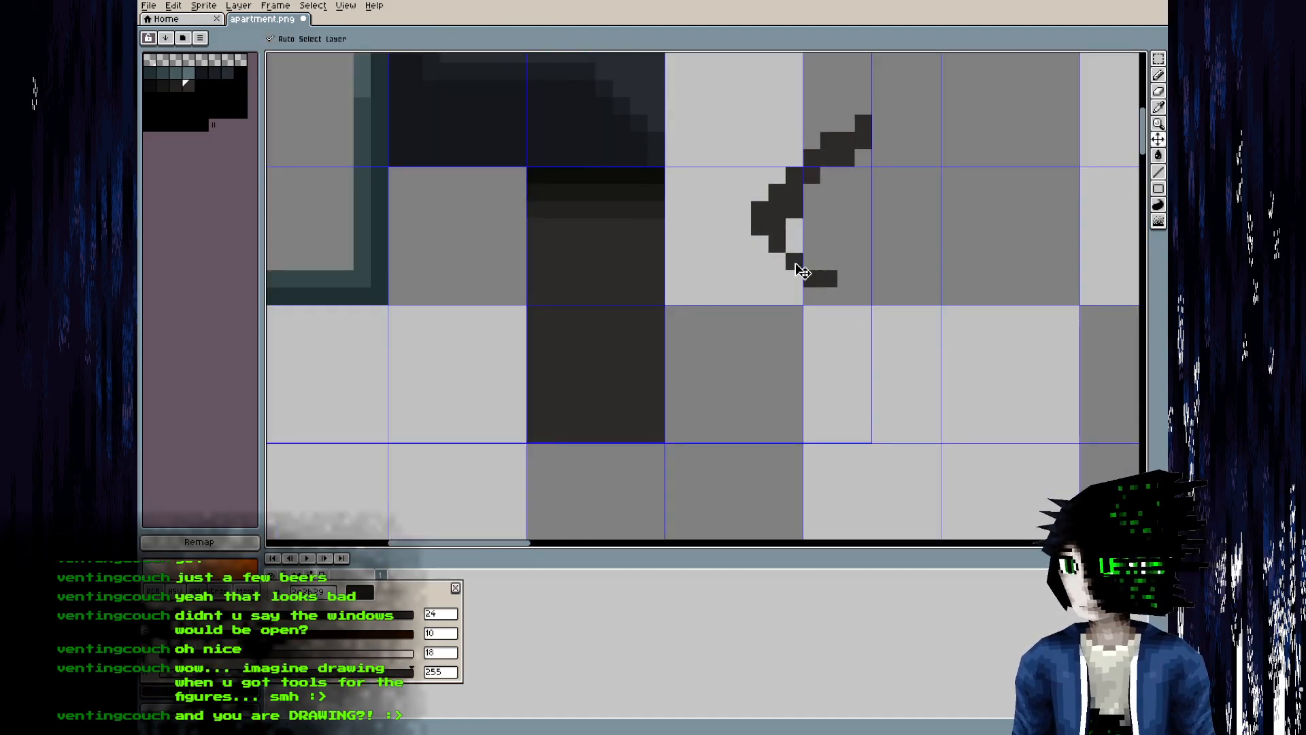
pyautogui.hotkey('ctrl', 'z')
pyautogui.hotkey('ctrl', 'z')
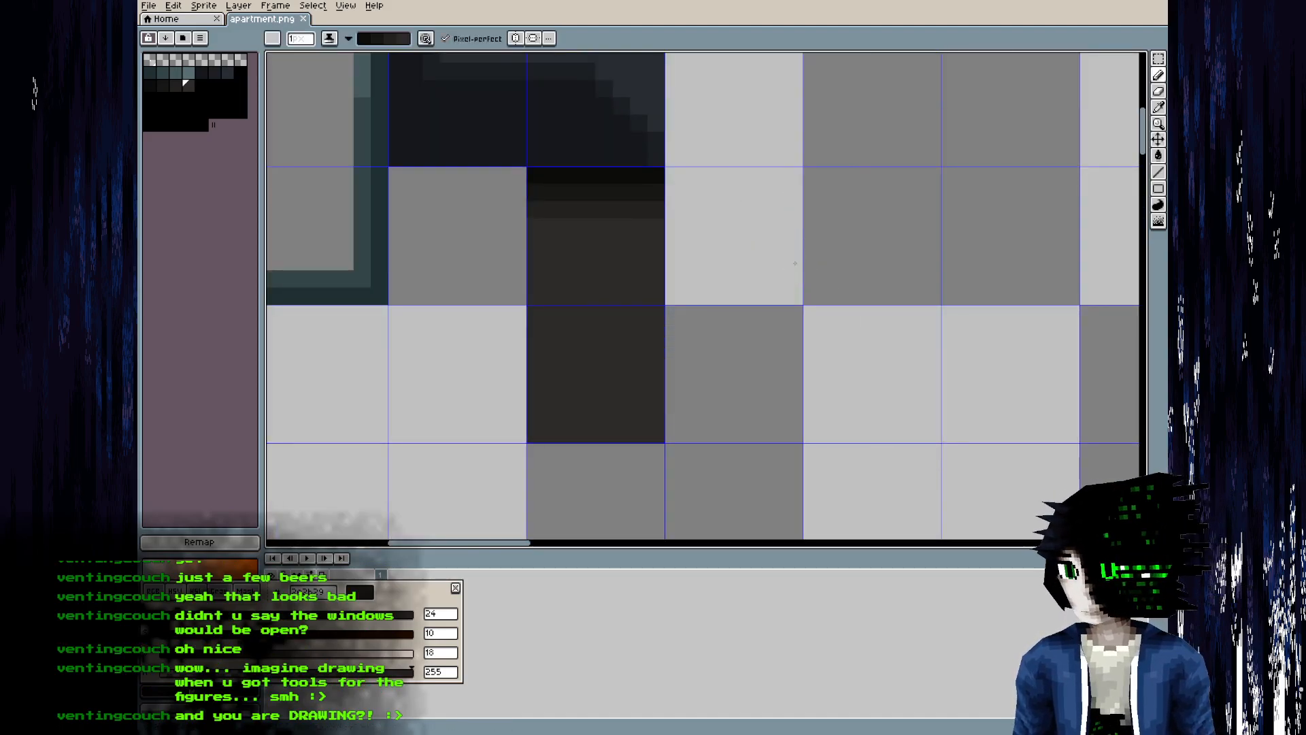
pyautogui.click(348, 38)
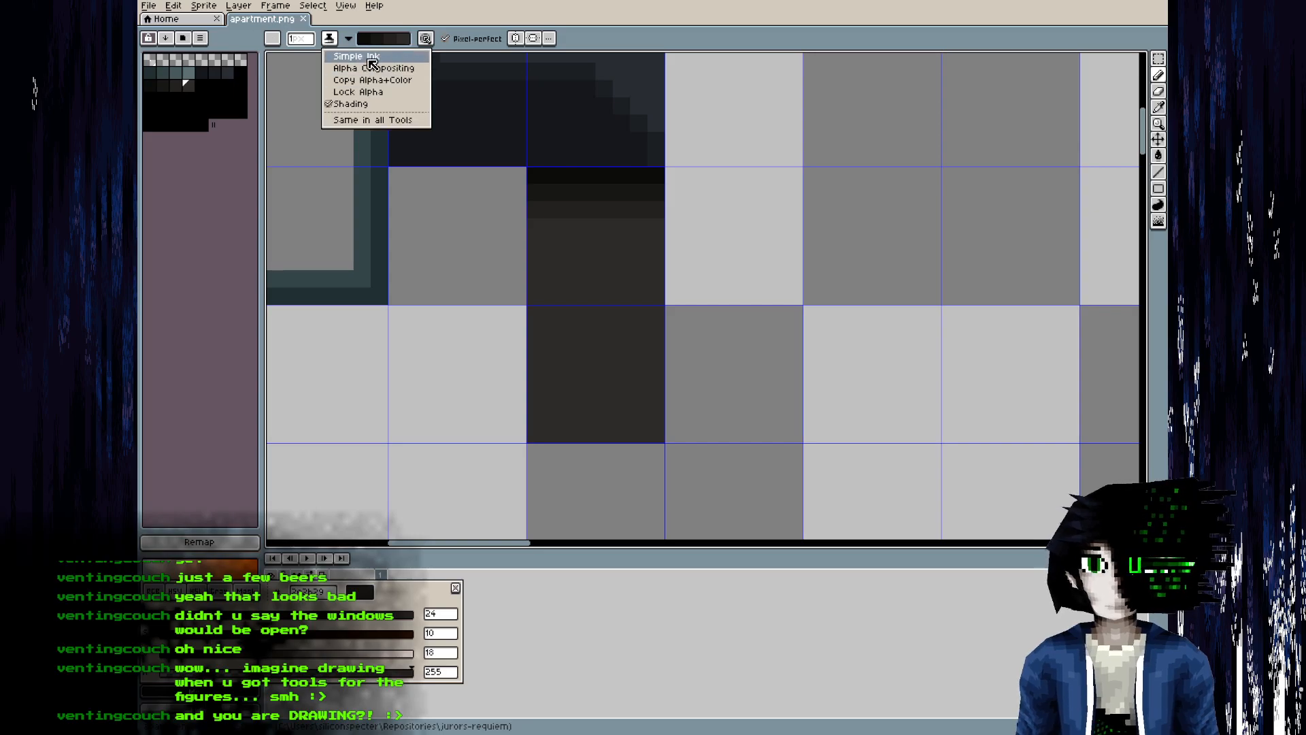
pyautogui.click(366, 62)
pyautogui.scroll(-4, 721, 190)
pyautogui.moveTo(665, 200); pyautogui.dragTo(659, 290, button='middle')
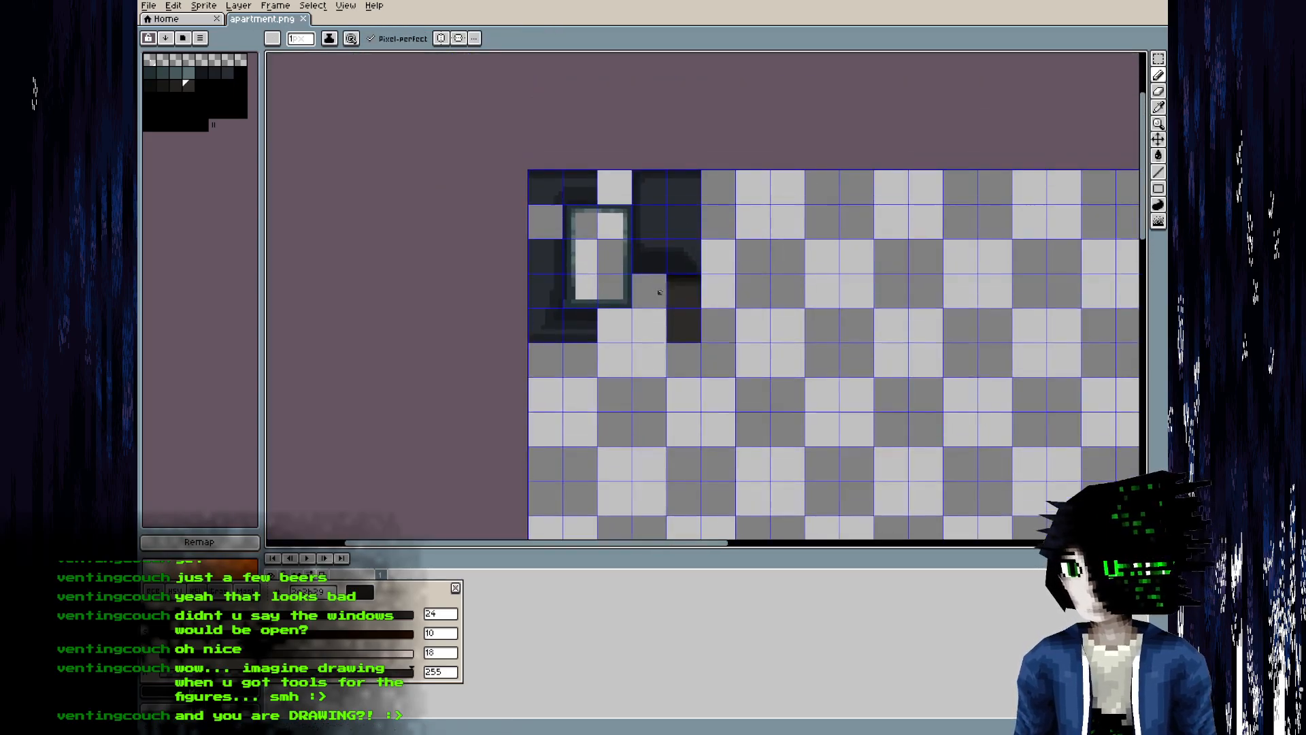
pyautogui.scroll(3, 660, 291)
pyautogui.hotkey('ctrl', 's')
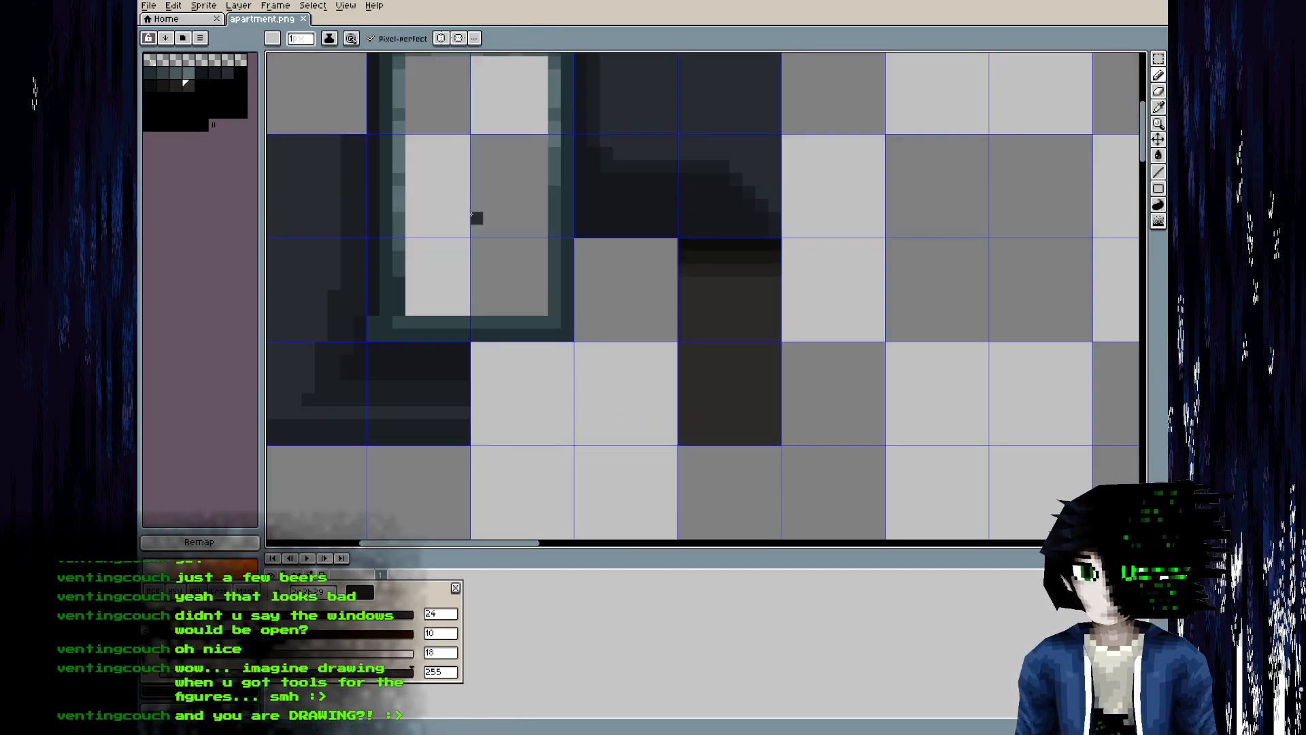
# - In Blender, unwrap the selected floor face and shrink its UV square to roughly tile size below the wall panel's texture
pyautogui.hotkey('alt', 'Tab')
pyautogui.scroll(3, 437, 429)
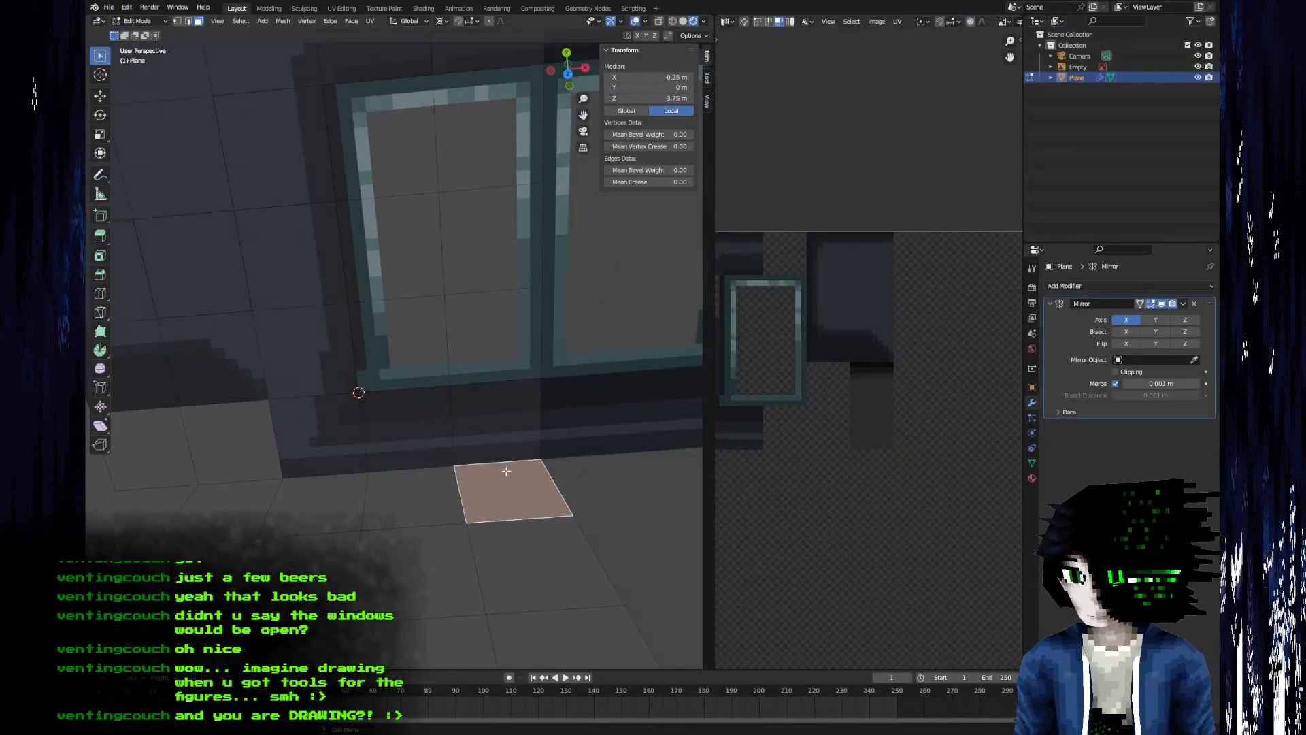
pyautogui.press('u')
pyautogui.click(519, 446)
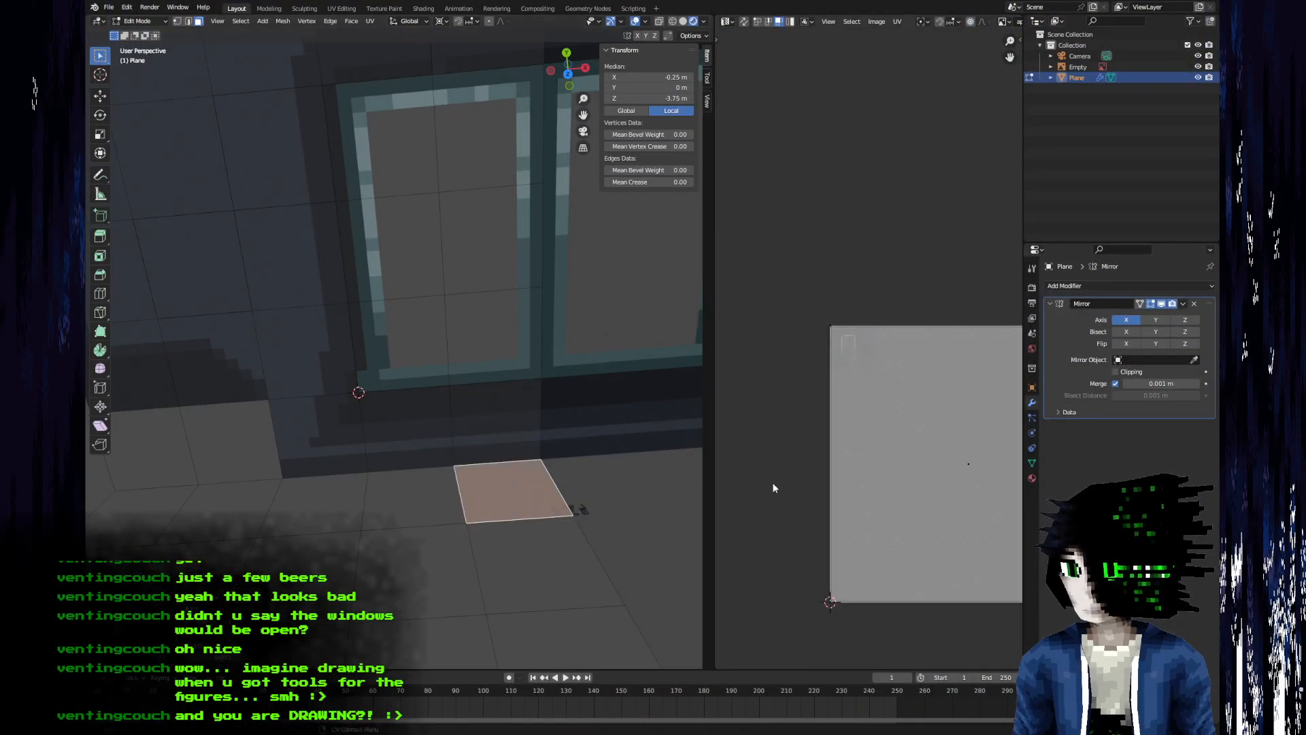
pyautogui.press('g')
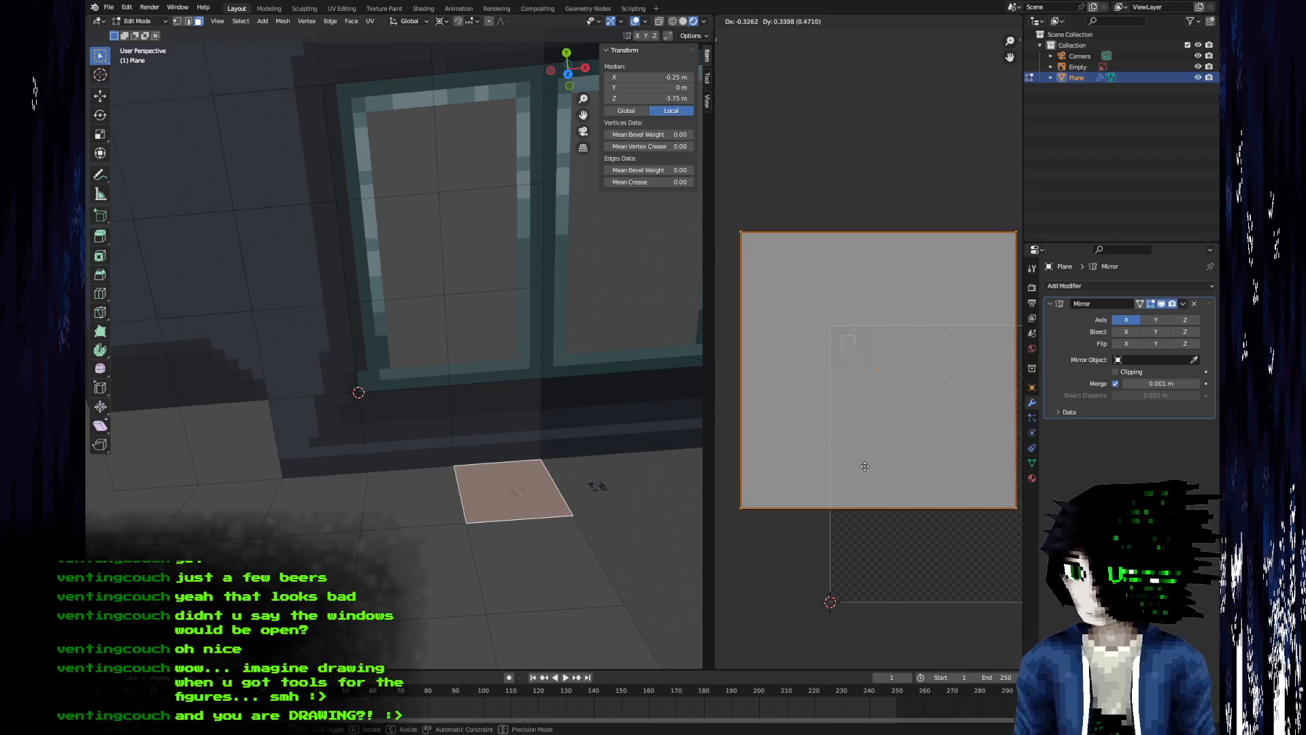
pyautogui.click(916, 512)
pyautogui.press('s')
pyautogui.click(889, 426)
# - Scale and move the floor face's UV square to fit exactly over the shaded brown tile below the wall panel's texture
pyautogui.scroll(4, 889, 425)
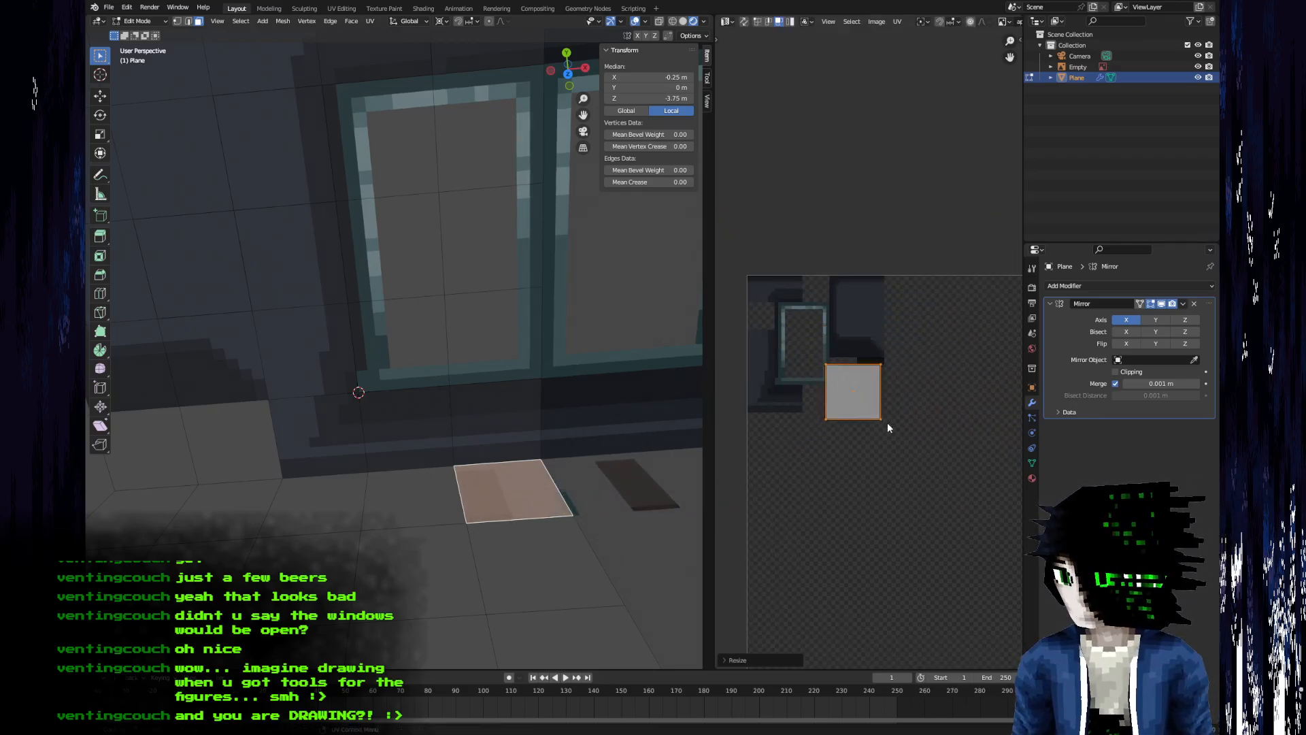
pyautogui.click(887, 428)
pyautogui.scroll(3, 888, 427)
pyautogui.press('g')
pyautogui.click(932, 399)
pyautogui.press('s')
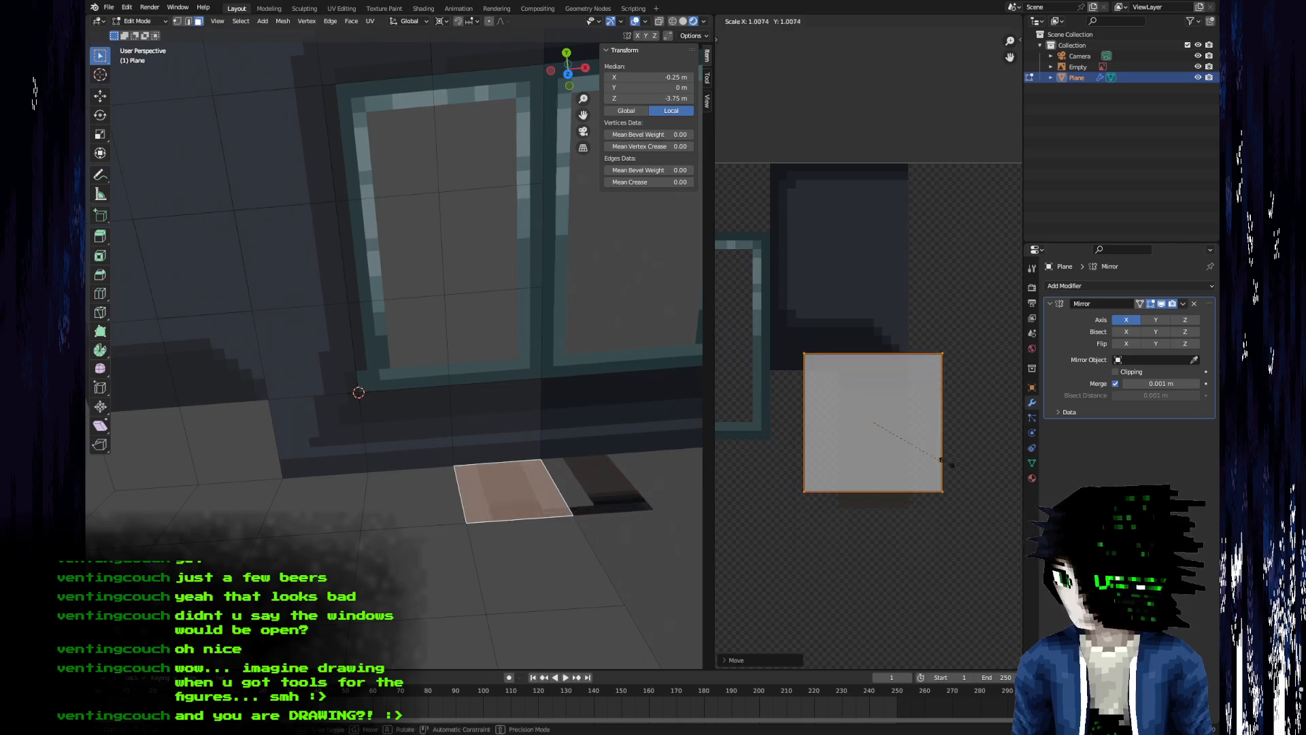
pyautogui.click(914, 434)
pyautogui.press('g')
pyautogui.click(910, 414)
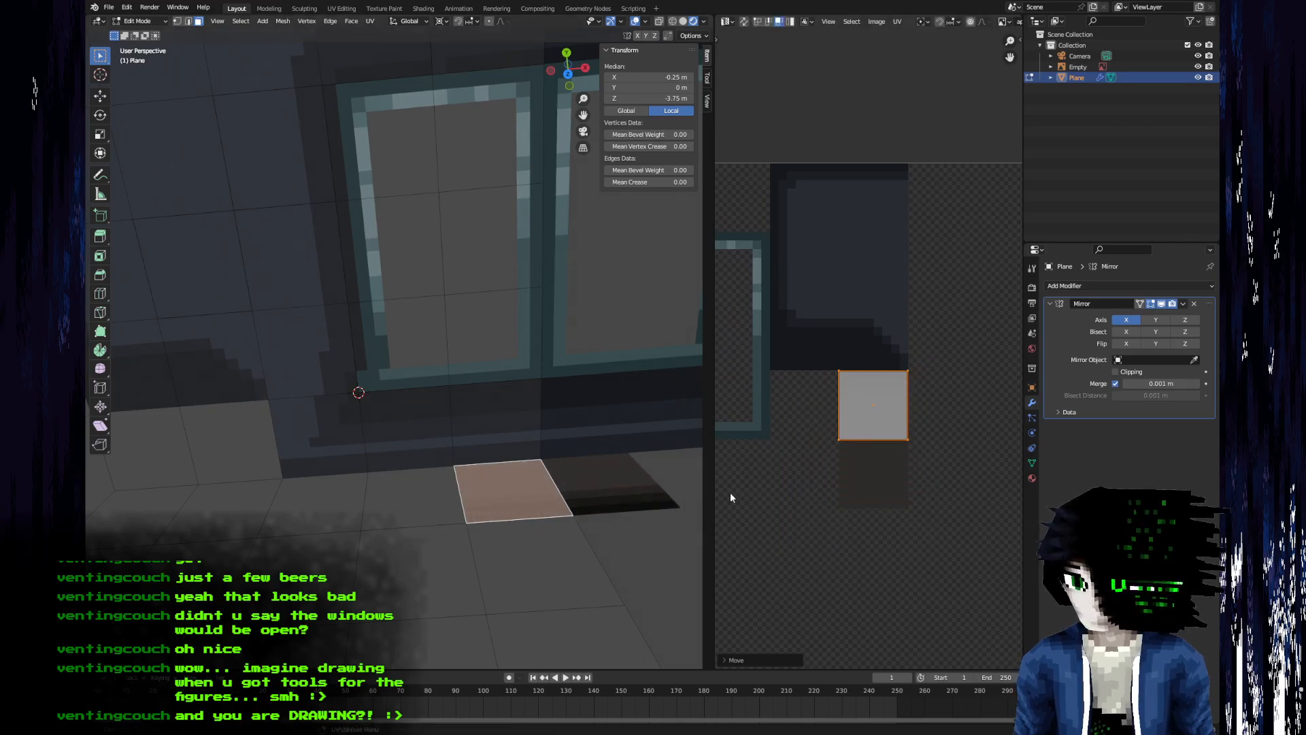
pyautogui.click(753, 474)
pyautogui.moveTo(489, 438)
pyautogui.mouseDown(button='middle')
pyautogui.moveTo(507, 435)
pyautogui.moveTo(492, 422)
pyautogui.mouseUp(button='middle')
pyautogui.hotkey('alt', 'Tab')
pyautogui.scroll(1, 769, 271)
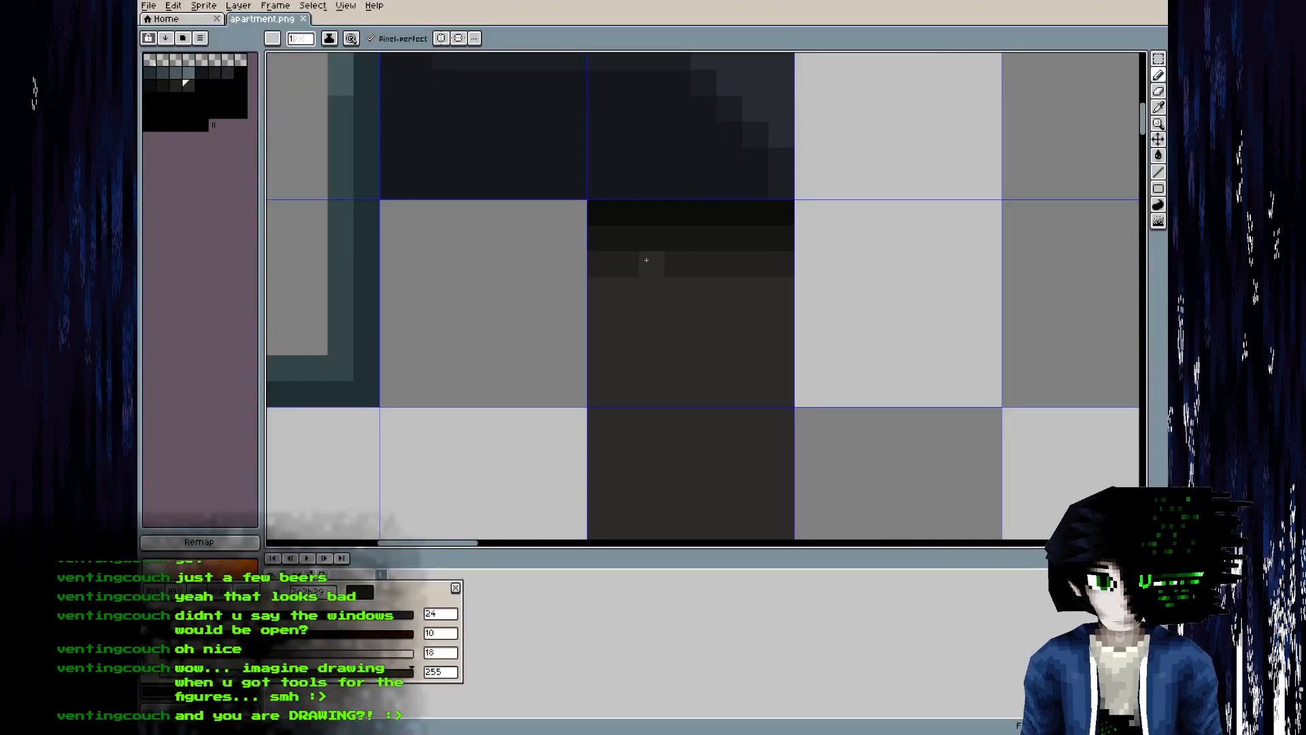
pyautogui.moveTo(470, 238)
pyautogui.mouseDown()
pyautogui.moveTo(442, 238)
pyautogui.moveTo(393, 290)
pyautogui.moveTo(391, 333)
pyautogui.mouseUp()
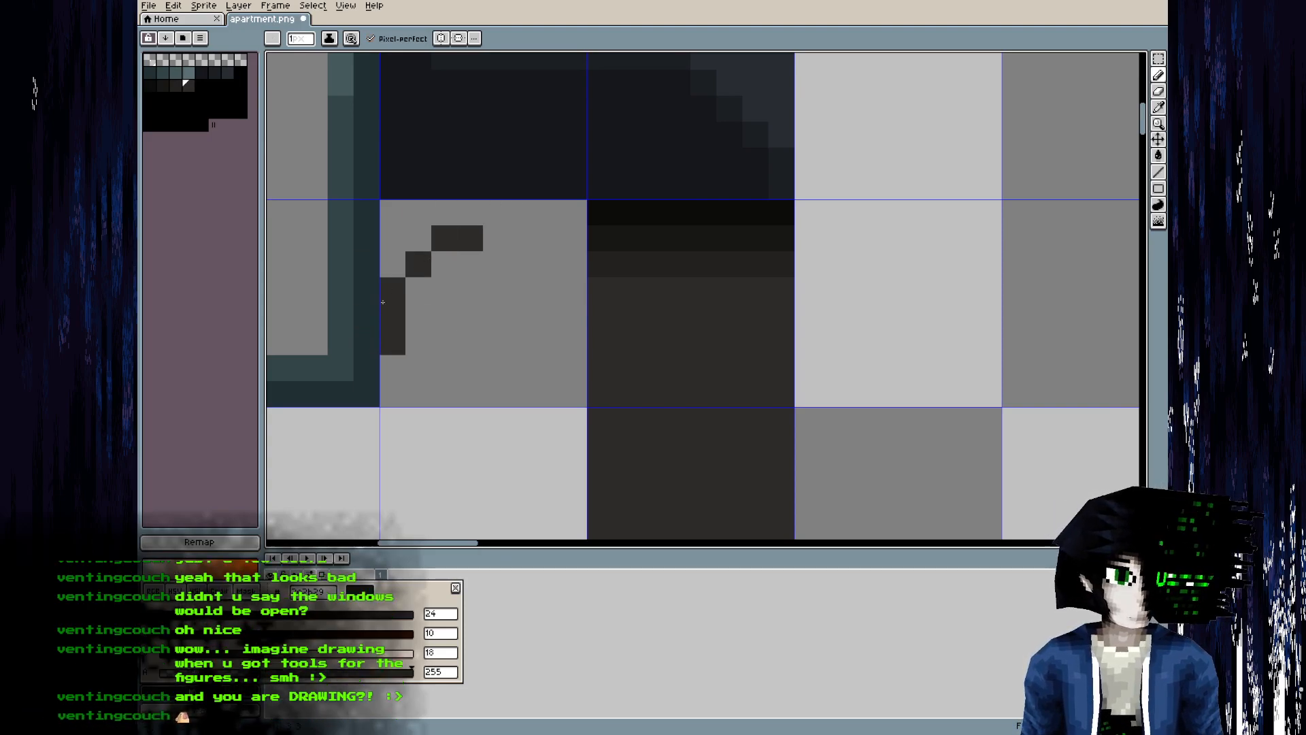
pyautogui.hotkey('ctrl', 'z')
pyautogui.hotkey('ctrl', 'z')
pyautogui.hotkey('ctrl', 'z')
pyautogui.hotkey('alt', 'Tab')
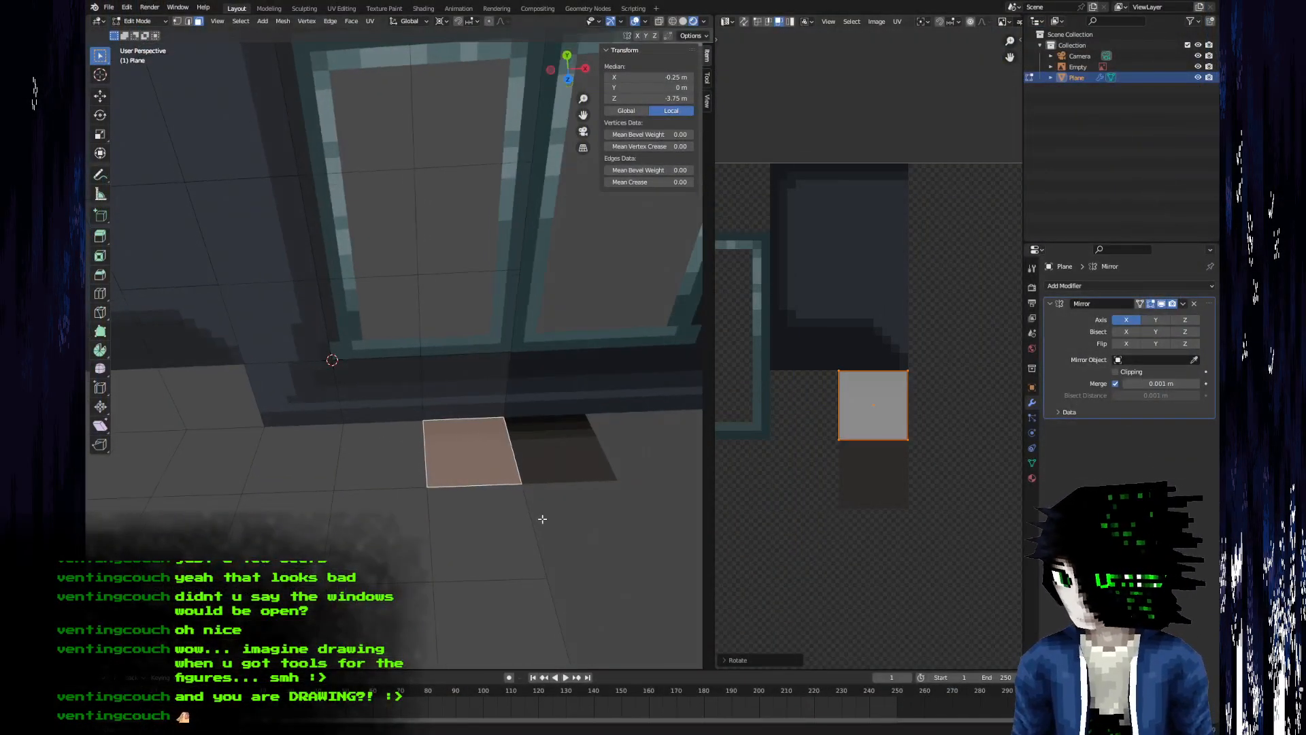
# - Switch to Aseprite, sample the gradient's third brown shade and pixel a stepped diagonal edge down the empty tile beside the brown tile
pyautogui.press('Tab')
pyautogui.scroll(-5, 442, 507)
pyautogui.moveTo(342, 400); pyautogui.dragTo(337, 368, button='middle')
pyautogui.scroll(5, 338, 372)
pyautogui.moveTo(376, 424); pyautogui.dragTo(401, 381, button='middle')
pyautogui.hotkey('alt', 'Tab')
pyautogui.keyDown('alt'); pyautogui.click(645, 265); pyautogui.keyUp('alt')
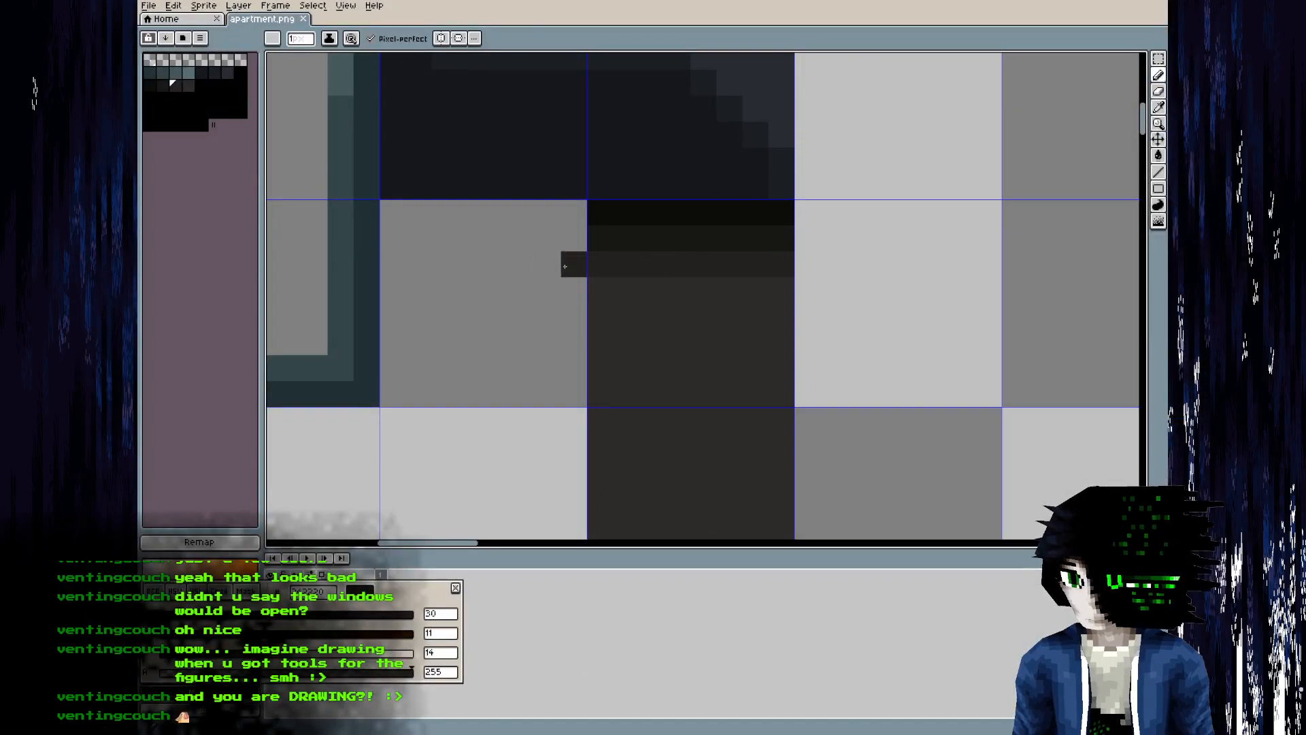
pyautogui.moveTo(537, 290)
pyautogui.mouseDown()
pyautogui.moveTo(522, 292)
pyautogui.moveTo(529, 333)
pyautogui.mouseUp()
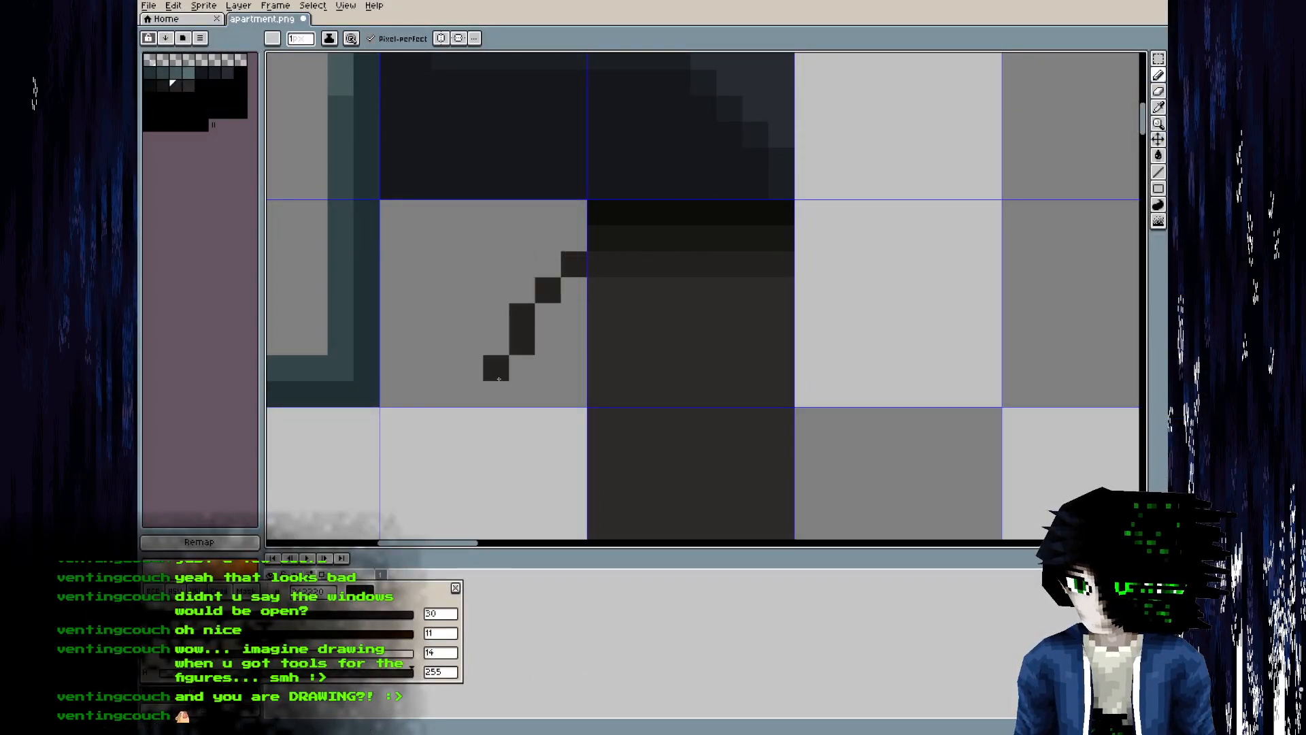
pyautogui.moveTo(504, 376); pyautogui.dragTo(502, 407)
pyautogui.hotkey('ctrl', 'z')
pyautogui.hotkey('ctrl', 'z')
# - Continue the gradient's two darker shades as stepped bands outside the diagonal edge, darken the tile's outer corner and save apartment.png
pyautogui.click(566, 249)
pyautogui.moveTo(567, 248); pyautogui.dragTo(492, 322)
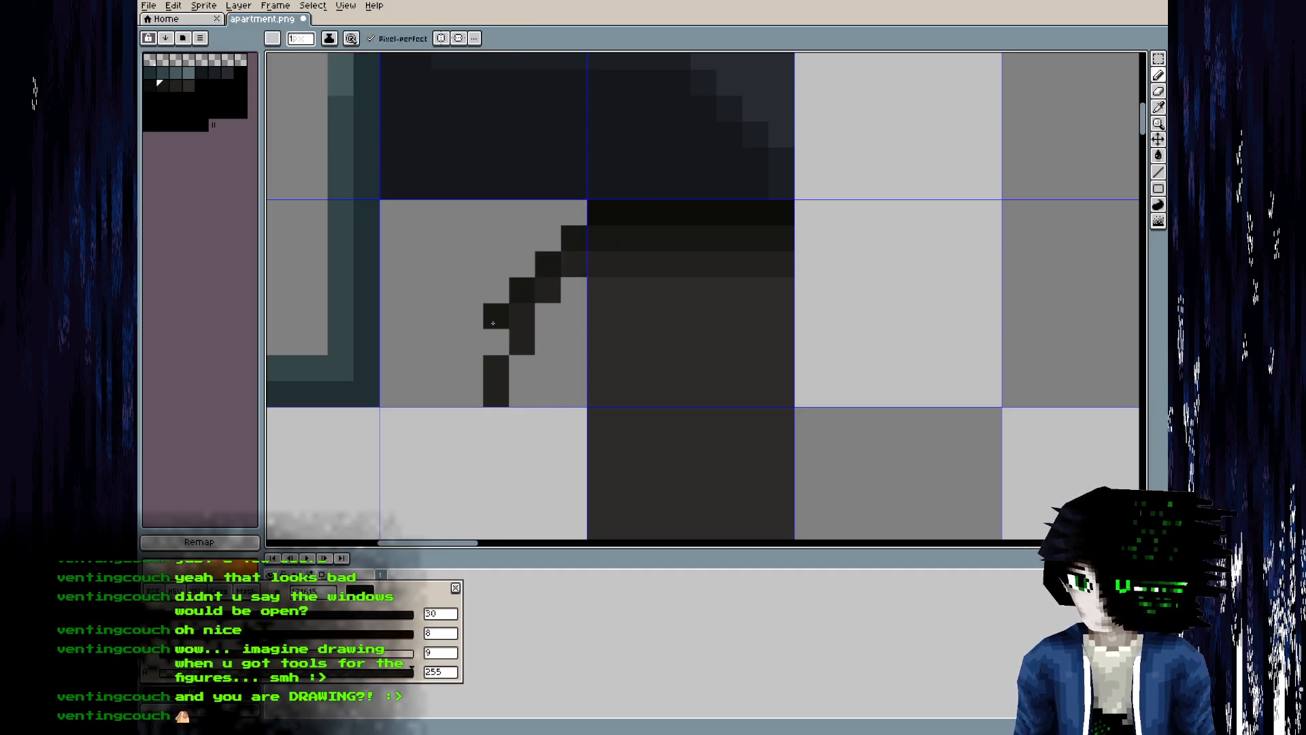
pyautogui.moveTo(474, 396); pyautogui.dragTo(400, 401)
pyautogui.keyDown('alt'); pyautogui.click(643, 221); pyautogui.keyUp('alt')
pyautogui.click(428, 396)
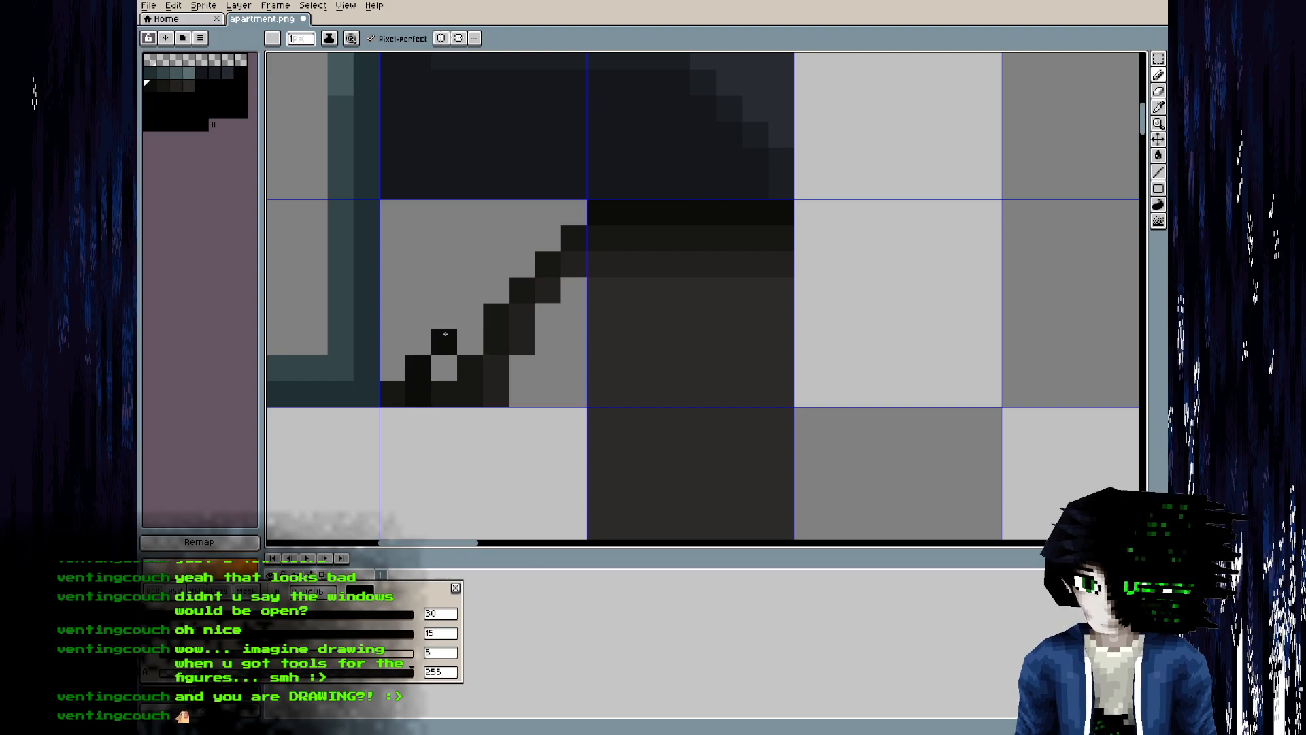
pyautogui.moveTo(475, 291); pyautogui.dragTo(495, 283)
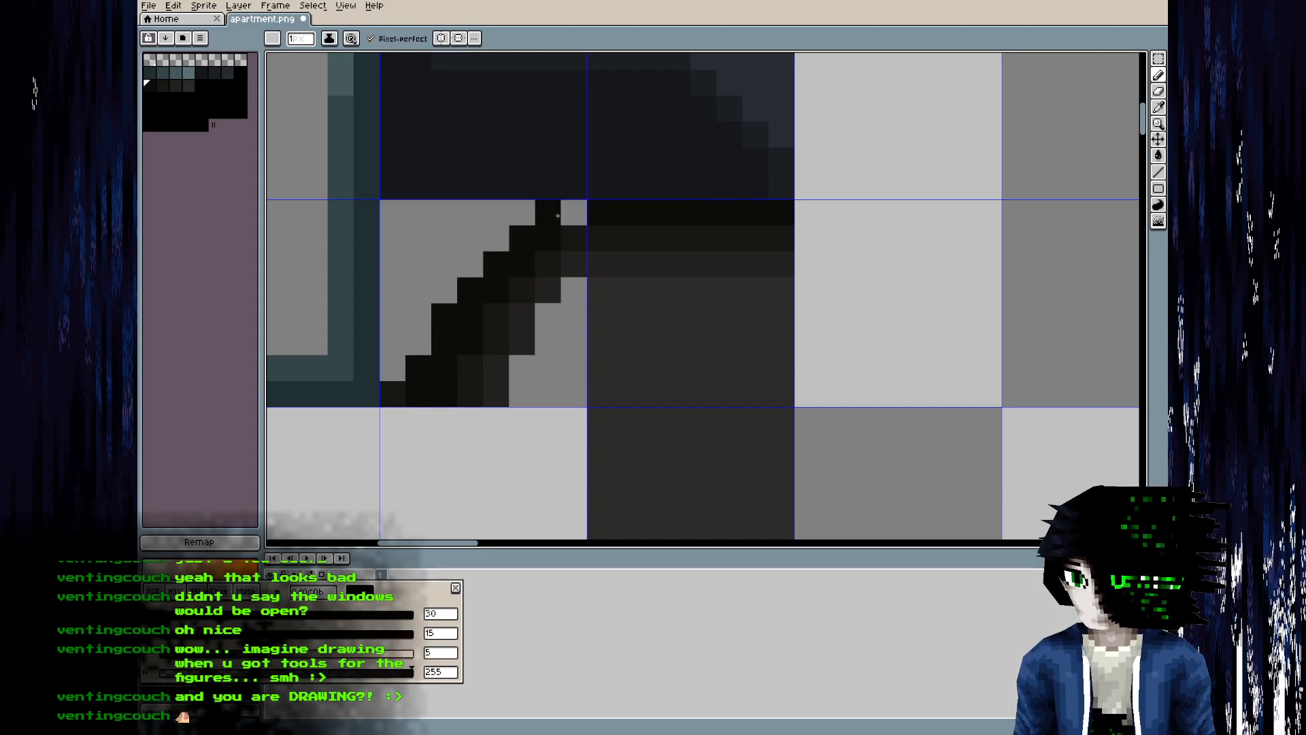
pyautogui.scroll(-4, 557, 216)
pyautogui.hotkey('ctrl', 's')
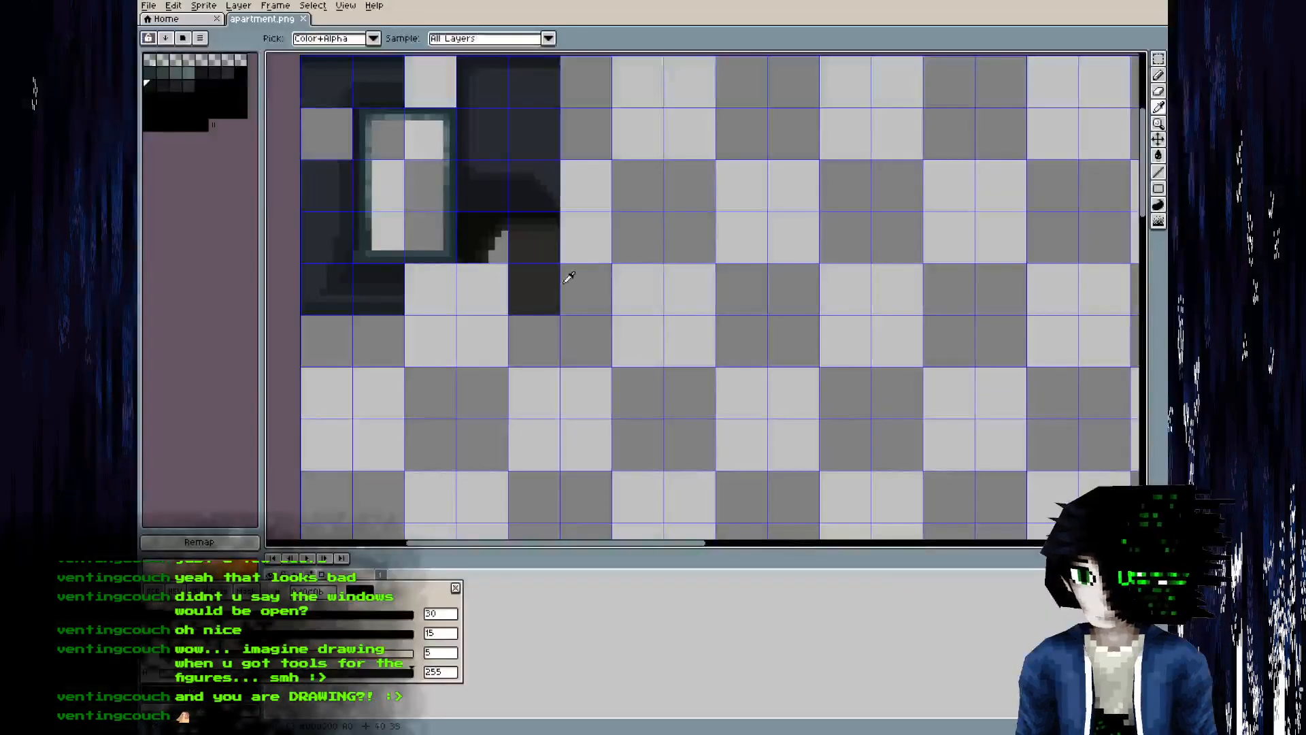
# - Fill the corner tile's remaining empty area with the sampled base brown and save apartment.png
pyautogui.keyDown('alt'); pyautogui.click(537, 256); pyautogui.keyUp('alt')
pyautogui.scroll(5, 504, 241)
pyautogui.press('b')
pyautogui.moveTo(444, 334); pyautogui.dragTo(518, 331)
pyautogui.press('g')
pyautogui.click(513, 303)
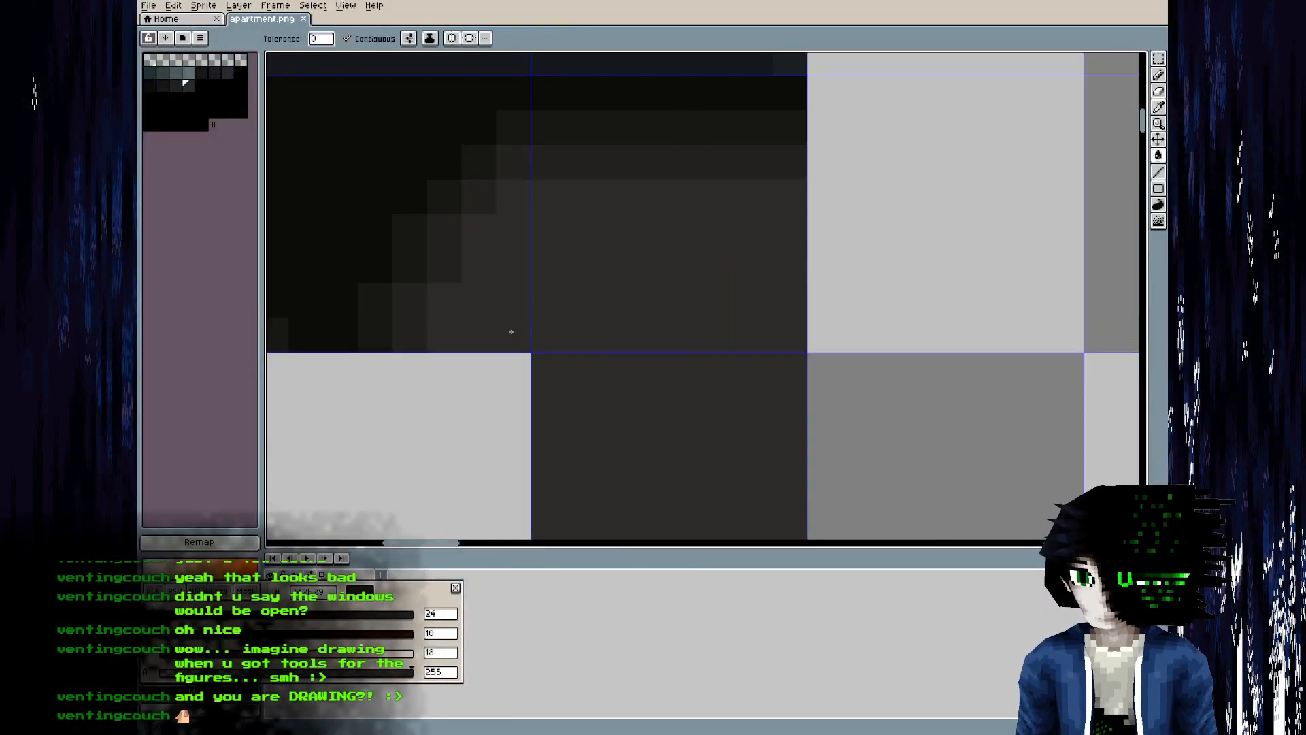
pyautogui.hotkey('ctrl', 's')
# - Switch to Blender, reload the apartment.png texture and return to Edit Mode on the room mesh
pyautogui.hotkey('alt', 'Tab')
pyautogui.hotkey('alt', 'r')
pyautogui.moveTo(675, 408); pyautogui.dragTo(381, 334, button='middle')
pyautogui.press('Tab')
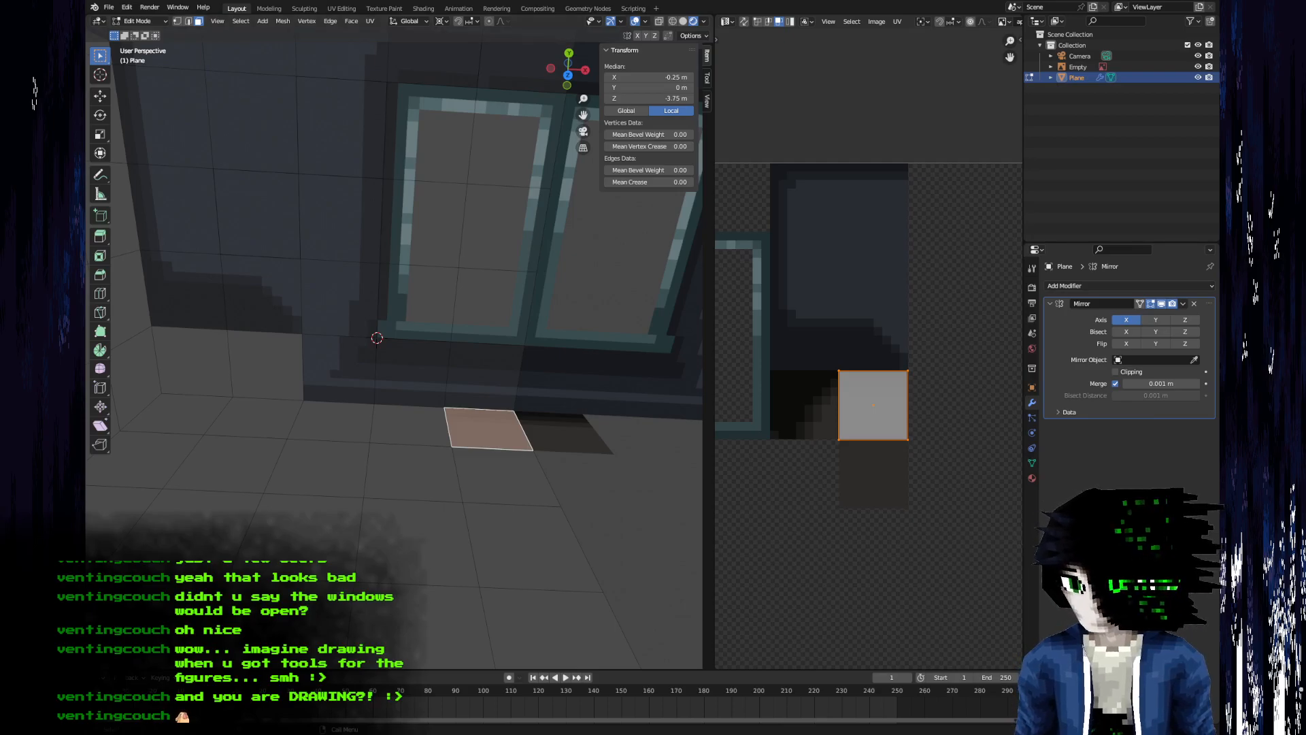
# - Select the floor face next to the mapped brown one under the window and unwrap it
pyautogui.moveTo(497, 427); pyautogui.dragTo(408, 430, button='middle')
pyautogui.click(437, 416)
pyautogui.moveTo(525, 462); pyautogui.dragTo(735, 463, button='middle')
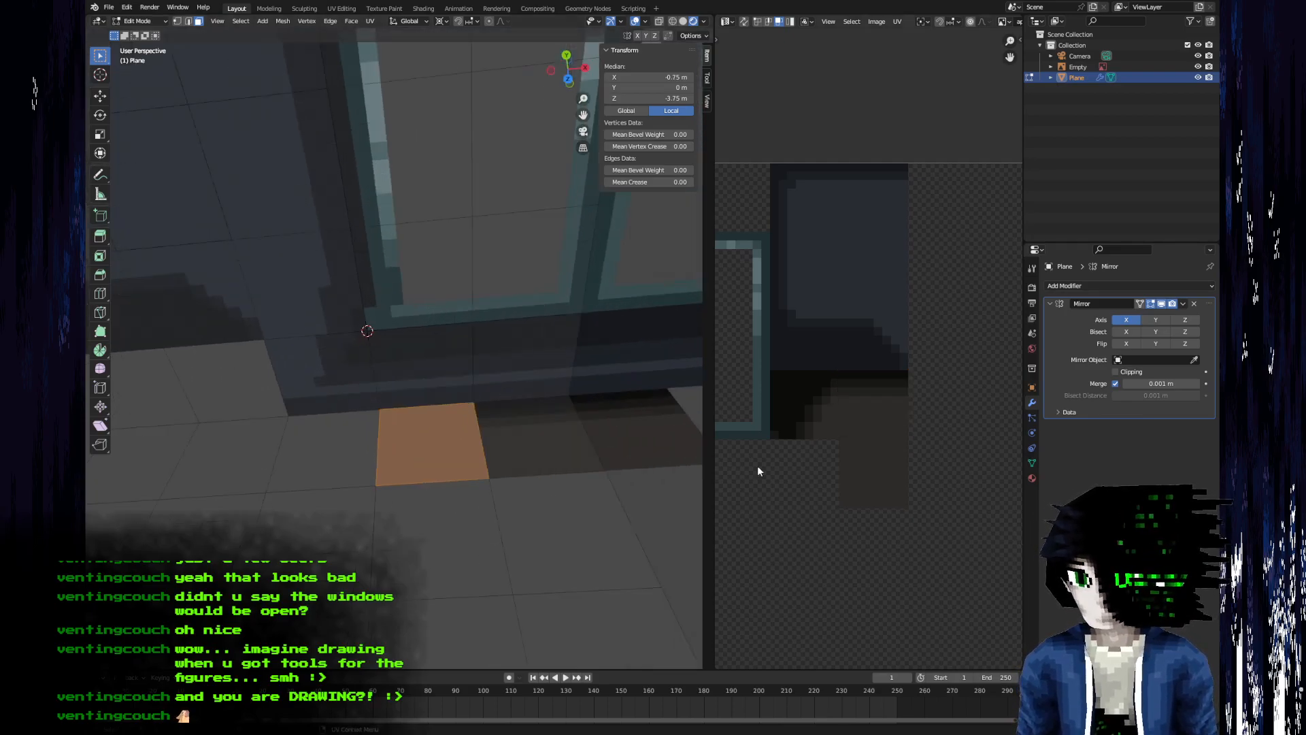
pyautogui.scroll(-8, 816, 455)
pyautogui.scroll(3, 884, 470)
pyautogui.moveTo(781, 436); pyautogui.dragTo(782, 439, button='middle')
pyautogui.press('u')
pyautogui.click(455, 442)
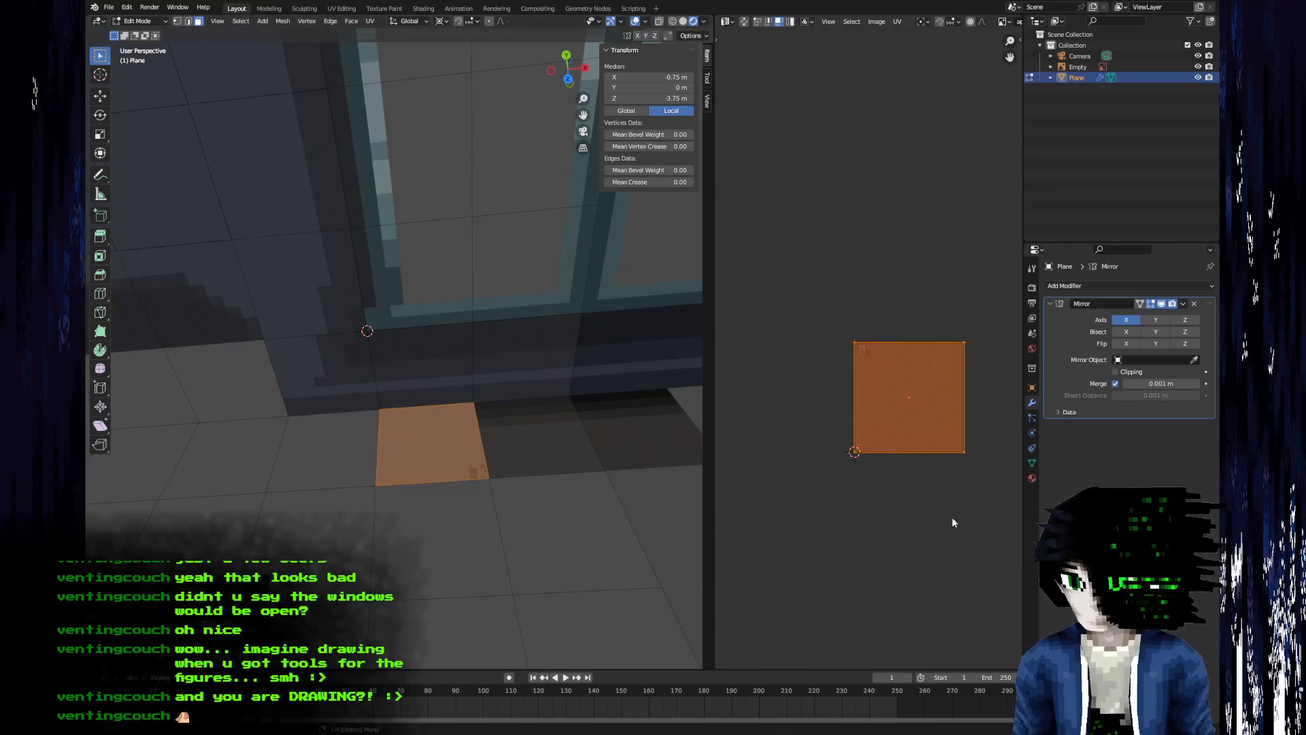
# - Move and shrink the new face's UV square onto the dark corner tile of the texture
pyautogui.press('g')
pyautogui.click(897, 460)
pyautogui.press('s')
pyautogui.click(866, 381)
pyautogui.scroll(11, 871, 387)
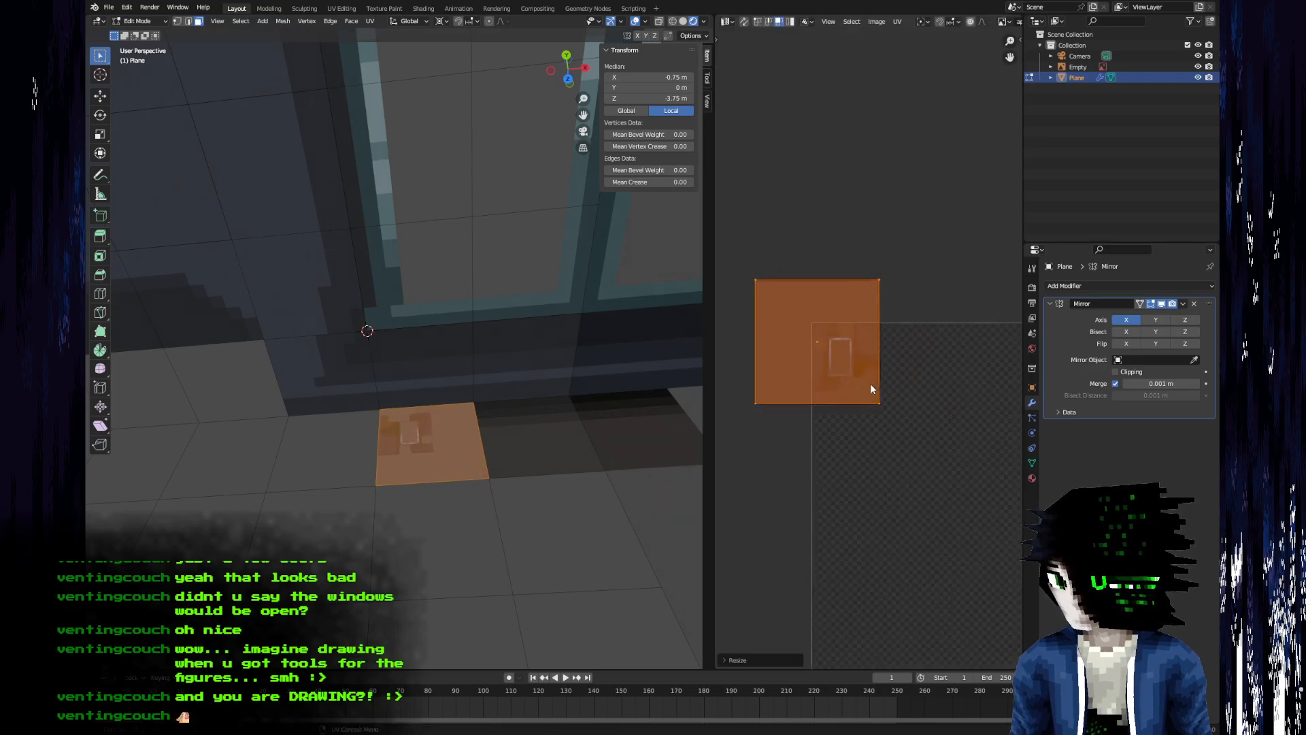
pyautogui.moveTo(807, 364); pyautogui.dragTo(865, 310, button='middle')
pyautogui.press('g')
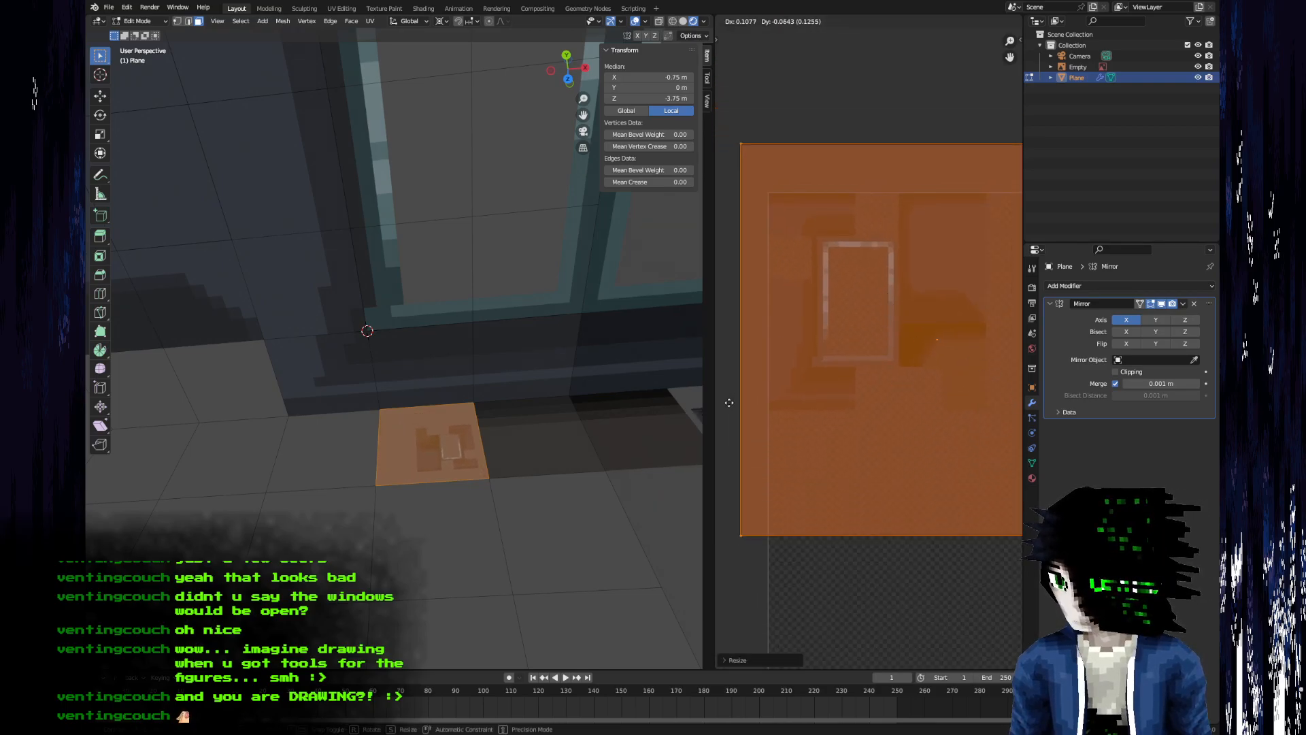
pyautogui.click(879, 517)
pyautogui.press('s')
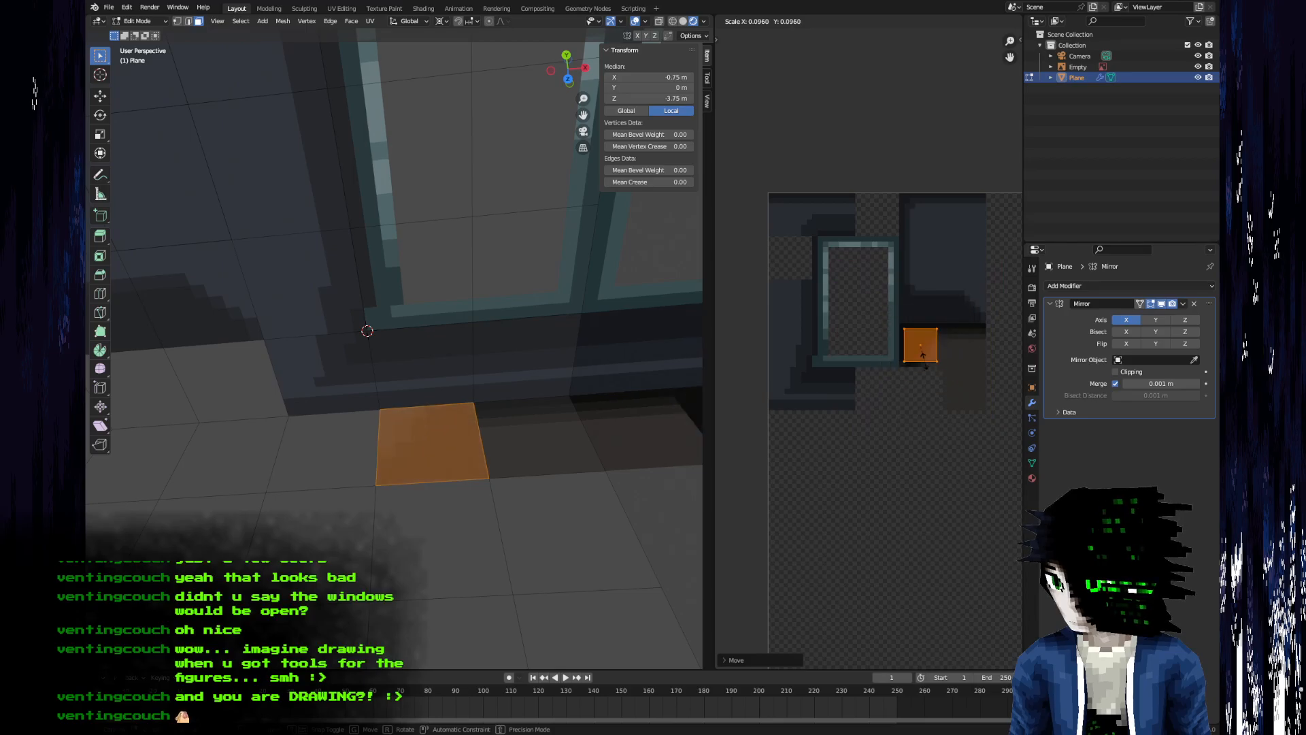
pyautogui.click(923, 363)
# - Check the corner shading in Object Mode, rotate the face's UV square and mirror it along X
pyautogui.press('Tab')
pyautogui.moveTo(517, 437); pyautogui.dragTo(516, 459, button='middle')
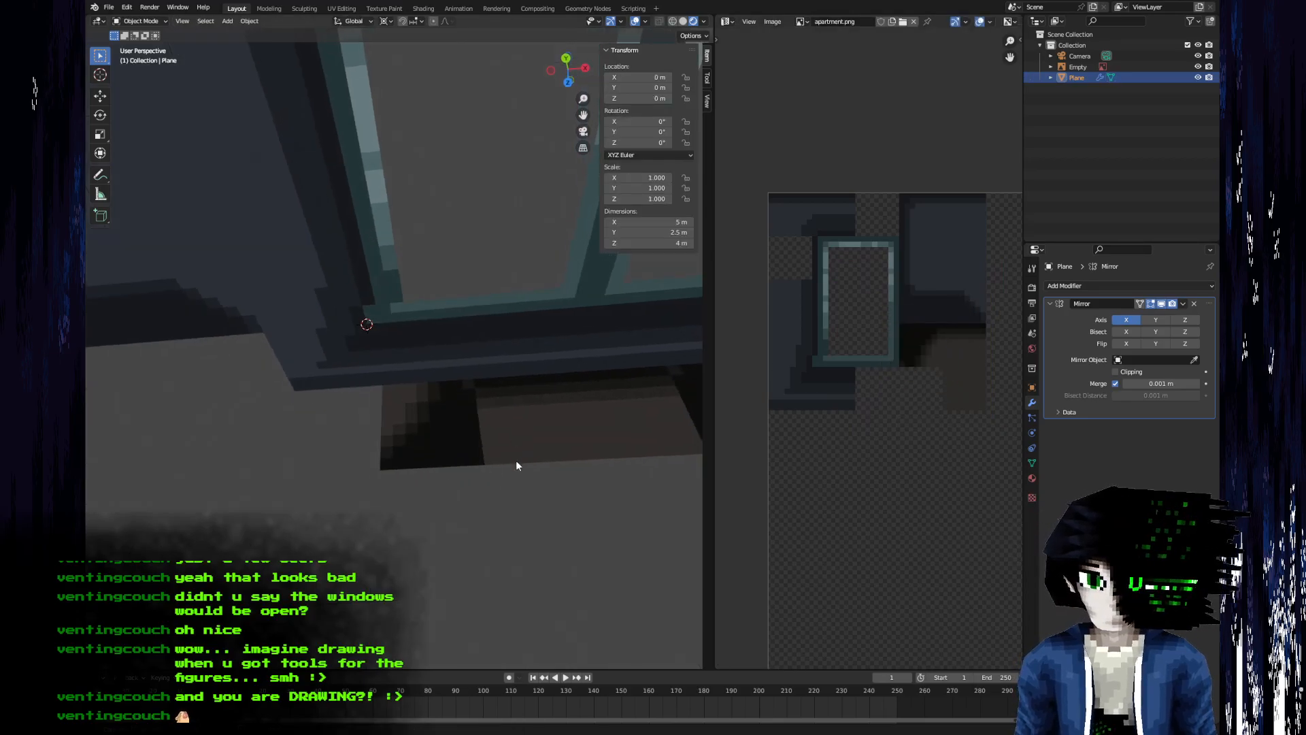
pyautogui.press('Tab')
pyautogui.scroll(5, 951, 442)
pyautogui.moveTo(952, 440); pyautogui.dragTo(837, 473, button='middle')
pyautogui.press('r')
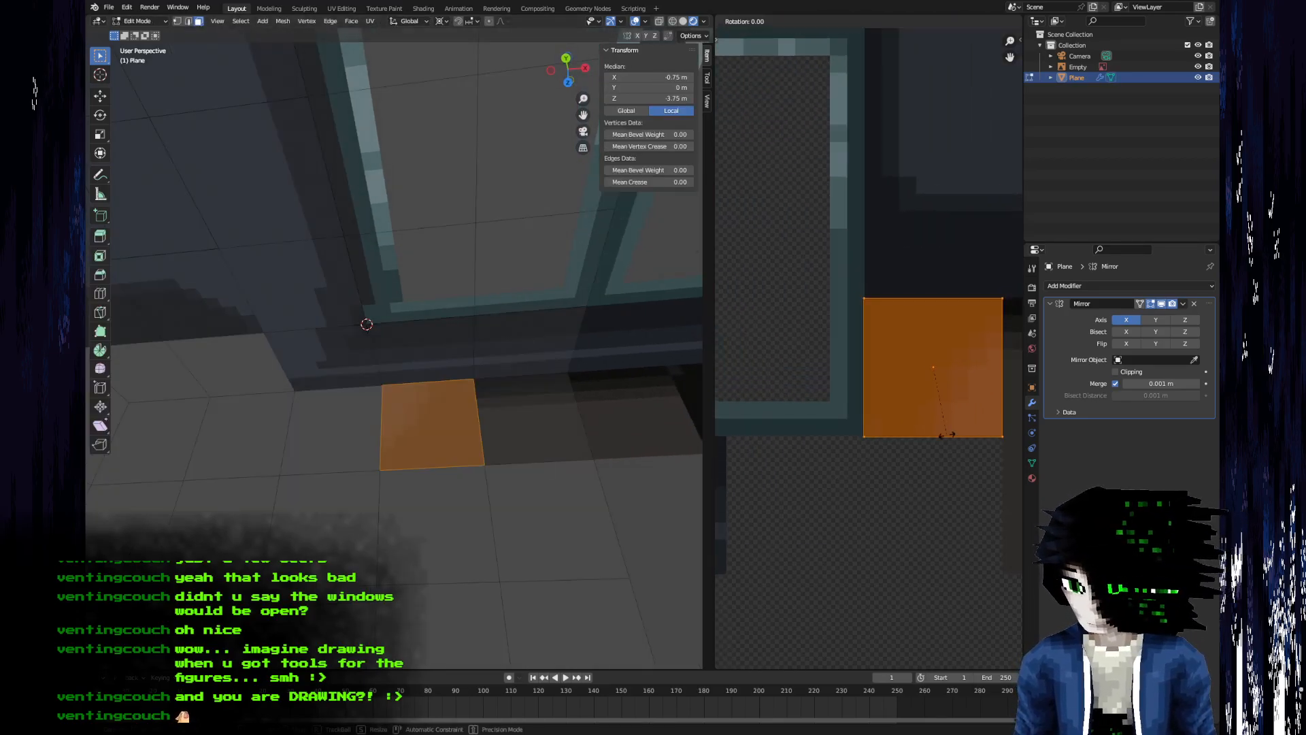
pyautogui.press('Return')
pyautogui.press('s')
pyautogui.press('x')
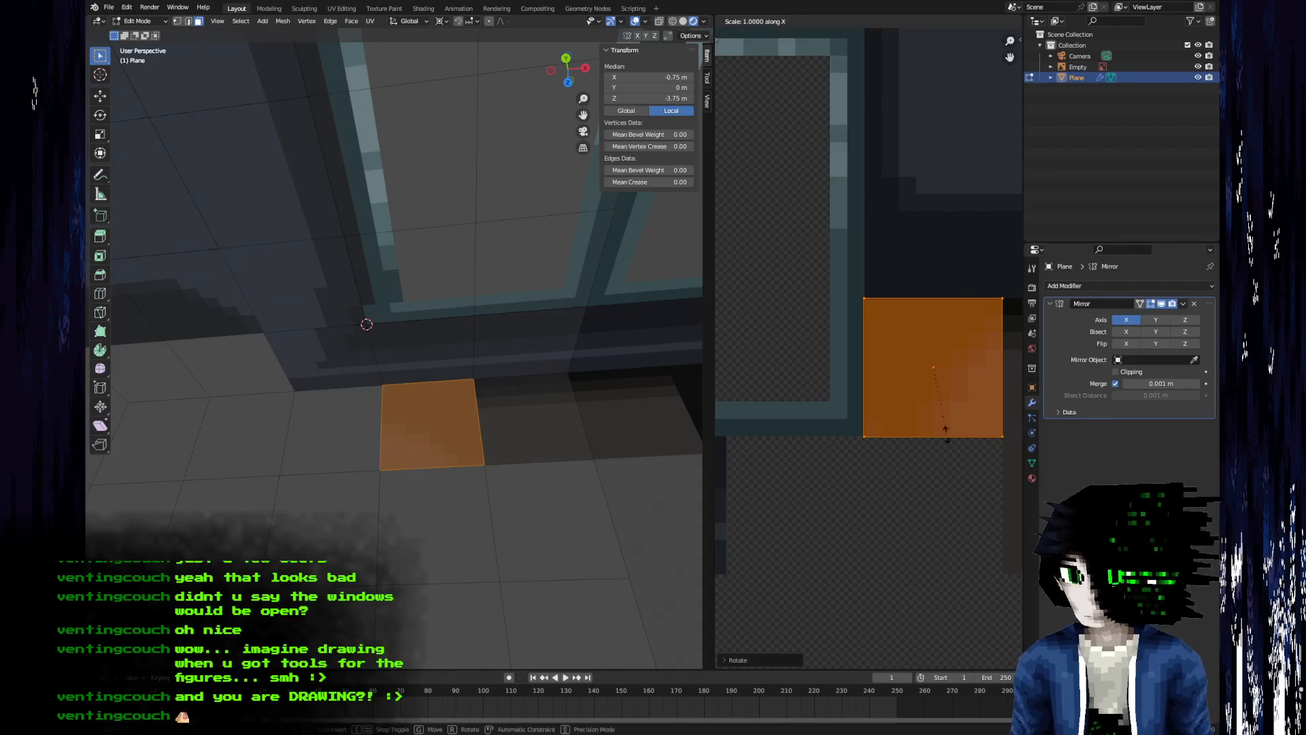
pyautogui.press('-')
pyautogui.press('Return')
# - Flip the corner face's UV square along Y and rotate it by 90° to line up the floor shading
pyautogui.press('Tab')
pyautogui.press('Tab')
pyautogui.press('Tab')
pyautogui.press('Tab')
pyautogui.press('Tab')
pyautogui.press('Tab')
pyautogui.press('s')
pyautogui.press('y')
pyautogui.press('Return')
pyautogui.write('r90')
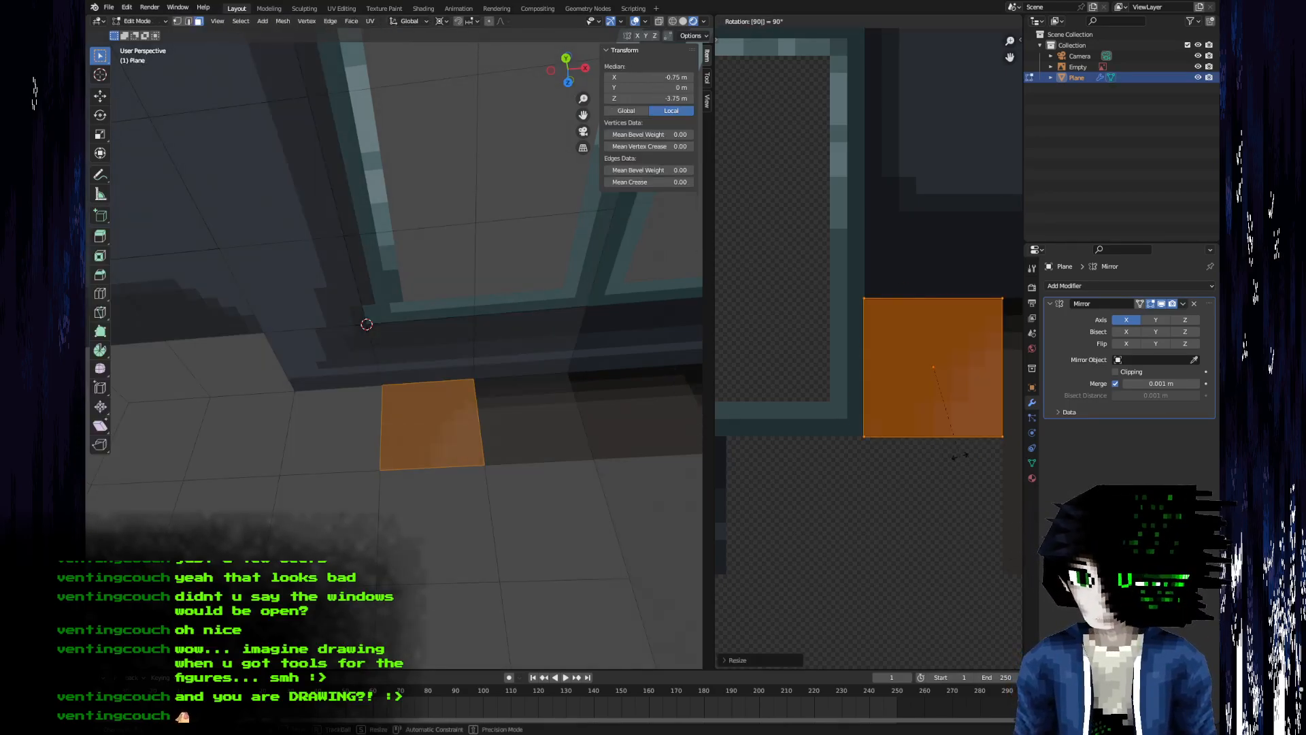
pyautogui.press('Return')
# - Examine the mapped floor shading under the window and compare it with the tiles in apartment.png
pyautogui.press('Tab')
pyautogui.keyDown('shift'); pyautogui.moveTo(476, 485); pyautogui.dragTo(418, 494, button='middle'); pyautogui.keyUp('shift')
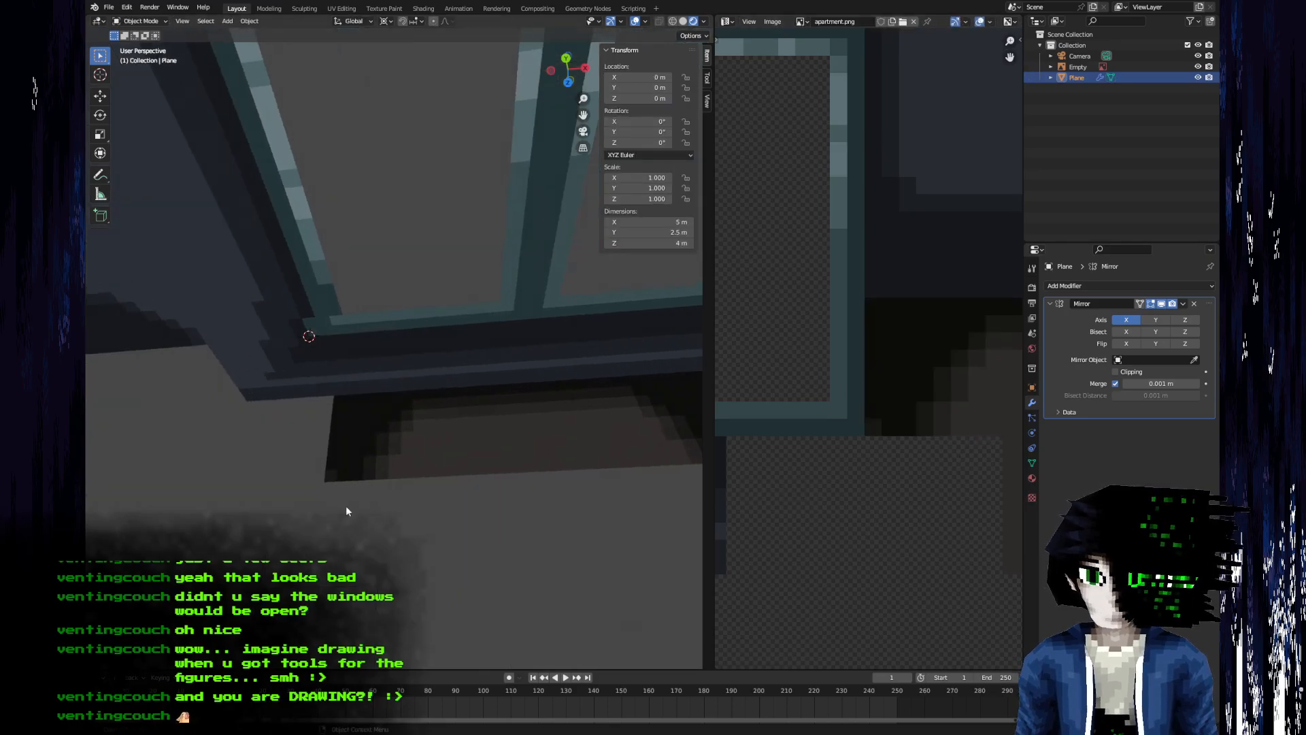
pyautogui.scroll(3, 286, 537)
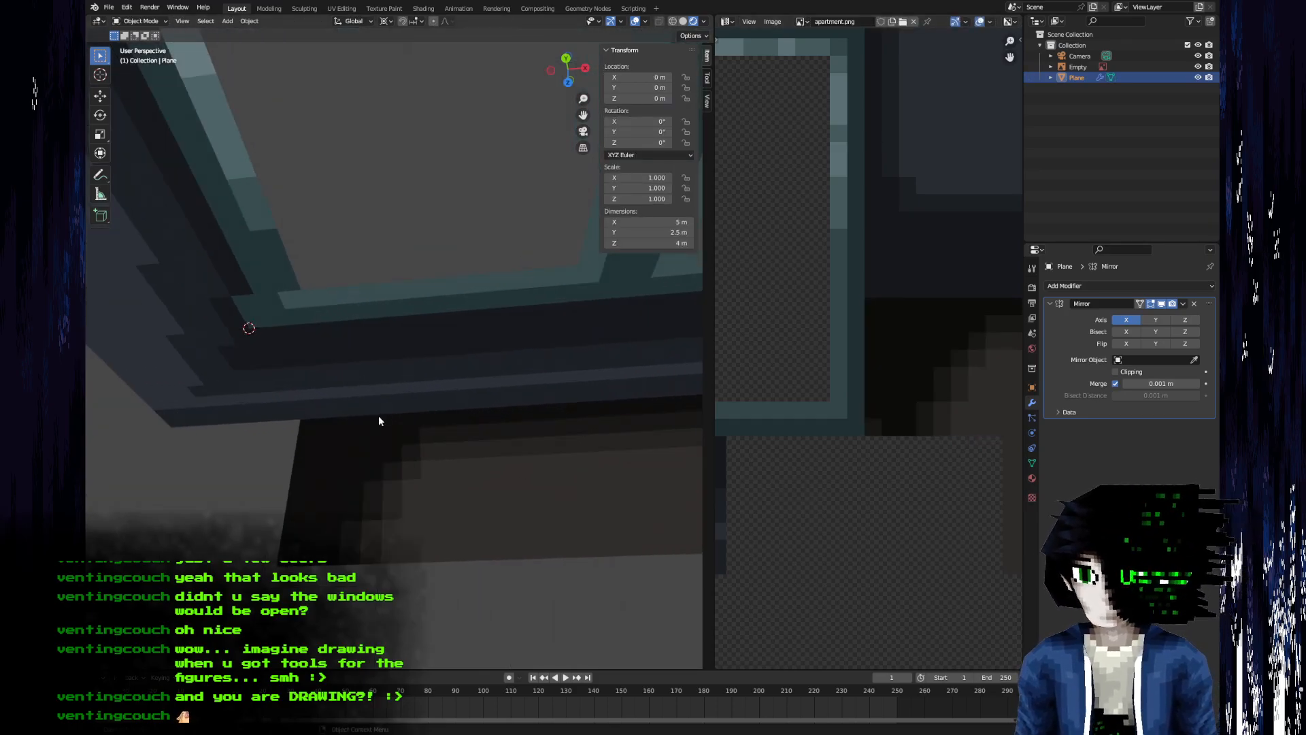
pyautogui.hotkey('alt', 'Tab')
pyautogui.keyDown('alt'); pyautogui.click(327, 243); pyautogui.keyUp('alt')
pyautogui.moveTo(347, 329); pyautogui.dragTo(585, 335, button='middle')
pyautogui.hotkey('alt', 'Tab')
pyautogui.scroll(-5, 352, 463)
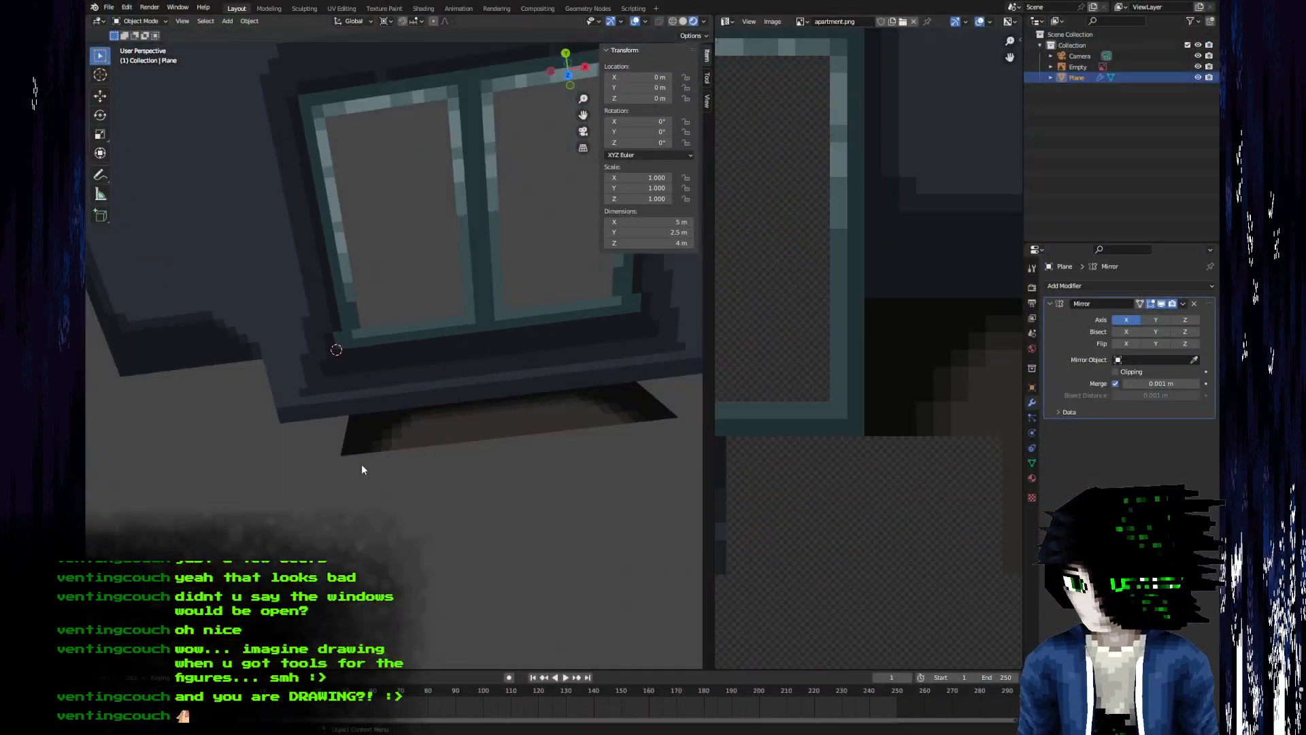
pyautogui.press('Tab')
pyautogui.scroll(4, 387, 471)
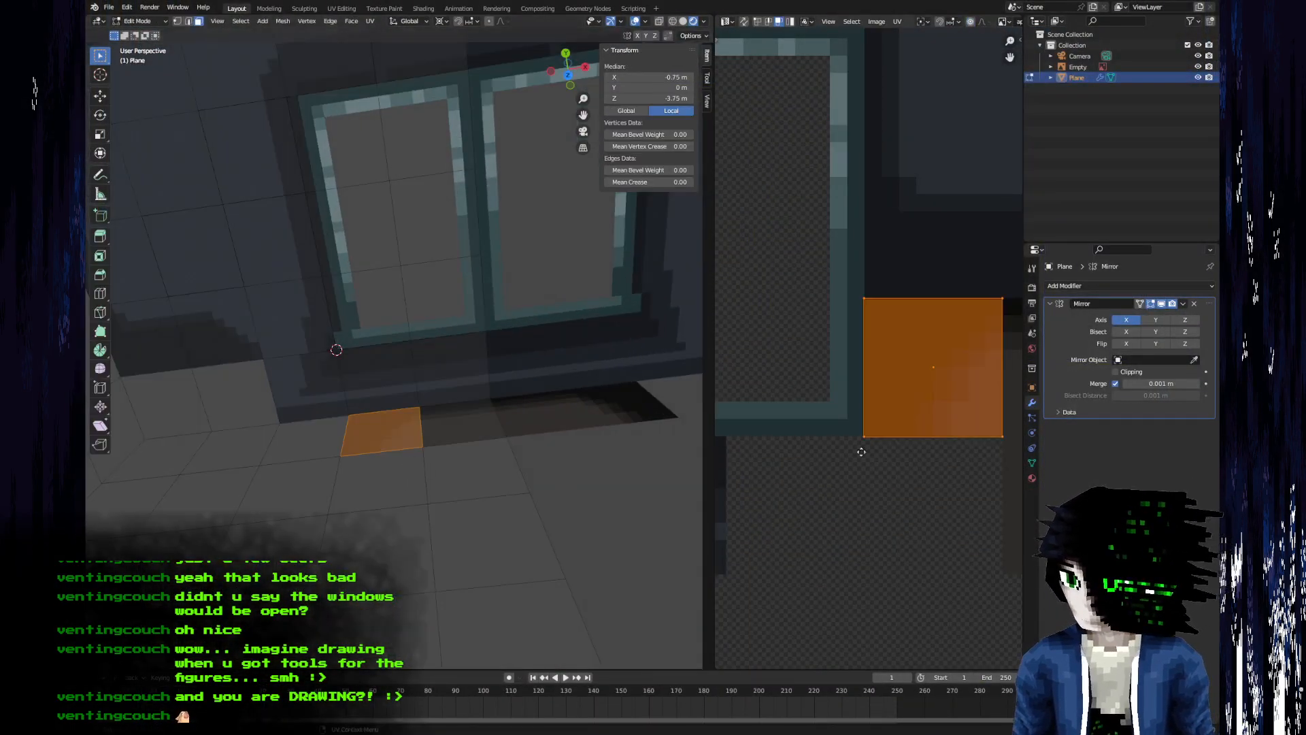
pyautogui.moveTo(868, 465); pyautogui.dragTo(695, 398, button='middle')
pyautogui.moveTo(926, 424); pyautogui.dragTo(892, 456, button='middle')
# - In Aseprite, add a brown floor tile with a dark shaded left edge below the corner tile
pyautogui.hotkey('alt', 'Tab')
pyautogui.scroll(-2, 533, 353)
pyautogui.moveTo(573, 362); pyautogui.dragTo(429, 227, button='middle')
pyautogui.press('m')
pyautogui.moveTo(366, 202); pyautogui.dragTo(449, 361)
pyautogui.hotkey('alt', 'Tab')
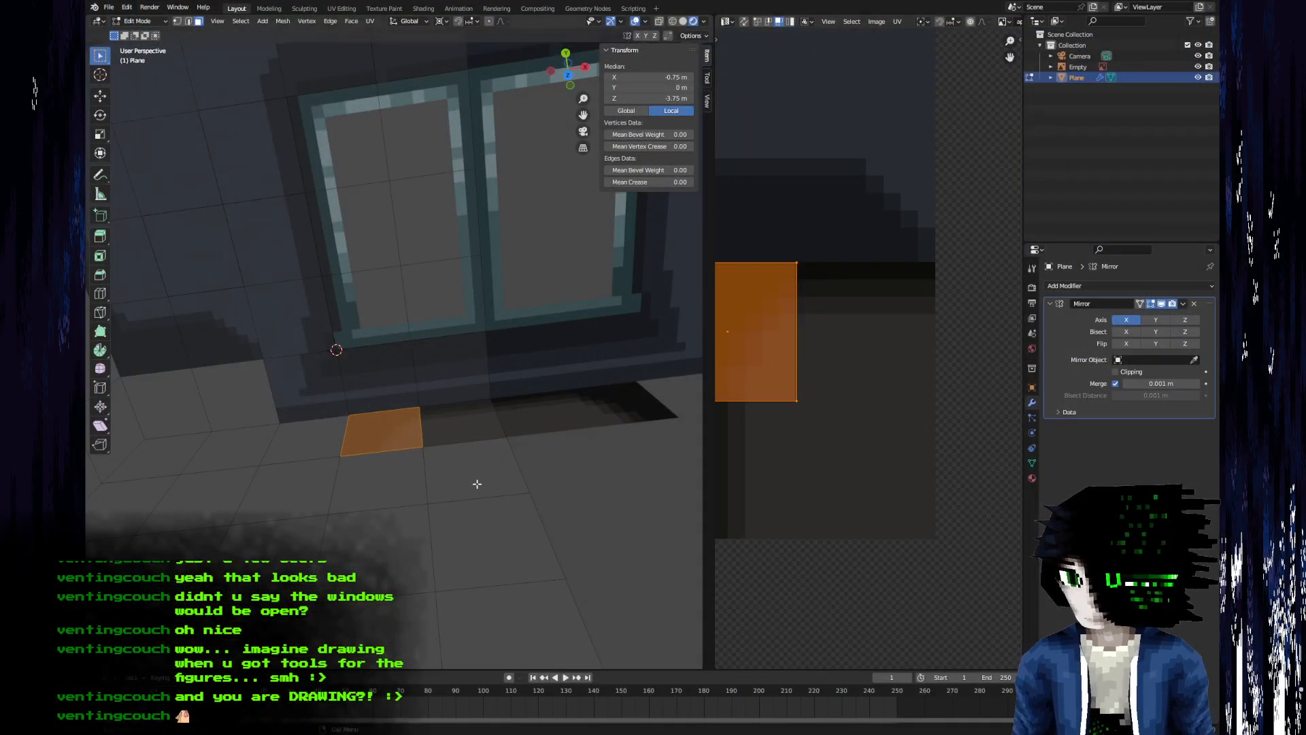
# - In Blender, select the two floor faces in the row in front of the textured ones and unwrap them
pyautogui.moveTo(477, 483); pyautogui.dragTo(406, 481, button='middle')
pyautogui.click(415, 482)
pyautogui.keyDown('shift'); pyautogui.click(496, 478); pyautogui.keyUp('shift')
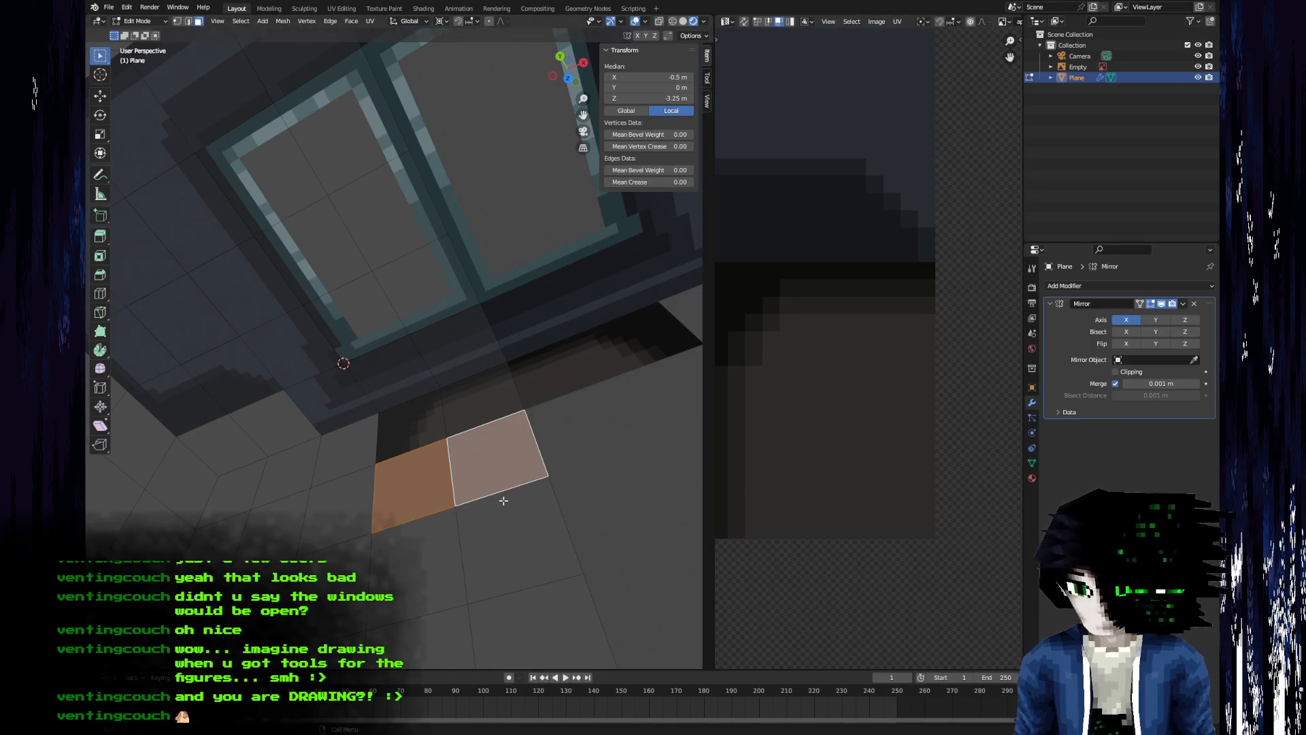
pyautogui.press('u')
pyautogui.click(459, 497)
pyautogui.scroll(-15, 893, 474)
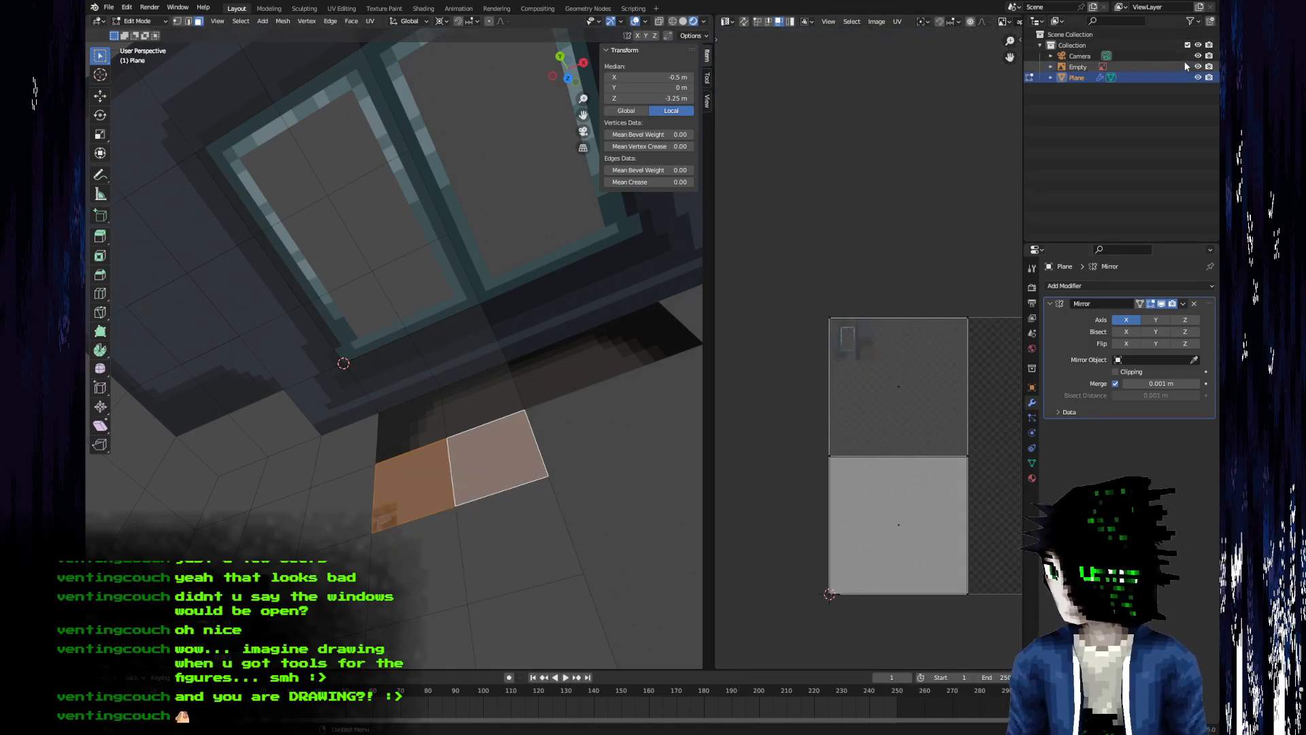
# - Compare the floor area with the room's reference sketch and examine the textured shading under the window
pyautogui.scroll(-7, 329, 371)
pyautogui.moveTo(329, 371); pyautogui.dragTo(402, 487, button='middle')
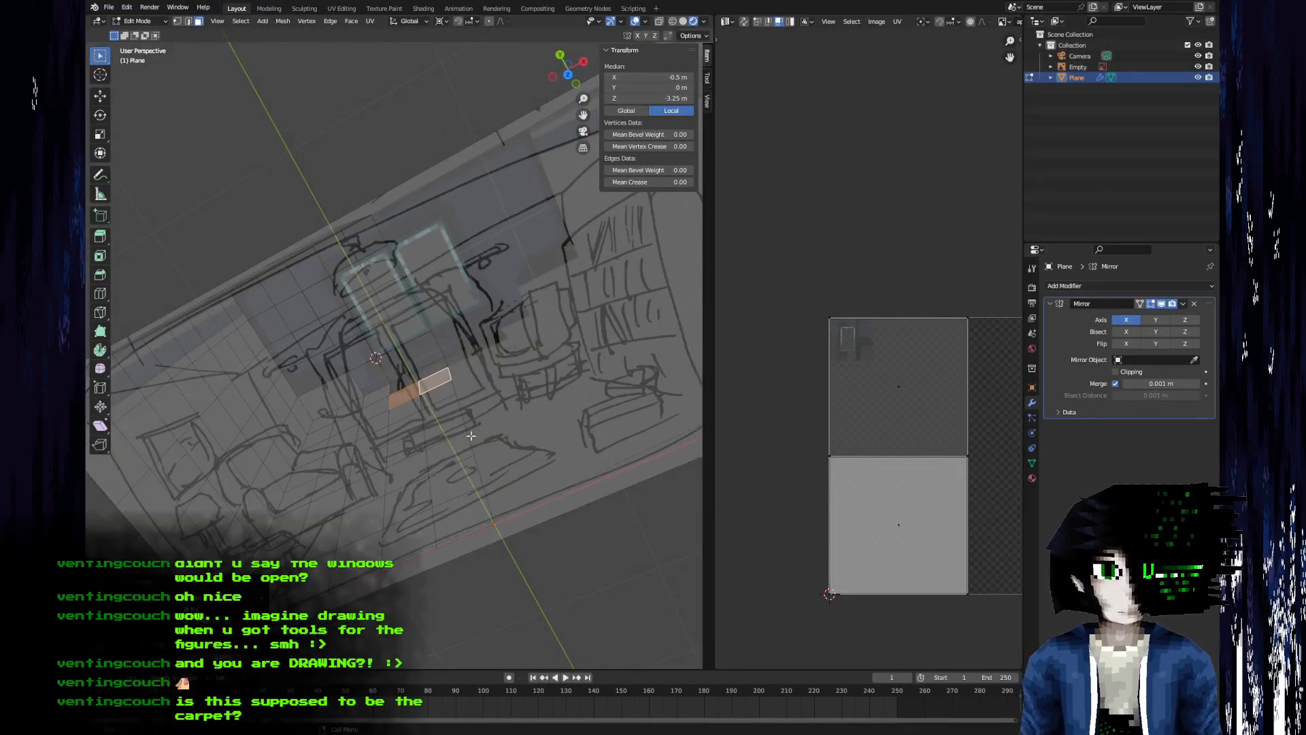
pyautogui.scroll(6, 430, 476)
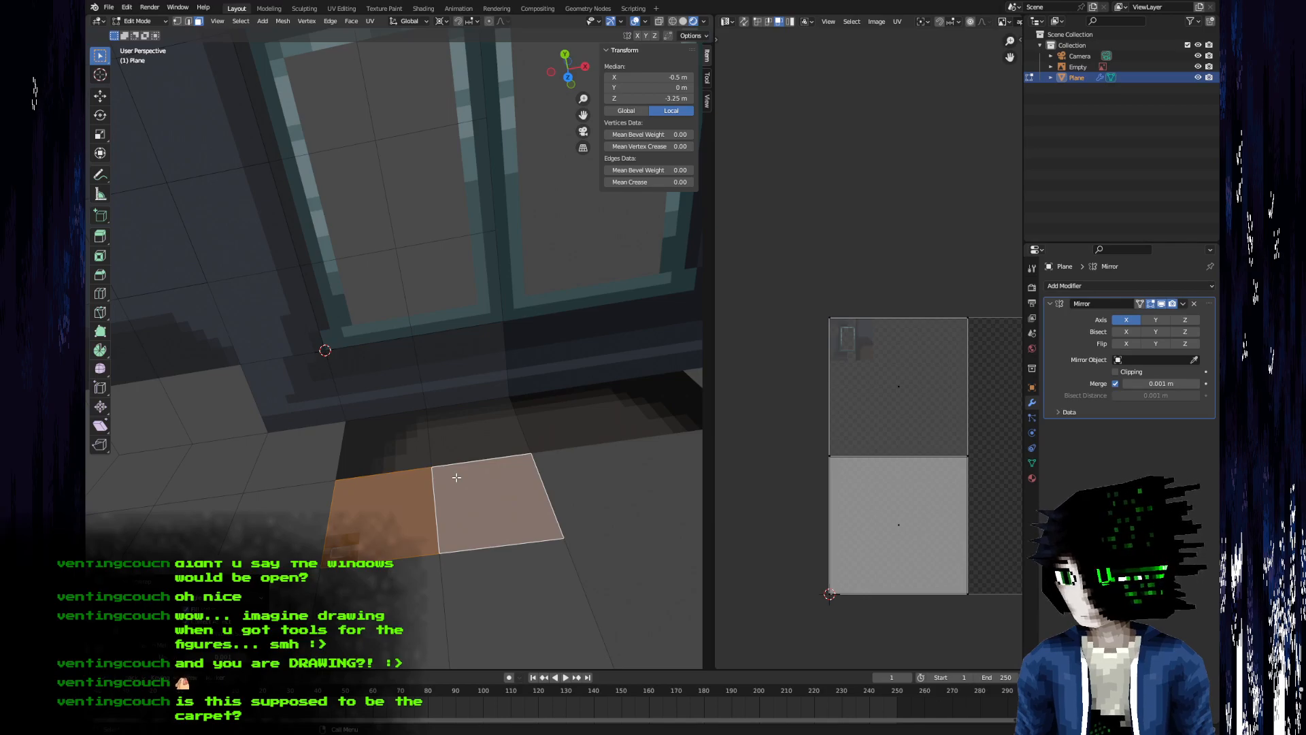
pyautogui.scroll(-2, 497, 522)
pyautogui.moveTo(496, 522)
pyautogui.keyDown('shift'); pyautogui.mouseDown(button='middle')
pyautogui.moveTo(360, 544)
pyautogui.moveTo(293, 482)
pyautogui.moveTo(318, 504)
pyautogui.mouseUp(button='middle'); pyautogui.keyUp('shift')
pyautogui.press('Tab')
pyautogui.scroll(-4, 320, 504)
pyautogui.scroll(4, 338, 510)
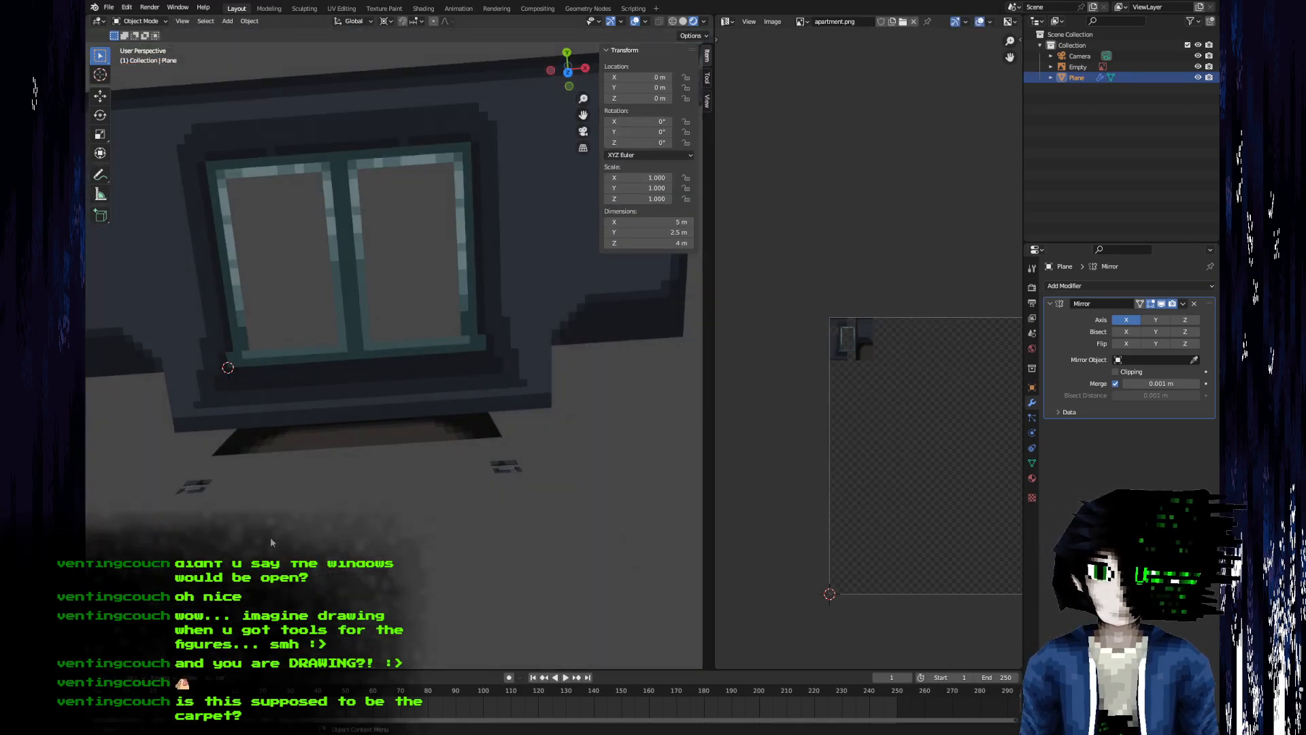
pyautogui.scroll(4, 417, 493)
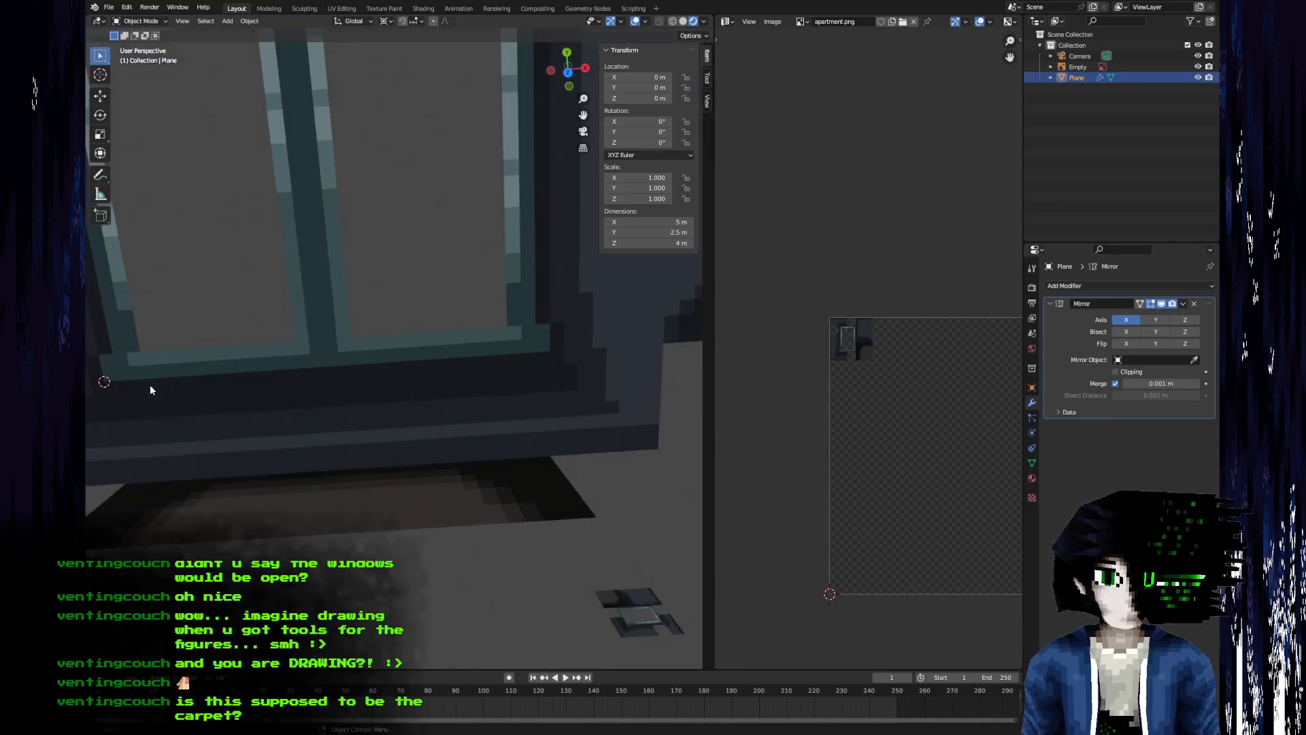
pyautogui.moveTo(181, 427); pyautogui.dragTo(434, 464, button='middle')
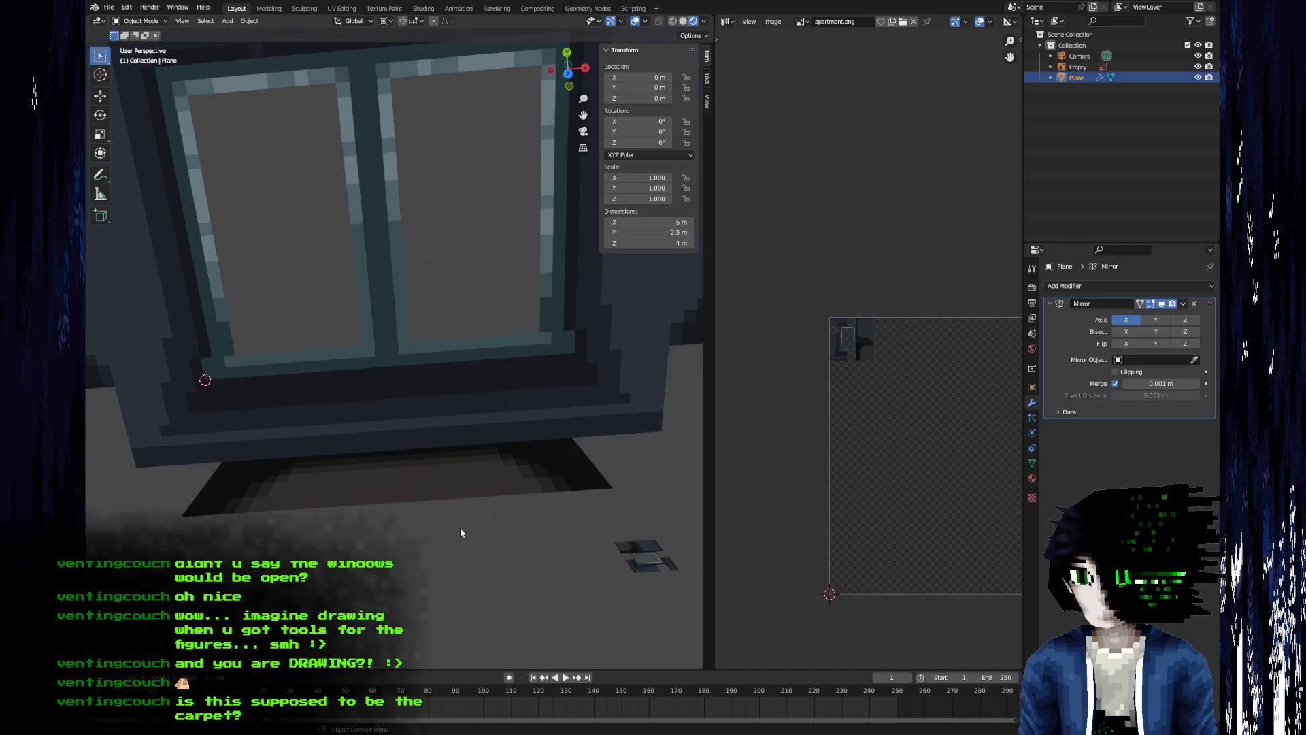
# - Select the UVs of the two unwrapped floor faces and shrink them beside the painted tiles in apartment.png
pyautogui.keyDown('shift'); pyautogui.moveTo(479, 534); pyautogui.dragTo(506, 491, button='middle'); pyautogui.keyUp('shift')
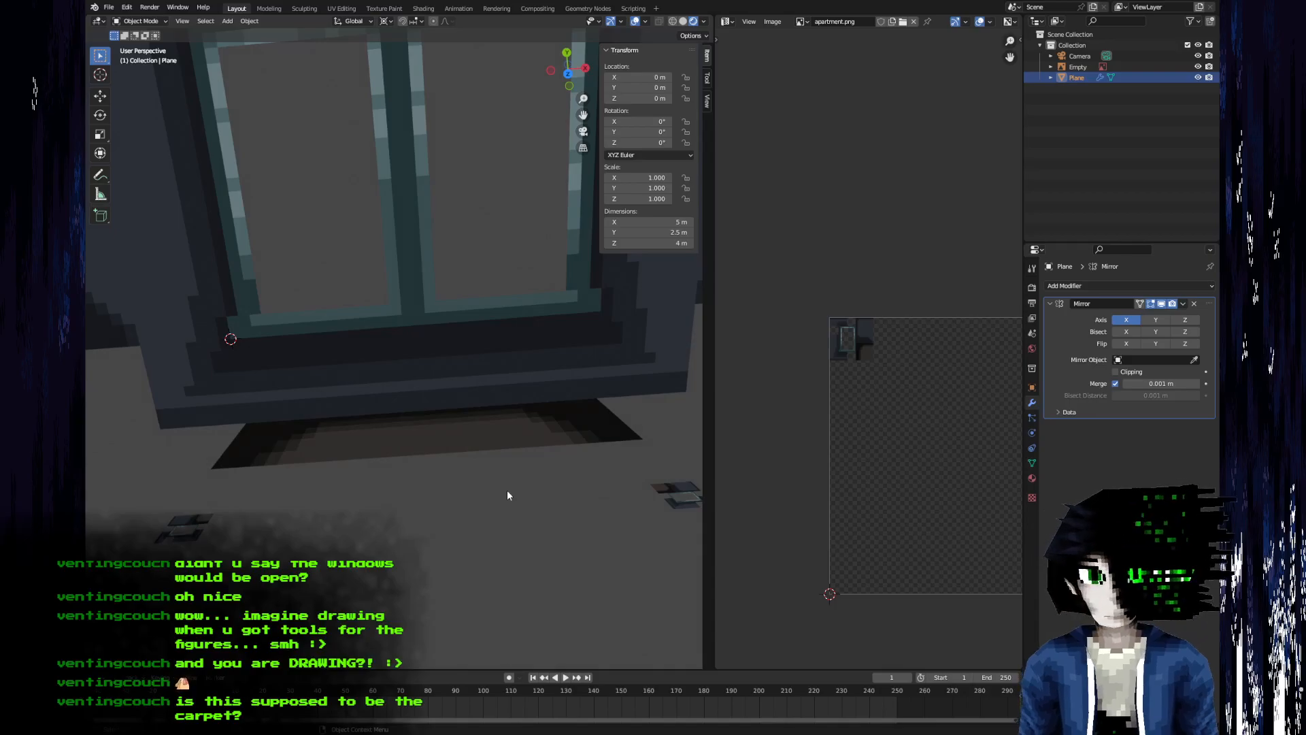
pyautogui.press('Tab')
pyautogui.press('a')
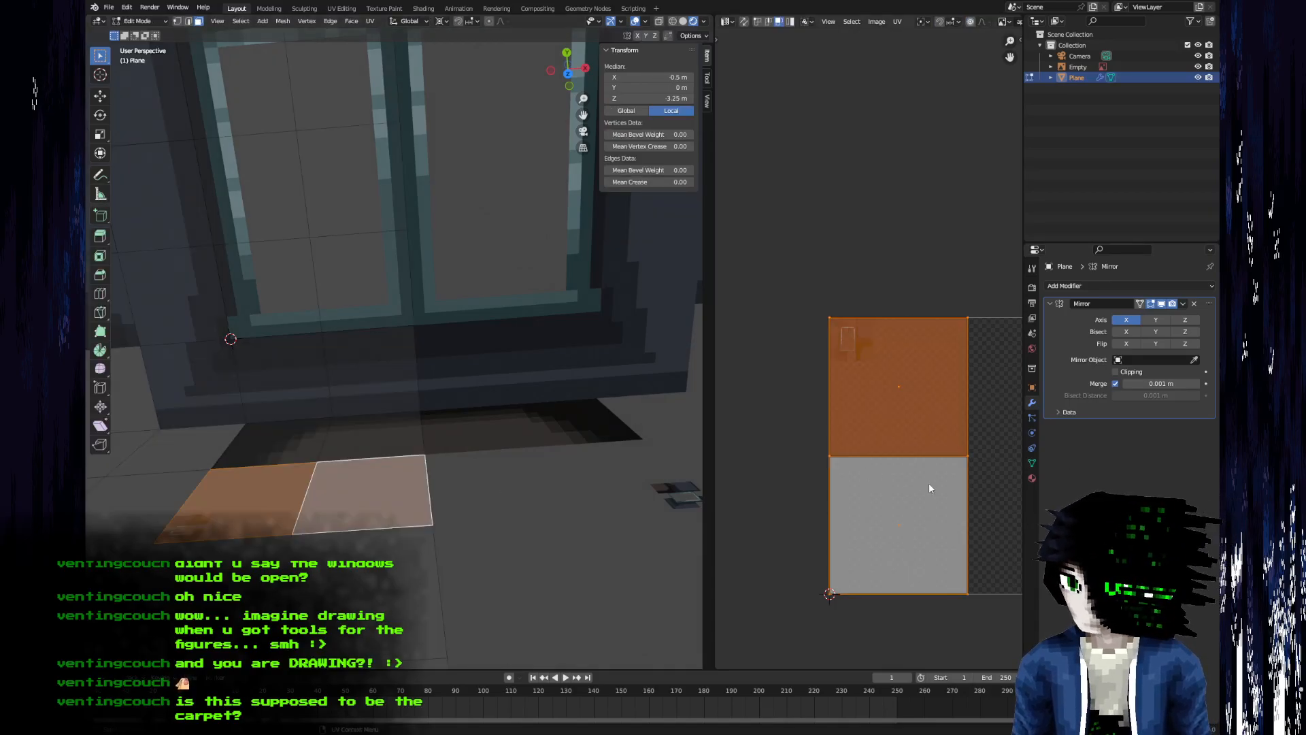
pyautogui.press('g')
pyautogui.click(896, 432)
pyautogui.press('s')
pyautogui.click(873, 421)
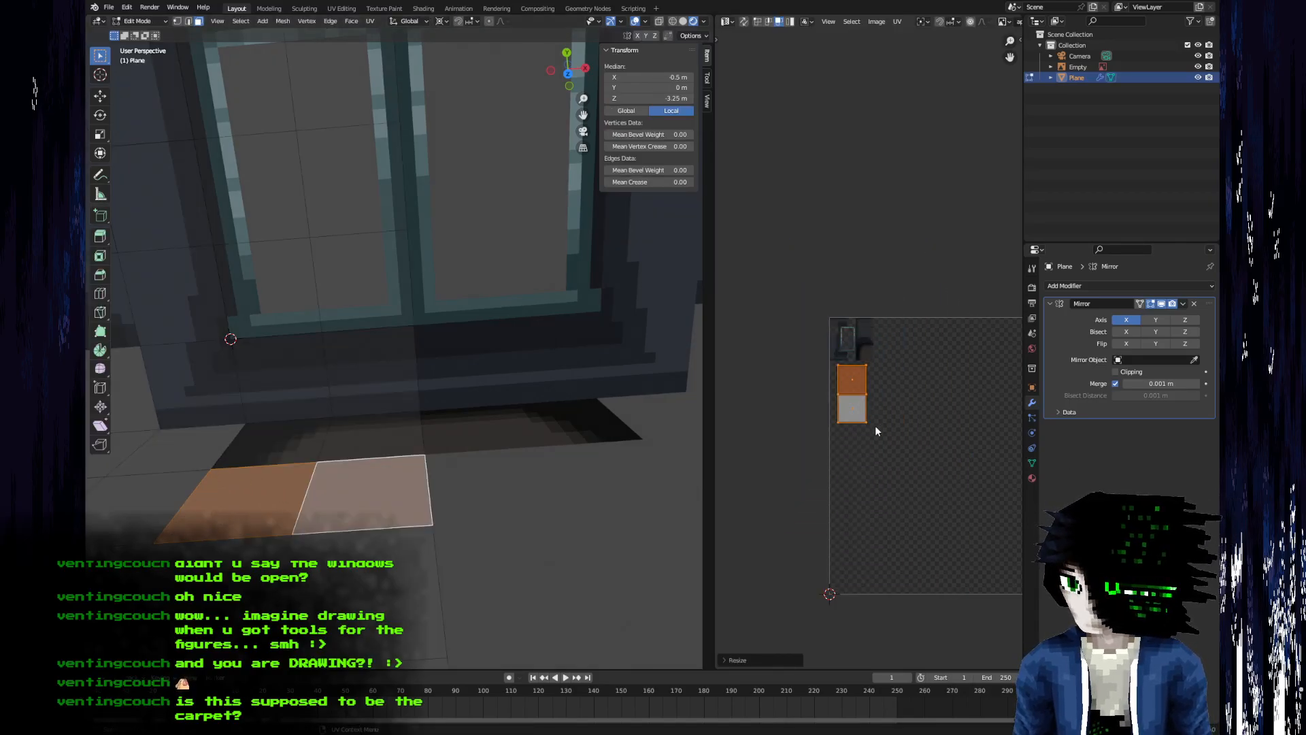
# - Adjust the scale of the two floor faces' UVs and move them over the column with the painted floor tiles
pyautogui.scroll(6, 872, 380)
pyautogui.moveTo(872, 380); pyautogui.dragTo(942, 501, button='middle')
pyautogui.scroll(-1, 942, 498)
pyautogui.press('g')
pyautogui.click(977, 414)
pyautogui.press('s')
pyautogui.click(961, 435)
pyautogui.scroll(3, 961, 434)
pyautogui.press('g')
pyautogui.click(960, 316)
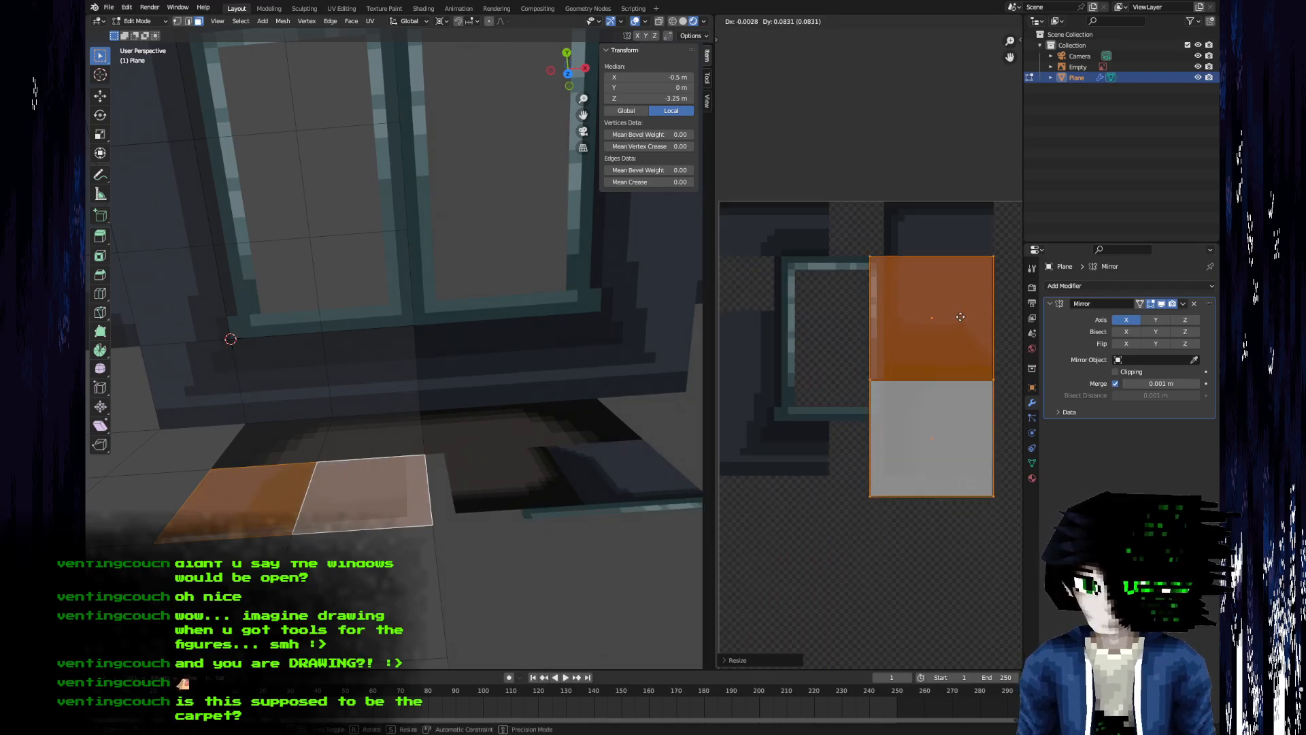
# - Rotate the two floor faces' UVs 90 degrees and fit them onto the brown floor tile with the dark shaded edge
pyautogui.write('r90')
pyautogui.press('Return')
pyautogui.press('g')
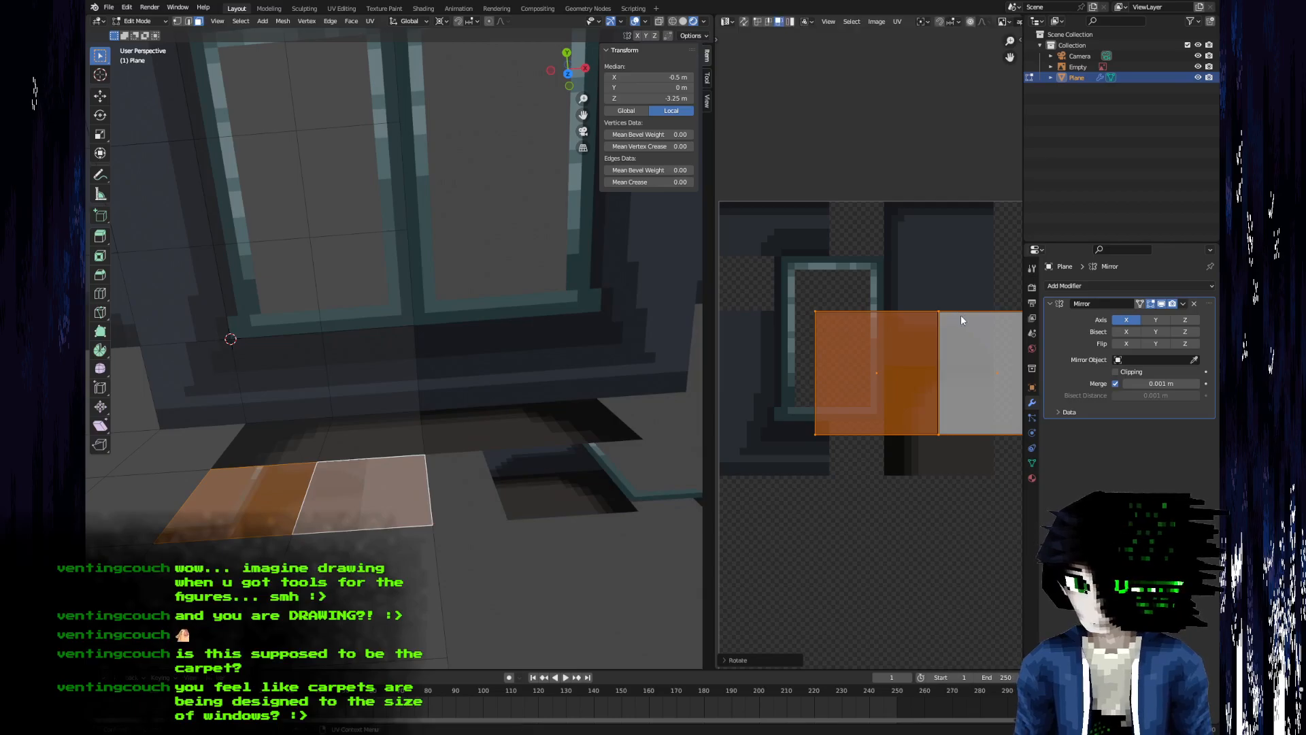
pyautogui.click(954, 397)
pyautogui.press('s')
pyautogui.click(961, 541)
pyautogui.moveTo(918, 490); pyautogui.dragTo(850, 450, button='middle')
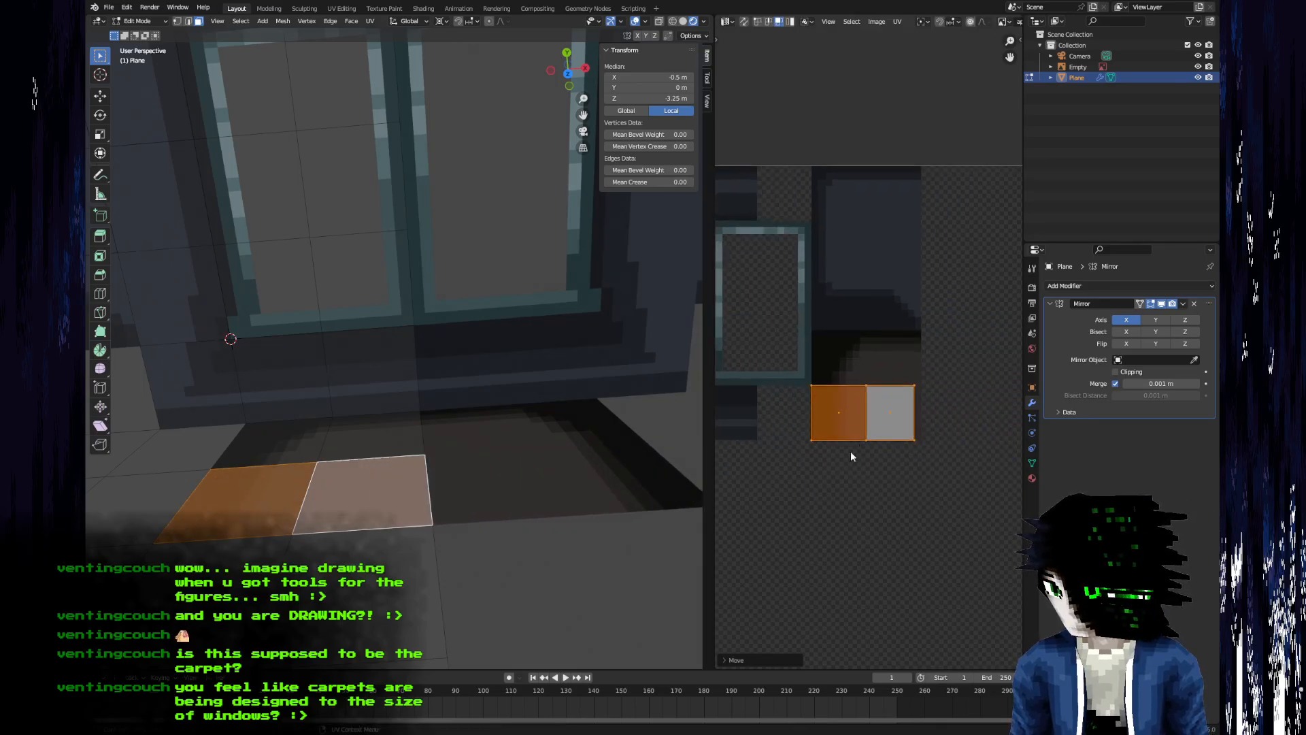
pyautogui.press('g')
pyautogui.click(921, 417)
# - Delete the four untextured floor faces directly in front of the textured floor rows
pyautogui.moveTo(459, 531); pyautogui.dragTo(513, 489, button='middle')
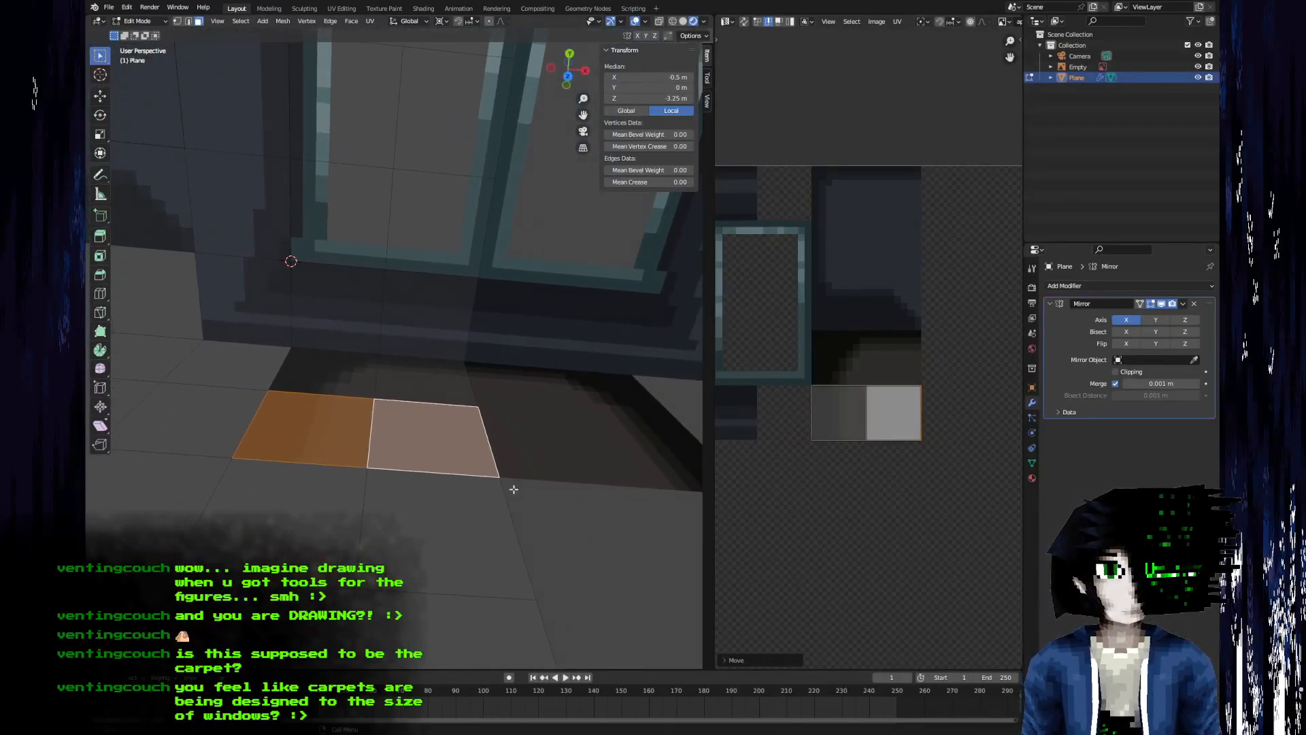
pyautogui.click(266, 527)
pyautogui.keyDown('shift'); pyautogui.click(411, 535); pyautogui.keyUp('shift')
pyautogui.keyDown('shift'); pyautogui.click(303, 627); pyautogui.keyUp('shift')
pyautogui.keyDown('shift'); pyautogui.click(394, 627); pyautogui.keyUp('shift')
pyautogui.keyDown('shift'); pyautogui.moveTo(393, 620); pyautogui.dragTo(418, 522, button='middle'); pyautogui.keyUp('shift')
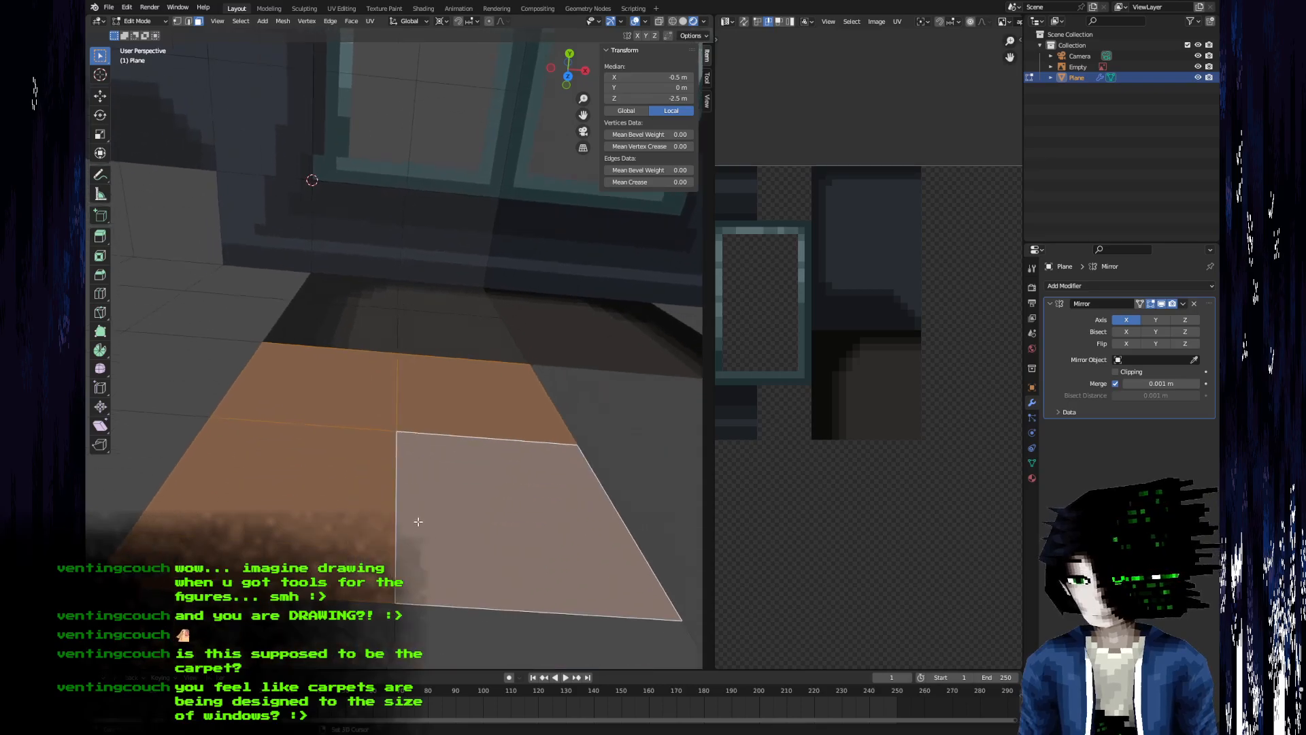
pyautogui.scroll(-3, 418, 522)
pyautogui.scroll(-8, 401, 490)
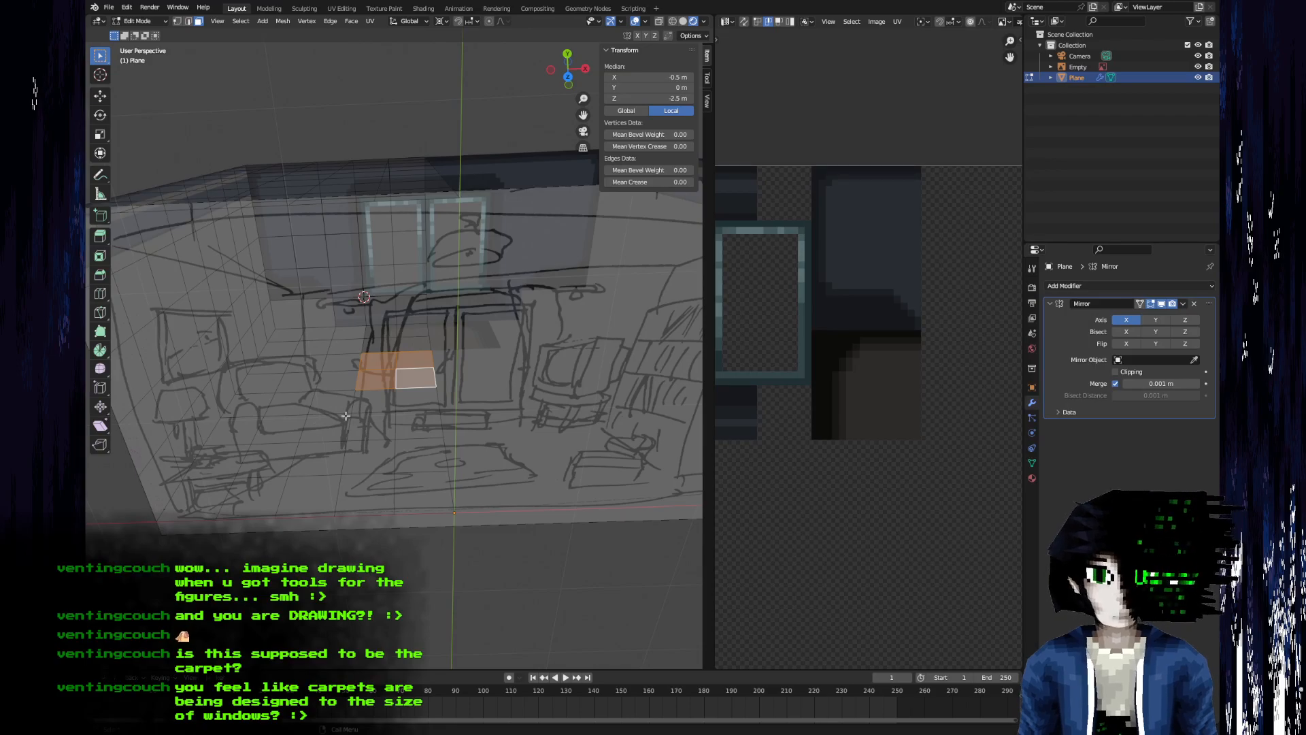
pyautogui.scroll(5, 413, 409)
pyautogui.moveTo(415, 411); pyautogui.dragTo(395, 461, button='middle')
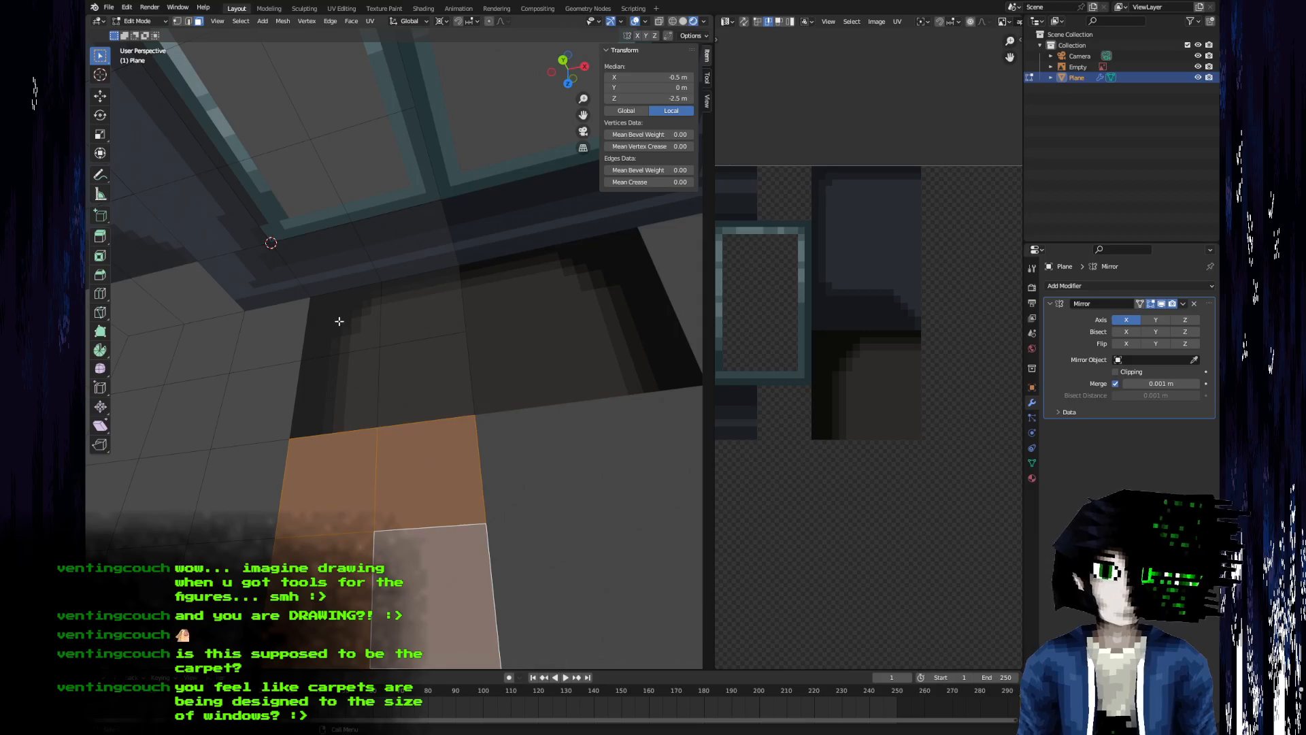
pyautogui.keyDown('shift'); pyautogui.moveTo(297, 461); pyautogui.dragTo(277, 321, button='middle'); pyautogui.keyUp('shift')
pyautogui.press('x')
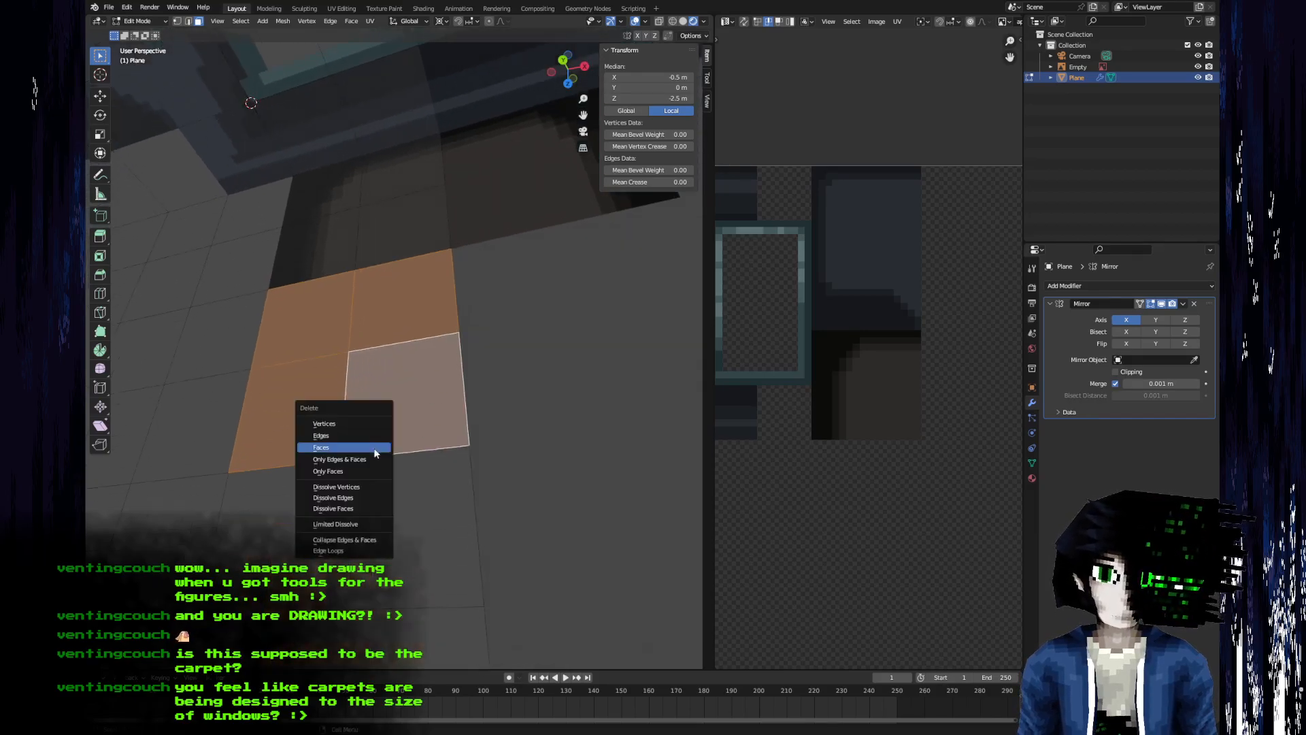
pyautogui.click(369, 447)
pyautogui.click(295, 517)
pyautogui.click(480, 493)
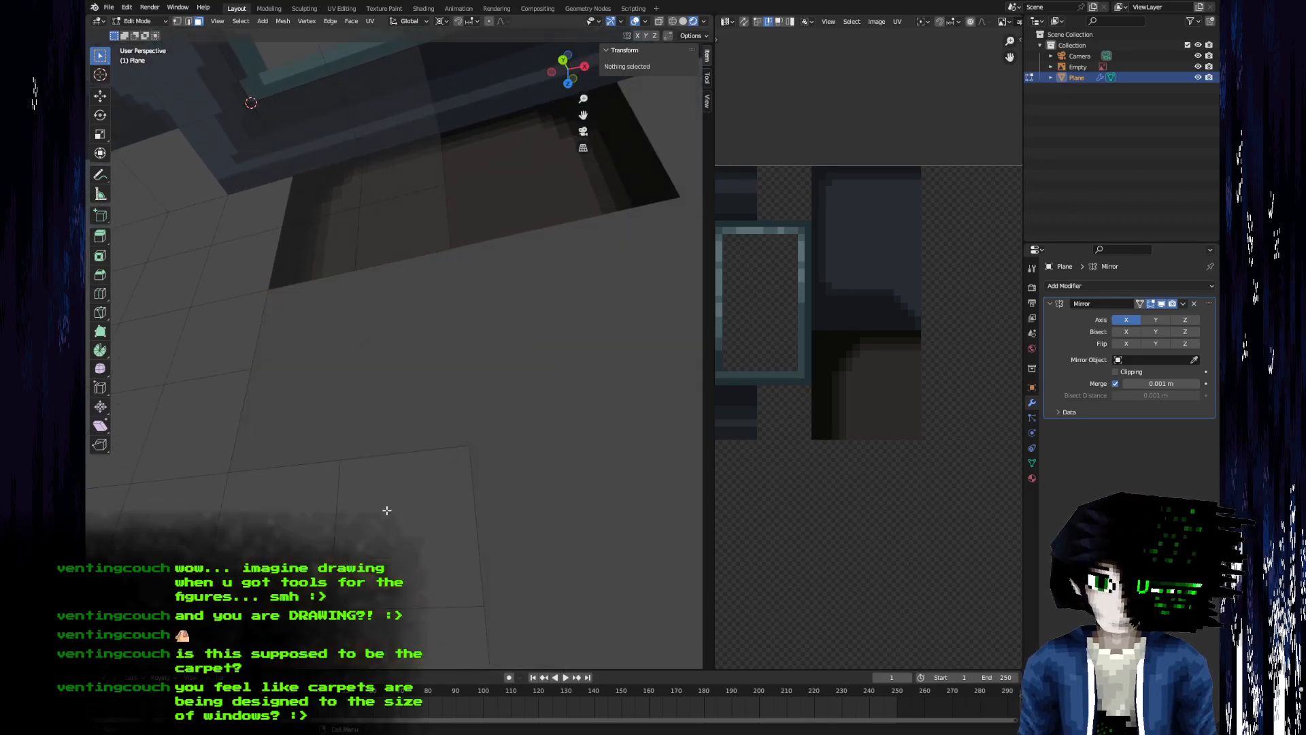
# - Delete the next six untextured floor faces, covering three rows further forward from the window
pyautogui.click(386, 508)
pyautogui.keyDown('shift'); pyautogui.click(293, 517); pyautogui.keyUp('shift')
pyautogui.moveTo(423, 517); pyautogui.dragTo(368, 329, button='middle')
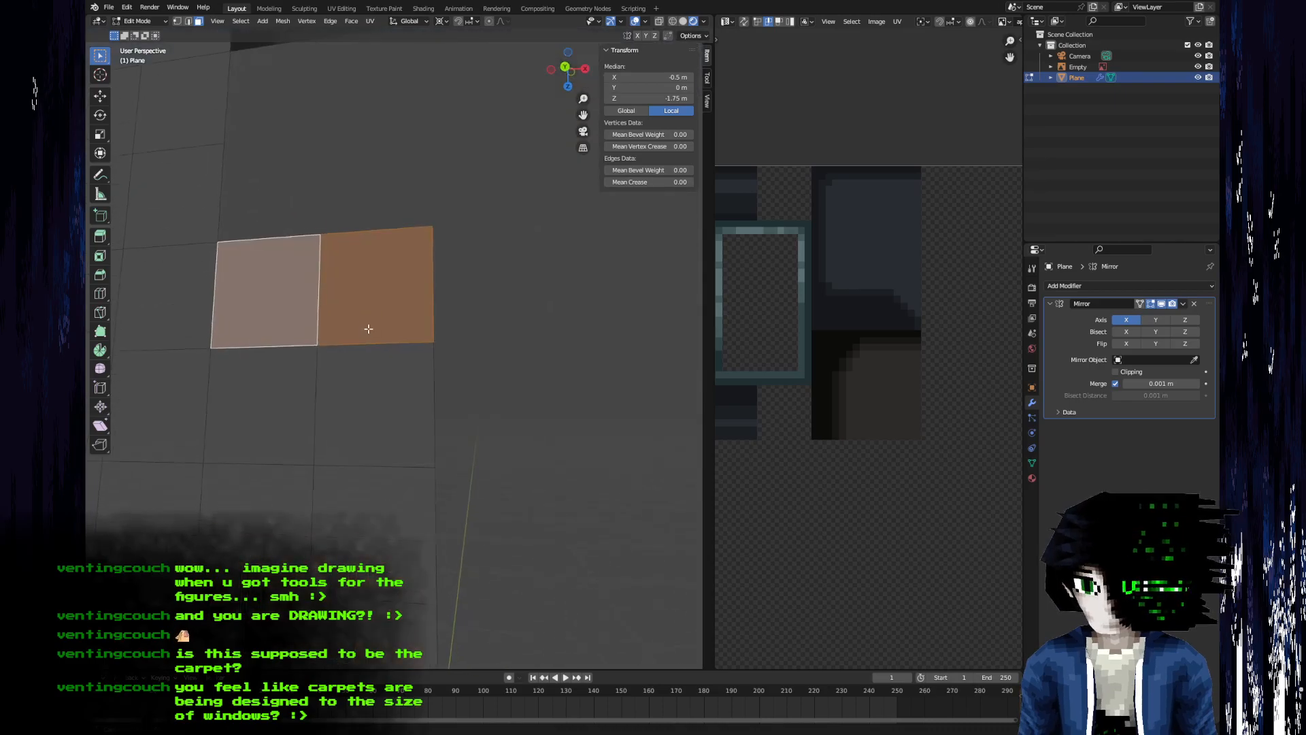
pyautogui.keyDown('shift'); pyautogui.click(271, 402); pyautogui.keyUp('shift')
pyautogui.keyDown('shift'); pyautogui.click(374, 408); pyautogui.keyUp('shift')
pyautogui.keyDown('shift'); pyautogui.click(261, 530); pyautogui.keyUp('shift')
pyautogui.keyDown('shift'); pyautogui.click(374, 530); pyautogui.keyUp('shift')
pyautogui.keyDown('shift'); pyautogui.moveTo(374, 530); pyautogui.dragTo(323, 386, button='middle'); pyautogui.keyUp('shift')
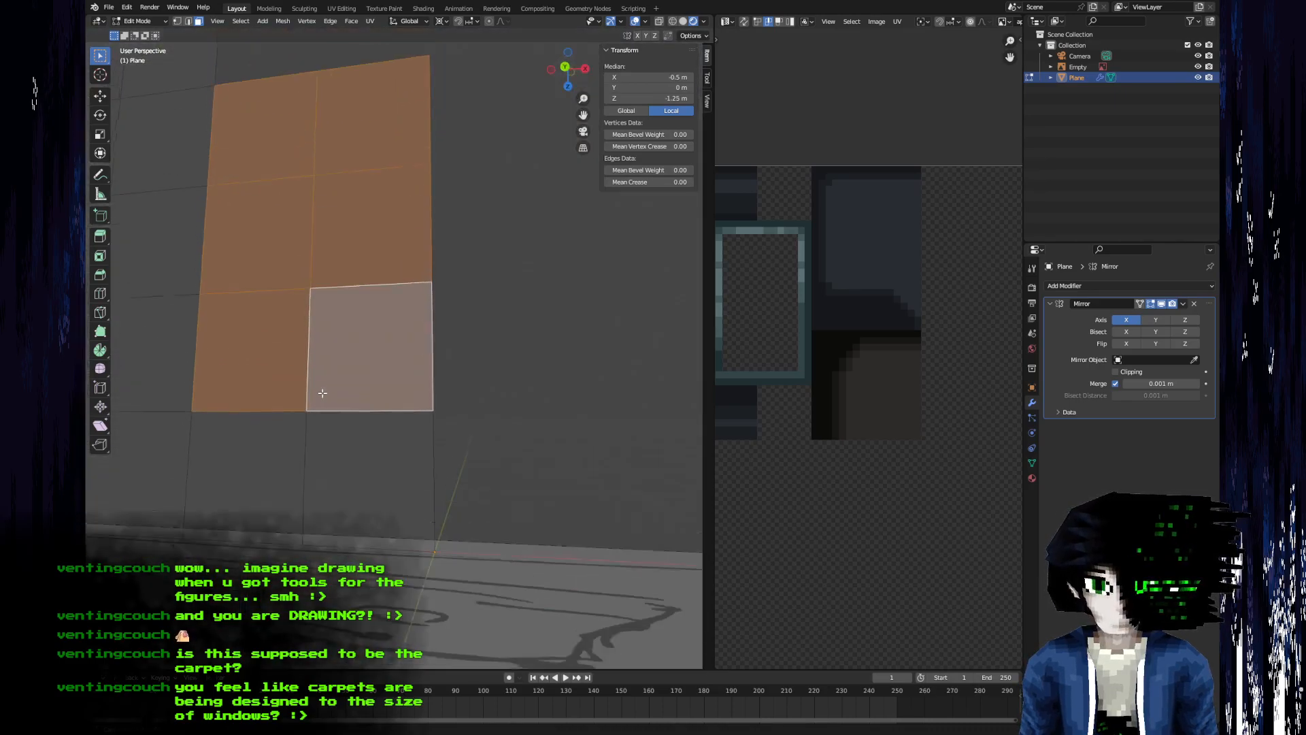
pyautogui.press('x')
pyautogui.click(345, 428)
# - Try to duplicate the front pair of textured floor faces and shift the copy one row forward along Z
pyautogui.keyDown('shift'); pyautogui.moveTo(389, 224); pyautogui.dragTo(408, 410, button='middle'); pyautogui.keyUp('shift')
pyautogui.click(274, 148)
pyautogui.keyDown('shift'); pyautogui.click(383, 174); pyautogui.keyUp('shift')
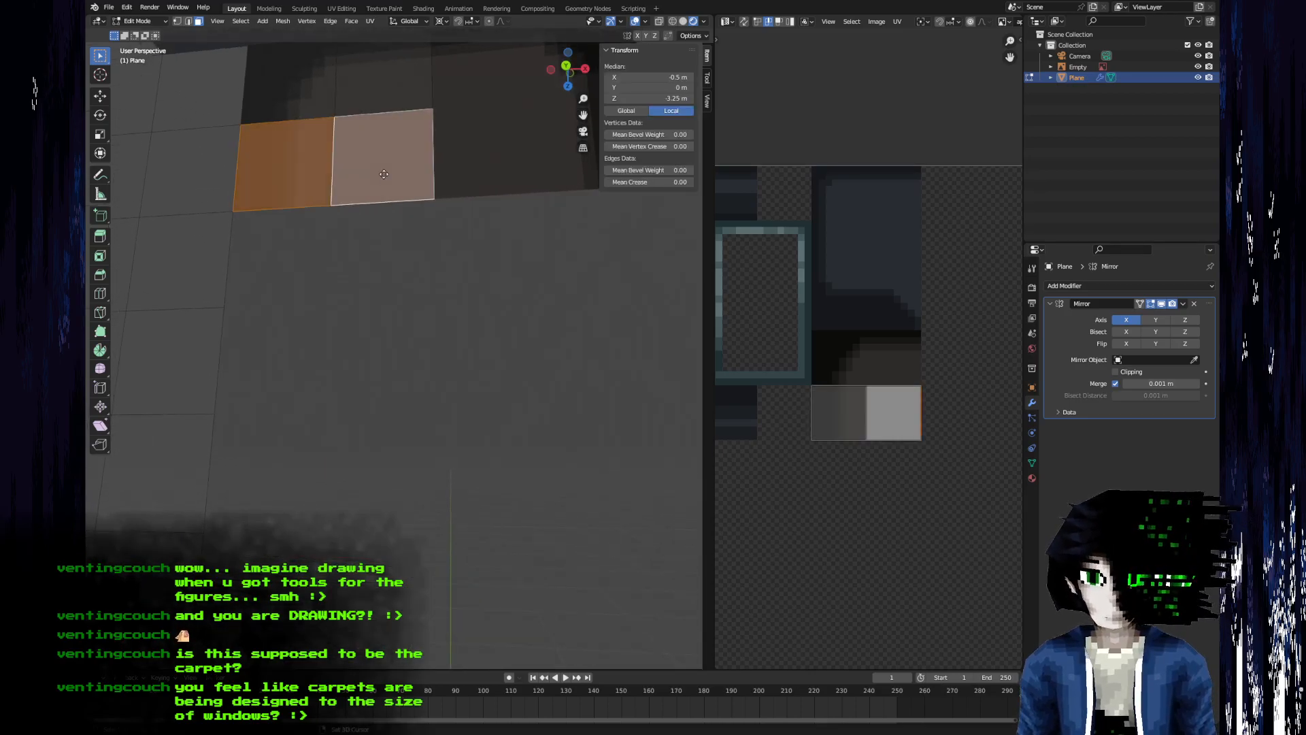
pyautogui.write('gz5-')
pyautogui.press('Return')
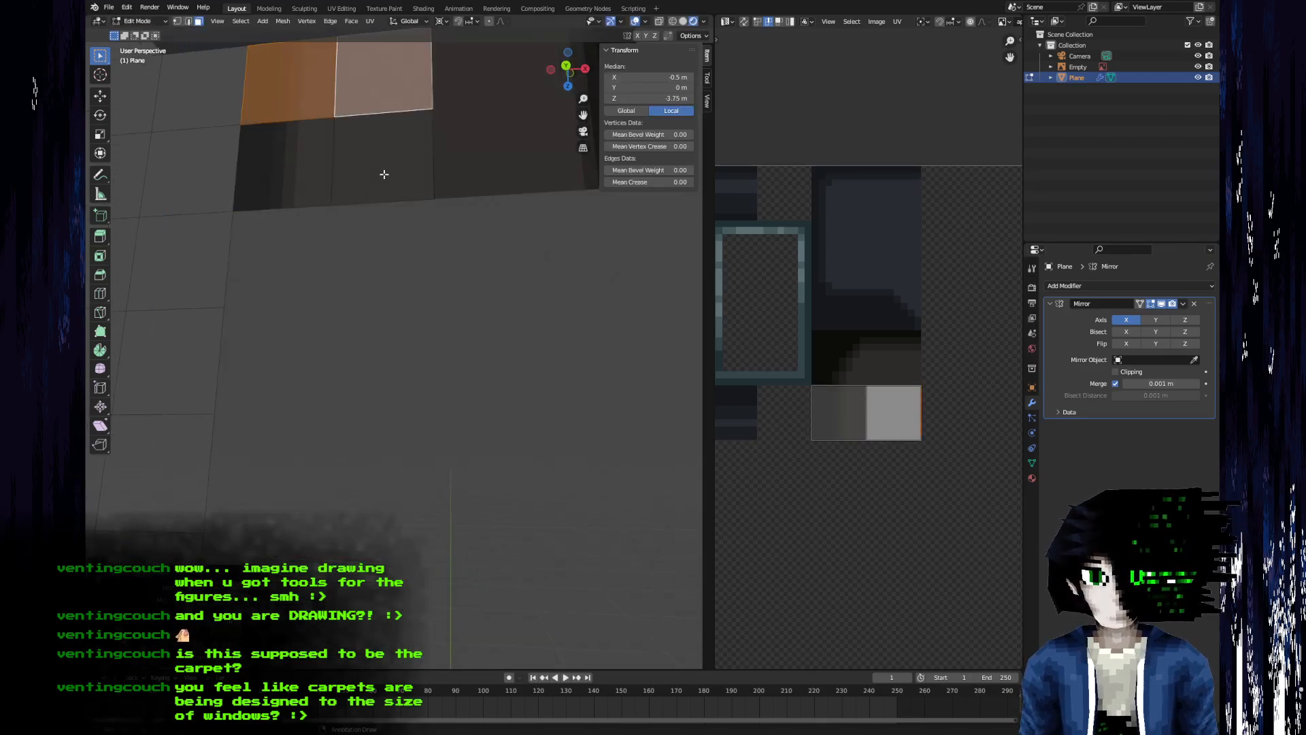
pyautogui.write('gz2--')
pyautogui.press('BackSpace')
pyautogui.press('BackSpace')
pyautogui.press('z')
pyautogui.press('z')
pyautogui.press('z')
pyautogui.press('z')
pyautogui.write('1')
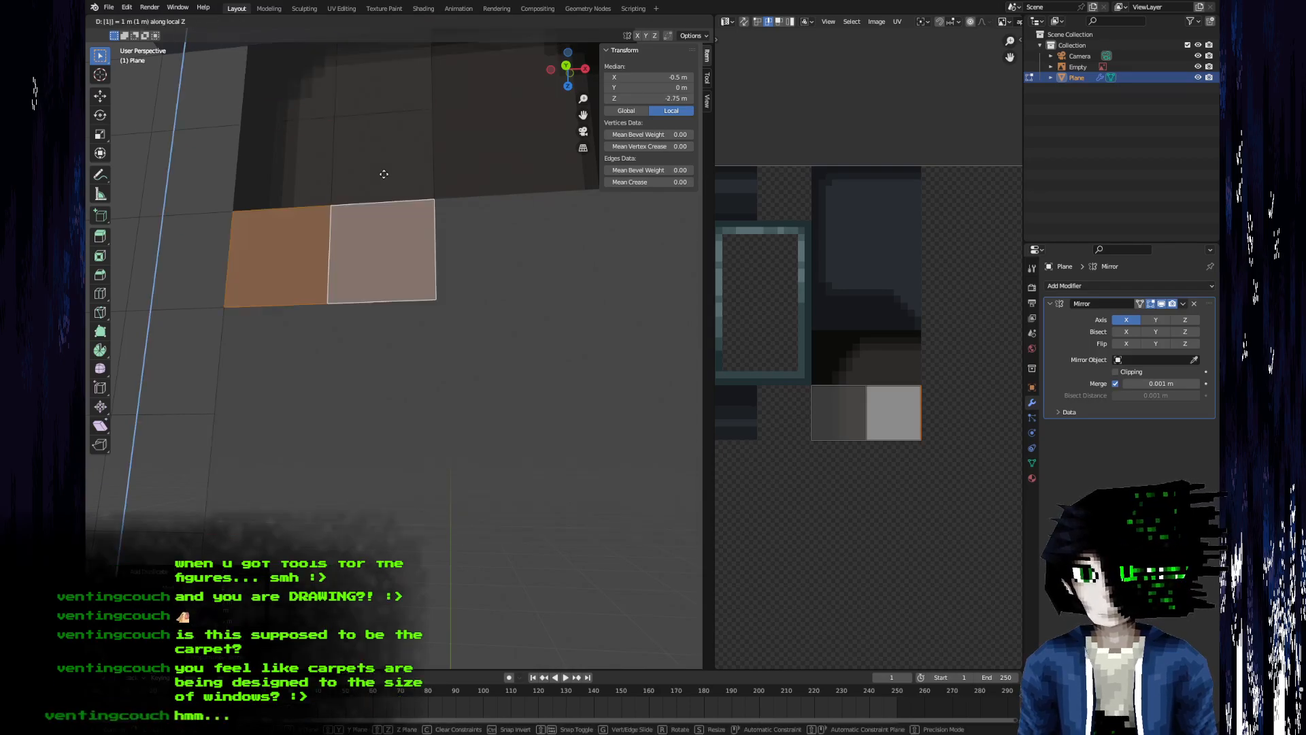
pyautogui.press('Return')
# - Cancel the second duplicate's move and delete the trial copies of the floor faces
pyautogui.hotkey('shift', 'd')
pyautogui.write('z2--')
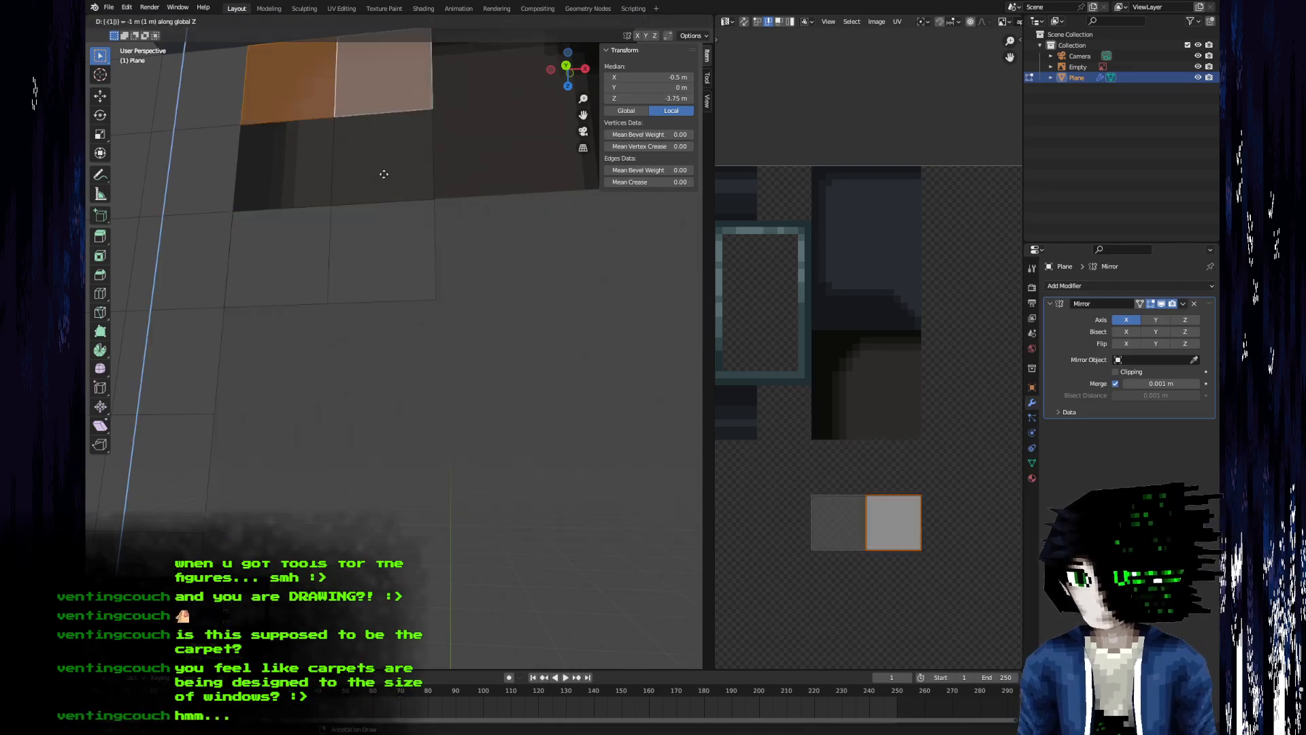
pyautogui.press('Escape')
pyautogui.press('x')
pyautogui.click(383, 174)
pyautogui.click(309, 244)
pyautogui.keyDown('shift'); pyautogui.click(373, 245); pyautogui.keyUp('shift')
pyautogui.press('x')
pyautogui.click(373, 243)
# - Duplicate the front pair of textured floor faces forward four times, offsetting each copy 0.5 m along Z
pyautogui.click(294, 185)
pyautogui.keyDown('shift'); pyautogui.click(365, 175); pyautogui.keyUp('shift')
pyautogui.write('g')
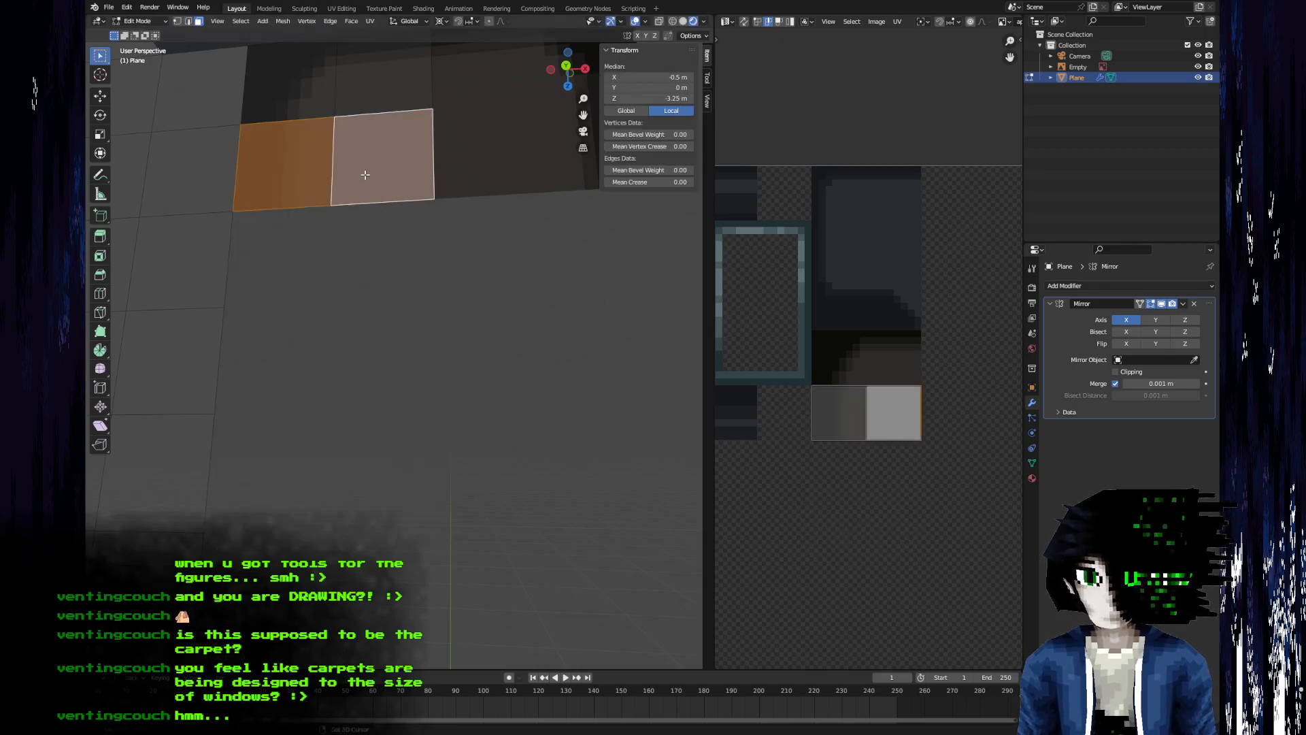
pyautogui.write('z-.5-')
pyautogui.press('Return')
pyautogui.hotkey('shift', 'd')
pyautogui.write('z.5')
pyautogui.press('Return')
pyautogui.hotkey('shift', 'd')
pyautogui.write('z.5')
pyautogui.press('Return')
pyautogui.hotkey('shift', 'd')
pyautogui.write('z.5')
pyautogui.press('Return')
# - Add two more copies of the floor face pair, each 0.5 m further along Z, and return to Object Mode
pyautogui.scroll(-5, 365, 175)
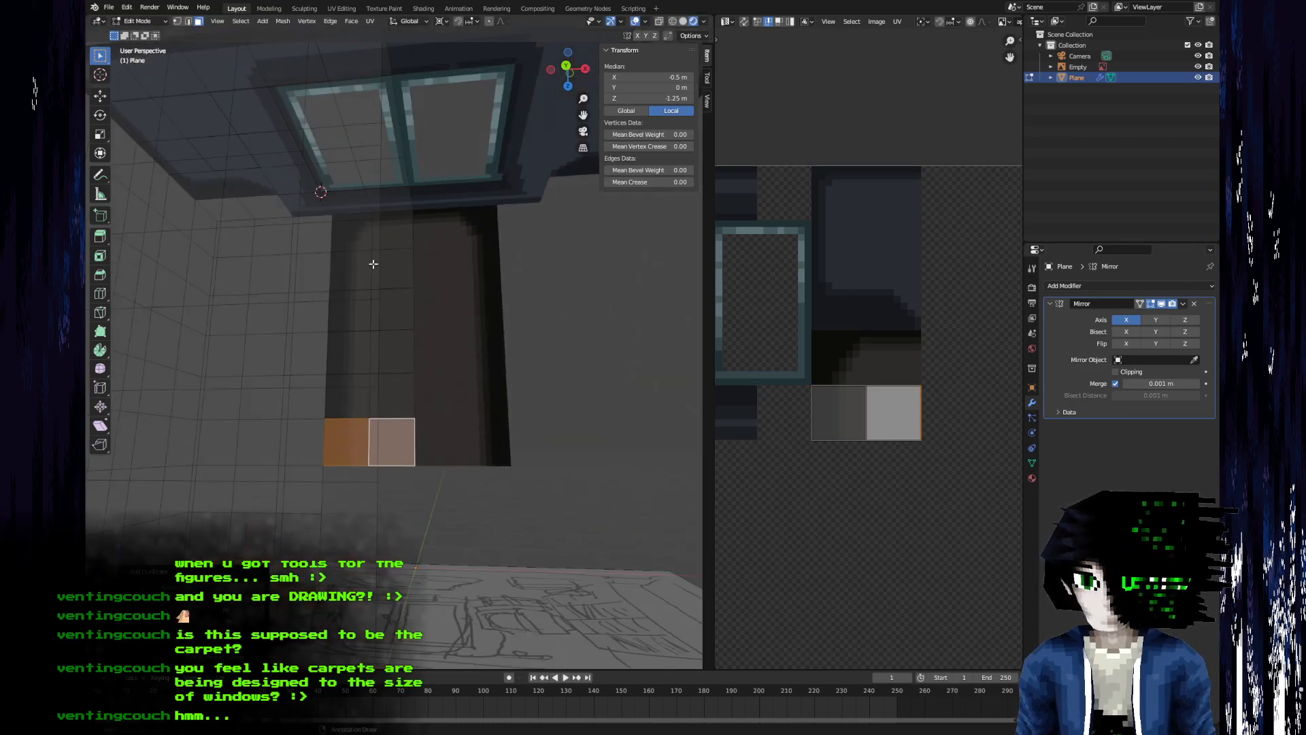
pyautogui.hotkey('shift', 'd')
pyautogui.write('z.5')
pyautogui.press('Return')
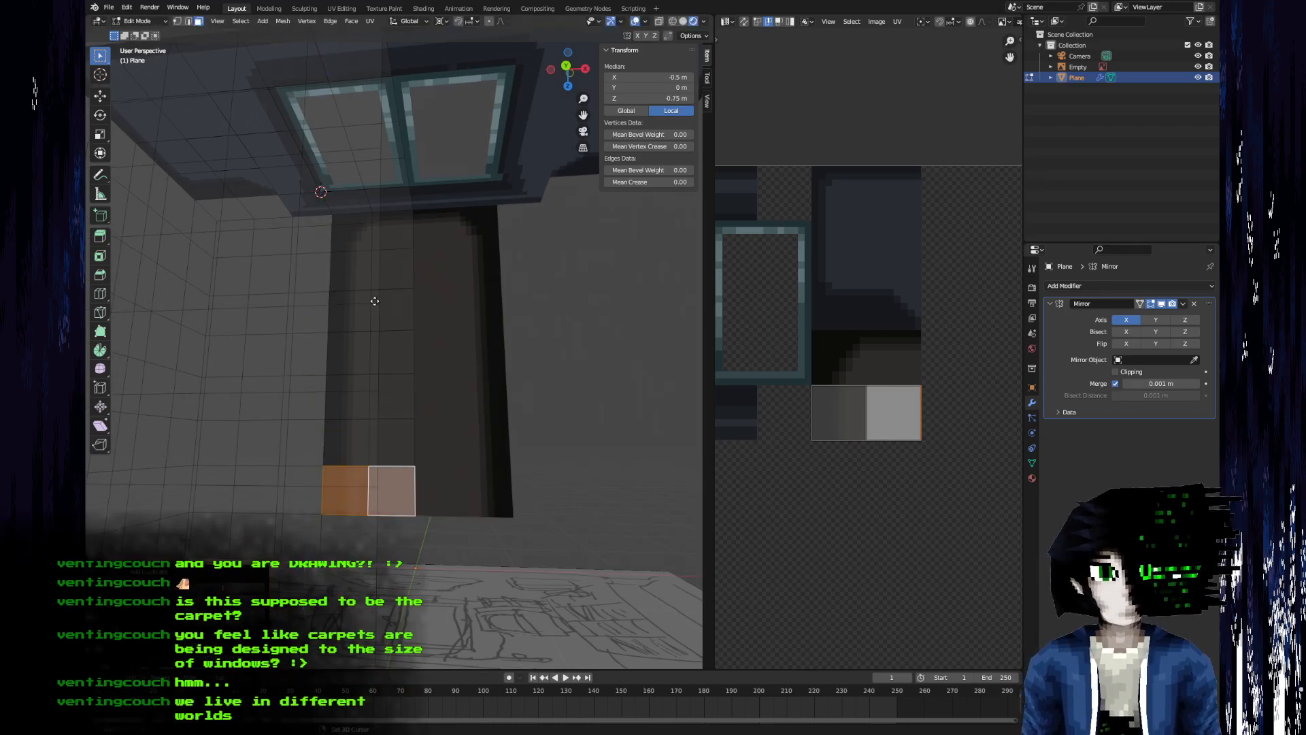
pyautogui.hotkey('shift', 'd')
pyautogui.write('z.5')
pyautogui.press('Return')
pyautogui.moveTo(374, 409); pyautogui.dragTo(393, 427, button='middle')
pyautogui.scroll(2, 381, 359)
pyautogui.press('Tab')
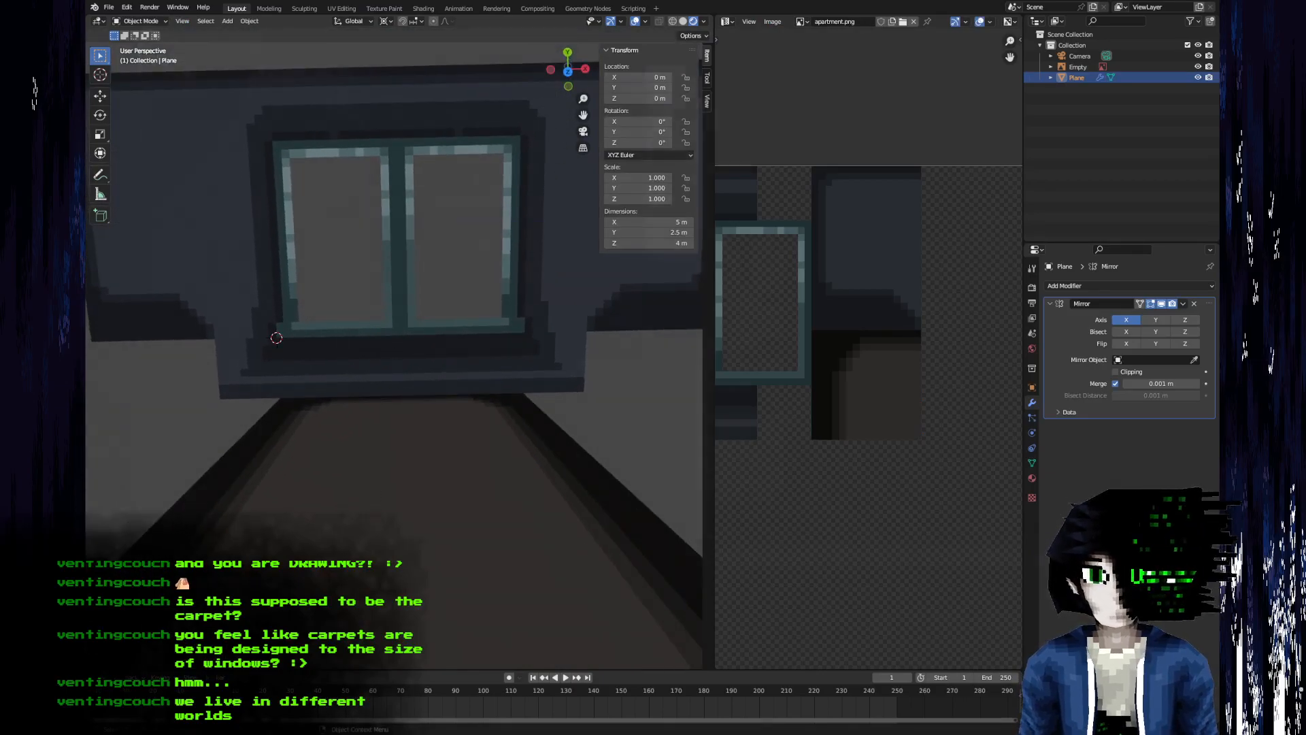
# - In Aseprite, darken the three blue-grey wall shades in the palette, setting the darkest's value to 6 and the lightest's to 14
pyautogui.hotkey('alt', 'Tab')
pyautogui.moveTo(449, 387); pyautogui.dragTo(901, 430, button='middle')
pyautogui.click(204, 76)
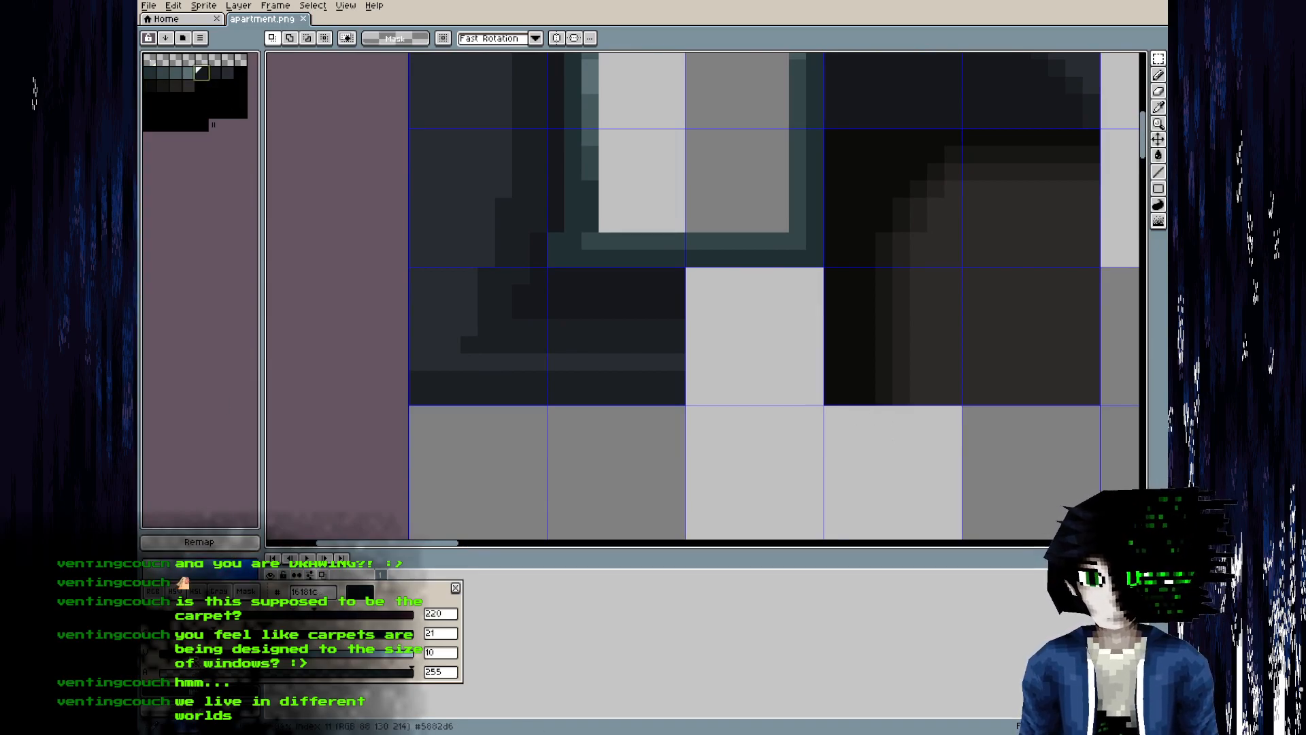
pyautogui.moveTo(186, 653); pyautogui.dragTo(176, 653)
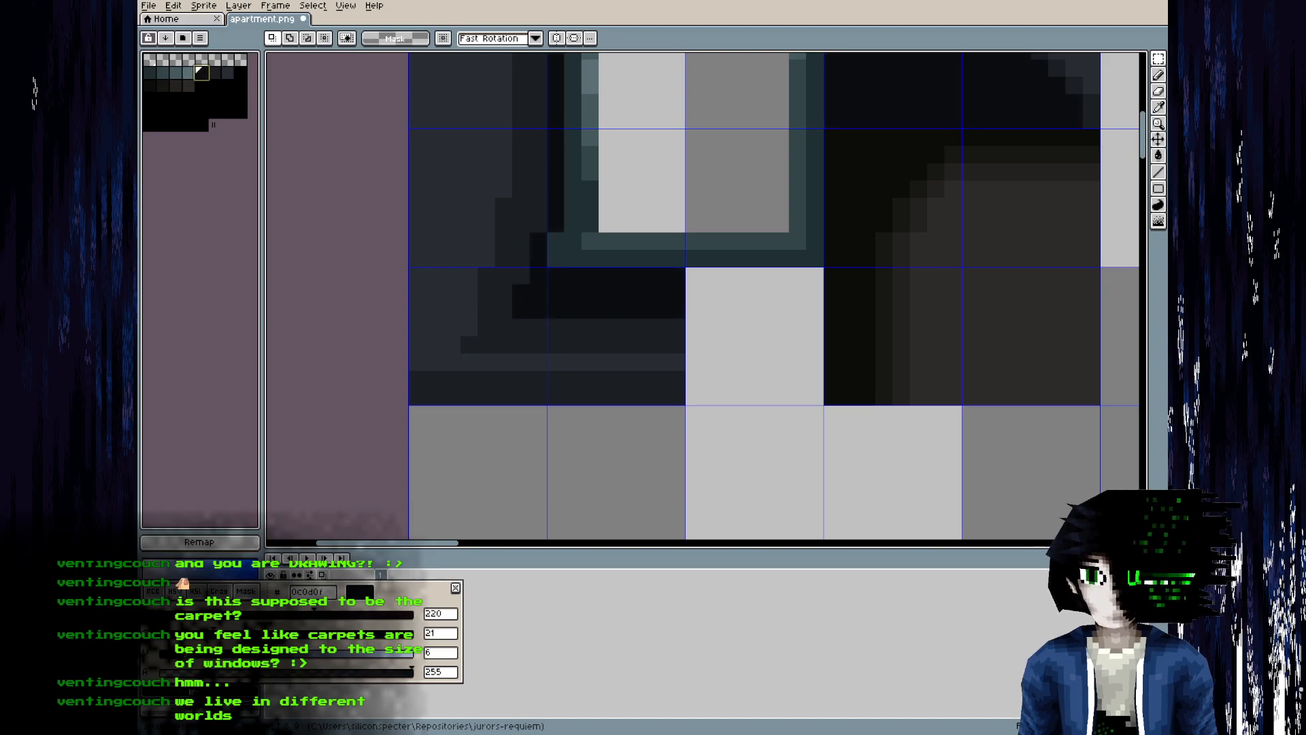
pyautogui.click(214, 74)
pyautogui.moveTo(194, 653); pyautogui.dragTo(186, 654)
pyautogui.click(227, 73)
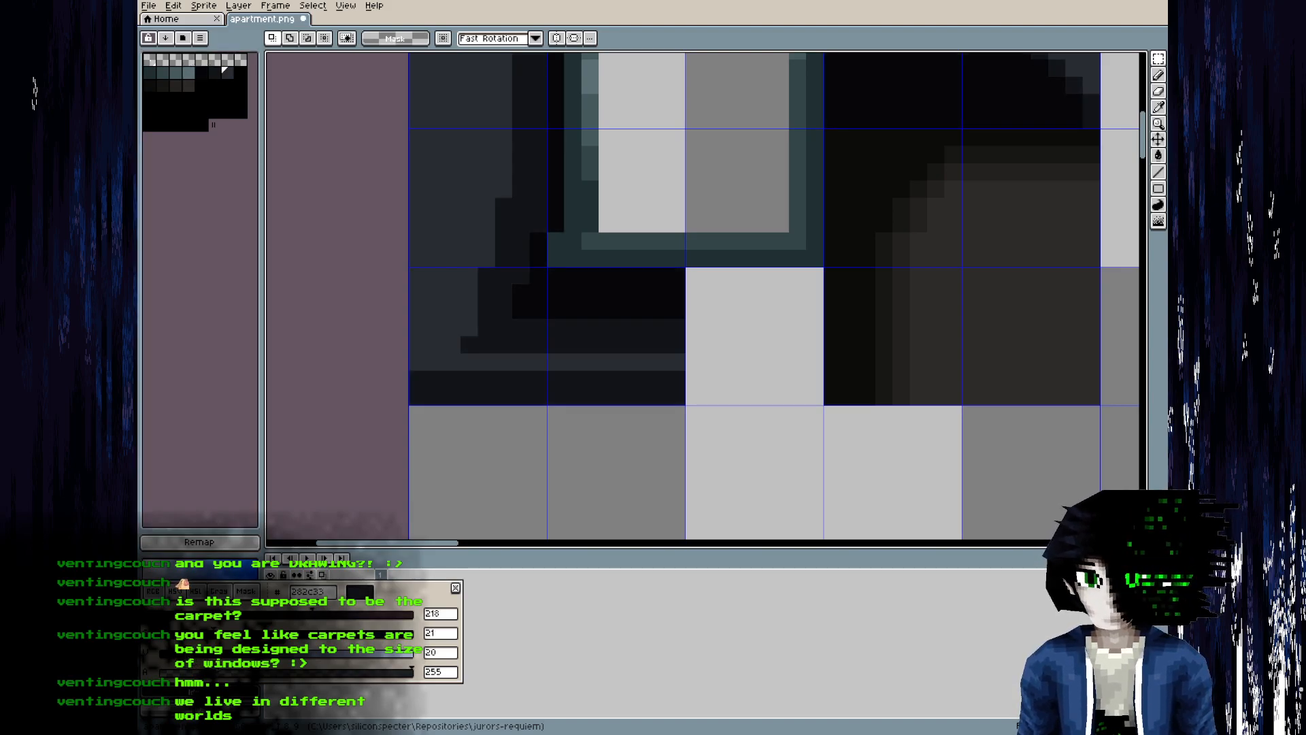
pyautogui.moveTo(604, 263); pyautogui.dragTo(540, 404, button='middle')
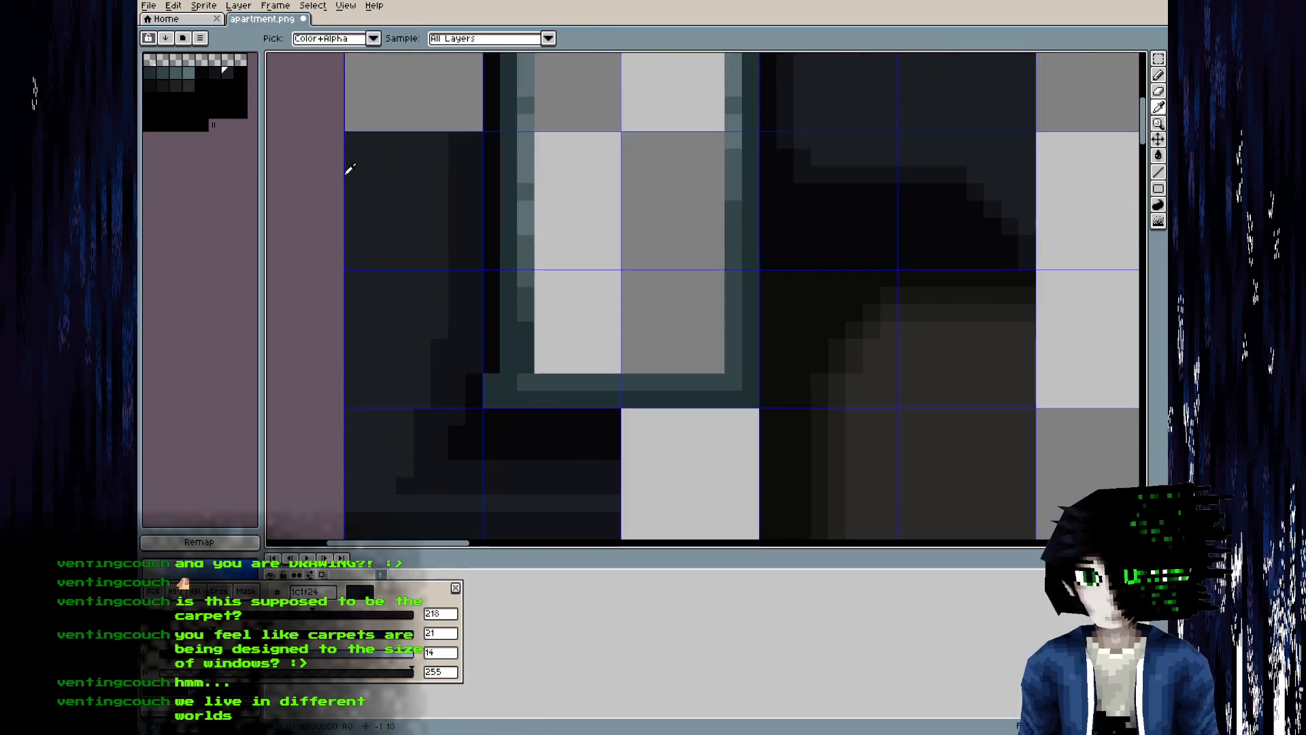
# - Set up a lighter blue-grey palette shade, #262a30, and paint a stepped lighter area on the wall tiles beside the window
pyautogui.click(227, 73)
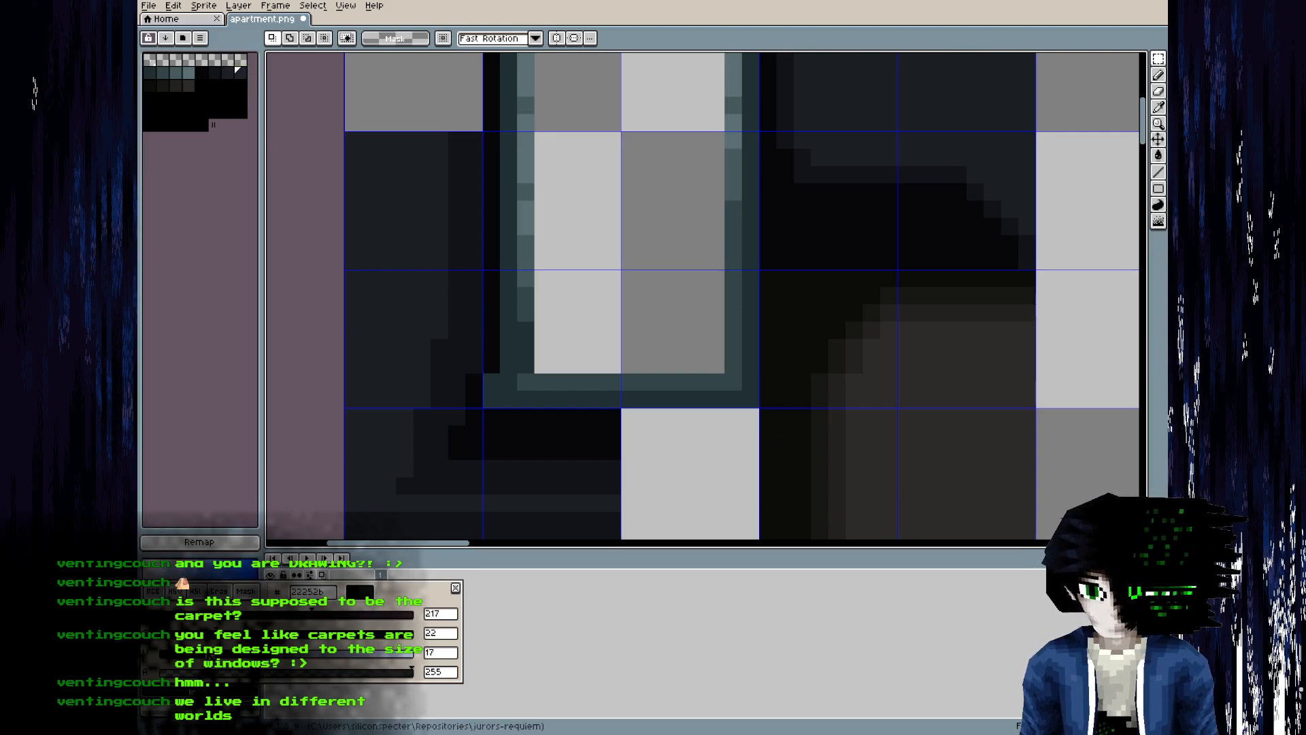
pyautogui.press('b')
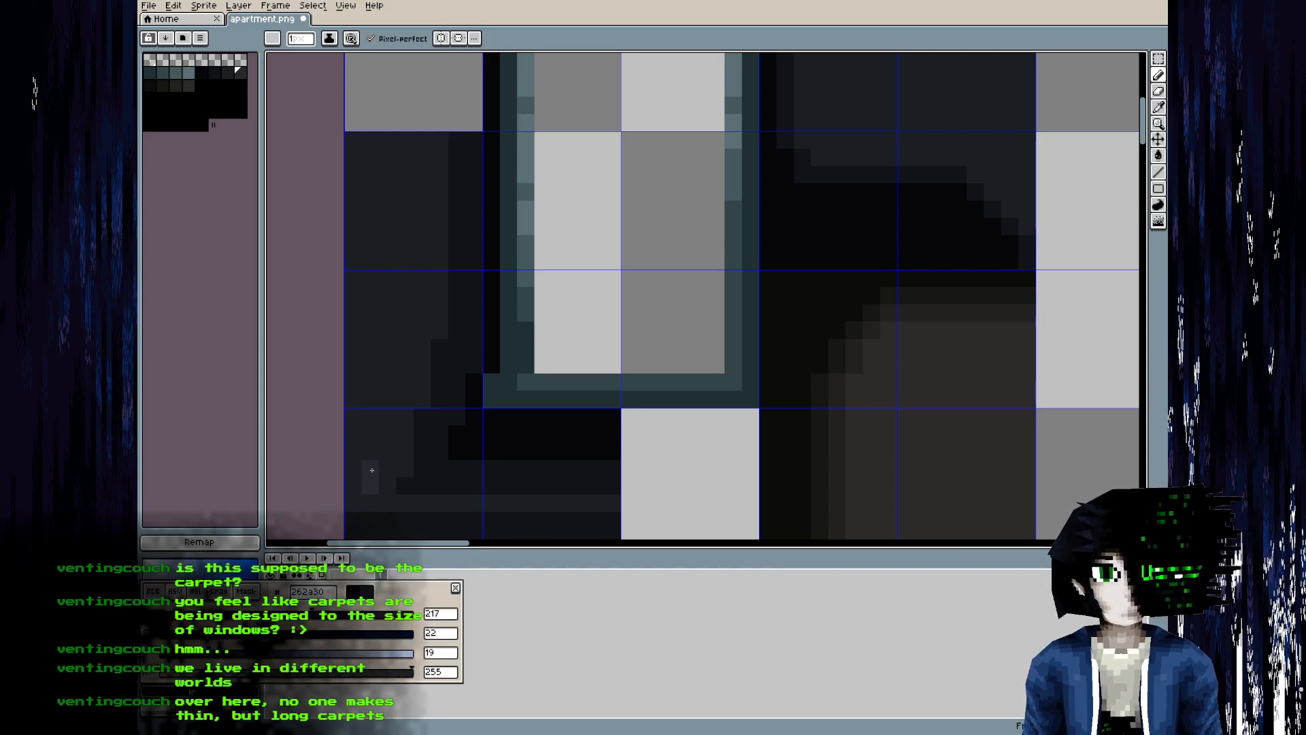
pyautogui.moveTo(385, 410)
pyautogui.mouseDown()
pyautogui.moveTo(402, 396)
pyautogui.moveTo(415, 148)
pyautogui.mouseUp()
pyautogui.press('l')
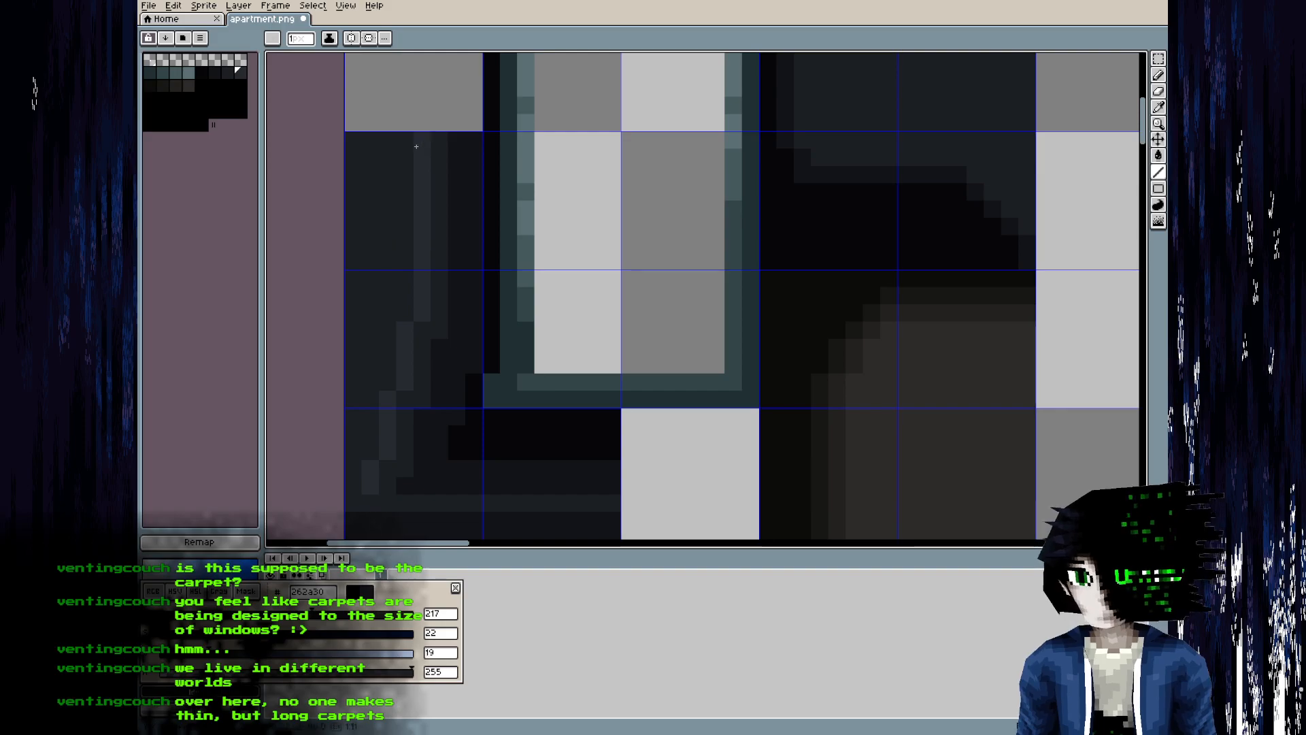
pyautogui.press('g')
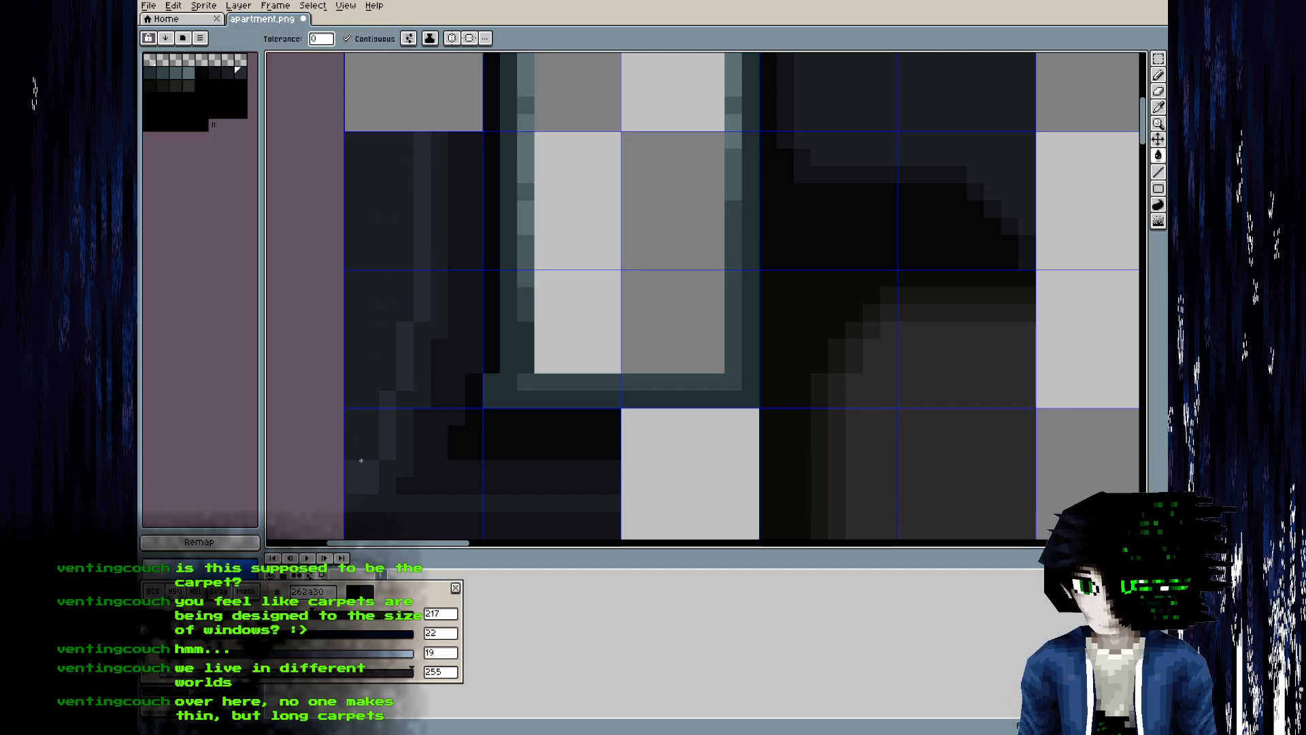
pyautogui.scroll(-4, 358, 500)
pyautogui.press('i')
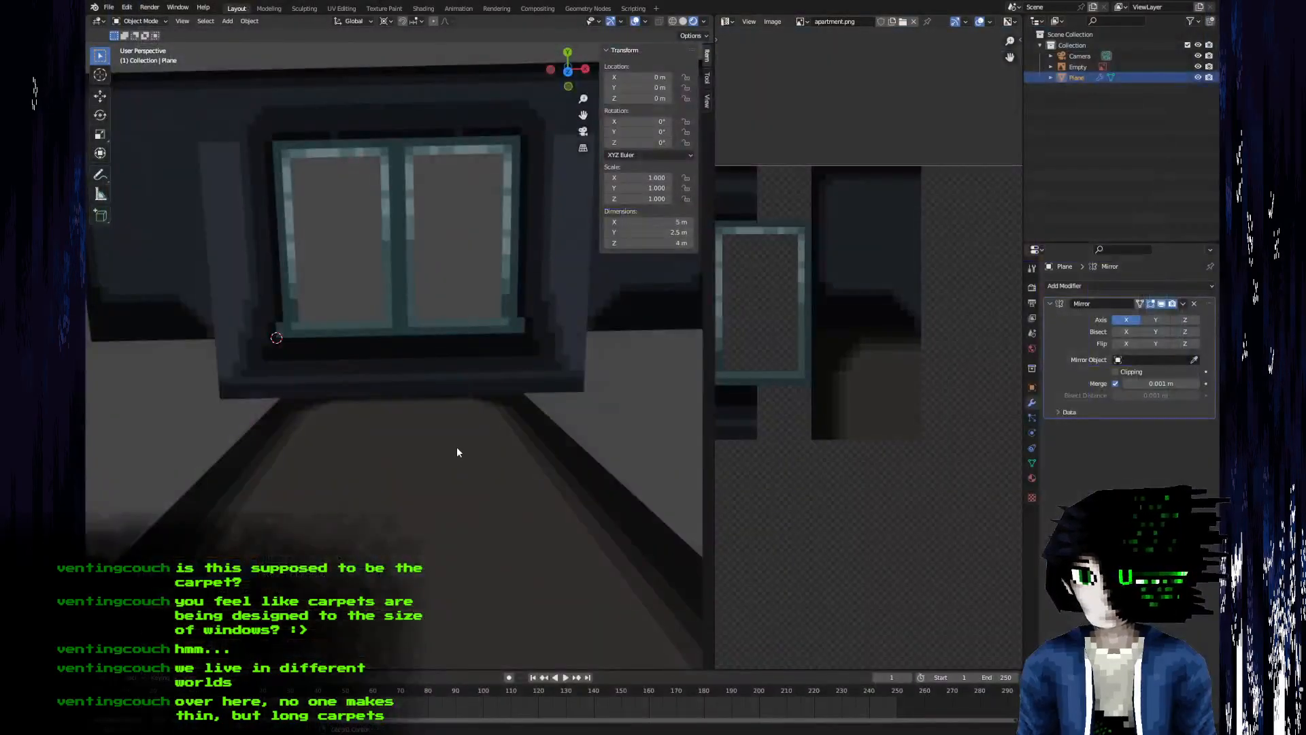
# - In Blender, examine the darkened wall and floor shading around the window and compare the room with its reference sketch
pyautogui.moveTo(456, 446); pyautogui.dragTo(376, 500, button='middle')
pyautogui.scroll(3, 460, 474)
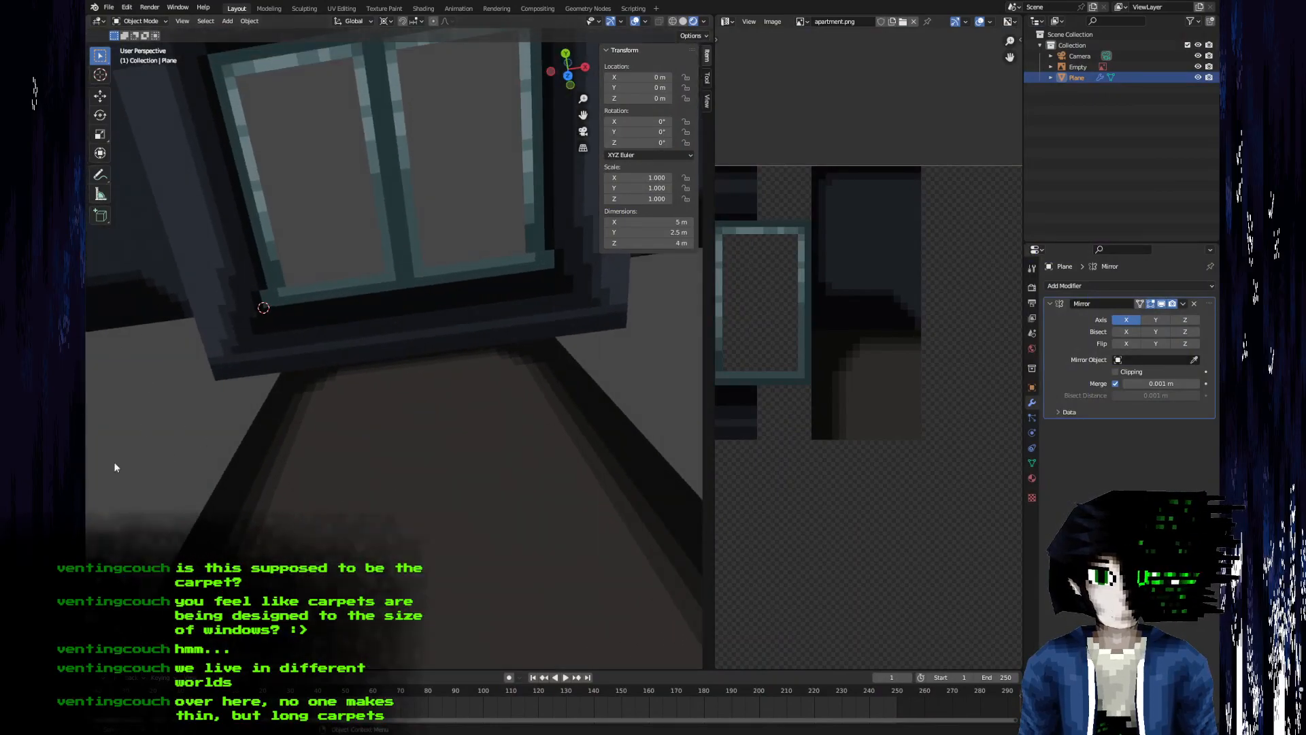
pyautogui.scroll(-5, 362, 529)
pyautogui.scroll(5, 366, 528)
pyautogui.moveTo(366, 528); pyautogui.dragTo(372, 540, button='middle')
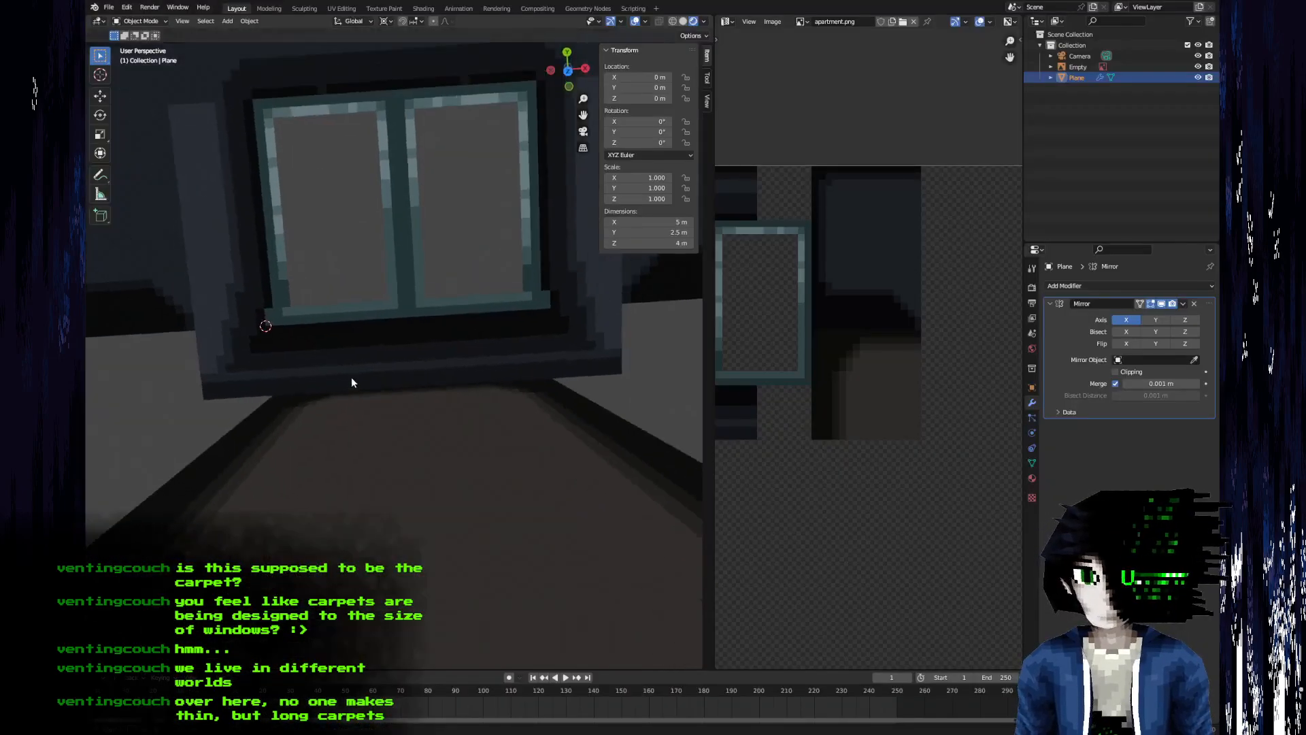
pyautogui.scroll(-4, 351, 376)
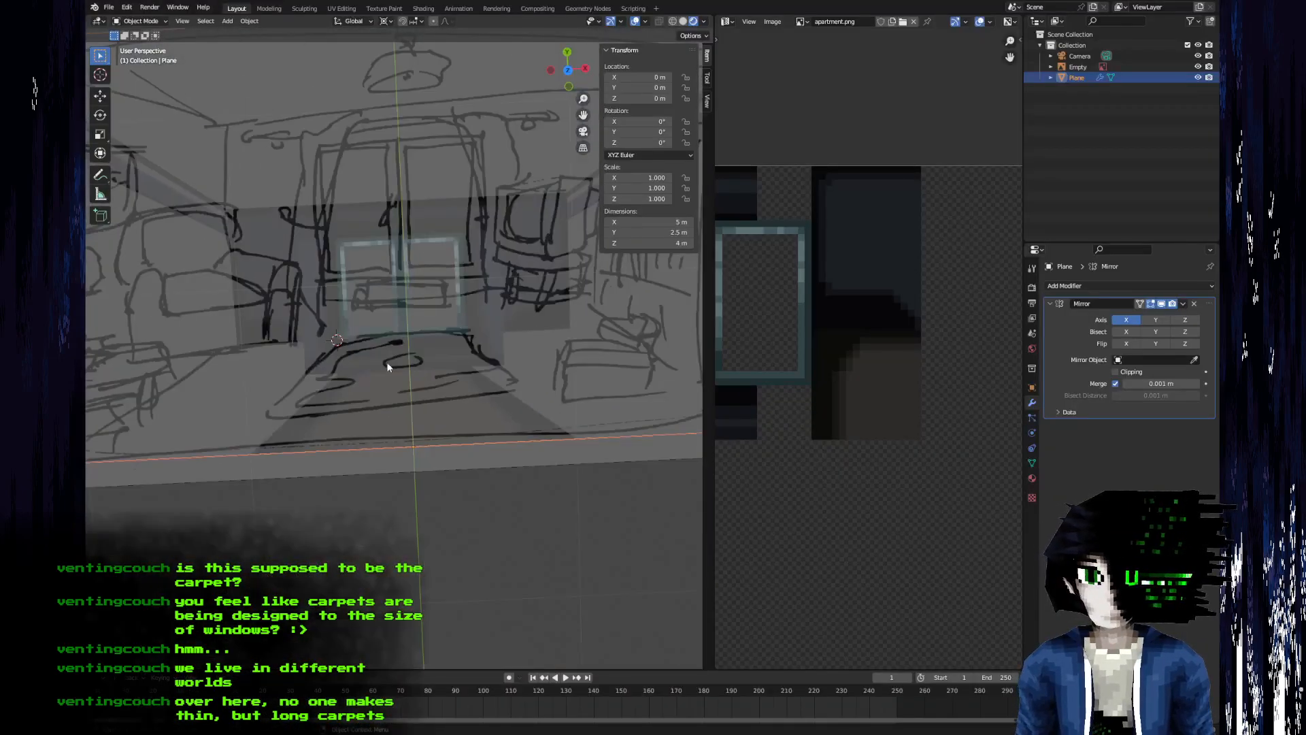
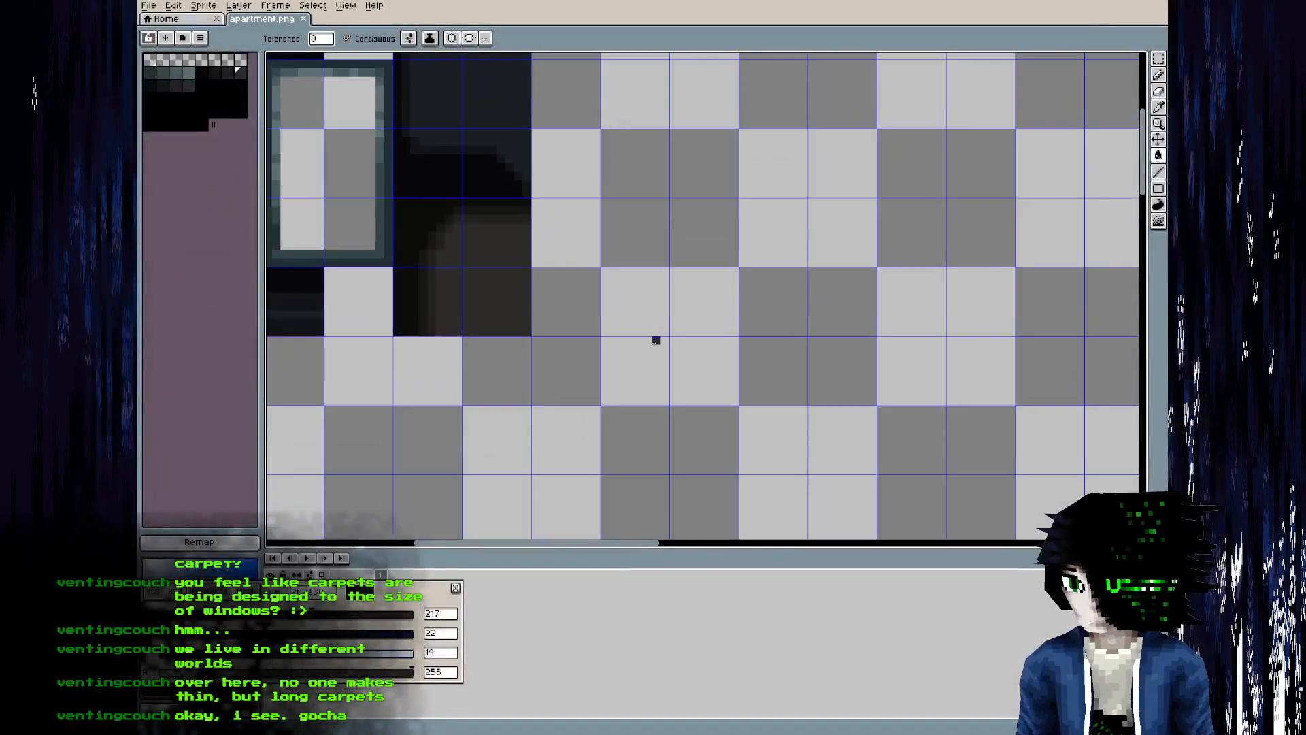
# - In Aseprite, draw #262a30 lines along the left and top edges of the empty tiles right of the wall shading
pyautogui.moveTo(655, 341); pyautogui.dragTo(718, 359, button='middle')
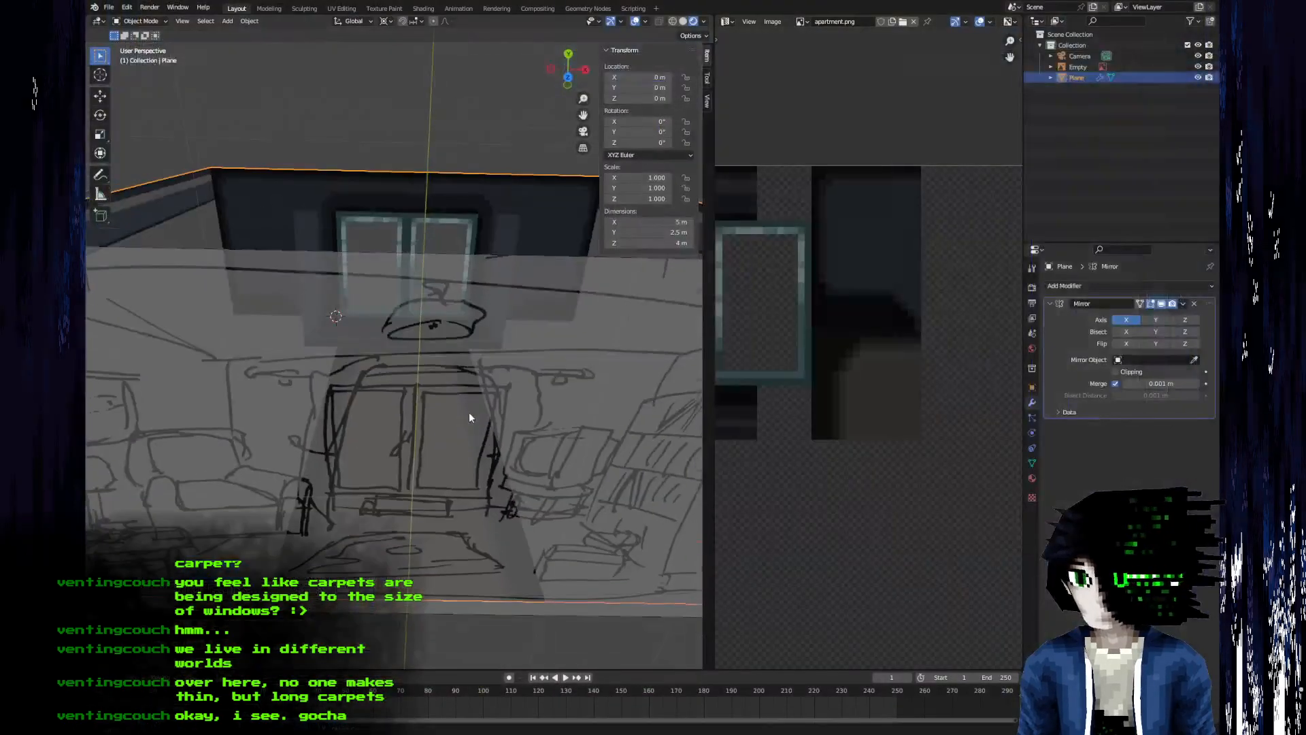
pyautogui.scroll(5, 449, 418)
pyautogui.scroll(2, 397, 464)
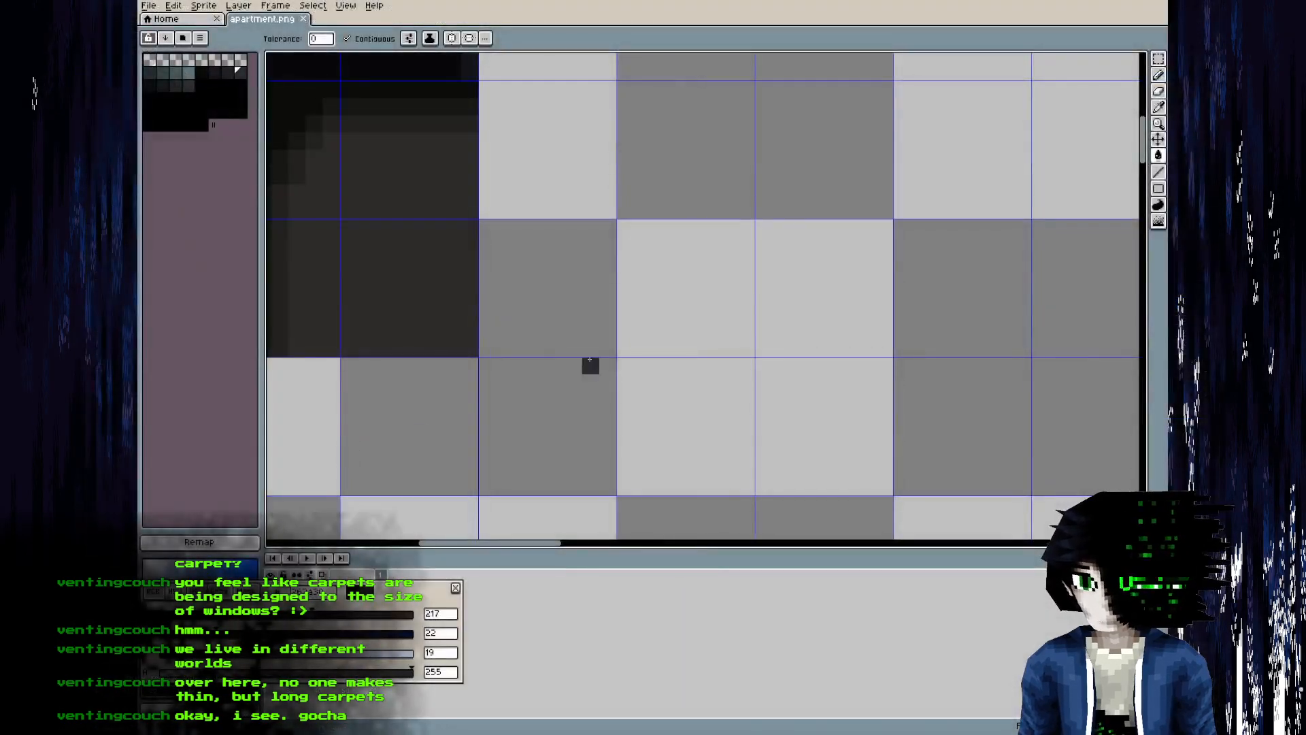
pyautogui.scroll(-1, 589, 365)
pyautogui.moveTo(702, 210); pyautogui.dragTo(705, 376, button='middle')
pyautogui.scroll(5, 666, 262)
pyautogui.moveTo(666, 261); pyautogui.dragTo(726, 324, button='middle')
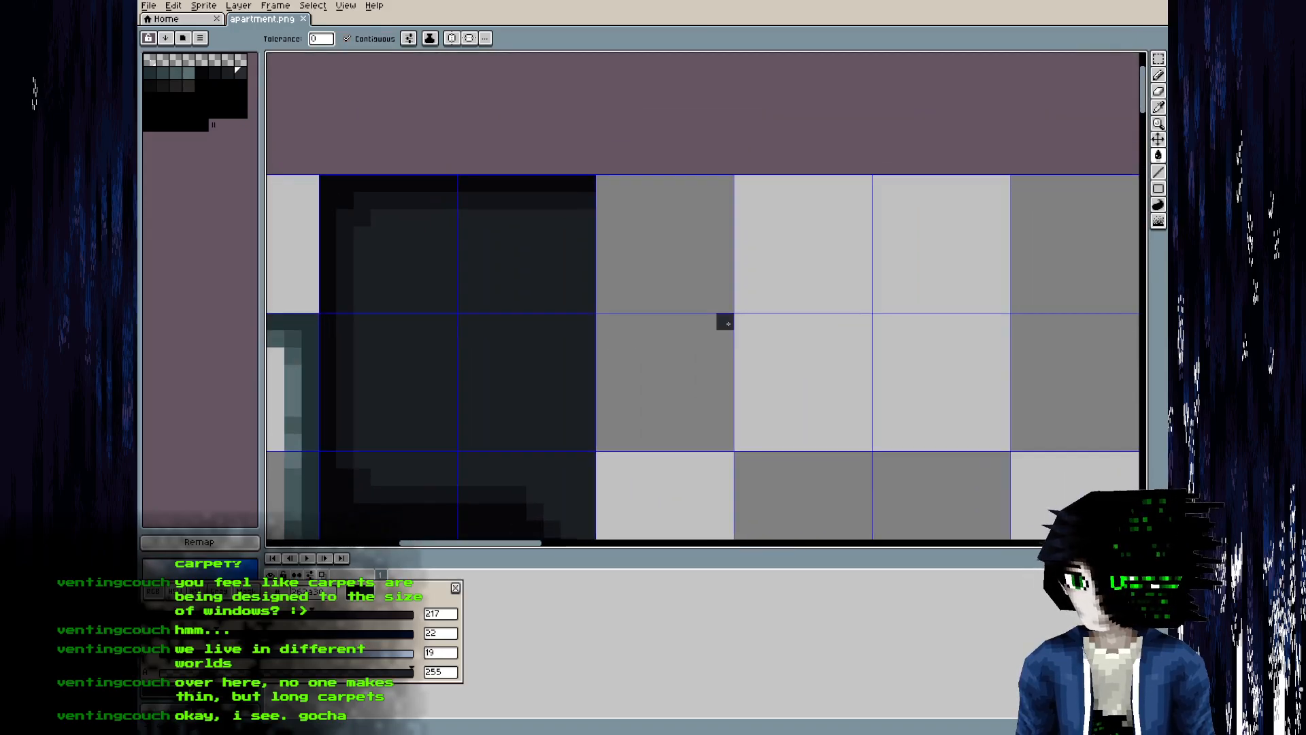
pyautogui.click(241, 76)
pyautogui.moveTo(630, 312); pyautogui.dragTo(545, 299, button='middle')
pyautogui.press('b')
pyautogui.press('b')
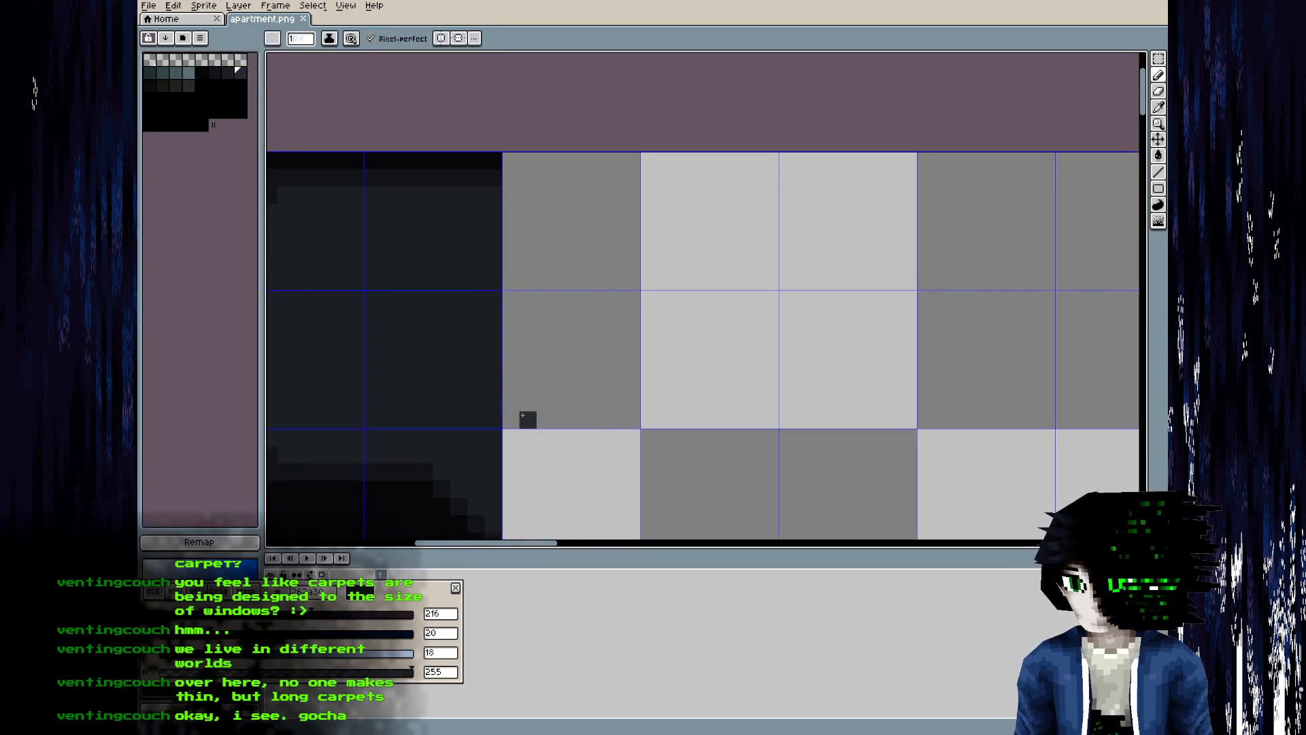
pyautogui.press('l')
pyautogui.moveTo(503, 403); pyautogui.dragTo(511, 160)
pyautogui.moveTo(649, 160)
pyautogui.mouseDown()
pyautogui.moveTo(792, 158)
pyautogui.moveTo(775, 151)
pyautogui.mouseUp()
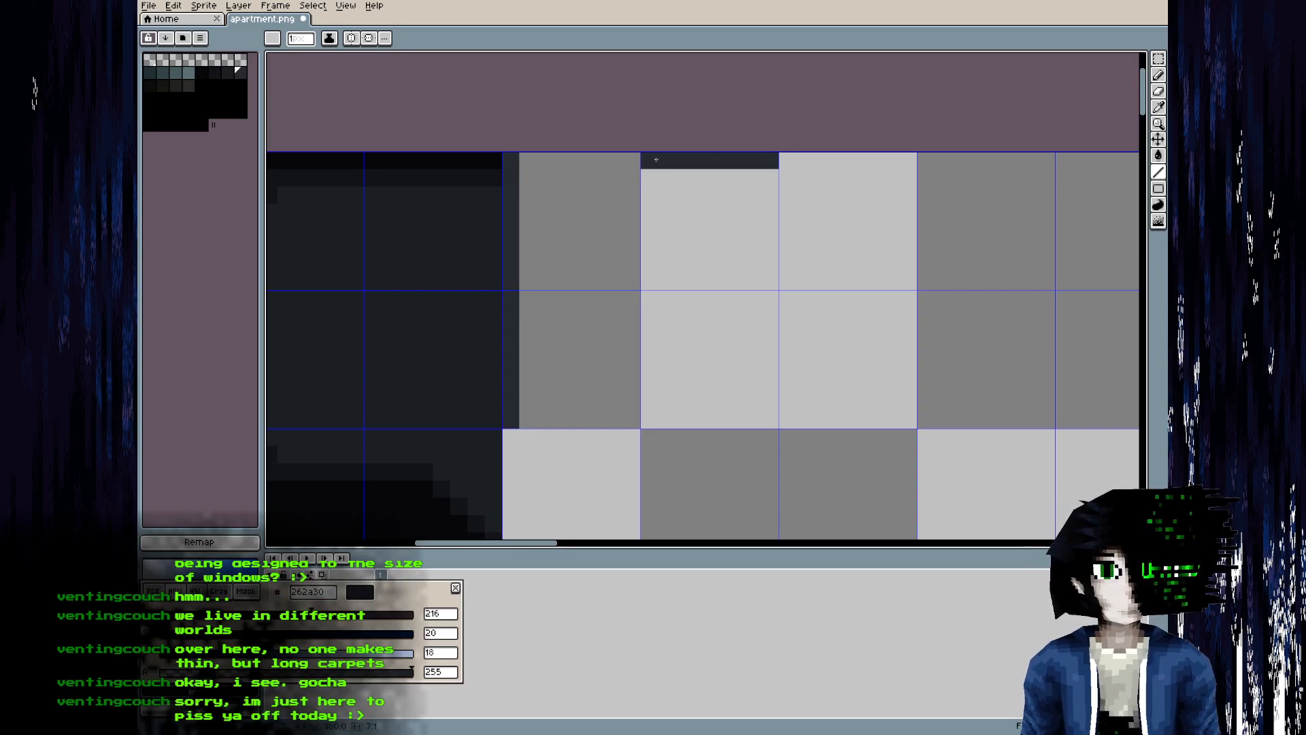
pyautogui.moveTo(663, 160); pyautogui.dragTo(521, 160)
# - Draw a parallel inner line inside the tile outline and fill the band between them with #262a30
pyautogui.moveTo(562, 419)
pyautogui.mouseDown()
pyautogui.moveTo(540, 238)
pyautogui.moveTo(581, 204)
pyautogui.moveTo(564, 203)
pyautogui.moveTo(826, 173)
pyautogui.moveTo(770, 204)
pyautogui.mouseUp()
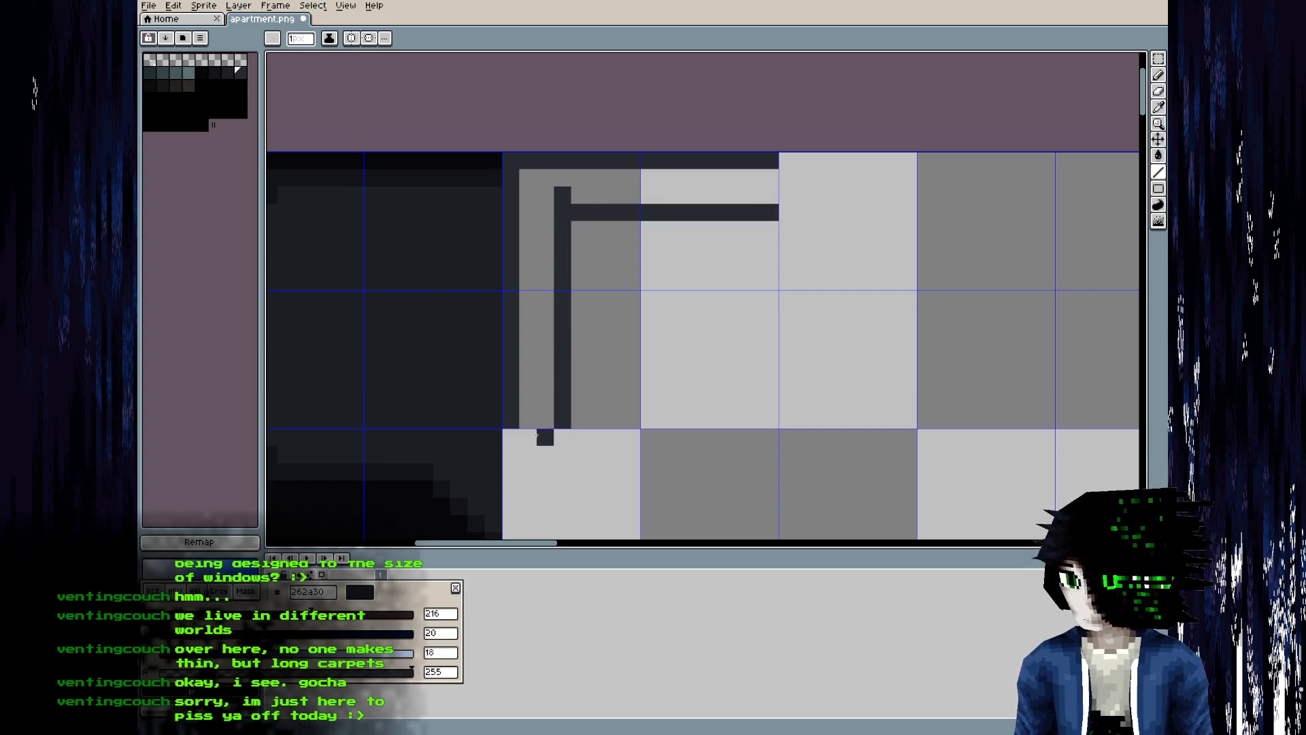
pyautogui.press('g')
pyautogui.click(724, 187)
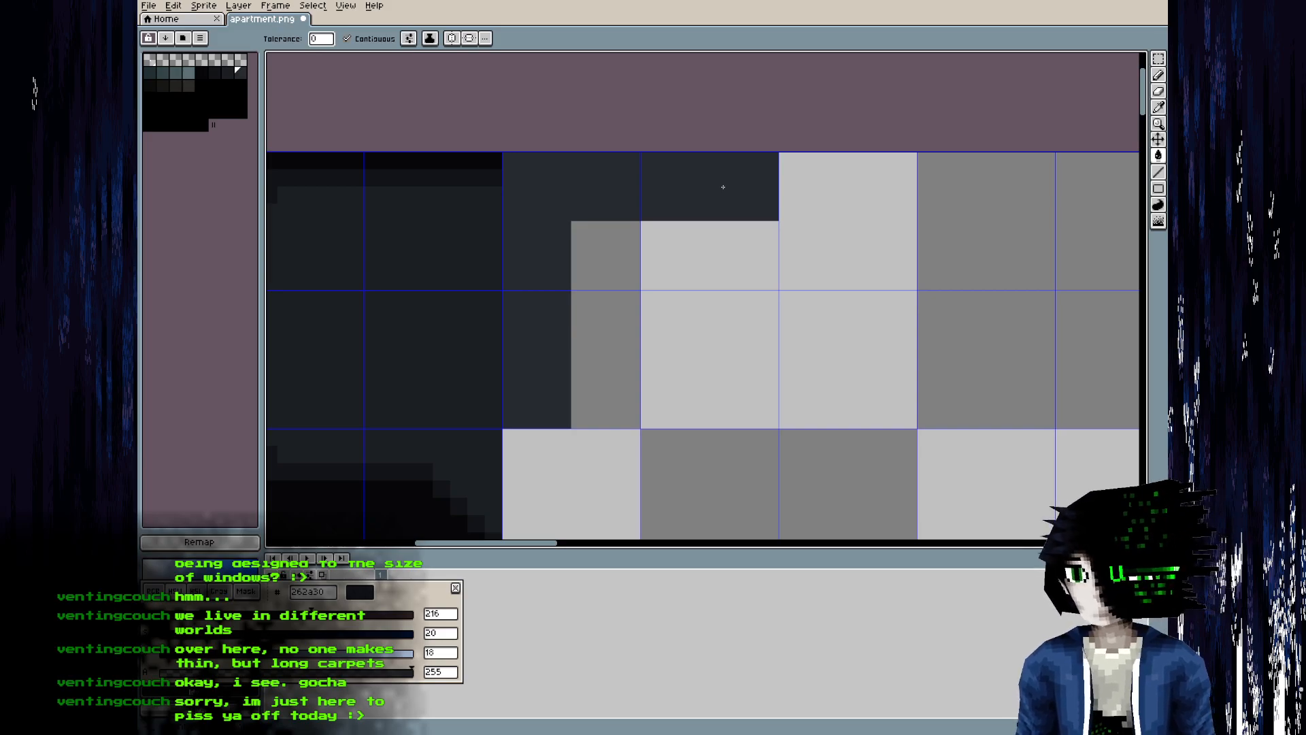
# - Fill the inner area of the two-by-two tile block with the darker blue-grey #1c1f24 and save the file
pyautogui.click(228, 70)
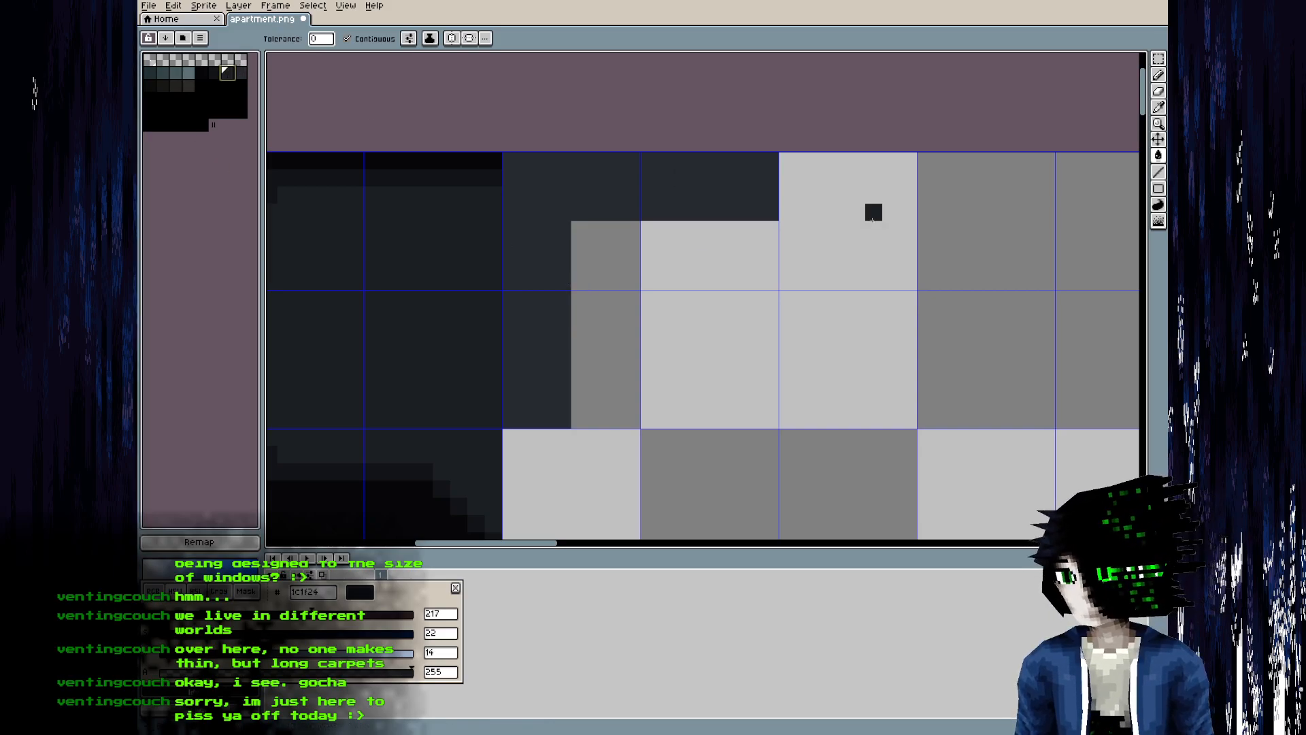
pyautogui.click(738, 372)
pyautogui.hotkey('ctrl', 'z')
pyautogui.press('l')
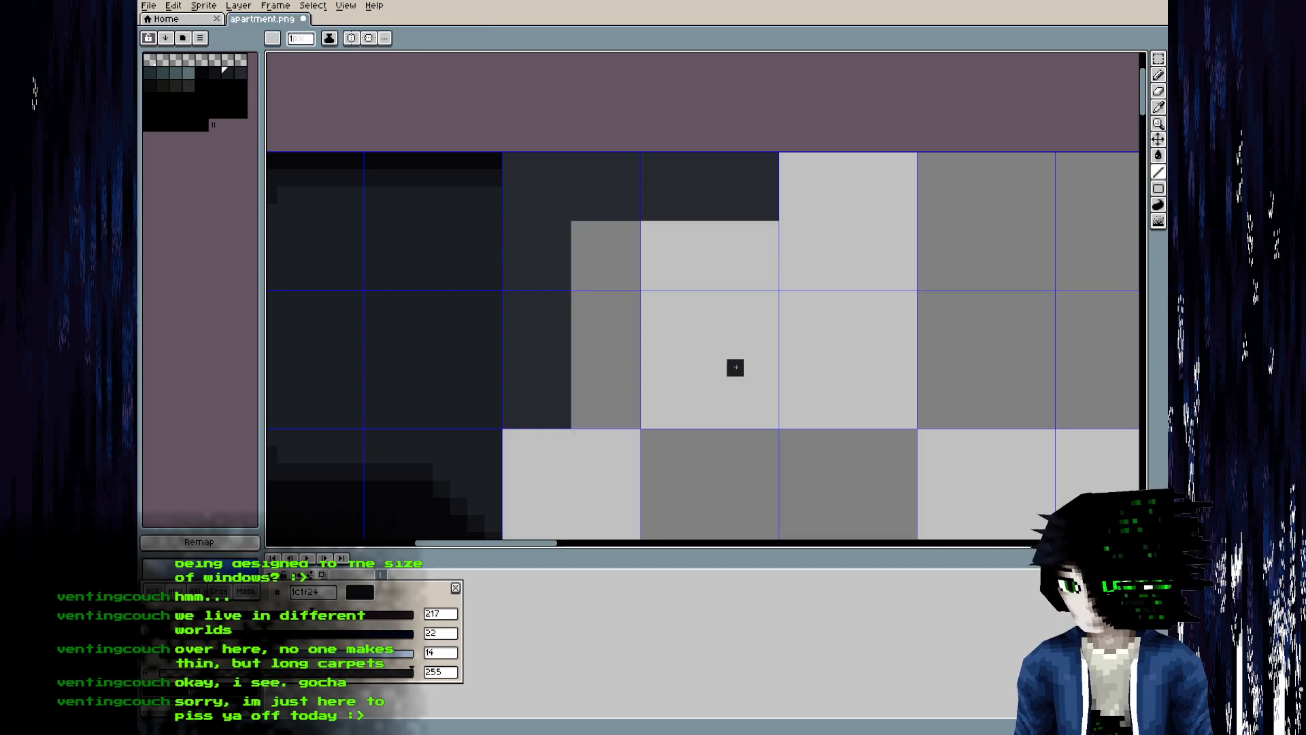
pyautogui.moveTo(771, 231)
pyautogui.mouseDown()
pyautogui.moveTo(770, 405)
pyautogui.moveTo(578, 420)
pyautogui.mouseUp()
pyautogui.press('g')
pyautogui.click(656, 355)
pyautogui.hotkey('ctrl', 's')
# - Paint a stepped #262a30 corner in the lower right of the new tile block
pyautogui.scroll(-4, 654, 358)
pyautogui.scroll(4, 627, 384)
pyautogui.keyDown('alt'); pyautogui.click(693, 201); pyautogui.keyUp('alt')
pyautogui.press('b')
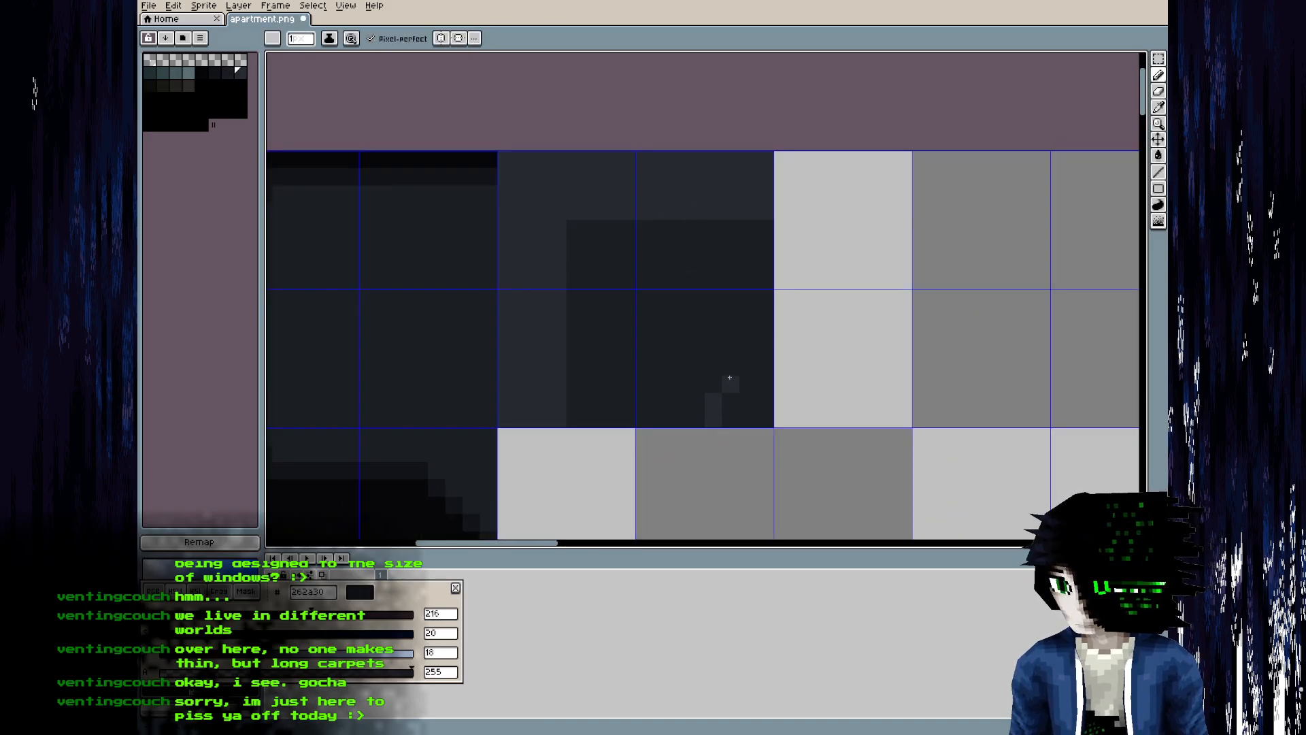
pyautogui.press('g')
pyautogui.click(755, 390)
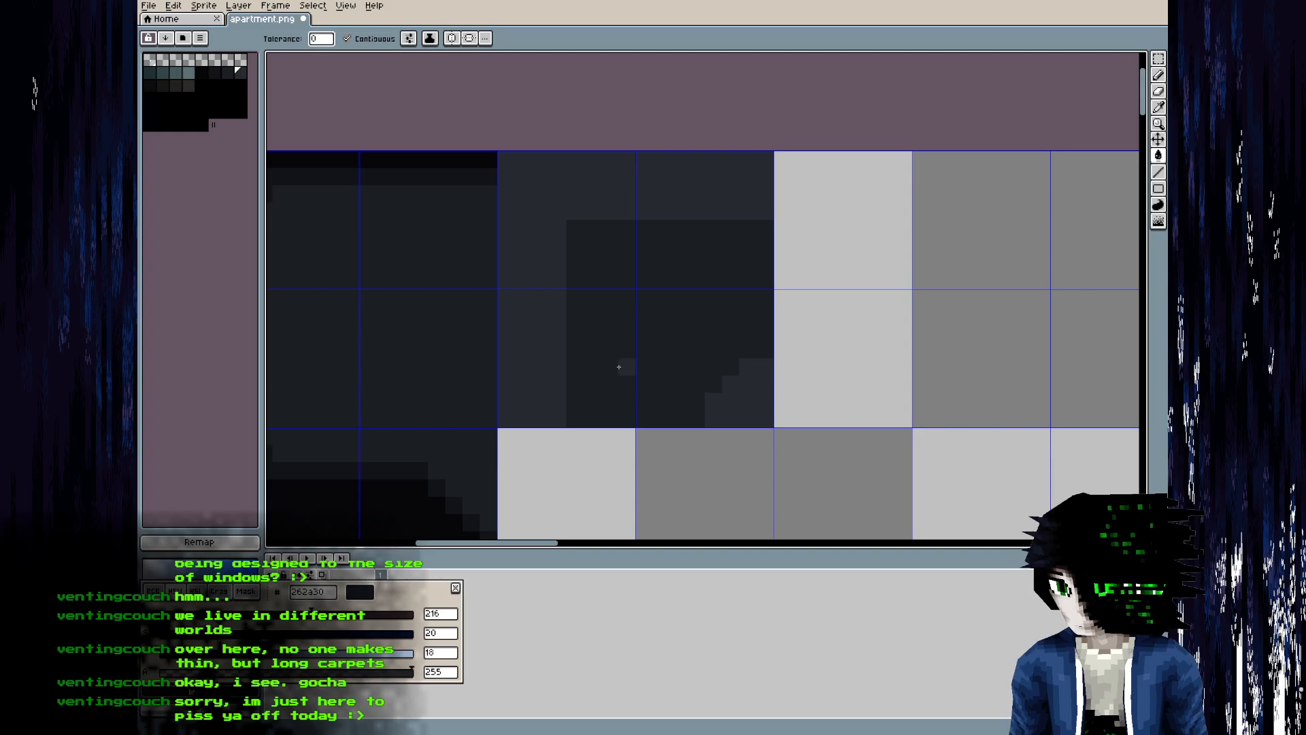
# - Extend the dark #1c1f24 area by one pixel along its left and upper sides, shaping its corners into a rounded form
pyautogui.keyDown('alt'); pyautogui.click(592, 340); pyautogui.keyUp('alt')
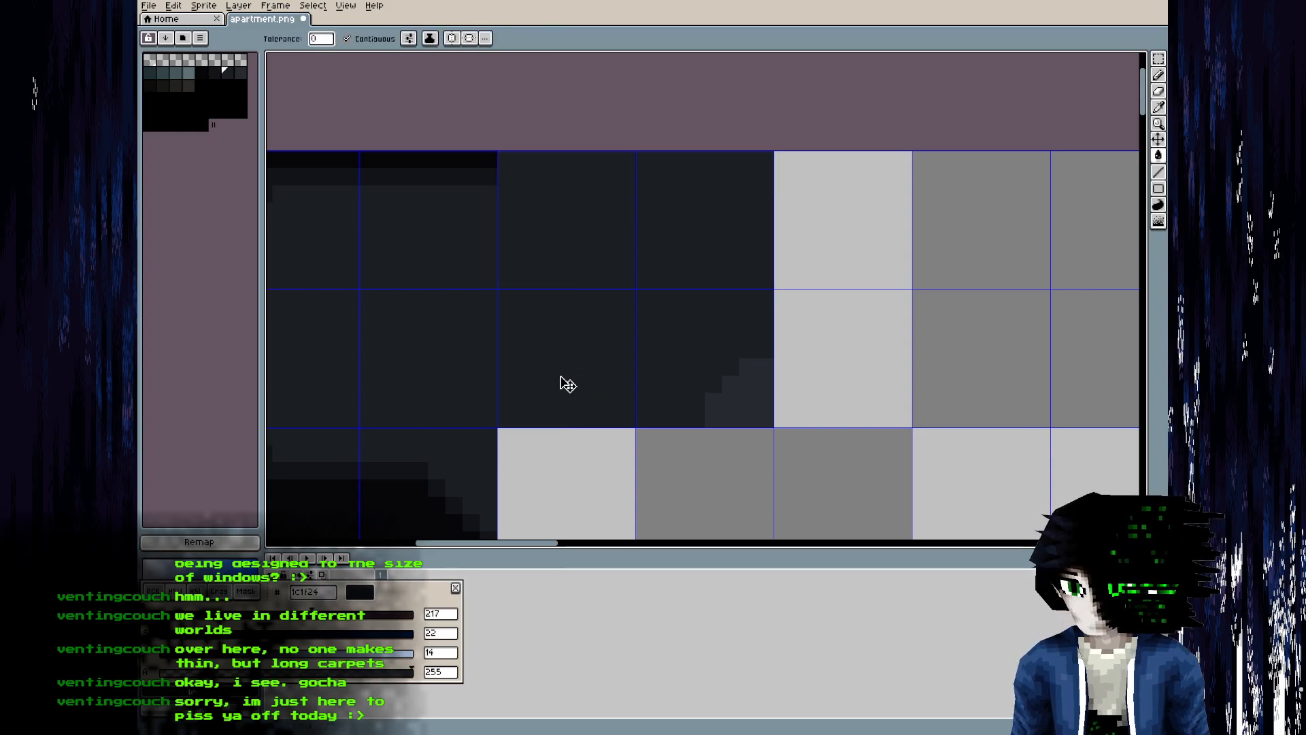
pyautogui.press('b')
pyautogui.moveTo(560, 376)
pyautogui.mouseDown()
pyautogui.moveTo(560, 210)
pyautogui.moveTo(708, 212)
pyautogui.mouseUp()
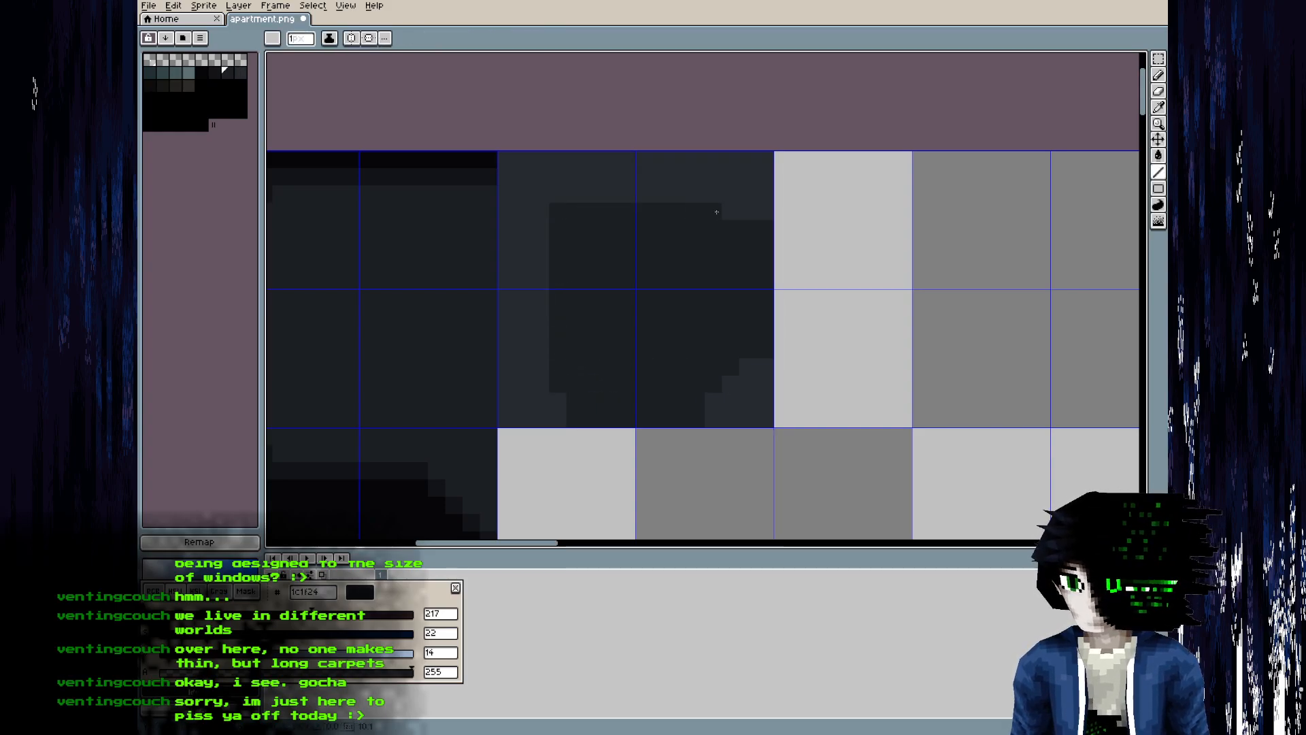
pyautogui.keyDown('alt'); pyautogui.click(534, 246); pyautogui.keyUp('alt')
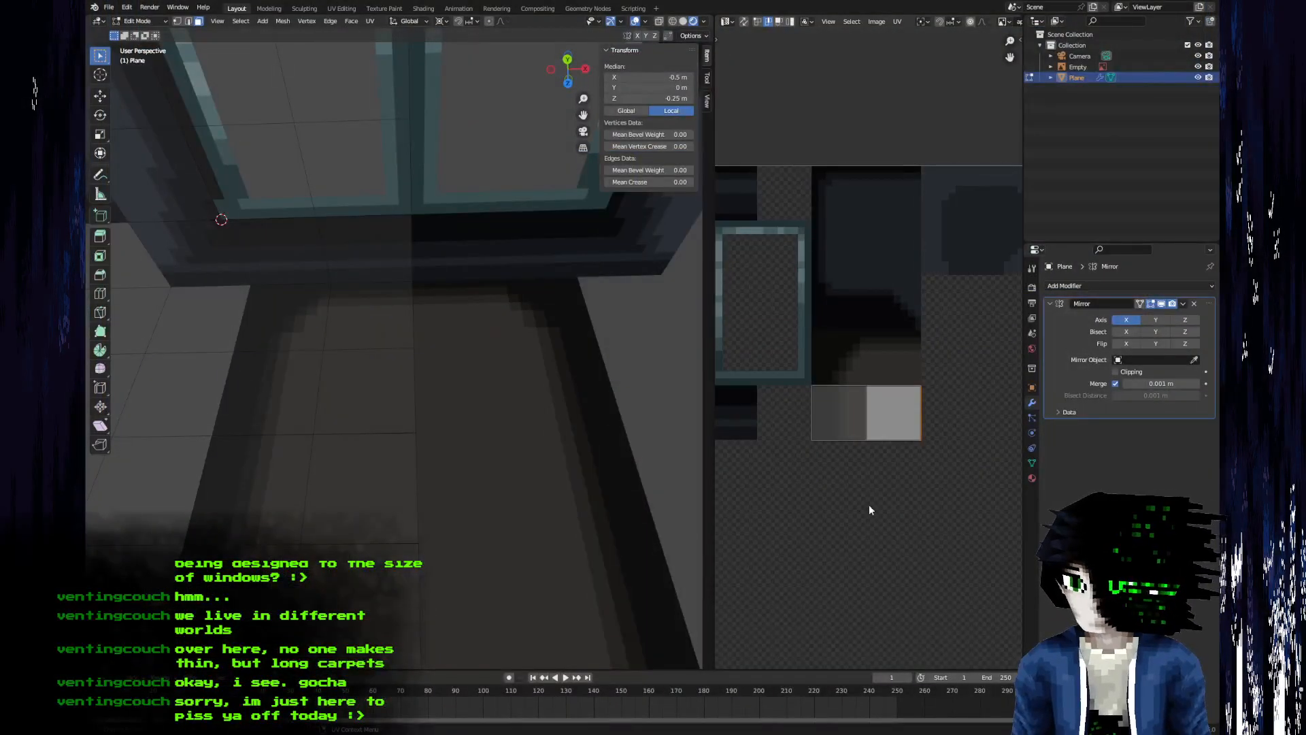
# - In Blender, move the UVs of the floor face pair at Z -2.75 m onto the upper two quarters of the new blue-grey block
pyautogui.keyDown('shift'); pyautogui.moveTo(426, 498); pyautogui.dragTo(466, 419, button='middle'); pyautogui.keyUp('shift')
pyautogui.click(293, 403)
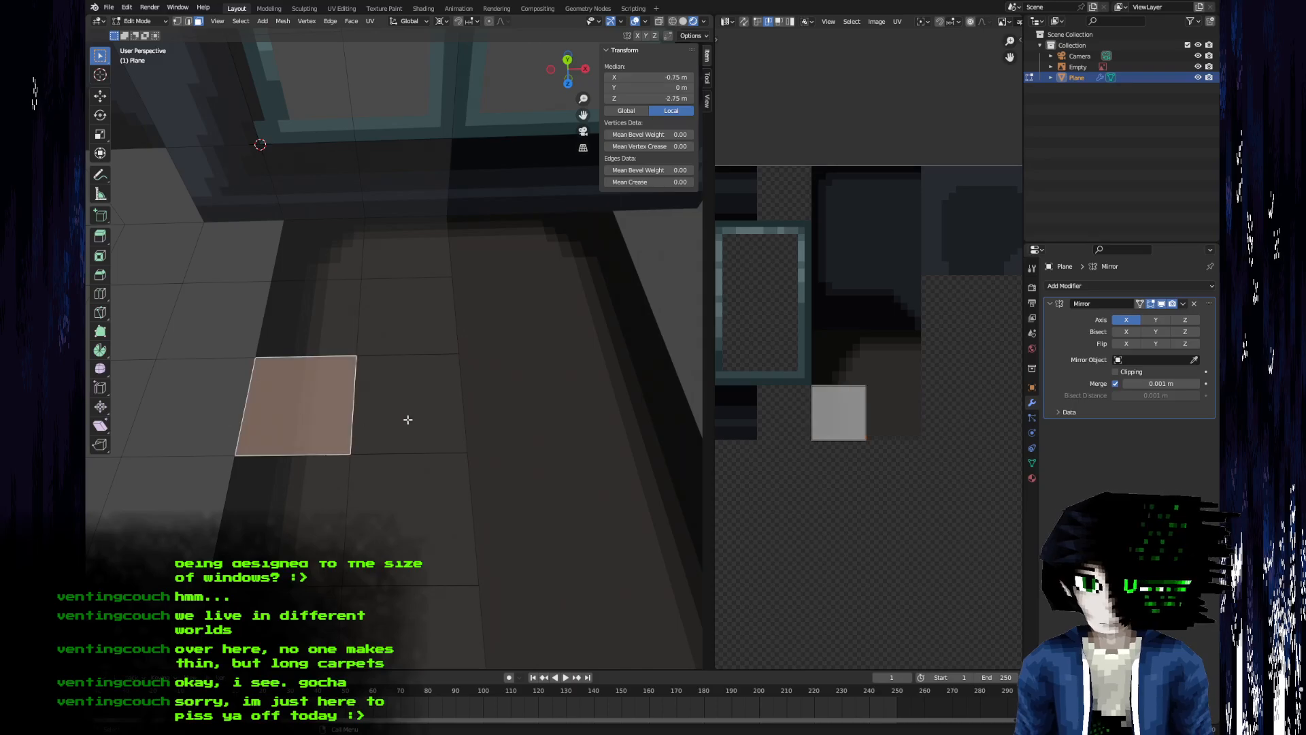
pyautogui.keyDown('shift'); pyautogui.click(407, 420); pyautogui.keyUp('shift')
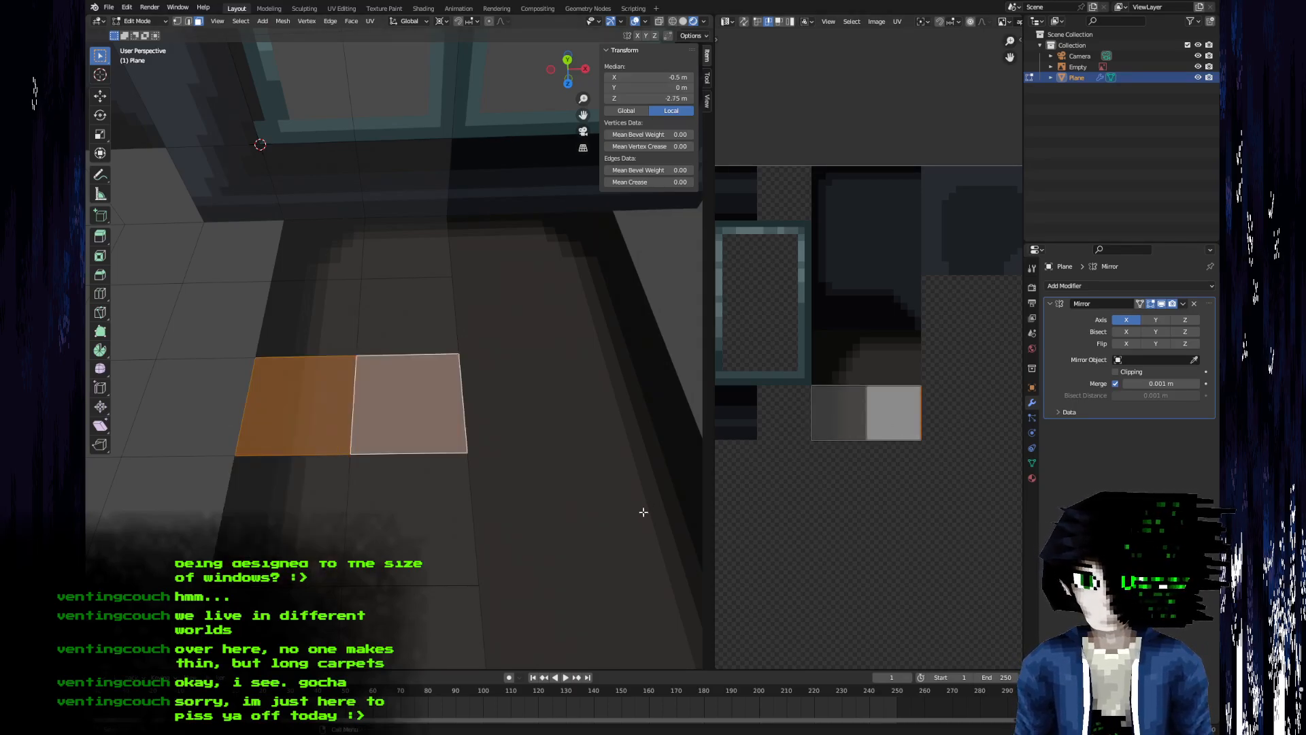
pyautogui.scroll(-6, 449, 429)
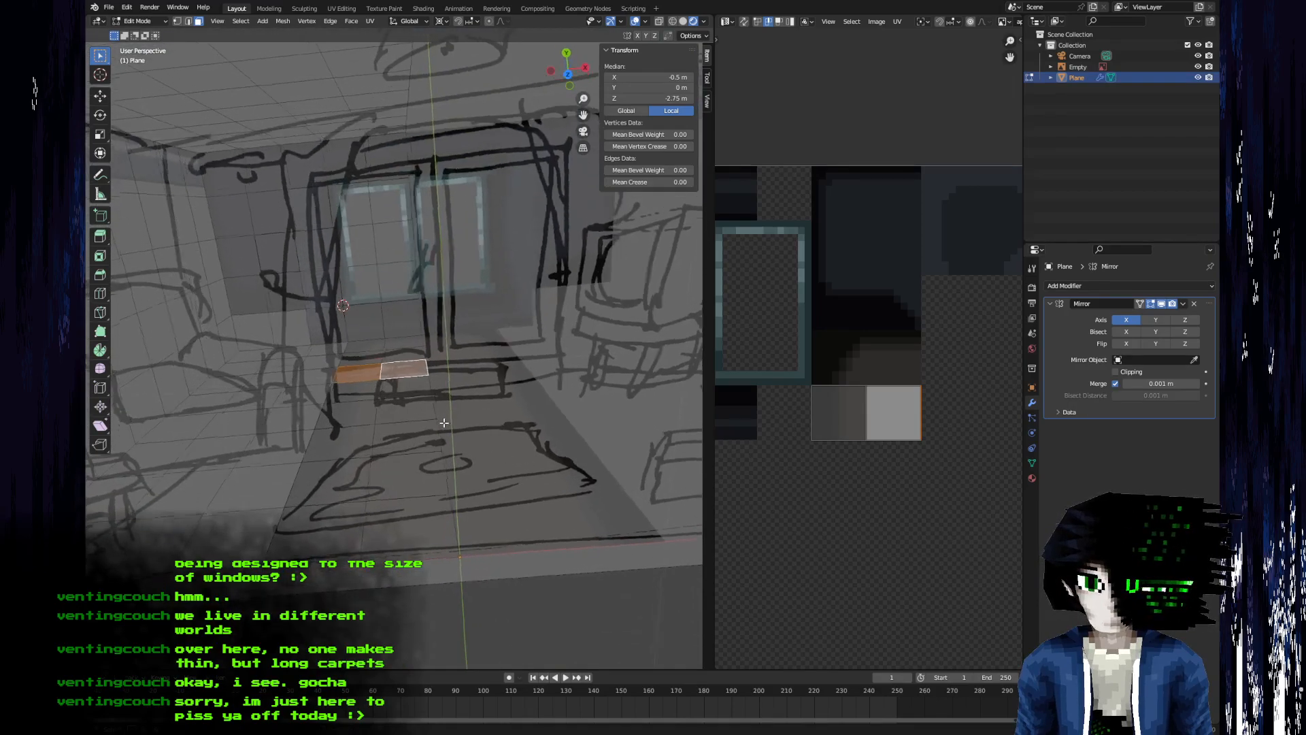
pyautogui.scroll(5, 444, 423)
pyautogui.click(274, 512)
pyautogui.click(339, 510)
pyautogui.click(237, 506)
pyautogui.click(279, 408)
pyautogui.moveTo(919, 380); pyautogui.dragTo(831, 455, button='middle')
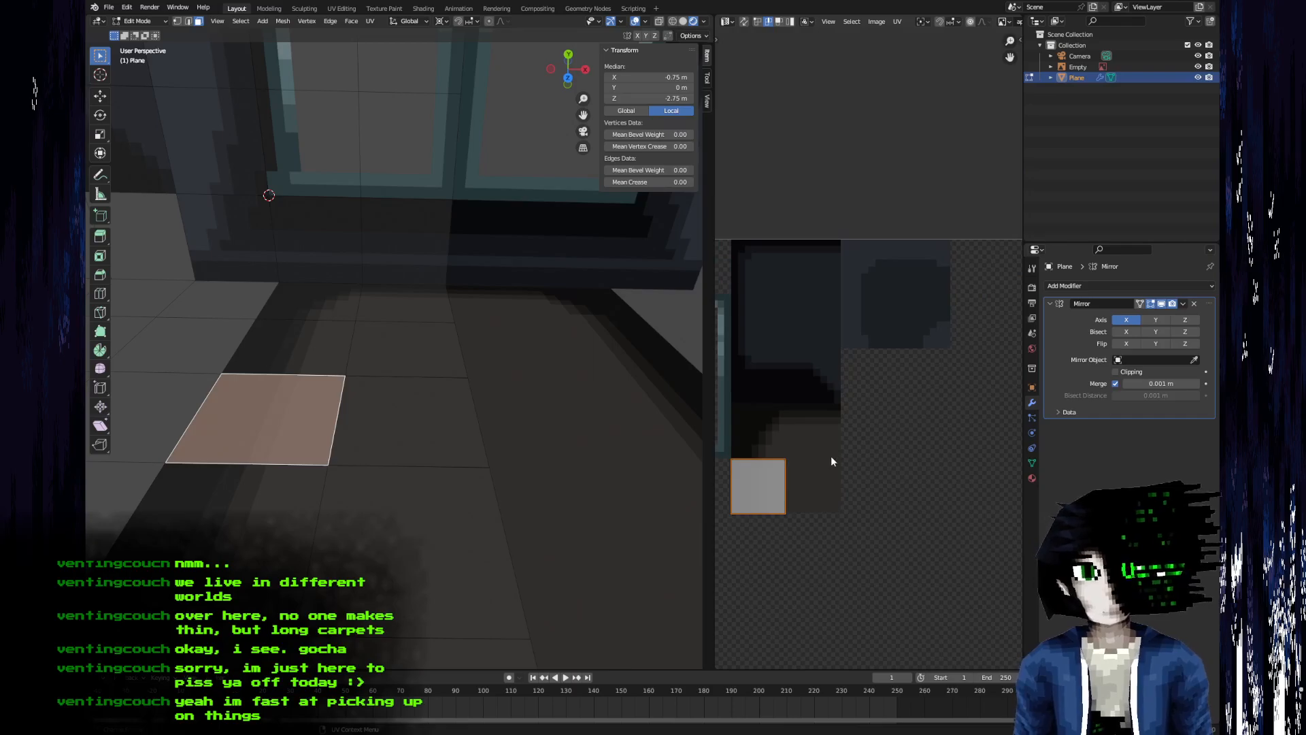
pyautogui.press('g')
pyautogui.click(941, 237)
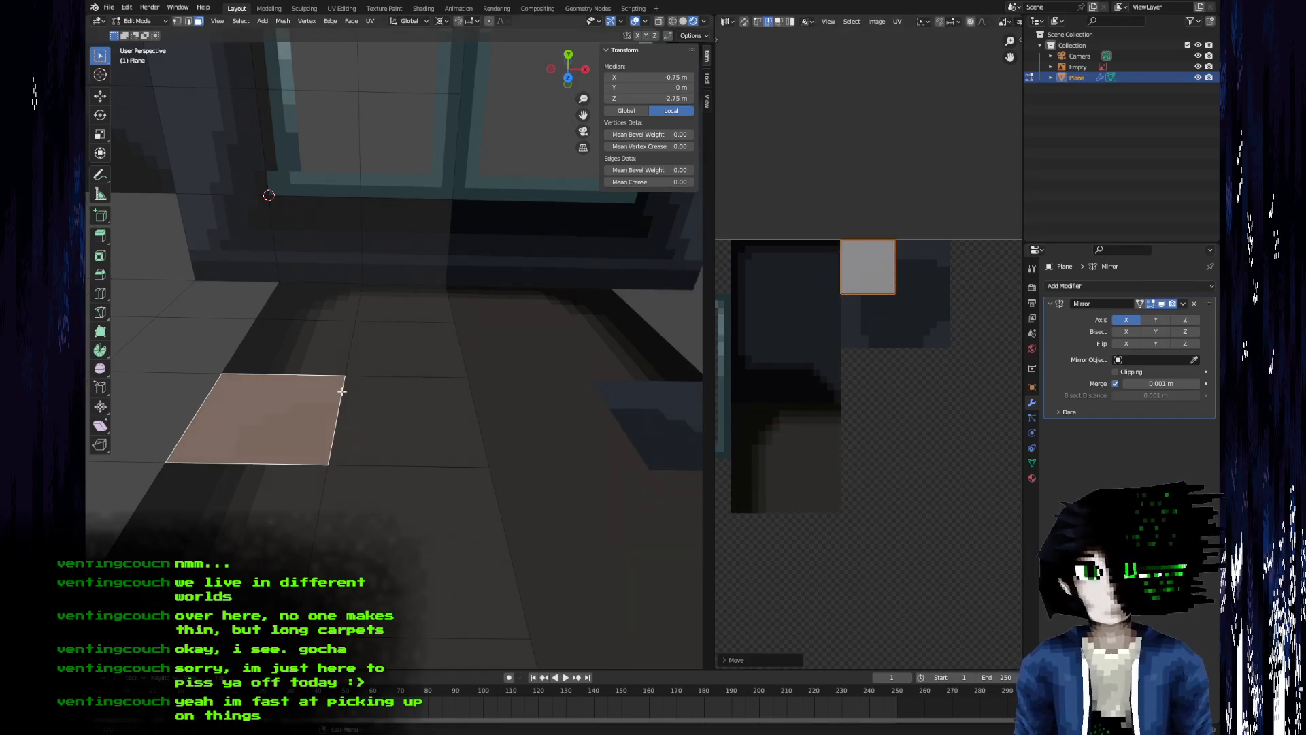
pyautogui.click(380, 423)
pyautogui.press('g')
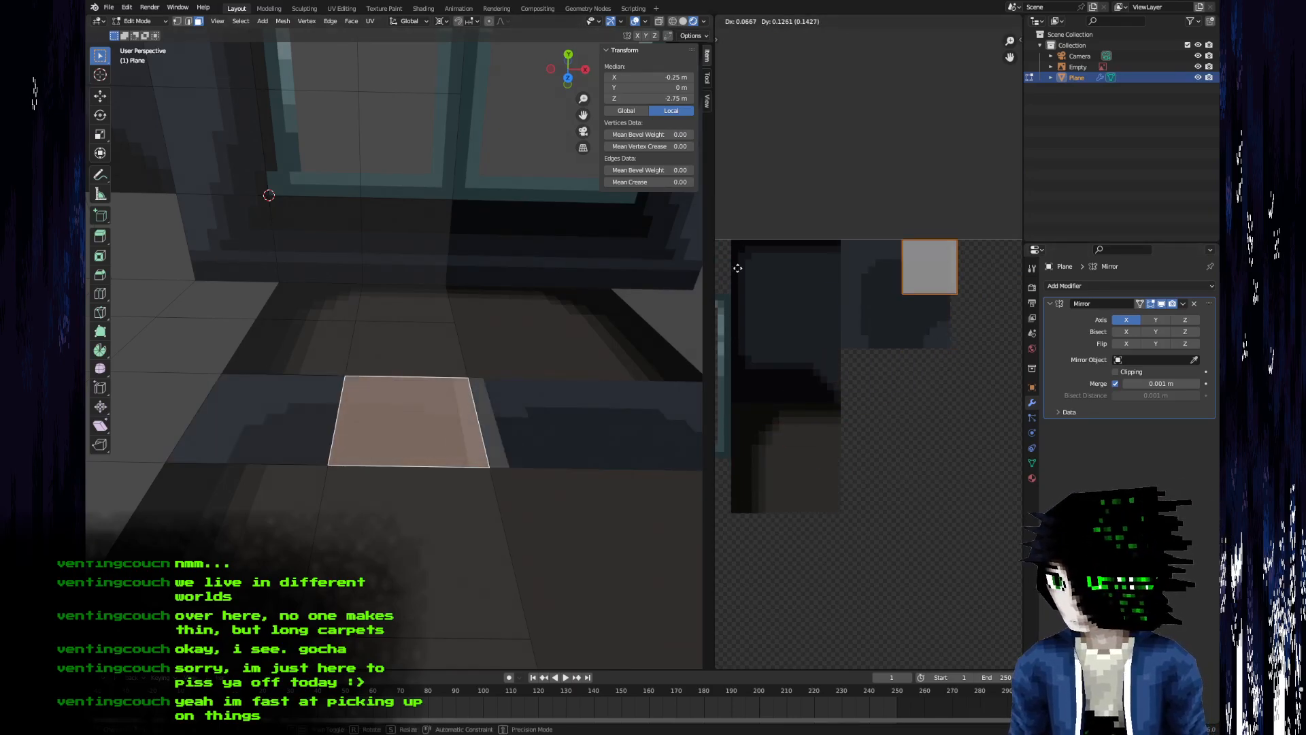
pyautogui.click(731, 267)
# - Move the UVs of the floor face pair at Z -2.25 m onto the lower two quarters of the blue-grey block
pyautogui.click(323, 547)
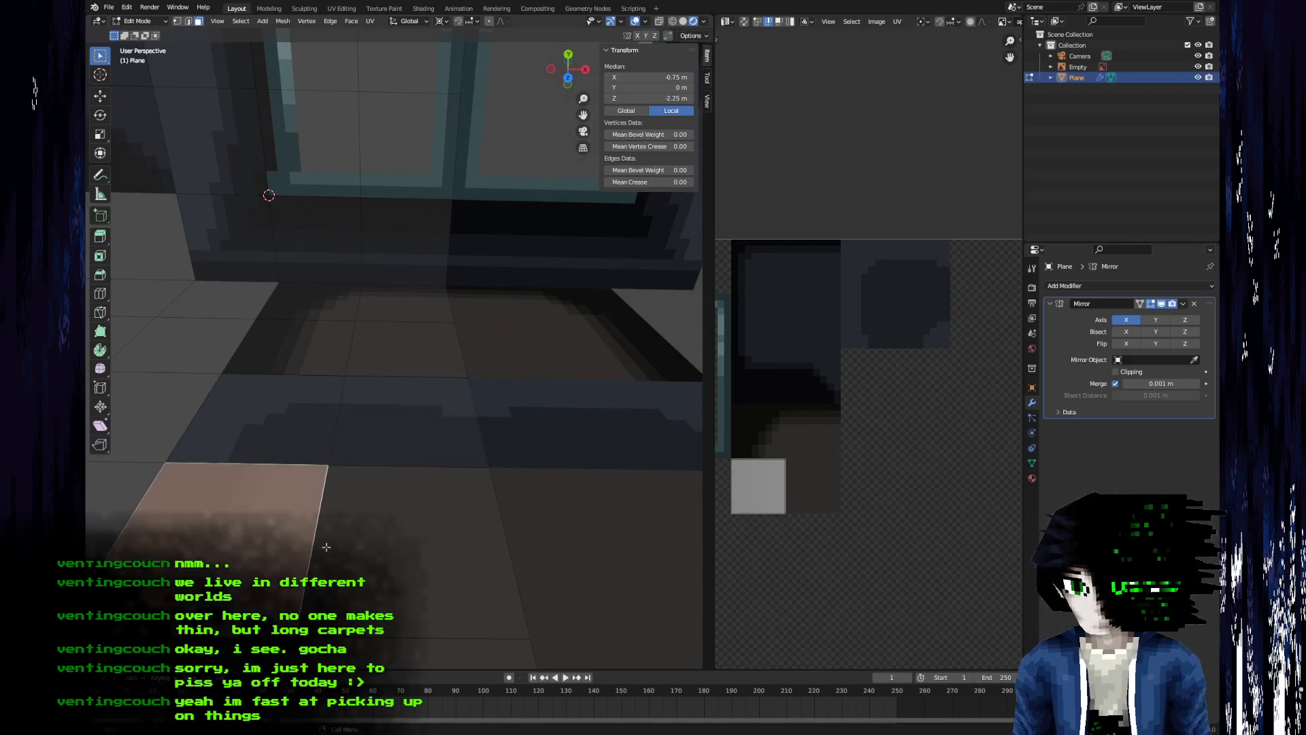
pyautogui.press('g')
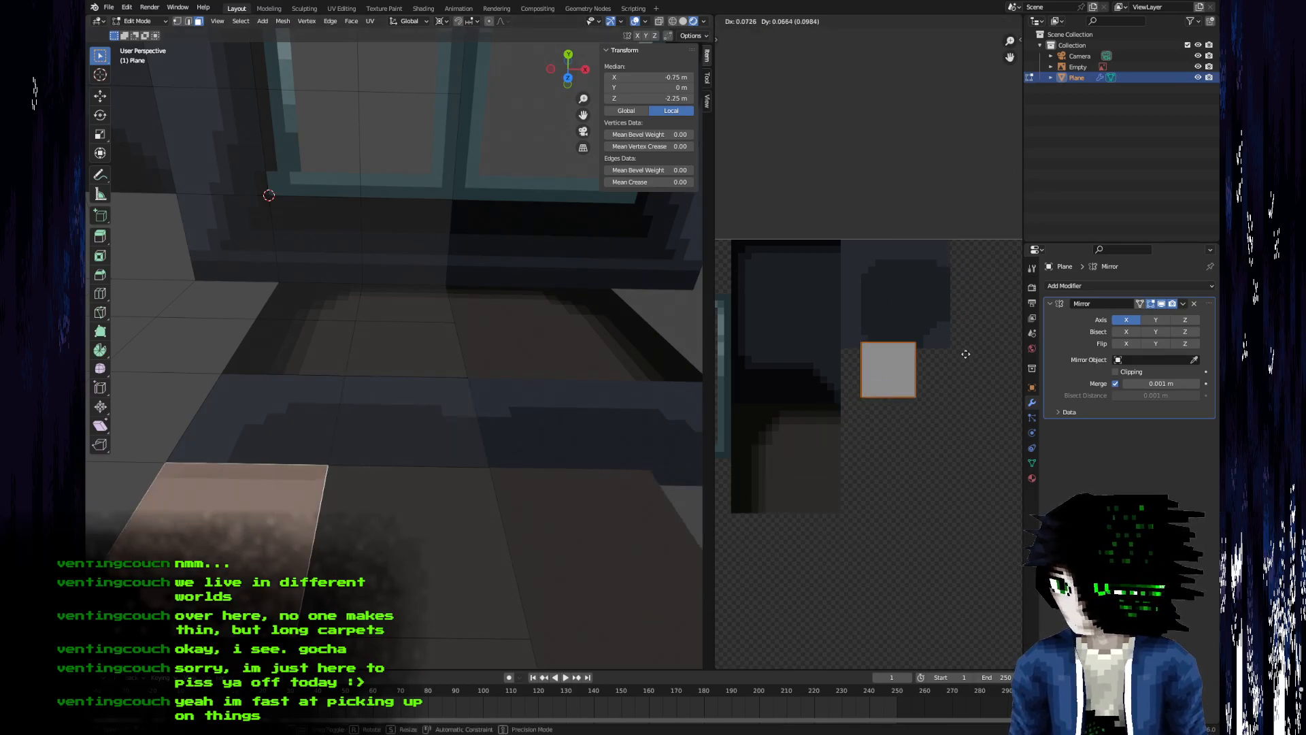
pyautogui.click(944, 316)
pyautogui.click(397, 562)
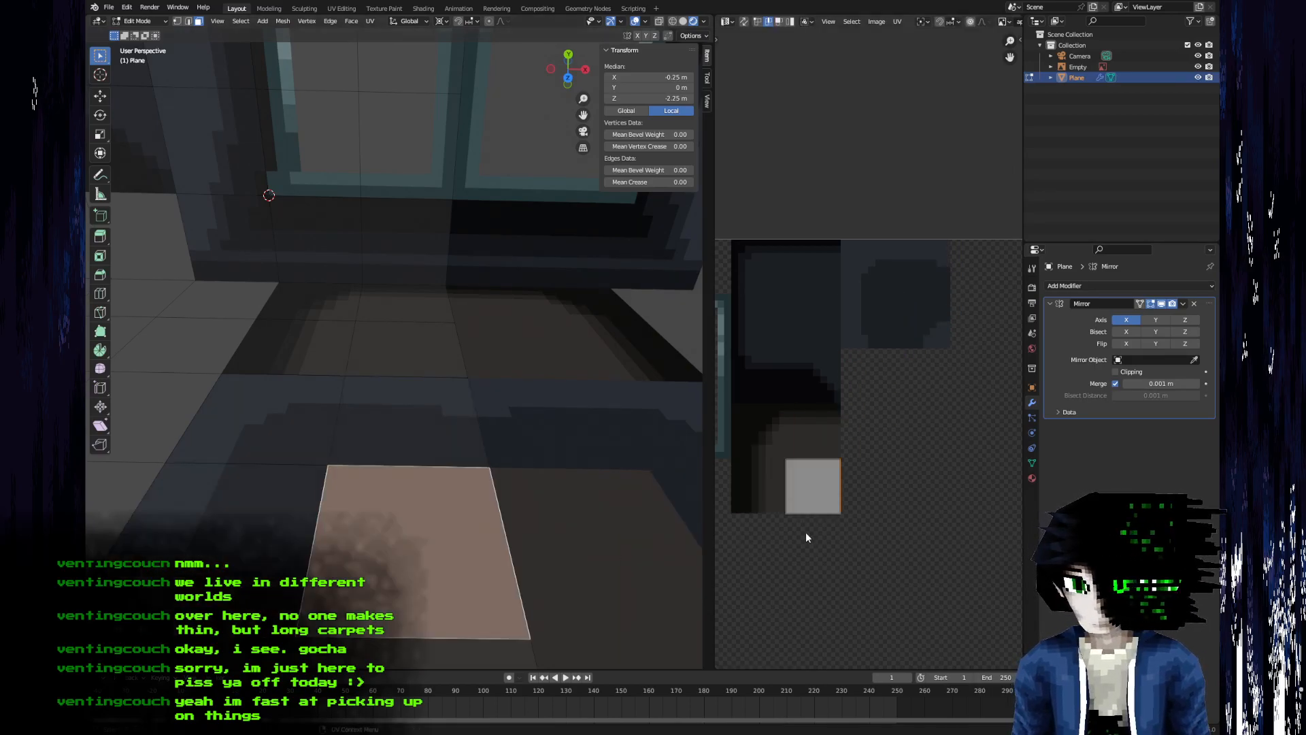
pyautogui.press('g')
pyautogui.click(917, 369)
# - View the floor from above and hide the ceiling face that covers it in Edit Mode
pyautogui.press('Tab')
pyautogui.moveTo(541, 486); pyautogui.dragTo(370, 469, button='middle')
pyautogui.press('Tab')
pyautogui.click(321, 502)
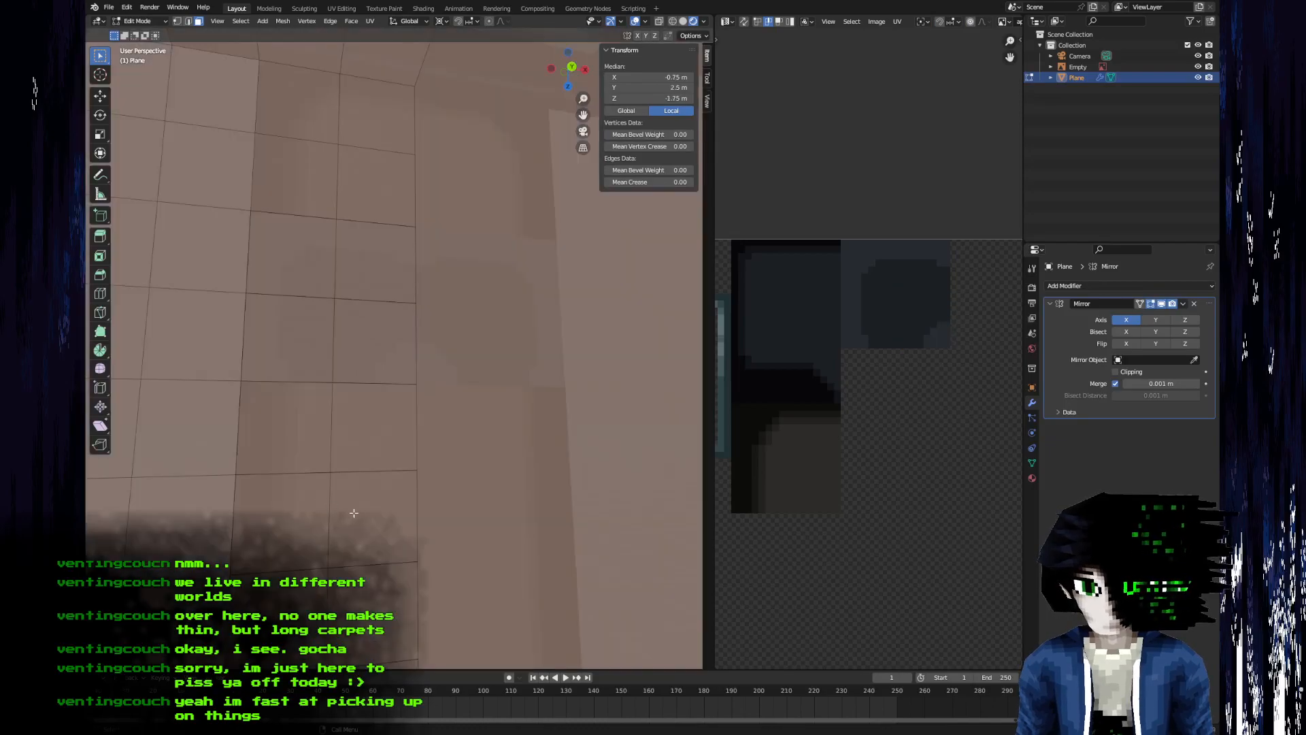
pyautogui.press('h')
# - Delete the four brown floor faces directly in front of the blue-grey ones
pyautogui.scroll(2, 300, 470)
pyautogui.click(285, 459)
pyautogui.keyDown('shift'); pyautogui.click(364, 571); pyautogui.keyUp('shift')
pyautogui.keyDown('shift'); pyautogui.click(262, 582); pyautogui.keyUp('shift')
pyautogui.keyDown('shift'); pyautogui.click(355, 477); pyautogui.keyUp('shift')
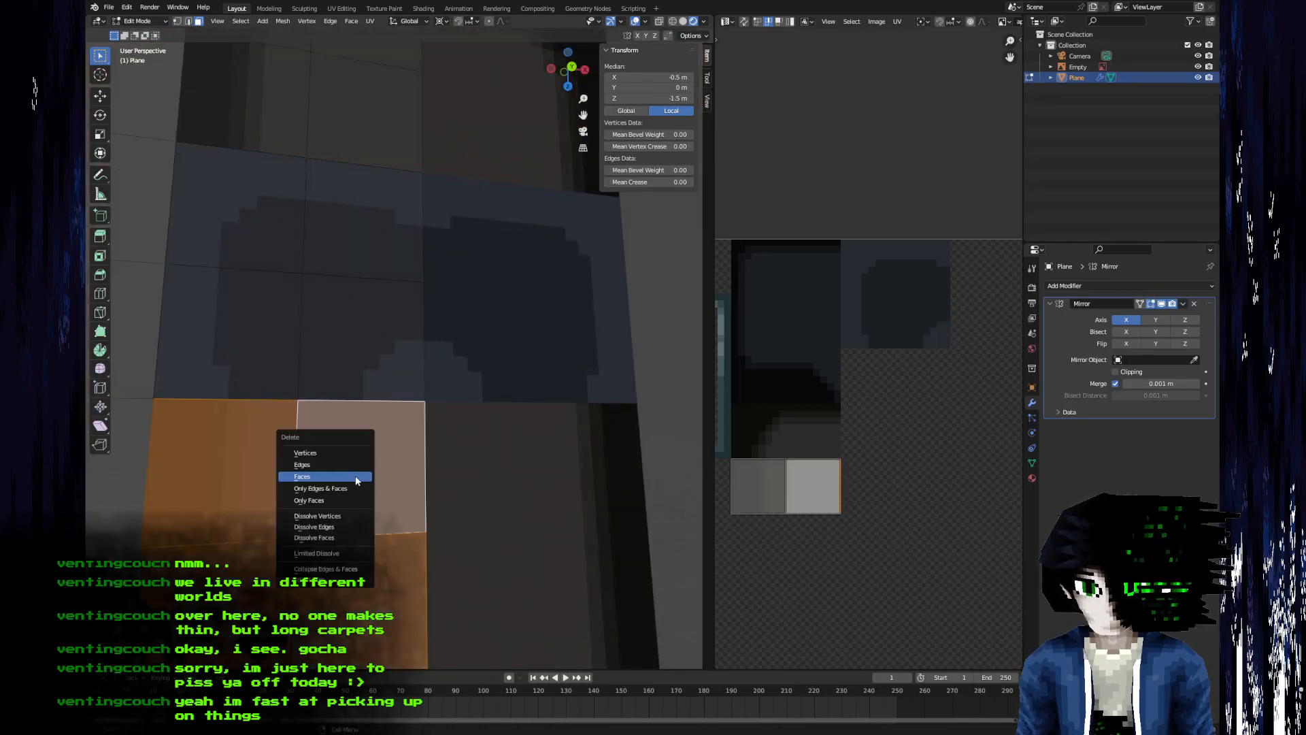
pyautogui.press('x')
pyautogui.click(349, 474)
pyautogui.click(276, 340)
pyautogui.keyDown('shift'); pyautogui.click(337, 297); pyautogui.keyUp('shift')
pyautogui.keyDown('shift'); pyautogui.click(340, 251); pyautogui.keyUp('shift')
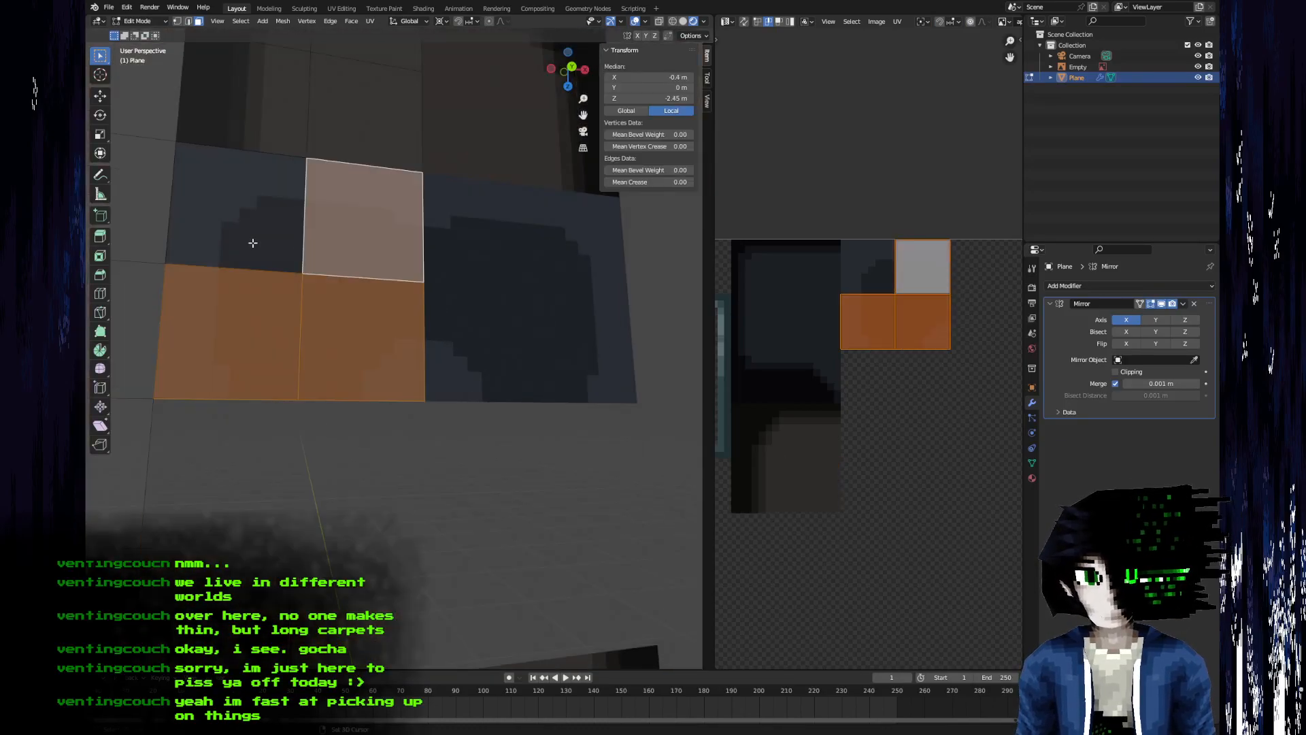
pyautogui.press('x')
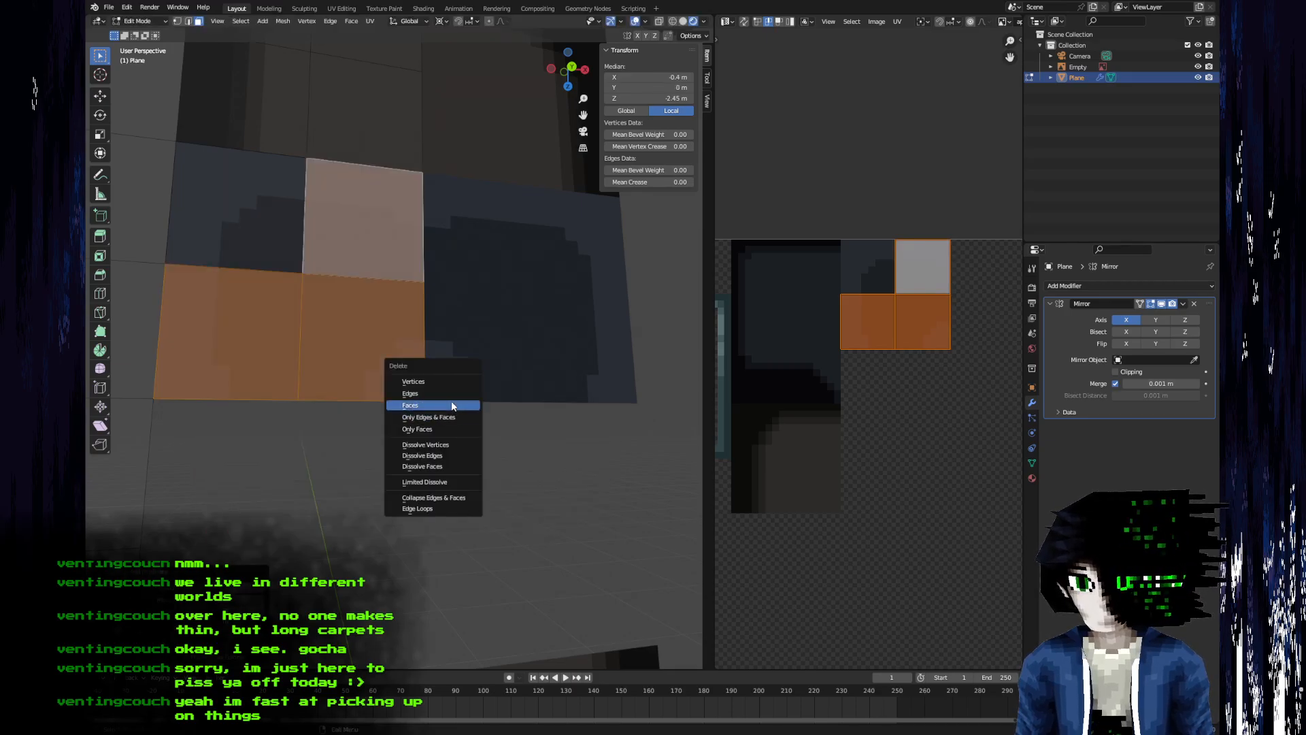
pyautogui.click(451, 404)
# - Select all four blue-grey floor faces
pyautogui.click(260, 340)
pyautogui.press('c')
pyautogui.keyDown('shift'); pyautogui.click(347, 332); pyautogui.keyUp('shift')
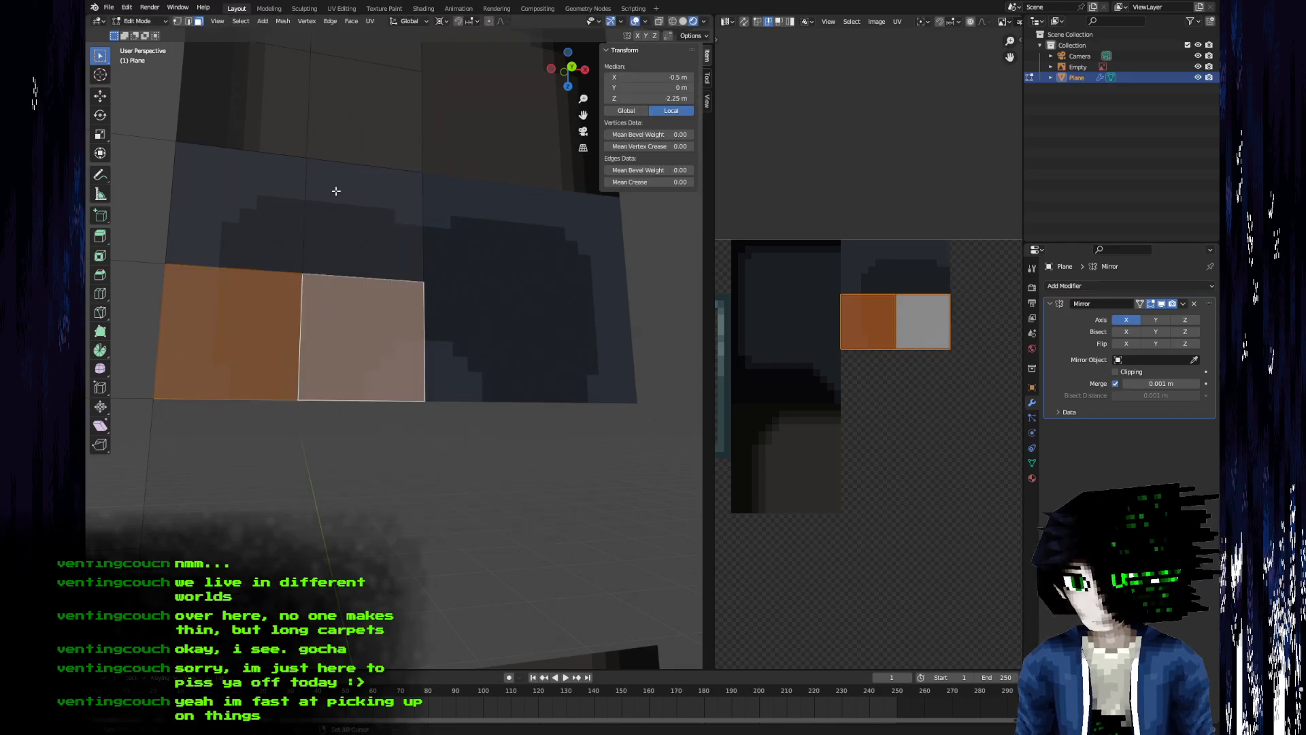
pyautogui.keyDown('shift'); pyautogui.click(337, 204); pyautogui.keyUp('shift')
pyautogui.keyDown('shift'); pyautogui.click(238, 204); pyautogui.keyUp('shift')
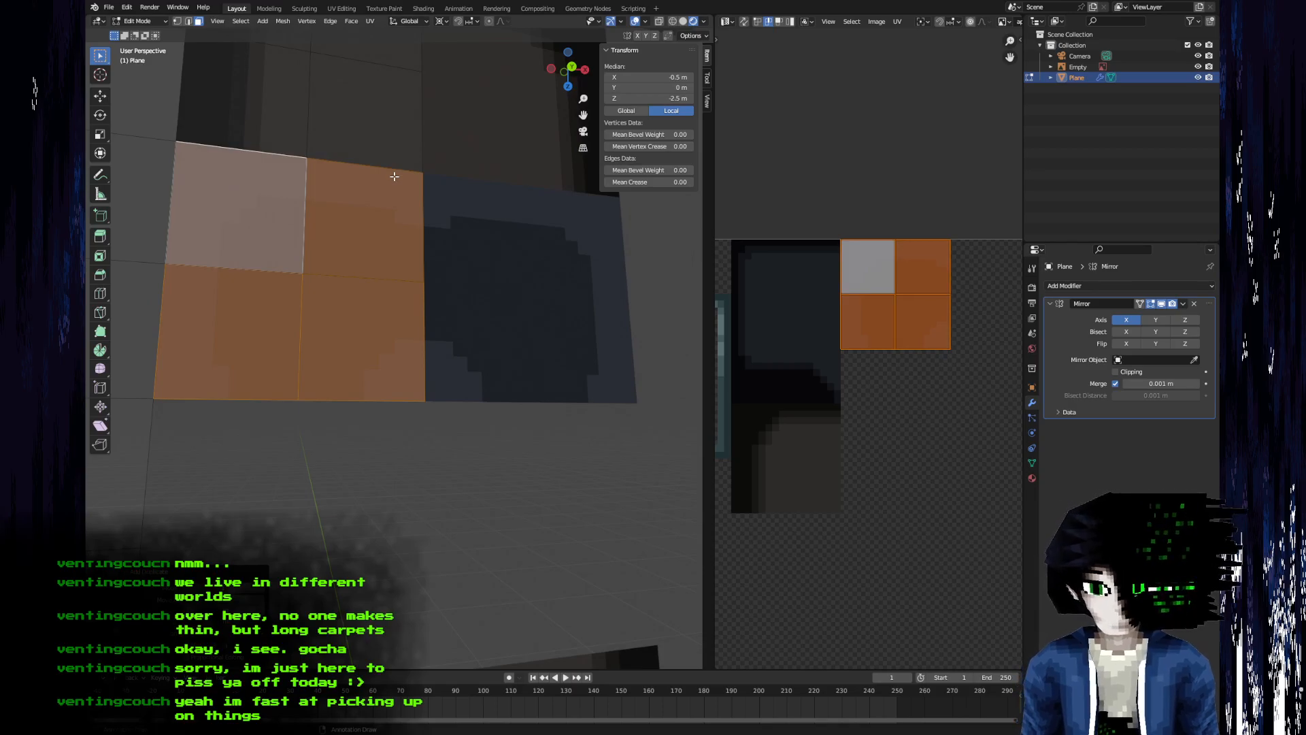
# - Try to duplicate the four selected floor faces -3 m along Z
pyautogui.write('gy1')
pyautogui.press('Escape')
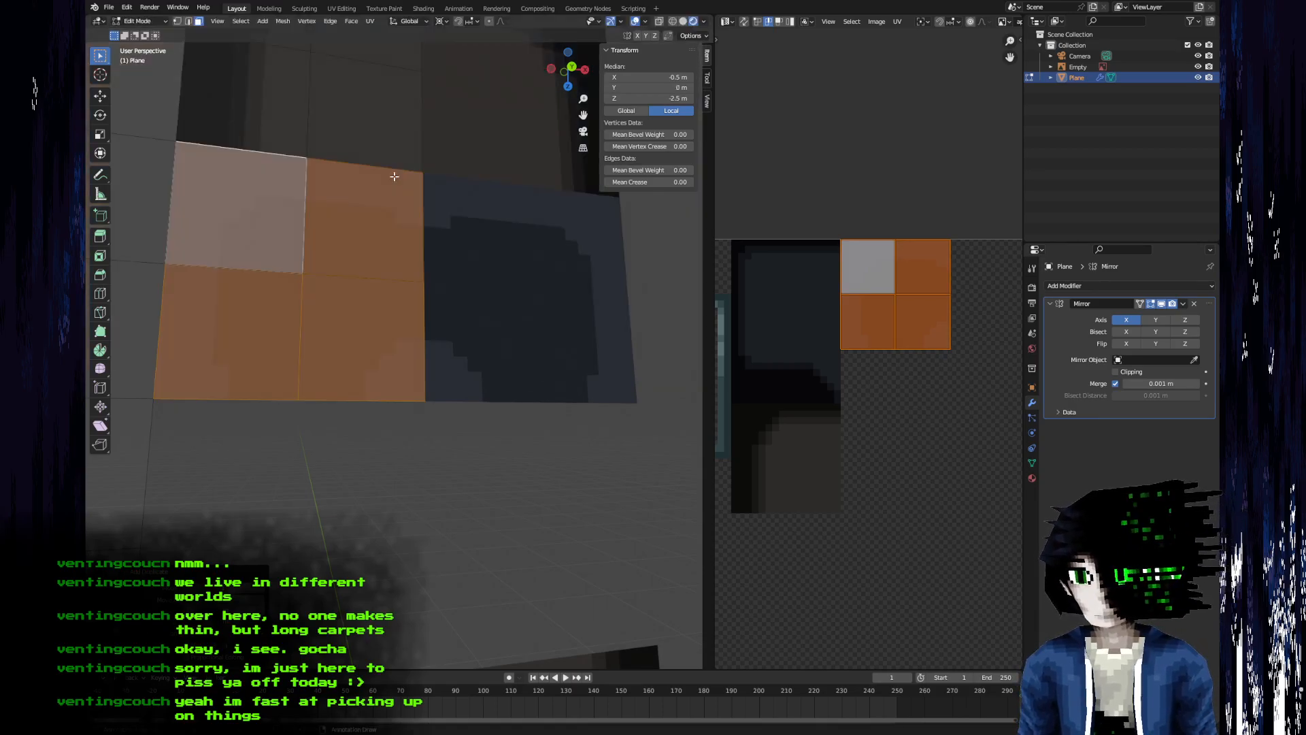
pyautogui.hotkey('shift', 'd')
pyautogui.write('z-3')
pyautogui.press('Return')
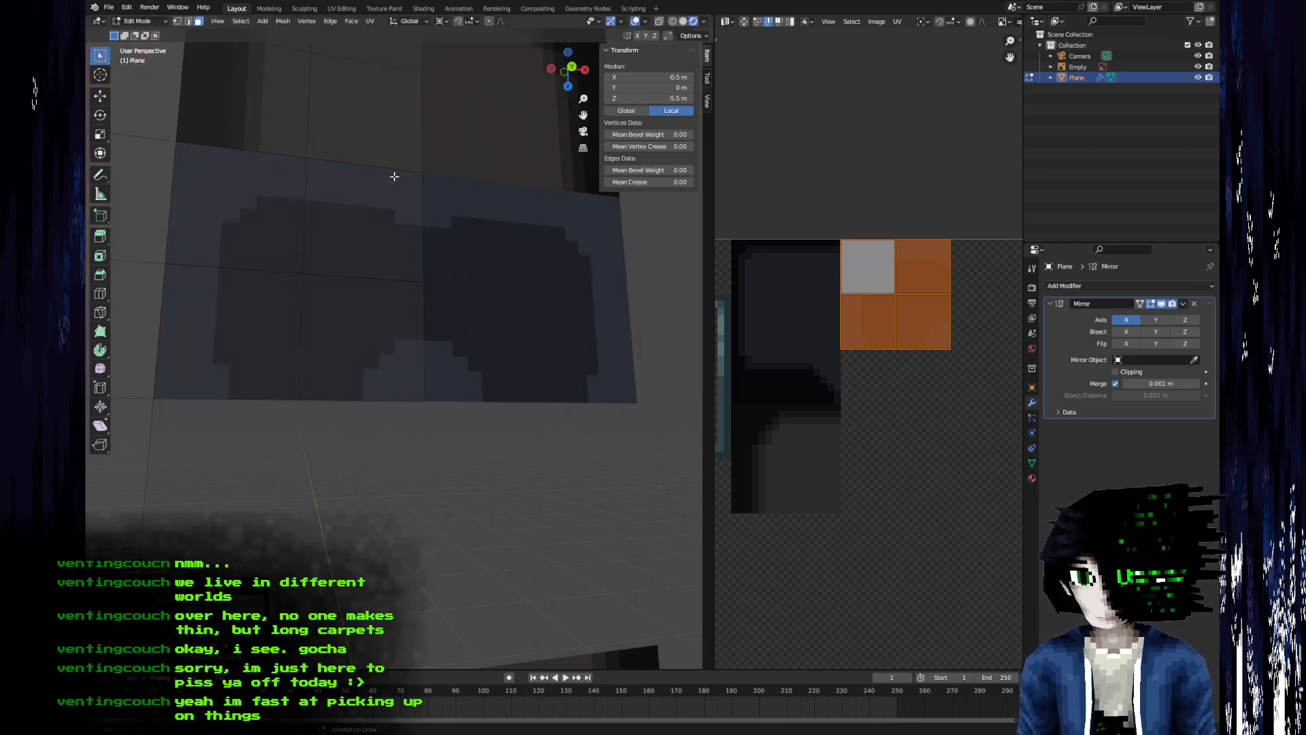
pyautogui.scroll(-6, 395, 176)
pyautogui.moveTo(368, 213); pyautogui.dragTo(347, 334, button='middle')
pyautogui.scroll(-1, 359, 277)
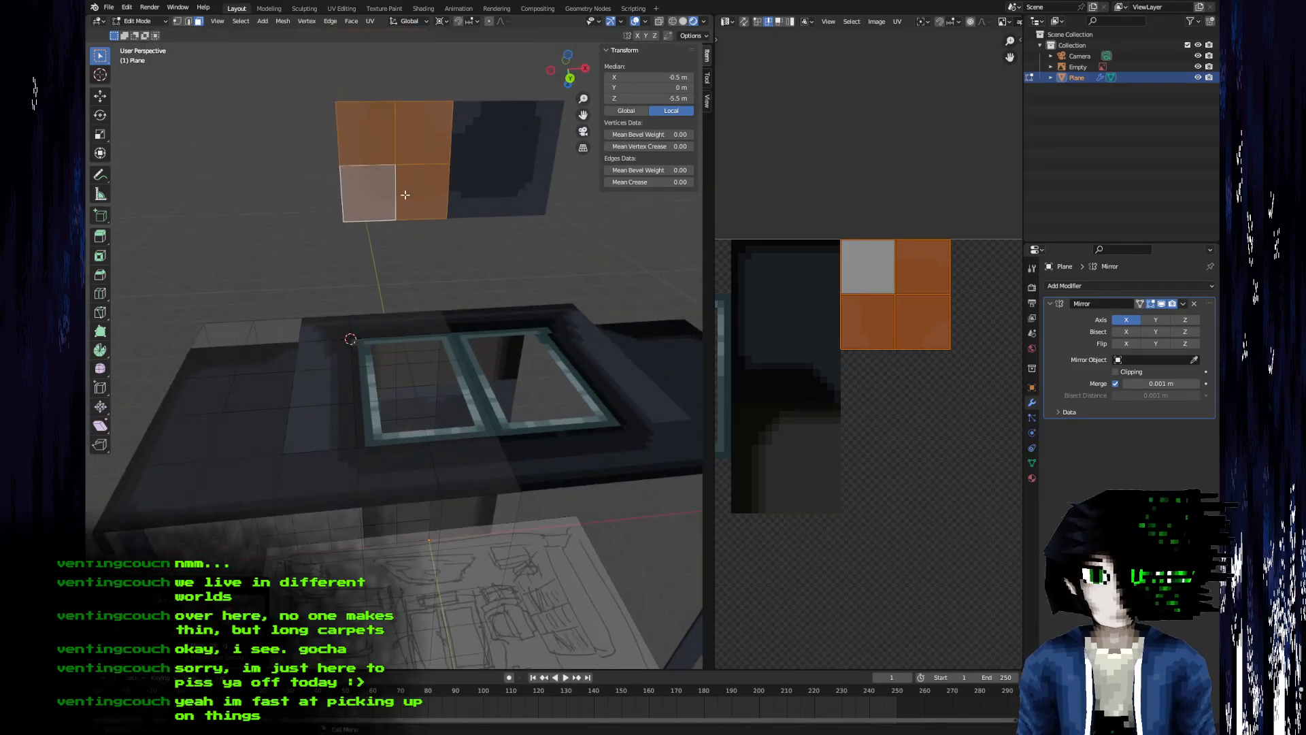
pyautogui.scroll(4, 347, 331)
pyautogui.hotkey('ctrl', 'z')
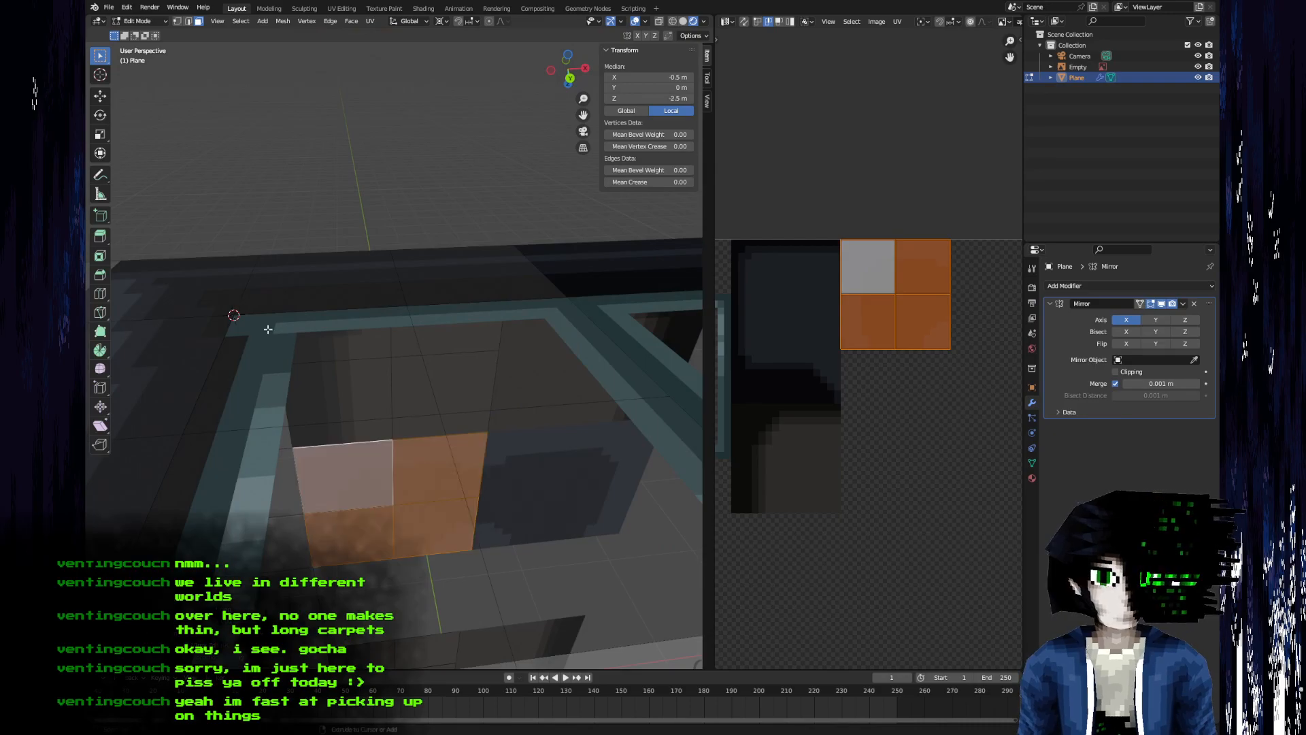
# - Set the transform pivot point to Individual Origins and scale the four selected blue-grey floor faces by -1 along Y
pyautogui.scroll(-5, 251, 321)
pyautogui.moveTo(478, 139); pyautogui.dragTo(485, 57, button='middle')
pyautogui.click(441, 21)
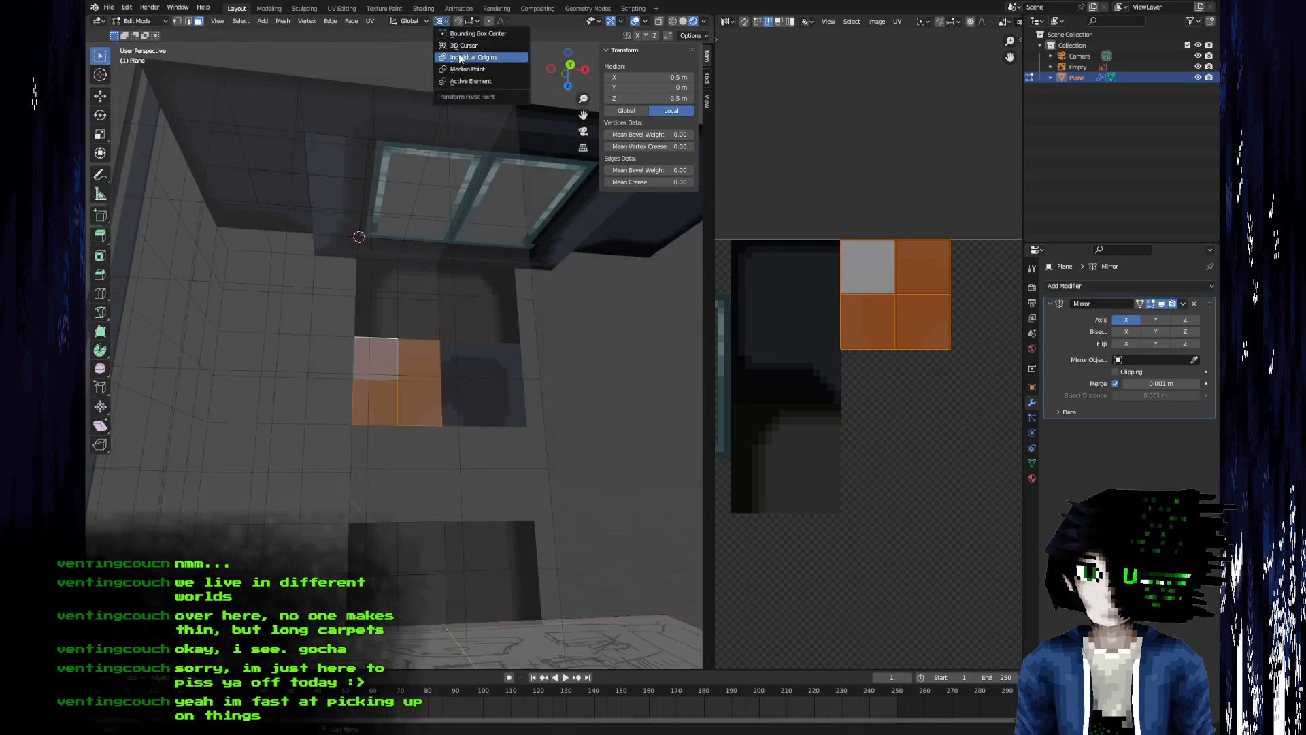
pyautogui.press('s')
pyautogui.press('y')
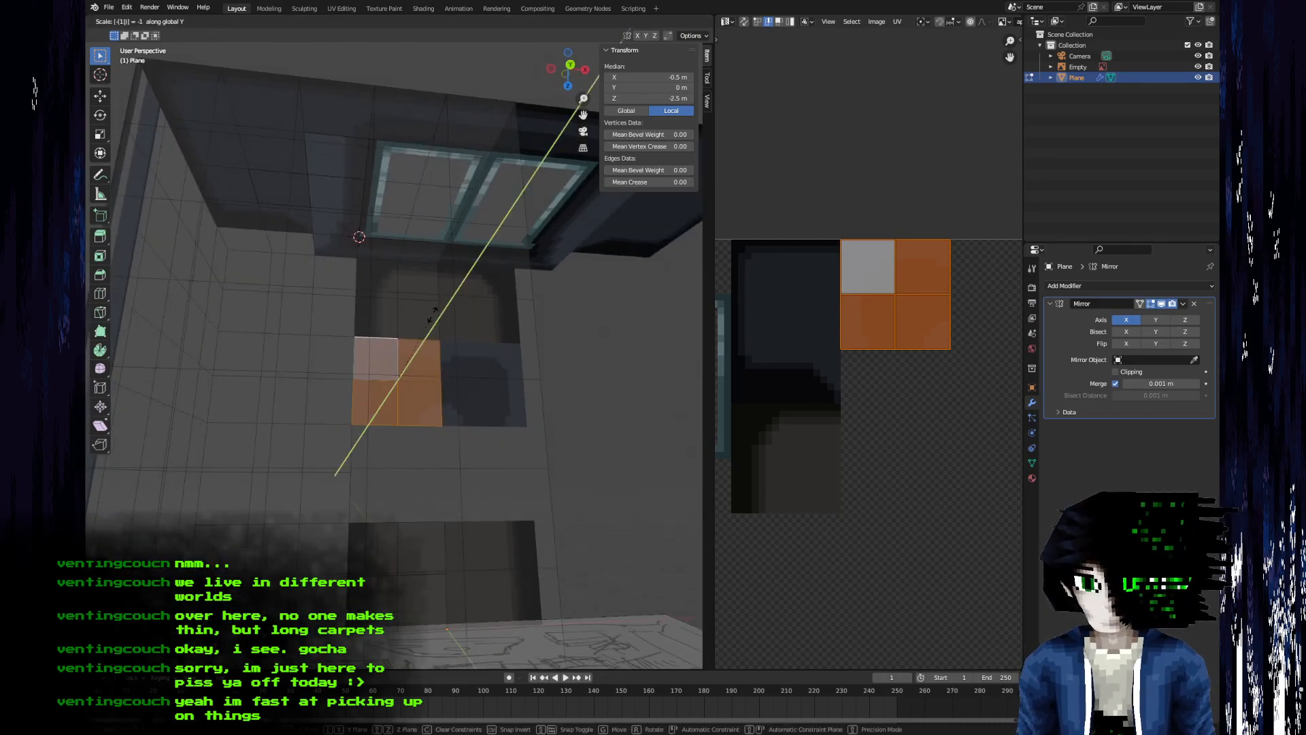
pyautogui.press('Return')
# - Duplicate the four selected blue-grey faces 1 m along Z and mirror the copy in place along that axis with a -1 scale
pyautogui.scroll(2, 438, 429)
pyautogui.hotkey('shift', 'd')
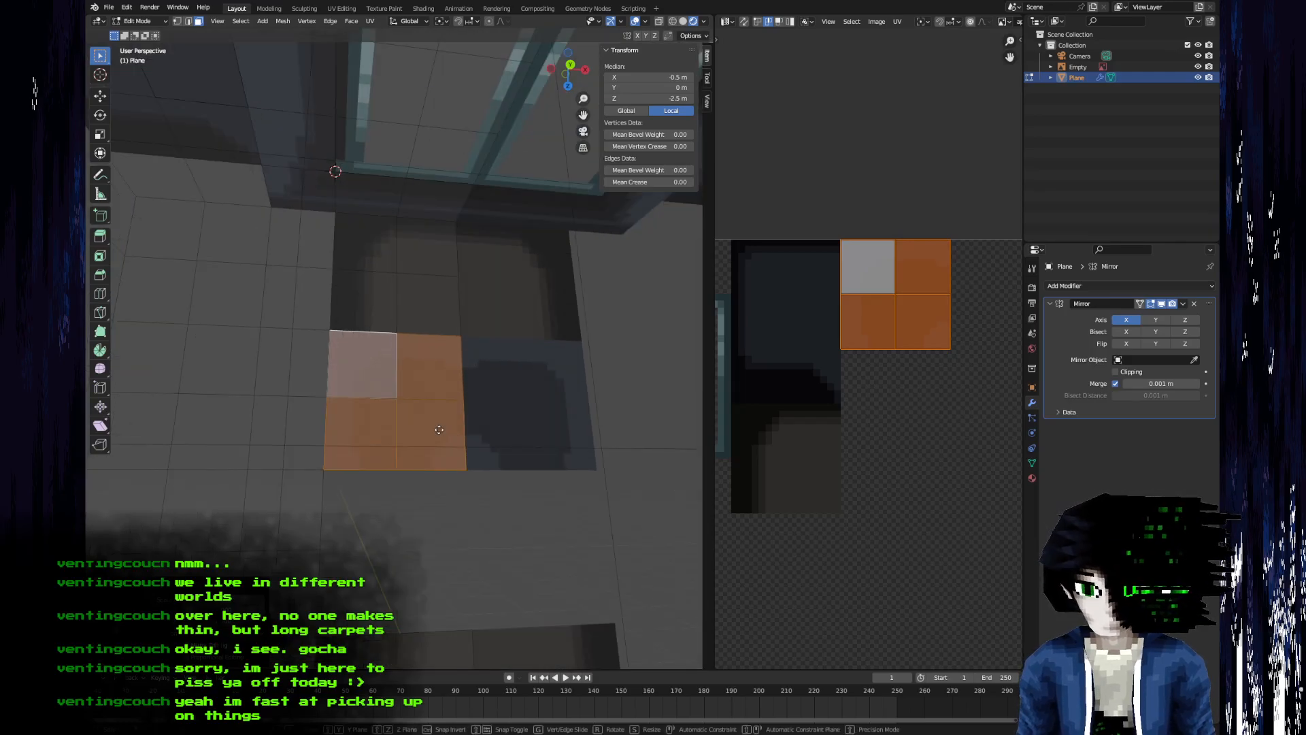
pyautogui.press('y')
pyautogui.press('1')
pyautogui.press('z')
pyautogui.press('Return')
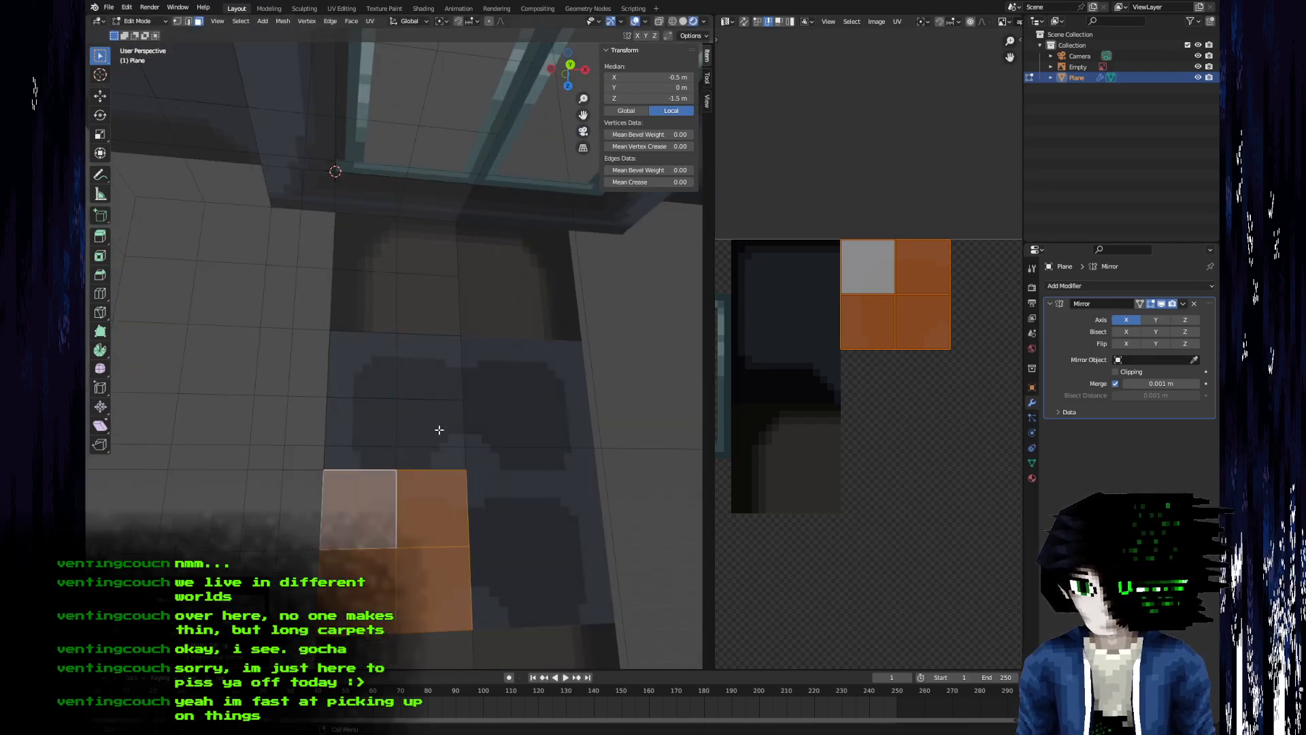
pyautogui.press('s')
pyautogui.press('y')
pyautogui.press('-')
pyautogui.press('Return')
pyautogui.press('Tab')
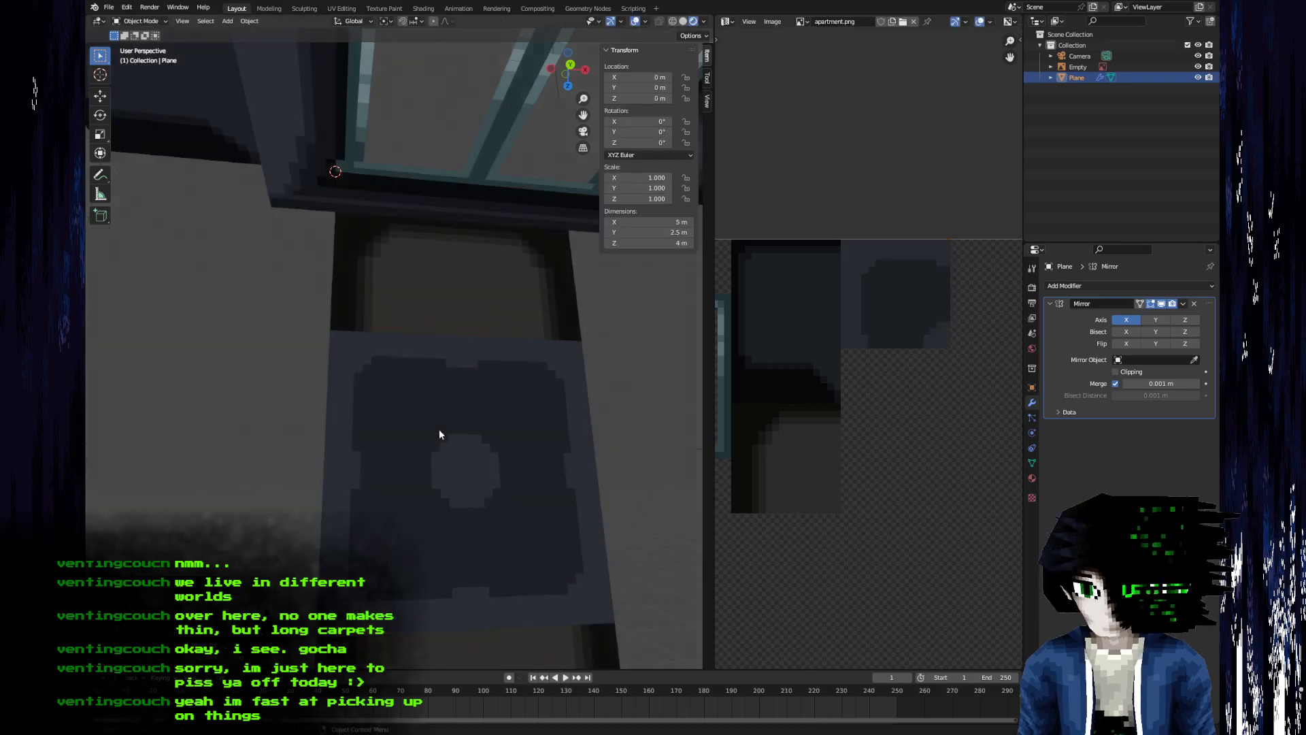
pyautogui.moveTo(402, 480); pyautogui.dragTo(390, 452, button='middle')
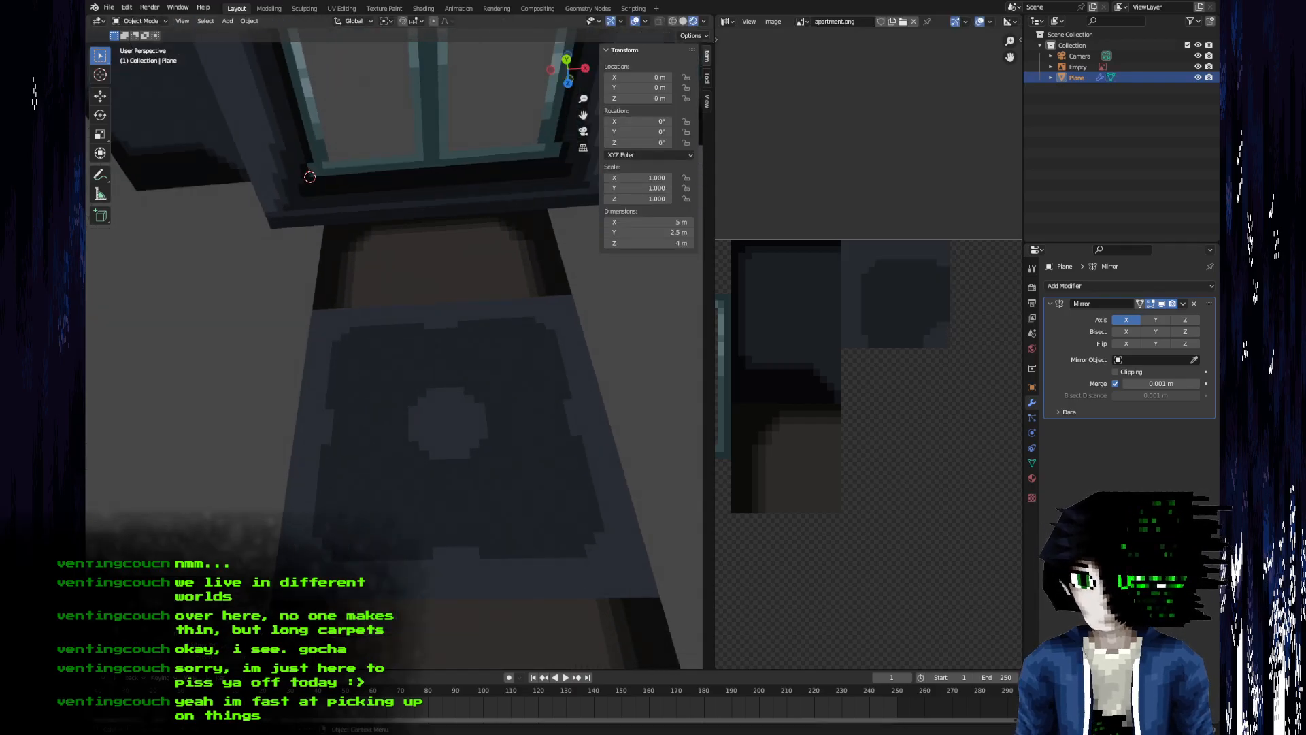
# - Delete the two brown floor faces adjoining the duplicated blue-grey block in Edit Mode
pyautogui.moveTo(476, 517); pyautogui.dragTo(446, 475, button='middle')
pyautogui.press('Tab')
pyautogui.click(400, 506)
pyautogui.keyDown('shift'); pyautogui.click(429, 511); pyautogui.keyUp('shift')
pyautogui.press('x')
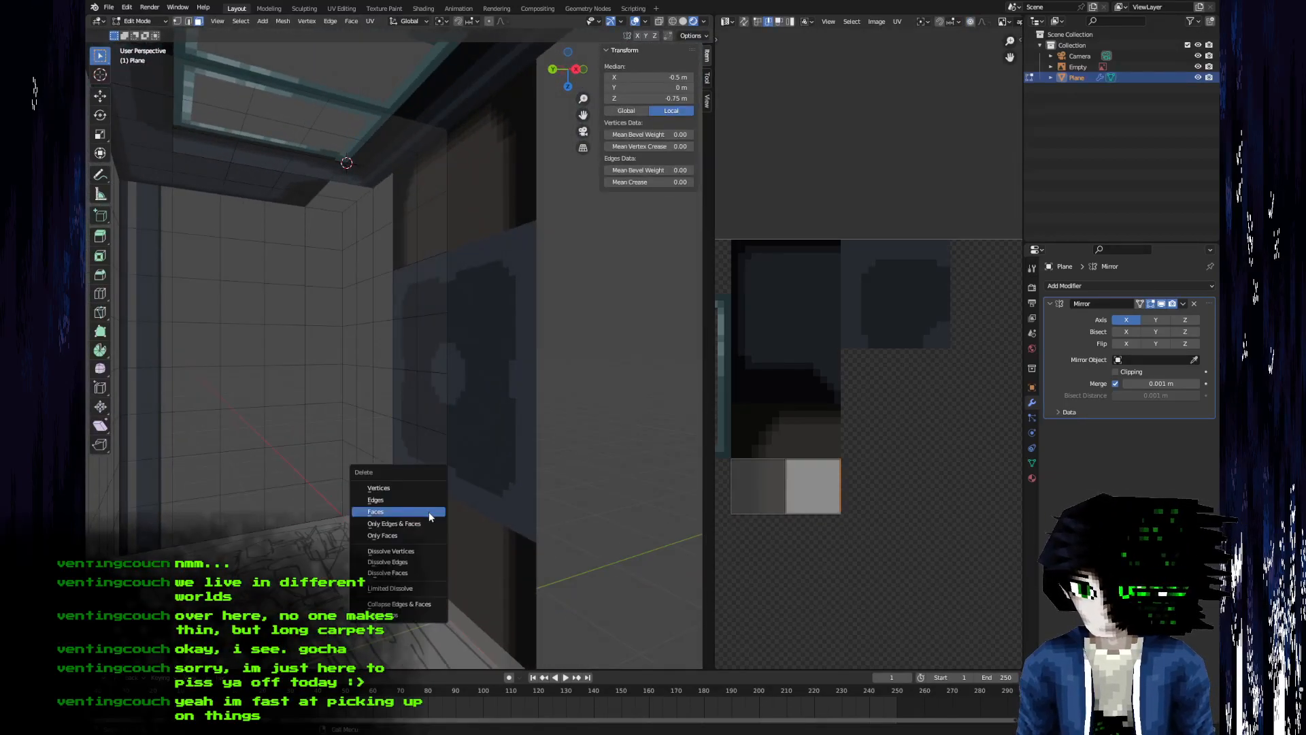
pyautogui.click(428, 512)
# - Select the four faces of the duplicated blue-grey block and move them 0.5 m along Z, away from the first block
pyautogui.click(411, 416)
pyautogui.keyDown('shift'); pyautogui.click(432, 401); pyautogui.keyUp('shift')
pyautogui.keyDown('shift'); pyautogui.click(432, 459); pyautogui.keyUp('shift')
pyautogui.keyDown('shift'); pyautogui.click(407, 449); pyautogui.keyUp('shift')
pyautogui.write('gy.1')
pyautogui.press('BackSpace')
pyautogui.write('5z--')
pyautogui.press('Return')
# - Duplicate the moved block's two faces bordering the gap by -0.5 m along Z to fill the gap
pyautogui.click(414, 443)
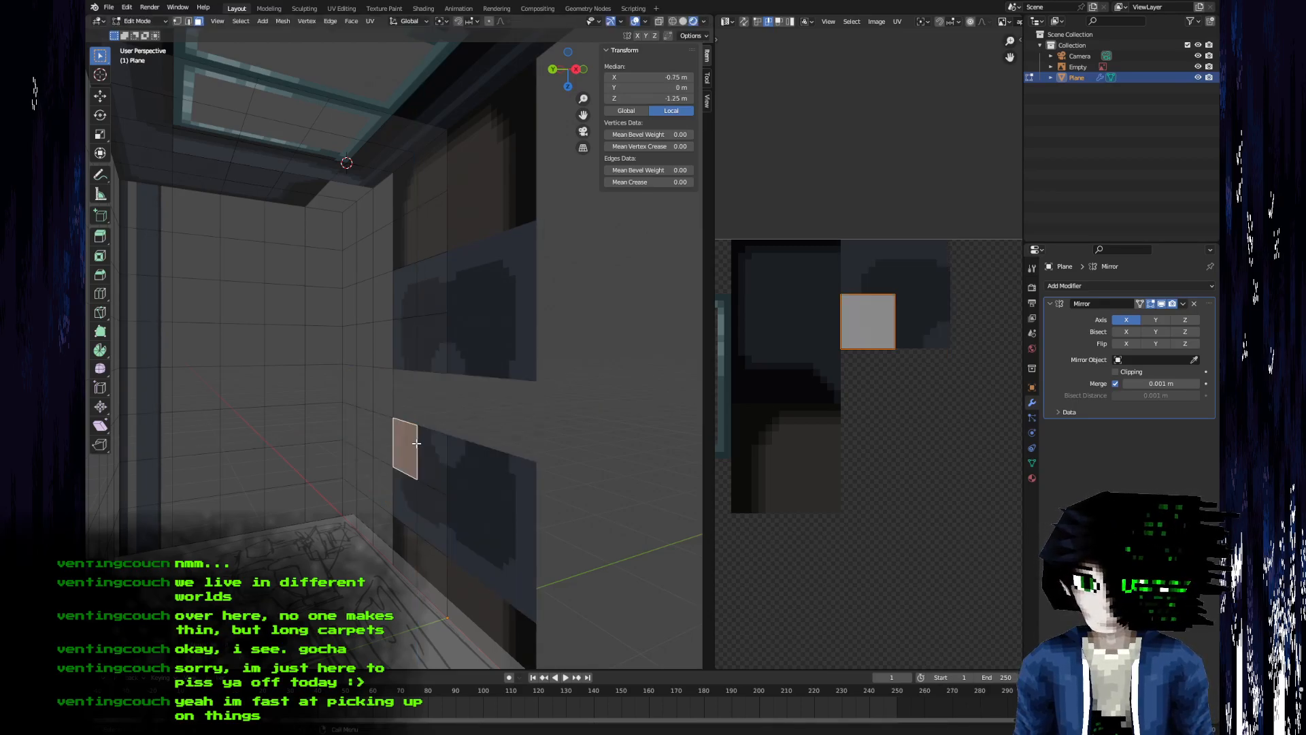
pyautogui.keyDown('shift'); pyautogui.click(422, 444); pyautogui.keyUp('shift')
pyautogui.moveTo(423, 444); pyautogui.dragTo(469, 424, button='middle')
pyautogui.scroll(3, 469, 424)
pyautogui.write('gz')
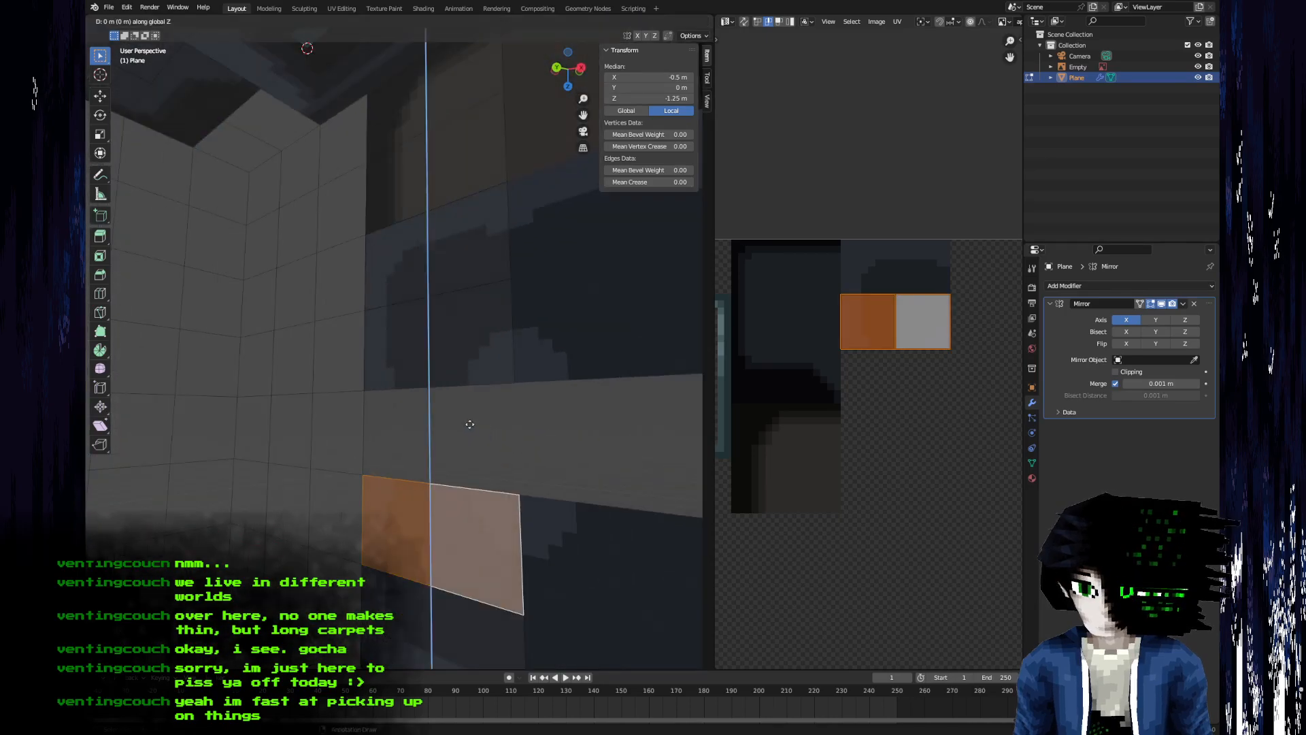
pyautogui.write('.5-')
pyautogui.press('Return')
pyautogui.press('Tab')
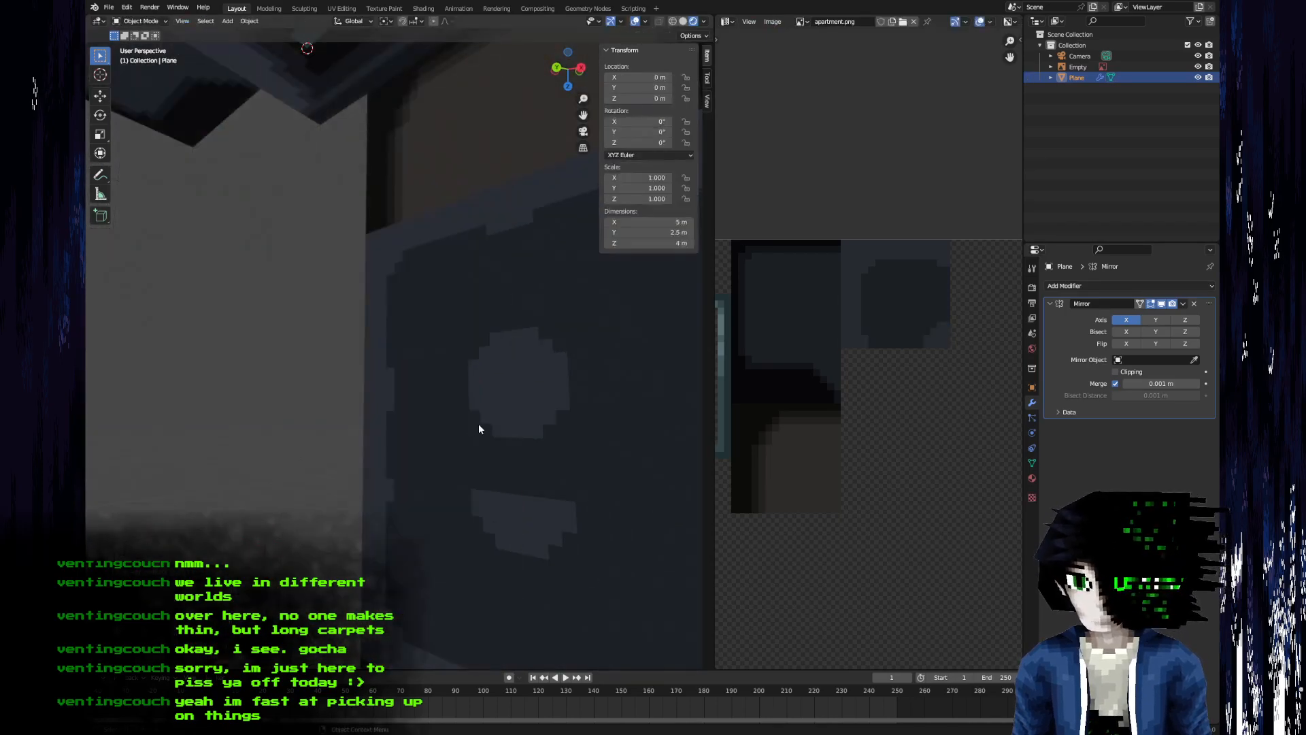
pyautogui.moveTo(478, 424); pyautogui.dragTo(538, 397, button='middle')
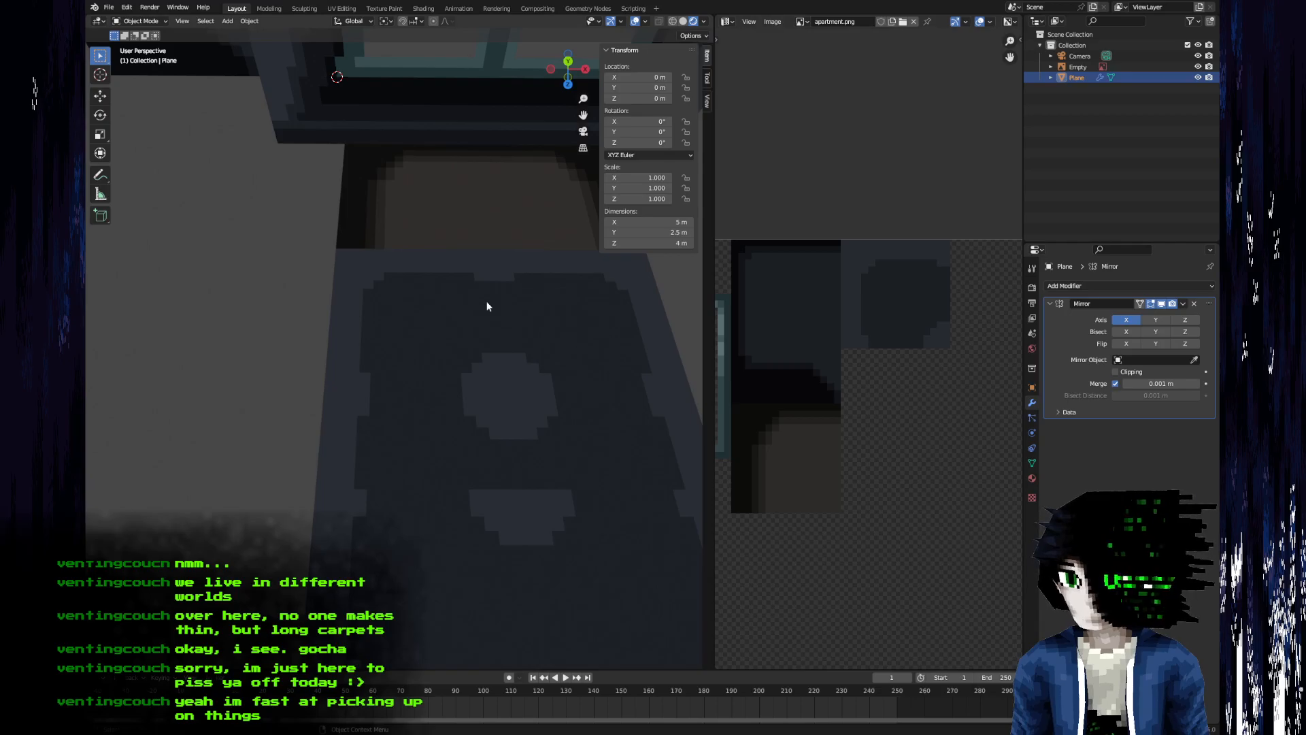
# - Switch to Aseprite, stretch the blue-grey block's lowest pixel row one grid cell downward, and save apartment.png
pyautogui.hotkey('alt', 'Tab')
pyautogui.scroll(-2, 585, 295)
pyautogui.moveTo(604, 300); pyautogui.dragTo(630, 304, button='middle')
pyautogui.scroll(1, 631, 303)
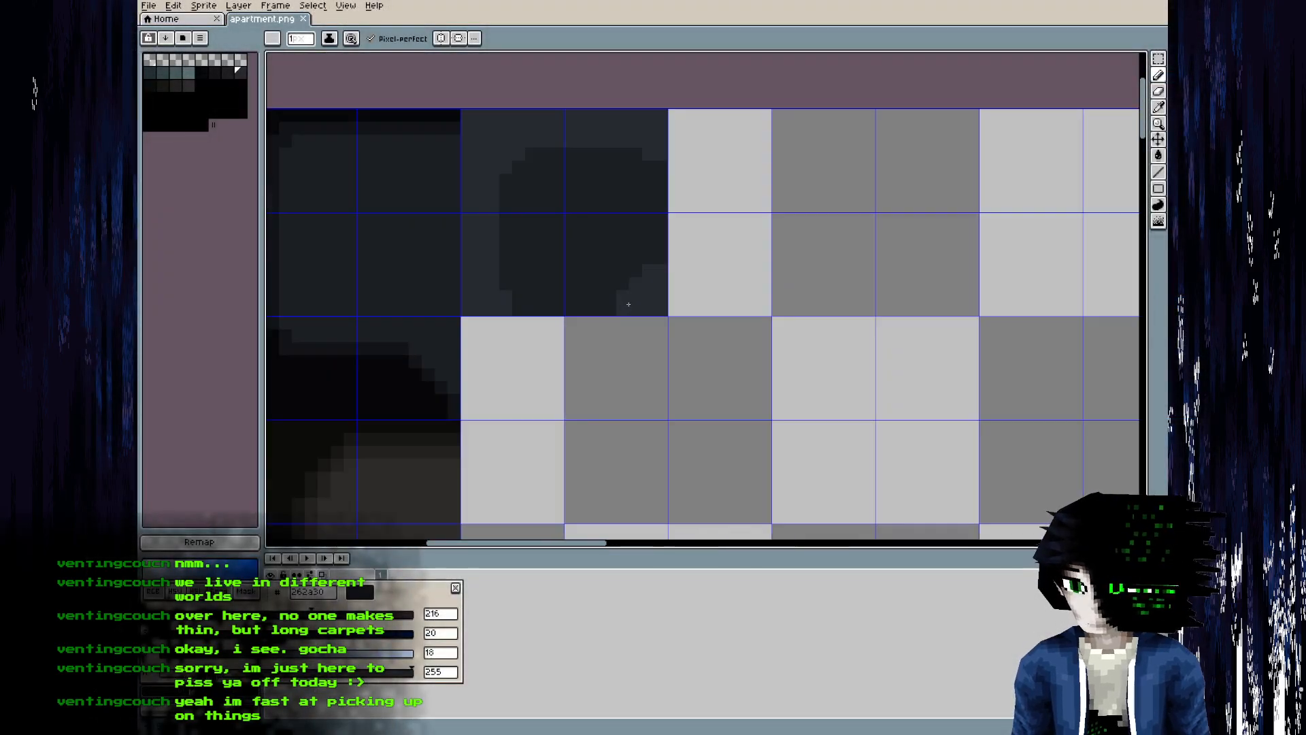
pyautogui.press('m')
pyautogui.moveTo(654, 302); pyautogui.dragTo(463, 304)
pyautogui.moveTo(542, 320); pyautogui.dragTo(581, 429)
pyautogui.hotkey('ctrl', 's')
# - Switch to Blender and move the UVs of the two gap-filling faces down onto the new striped texture area
pyautogui.hotkey('alt', 'Tab')
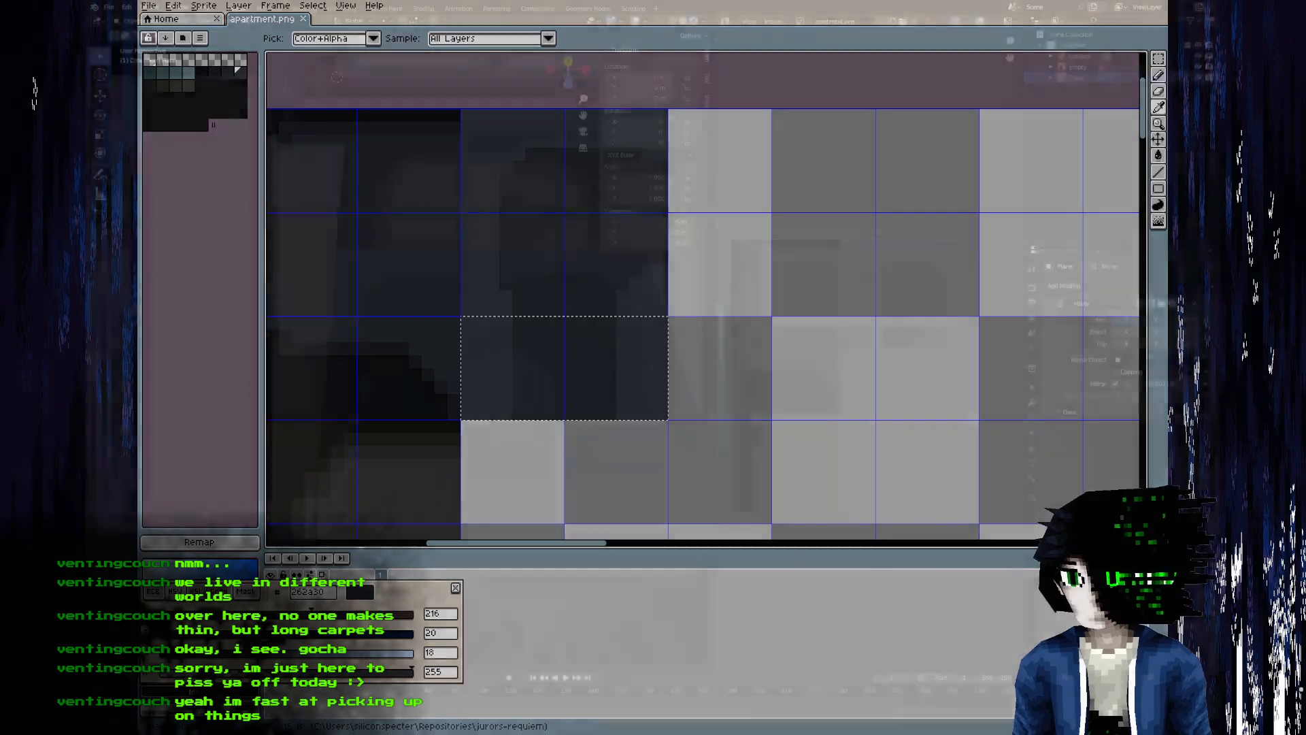
pyautogui.press('Tab')
pyautogui.press('g')
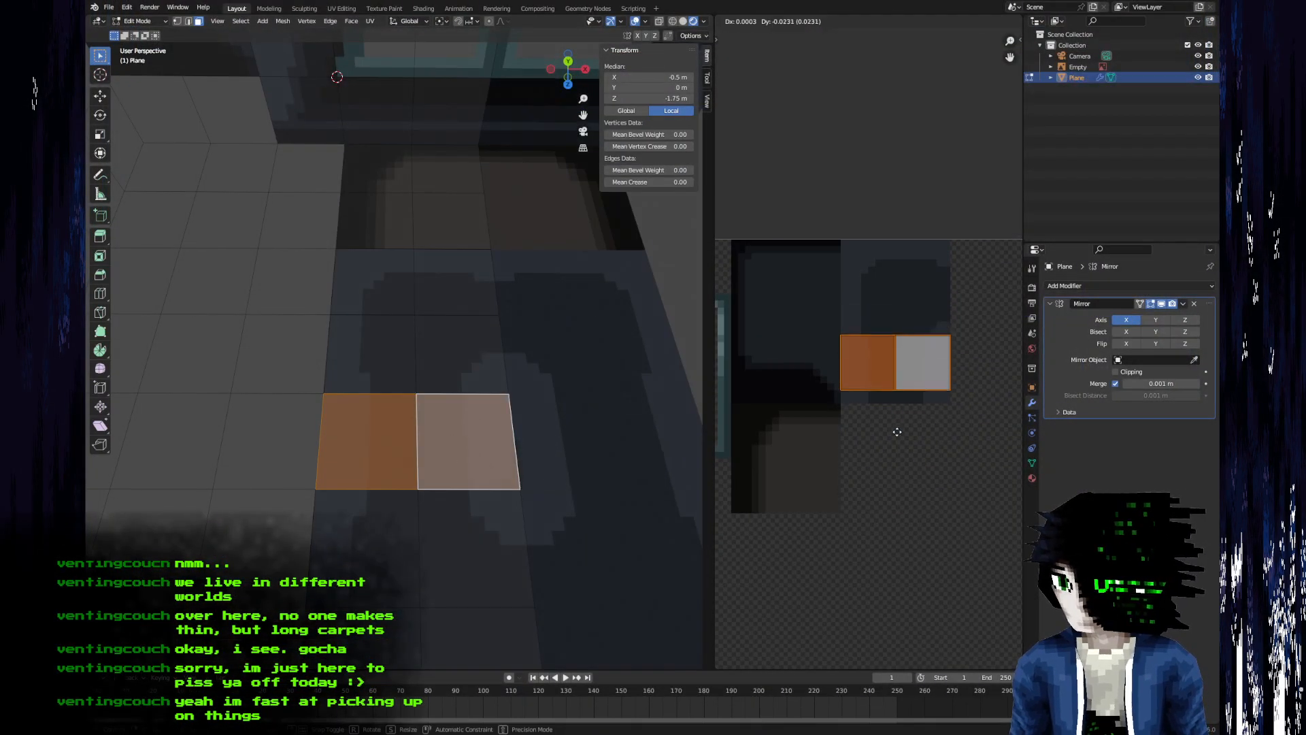
pyautogui.click(893, 442)
pyautogui.press('Tab')
pyautogui.moveTo(491, 427); pyautogui.dragTo(455, 429, button='middle')
# - Switch to Aseprite and widen the brown block's dark edge shading with two vertical columns of sampled colour 171615
pyautogui.hotkey('alt', 'Tab')
pyautogui.scroll(-2, 830, 260)
pyautogui.moveTo(658, 326); pyautogui.dragTo(650, 242, button='middle')
pyautogui.scroll(3, 650, 242)
pyautogui.scroll(1, 645, 251)
pyautogui.press('b')
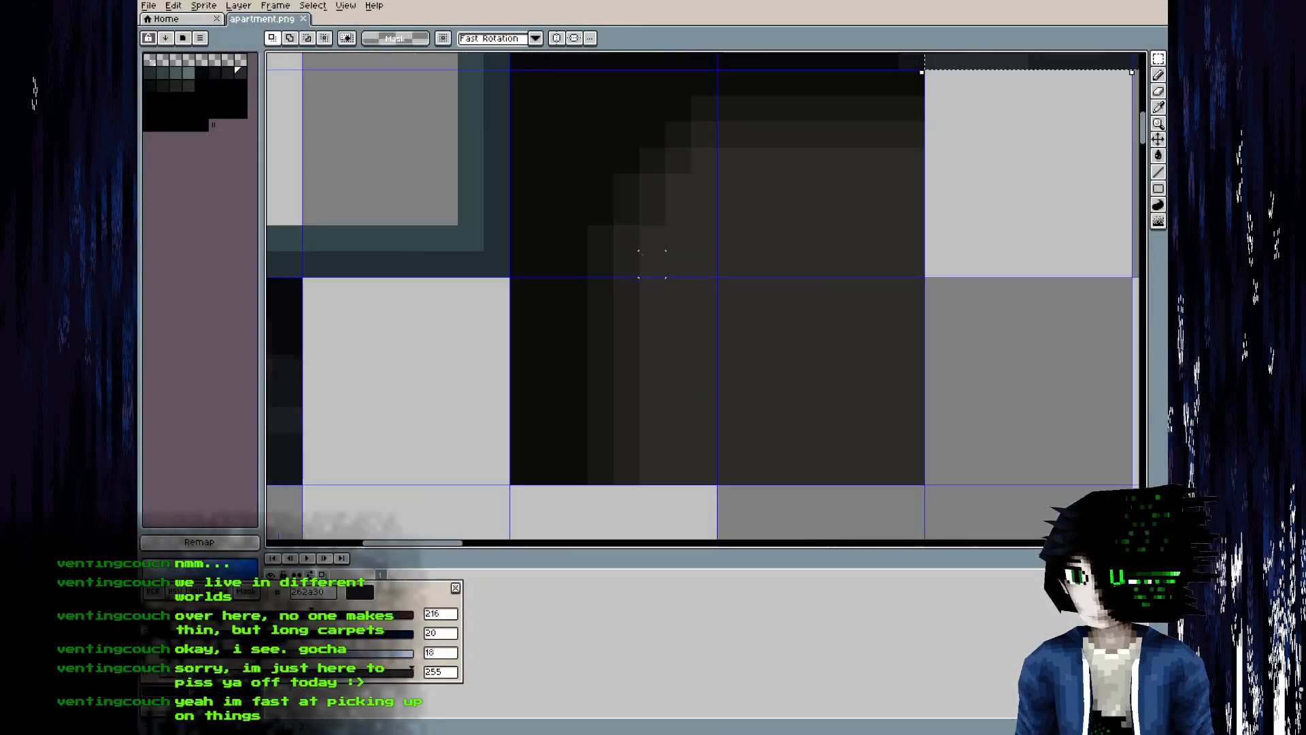
pyautogui.keyDown('alt'); pyautogui.click(570, 389); pyautogui.keyUp('alt')
pyautogui.keyDown('alt'); pyautogui.click(598, 352); pyautogui.keyUp('alt')
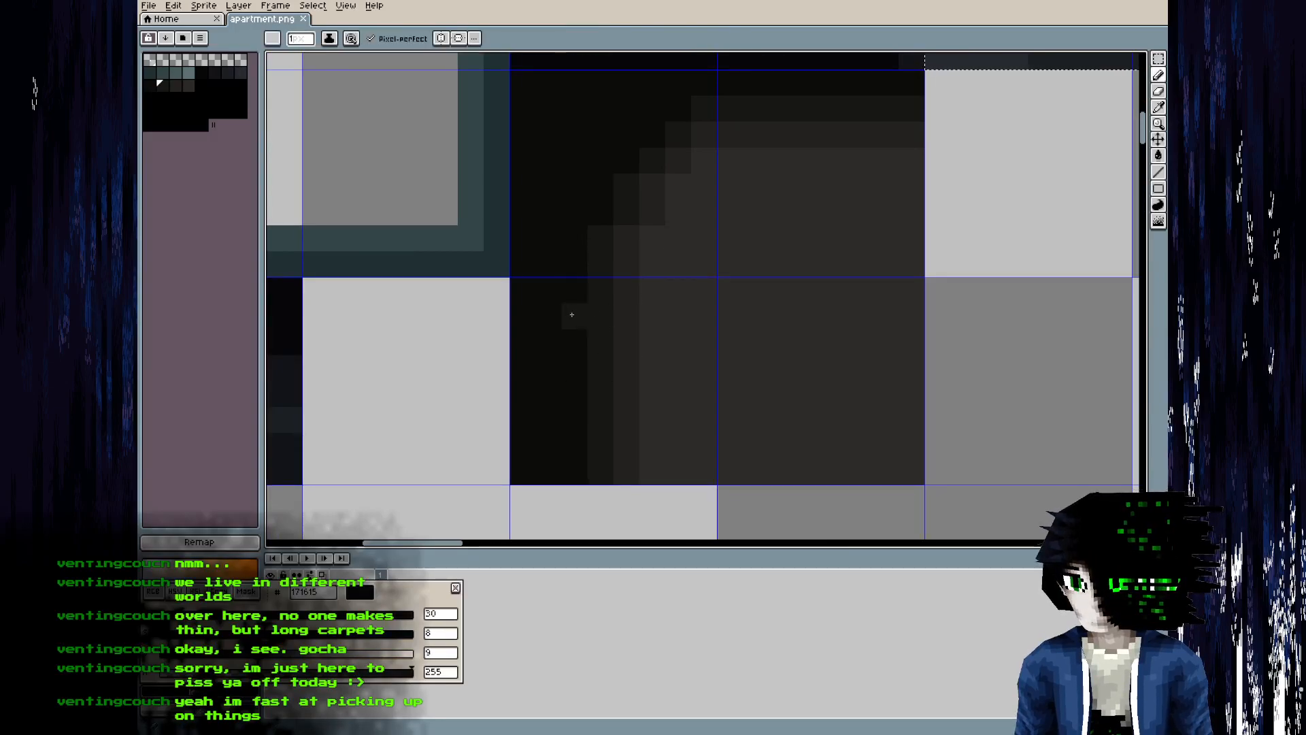
pyautogui.click(582, 285)
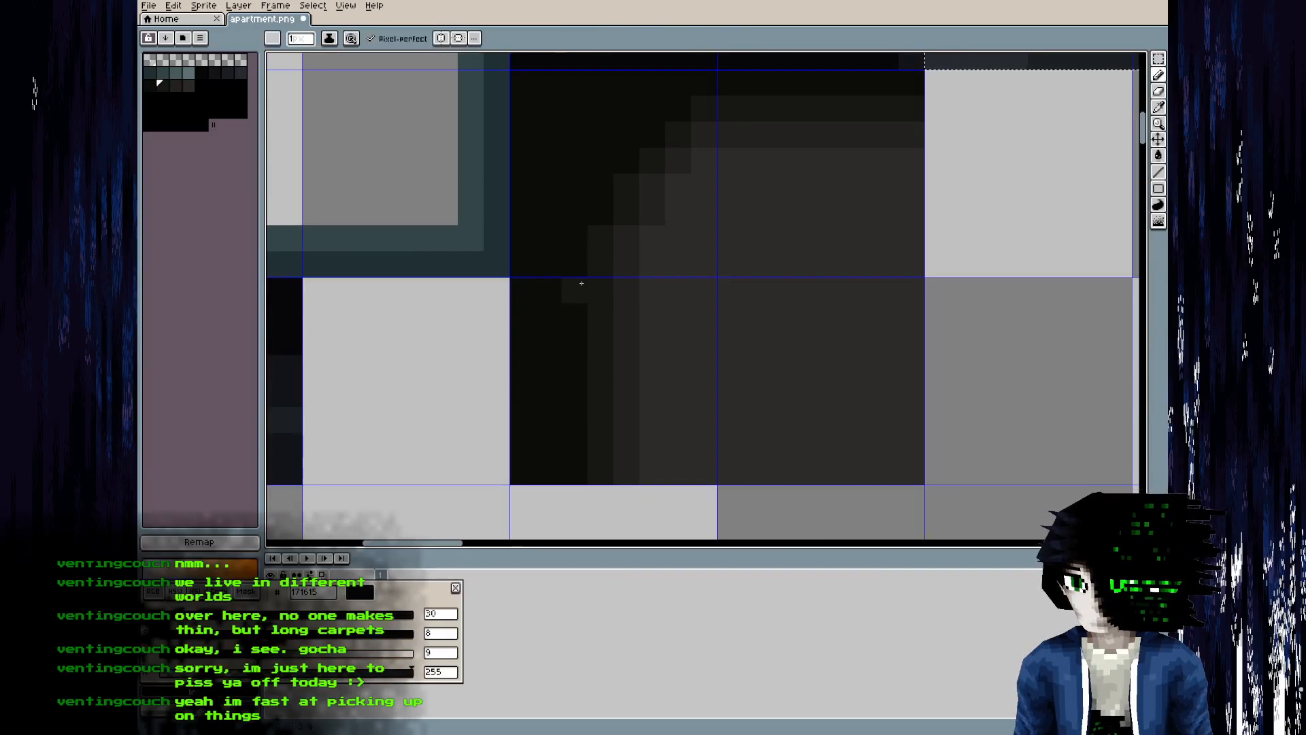
pyautogui.moveTo(577, 286); pyautogui.dragTo(574, 476)
pyautogui.moveTo(549, 290); pyautogui.dragTo(547, 465)
# - Paint the inner columns of the brown block's edge shading with sampled colour 242220 and save apartment.png
pyautogui.press('i')
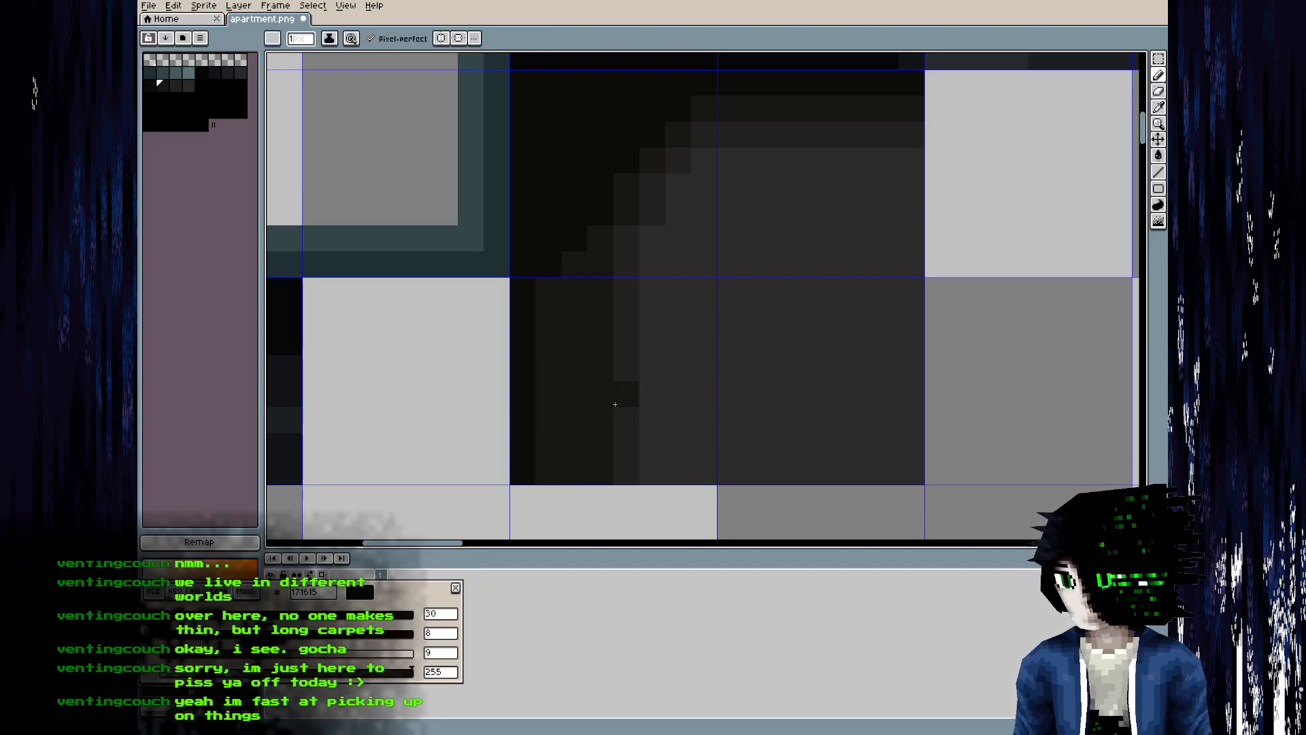
pyautogui.click(626, 388)
pyautogui.press('b')
pyautogui.moveTo(598, 316)
pyautogui.mouseDown()
pyautogui.moveTo(592, 291)
pyautogui.moveTo(597, 470)
pyautogui.mouseUp()
pyautogui.moveTo(580, 299); pyautogui.dragTo(580, 474)
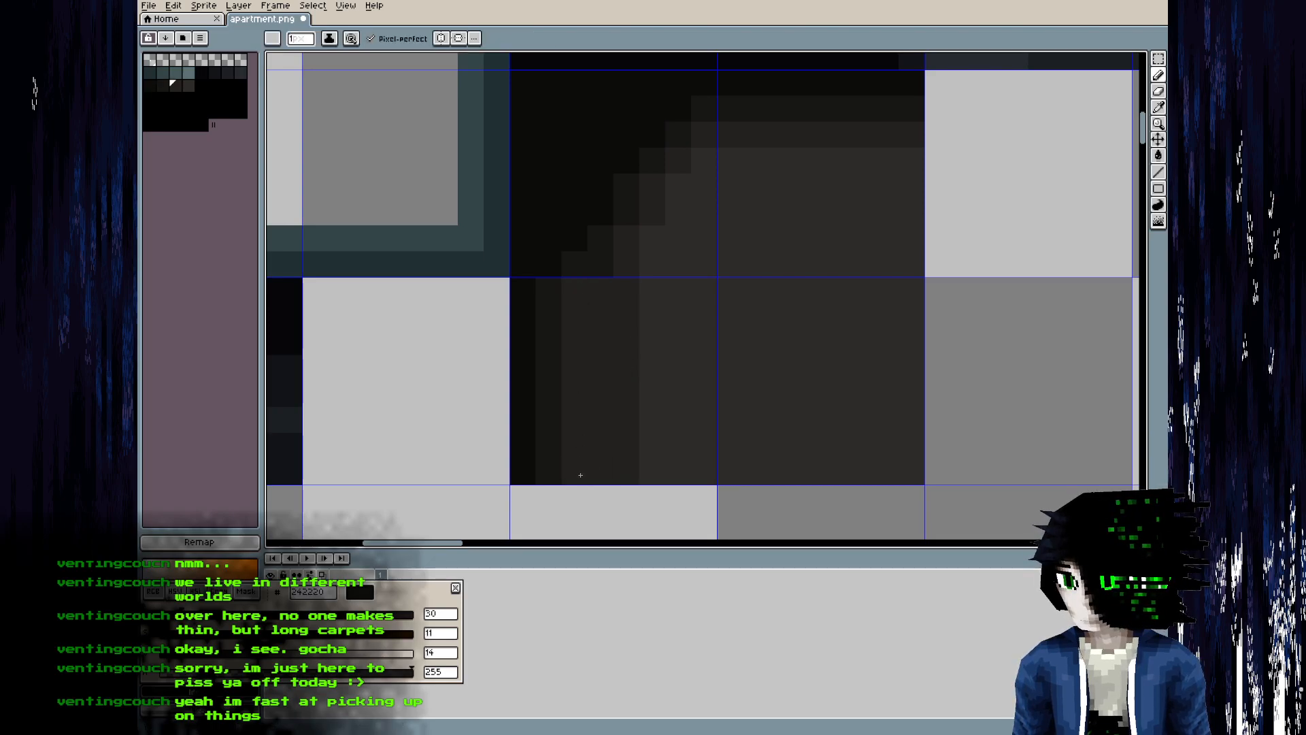
pyautogui.click(603, 262)
pyautogui.hotkey('ctrl', 's')
pyautogui.hotkey('alt', 'Tab')
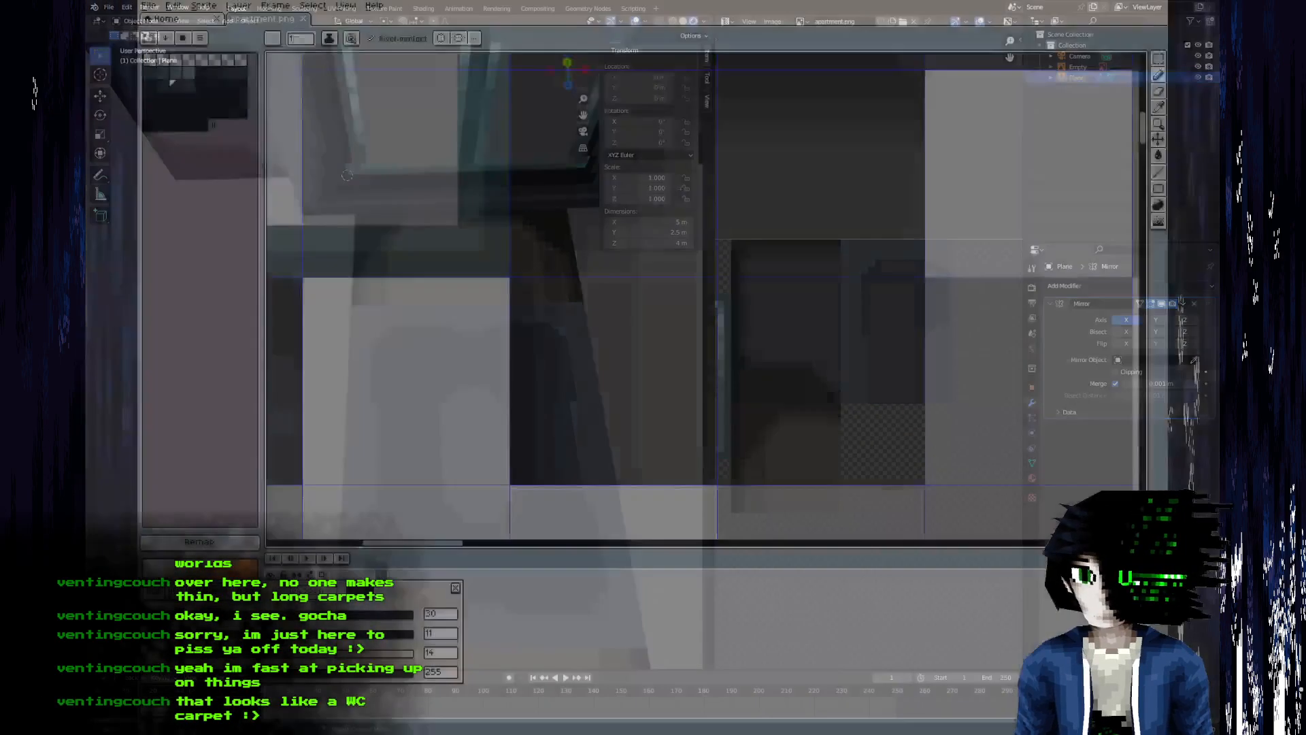
# - Switch to Firefox, search for "penumbra" in a new tab, and open the Wikipedia article on the medical company
pyautogui.hotkey('alt', 'Tab')
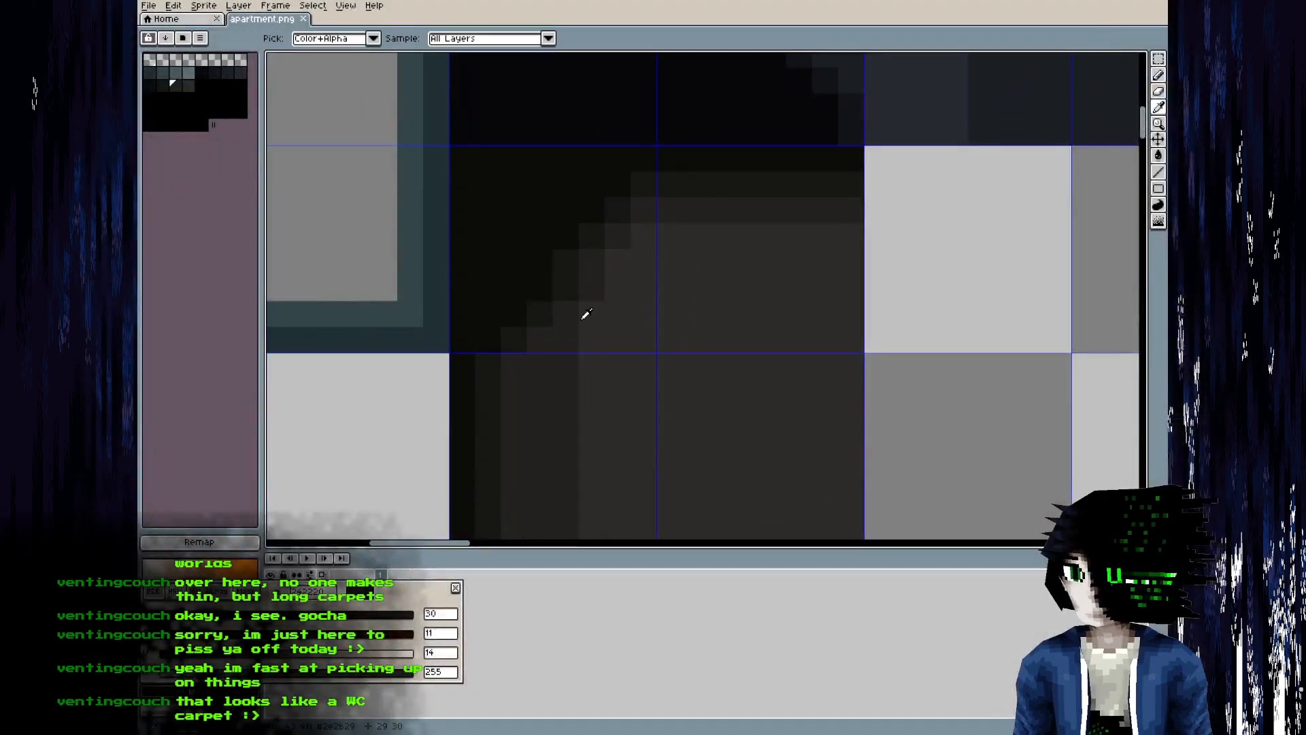
pyautogui.hotkey('alt', 'Tab')
pyautogui.hotkey('ctrl', 't')
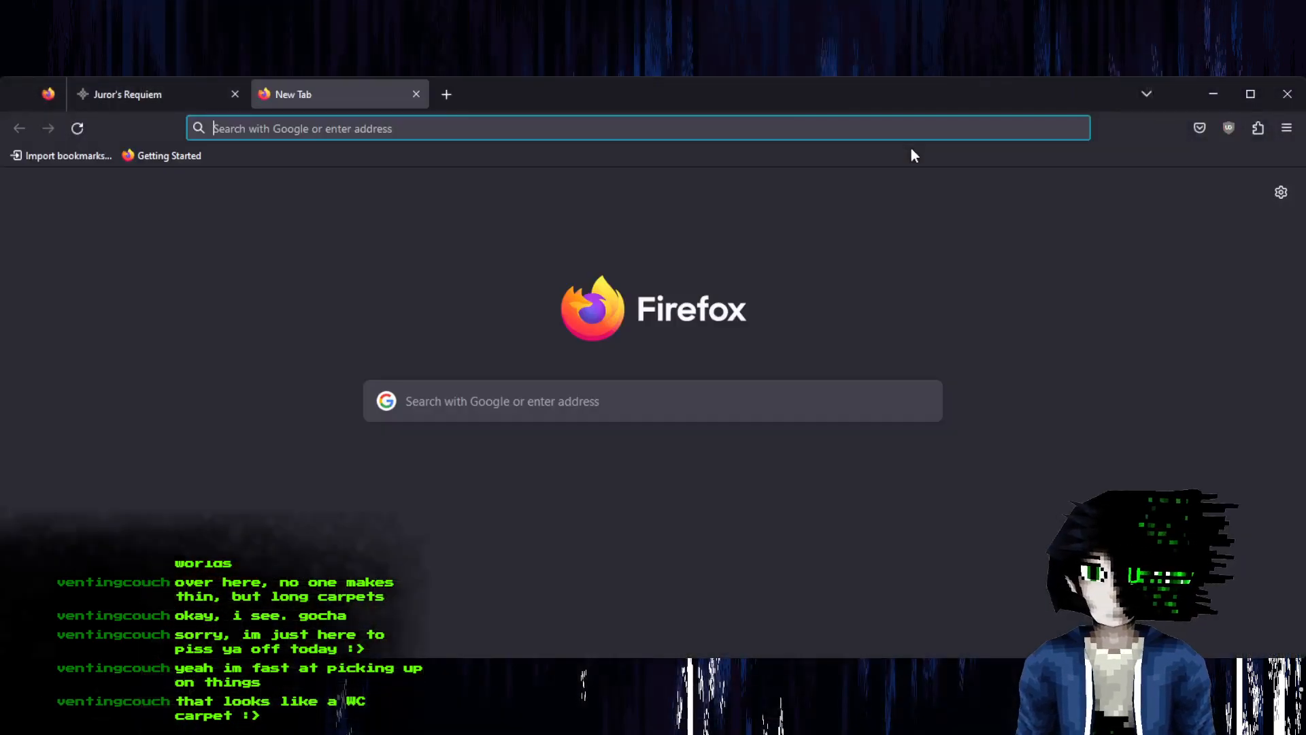
pyautogui.write('penumbra')
pyautogui.press('Return')
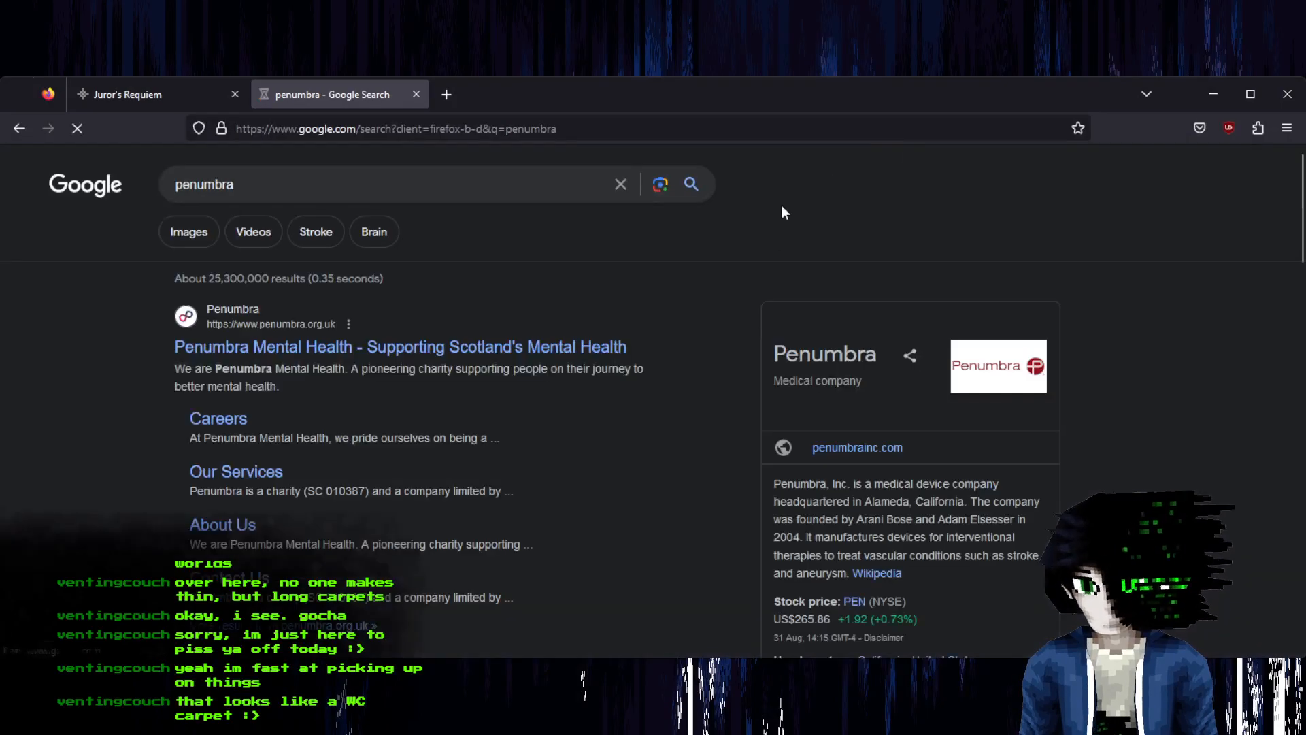
pyautogui.scroll(-2, 574, 326)
pyautogui.click(895, 410)
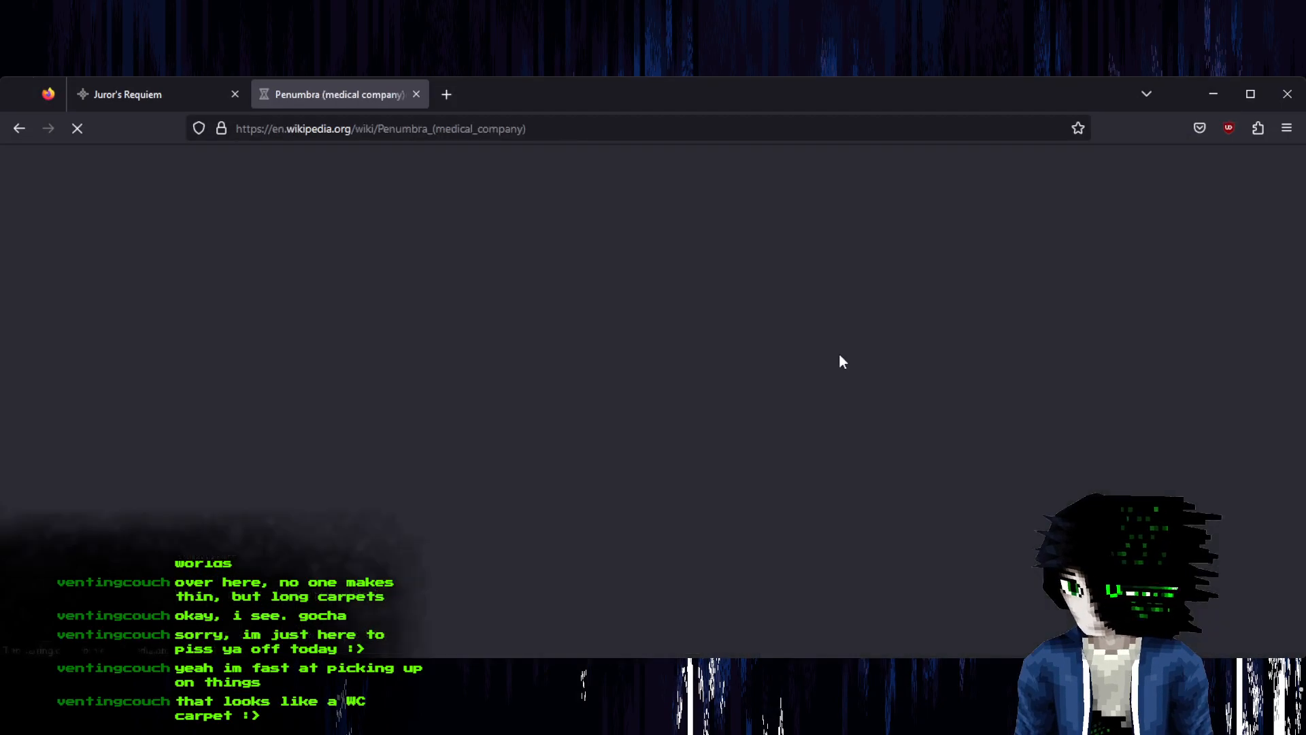
# - Search Wikipedia for "shadow penumbra", read the opening of the "Umbra, penumbra and antumbra" article, and close its tab
pyautogui.click(443, 163)
pyautogui.write('shadow penumbra')
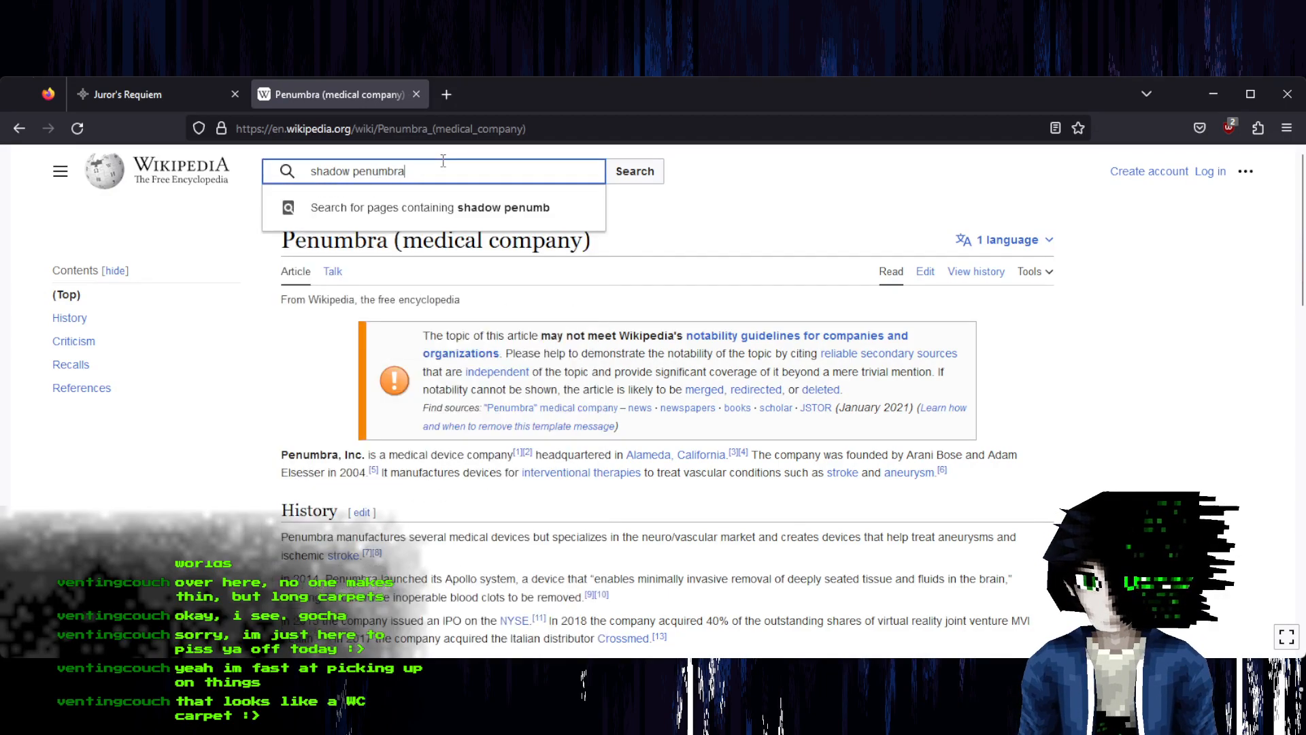
pyautogui.press('Return')
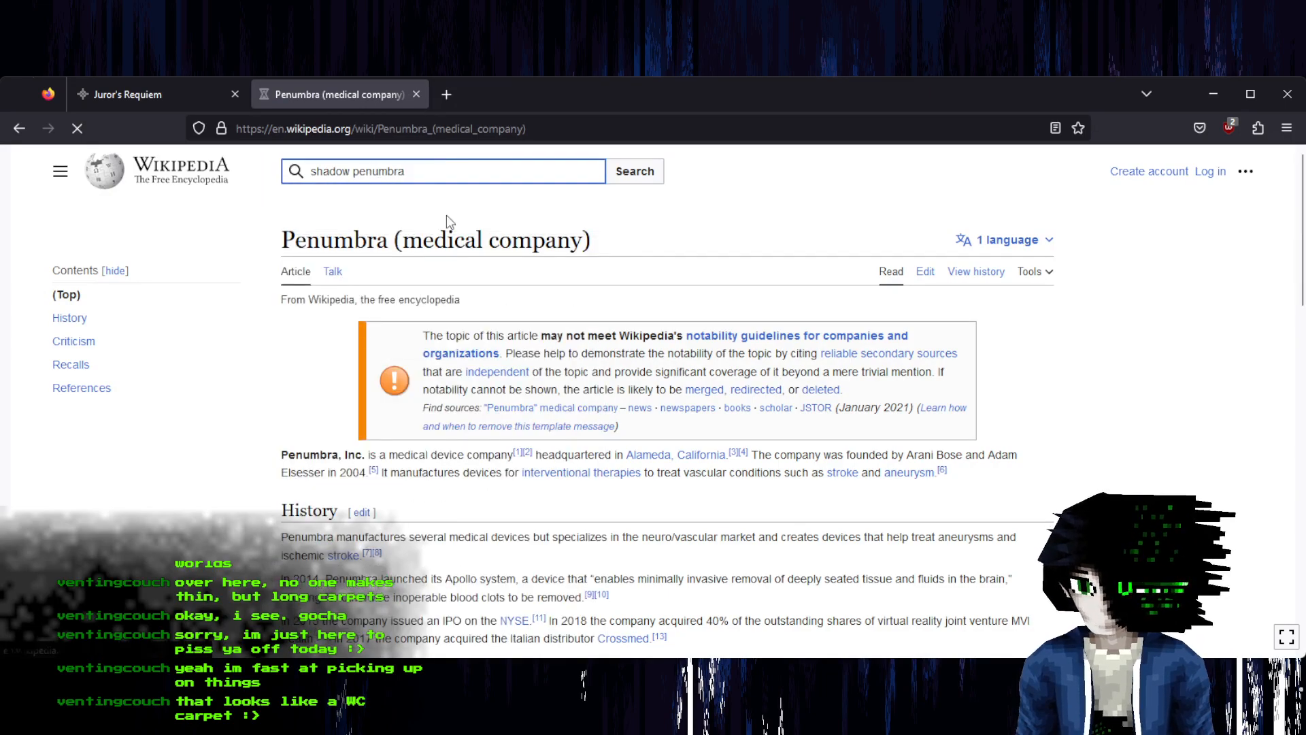
pyautogui.click(207, 516)
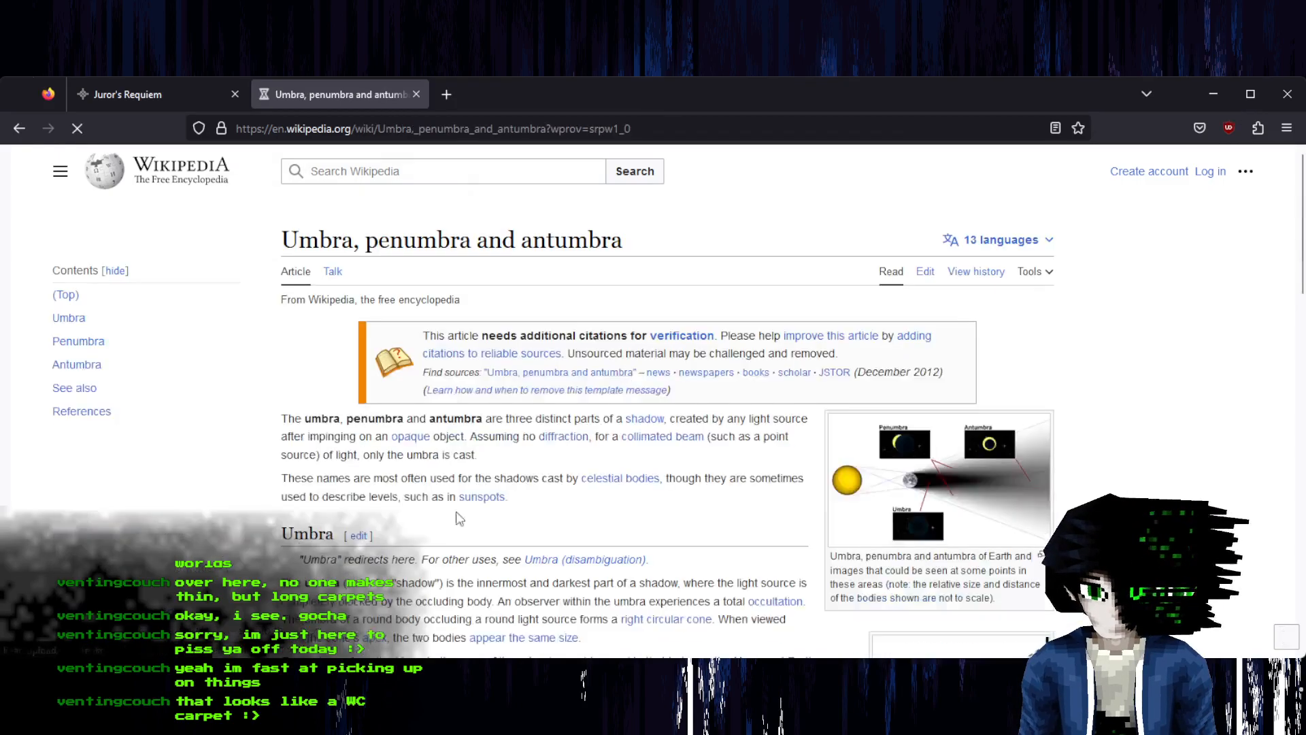
pyautogui.moveTo(279, 239); pyautogui.dragTo(635, 239)
pyautogui.scroll(-2, 635, 240)
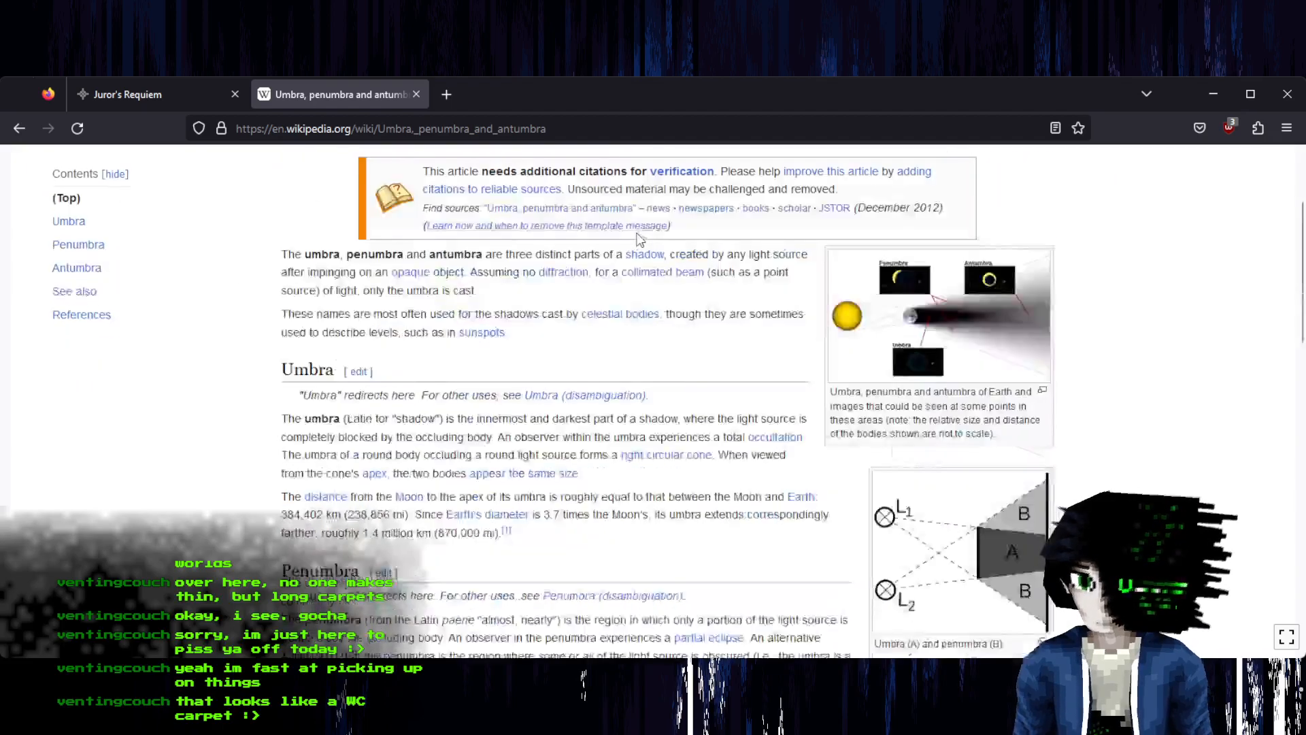
pyautogui.hotkey('ctrl', 'w')
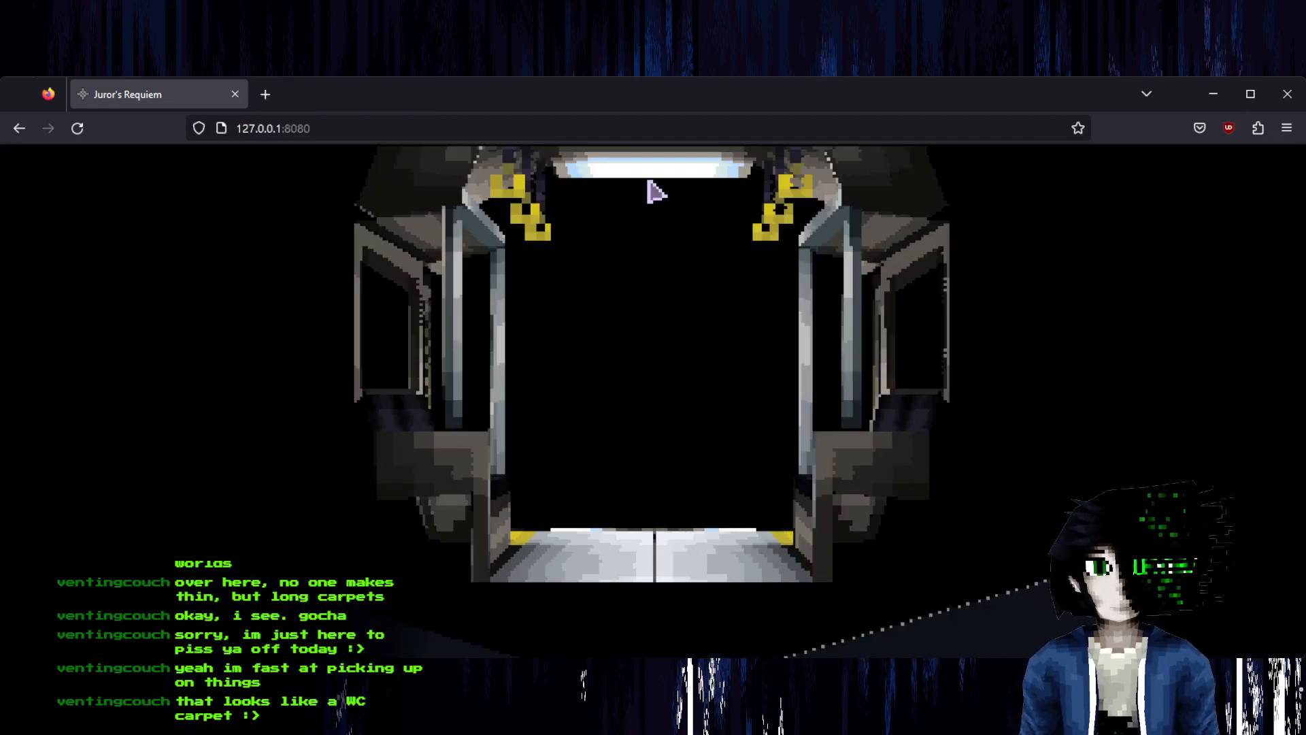
# - Switch to Aseprite, smooth the brown block's curved corner with sampled brown pixels, save apartment.png, and inspect the floor in Blender
pyautogui.hotkey('alt', 'Tab')
pyautogui.scroll(-3, 633, 183)
pyautogui.moveTo(623, 253); pyautogui.dragTo(544, 410, button='middle')
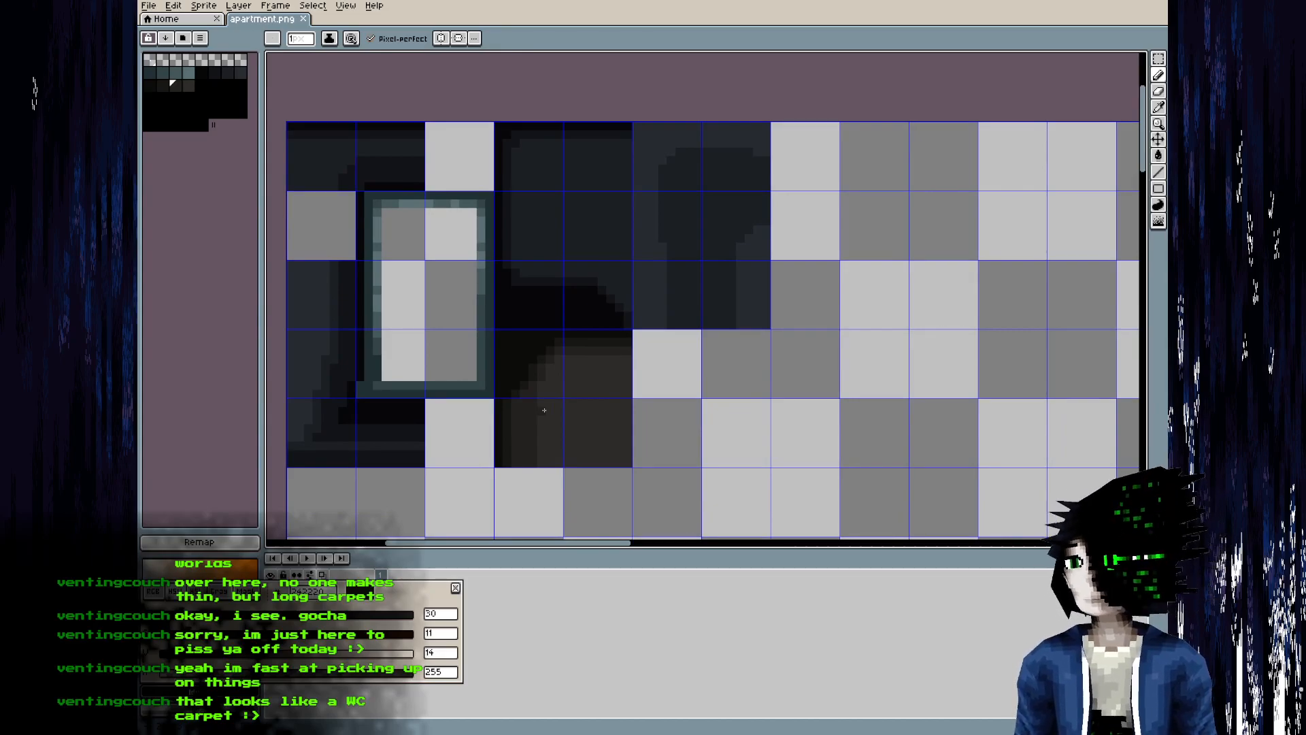
pyautogui.scroll(1, 544, 410)
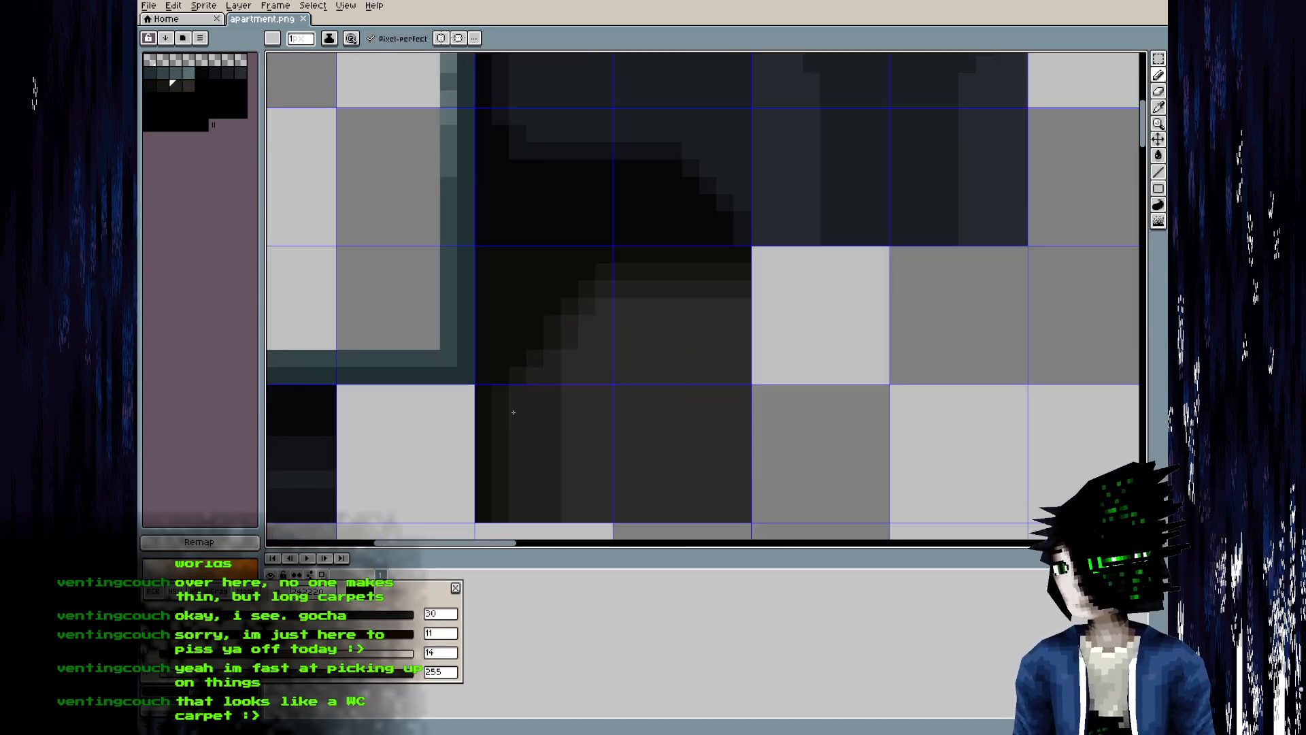
pyautogui.keyDown('alt'); pyautogui.click(553, 352); pyautogui.keyUp('alt')
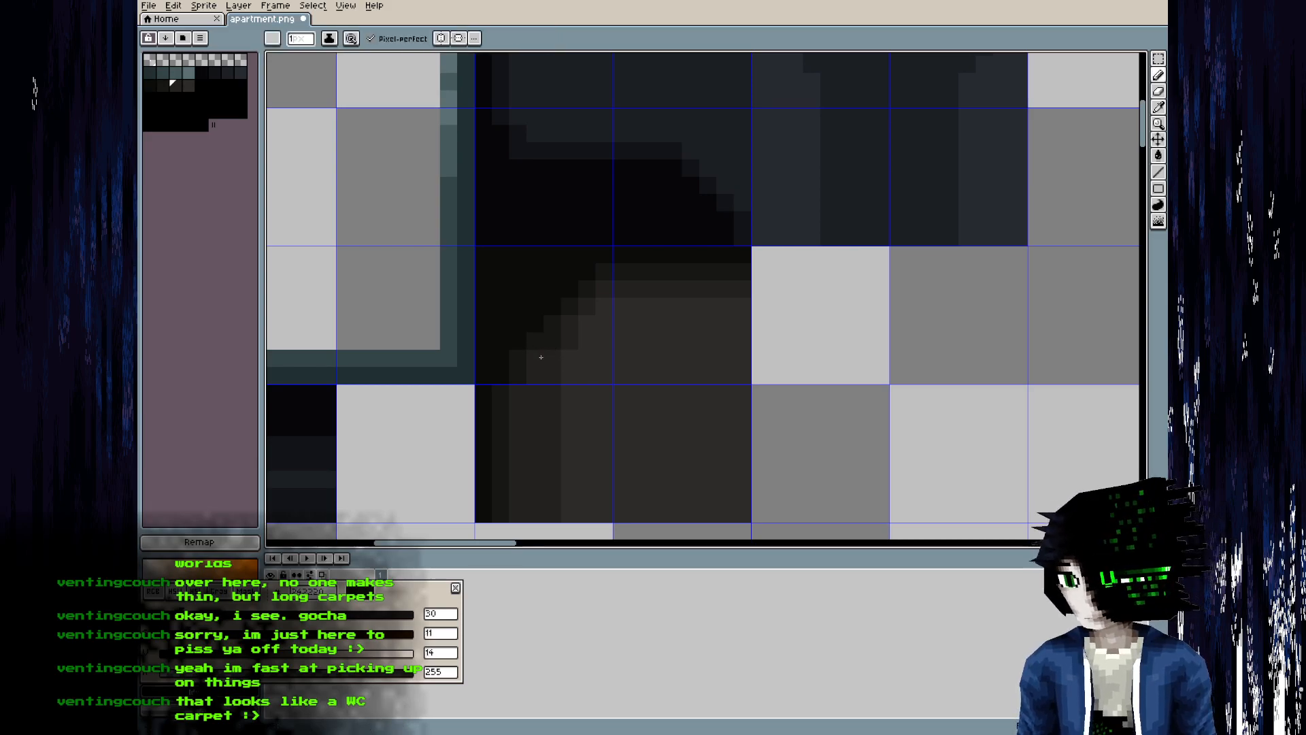
pyautogui.keyDown('alt'); pyautogui.click(588, 342); pyautogui.keyUp('alt')
pyautogui.hotkey('alt', 'Tab')
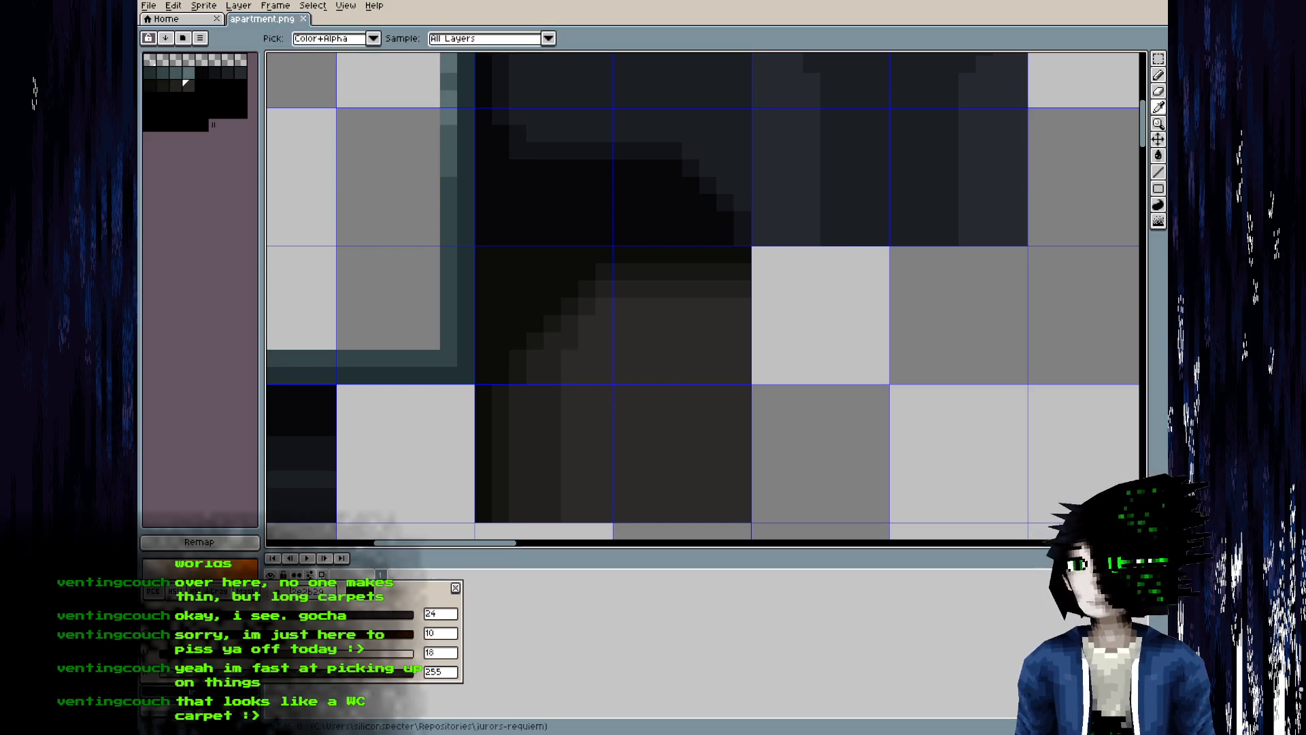
pyautogui.hotkey('alt', 'Tab')
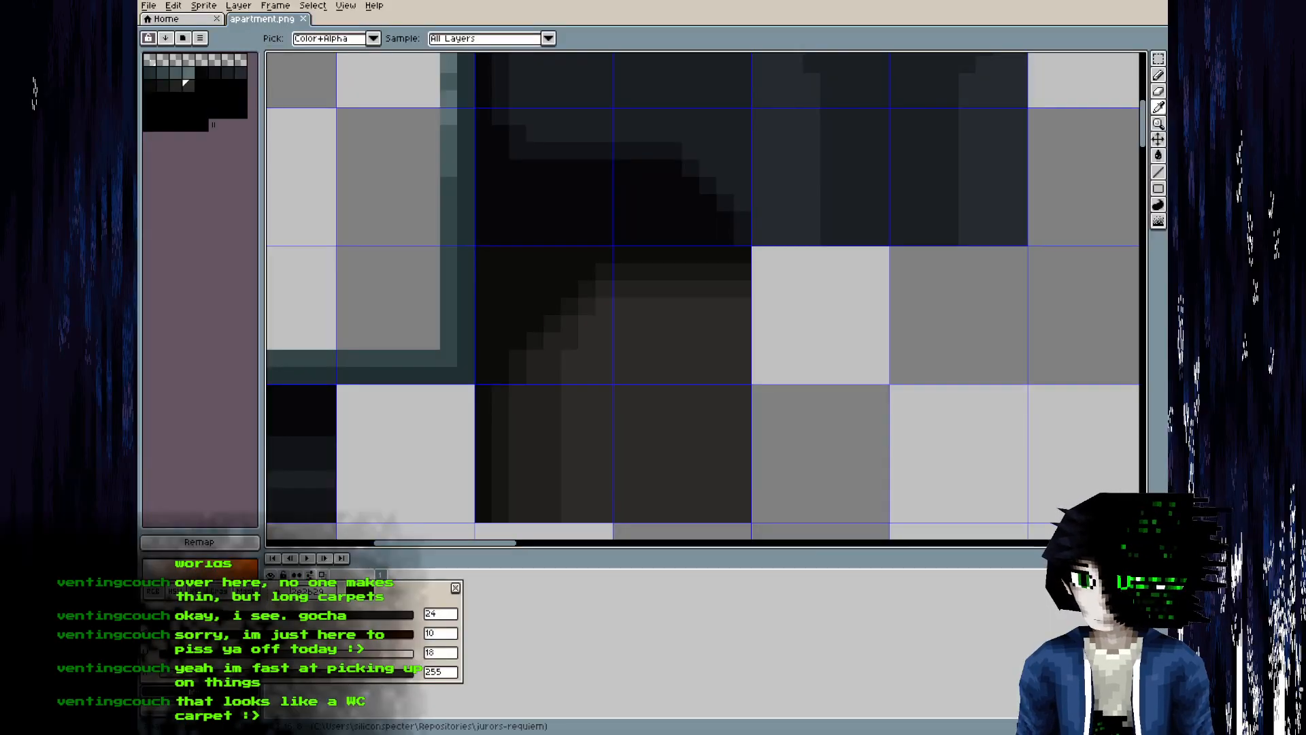
pyautogui.hotkey('alt', 'Tab')
pyautogui.moveTo(491, 459); pyautogui.dragTo(419, 490, button='middle')
pyautogui.scroll(2, 416, 476)
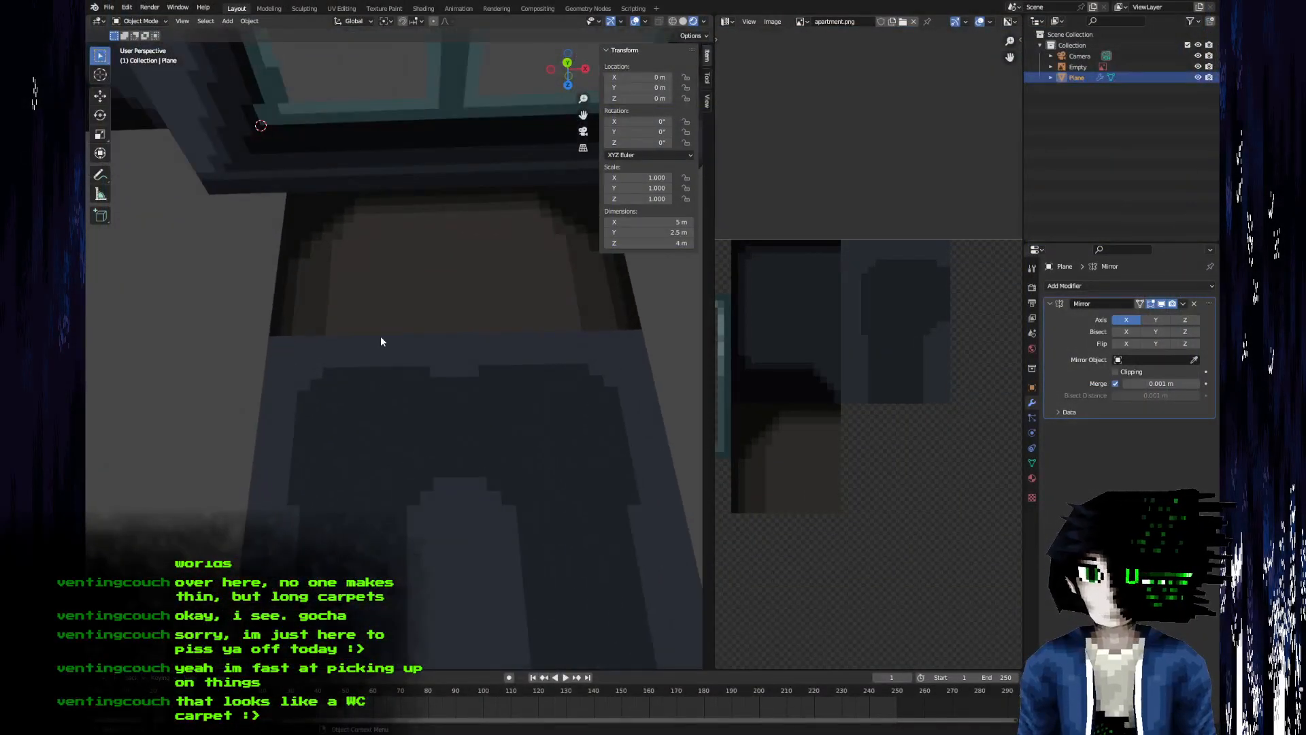
# - Switch to Aseprite, paint another row of brown shading beneath the brown block's upper edge, and inspect the floor in Blender
pyautogui.hotkey('alt', 'Tab')
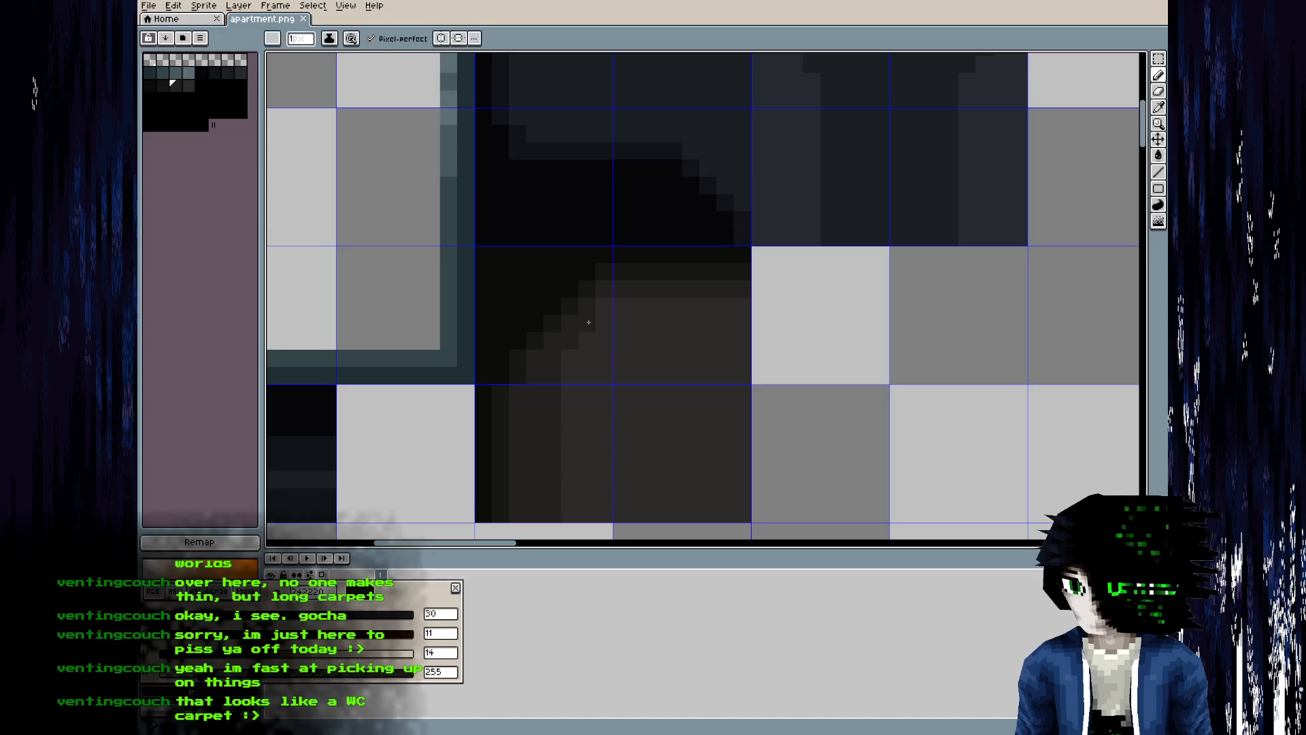
pyautogui.moveTo(738, 298); pyautogui.dragTo(652, 303)
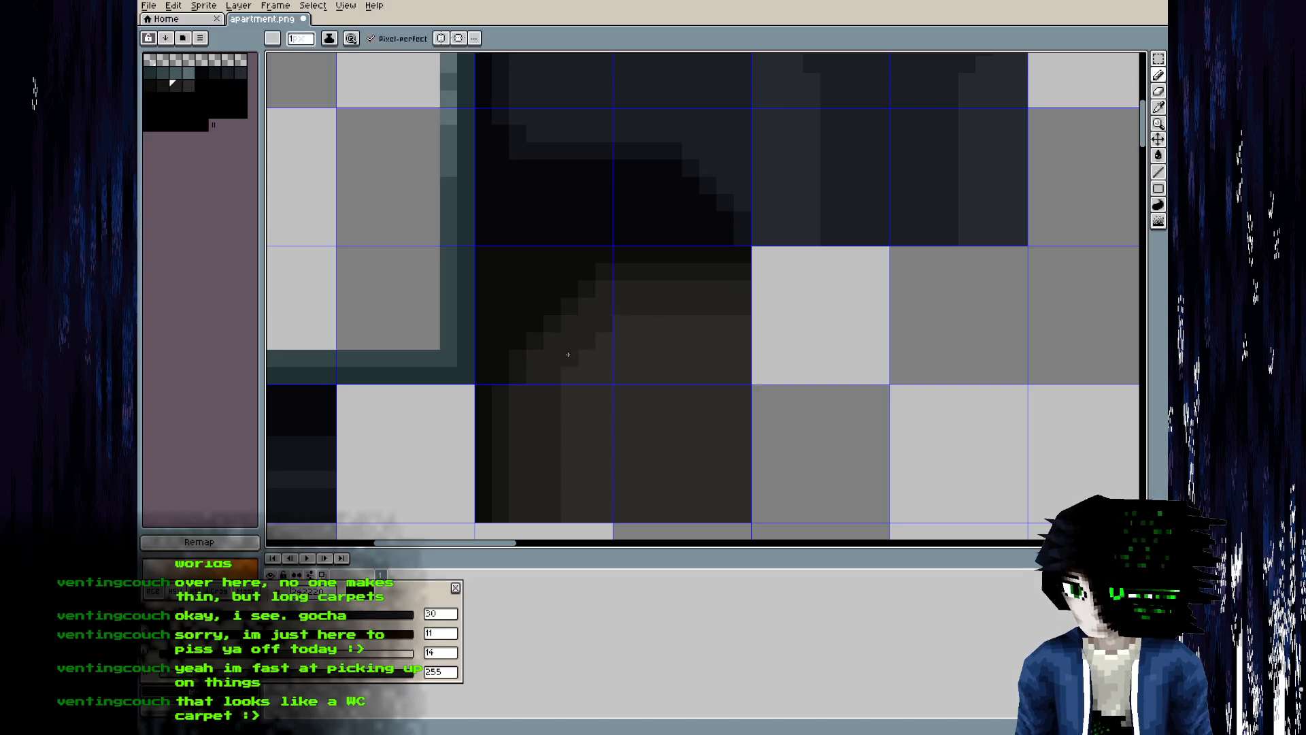
pyautogui.hotkey('alt', 'Tab')
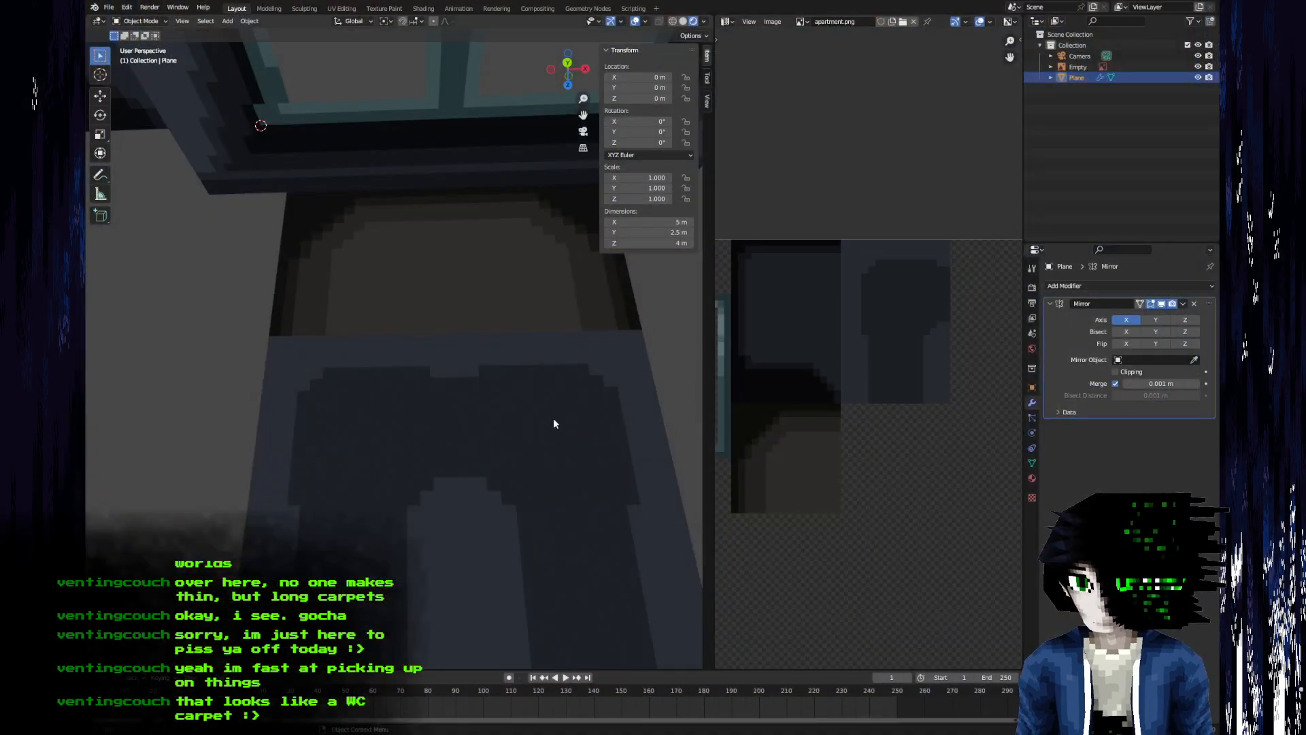
pyautogui.moveTo(553, 423); pyautogui.dragTo(464, 416, button='middle')
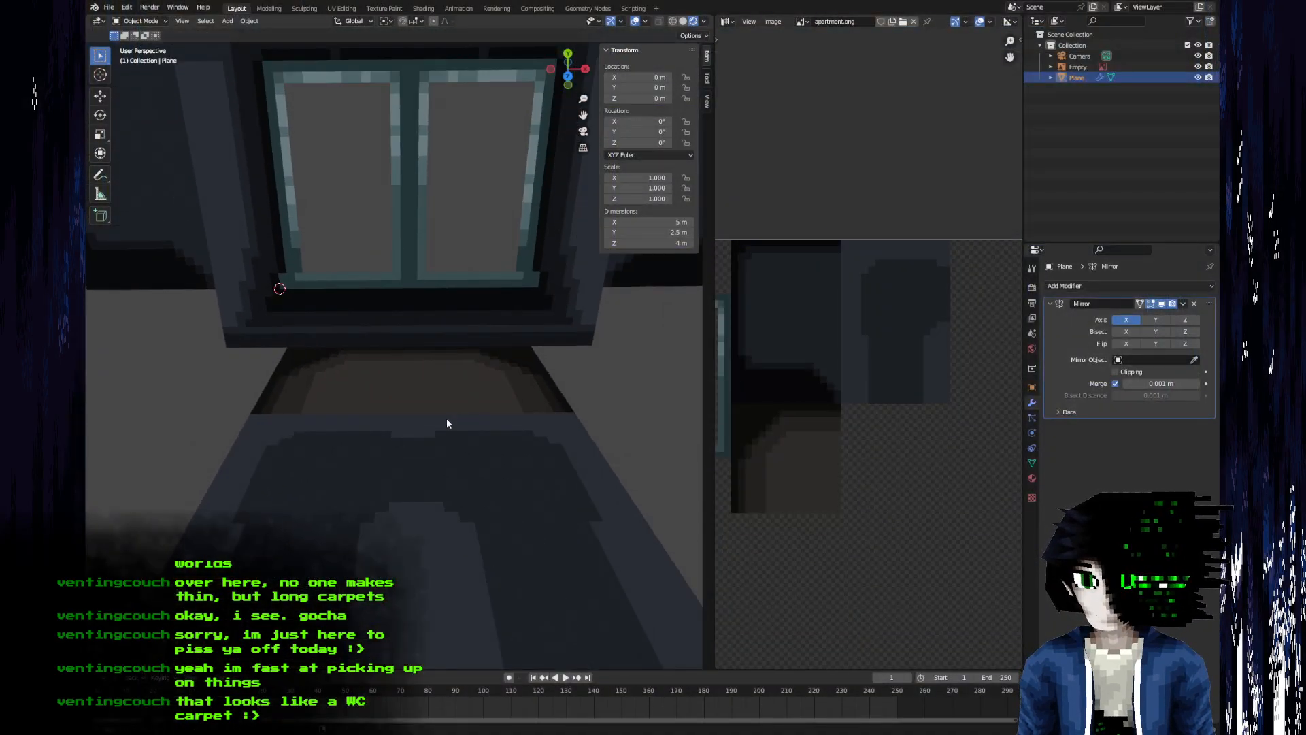
# - Switch to Aseprite, copy the four dark blue-grey swatches into free palette slots, and fill the carpet's lighter area with HSV 216, 20, 18
pyautogui.hotkey('alt', 'Tab')
pyautogui.moveTo(703, 390); pyautogui.dragTo(640, 471, button='middle')
pyautogui.moveTo(743, 230); pyautogui.dragTo(580, 422, button='middle')
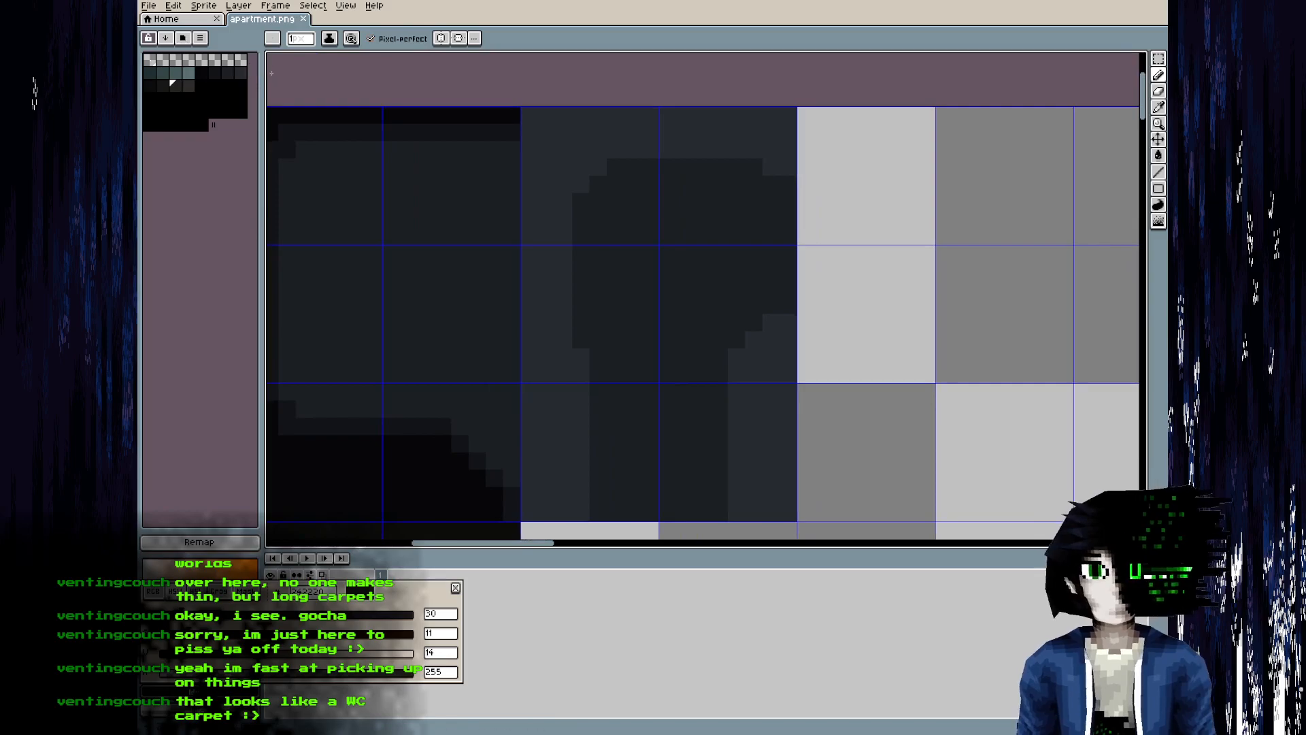
pyautogui.moveTo(201, 73); pyautogui.dragTo(240, 73)
pyautogui.click(204, 85)
pyautogui.hotkey('ctrl', 'v')
pyautogui.click(246, 87)
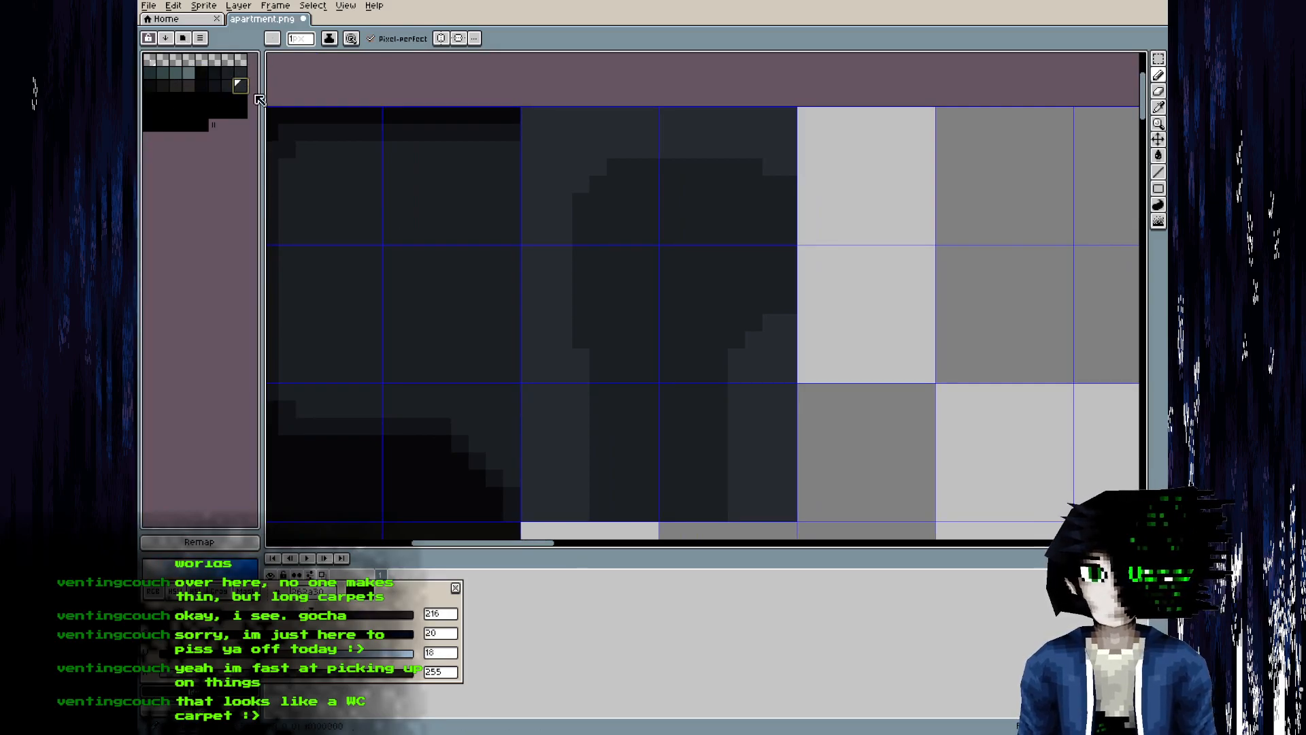
pyautogui.moveTo(791, 422); pyautogui.dragTo(710, 367, button='middle')
pyautogui.press('g')
pyautogui.click(711, 367)
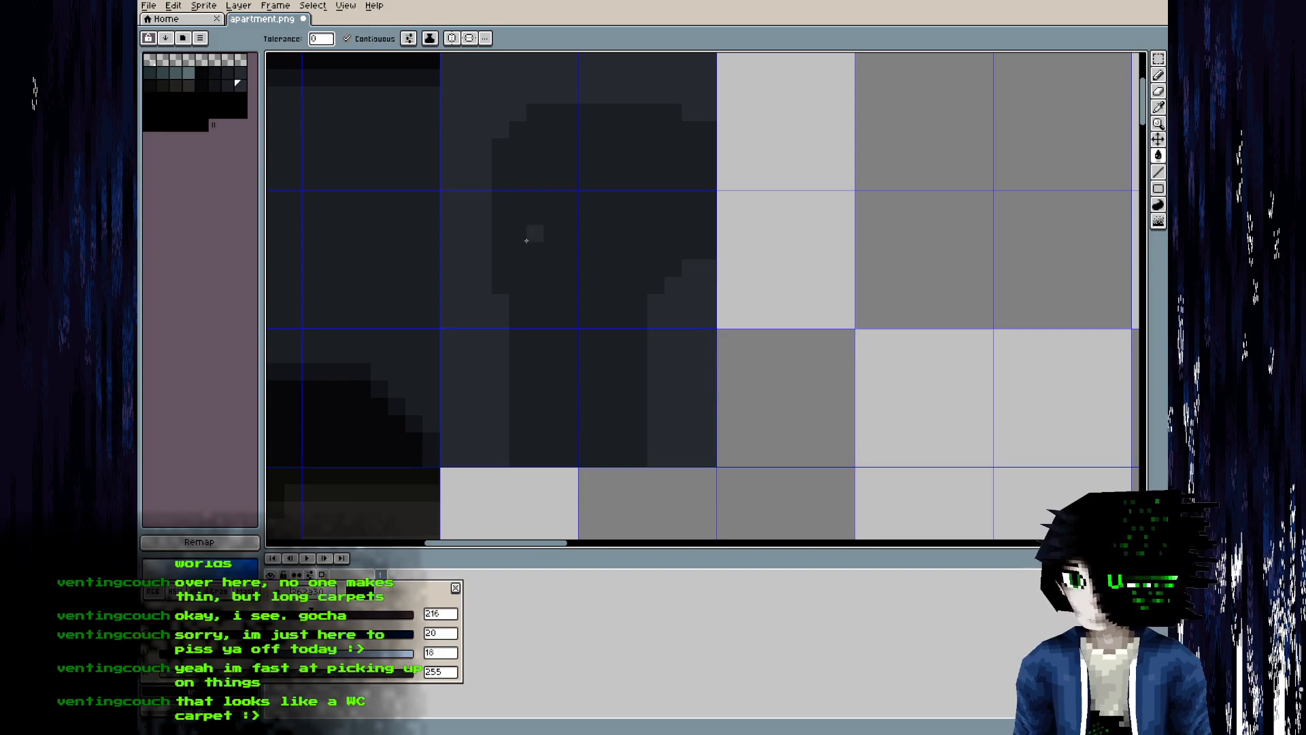
pyautogui.moveTo(481, 222); pyautogui.dragTo(457, 282, button='middle')
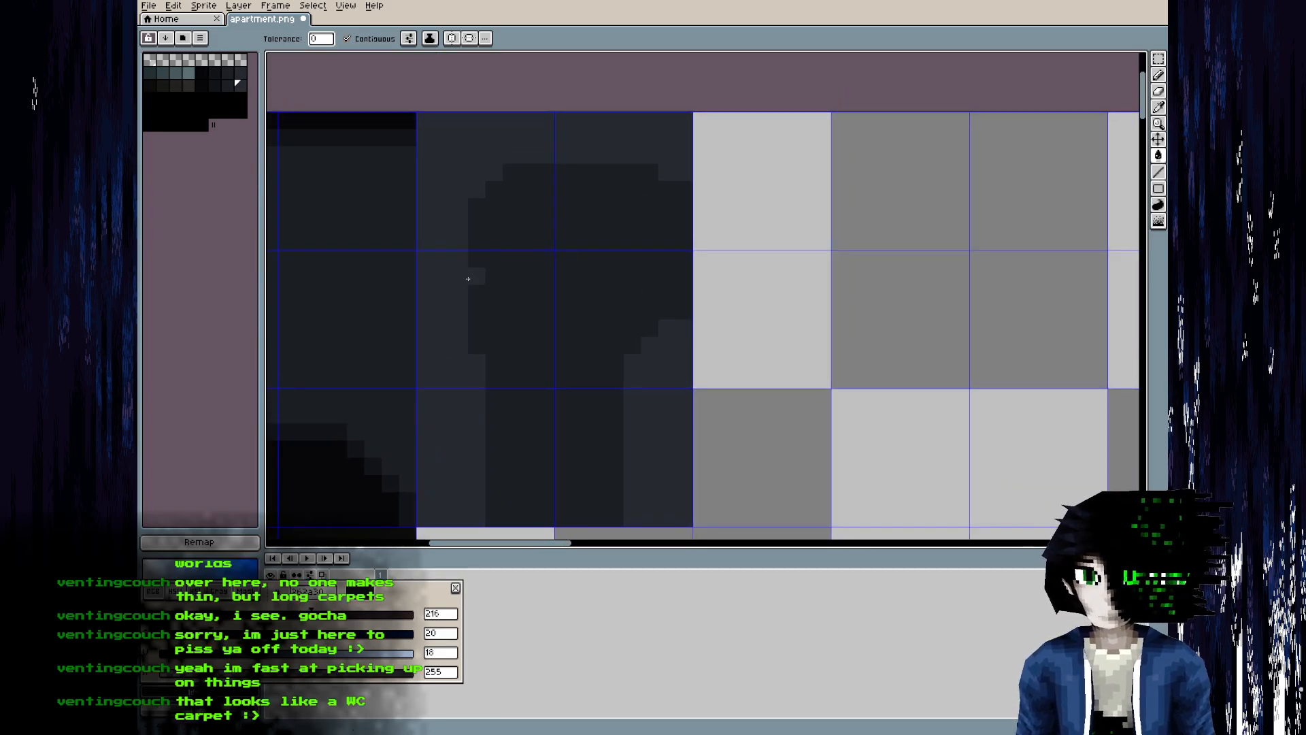
# - Draw two full-height shadow lines down the carpet's outer left edge, starting with HSV 210, 25, 3 and continuing with the next lighter swatch
pyautogui.click(203, 88)
pyautogui.moveTo(563, 280); pyautogui.dragTo(815, 95, button='middle')
pyautogui.moveTo(384, 408); pyautogui.dragTo(429, 297, button='middle')
pyautogui.moveTo(574, 257); pyautogui.dragTo(373, 518, button='middle')
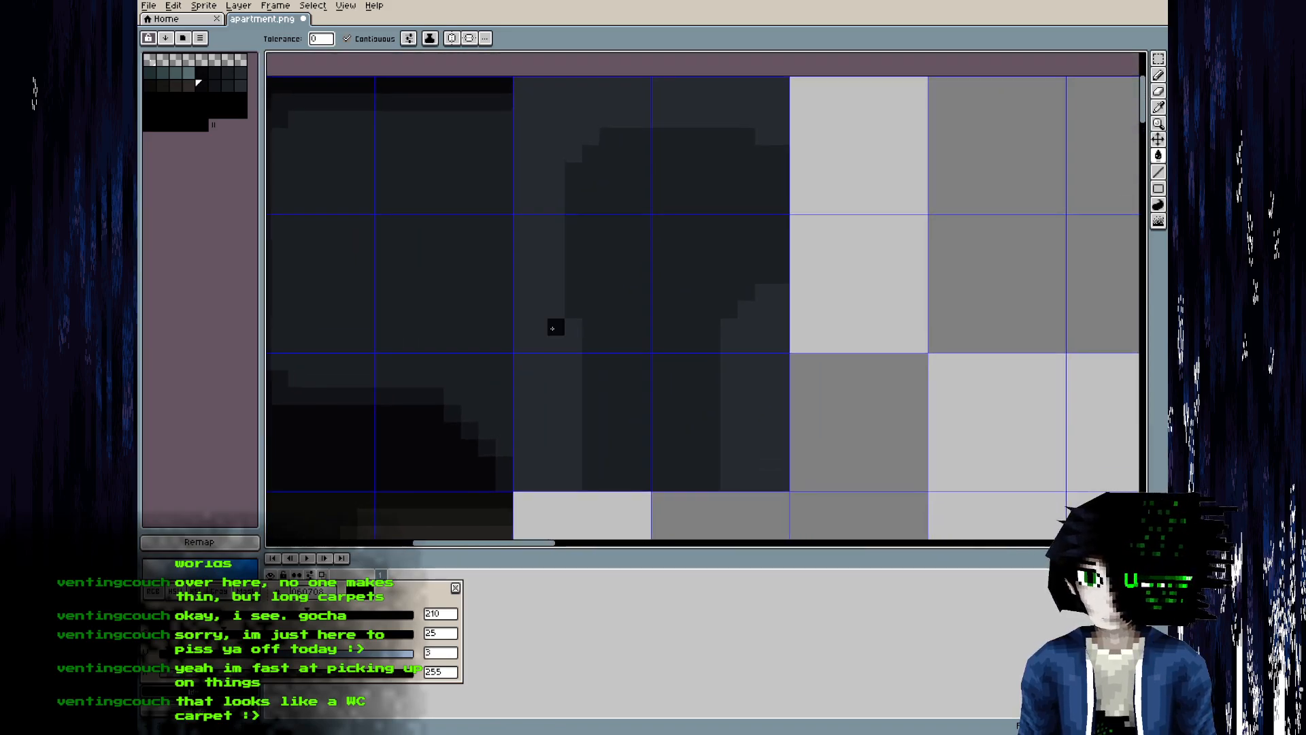
pyautogui.press('l')
pyautogui.moveTo(522, 85)
pyautogui.mouseDown()
pyautogui.moveTo(534, 347)
pyautogui.moveTo(524, 477)
pyautogui.mouseUp()
pyautogui.moveTo(516, 449)
pyautogui.mouseDown(button='middle')
pyautogui.moveTo(947, 52)
pyautogui.moveTo(918, 82)
pyautogui.mouseUp(button='middle')
pyautogui.moveTo(725, 266); pyautogui.dragTo(413, 562, button='middle')
pyautogui.moveTo(655, 123); pyautogui.dragTo(601, 250, button='middle')
pyautogui.press(']')
pyautogui.moveTo(578, 143); pyautogui.dragTo(575, 515)
pyautogui.press(']')
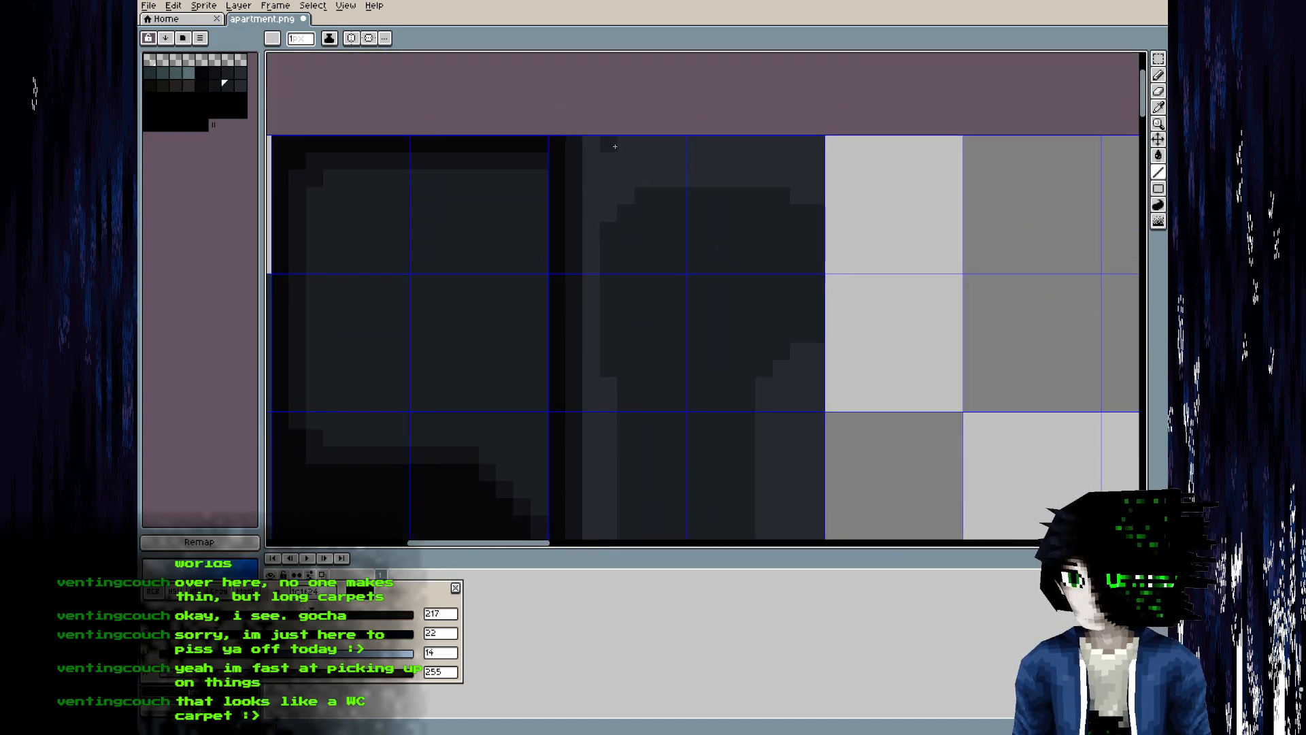
# - Shade the carpet beside its outer shadow and along the left edge of its dark pattern with vertical lines
pyautogui.moveTo(620, 141)
pyautogui.mouseDown()
pyautogui.moveTo(621, 188)
pyautogui.moveTo(610, 129)
pyautogui.moveTo(593, 204)
pyautogui.moveTo(608, 367)
pyautogui.mouseUp()
pyautogui.moveTo(622, 205); pyautogui.dragTo(624, 461)
pyautogui.keyDown('alt'); pyautogui.click(639, 429); pyautogui.keyUp('alt')
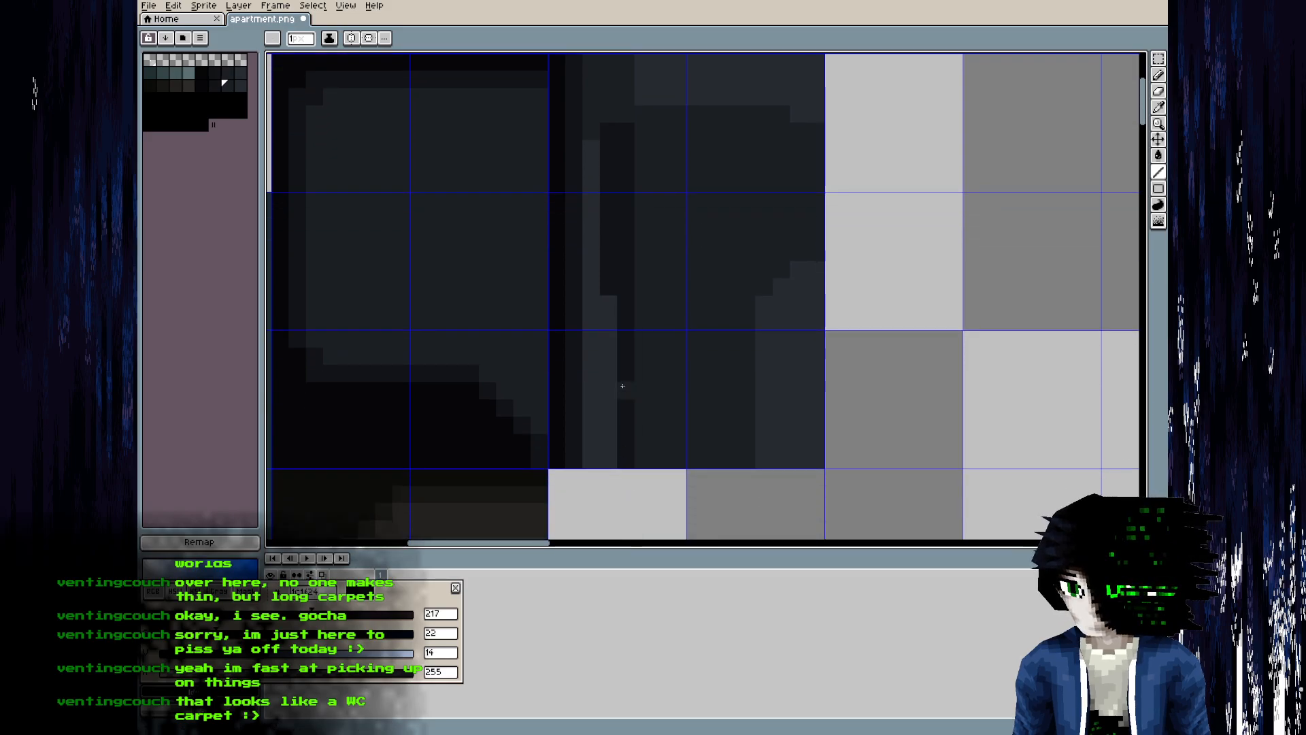
pyautogui.moveTo(609, 301)
pyautogui.mouseDown()
pyautogui.moveTo(606, 461)
pyautogui.moveTo(593, 163)
pyautogui.mouseUp()
pyautogui.moveTo(705, 113); pyautogui.dragTo(594, 210, button='middle')
# - Save apartment.png, reload the texture in Blender, and inspect the shaded carpet and window wall
pyautogui.hotkey('ctrl', 's')
pyautogui.hotkey('alt', 'Tab')
pyautogui.hotkey('alt', 'r')
pyautogui.moveTo(474, 539)
pyautogui.mouseDown(button='middle')
pyautogui.moveTo(505, 439)
pyautogui.moveTo(481, 446)
pyautogui.moveTo(463, 493)
pyautogui.mouseUp(button='middle')
pyautogui.scroll(-3, 505, 438)
pyautogui.scroll(2, 487, 421)
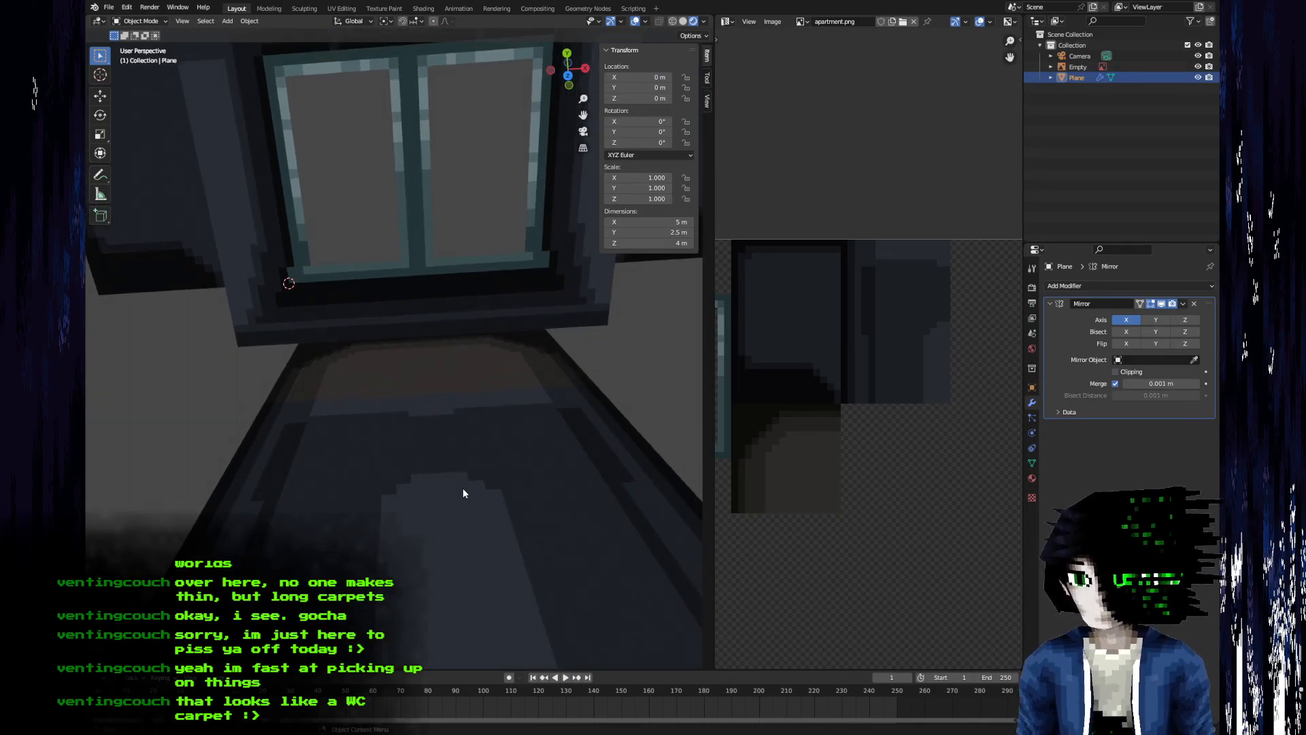
pyautogui.keyDown('shift'); pyautogui.moveTo(362, 347); pyautogui.dragTo(480, 393, button='middle'); pyautogui.keyUp('shift')
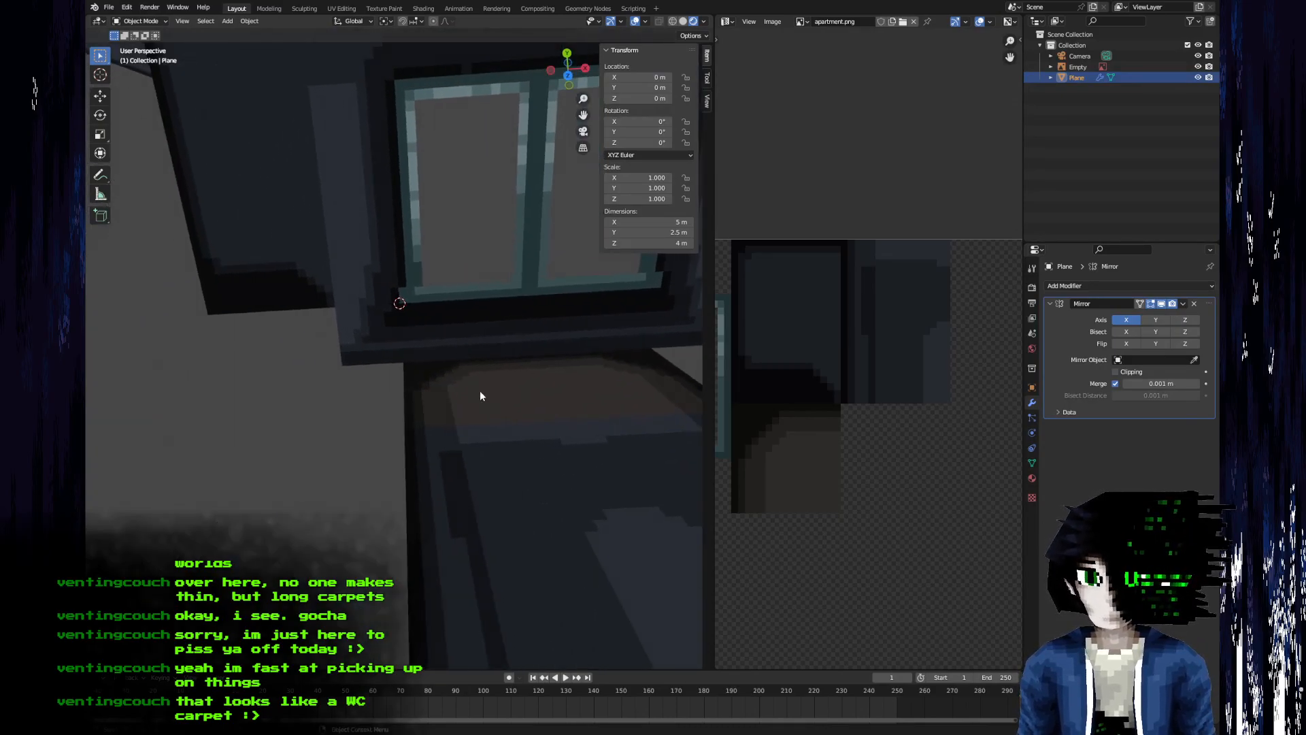
pyautogui.moveTo(389, 340); pyautogui.dragTo(390, 301, button='middle')
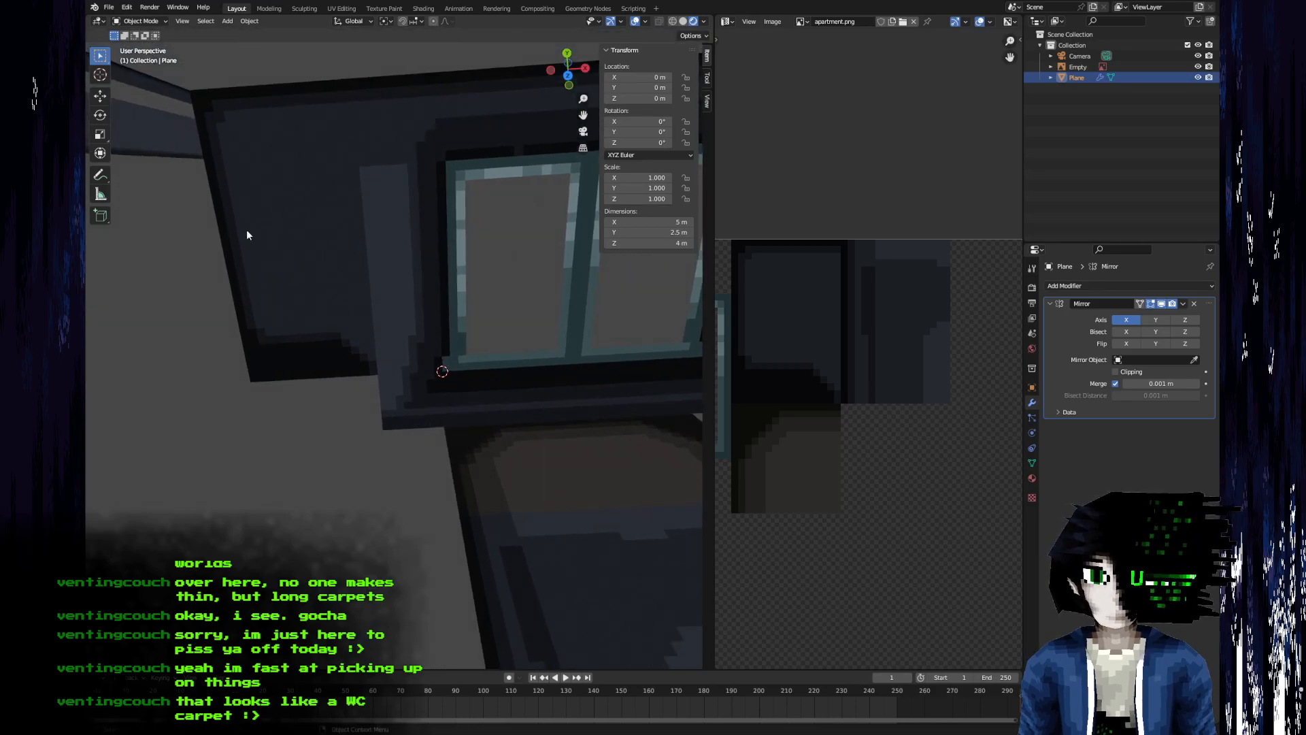
pyautogui.press('Tab')
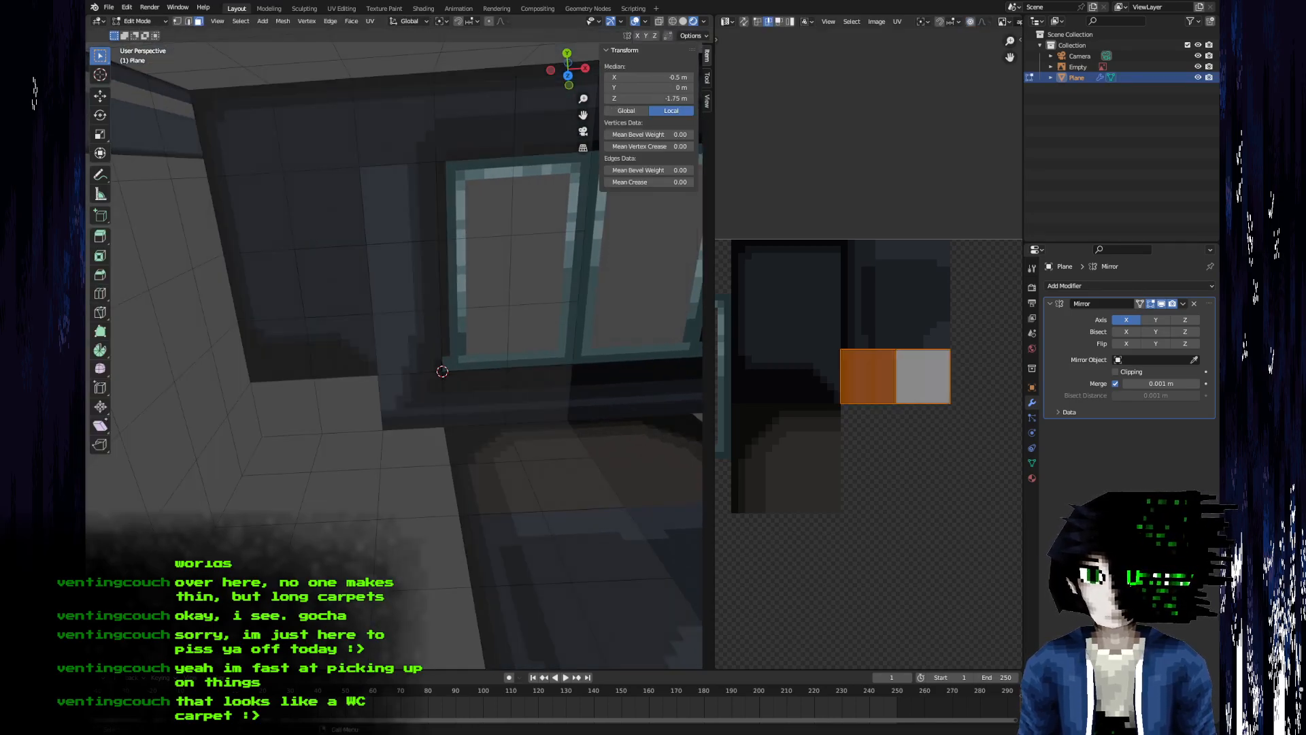
# - Switch to Aseprite, sample blue-grey HSV 216, 20, 18, and draw the upper edge of a lighter area inside the dark wall block
pyautogui.hotkey('alt', 'Tab')
pyautogui.scroll(6, 621, 233)
pyautogui.moveTo(621, 236); pyautogui.dragTo(648, 275, button='middle')
pyautogui.keyDown('alt'); pyautogui.click(729, 190); pyautogui.keyUp('alt')
pyautogui.moveTo(529, 310)
pyautogui.mouseDown(button='middle')
pyautogui.moveTo(746, 200)
pyautogui.moveTo(528, 330)
pyautogui.mouseUp(button='middle')
pyautogui.scroll(-3, 746, 199)
pyautogui.scroll(3, 678, 263)
pyautogui.keyDown('alt'); pyautogui.click(512, 257); pyautogui.keyUp('alt')
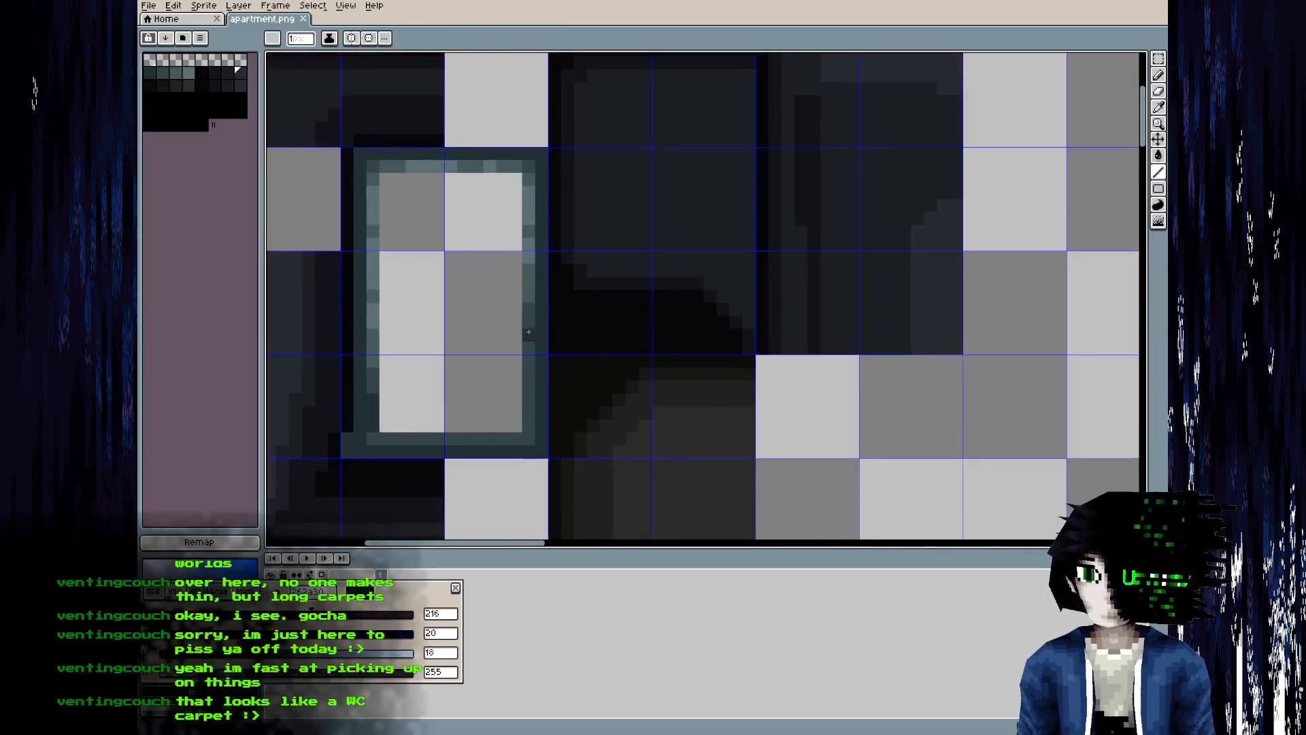
pyautogui.moveTo(712, 125); pyautogui.dragTo(754, 275, button='middle')
pyautogui.press('b')
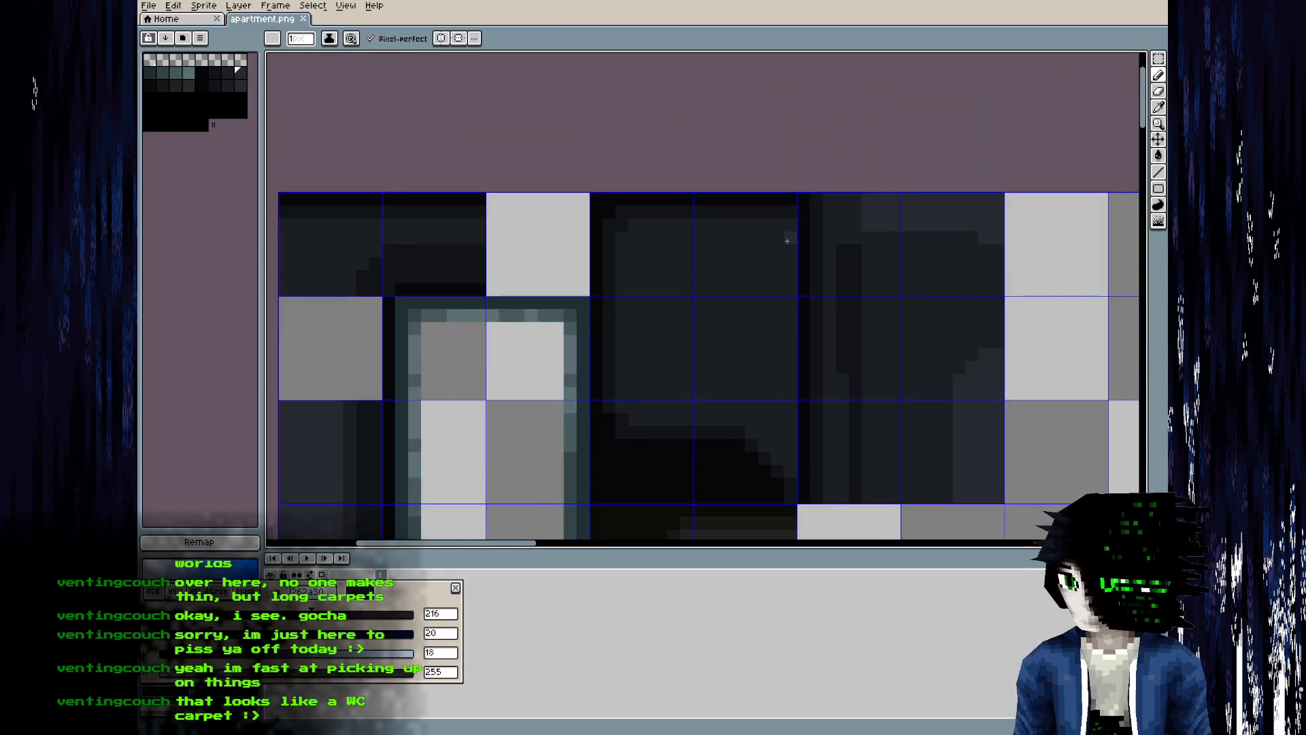
pyautogui.moveTo(789, 237); pyautogui.dragTo(703, 238)
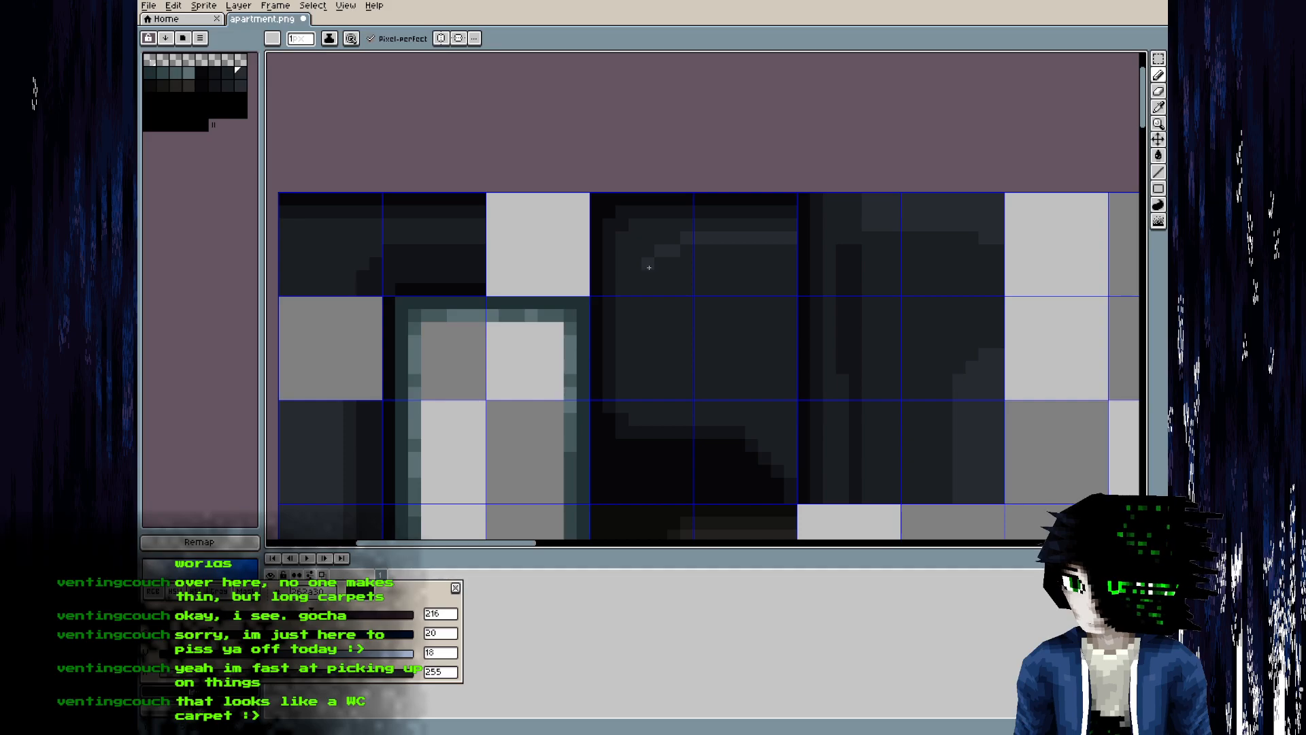
# - Continue the lighter outline down the wall block's left side and along its lower edge to the sloped shadow
pyautogui.click(637, 306)
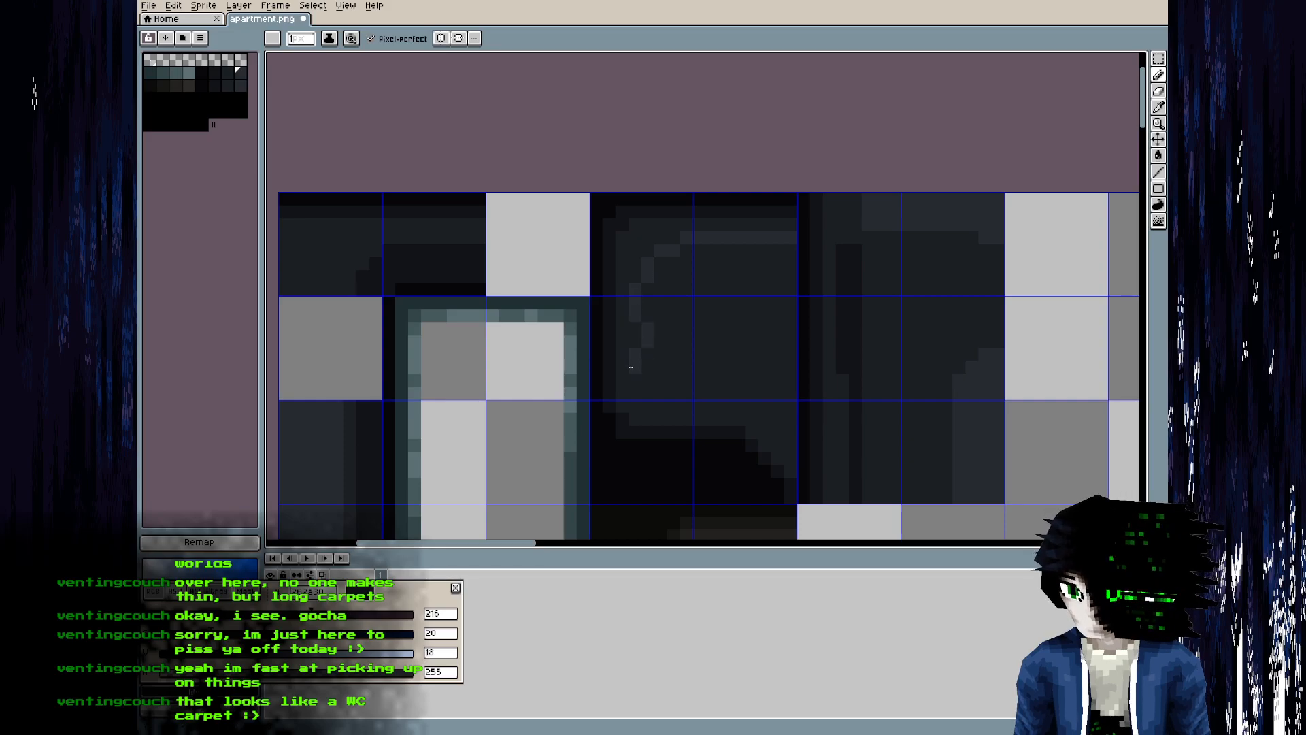
pyautogui.moveTo(632, 366); pyautogui.dragTo(635, 377)
pyautogui.hotkey('ctrl', 'z')
pyautogui.press('l')
pyautogui.moveTo(633, 290); pyautogui.dragTo(636, 386)
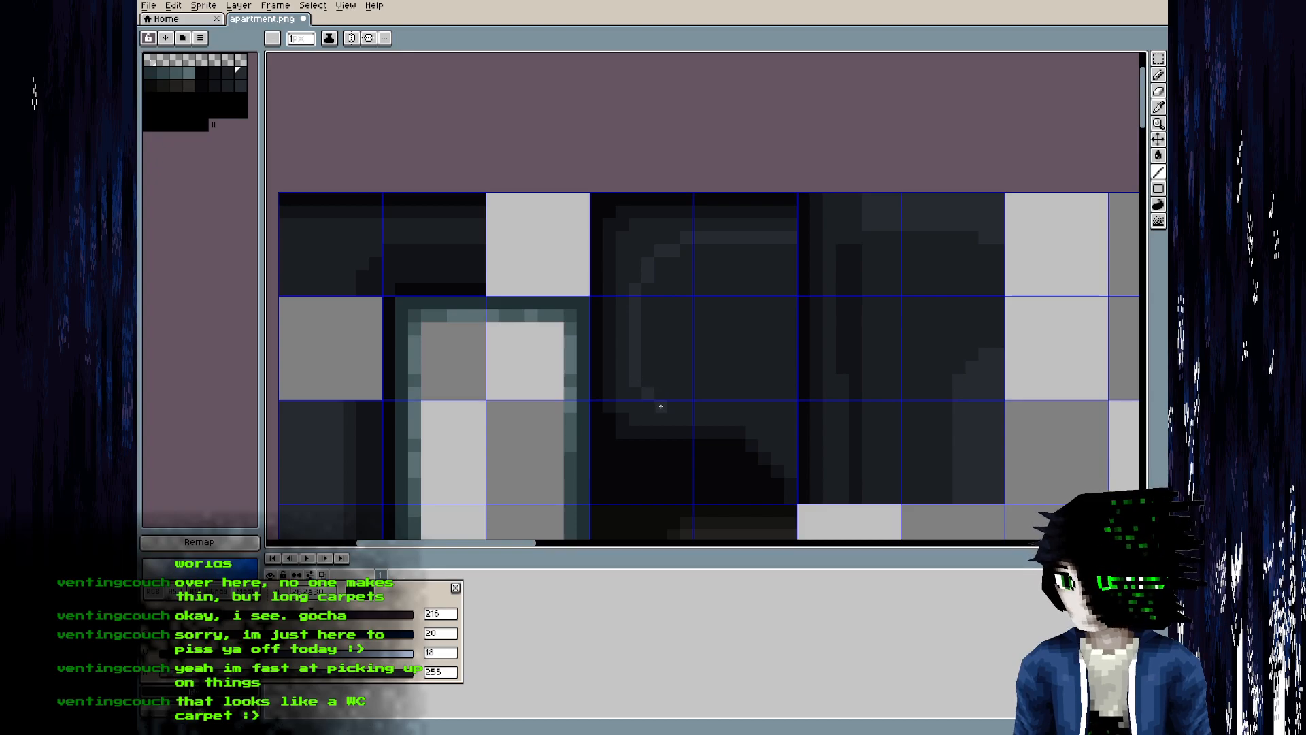
pyautogui.moveTo(653, 408); pyautogui.dragTo(675, 407)
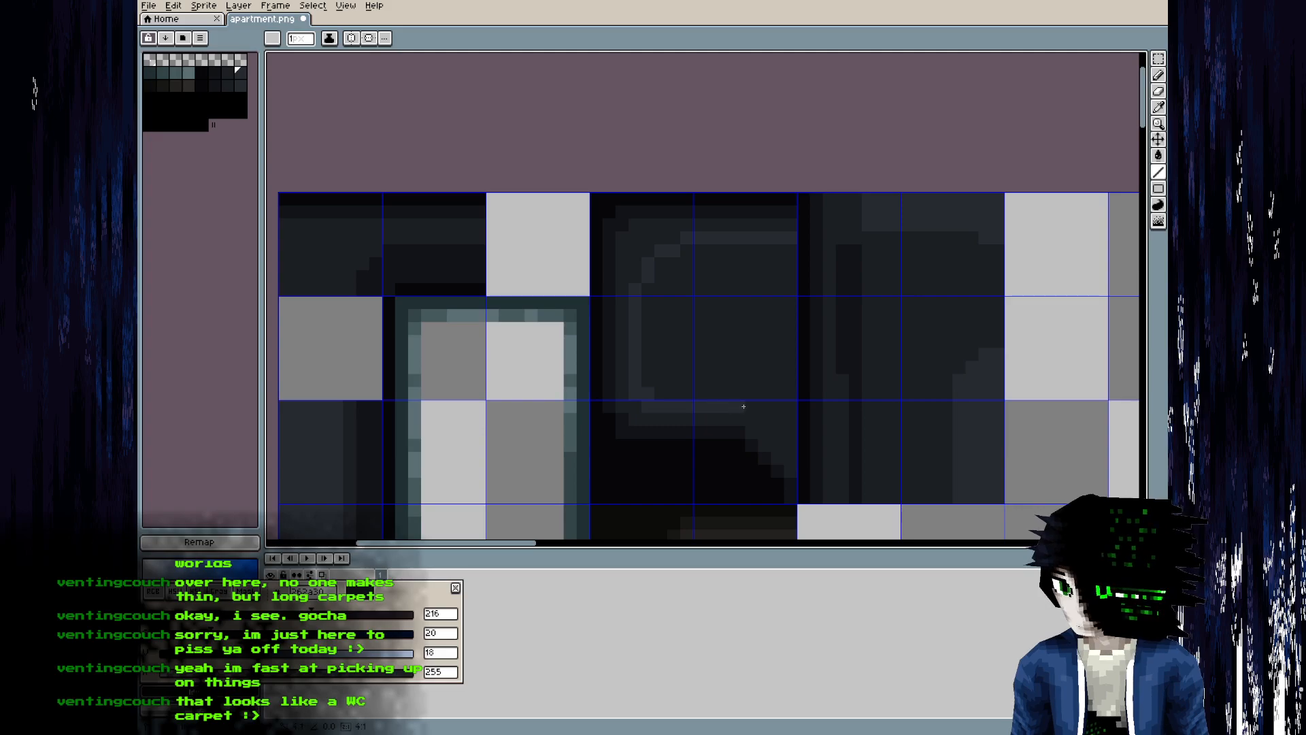
pyautogui.moveTo(761, 414); pyautogui.dragTo(746, 408)
# - Fill the outlined area of the wall block with the same blue-grey, save apartment.png, and check the wall in Blender
pyautogui.press('g')
pyautogui.click(781, 400)
pyautogui.hotkey('ctrl', 's')
pyautogui.hotkey('alt', 'Tab')
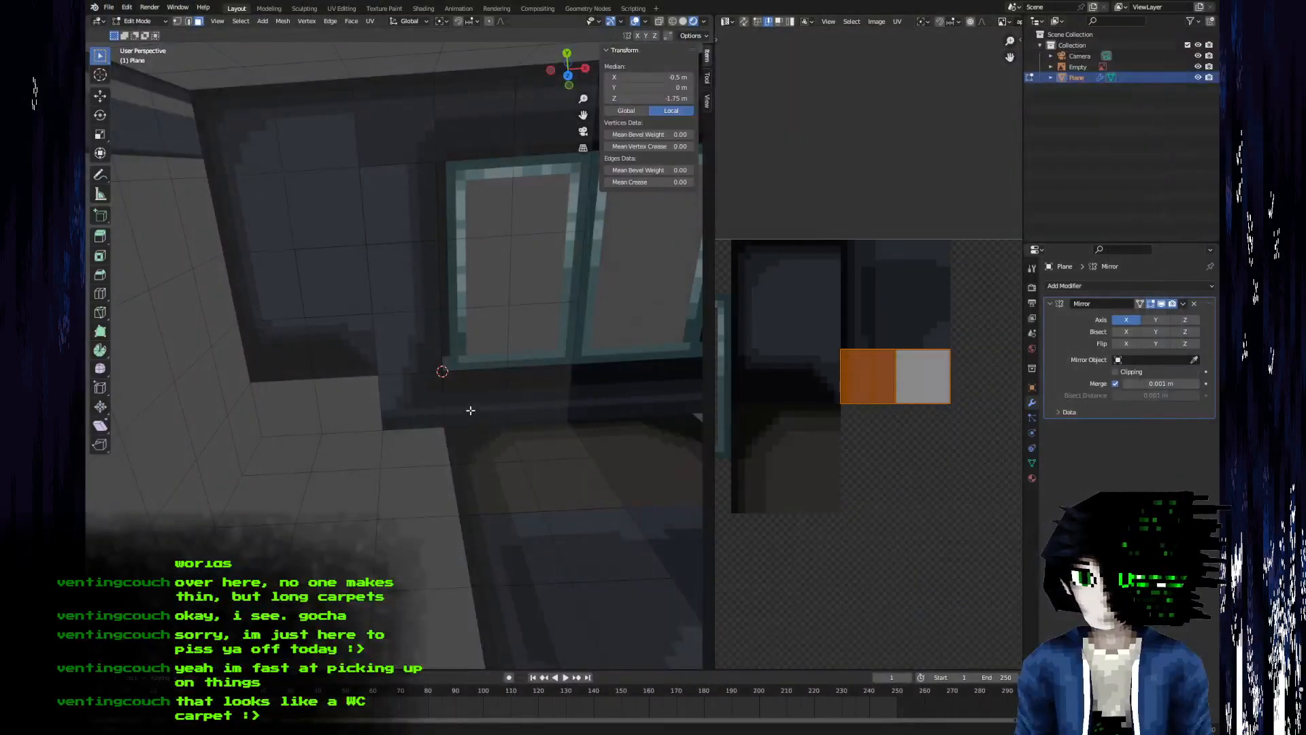
pyautogui.moveTo(471, 411); pyautogui.dragTo(469, 384, button='middle')
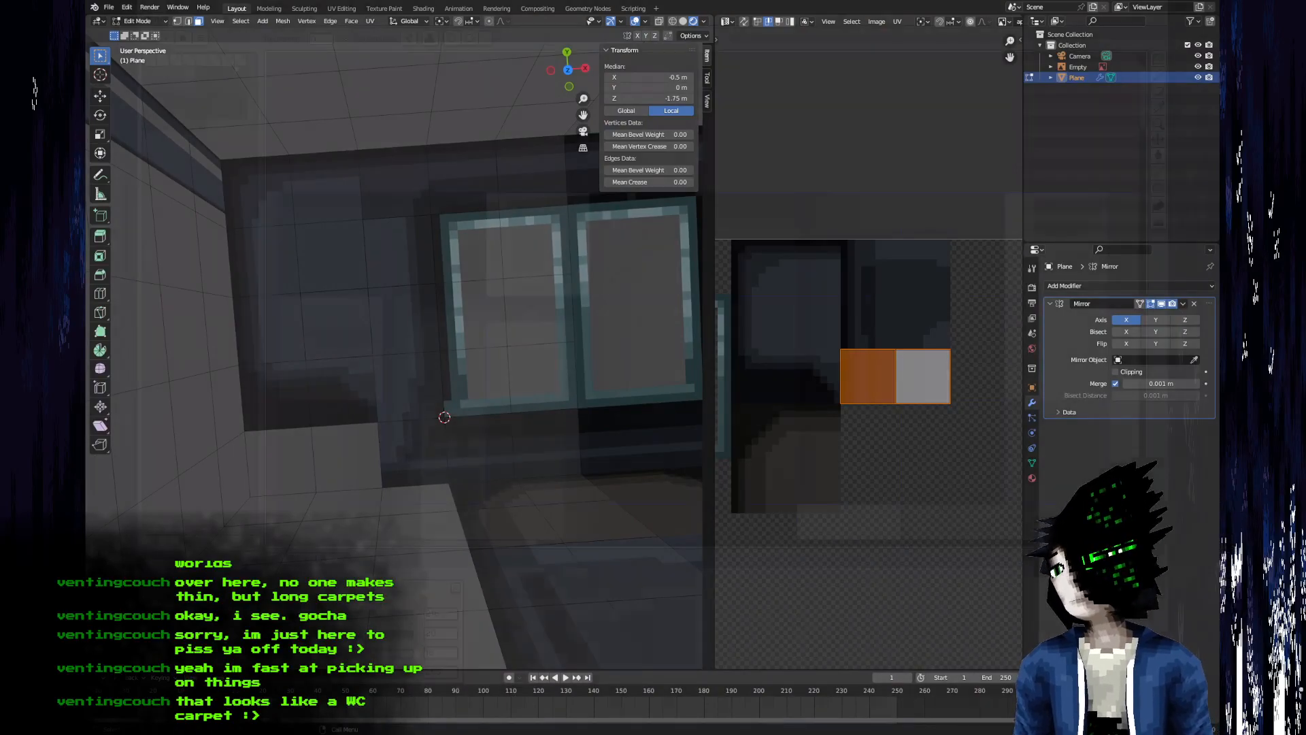
# - Switch to Aseprite, extend the lighter area with stepped pixels along the wall block's sloped lower-right shadow, and check it in Blender
pyautogui.hotkey('alt', 'Tab')
pyautogui.press('b')
pyautogui.moveTo(814, 443); pyautogui.dragTo(818, 460)
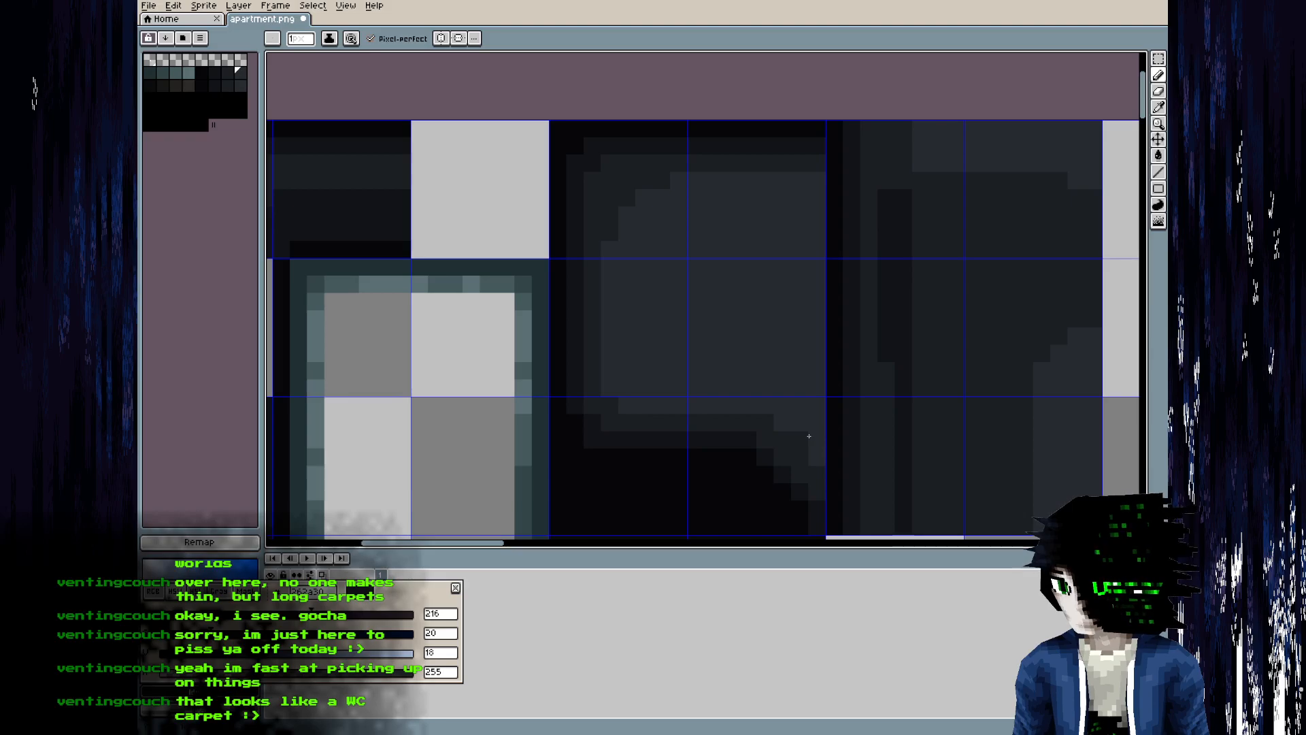
pyautogui.moveTo(765, 421); pyautogui.dragTo(800, 457)
pyautogui.hotkey('alt', 'Tab')
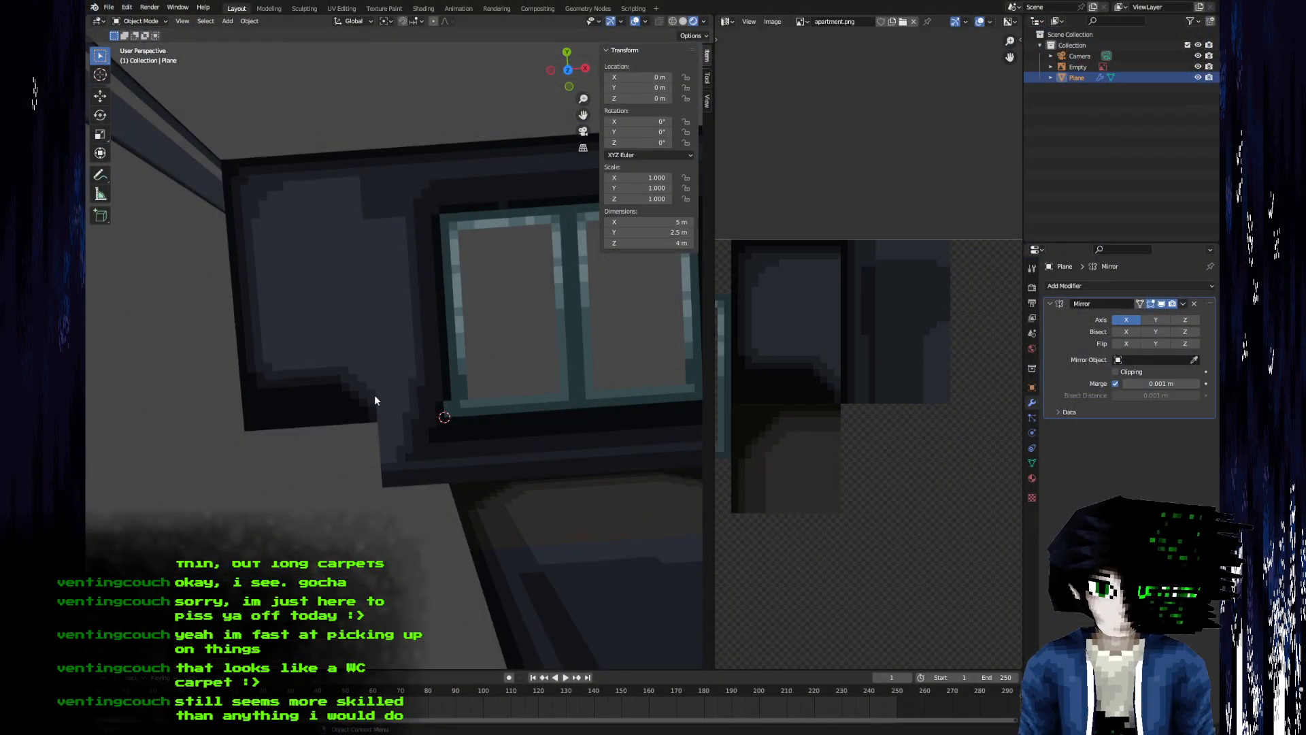
pyautogui.keyDown('shift'); pyautogui.moveTo(379, 373); pyautogui.dragTo(267, 439, button='middle'); pyautogui.keyUp('shift')
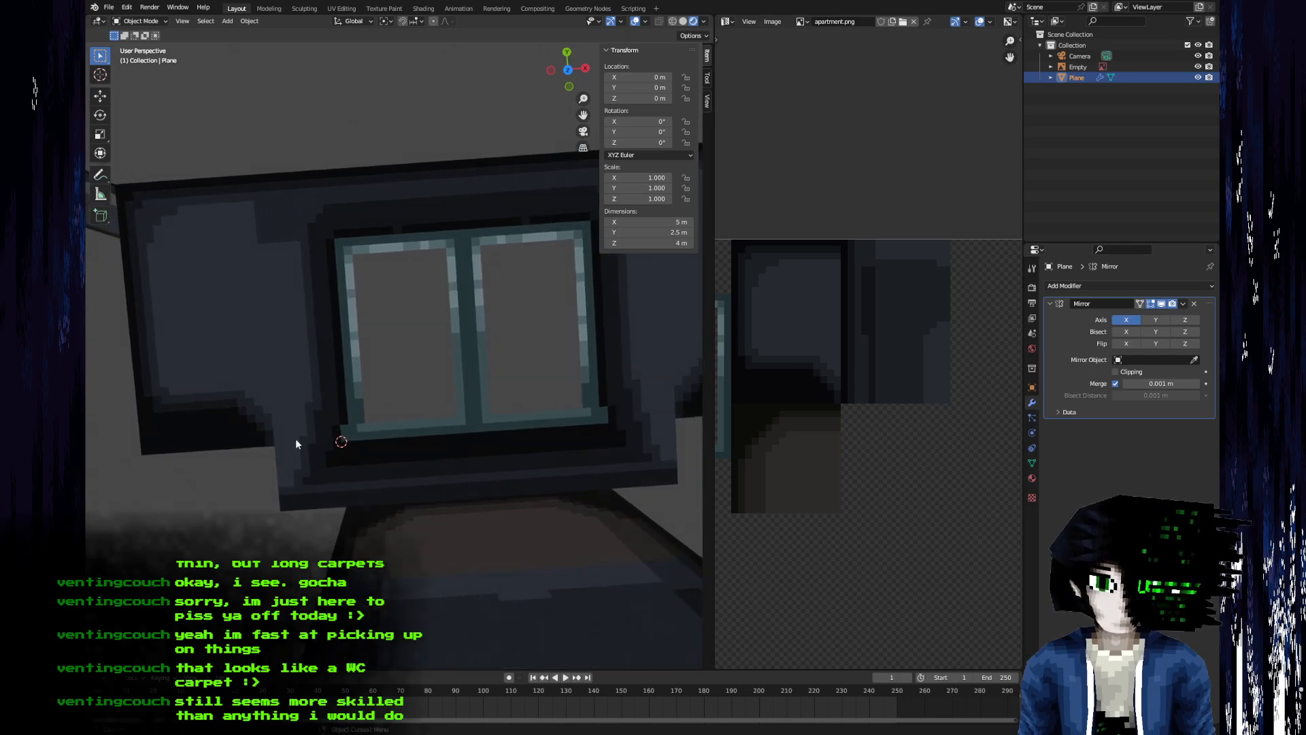
# - Switch to Aseprite, step the lower-left corner of the window wall's light area with HSV 217, 22, 14 pixels, and save apartment.png
pyautogui.hotkey('alt', 'Tab')
pyautogui.scroll(-1, 457, 228)
pyautogui.moveTo(458, 228); pyautogui.dragTo(674, 222, button='middle')
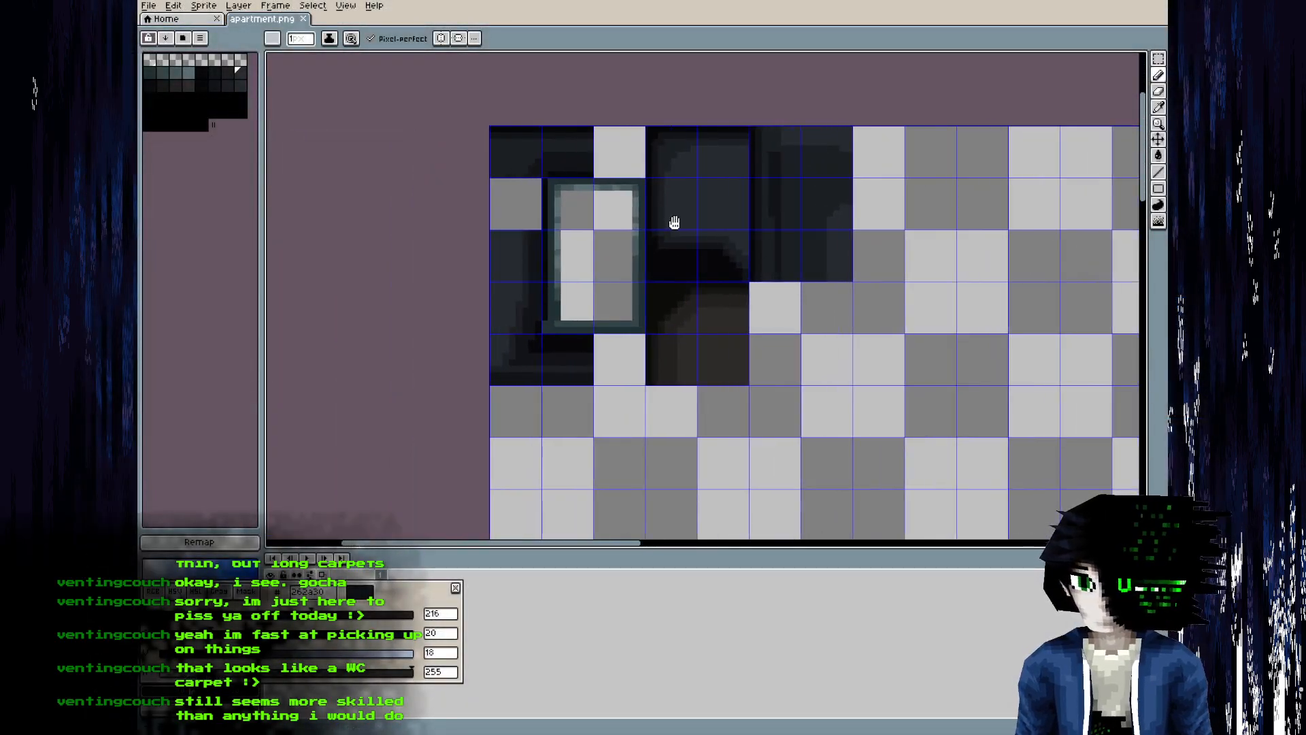
pyautogui.scroll(4, 481, 431)
pyautogui.moveTo(447, 448)
pyautogui.mouseDown()
pyautogui.moveTo(416, 373)
pyautogui.moveTo(447, 480)
pyautogui.moveTo(427, 428)
pyautogui.mouseUp()
pyautogui.hotkey('ctrl', 's')
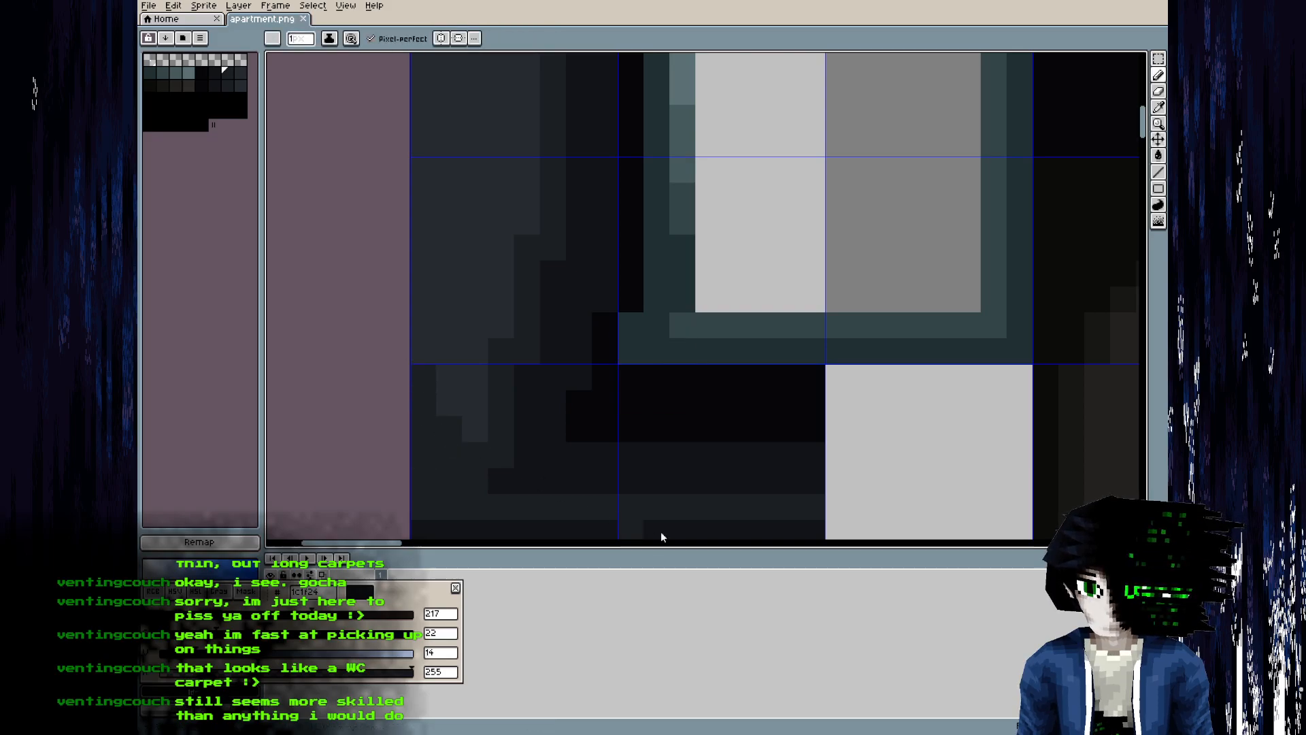
# - Switch to Blender and examine the window wall's shading up close and the whole room against the reference sketch
pyautogui.hotkey('alt', 'Tab')
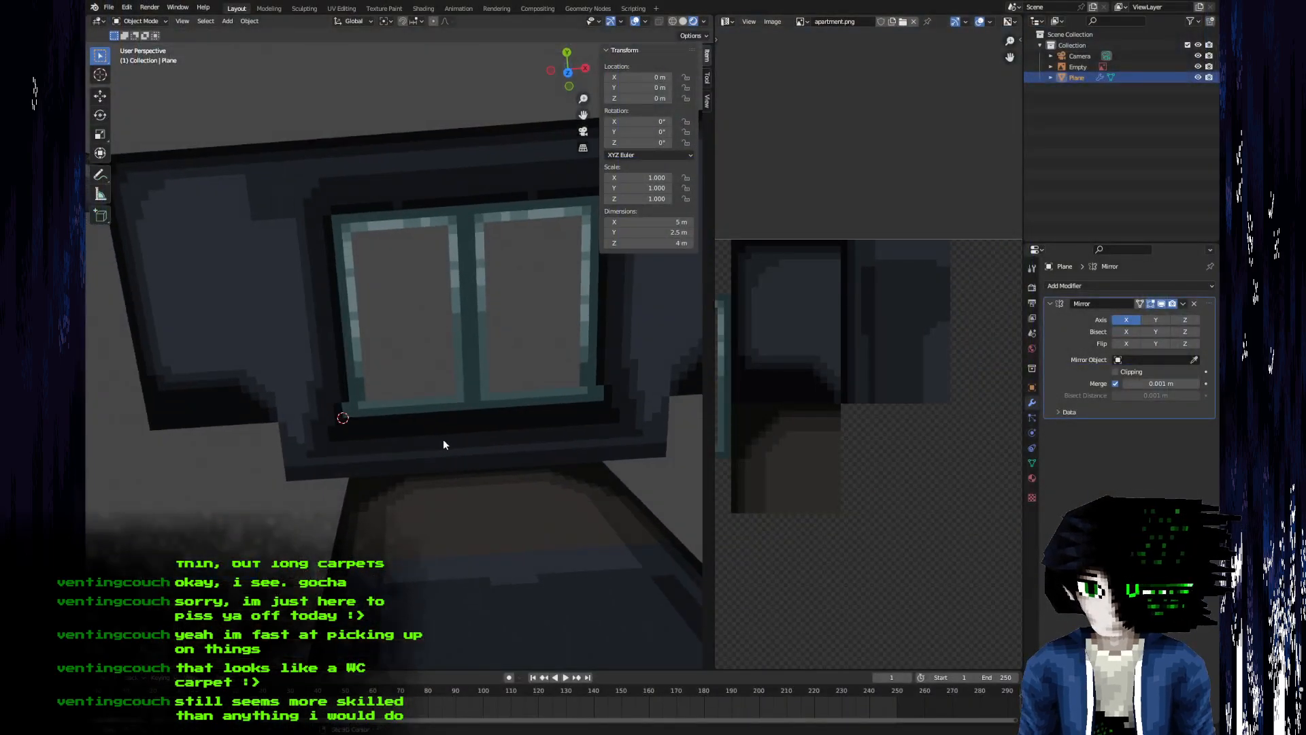
pyautogui.keyDown('shift'); pyautogui.moveTo(443, 444); pyautogui.dragTo(360, 464, button='middle'); pyautogui.keyUp('shift')
pyautogui.scroll(-2, 317, 466)
pyautogui.moveTo(317, 371); pyautogui.dragTo(295, 390, button='middle')
pyautogui.scroll(2, 312, 367)
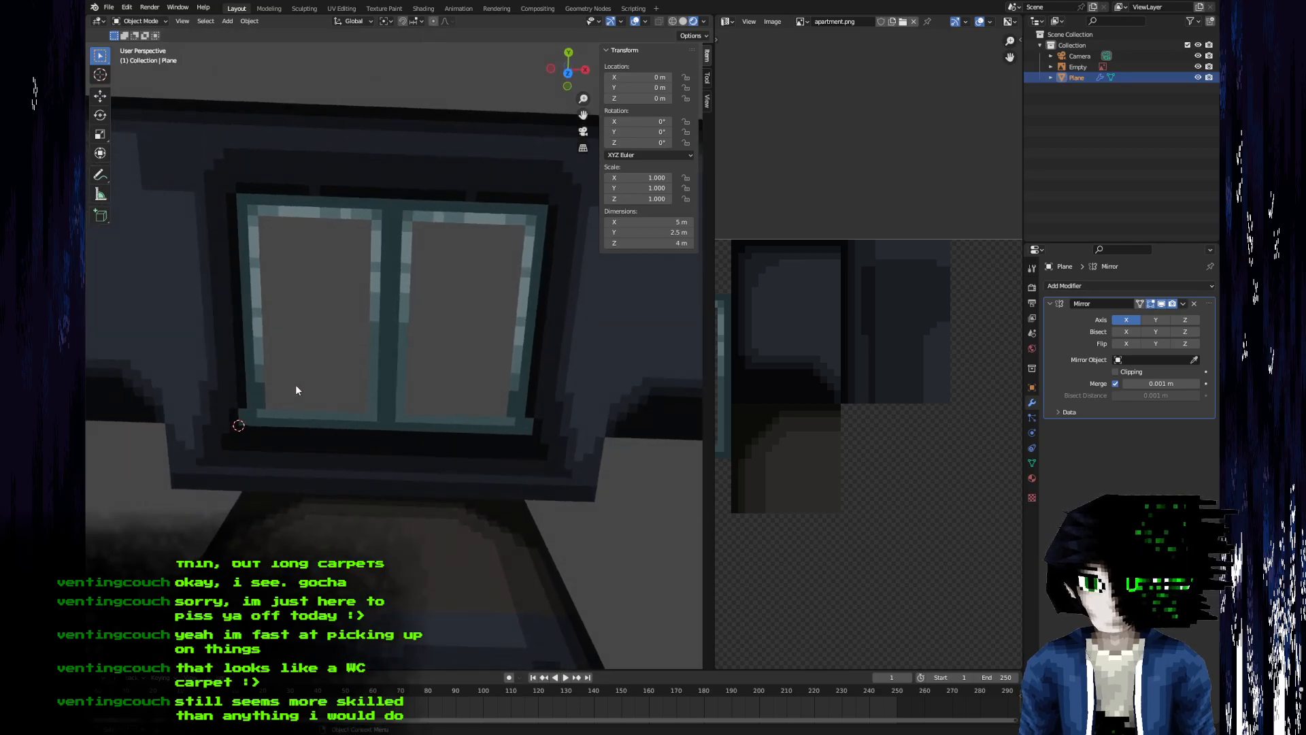
pyautogui.moveTo(301, 346)
pyautogui.keyDown('shift'); pyautogui.mouseDown(button='middle')
pyautogui.moveTo(343, 378)
pyautogui.moveTo(365, 442)
pyautogui.moveTo(358, 475)
pyautogui.moveTo(370, 400)
pyautogui.moveTo(352, 381)
pyautogui.moveTo(379, 398)
pyautogui.moveTo(305, 476)
pyautogui.moveTo(389, 395)
pyautogui.moveTo(373, 387)
pyautogui.moveTo(379, 412)
pyautogui.moveTo(435, 456)
pyautogui.mouseUp(button='middle'); pyautogui.keyUp('shift')
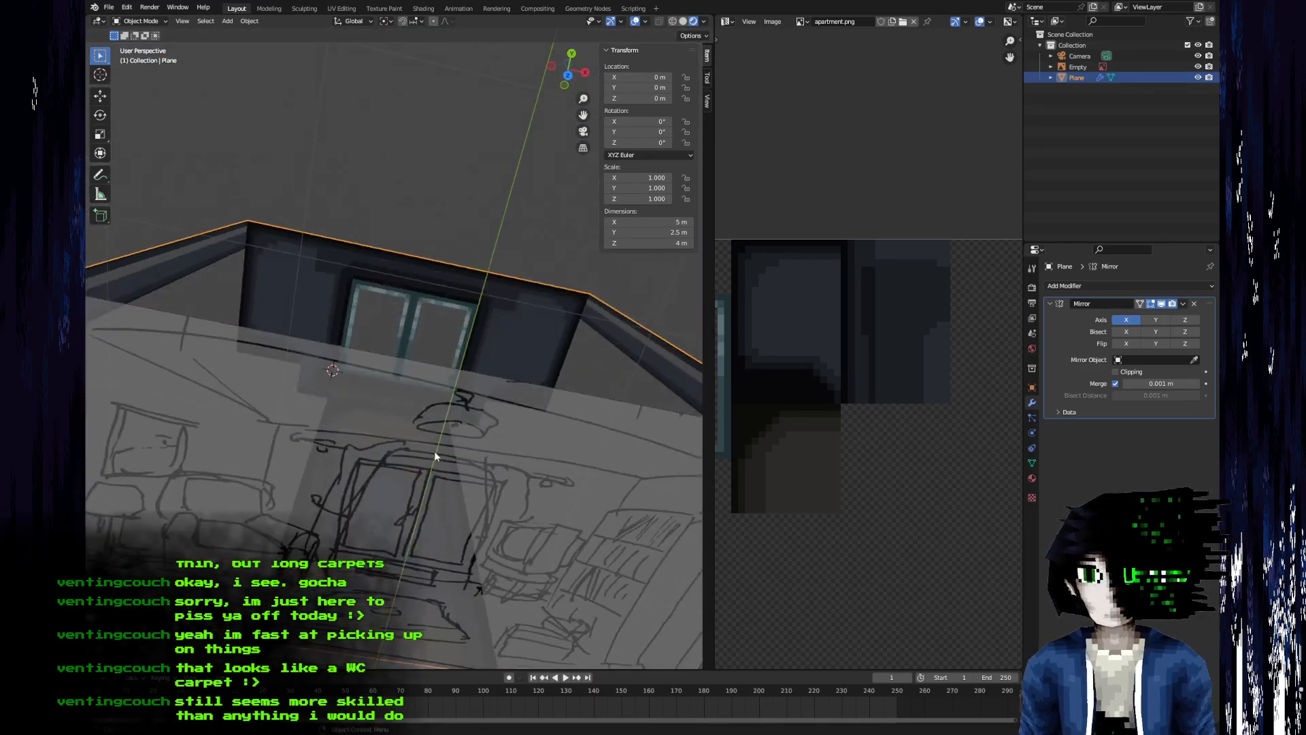
# - Move the reference sketch empty clear of the room model to about X 5.27 m, Y 3.63 m, Z -9.8 m
pyautogui.scroll(-6, 483, 449)
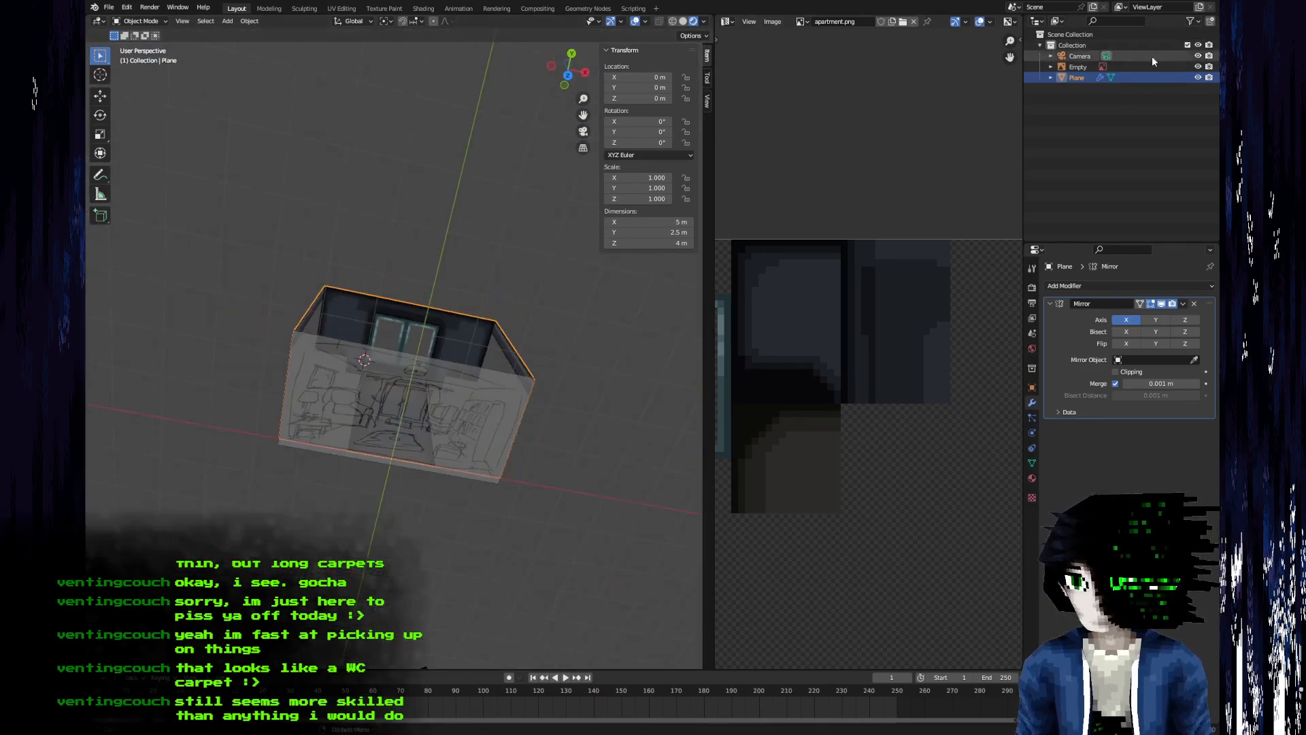
pyautogui.click(1075, 66)
pyautogui.press('g')
pyautogui.press('z')
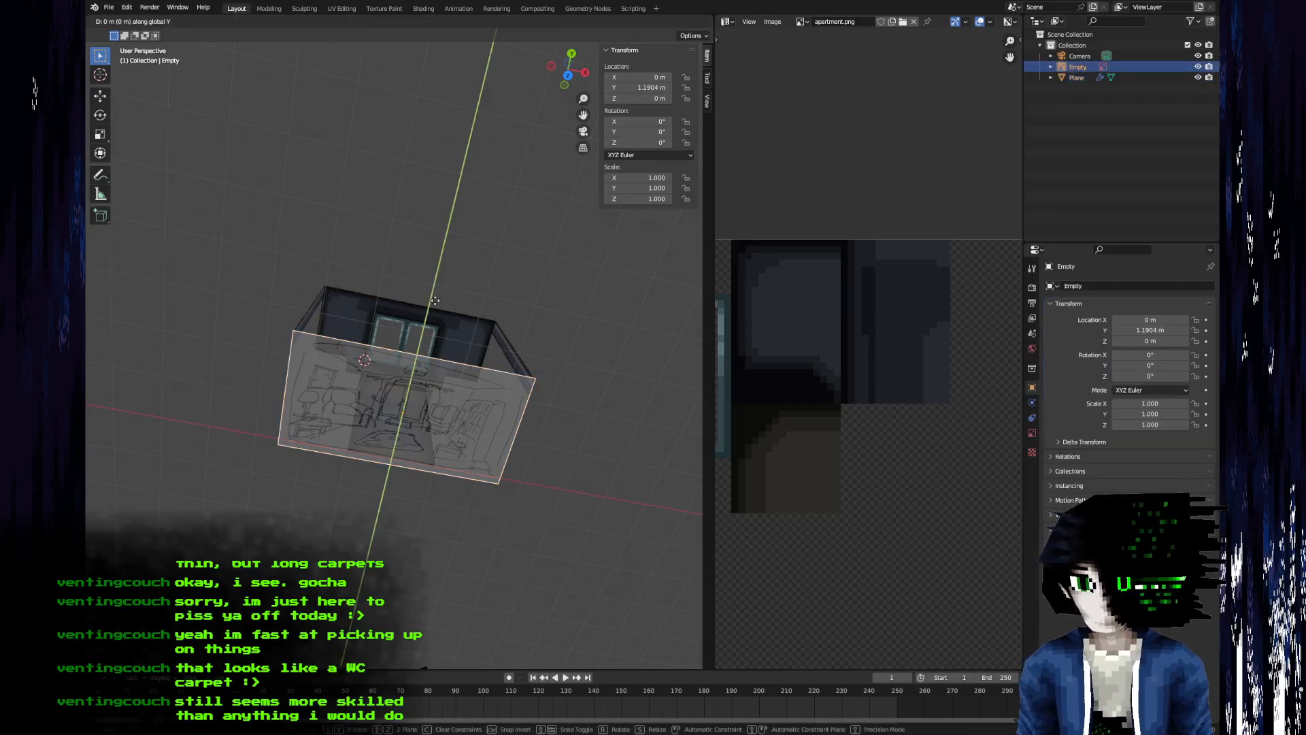
pyautogui.click(369, 288)
pyautogui.scroll(-4, 375, 282)
pyautogui.press('g')
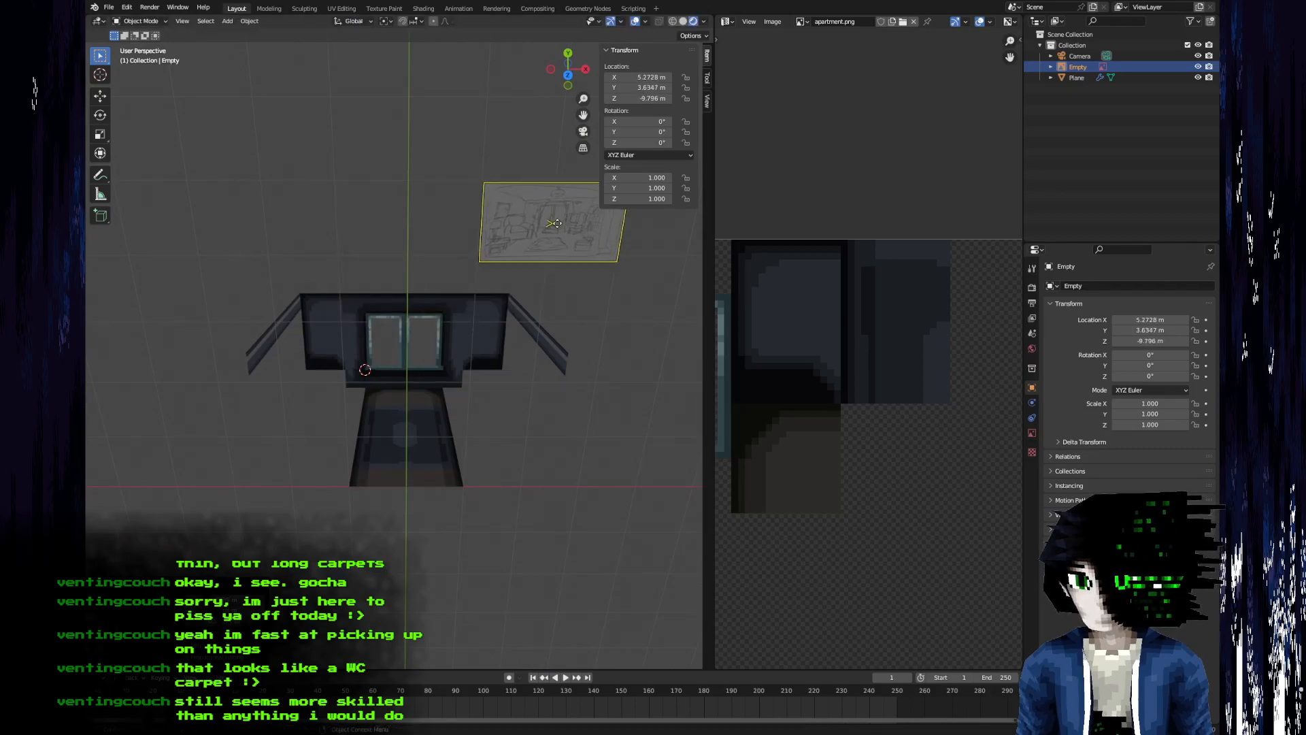
pyautogui.click(464, 275)
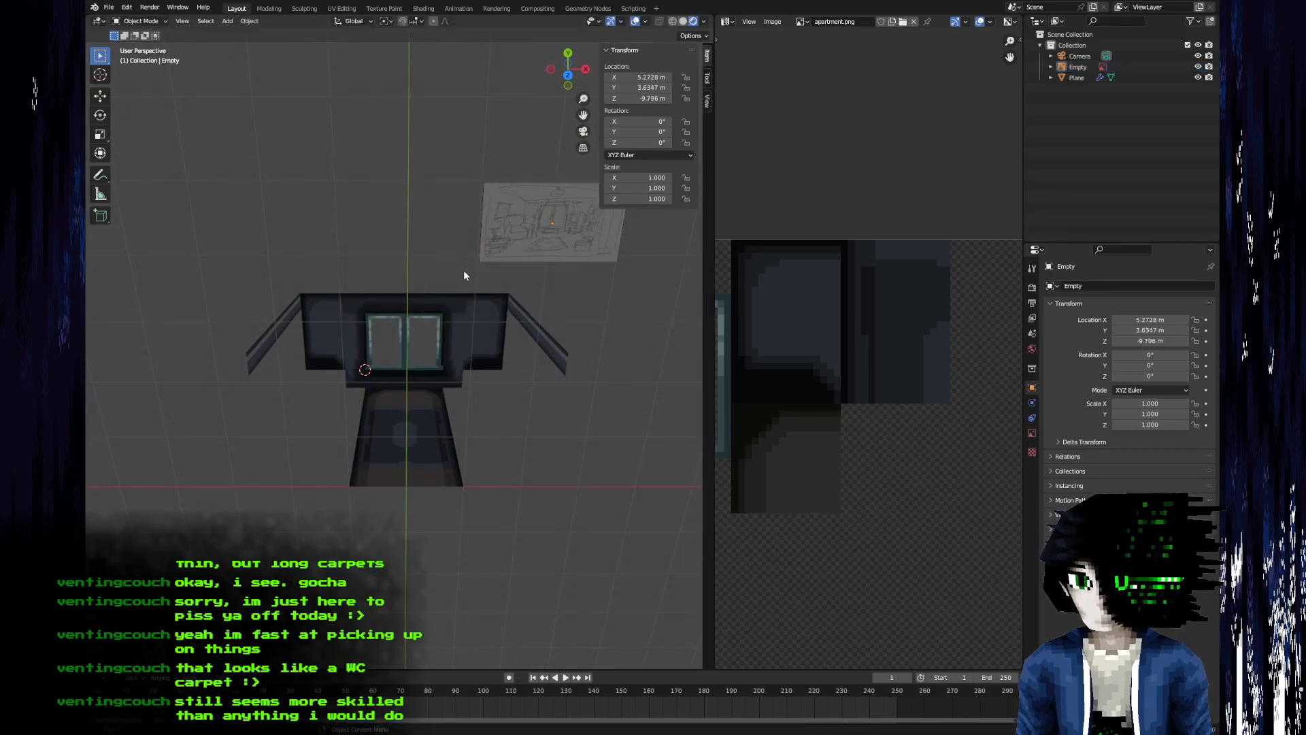
# - Select the room mesh and compare the shading around the window with its texture in Aseprite
pyautogui.click(428, 326)
pyautogui.scroll(5, 428, 316)
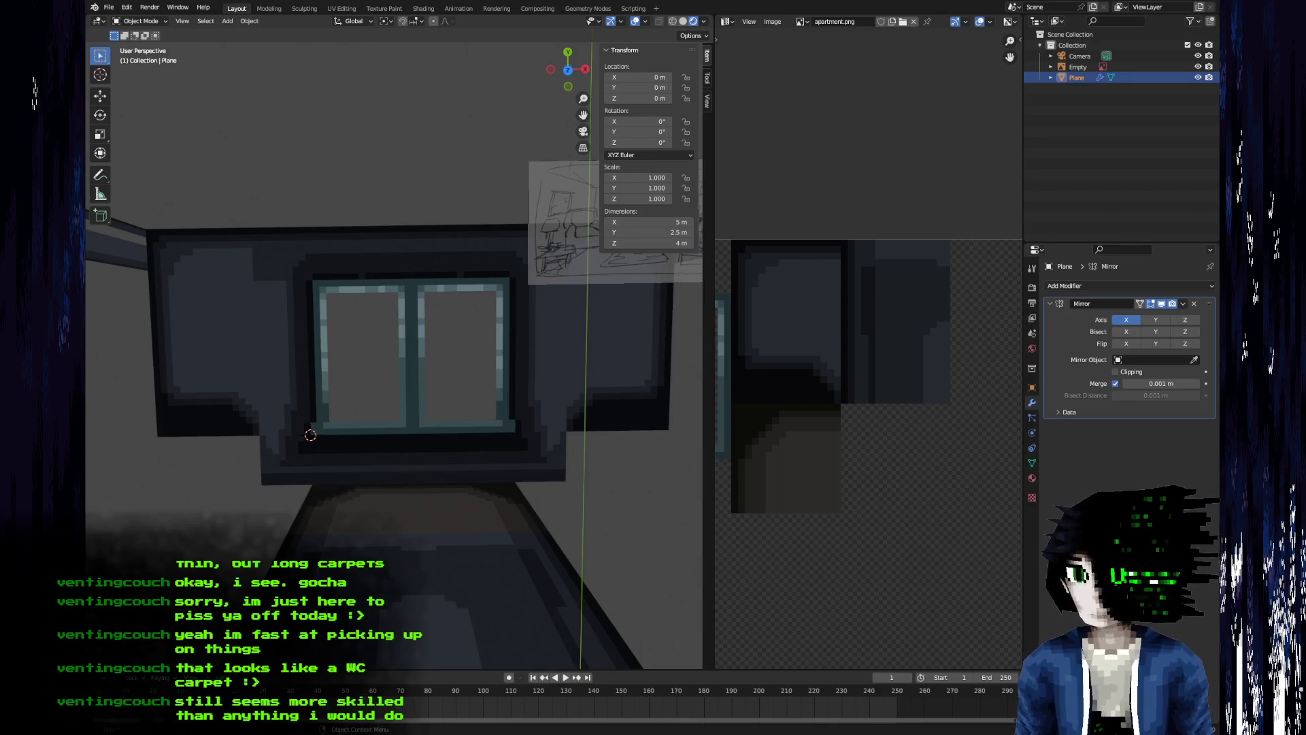
pyautogui.hotkey('alt', 'Tab')
pyautogui.moveTo(602, 228); pyautogui.dragTo(422, 400, button='middle')
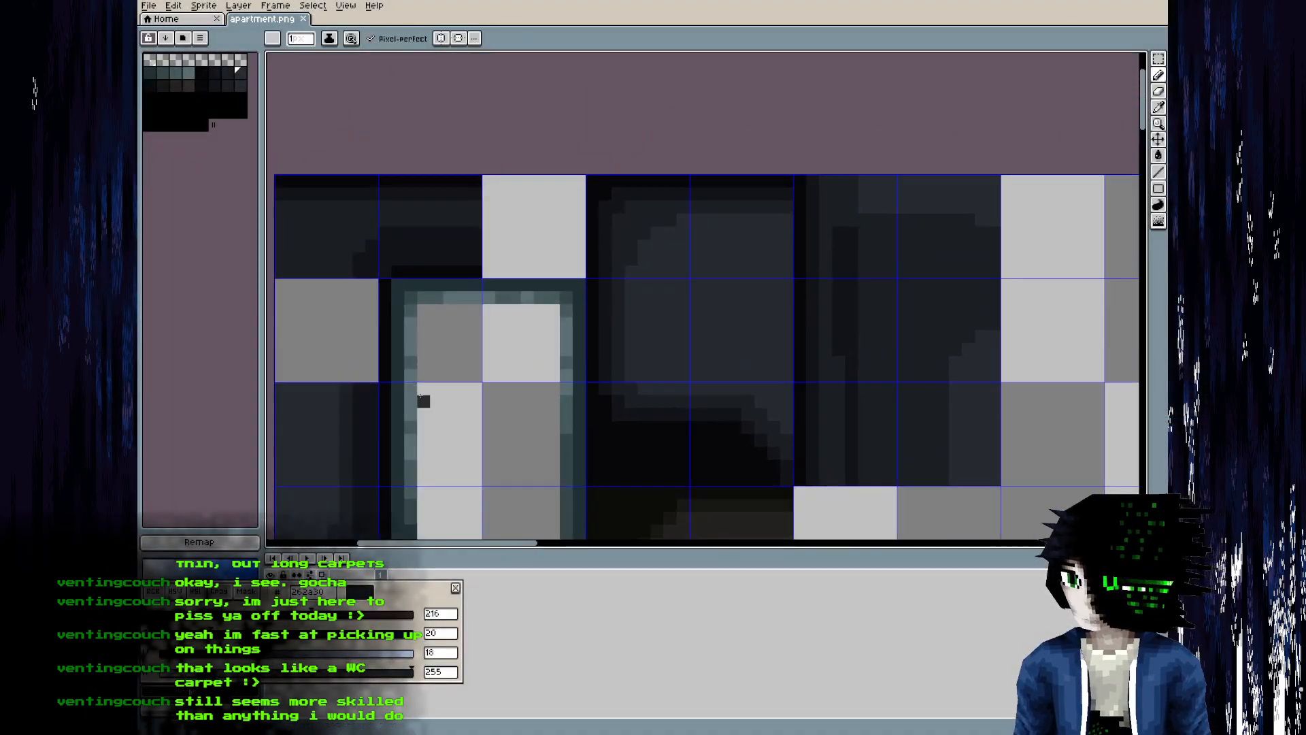
pyautogui.moveTo(819, 273); pyautogui.dragTo(750, 290, button='middle')
pyautogui.hotkey('alt', 'Tab')
pyautogui.scroll(1, 347, 262)
pyautogui.press('Tab')
pyautogui.click(260, 254)
pyautogui.hotkey('alt', 'Tab')
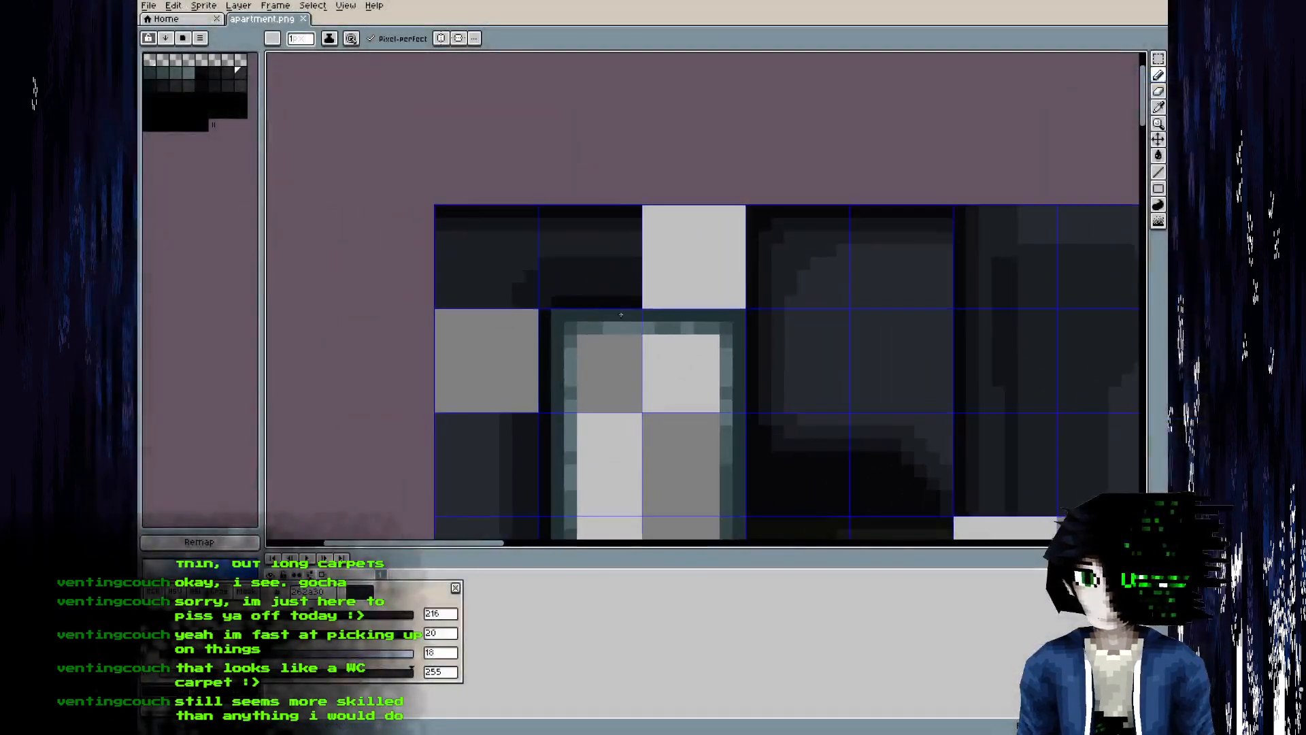
# - Paint a stepped HSV 216, 20, 18 patch in the upper window-wall texture, trim its upper edge with HSV 217, 22, 14, and check it in Blender
pyautogui.hotkey('ctrl', 'z')
pyautogui.moveTo(491, 300); pyautogui.dragTo(486, 289)
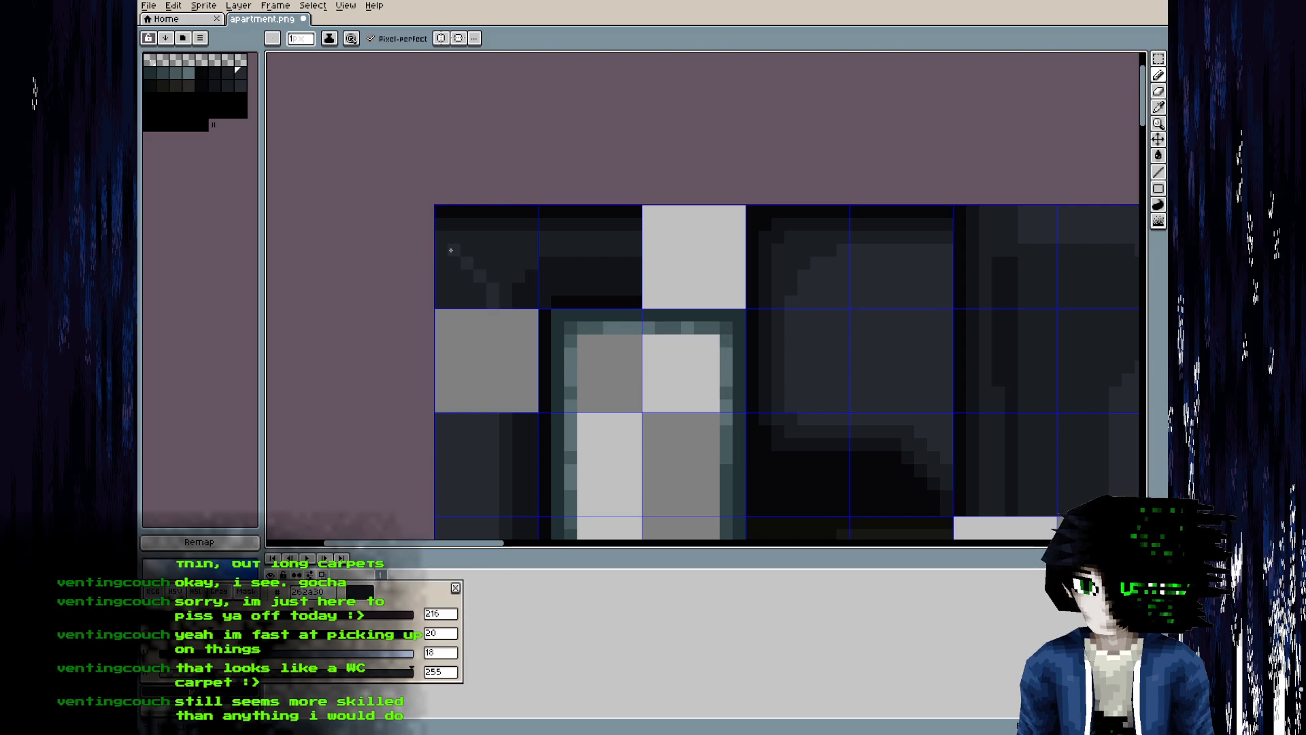
pyautogui.hotkey('alt', 'Tab')
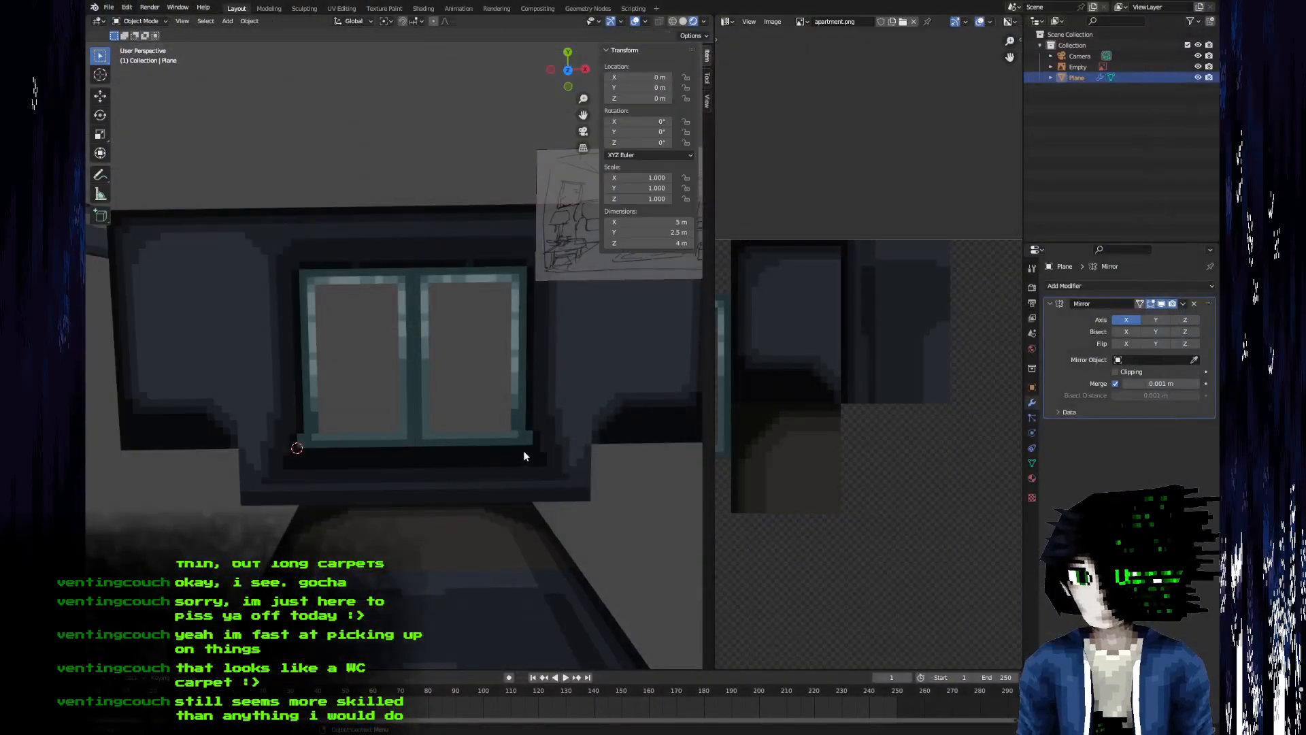
pyautogui.hotkey('alt', 'Tab')
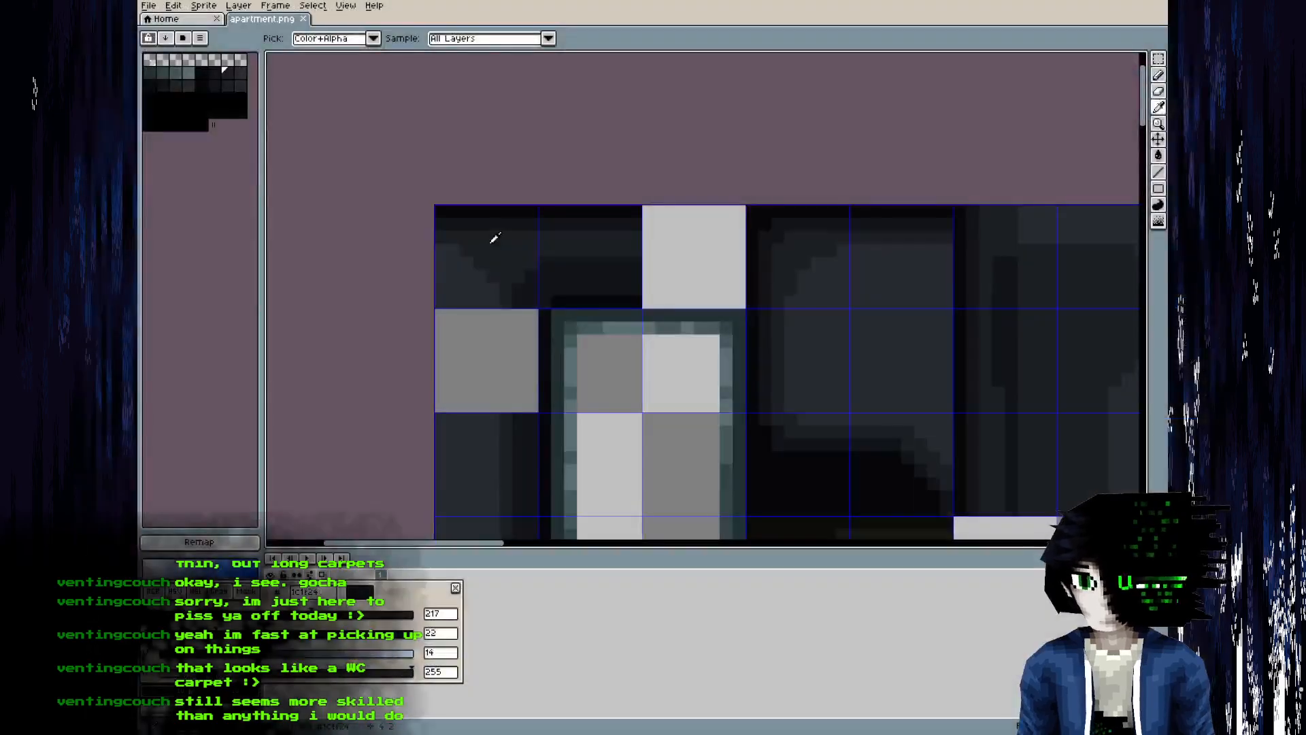
pyautogui.hotkey('ctrl', 'z')
pyautogui.press('b')
pyautogui.moveTo(456, 246); pyautogui.dragTo(444, 246)
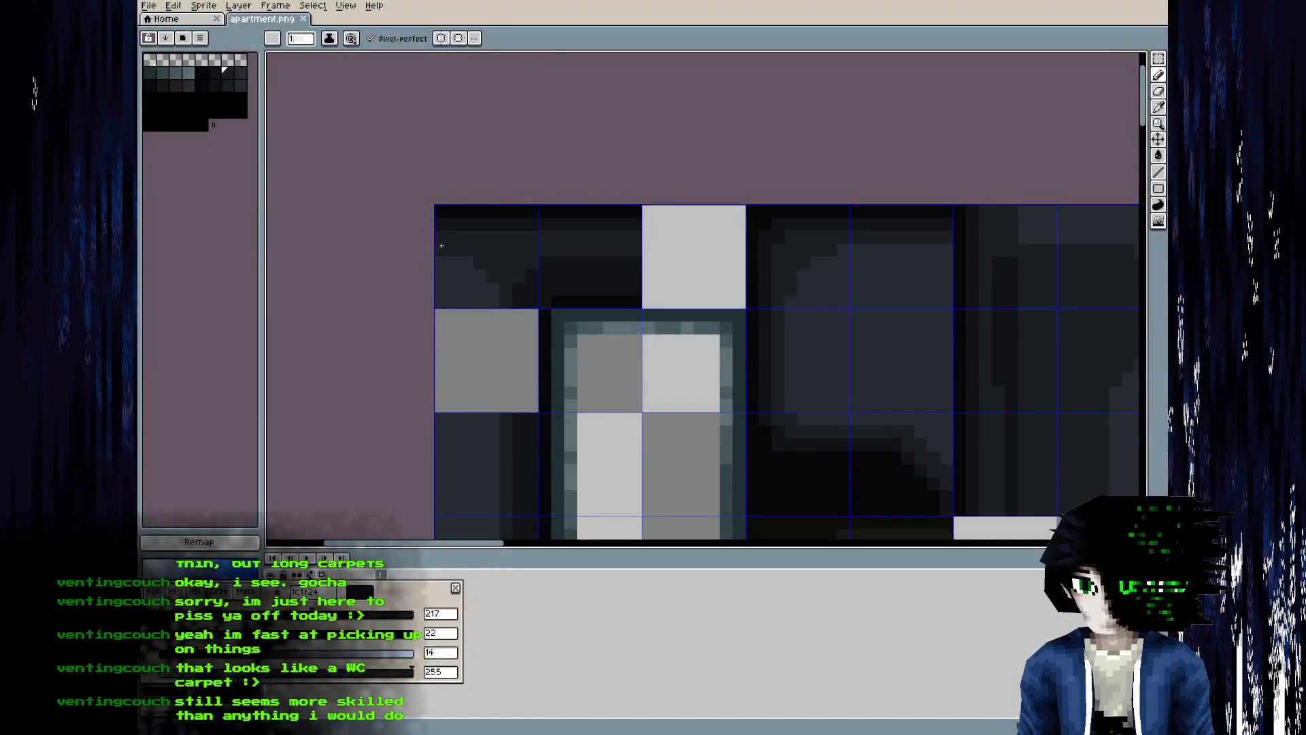
pyautogui.hotkey('alt', 'Tab')
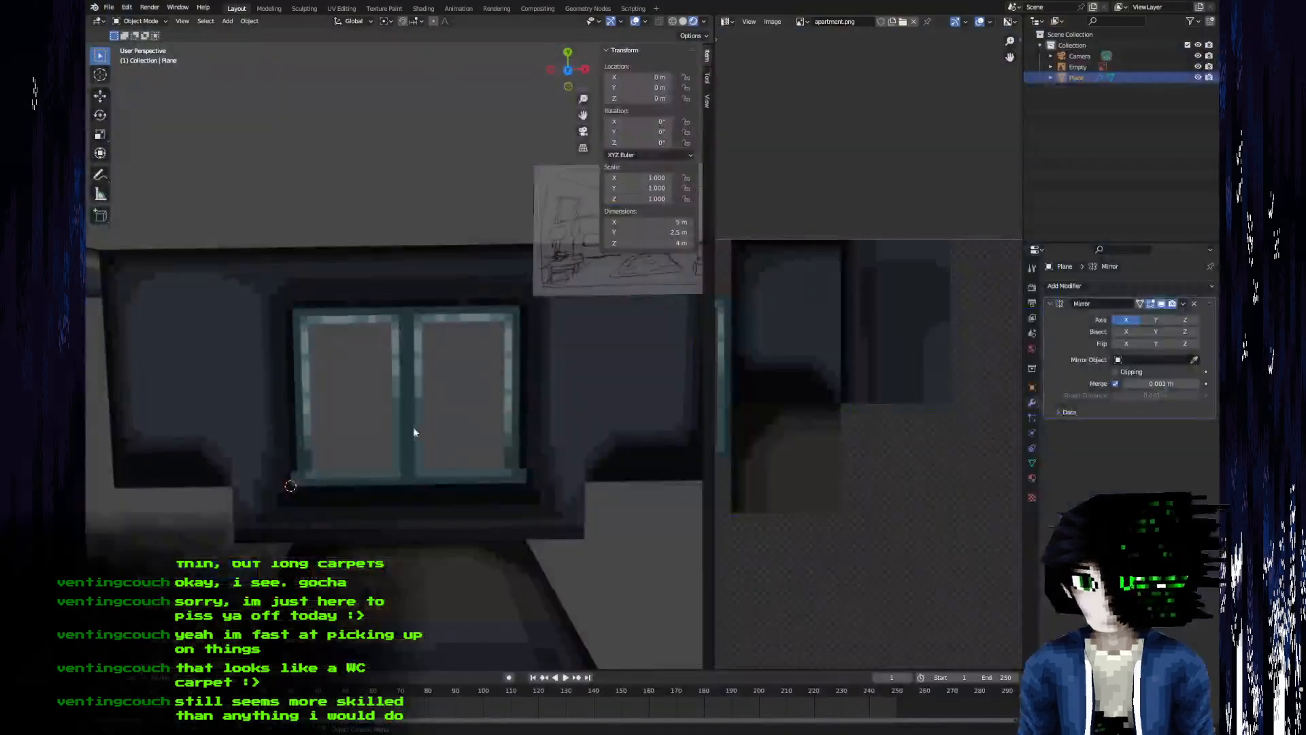
pyautogui.keyDown('shift'); pyautogui.moveTo(310, 465); pyautogui.dragTo(278, 407, button='middle'); pyautogui.keyUp('shift')
pyautogui.scroll(-2, 249, 398)
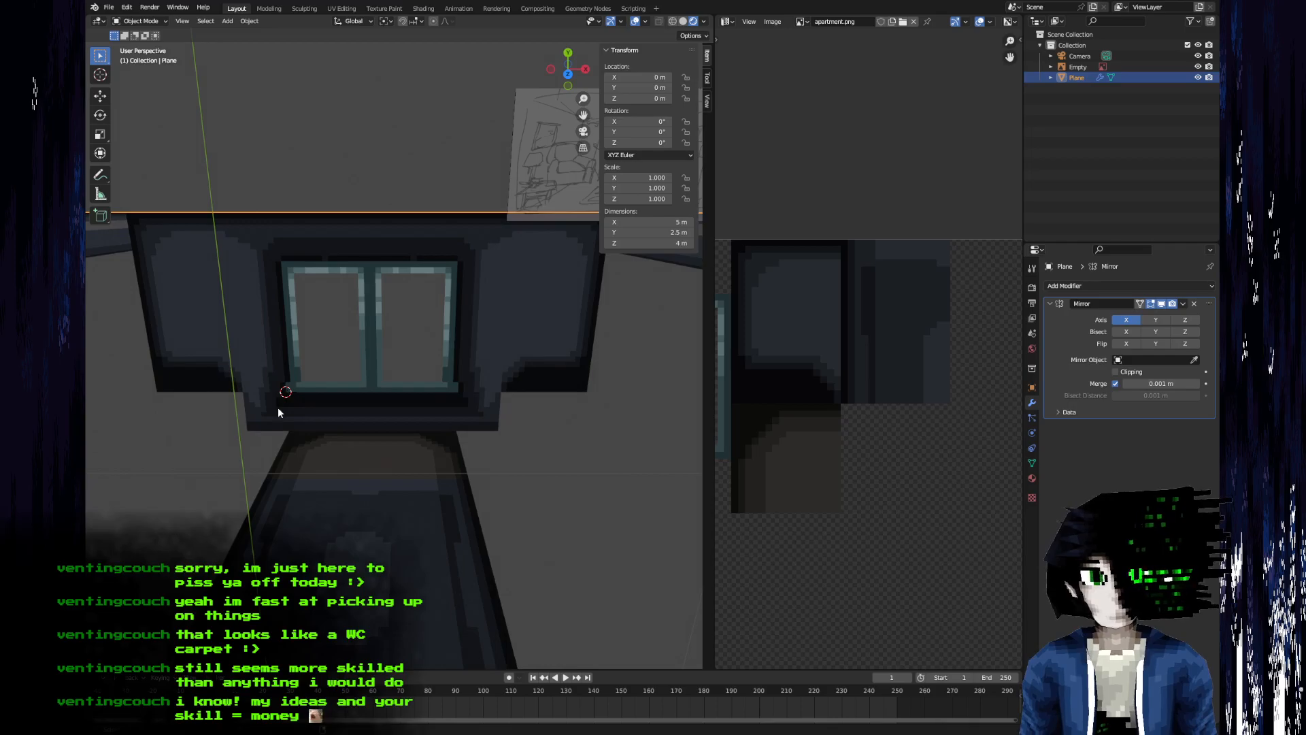
# - Switch to Aseprite and trim two pixels off the light patch's stepped edge above the window with HSV 217, 22, 14
pyautogui.hotkey('alt', 'Tab')
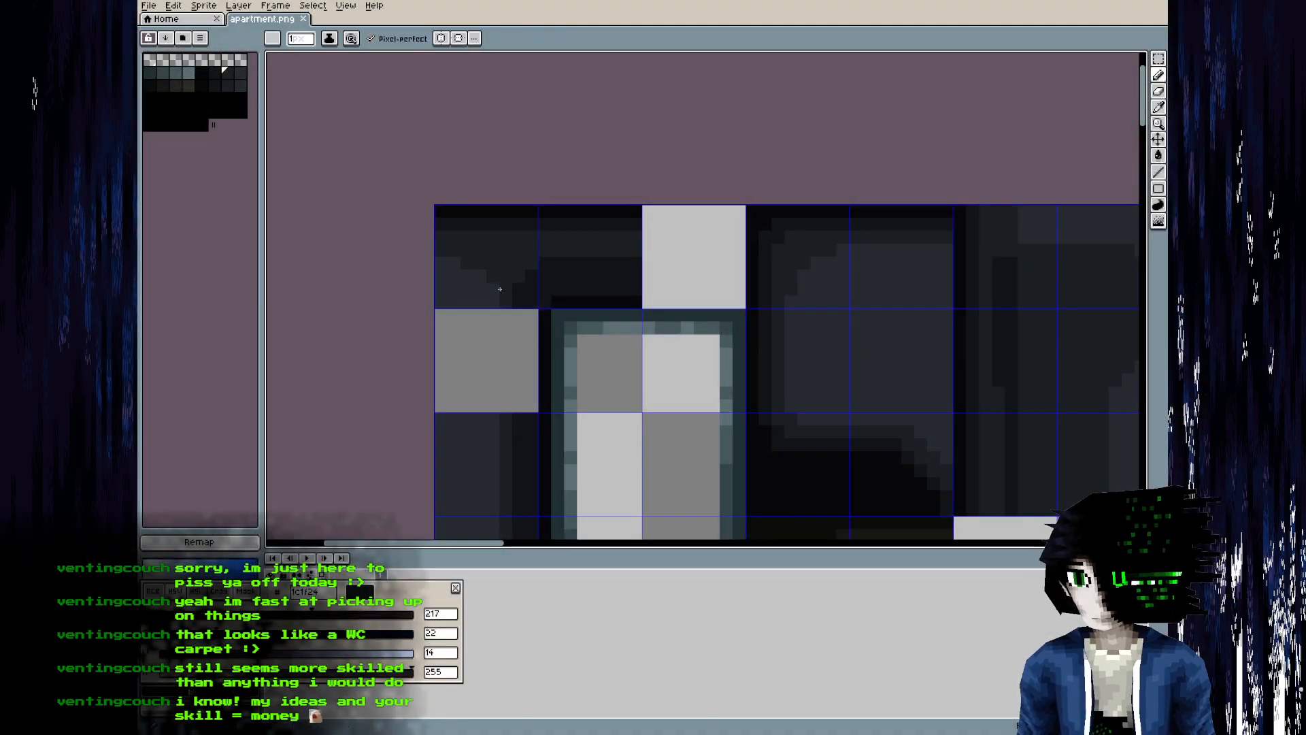
pyautogui.click(494, 300)
pyautogui.click(480, 275)
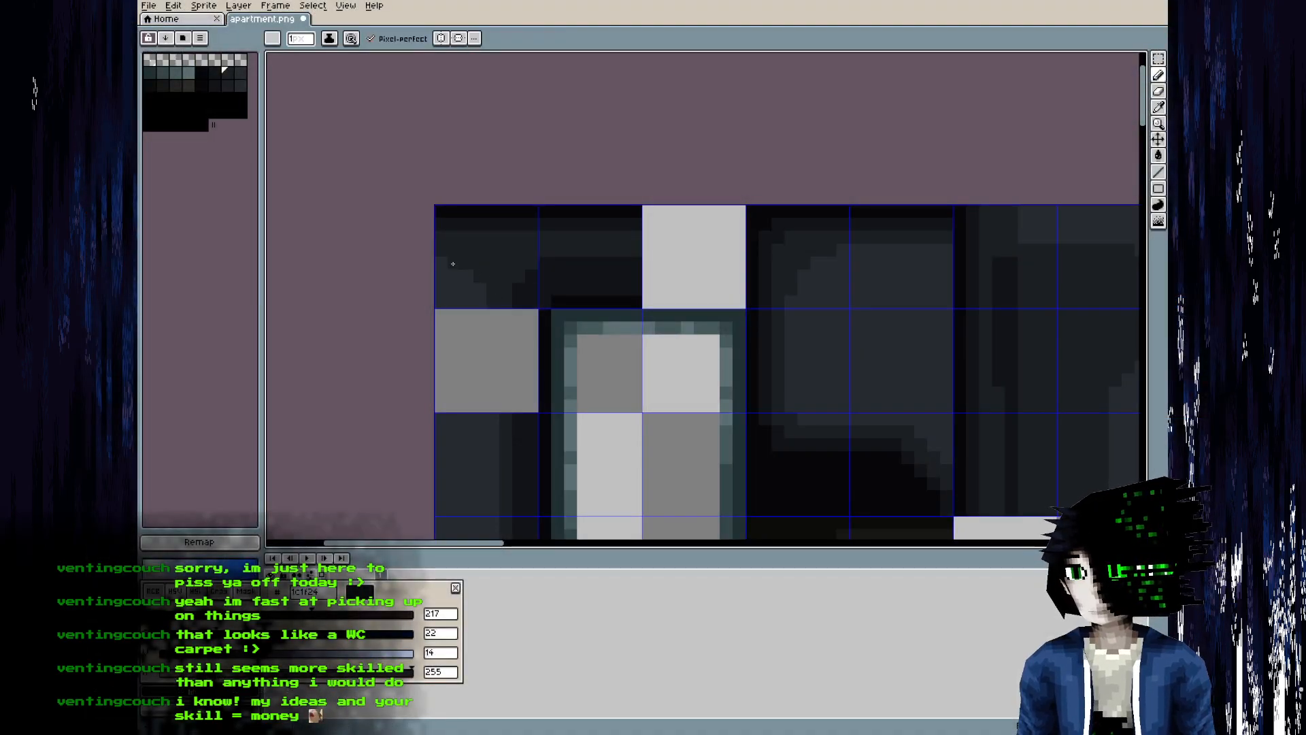
# - Narrow the light area beside the window with a vertical HSV 217, 22, 14 line, save apartment.png, and check the wall in Blender
pyautogui.moveTo(537, 378); pyautogui.dragTo(511, 284, button='middle')
pyautogui.moveTo(478, 335); pyautogui.dragTo(472, 319, button='middle')
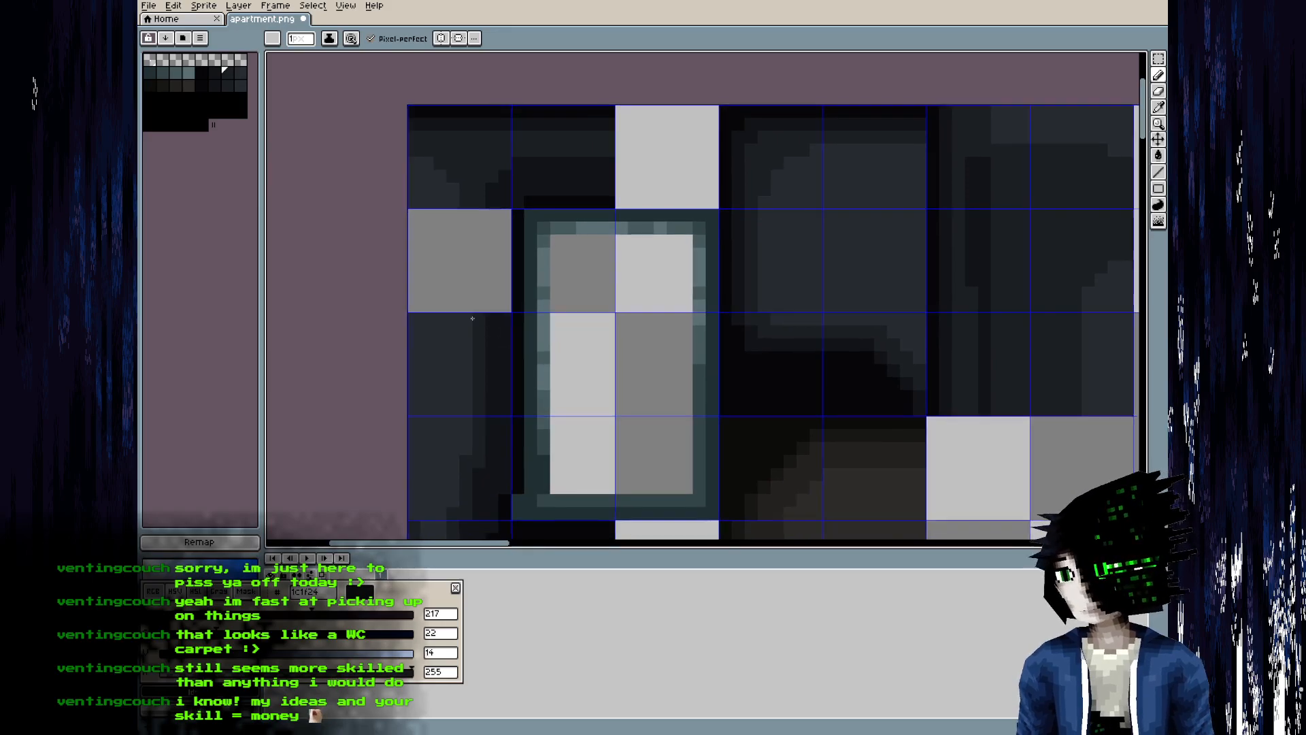
pyautogui.press('l')
pyautogui.moveTo(466, 446)
pyautogui.mouseDown()
pyautogui.moveTo(454, 363)
pyautogui.moveTo(467, 318)
pyautogui.mouseUp()
pyautogui.hotkey('ctrl', 's')
pyautogui.press('i')
pyautogui.hotkey('alt', 'Tab')
pyautogui.moveTo(386, 471); pyautogui.dragTo(374, 488, button='middle')
pyautogui.hotkey('alt', 'Tab')
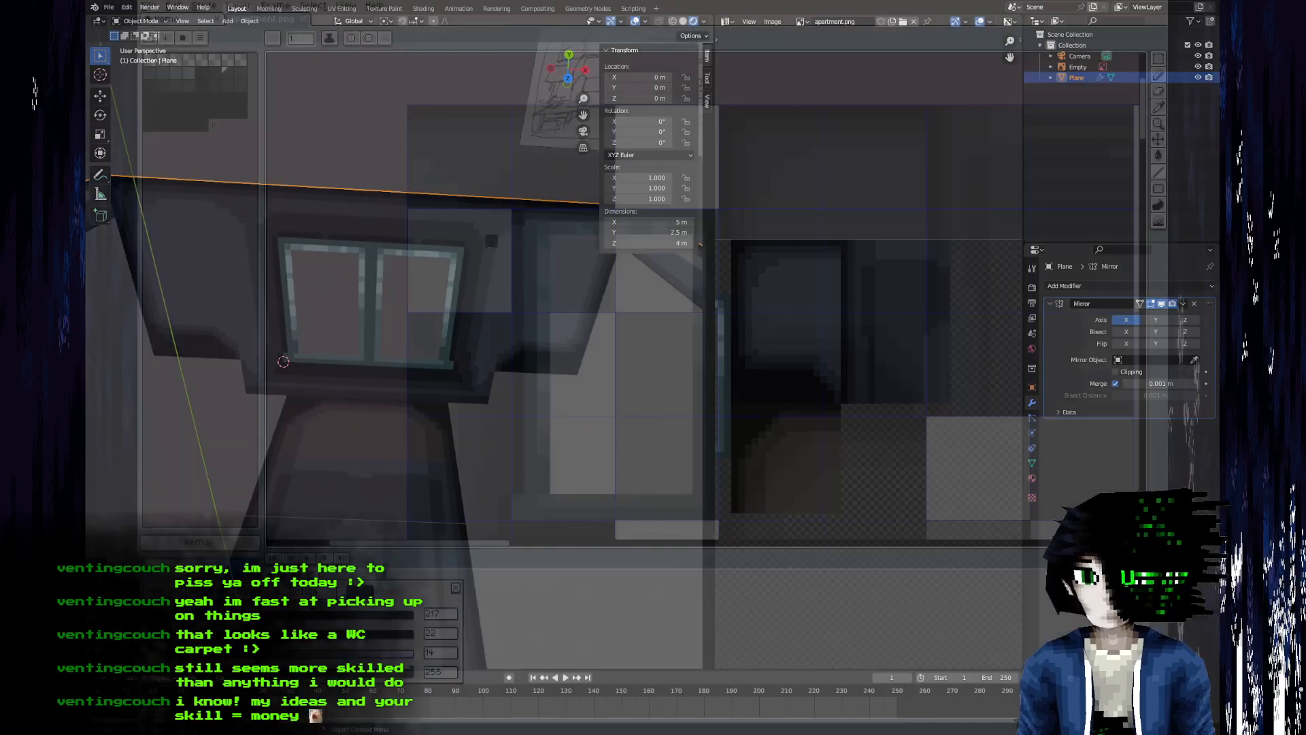
# - Retouch the light patch's corner above the window with the neighboring shadow color and check the result in Blender
pyautogui.keyDown('alt'); pyautogui.click(472, 189); pyautogui.keyUp('alt')
pyautogui.click(453, 198)
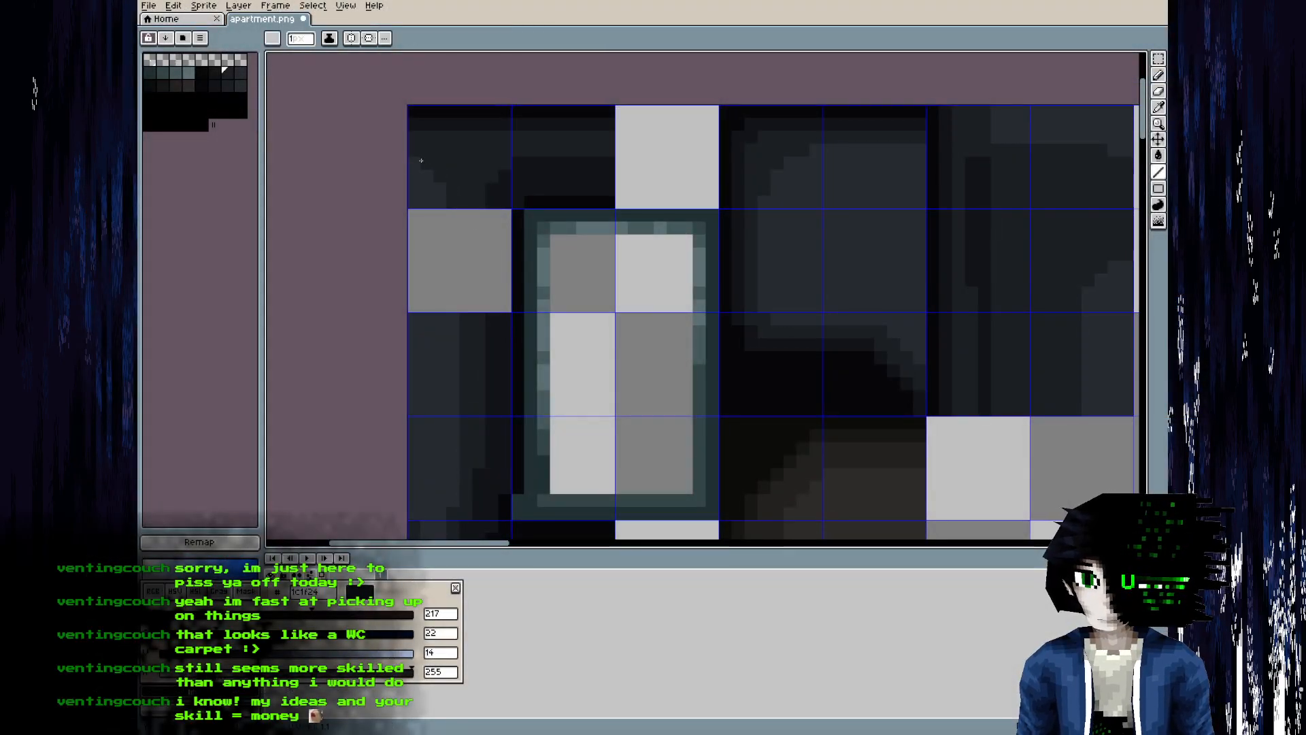
pyautogui.hotkey('alt', 'Tab')
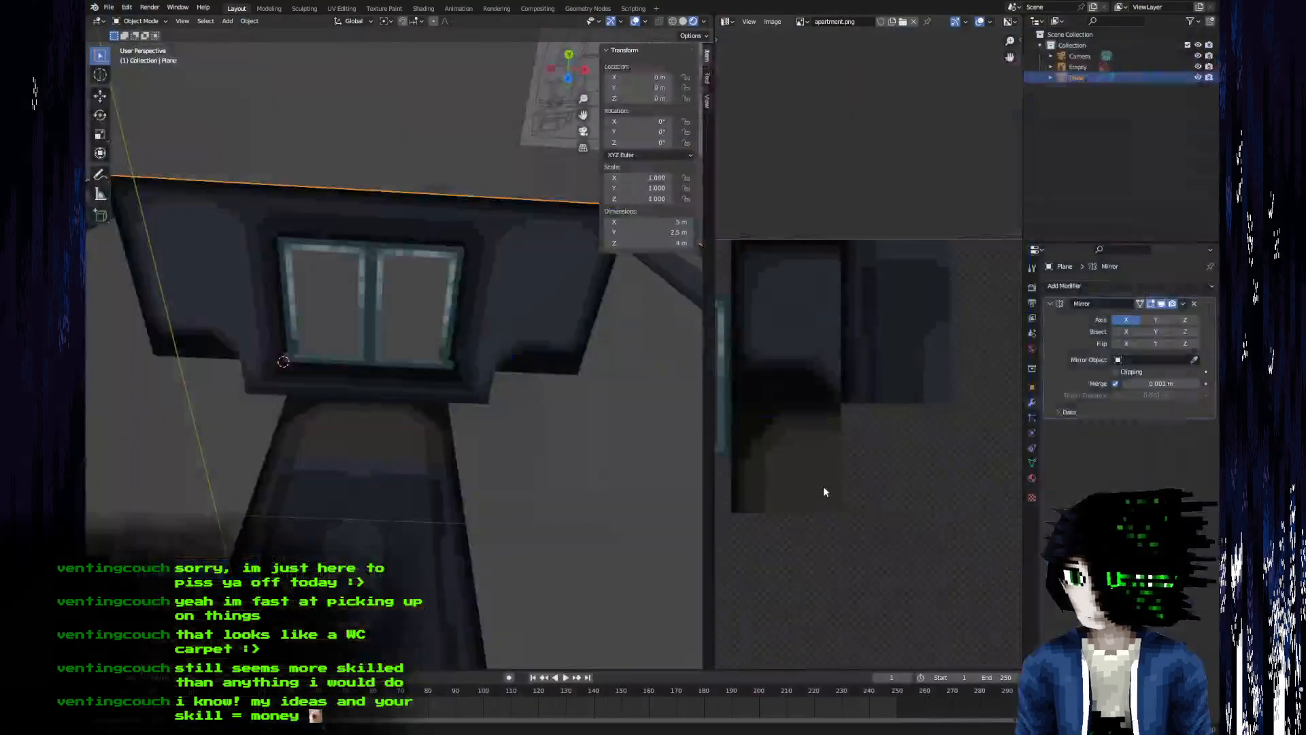
pyautogui.hotkey('alt', 'Tab')
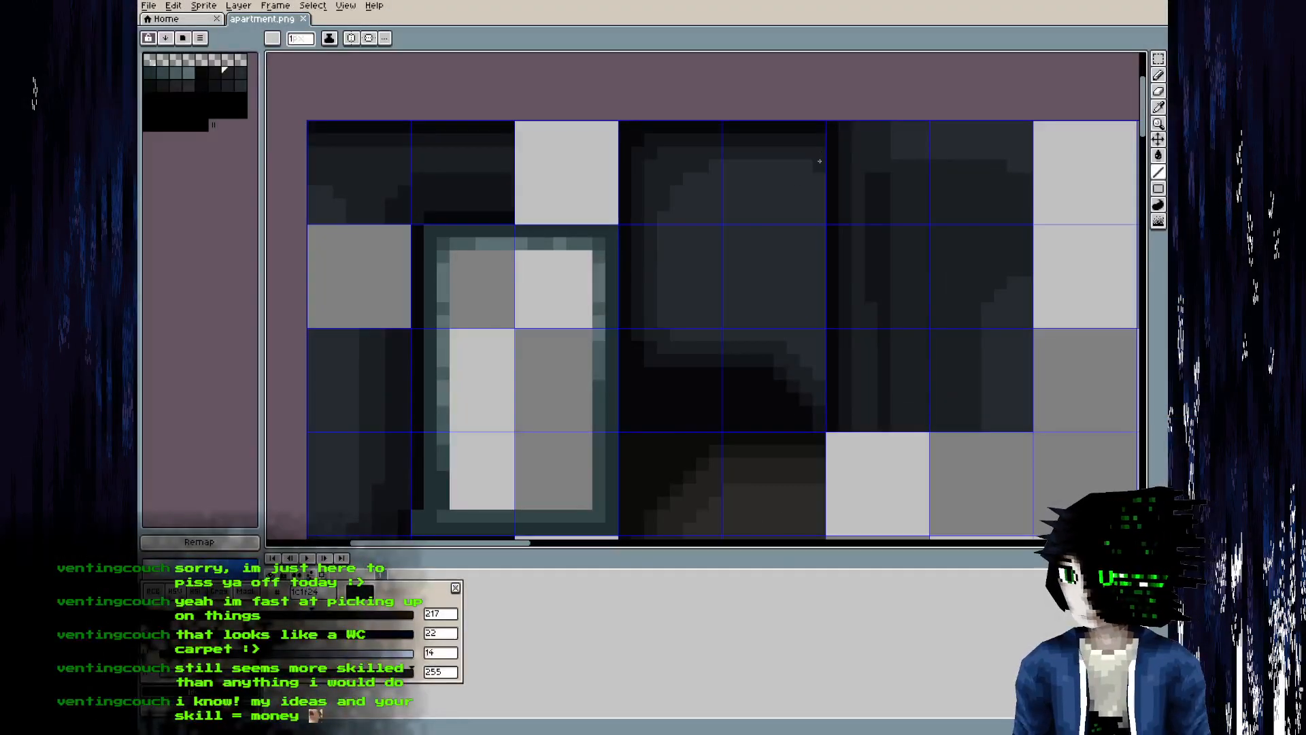
pyautogui.hotkey('alt', 'Tab')
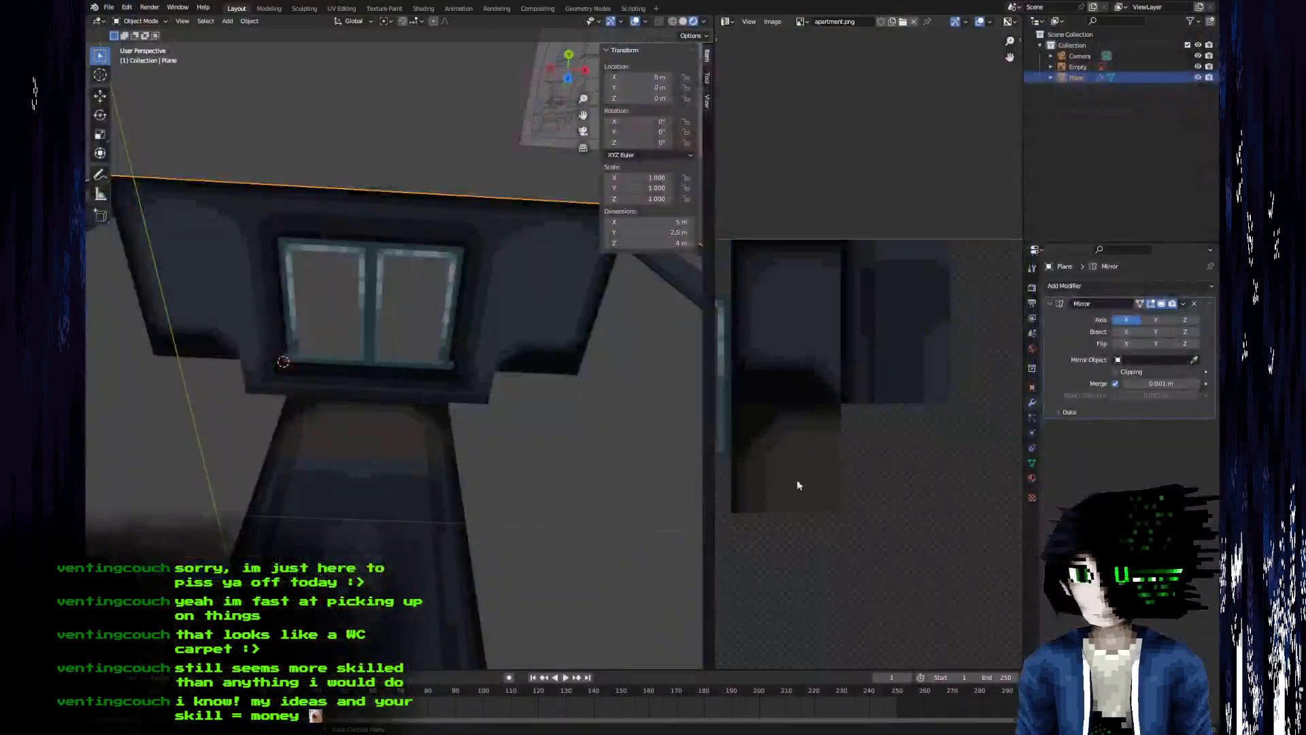
pyautogui.moveTo(495, 478); pyautogui.dragTo(438, 438, button='middle')
# - Switch to Aseprite and paint the carpet texture's top pixel row with the floor color HSV 30, 11, 14
pyautogui.hotkey('alt', 'Tab')
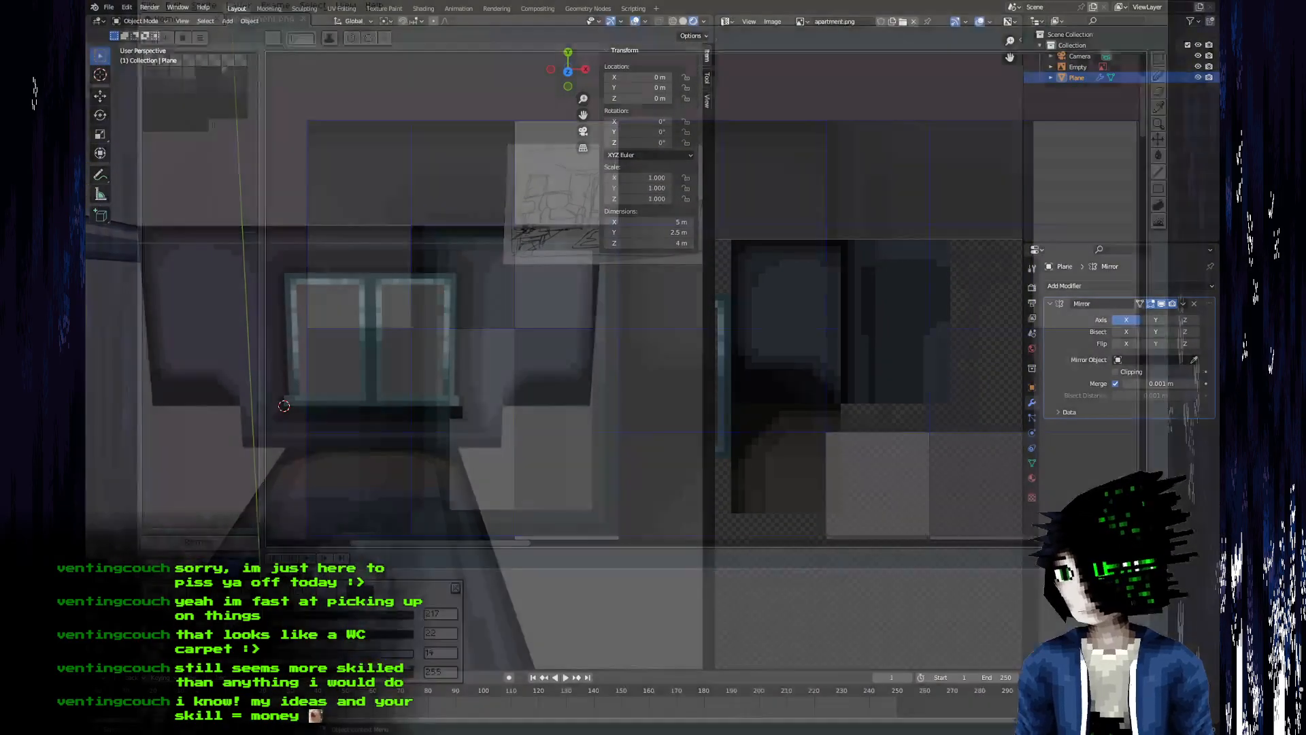
pyautogui.moveTo(426, 307); pyautogui.dragTo(280, 353, button='middle')
pyautogui.moveTo(795, 351); pyautogui.dragTo(868, 320)
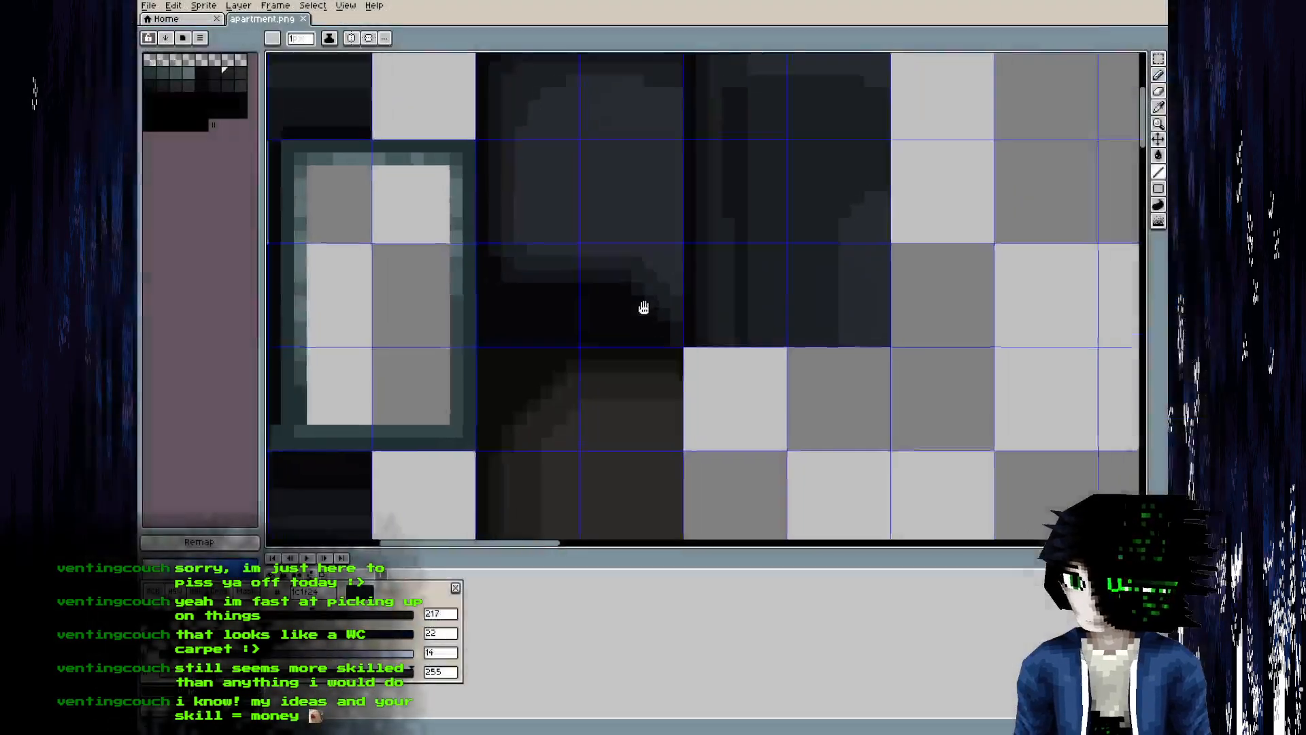
pyautogui.moveTo(642, 304); pyautogui.dragTo(559, 359)
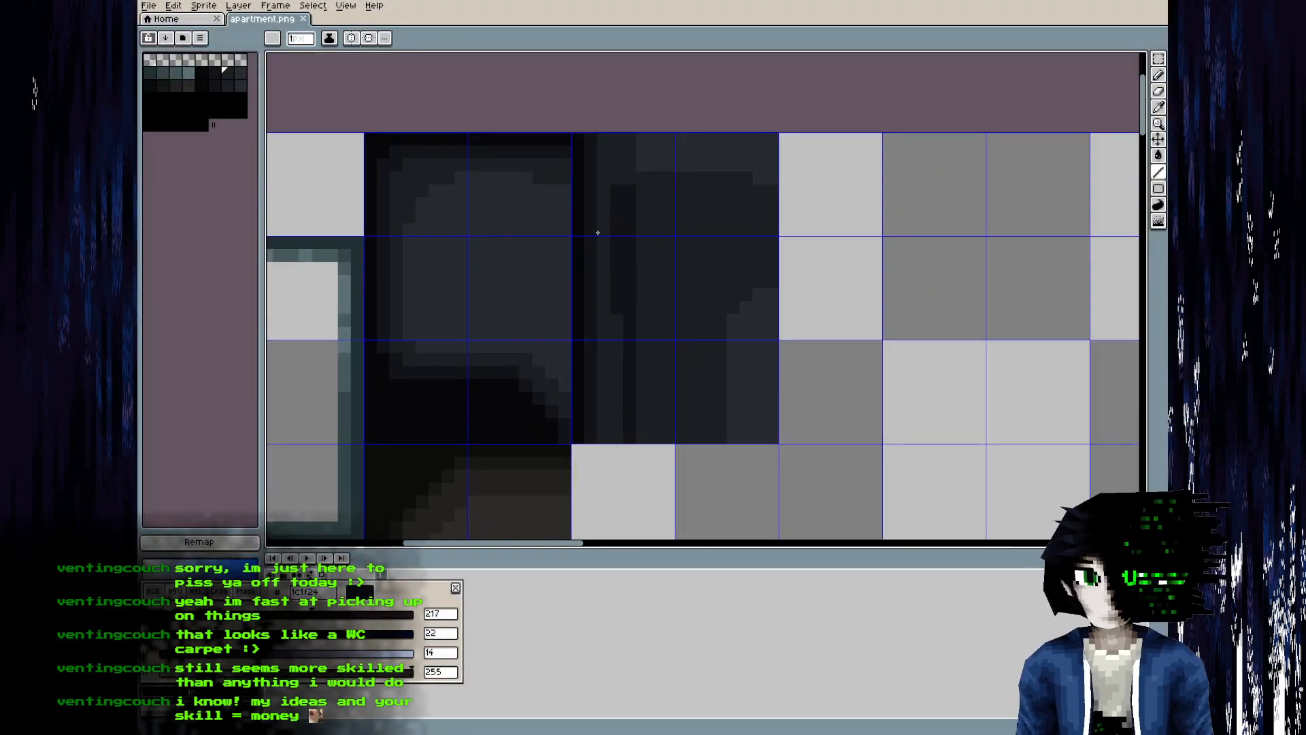
pyautogui.moveTo(565, 280); pyautogui.dragTo(612, 108, button='middle')
pyautogui.press('i')
pyautogui.click(459, 397)
pyautogui.press('b')
pyautogui.moveTo(557, 399); pyautogui.dragTo(501, 521, button='middle')
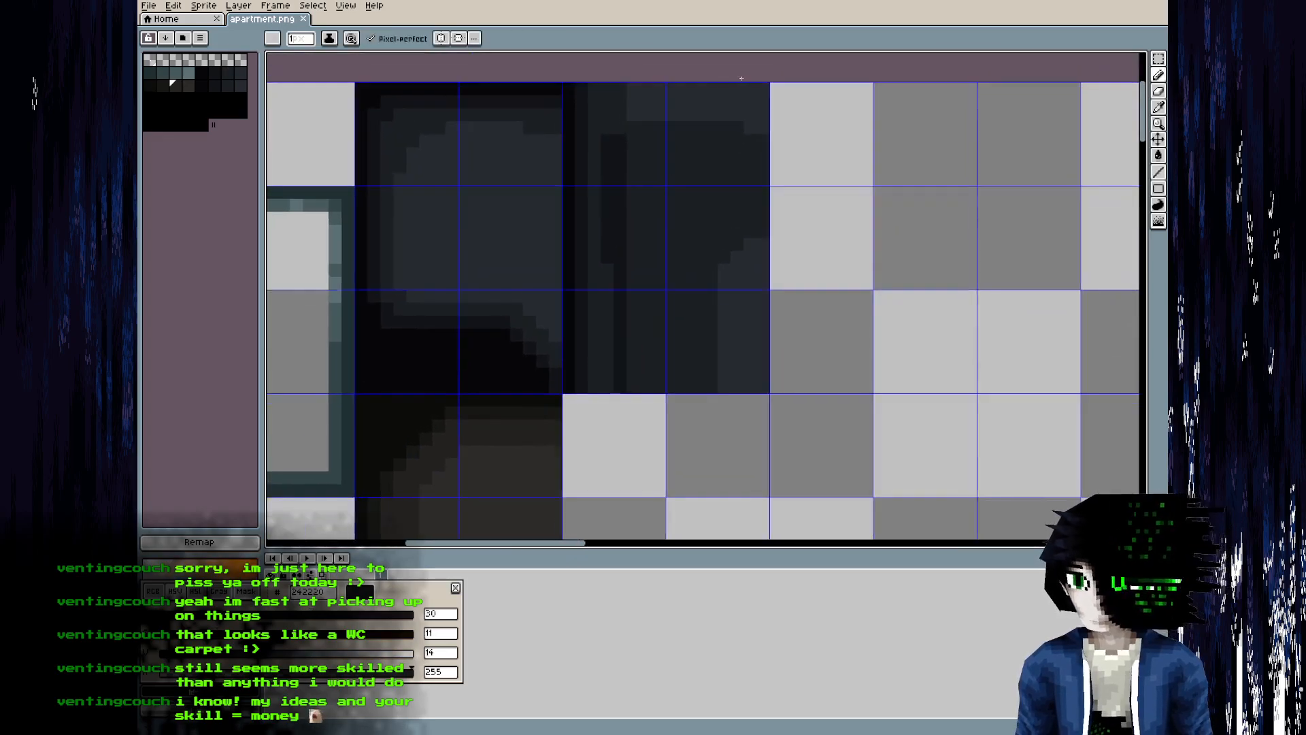
pyautogui.moveTo(700, 88); pyautogui.dragTo(580, 89)
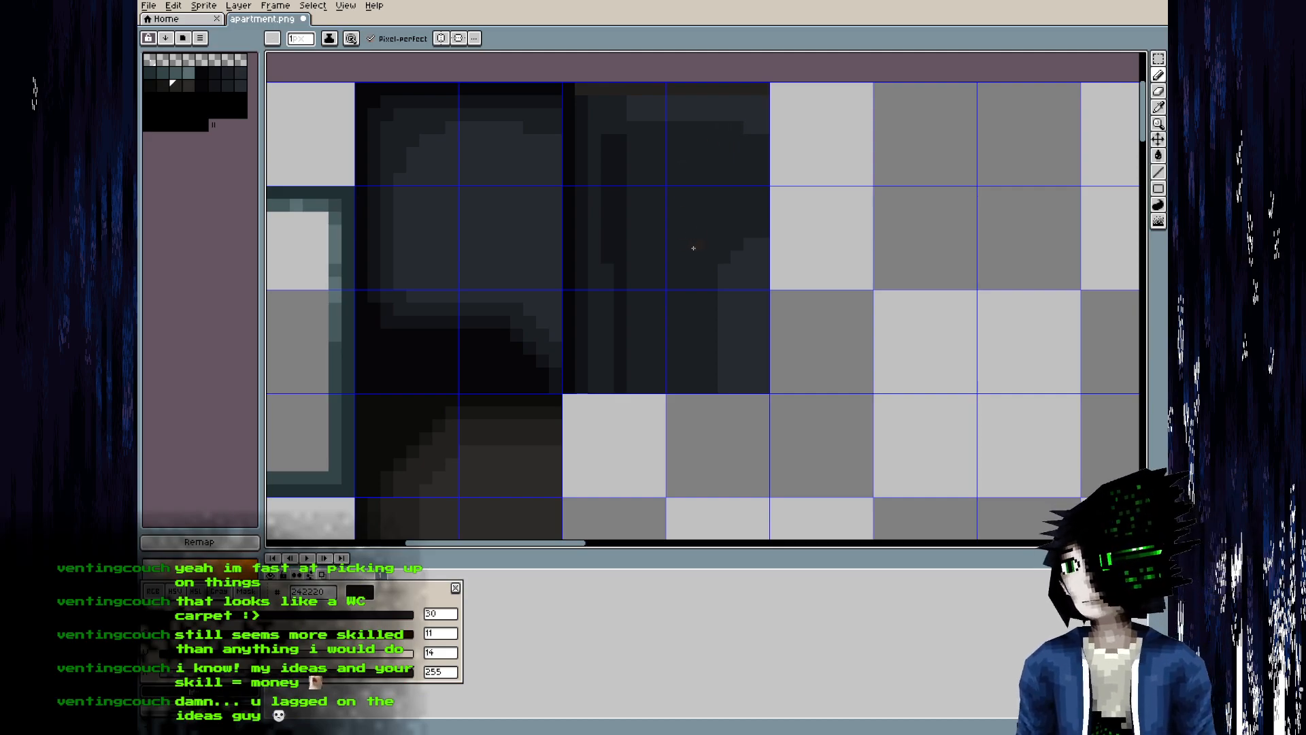
# - Sample the darker floor shade HSV 30, 8, 9 and paint the carpet texture's top pixel row with it
pyautogui.press('i')
pyautogui.moveTo(589, 275)
pyautogui.mouseDown(button='middle')
pyautogui.moveTo(581, 236)
pyautogui.moveTo(598, 251)
pyautogui.moveTo(542, 370)
pyautogui.mouseUp(button='middle')
pyautogui.press('b')
pyautogui.moveTo(540, 212); pyautogui.dragTo(574, 134, button='middle')
pyautogui.press('i')
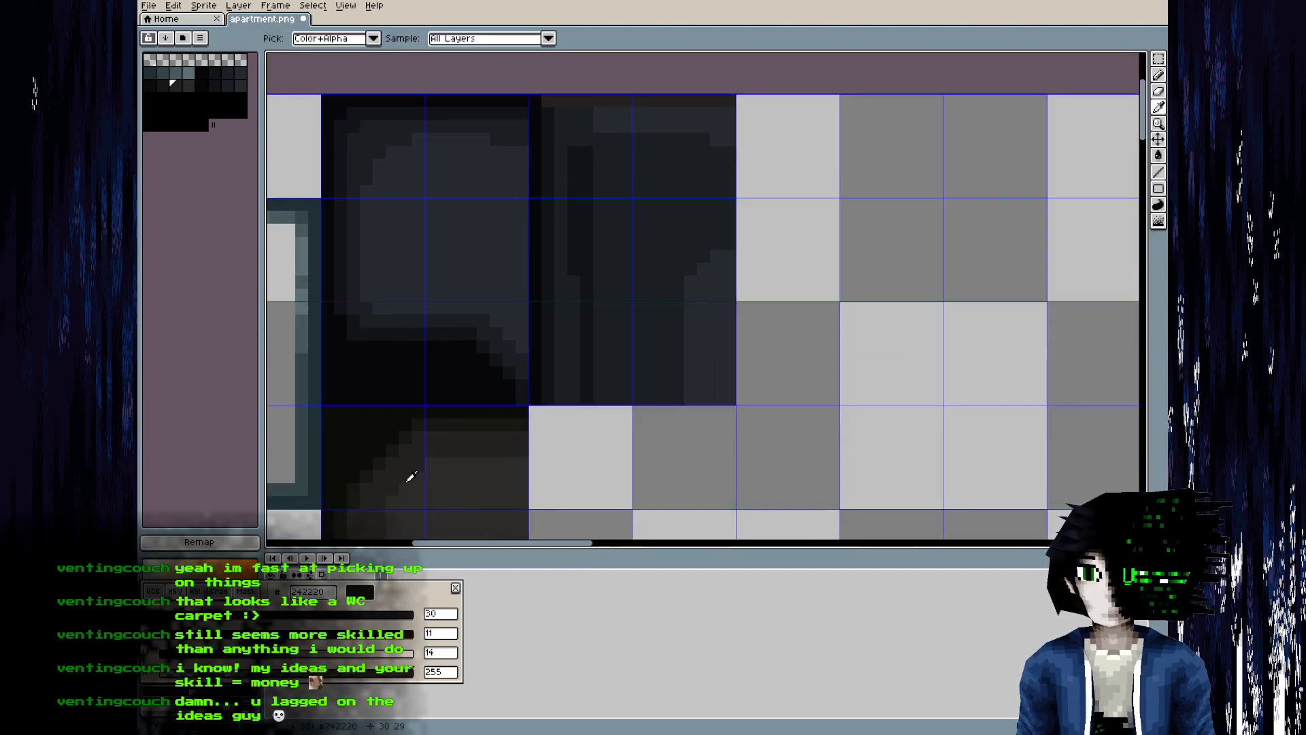
pyautogui.click(386, 463)
pyautogui.press('b')
pyautogui.moveTo(728, 100); pyautogui.dragTo(572, 102)
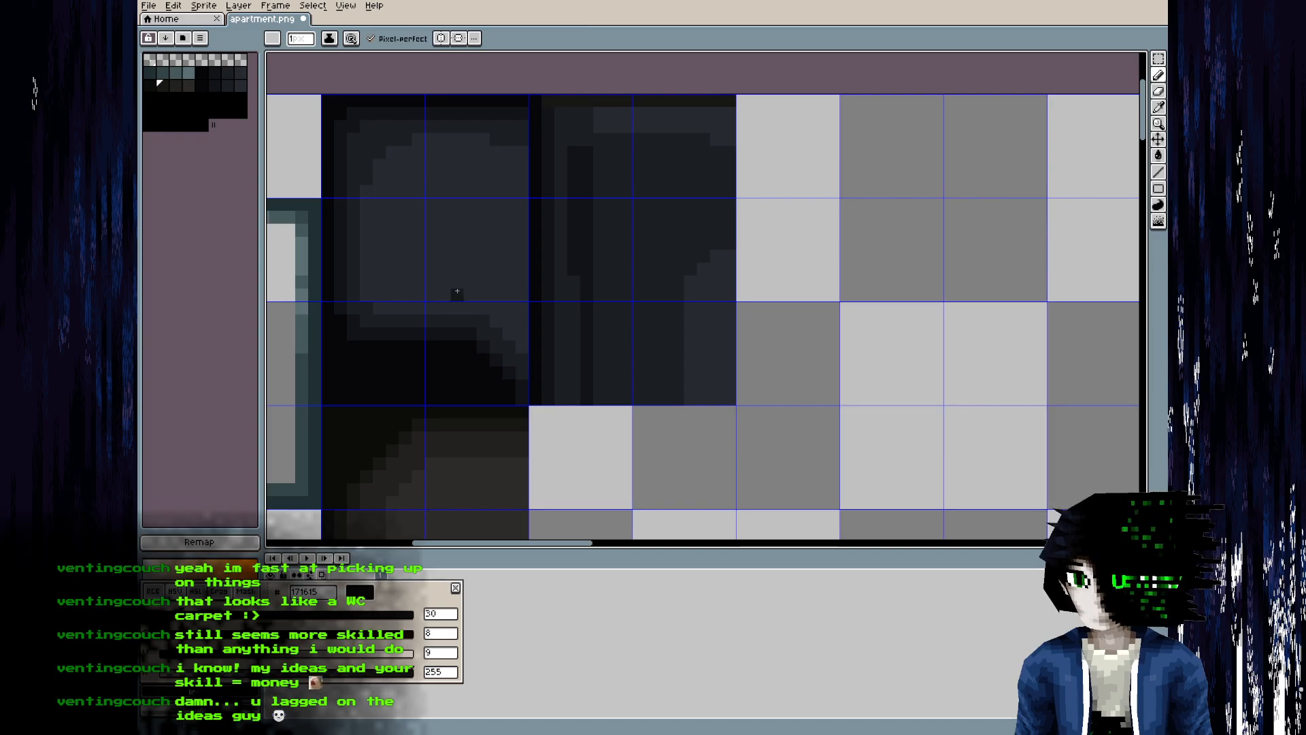
# - Try painting an HSV 217, 22, 14 stroke along the light stripe at the carpet's upper end
pyautogui.moveTo(456, 273); pyautogui.dragTo(477, 195, button='middle')
pyautogui.press('i')
pyautogui.click(387, 443)
pyautogui.press('b')
pyautogui.moveTo(598, 238); pyautogui.dragTo(528, 375, button='middle')
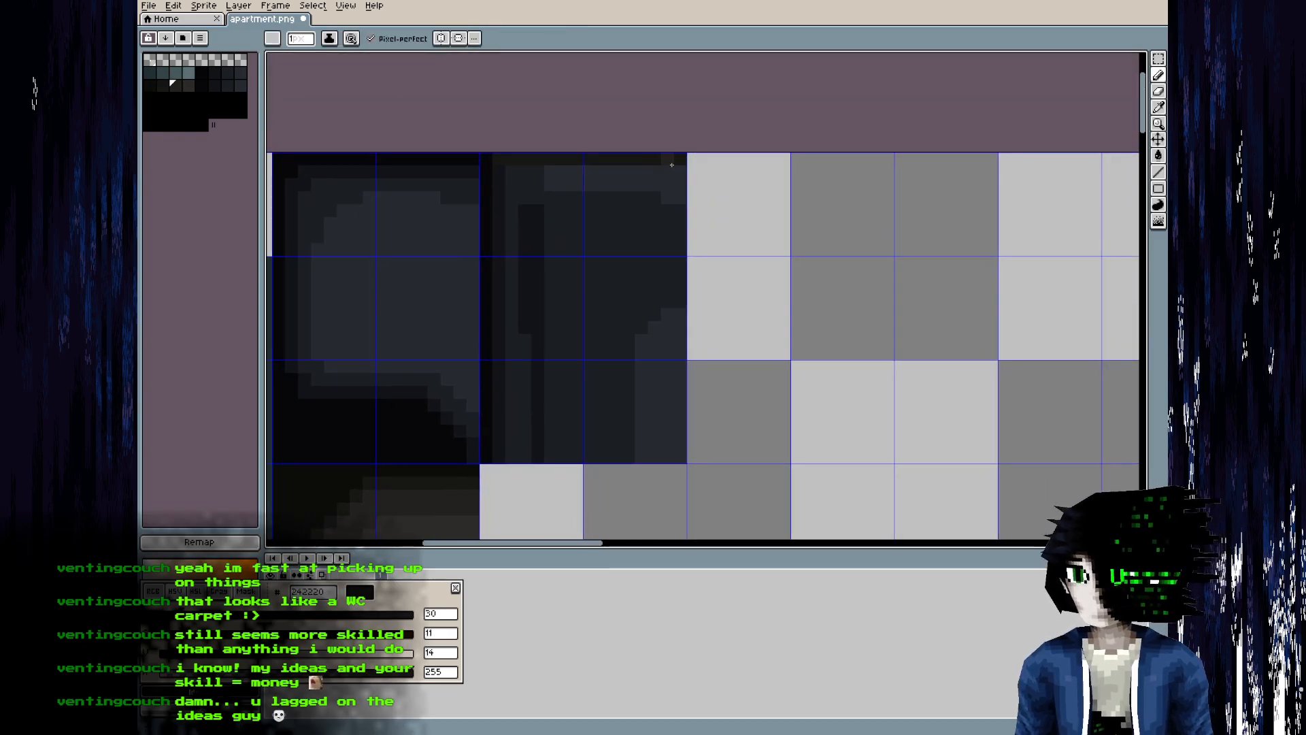
pyautogui.moveTo(671, 165); pyautogui.dragTo(749, 173, button='middle')
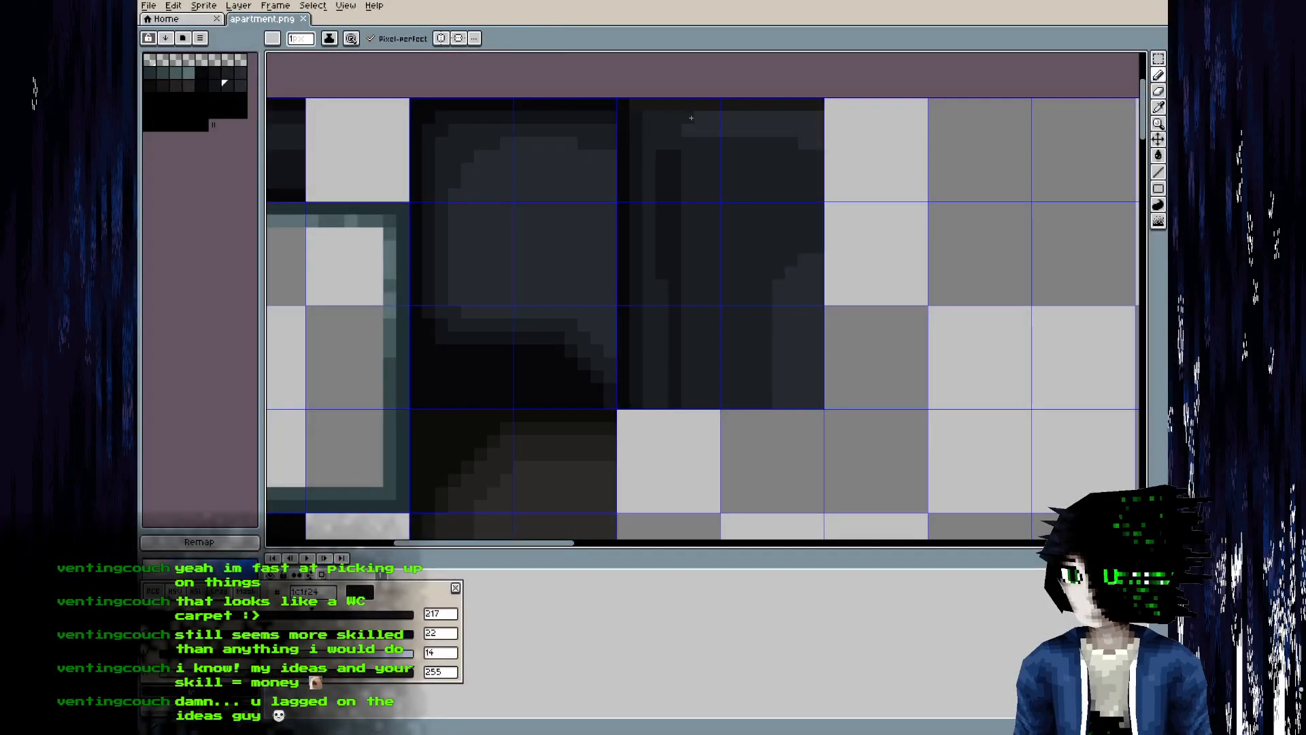
pyautogui.moveTo(688, 113); pyautogui.dragTo(793, 110)
pyautogui.hotkey('ctrl', 'z')
# - Extend the carpet's dark inner border across below the light stripe with HSV 216, 21, 9, save apartment.png, and check it in Blender
pyautogui.keyDown('alt'); pyautogui.click(678, 156); pyautogui.keyUp('alt')
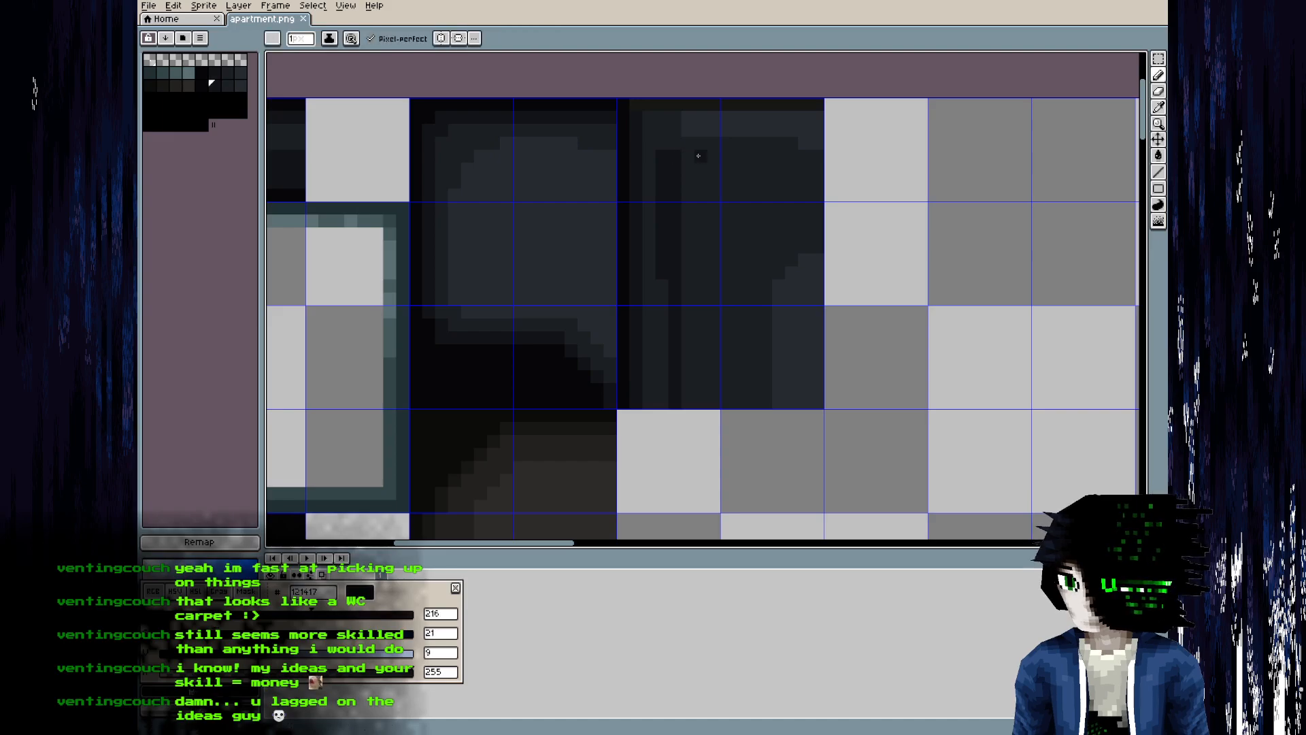
pyautogui.moveTo(707, 156)
pyautogui.mouseDown()
pyautogui.moveTo(808, 156)
pyautogui.moveTo(708, 160)
pyautogui.mouseUp()
pyautogui.hotkey('ctrl', 'z')
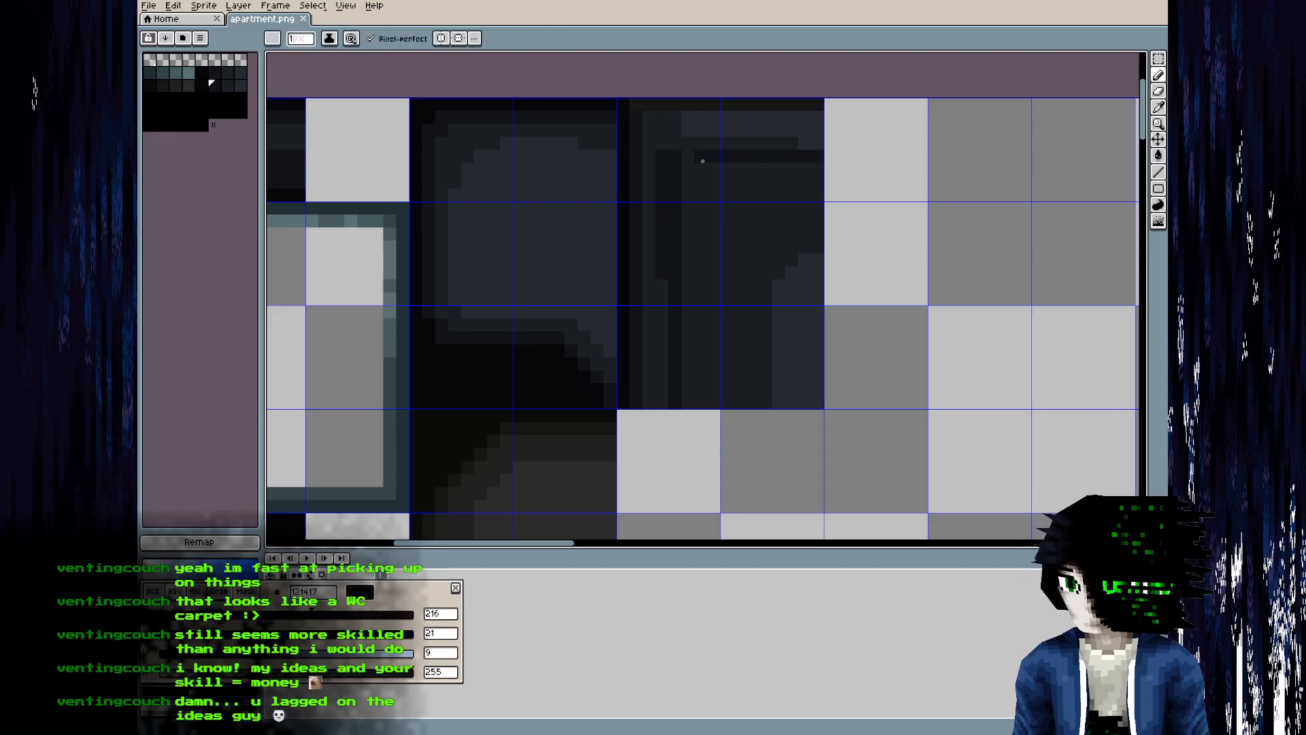
pyautogui.hotkey('ctrl', 's')
pyautogui.hotkey('alt', 'Tab')
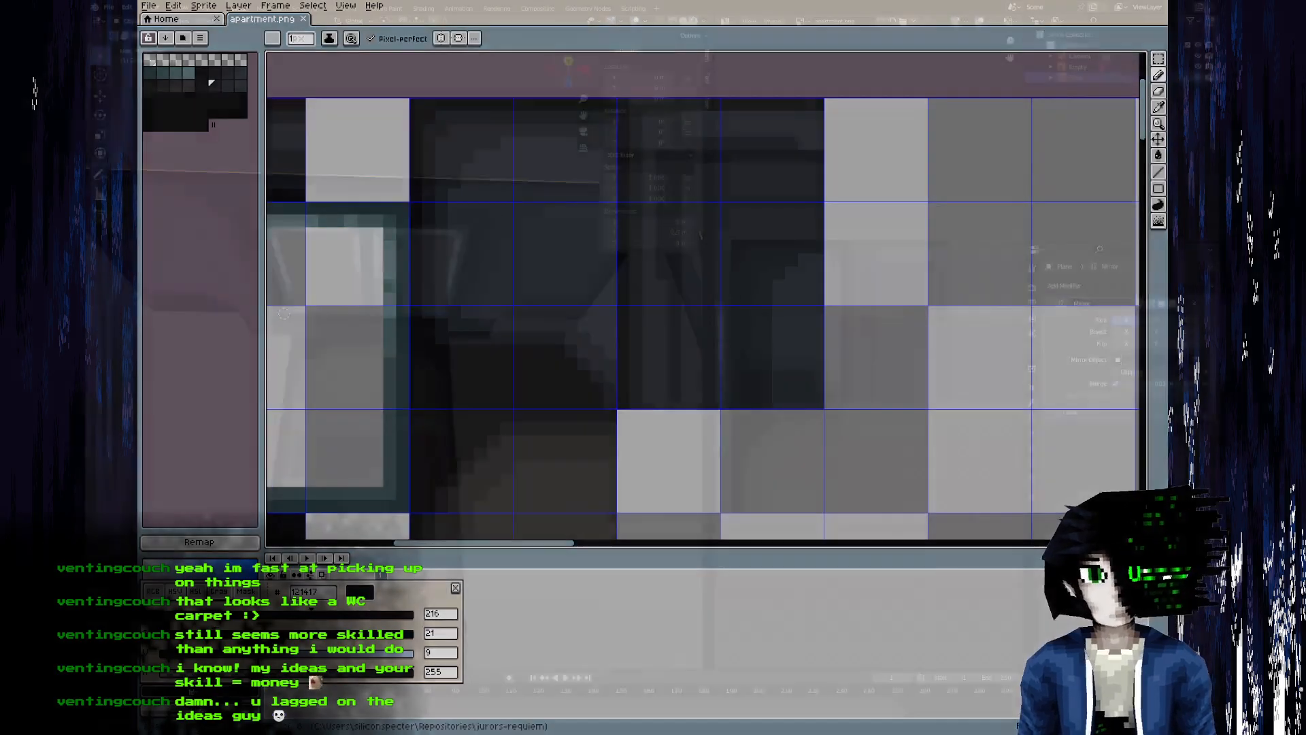
pyautogui.moveTo(568, 442)
pyautogui.mouseDown(button='middle')
pyautogui.moveTo(534, 443)
pyautogui.moveTo(458, 405)
pyautogui.moveTo(471, 308)
pyautogui.moveTo(468, 320)
pyautogui.mouseUp(button='middle')
pyautogui.hotkey('alt', 'Tab')
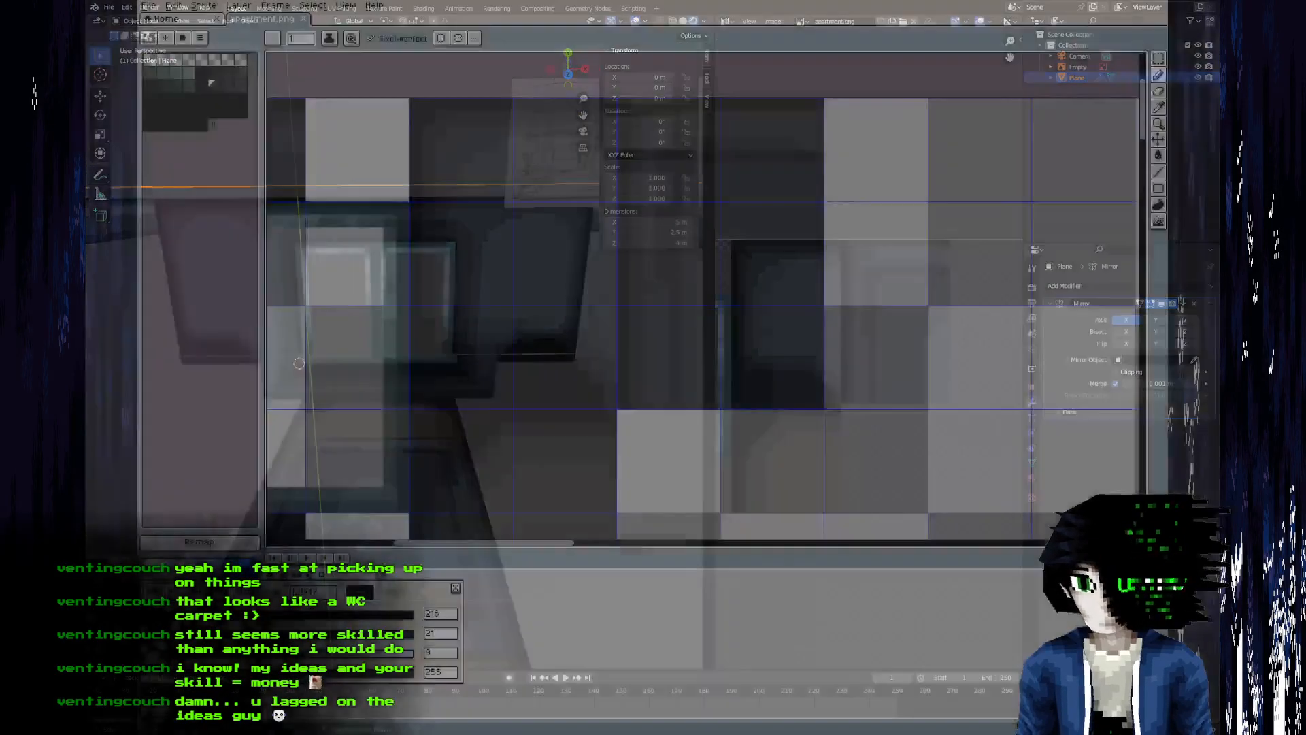
pyautogui.hotkey('alt', 'Tab')
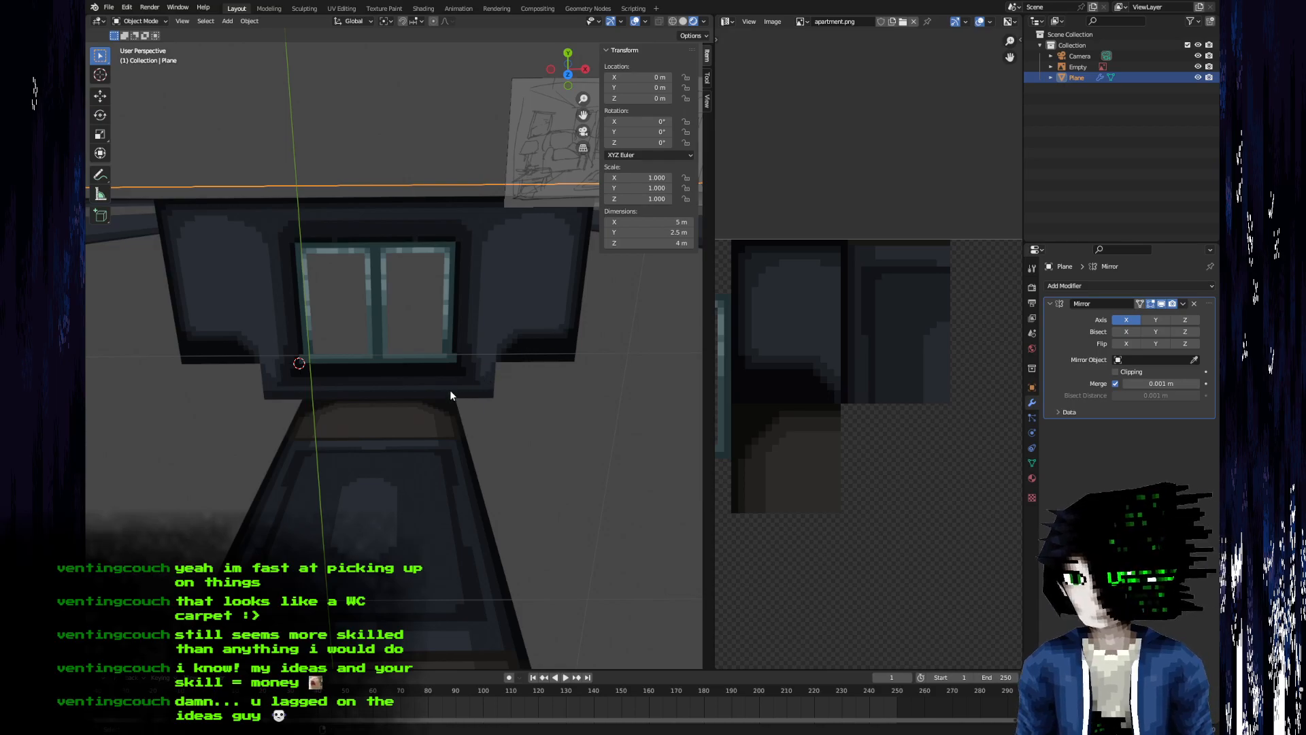
# - Switch to Aseprite and shift the carpet's palette shades from blue toward green, with hues of about 187 and 181
pyautogui.hotkey('alt', 'Tab')
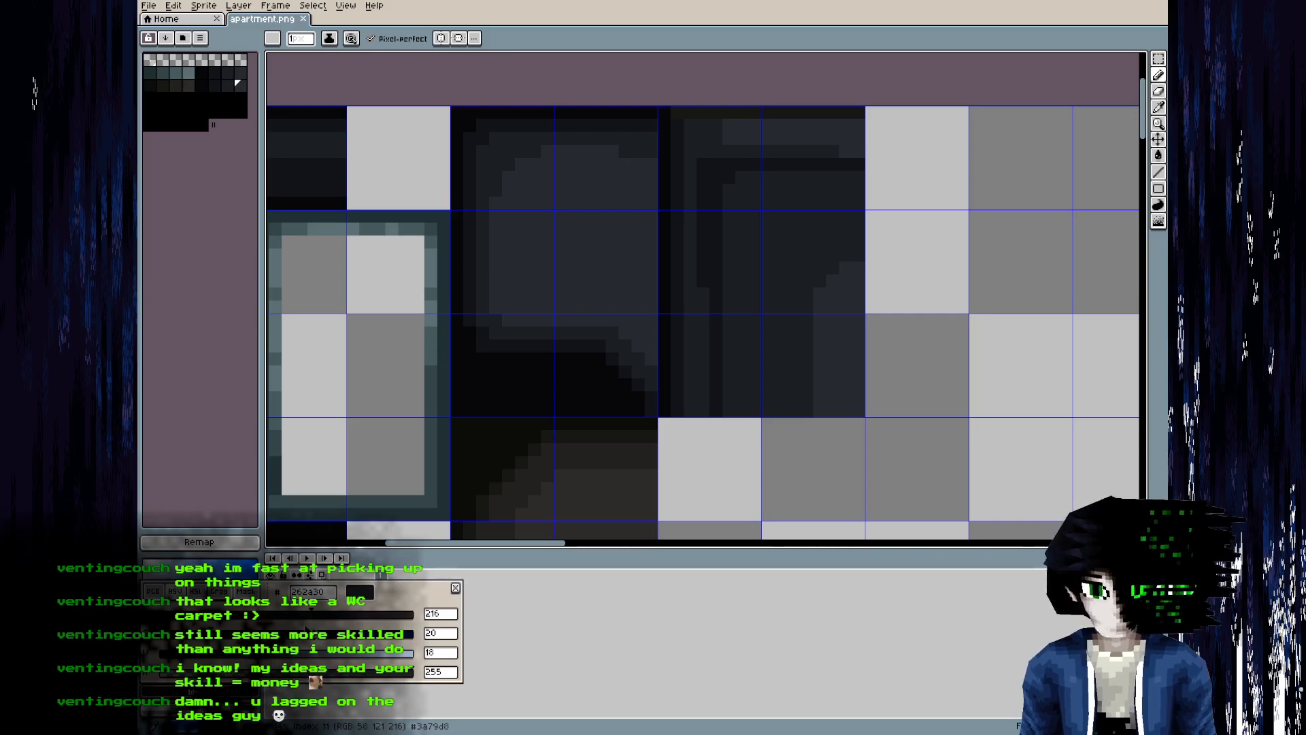
pyautogui.moveTo(313, 618)
pyautogui.mouseDown()
pyautogui.moveTo(298, 621)
pyautogui.moveTo(324, 629)
pyautogui.mouseUp()
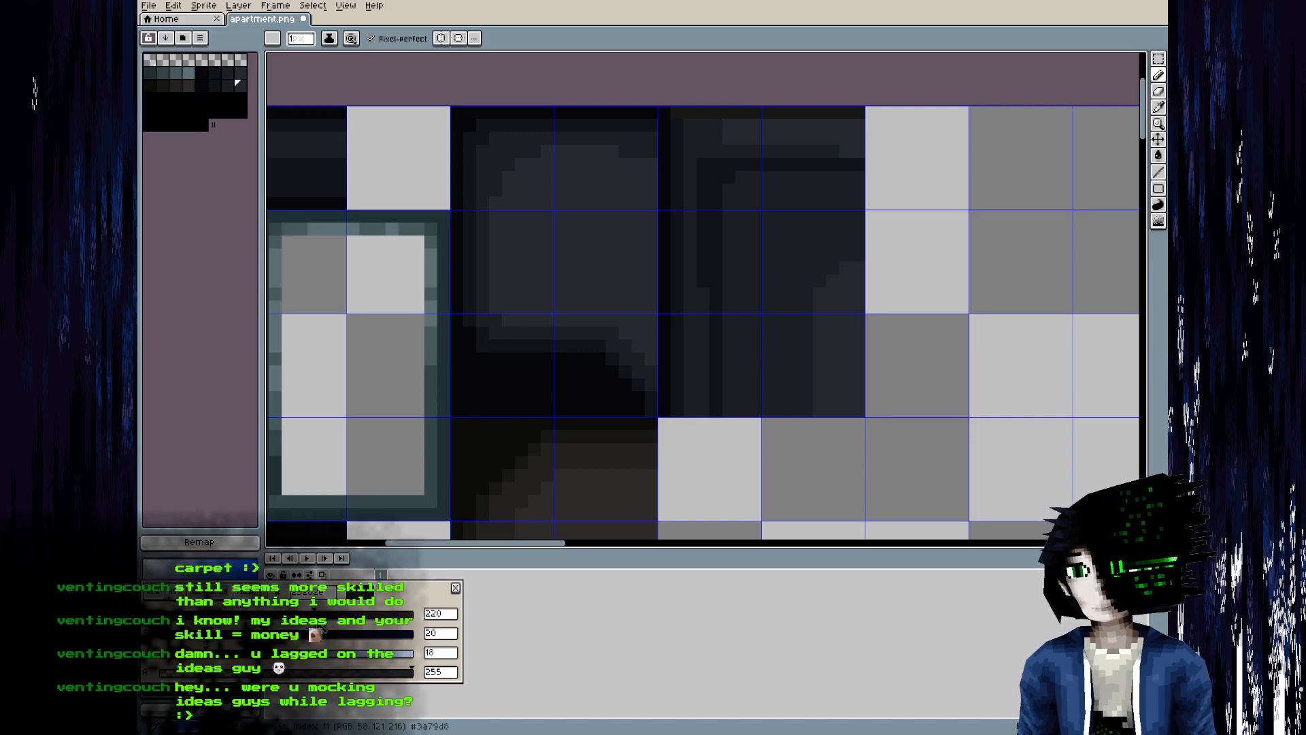
pyautogui.moveTo(323, 628); pyautogui.dragTo(297, 610)
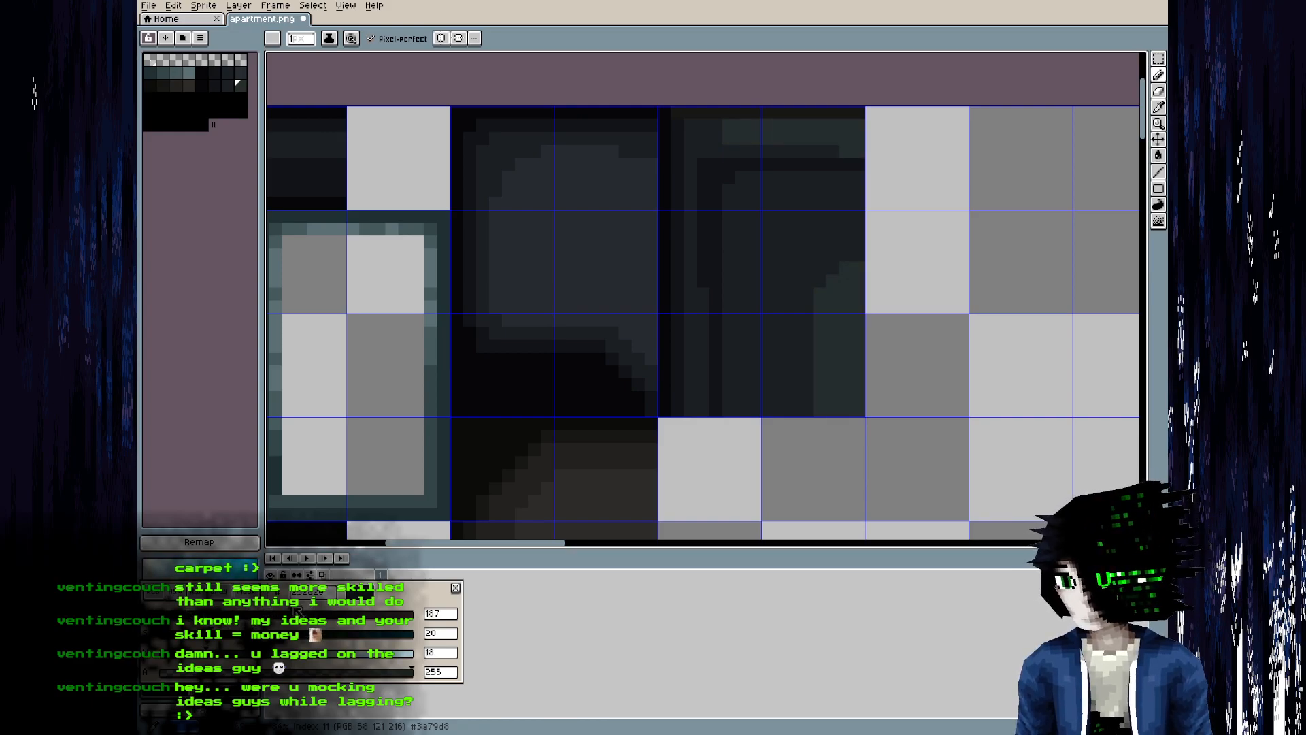
pyautogui.press('[')
pyautogui.click(295, 612)
pyautogui.press('[')
pyautogui.press('[')
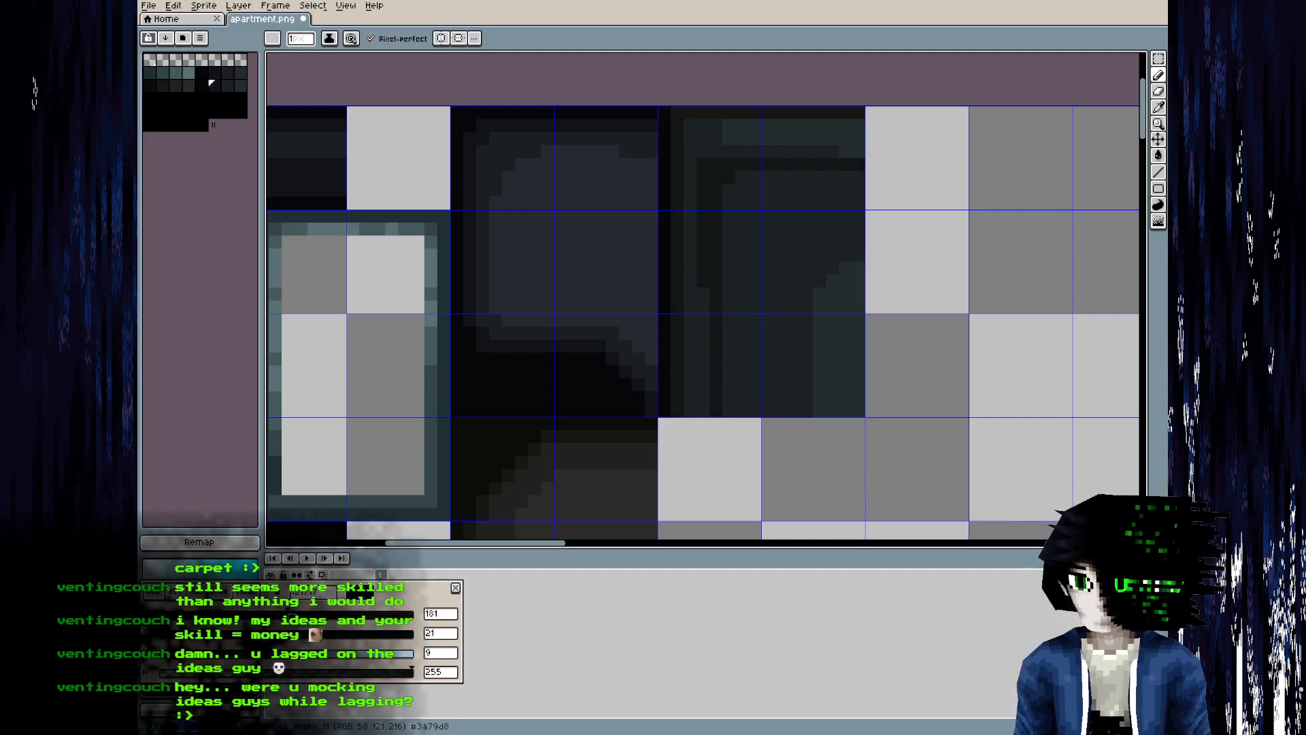
# - Desaturate the carpet's palette shades, including HSV 186, 8, 18 for the highlight and 180, 13, 9 for the dark border, and save apartment.png
pyautogui.click(290, 612)
pyautogui.click(185, 633)
pyautogui.press(']')
pyautogui.press(']')
pyautogui.scroll(-1, 607, 355)
pyautogui.press('v')
pyautogui.hotkey('ctrl', 's')
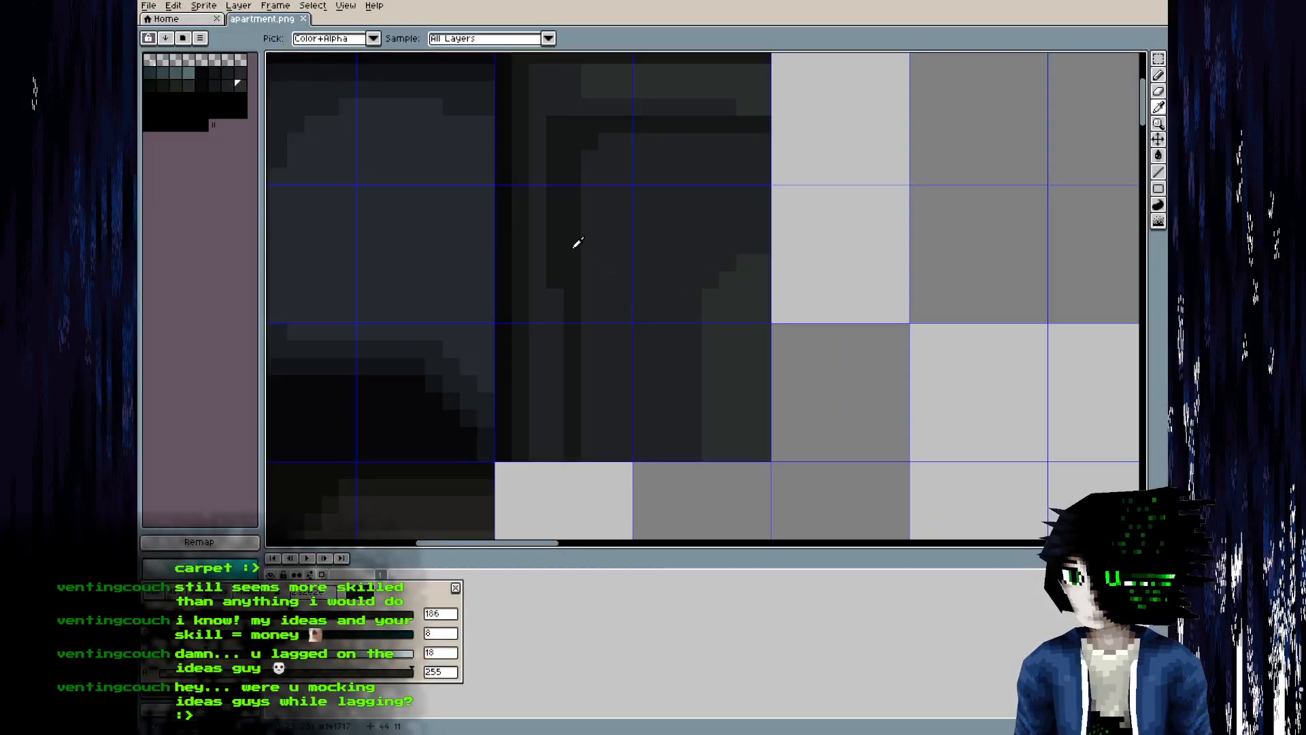
# - Sample the dark border shade HSV 180, 13, 9 and try painting alternating pixel notches along the lower part of the carpet's inner border
pyautogui.keyDown('alt'); pyautogui.click(577, 242); pyautogui.keyUp('alt')
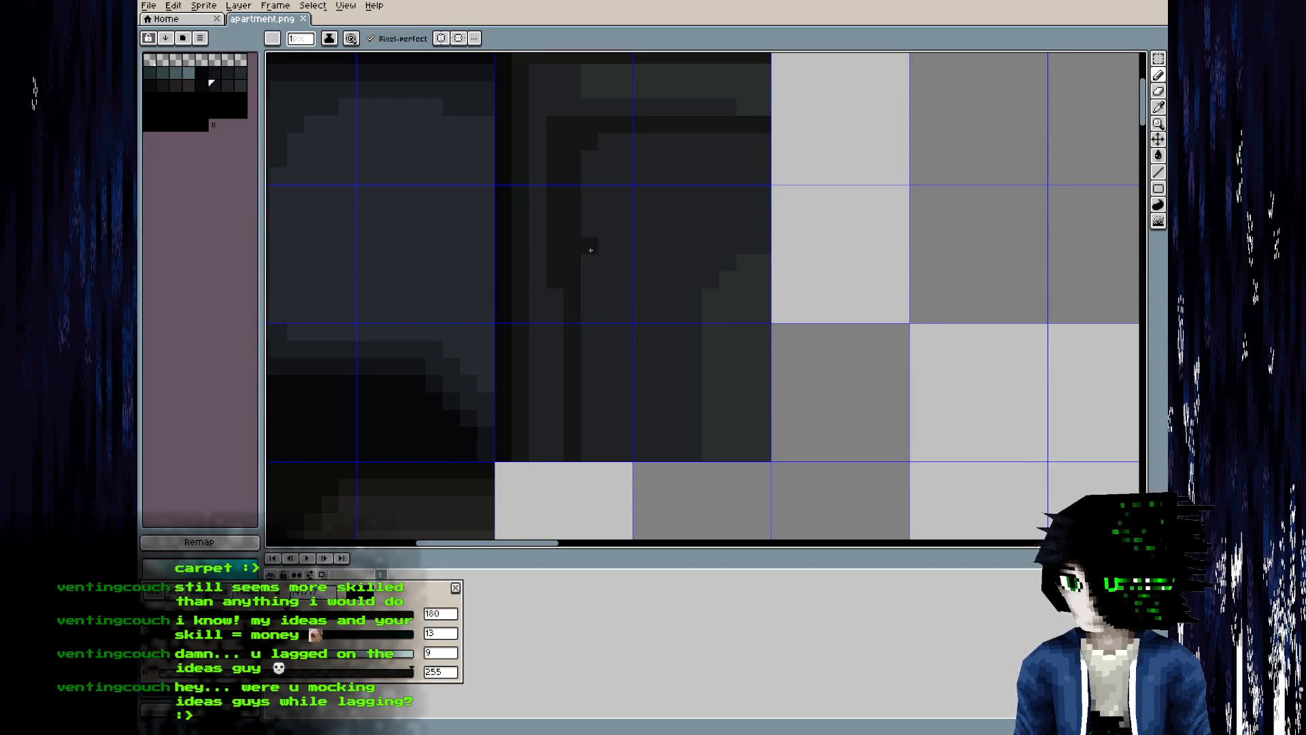
pyautogui.moveTo(593, 242); pyautogui.dragTo(601, 317, button='middle')
pyautogui.click(593, 410)
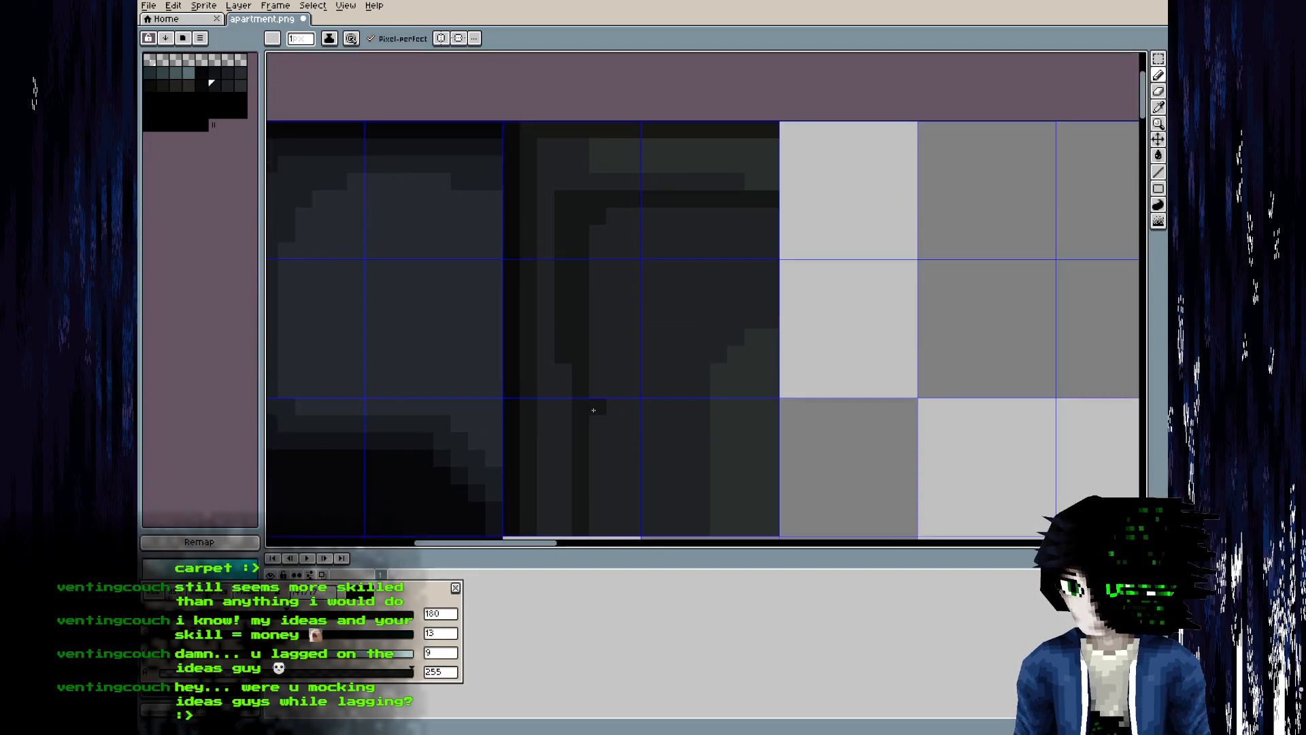
pyautogui.hotkey('ctrl', 'z')
pyautogui.click(597, 477)
pyautogui.click(597, 509)
pyautogui.click(597, 336)
pyautogui.moveTo(612, 335); pyautogui.dragTo(627, 223, button='middle')
pyautogui.press('v')
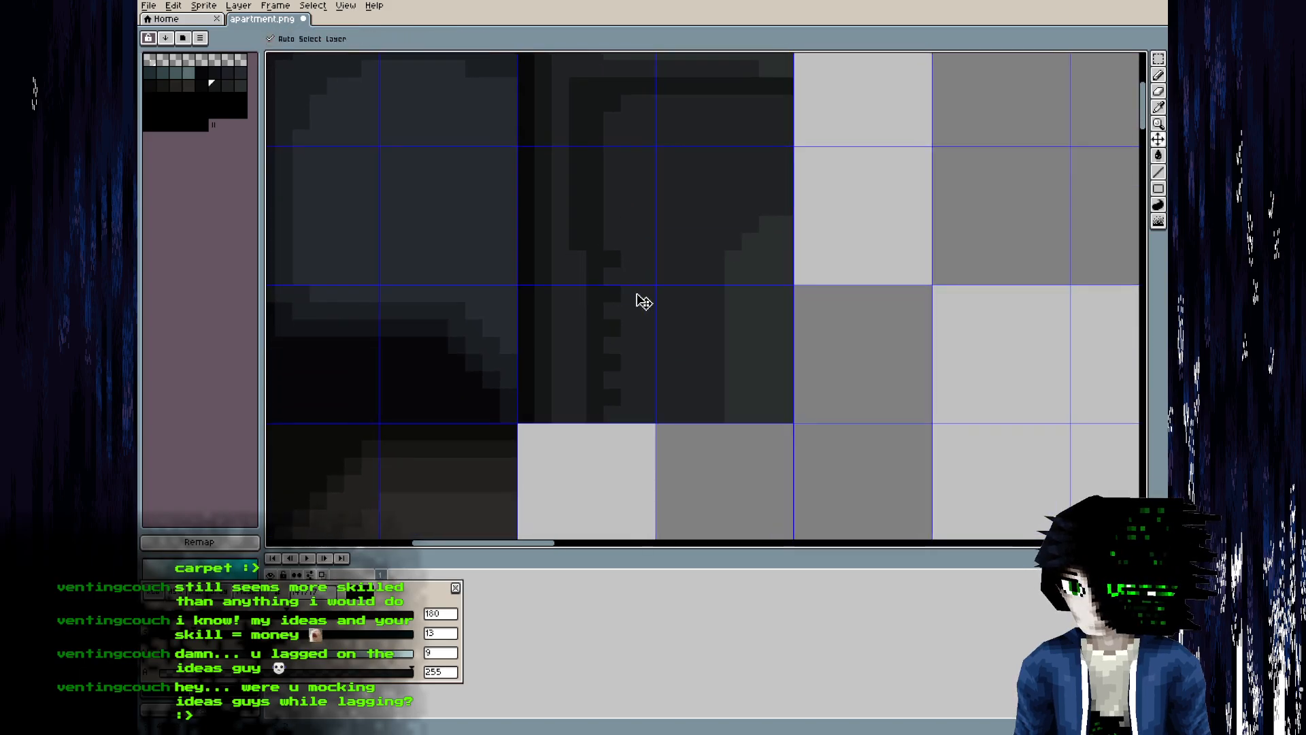
# - Paint dark pixel notches along the upper part of the carpet's inner border and check the carpet in Blender
pyautogui.press('b')
pyautogui.click(612, 276)
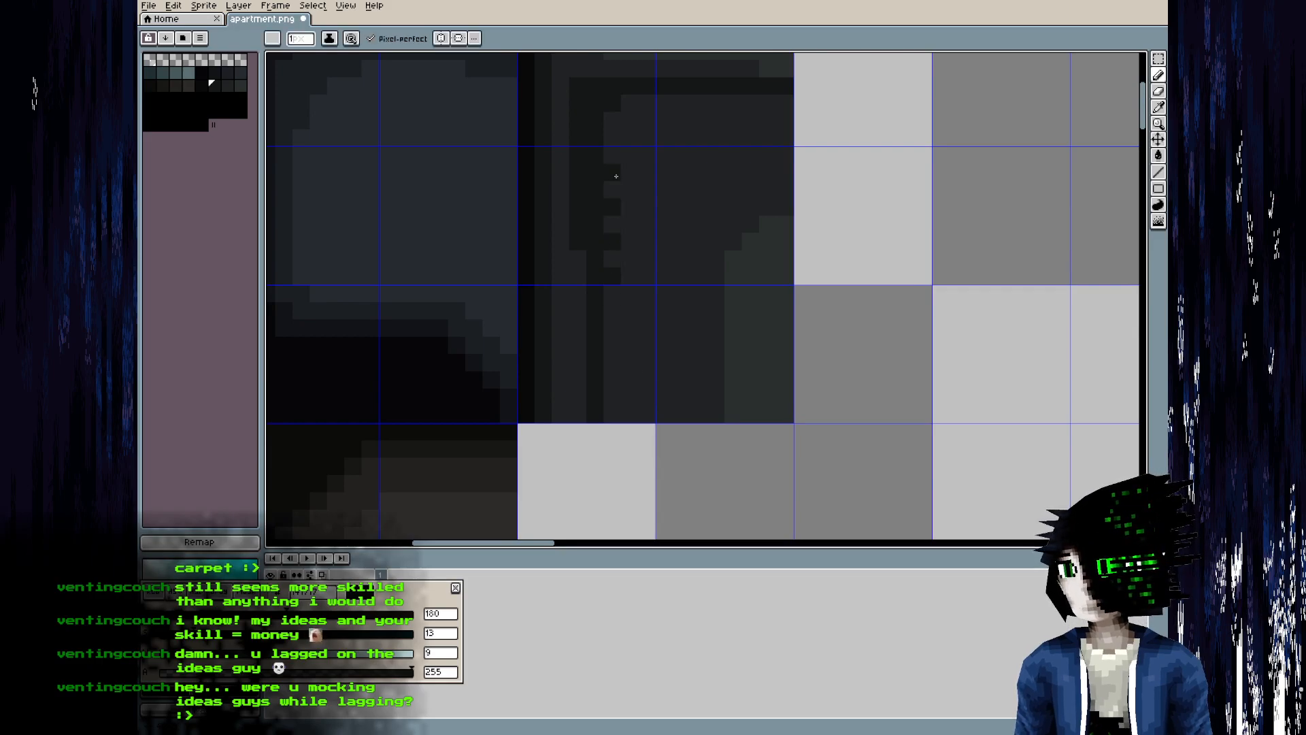
pyautogui.press('v')
pyautogui.press('b')
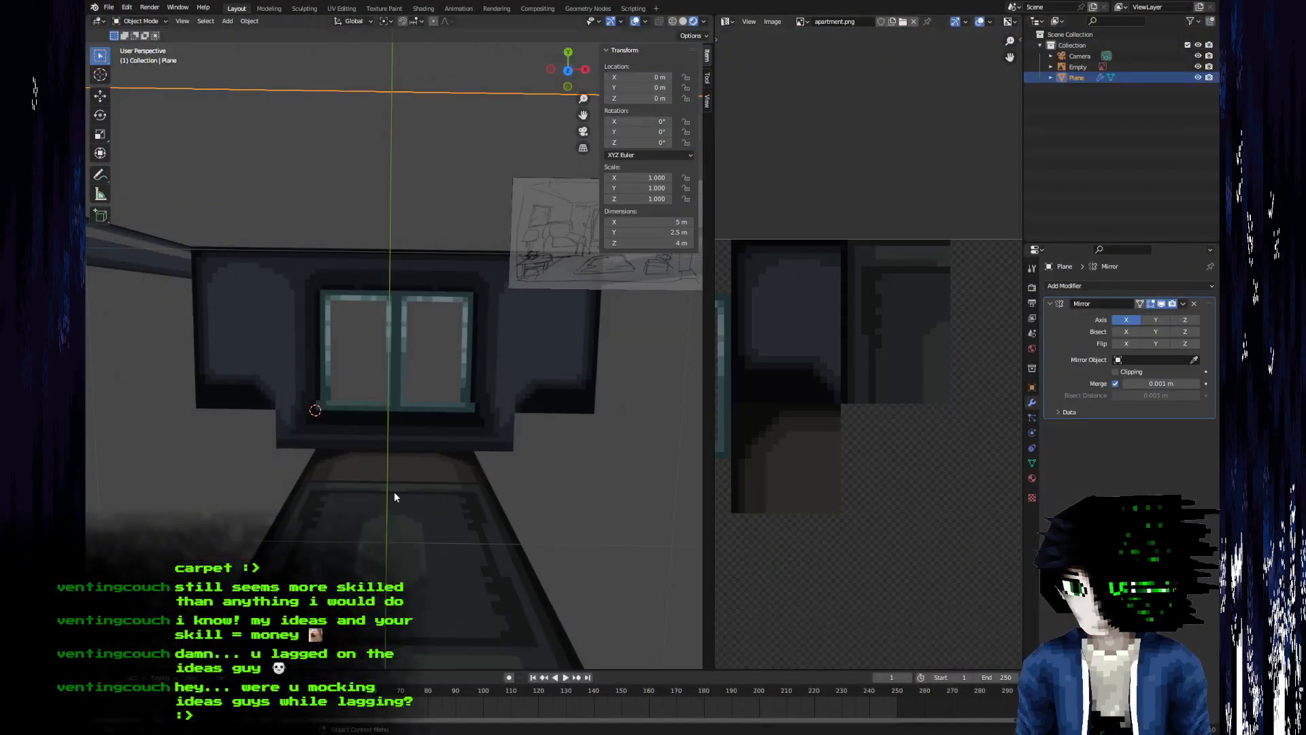
pyautogui.moveTo(394, 491)
pyautogui.mouseDown(button='middle')
pyautogui.moveTo(368, 490)
pyautogui.moveTo(405, 486)
pyautogui.mouseUp(button='middle')
# - Return to Aseprite and paint a small stepped ornament inside the carpet's inner border with the dark and base carpet shades
pyautogui.hotkey('alt', 'Tab')
pyautogui.click(674, 222)
pyautogui.click(694, 206)
pyautogui.click(714, 192)
pyautogui.click(698, 190)
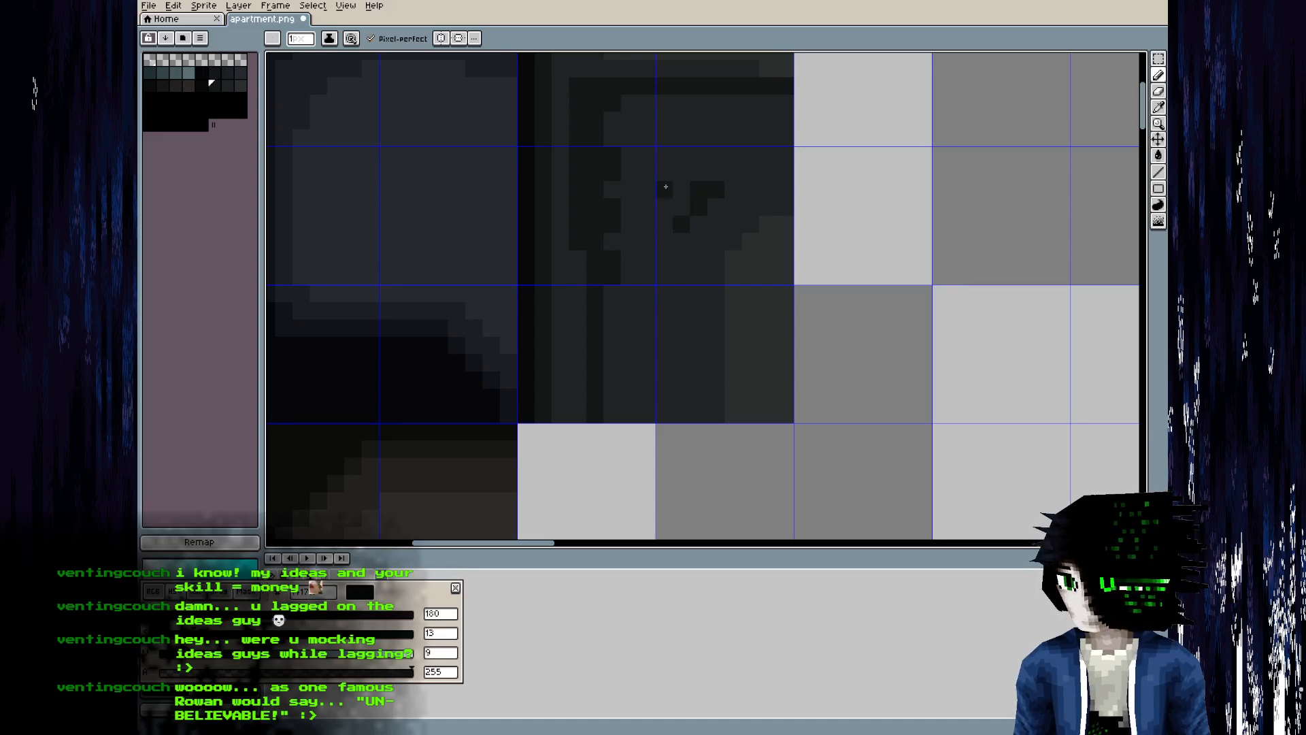
pyautogui.click(665, 241)
pyautogui.click(717, 234)
pyautogui.keyDown('alt'); pyautogui.click(740, 196); pyautogui.keyUp('alt')
pyautogui.moveTo(718, 192)
pyautogui.mouseDown()
pyautogui.moveTo(667, 194)
pyautogui.moveTo(665, 207)
pyautogui.moveTo(666, 177)
pyautogui.mouseUp()
pyautogui.keyDown('alt'); pyautogui.click(703, 205); pyautogui.keyUp('alt')
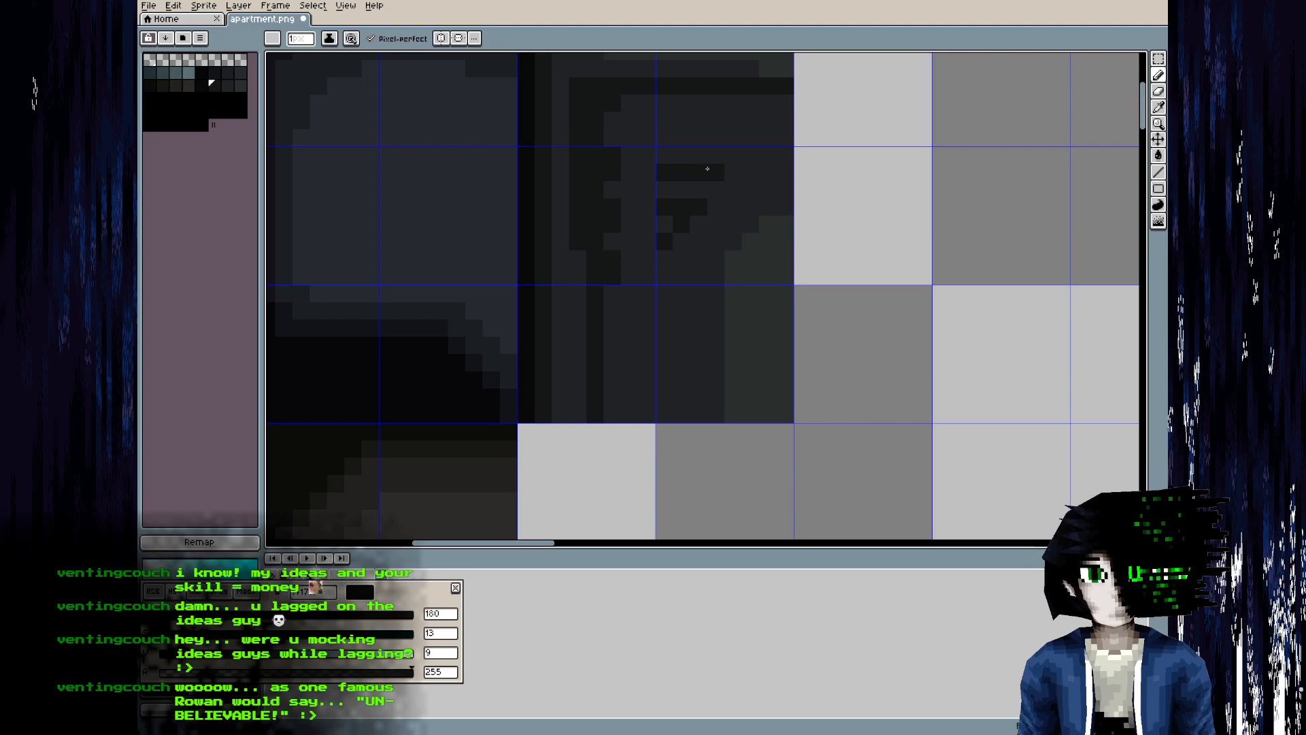
# - Extend the carpet ornament upward with a dark hook of pixels, save apartment.png, and check it in Blender
pyautogui.click(683, 137)
pyautogui.moveTo(714, 159); pyautogui.dragTo(680, 219, button='middle')
pyautogui.hotkey('ctrl', 's')
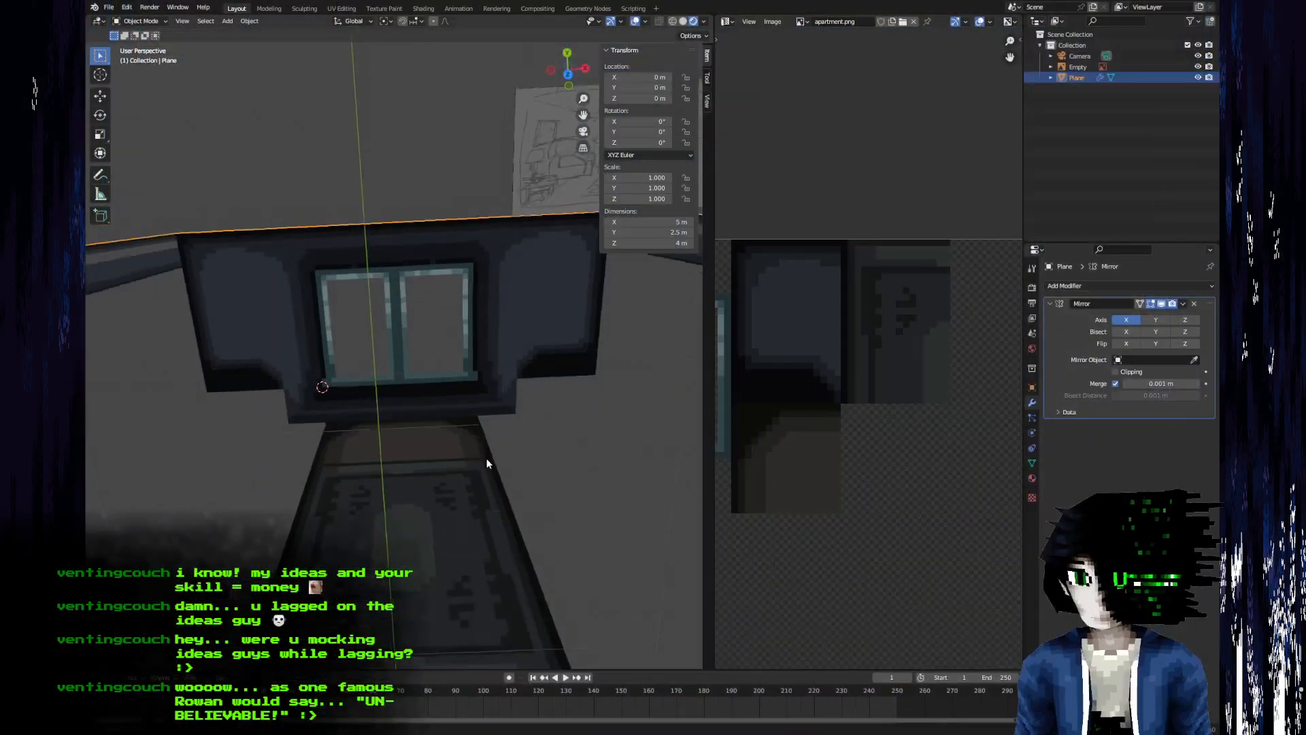
pyautogui.moveTo(487, 461)
pyautogui.mouseDown(button='middle')
pyautogui.moveTo(491, 484)
pyautogui.moveTo(488, 459)
pyautogui.moveTo(486, 473)
pyautogui.mouseUp(button='middle')
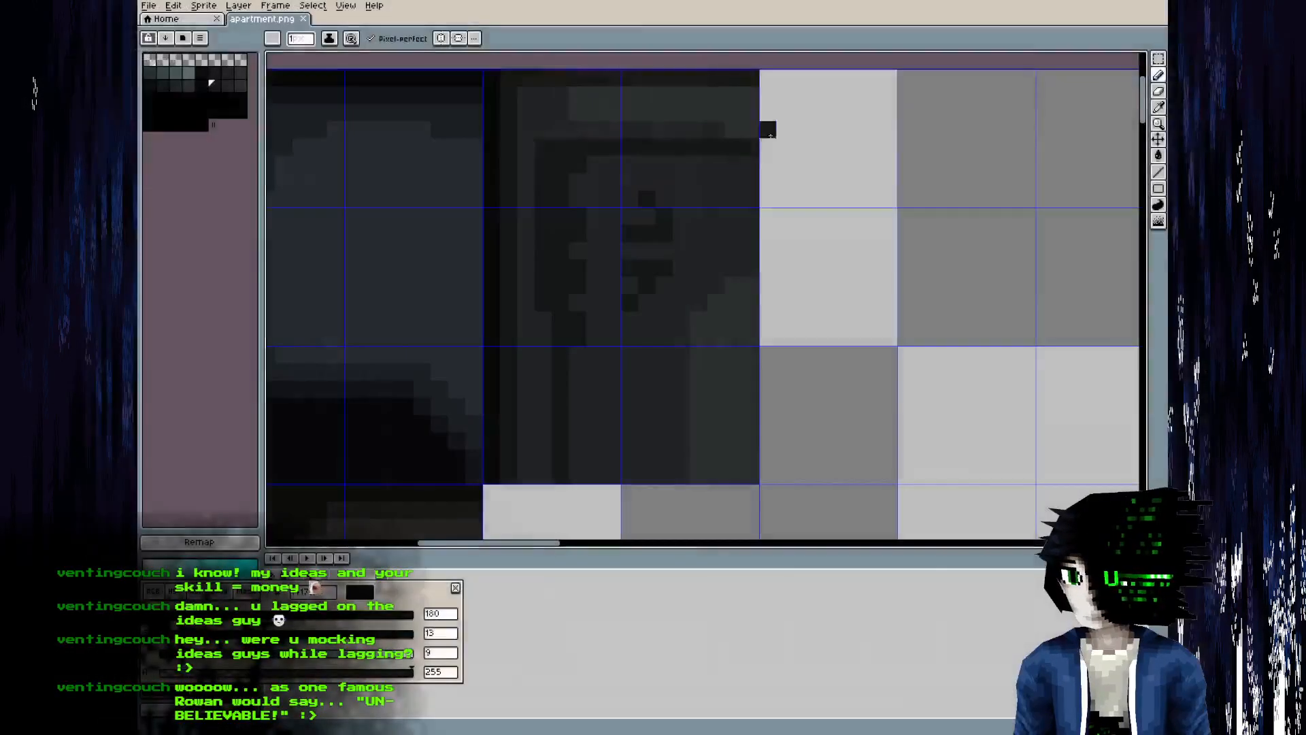
# - Paint a dark vertical line beside the carpet ornament, joined diagonally to the upper border, and check it in Blender
pyautogui.moveTo(694, 252); pyautogui.dragTo(679, 268, button='middle')
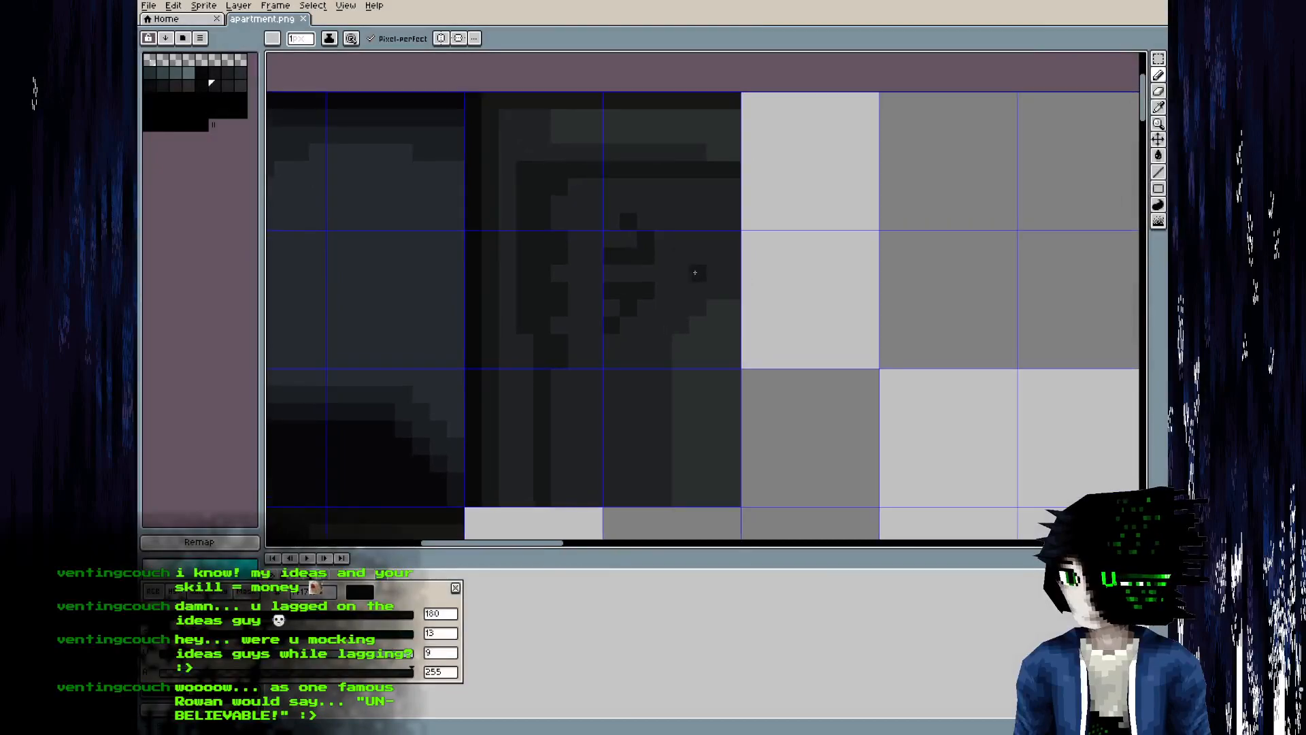
pyautogui.moveTo(676, 289); pyautogui.dragTo(675, 240)
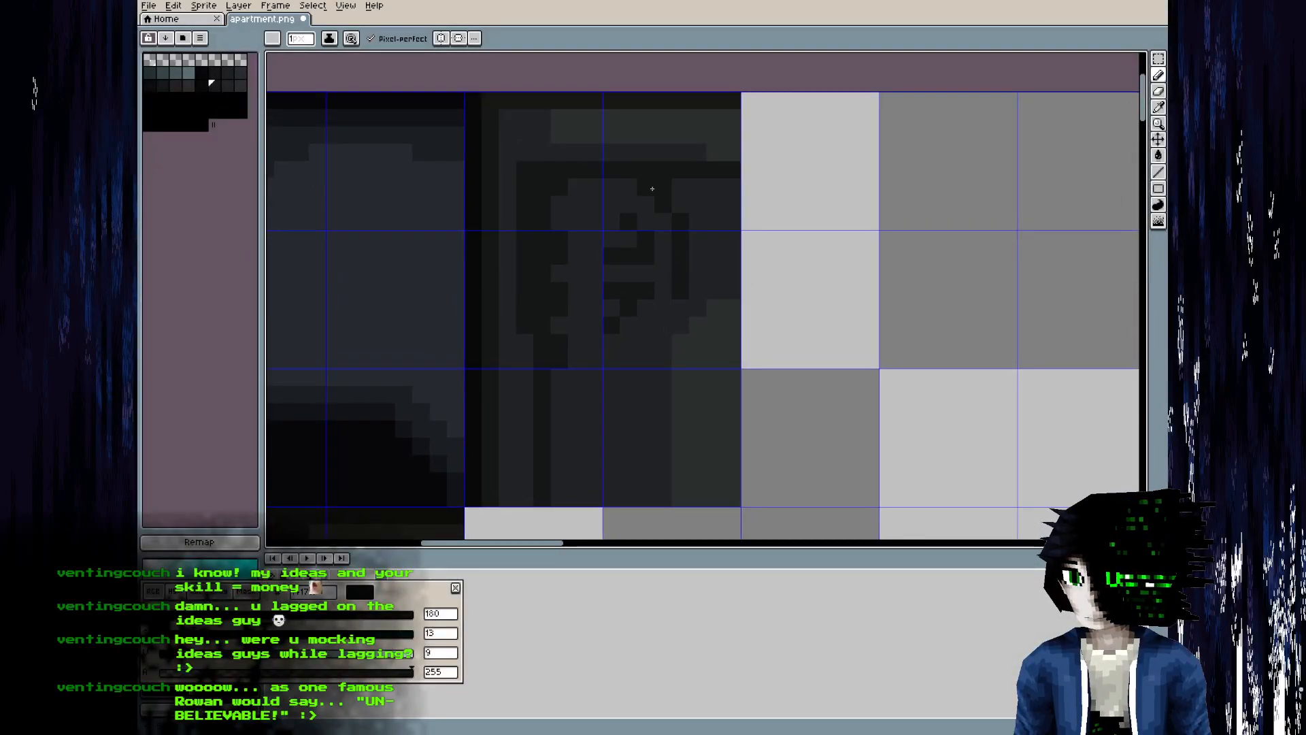
pyautogui.press('i')
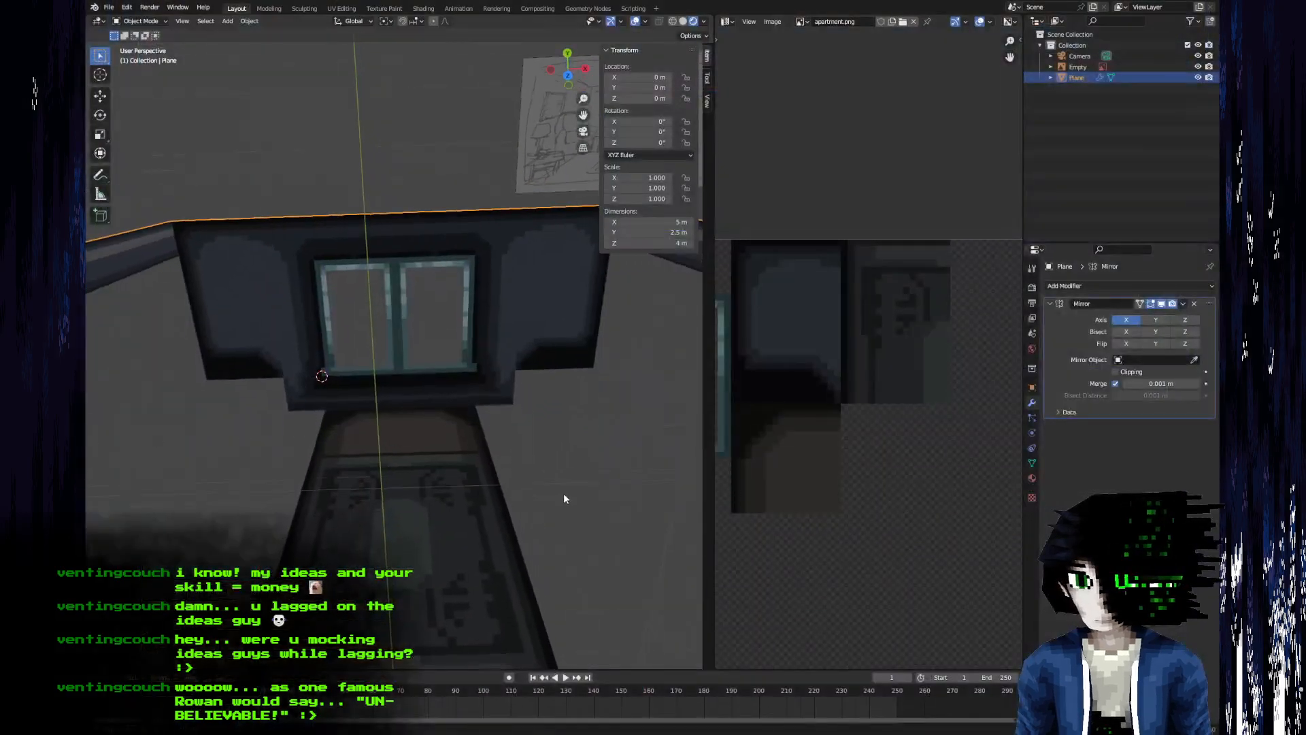
pyautogui.moveTo(564, 492); pyautogui.dragTo(574, 528, button='middle')
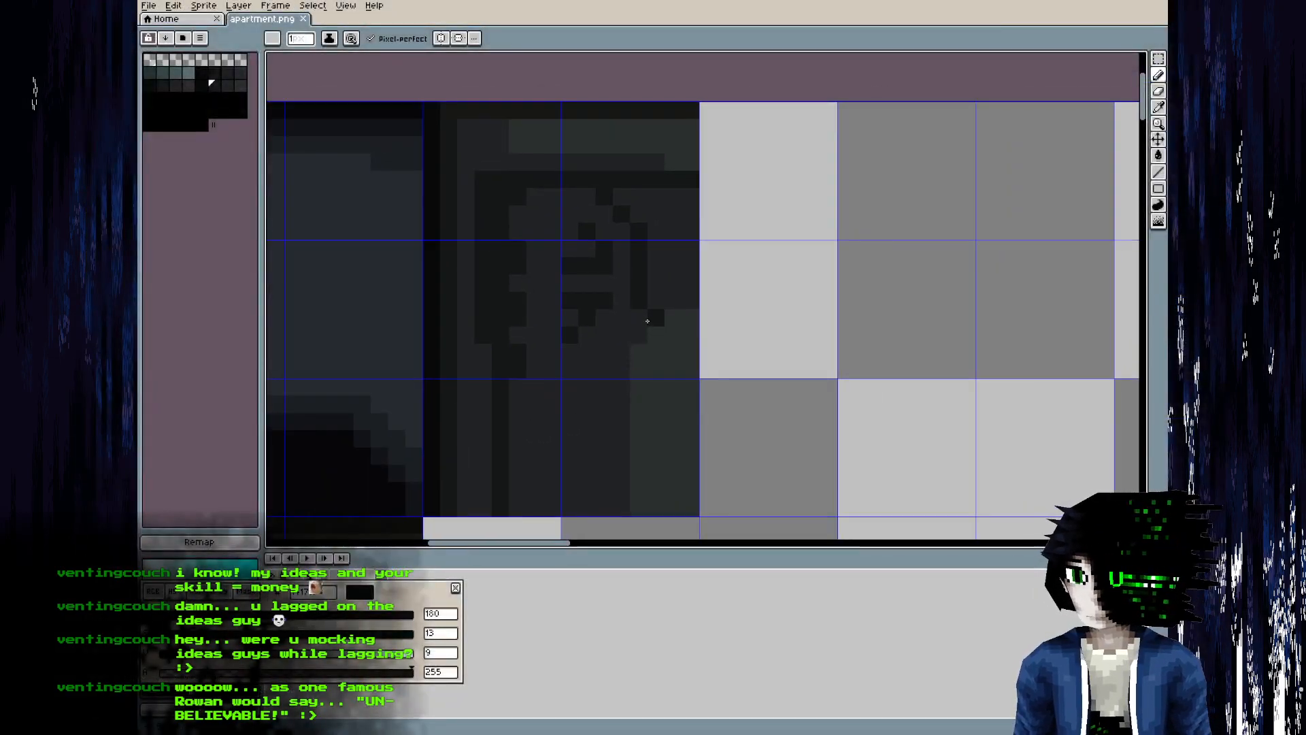
# - Paint a second, parallel dark vertical line near the carpet texture's outer edge and check it in Blender
pyautogui.moveTo(674, 287); pyautogui.dragTo(673, 232)
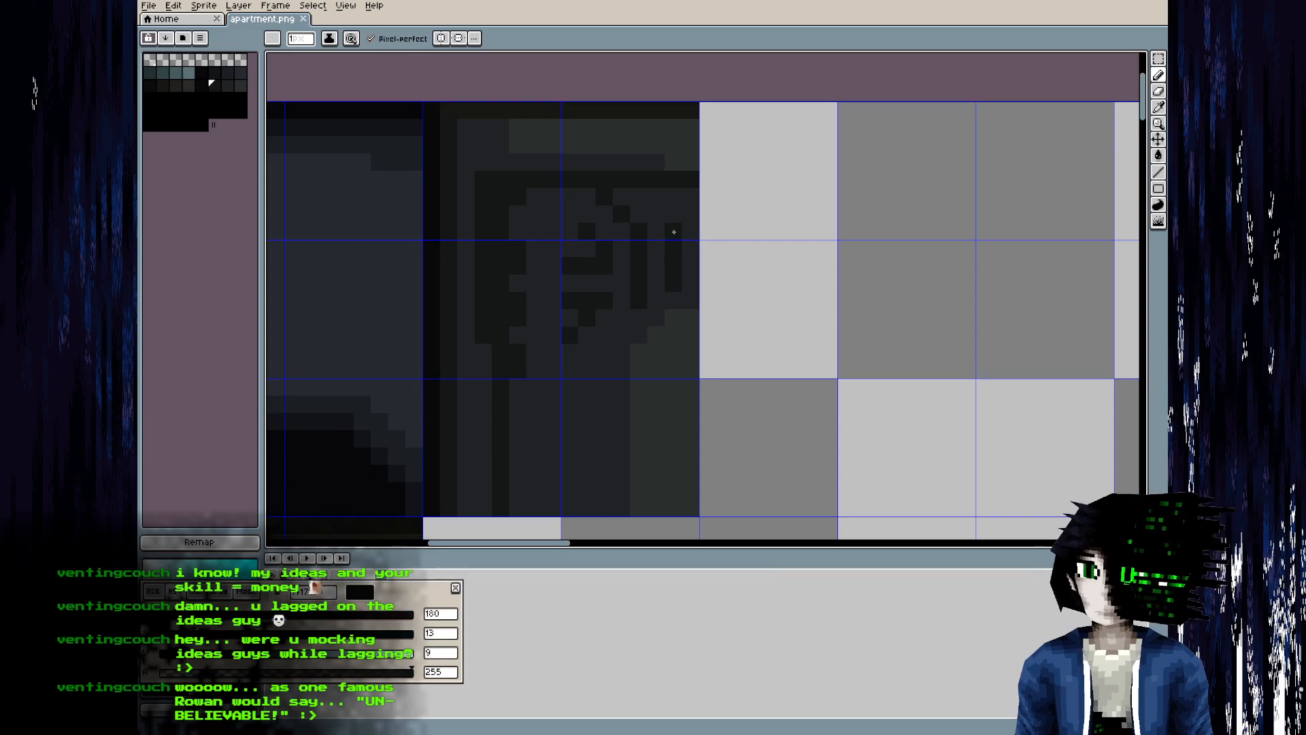
pyautogui.press('i')
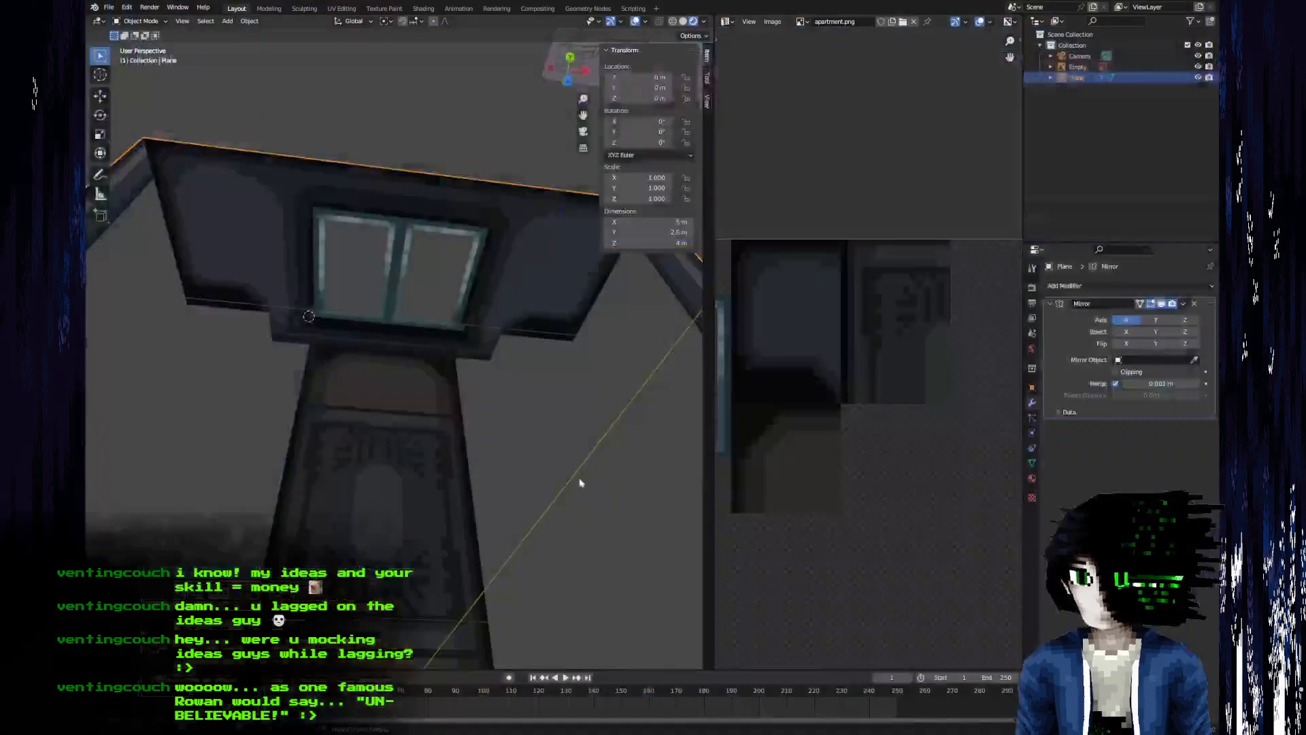
pyautogui.moveTo(528, 503); pyautogui.dragTo(529, 423, button='middle')
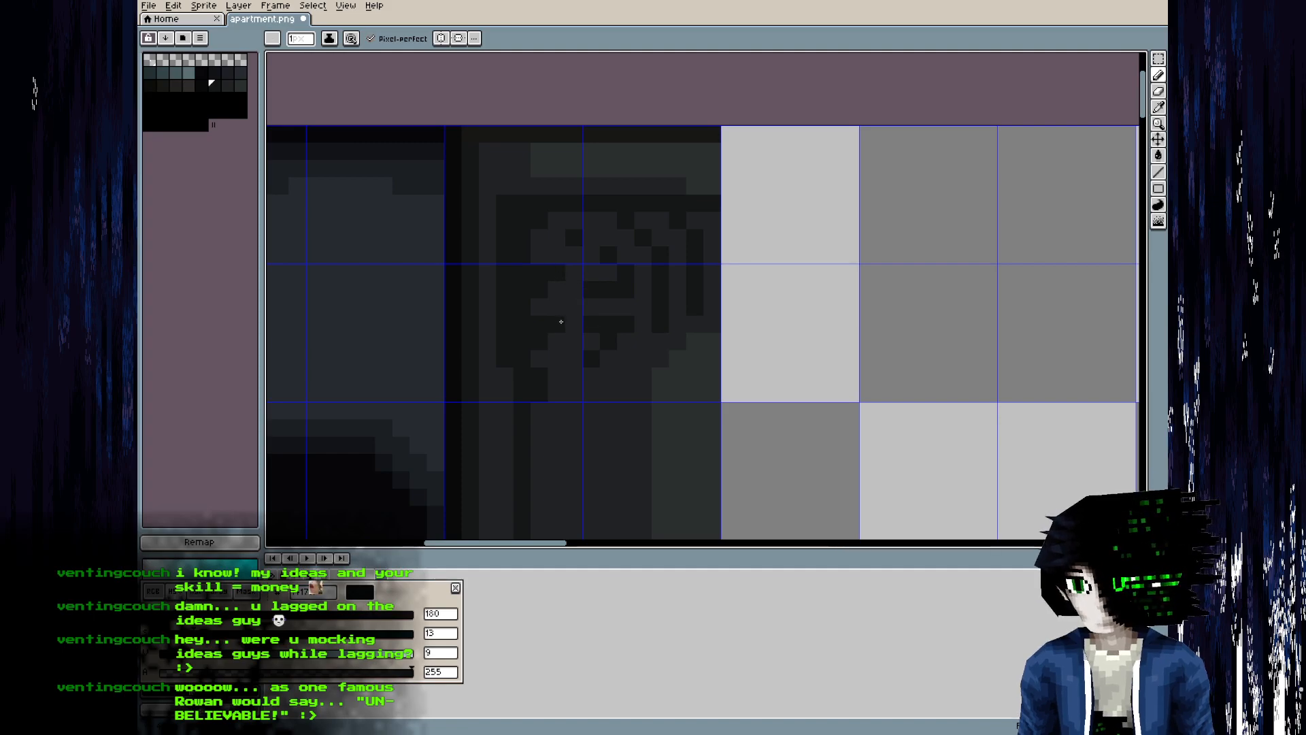
# - Add dark pixels to the notches on the carpet's inner border, save apartment.png, and check the pattern in Blender
pyautogui.click(557, 374)
pyautogui.hotkey('ctrl', 's')
pyautogui.hotkey('alt', 'Tab')
pyautogui.moveTo(441, 466); pyautogui.dragTo(451, 523, button='middle')
pyautogui.hotkey('alt', 'Tab')
# - Continue the carpet pattern down the center field with scattered dark pixels and a long horizontal stroke, and check it in Blender
pyautogui.moveTo(604, 398); pyautogui.dragTo(588, 230, button='middle')
pyautogui.click(610, 206)
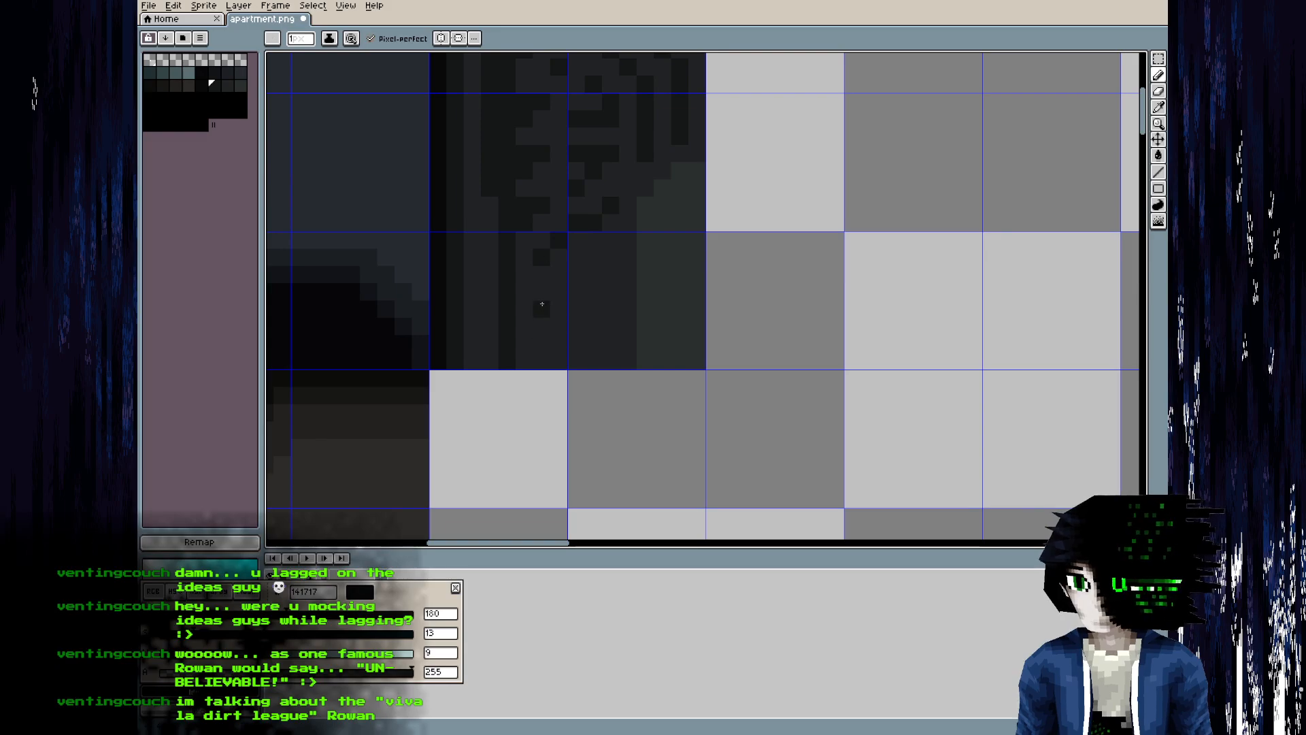
pyautogui.click(576, 275)
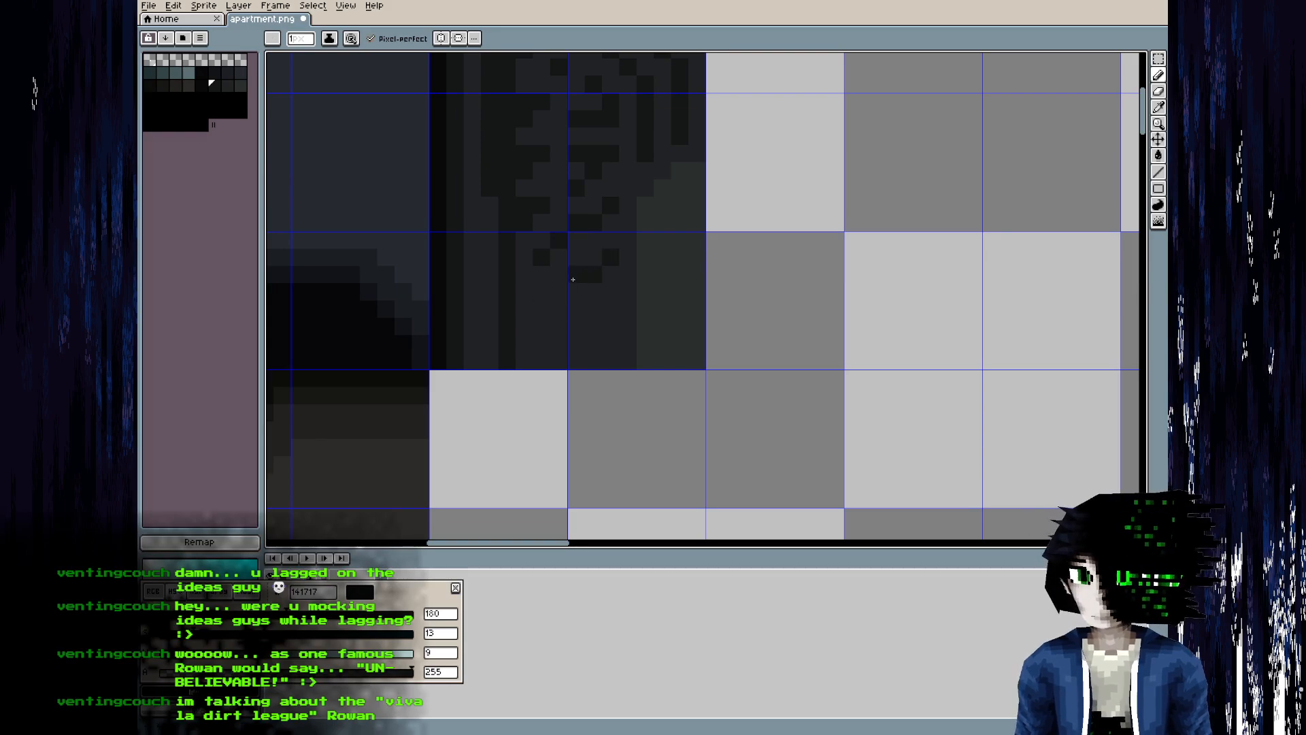
pyautogui.click(541, 292)
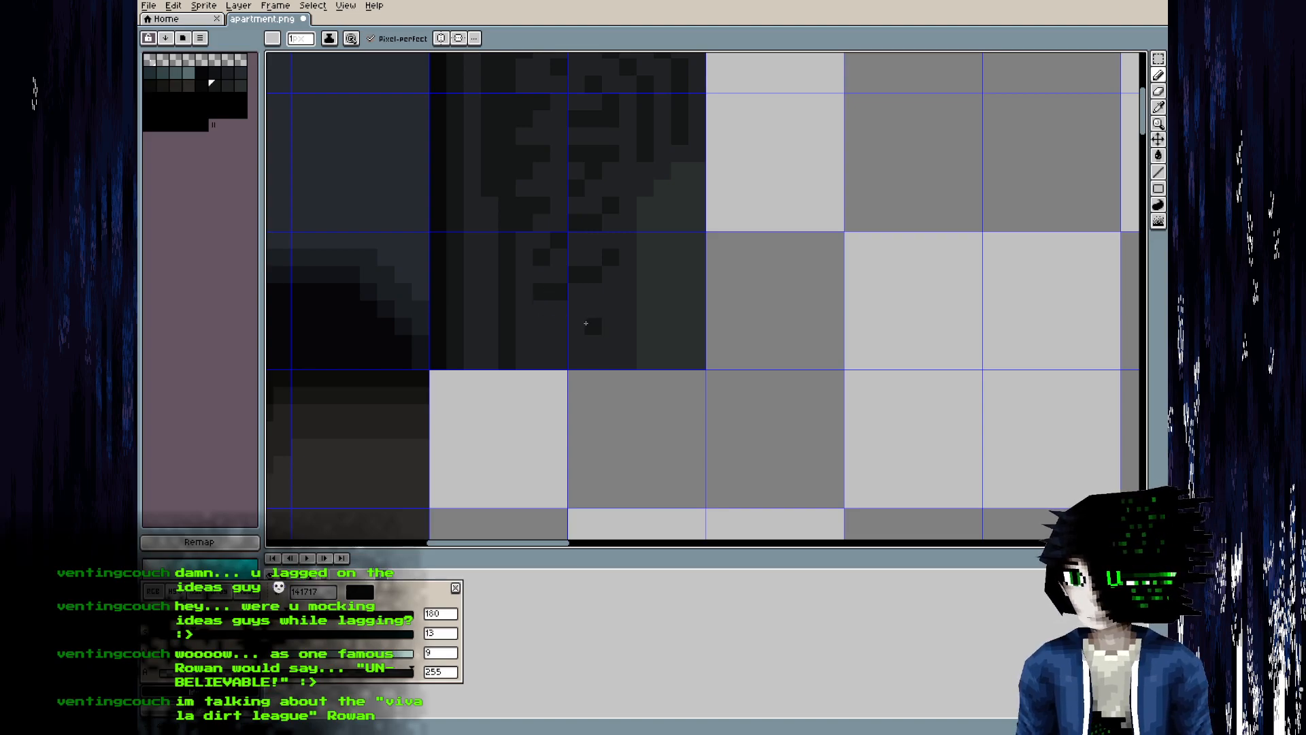
pyautogui.moveTo(551, 325); pyautogui.dragTo(615, 317)
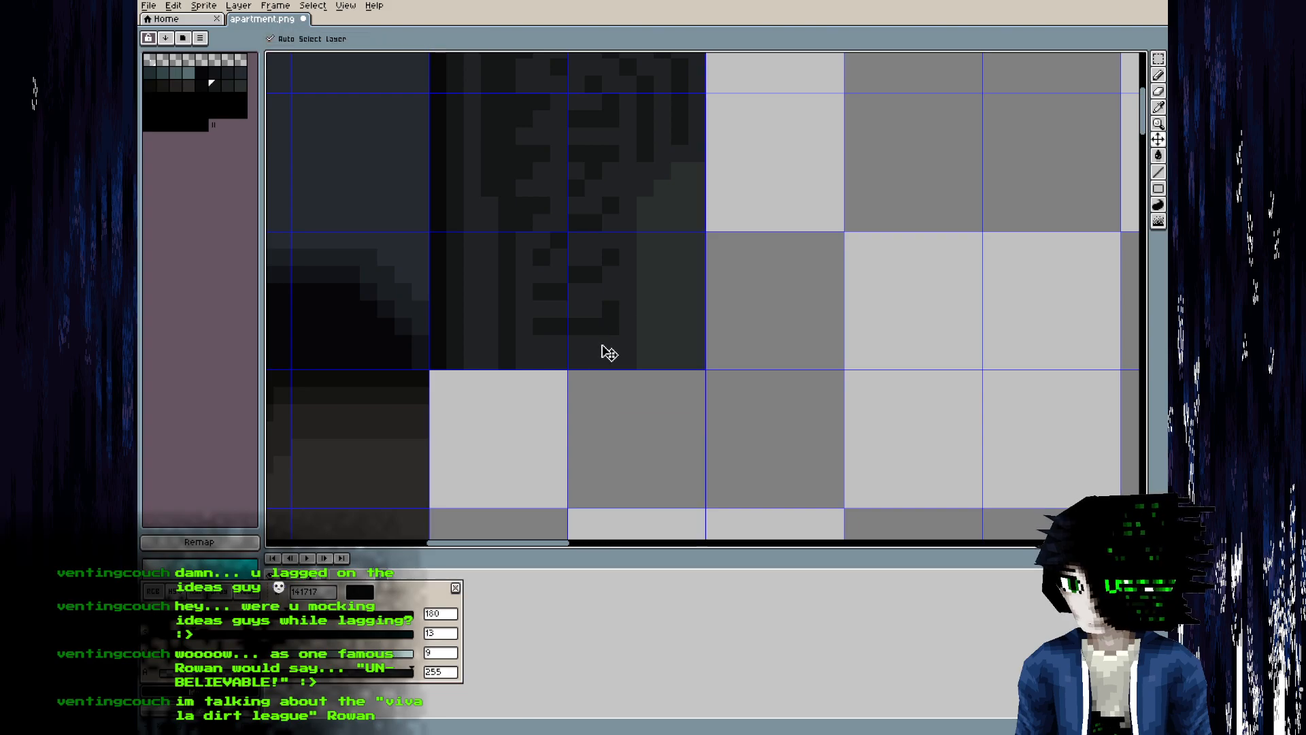
pyautogui.hotkey('alt', 'Tab')
pyautogui.hotkey('alt', 'Tab')
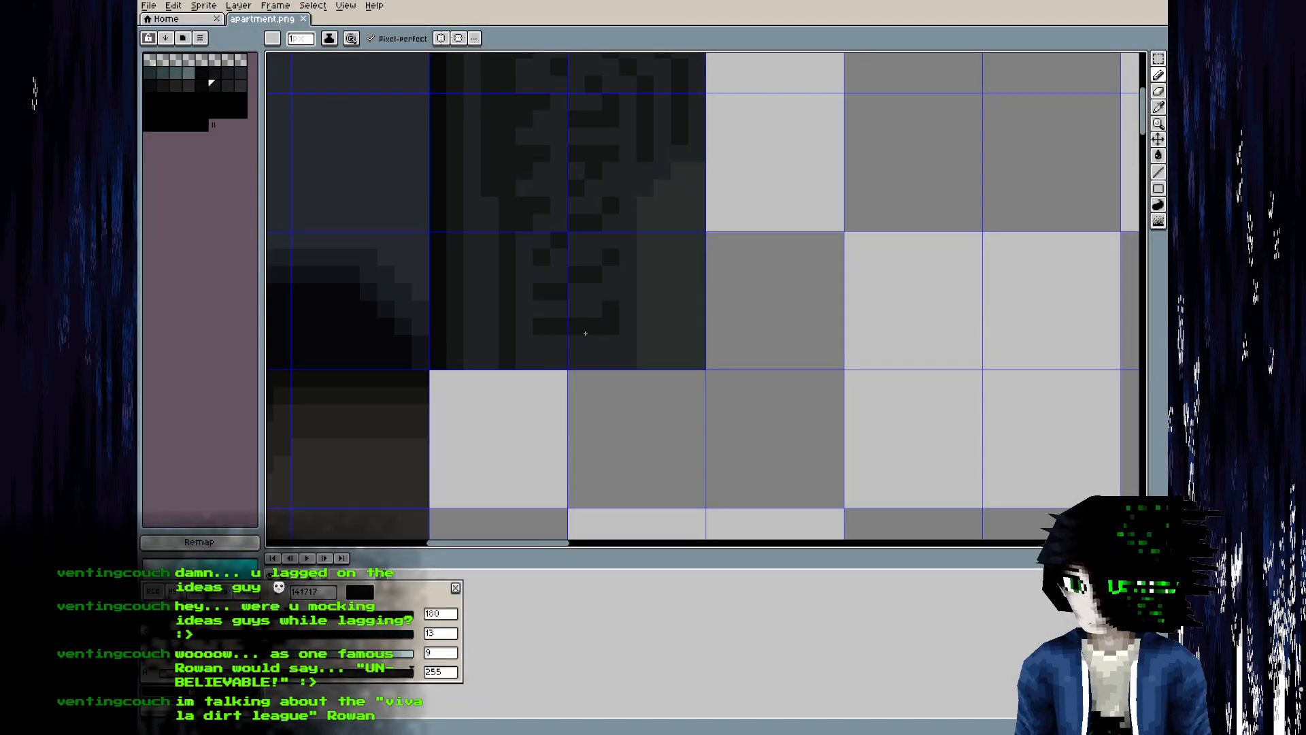
# - Rework the lowest carpet marks into short separate dark blocks, save apartment.png, and check them in Blender
pyautogui.moveTo(553, 320)
pyautogui.mouseDown()
pyautogui.moveTo(544, 307)
pyautogui.moveTo(574, 308)
pyautogui.moveTo(609, 330)
pyautogui.moveTo(542, 327)
pyautogui.mouseUp()
pyautogui.keyDown('alt'); pyautogui.click(622, 312); pyautogui.keyUp('alt')
pyautogui.hotkey('ctrl', 's')
pyautogui.hotkey('alt', 'Tab')
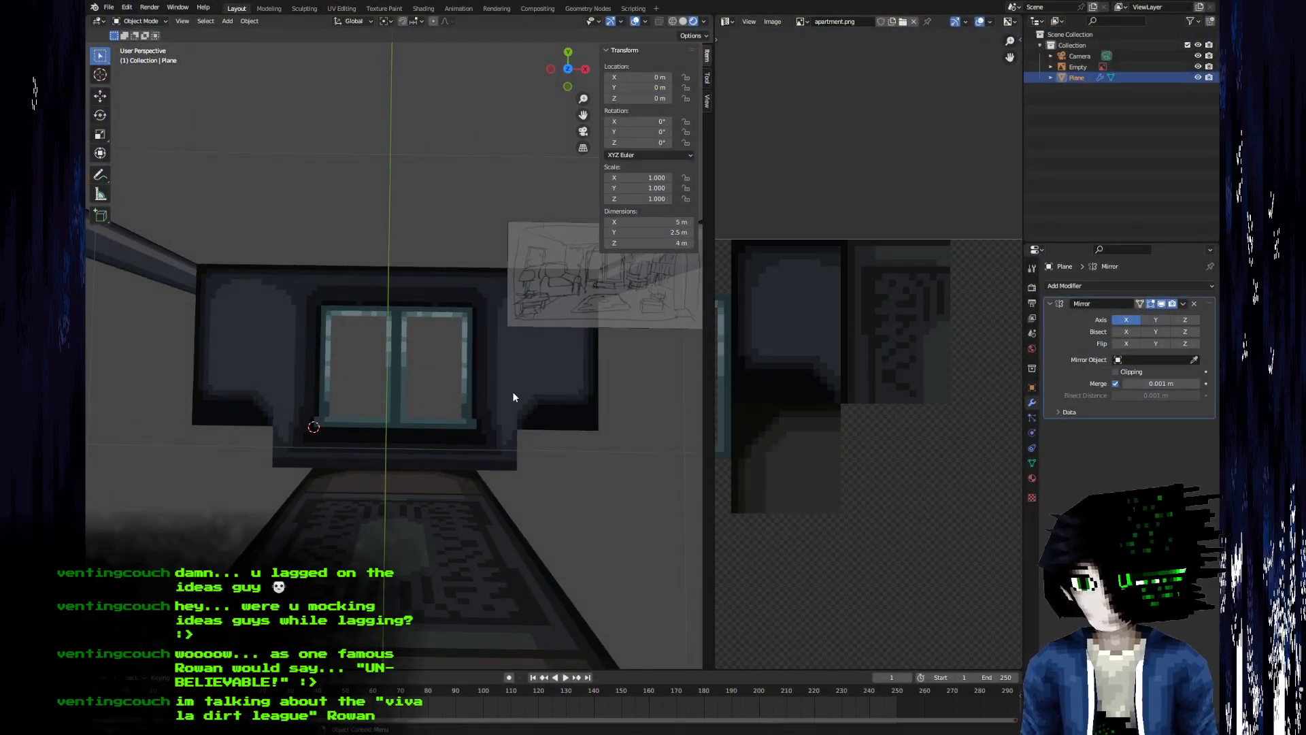
# - Darken the floor's palette shades in Aseprite, including HSV 60, 6, 7 and 30, 10, 11, and check the floor in Blender
pyautogui.hotkey('alt', 'Tab')
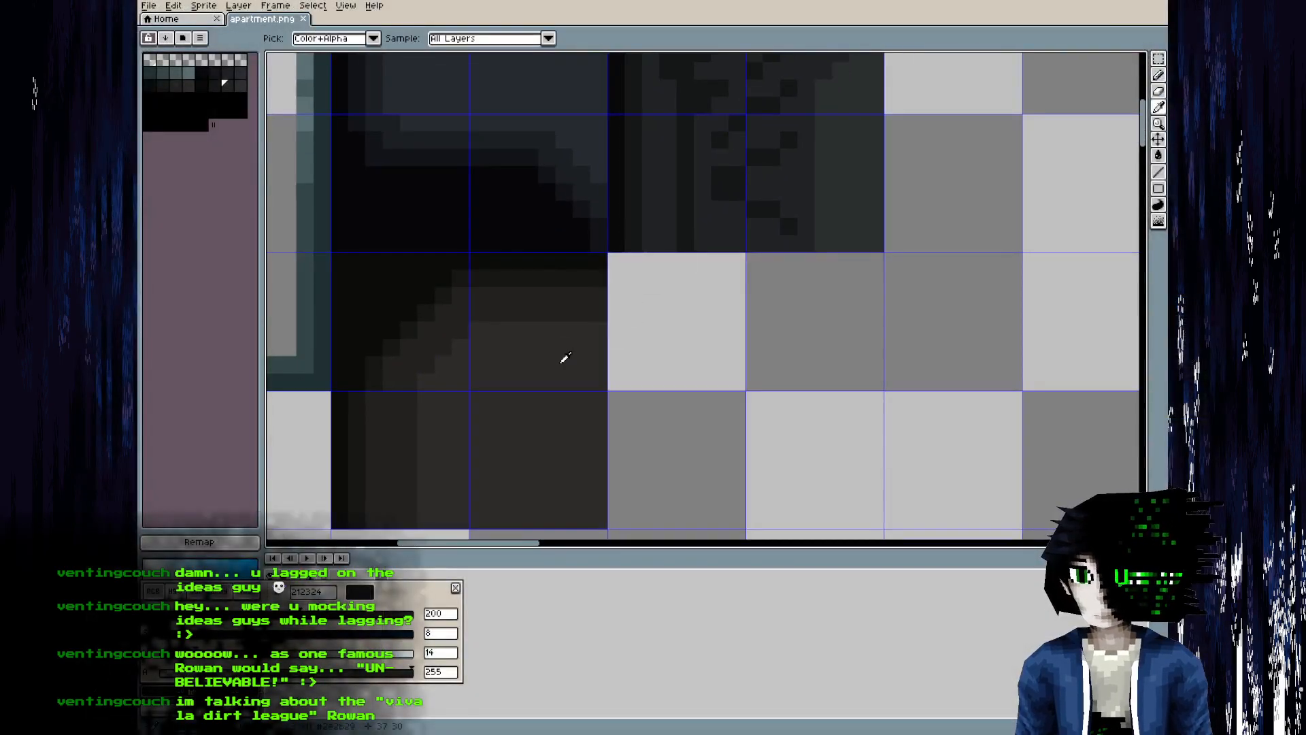
pyautogui.keyDown('alt'); pyautogui.click(564, 357); pyautogui.keyUp('alt')
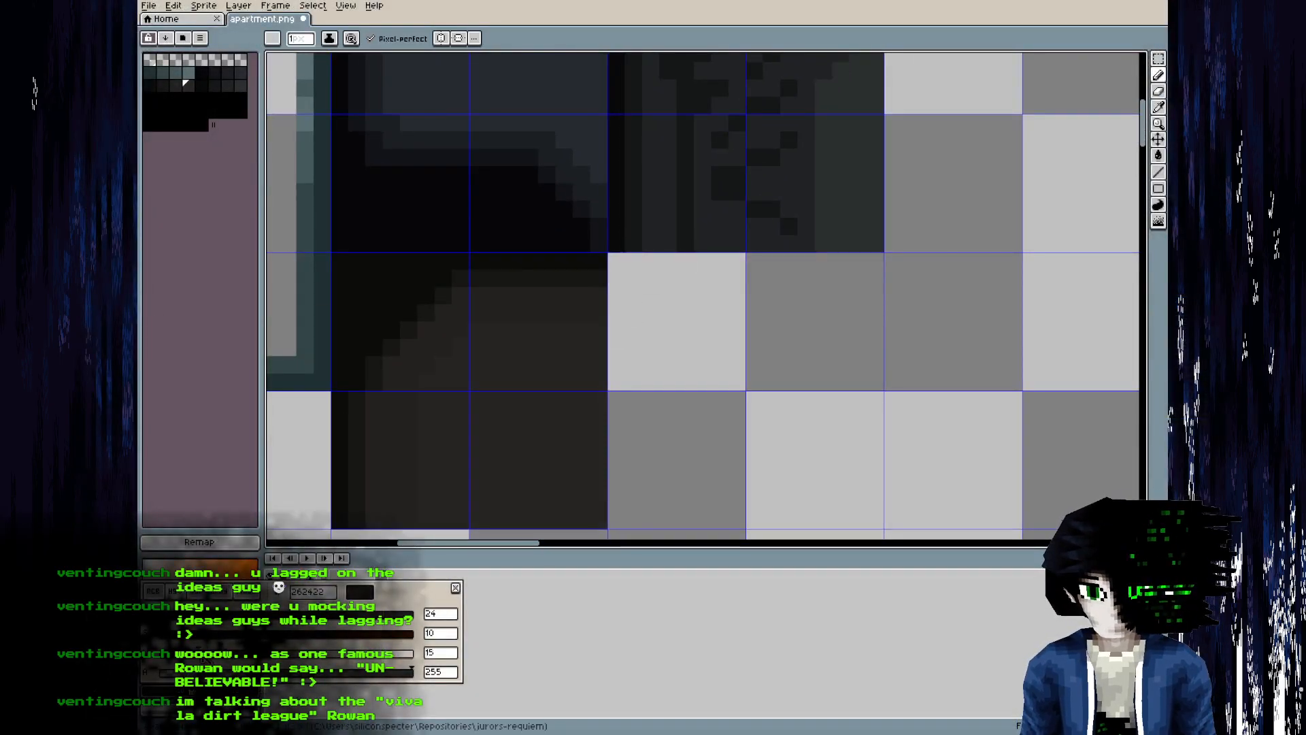
pyautogui.moveTo(195, 654); pyautogui.dragTo(180, 654)
pyautogui.click(175, 86)
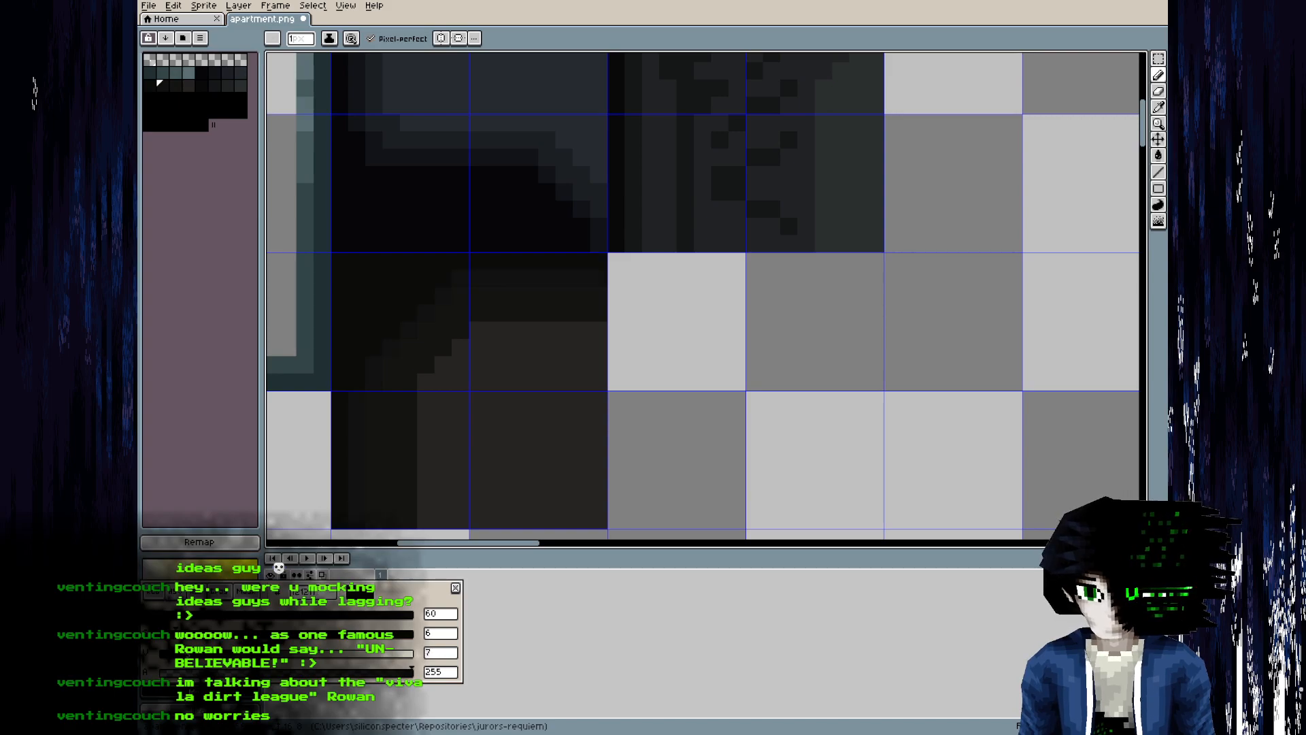
pyautogui.click(184, 82)
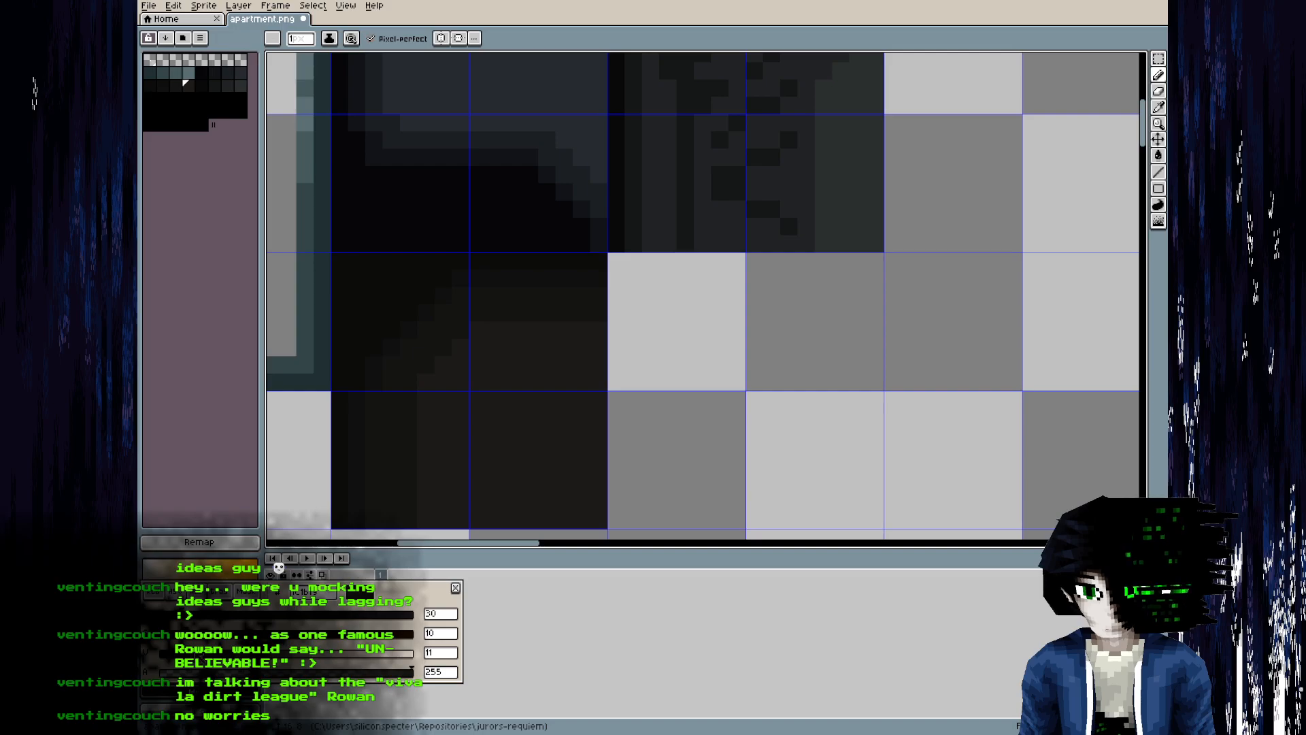
pyautogui.hotkey('alt', 'Tab')
pyautogui.moveTo(430, 449)
pyautogui.mouseDown(button='middle')
pyautogui.moveTo(409, 483)
pyautogui.moveTo(425, 477)
pyautogui.moveTo(415, 467)
pyautogui.mouseUp(button='middle')
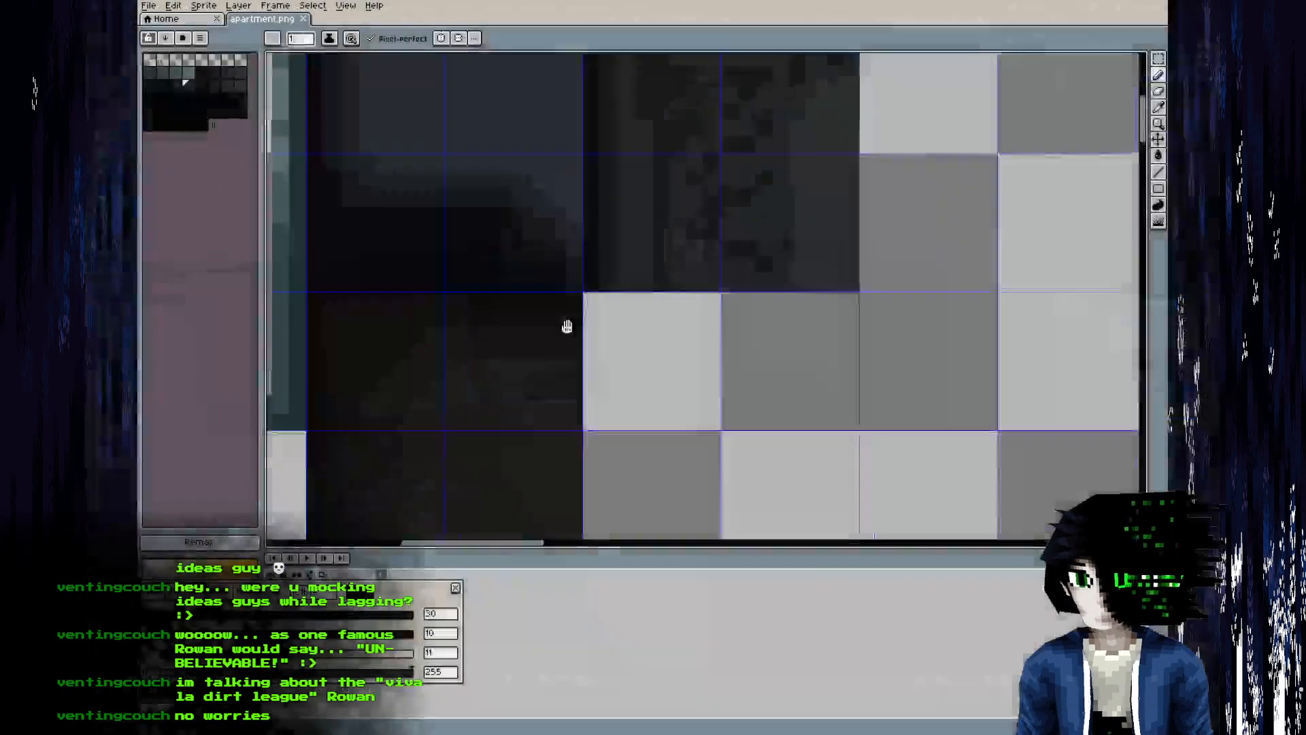
# - Darken the carpet's palette shades in Aseprite, with HSV 180, 8, 13 for the highlight, save apartment.png, and check it in Blender
pyautogui.hotkey('alt', 'Tab')
pyautogui.click(193, 654)
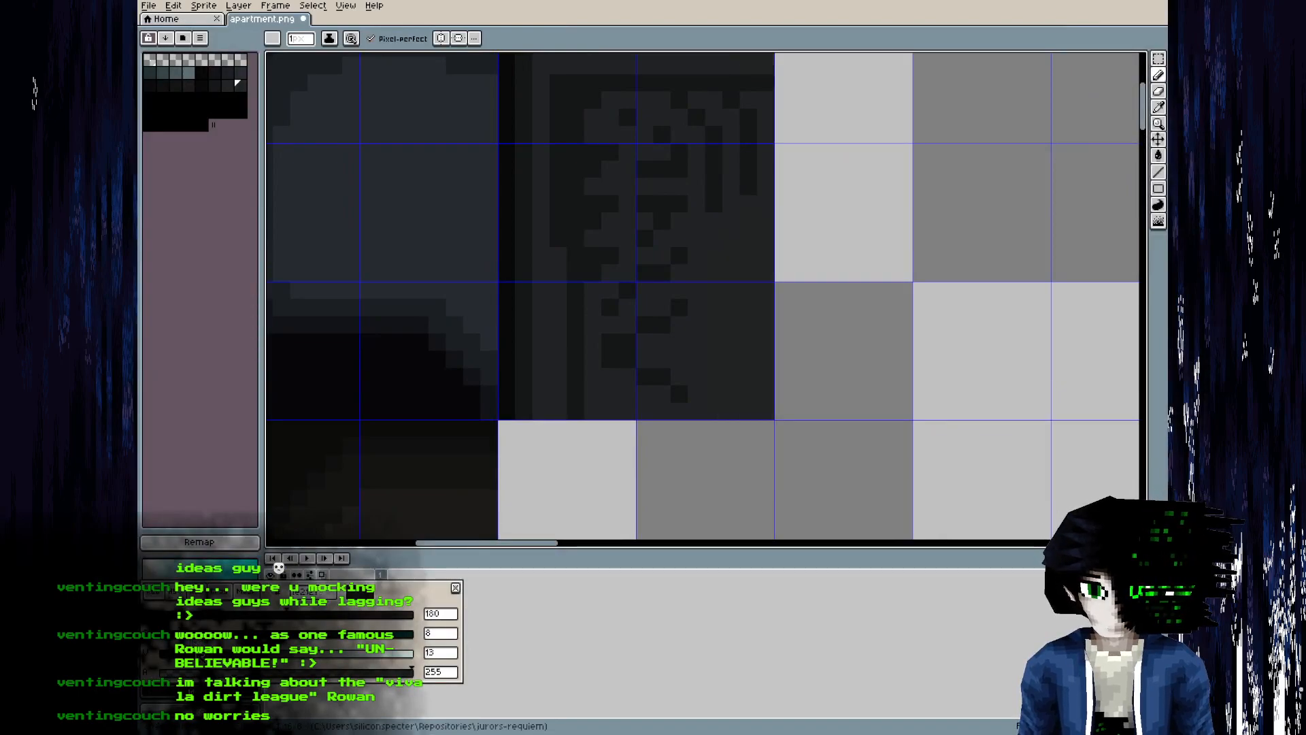
pyautogui.press('[')
pyautogui.click(188, 653)
pyautogui.press('[')
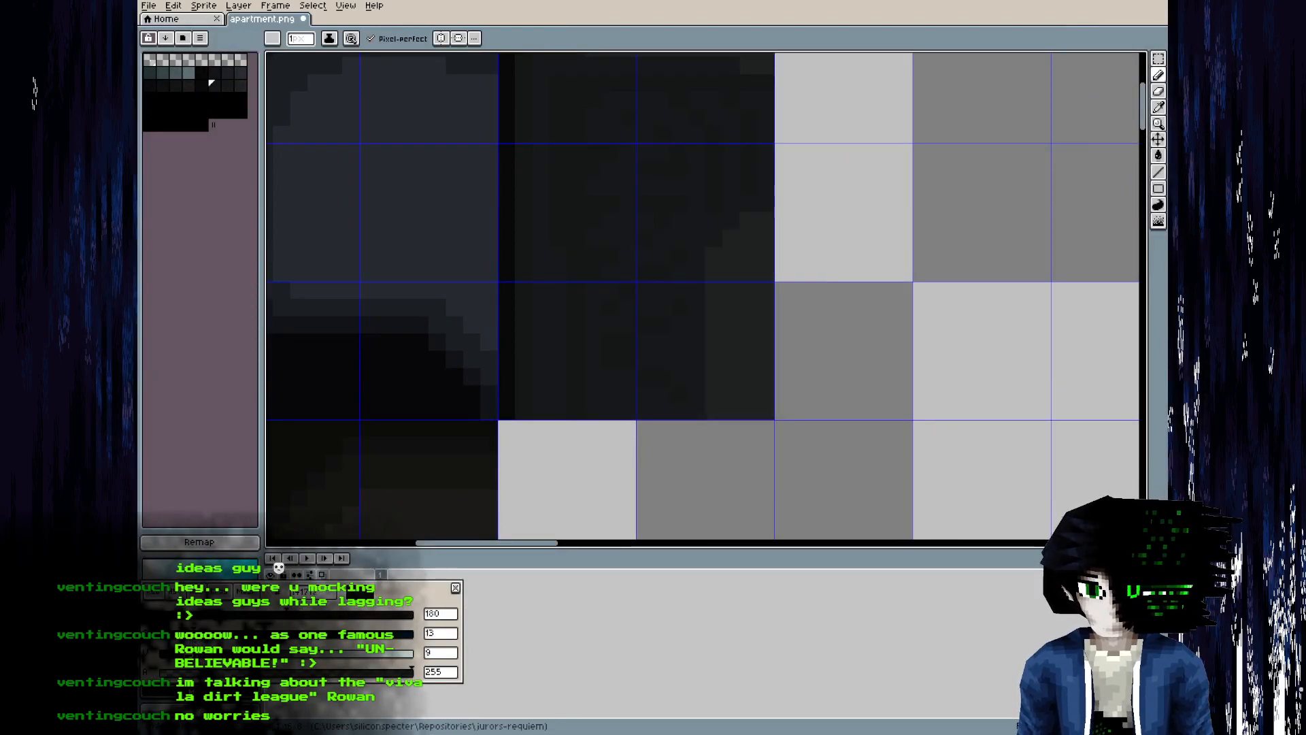
pyautogui.scroll(-4, 489, 416)
pyautogui.hotkey('ctrl', 's')
pyautogui.hotkey('alt', 'Tab')
pyautogui.moveTo(574, 514); pyautogui.dragTo(503, 469, button='middle')
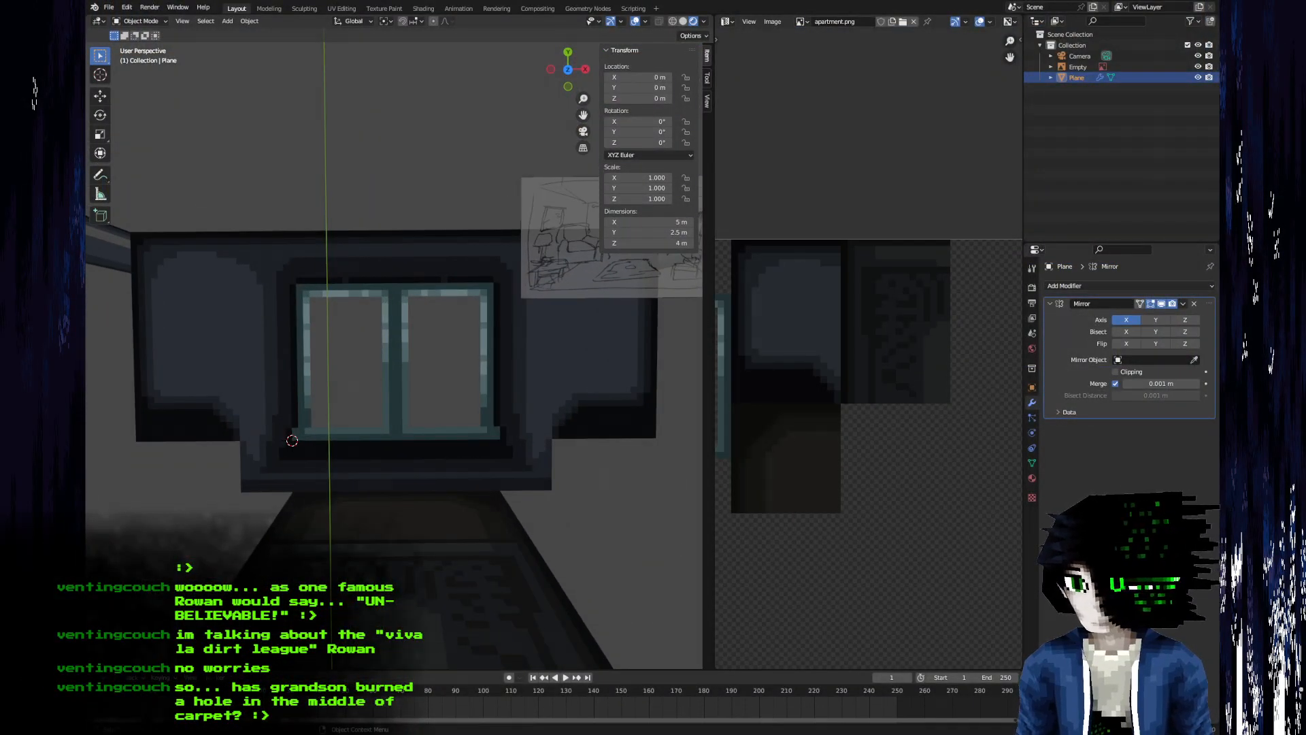
# - Darken the wall's palette shades in Aseprite to HSV 216, 21, 6 and 214, 21, 11, save apartment.png, and check them in Blender
pyautogui.hotkey('alt', 'Tab')
pyautogui.scroll(3, 569, 362)
pyautogui.click(203, 654)
pyautogui.press('[')
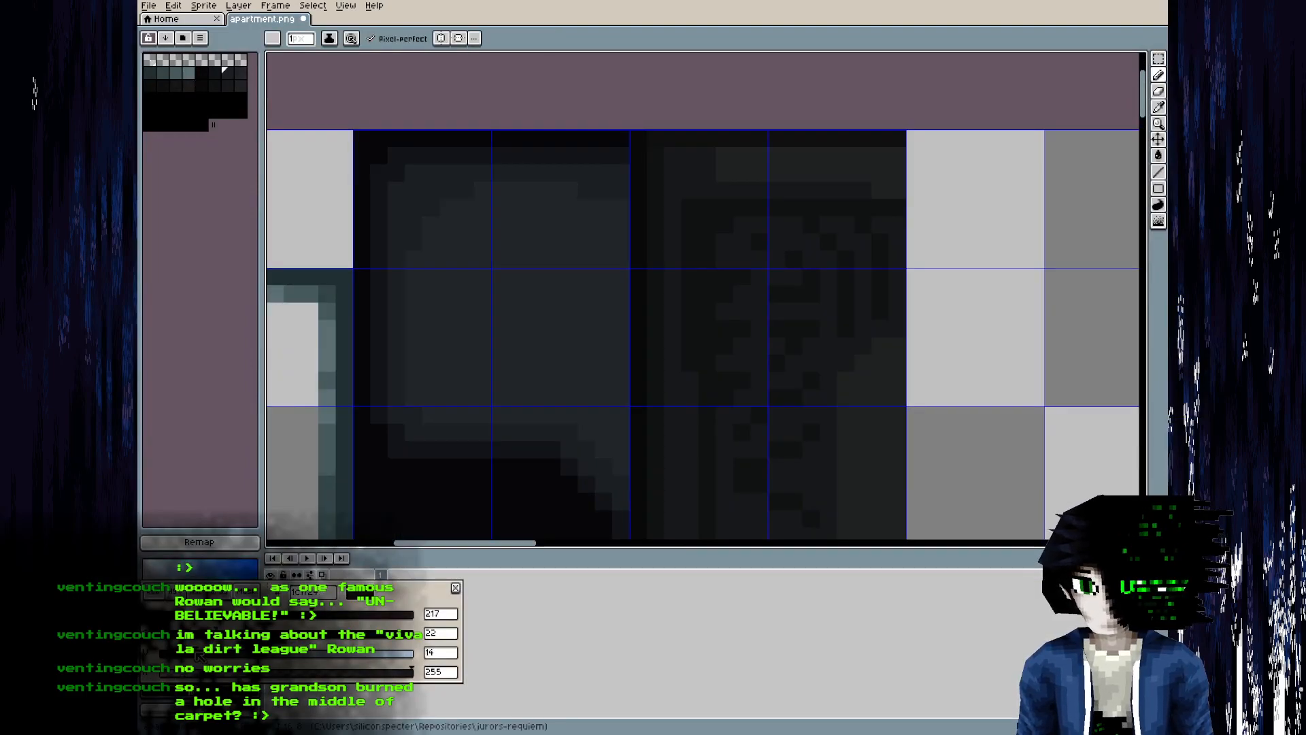
pyautogui.press('[')
pyautogui.moveTo(186, 655); pyautogui.dragTo(184, 654)
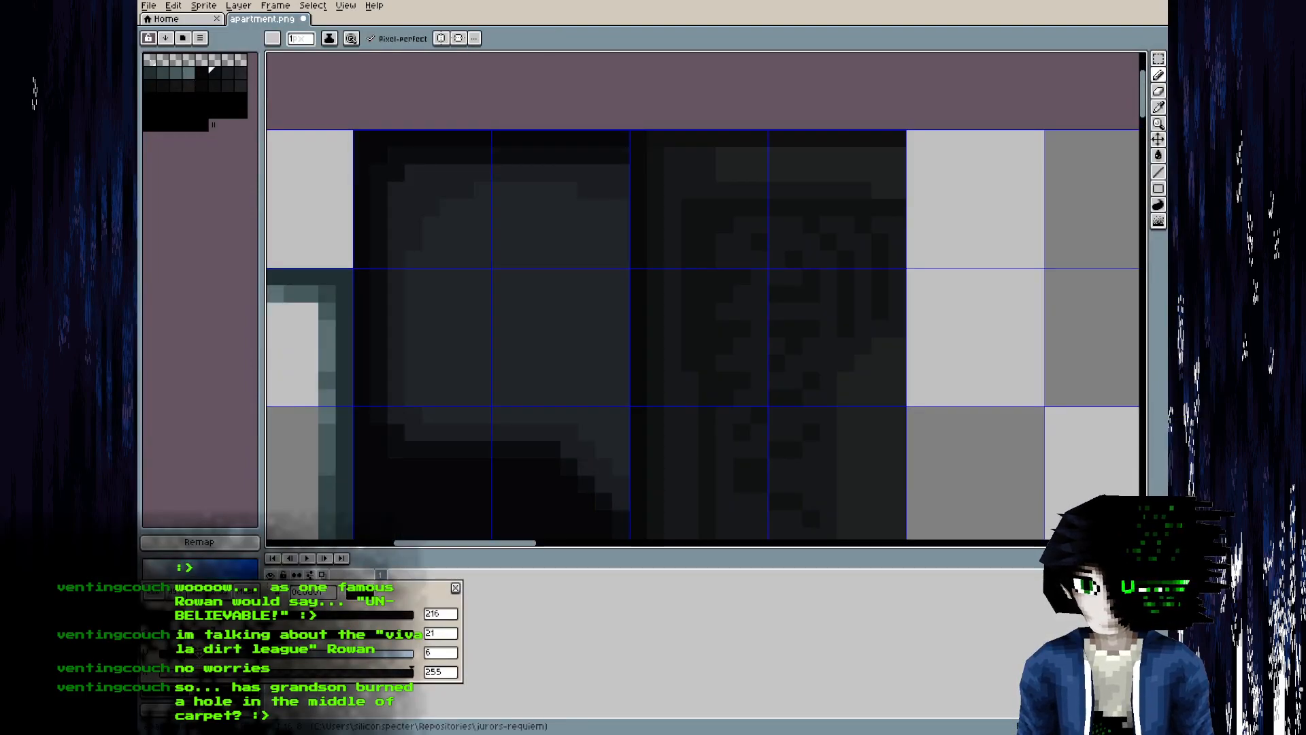
pyautogui.press(']')
pyautogui.moveTo(202, 655); pyautogui.dragTo(199, 656)
pyautogui.hotkey('ctrl', 's')
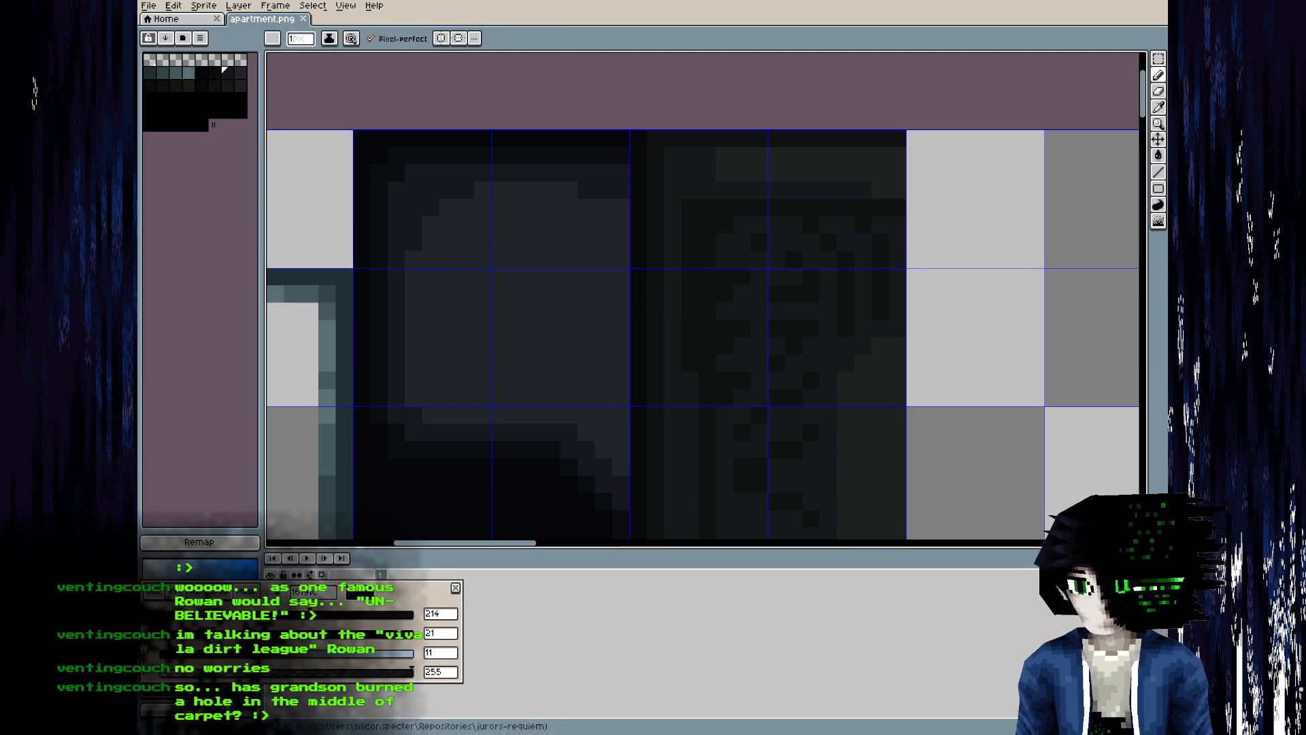
pyautogui.hotkey('alt', 'Tab')
pyautogui.moveTo(454, 479)
pyautogui.mouseDown(button='middle')
pyautogui.moveTo(442, 509)
pyautogui.moveTo(455, 465)
pyautogui.moveTo(455, 491)
pyautogui.mouseUp(button='middle')
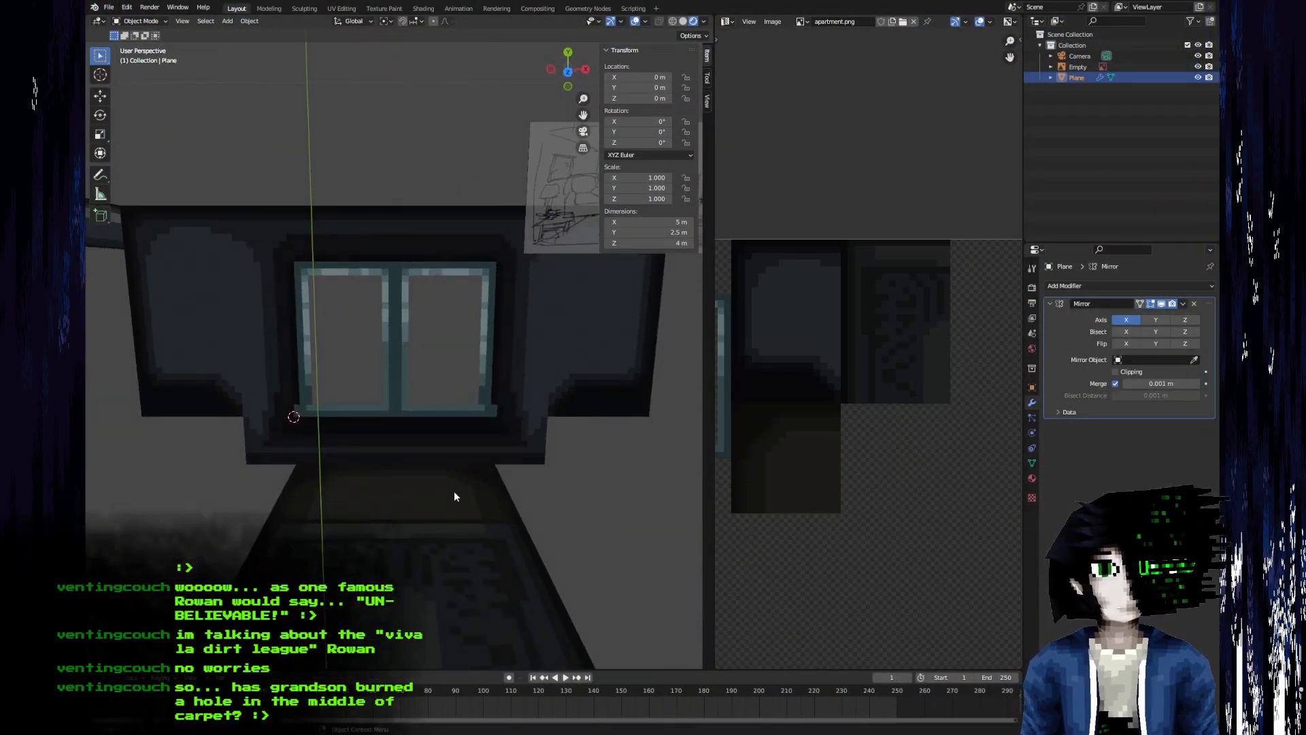
pyautogui.moveTo(454, 491); pyautogui.dragTo(412, 487, button='middle')
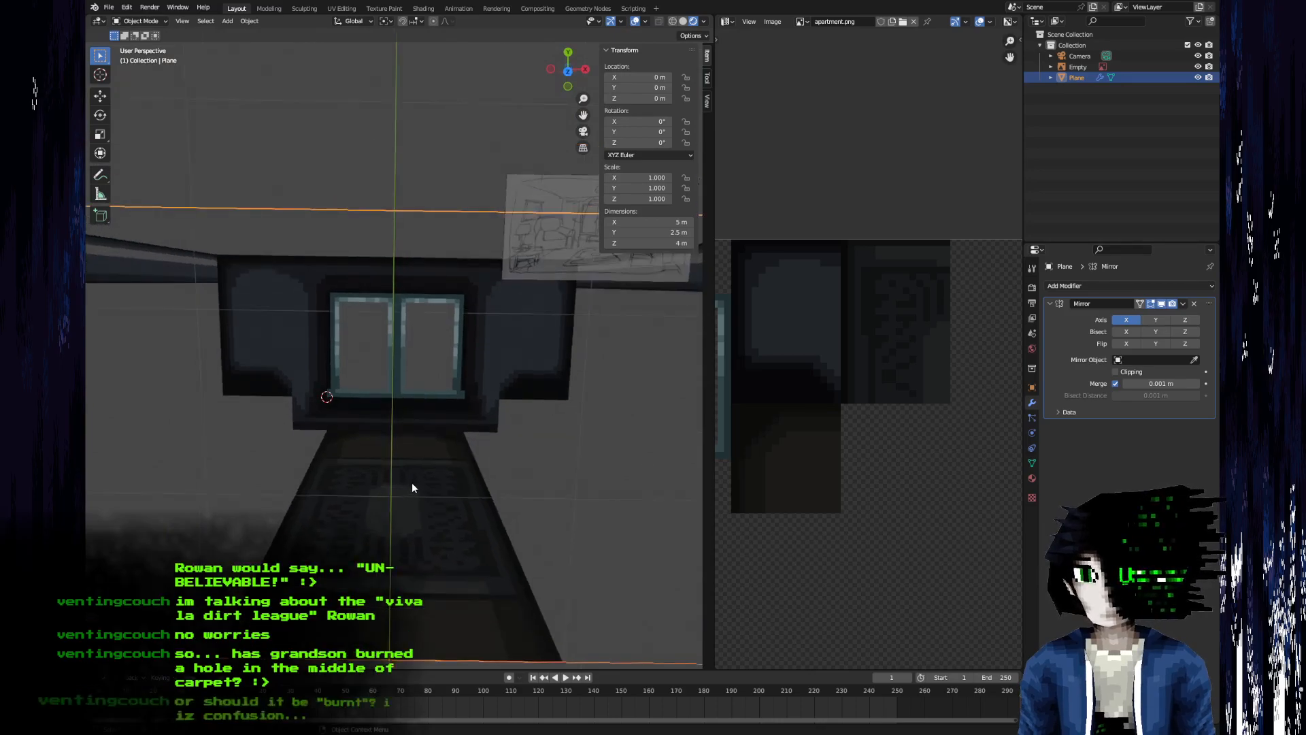
pyautogui.scroll(2, 412, 487)
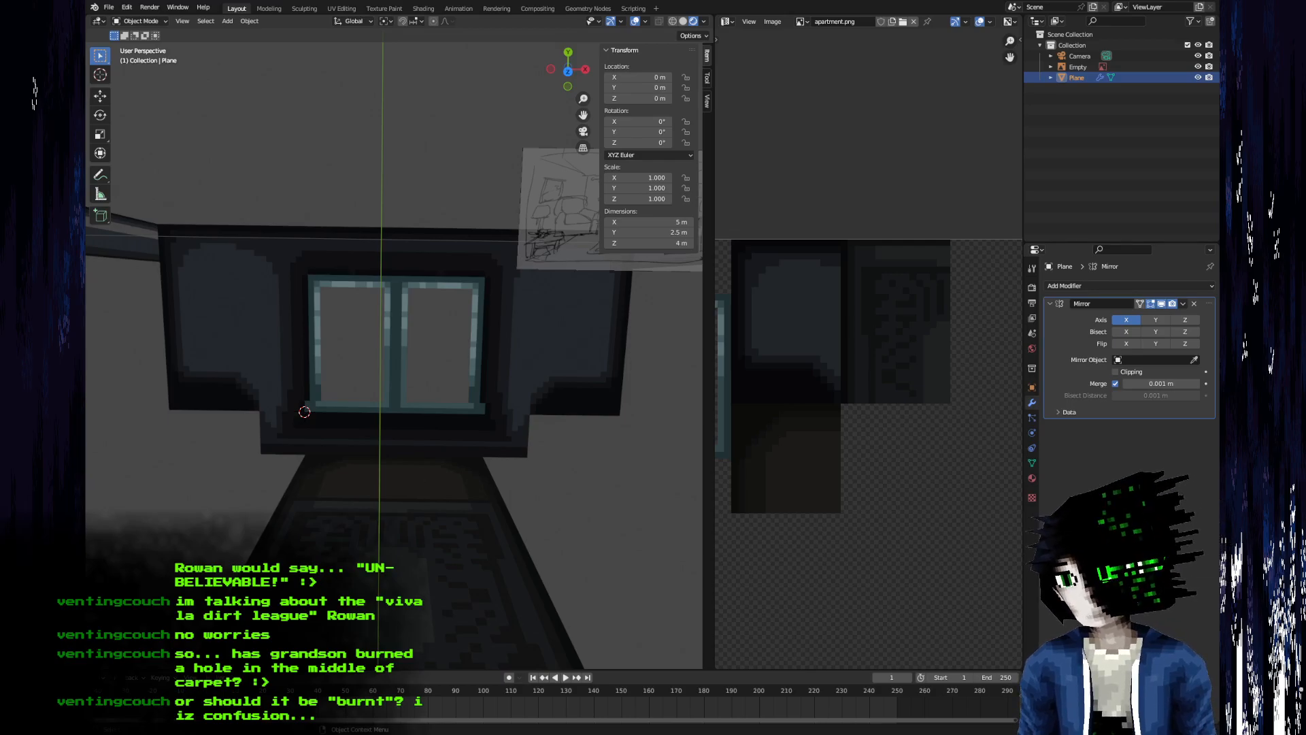
# - Darken the window frame's four palette shades in Aseprite, with HSV 189, 37, 9 for the darkest, save apartment.png, and check them in Blender
pyautogui.hotkey('alt', 'Tab')
pyautogui.moveTo(583, 271); pyautogui.dragTo(959, 183, button='middle')
pyautogui.keyDown('alt'); pyautogui.click(564, 209); pyautogui.keyUp('alt')
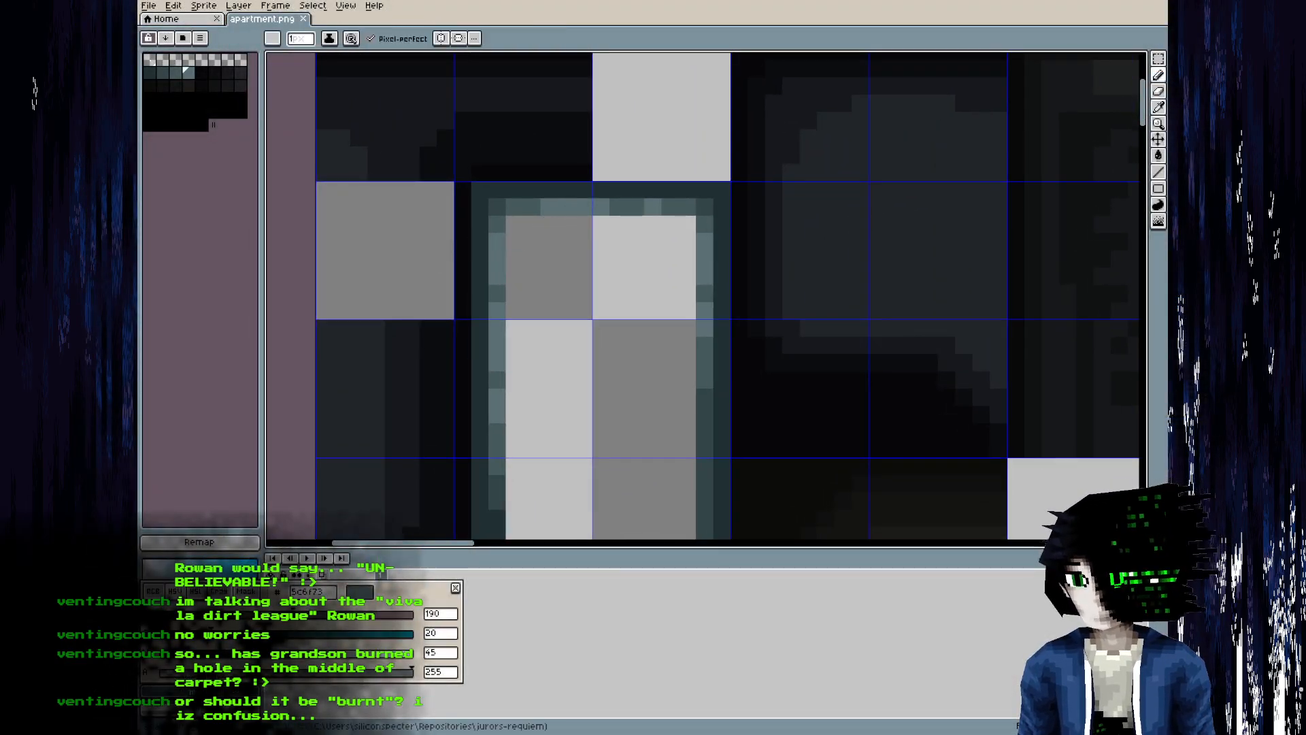
pyautogui.click(238, 653)
pyautogui.keyDown('alt'); pyautogui.click(523, 208); pyautogui.keyUp('alt')
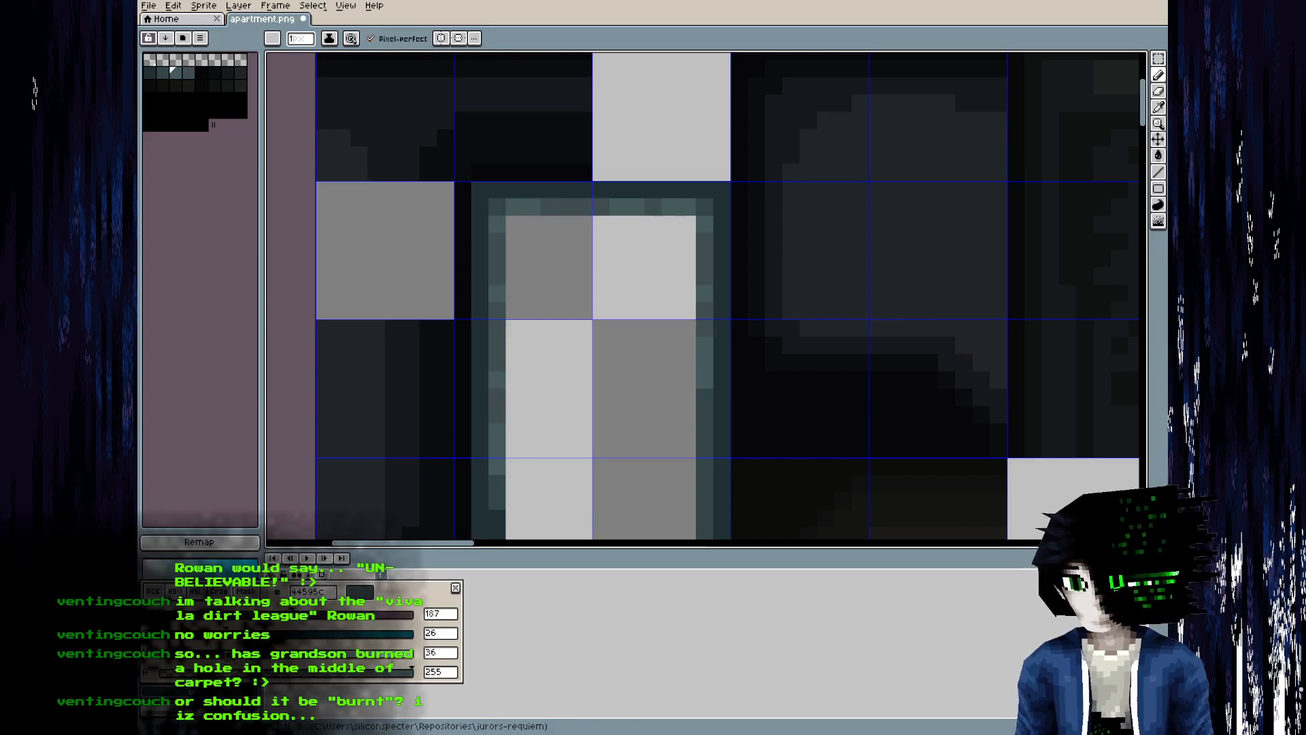
pyautogui.click(229, 653)
pyautogui.keyDown('alt'); pyautogui.click(496, 491); pyautogui.keyUp('alt')
pyautogui.click(204, 653)
pyautogui.keyDown('alt'); pyautogui.click(480, 504); pyautogui.keyUp('alt')
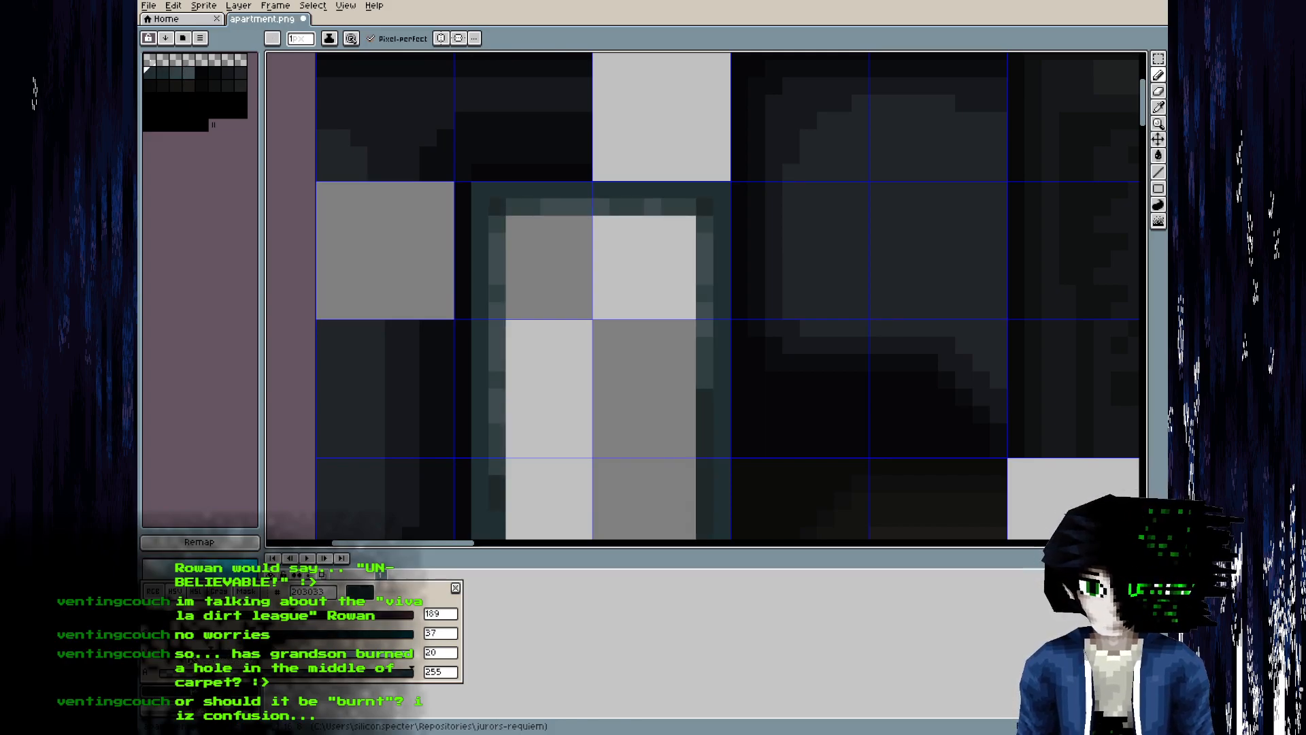
pyautogui.click(185, 654)
pyautogui.scroll(-2, 596, 323)
pyautogui.hotkey('ctrl', 's')
pyautogui.hotkey('alt', 'Tab')
pyautogui.hotkey('alt', 'r')
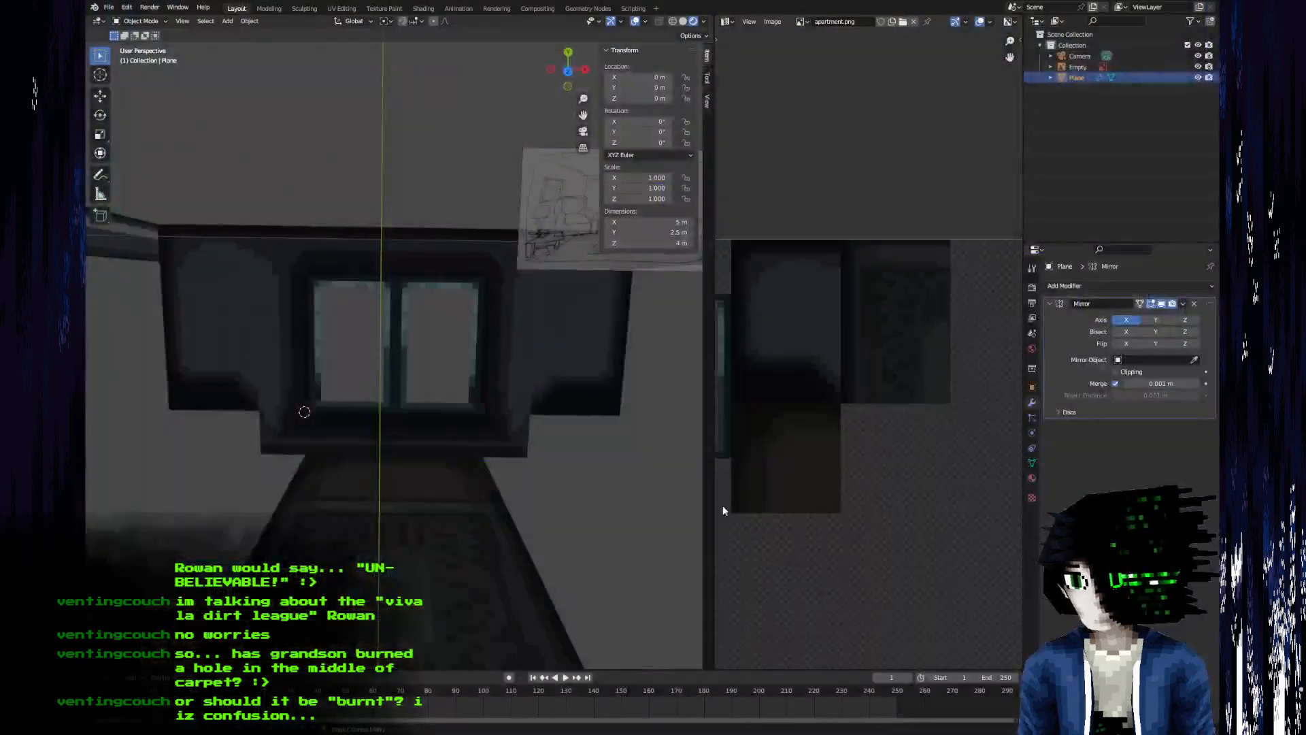
pyautogui.moveTo(520, 442); pyautogui.dragTo(484, 457, button='middle')
pyautogui.scroll(2, 484, 459)
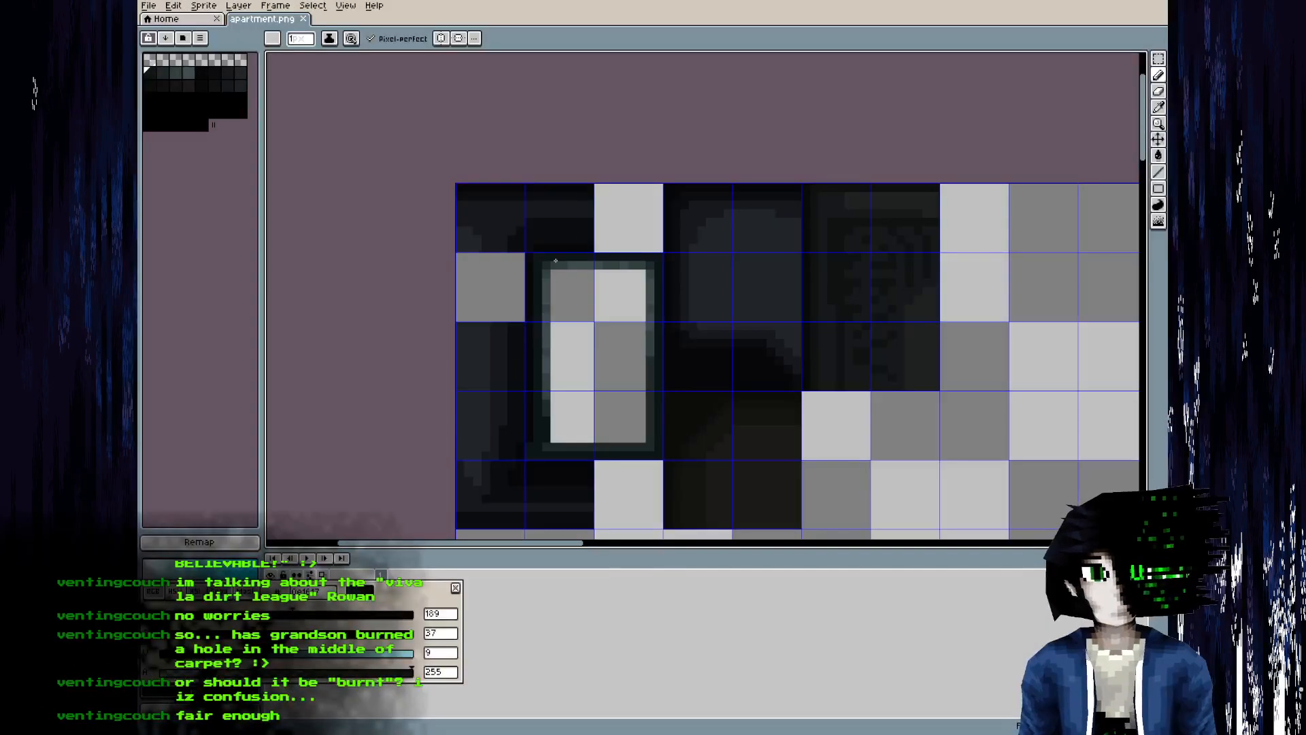
# - Darken the wall's lighter shades to HSV 217, 19, 14 and 210, 21, 9, save apartment.png, and check the room in Blender
pyautogui.hotkey('alt', 'Tab')
pyautogui.keyDown('alt'); pyautogui.click(752, 277); pyautogui.keyUp('alt')
pyautogui.scroll(-2, 201, 654)
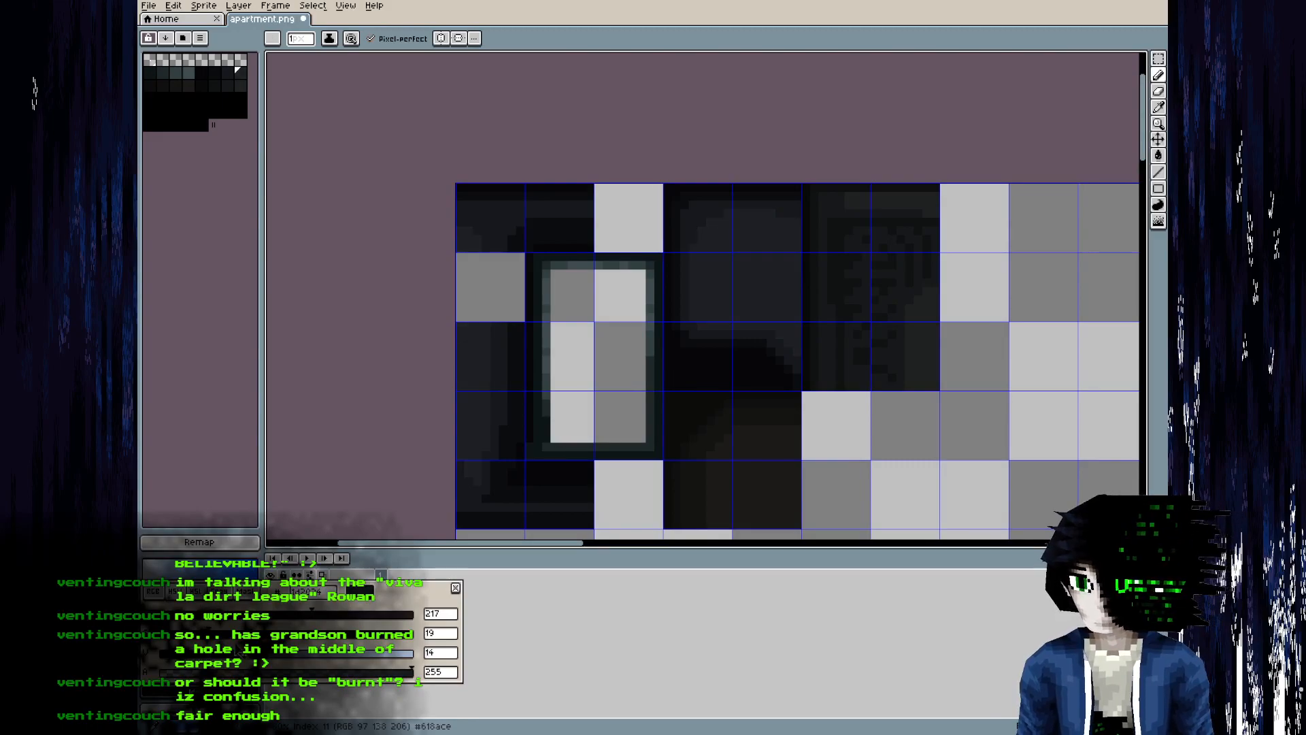
pyautogui.press('[')
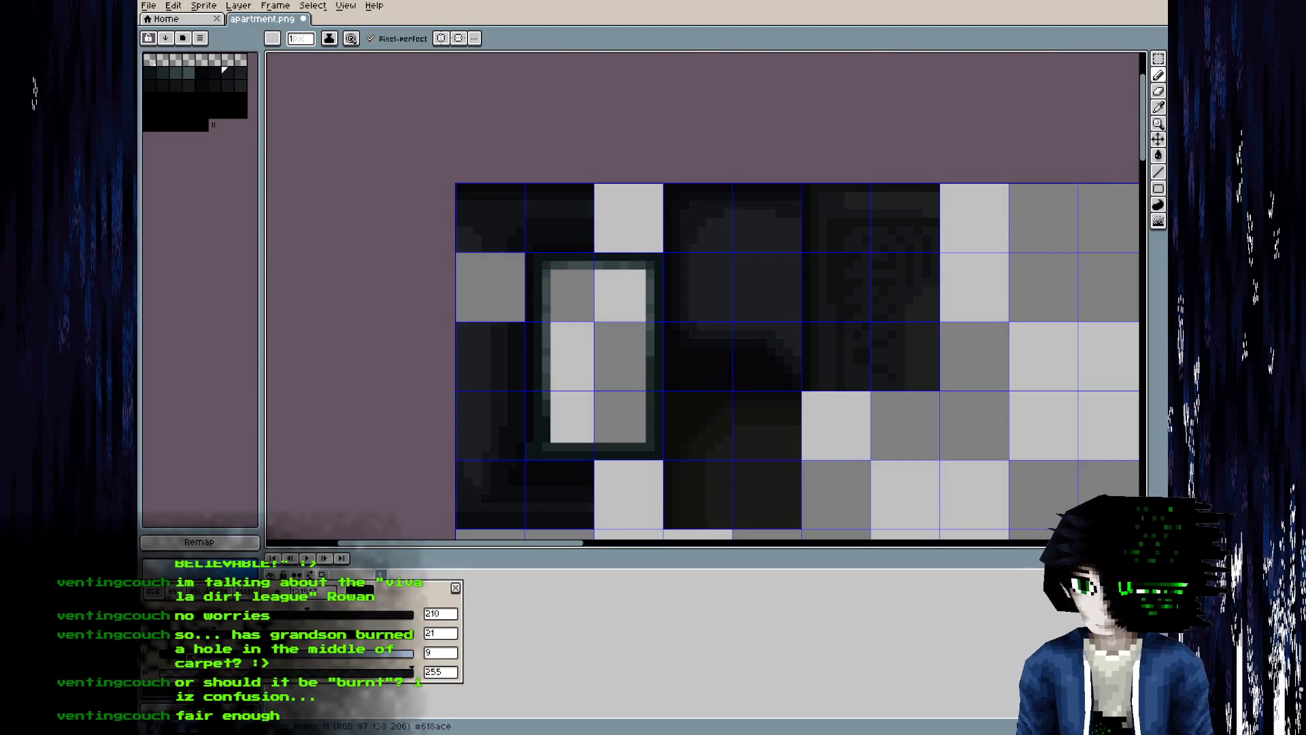
pyautogui.hotkey('ctrl', 's')
pyautogui.hotkey('alt', 'Tab')
pyautogui.scroll(-2, 453, 440)
pyautogui.moveTo(453, 439); pyautogui.dragTo(465, 420, button='middle')
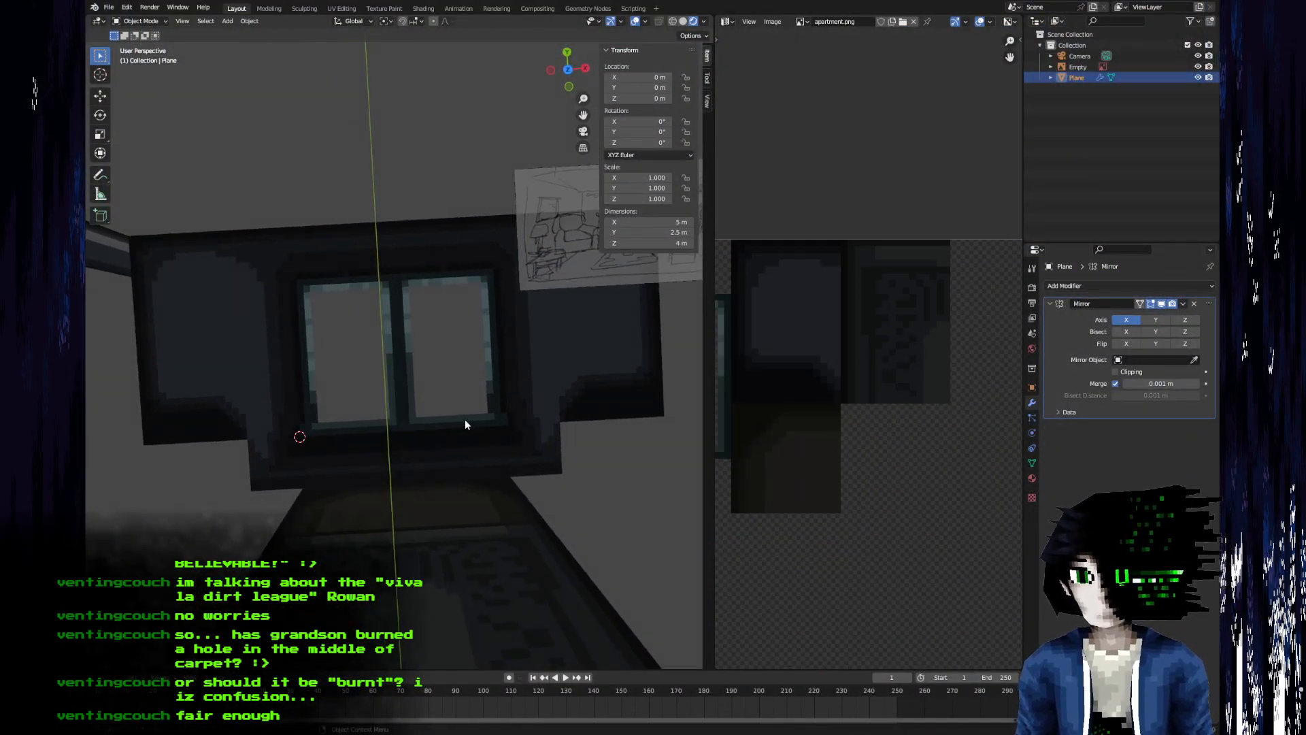
pyautogui.moveTo(437, 424); pyautogui.dragTo(438, 475, button='middle')
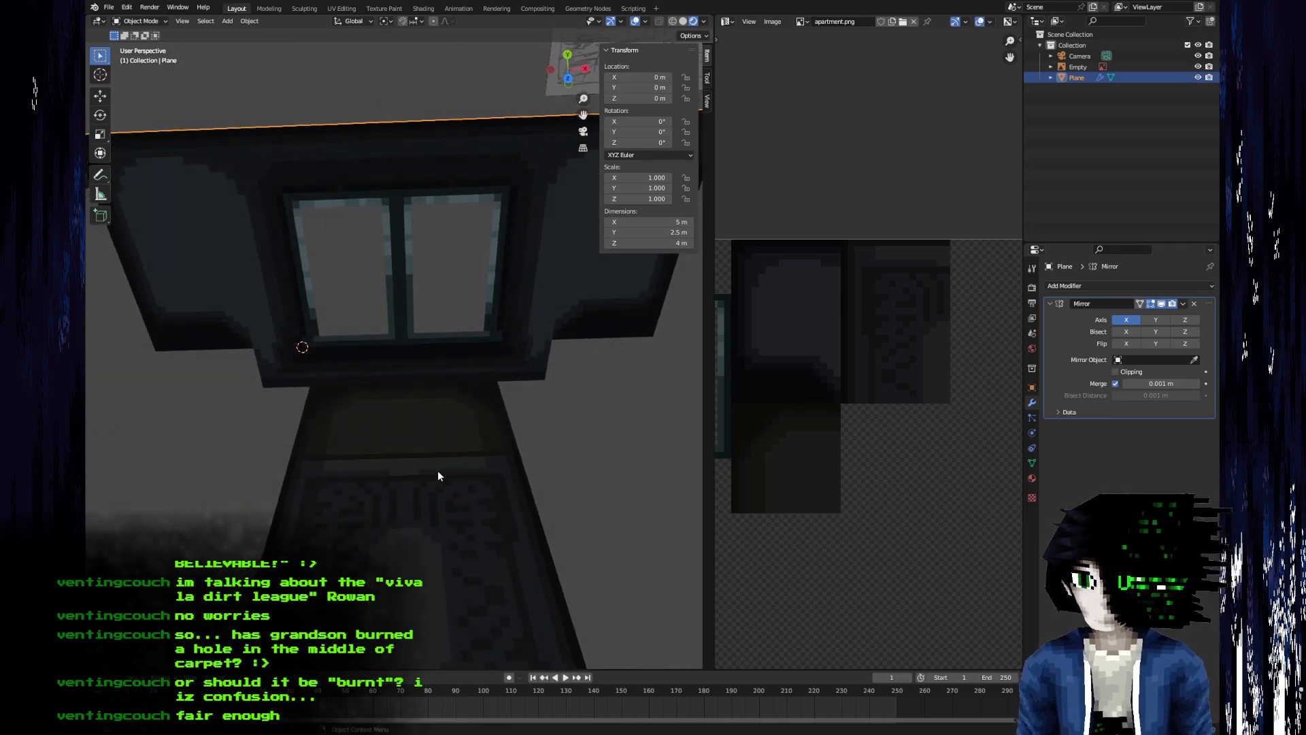
# - Mark out the three-by-three block of floor faces beside the carpet to examine the space there
pyautogui.moveTo(529, 389)
pyautogui.mouseDown(button='middle')
pyautogui.moveTo(315, 406)
pyautogui.moveTo(181, 437)
pyautogui.moveTo(265, 393)
pyautogui.moveTo(542, 353)
pyautogui.moveTo(467, 457)
pyautogui.moveTo(379, 476)
pyautogui.moveTo(302, 445)
pyautogui.moveTo(435, 431)
pyautogui.moveTo(411, 484)
pyautogui.moveTo(254, 487)
pyautogui.moveTo(279, 437)
pyautogui.mouseUp(button='middle')
pyautogui.press('Tab')
pyautogui.click(244, 428)
pyautogui.keyDown('shift'); pyautogui.click(317, 446); pyautogui.keyUp('shift')
pyautogui.keyDown('shift'); pyautogui.click(389, 466); pyautogui.keyUp('shift')
pyautogui.keyDown('shift'); pyautogui.click(390, 507); pyautogui.keyUp('shift')
pyautogui.keyDown('shift'); pyautogui.click(389, 509); pyautogui.keyUp('shift')
pyautogui.keyDown('shift'); pyautogui.click(210, 470); pyautogui.keyUp('shift')
pyautogui.keyDown('shift'); pyautogui.click(156, 509); pyautogui.keyUp('shift')
pyautogui.keyDown('shift'); pyautogui.click(255, 537); pyautogui.keyUp('shift')
pyautogui.keyDown('shift'); pyautogui.click(298, 494); pyautogui.keyUp('shift')
pyautogui.keyDown('shift'); pyautogui.click(372, 511); pyautogui.keyUp('shift')
pyautogui.keyDown('shift'); pyautogui.click(391, 569); pyautogui.keyUp('shift')
pyautogui.moveTo(407, 565); pyautogui.dragTo(360, 558, button='middle')
pyautogui.moveTo(485, 514); pyautogui.dragTo(291, 482, button='middle')
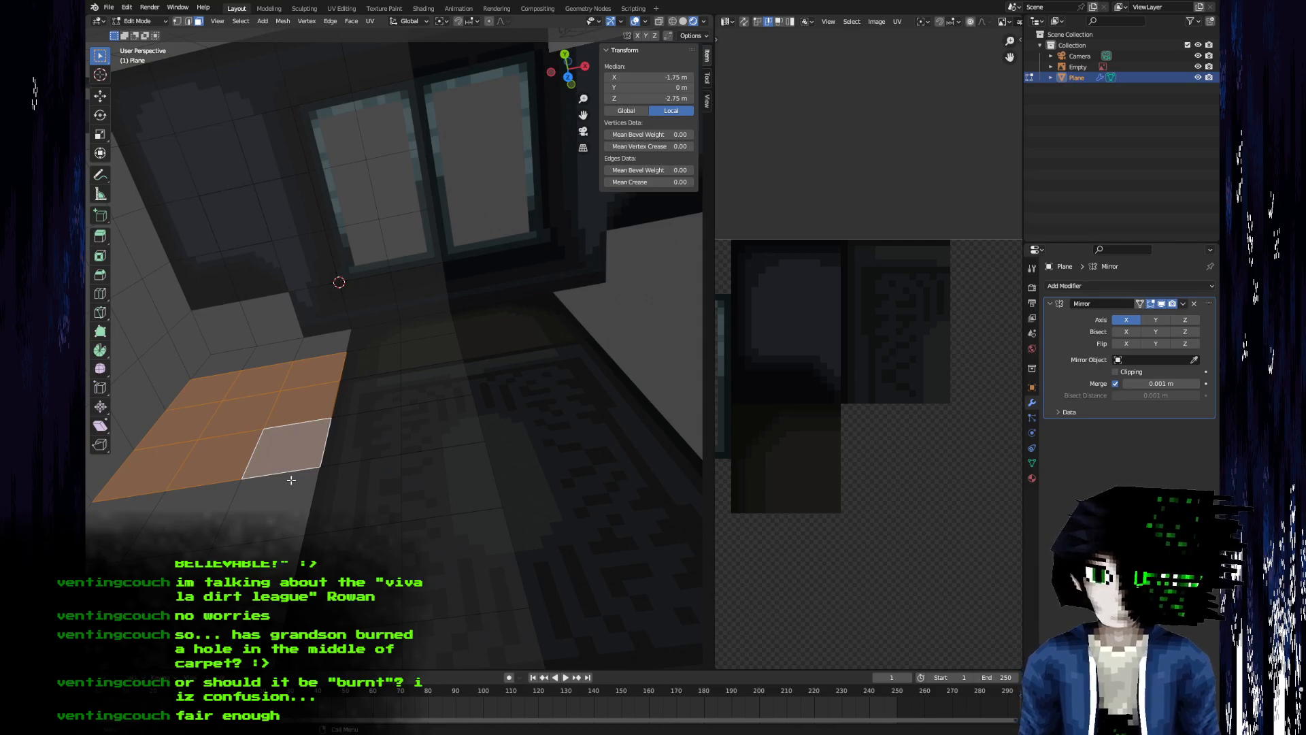
pyautogui.keyDown('shift'); pyautogui.moveTo(442, 501); pyautogui.dragTo(482, 509, button='middle'); pyautogui.keyUp('shift')
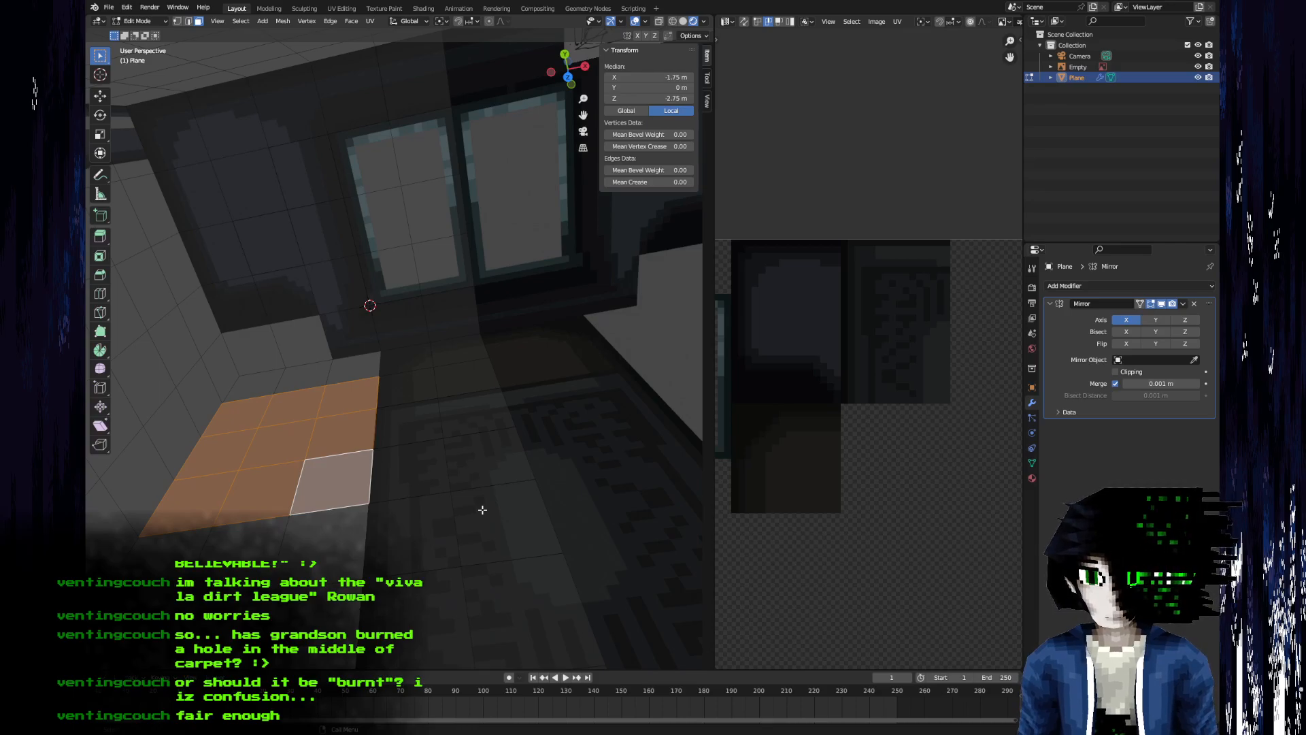
# - Examine the floor grid beside the carpet and the mirrored room as a whole in both edit and object modes
pyautogui.press('1')
pyautogui.click(371, 500)
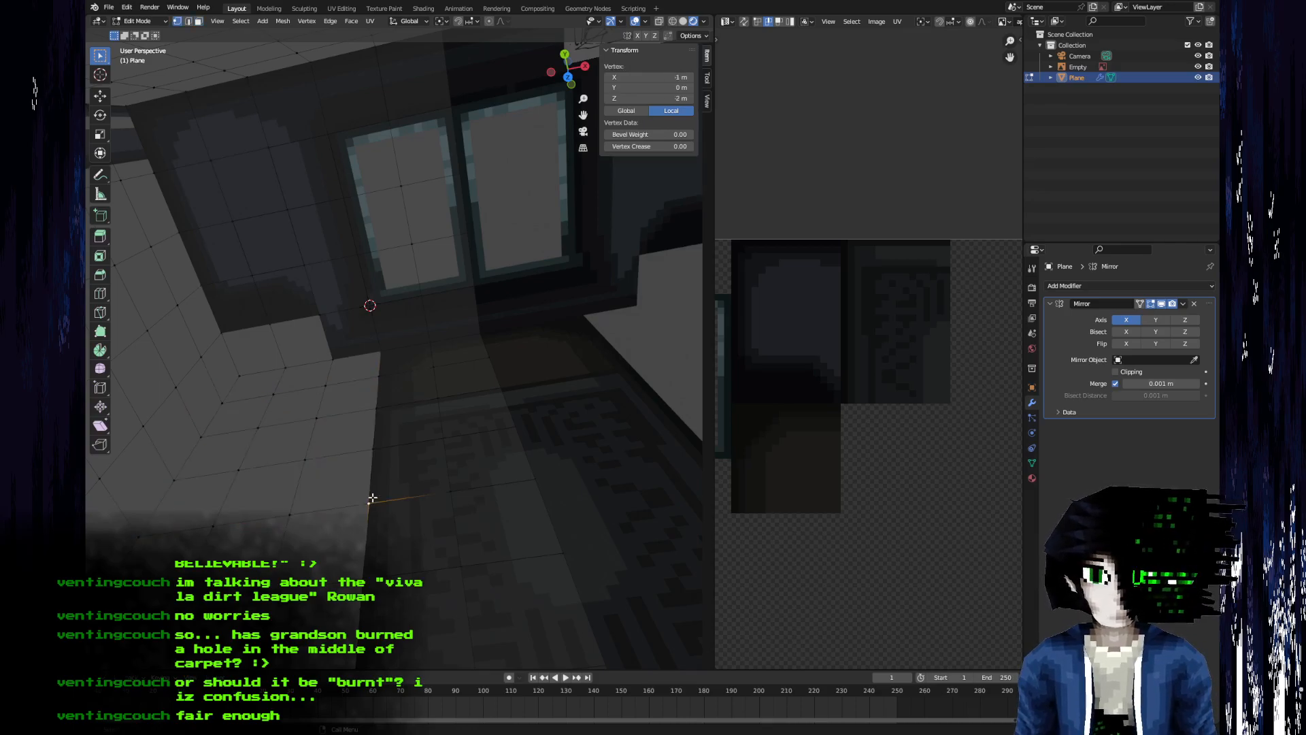
pyautogui.scroll(-5, 272, 482)
pyautogui.press('Tab')
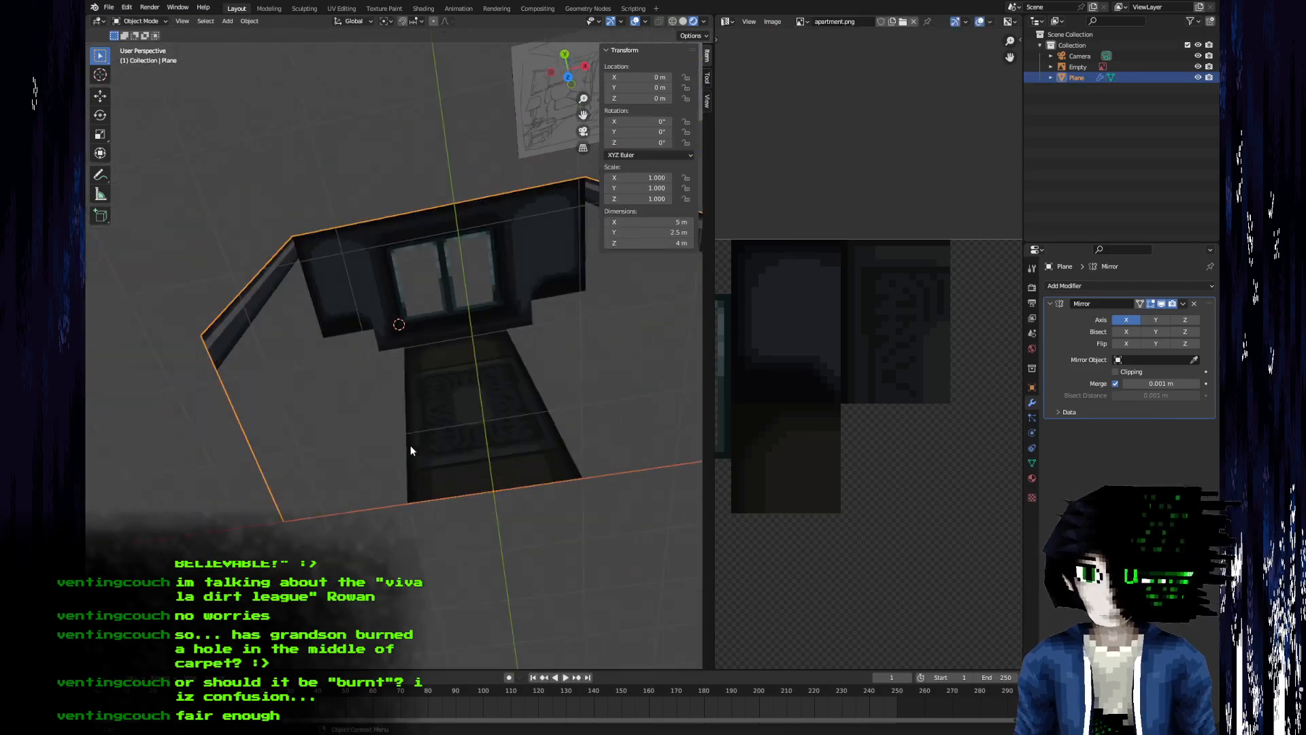
pyautogui.moveTo(395, 446); pyautogui.dragTo(394, 542, button='middle')
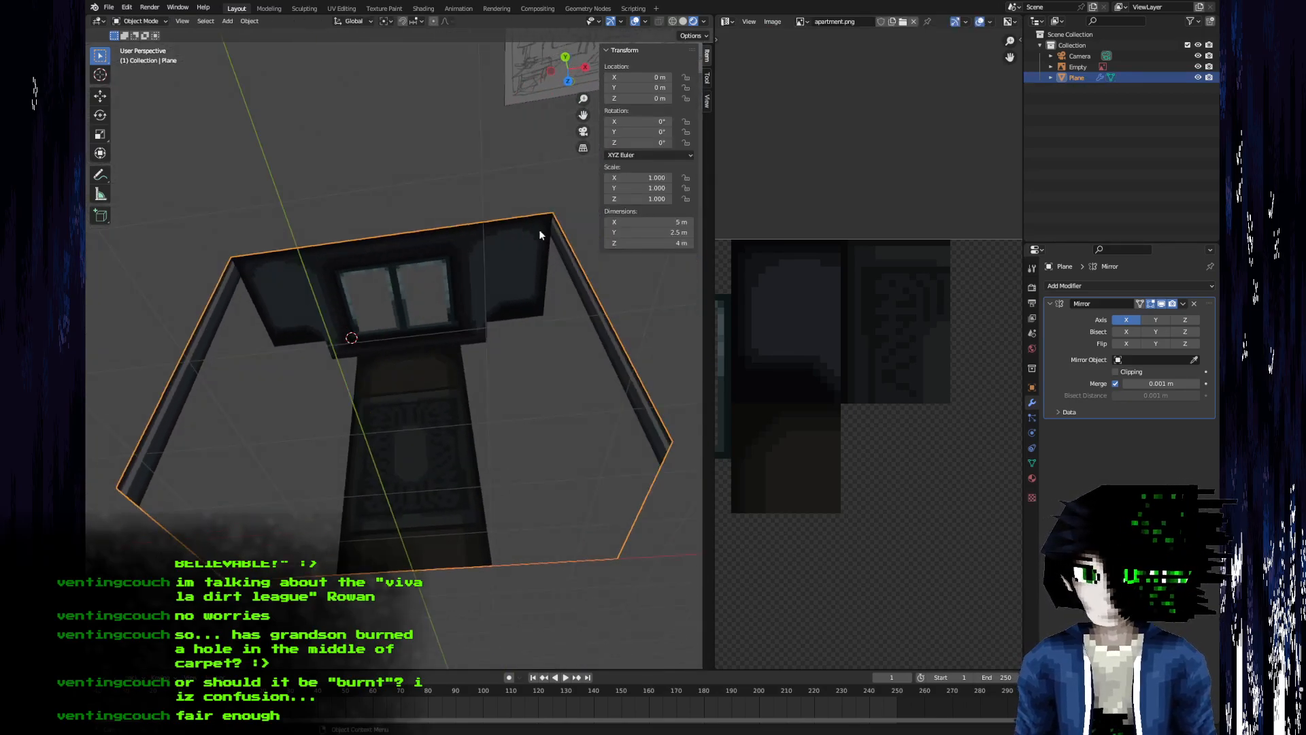
pyautogui.press('Tab')
pyautogui.moveTo(272, 505); pyautogui.dragTo(320, 449, button='middle')
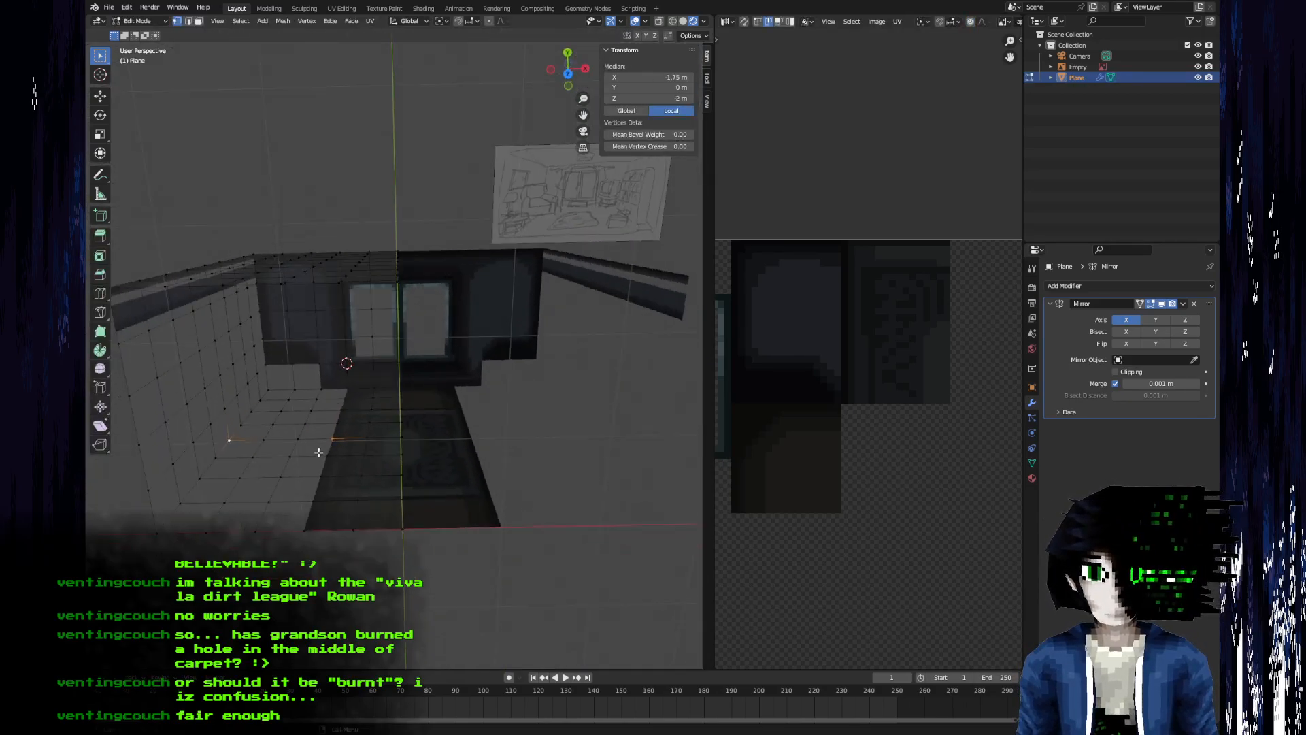
pyautogui.scroll(4, 192, 538)
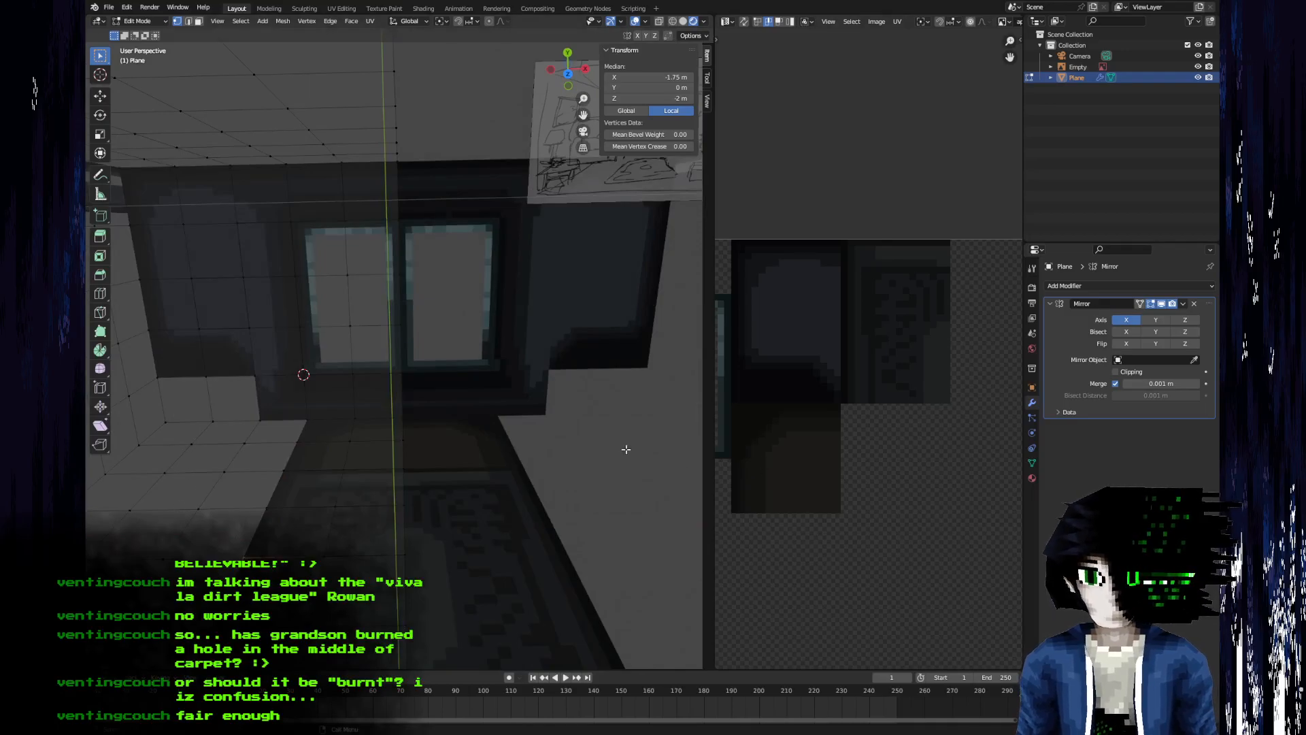
pyautogui.keyDown('shift'); pyautogui.moveTo(521, 469); pyautogui.dragTo(598, 460, button='middle'); pyautogui.keyUp('shift')
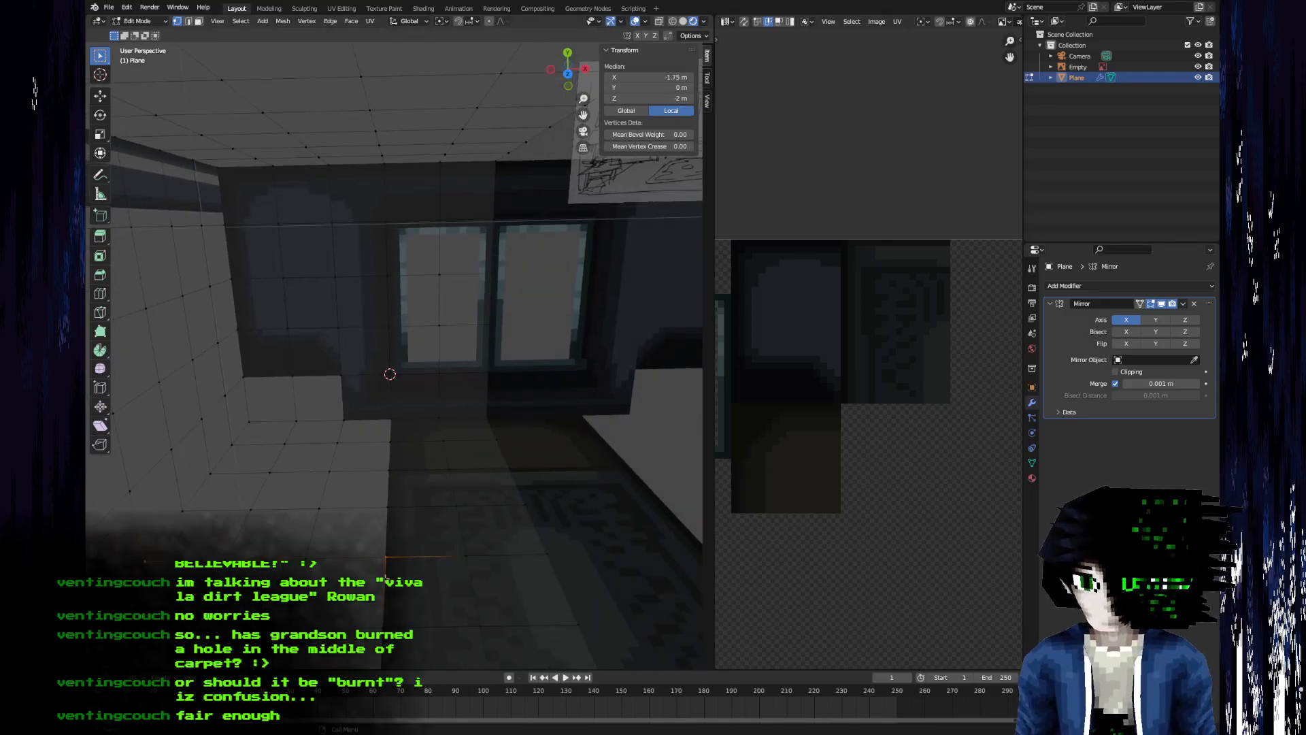
pyautogui.press('Tab')
pyautogui.scroll(-5, 475, 527)
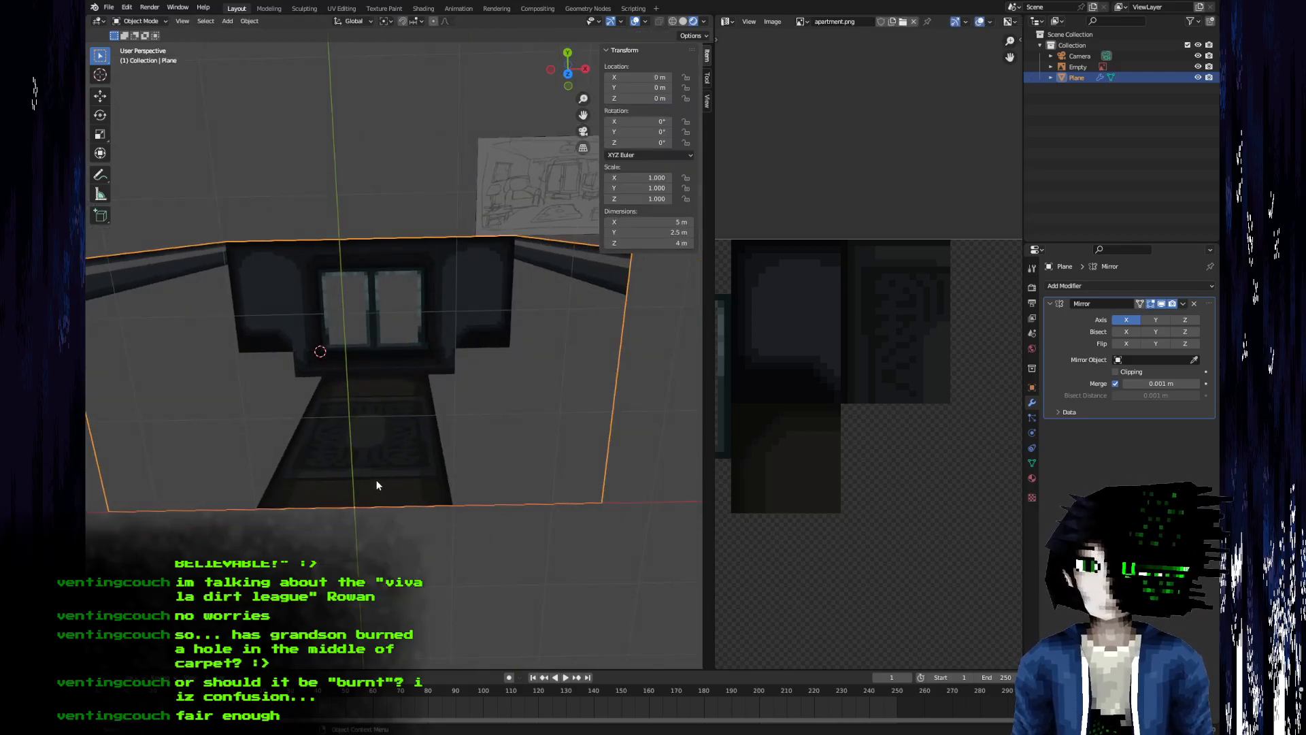
pyautogui.press('Tab')
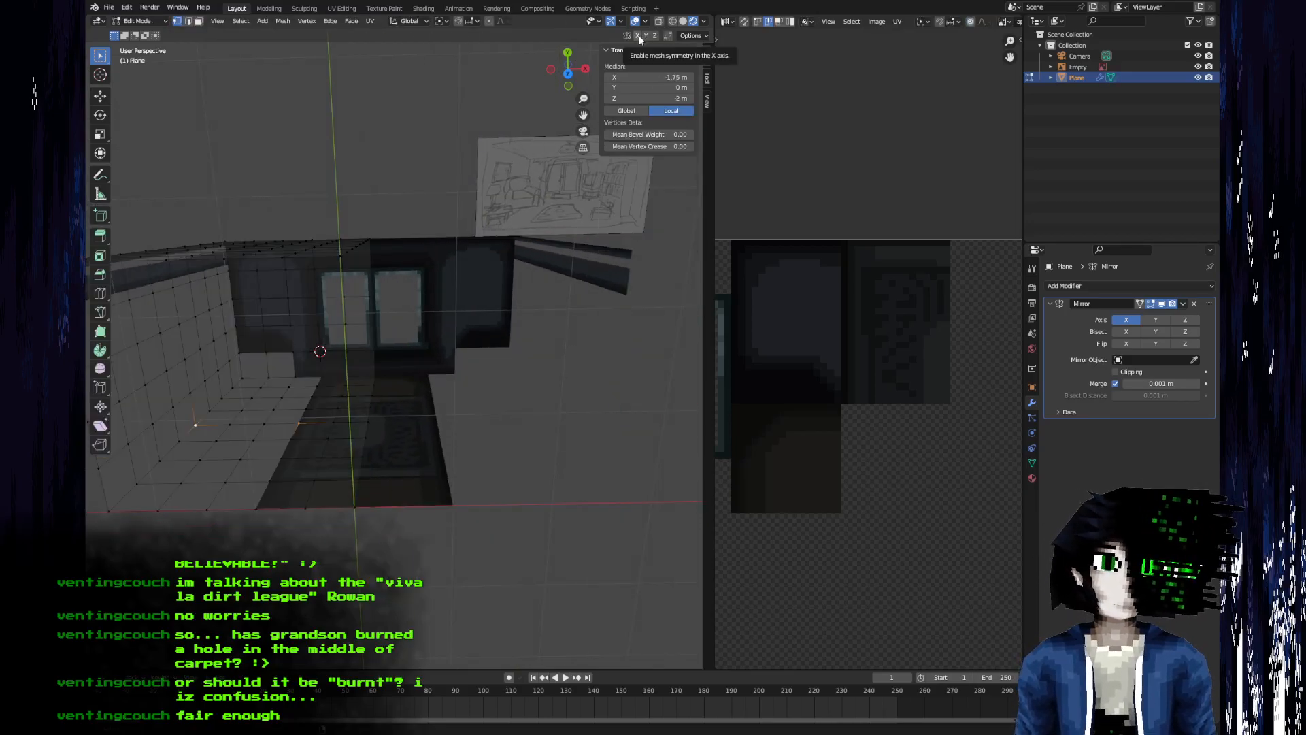
pyautogui.press('Tab')
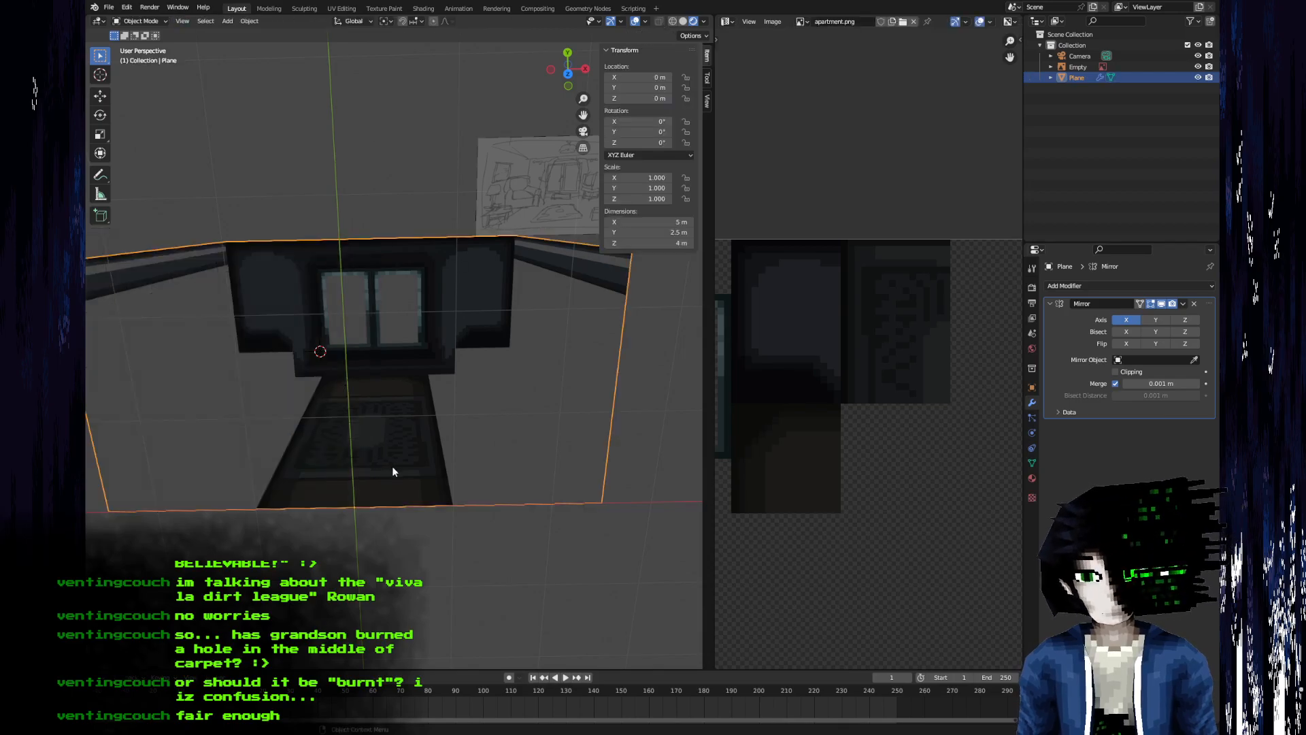
# - Rename the room's Plane object as Base
pyautogui.doubleClick(1078, 77)
pyautogui.write('Base')
pyautogui.press('Return')
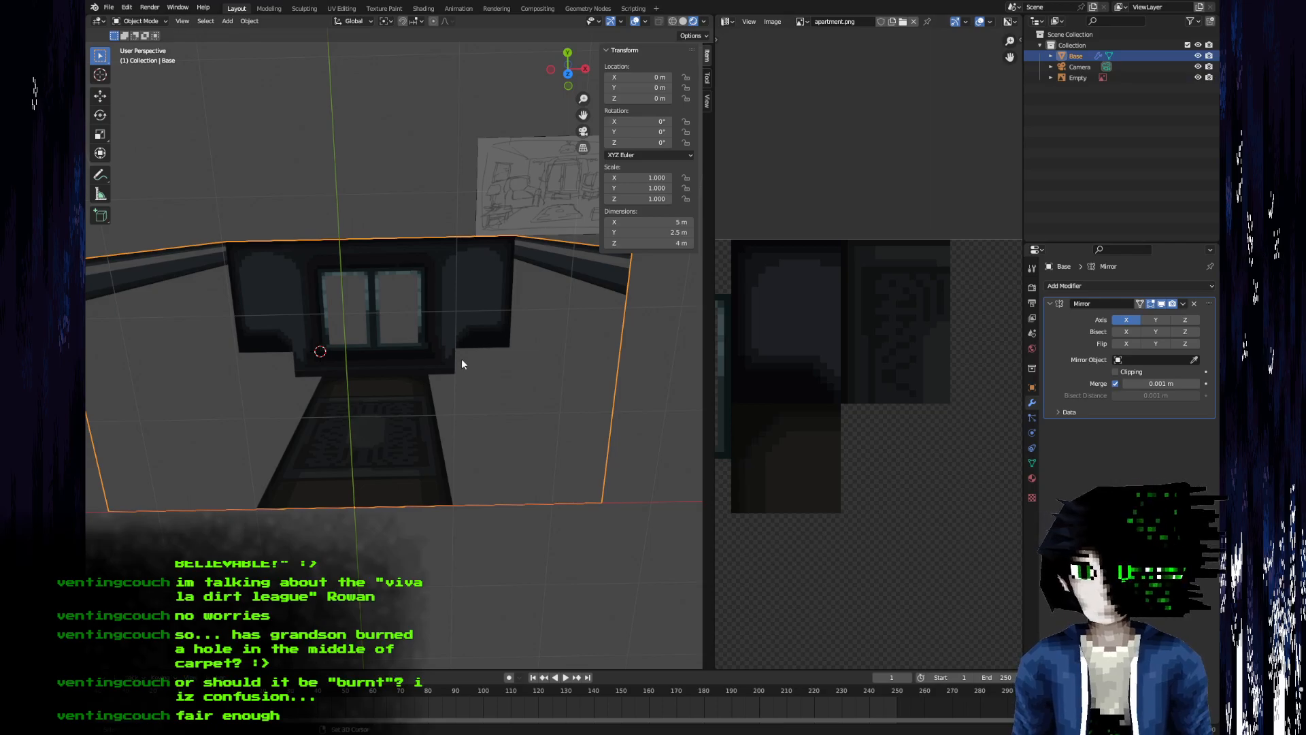
# - Duplicate the Base object in place and hide the original
pyautogui.hotkey('shift', 'd')
pyautogui.rightClick(453, 312)
pyautogui.click(1198, 56)
# - Rename the duplicated room object as Chair
pyautogui.doubleClick(1088, 65)
pyautogui.write('Ch')
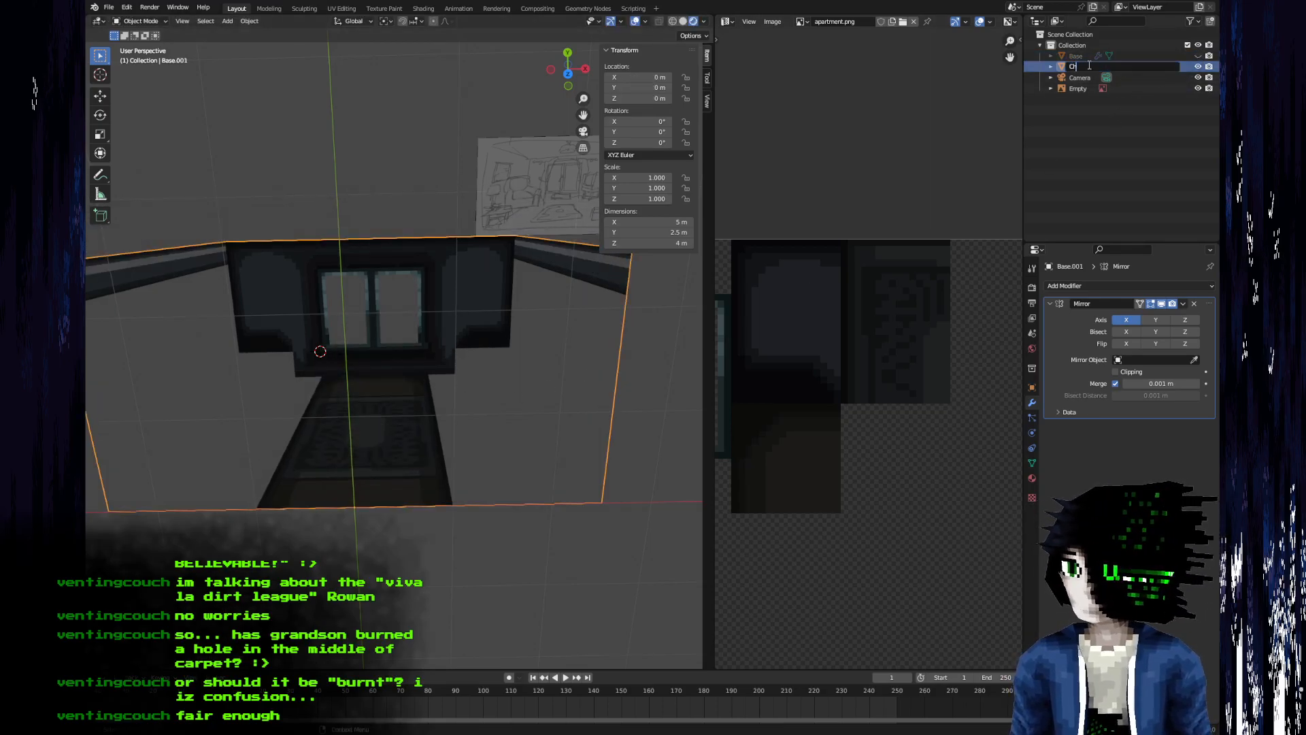
pyautogui.write('air')
pyautogui.press('Return')
pyautogui.keyDown('shift'); pyautogui.moveTo(390, 368); pyautogui.dragTo(403, 341, button='middle'); pyautogui.keyUp('shift')
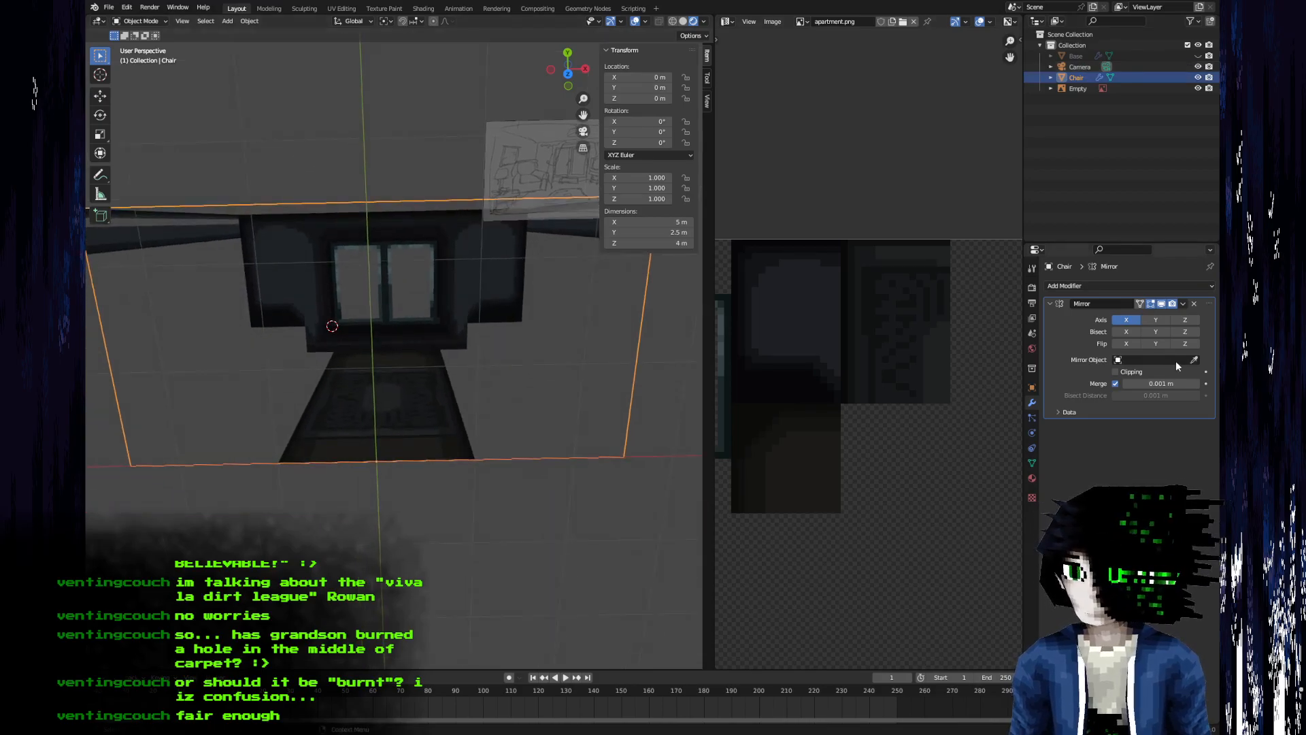
# - Delete the Chair mesh's outer column of front floor faces and the row behind them, isolating the three inner faces
pyautogui.scroll(3, 454, 409)
pyautogui.press('Tab')
pyautogui.moveTo(449, 413); pyautogui.dragTo(372, 416, button='middle')
pyautogui.press('3')
pyautogui.click(221, 467)
pyautogui.keyDown('shift'); pyautogui.moveTo(273, 440); pyautogui.dragTo(329, 487, button='middle'); pyautogui.keyUp('shift')
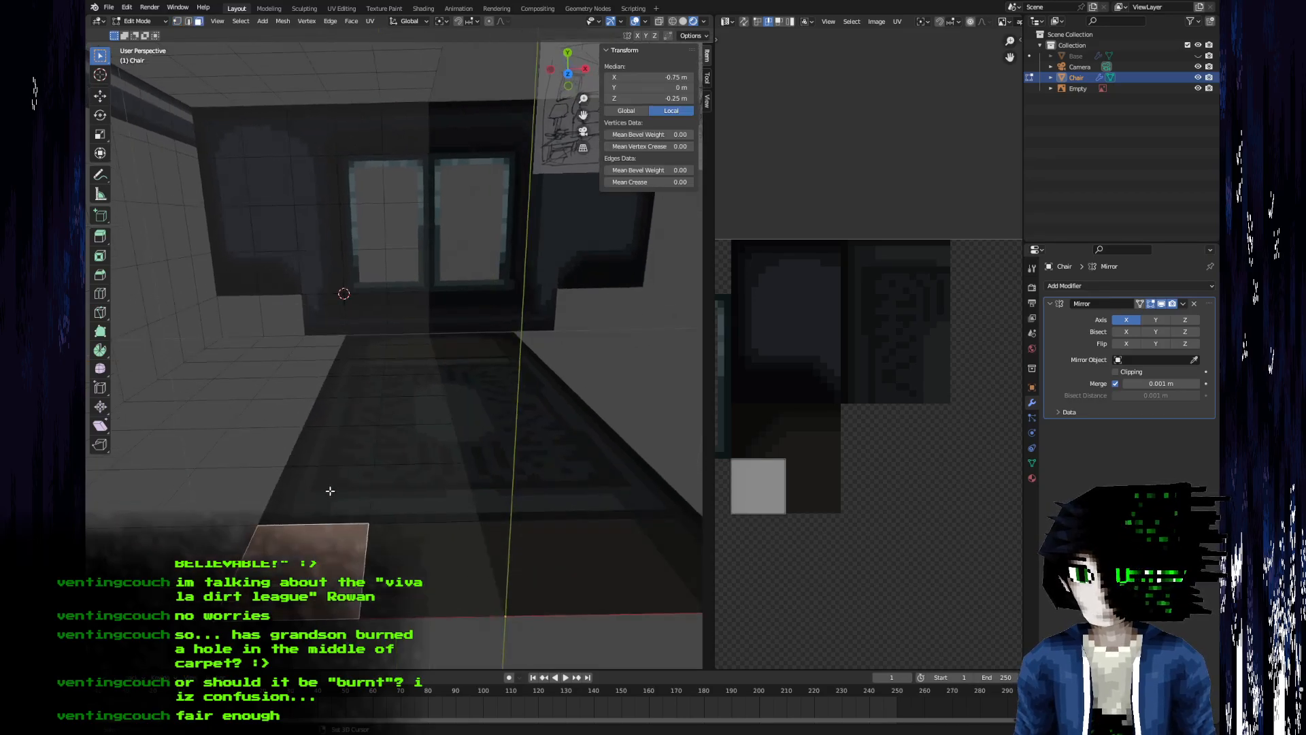
pyautogui.keyDown('shift'); pyautogui.click(329, 489); pyautogui.keyUp('shift')
pyautogui.keyDown('shift'); pyautogui.click(350, 454); pyautogui.keyUp('shift')
pyautogui.keyDown('shift'); pyautogui.click(412, 451); pyautogui.keyUp('shift')
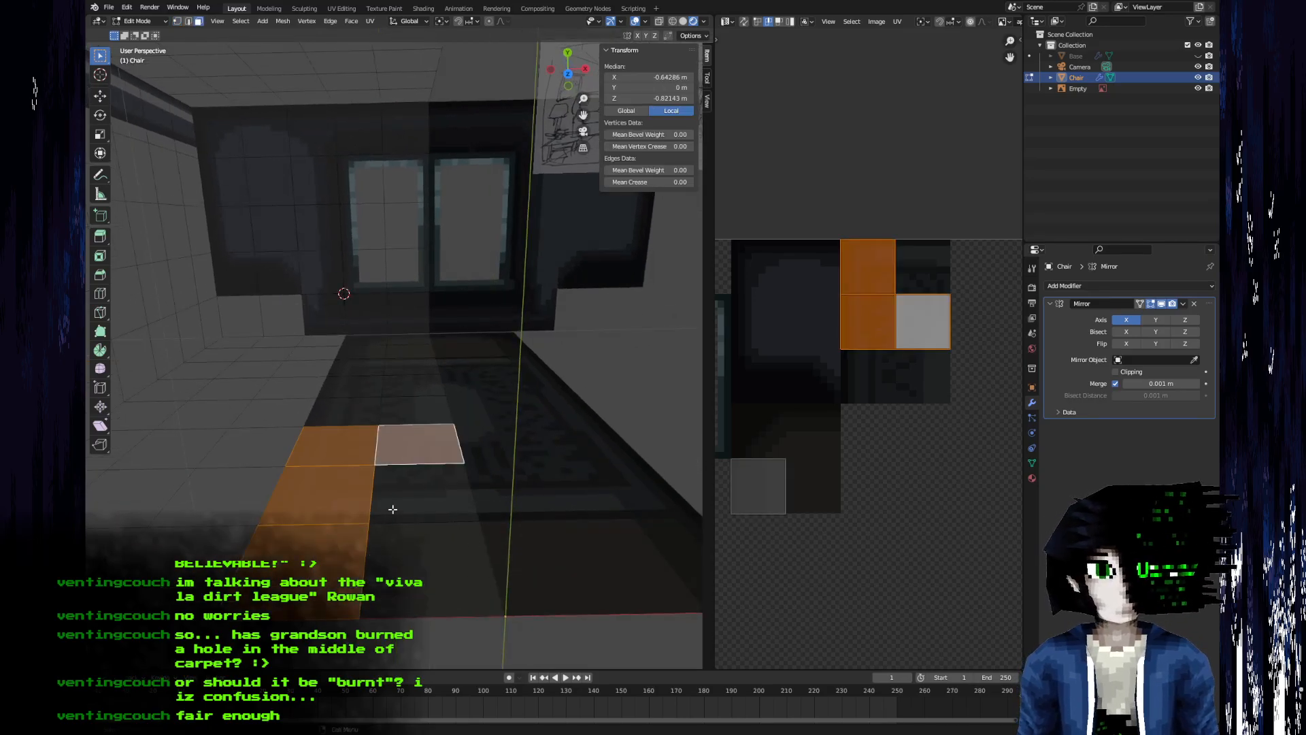
pyautogui.keyDown('shift'); pyautogui.click(407, 435); pyautogui.keyUp('shift')
pyautogui.keyDown('shift'); pyautogui.click(410, 416); pyautogui.keyUp('shift')
pyautogui.keyDown('shift'); pyautogui.click(353, 414); pyautogui.keyUp('shift')
pyautogui.press('x')
pyautogui.click(382, 466)
# - Delete every face of the Chair mesh except the three isolated floor faces along the mirror axis
pyautogui.click(403, 497)
pyautogui.keyDown('shift'); pyautogui.click(412, 534); pyautogui.keyUp('shift')
pyautogui.keyDown('shift'); pyautogui.click(427, 459); pyautogui.keyUp('shift')
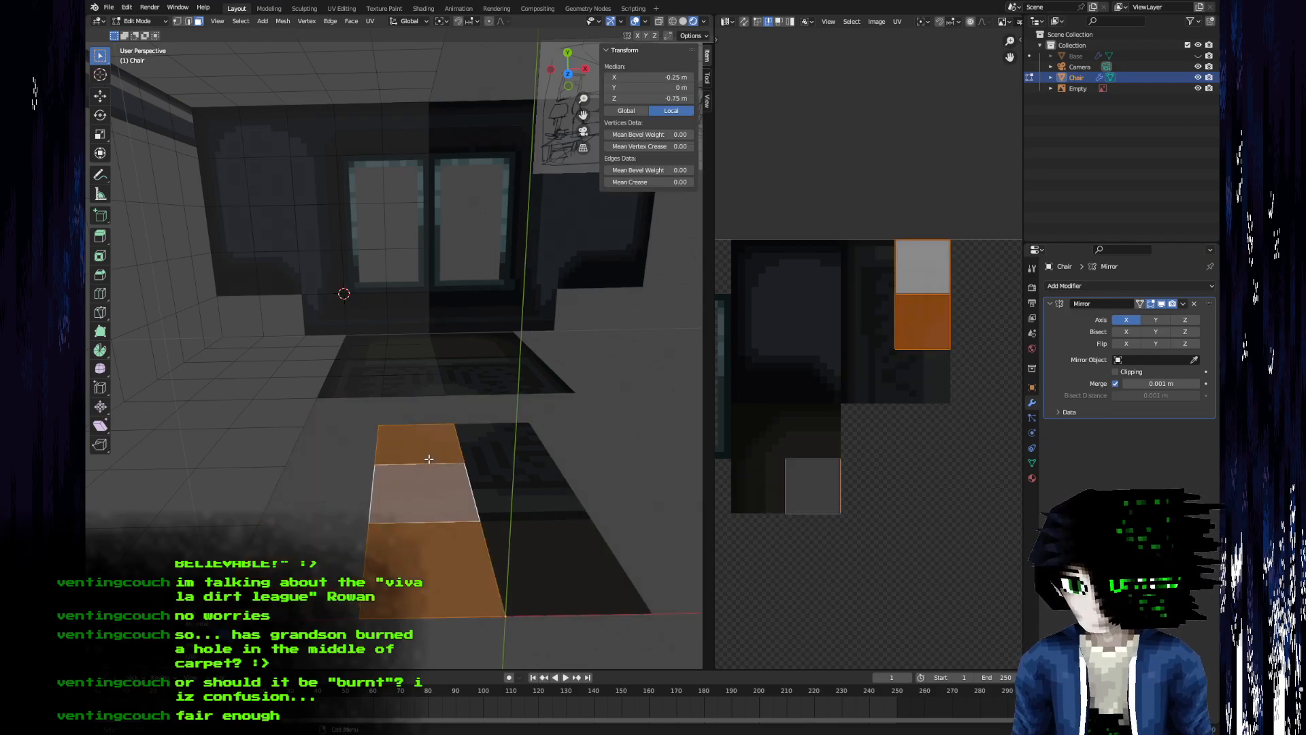
pyautogui.hotkey('ctrl', 'i')
pyautogui.press('x')
pyautogui.click(429, 450)
pyautogui.press('Tab')
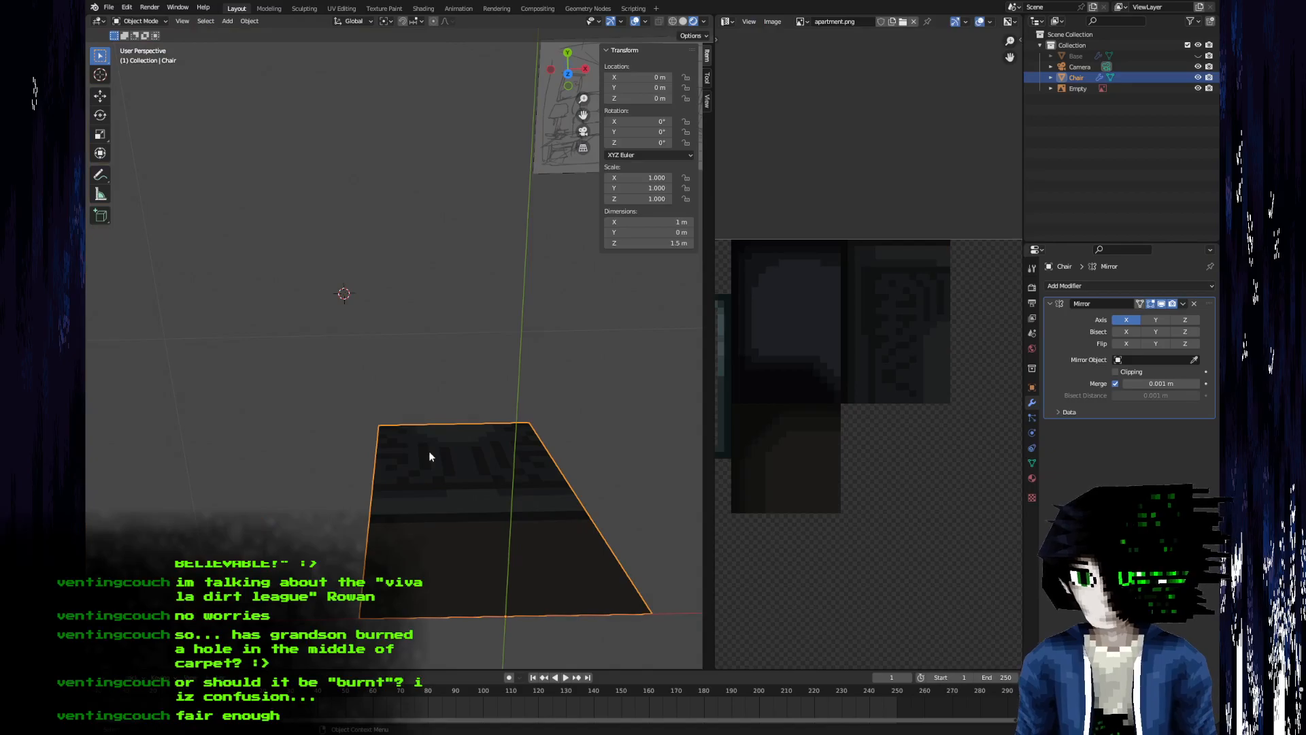
# - Unhide the Base object and view the Chair faces against the room's floor
pyautogui.click(1197, 56)
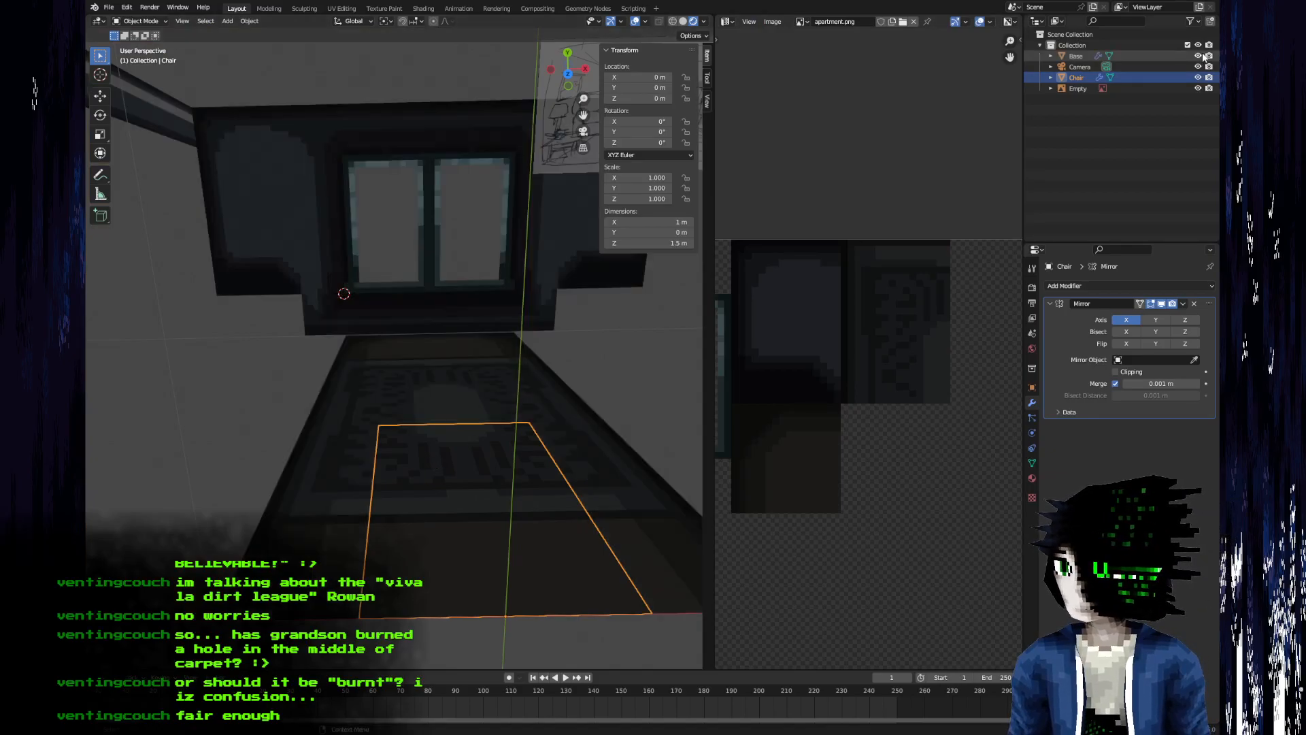
pyautogui.scroll(-5, 367, 538)
pyautogui.moveTo(367, 537); pyautogui.dragTo(463, 508, button='middle')
pyautogui.scroll(5, 386, 555)
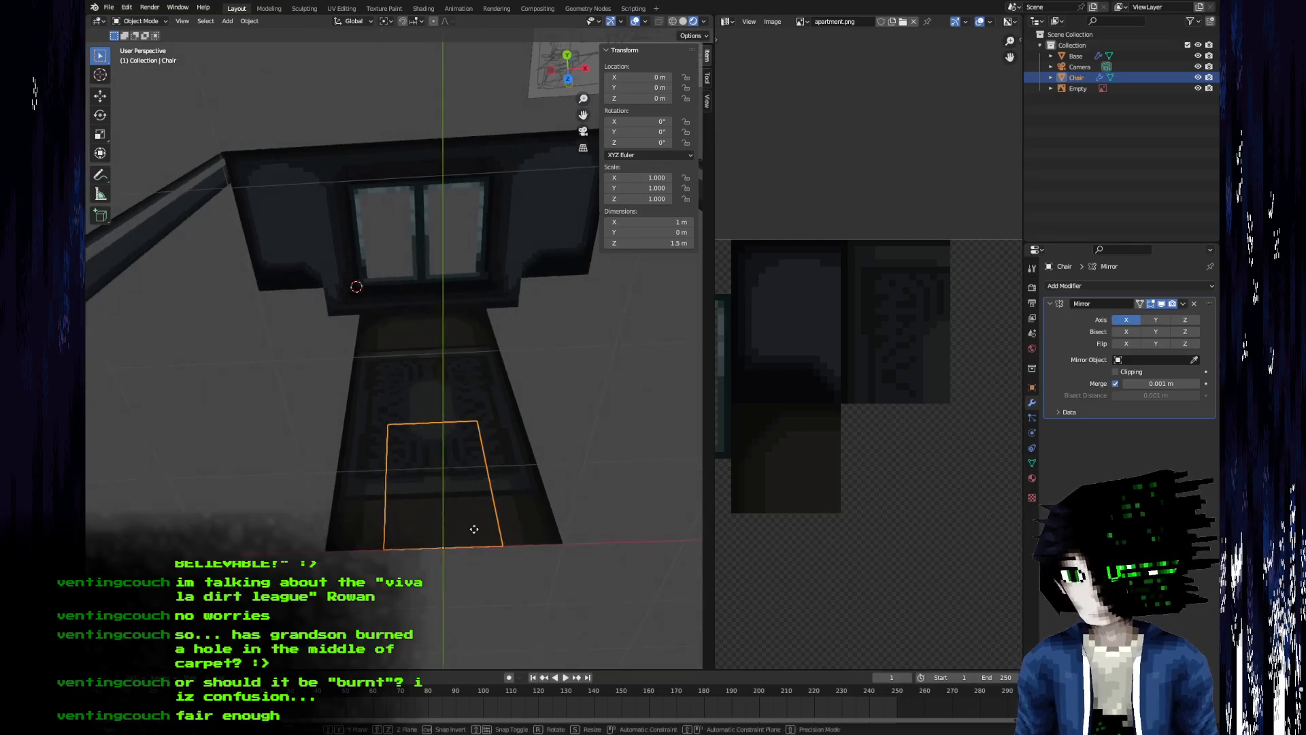
pyautogui.press('g')
pyautogui.hotkey('shift', 'z')
pyautogui.press('y')
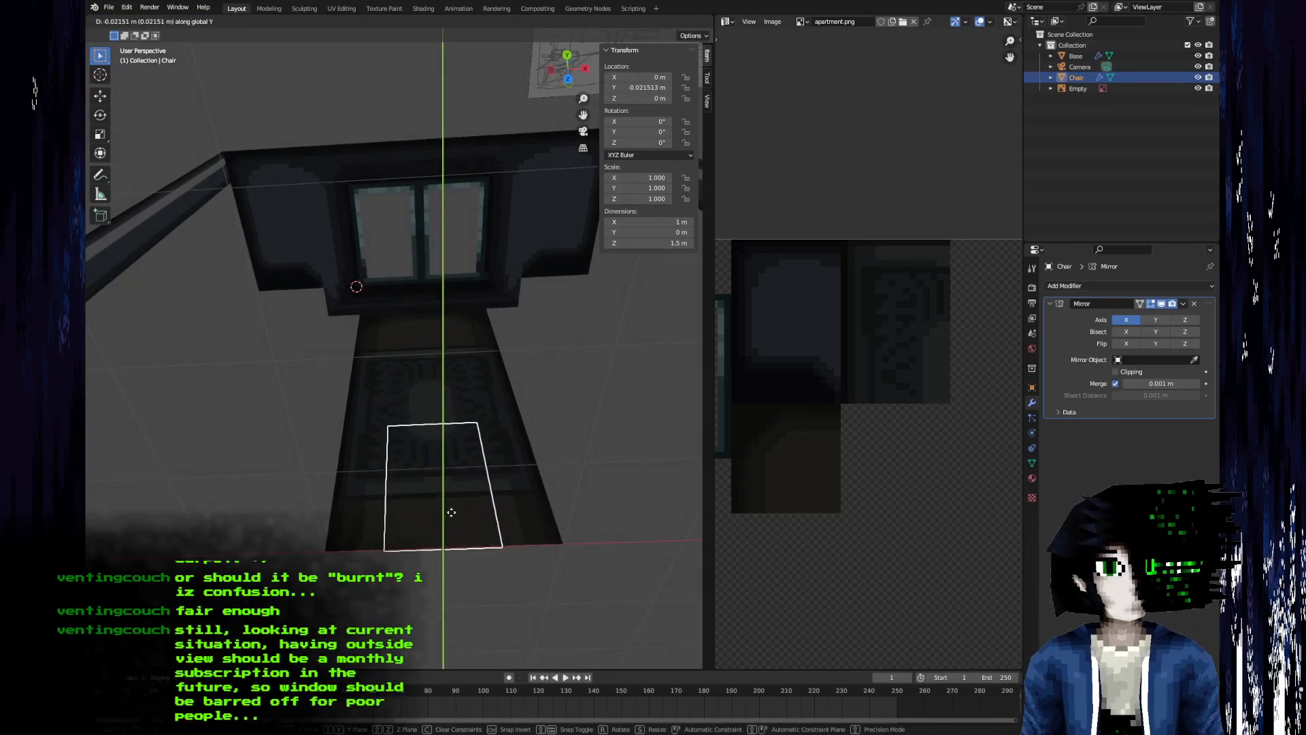
pyautogui.hotkey('shift', 'x')
pyautogui.rightClick(288, 505)
pyautogui.moveTo(288, 505); pyautogui.dragTo(359, 530, button='middle')
# - Rotate the Chair object about 65° around the Y axis and place it beside the room's floor, slightly above floor level
pyautogui.press('g')
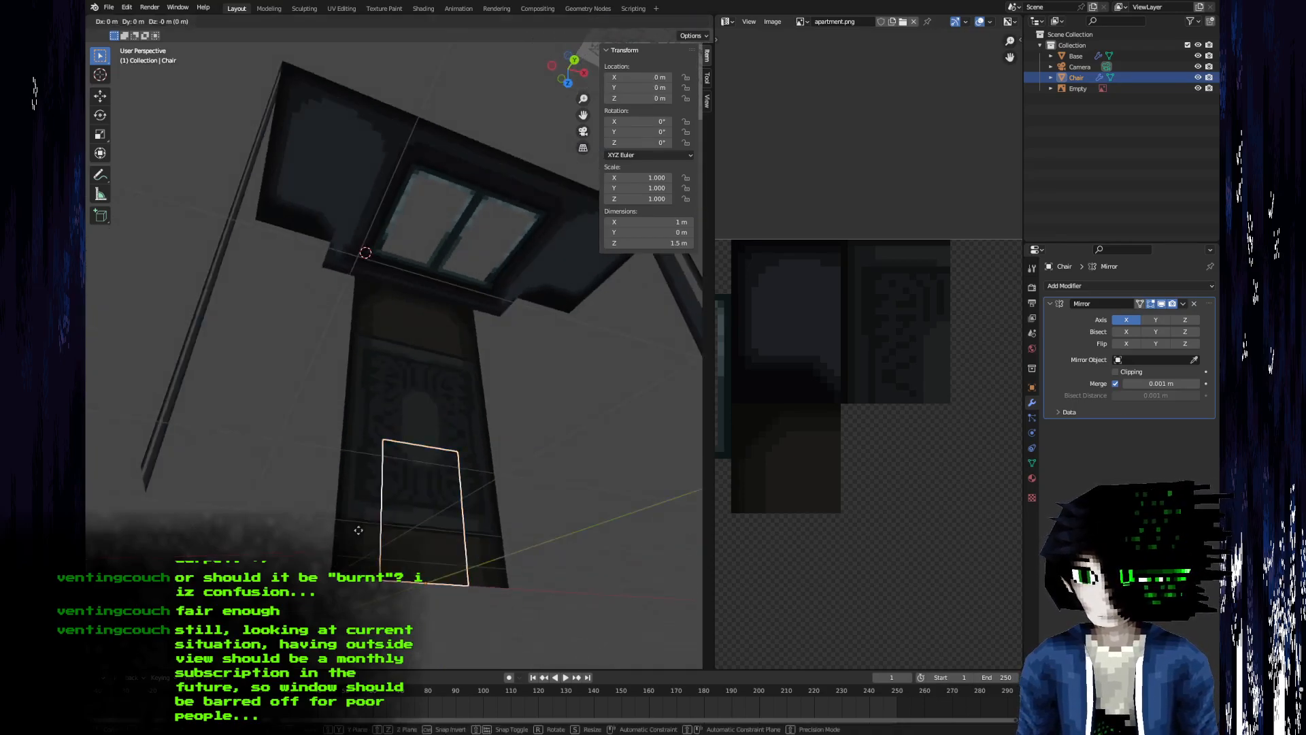
pyautogui.press('r')
pyautogui.press('y')
pyautogui.click(320, 300)
pyautogui.moveTo(397, 355); pyautogui.dragTo(360, 465, button='middle')
pyautogui.press('g')
pyautogui.hotkey('shift', 'y')
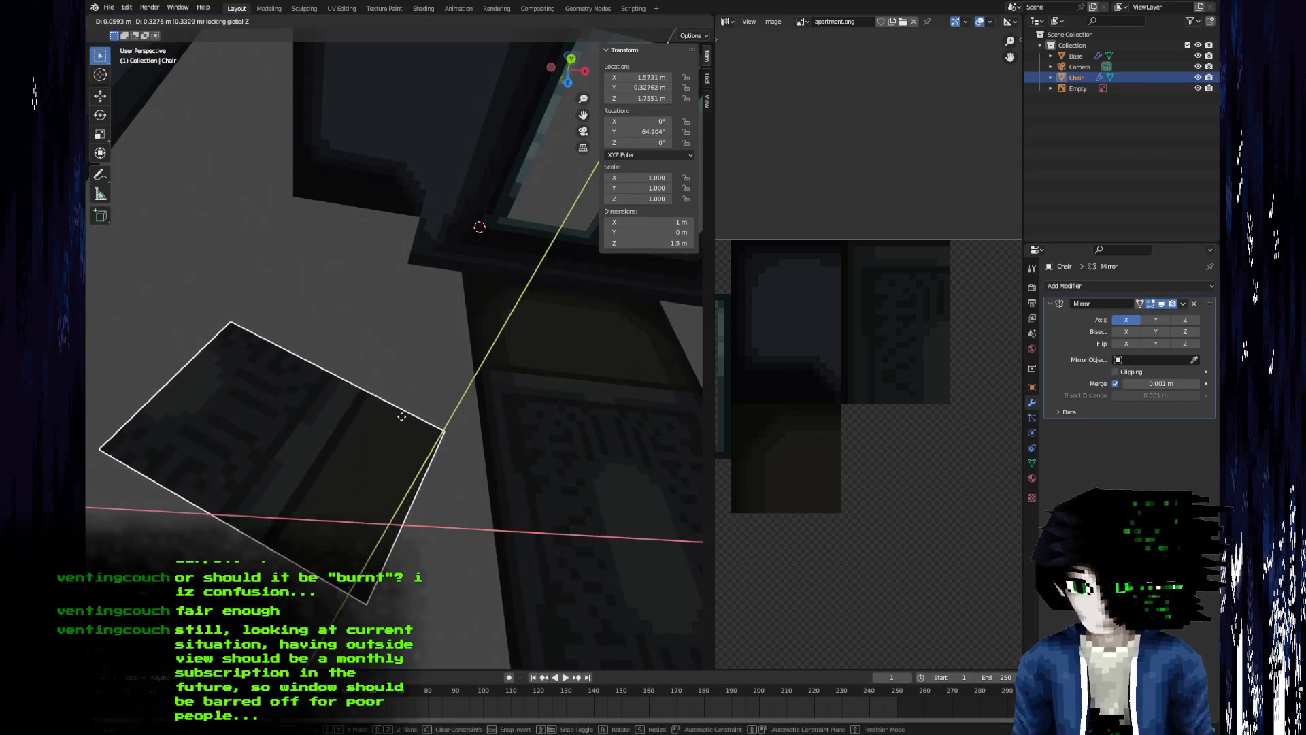
pyautogui.click(421, 386)
pyautogui.moveTo(422, 386); pyautogui.dragTo(291, 556, button='middle')
# - Start editing the Chair mesh and set the transform orientation to Local
pyautogui.press('Tab')
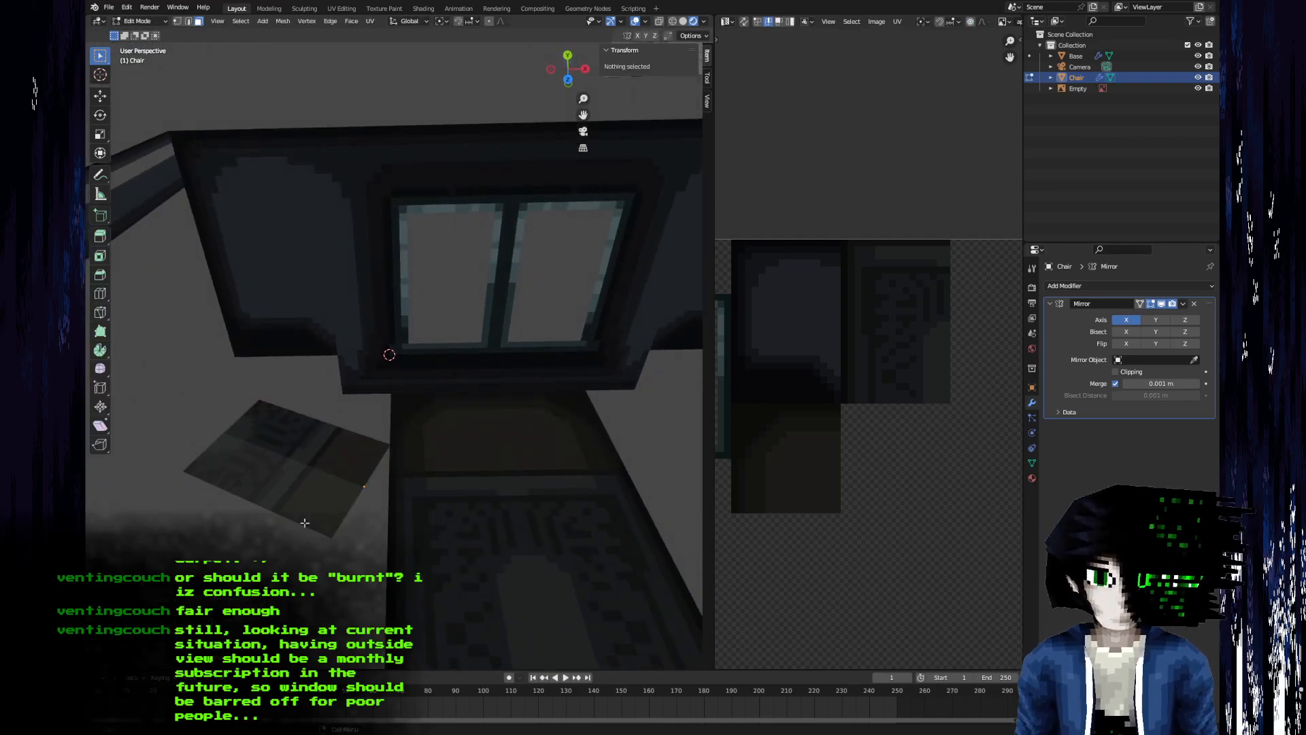
pyautogui.click(423, 22)
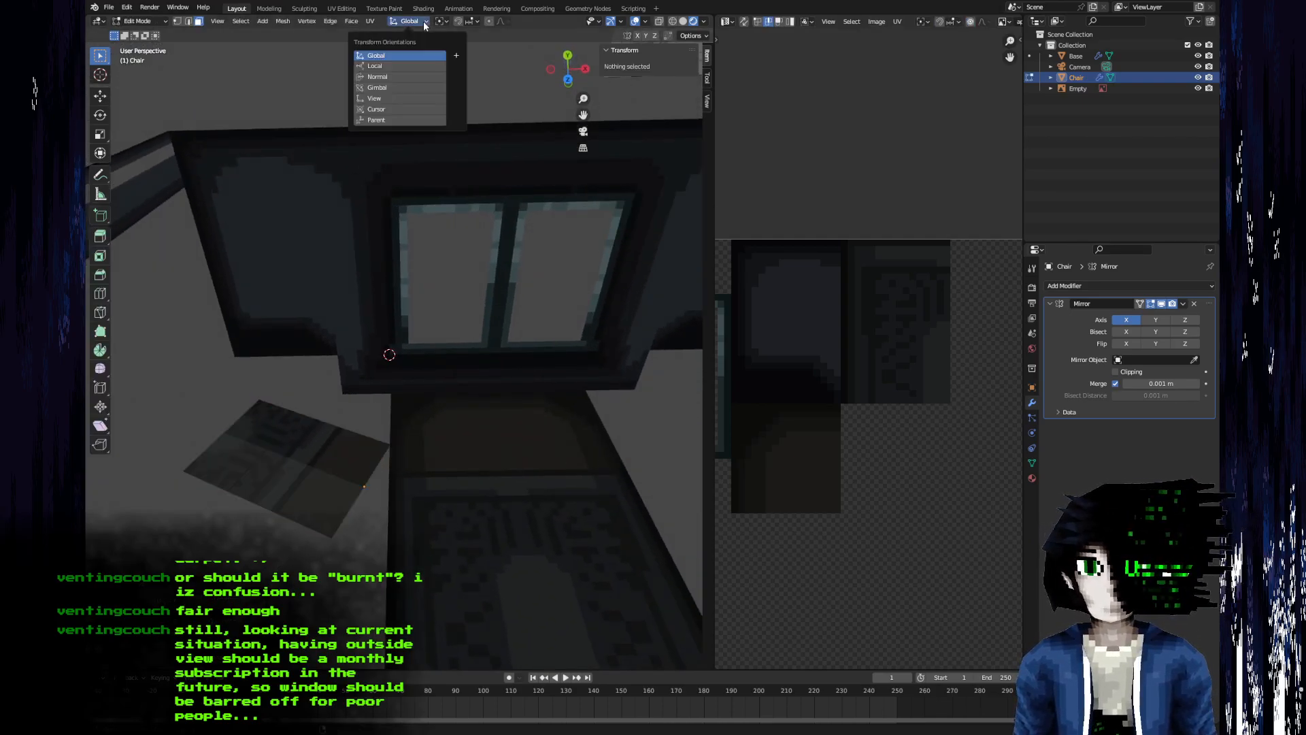
pyautogui.click(414, 65)
# - Select the whole linked strip of Chair faces and merge its vertices by distance
pyautogui.click(242, 474)
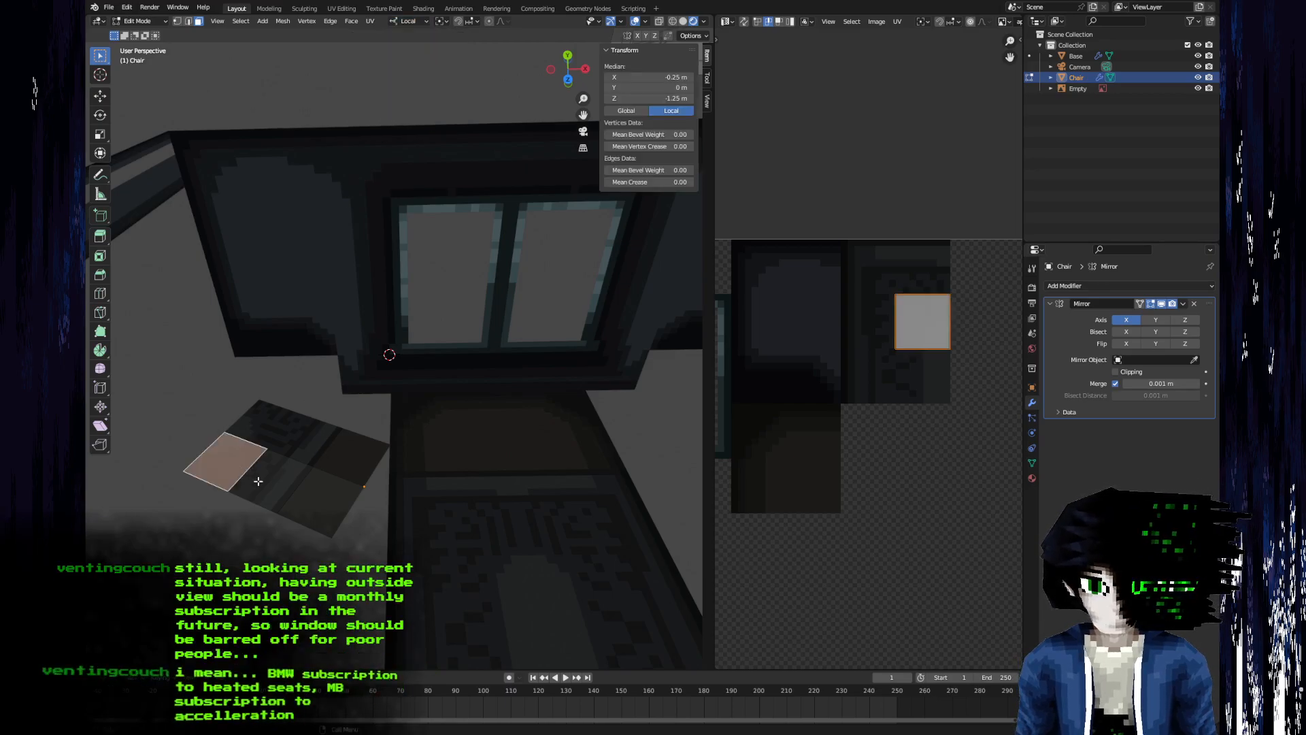
pyautogui.press('2')
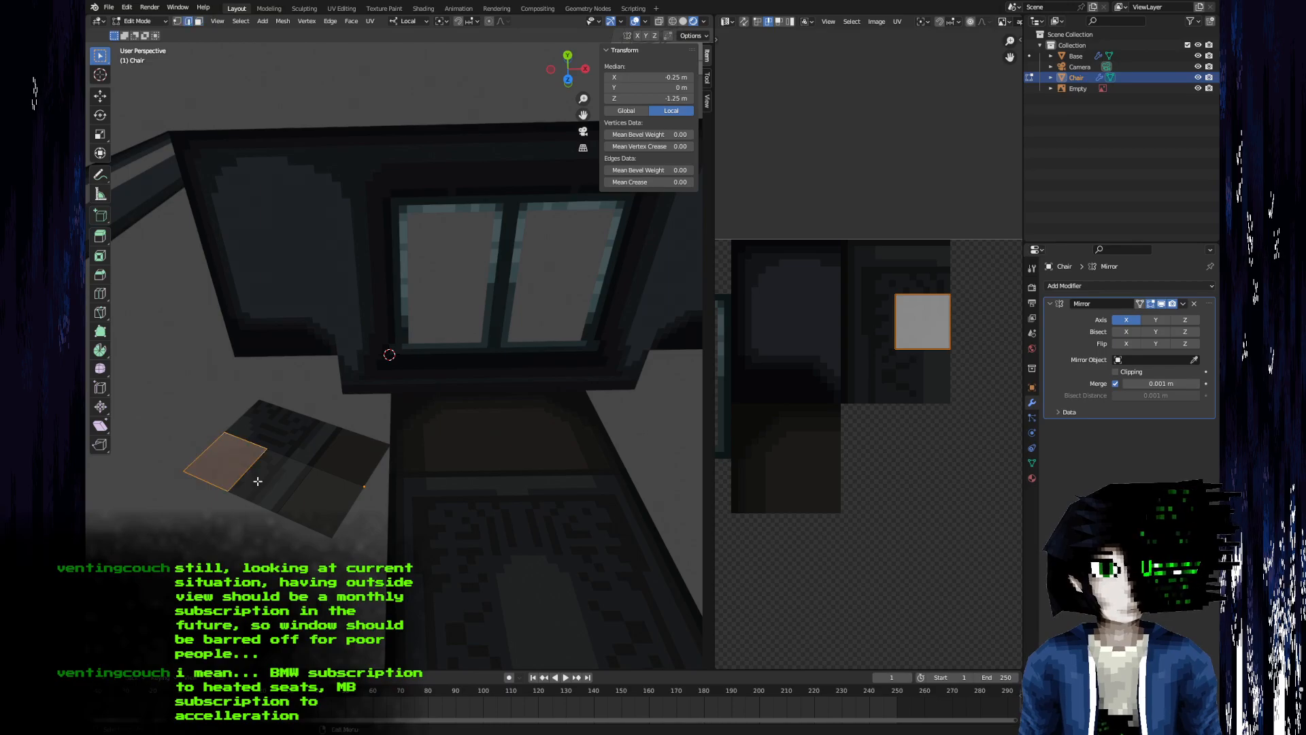
pyautogui.click(351, 514)
pyautogui.press('l')
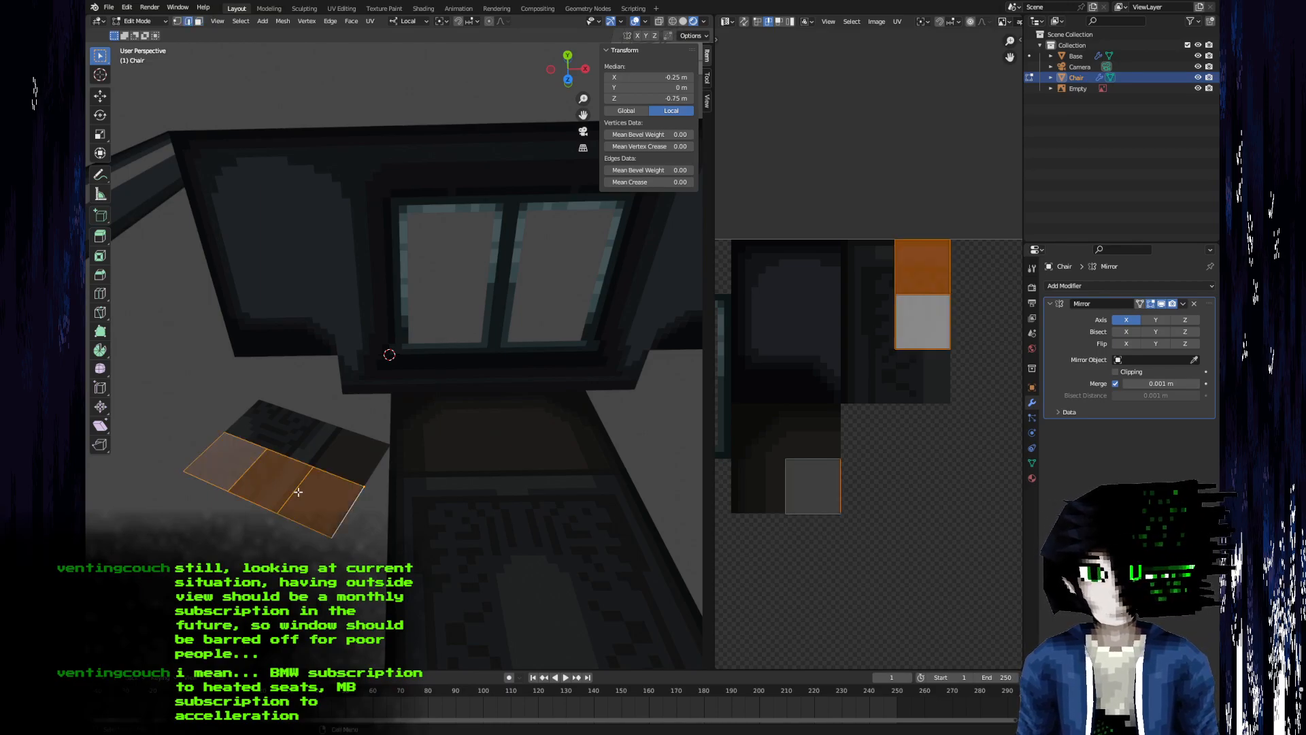
pyautogui.press('m')
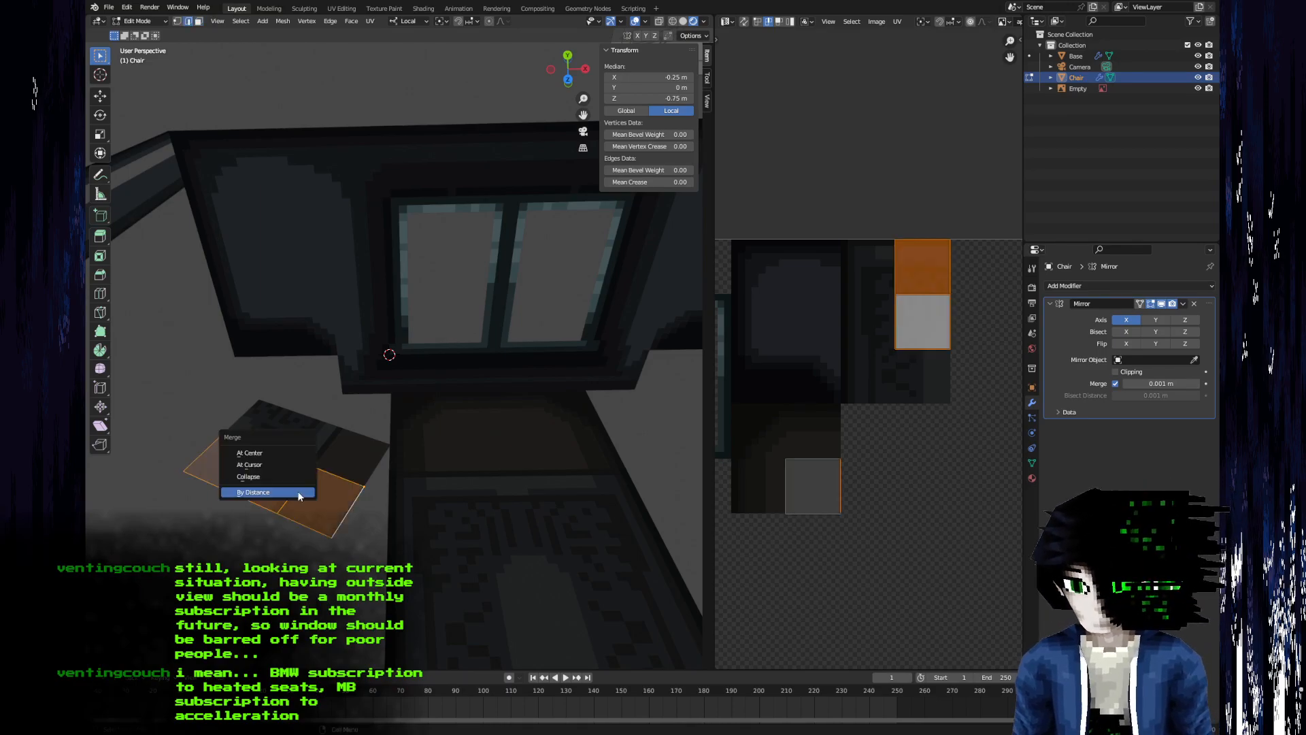
pyautogui.click(298, 501)
# - Subdivide the Chair strip's crosswise edges once, splitting its three faces lengthwise into two columns
pyautogui.keyDown('ctrl'); pyautogui.keyDown('alt'); pyautogui.click(296, 491); pyautogui.keyUp('alt'); pyautogui.keyUp('ctrl')
pyautogui.rightClick(295, 490)
pyautogui.click(295, 412)
pyautogui.keyDown('shift'); pyautogui.moveTo(310, 474); pyautogui.dragTo(379, 452, button='middle'); pyautogui.keyUp('shift')
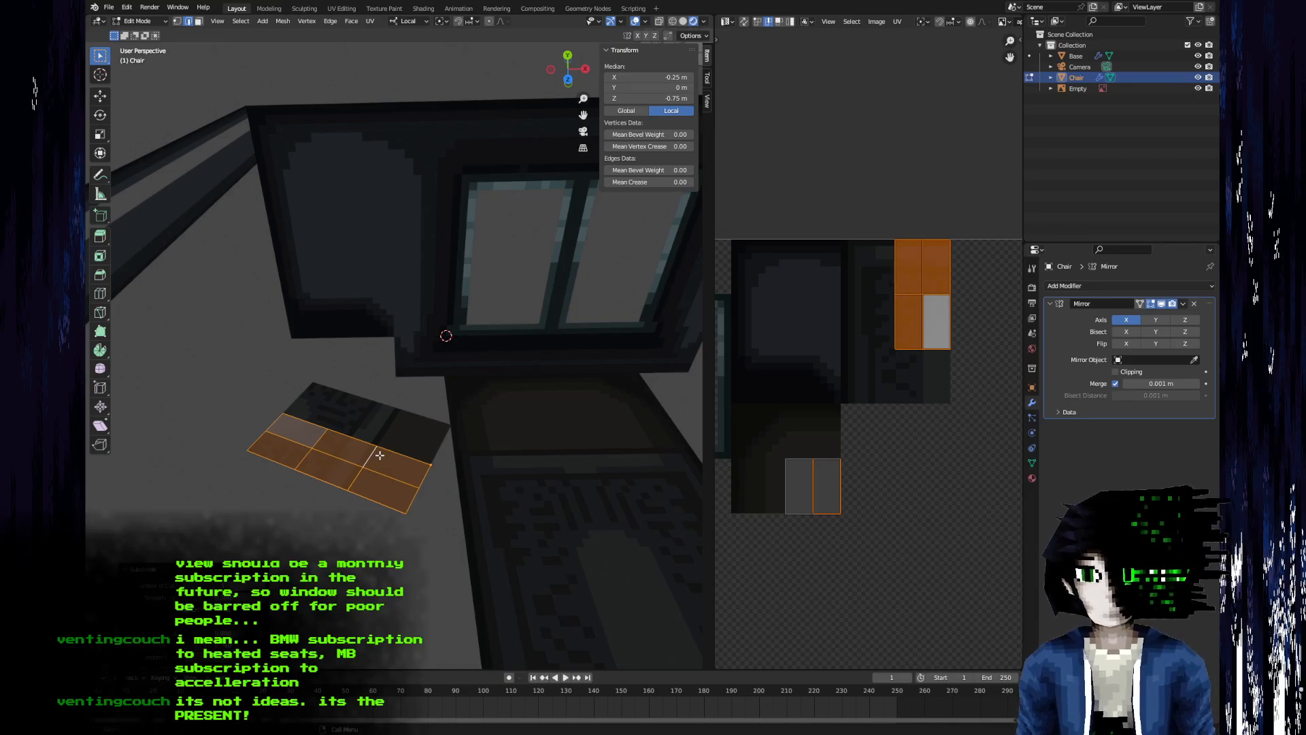
# - Duplicate the outer column of three Chair faces and offset the copy by -0.25 m along local X
pyautogui.click(288, 460)
pyautogui.keyDown('ctrl'); pyautogui.click(406, 485); pyautogui.keyUp('ctrl')
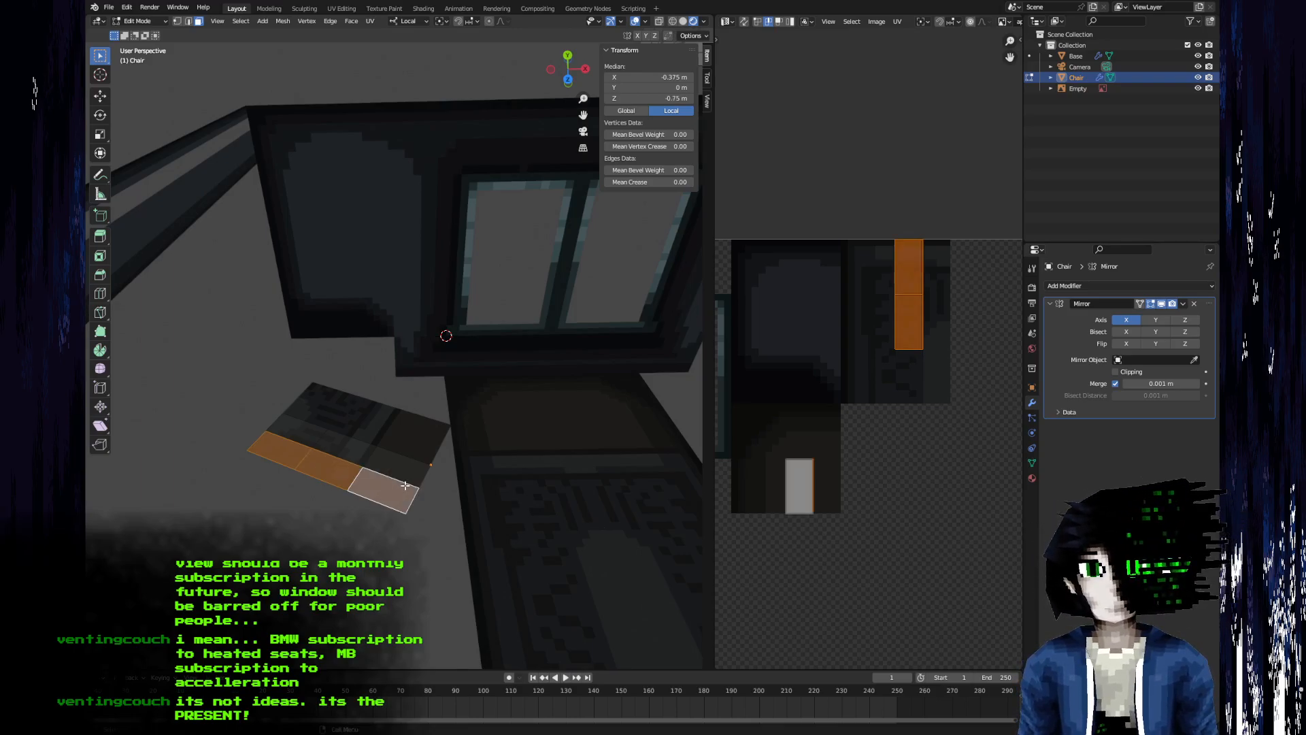
pyautogui.write('gx')
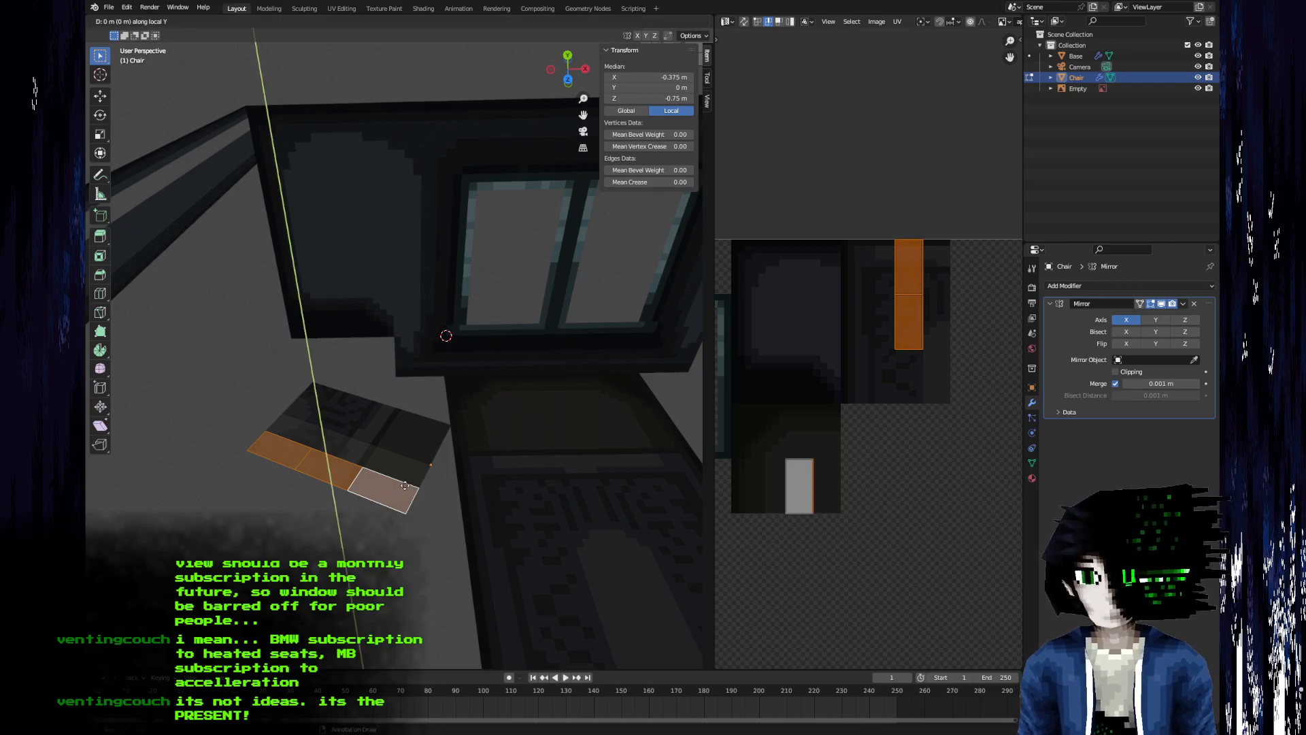
pyautogui.write('x.25')
pyautogui.press('-')
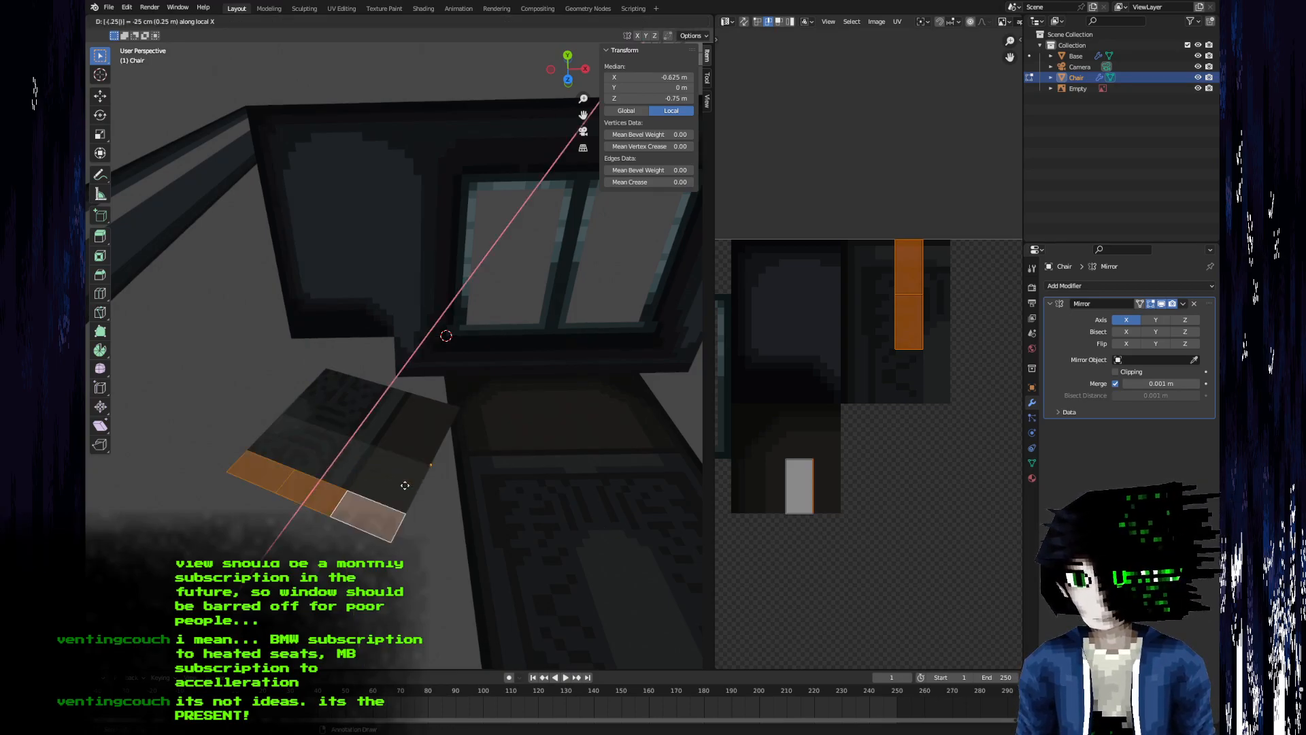
pyautogui.press('Return')
# - Select all linked Chair faces and merge by distance to weld the duplicated column to the strip
pyautogui.scroll(2, 407, 525)
pyautogui.moveTo(407, 525)
pyautogui.mouseDown(button='middle')
pyautogui.moveTo(404, 547)
pyautogui.moveTo(392, 535)
pyautogui.mouseUp(button='middle')
pyautogui.press('l')
pyautogui.press('m')
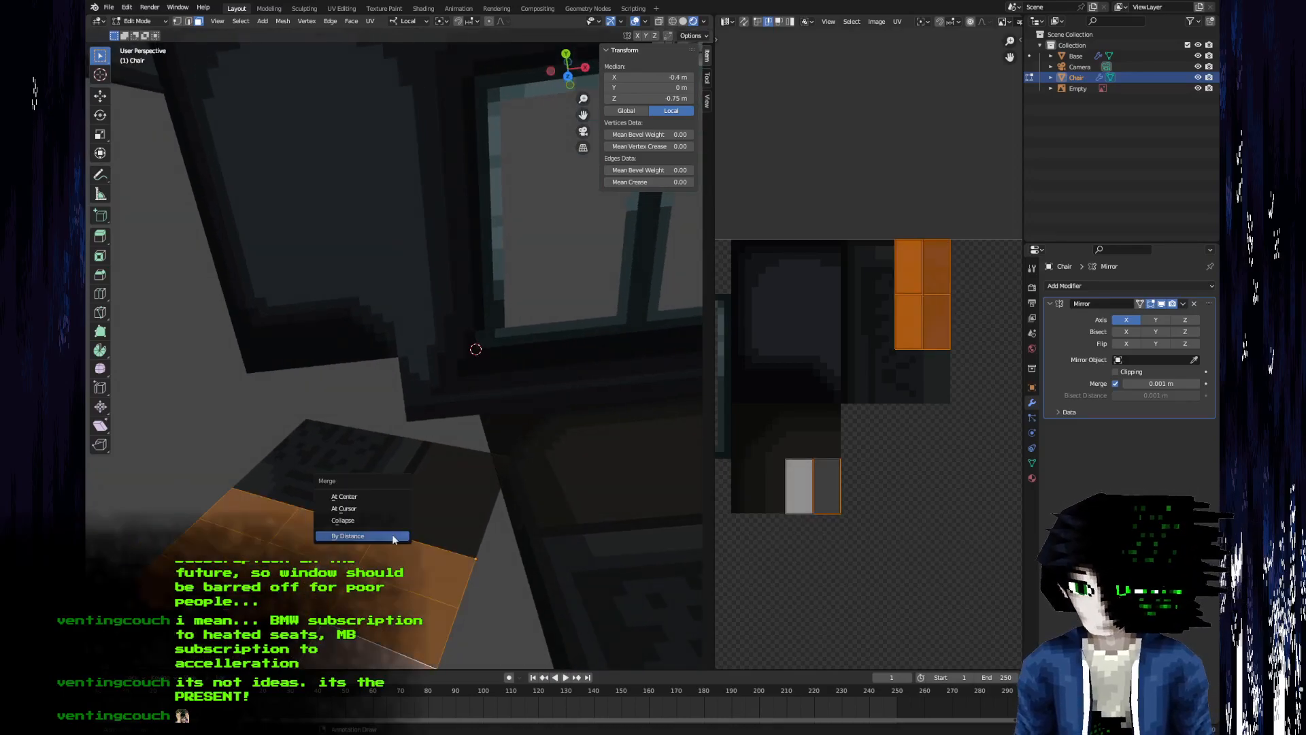
pyautogui.click(393, 536)
pyautogui.scroll(-3, 393, 536)
pyautogui.moveTo(393, 536); pyautogui.dragTo(329, 470, button='middle')
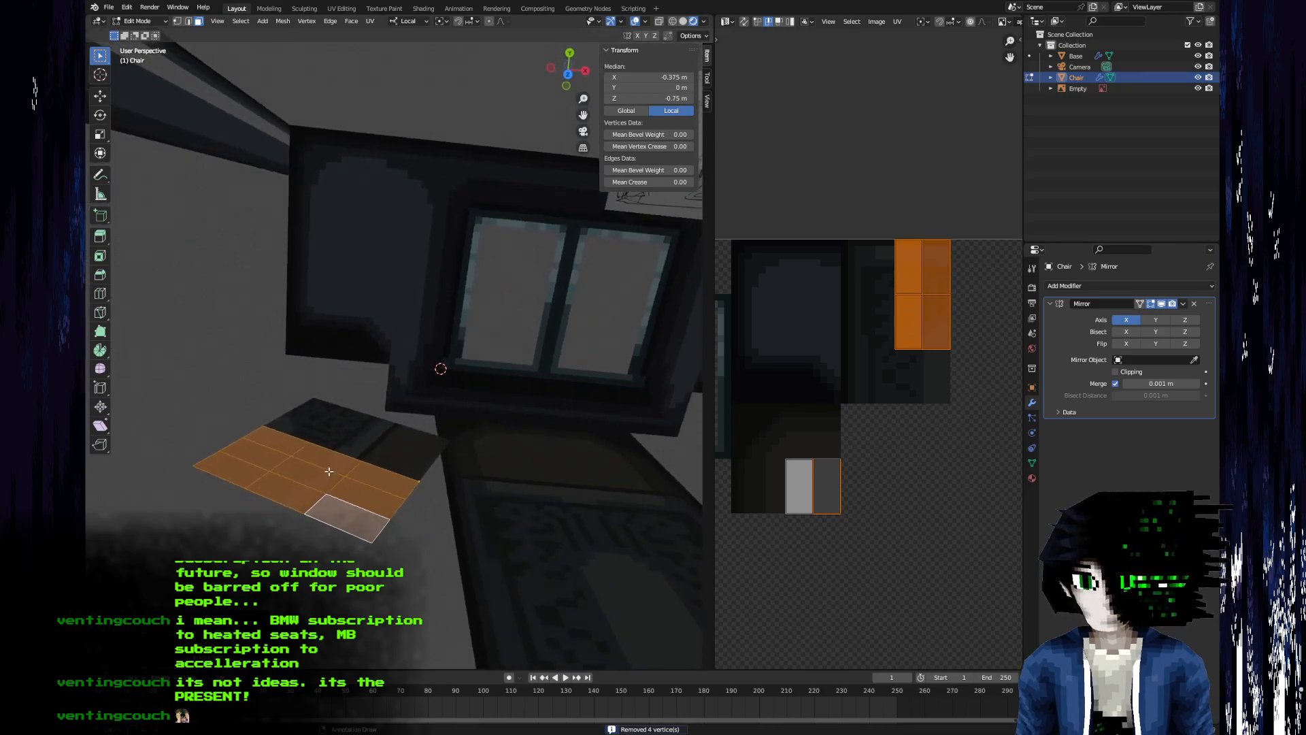
# - Select all the grid faces of the unmirrored half of the chair's flat base
pyautogui.click(261, 471)
pyautogui.keyDown('shift'); pyautogui.click(276, 454); pyautogui.keyUp('shift')
pyautogui.keyDown('shift'); pyautogui.click(290, 451); pyautogui.keyUp('shift')
pyautogui.keyDown('shift'); pyautogui.click(316, 462); pyautogui.keyUp('shift')
pyautogui.keyDown('shift'); pyautogui.click(366, 493); pyautogui.keyUp('shift')
pyautogui.keyDown('shift'); pyautogui.click(384, 479); pyautogui.keyUp('shift')
pyautogui.keyDown('shift'); pyautogui.click(293, 504); pyautogui.keyUp('shift')
pyautogui.keyDown('shift'); pyautogui.click(321, 521); pyautogui.keyUp('shift')
pyautogui.keyDown('shift'); pyautogui.click(273, 488); pyautogui.keyUp('shift')
# - Try extruding the selected base faces 1 m along local Y, and undo the extrusion
pyautogui.write('ey1')
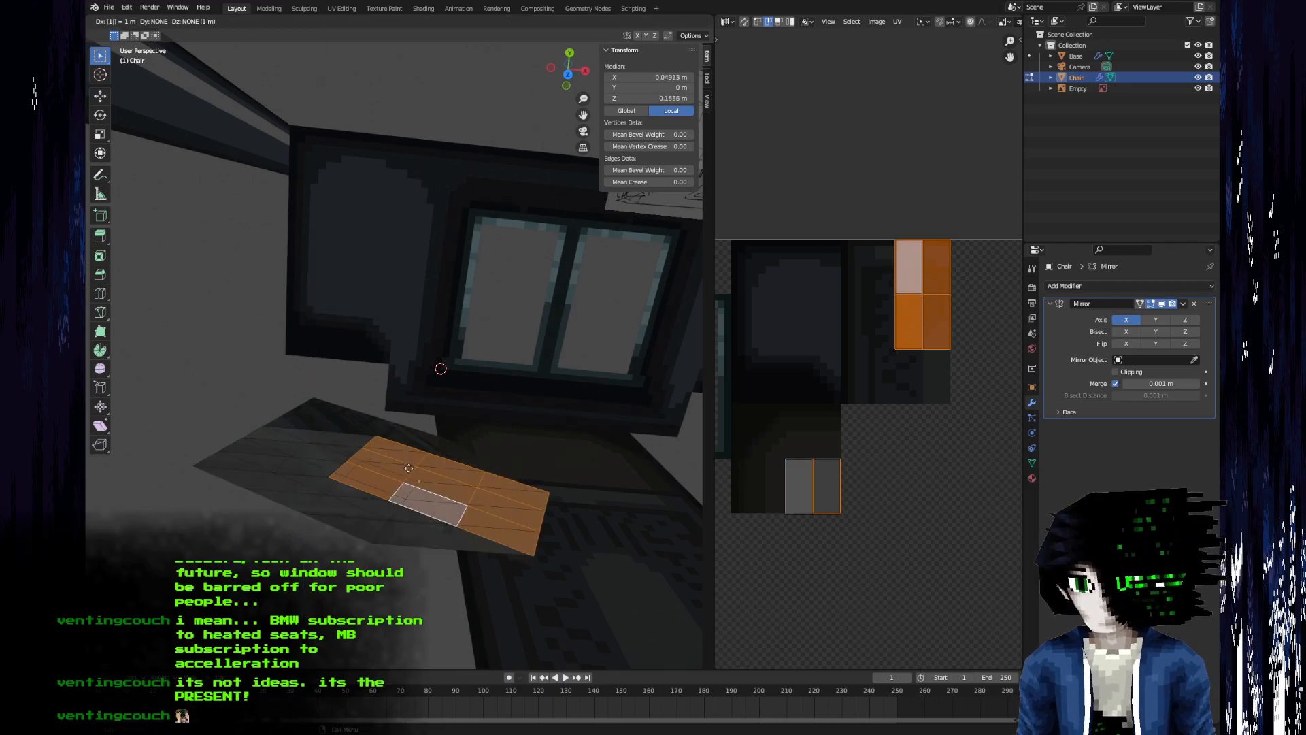
pyautogui.press('Return')
pyautogui.moveTo(411, 467); pyautogui.dragTo(341, 437, button='middle')
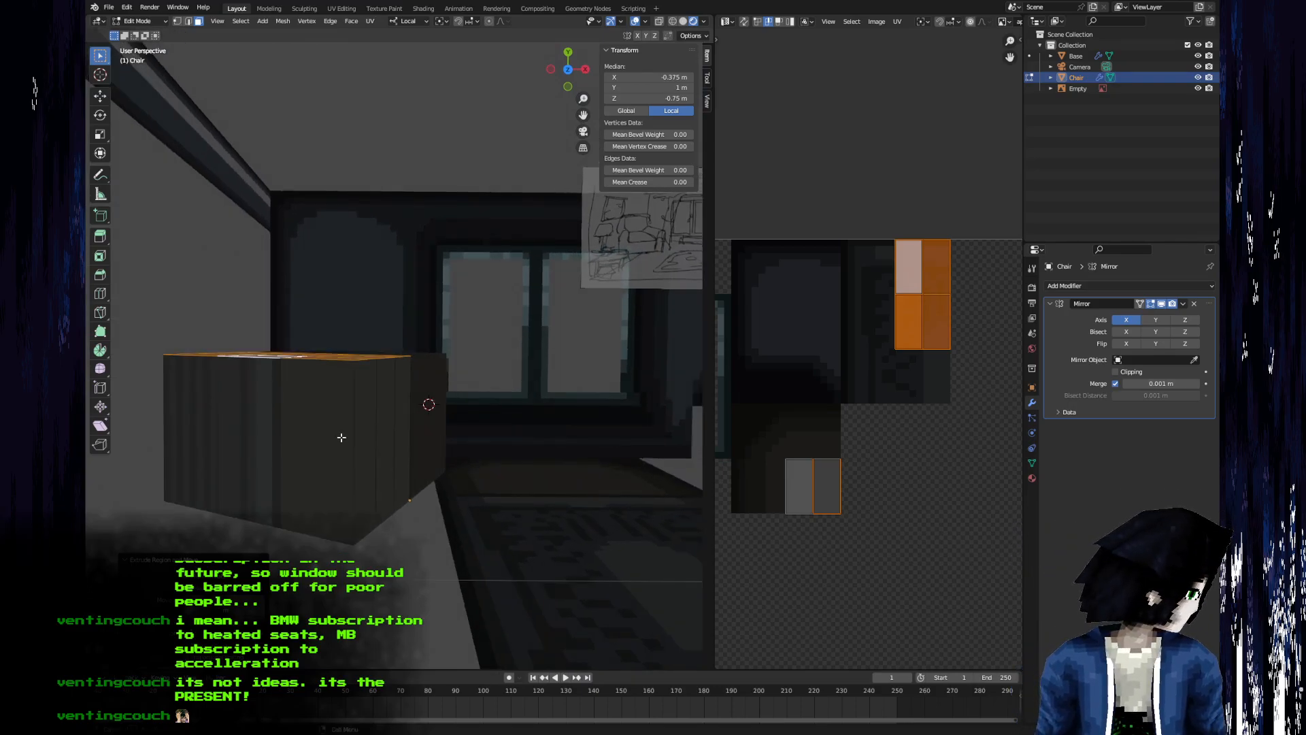
pyautogui.hotkey('ctrl', 'z')
pyautogui.write('gy.2')
pyautogui.press('BackSpace')
pyautogui.press('Escape')
# - Extrude the selected base faces 0.75 m along local Y to form the chair's body
pyautogui.write('ez.7')
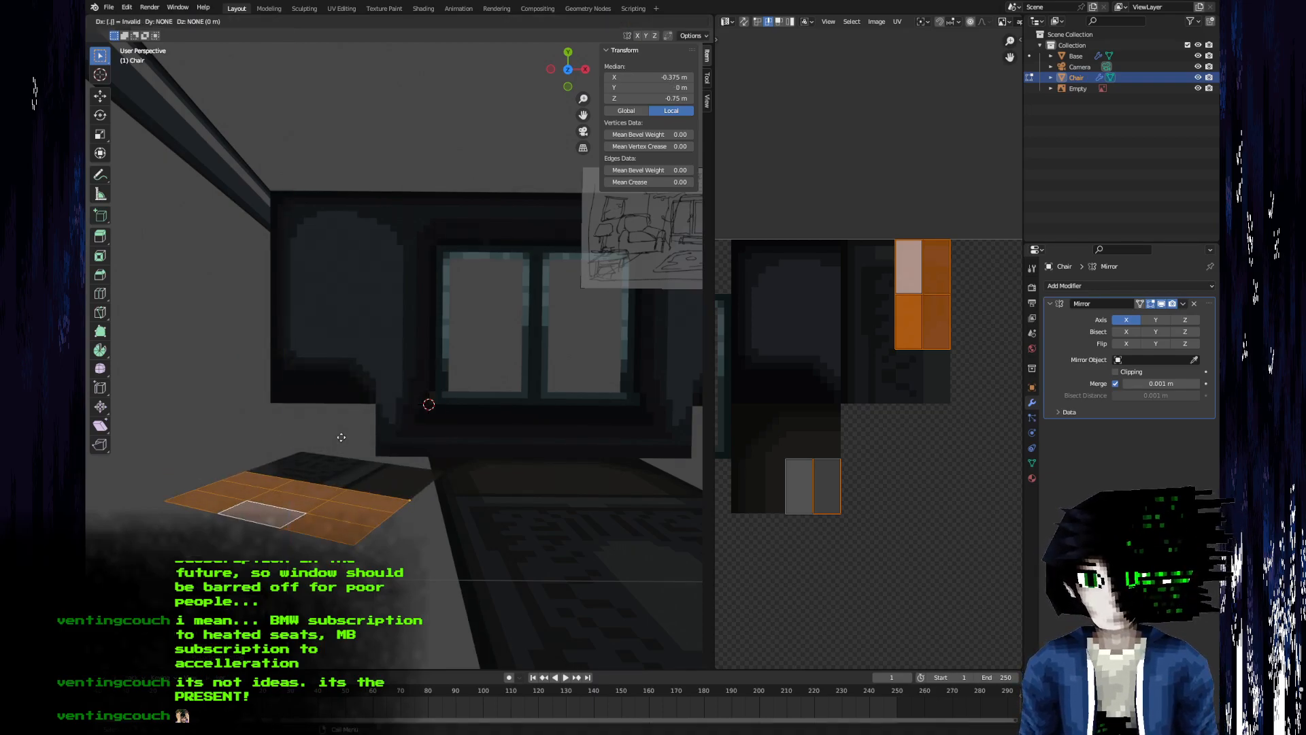
pyautogui.write('y5')
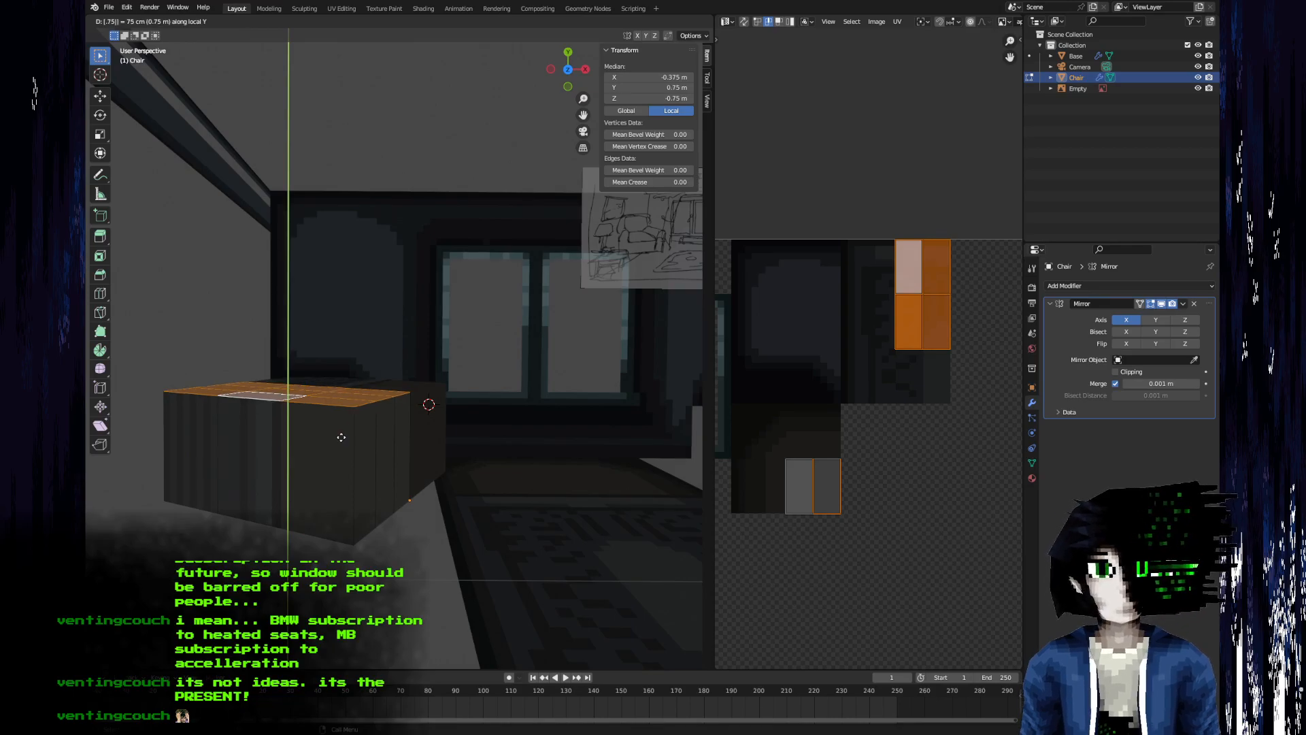
pyautogui.press('Return')
# - Select the rear row of faces on top of the chair's body and extrude it 0.75 m along local Y as a backrest
pyautogui.moveTo(342, 438); pyautogui.dragTo(314, 463, button='middle')
pyautogui.click(224, 388)
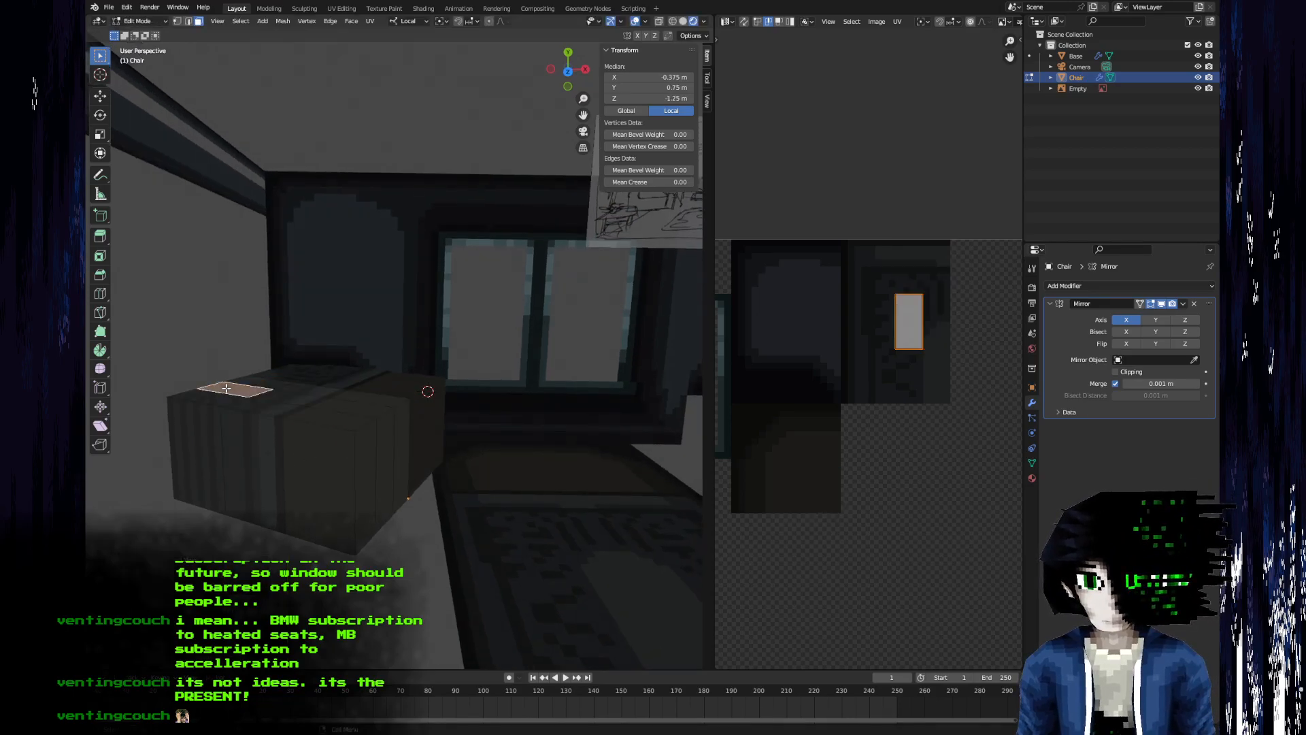
pyautogui.keyDown('shift'); pyautogui.click(262, 381); pyautogui.keyUp('shift')
pyautogui.keyDown('shift'); pyautogui.click(228, 391); pyautogui.keyUp('shift')
pyautogui.keyDown('shift'); pyautogui.click(214, 397); pyautogui.keyUp('shift')
pyautogui.keyDown('shift'); pyautogui.click(240, 387); pyautogui.keyUp('shift')
pyautogui.moveTo(345, 407)
pyautogui.mouseDown(button='middle')
pyautogui.moveTo(323, 404)
pyautogui.moveTo(335, 404)
pyautogui.mouseUp(button='middle')
pyautogui.press('g')
pyautogui.press('y')
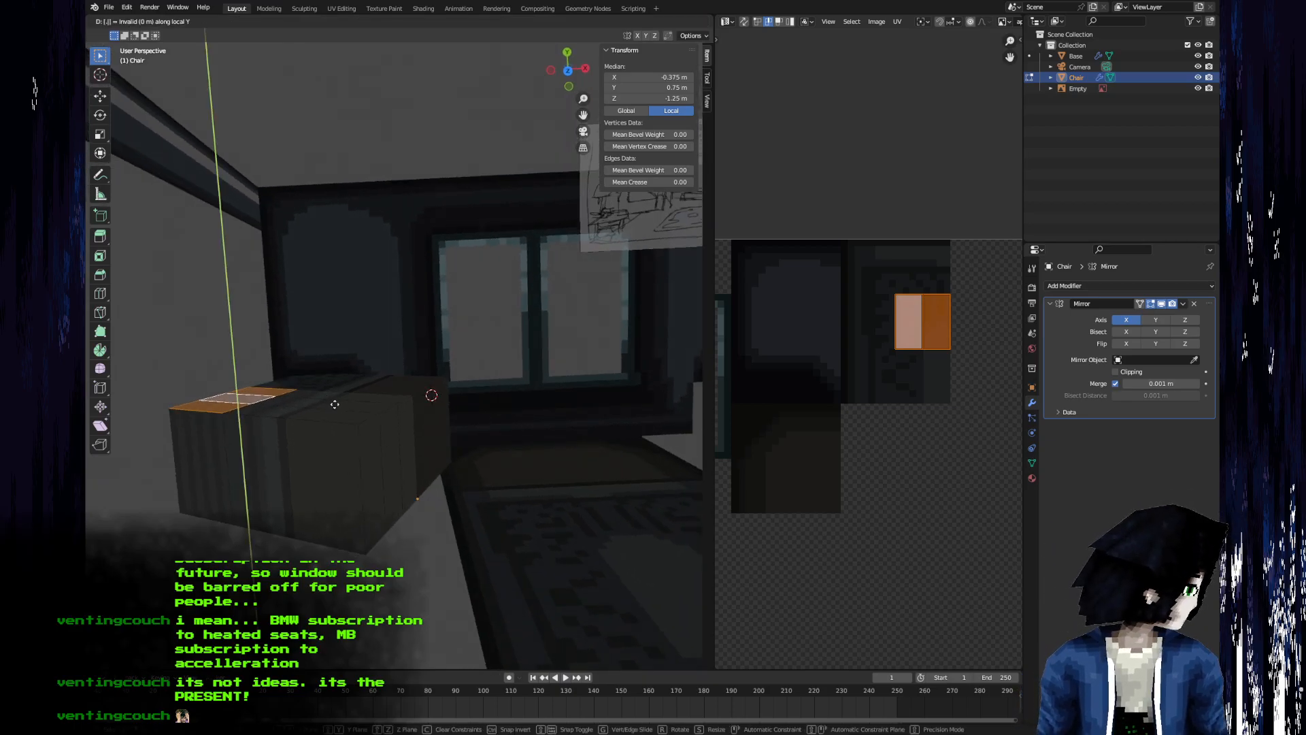
pyautogui.press('Escape')
pyautogui.write('gy.5')
pyautogui.press('BackSpace')
pyautogui.press('BackSpace')
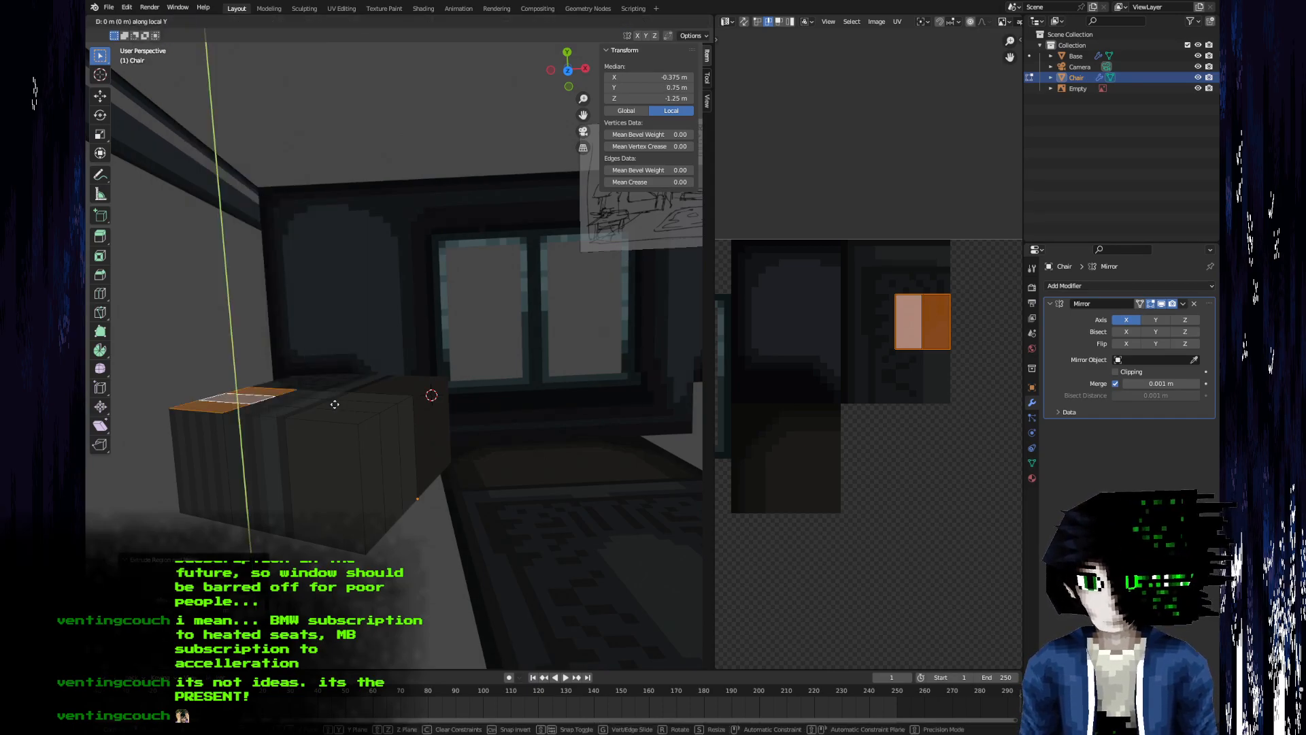
pyautogui.write('7.')
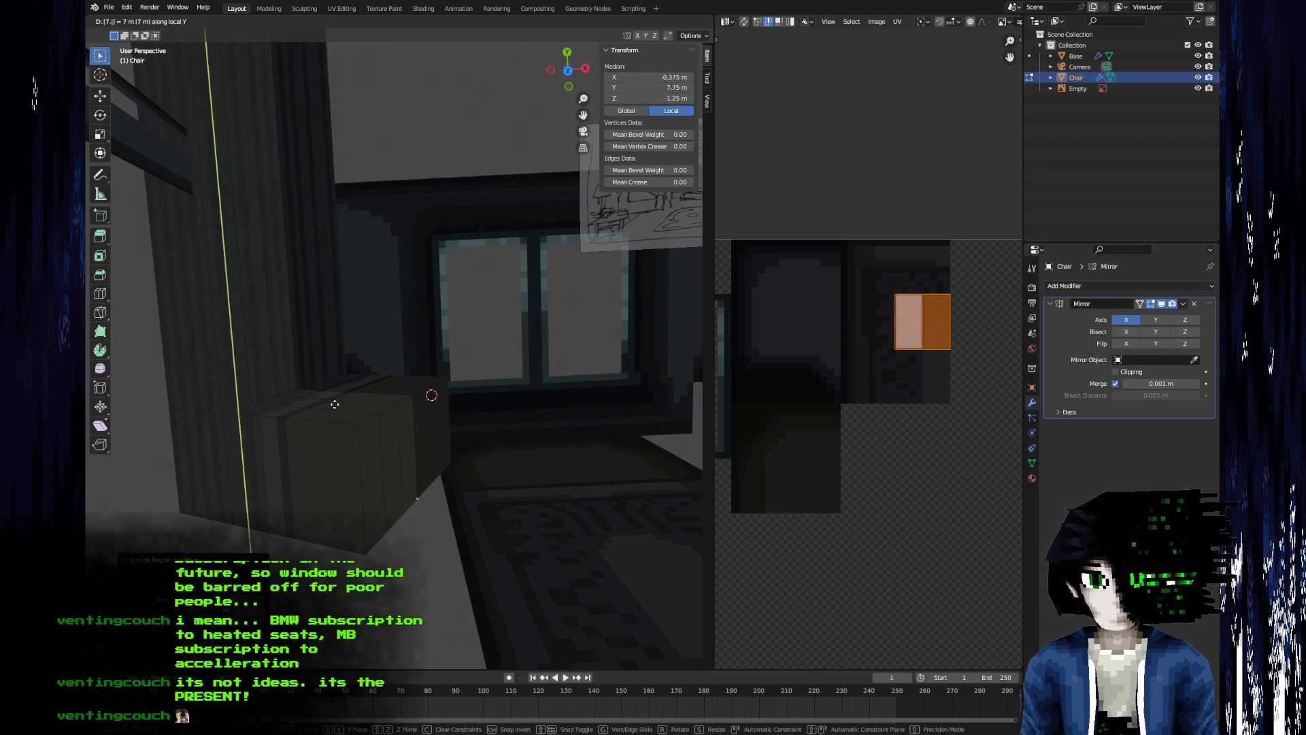
pyautogui.press('BackSpace')
pyautogui.press('BackSpace')
pyautogui.write('.75')
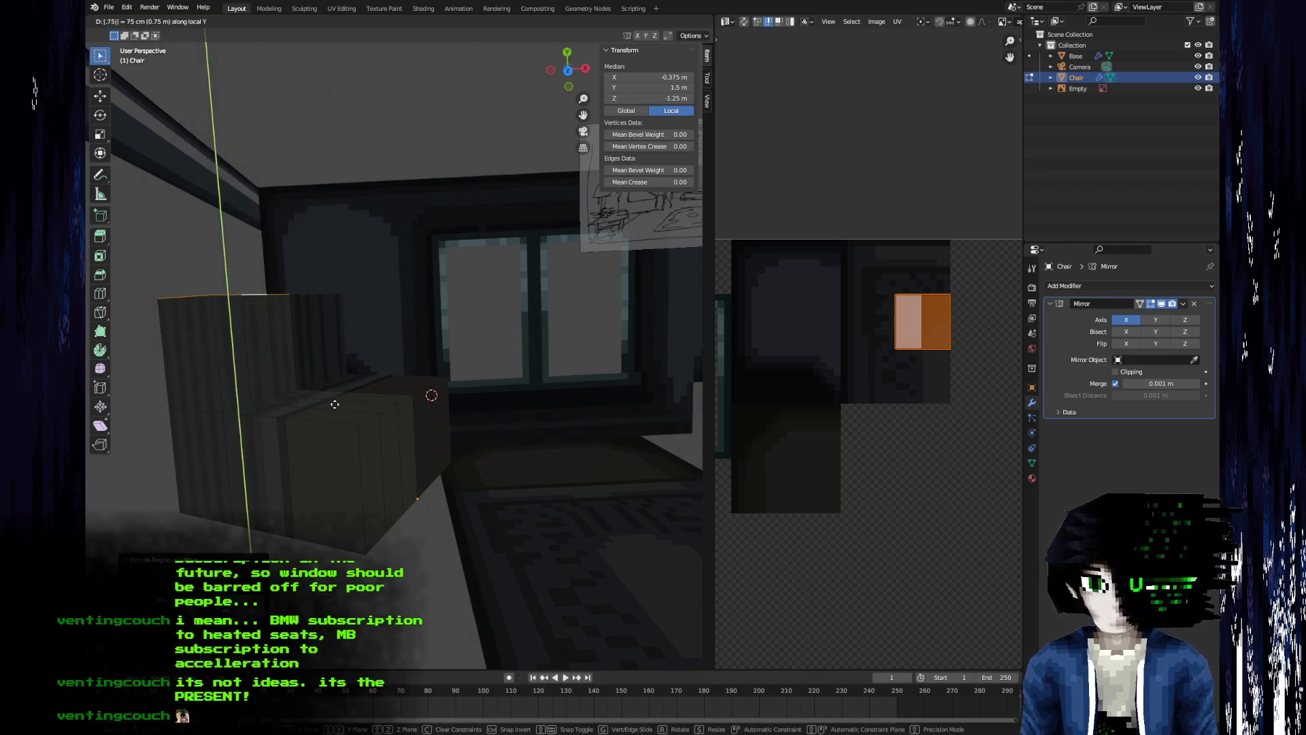
pyautogui.press('Return')
# - Set the local Y position of the backrest's top faces to 1.25 m
pyautogui.keyDown('shift'); pyautogui.moveTo(335, 404); pyautogui.dragTo(342, 462, button='middle'); pyautogui.keyUp('shift')
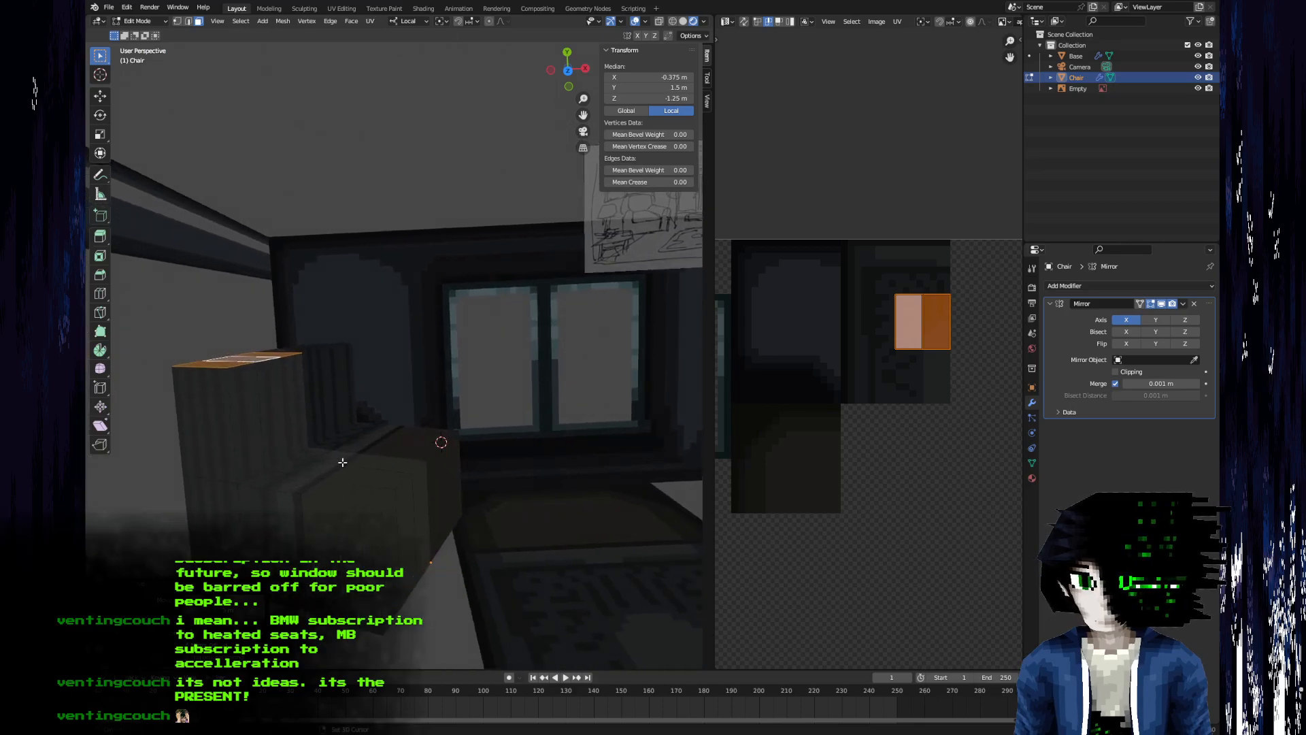
pyautogui.click(658, 87)
pyautogui.write('1.25')
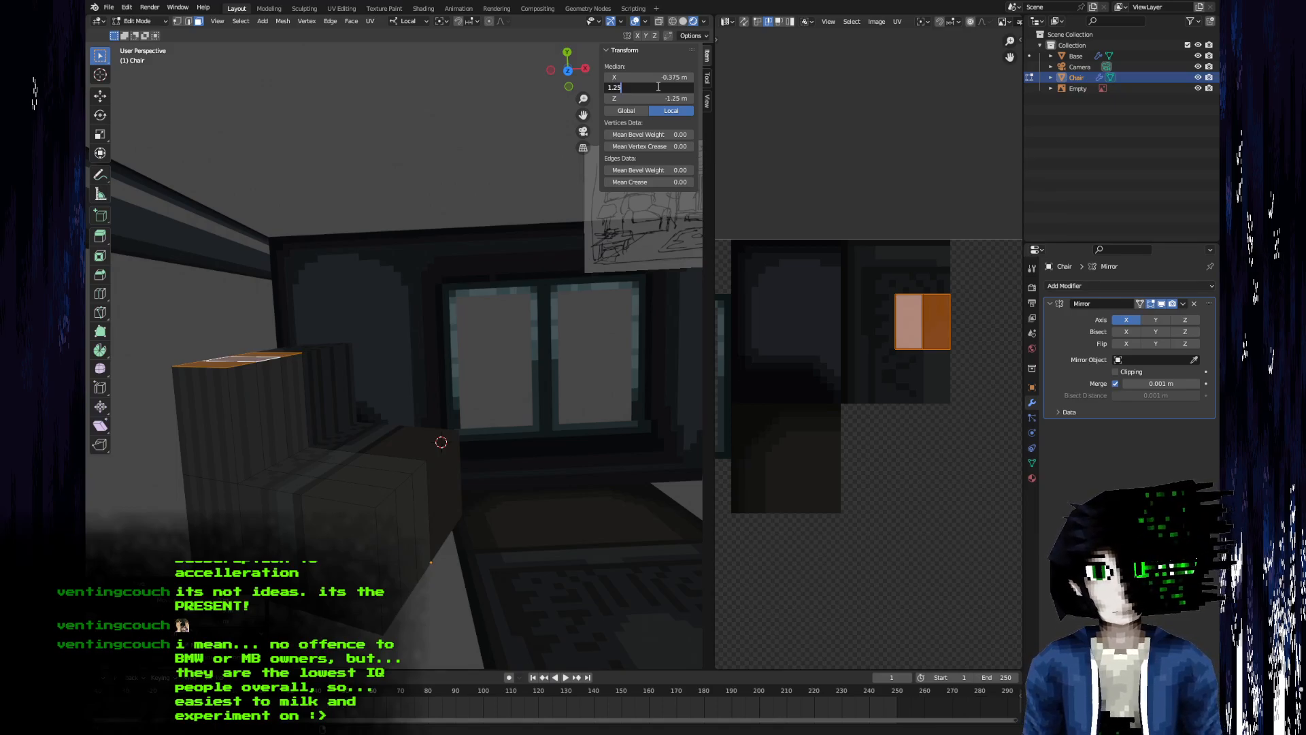
pyautogui.press('Return')
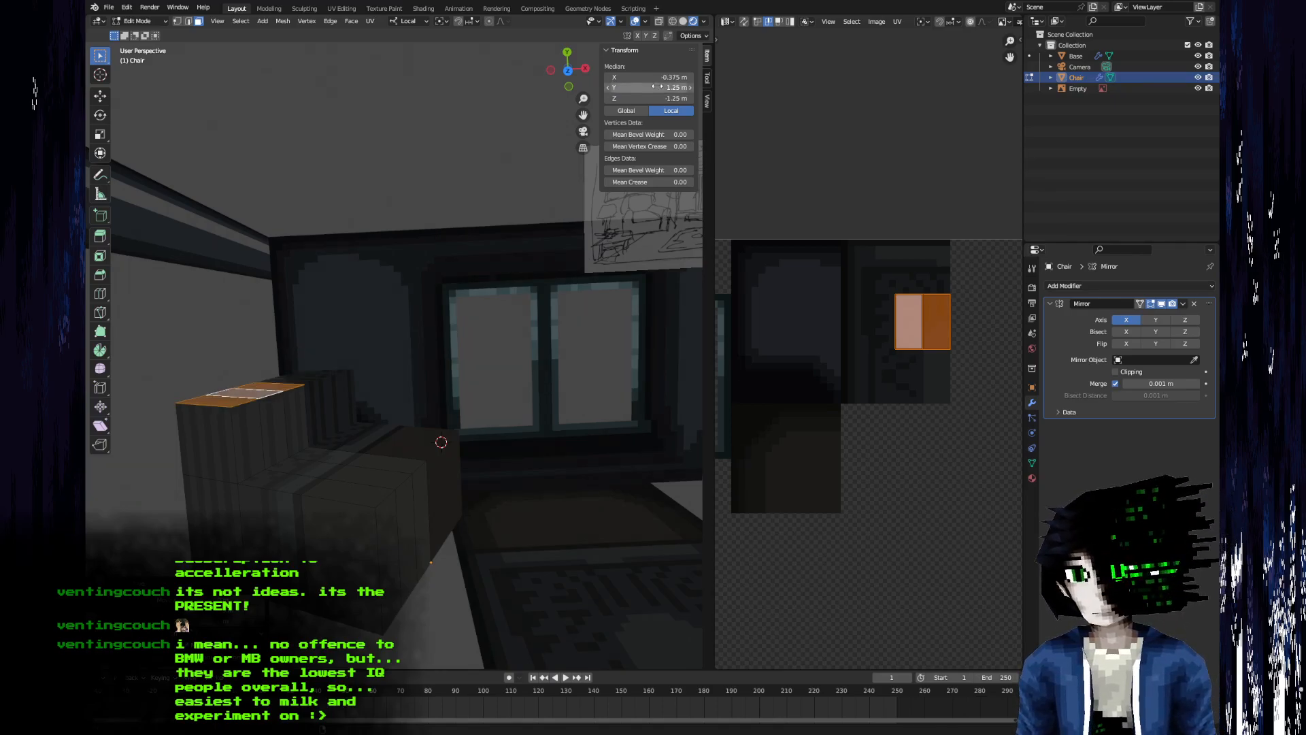
pyautogui.keyDown('shift'); pyautogui.moveTo(419, 372); pyautogui.dragTo(409, 342, button='middle'); pyautogui.keyUp('shift')
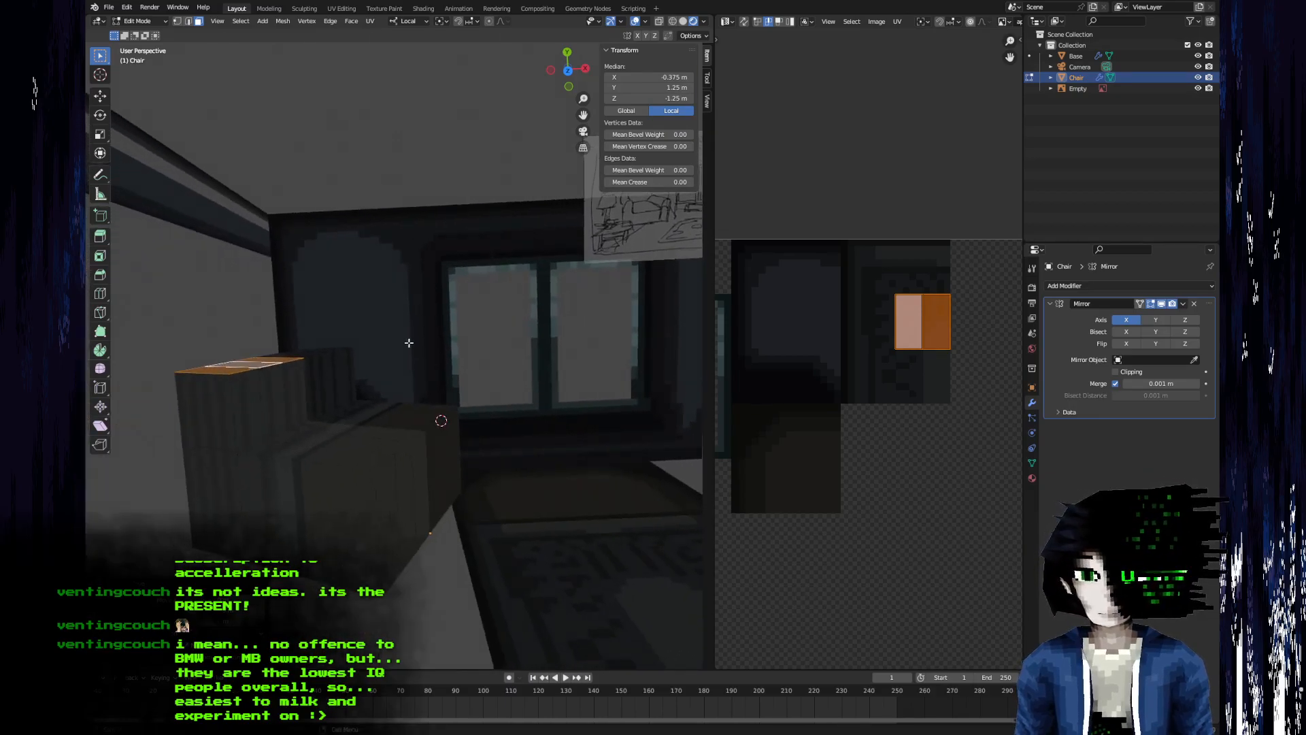
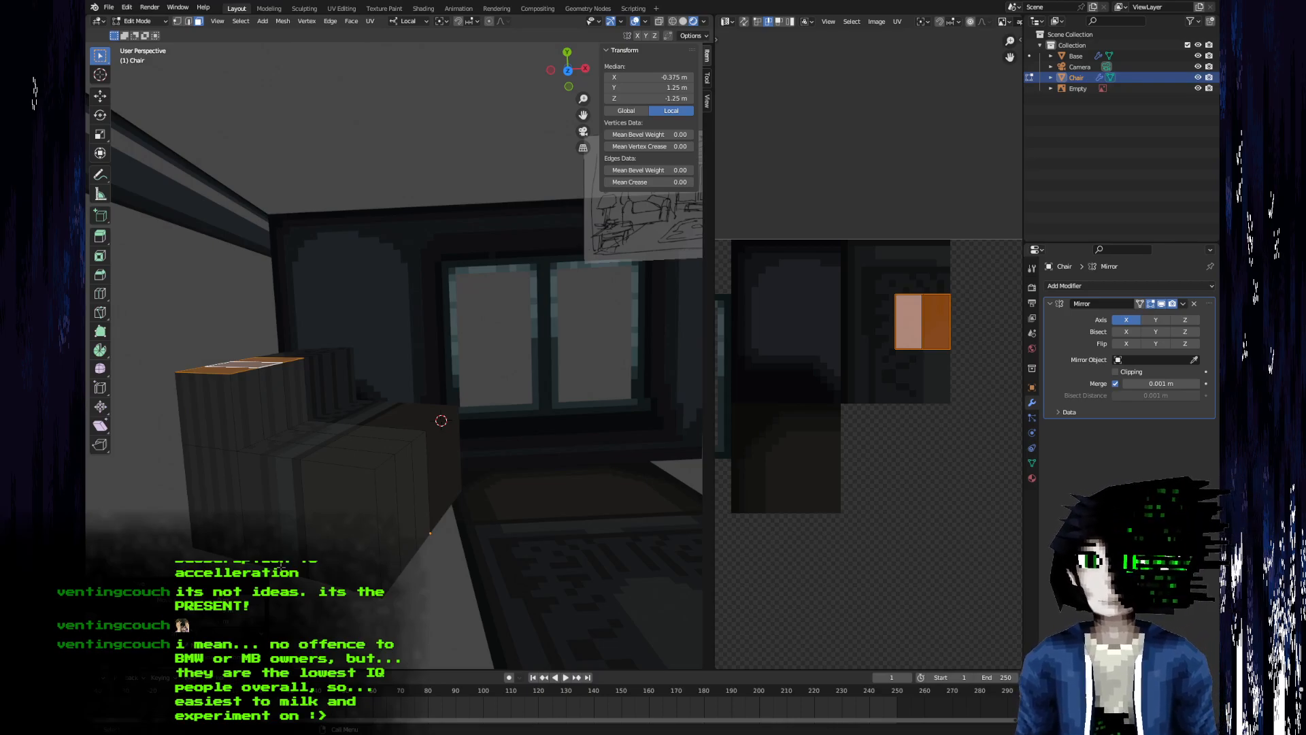
# - Select the ring of vertical edges around the chair's lower body and subdivide it
pyautogui.moveTo(393, 474); pyautogui.dragTo(396, 422, button='middle')
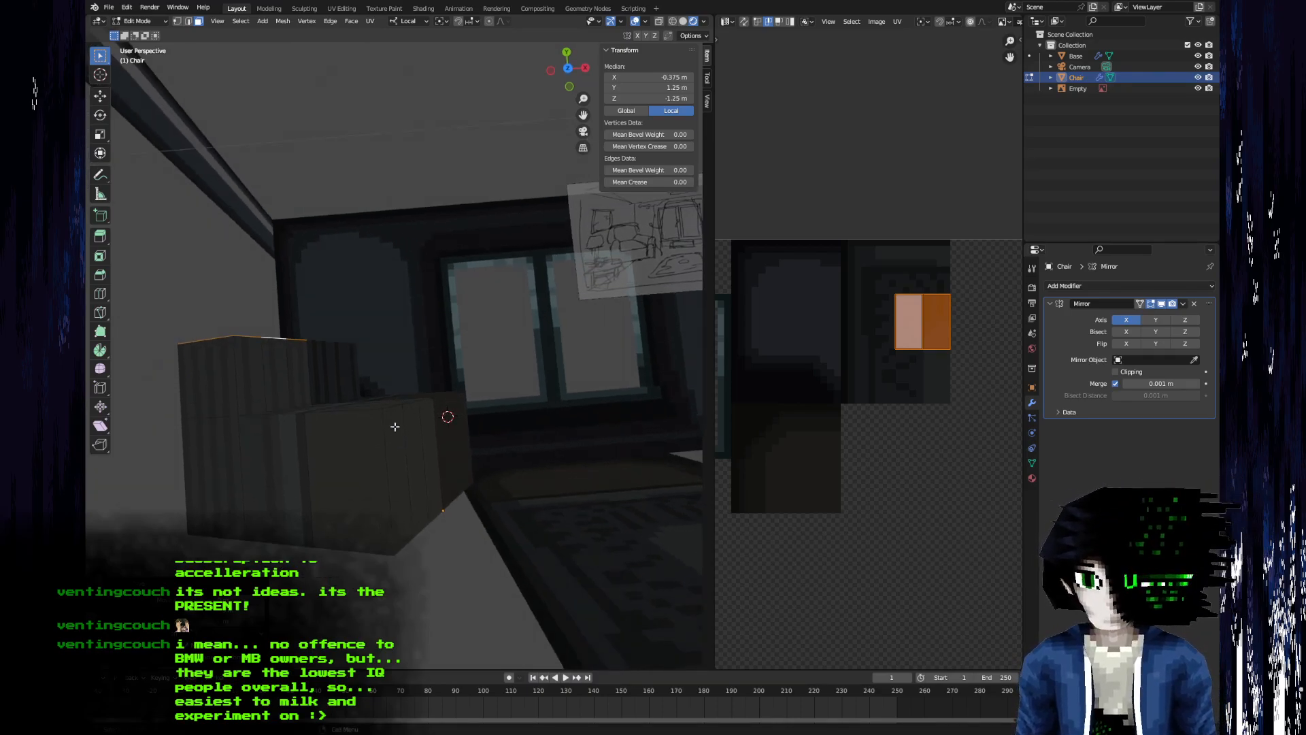
pyautogui.press('2')
pyautogui.keyDown('ctrl'); pyautogui.keyDown('alt'); pyautogui.click(388, 446); pyautogui.keyUp('alt'); pyautogui.keyUp('ctrl')
pyautogui.rightClick(390, 444)
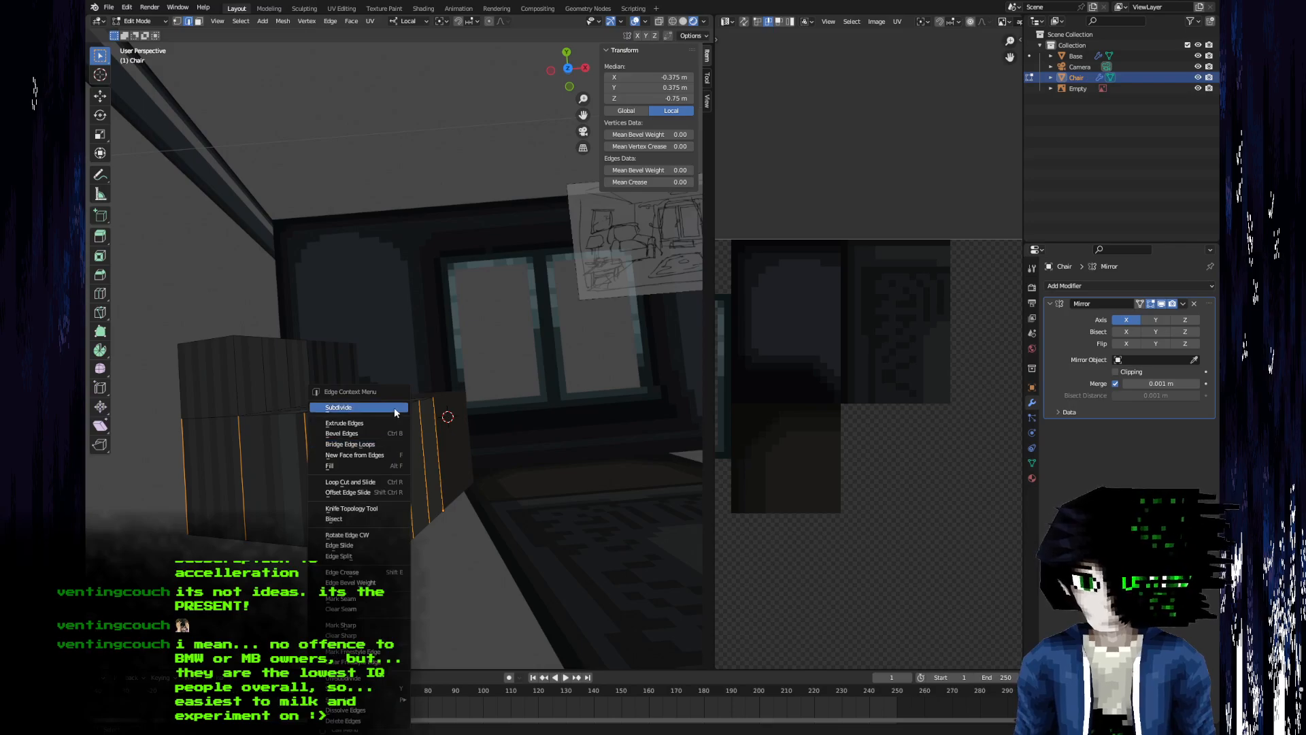
pyautogui.click(394, 406)
# - Select the horizontal edge loop around the chair's lower body and set its local Y position to 0.5 m
pyautogui.moveTo(397, 412); pyautogui.dragTo(380, 454, button='middle')
pyautogui.keyDown('alt'); pyautogui.click(368, 500); pyautogui.keyUp('alt')
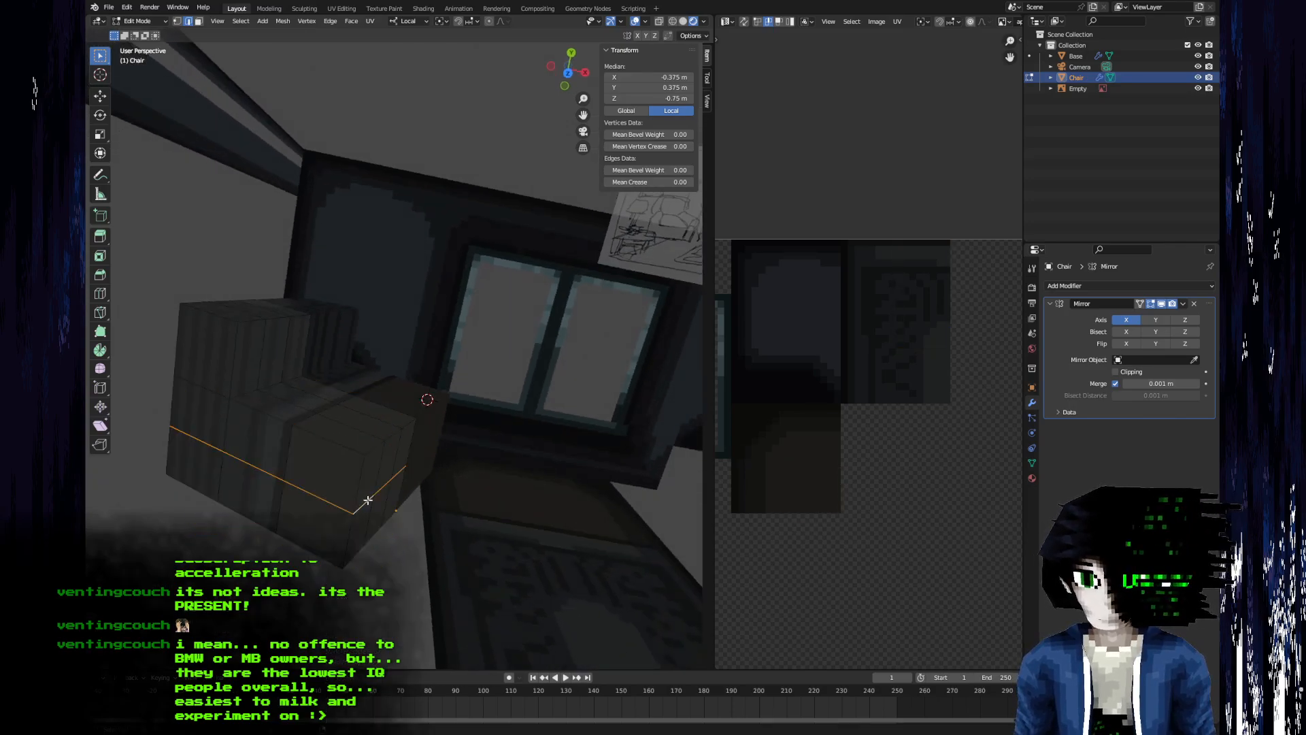
pyautogui.click(626, 87)
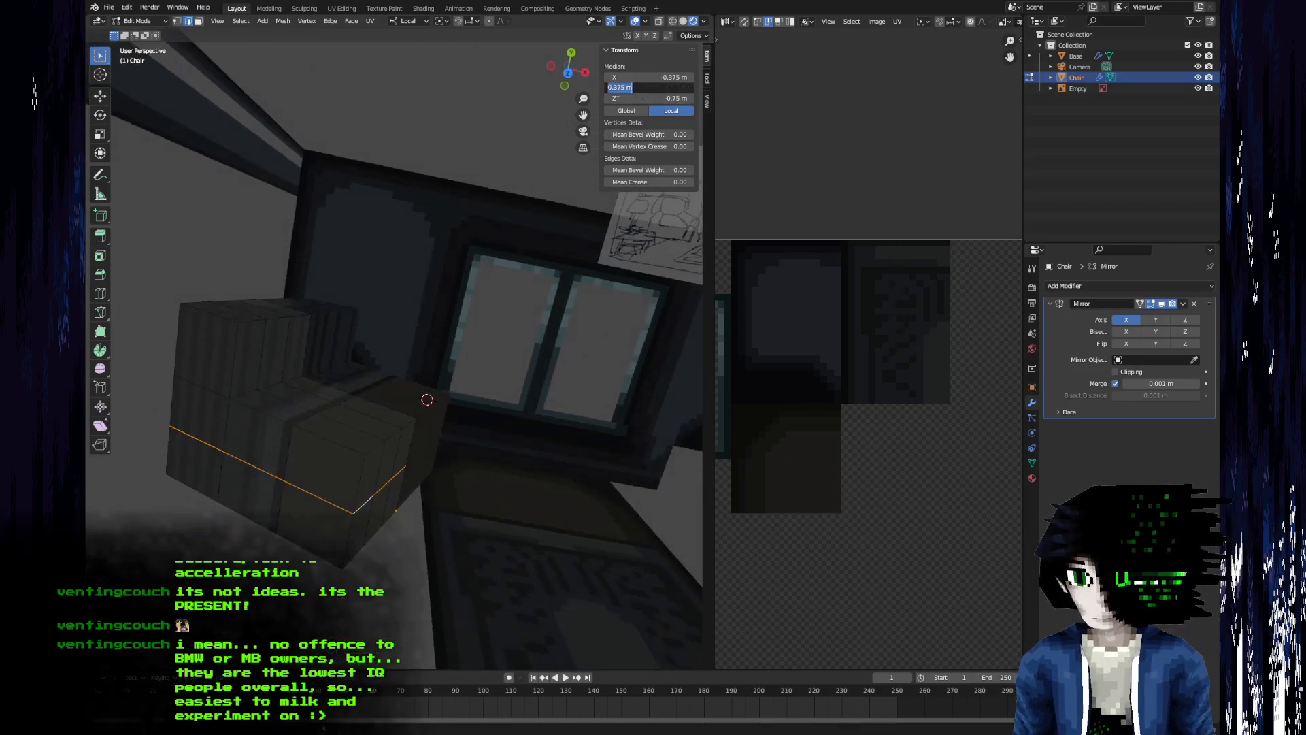
pyautogui.press('BackSpace')
pyautogui.write('.5')
pyautogui.press('Return')
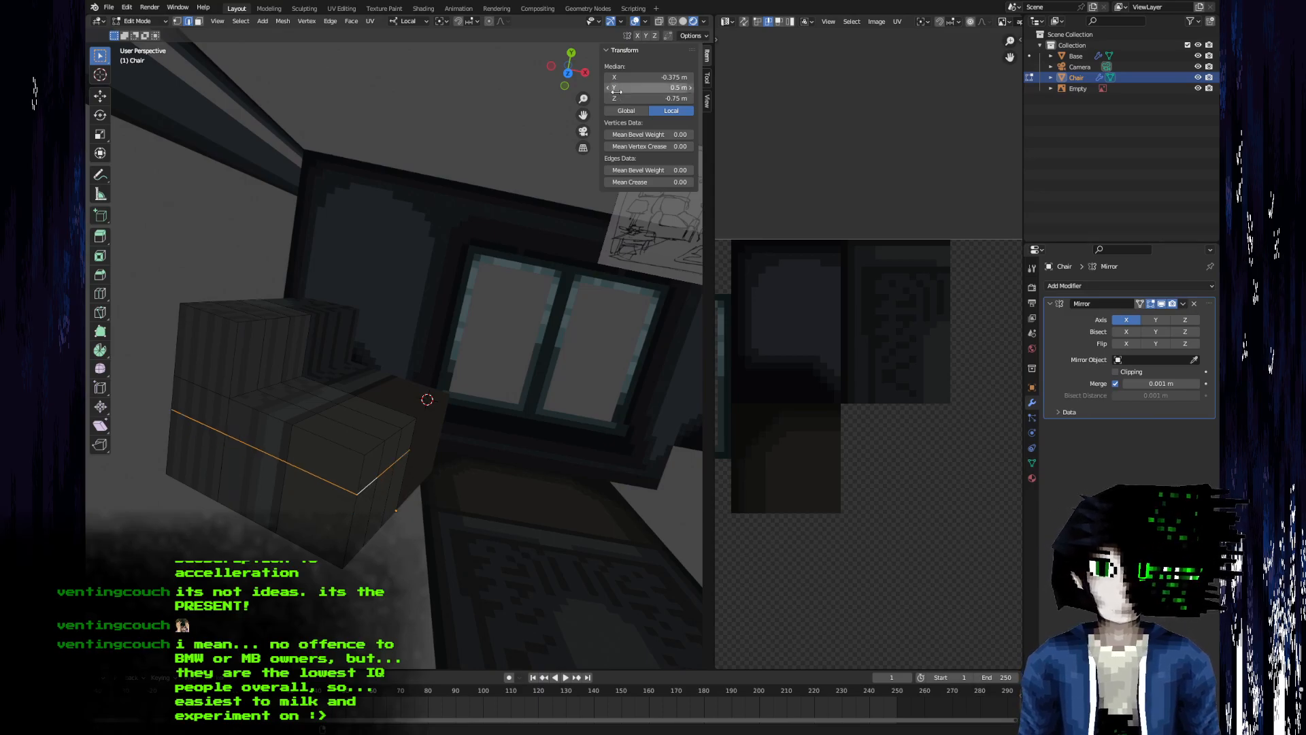
pyautogui.moveTo(291, 350); pyautogui.dragTo(281, 338, button='middle')
pyautogui.hotkey('alt', 'Tab')
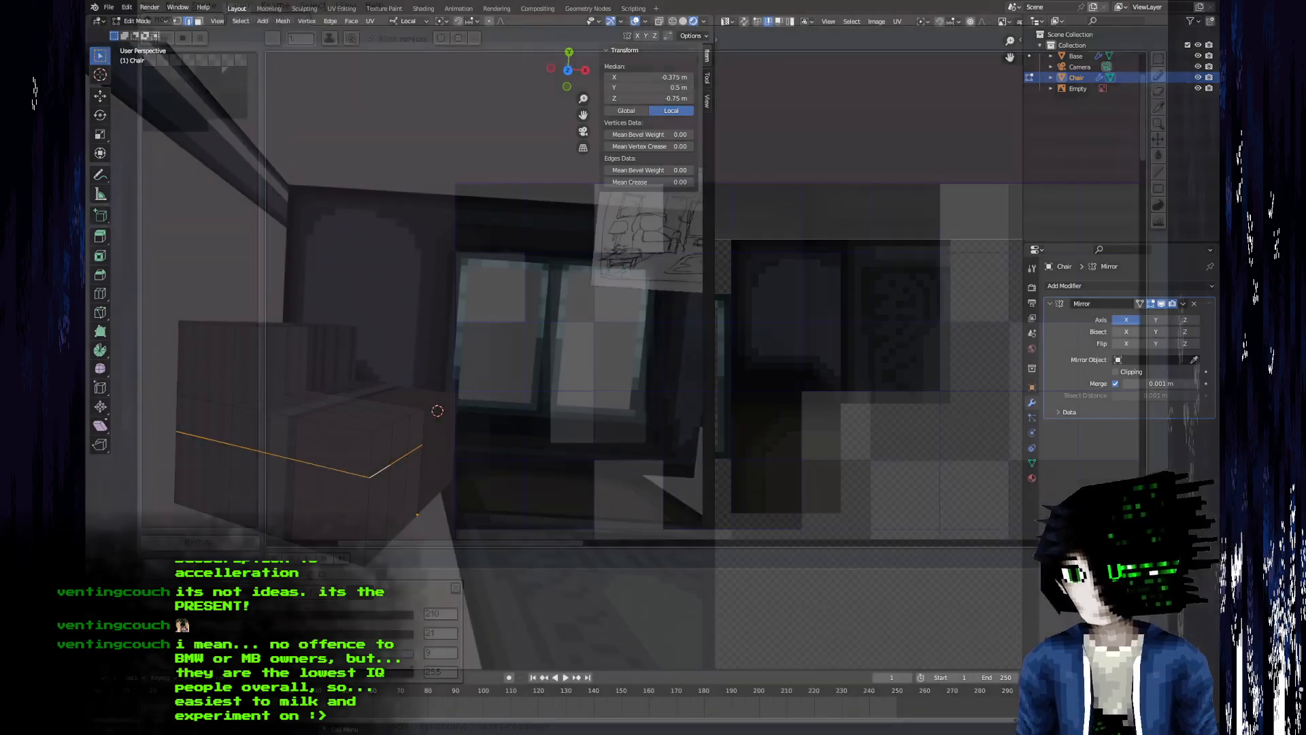
pyautogui.hotkey('alt', 'Tab')
# - Select the four seat faces on top of the chair's body, between the backrest and the front edge
pyautogui.moveTo(403, 363); pyautogui.dragTo(377, 389, button='middle')
pyautogui.press('3')
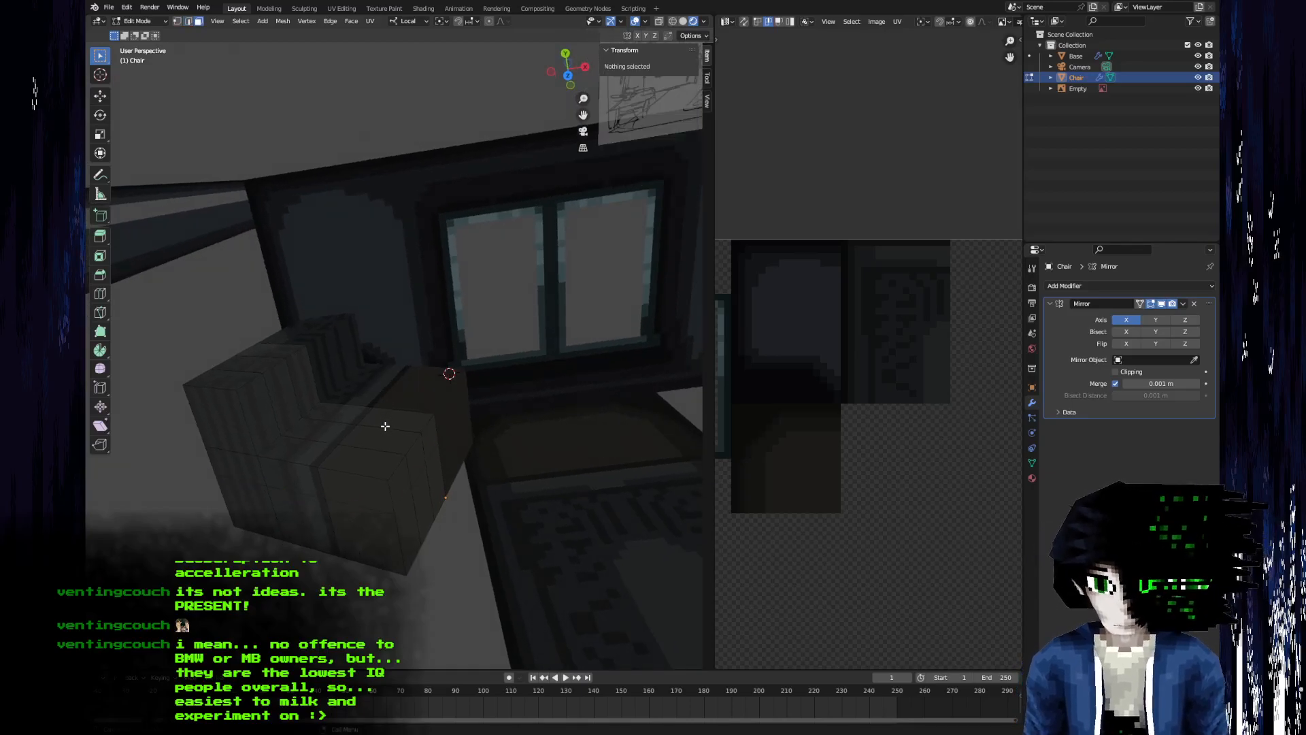
pyautogui.click(385, 425)
pyautogui.keyDown('shift'); pyautogui.click(361, 429); pyautogui.keyUp('shift')
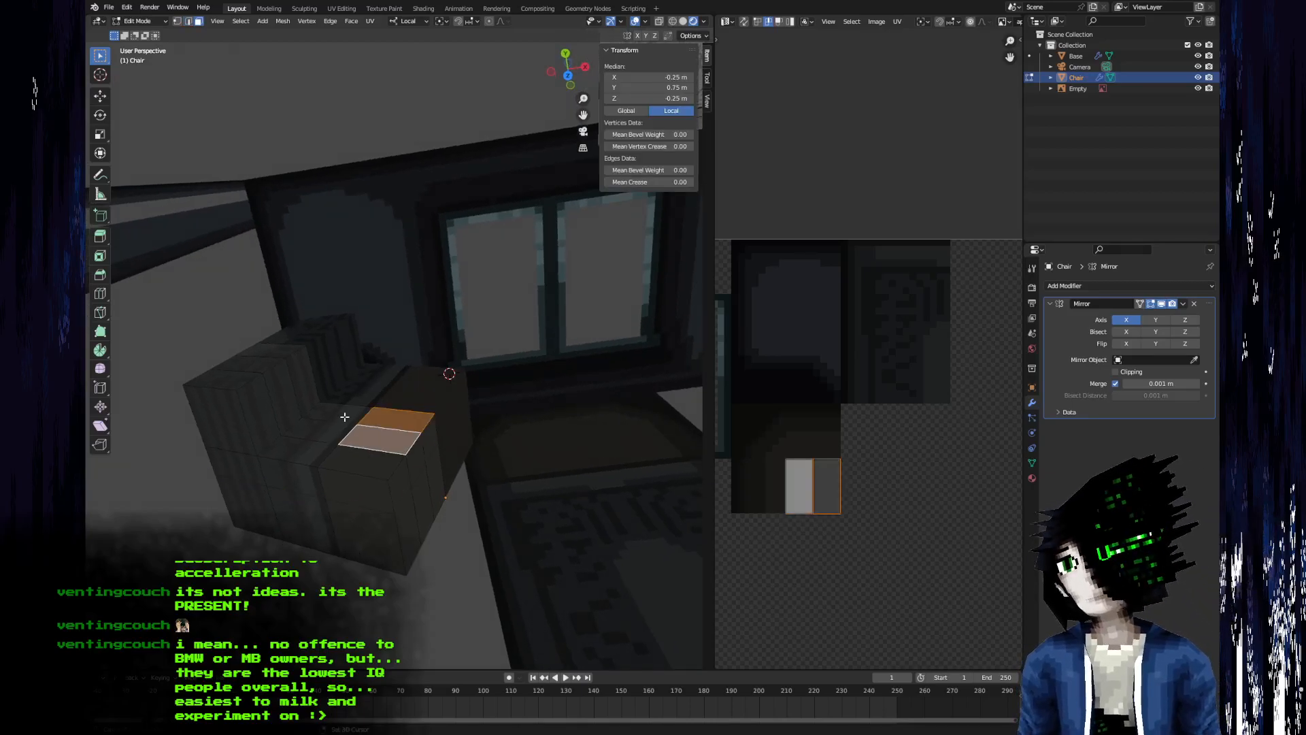
pyautogui.keyDown('shift'); pyautogui.click(340, 414); pyautogui.keyUp('shift')
pyautogui.keyDown('shift'); pyautogui.click(318, 430); pyautogui.keyUp('shift')
pyautogui.moveTo(423, 452); pyautogui.dragTo(416, 452, button='middle')
pyautogui.press('g')
pyautogui.press('y')
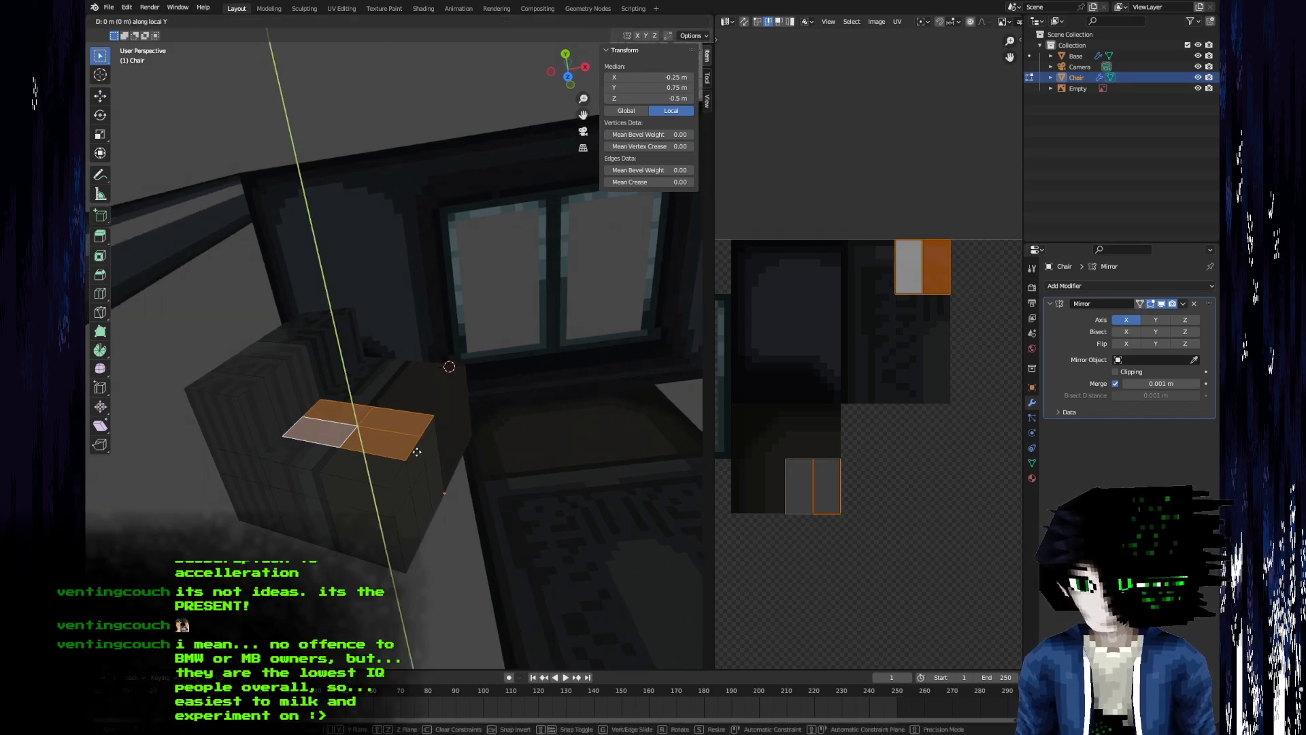
pyautogui.rightClick(423, 460)
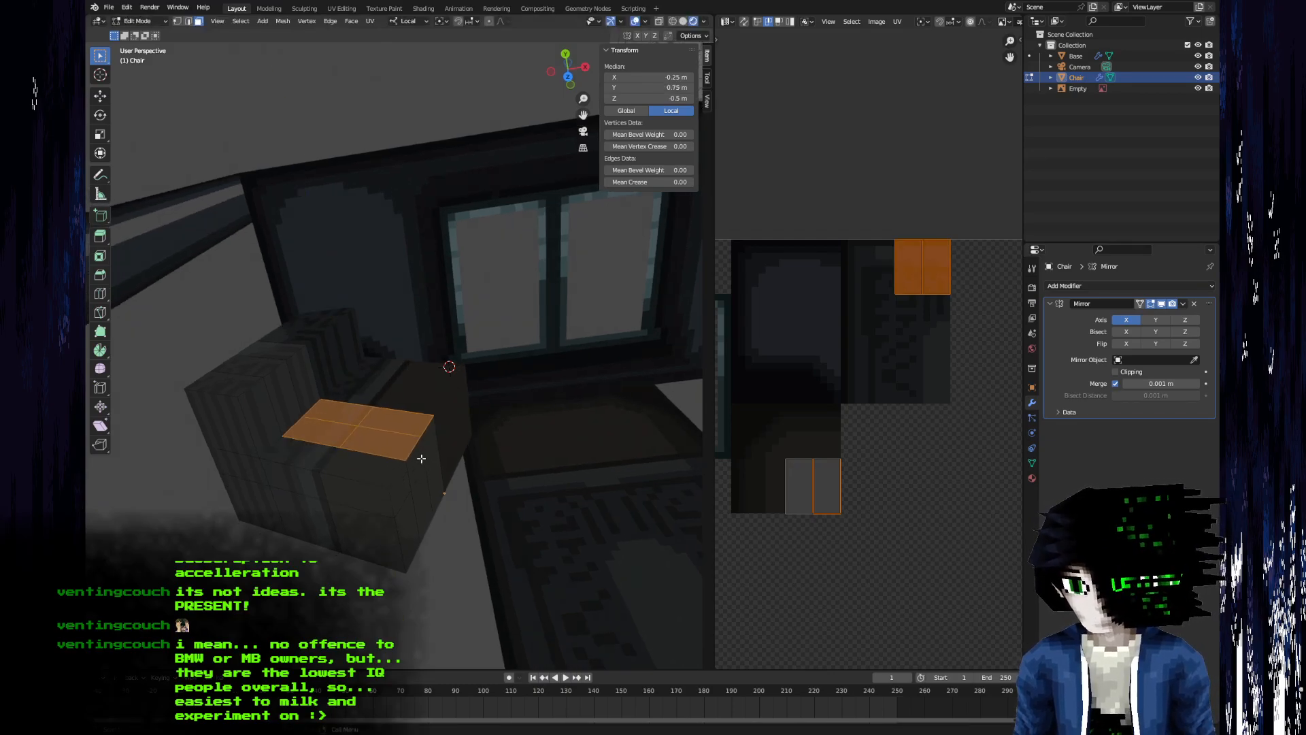
pyautogui.press('g')
pyautogui.press('y')
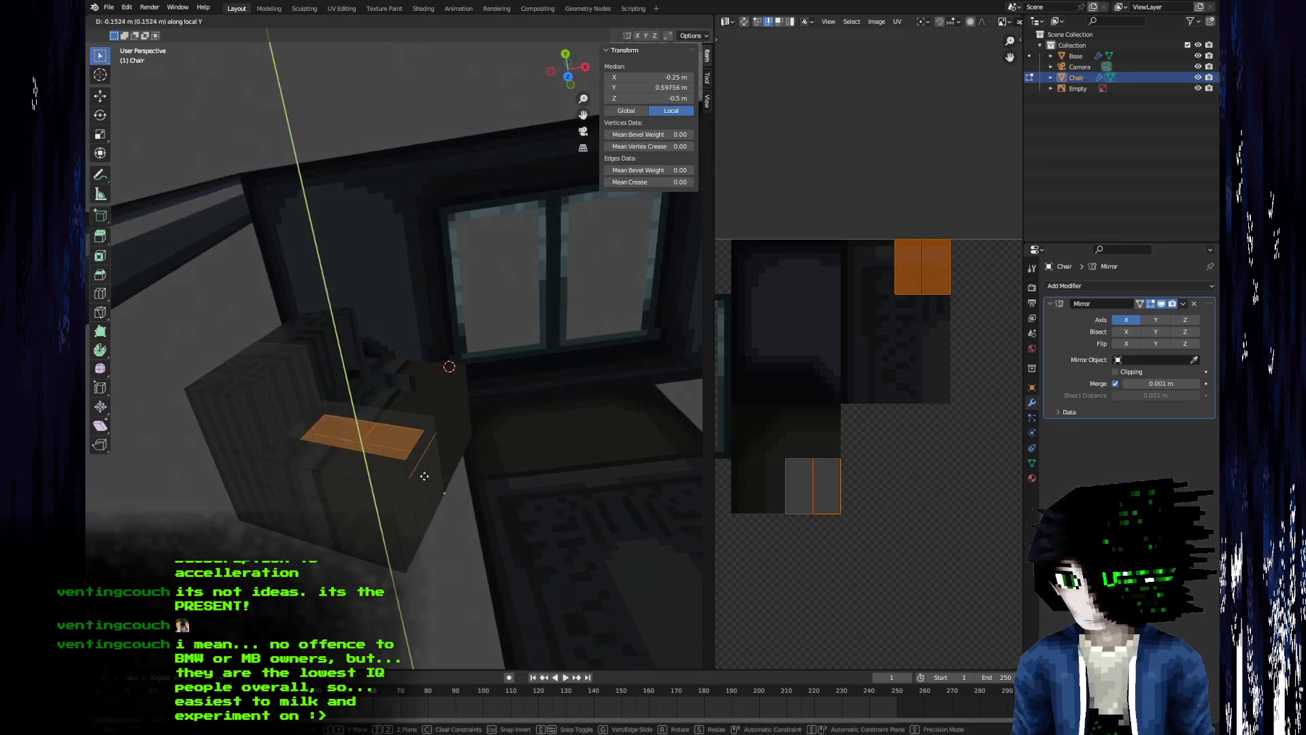
pyautogui.rightClick(424, 467)
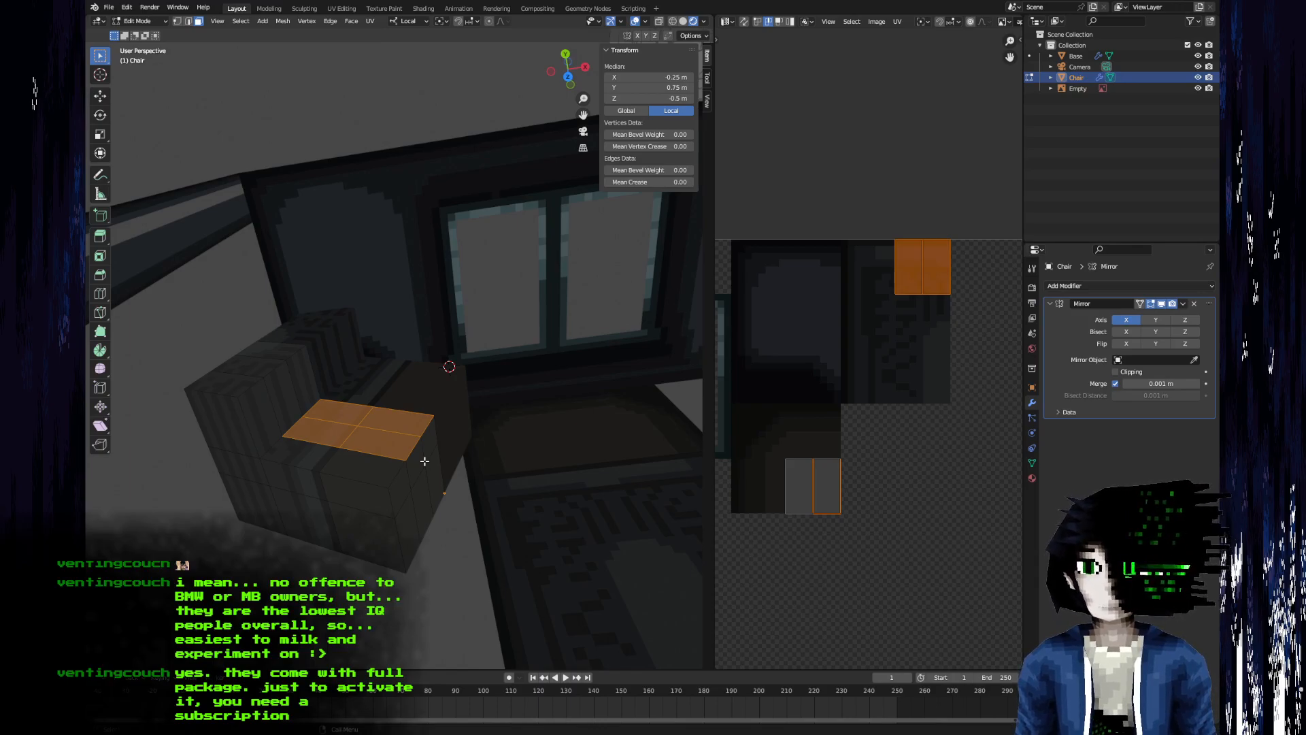
# - Turn on snapping and extrude the selected seat faces downward along local Y to recess the seat
pyautogui.moveTo(472, 488); pyautogui.dragTo(300, 472, button='middle')
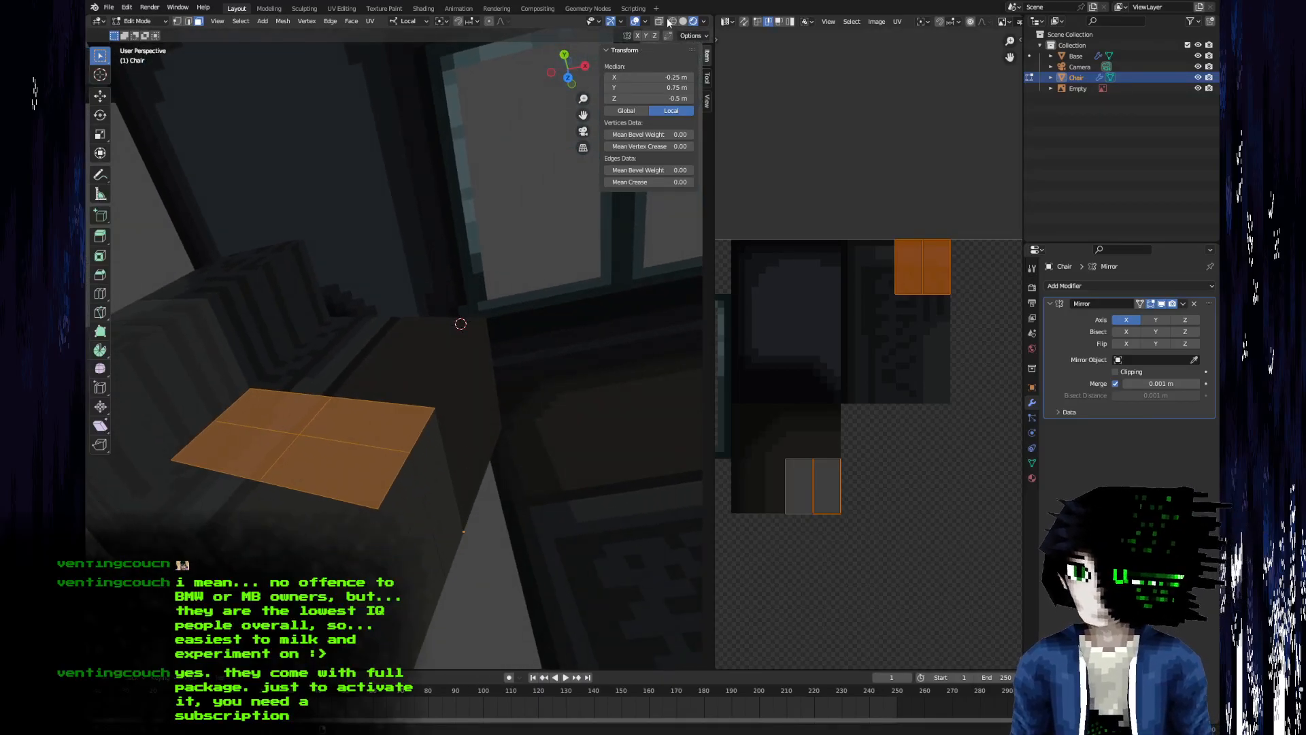
pyautogui.click(704, 25)
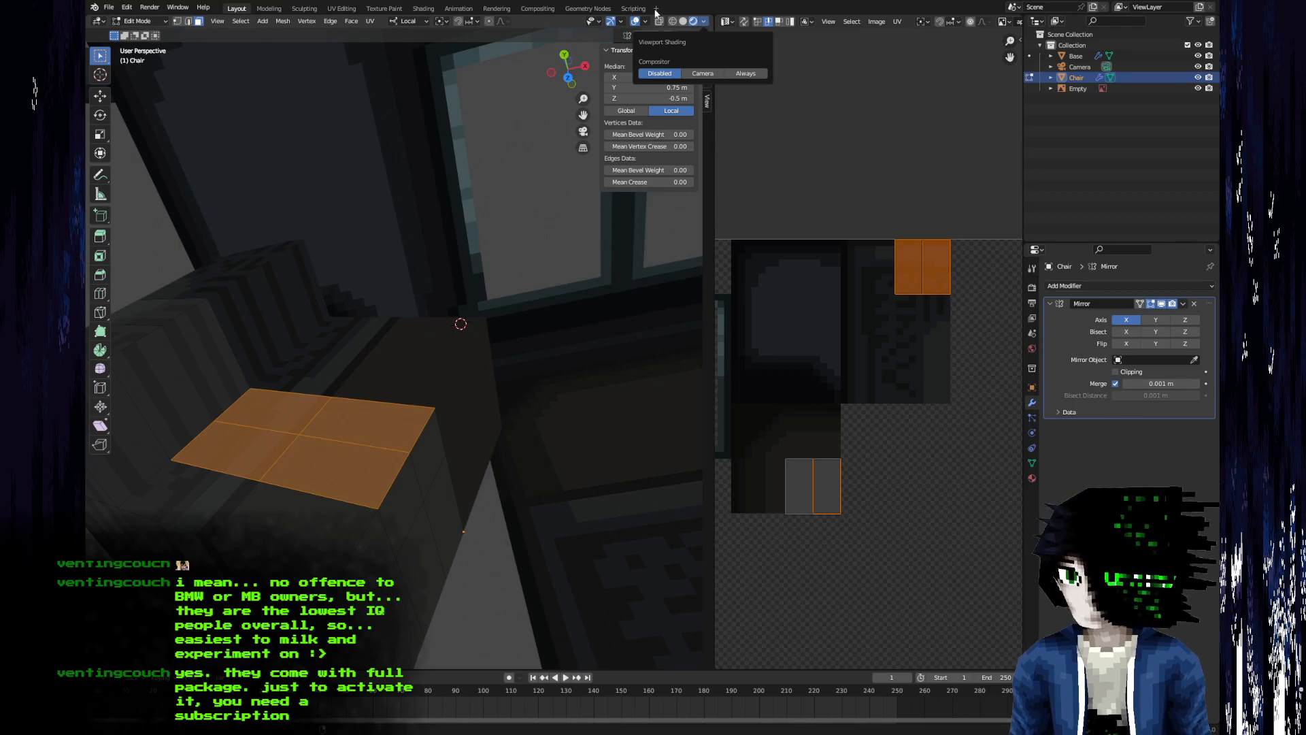
pyautogui.click(476, 22)
pyautogui.click(470, 64)
pyautogui.press('g')
pyautogui.press('y')
pyautogui.click(444, 454)
# - Delete the two inner wall faces of the recessed seat that lie on the mirror plane
pyautogui.moveTo(437, 454); pyautogui.dragTo(443, 439, button='middle')
pyautogui.click(326, 414)
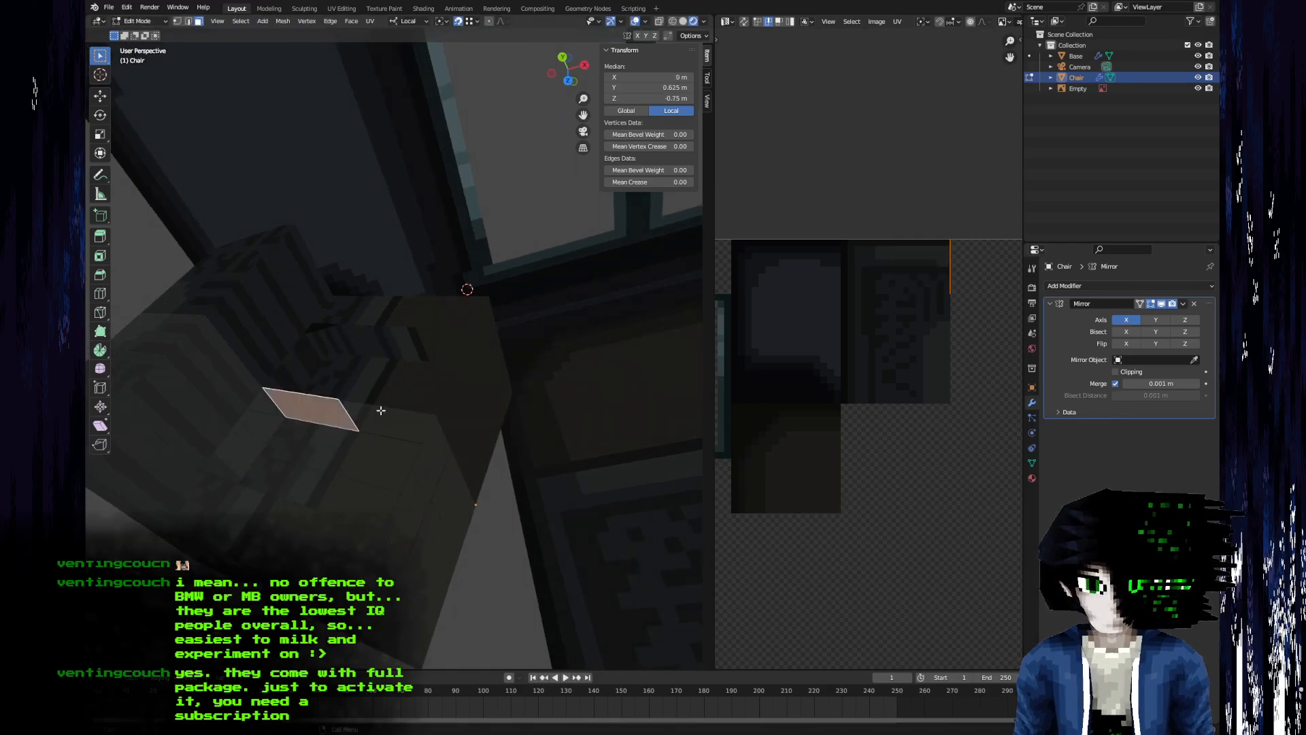
pyautogui.keyDown('shift'); pyautogui.click(380, 413); pyautogui.keyUp('shift')
pyautogui.press('x')
pyautogui.click(371, 417)
# - Delete the two leftover faces along the front of the recessed seat
pyautogui.moveTo(370, 417); pyautogui.dragTo(460, 438, button='middle')
pyautogui.click(460, 438)
pyautogui.keyDown('shift'); pyautogui.click(440, 490); pyautogui.keyUp('shift')
pyautogui.press('x')
pyautogui.click(438, 491)
# - Examine the chair's recessed seat from several angles and its proportions within the room
pyautogui.moveTo(438, 491); pyautogui.dragTo(382, 426, button='middle')
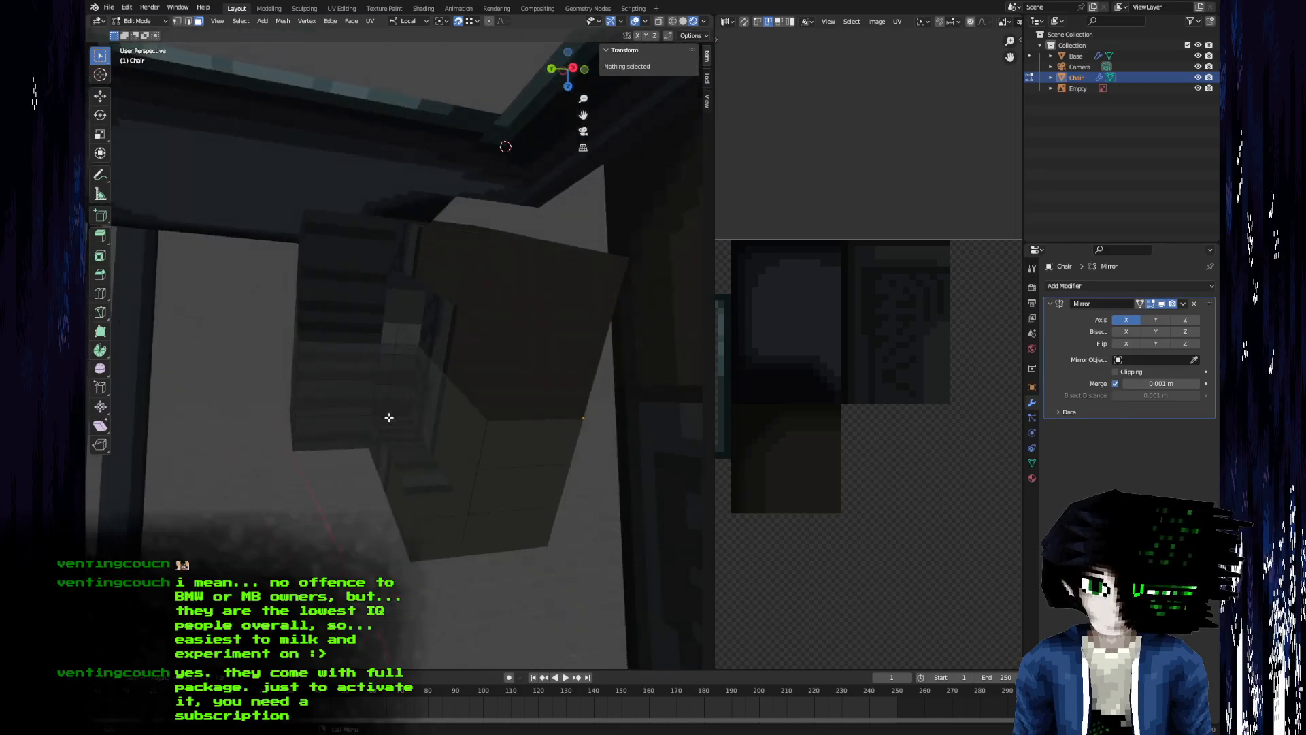
pyautogui.click(395, 397)
pyautogui.click(399, 362)
pyautogui.moveTo(399, 362); pyautogui.dragTo(311, 485, button='middle')
pyautogui.scroll(-2, 355, 474)
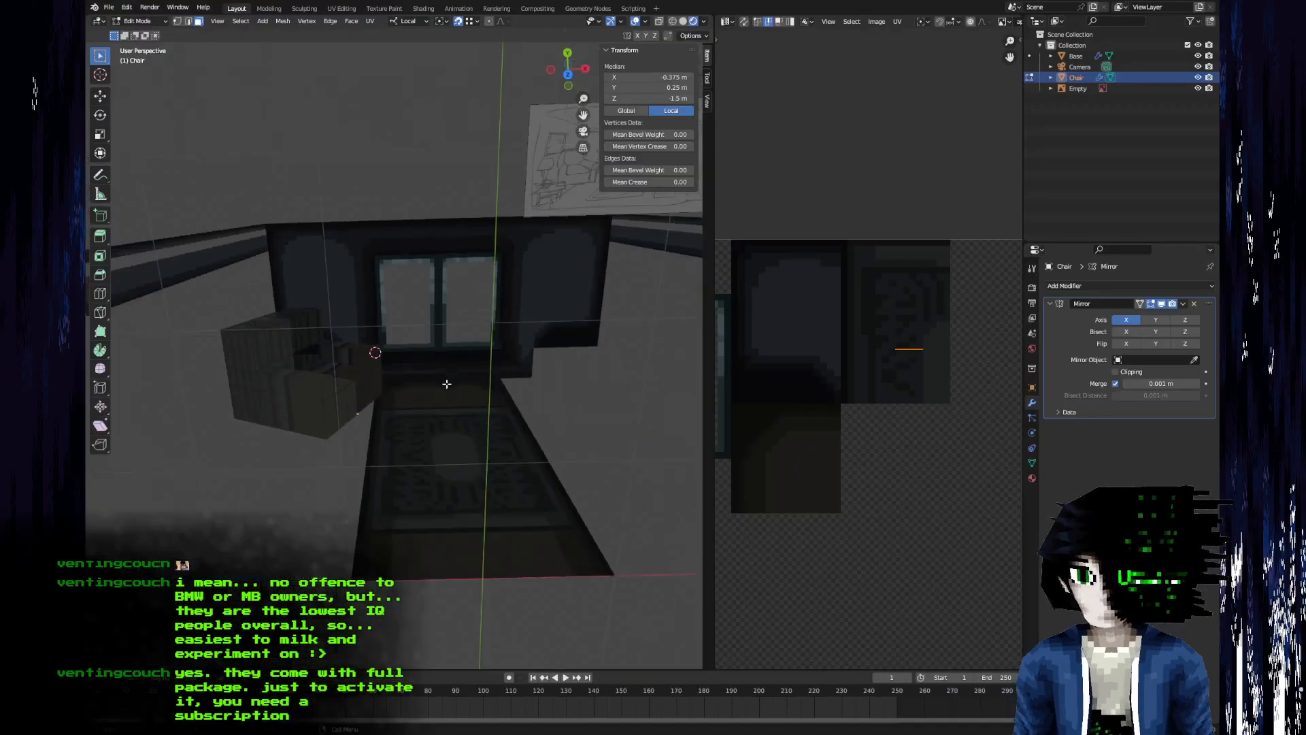
pyautogui.moveTo(445, 385); pyautogui.dragTo(454, 385, button='middle')
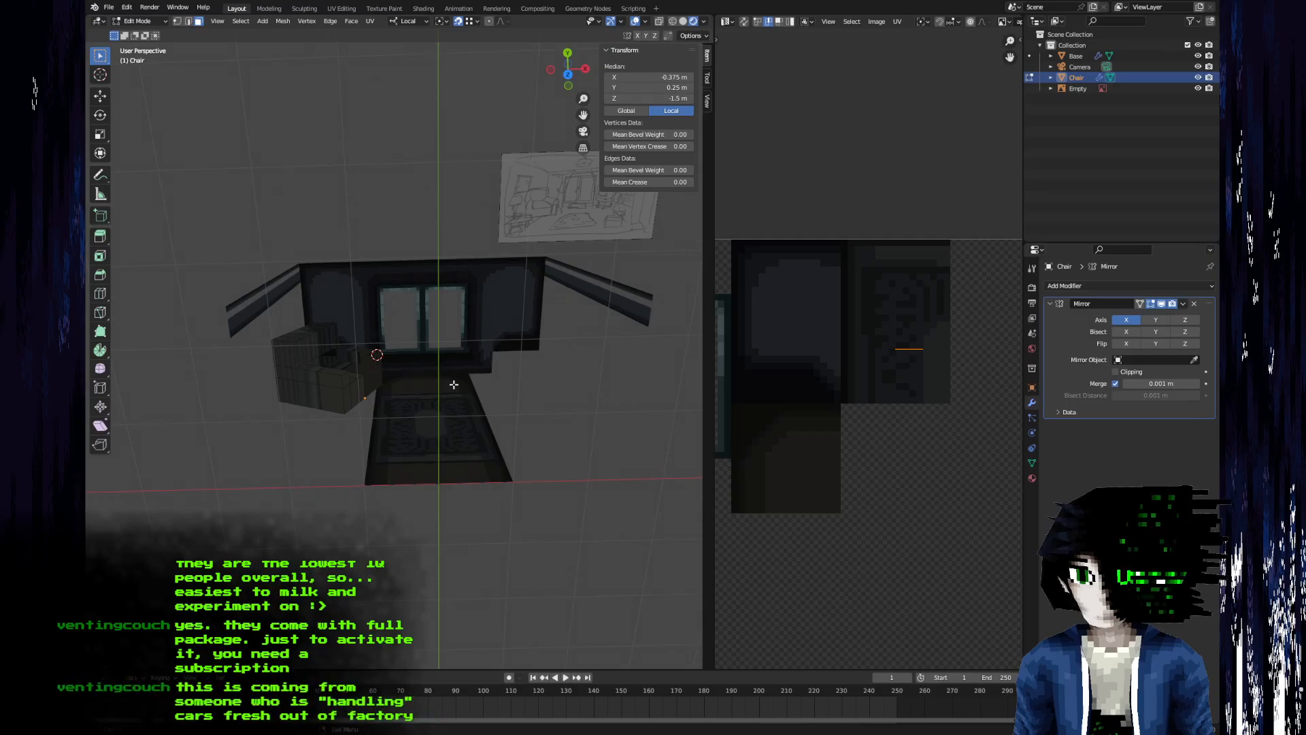
pyautogui.scroll(4, 451, 382)
pyautogui.moveTo(423, 427)
pyautogui.mouseDown(button='middle')
pyautogui.moveTo(357, 459)
pyautogui.moveTo(357, 434)
pyautogui.moveTo(513, 413)
pyautogui.moveTo(530, 504)
pyautogui.moveTo(471, 508)
pyautogui.mouseUp(button='middle')
# - Select the edges of the wall behind the recessed seat and center the view on them with View Selected
pyautogui.press('2')
pyautogui.click(301, 411)
pyautogui.moveTo(299, 409); pyautogui.dragTo(296, 356, button='middle')
pyautogui.click(259, 509)
pyautogui.keyDown('shift'); pyautogui.click(257, 506); pyautogui.keyUp('shift')
pyautogui.press('F3')
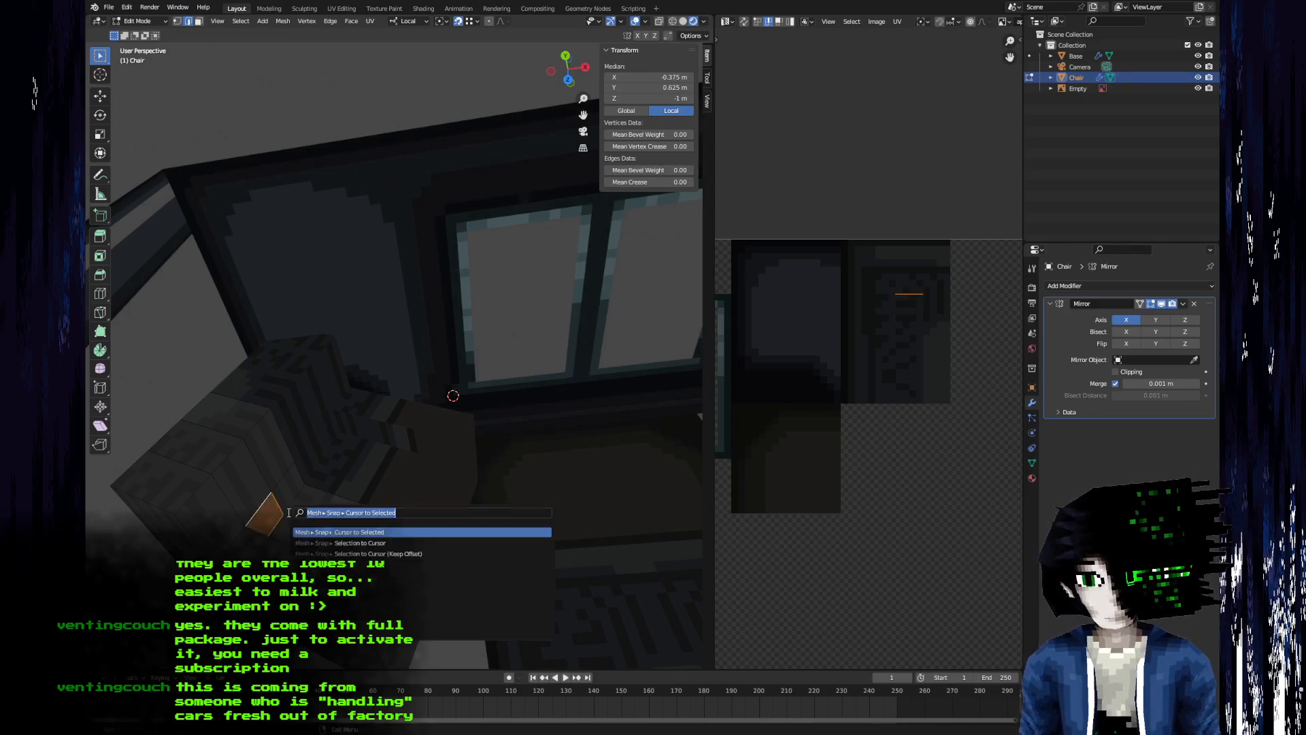
pyautogui.write('frame sel')
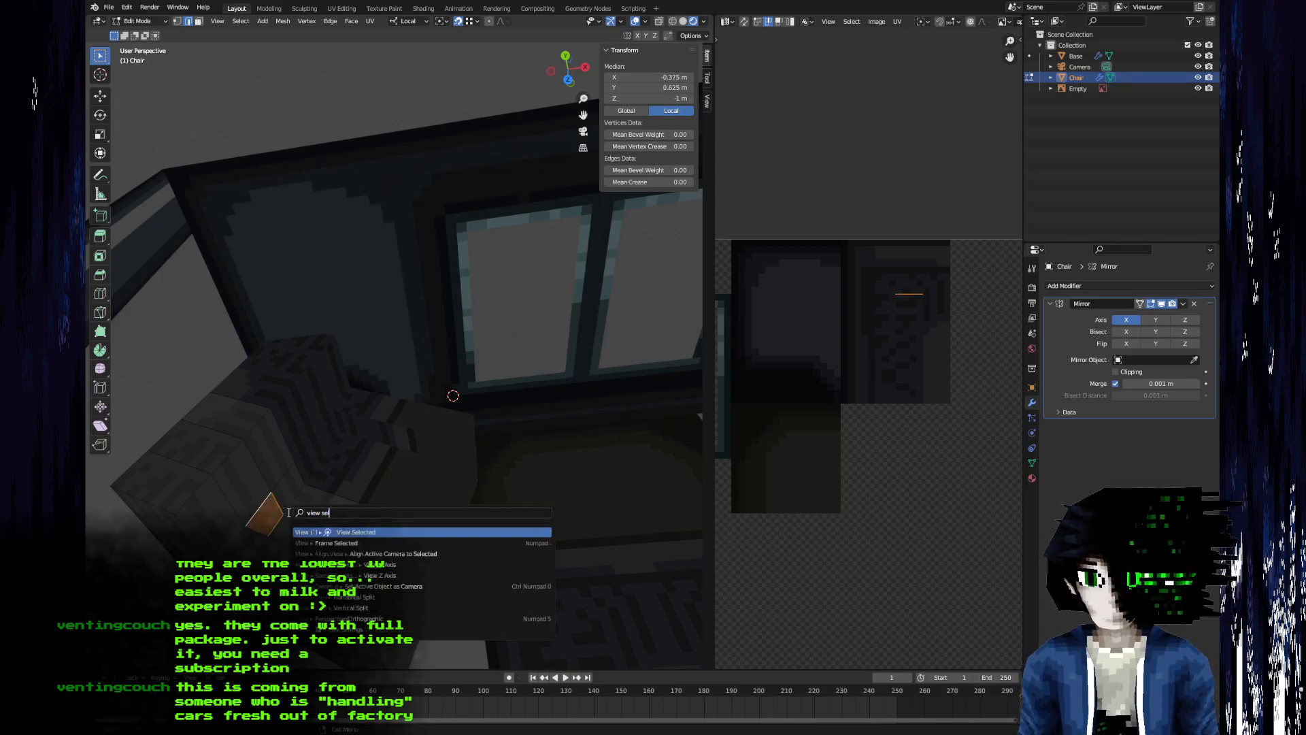
pyautogui.press('Return')
# - Select the border edges of the armrest's open inner side beside the recessed seat and fill them with a face
pyautogui.scroll(-4, 319, 544)
pyautogui.moveTo(319, 544); pyautogui.dragTo(442, 504, button='middle')
pyautogui.click(453, 499)
pyautogui.keyDown('shift'); pyautogui.click(536, 450); pyautogui.keyUp('shift')
pyautogui.scroll(-3, 554, 520)
pyautogui.click(575, 520)
pyautogui.keyDown('shift'); pyautogui.click(592, 480); pyautogui.keyUp('shift')
pyautogui.press('f')
pyautogui.moveTo(590, 481); pyautogui.dragTo(347, 472, button='middle')
pyautogui.scroll(-4, 376, 454)
pyautogui.moveTo(440, 463); pyautogui.dragTo(463, 482, button='middle')
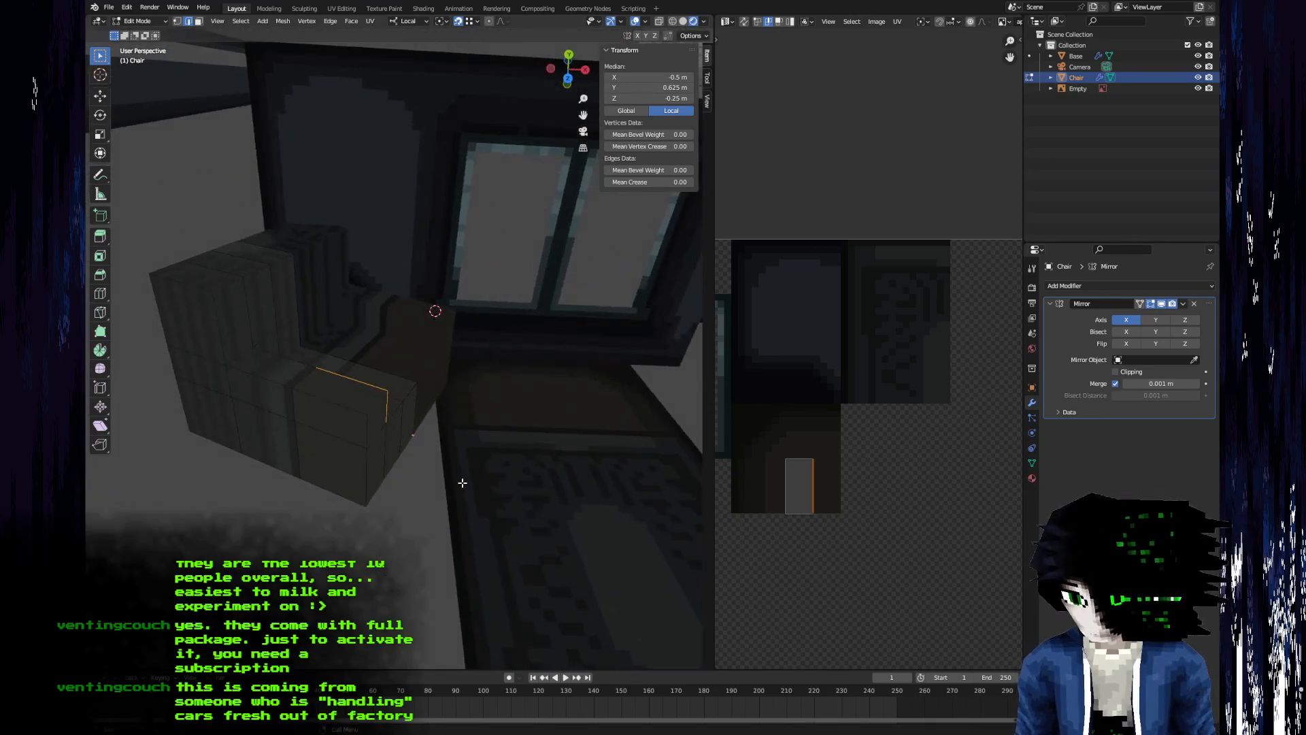
# - Try to move the armrest's front faces 0.25 m along local Z
pyautogui.scroll(-6, 462, 482)
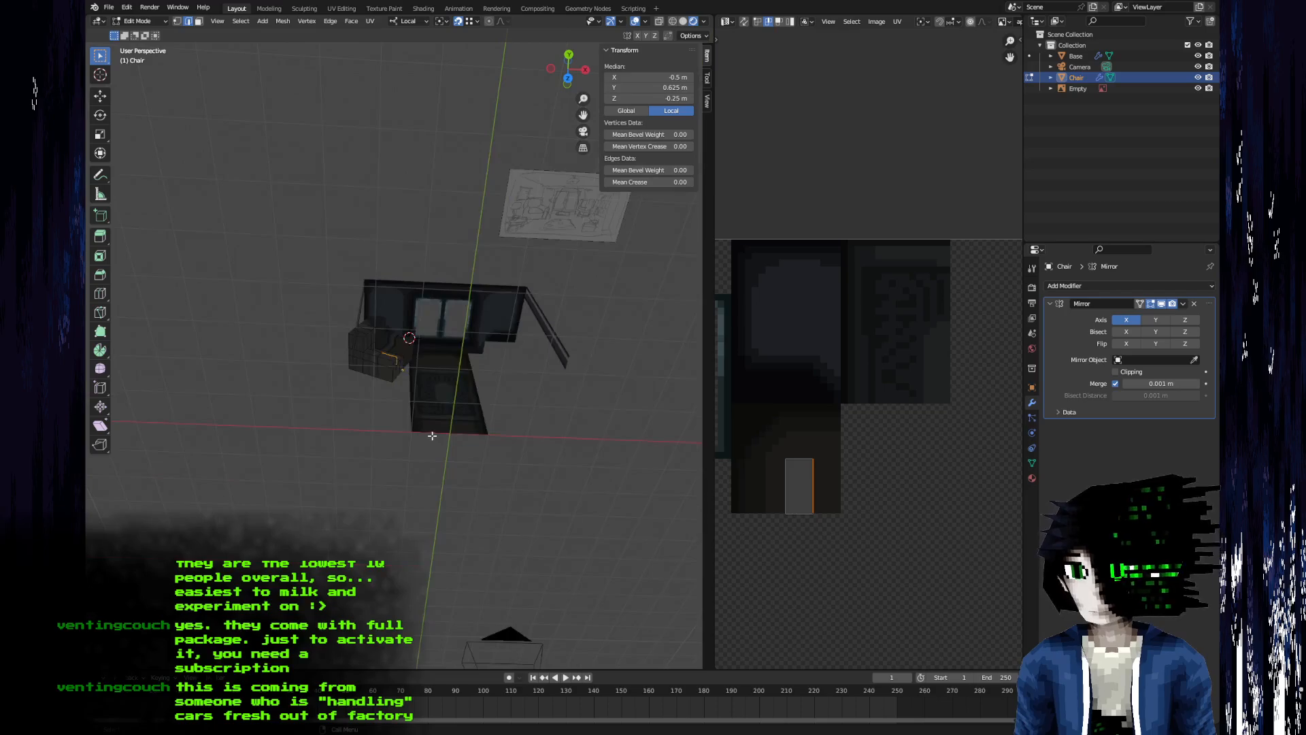
pyautogui.scroll(2, 429, 437)
pyautogui.scroll(4, 429, 436)
pyautogui.press('3')
pyautogui.click(376, 442)
pyautogui.keyDown('shift'); pyautogui.click(401, 427); pyautogui.keyUp('shift')
pyautogui.keyDown('shift'); pyautogui.click(407, 426); pyautogui.keyUp('shift')
pyautogui.press('g')
pyautogui.press('z')
pyautogui.press('z')
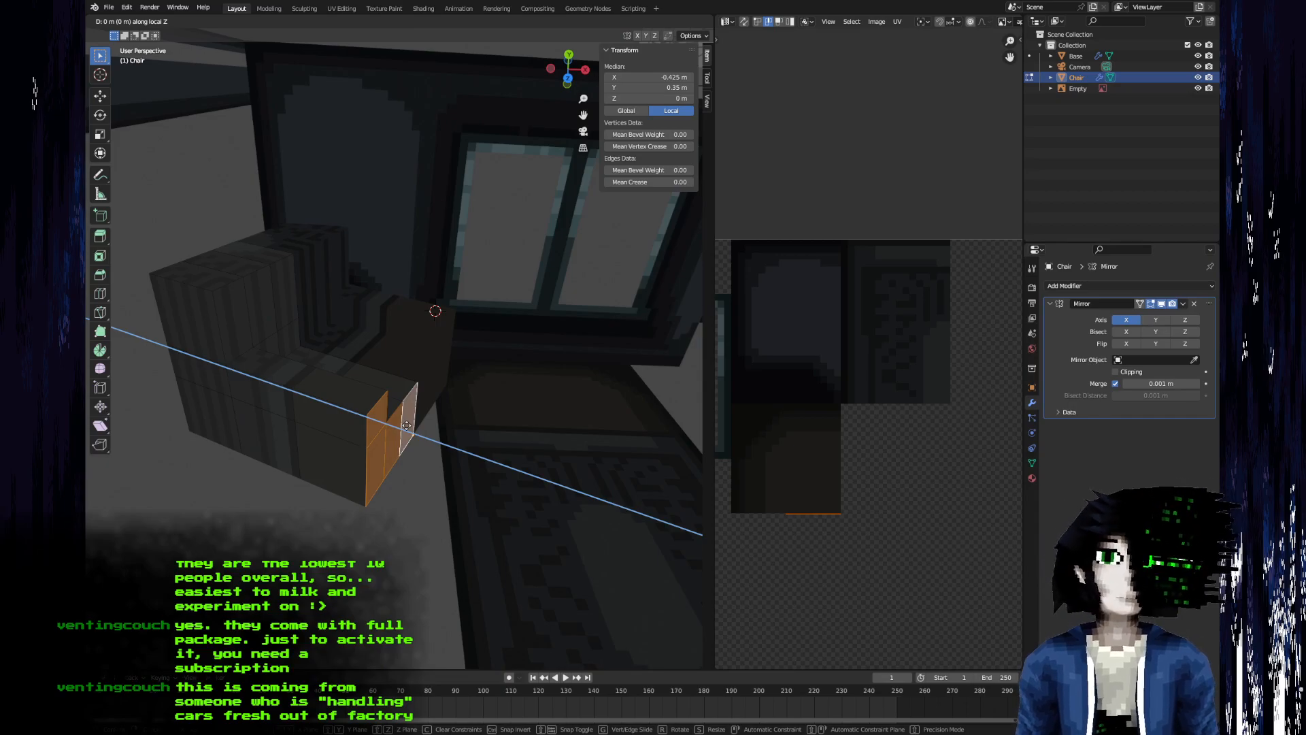
pyautogui.write('-25')
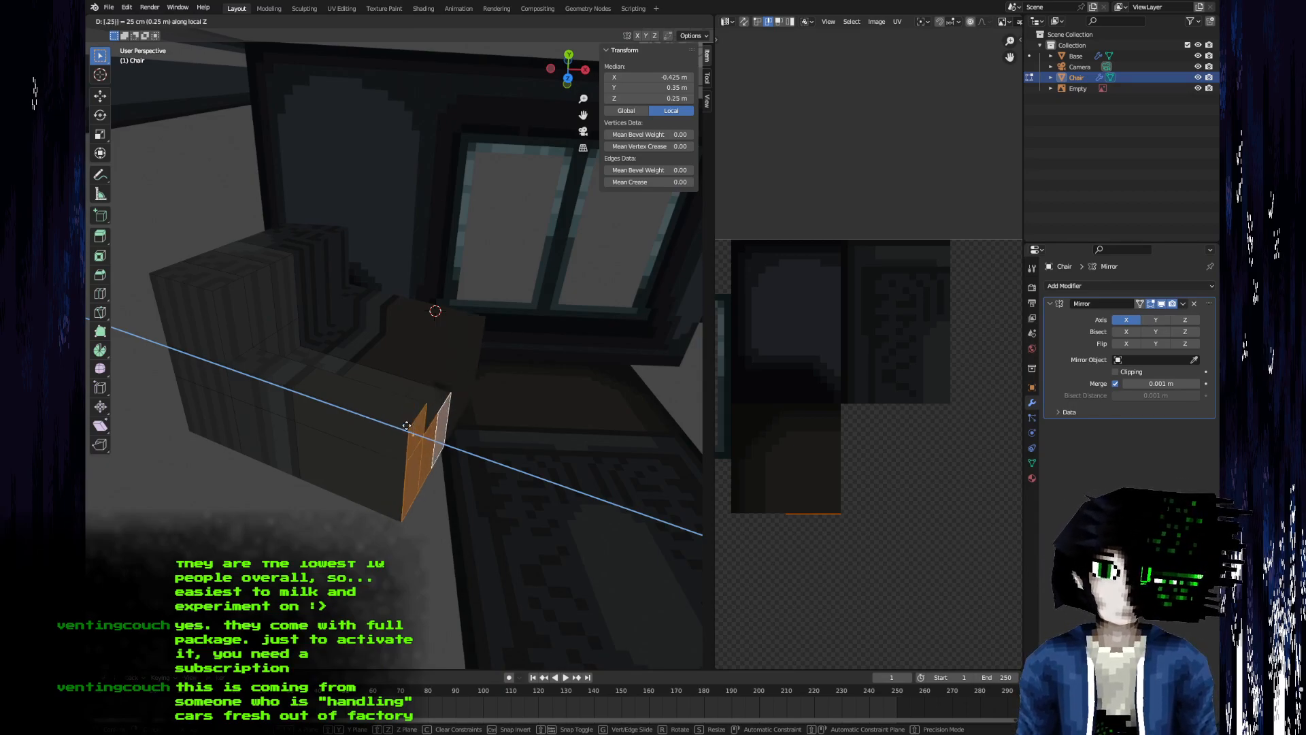
pyautogui.press('Return')
pyautogui.moveTo(439, 430); pyautogui.dragTo(506, 462, button='middle')
pyautogui.hotkey('ctrl', 'z')
# - Merge the duplicate vertices across the whole chair mesh
pyautogui.press('a')
pyautogui.press('m')
pyautogui.click(349, 483)
# - Select the armrest's front faces and move them -0.25 m along local Z to shorten the chair
pyautogui.click(441, 596)
pyautogui.keyDown('shift'); pyautogui.click(385, 564); pyautogui.keyUp('shift')
pyautogui.keyDown('shift'); pyautogui.click(455, 503); pyautogui.keyUp('shift')
pyautogui.keyDown('shift'); pyautogui.click(472, 456); pyautogui.keyUp('shift')
pyautogui.write('gz.25-')
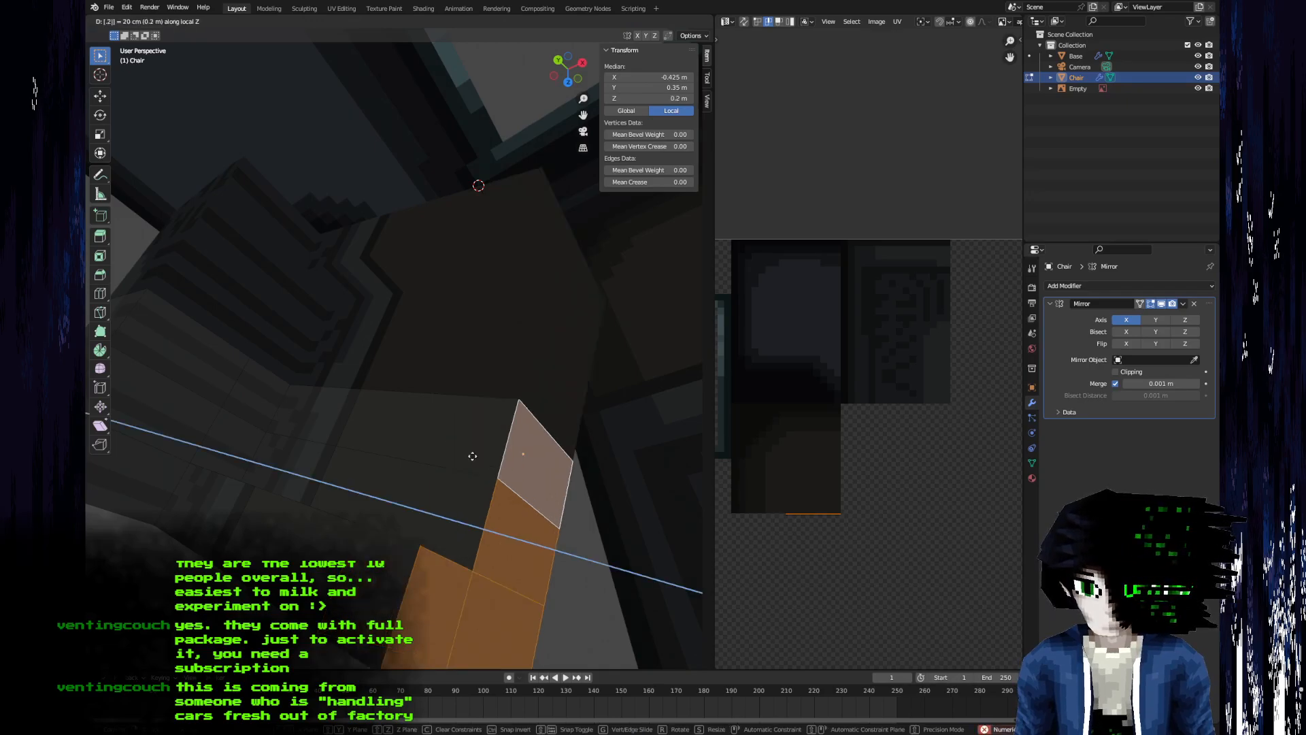
pyautogui.press('Return')
pyautogui.scroll(-1, 366, 469)
pyautogui.moveTo(366, 469); pyautogui.dragTo(395, 430, button='middle')
pyautogui.scroll(-3, 395, 422)
pyautogui.scroll(4, 338, 331)
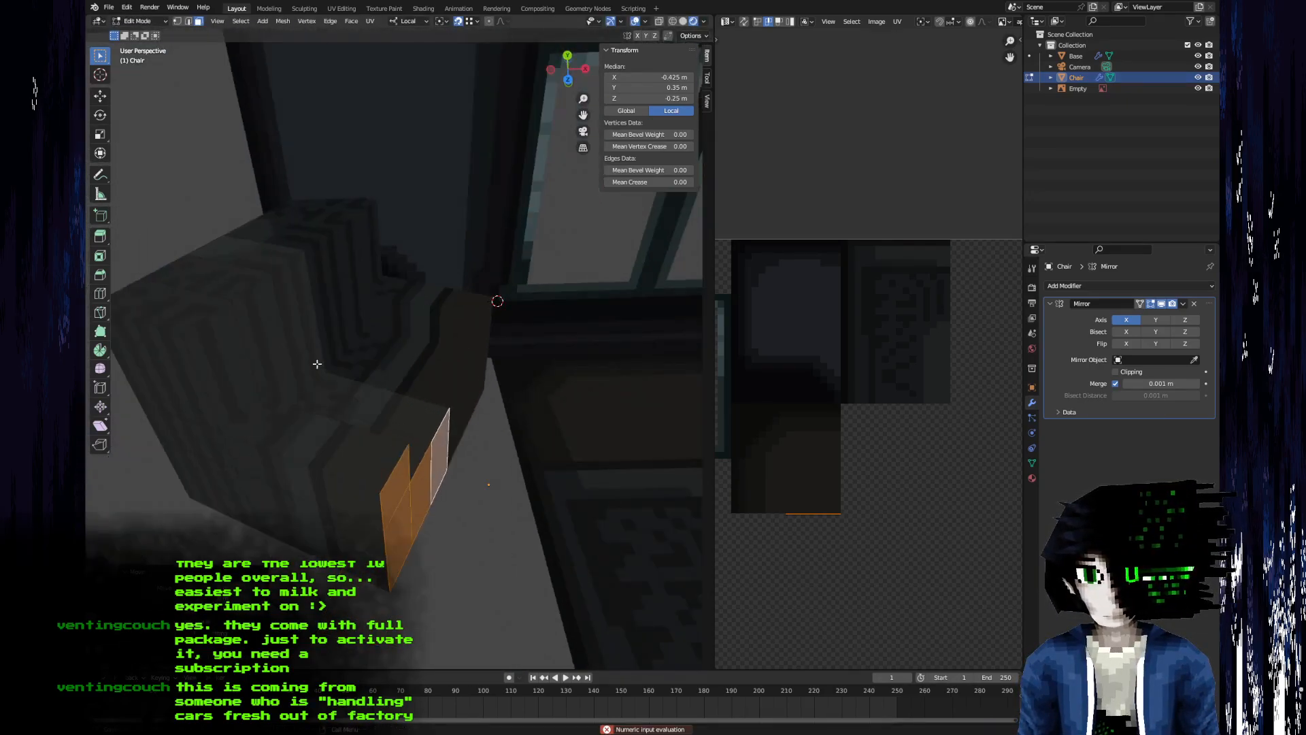
# - Try to move the four front faces of the backrest -0.25 m along local Z
pyautogui.click(294, 307)
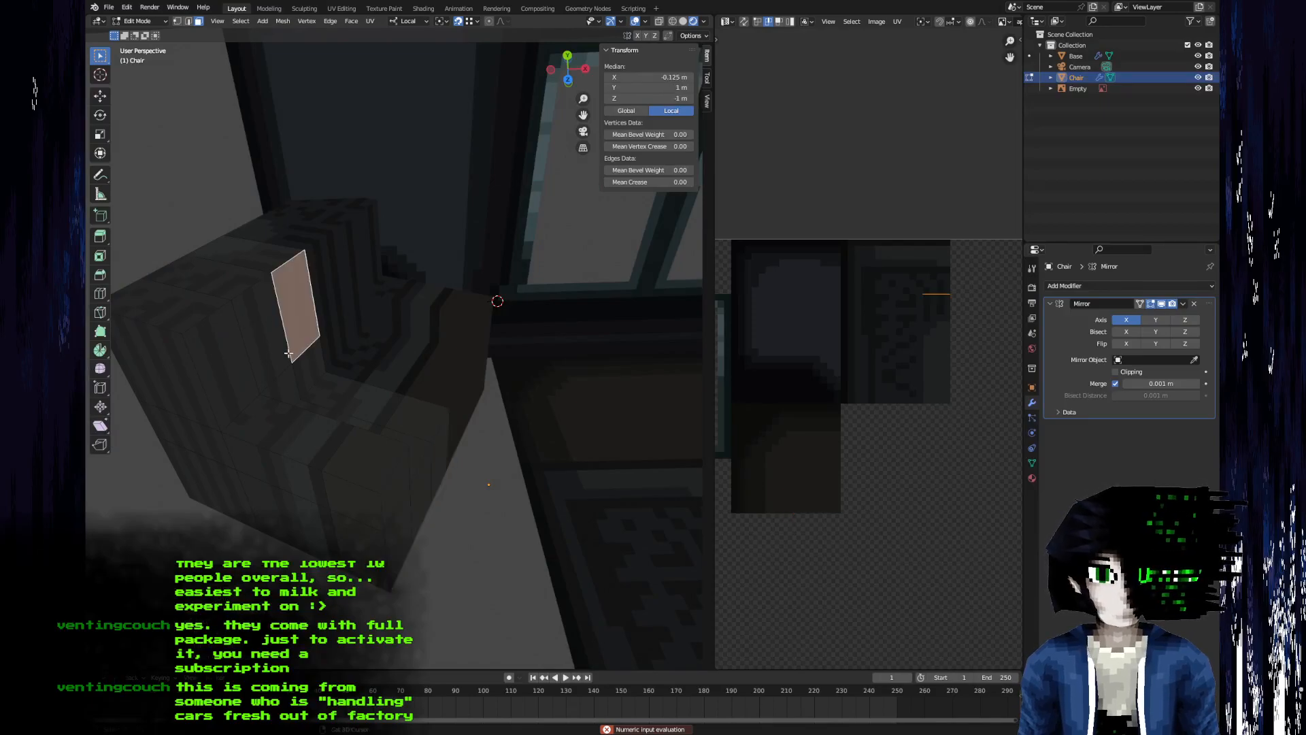
pyautogui.keyDown('shift'); pyautogui.click(274, 347); pyautogui.keyUp('shift')
pyautogui.keyDown('shift'); pyautogui.click(296, 393); pyautogui.keyUp('shift')
pyautogui.keyDown('shift'); pyautogui.click(315, 370); pyautogui.keyUp('shift')
pyautogui.write('gy.')
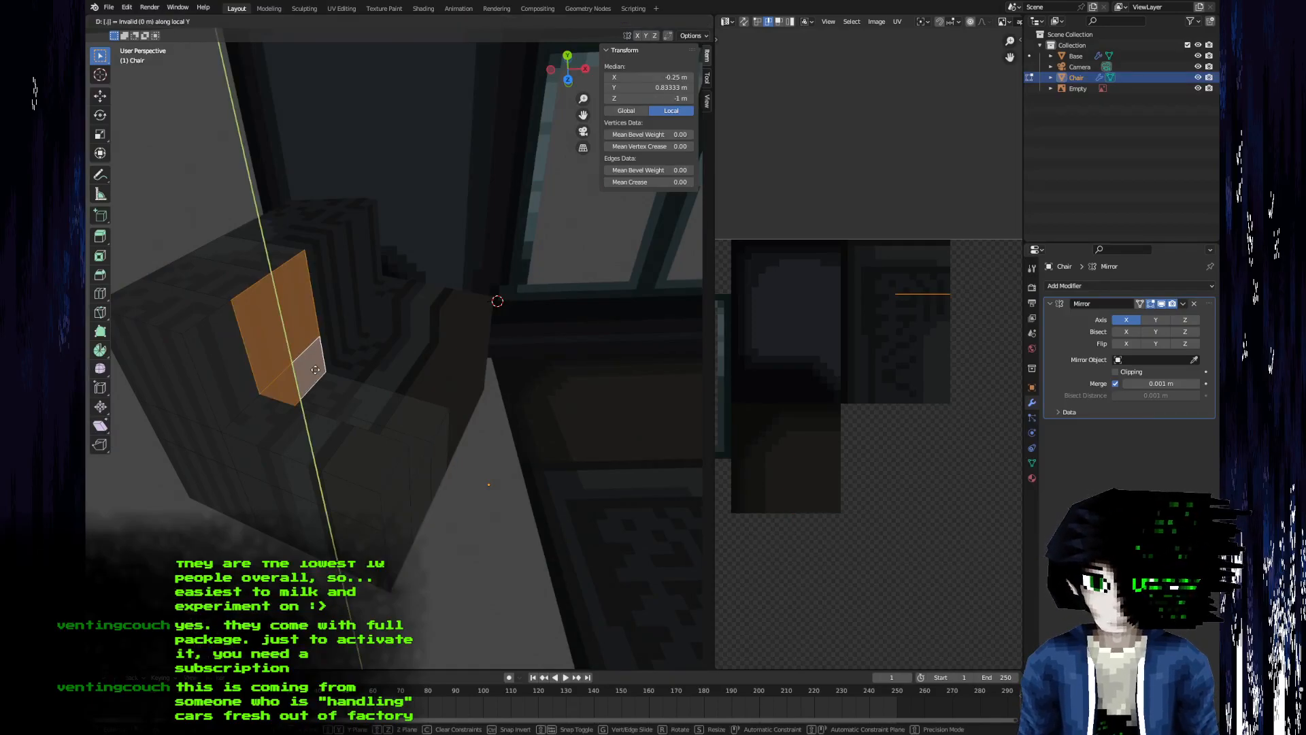
pyautogui.write('z2')
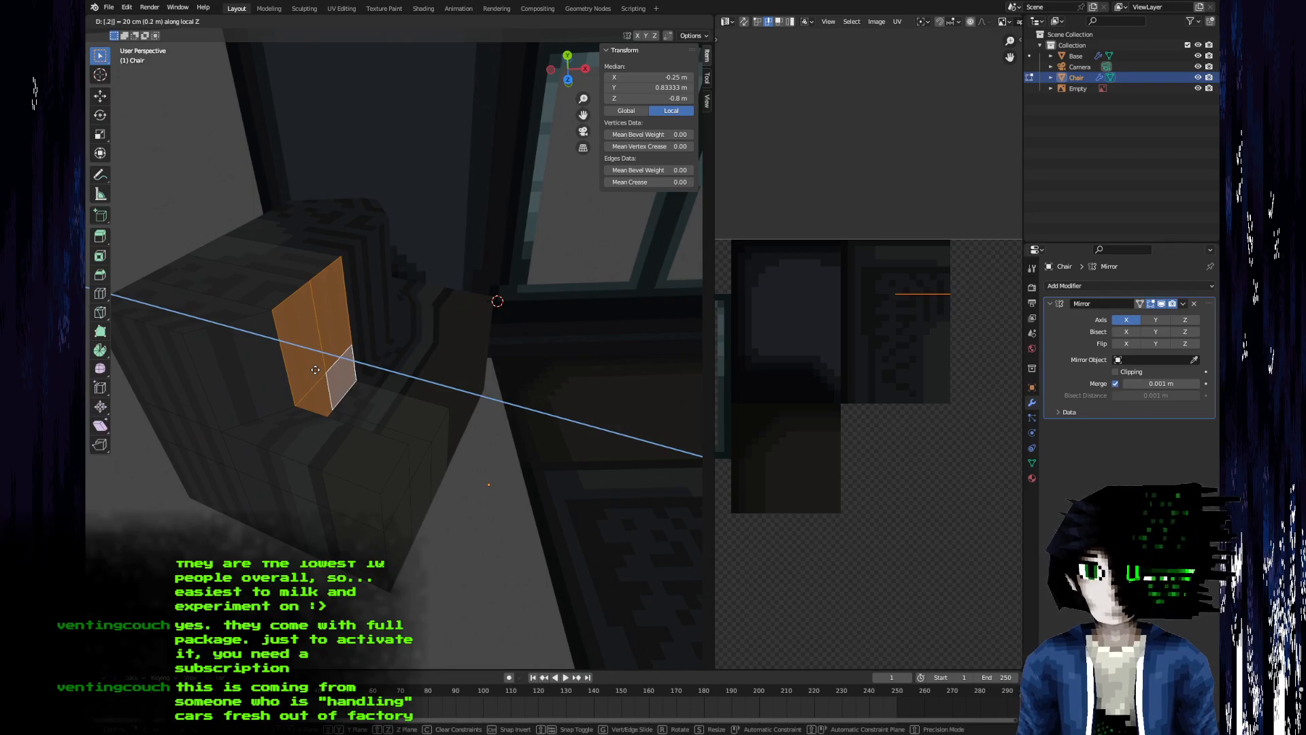
pyautogui.write('5-')
pyautogui.press('Escape')
pyautogui.press('2')
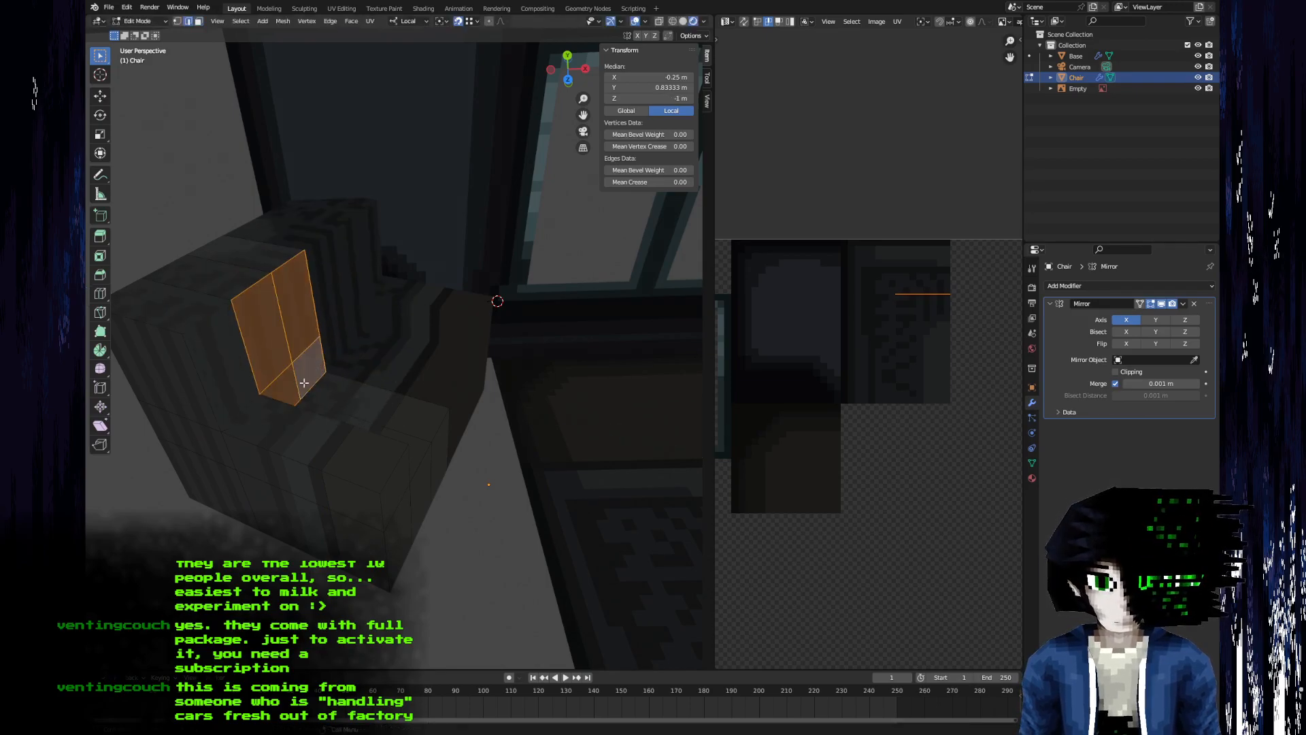
pyautogui.keyDown('ctrl'); pyautogui.keyDown('alt'); pyautogui.click(242, 419); pyautogui.keyUp('alt'); pyautogui.keyUp('ctrl')
pyautogui.click(230, 453)
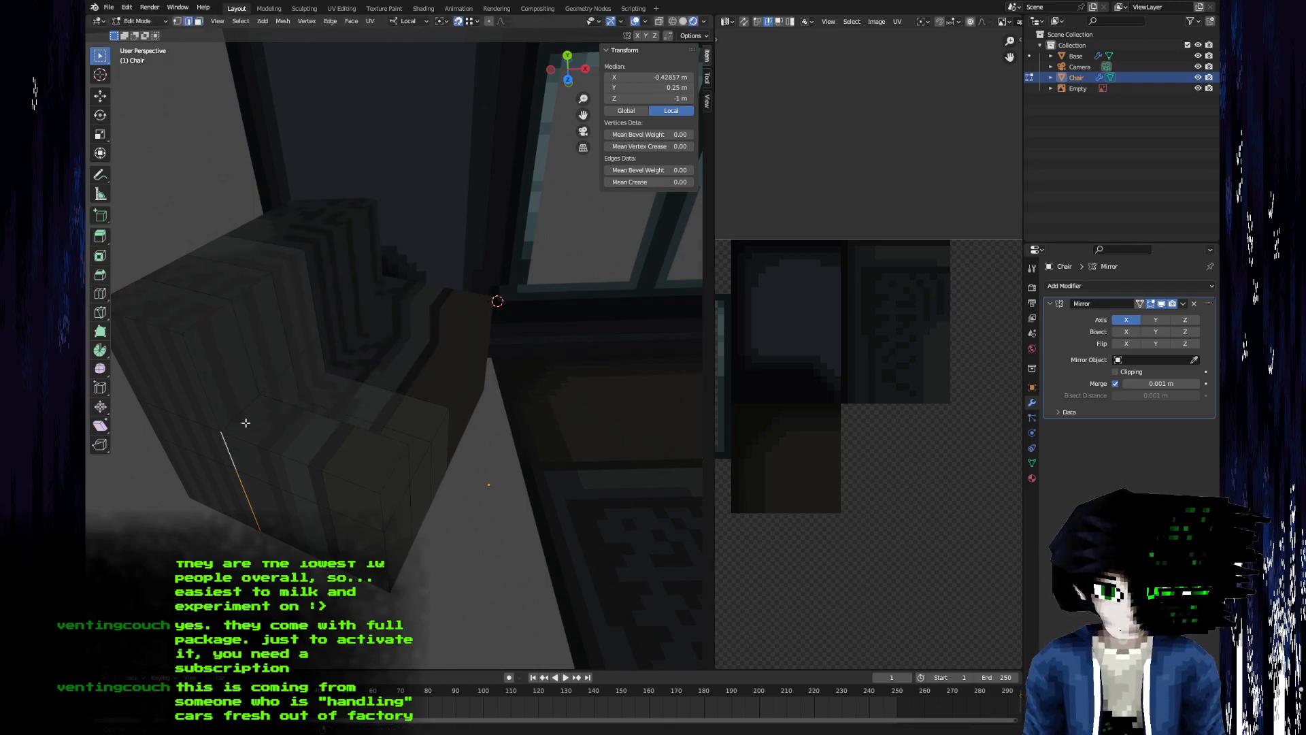
# - Select the backrest's four front faces and move them back along local Z to a median Z of -1.25 m
pyautogui.press('3')
pyautogui.click(269, 377)
pyautogui.keyDown('shift'); pyautogui.click(284, 386); pyautogui.keyUp('shift')
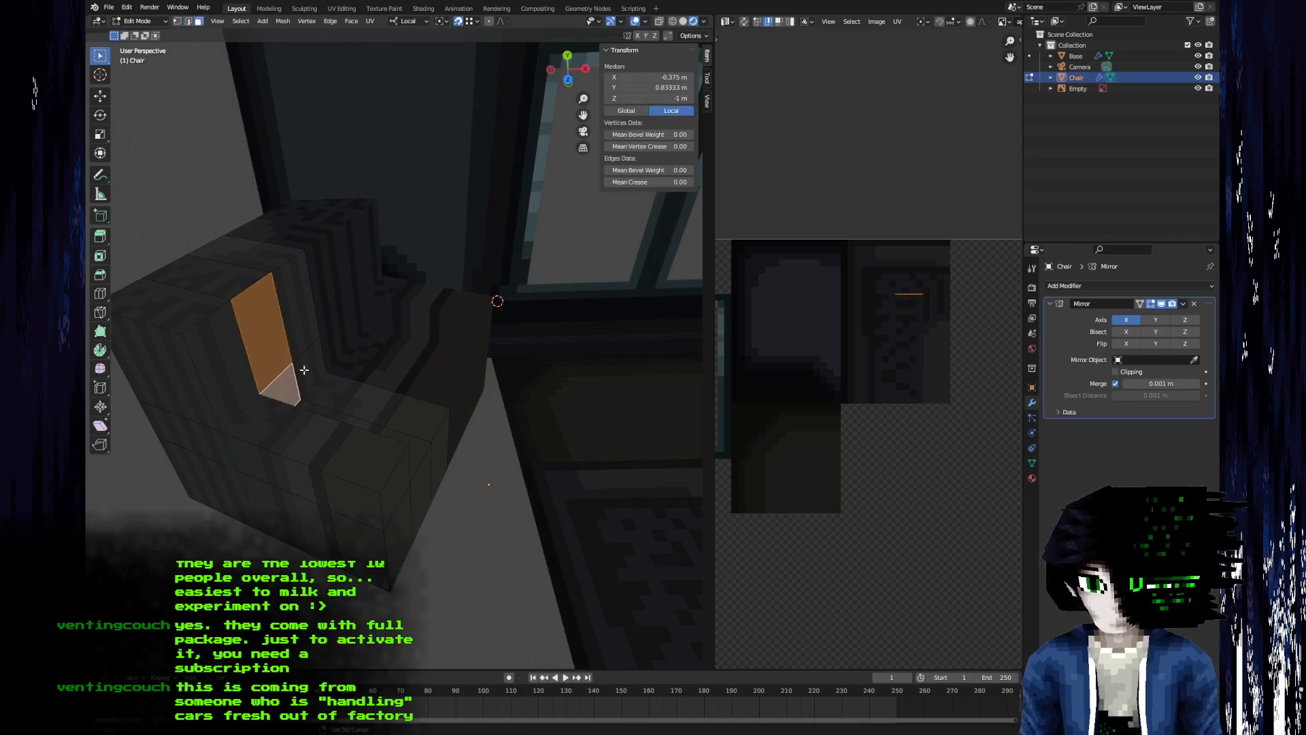
pyautogui.keyDown('shift'); pyautogui.click(306, 368); pyautogui.keyUp('shift')
pyautogui.keyDown('shift'); pyautogui.click(299, 335); pyautogui.keyUp('shift')
pyautogui.moveTo(258, 417); pyautogui.dragTo(294, 533, button='middle')
pyautogui.press('g')
pyautogui.press('z')
pyautogui.press('z')
pyautogui.click(230, 502)
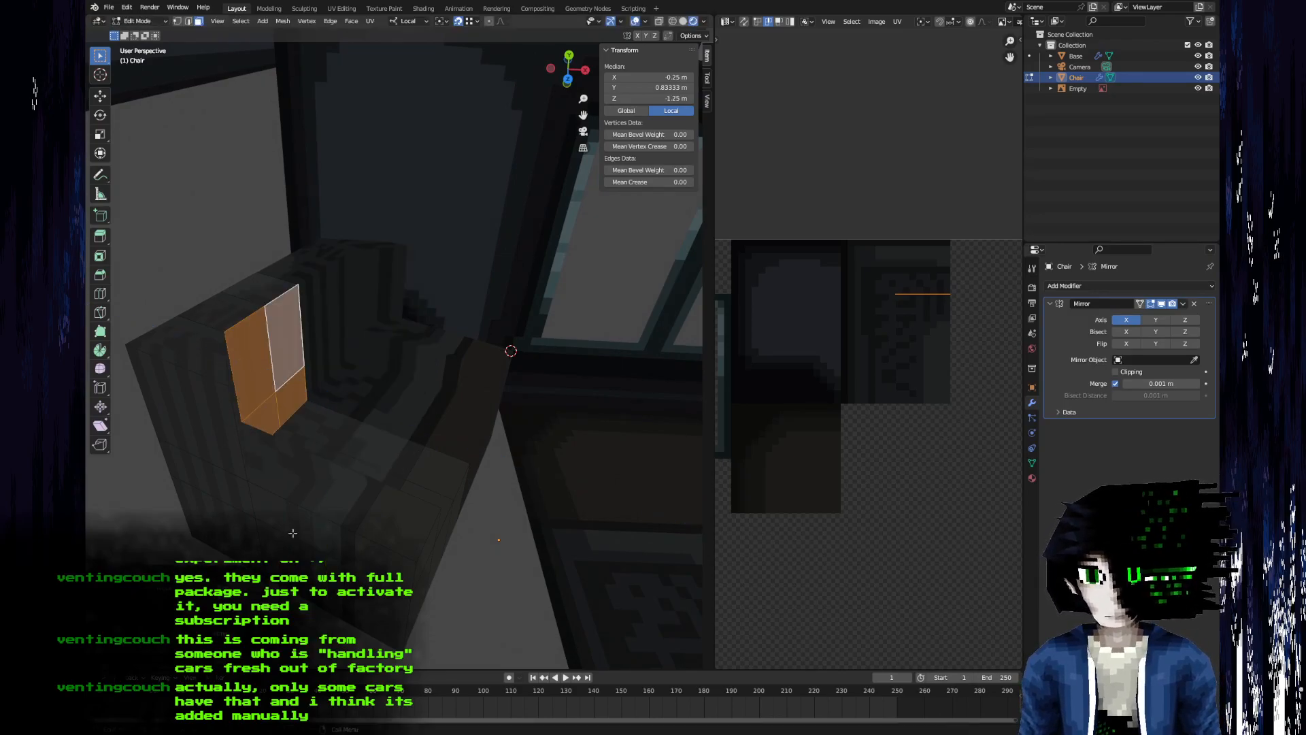
# - Select the remaining edge line down the chair's side and underside at the backrest and move it -0.25 m along local Z
pyautogui.moveTo(230, 502); pyautogui.dragTo(215, 512, button='middle')
pyautogui.click(241, 471)
pyautogui.keyDown('shift'); pyautogui.click(275, 518); pyautogui.keyUp('shift')
pyautogui.keyDown('shift'); pyautogui.click(290, 541); pyautogui.keyUp('shift')
pyautogui.moveTo(291, 541); pyautogui.dragTo(301, 423, button='middle')
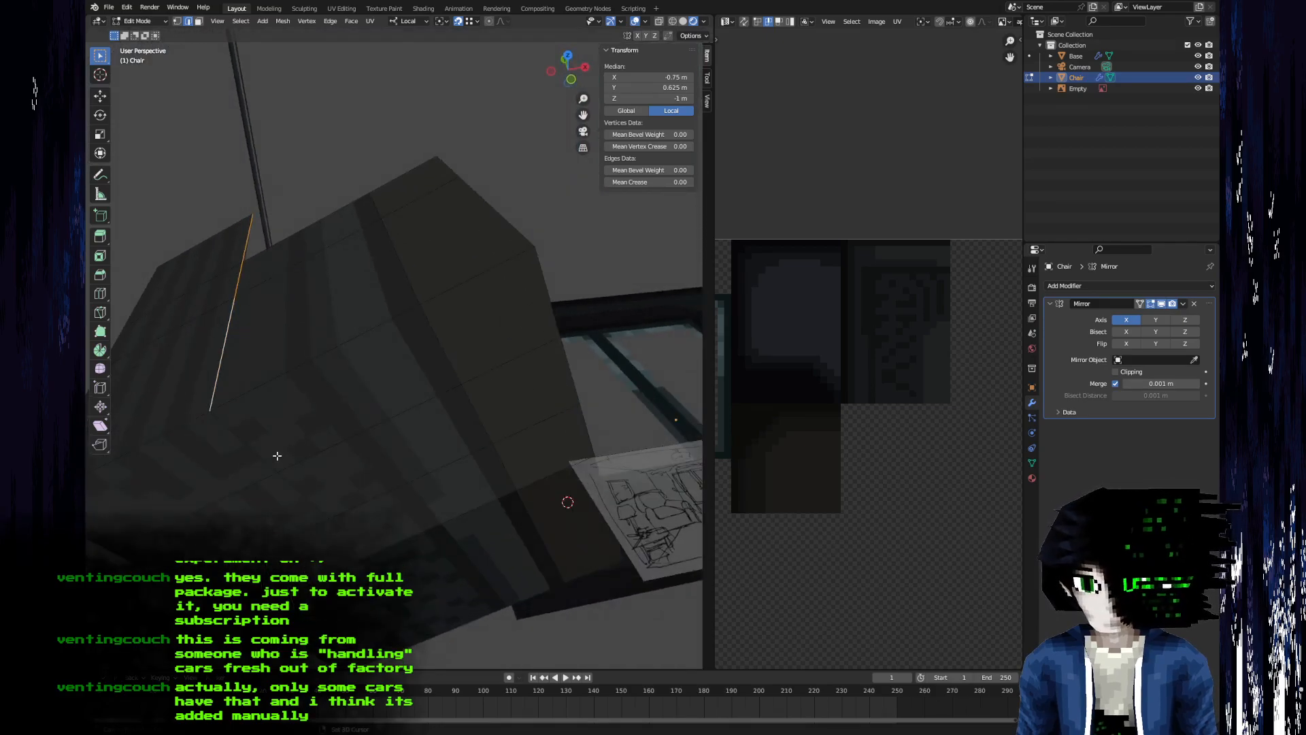
pyautogui.keyDown('shift'); pyautogui.click(350, 543); pyautogui.keyUp('shift')
pyautogui.moveTo(349, 544); pyautogui.dragTo(334, 536, button='middle')
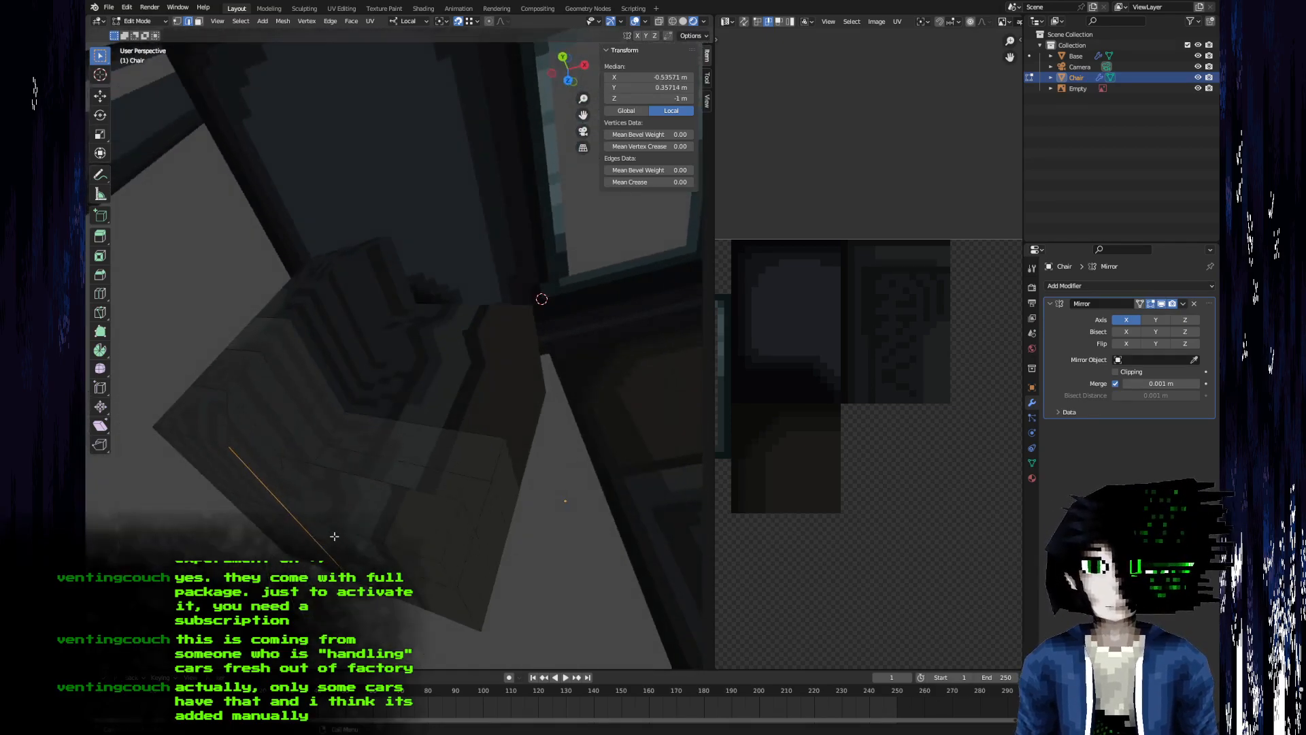
pyautogui.write('g')
pyautogui.write('y.z')
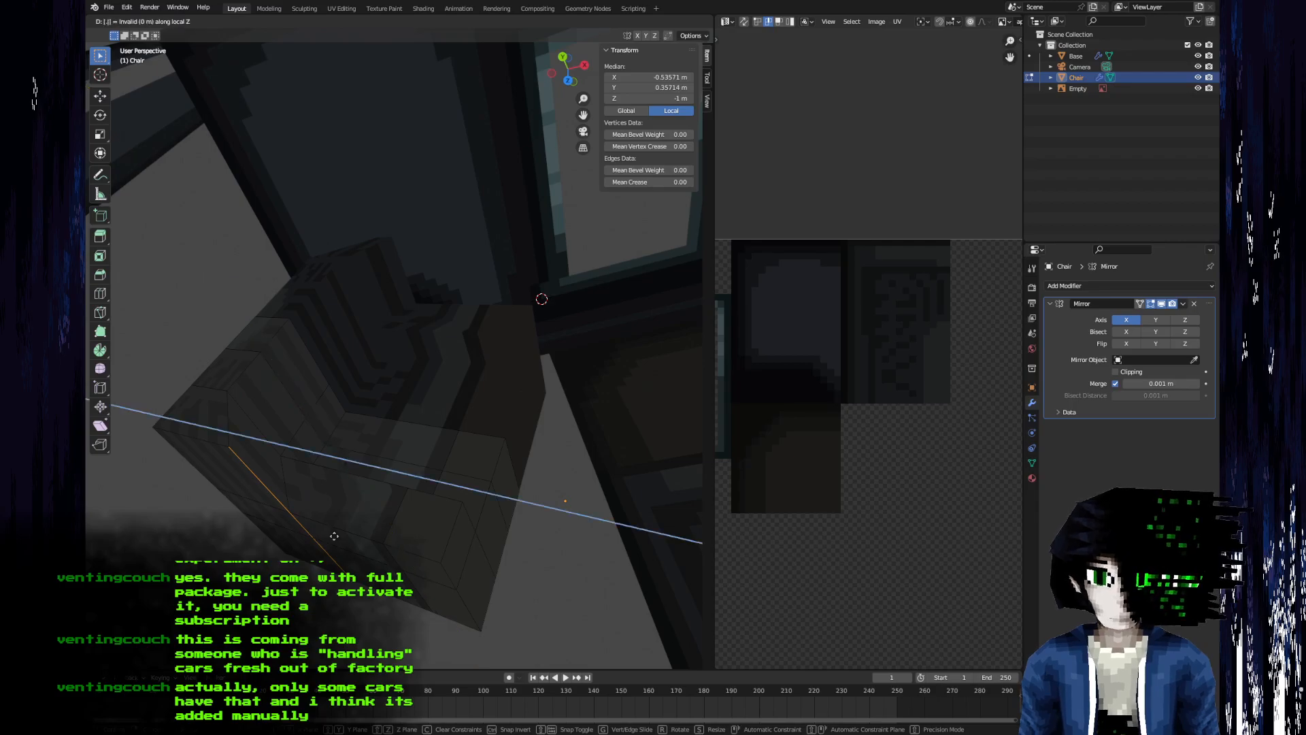
pyautogui.press('Escape')
pyautogui.write('gz.25-')
pyautogui.press('Return')
pyautogui.moveTo(307, 528); pyautogui.dragTo(301, 473, button='middle')
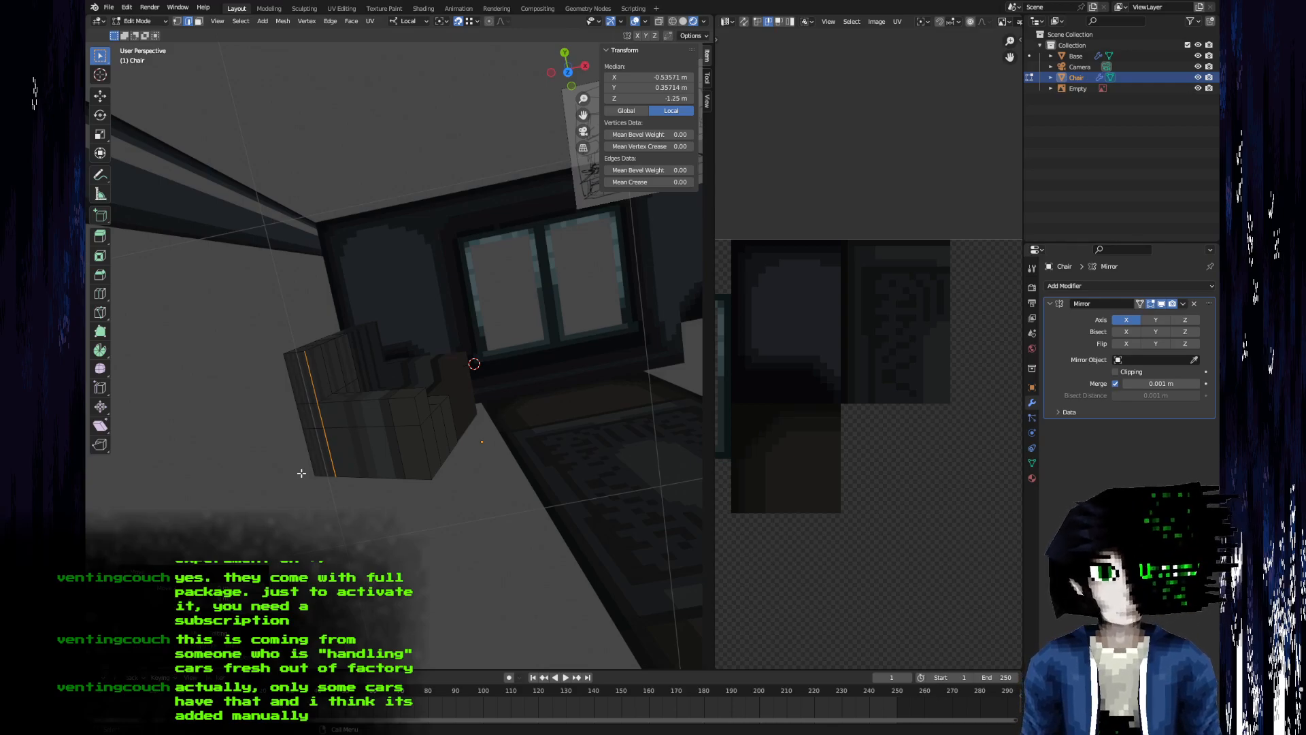
# - Return to Object Mode and reposition the chair in the room with its local Y axis locked
pyautogui.moveTo(301, 472); pyautogui.dragTo(440, 463, button='middle')
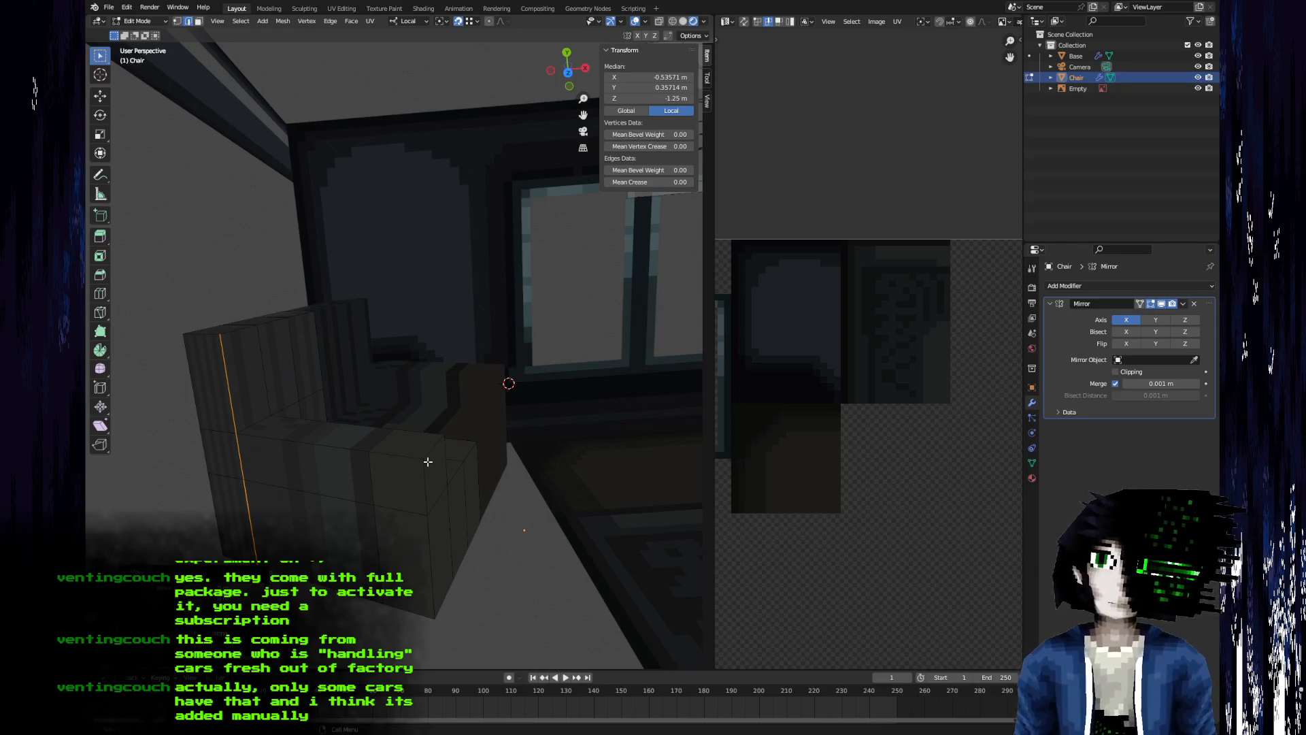
pyautogui.moveTo(457, 450); pyautogui.dragTo(445, 425, button='middle')
pyautogui.press('Tab')
pyautogui.scroll(-1, 445, 423)
pyautogui.press('g')
pyautogui.hotkey('shift', 'z')
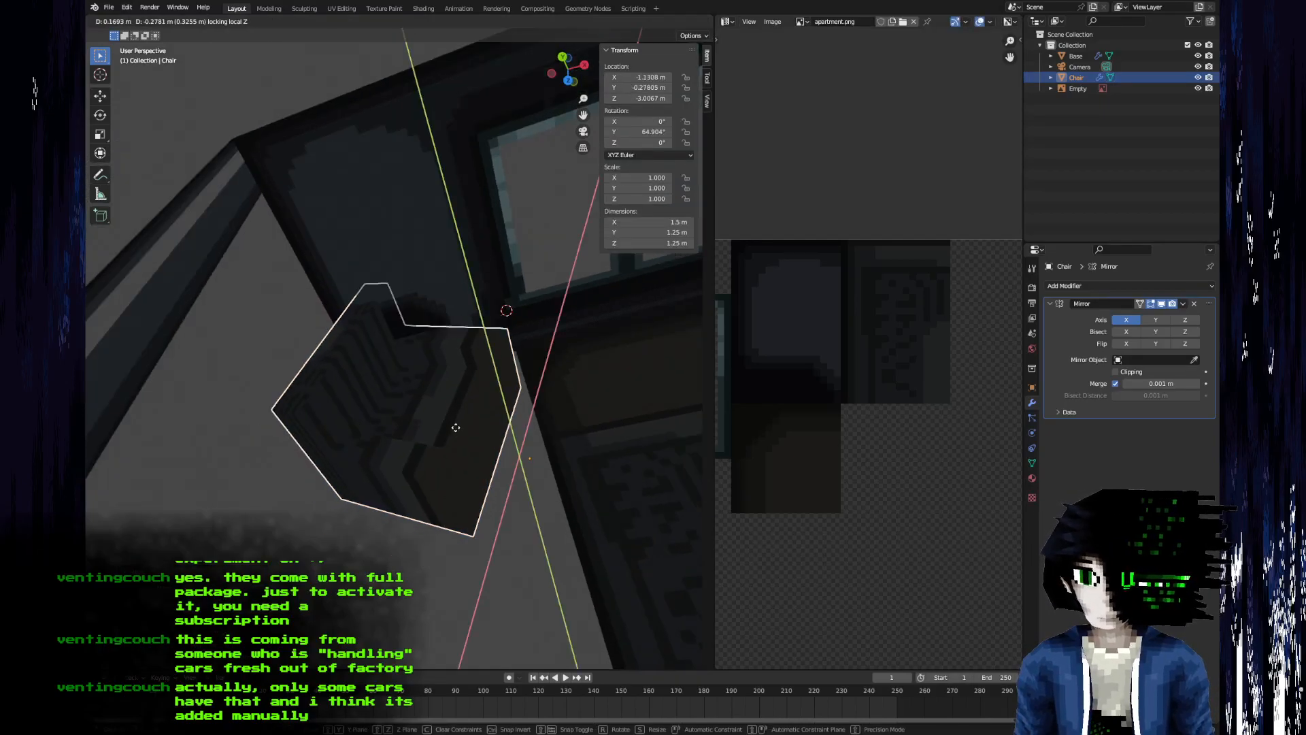
pyautogui.hotkey('shift', 'y')
pyautogui.click(471, 436)
pyautogui.moveTo(471, 436); pyautogui.dragTo(353, 402, button='middle')
pyautogui.scroll(3, 353, 402)
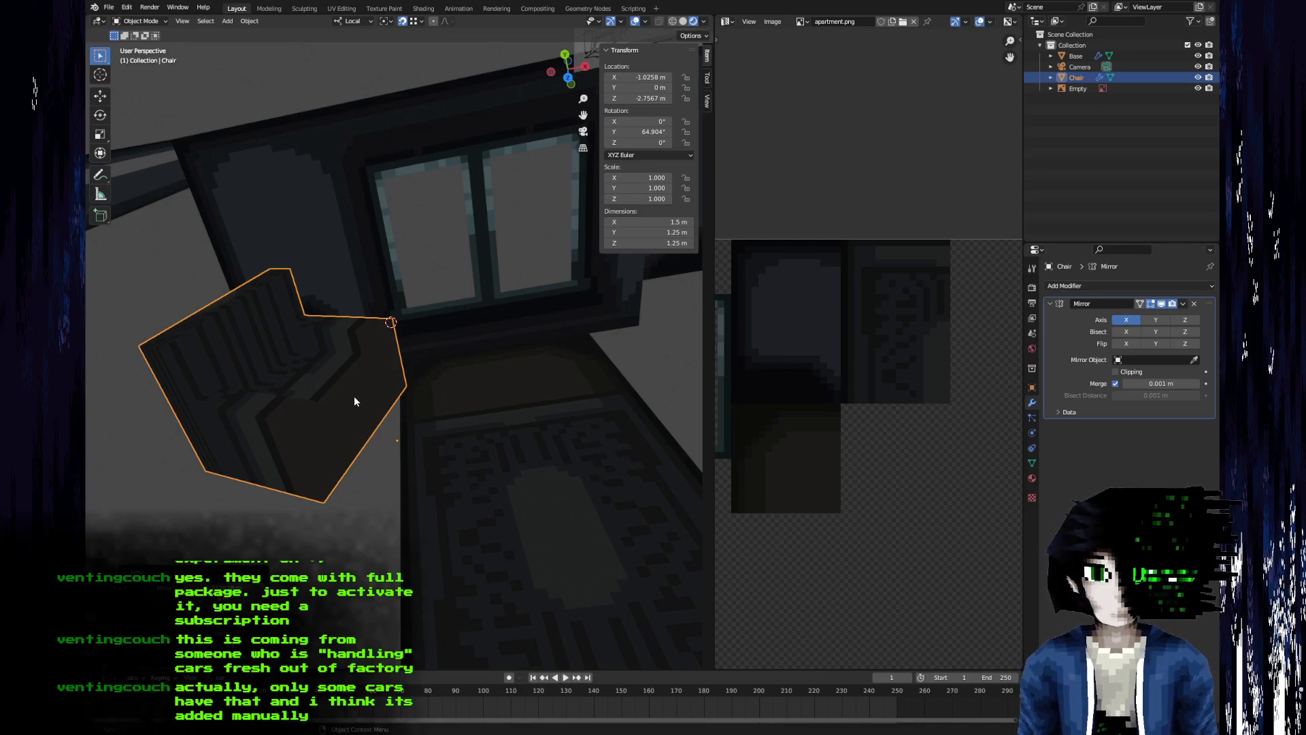
pyautogui.press('g')
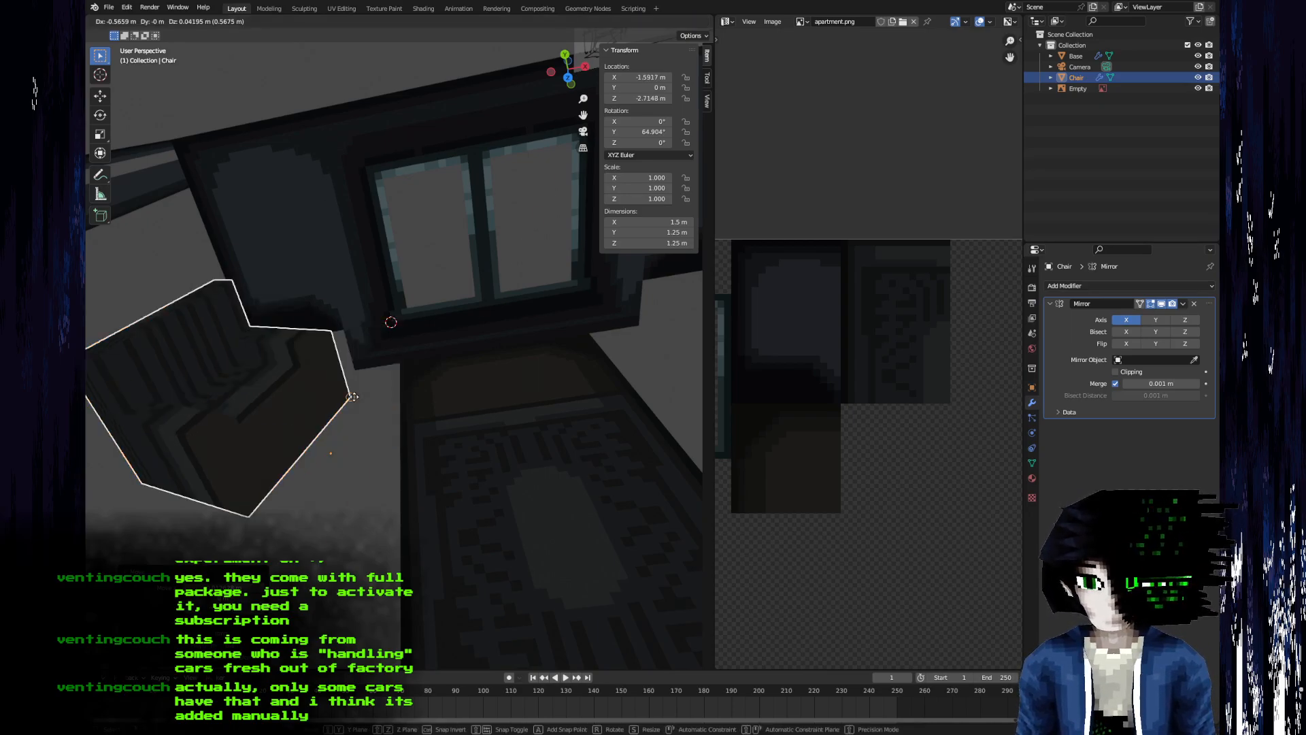
pyautogui.hotkey('shift', 'y')
pyautogui.hotkey('shift', 'y')
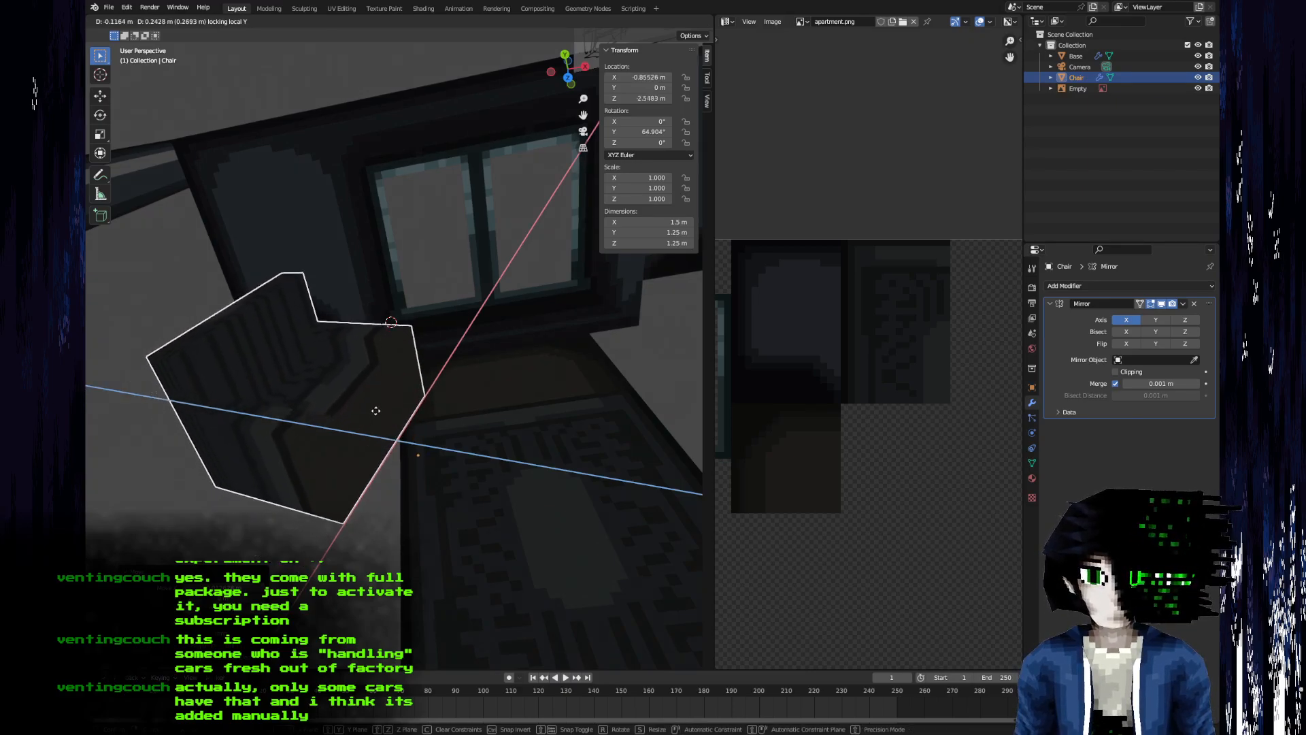
pyautogui.click(353, 411)
# - Delete two edge loops from the chair mesh in Edit Mode
pyautogui.moveTo(353, 411); pyautogui.dragTo(452, 452, button='middle')
pyautogui.press('Tab')
pyautogui.keyDown('alt'); pyautogui.click(483, 407); pyautogui.keyUp('alt')
pyautogui.press('x')
pyautogui.click(461, 513)
pyautogui.moveTo(461, 513); pyautogui.dragTo(478, 544, button='middle')
pyautogui.keyDown('alt'); pyautogui.click(517, 488); pyautogui.keyUp('alt')
pyautogui.press('x')
pyautogui.click(520, 493)
pyautogui.moveTo(519, 494); pyautogui.dragTo(457, 574, button='middle')
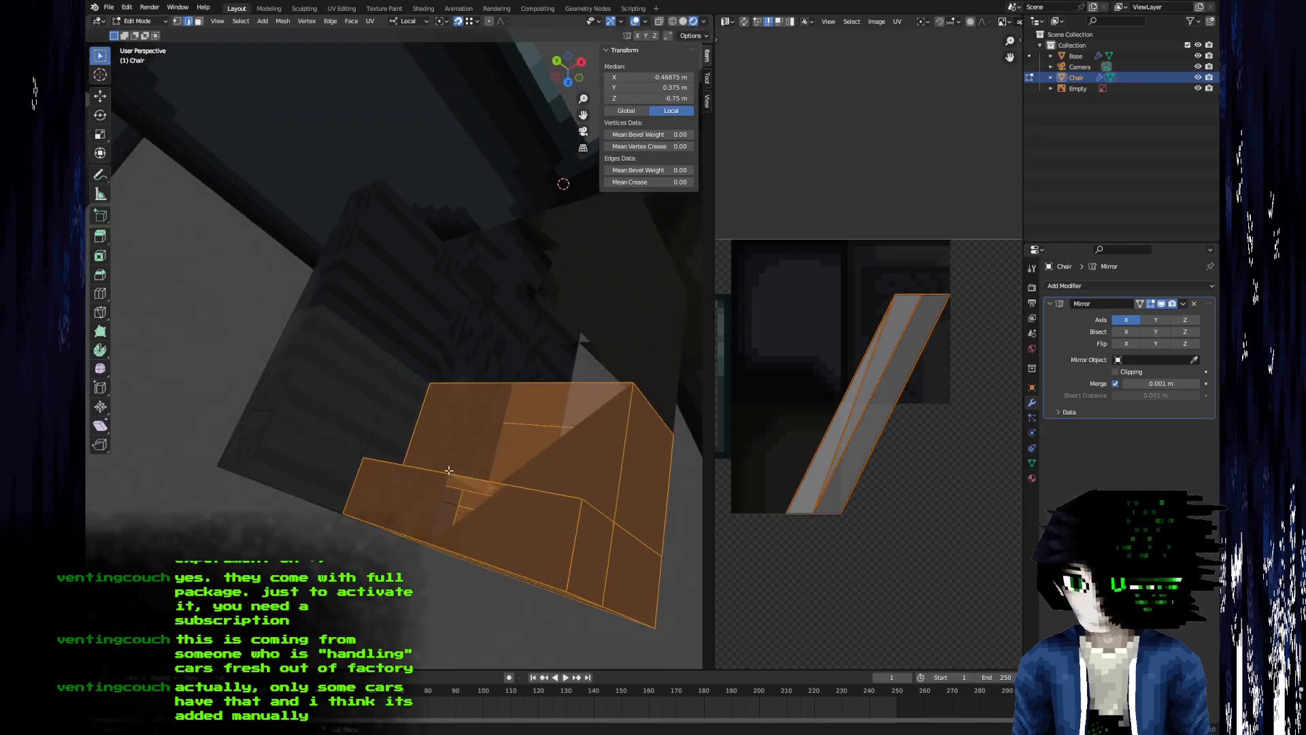
# - Select the six faces covering the back of the chair and delete them
pyautogui.press('3')
pyautogui.click(433, 560)
pyautogui.keyDown('shift'); pyautogui.click(487, 539); pyautogui.keyUp('shift')
pyautogui.keyDown('shift'); pyautogui.click(574, 518); pyautogui.keyUp('shift')
pyautogui.keyDown('shift'); pyautogui.click(564, 462); pyautogui.keyUp('shift')
pyautogui.keyDown('shift'); pyautogui.click(479, 469); pyautogui.keyUp('shift')
pyautogui.keyDown('shift'); pyautogui.click(434, 480); pyautogui.keyUp('shift')
pyautogui.press('x')
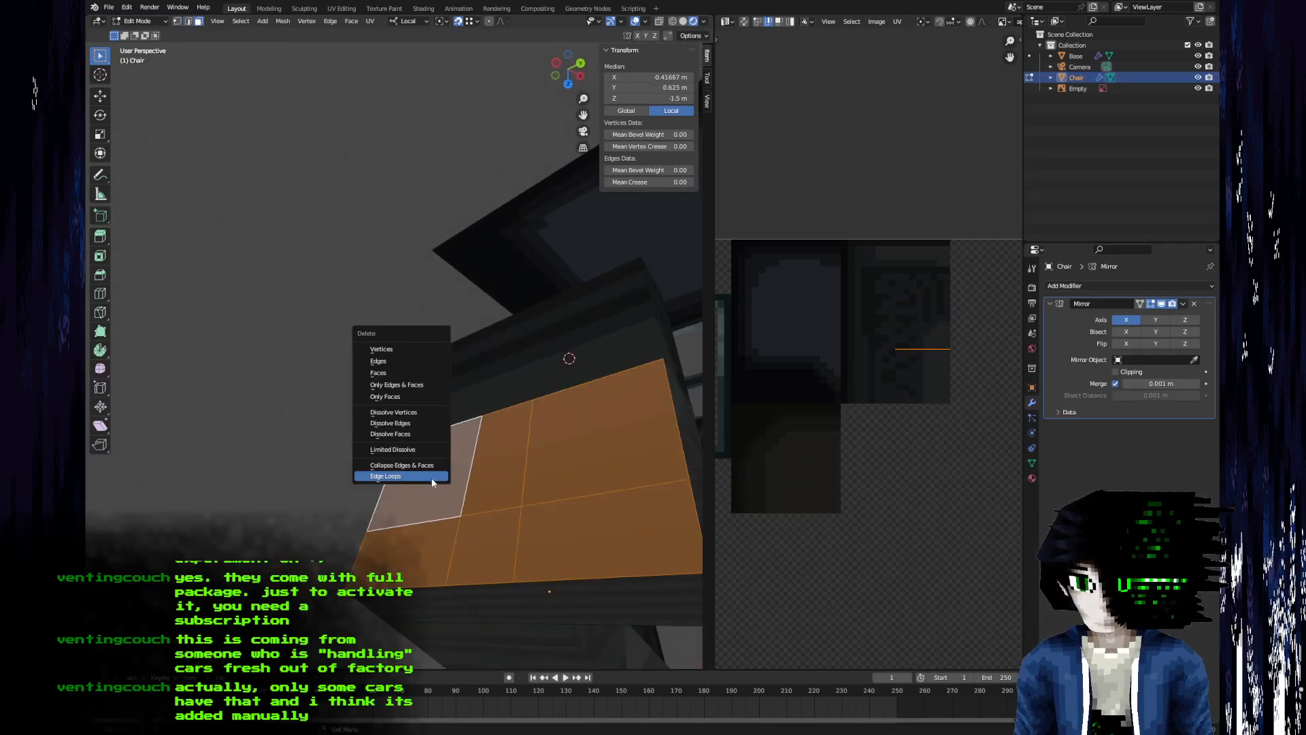
pyautogui.click(410, 372)
pyautogui.moveTo(410, 373); pyautogui.dragTo(233, 476, button='middle')
pyautogui.scroll(-5, 233, 475)
pyautogui.moveTo(423, 419); pyautogui.dragTo(364, 502, button='middle')
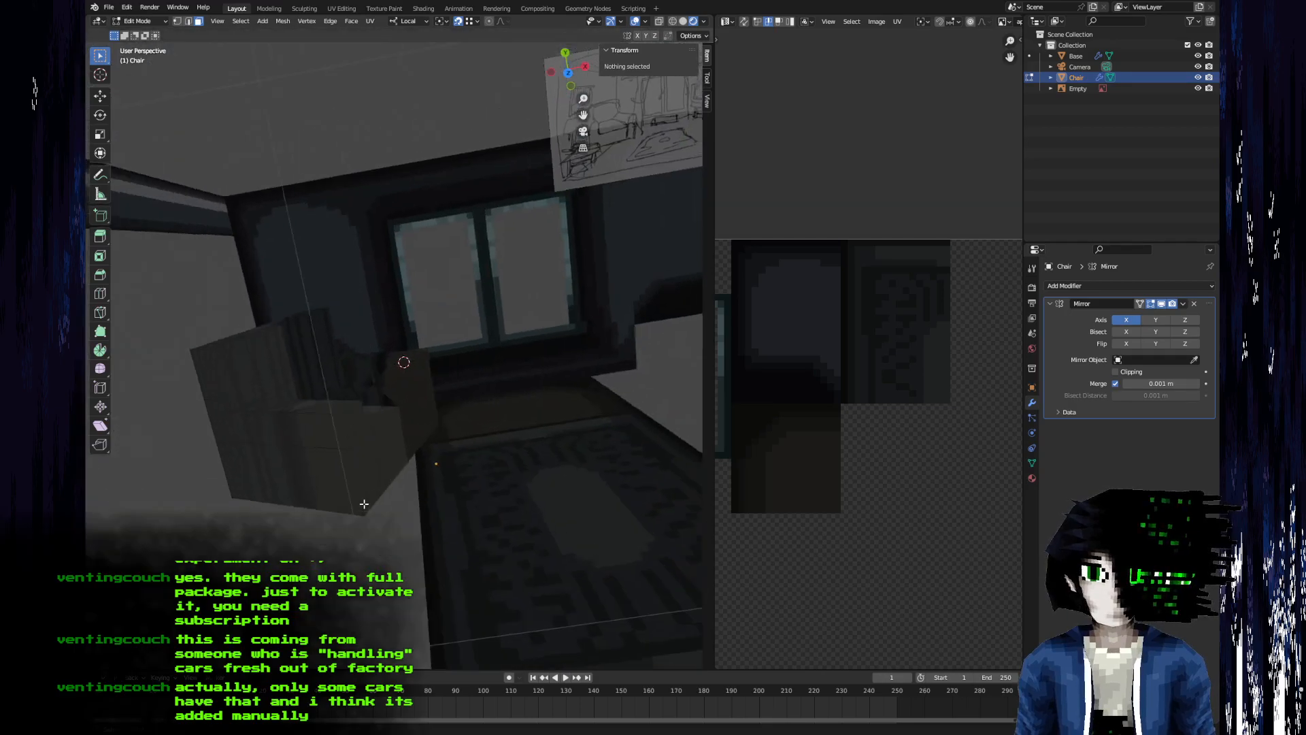
pyautogui.scroll(4, 402, 460)
pyautogui.moveTo(402, 460); pyautogui.dragTo(407, 393, button='middle')
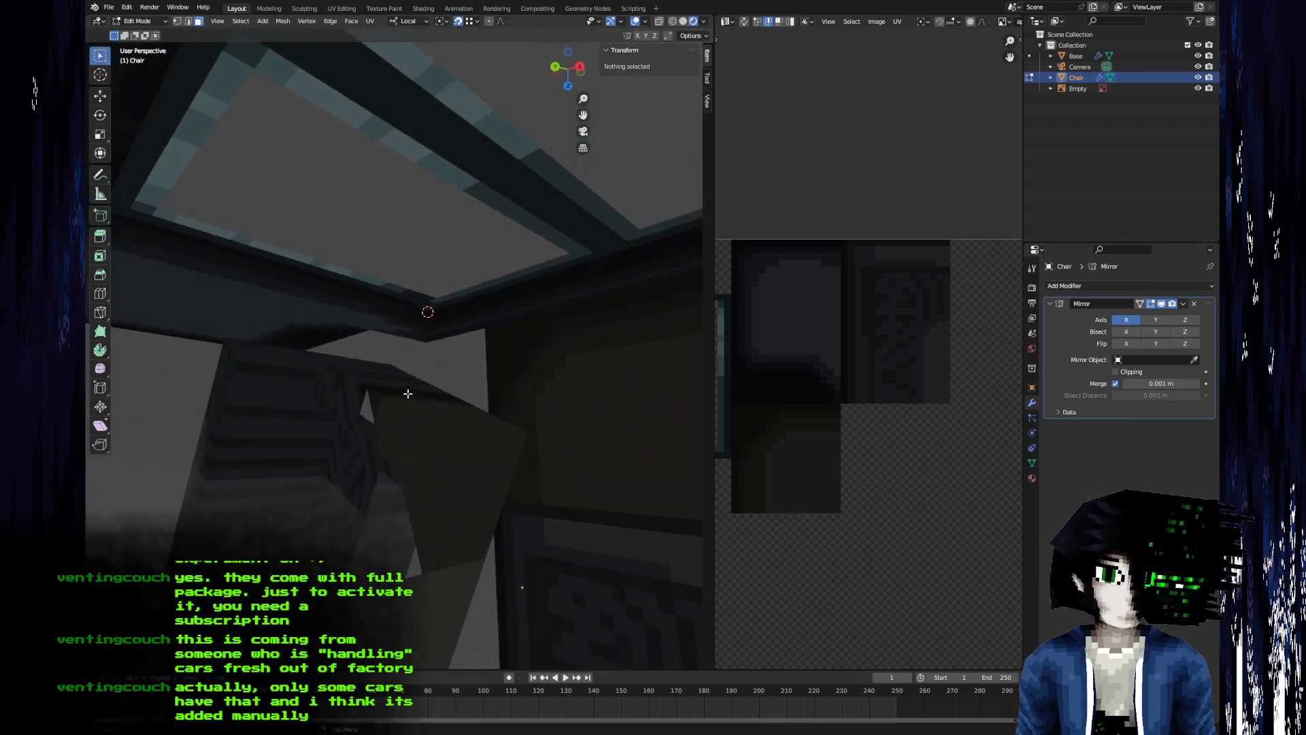
pyautogui.moveTo(355, 455); pyautogui.dragTo(466, 367, button='middle')
# - Select the surplus vertices on the chair's lower rear side and merge them At Last into the bottom rear corner
pyautogui.press('1')
pyautogui.click(179, 393)
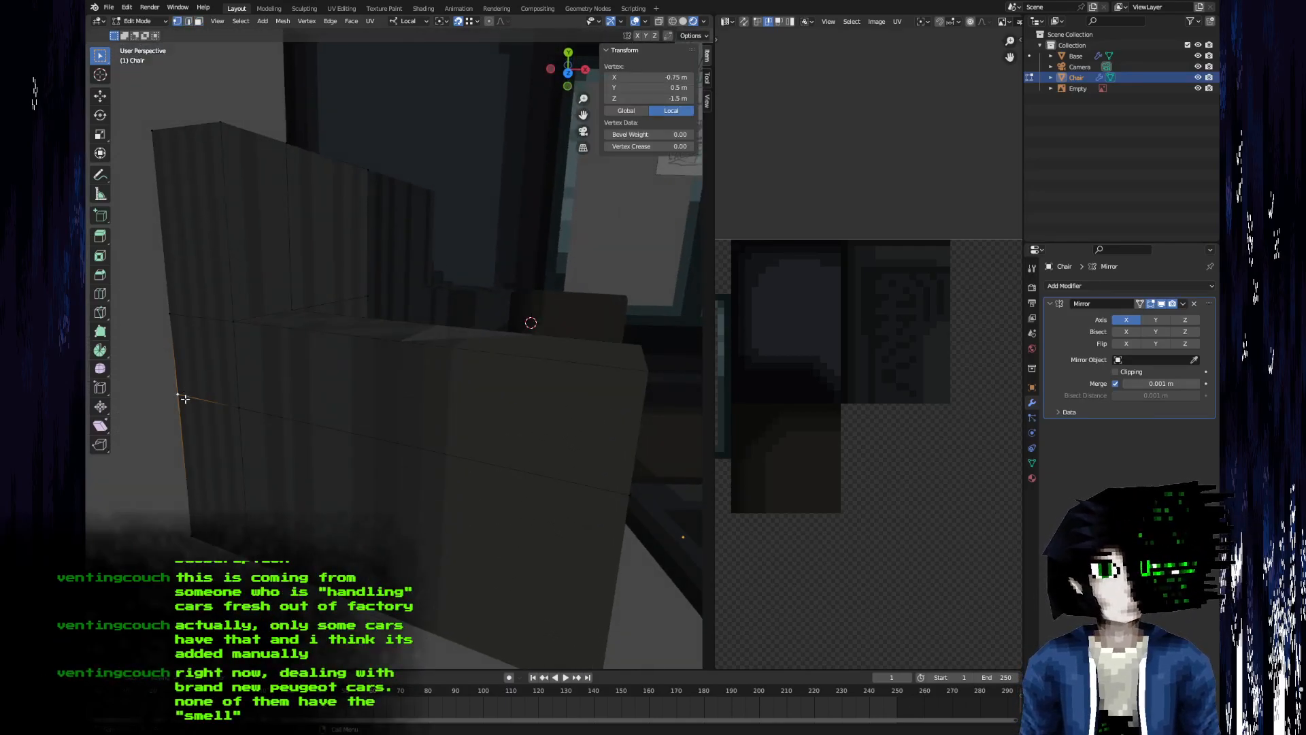
pyautogui.keyDown('shift'); pyautogui.click(173, 313); pyautogui.keyUp('shift')
pyautogui.keyDown('shift'); pyautogui.click(238, 408); pyautogui.keyUp('shift')
pyautogui.keyDown('shift'); pyautogui.click(198, 540); pyautogui.keyUp('shift')
pyautogui.press('m')
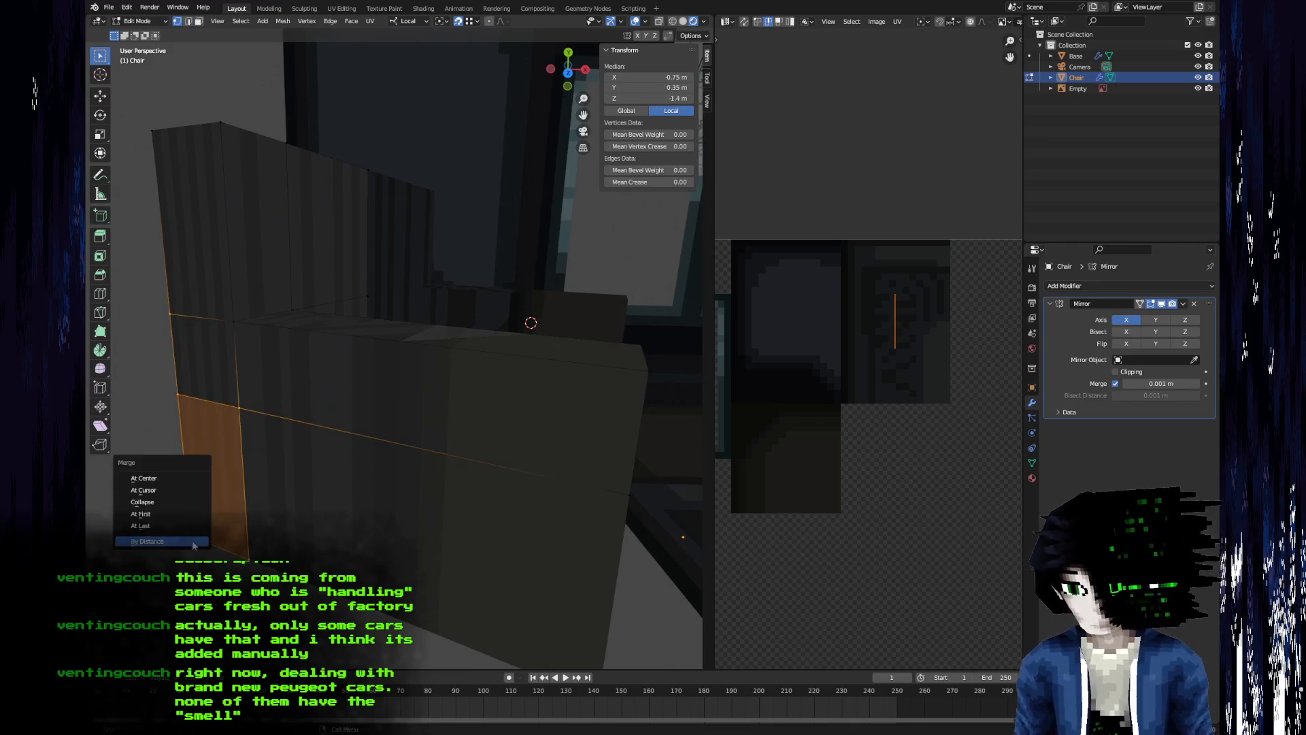
pyautogui.click(193, 526)
# - Select the short vertical edge at the middle of the backrest's front and merge its vertices into the lower one
pyautogui.moveTo(234, 522); pyautogui.dragTo(327, 408, button='middle')
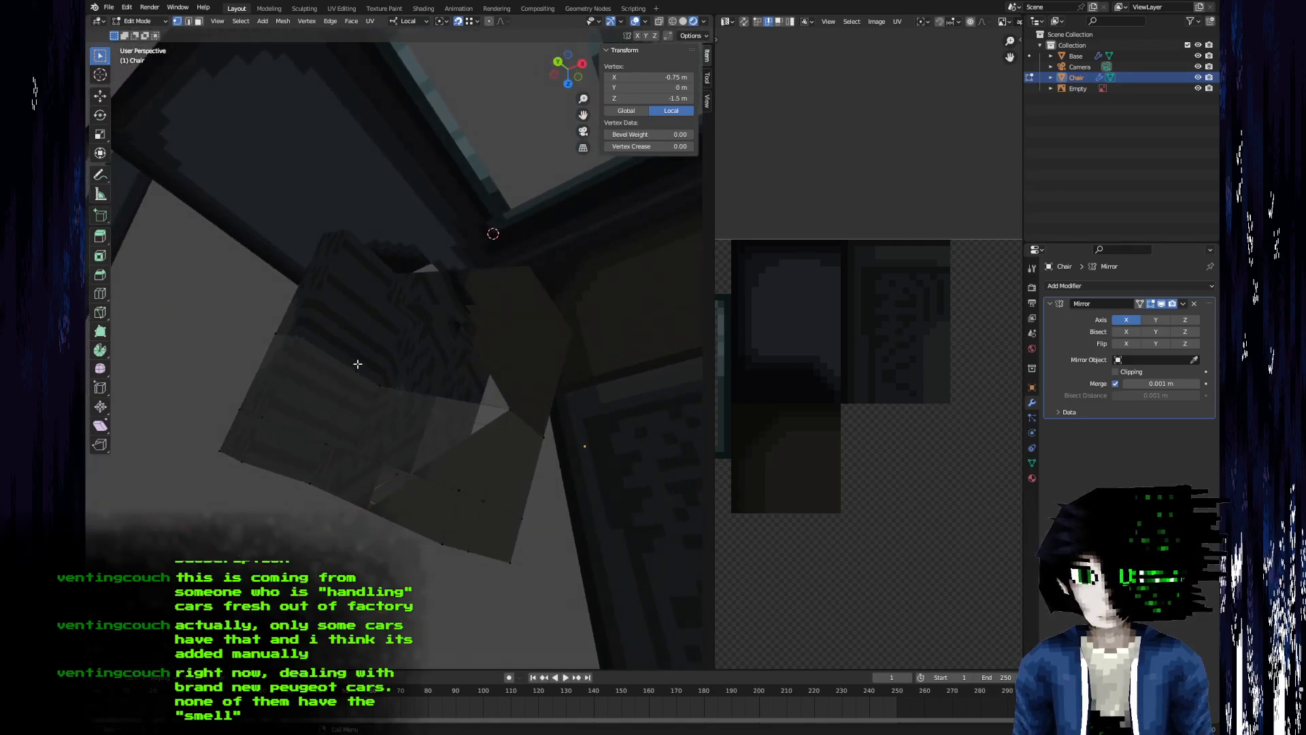
pyautogui.keyDown('alt'); pyautogui.click(382, 388); pyautogui.keyUp('alt')
pyautogui.moveTo(414, 404); pyautogui.dragTo(499, 449, button='middle')
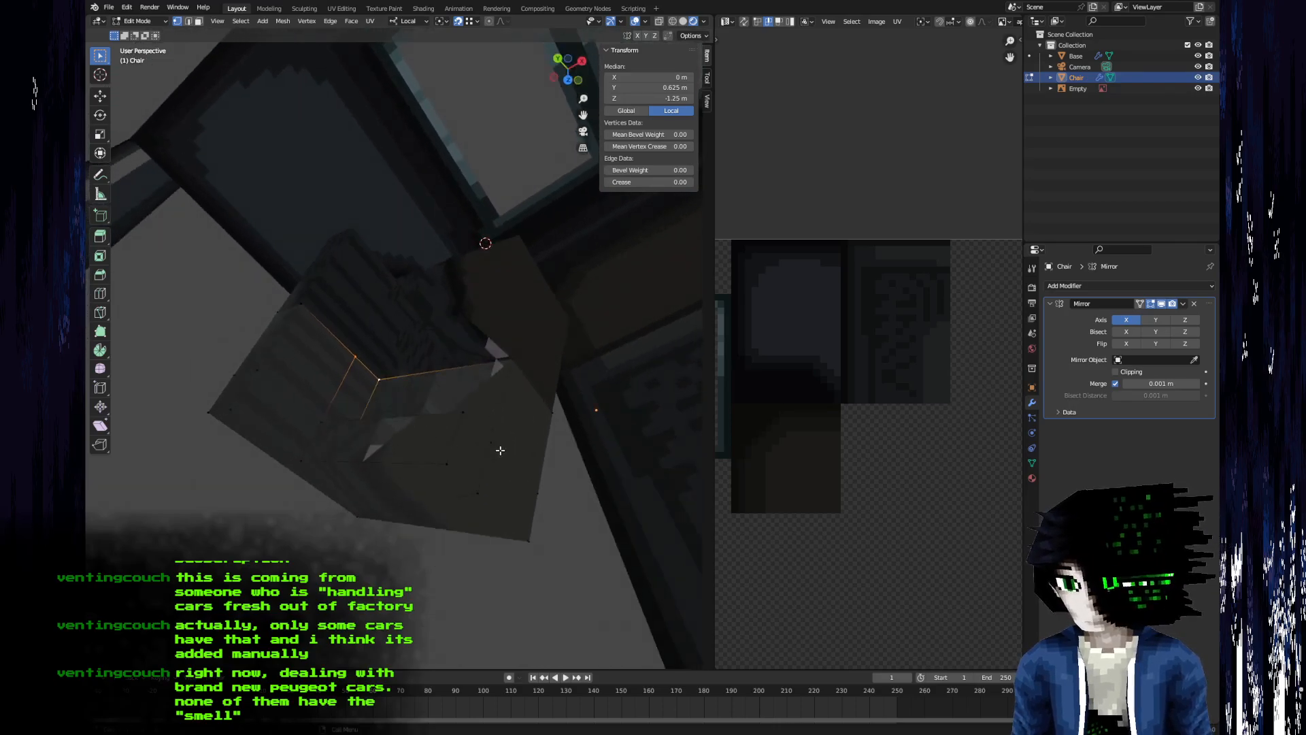
pyautogui.press('m')
pyautogui.click(499, 449)
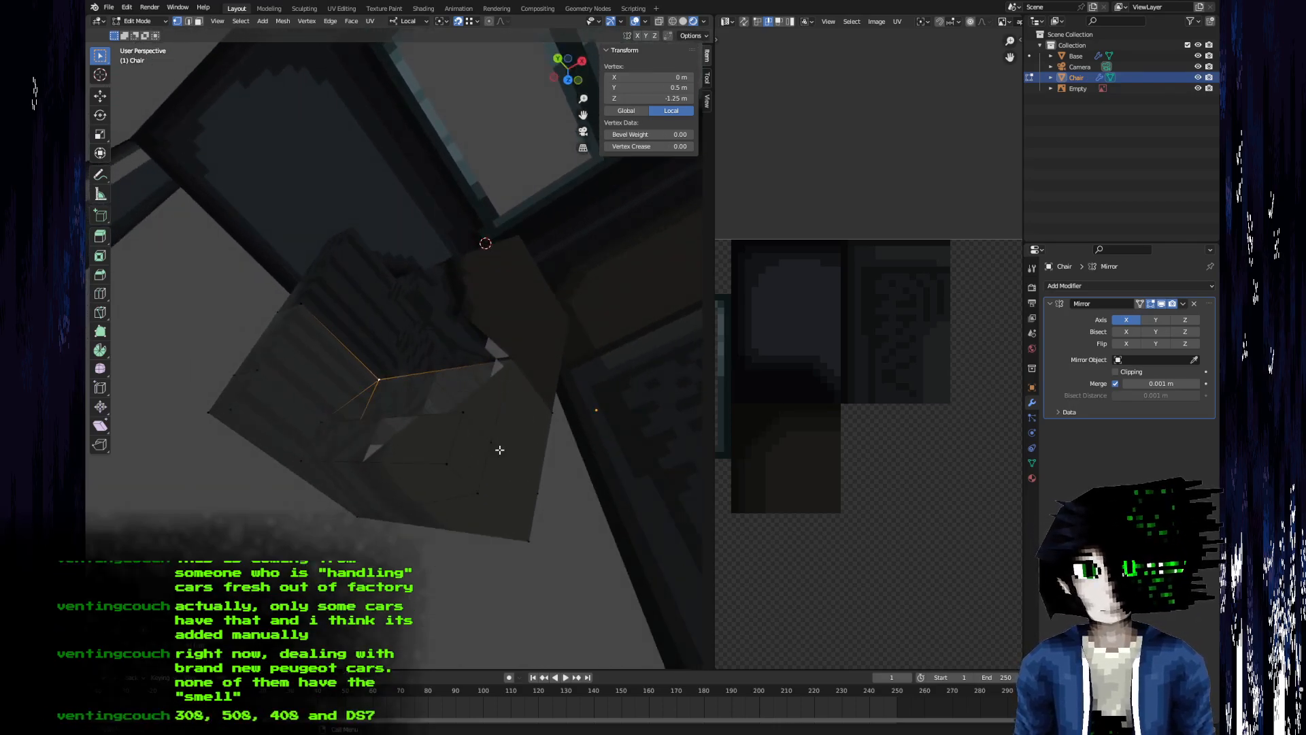
# - Select the armrest's outer front vertices and merge them into the bottom front corner
pyautogui.click(487, 490)
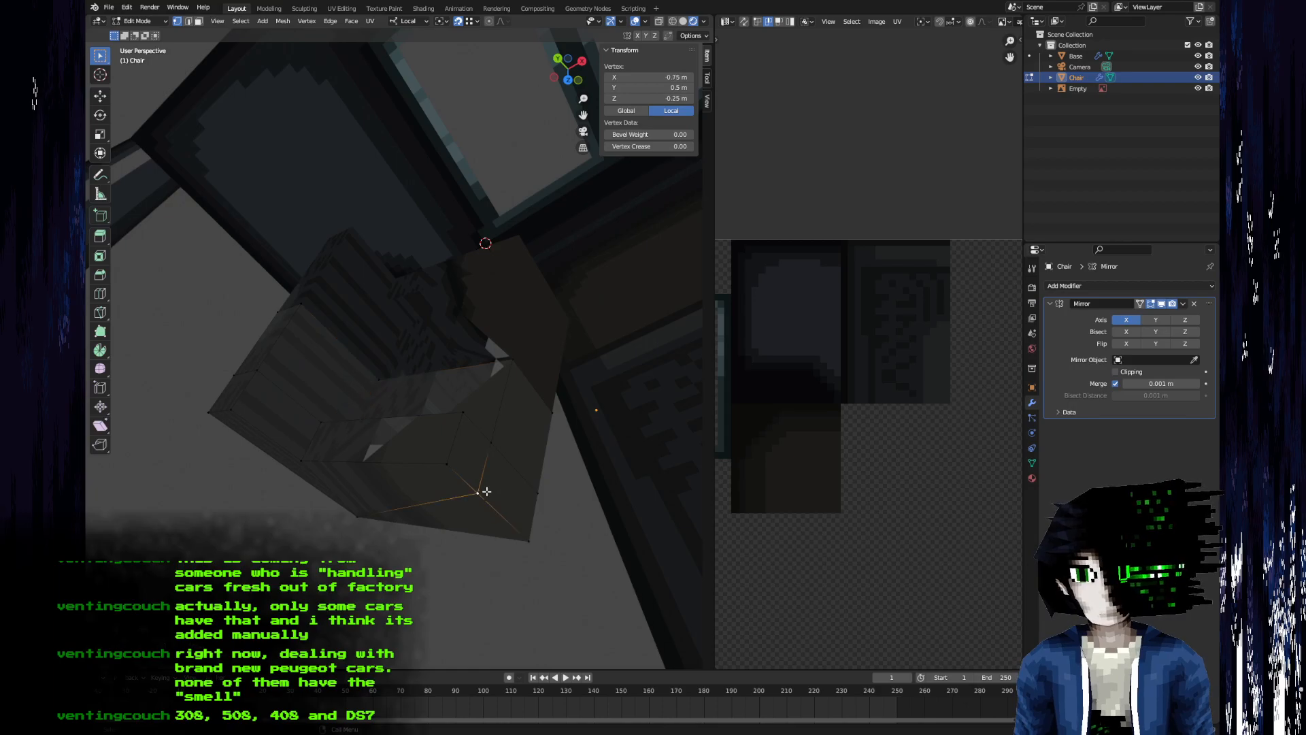
pyautogui.keyDown('shift'); pyautogui.click(523, 542); pyautogui.keyUp('shift')
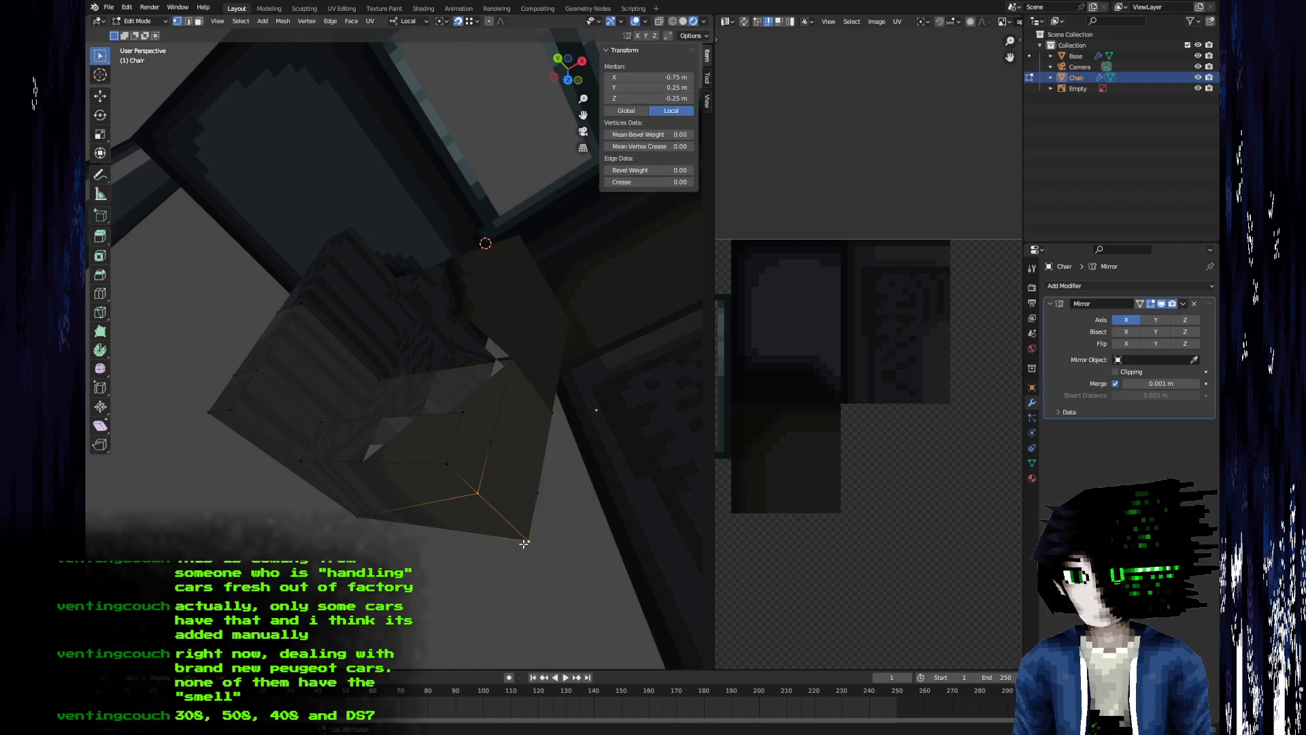
pyautogui.keyDown('shift'); pyautogui.click(538, 493); pyautogui.keyUp('shift')
pyautogui.press('m')
pyautogui.click(533, 535)
pyautogui.moveTo(466, 489)
pyautogui.mouseDown(button='middle')
pyautogui.moveTo(478, 455)
pyautogui.moveTo(476, 476)
pyautogui.mouseUp(button='middle')
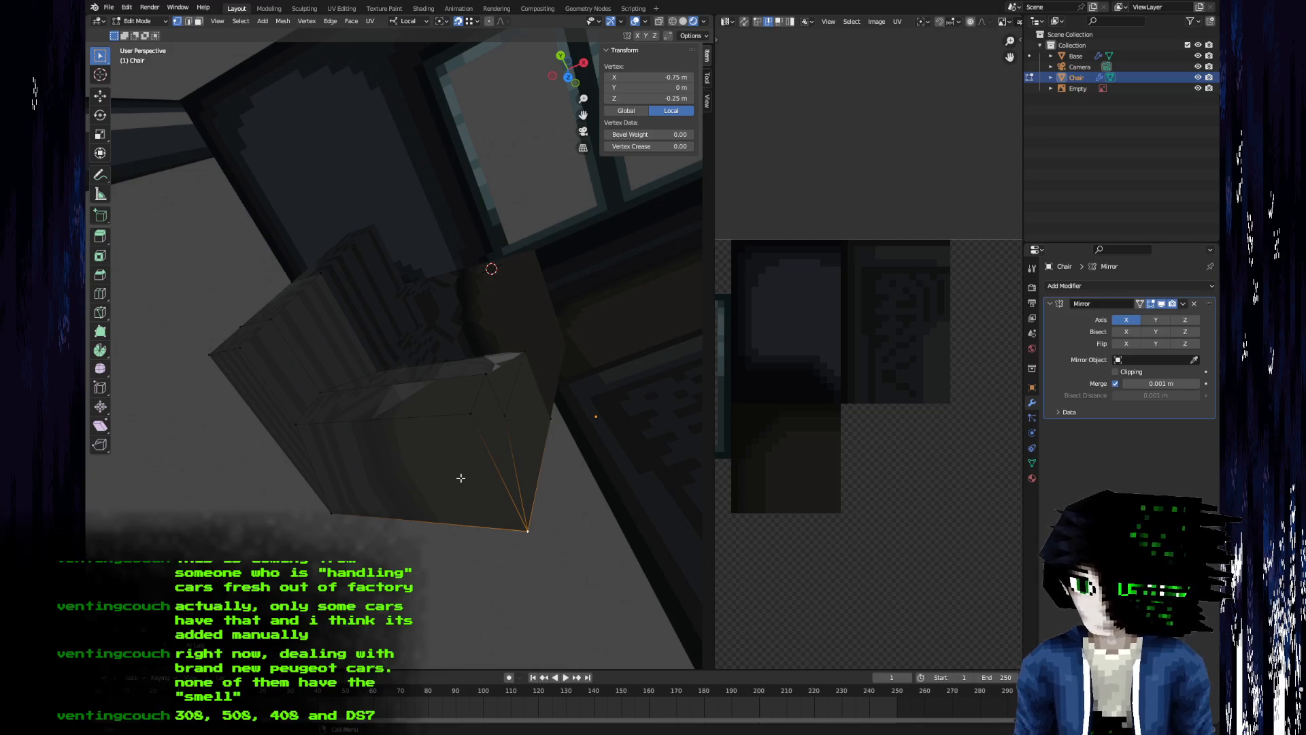
# - Select the vertex on the backrest's top edge and the top rear corner vertex and merge them At Last into that corner
pyautogui.moveTo(461, 478); pyautogui.dragTo(426, 452, button='middle')
pyautogui.click(381, 386)
pyautogui.moveTo(380, 387); pyautogui.dragTo(308, 411, button='middle')
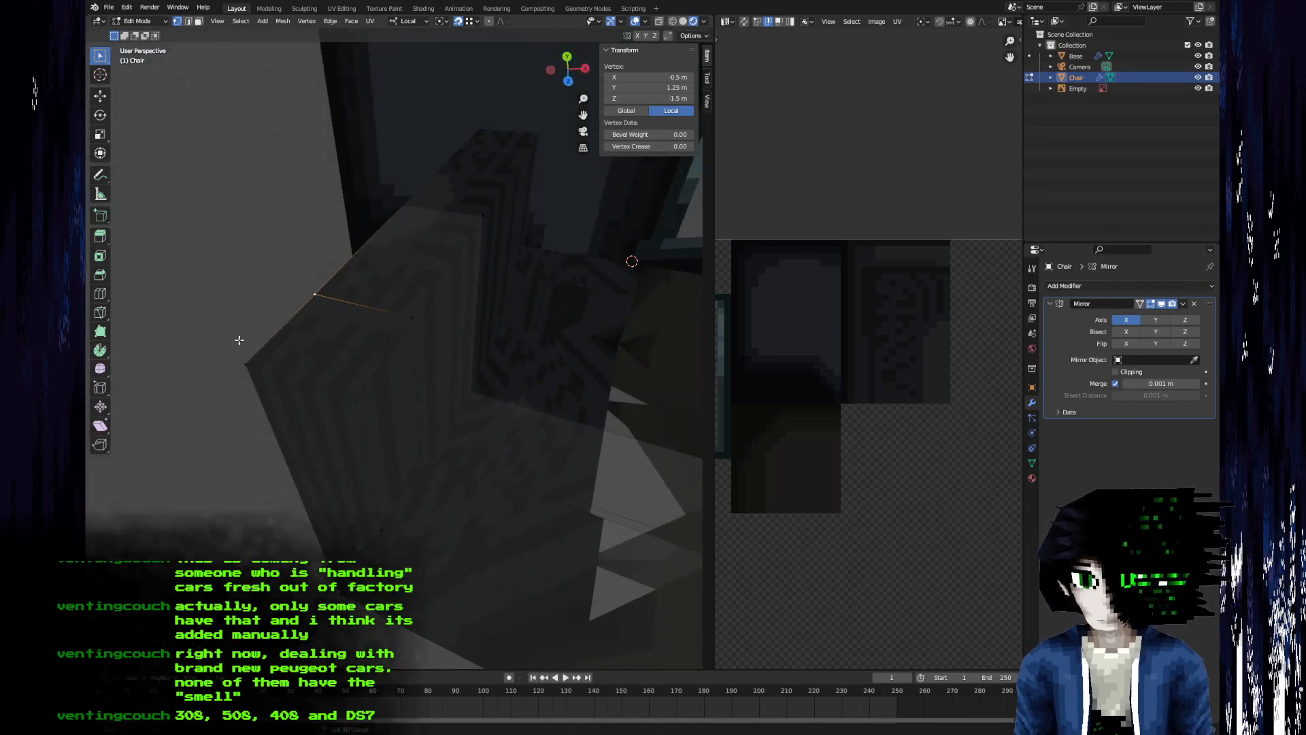
pyautogui.keyDown('shift'); pyautogui.click(269, 350); pyautogui.keyUp('shift')
pyautogui.press('m')
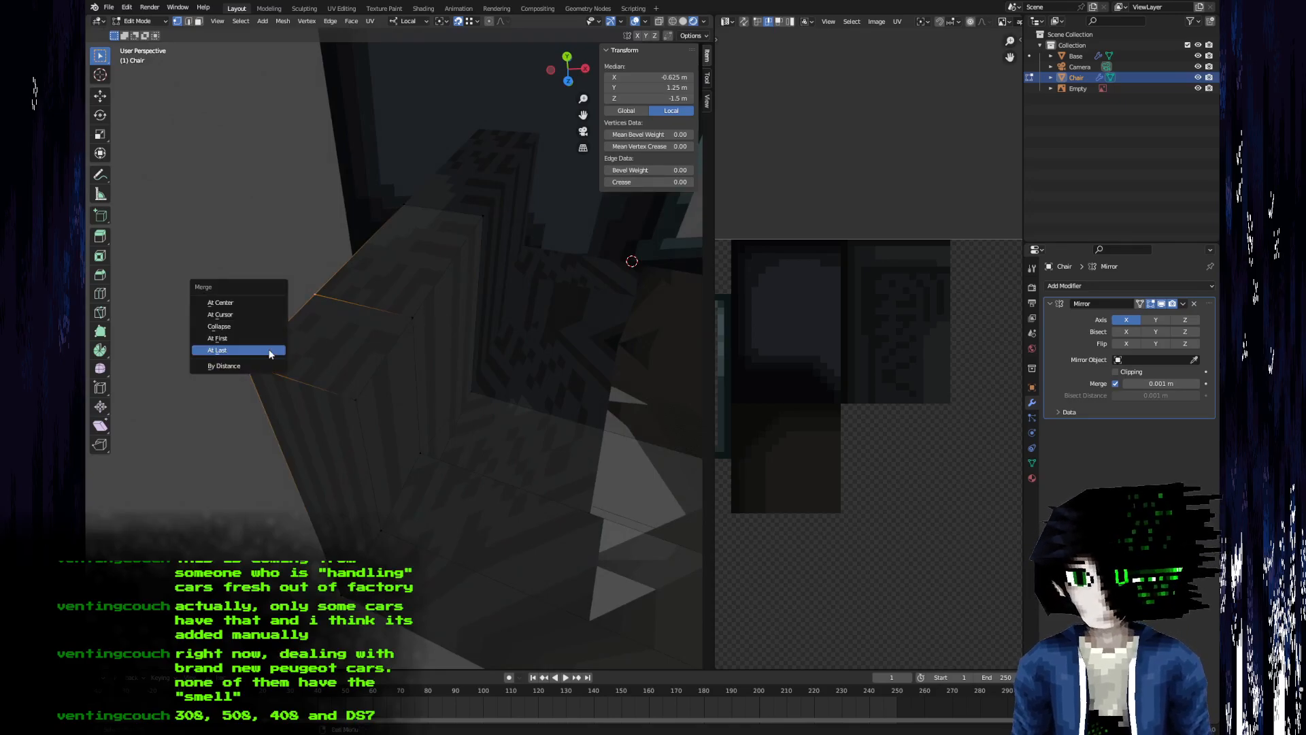
pyautogui.click(269, 351)
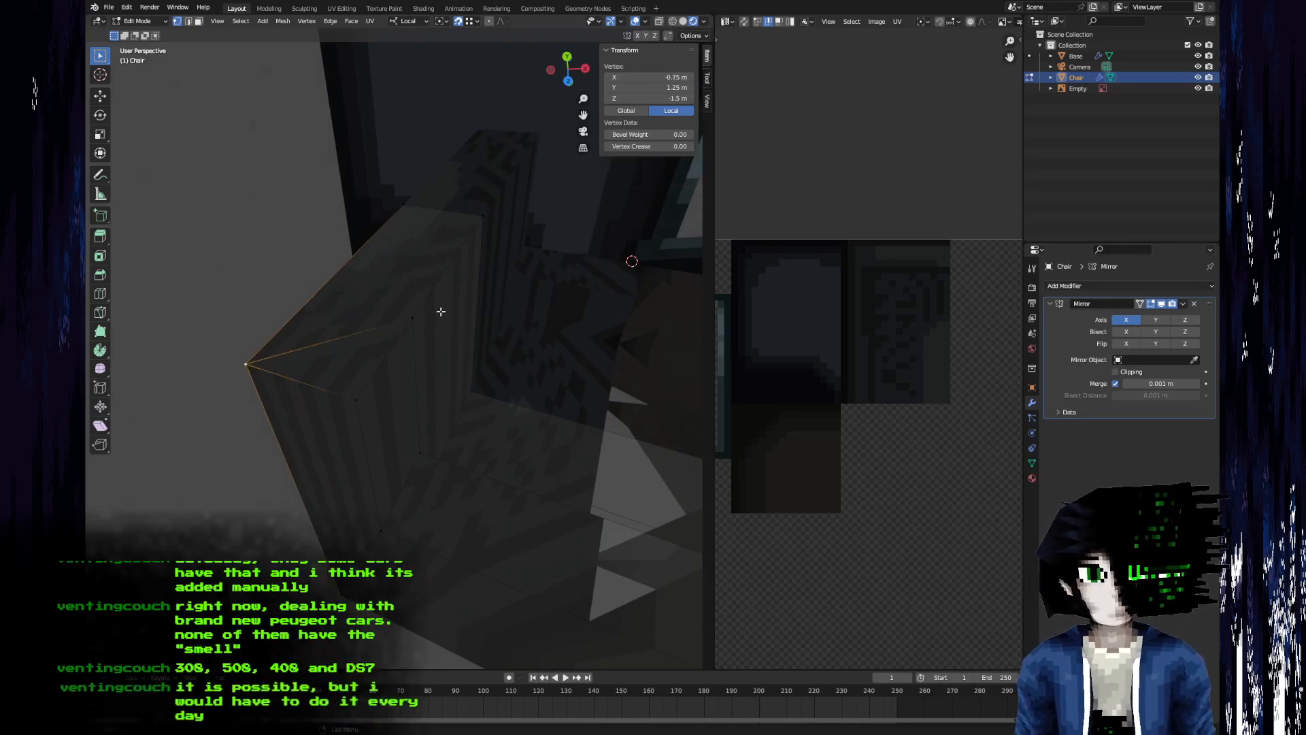
# - Switch to face selection and select the two faces on the front of the backrest
pyautogui.click(330, 402)
pyautogui.moveTo(331, 402); pyautogui.dragTo(345, 440, button='middle')
pyautogui.scroll(-6, 313, 382)
pyautogui.scroll(3, 345, 440)
pyautogui.press('3')
pyautogui.click(312, 403)
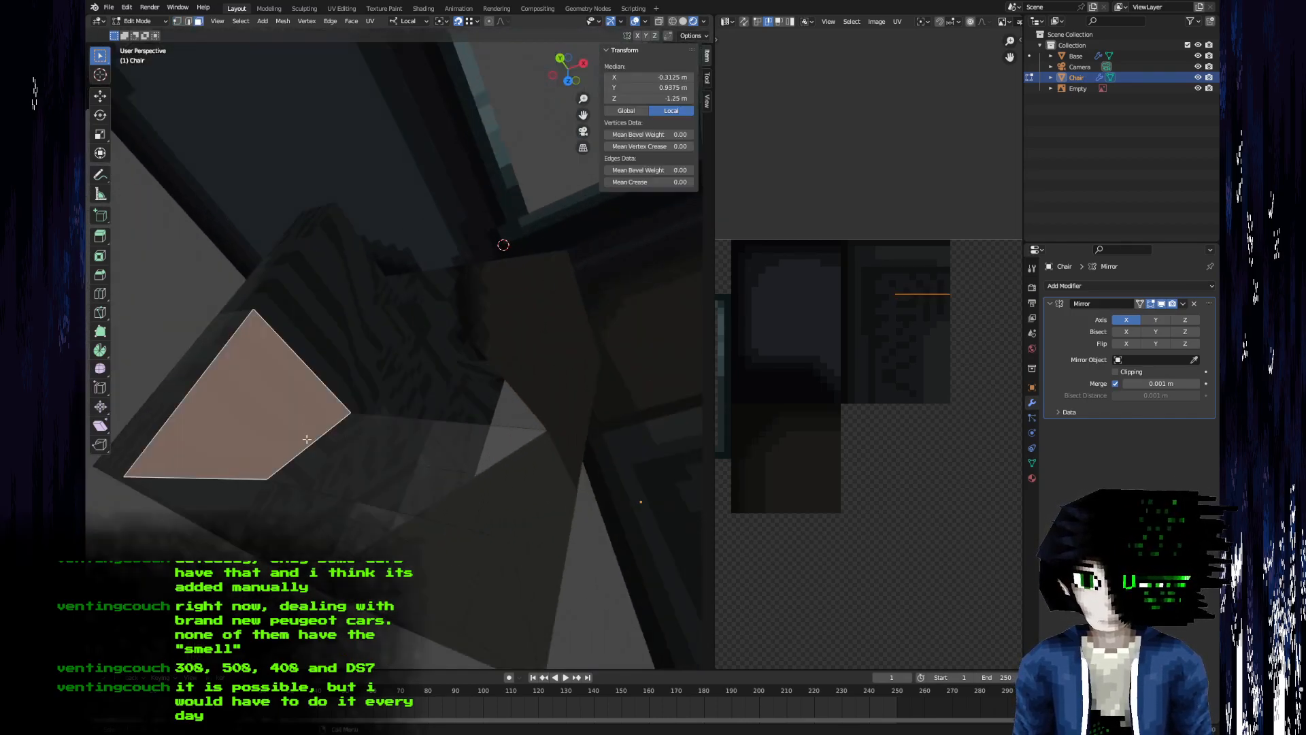
pyautogui.keyDown('shift'); pyautogui.click(306, 460); pyautogui.keyUp('shift')
pyautogui.moveTo(425, 469); pyautogui.dragTo(373, 370, button='middle')
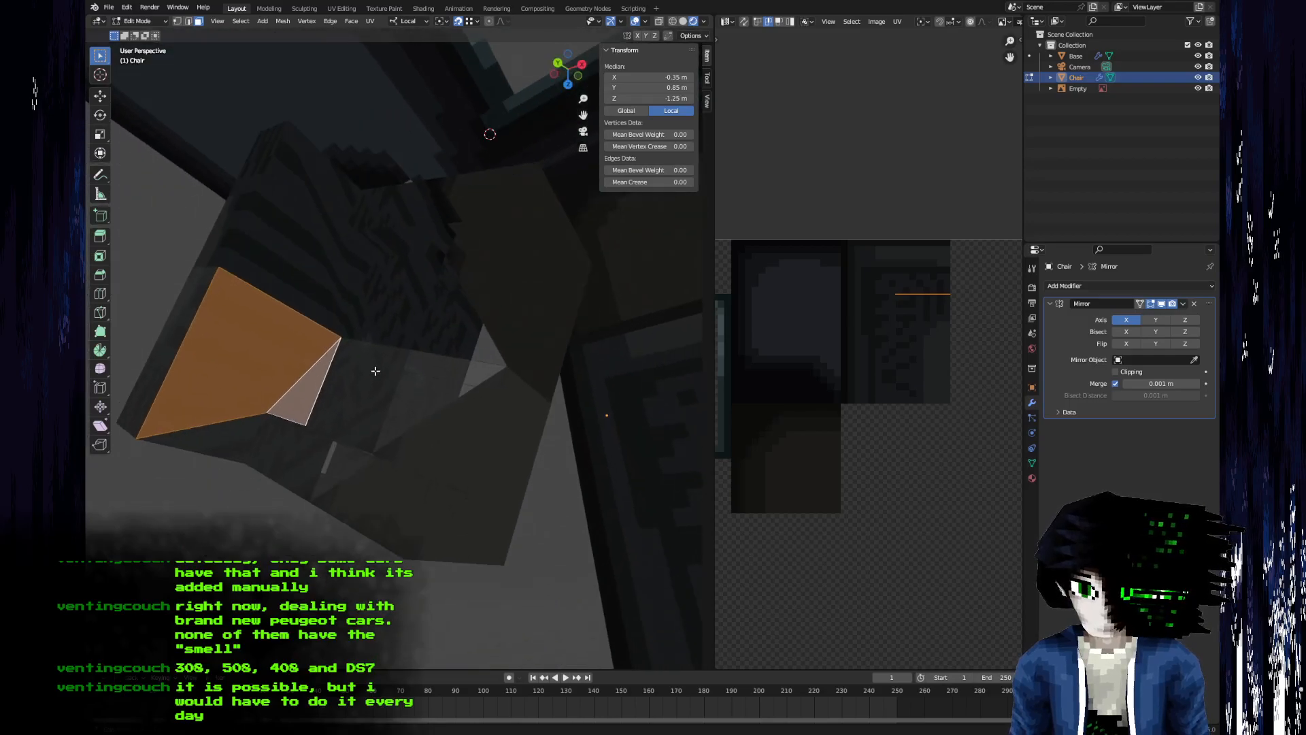
pyautogui.click(426, 423)
pyautogui.moveTo(426, 423); pyautogui.dragTo(316, 401, button='middle')
# - Select the backrest's top, side and front faces together and unwrap them
pyautogui.click(274, 203)
pyautogui.moveTo(272, 318); pyautogui.dragTo(232, 289, button='middle')
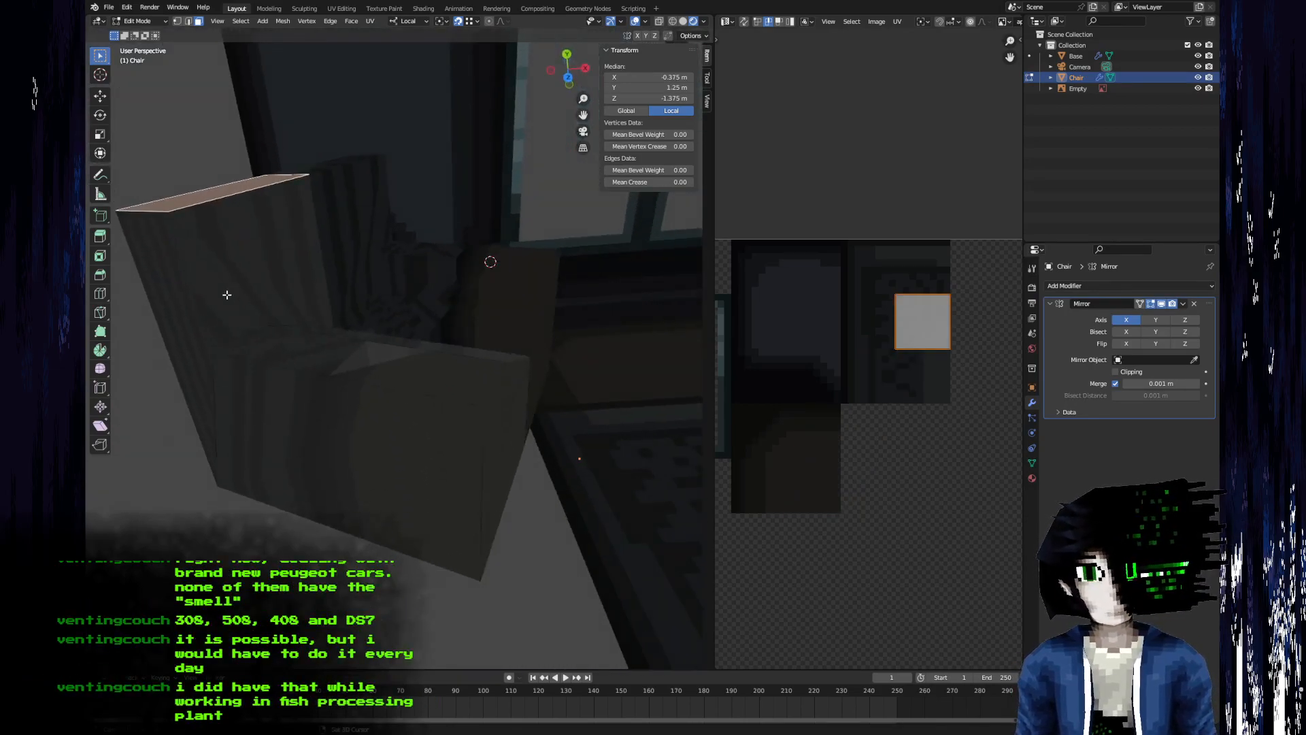
pyautogui.click(222, 291)
pyautogui.moveTo(321, 340); pyautogui.dragTo(288, 389, button='middle')
pyautogui.click(301, 370)
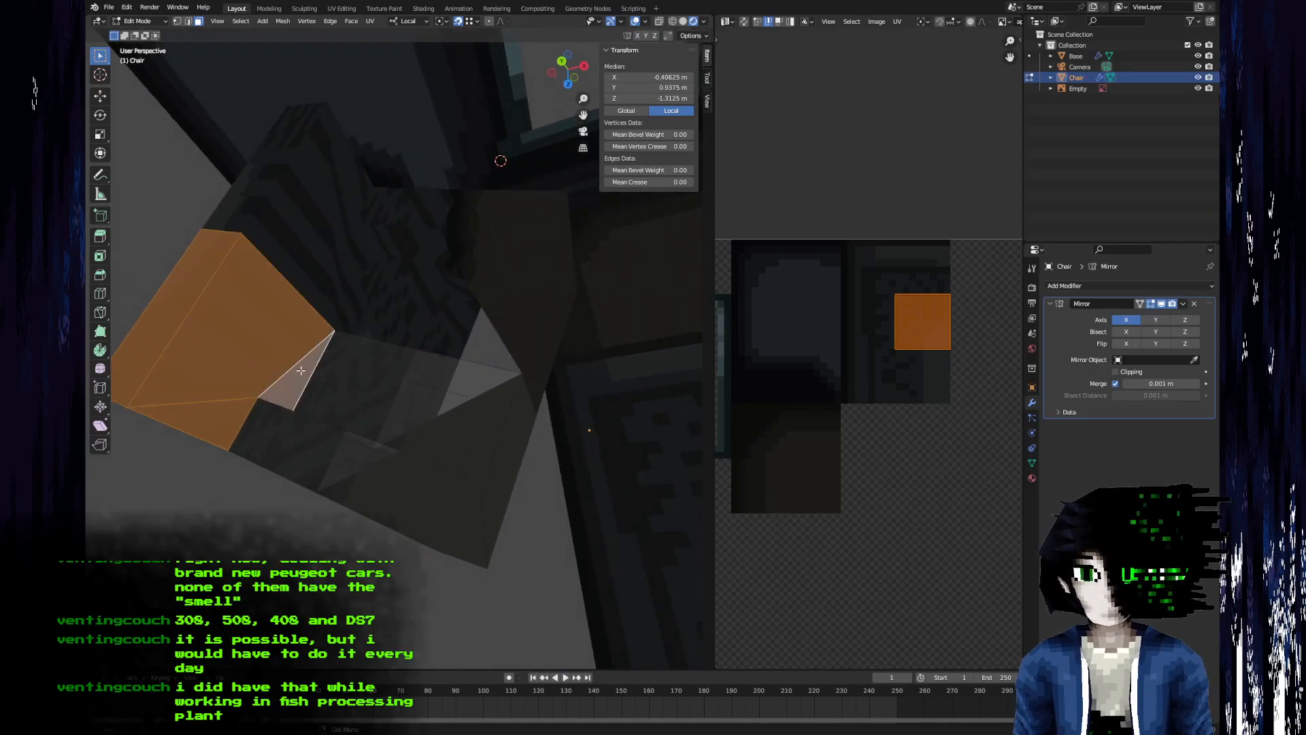
pyautogui.press('u')
pyautogui.click(447, 406)
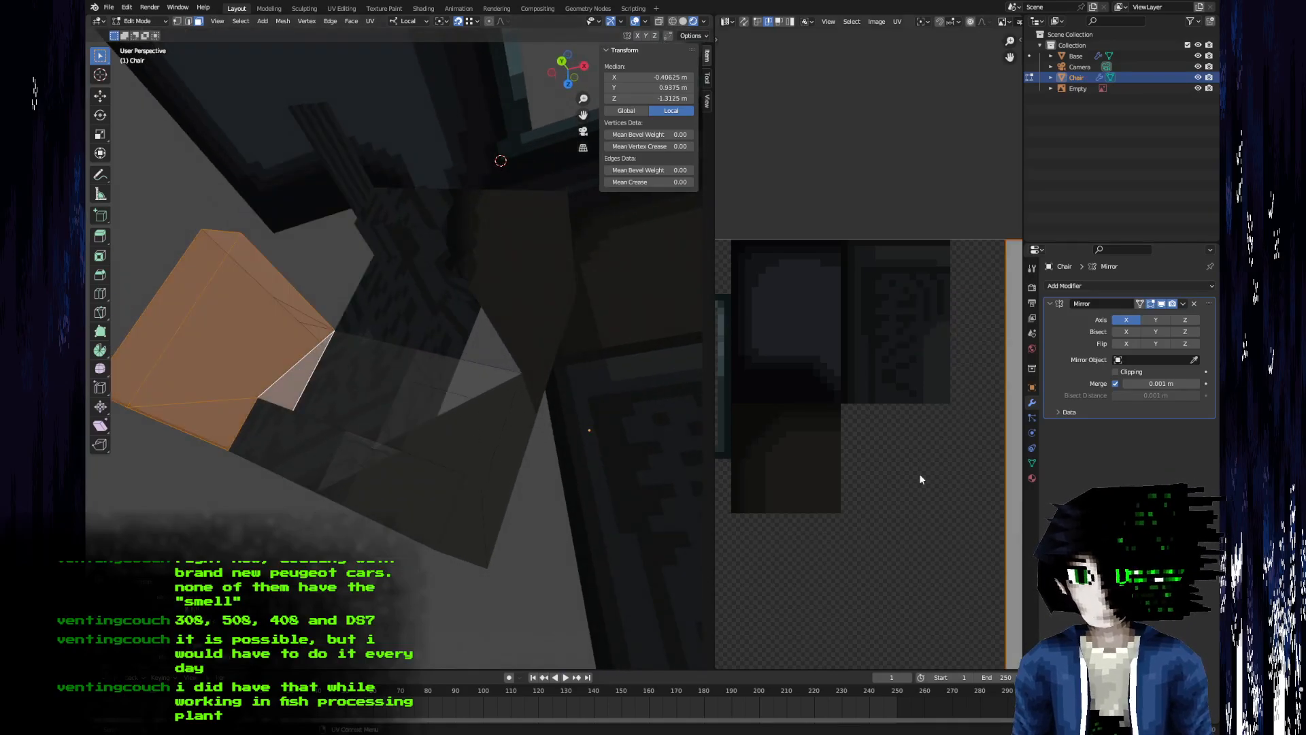
# - Scale down the backrest's UV island and move it over the painted area of the apartment texture
pyautogui.moveTo(376, 455)
pyautogui.mouseDown(button='middle')
pyautogui.moveTo(411, 486)
pyautogui.moveTo(398, 446)
pyautogui.mouseUp(button='middle')
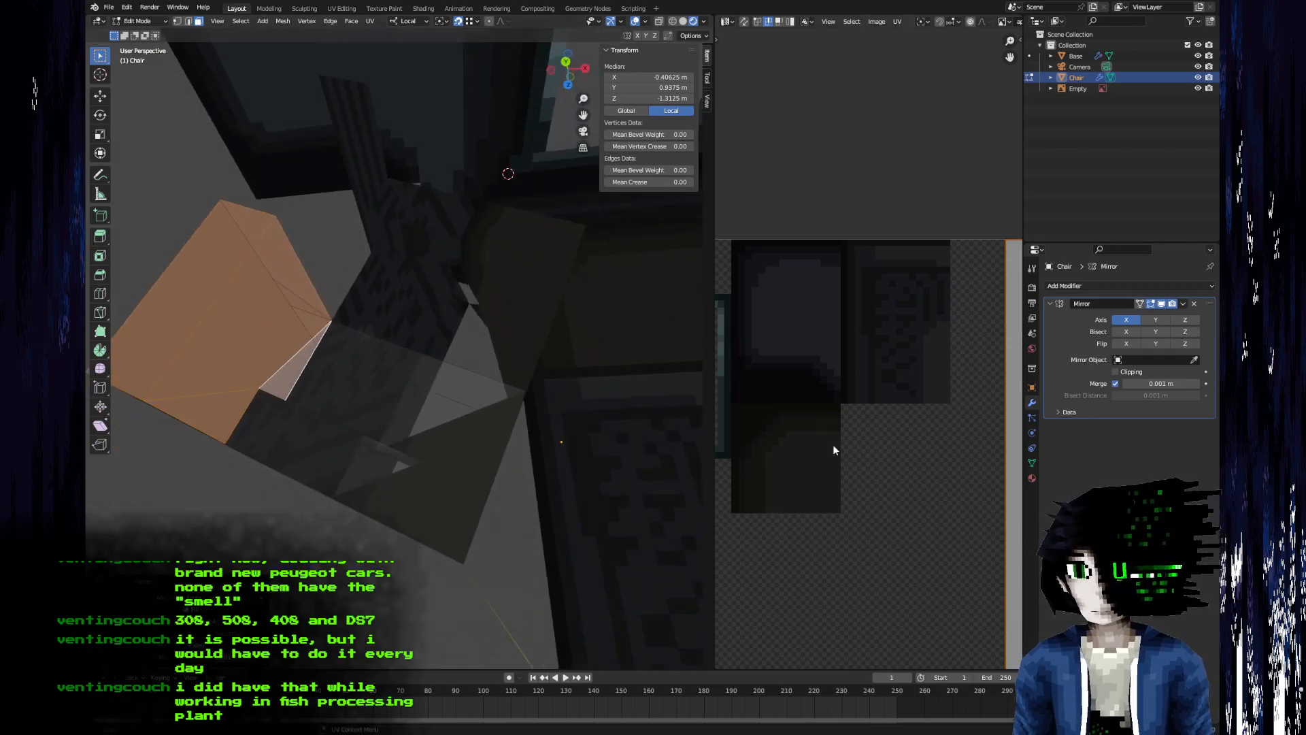
pyautogui.scroll(-8, 877, 434)
pyautogui.press('g')
pyautogui.click(922, 459)
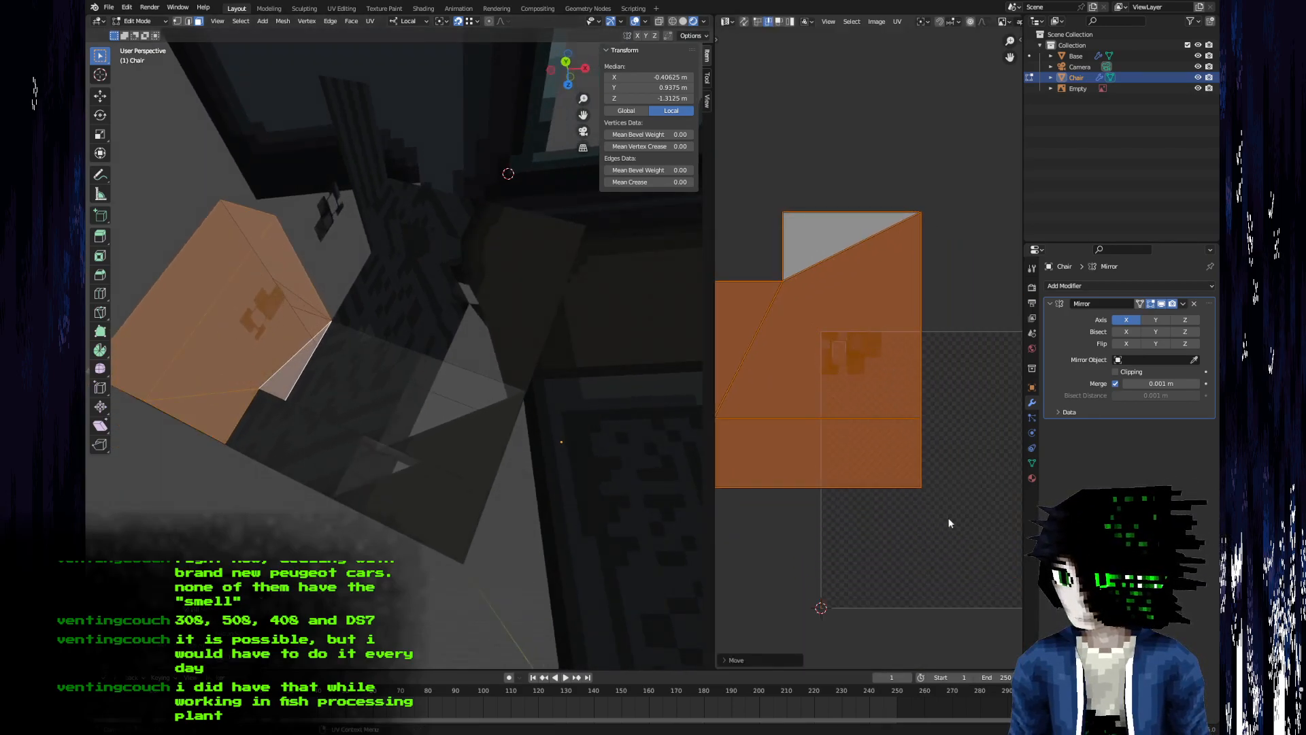
pyautogui.press('s')
pyautogui.click(849, 382)
pyautogui.moveTo(835, 410); pyautogui.dragTo(876, 460, button='middle')
pyautogui.press('g')
pyautogui.click(918, 467)
pyautogui.scroll(9, 918, 468)
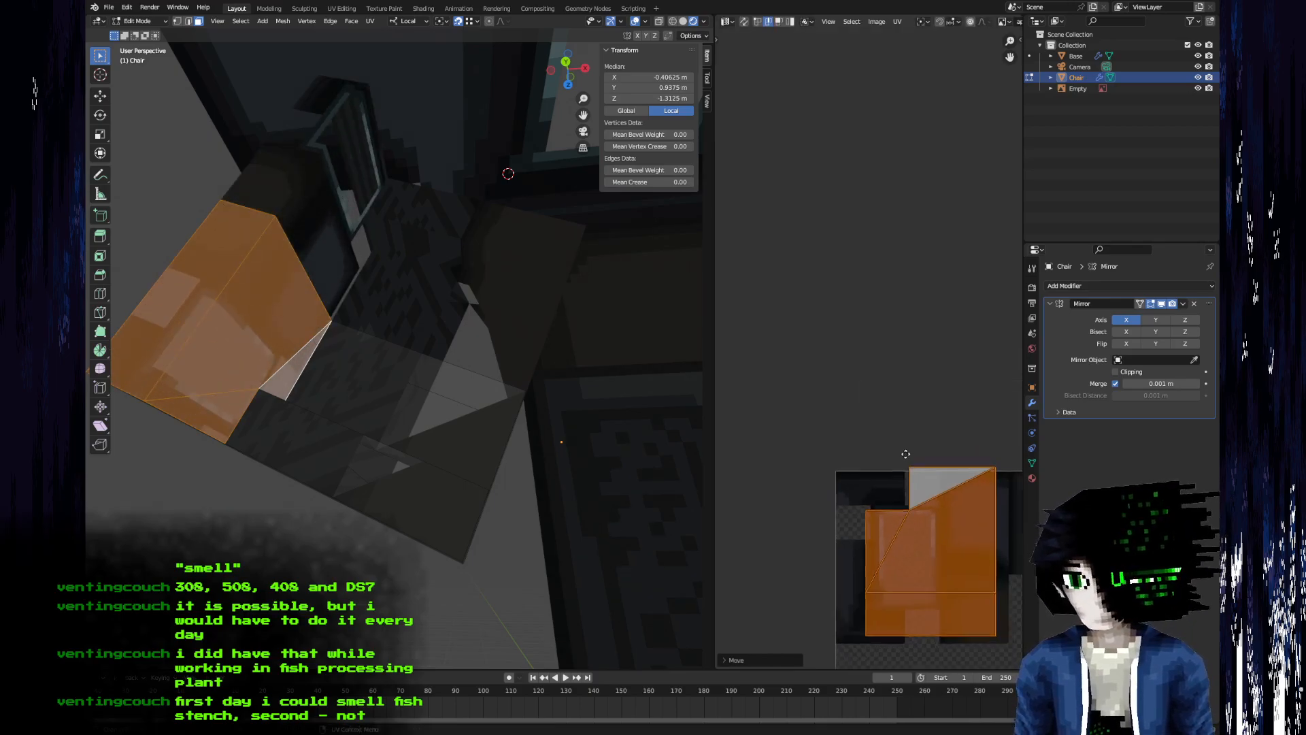
pyautogui.press('g')
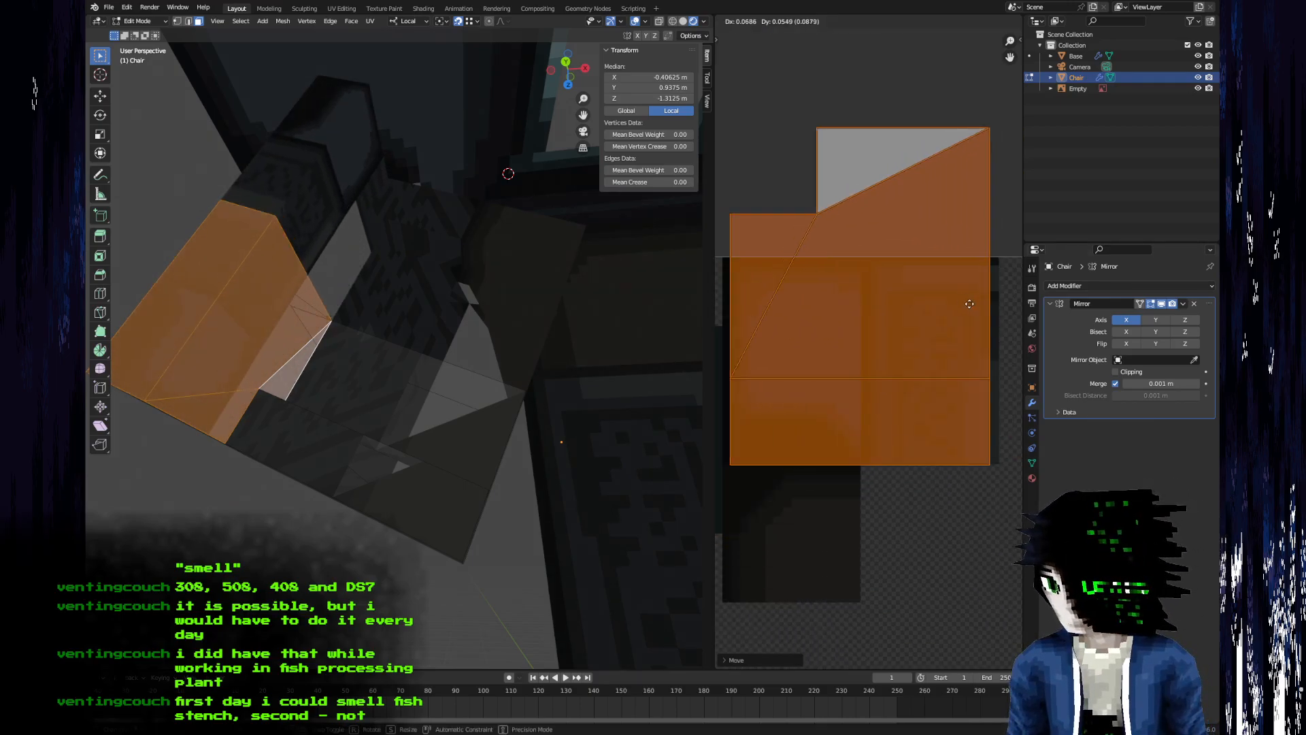
pyautogui.click(976, 306)
# - Shrink the backrest's UV island further and fit it into the lower outer corner of the texture's patterned panel
pyautogui.moveTo(368, 481); pyautogui.dragTo(329, 464, button='middle')
pyautogui.press('Tab')
pyautogui.press('Tab')
pyautogui.press('Tab')
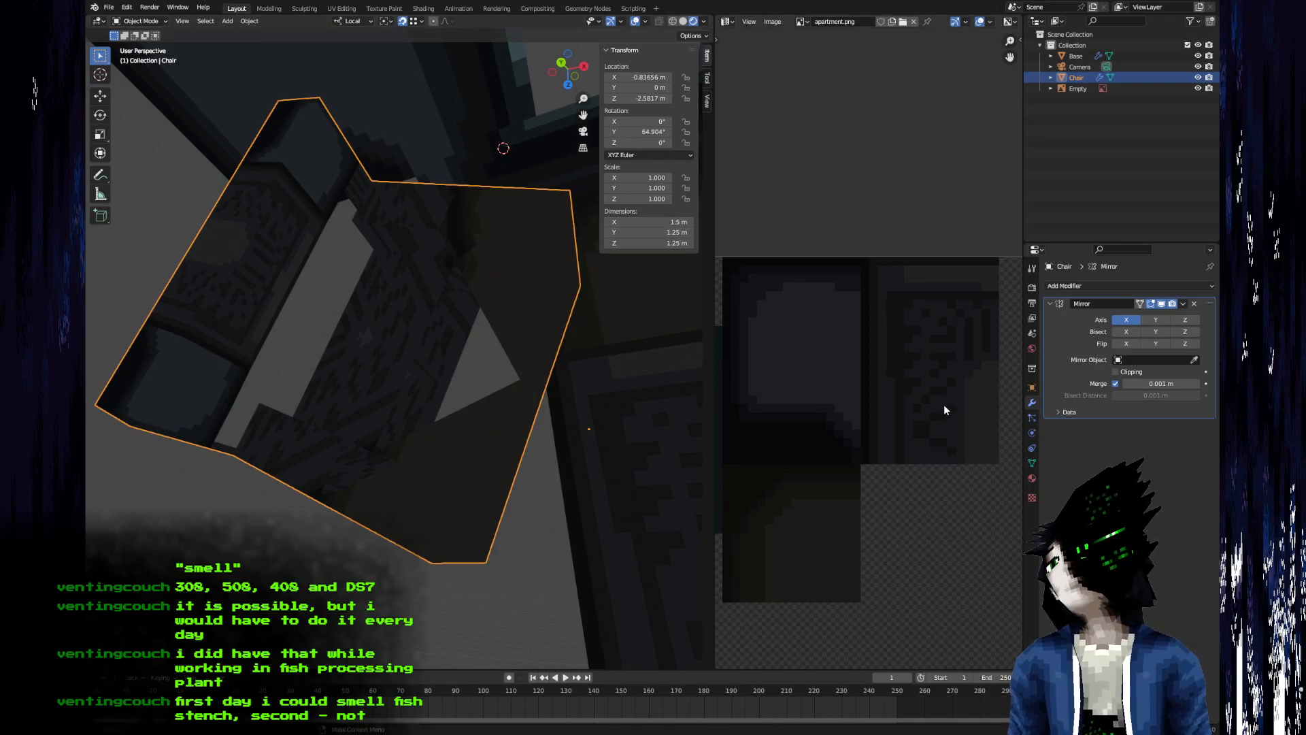
pyautogui.press('Tab')
pyautogui.scroll(-1, 982, 503)
pyautogui.scroll(-1, 878, 505)
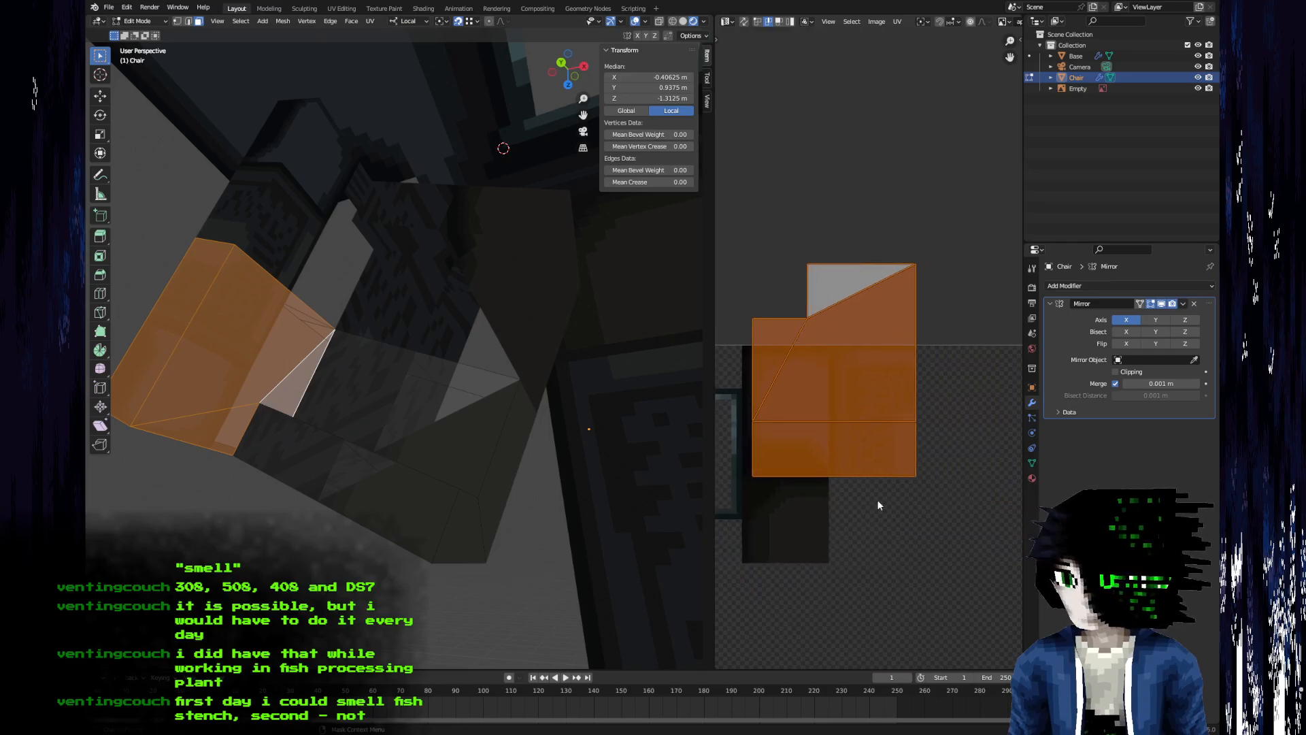
pyautogui.press('s')
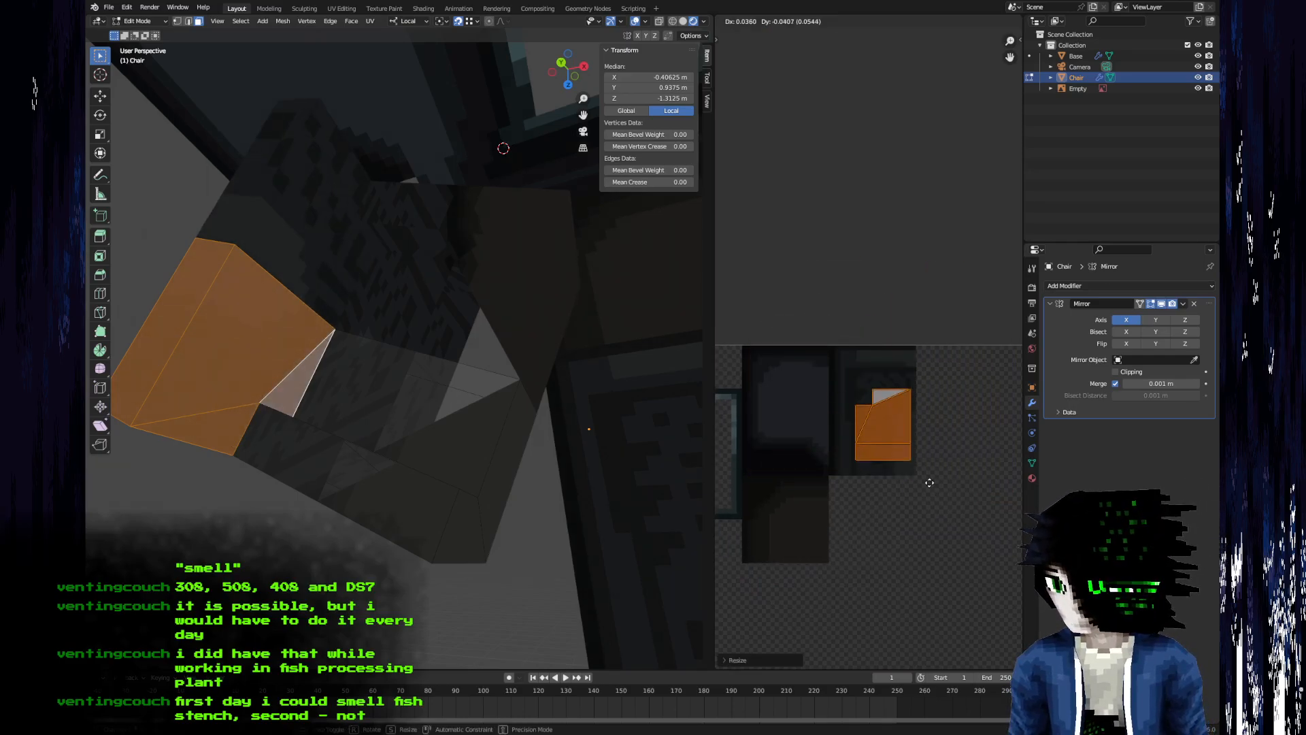
pyautogui.click(930, 495)
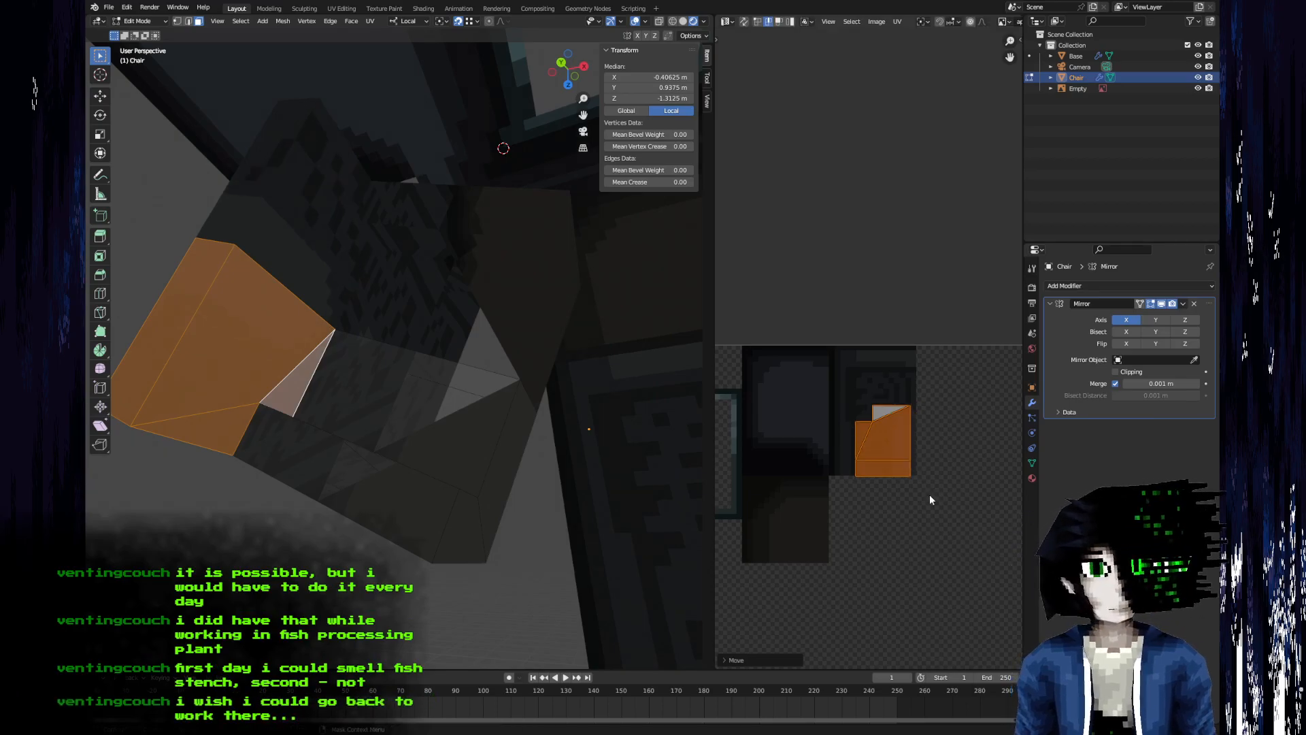
pyautogui.press('g')
pyautogui.click(932, 492)
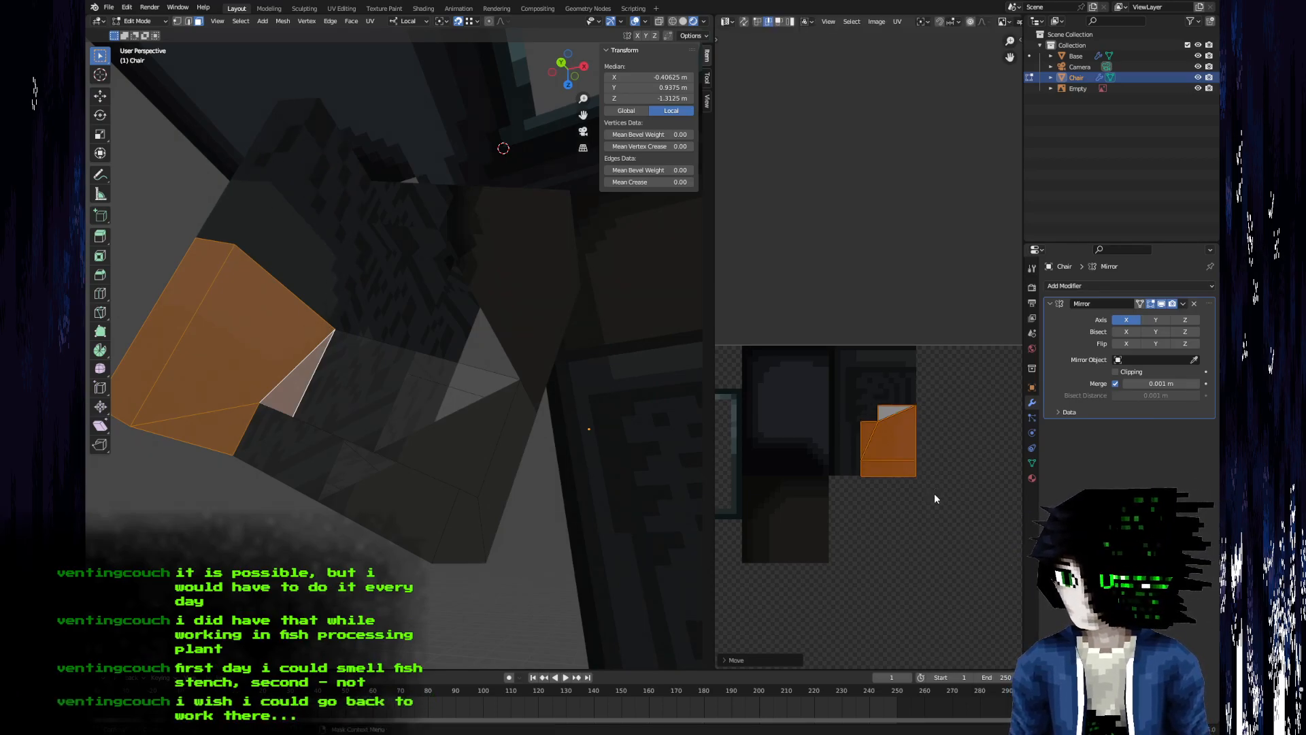
# - Rotate the backrest's UV island by 180 degrees and mirror it horizontally with an X scale of -1
pyautogui.scroll(4, 930, 491)
pyautogui.moveTo(449, 531); pyautogui.dragTo(481, 519, button='middle')
pyautogui.moveTo(913, 514); pyautogui.dragTo(862, 417, button='middle')
pyautogui.write('r180')
pyautogui.press('Return')
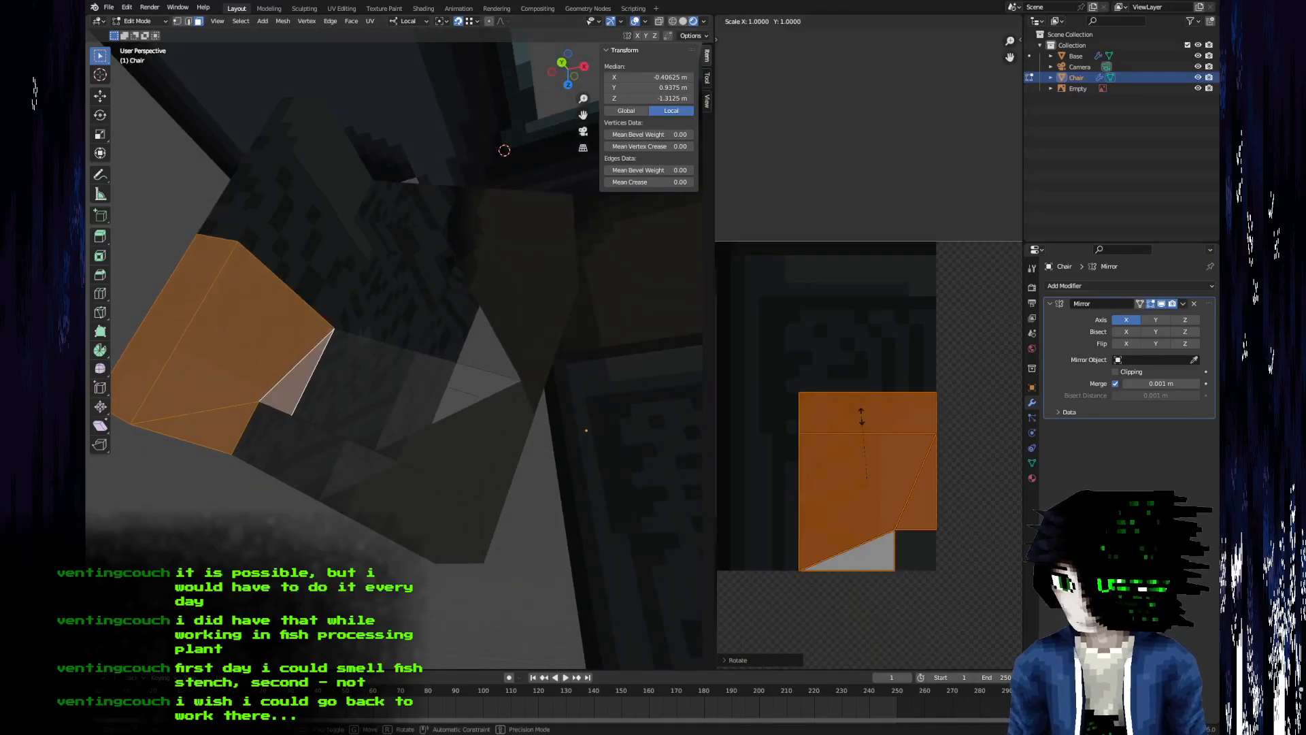
pyautogui.write('sx-1')
pyautogui.press('Return')
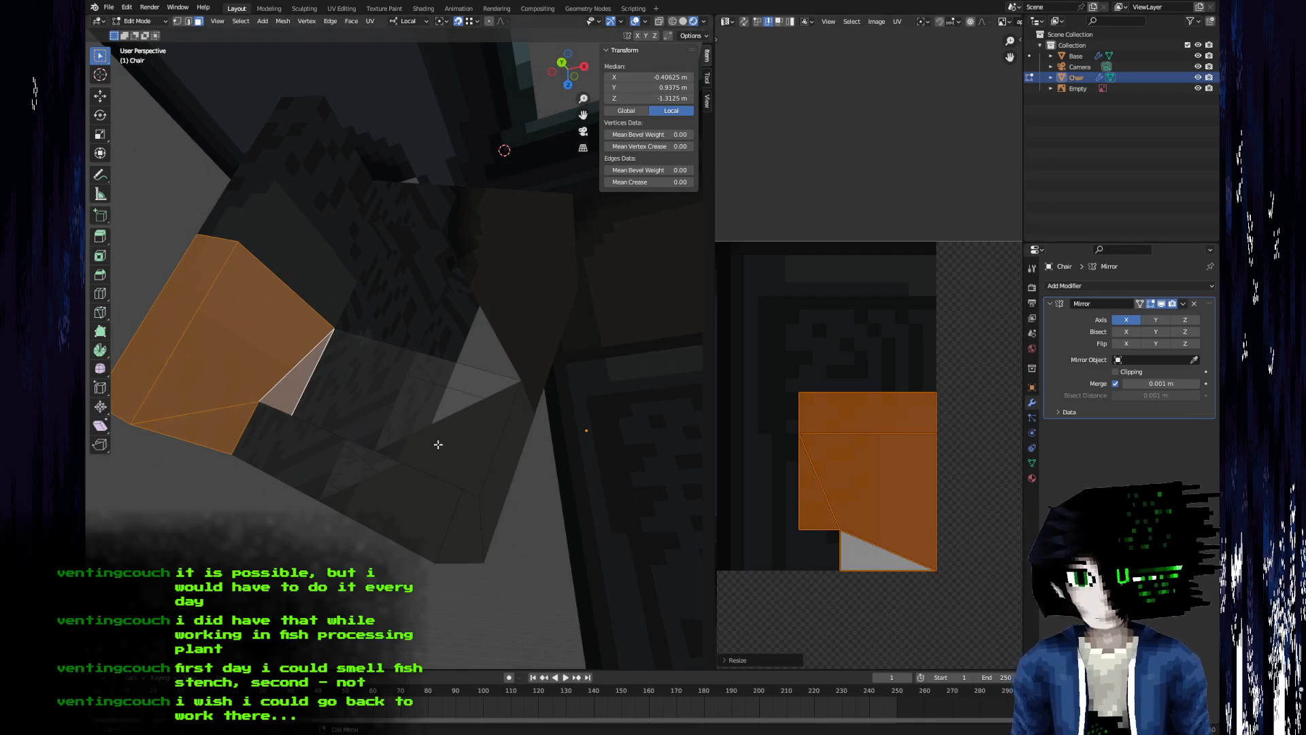
# - Examine how the remapped texture sits on the backrest, including in Object Mode
pyautogui.moveTo(437, 442); pyautogui.dragTo(463, 449, button='middle')
pyautogui.moveTo(829, 451); pyautogui.dragTo(865, 418, button='middle')
pyautogui.moveTo(283, 444); pyautogui.dragTo(435, 407, button='middle')
pyautogui.scroll(3, 415, 445)
pyautogui.press('Tab')
pyautogui.keyDown('shift'); pyautogui.moveTo(347, 469); pyautogui.dragTo(625, 528, button='middle'); pyautogui.keyUp('shift')
pyautogui.press('Tab')
pyautogui.scroll(-2, 511, 469)
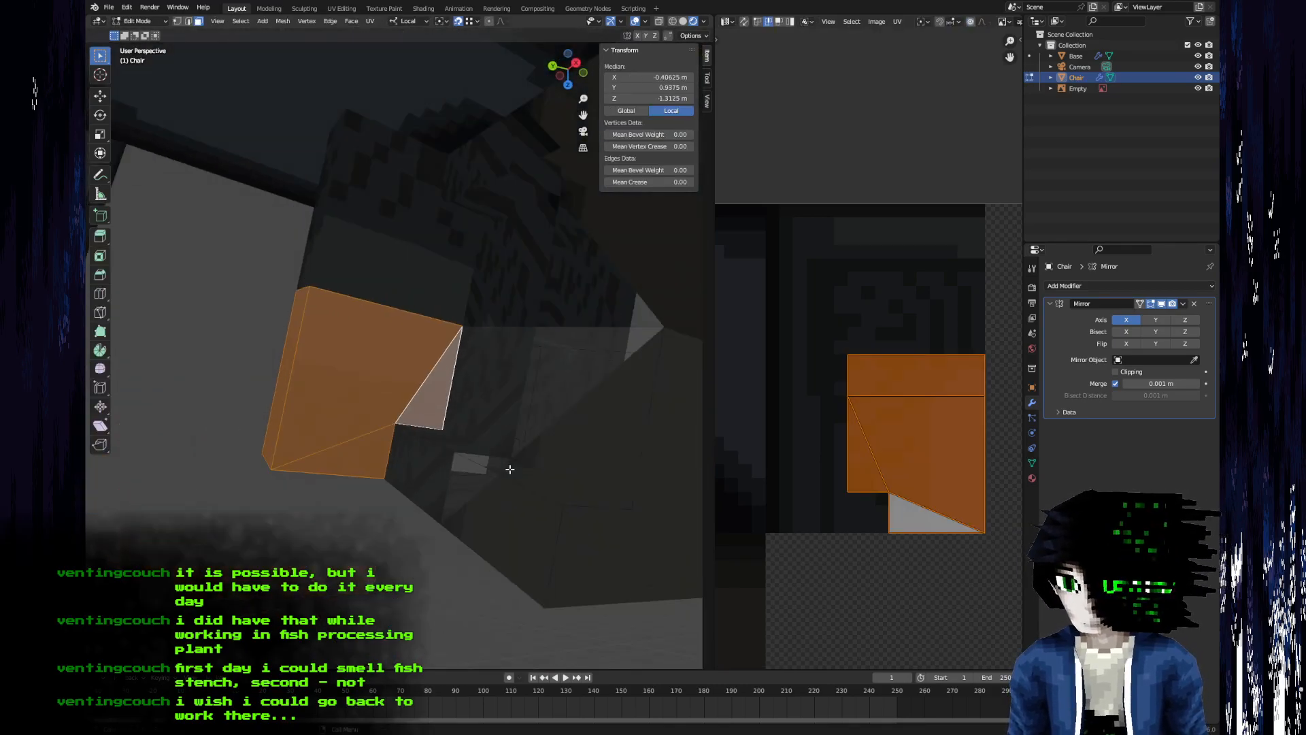
# - Select the chair's seat face and unwrap it
pyautogui.click(543, 422)
pyautogui.keyDown('shift'); pyautogui.moveTo(545, 423); pyautogui.dragTo(397, 476, button='middle'); pyautogui.keyUp('shift')
pyautogui.moveTo(398, 476)
pyautogui.mouseDown(button='middle')
pyautogui.moveTo(329, 487)
pyautogui.moveTo(374, 487)
pyautogui.mouseUp(button='middle')
pyautogui.press('u')
pyautogui.click(374, 487)
# - Scale the seat's UV island down and move it beside the painted area of the texture
pyautogui.scroll(-4, 838, 504)
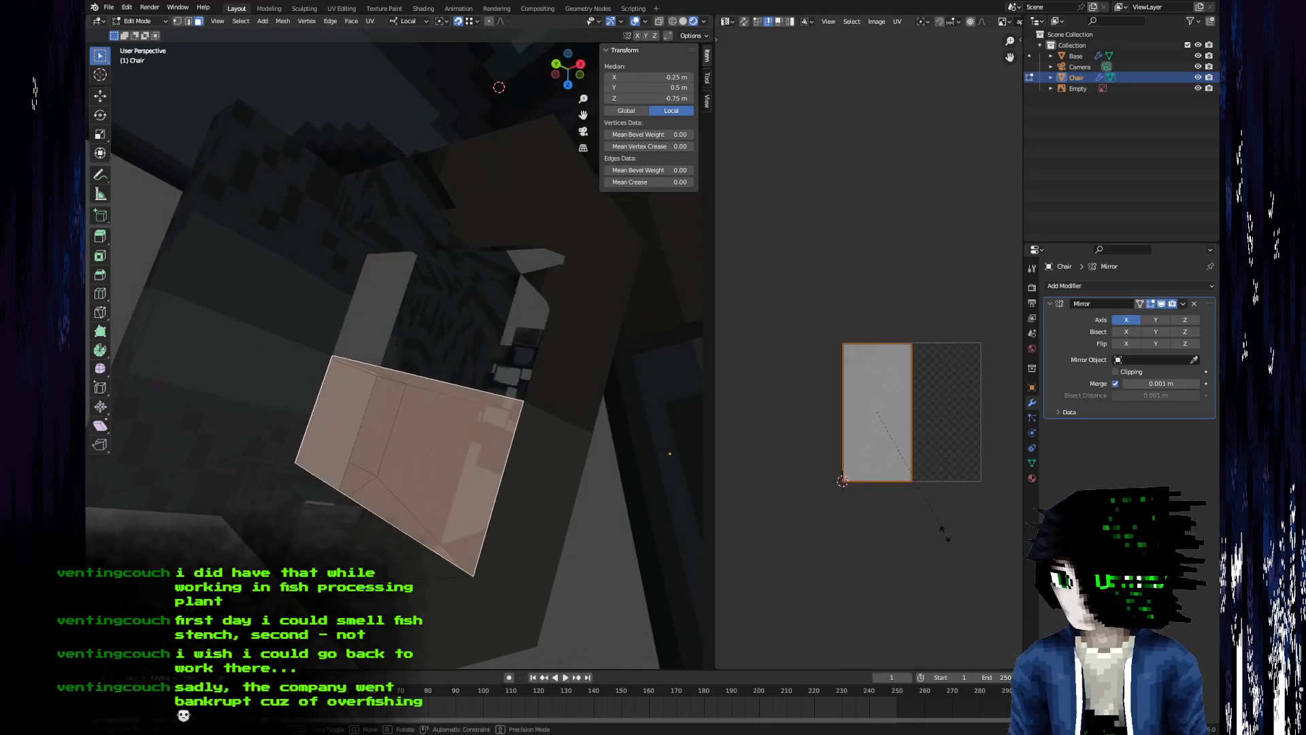
pyautogui.press('s')
pyautogui.click(884, 435)
pyautogui.press('g')
pyautogui.click(879, 392)
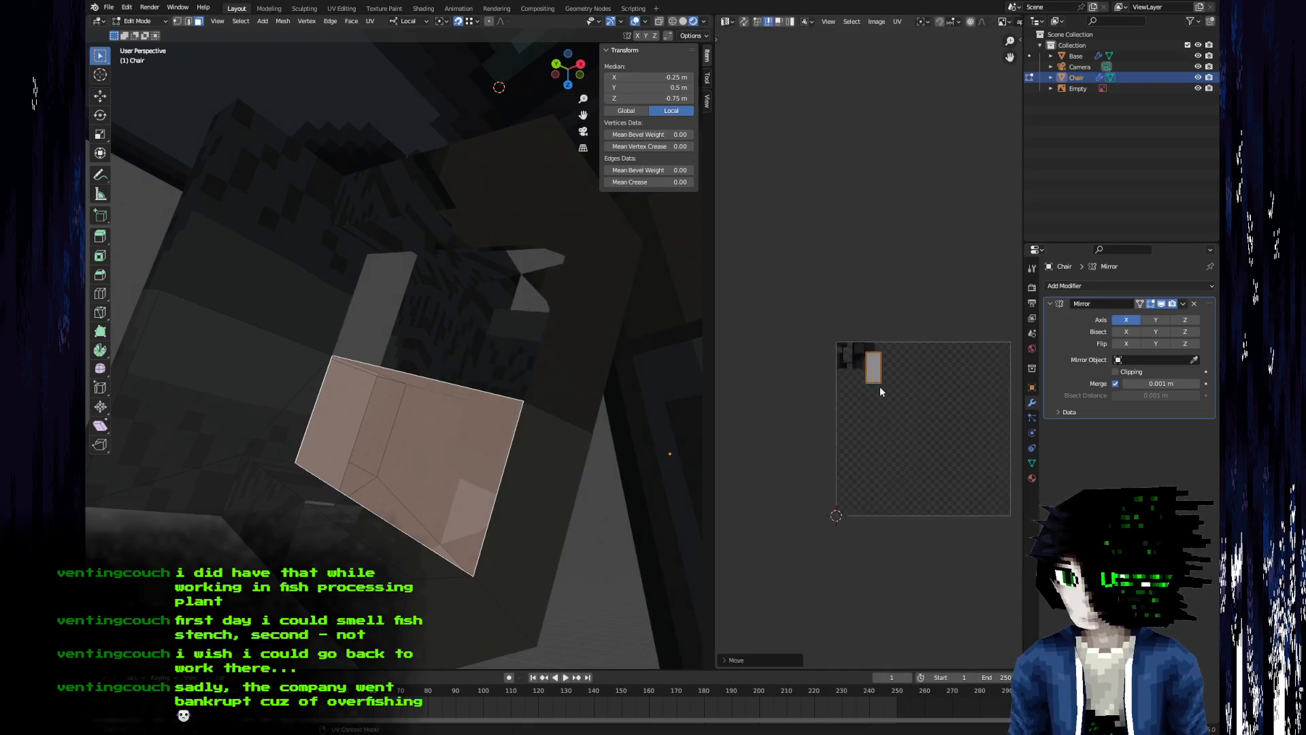
pyautogui.scroll(2, 880, 391)
pyautogui.press('s')
pyautogui.click(929, 453)
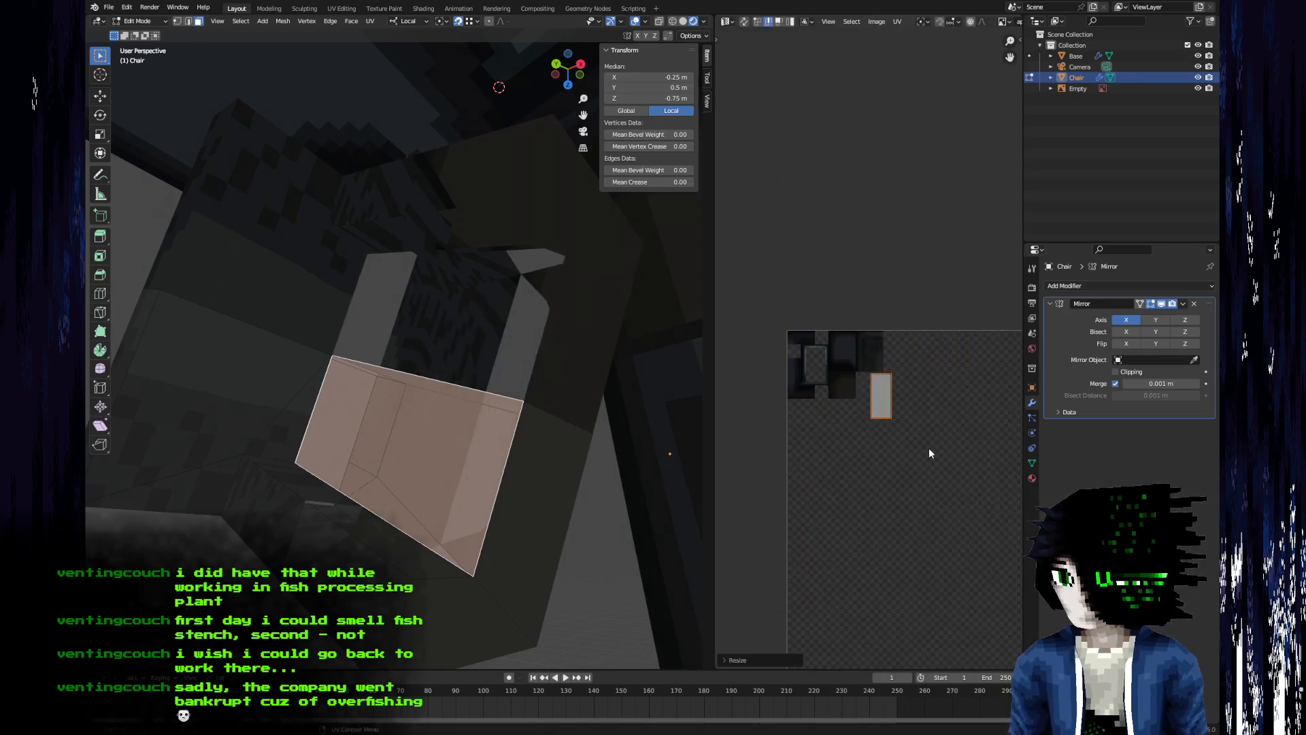
# - Add the backrest faces to the selection and move only the seat's UV face up against the backrest's UV island
pyautogui.keyDown('shift'); pyautogui.click(241, 431); pyautogui.keyUp('shift')
pyautogui.moveTo(232, 456); pyautogui.dragTo(293, 491, button='middle')
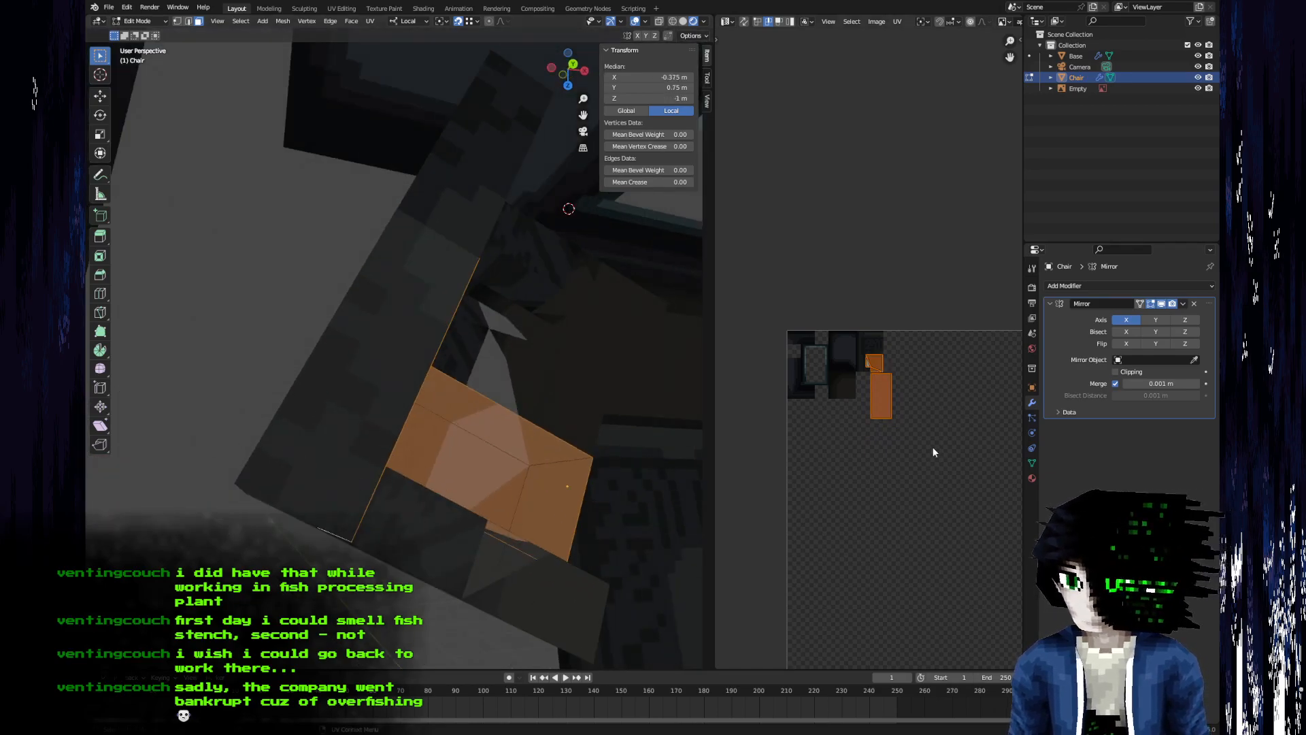
pyautogui.scroll(5, 932, 450)
pyautogui.click(935, 525)
pyautogui.press('3')
pyautogui.click(910, 518)
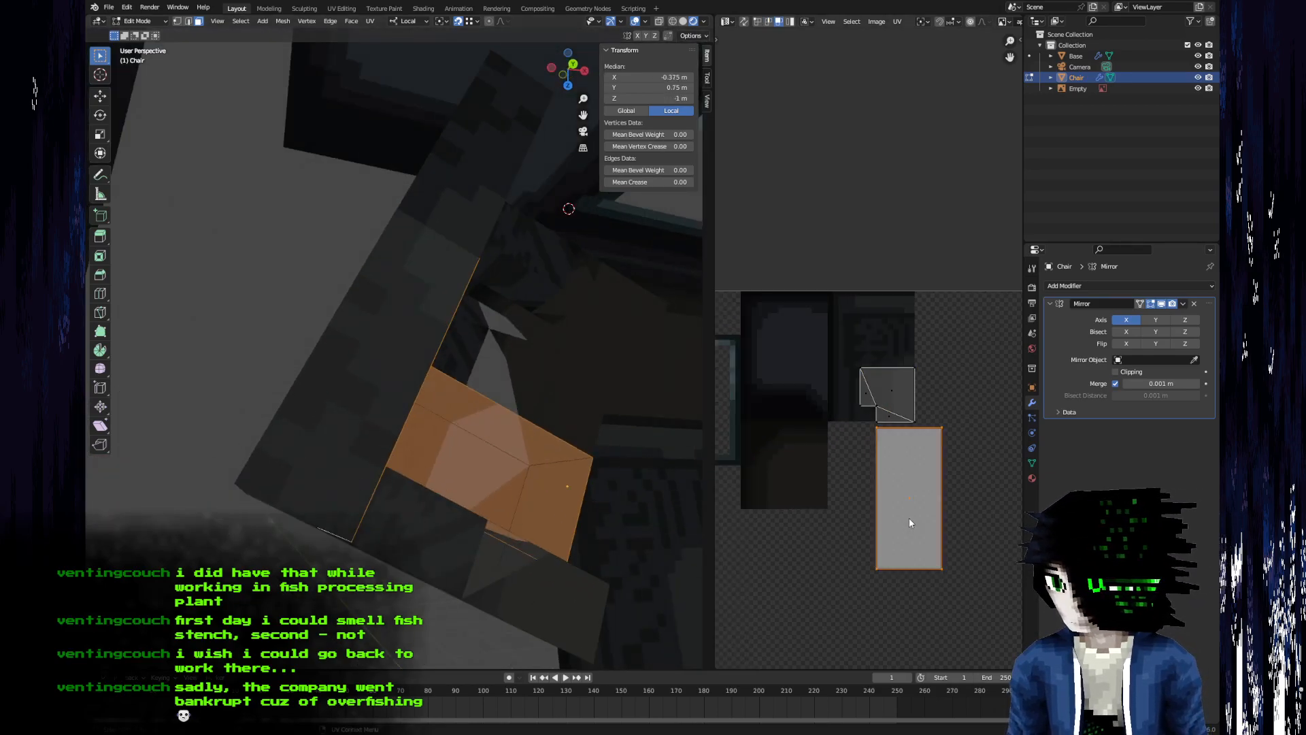
pyautogui.press('g')
pyautogui.click(896, 492)
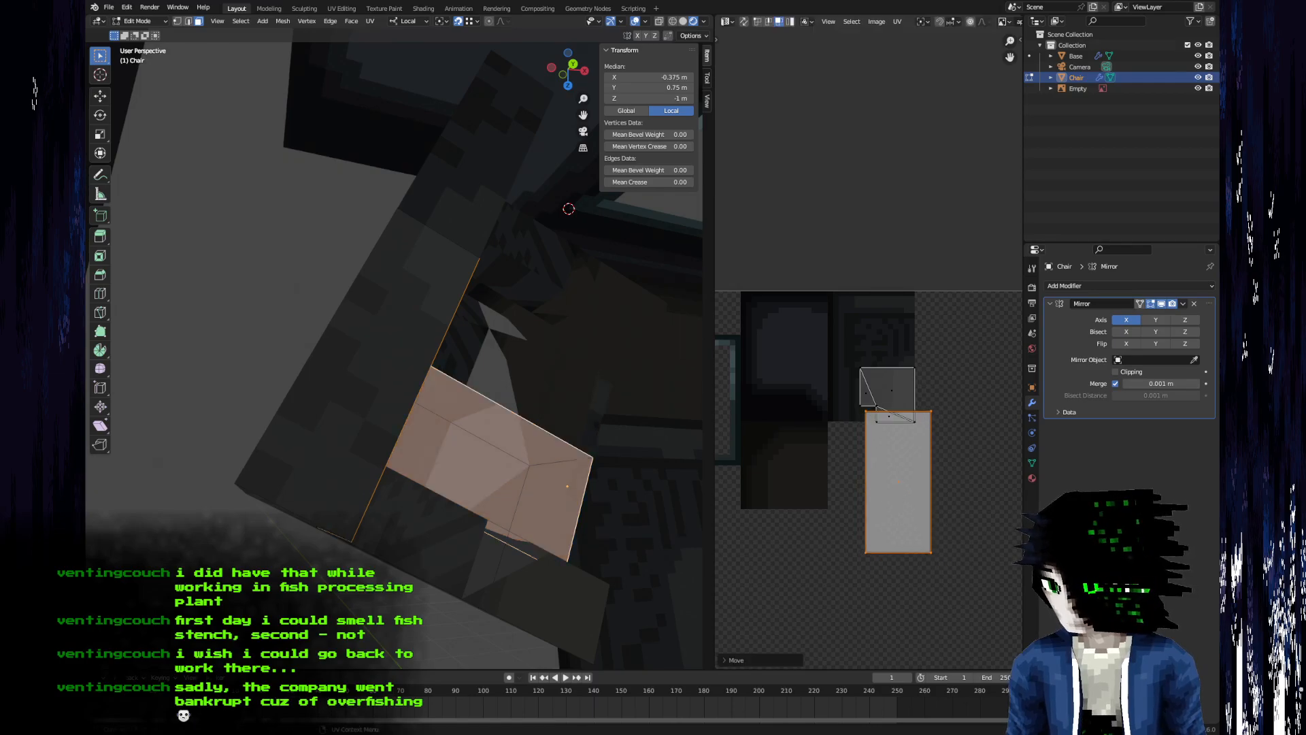
# - Shrink the seat's UV face and align it directly below the backrest's UV island
pyautogui.press('s')
pyautogui.click(927, 496)
pyautogui.press('g')
pyautogui.click(924, 478)
pyautogui.press('s')
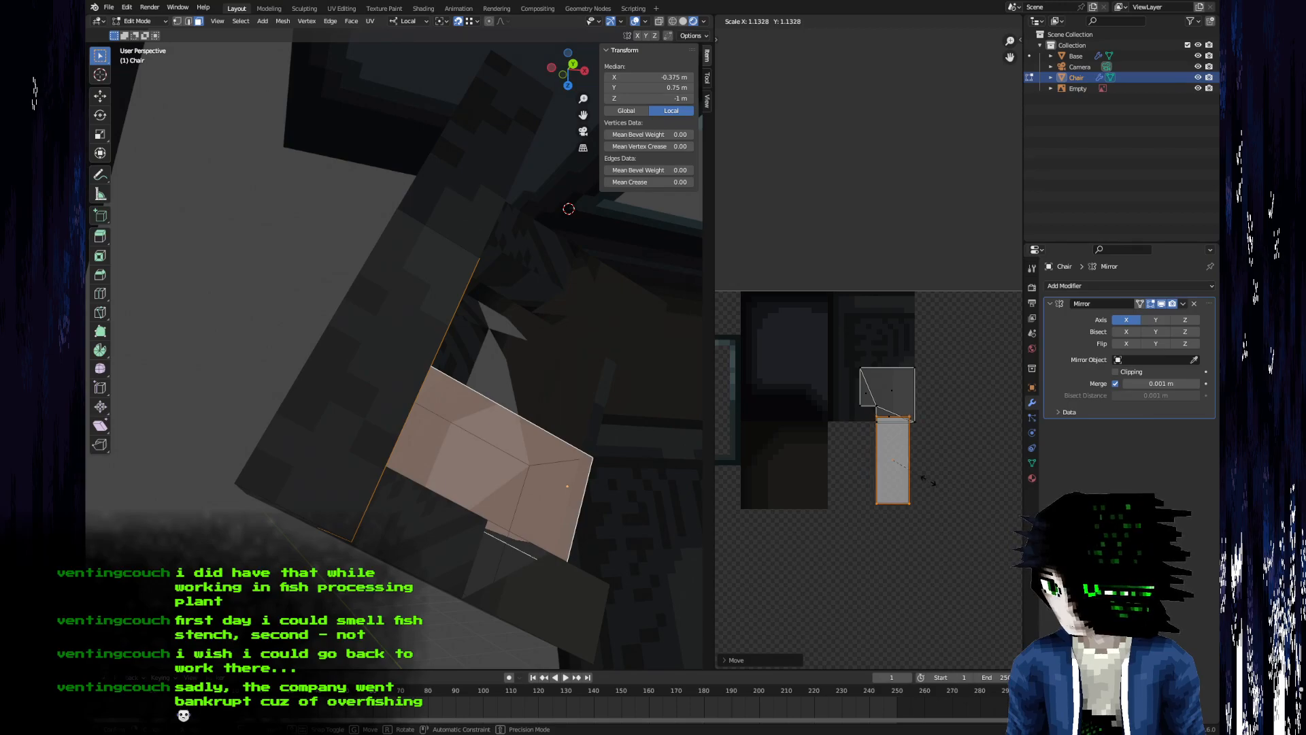
pyautogui.click(911, 477)
pyautogui.press('g')
pyautogui.click(869, 468)
# - Select all linked faces of the chair and enable Backface Culling in the Workbench render options
pyautogui.moveTo(469, 503); pyautogui.dragTo(231, 527, button='middle')
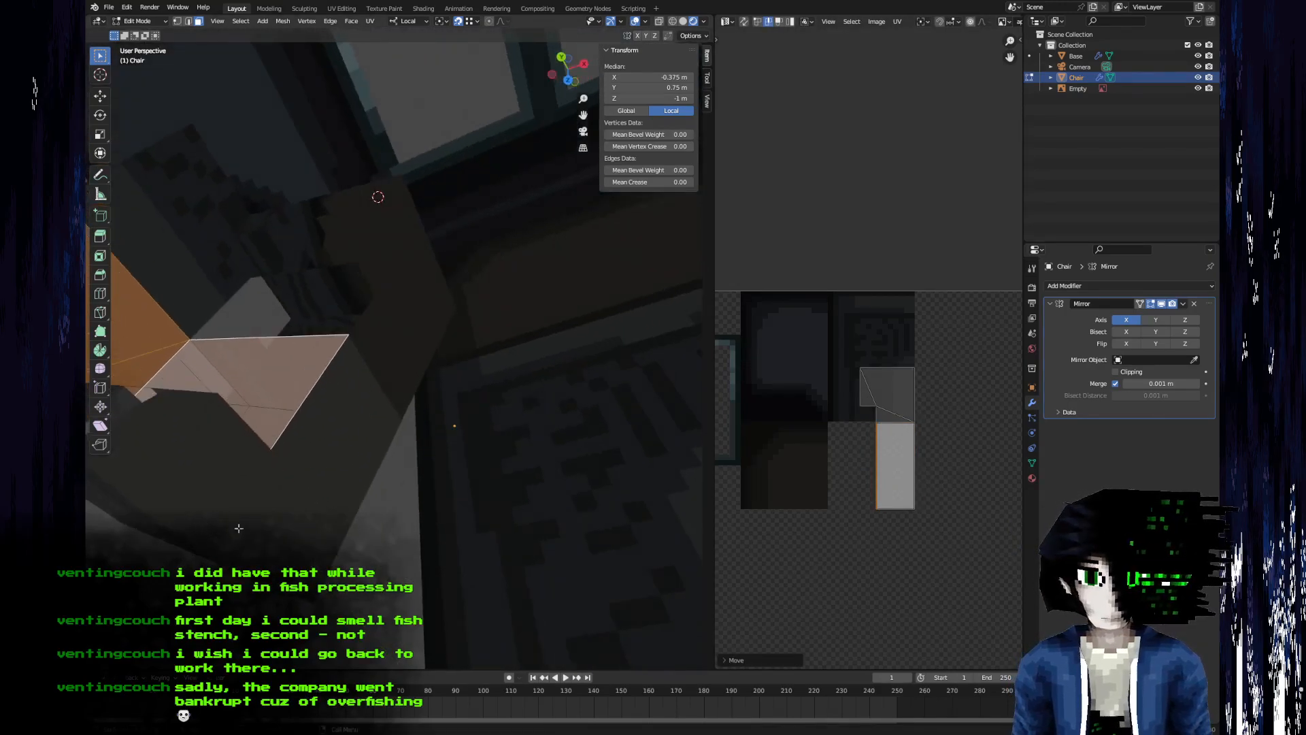
pyautogui.keyDown('shift'); pyautogui.moveTo(423, 395); pyautogui.dragTo(532, 461, button='middle'); pyautogui.keyUp('shift')
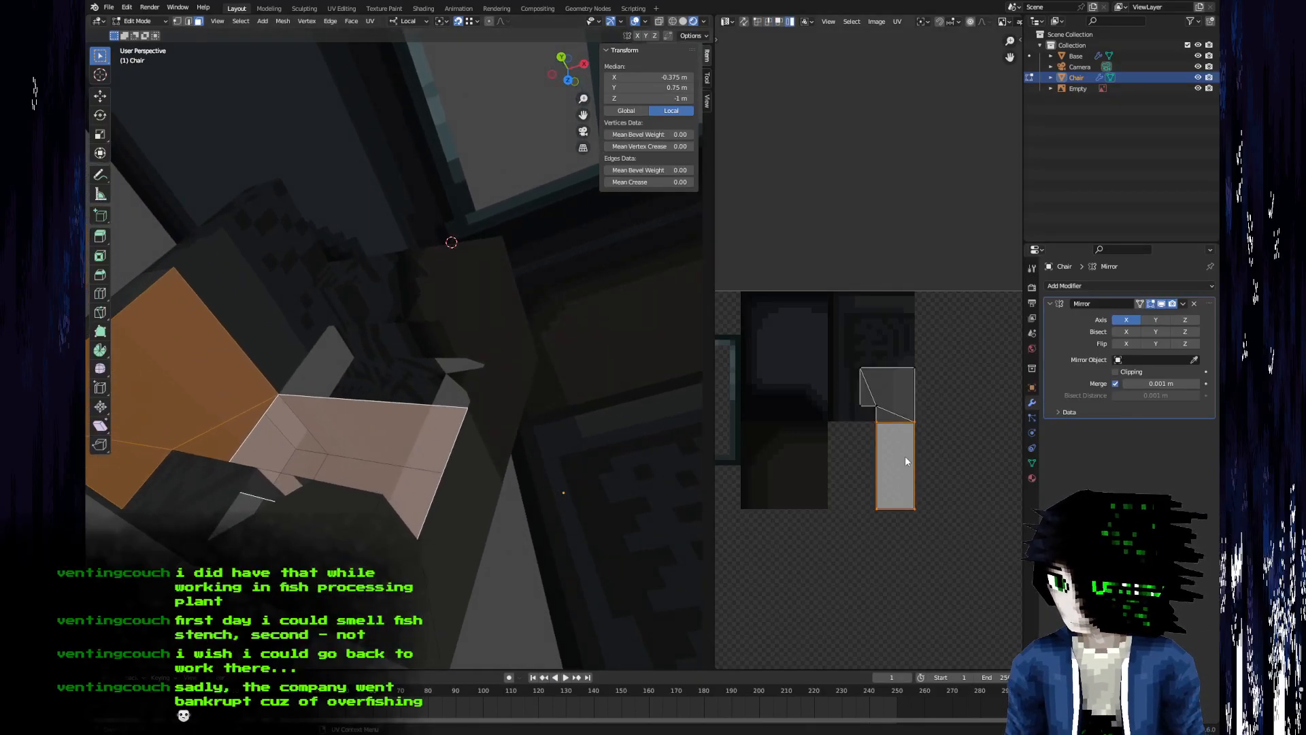
pyautogui.press('3')
pyautogui.moveTo(354, 493); pyautogui.dragTo(468, 540, button='middle')
pyautogui.press('l')
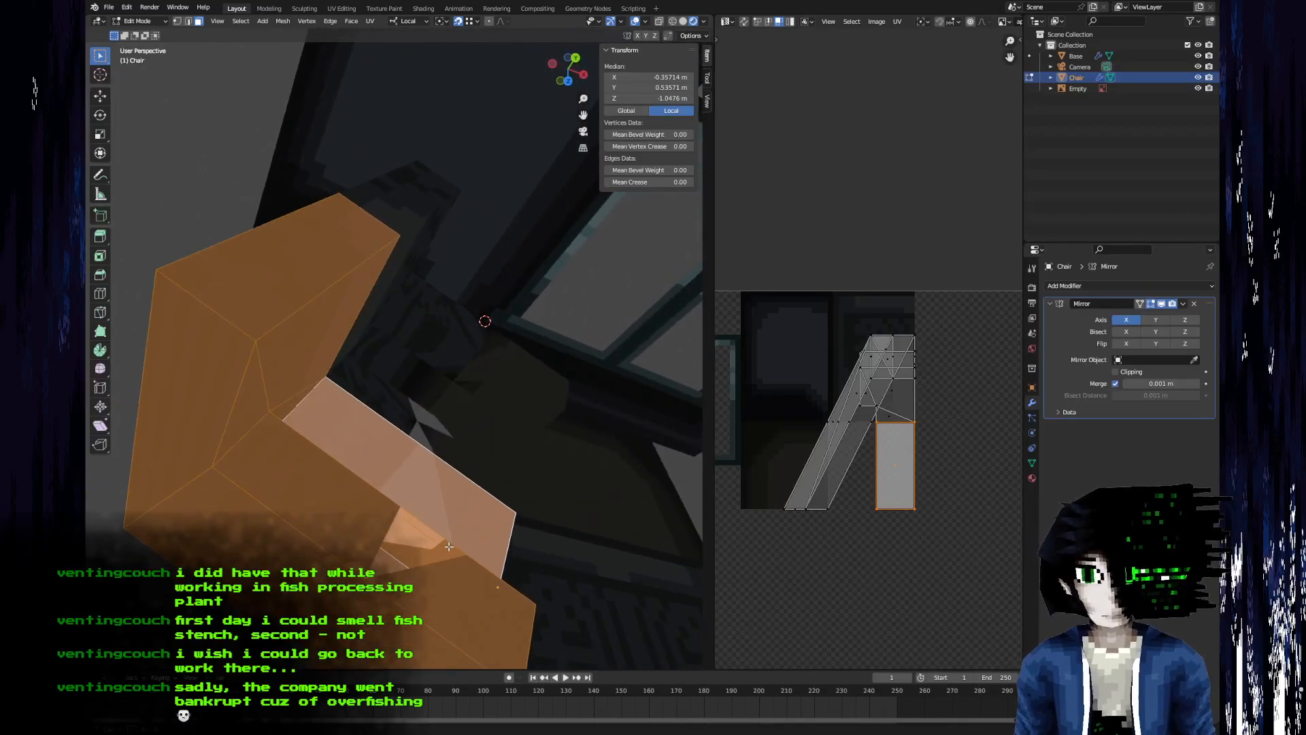
pyautogui.click(1032, 287)
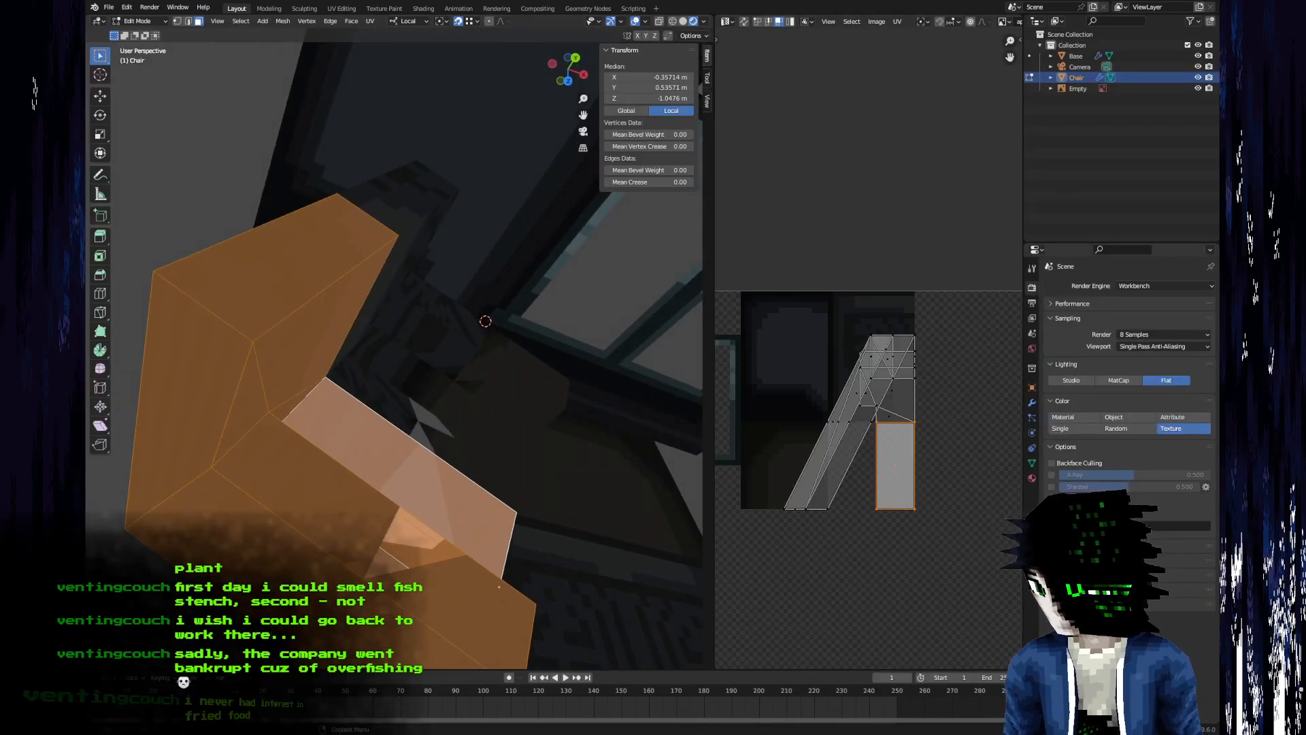
pyautogui.click(1055, 464)
# - Check the chair's face orientation in Object Mode and flip the normals of the selected chair faces
pyautogui.press('Tab')
pyautogui.moveTo(572, 476); pyautogui.dragTo(486, 512, button='middle')
pyautogui.press('Tab')
pyautogui.moveTo(350, 541); pyautogui.dragTo(309, 567, button='middle')
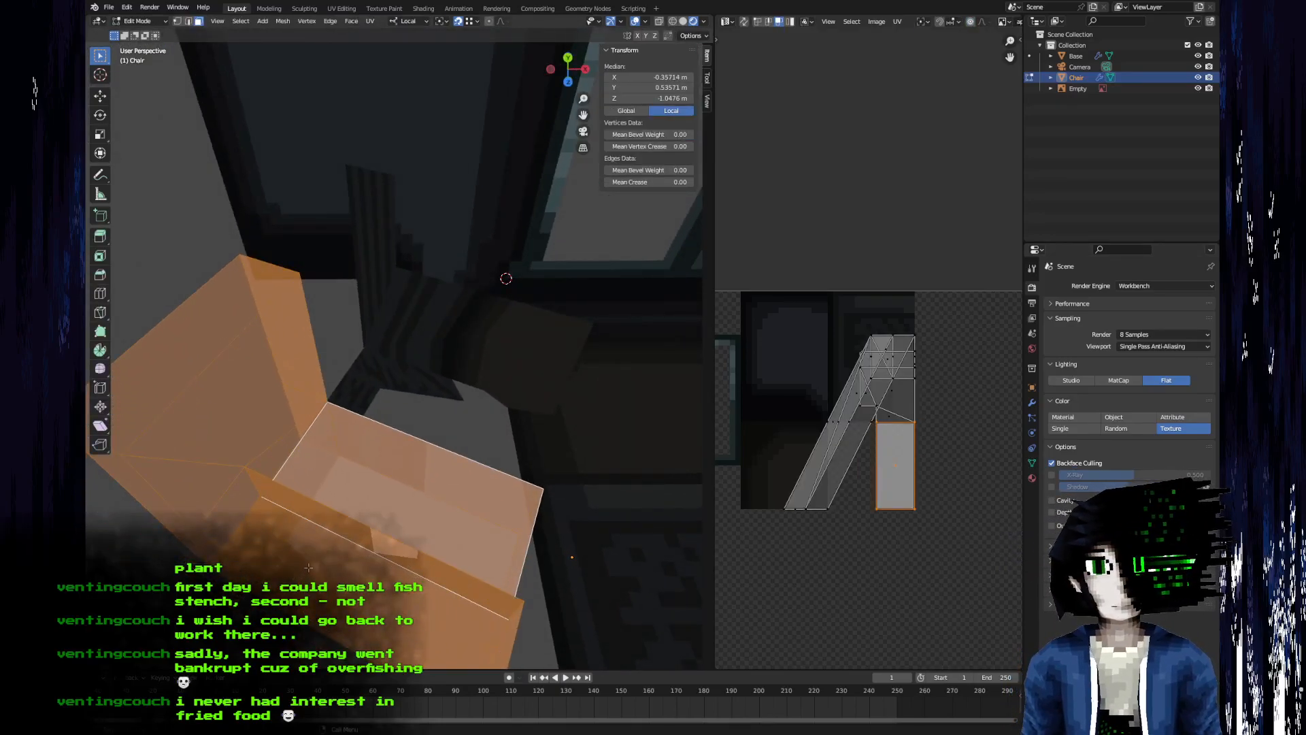
pyautogui.press('F3')
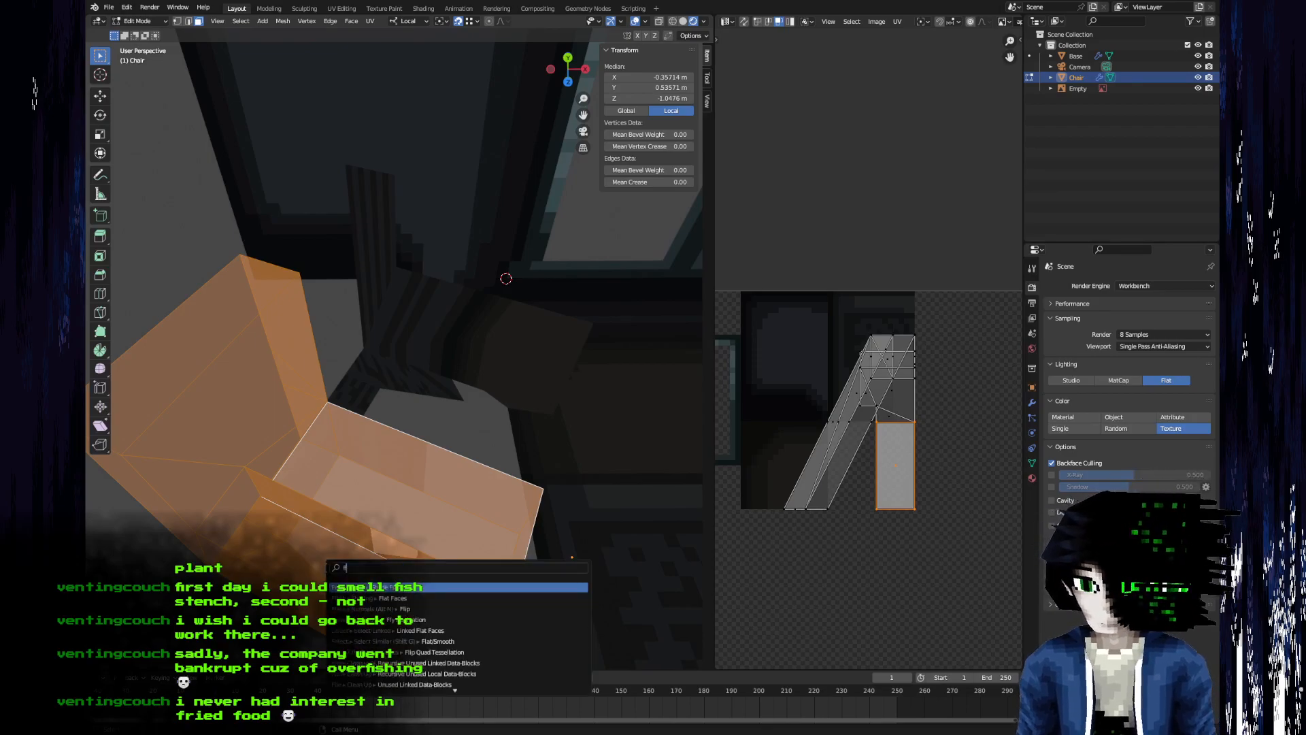
pyautogui.press('Return')
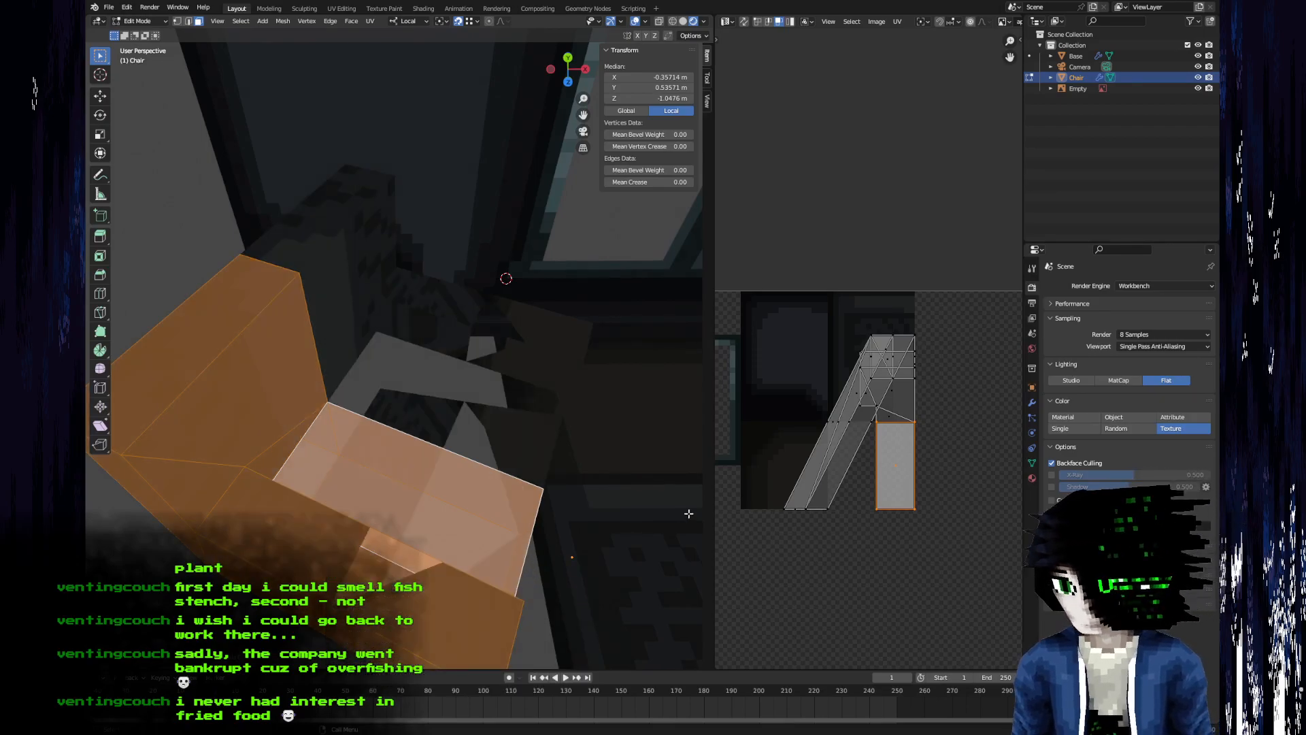
# - Select two adjoining surplus faces of the chair and delete them
pyautogui.click(316, 490)
pyautogui.moveTo(252, 463); pyautogui.dragTo(362, 490, button='middle')
pyautogui.click(321, 351)
pyautogui.keyDown('shift'); pyautogui.click(377, 374); pyautogui.keyUp('shift')
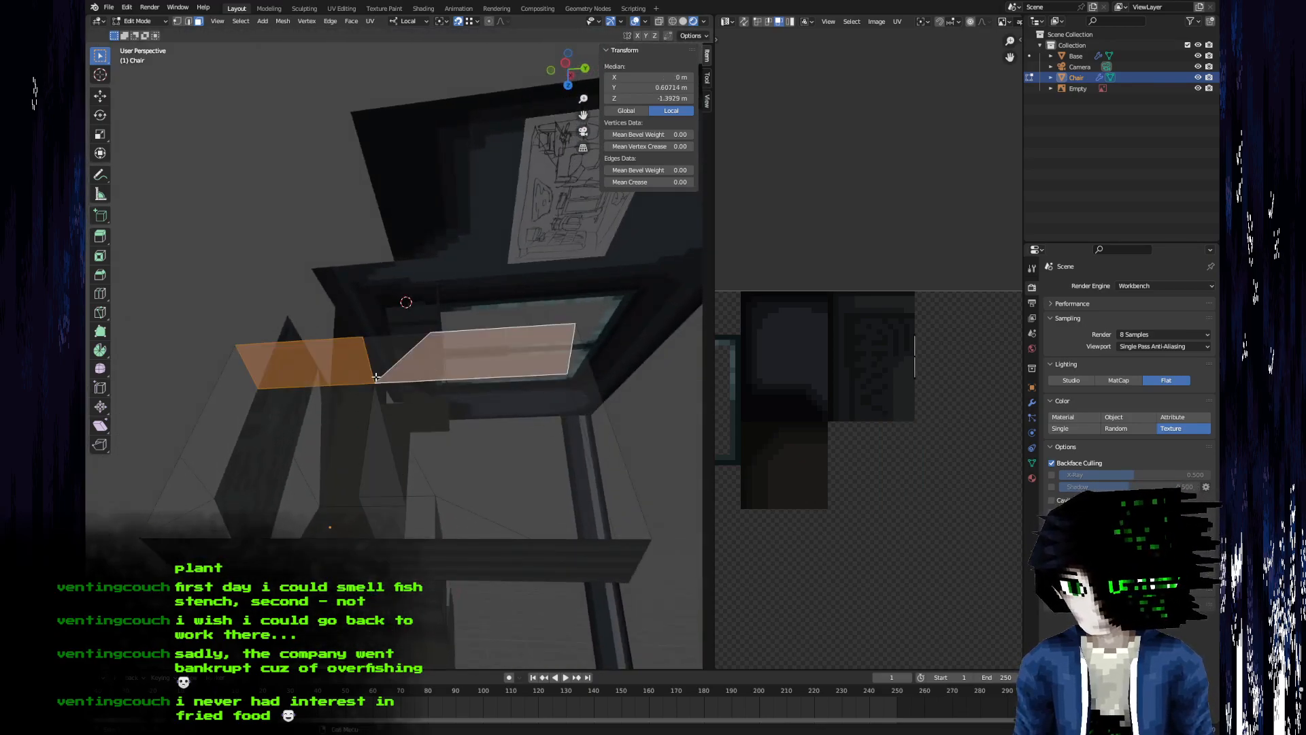
pyautogui.moveTo(380, 359); pyautogui.dragTo(370, 439, button='middle')
pyautogui.press('x')
pyautogui.click(370, 439)
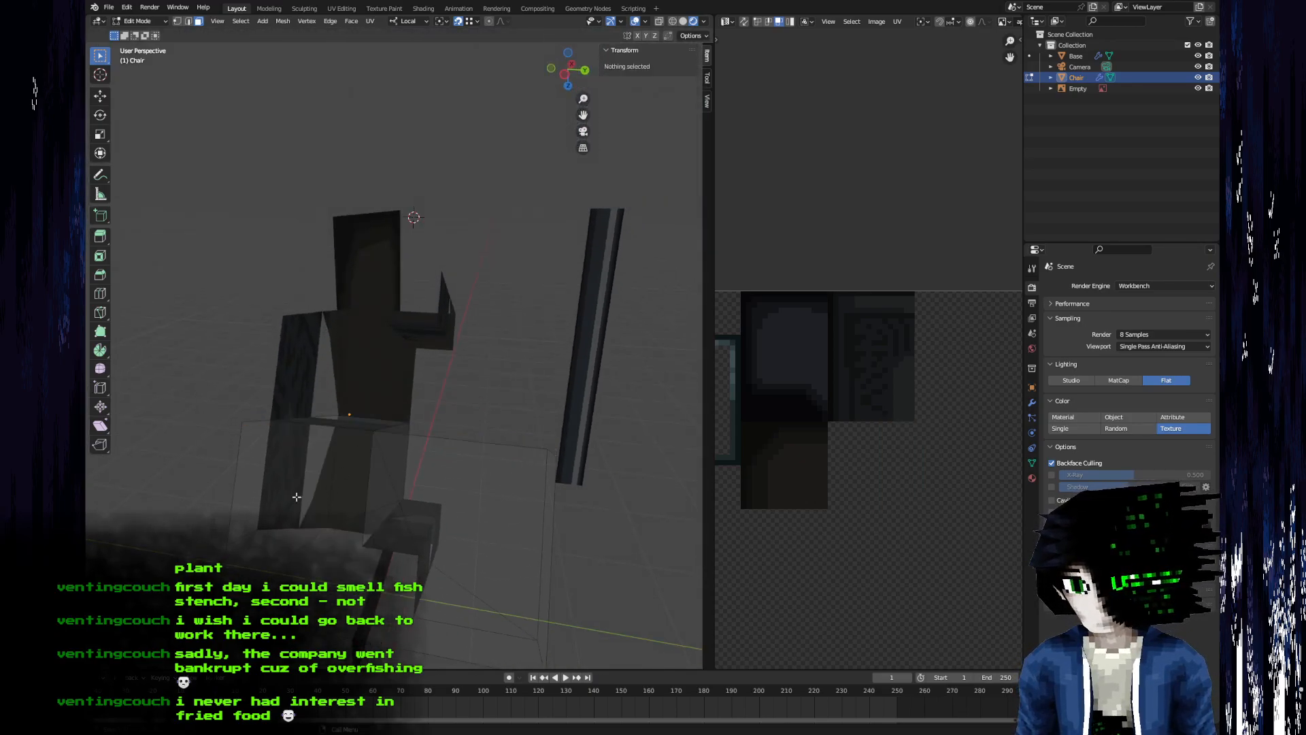
# - Select the large underside face of the chair and the three faces adjoining it, and delete them
pyautogui.click(192, 503)
pyautogui.moveTo(193, 503); pyautogui.dragTo(405, 517, button='middle')
pyautogui.press('3')
pyautogui.click(442, 531)
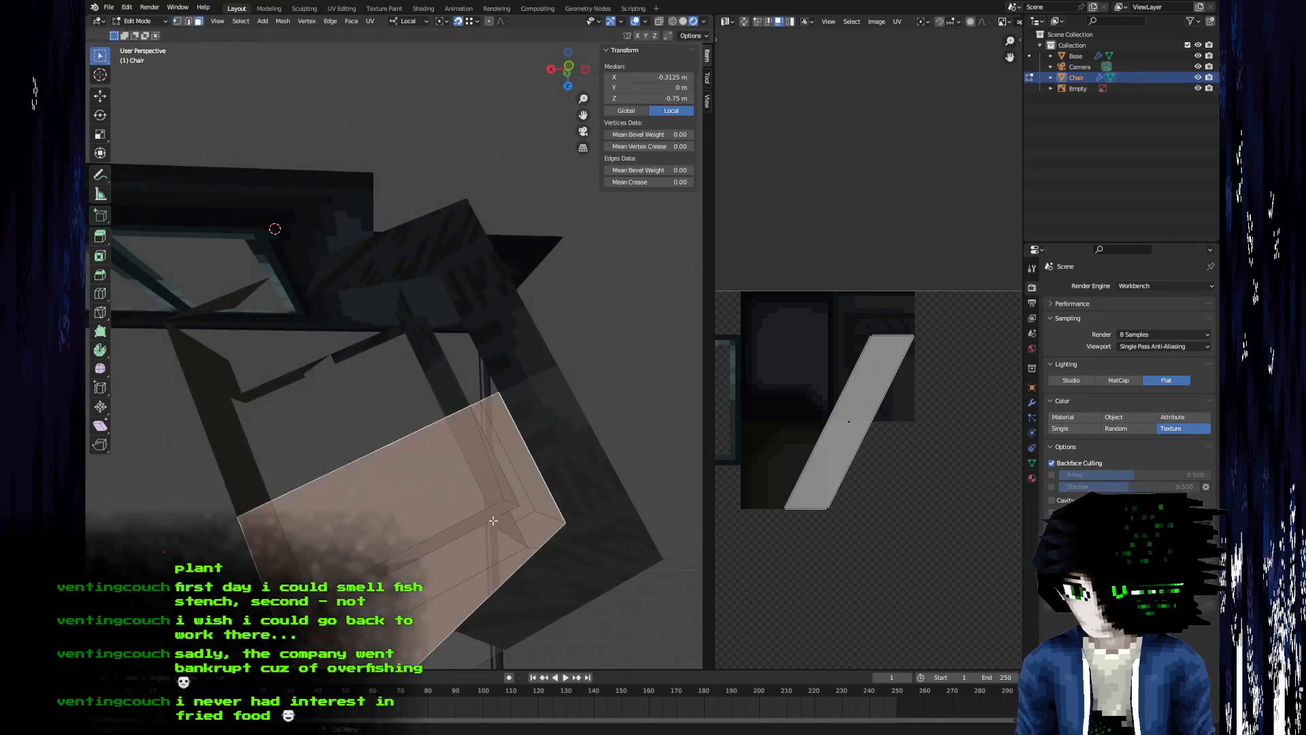
pyautogui.keyDown('shift'); pyautogui.moveTo(511, 575); pyautogui.dragTo(471, 384, button='middle'); pyautogui.keyUp('shift')
pyautogui.keyDown('shift'); pyautogui.click(490, 379); pyautogui.keyUp('shift')
pyautogui.keyDown('shift'); pyautogui.click(554, 314); pyautogui.keyUp('shift')
pyautogui.keyDown('shift'); pyautogui.click(519, 232); pyautogui.keyUp('shift')
pyautogui.press('x')
pyautogui.click(516, 238)
# - Select the one remaining surplus face of the chair and delete it
pyautogui.moveTo(298, 280); pyautogui.dragTo(296, 475, button='middle')
pyautogui.click(323, 413)
pyautogui.press('x')
pyautogui.click(309, 382)
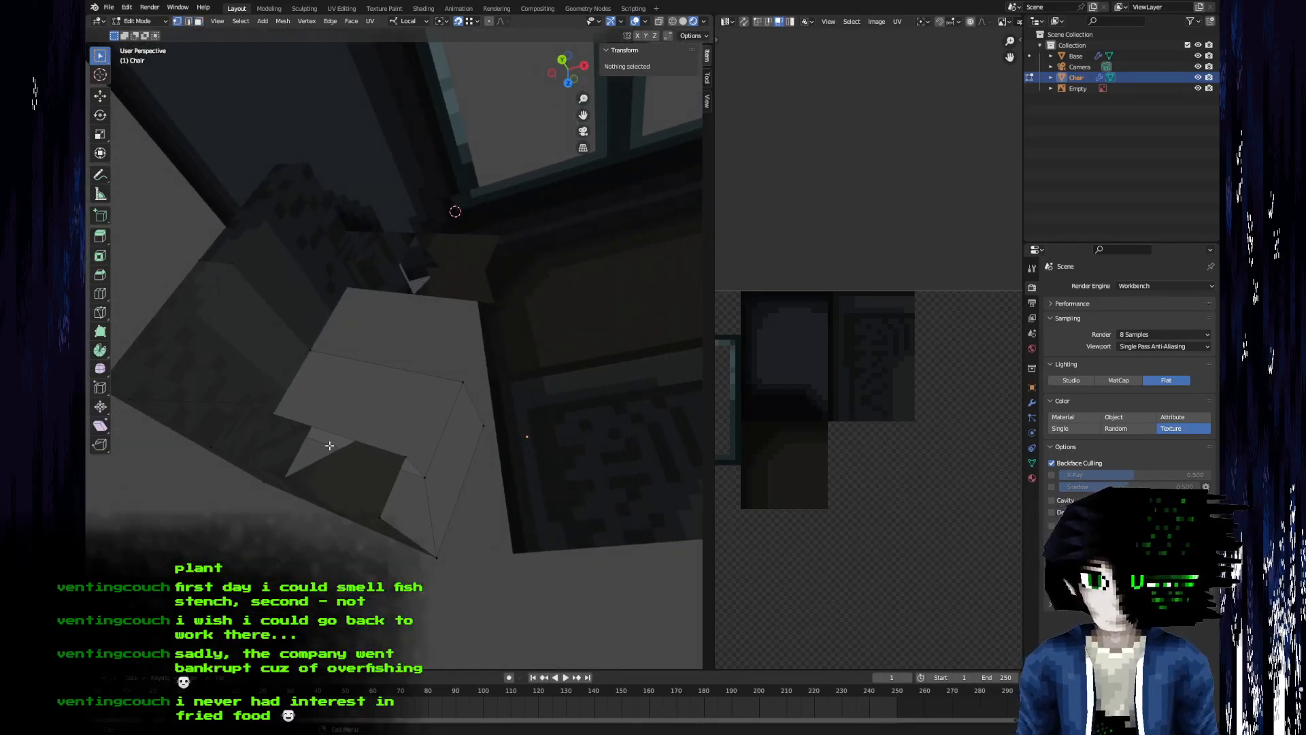
# - Select the four outer faces of the armrest, including its narrow top strip, and unwrap them
pyautogui.press('a')
pyautogui.scroll(4, 858, 467)
pyautogui.moveTo(858, 467); pyautogui.dragTo(902, 393, button='middle')
pyautogui.moveTo(286, 469); pyautogui.dragTo(392, 490, button='middle')
pyautogui.click(304, 411)
pyautogui.keyDown('shift'); pyautogui.click(337, 446); pyautogui.keyUp('shift')
pyautogui.keyDown('shift'); pyautogui.click(402, 382); pyautogui.keyUp('shift')
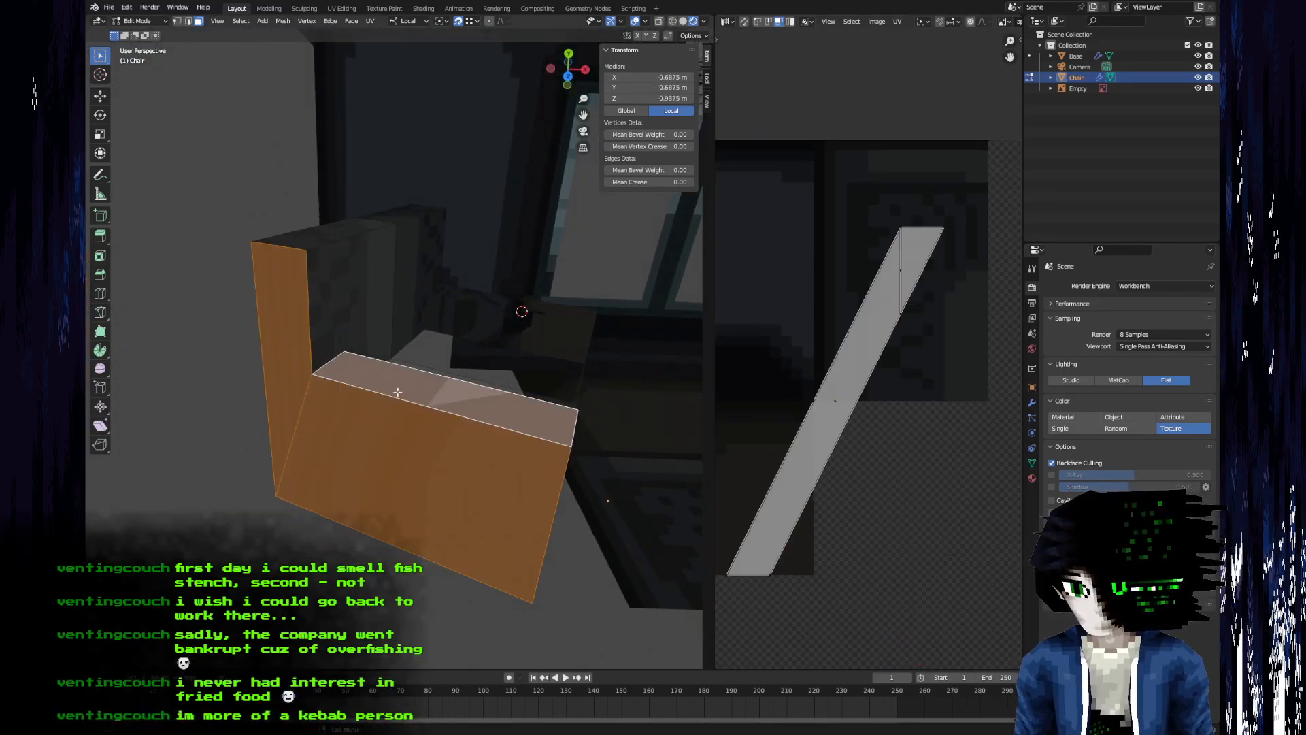
pyautogui.moveTo(402, 382); pyautogui.dragTo(391, 462, button='middle')
pyautogui.keyDown('shift'); pyautogui.click(423, 419); pyautogui.keyUp('shift')
pyautogui.moveTo(358, 513); pyautogui.dragTo(489, 468, button='middle')
pyautogui.press('u')
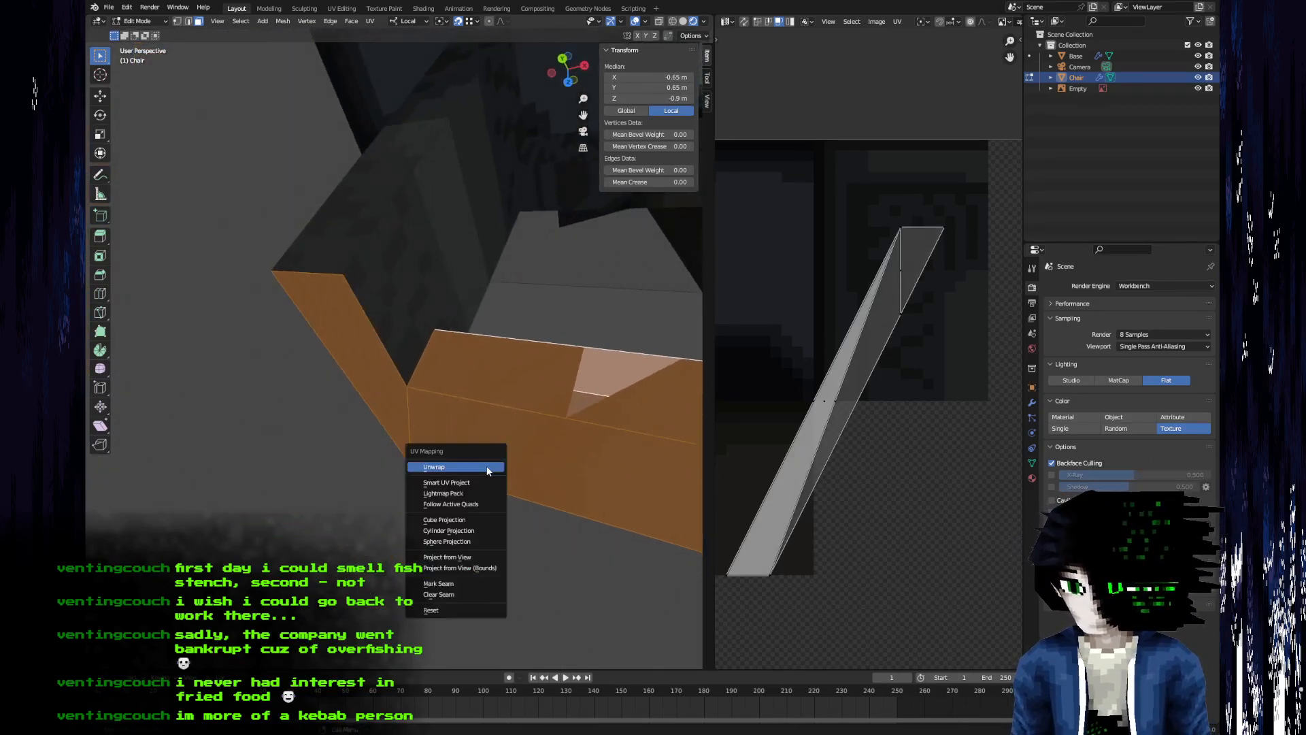
pyautogui.click(489, 468)
pyautogui.scroll(-12, 861, 478)
pyautogui.scroll(-4, 862, 479)
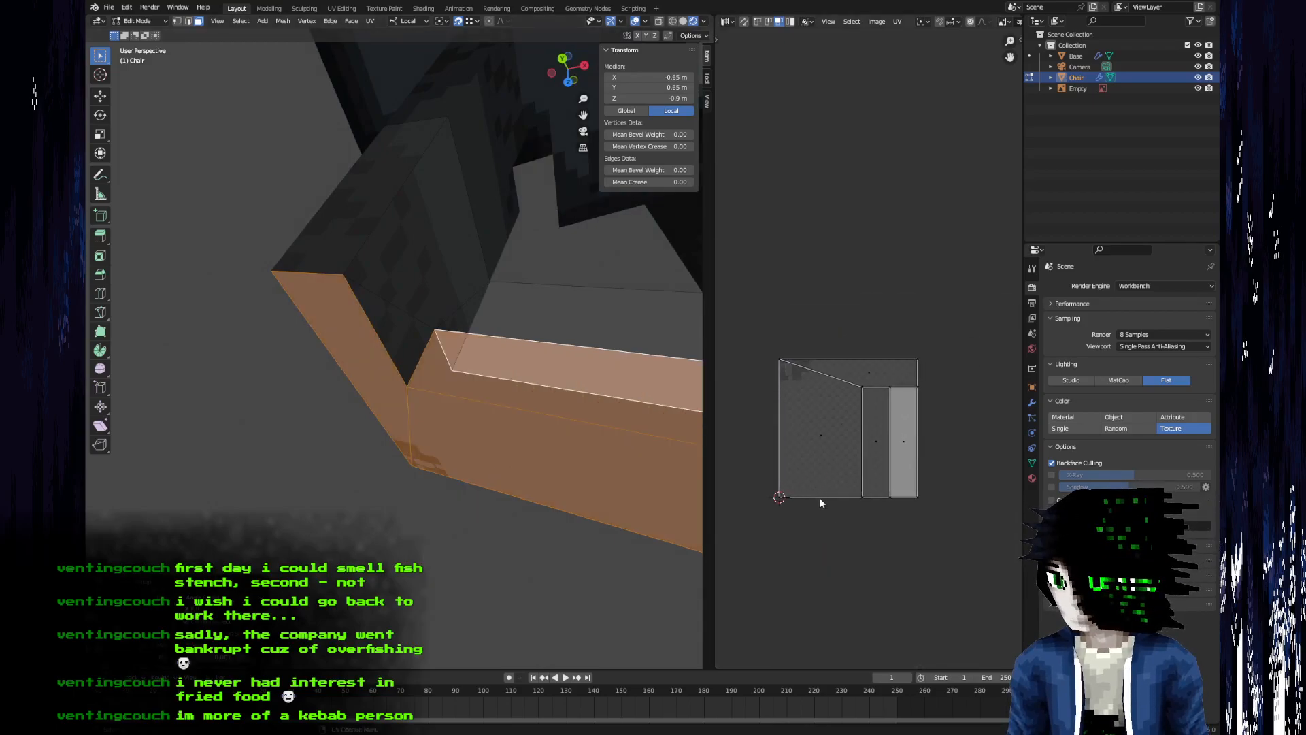
pyautogui.moveTo(408, 381); pyautogui.dragTo(451, 404, button='middle')
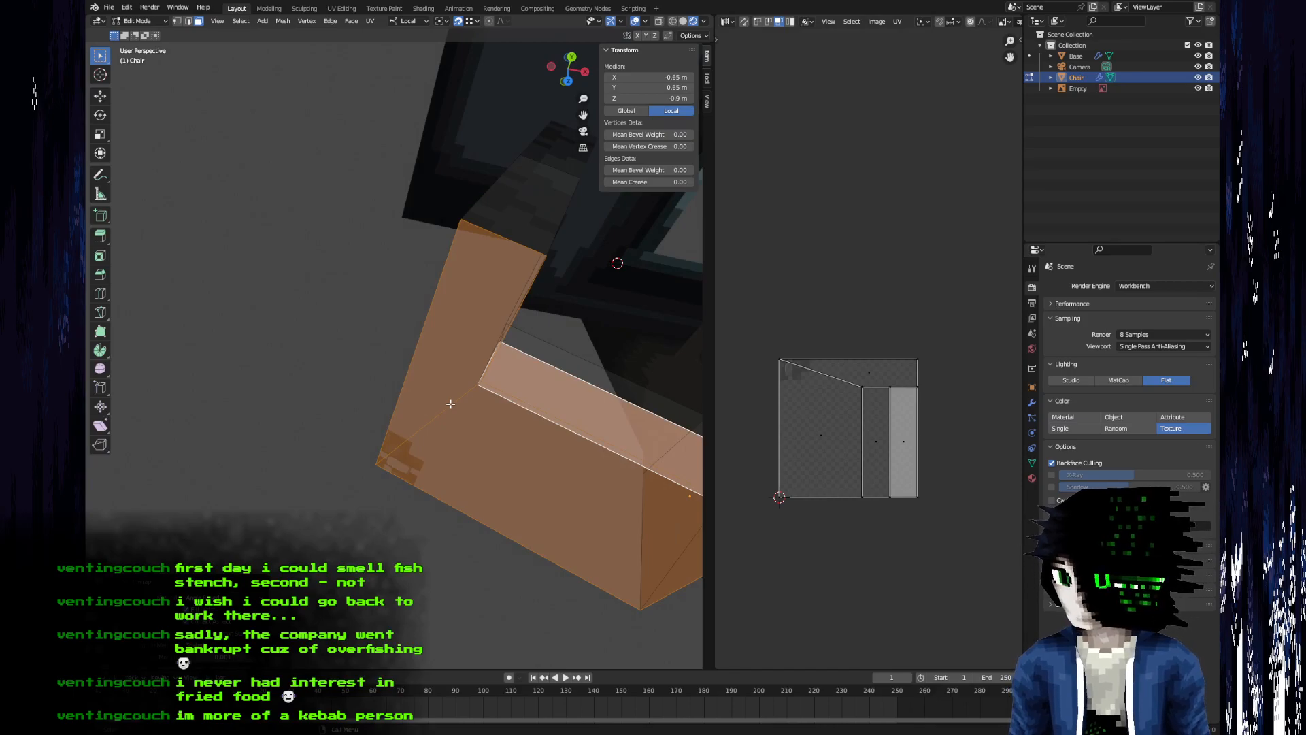
# - Scale the whole armrest UV island by 0.2 and move it onto the painted area of the texture
pyautogui.press('a')
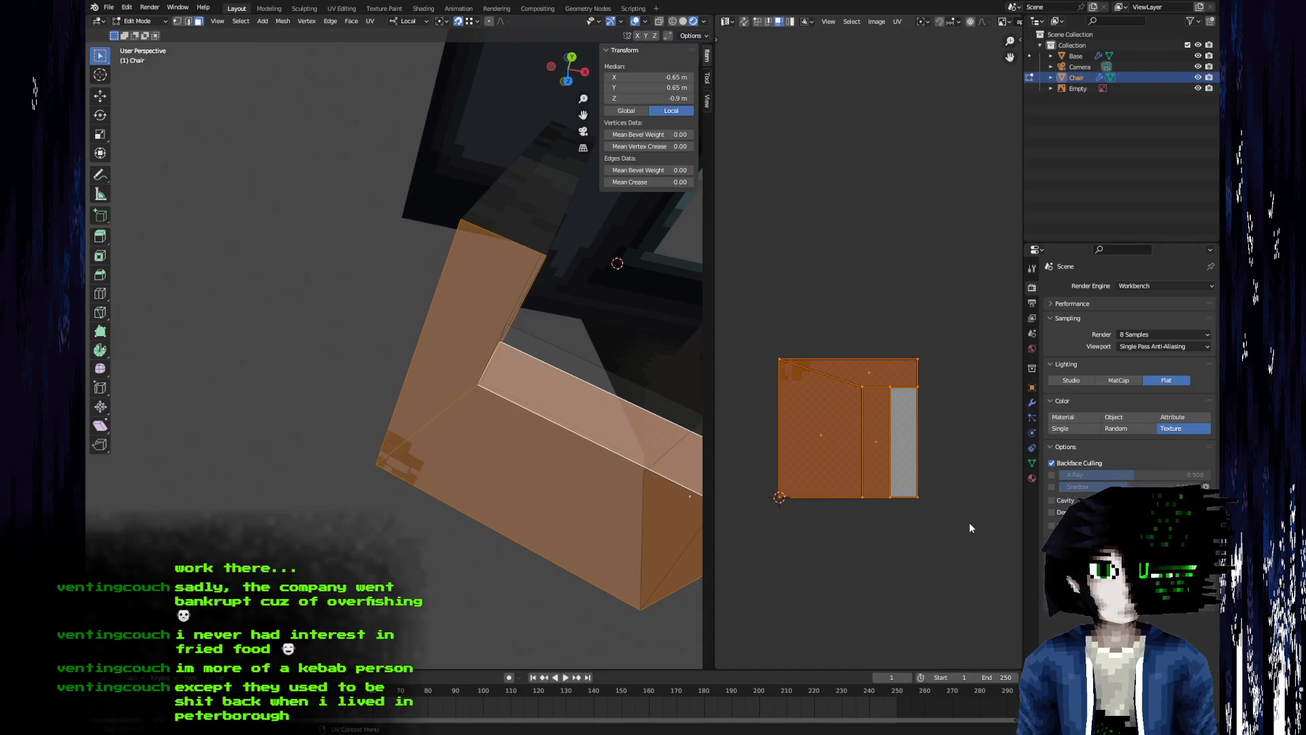
pyautogui.write('s')
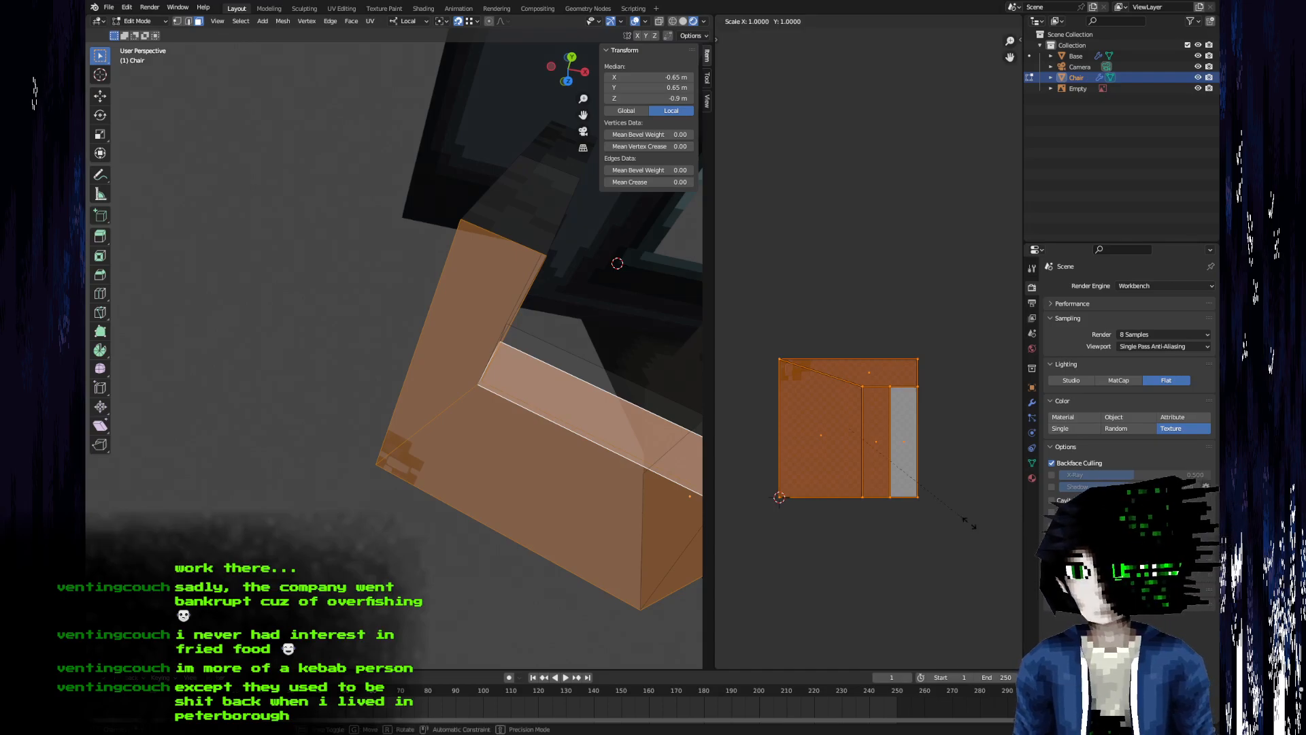
pyautogui.write('.2')
pyautogui.press('Return')
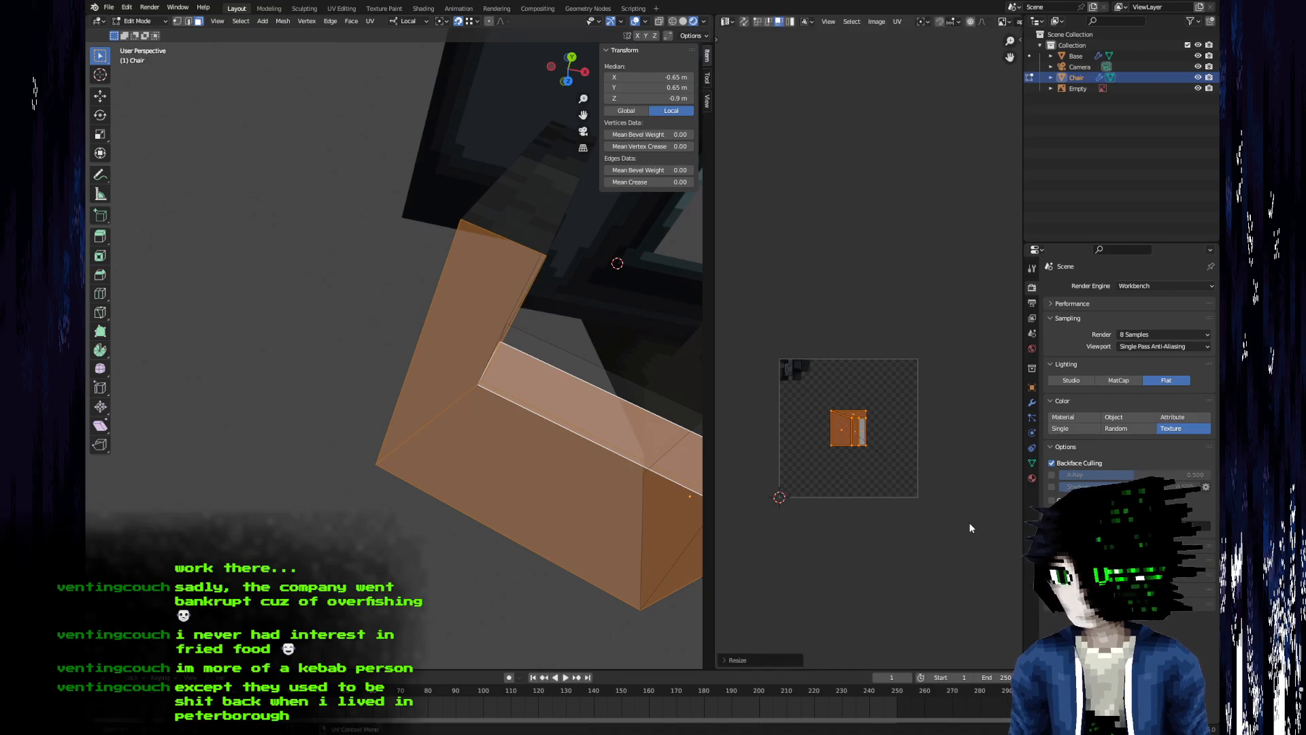
pyautogui.scroll(4, 968, 521)
pyautogui.press('g')
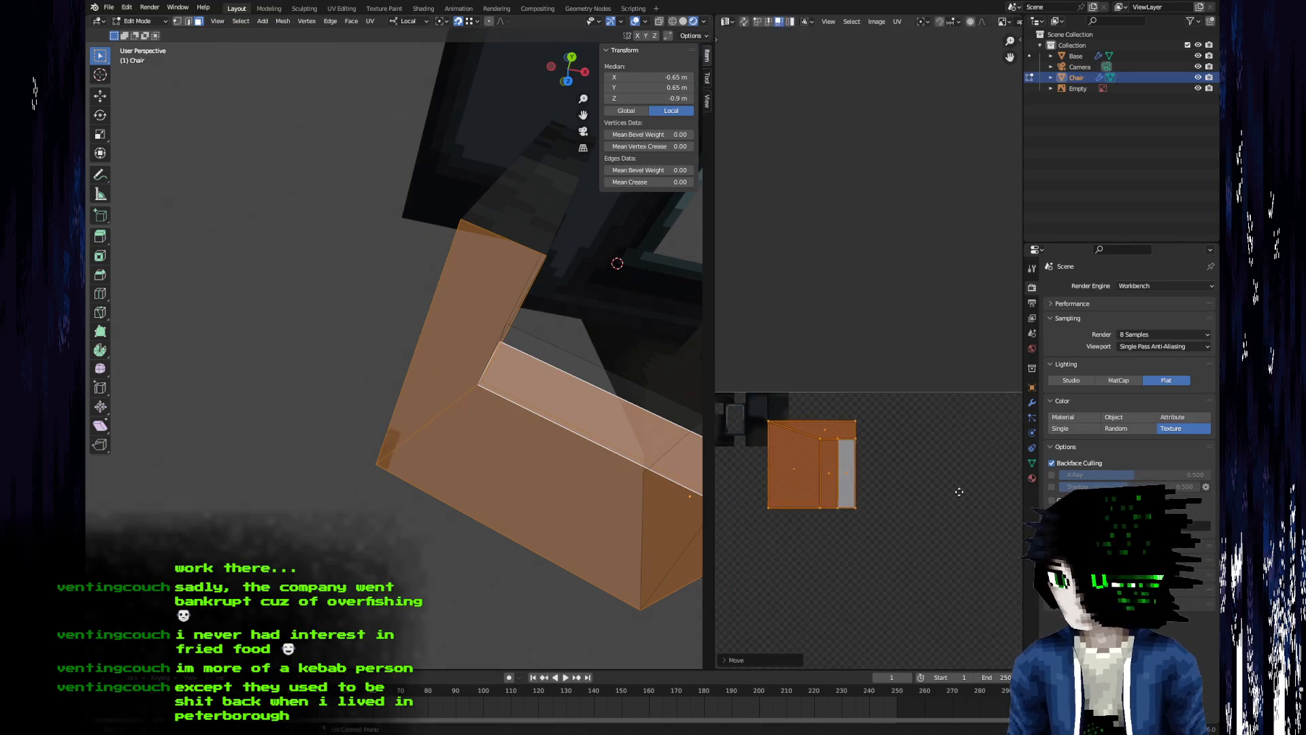
pyautogui.click(884, 417)
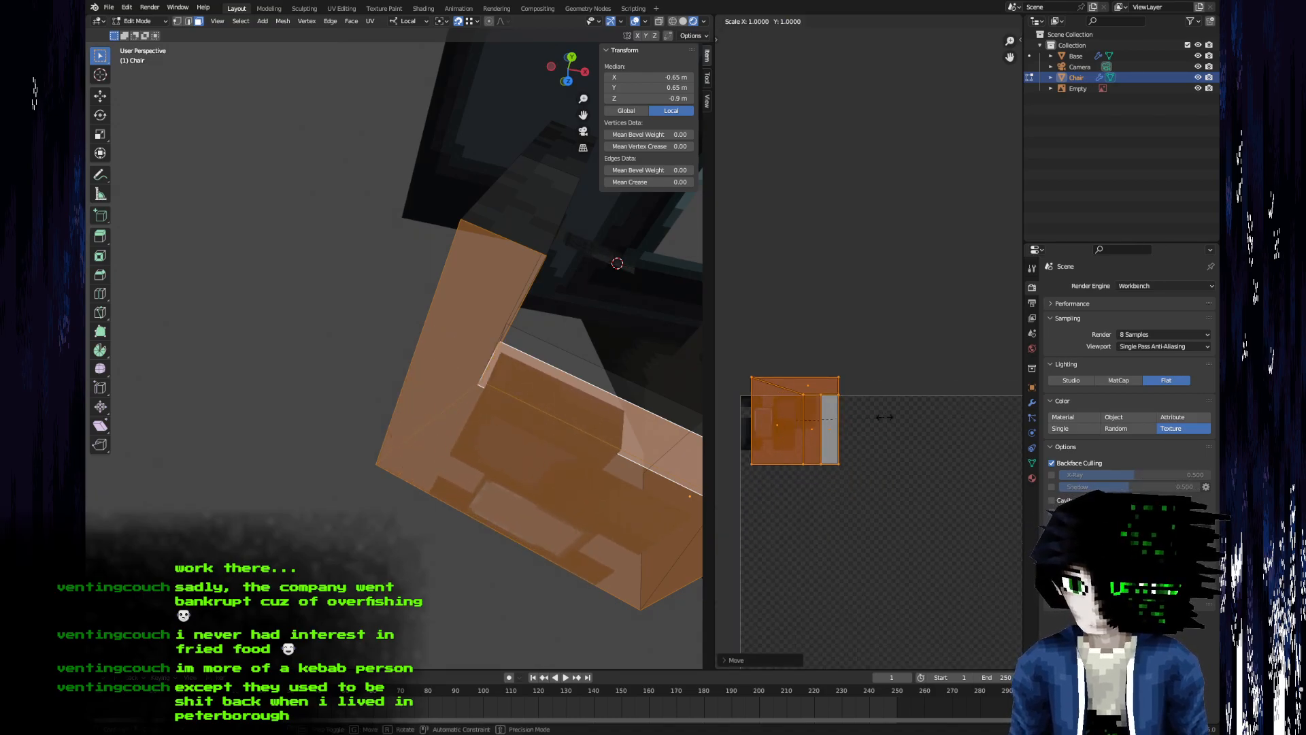
# - Scale the armrest's UV island by another 0.25
pyautogui.press('s')
pyautogui.press('2')
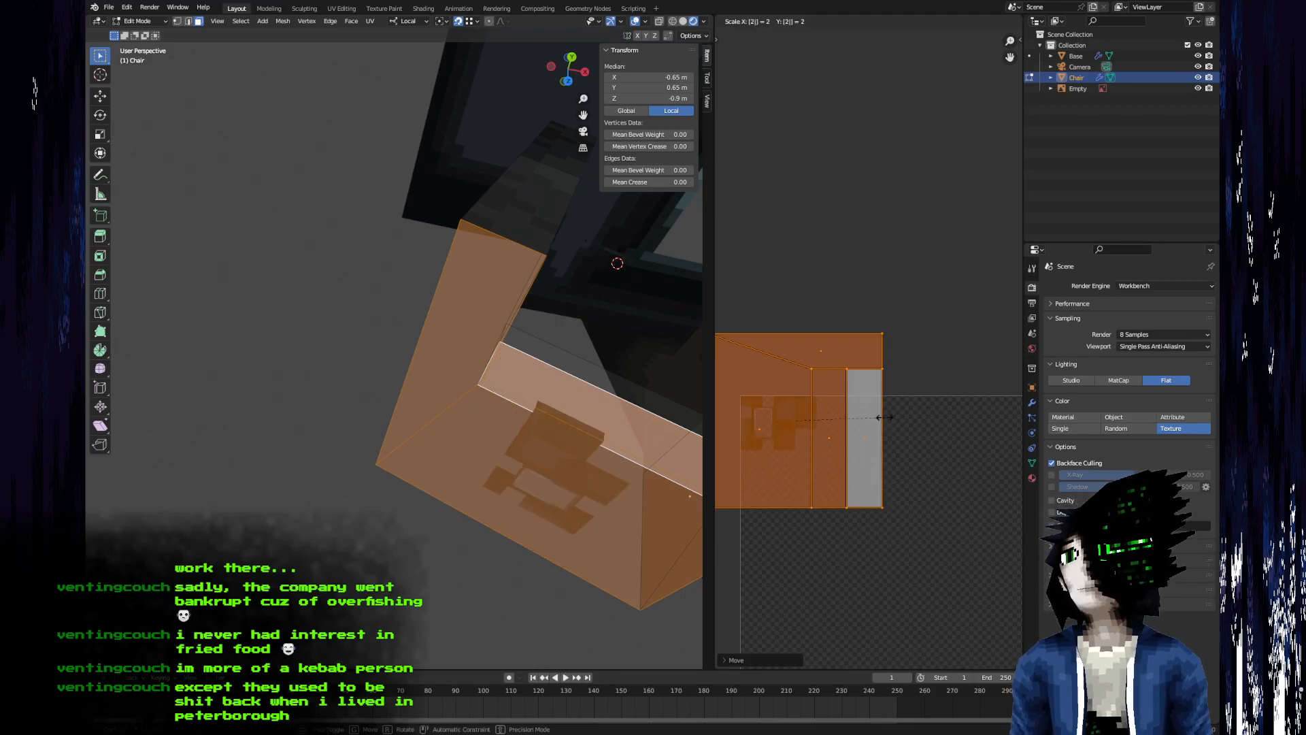
pyautogui.press('BackSpace')
pyautogui.write('.25')
pyautogui.press('Return')
pyautogui.moveTo(872, 429); pyautogui.dragTo(903, 419, button='middle')
pyautogui.scroll(4, 871, 454)
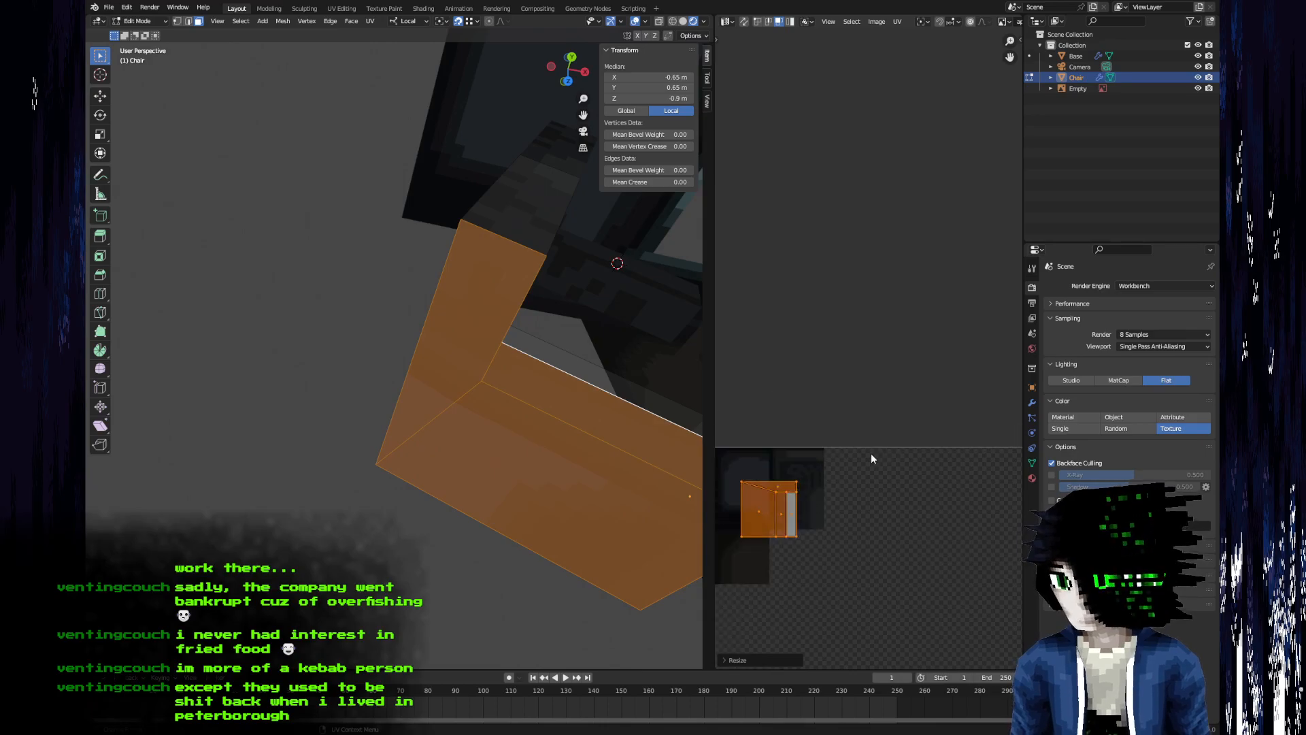
# - Move the armrest's UV island onto the dark panel area, above the brown block of the texture
pyautogui.moveTo(836, 485); pyautogui.dragTo(886, 455, button='middle')
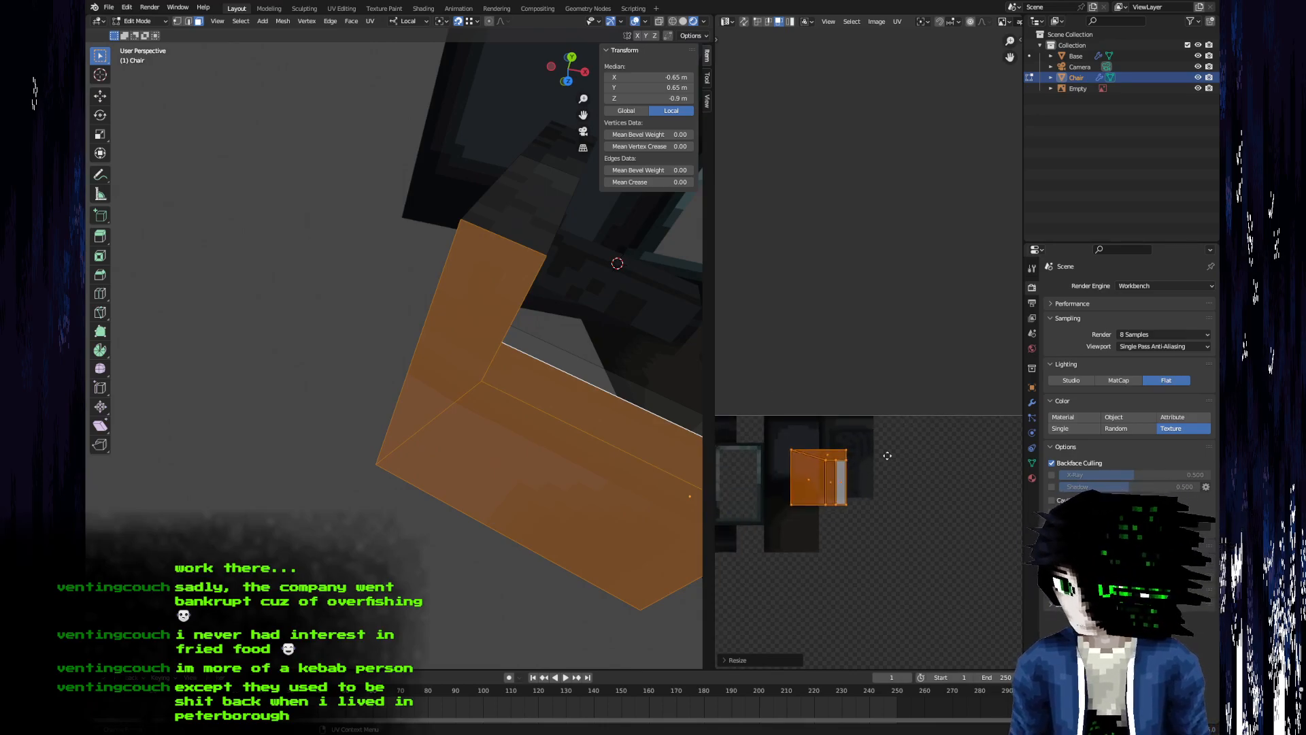
pyautogui.scroll(3, 883, 469)
pyautogui.press('g')
pyautogui.click(912, 521)
pyautogui.moveTo(580, 413); pyautogui.dragTo(589, 467, button='middle')
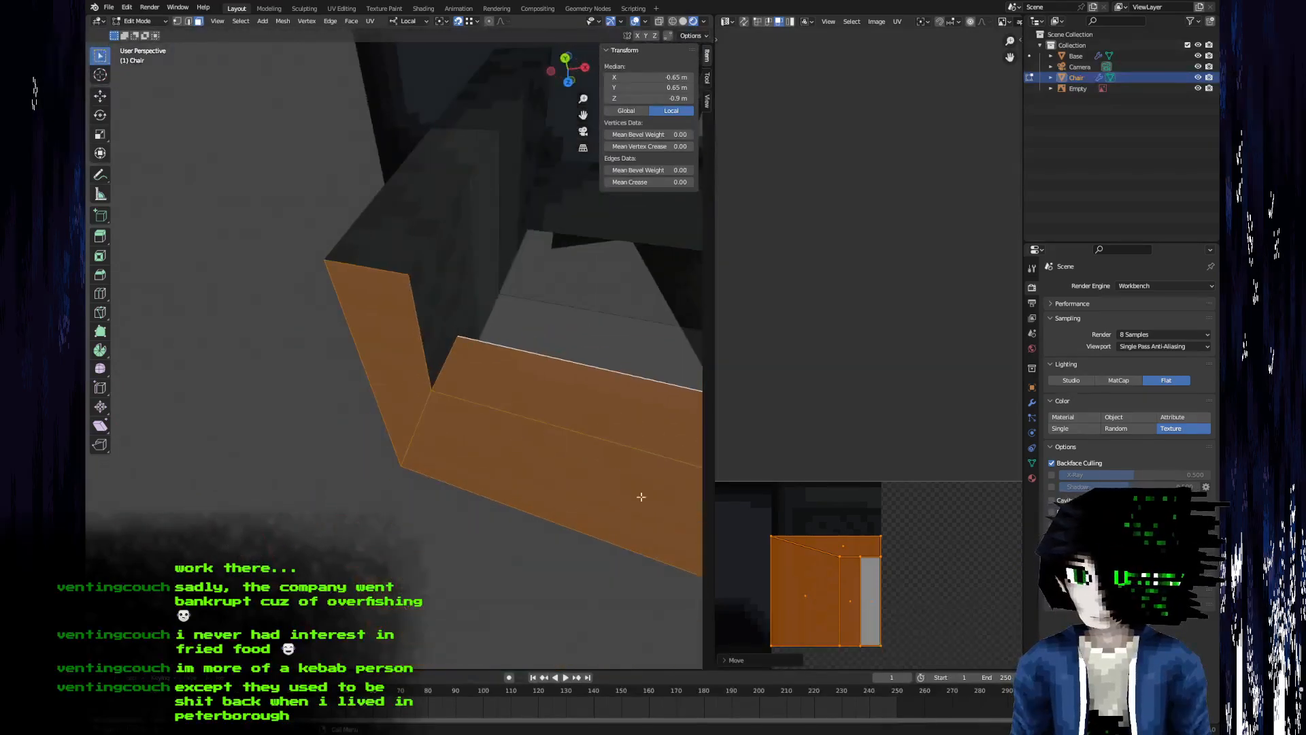
pyautogui.moveTo(824, 590); pyautogui.dragTo(900, 464, button='middle')
pyautogui.press('g')
pyautogui.click(789, 455)
# - Select all linked chair faces and mirror the seat's UV face horizontally with an X scale of -1
pyautogui.moveTo(502, 452); pyautogui.dragTo(535, 379, button='middle')
pyautogui.press('l')
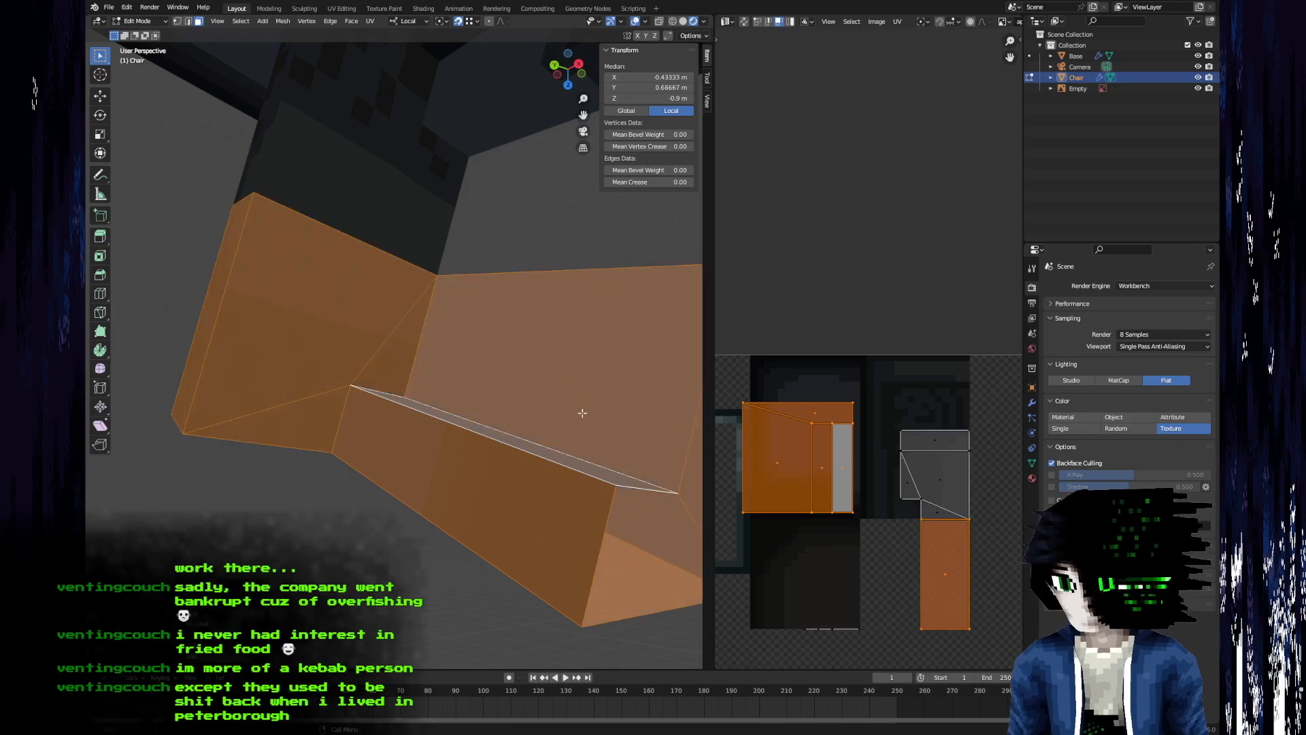
pyautogui.moveTo(911, 571); pyautogui.dragTo(902, 538, button='middle')
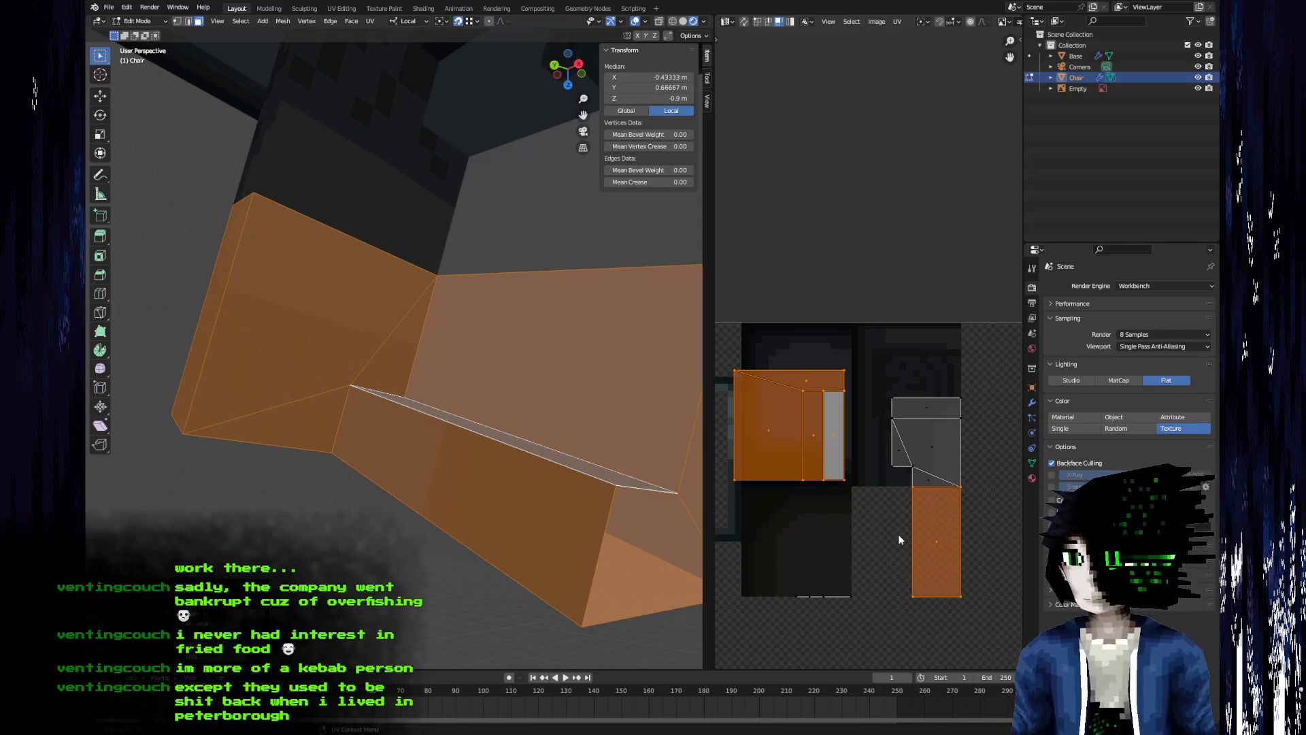
pyautogui.scroll(-2, 904, 537)
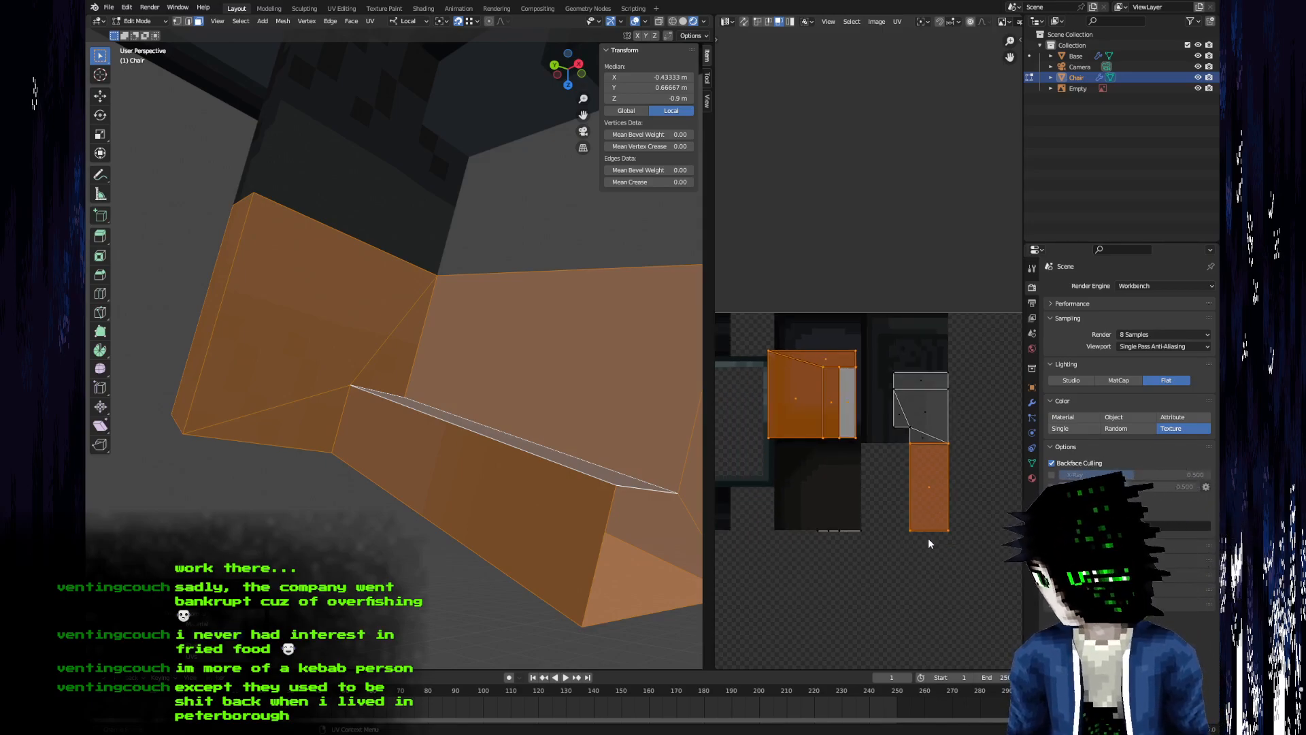
pyautogui.click(933, 442)
pyautogui.click(941, 467)
pyautogui.moveTo(941, 467); pyautogui.dragTo(865, 487, button='middle')
pyautogui.write('sx-1')
pyautogui.press('Return')
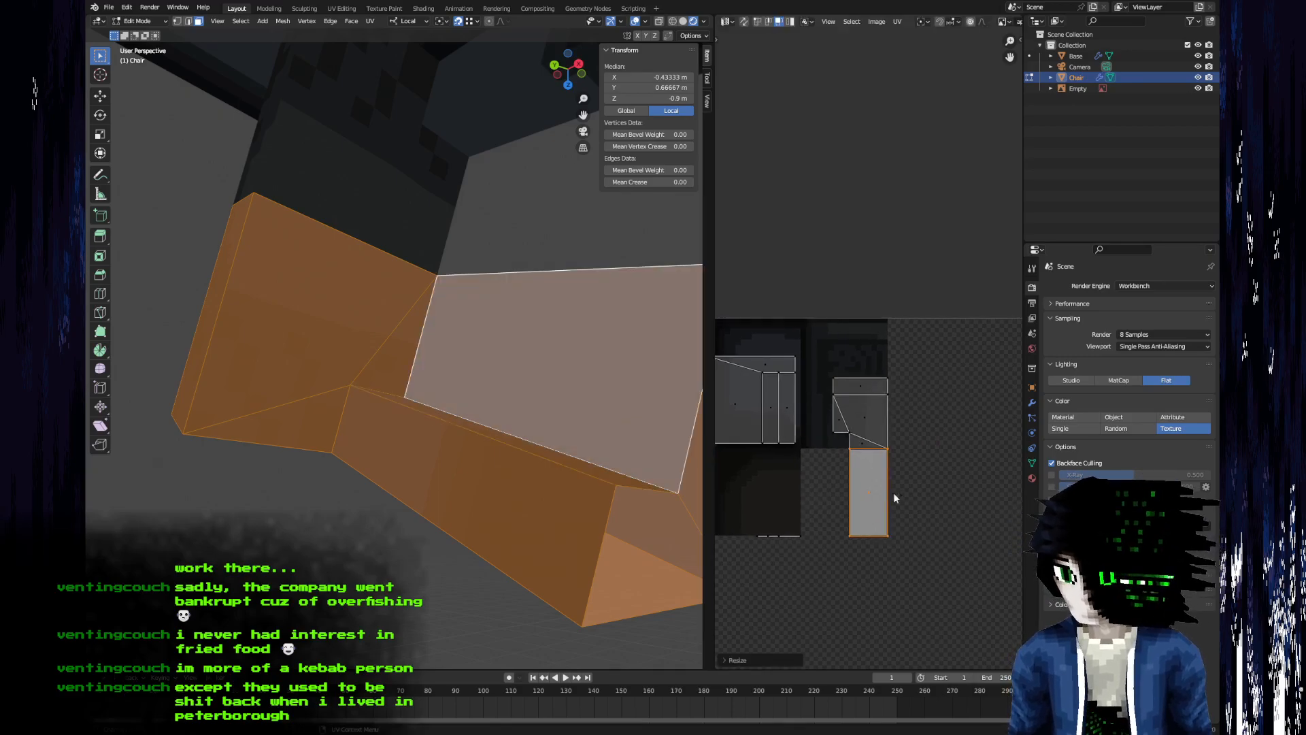
# - Mirror the seat's UV face back with an X scale of -1 and try the same on the adjoining UV island
pyautogui.click(884, 442)
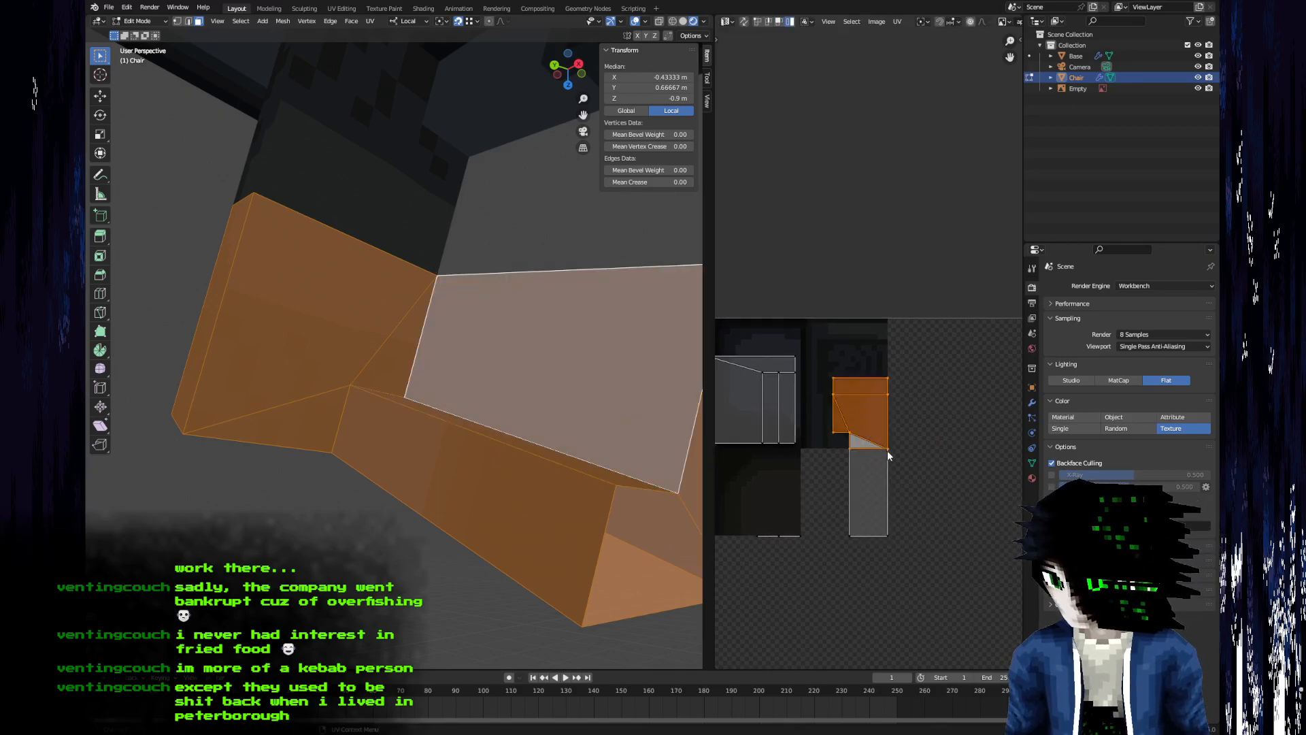
pyautogui.click(884, 462)
pyautogui.write('sx-1')
pyautogui.press('Return')
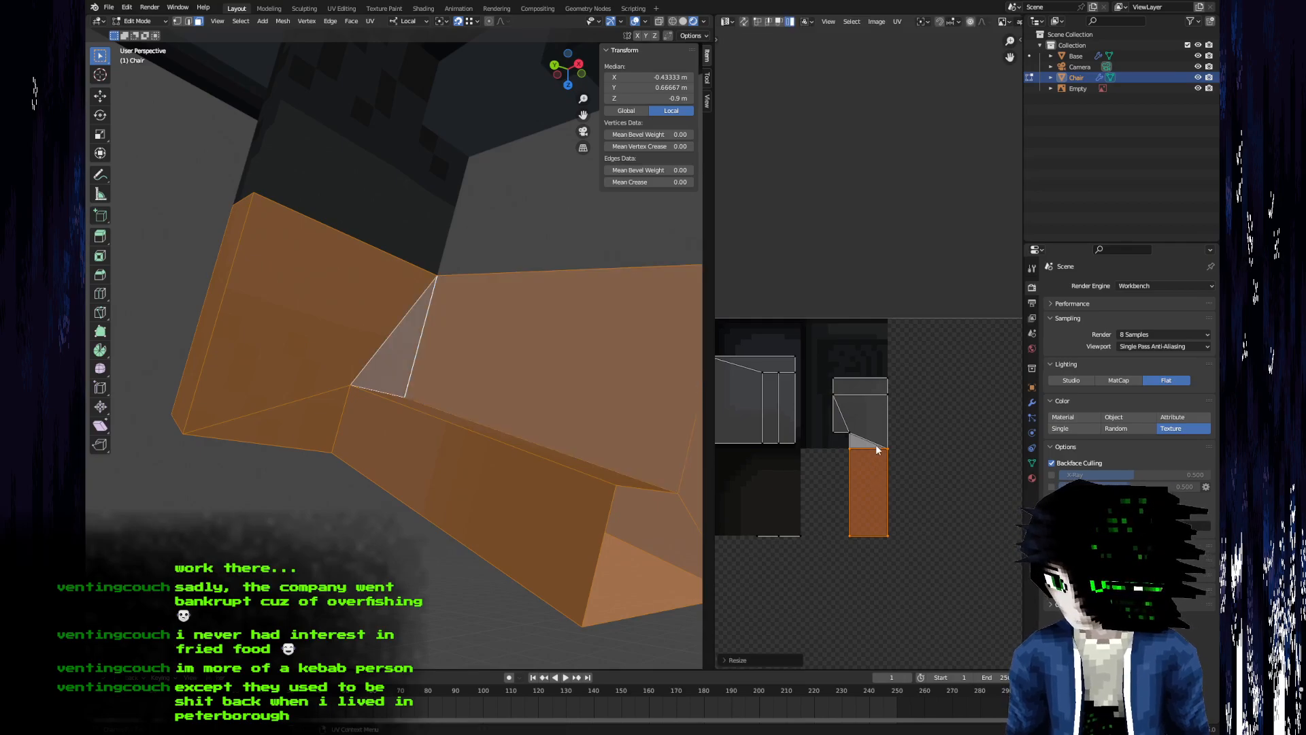
pyautogui.click(875, 435)
pyautogui.write('sx-1')
pyautogui.press('Escape')
# - Select only the seat face, move its UV face up slightly, and mirror it with an X scale of -1
pyautogui.moveTo(414, 452); pyautogui.dragTo(455, 466, button='middle')
pyautogui.click(530, 415)
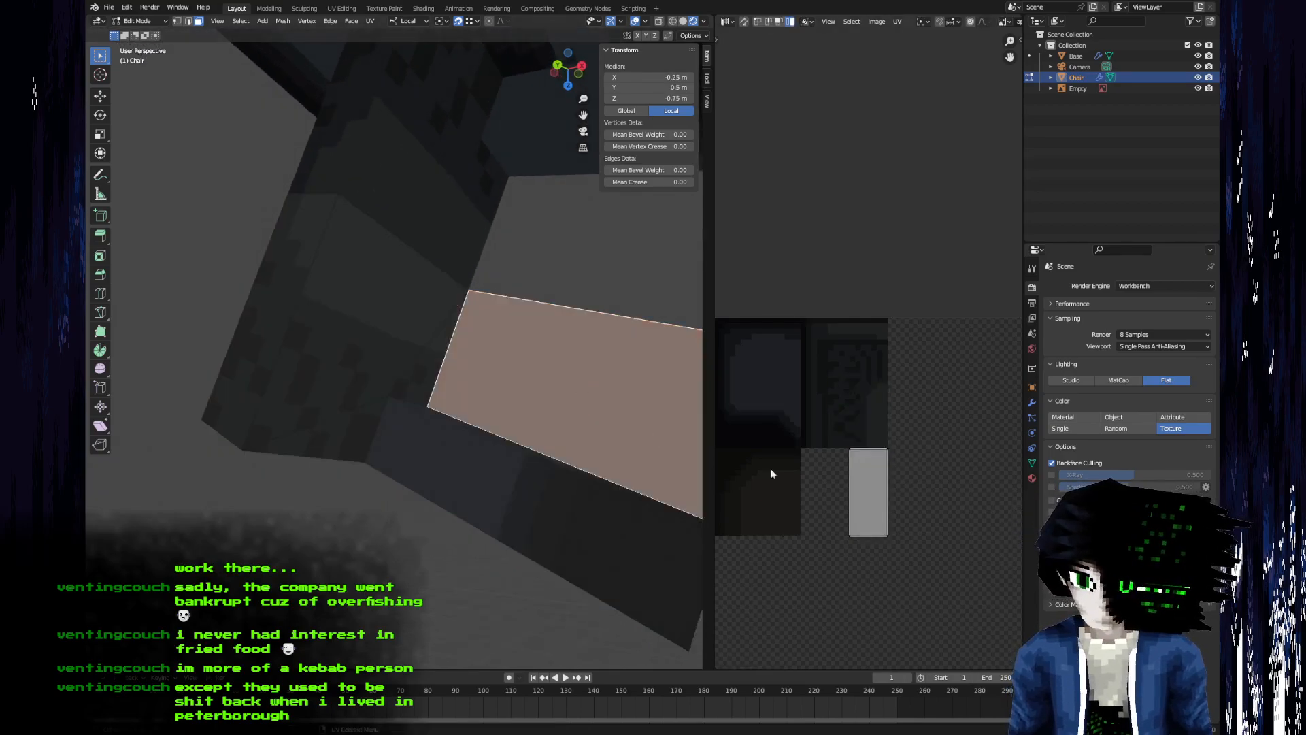
pyautogui.press('a')
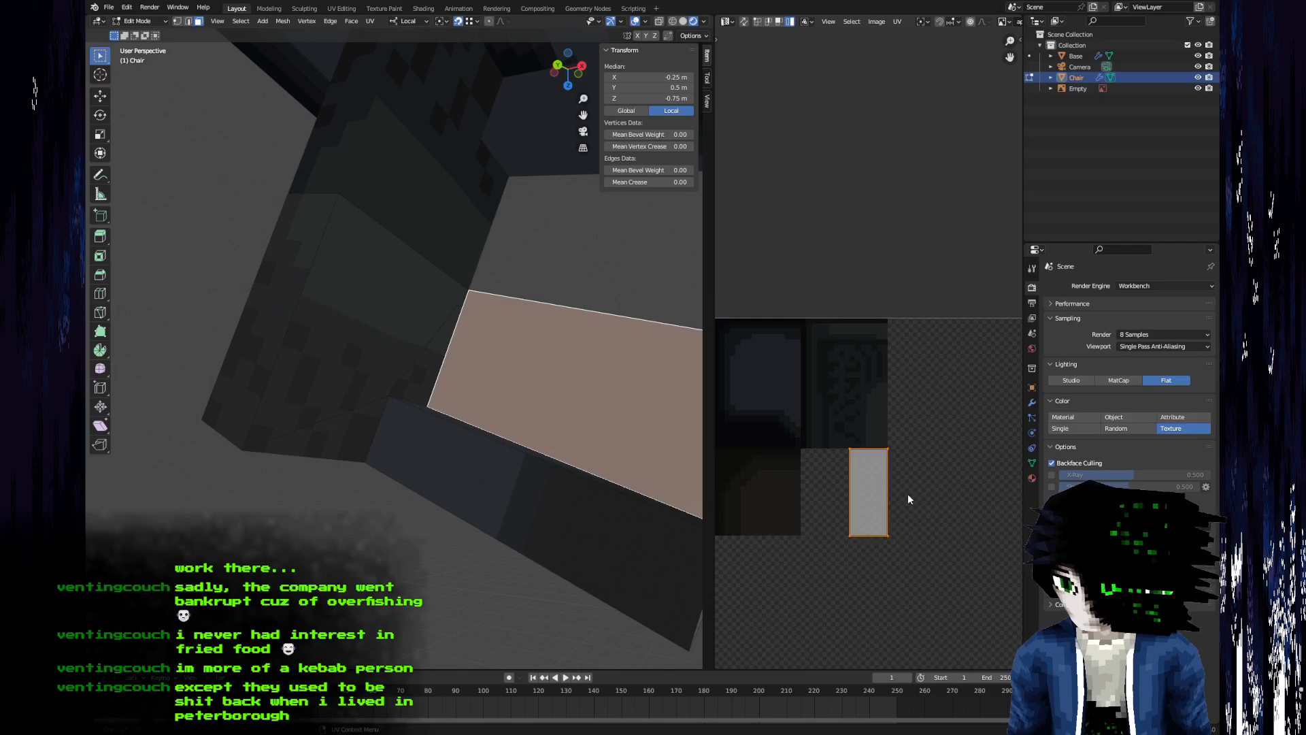
pyautogui.press('g')
pyautogui.click(910, 485)
pyautogui.moveTo(504, 544); pyautogui.dragTo(453, 580, button='middle')
pyautogui.press('Tab')
pyautogui.press('Tab')
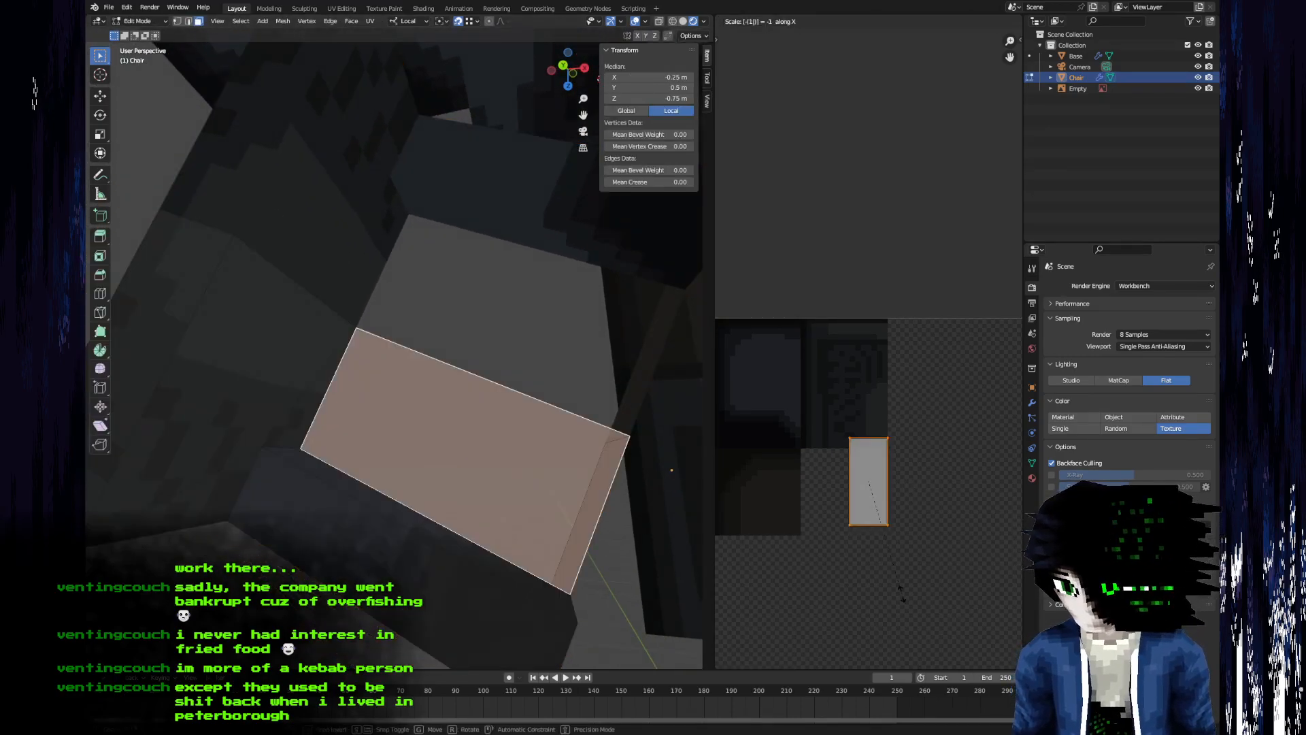
pyautogui.press('F3')
pyautogui.press('Return')
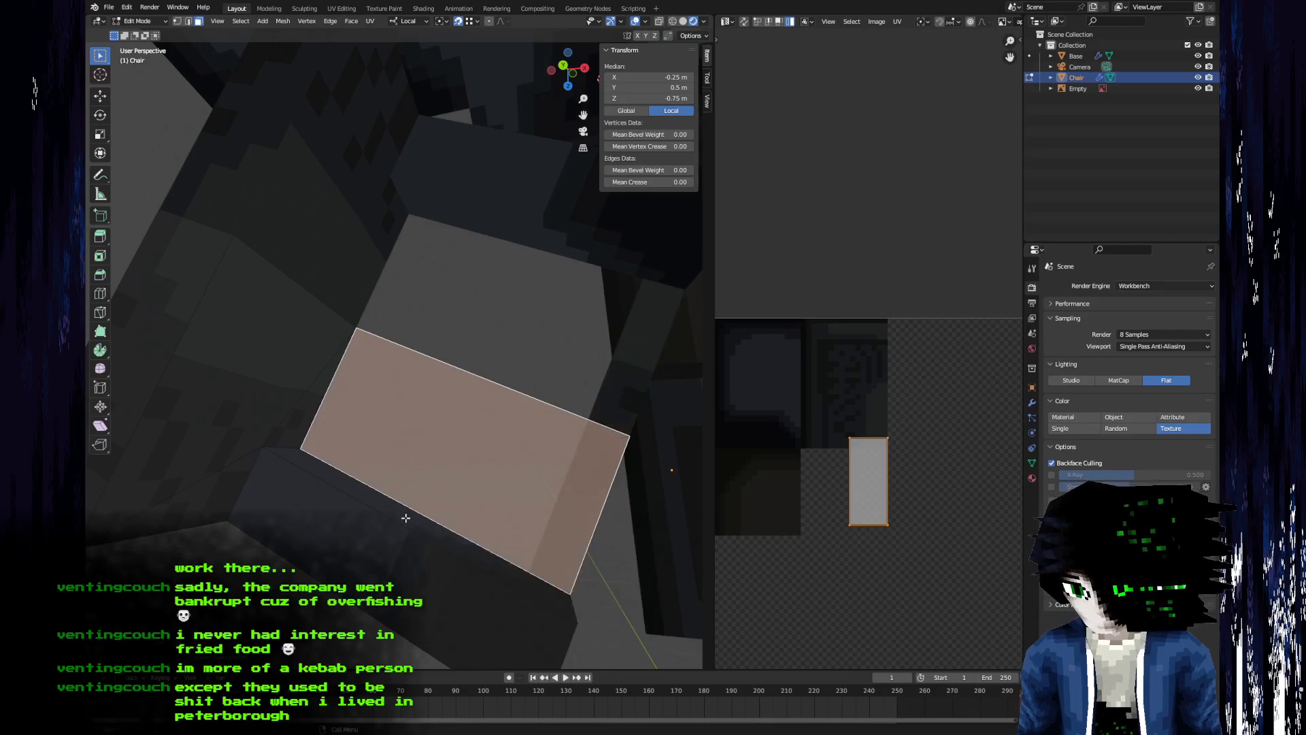
# - Move the seat's UV face down along Y to sit just below the backrest's UV island, and select all linked chair faces
pyautogui.press('g')
pyautogui.press('y')
pyautogui.click(827, 549)
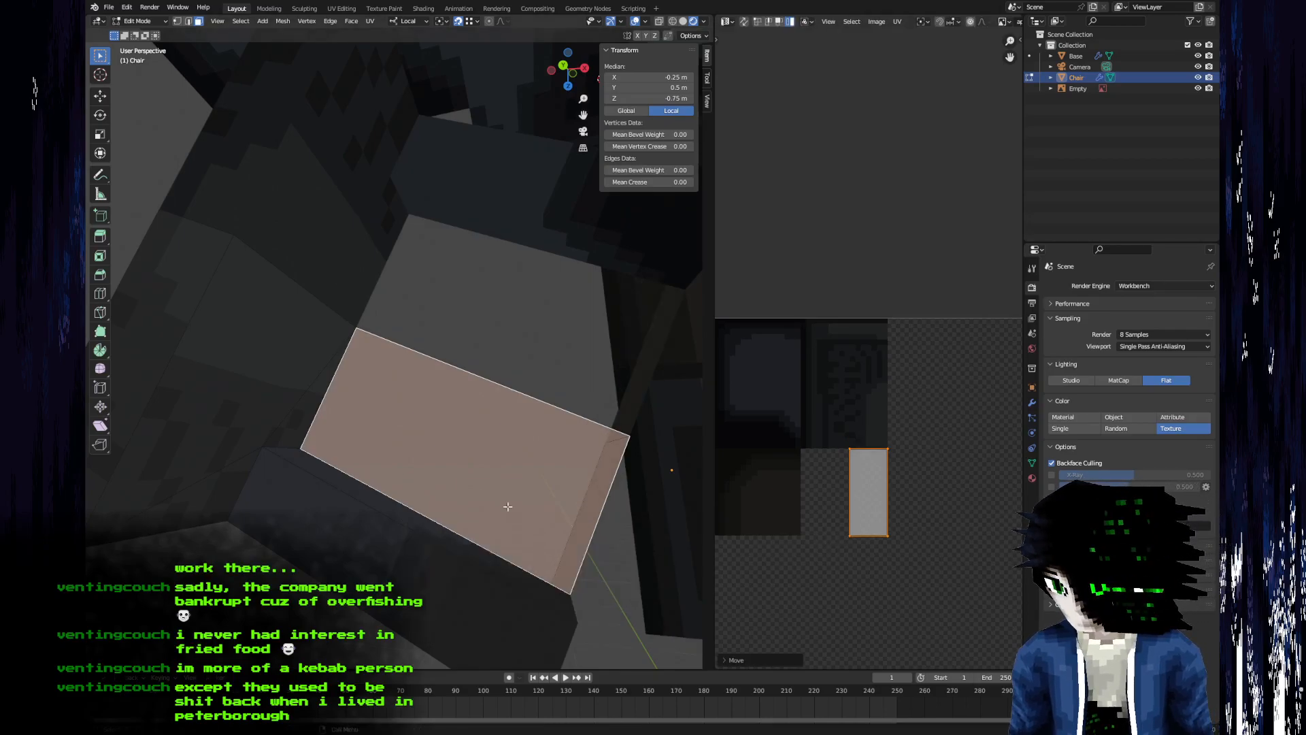
pyautogui.press('l')
pyautogui.click(888, 511)
pyautogui.press('g')
pyautogui.click(894, 530)
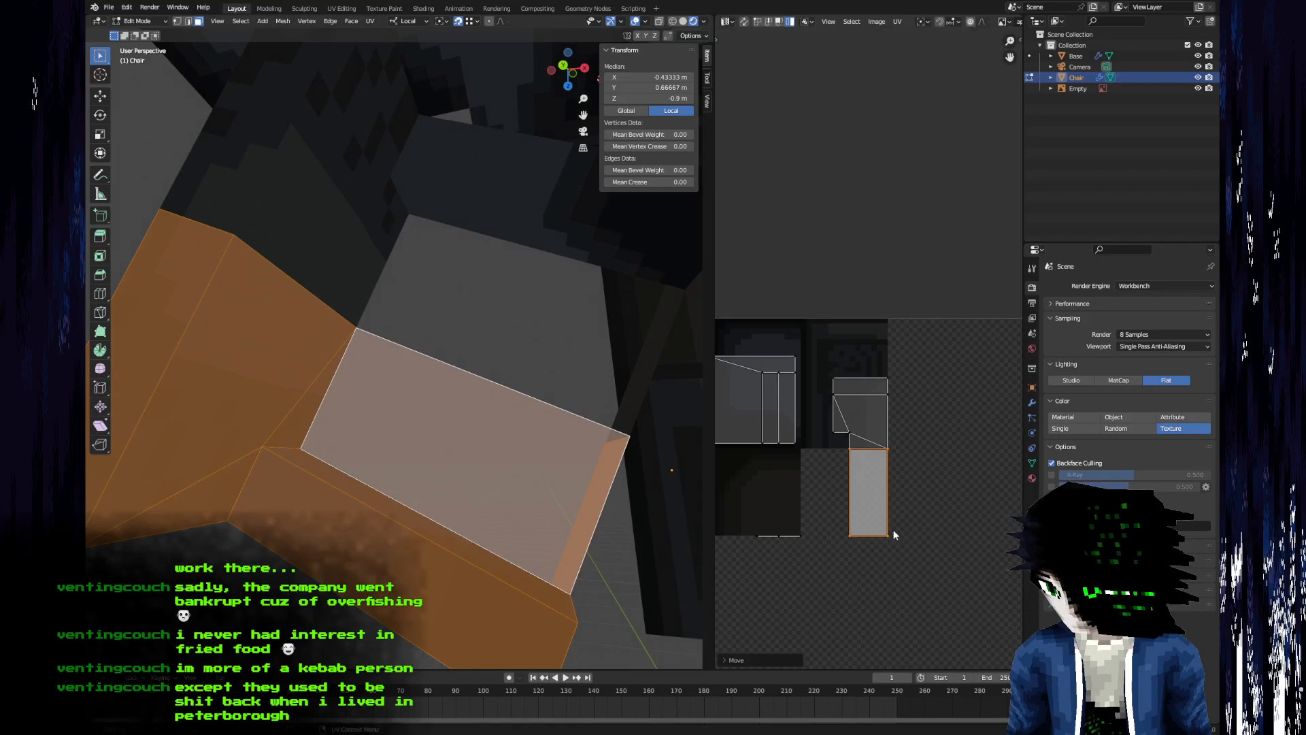
# - Select the seat, its adjoining narrow face and the triangular face beside it, and try moving the seat's UV face
pyautogui.click(298, 418)
pyautogui.keyDown('shift'); pyautogui.click(369, 445); pyautogui.keyUp('shift')
pyautogui.keyDown('shift'); pyautogui.click(294, 434); pyautogui.keyUp('shift')
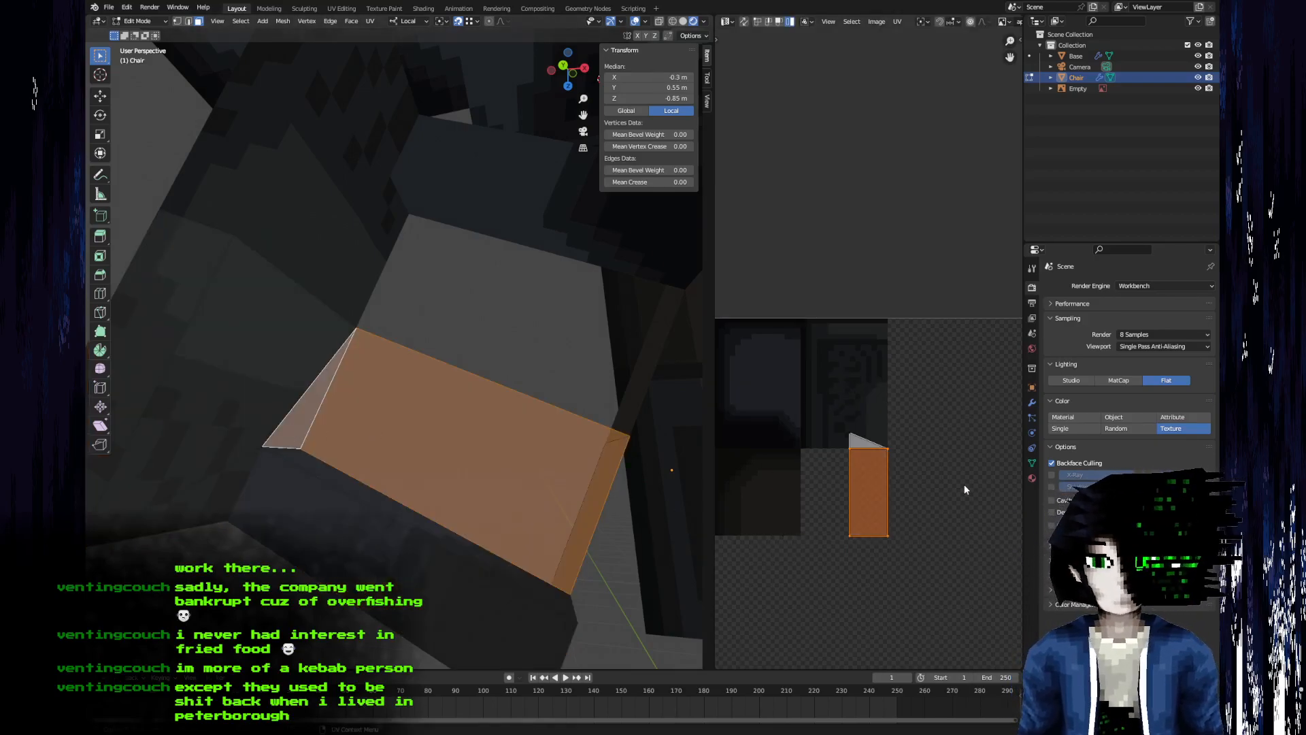
pyautogui.press('g')
pyautogui.click(921, 475)
# - Select all linked chair faces and merge their vertices by distance
pyautogui.moveTo(345, 487); pyautogui.dragTo(289, 453, button='middle')
pyautogui.press('l')
pyautogui.press('m')
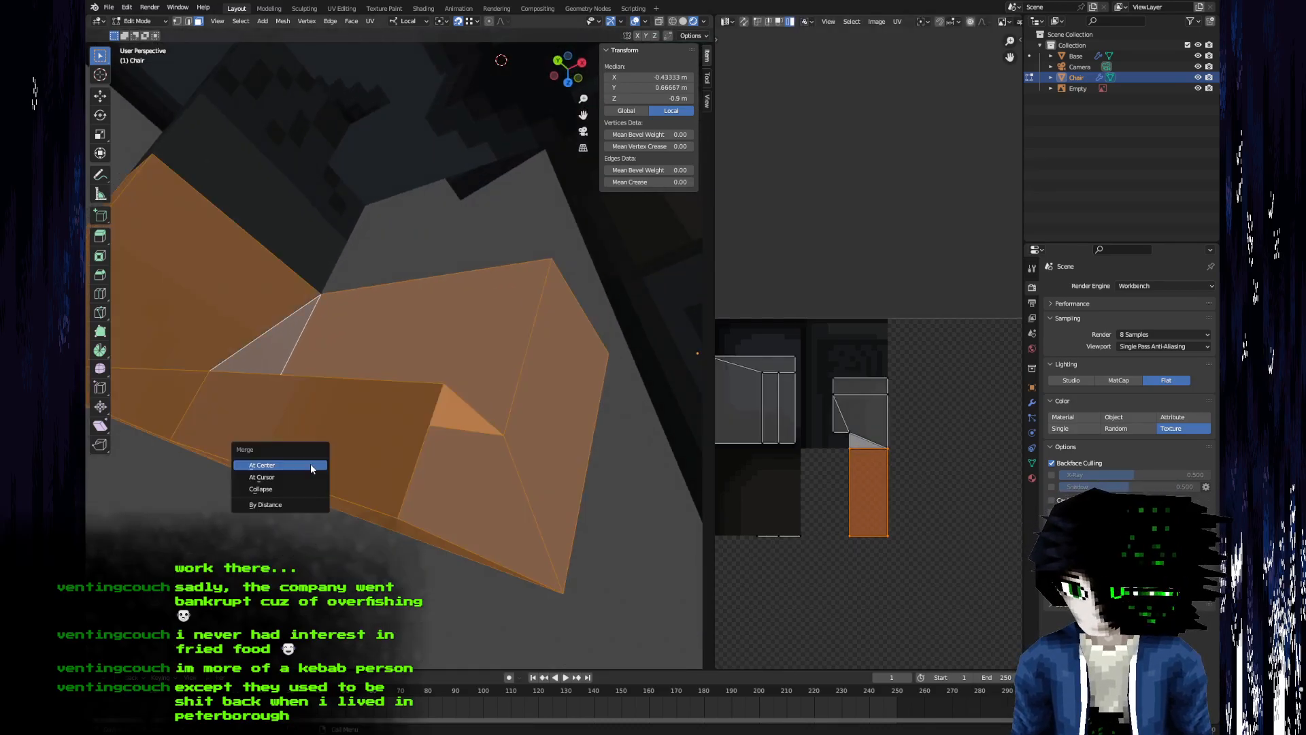
pyautogui.click(304, 501)
# - Select the UV island directly above the seat's UV face and align it with the seat's upper edge
pyautogui.click(302, 348)
pyautogui.click(536, 490)
pyautogui.press('l')
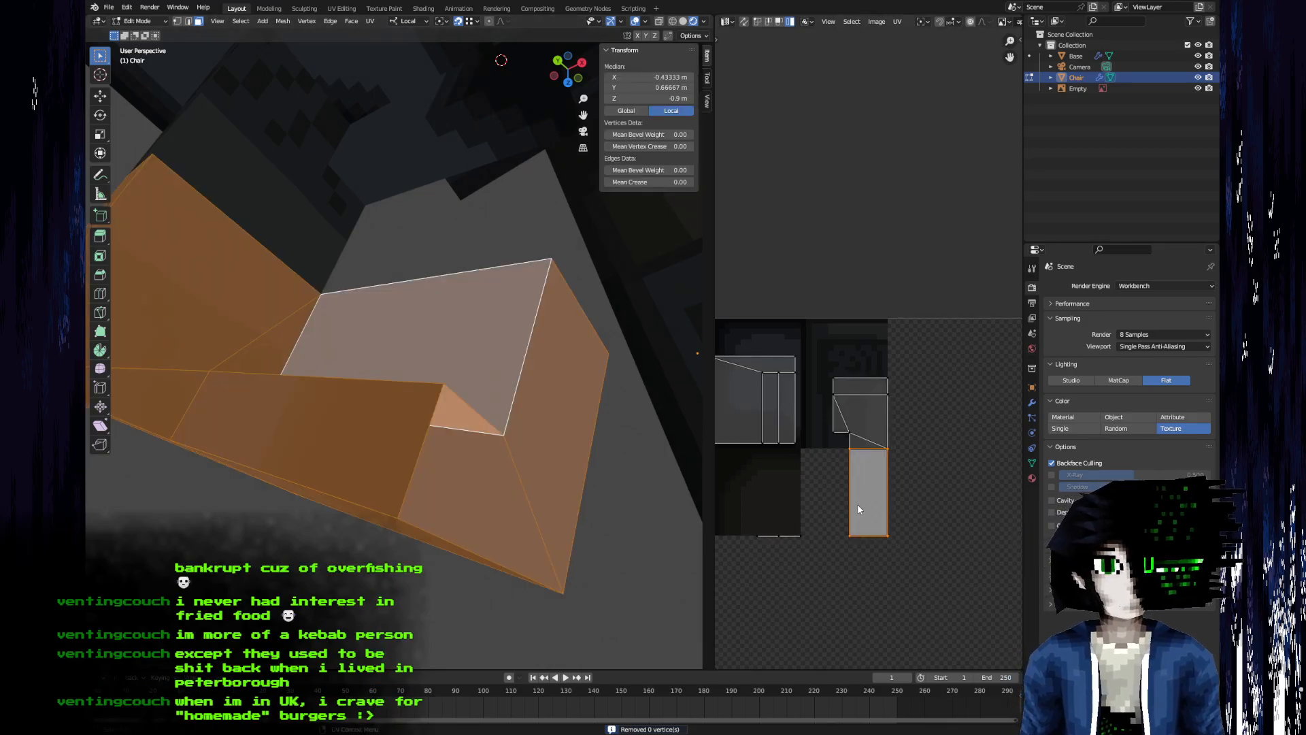
pyautogui.moveTo(879, 506); pyautogui.dragTo(889, 527, button='middle')
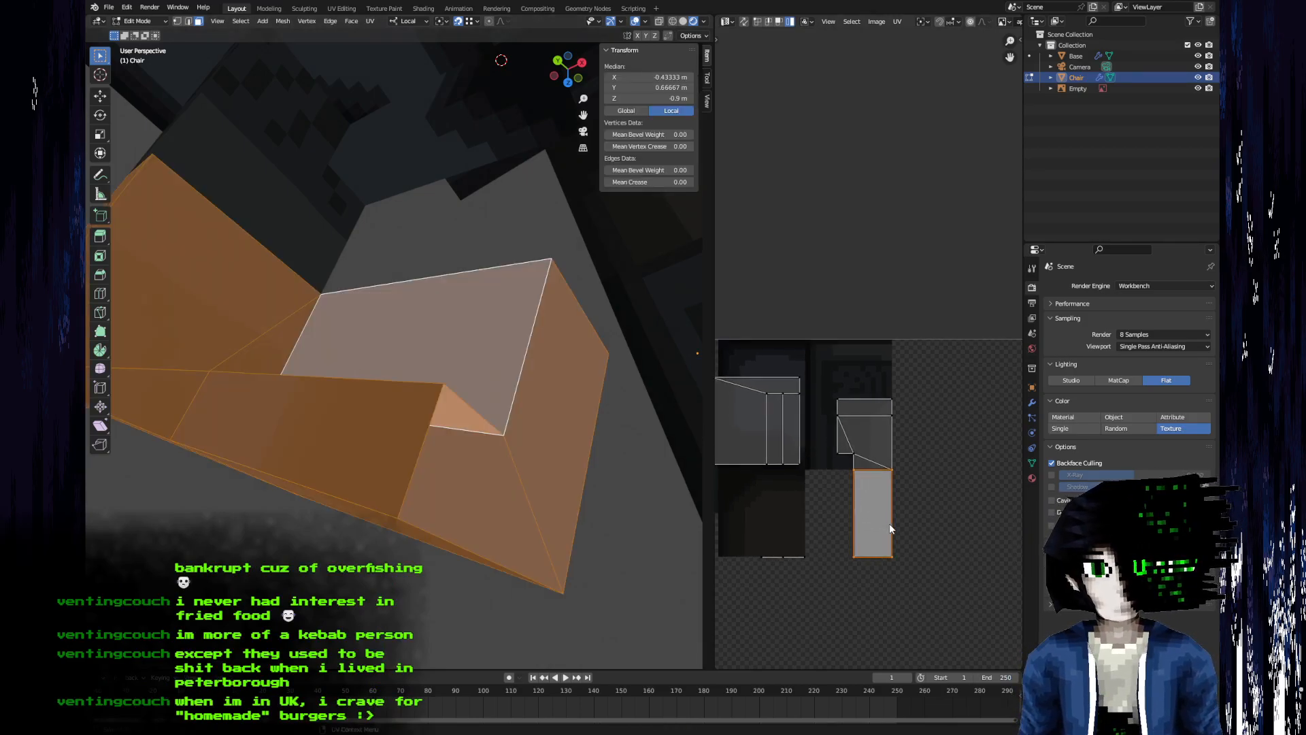
pyautogui.press('l')
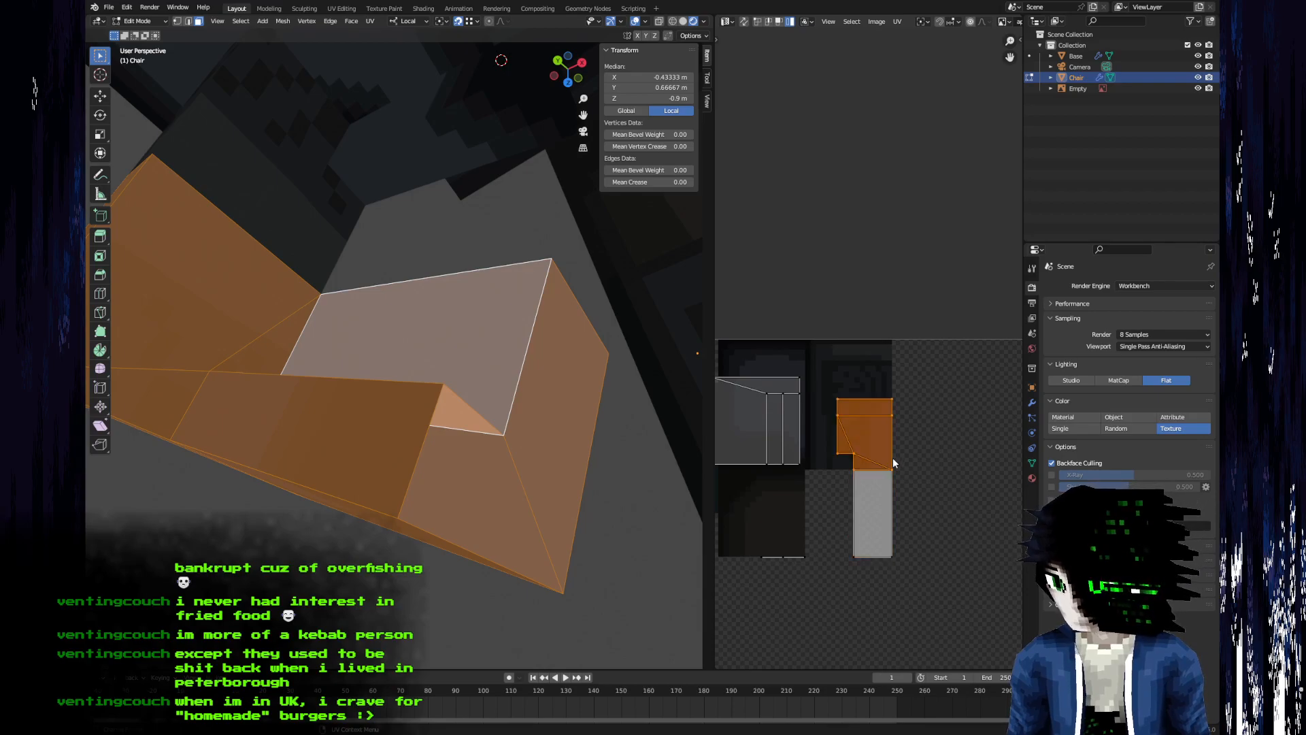
pyautogui.press('g')
pyautogui.click(889, 476)
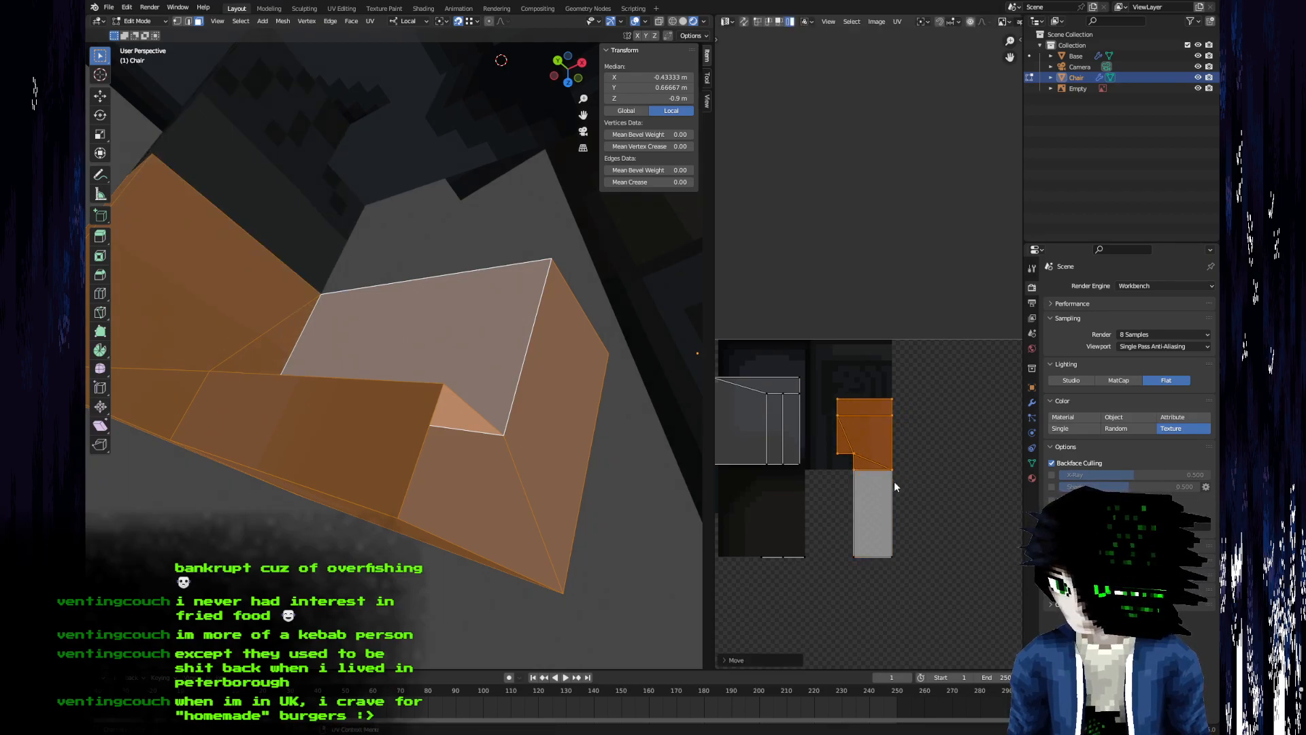
# - Mirror the UV island above the seat's UV face with a scale of -1 along X and seat it against the seat's upper edge
pyautogui.click(893, 480)
pyautogui.write('lsx-1')
pyautogui.press('Return')
pyautogui.click(894, 451)
pyautogui.press('g')
pyautogui.click(899, 466)
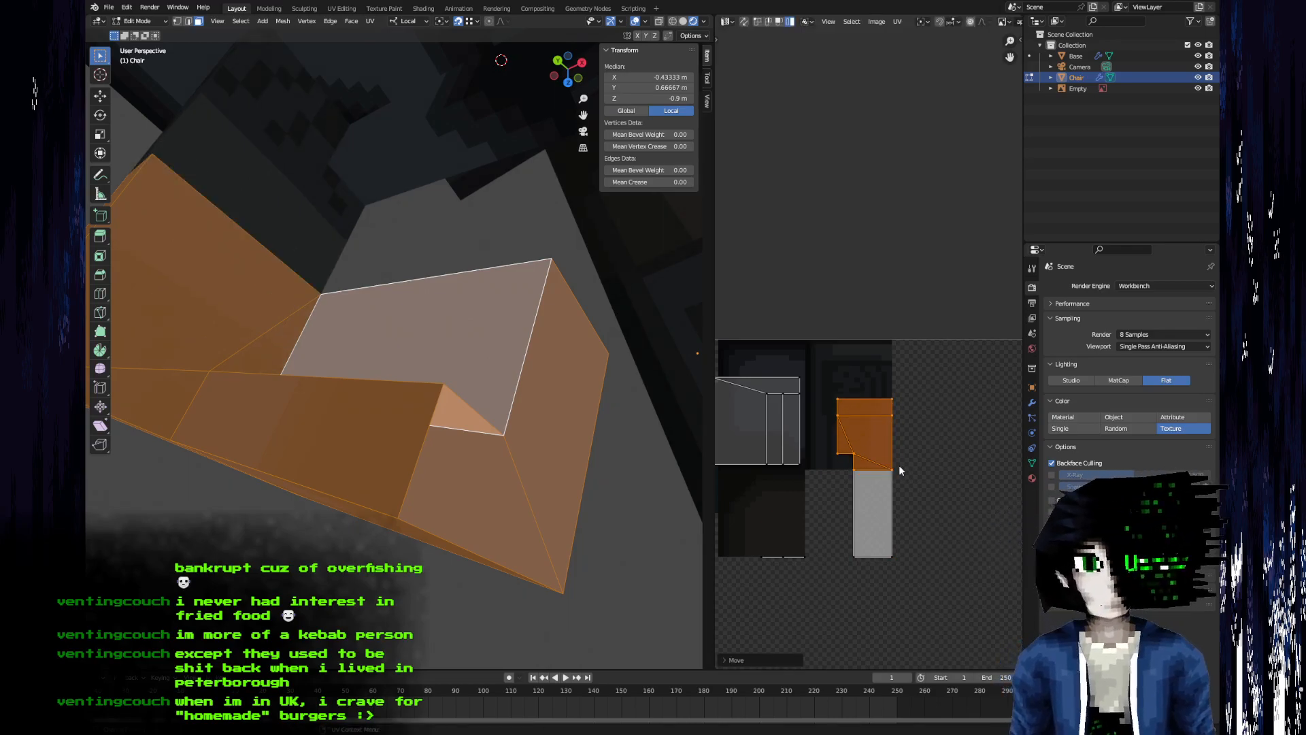
# - Examine the chair's texturing from several angles in the room, with only its seat face selected
pyautogui.moveTo(908, 452); pyautogui.dragTo(933, 450, button='middle')
pyautogui.scroll(4, 876, 427)
pyautogui.moveTo(330, 390); pyautogui.dragTo(375, 416, button='middle')
pyautogui.scroll(-5, 353, 443)
pyautogui.scroll(-8, 252, 498)
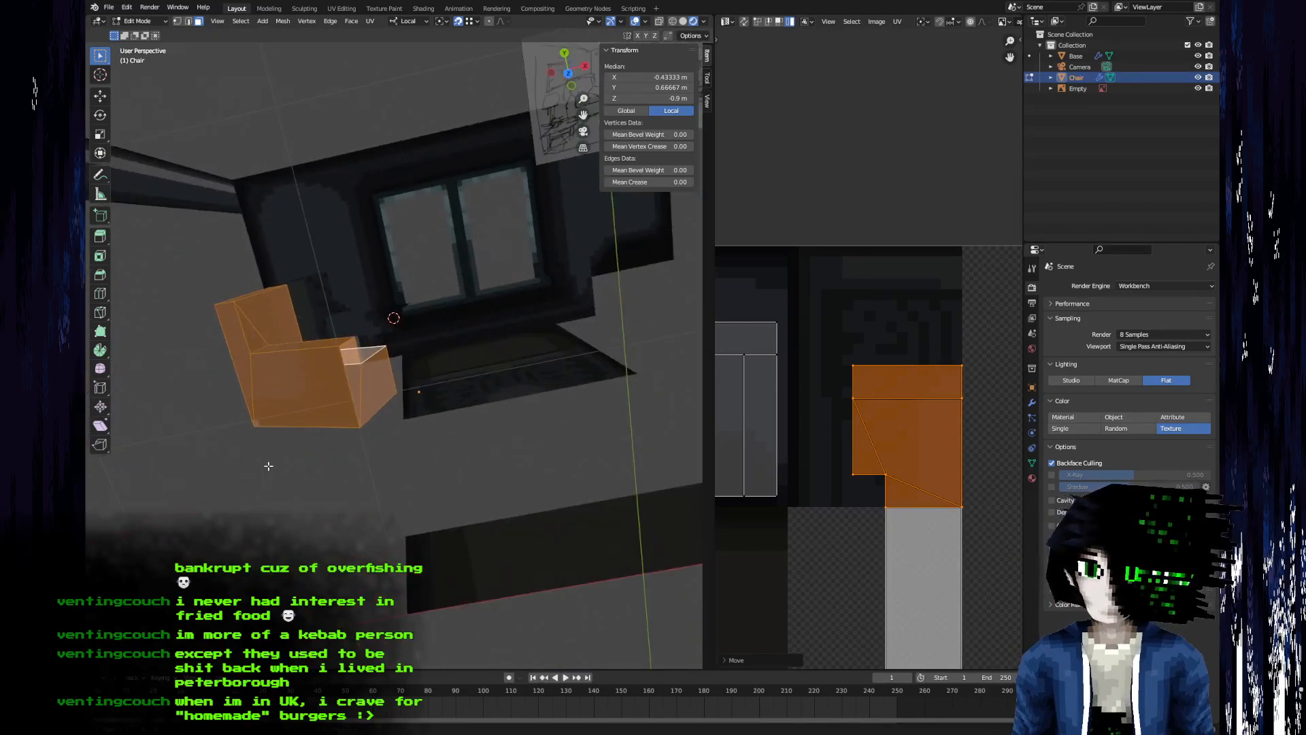
pyautogui.moveTo(252, 497); pyautogui.dragTo(293, 442, button='middle')
pyautogui.scroll(6, 382, 475)
pyautogui.moveTo(382, 475); pyautogui.dragTo(477, 496, button='middle')
pyautogui.click(472, 469)
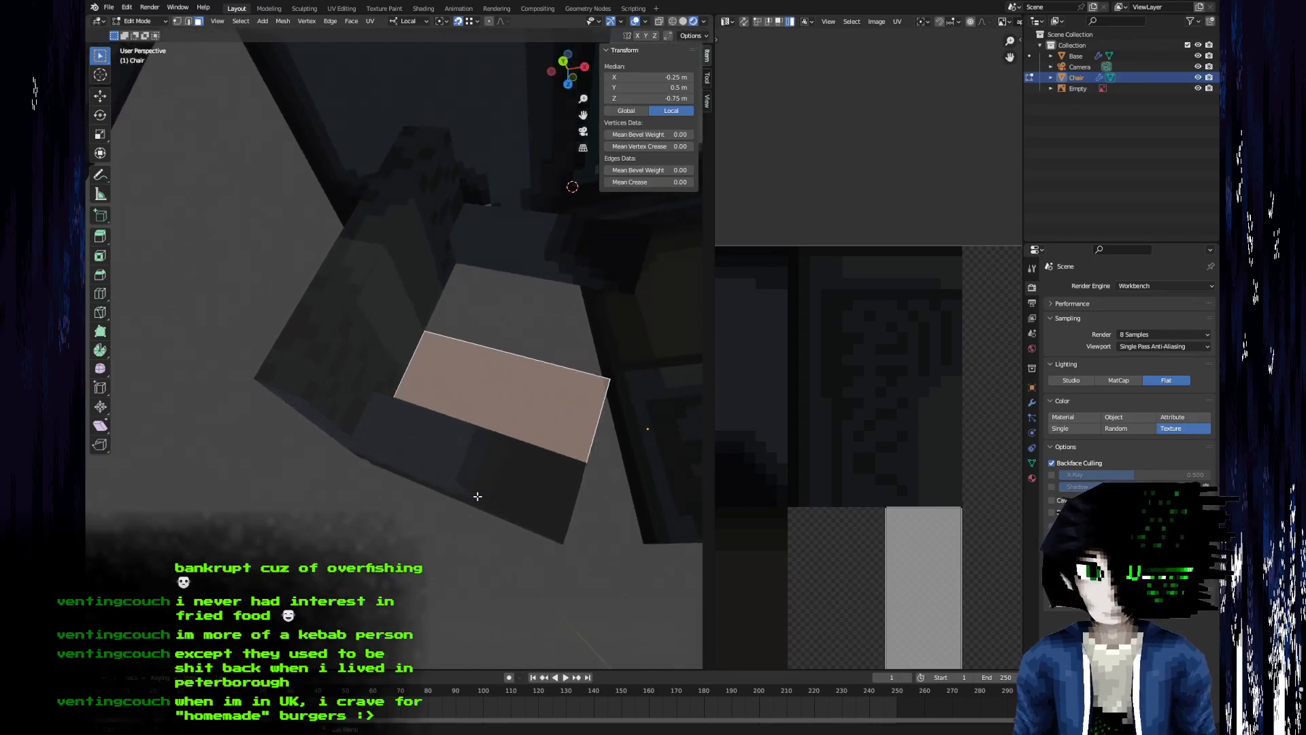
# - Select the large square UV island and place it against the long side of the seat's UV face
pyautogui.moveTo(855, 566); pyautogui.dragTo(966, 536, button='middle')
pyautogui.press('l')
pyautogui.click(826, 422)
pyautogui.moveTo(319, 517); pyautogui.dragTo(281, 588, button='middle')
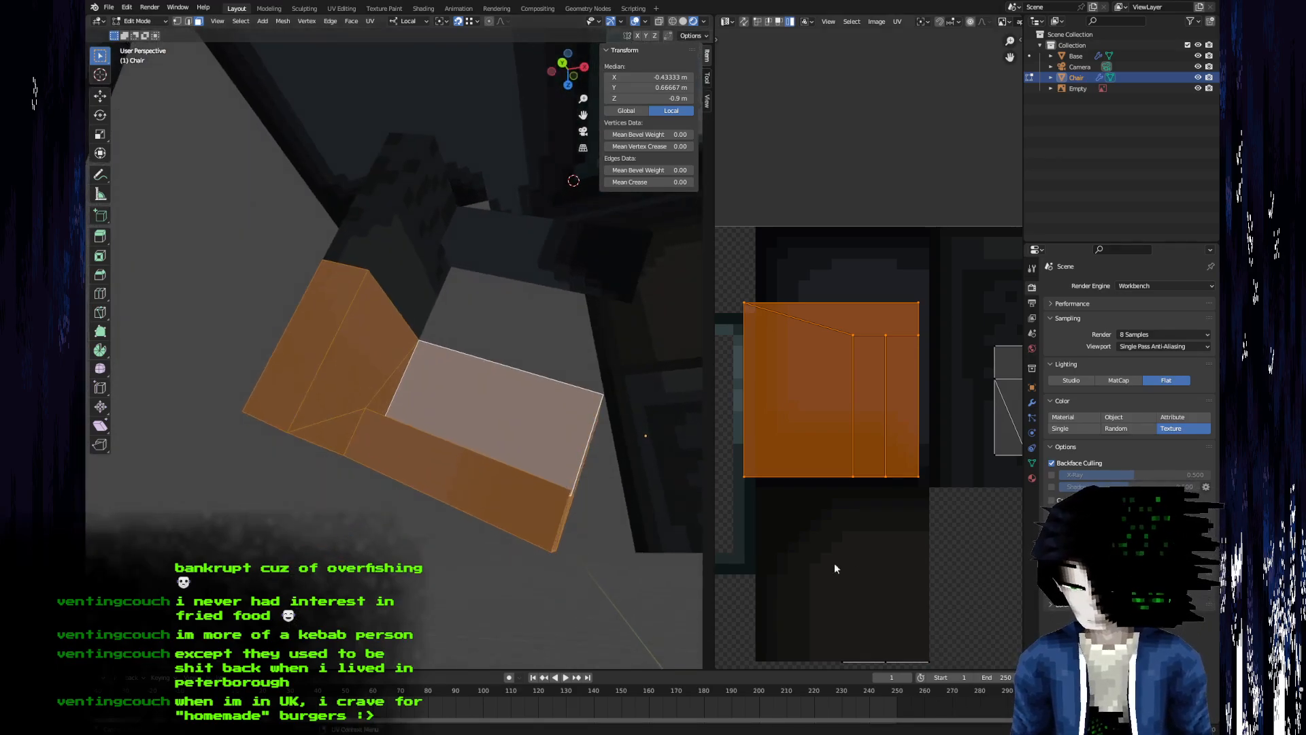
pyautogui.moveTo(821, 547); pyautogui.dragTo(701, 487, button='middle')
pyautogui.scroll(-2, 847, 475)
pyautogui.press('g')
pyautogui.click(875, 457)
# - Select all the chair's UV islands and move them together onto the empty texture area beside the dark patterned tile
pyautogui.moveTo(891, 440); pyautogui.dragTo(823, 505, button='middle')
pyautogui.click(883, 460)
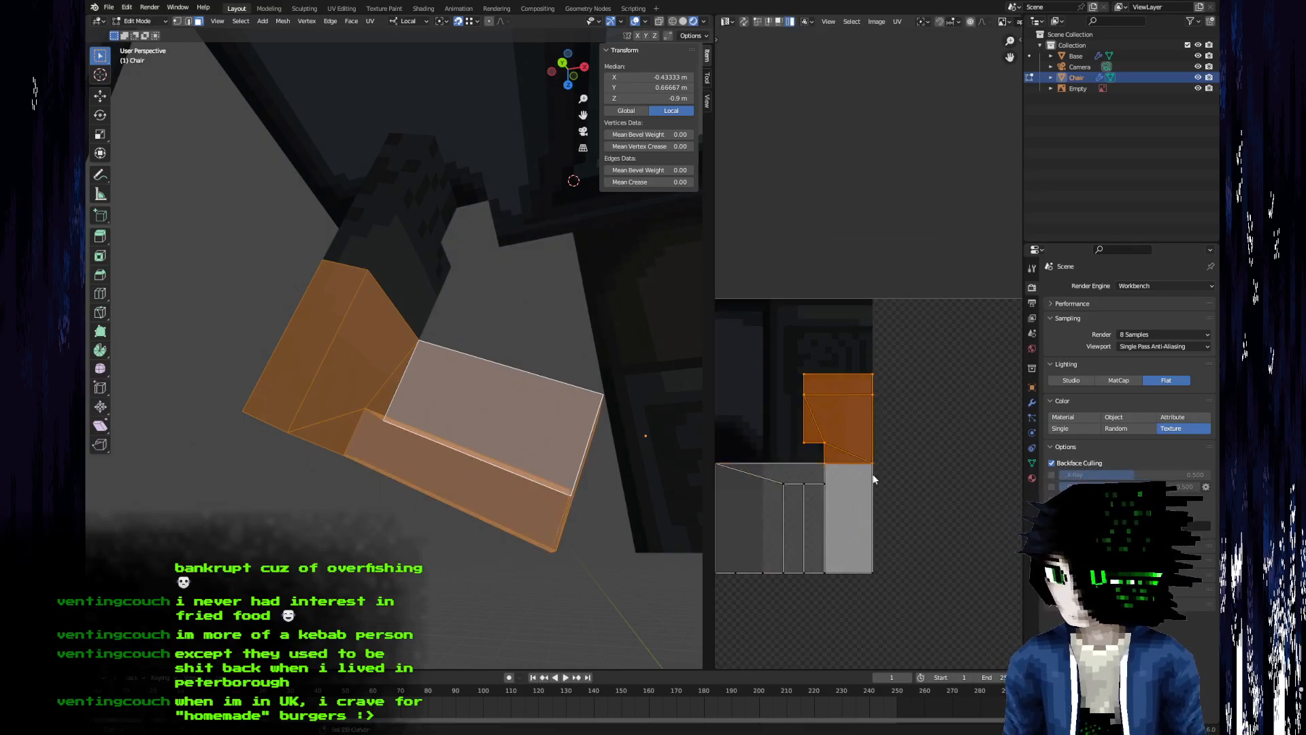
pyautogui.keyDown('shift'); pyautogui.click(790, 460); pyautogui.keyUp('shift')
pyautogui.press('g')
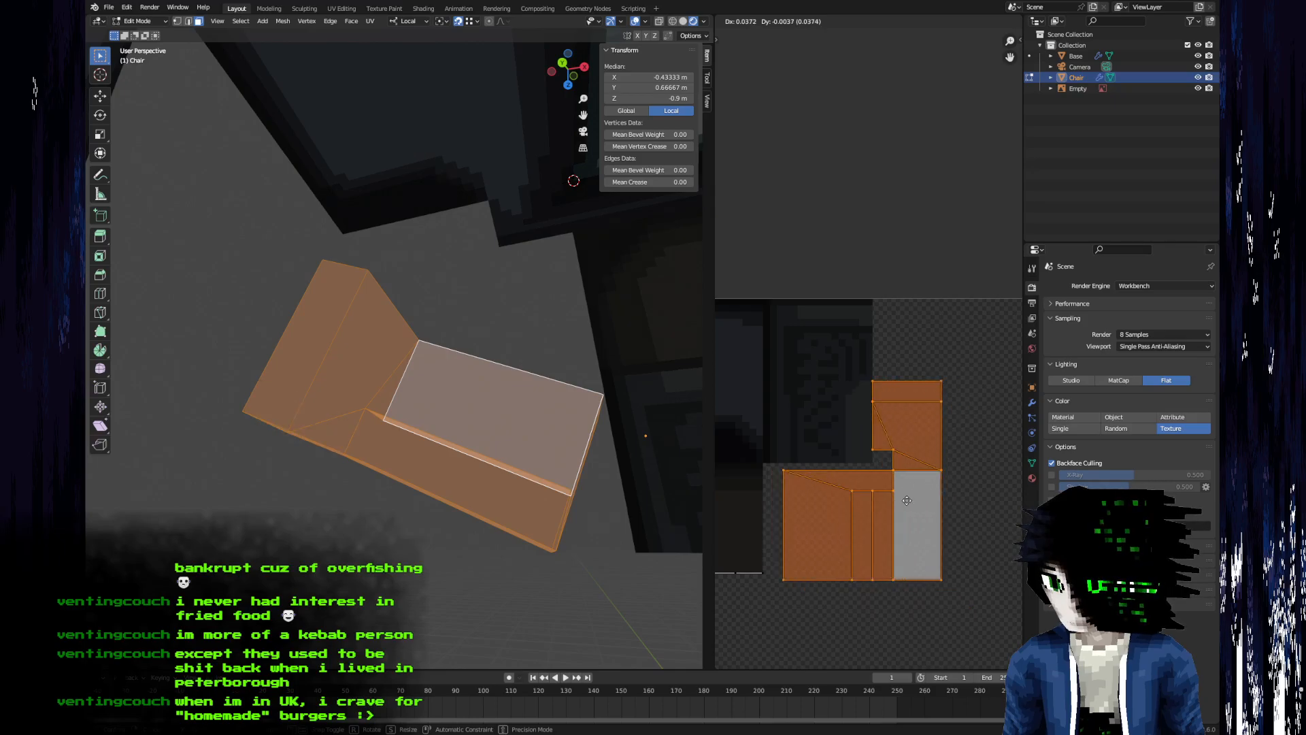
pyautogui.click(857, 521)
# - Switch to apartment.png in Aseprite, draw a curved grey-blue test stroke across the chair's texture area, and check it on the chair in Blender
pyautogui.hotkey('alt', 'Tab')
pyautogui.moveTo(857, 521); pyautogui.dragTo(412, 491, button='middle')
pyautogui.click(190, 77)
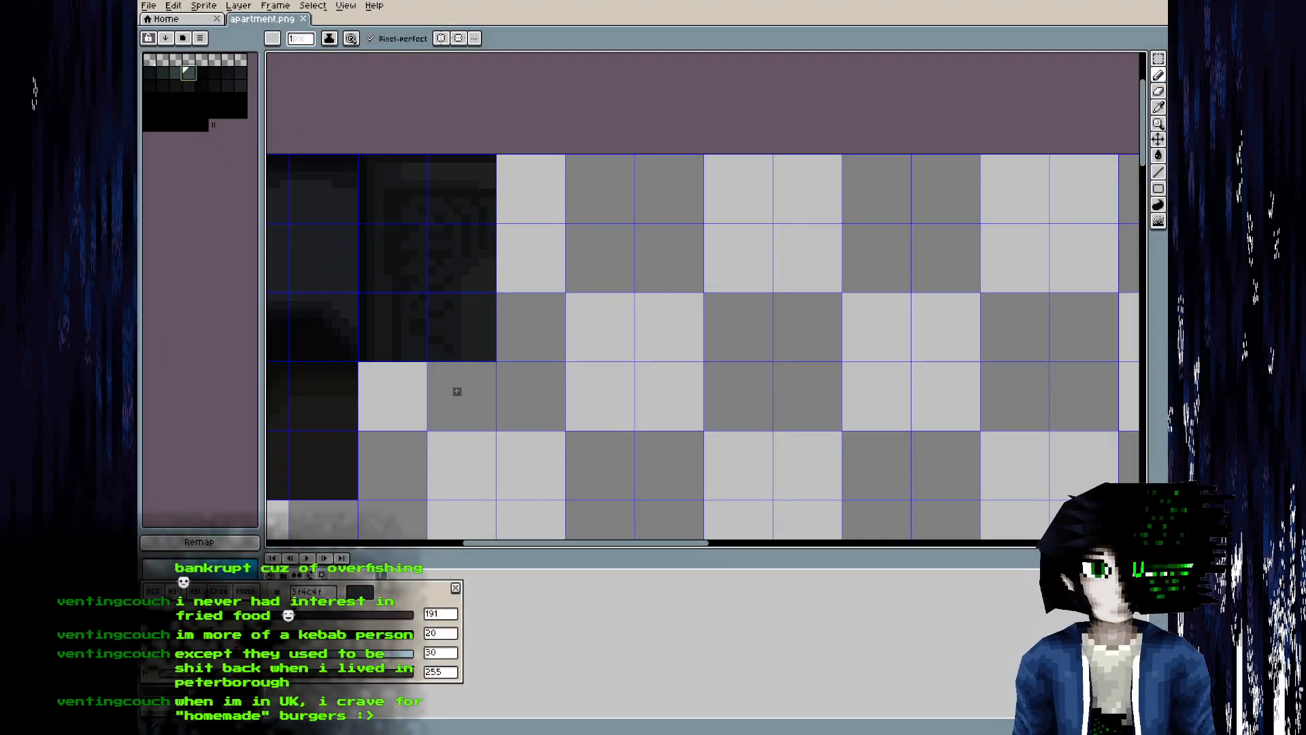
pyautogui.moveTo(422, 373); pyautogui.dragTo(559, 262)
pyautogui.hotkey('alt', 'Tab')
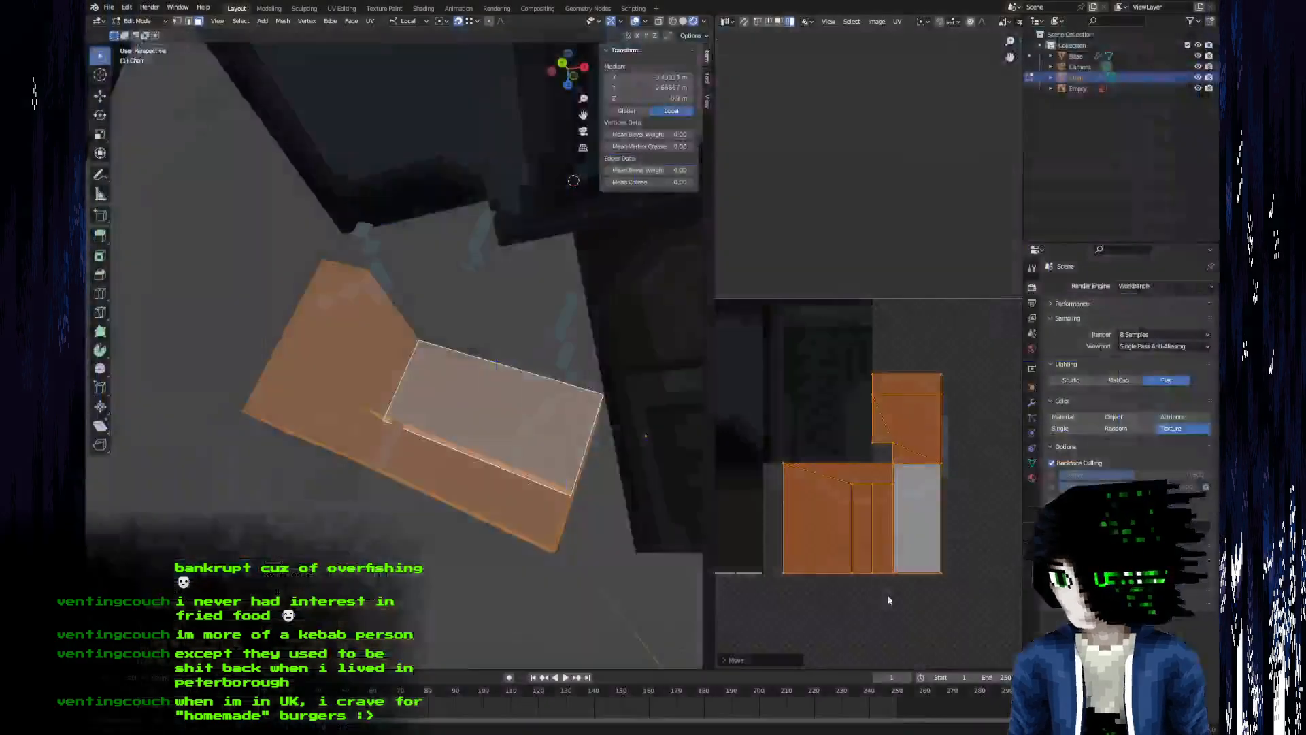
pyautogui.press('Tab')
pyautogui.moveTo(458, 521); pyautogui.dragTo(440, 487, button='middle')
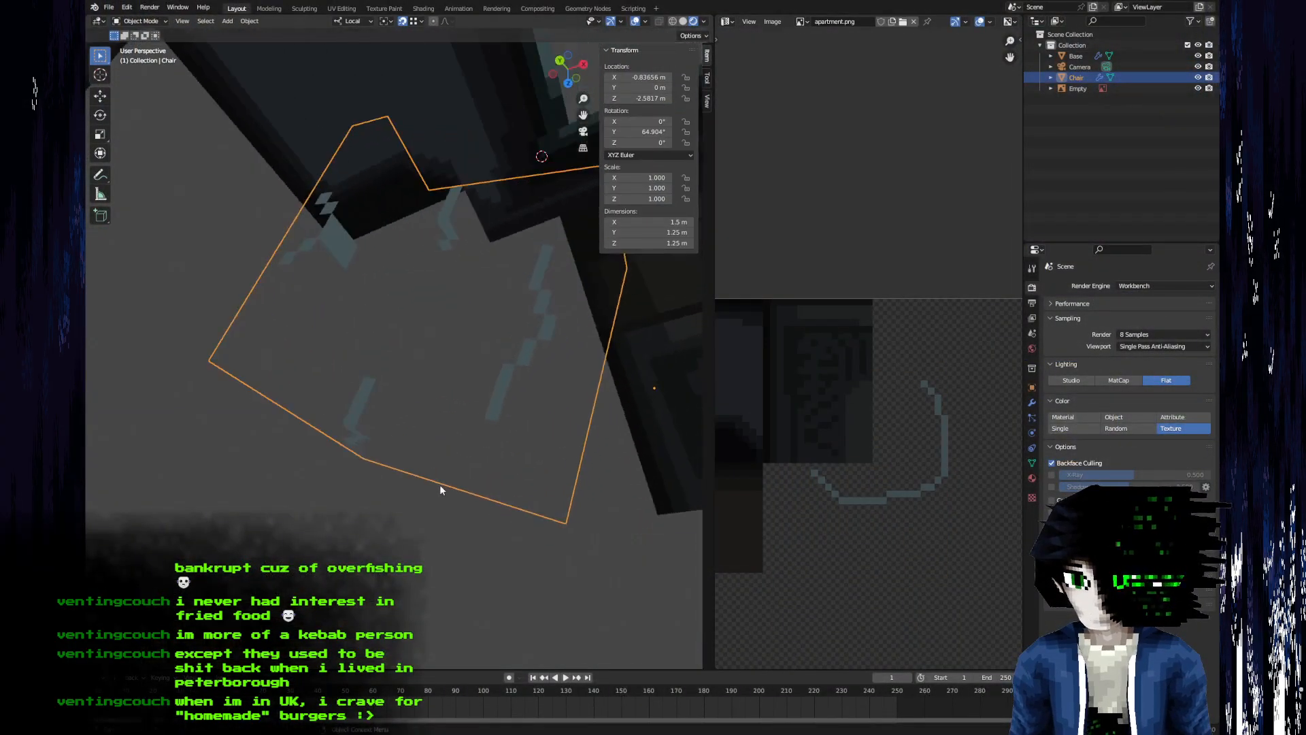
pyautogui.press('Tab')
pyautogui.scroll(2, 891, 406)
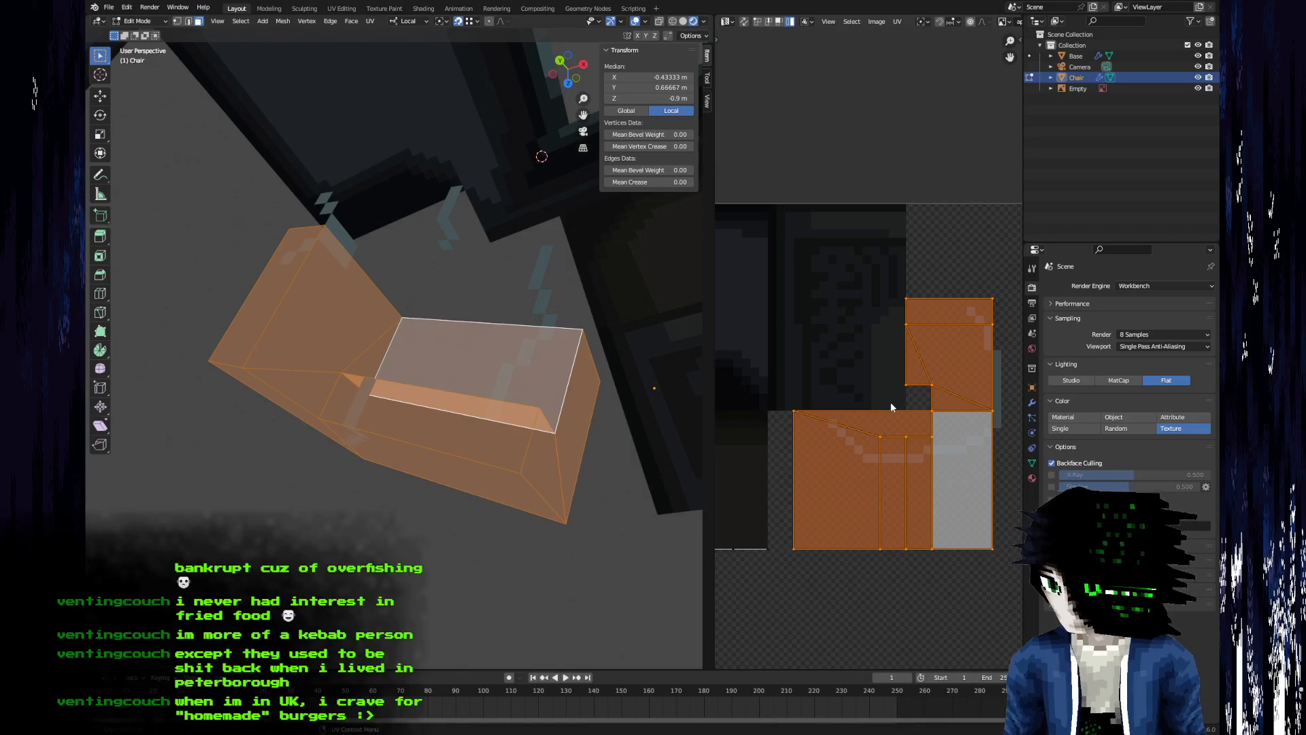
# - In Aseprite, copy the selected dark palette colours onto the row below and pick the dark brown swatch with hue 40
pyautogui.hotkey('alt', 'Tab')
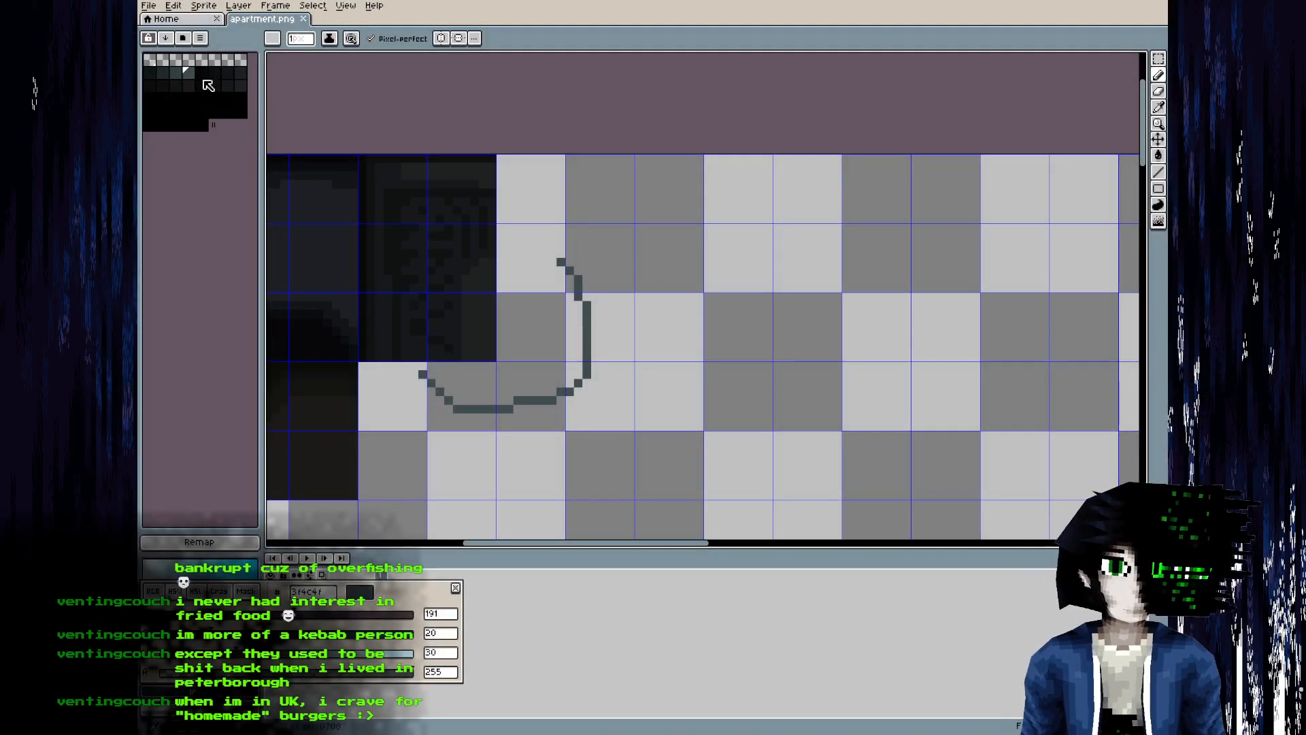
pyautogui.moveTo(187, 86); pyautogui.dragTo(151, 86)
pyautogui.hotkey('ctrl', 'c')
pyautogui.click(149, 102)
pyautogui.hotkey('ctrl', 'v')
pyautogui.click(187, 98)
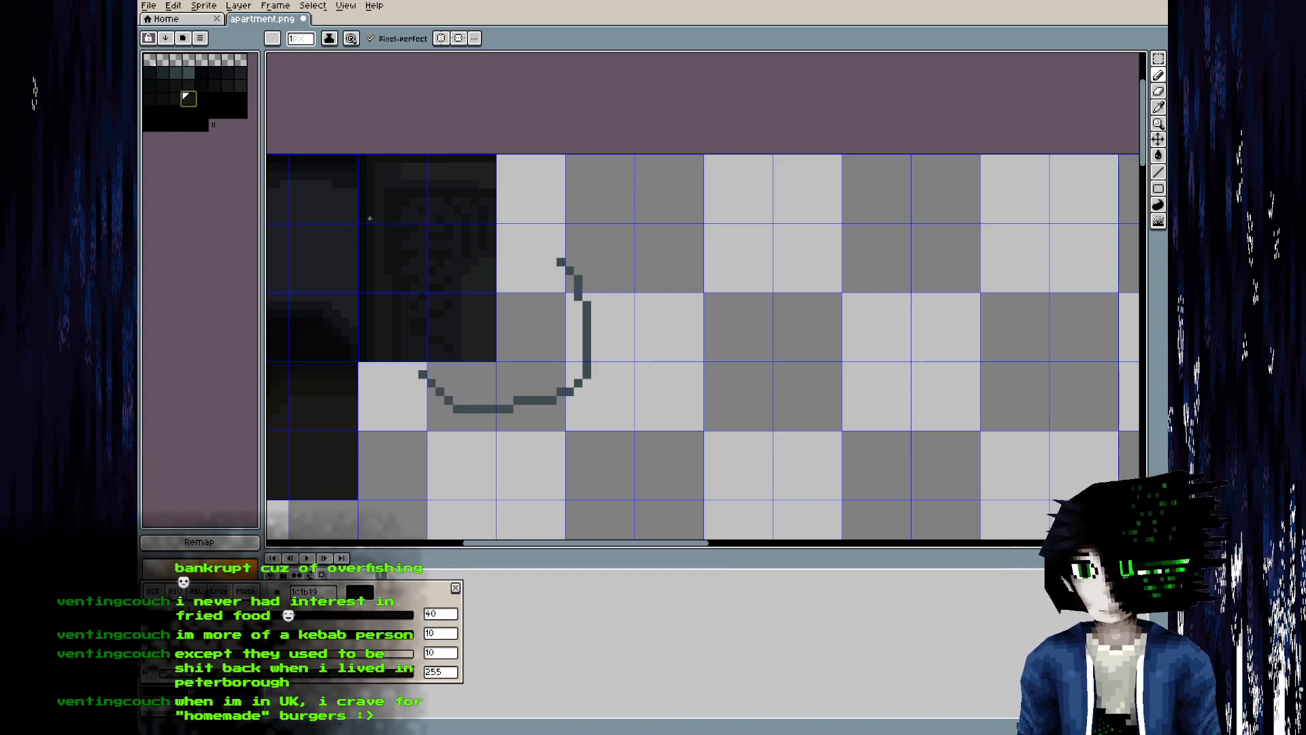
# - Switch to Blender and compare the test stroke's position on the chair's UV layout with the model
pyautogui.moveTo(599, 321); pyautogui.dragTo(737, 237, button='middle')
pyautogui.hotkey('alt', 'Tab')
pyautogui.moveTo(908, 457); pyautogui.dragTo(872, 452, button='middle')
pyautogui.scroll(2, 872, 452)
pyautogui.moveTo(870, 393)
pyautogui.mouseDown(button='middle')
pyautogui.moveTo(875, 419)
pyautogui.moveTo(882, 387)
pyautogui.moveTo(883, 406)
pyautogui.mouseUp(button='middle')
pyautogui.scroll(-1, 882, 387)
pyautogui.moveTo(548, 400); pyautogui.dragTo(461, 485, button='middle')
pyautogui.press('Tab')
pyautogui.press('Tab')
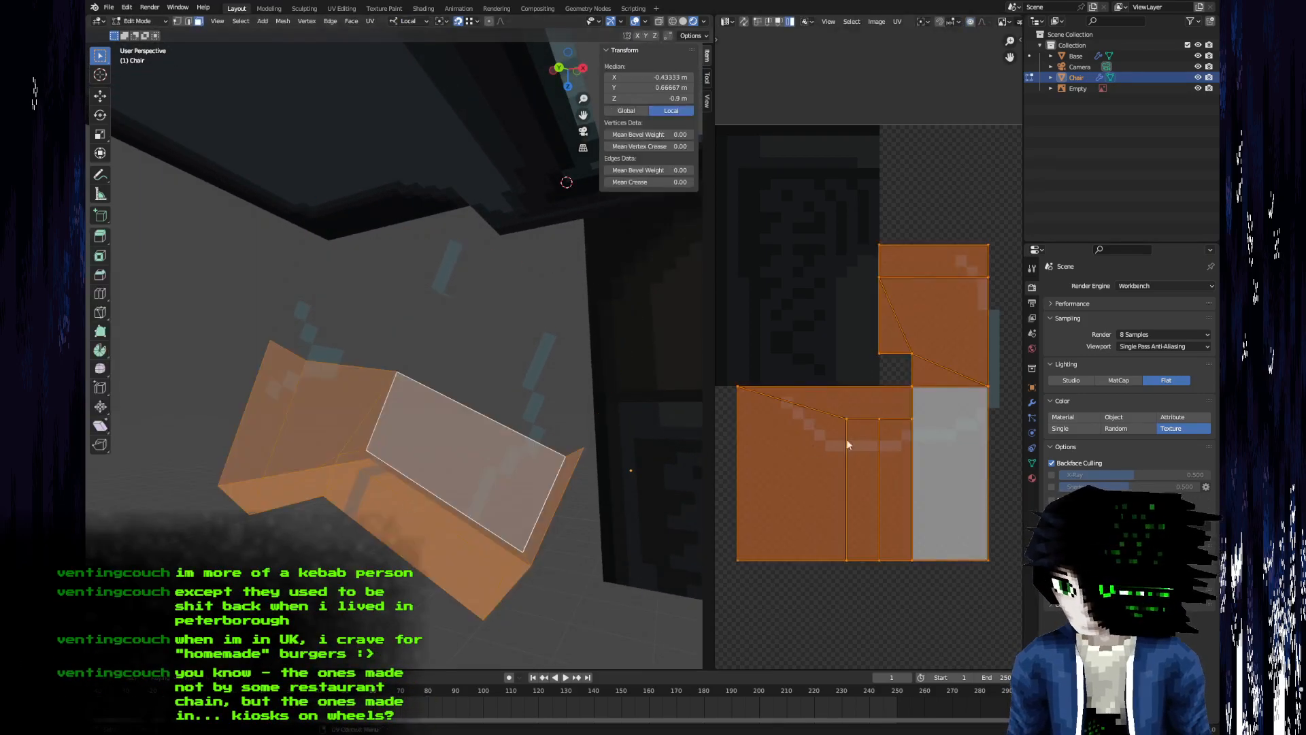
# - In Aseprite, pick up the test stroke's colour, add a diagonal stroke across the chair's texture area, save the image, and view it in Blender
pyautogui.hotkey('alt', 'Tab')
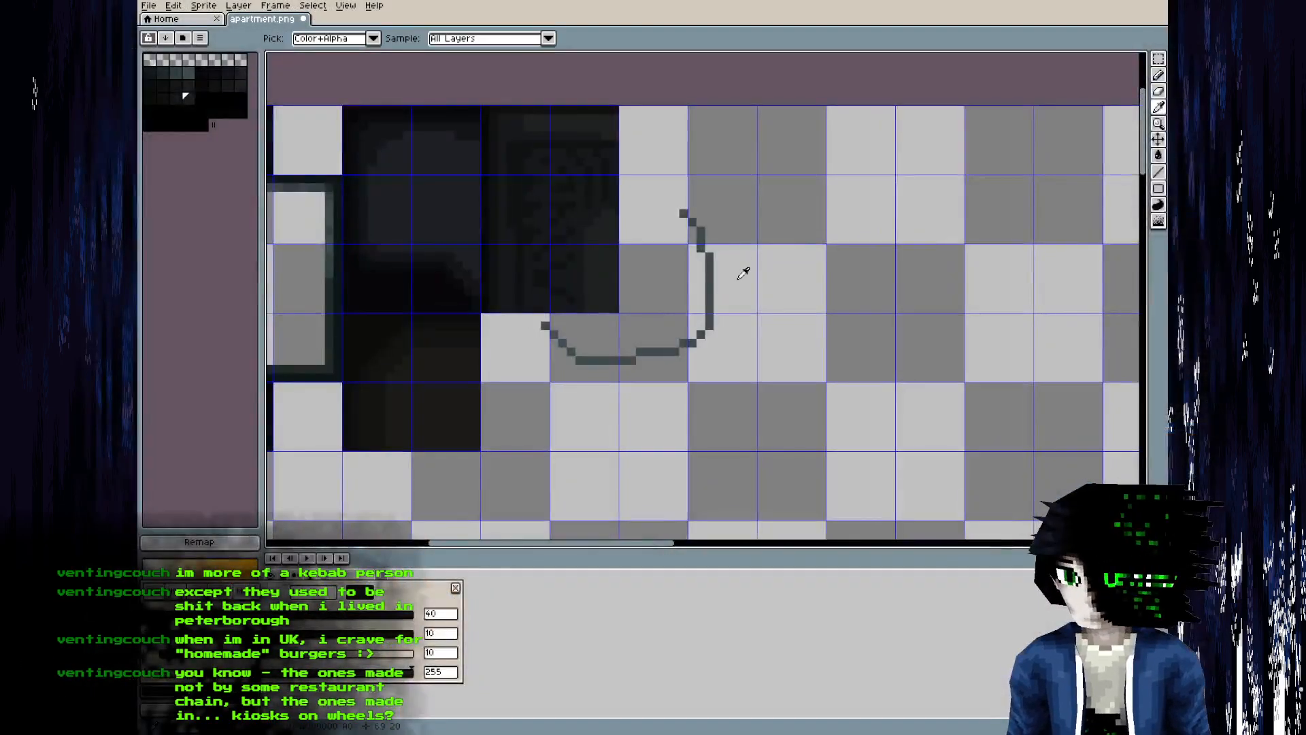
pyautogui.keyDown('alt'); pyautogui.click(712, 272); pyautogui.keyUp('alt')
pyautogui.hotkey('alt', 'Tab')
pyautogui.hotkey('alt', 'Tab')
pyautogui.moveTo(623, 265); pyautogui.dragTo(683, 360)
pyautogui.hotkey('ctrl', 's')
pyautogui.hotkey('alt', 'Tab')
pyautogui.moveTo(627, 468)
pyautogui.mouseDown(button='middle')
pyautogui.moveTo(452, 487)
pyautogui.moveTo(400, 410)
pyautogui.mouseUp(button='middle')
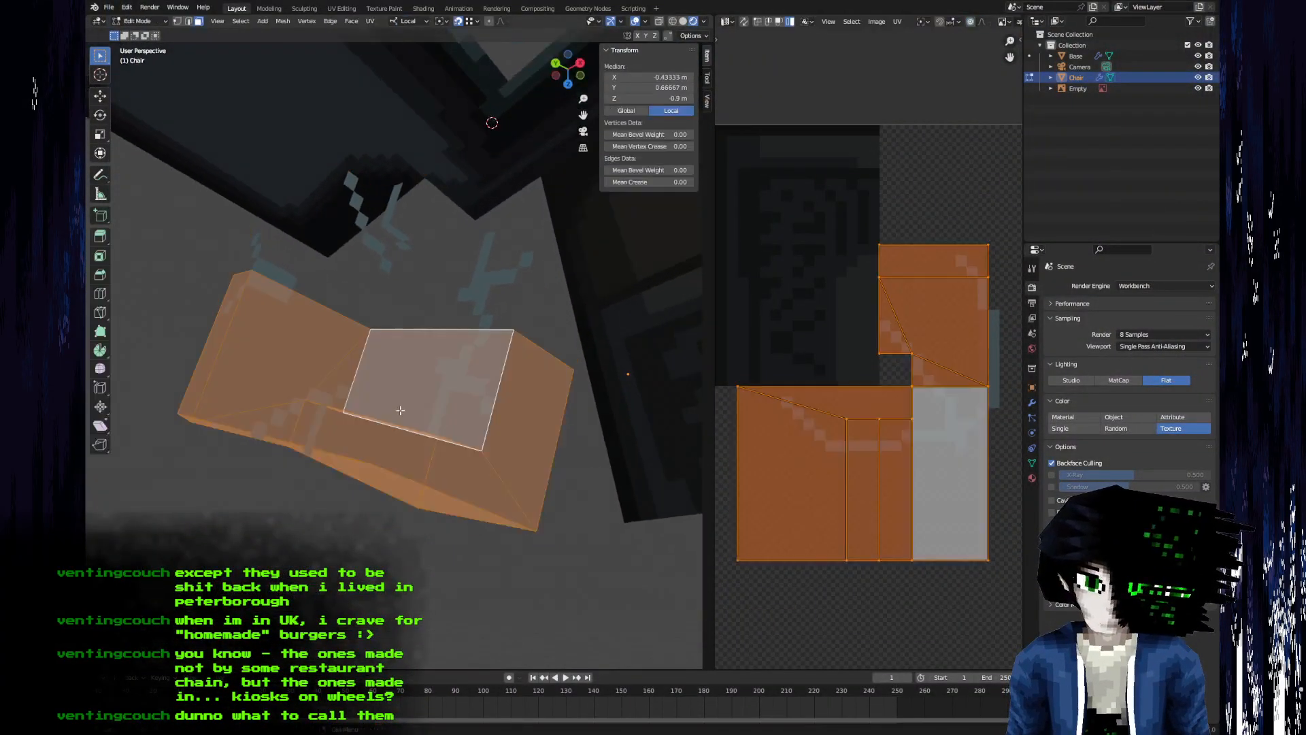
# - Rotate the seat's UV face by 180° and reselect the whole chair
pyautogui.click(479, 396)
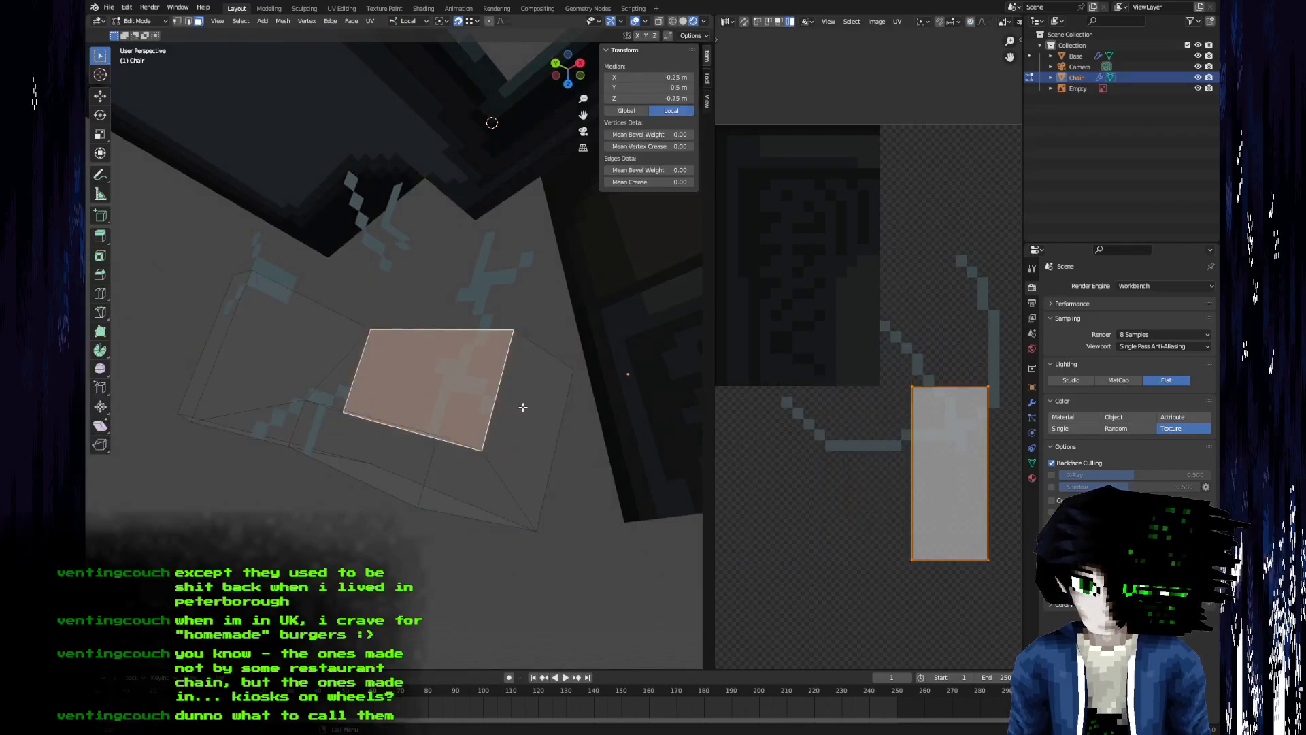
pyautogui.write('r180')
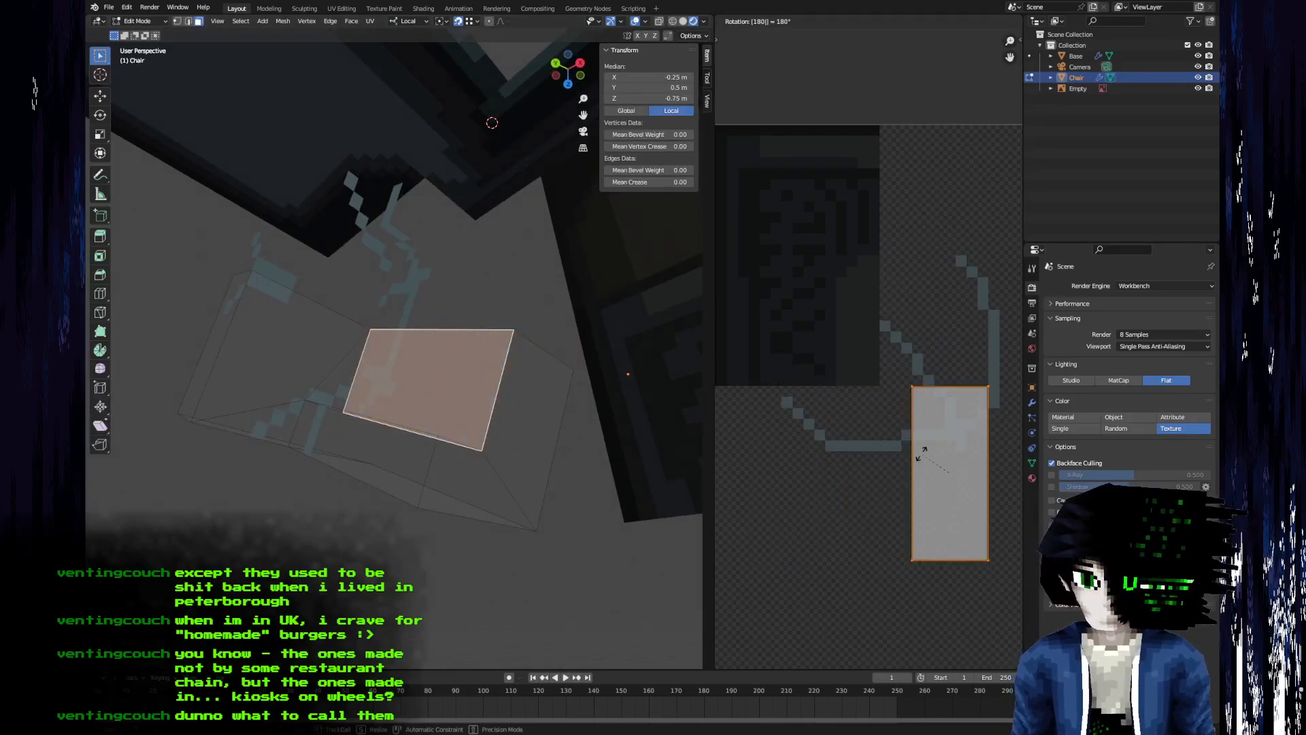
pyautogui.press('Return')
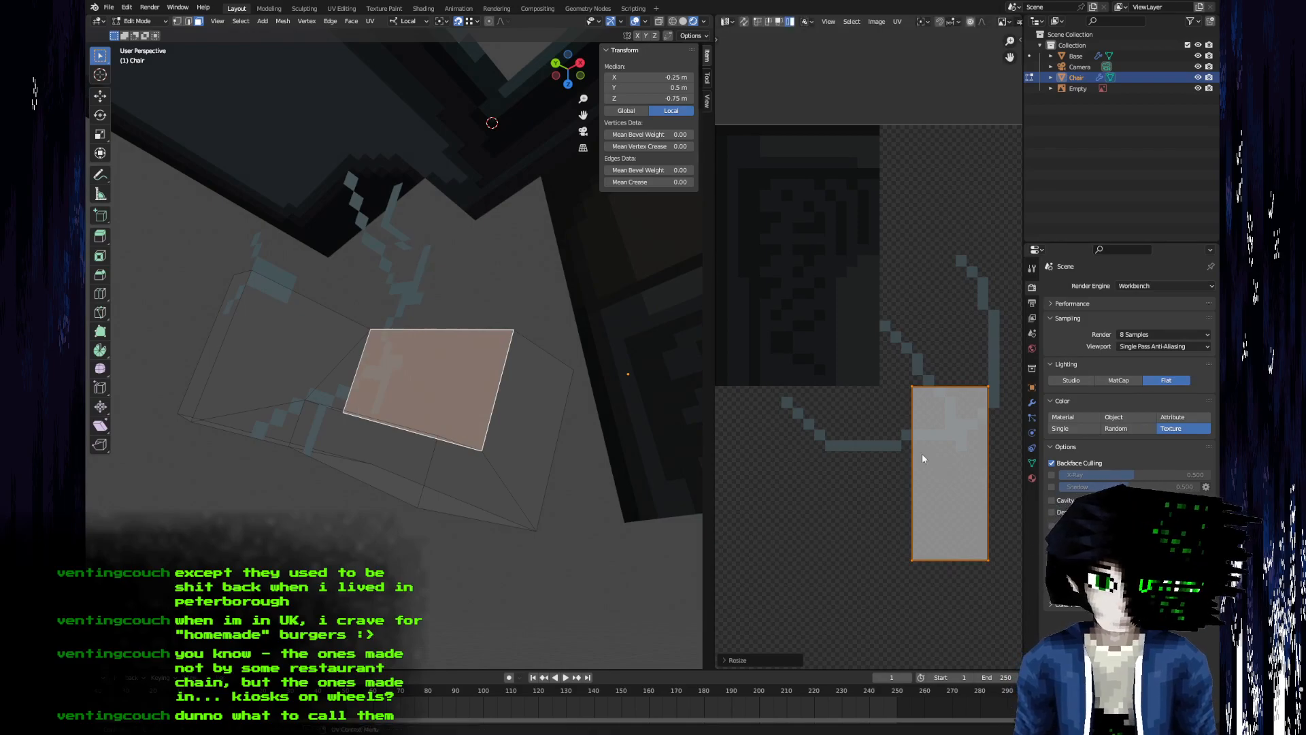
pyautogui.press('a')
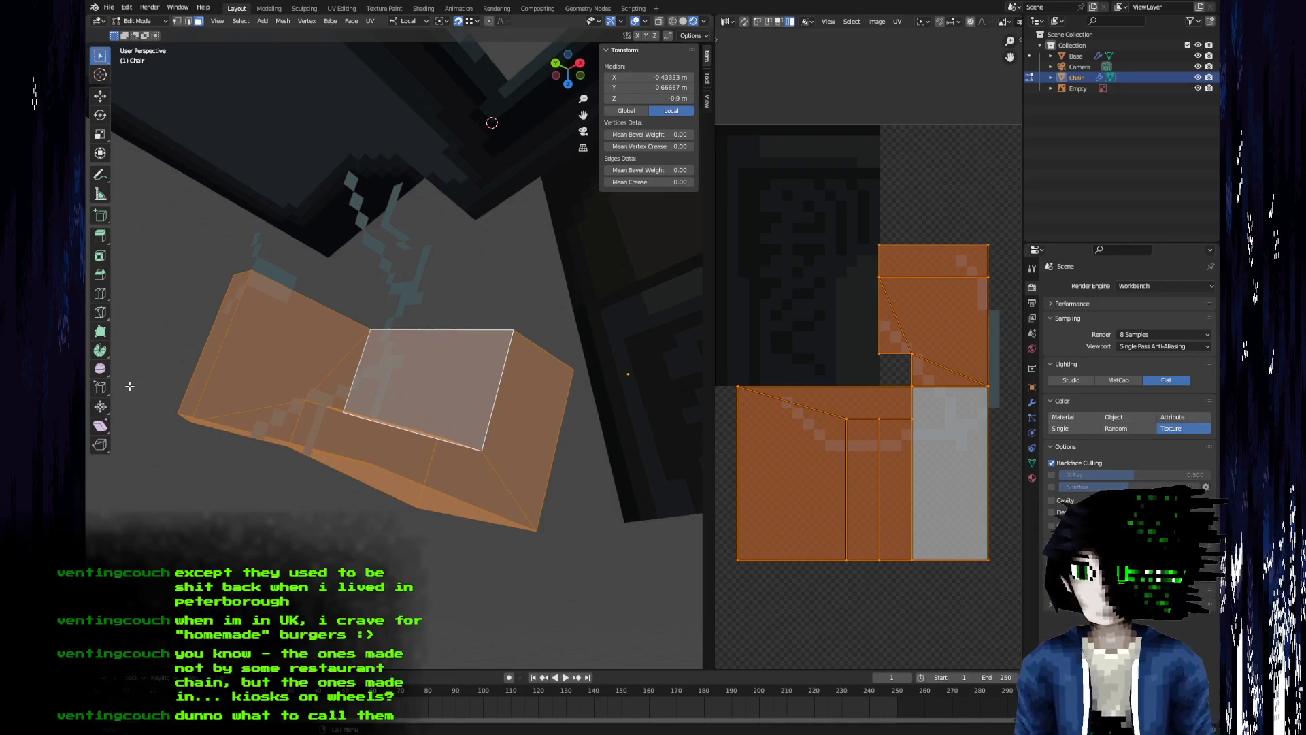
pyautogui.moveTo(346, 387); pyautogui.dragTo(338, 466, button='middle')
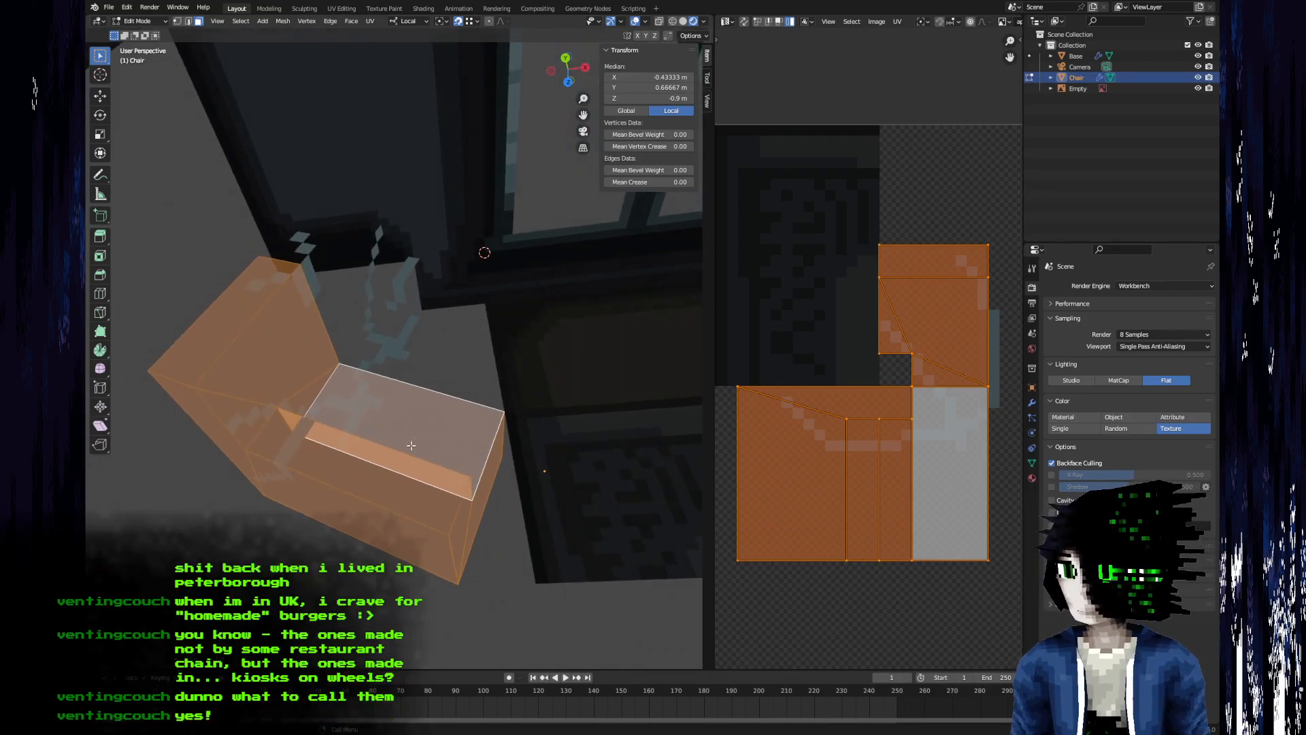
# - Compare the test strokes with the UV layout and erase the vertical section of the curved stroke in Aseprite
pyautogui.hotkey('alt', 'Tab')
pyautogui.moveTo(621, 313)
pyautogui.mouseDown(button='middle')
pyautogui.moveTo(613, 355)
pyautogui.moveTo(598, 302)
pyautogui.mouseUp(button='middle')
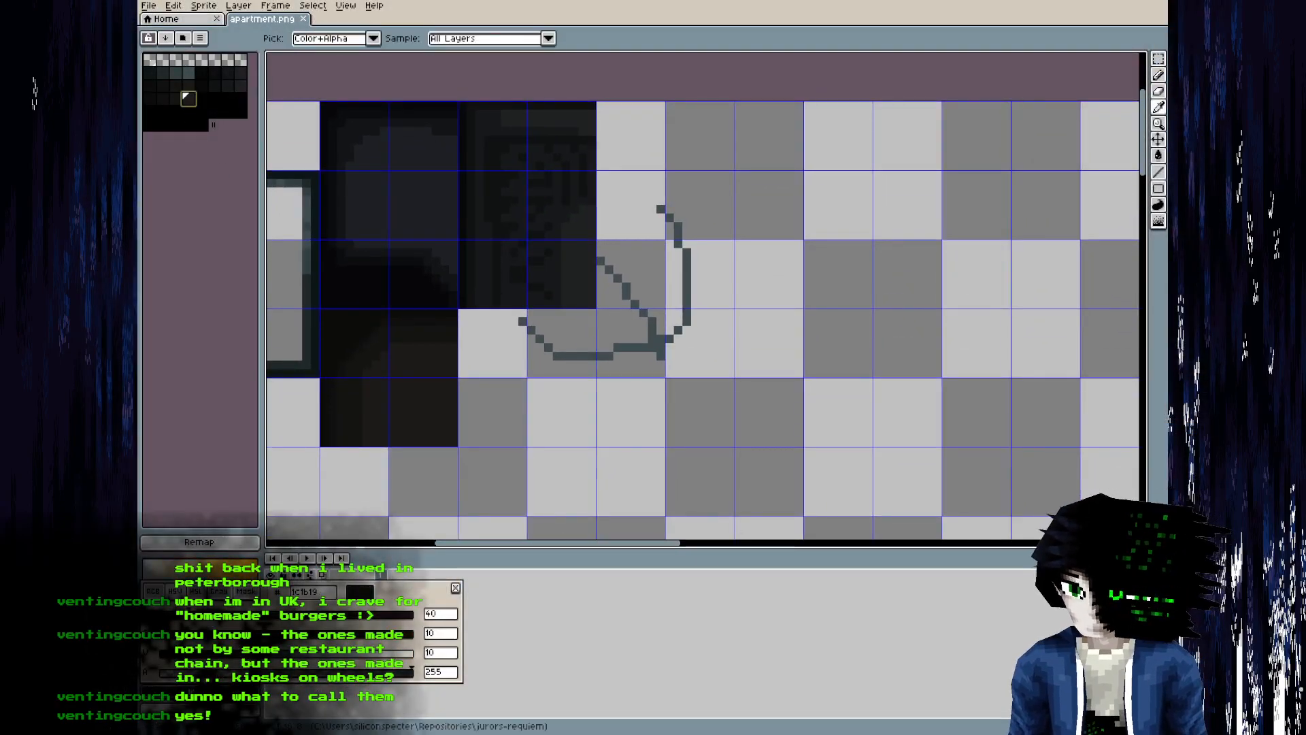
pyautogui.hotkey('alt', 'Tab')
pyautogui.moveTo(796, 456); pyautogui.dragTo(835, 466, button='middle')
pyautogui.hotkey('alt', 'Tab')
pyautogui.hotkey('alt', 'Tab')
pyautogui.hotkey('alt', 'Tab')
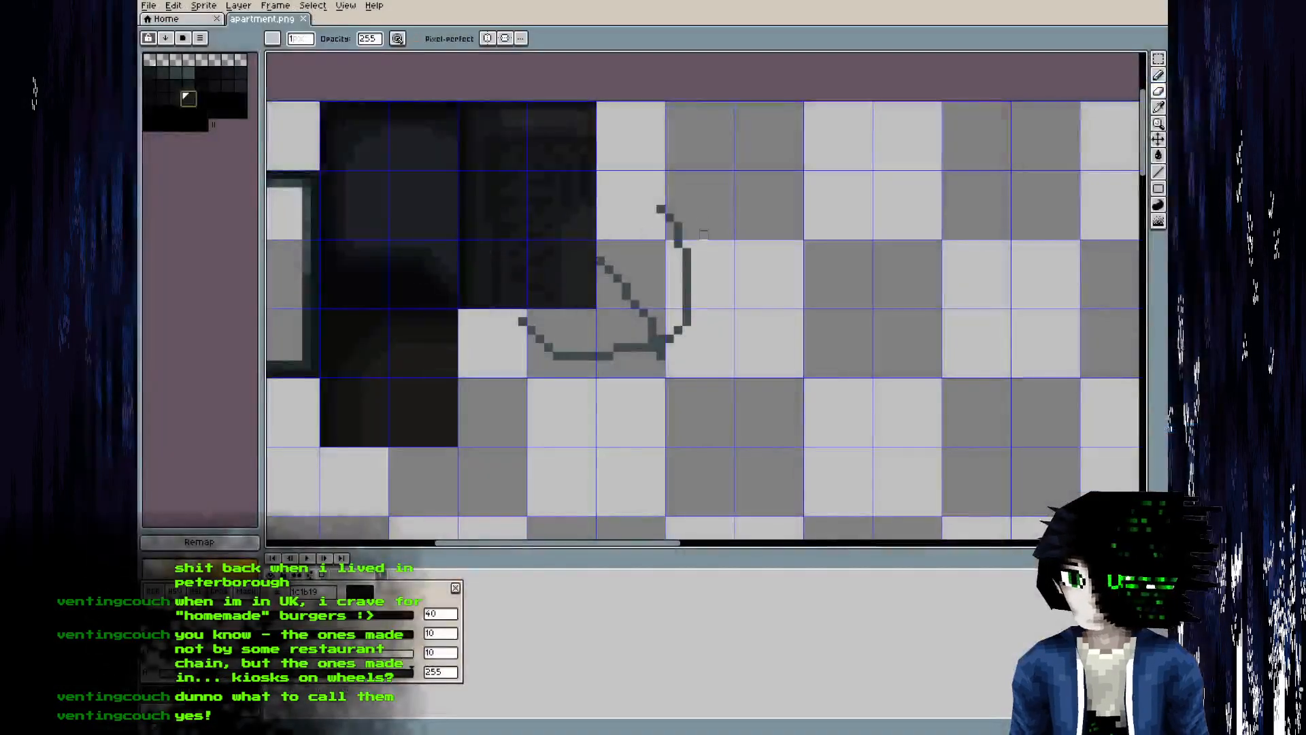
pyautogui.moveTo(687, 269); pyautogui.dragTo(686, 330)
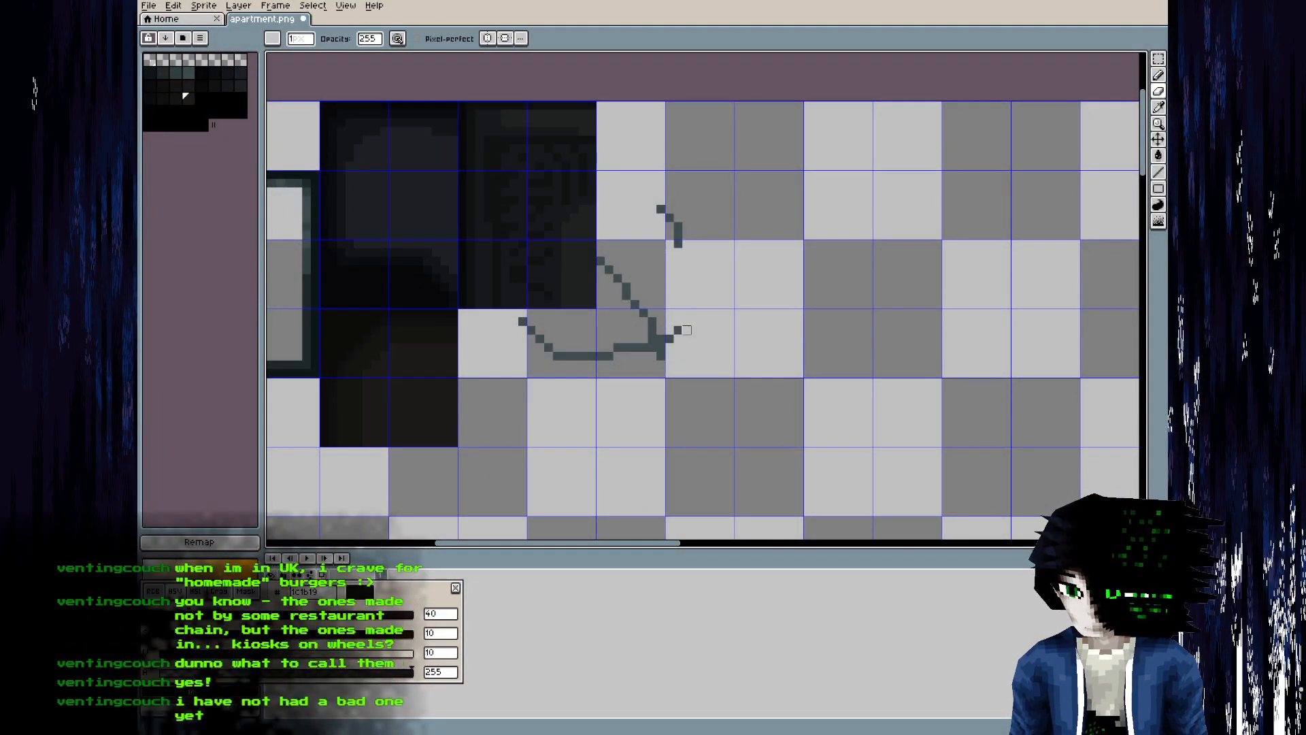
# - Outline the chair's UV area beside the patterned tile with straight dark brown lines, following the layout's notch
pyautogui.press('l')
pyautogui.hotkey('alt', 'Tab')
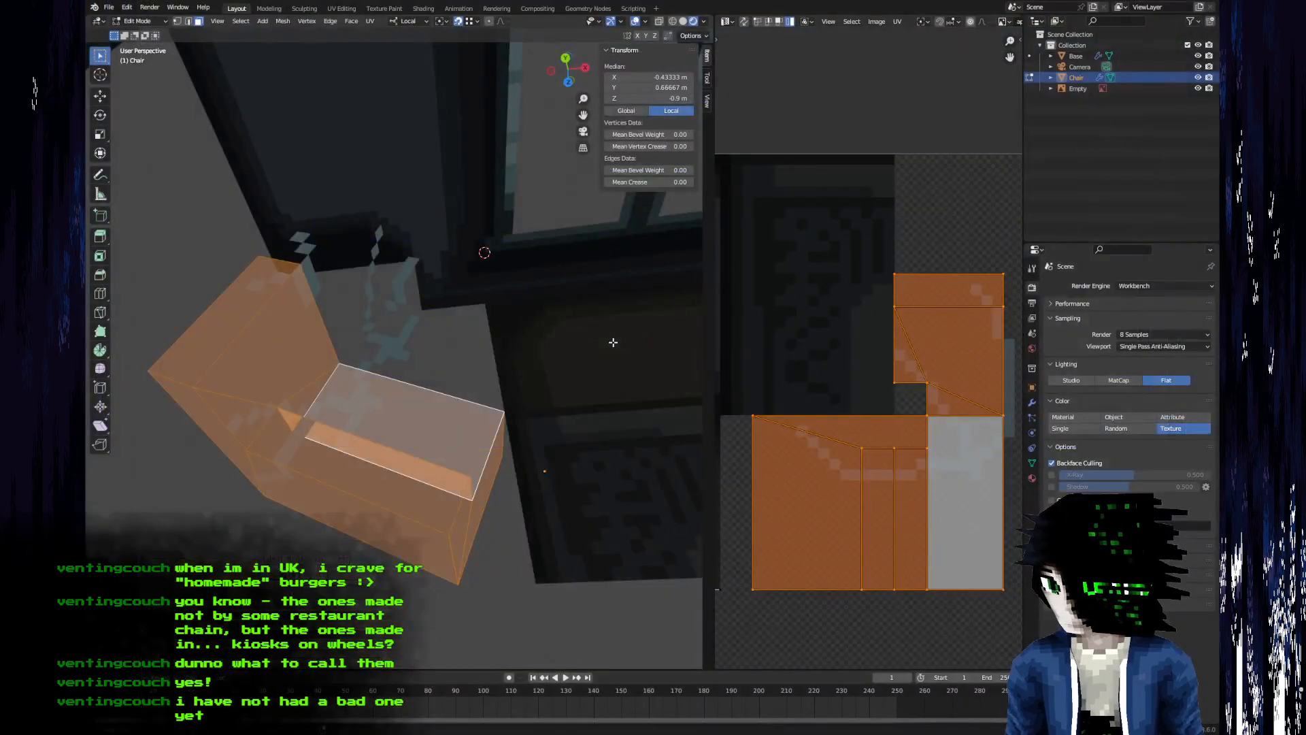
pyautogui.hotkey('alt', 'Tab')
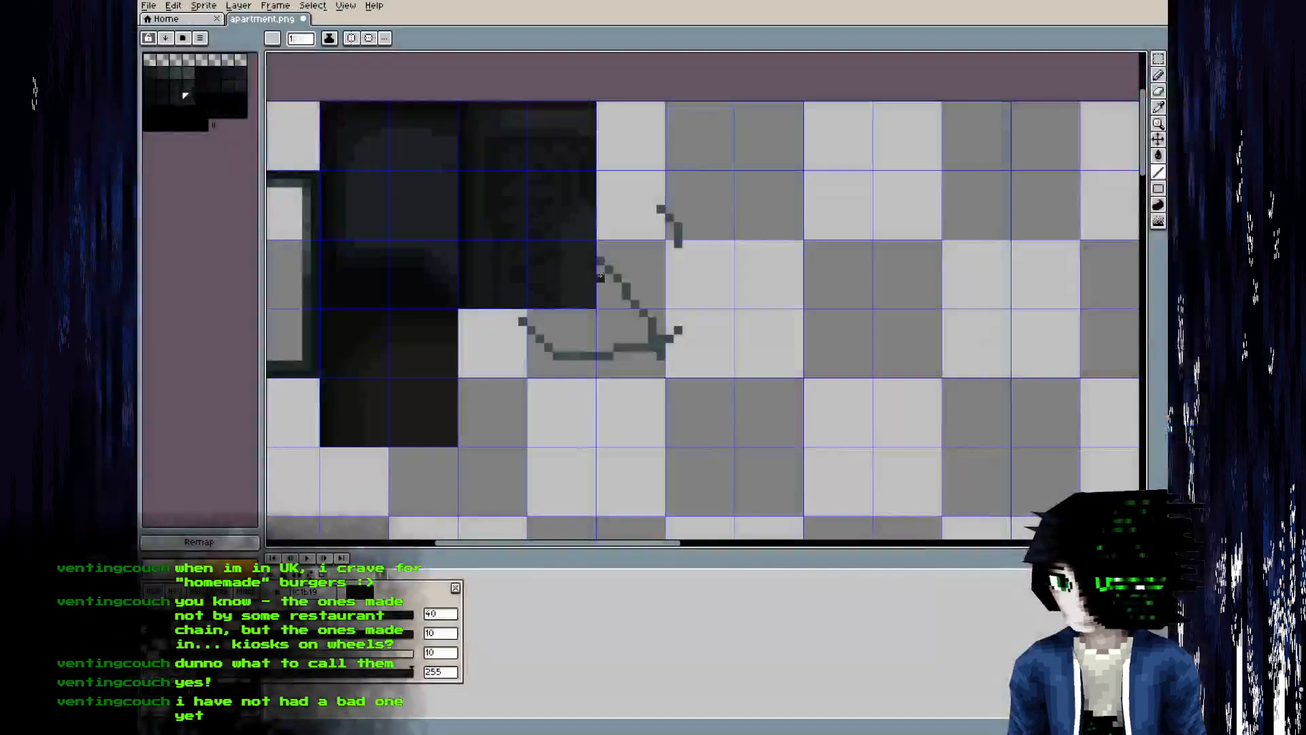
pyautogui.moveTo(563, 313)
pyautogui.mouseDown()
pyautogui.moveTo(493, 314)
pyautogui.moveTo(489, 373)
pyautogui.moveTo(687, 388)
pyautogui.moveTo(676, 207)
pyautogui.mouseUp()
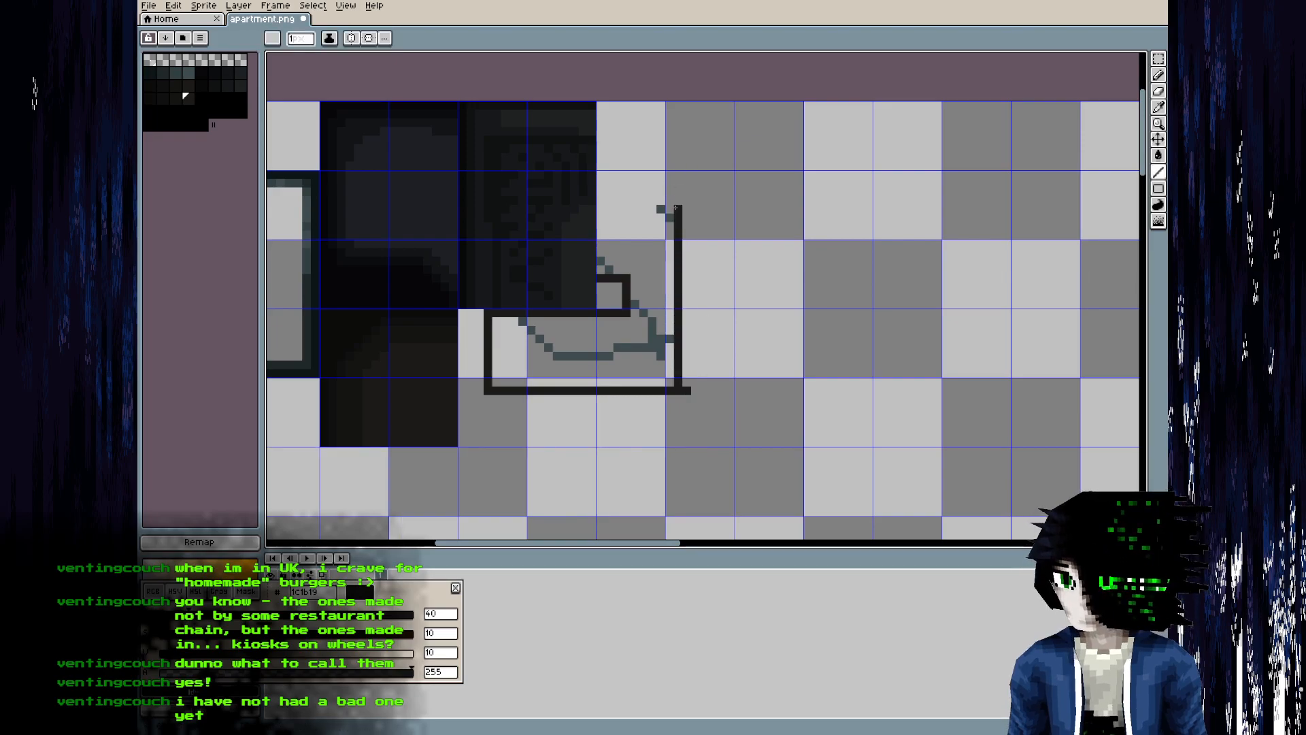
# - Fill the upper and lower parts of the outlined chair area with dark brown using the Paint Bucket
pyautogui.press('g')
pyautogui.click(617, 226)
pyautogui.click(584, 333)
pyautogui.click(637, 361)
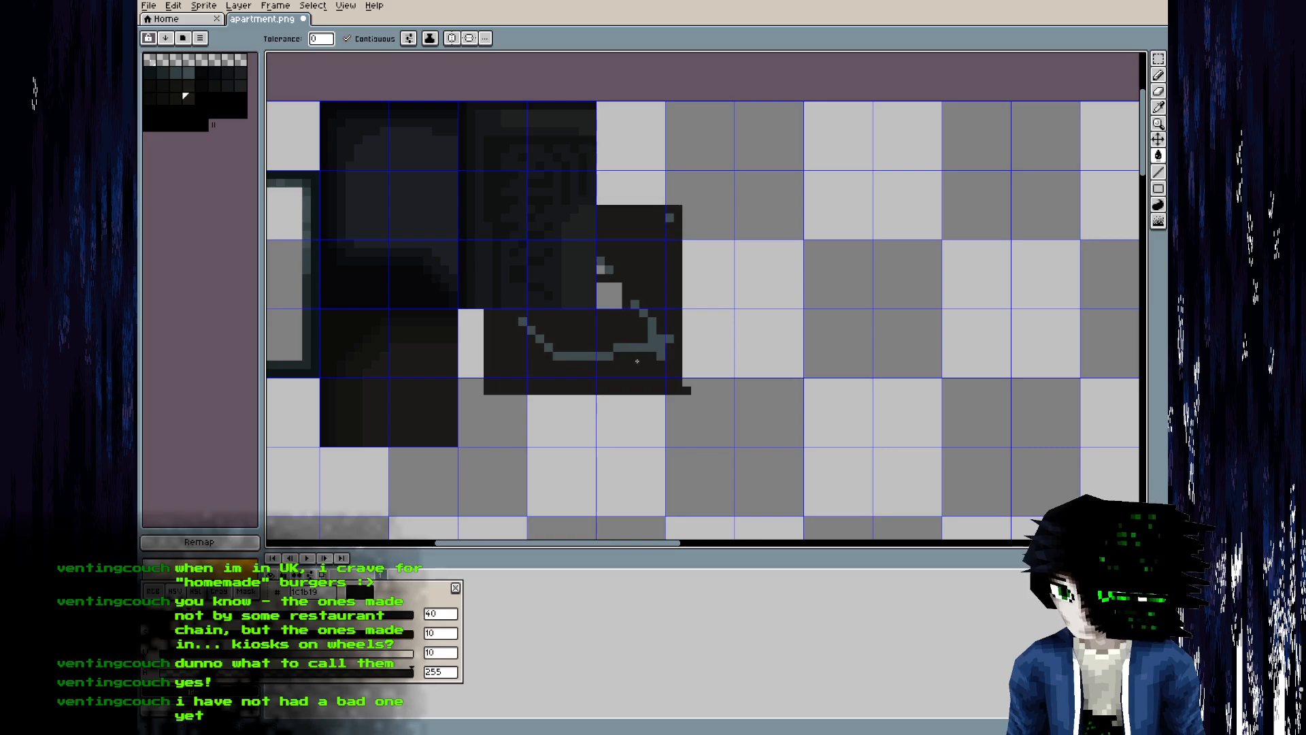
# - Extend the dark brown outline down to the lower edge of the chair's UV layout, fill it, and save the image
pyautogui.hotkey('alt', 'Tab')
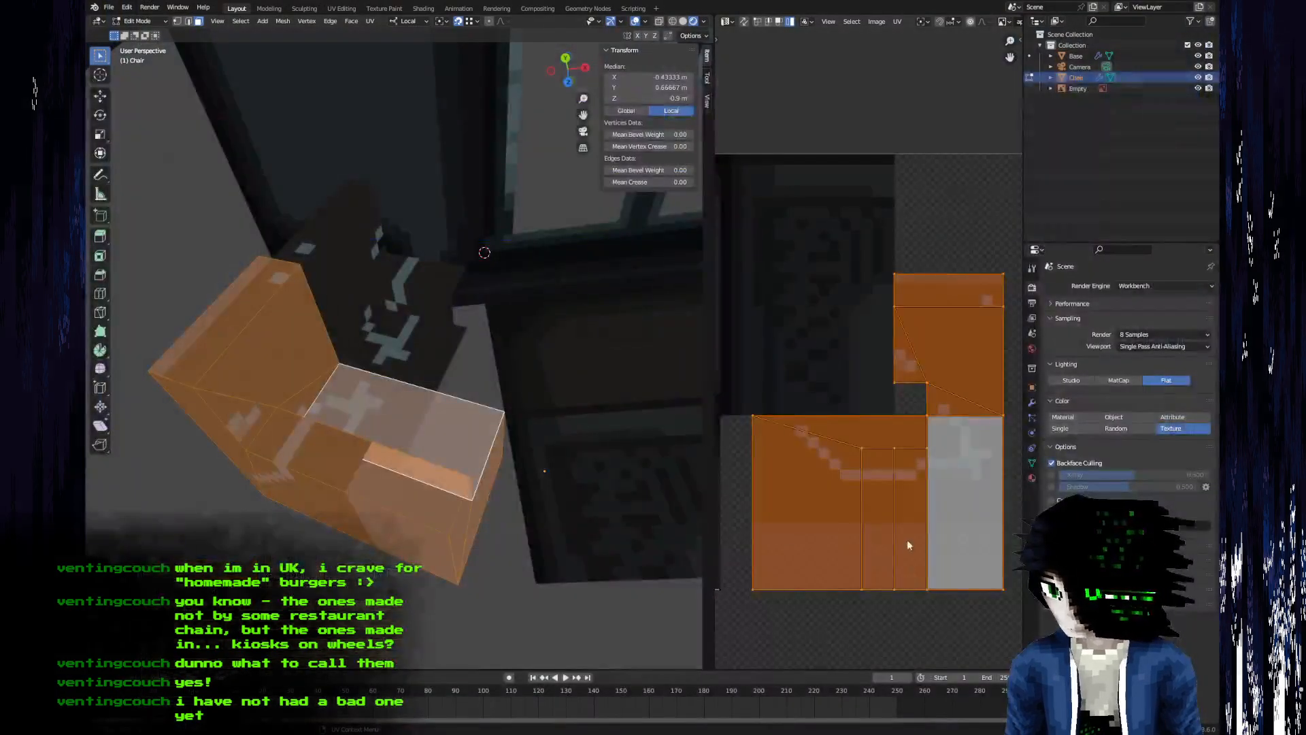
pyautogui.hotkey('alt', 'Tab')
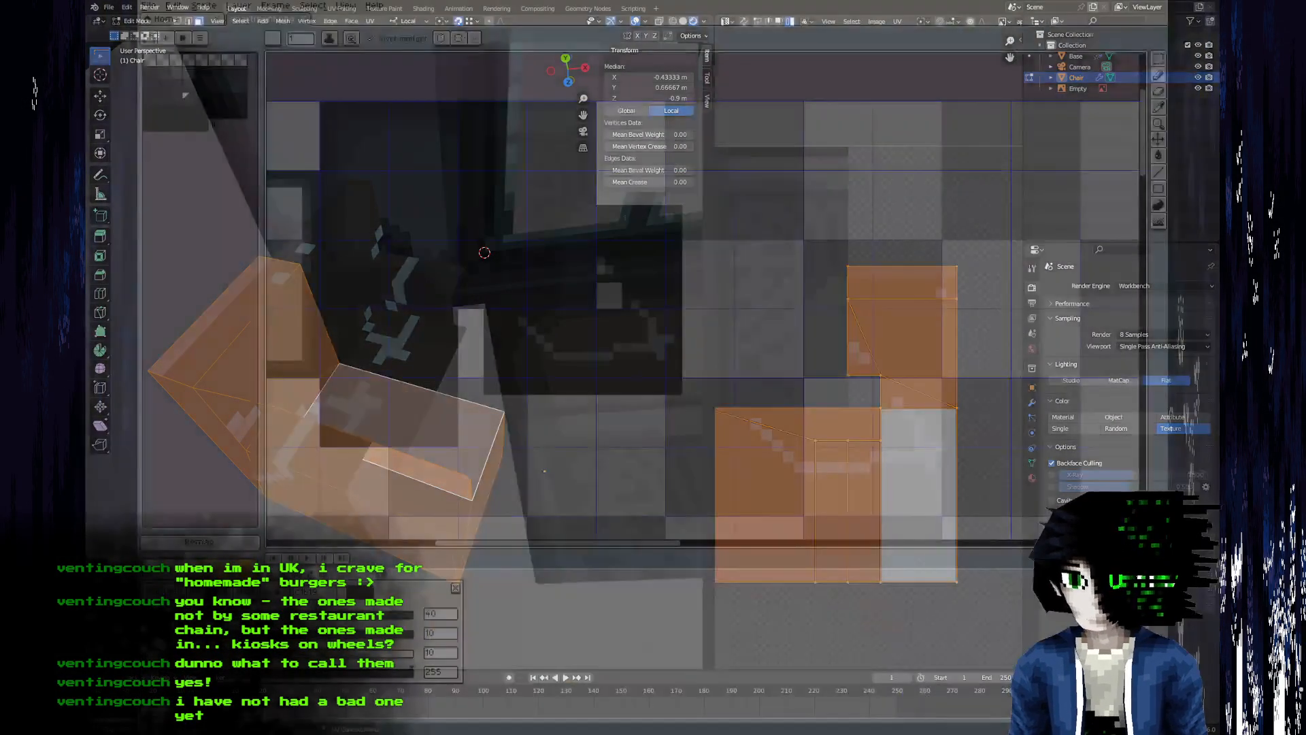
pyautogui.hotkey('alt', 'Tab')
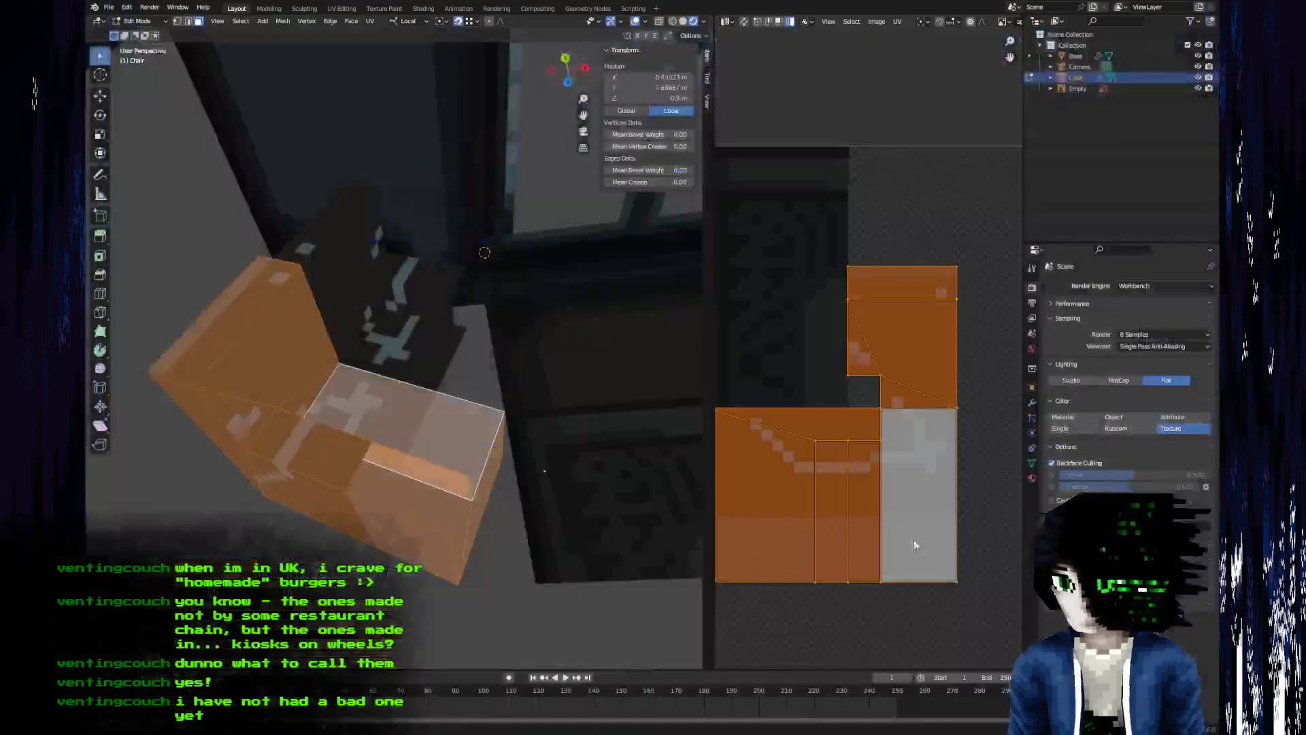
pyautogui.hotkey('alt', 'Tab')
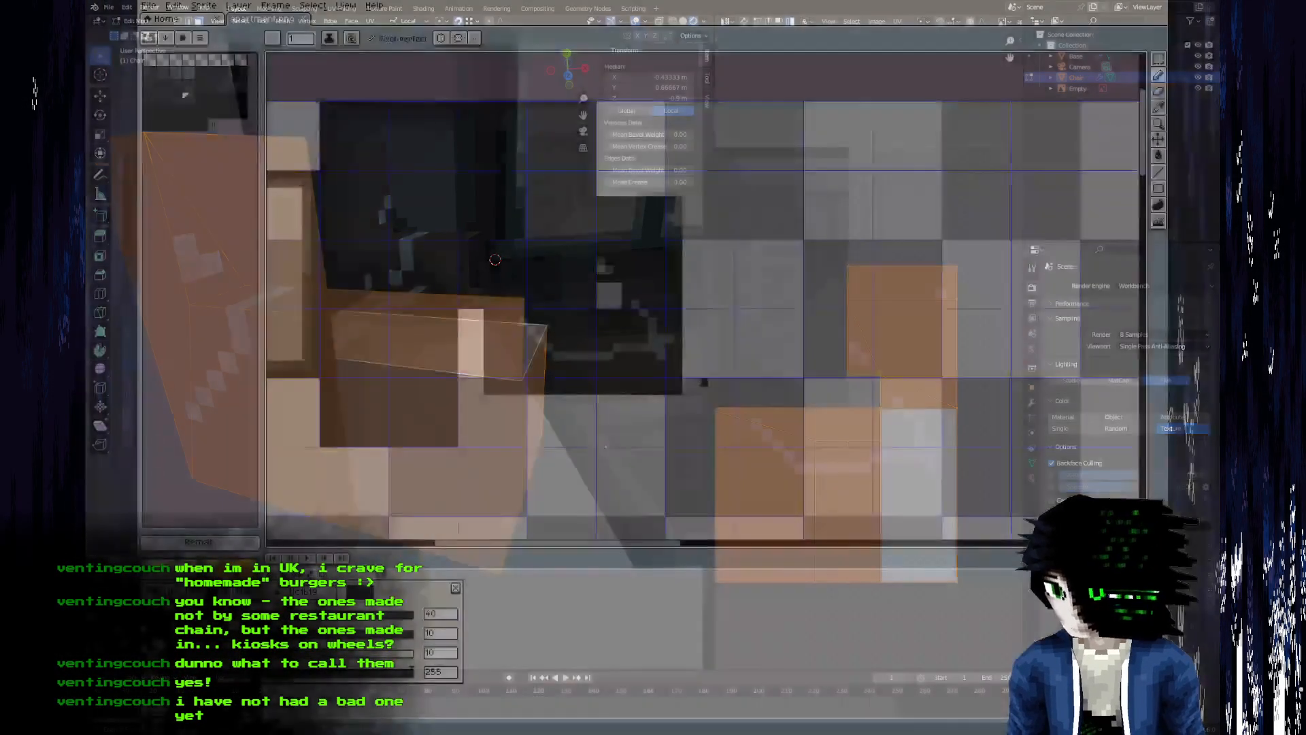
pyautogui.moveTo(676, 383)
pyautogui.mouseDown()
pyautogui.moveTo(682, 432)
pyautogui.moveTo(473, 427)
pyautogui.moveTo(492, 426)
pyautogui.mouseUp()
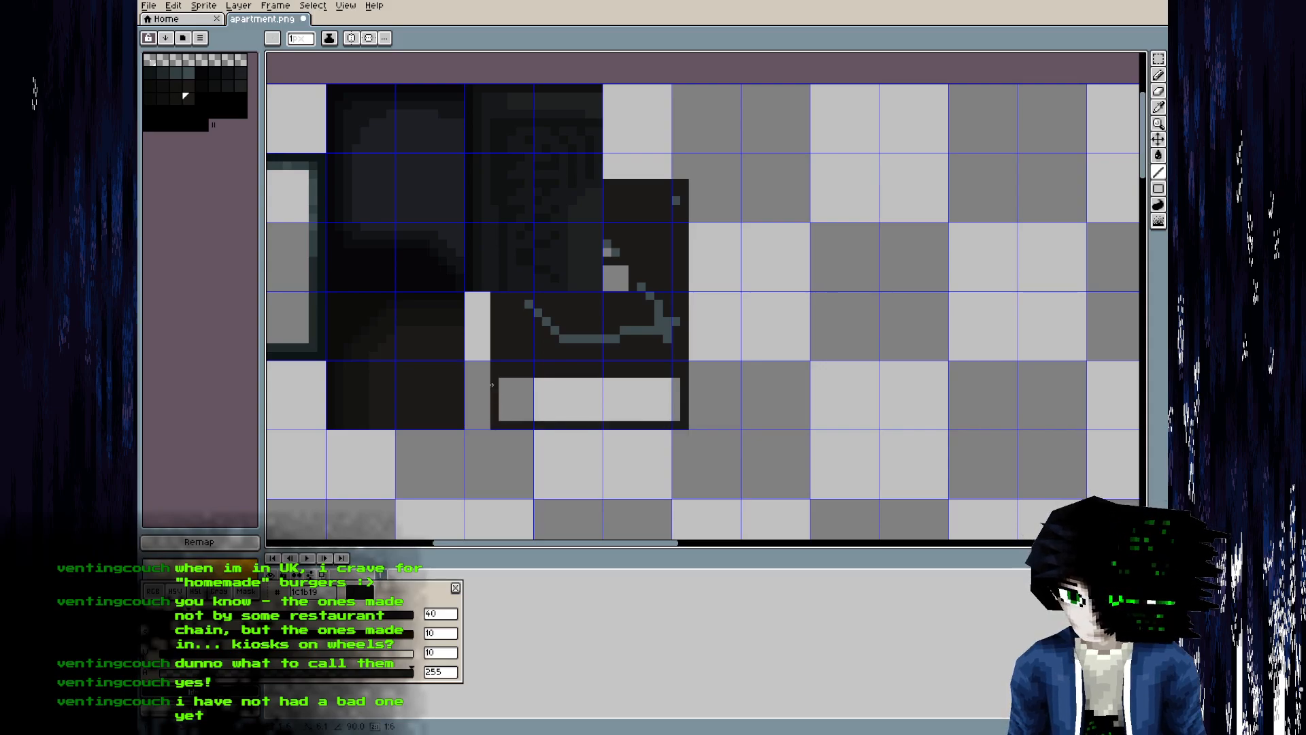
pyautogui.press('g')
pyautogui.click(568, 408)
pyautogui.hotkey('ctrl', 's')
# - Switch to Blender, select the two untextured faces forming the chair's L-shaped end, and unwrap them
pyautogui.hotkey('alt', 'Tab')
pyautogui.moveTo(389, 469); pyautogui.dragTo(312, 504, button='middle')
pyautogui.press('Tab')
pyautogui.press('Tab')
pyautogui.hotkey('alt', 'a')
pyautogui.click(465, 557)
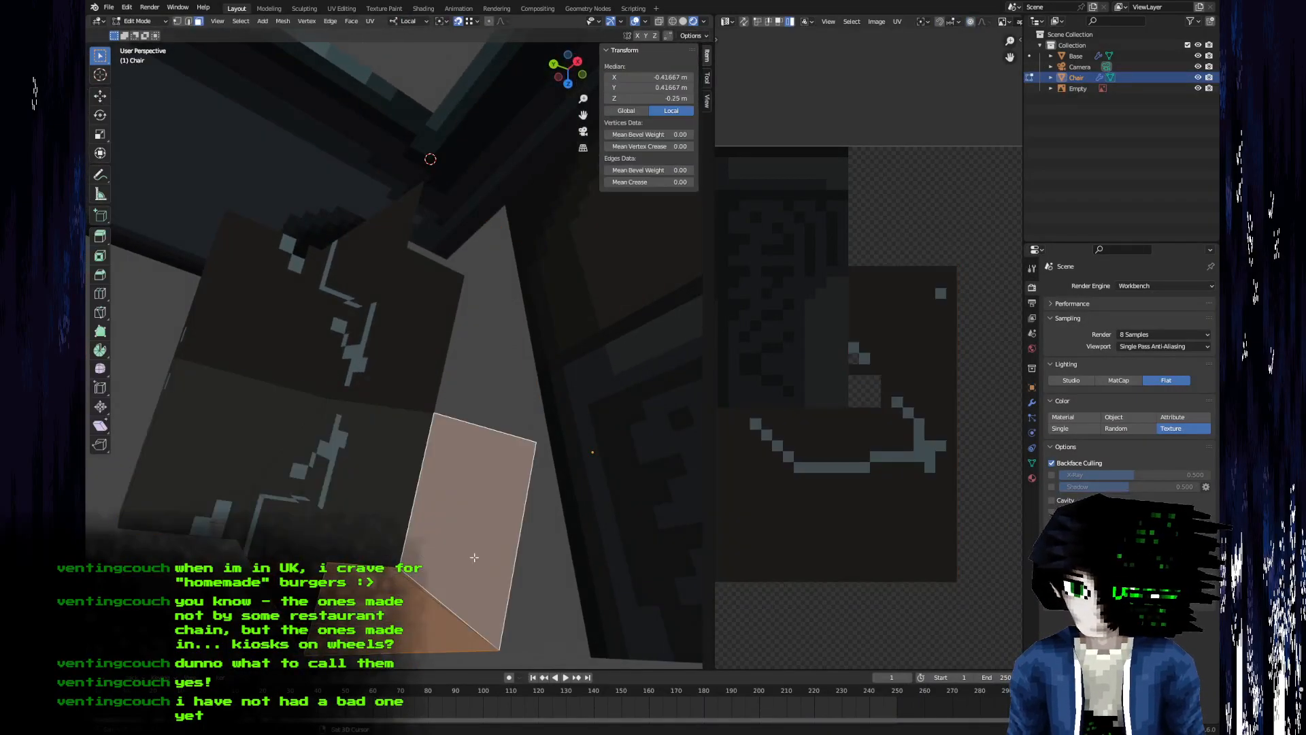
pyautogui.scroll(-5, 875, 451)
pyautogui.press('u')
pyautogui.click(440, 502)
pyautogui.moveTo(440, 501); pyautogui.dragTo(377, 487, button='middle')
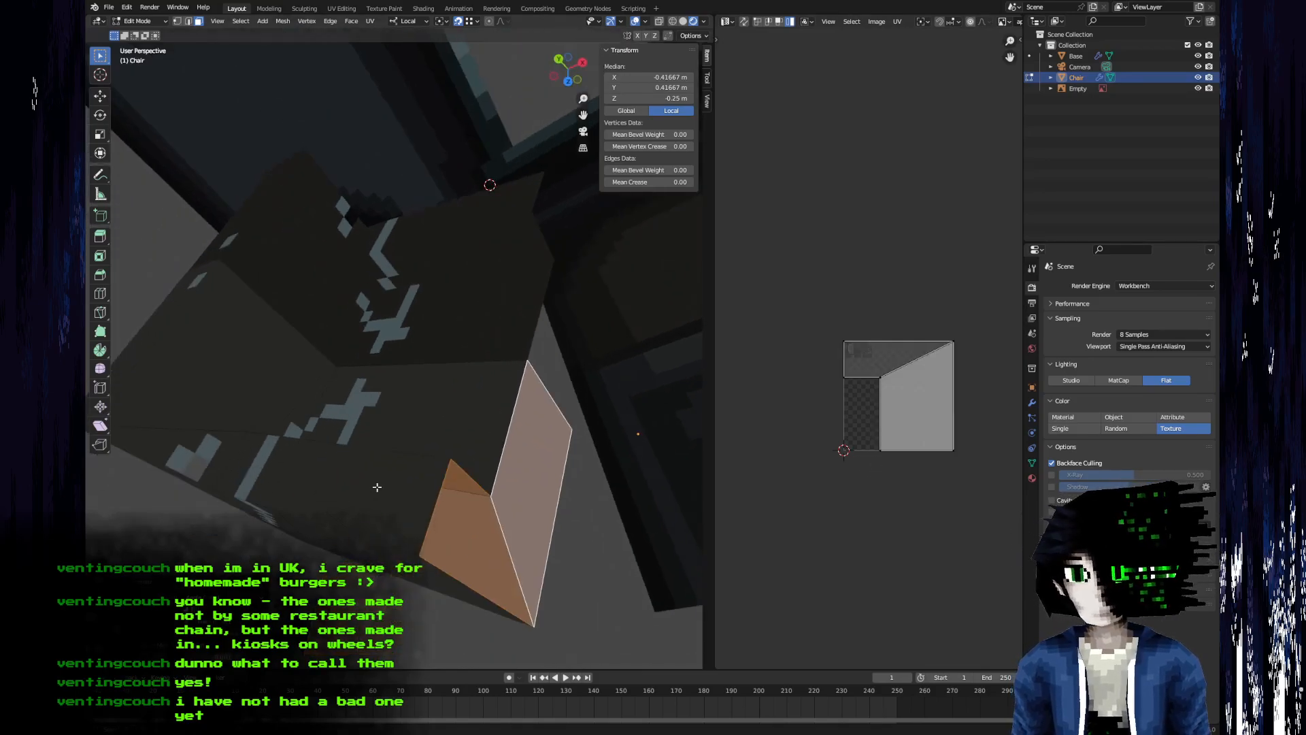
# - Shrink the newly unwrapped L-shaped island and place it below the chair's painted texture area
pyautogui.press('a')
pyautogui.press('g')
pyautogui.click(918, 476)
pyautogui.press('s')
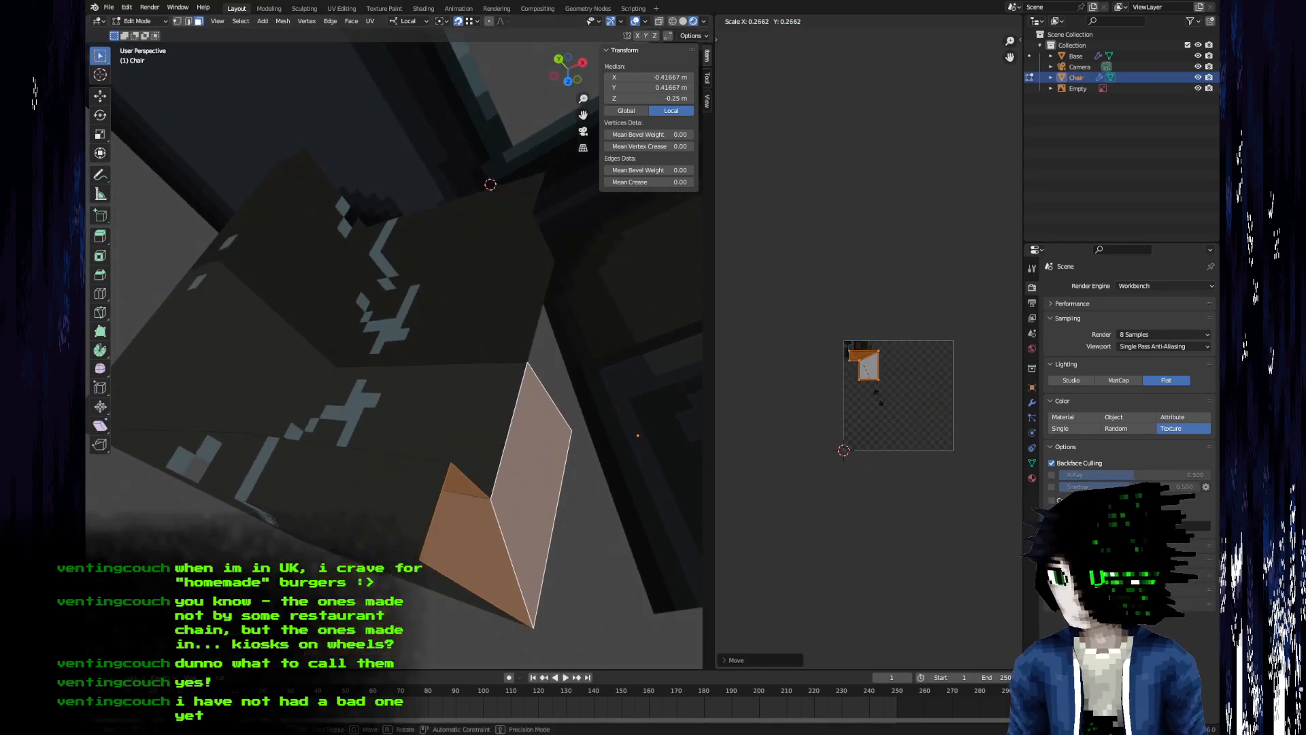
pyautogui.click(877, 396)
pyautogui.scroll(7, 884, 408)
pyautogui.scroll(3, 927, 529)
pyautogui.press('g')
pyautogui.click(928, 611)
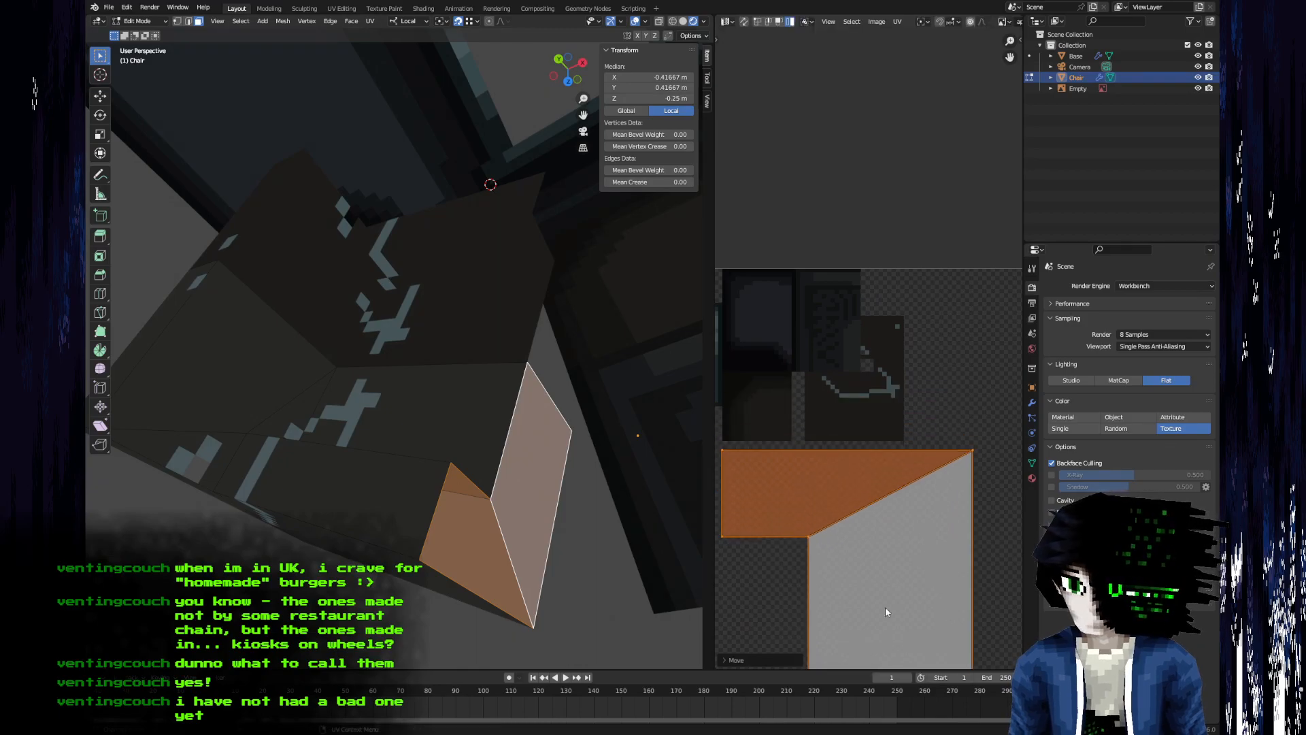
# - Select all linked faces of the chair and move the L-shaped island over the painted texture
pyautogui.hotkey('ctrl', 'l')
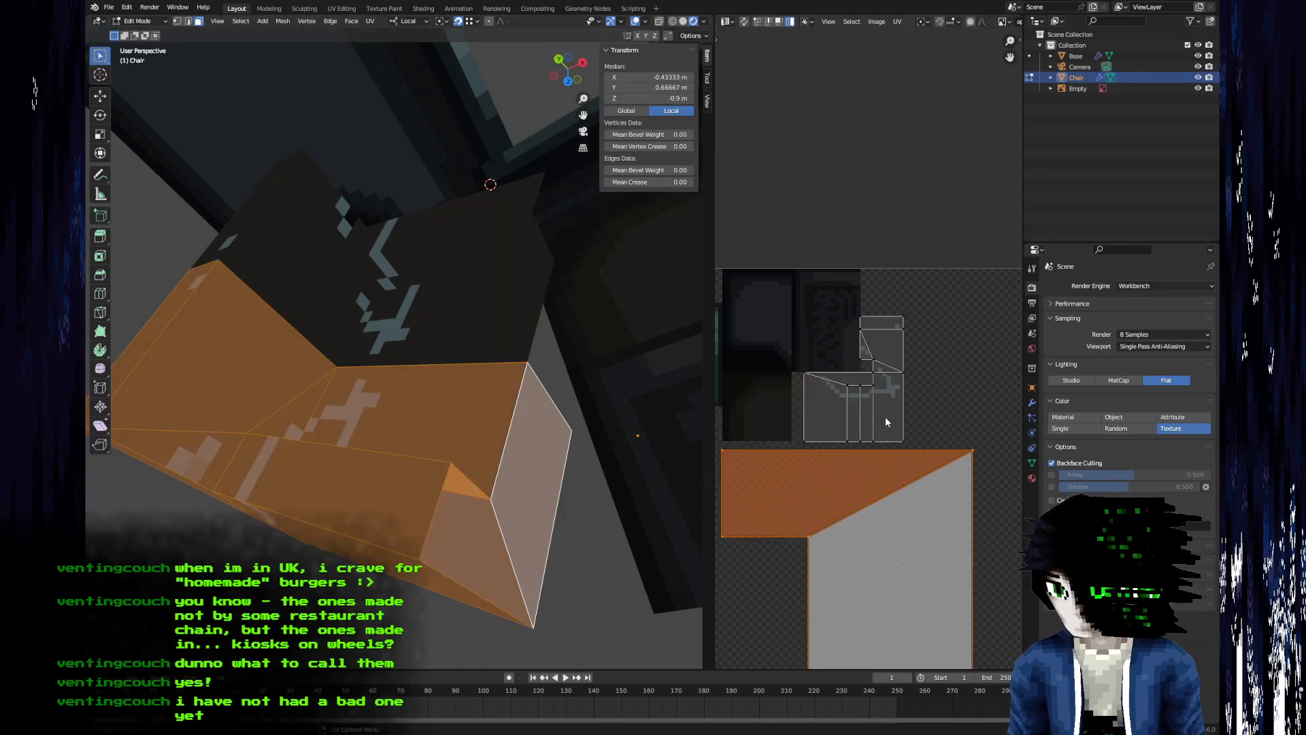
pyautogui.moveTo(880, 528); pyautogui.dragTo(883, 442, button='middle')
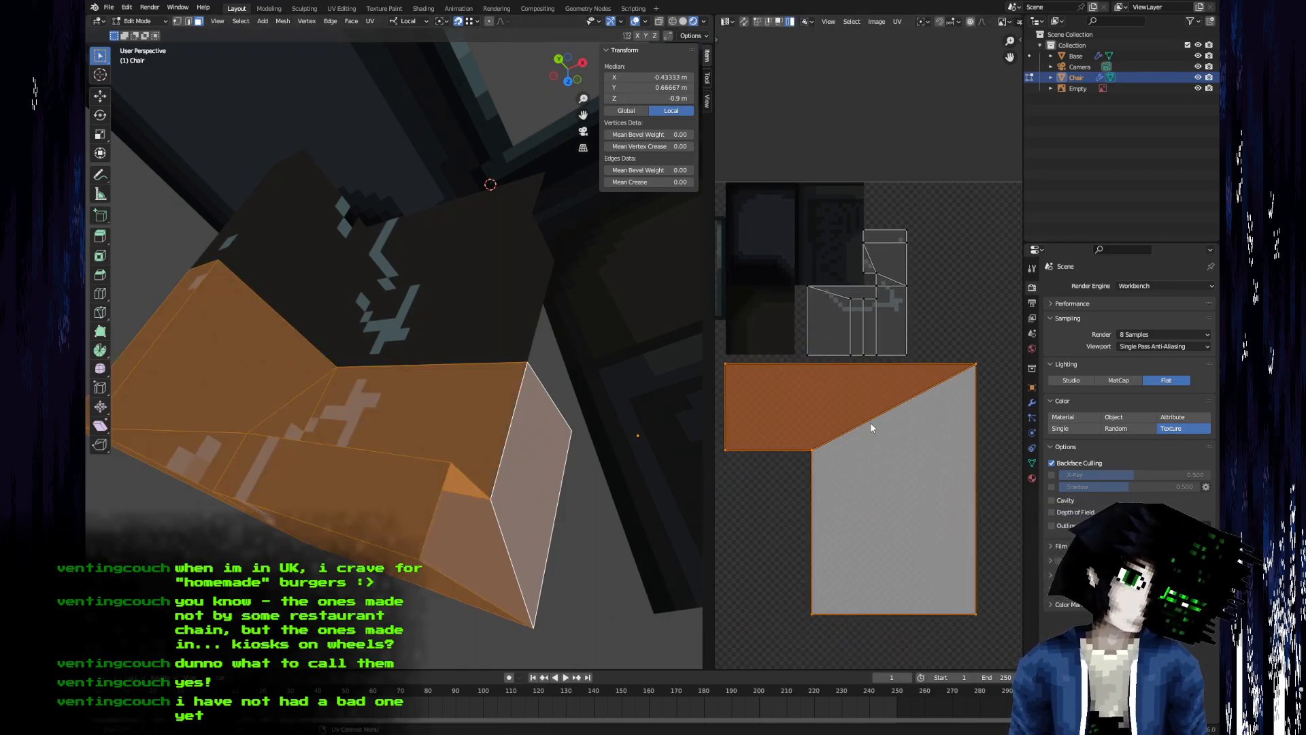
pyautogui.moveTo(359, 522); pyautogui.dragTo(612, 476, button='middle')
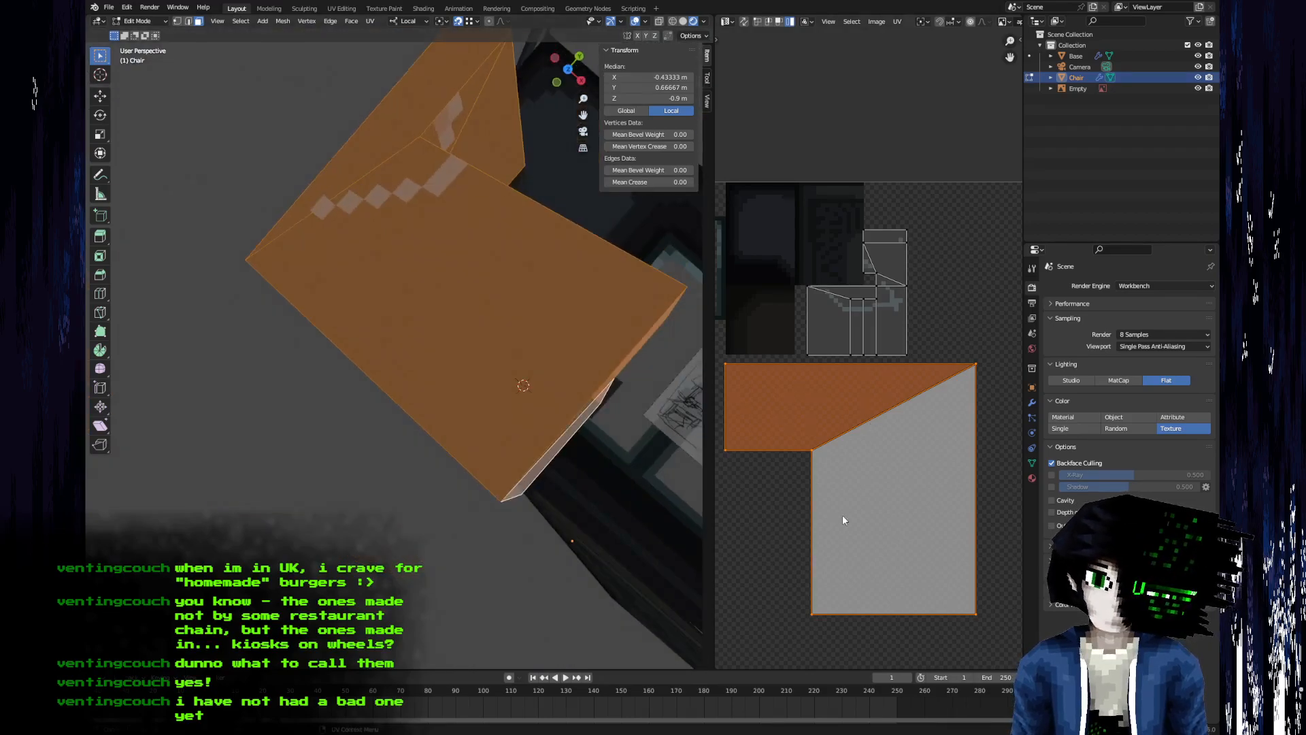
pyautogui.press('g')
pyautogui.click(818, 346)
# - Select the two faces forming the chair's L-shaped end and flip their normals
pyautogui.moveTo(226, 471); pyautogui.dragTo(417, 367, button='middle')
pyautogui.press('F3')
pyautogui.write('flip')
pyautogui.press('Return')
pyautogui.scroll(2, 272, 446)
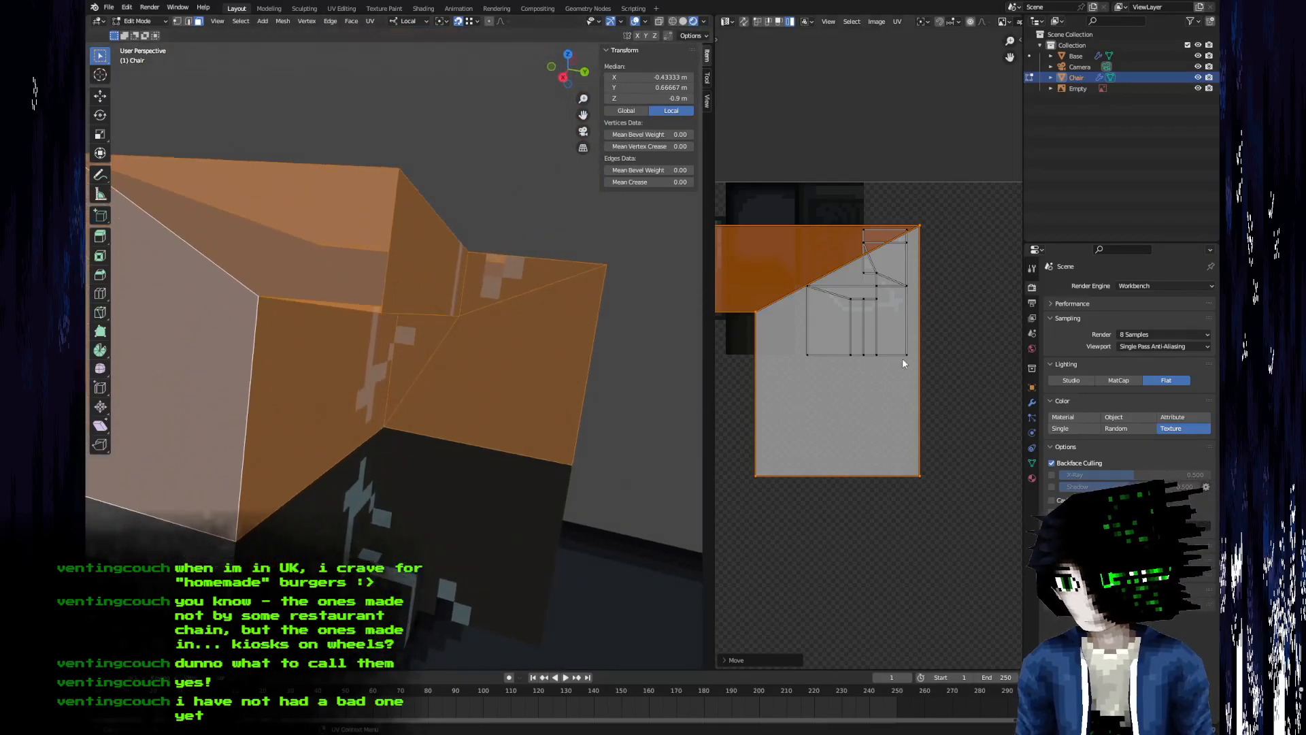
pyautogui.click(195, 371)
pyautogui.keyDown('shift'); pyautogui.click(263, 254); pyautogui.keyUp('shift')
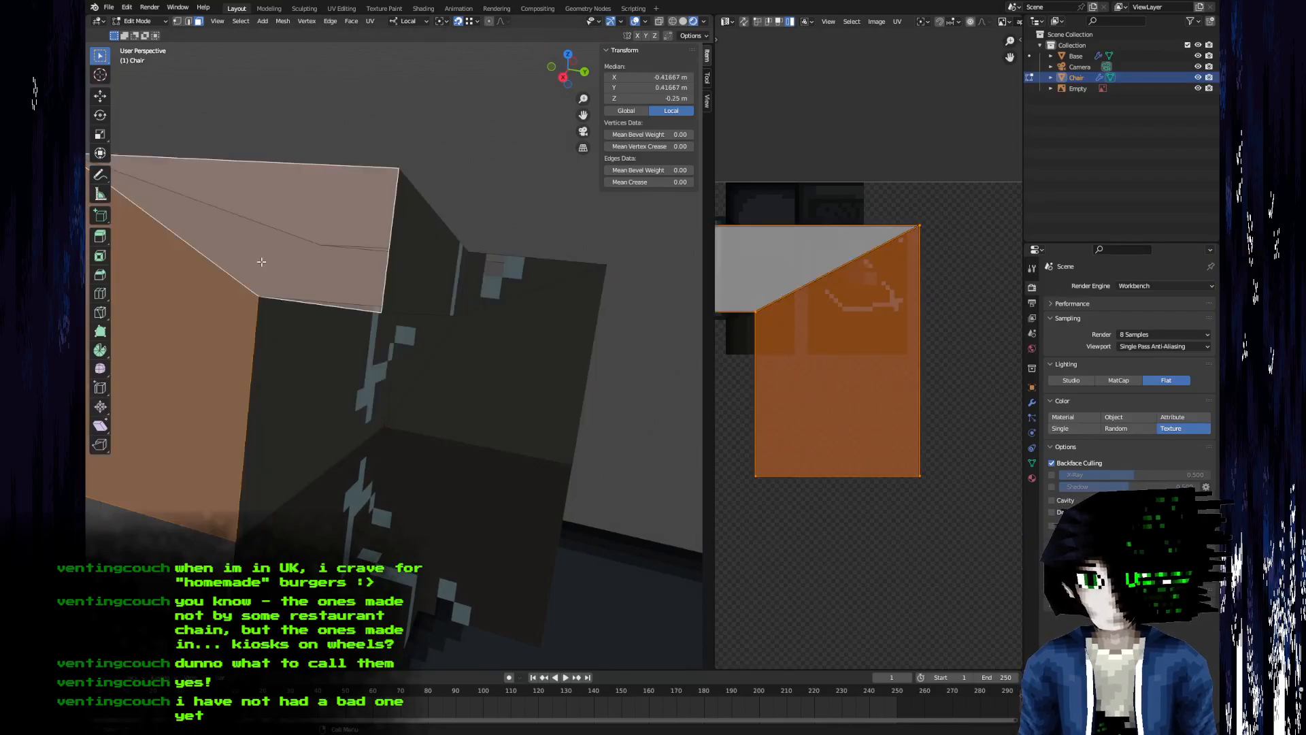
pyautogui.press('F3')
pyautogui.write('flip')
pyautogui.press('Return')
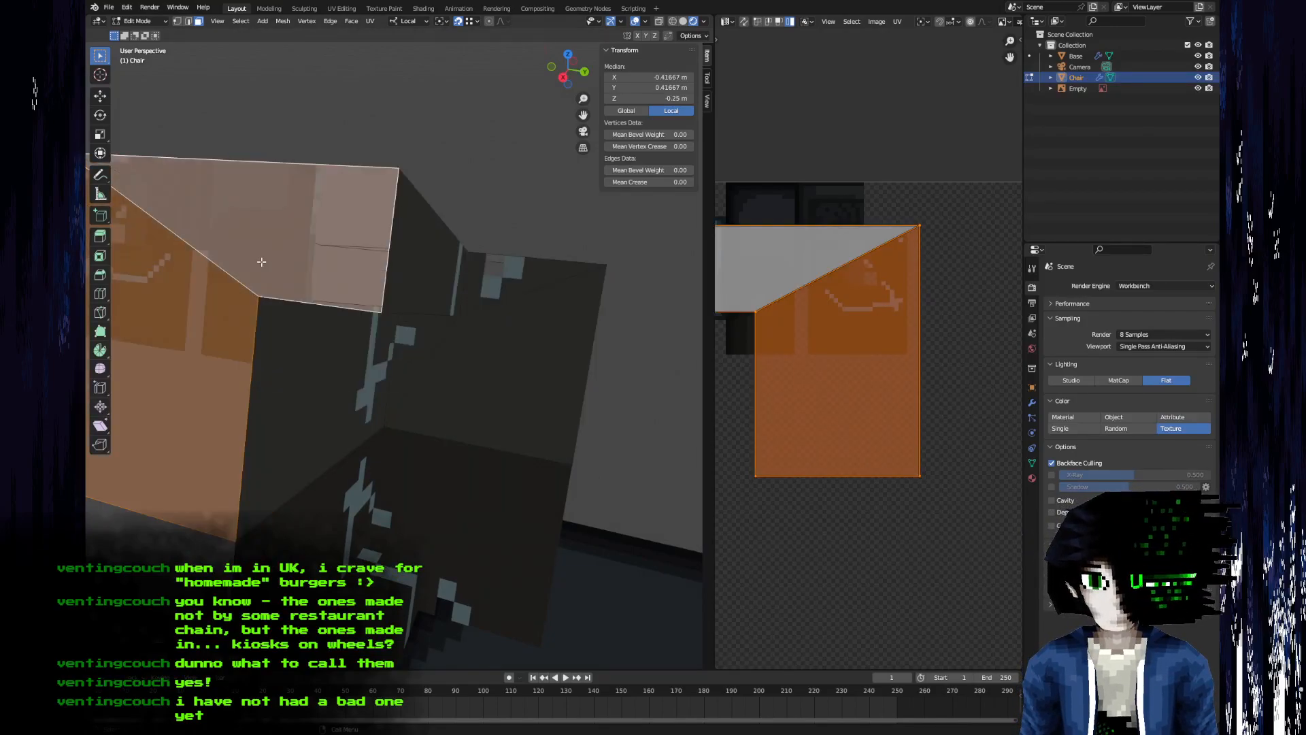
# - Mirror the L-shaped island by scaling it -1 along X, and rotate it by -90 degrees
pyautogui.write('sx')
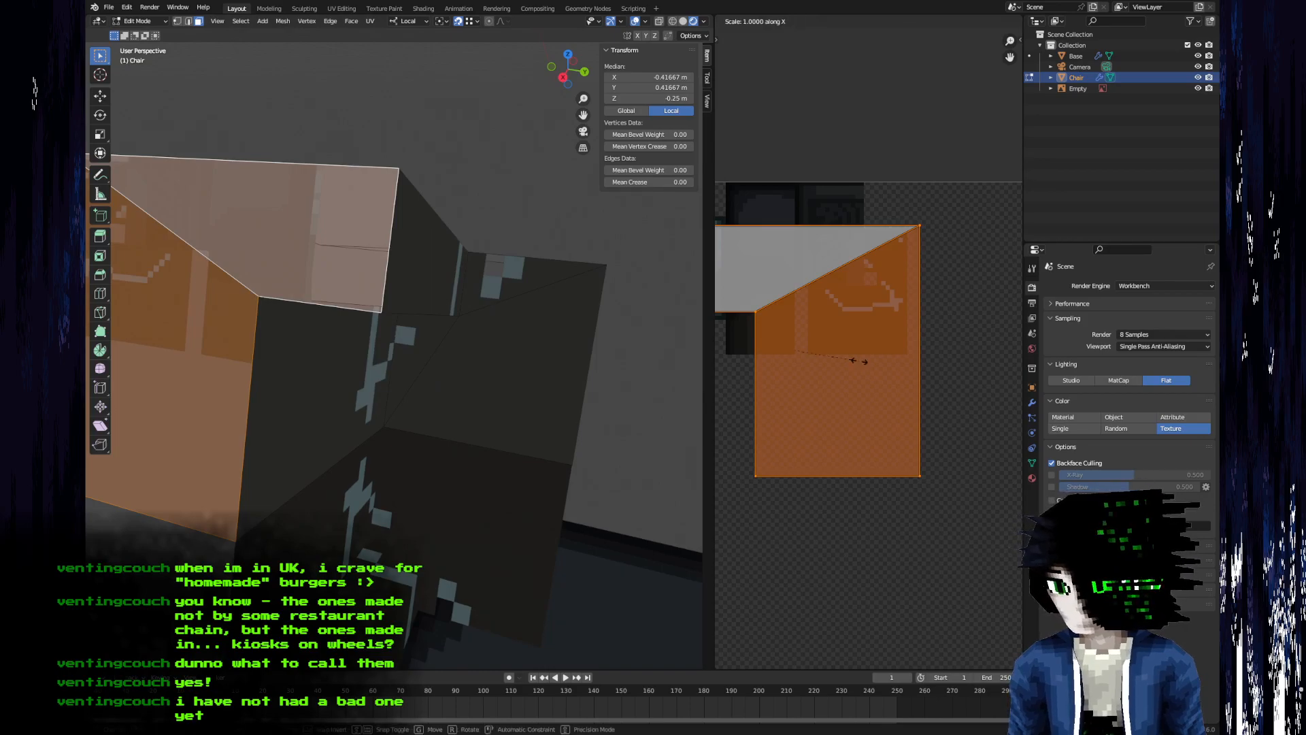
pyautogui.write('-1')
pyautogui.press('Return')
pyautogui.write('r90-')
pyautogui.press('Return')
# - Scale the L-shaped island down to match the chair's other islands and snap it against the layout's lower right corner
pyautogui.press('g')
pyautogui.click(930, 419)
pyautogui.press('s')
pyautogui.click(894, 423)
pyautogui.press('l')
pyautogui.scroll(3, 865, 402)
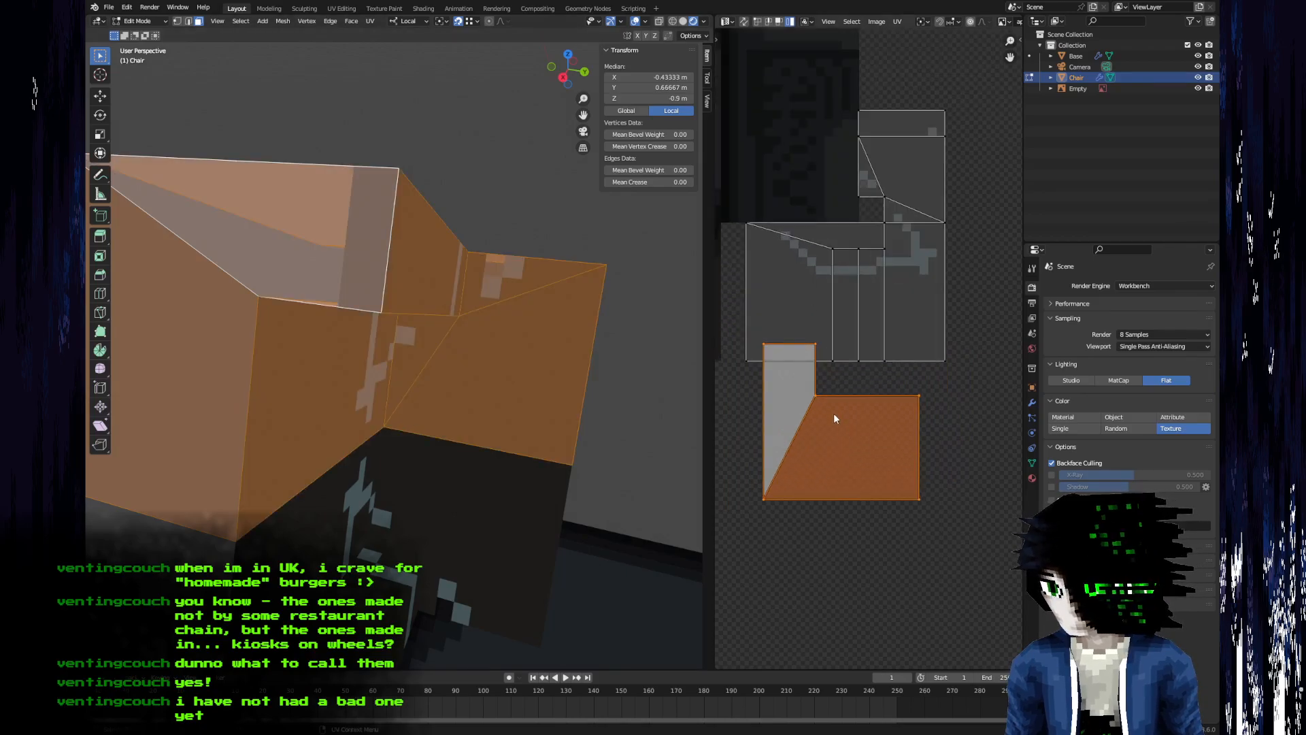
pyautogui.press('g')
pyautogui.click(895, 376)
pyautogui.press('s')
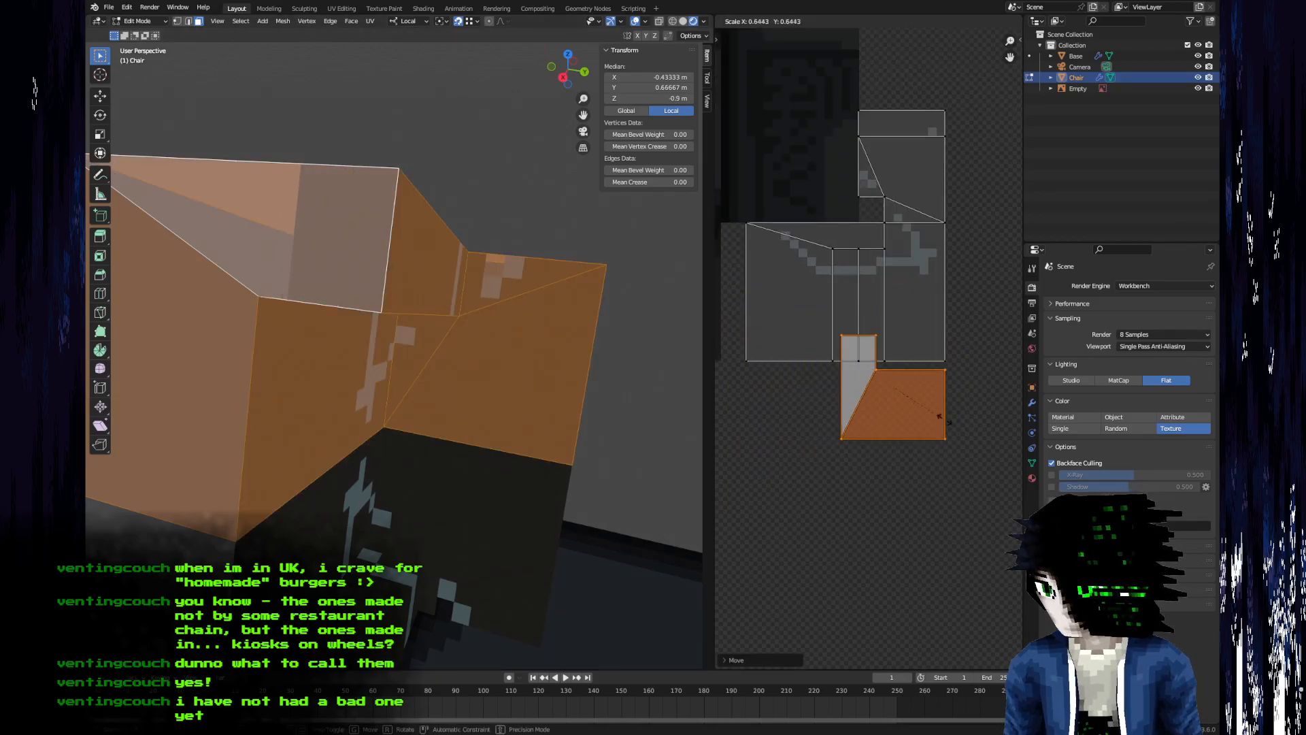
pyautogui.click(942, 413)
pyautogui.press('g')
pyautogui.click(953, 410)
# - Examine which UV areas the chair's inner seat faces use, and reselect the chair's linked faces
pyautogui.moveTo(306, 431); pyautogui.dragTo(410, 250, button='middle')
pyautogui.click(410, 250)
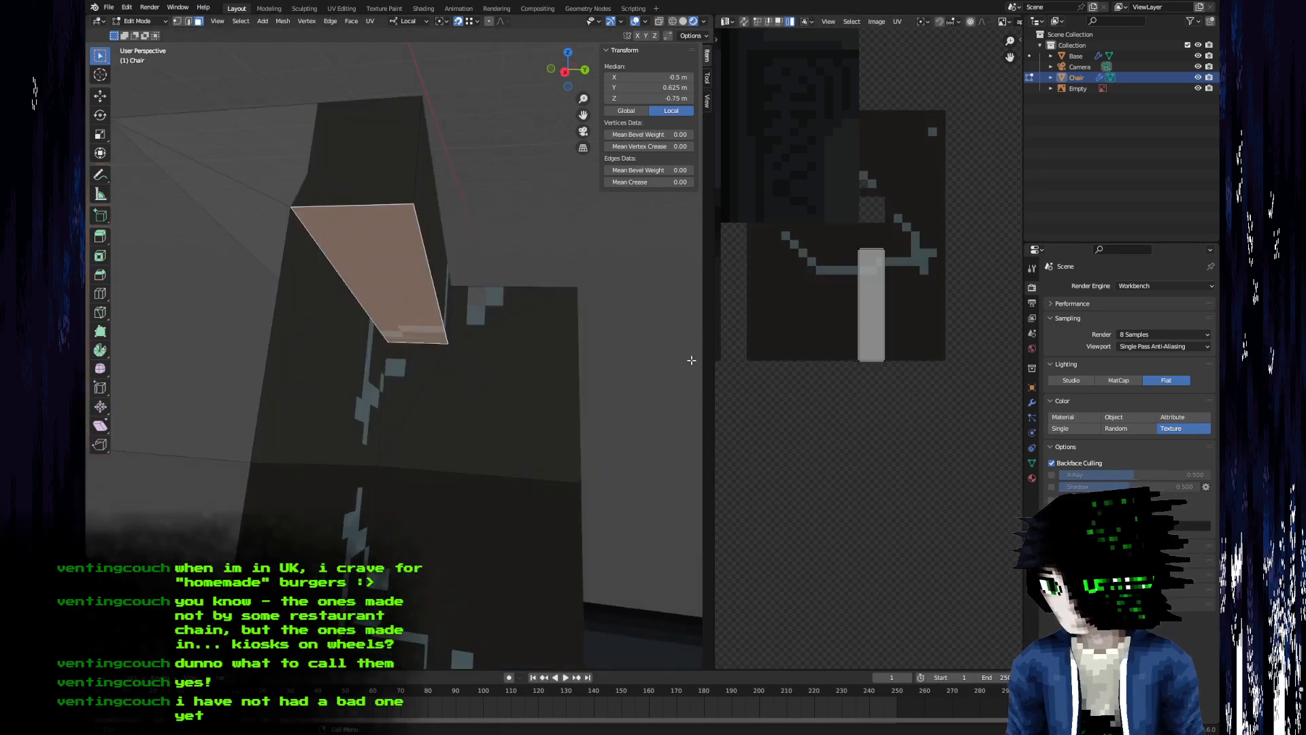
pyautogui.click(435, 310)
pyautogui.press('a')
pyautogui.press('a')
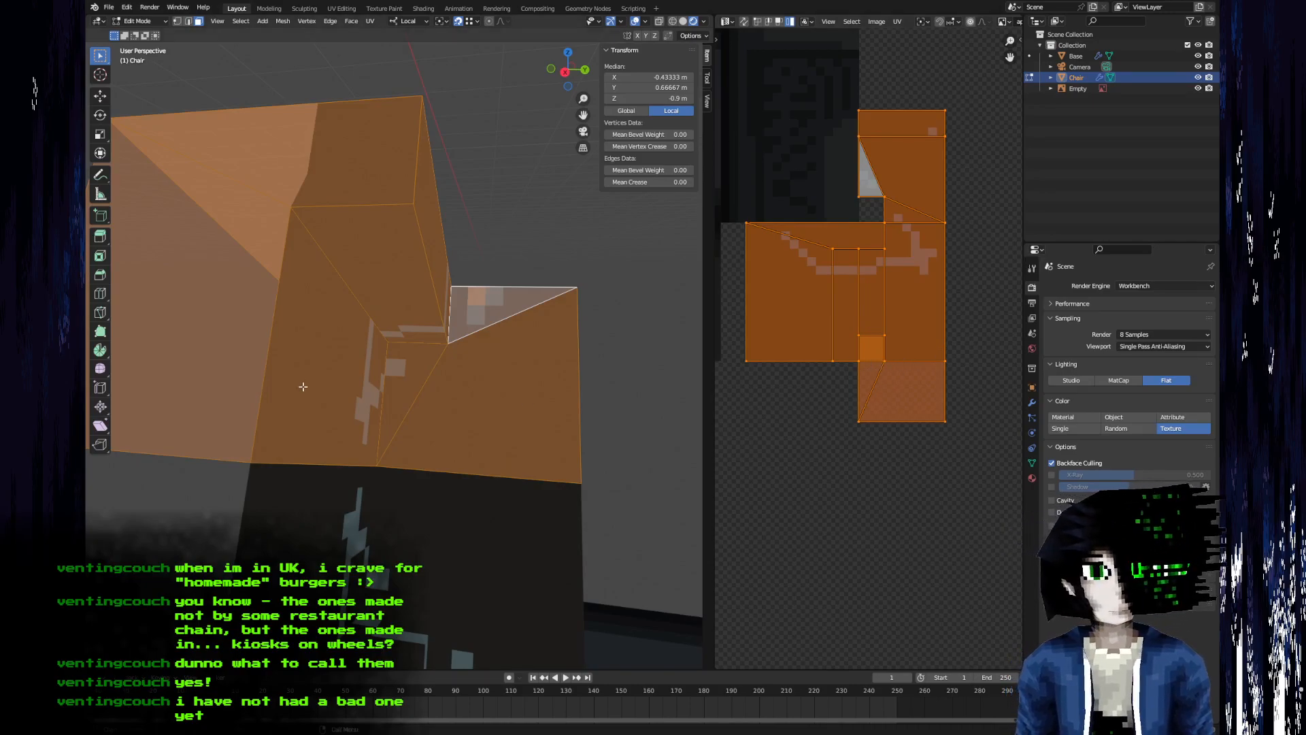
pyautogui.moveTo(304, 387); pyautogui.dragTo(313, 400, button='middle')
pyautogui.moveTo(576, 265); pyautogui.dragTo(298, 218, button='middle')
pyautogui.moveTo(371, 362); pyautogui.dragTo(412, 379, button='middle')
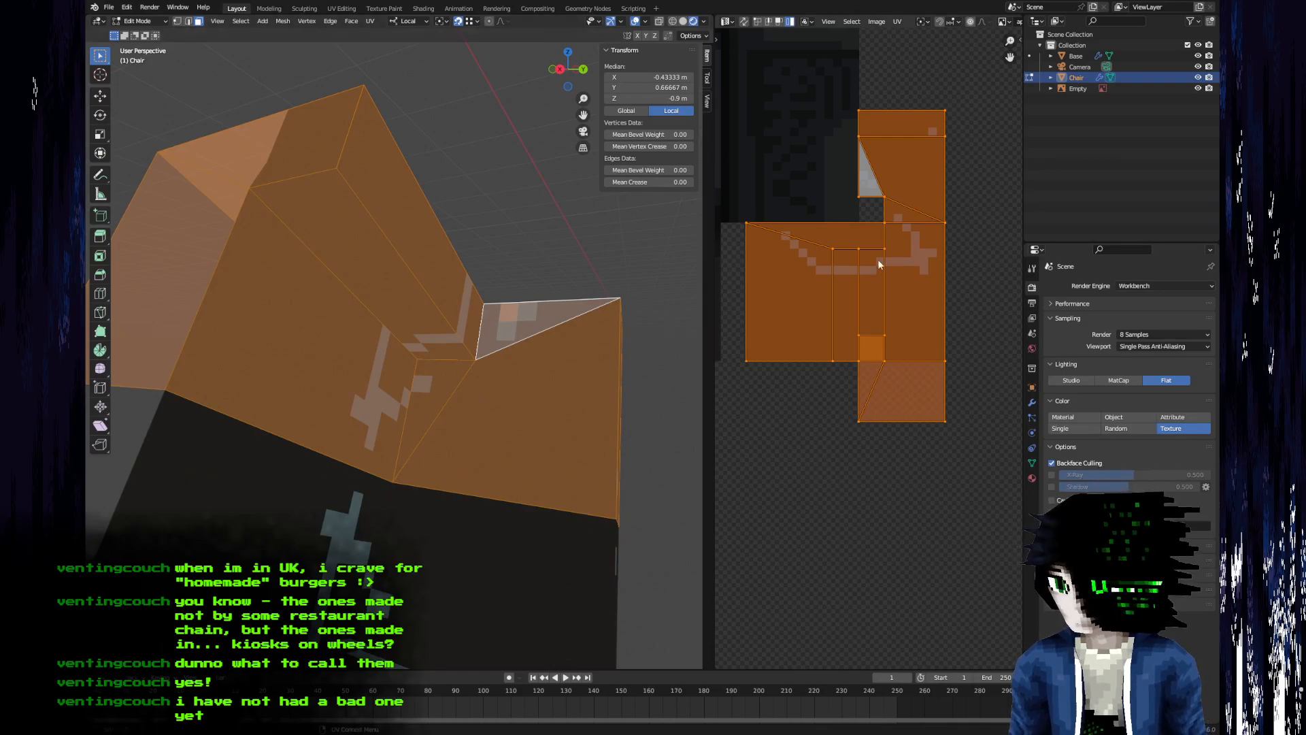
# - Move the narrow strip island out of the chair's layout and place the two-face L-shaped island beneath it
pyautogui.click(881, 316)
pyautogui.moveTo(880, 313); pyautogui.dragTo(831, 515)
pyautogui.click(942, 388)
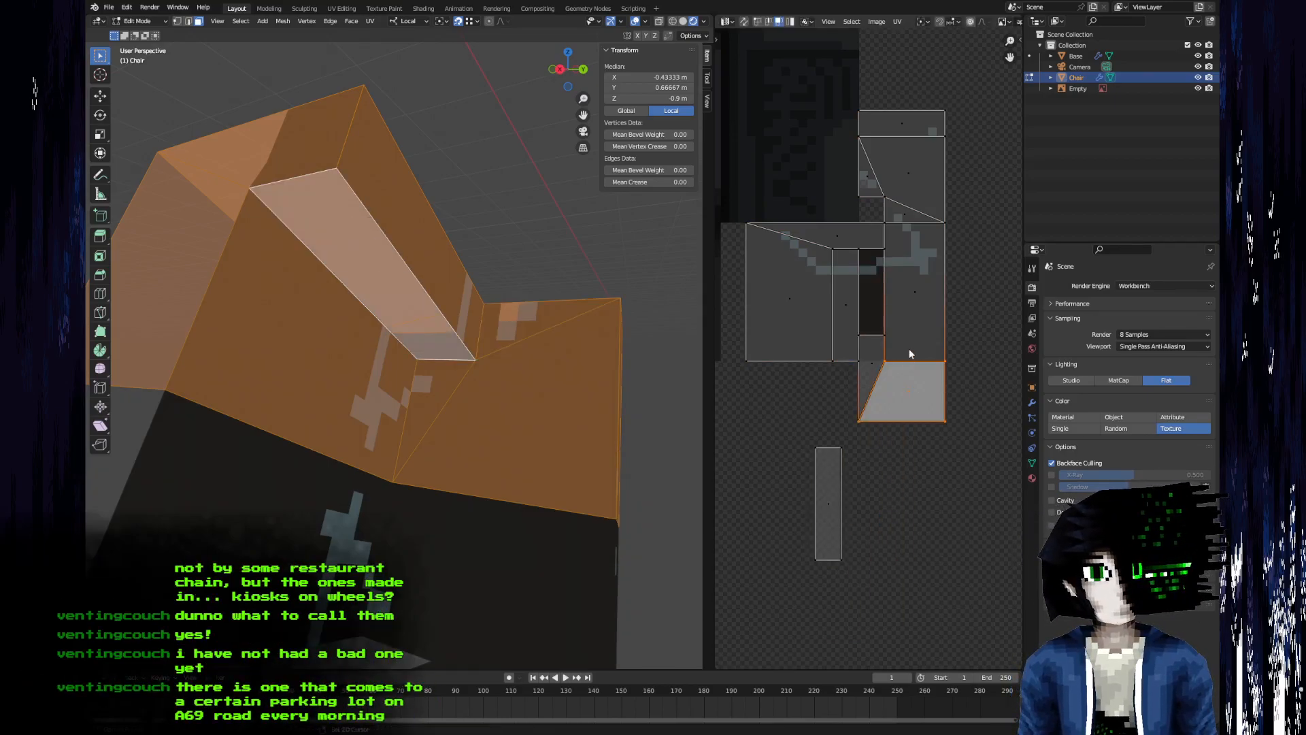
pyautogui.click(876, 374)
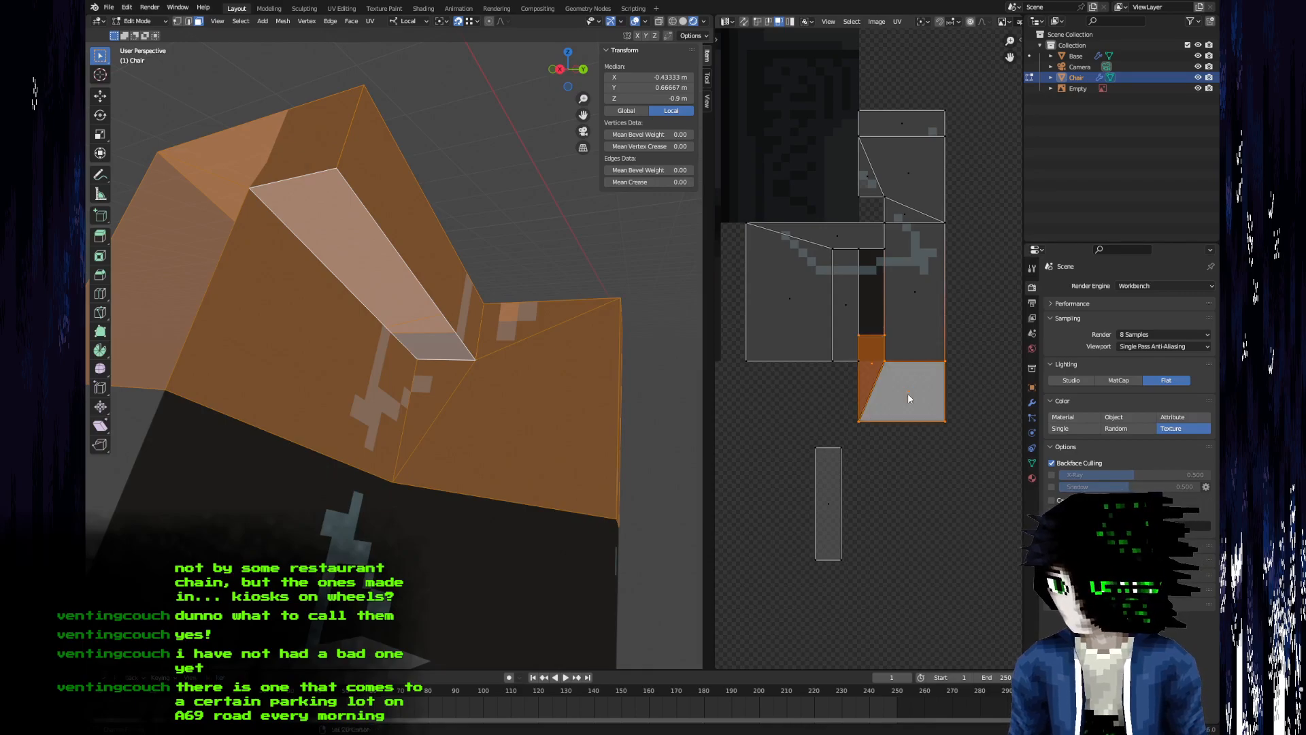
pyautogui.moveTo(892, 416); pyautogui.dragTo(860, 306, button='middle')
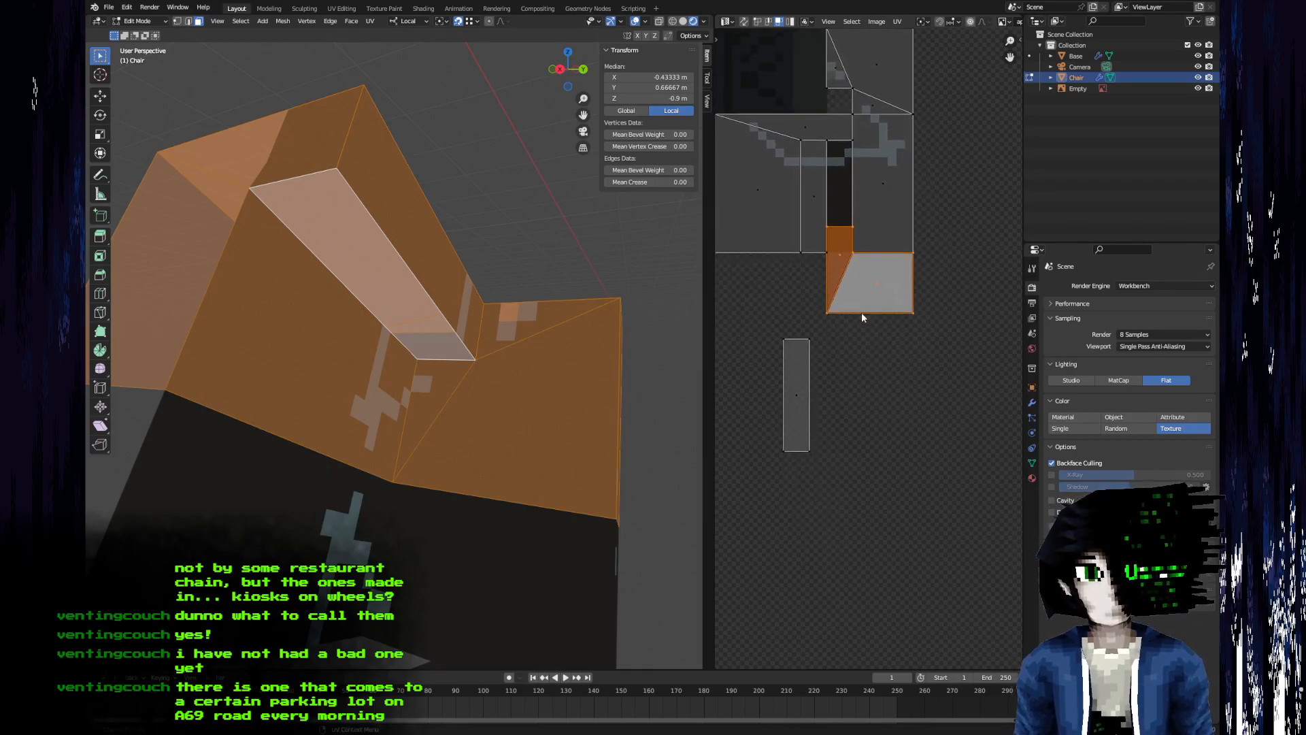
pyautogui.press('g')
pyautogui.click(798, 556)
# - Rotate the strip island by 90 degrees and snap it onto the short arm of the L-shaped island
pyautogui.click(818, 400)
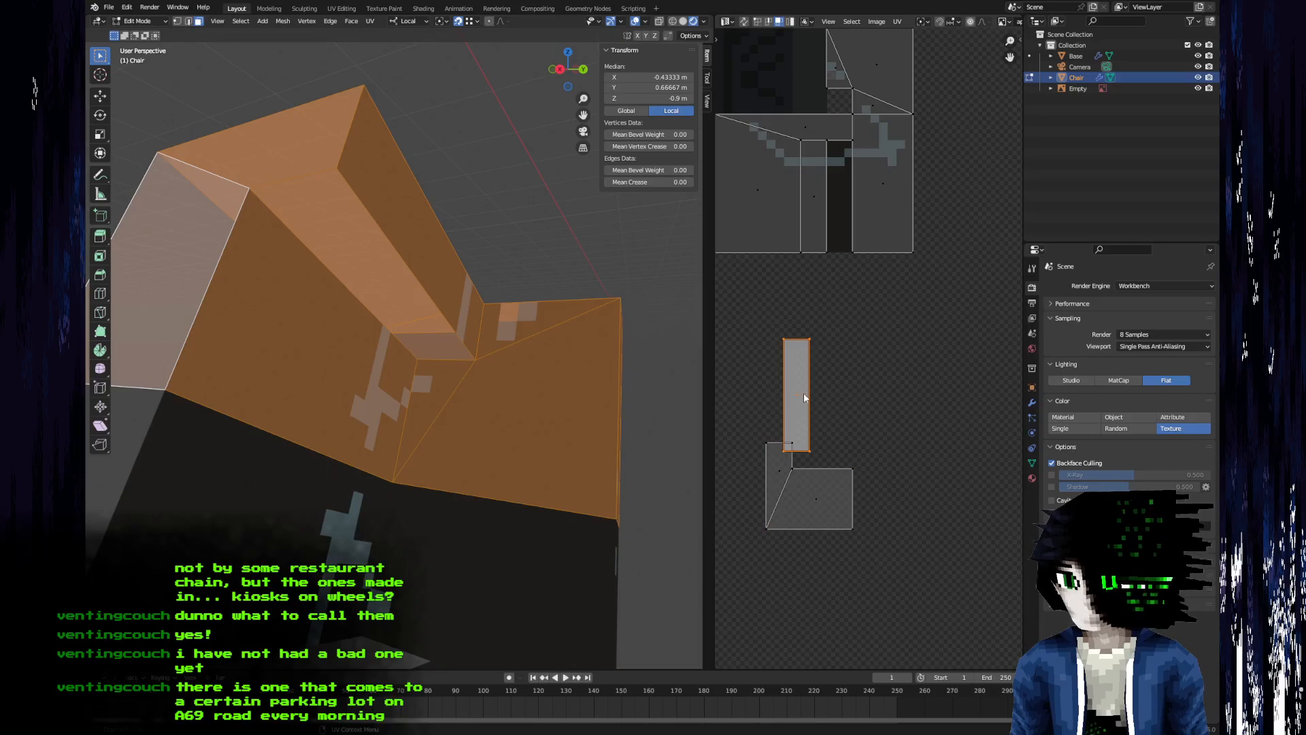
pyautogui.write('r90')
pyautogui.press('Return')
pyautogui.press('g')
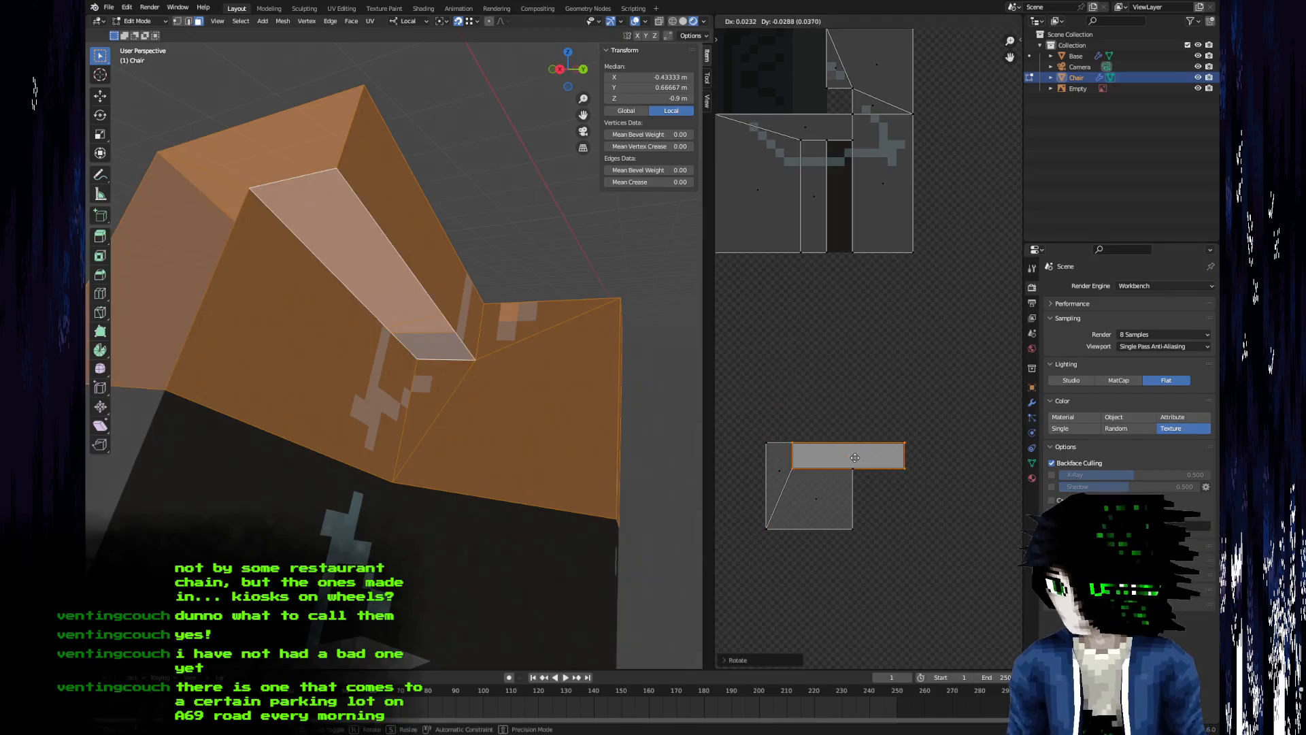
pyautogui.click(889, 492)
# - Select the joined strip and L-shaped island and move it up closer to the chair's layout
pyautogui.moveTo(842, 443); pyautogui.dragTo(903, 491, button='middle')
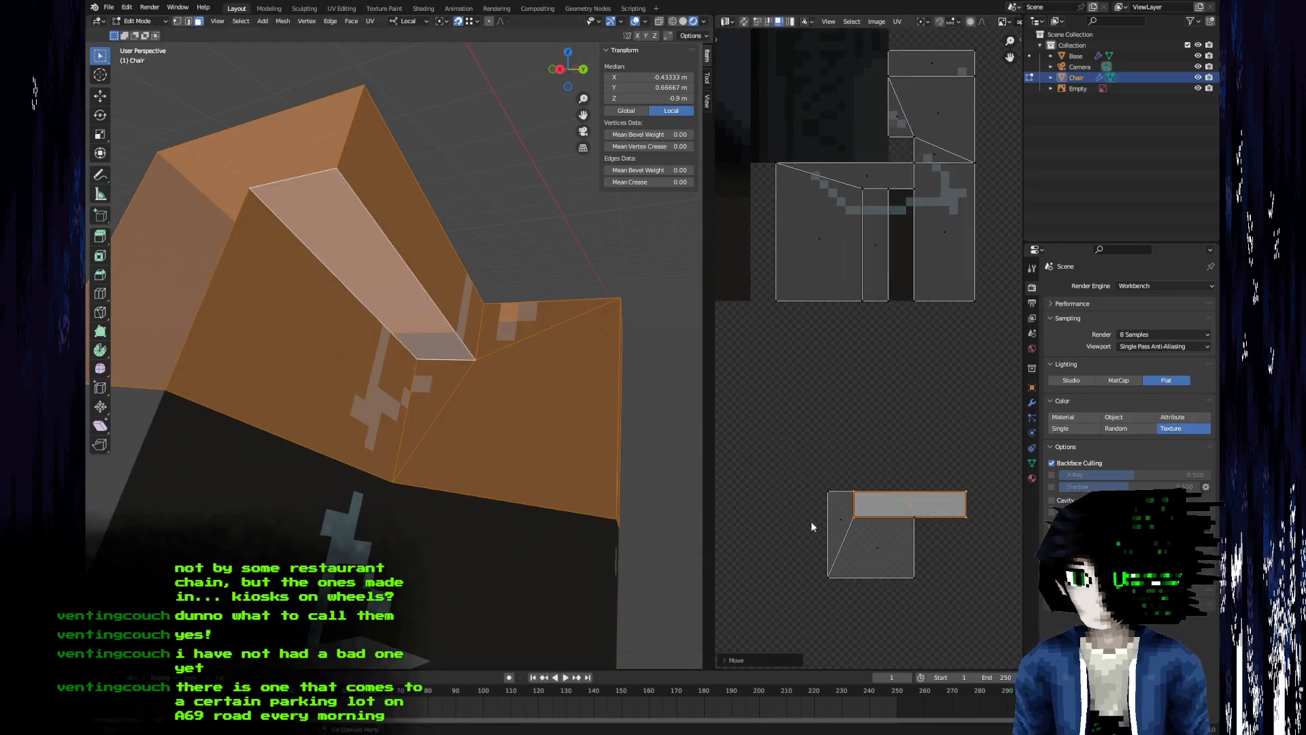
pyautogui.click(860, 573)
pyautogui.press('l')
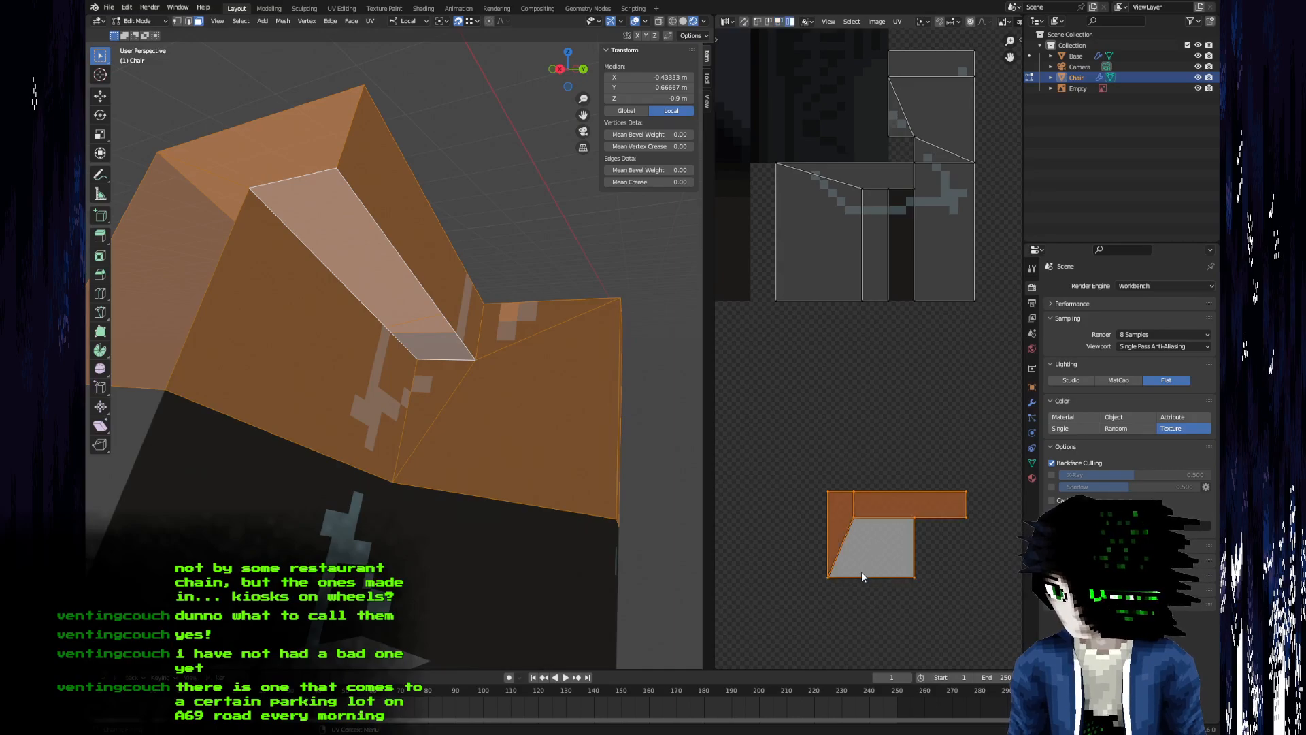
pyautogui.press('g')
pyautogui.click(936, 383)
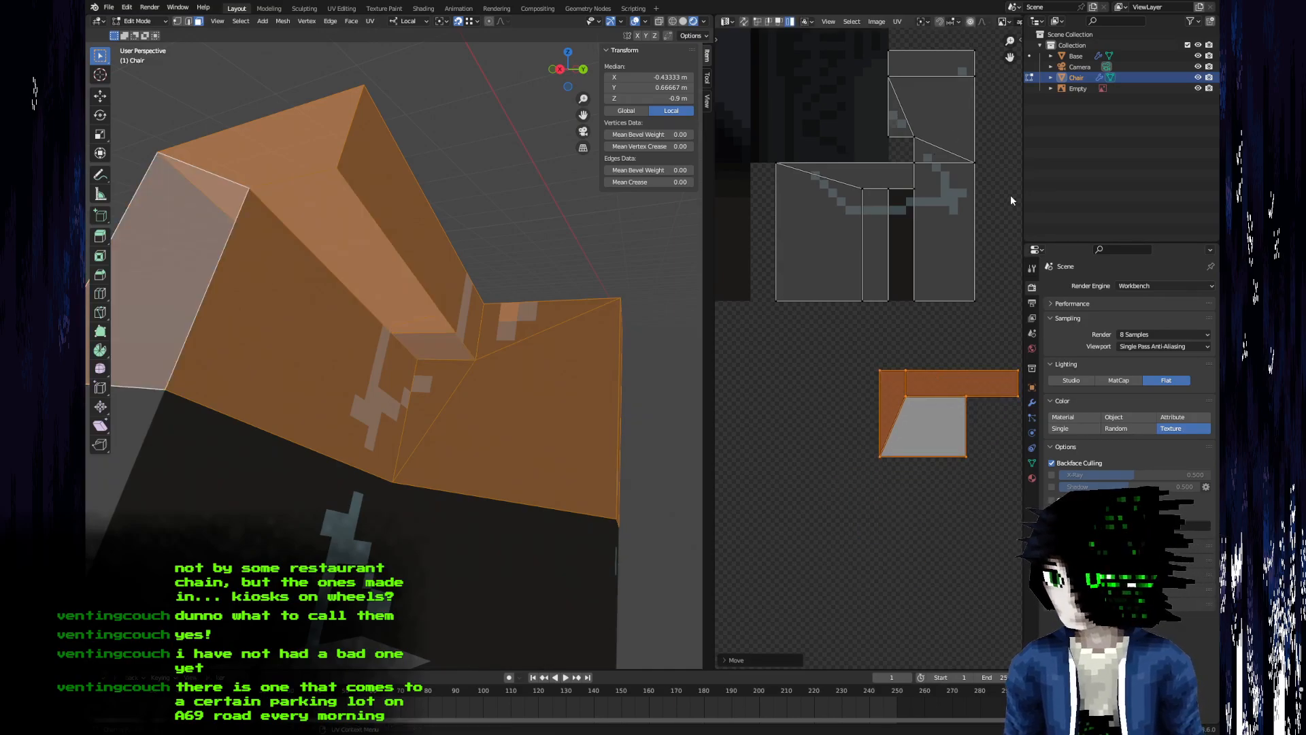
pyautogui.click(956, 204)
pyautogui.press('l')
pyautogui.moveTo(957, 204); pyautogui.dragTo(872, 309, button='middle')
pyautogui.press('g')
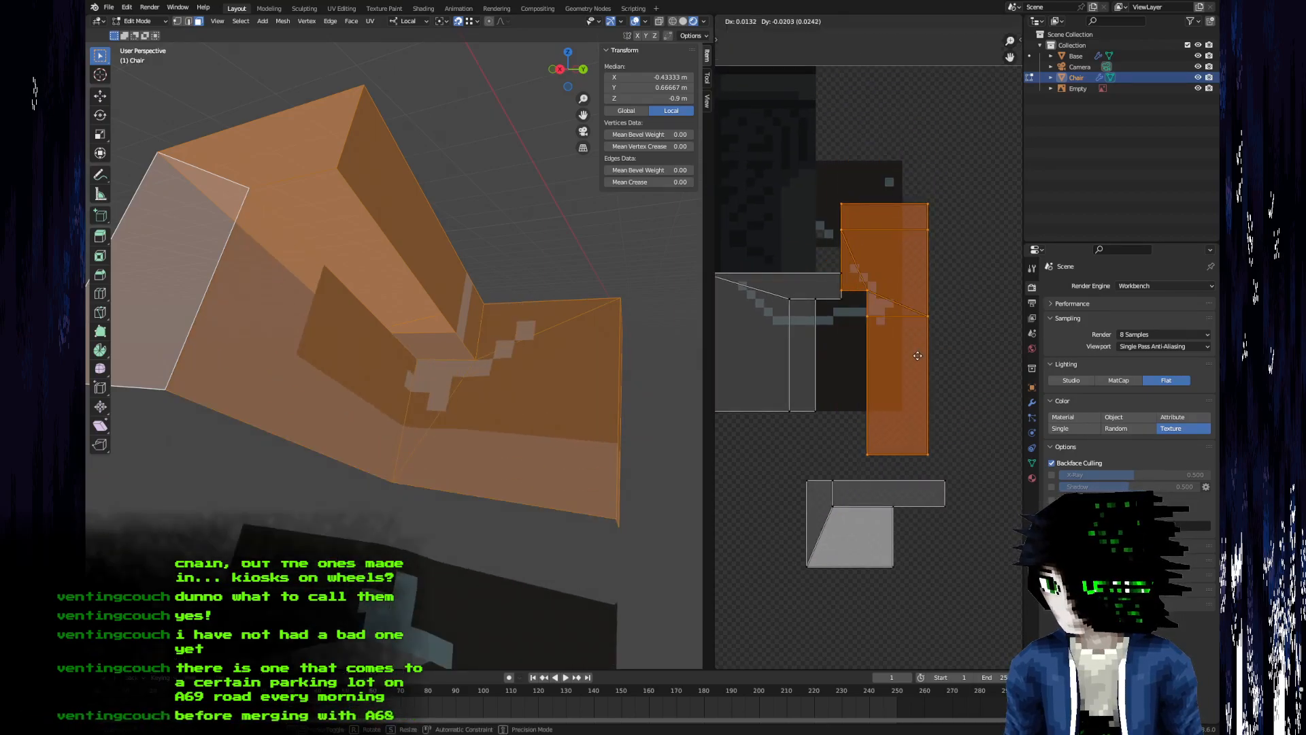
pyautogui.rightClick(967, 272)
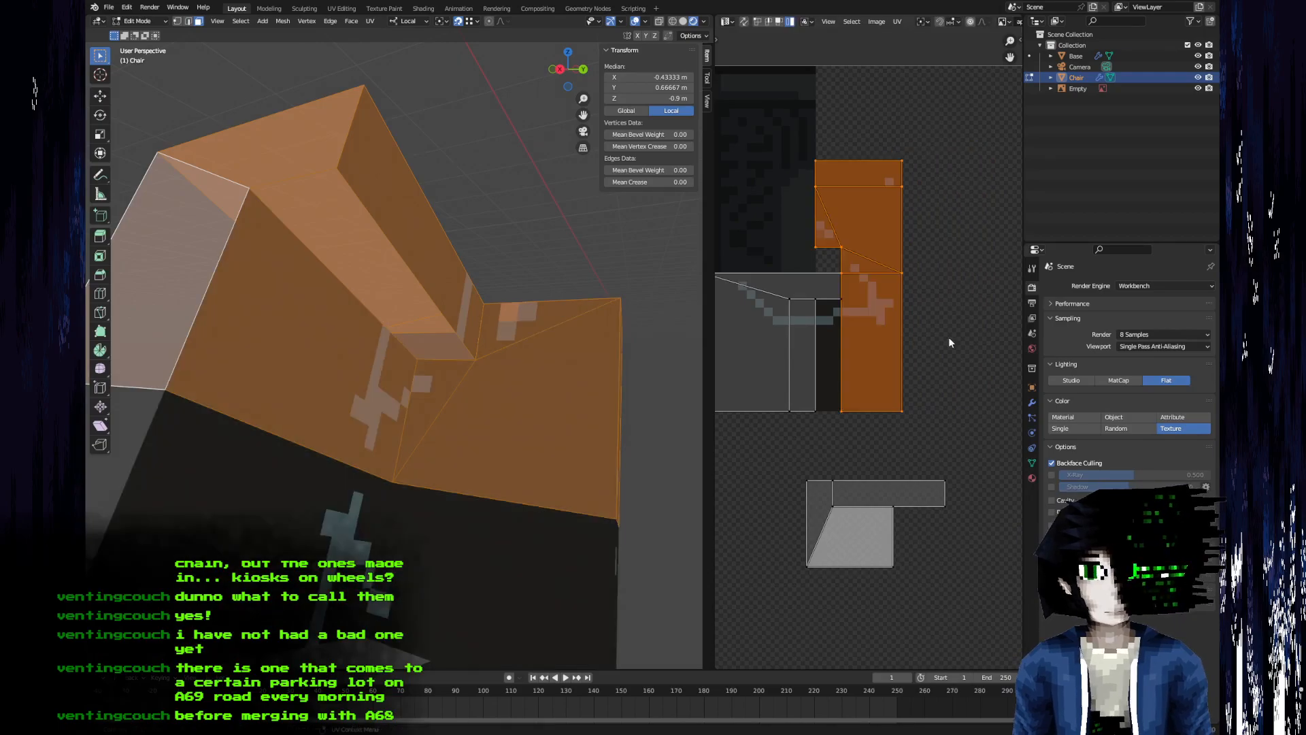
pyautogui.press('g')
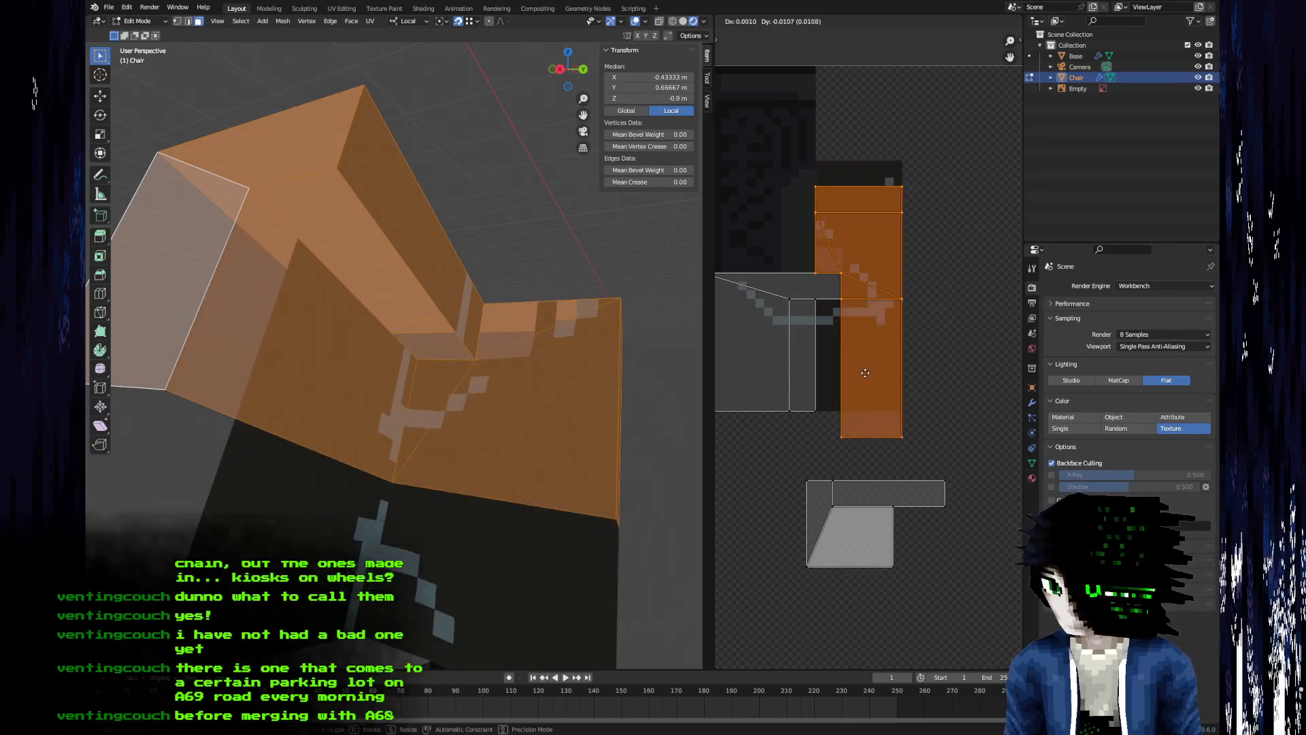
pyautogui.click(865, 354)
# - Snap the joined strip and L-shaped island beneath the chair's layout, aligned with its lower left corner
pyautogui.moveTo(881, 379); pyautogui.dragTo(929, 351, button='middle')
pyautogui.click(948, 461)
pyautogui.press('g')
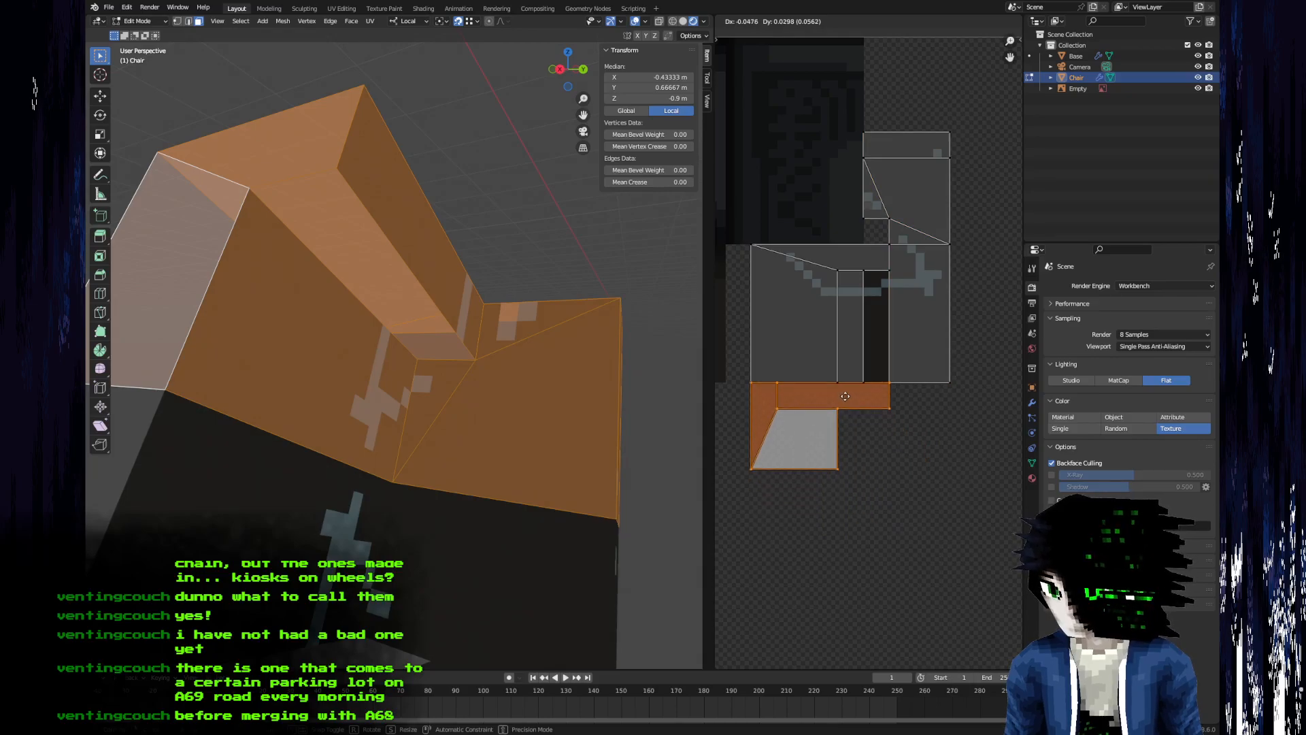
pyautogui.click(845, 397)
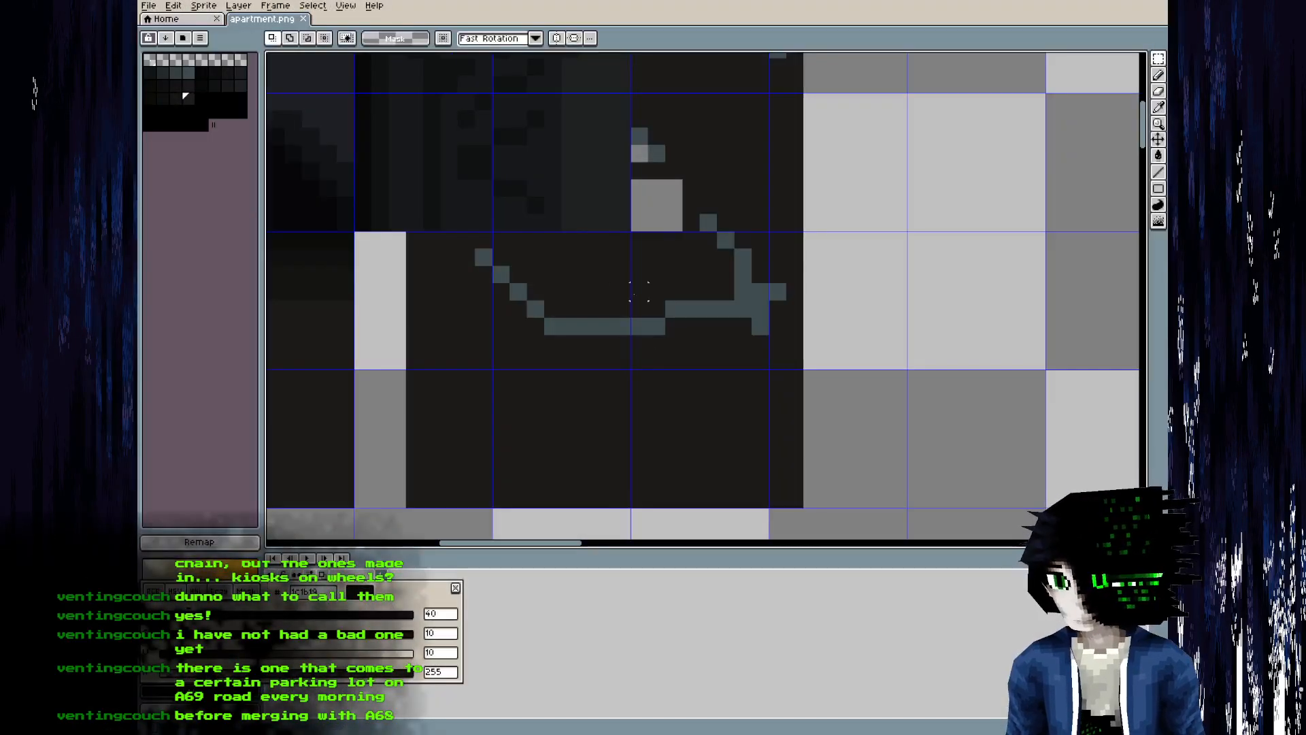
# - Switch to Aseprite, erase the unused narrow strip from the chair's dark brown area, save, and check the layout in Blender
pyautogui.moveTo(647, 291)
pyautogui.mouseDown()
pyautogui.moveTo(648, 514)
pyautogui.moveTo(679, 495)
pyautogui.mouseUp()
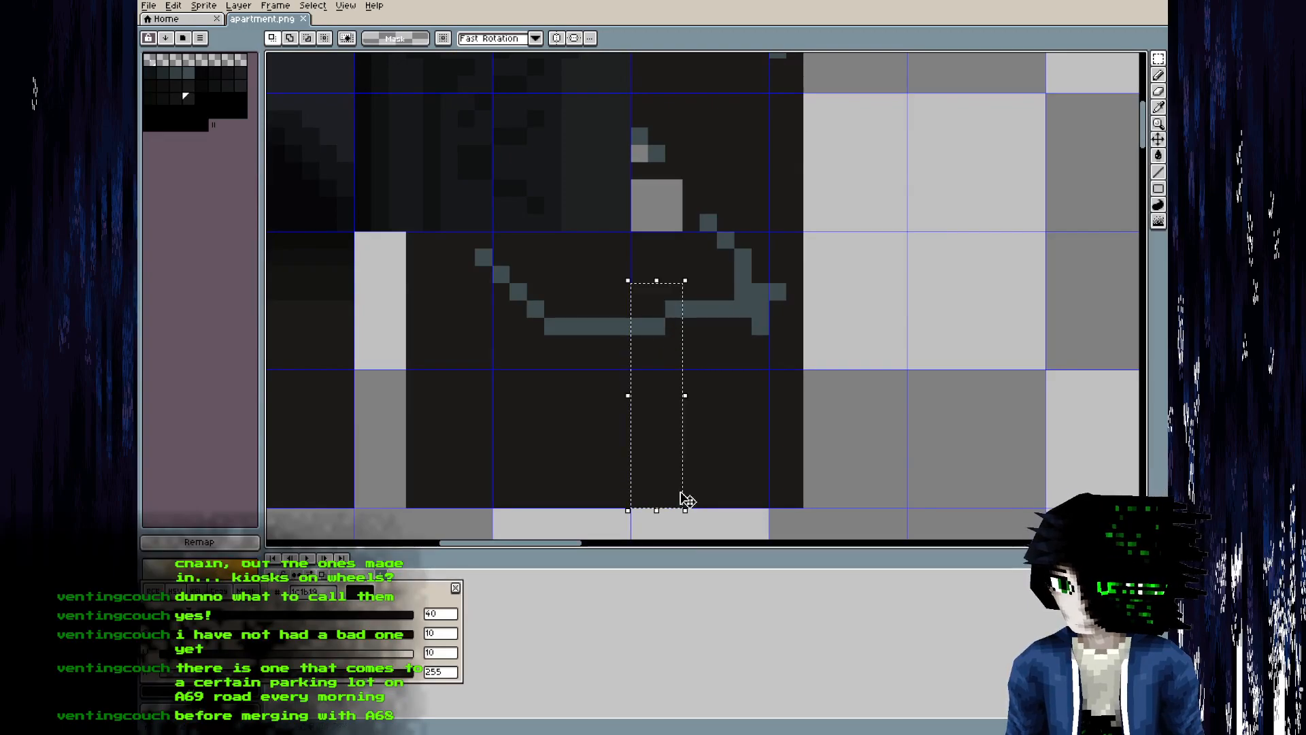
pyautogui.press('Delete')
pyautogui.hotkey('ctrl', 's')
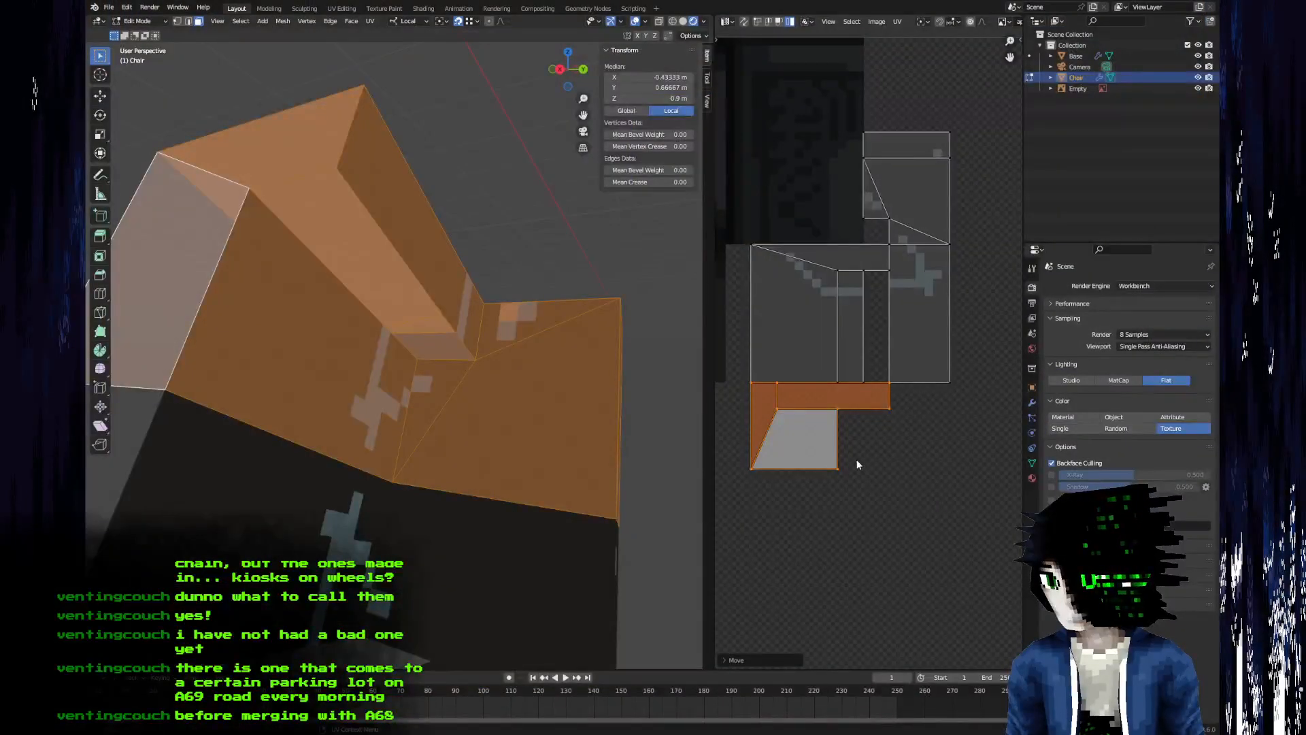
pyautogui.scroll(2, 856, 459)
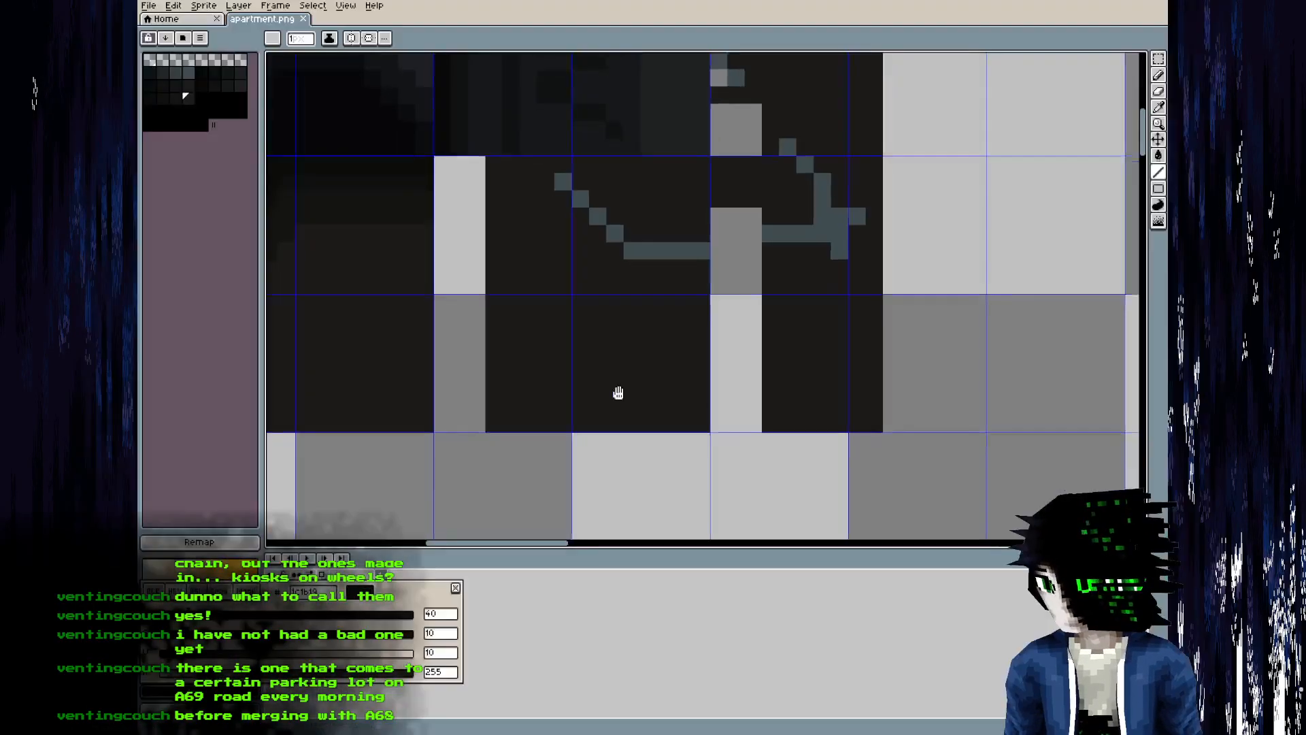
# - Paint a dark brown bar in apartment.png along the chair area's lower edge, ending at the erased strip's far side
pyautogui.press('b')
pyautogui.scroll(-2, 564, 367)
pyautogui.moveTo(519, 333)
pyautogui.mouseDown()
pyautogui.moveTo(779, 333)
pyautogui.moveTo(778, 373)
pyautogui.moveTo(517, 366)
pyautogui.moveTo(763, 351)
pyautogui.mouseUp()
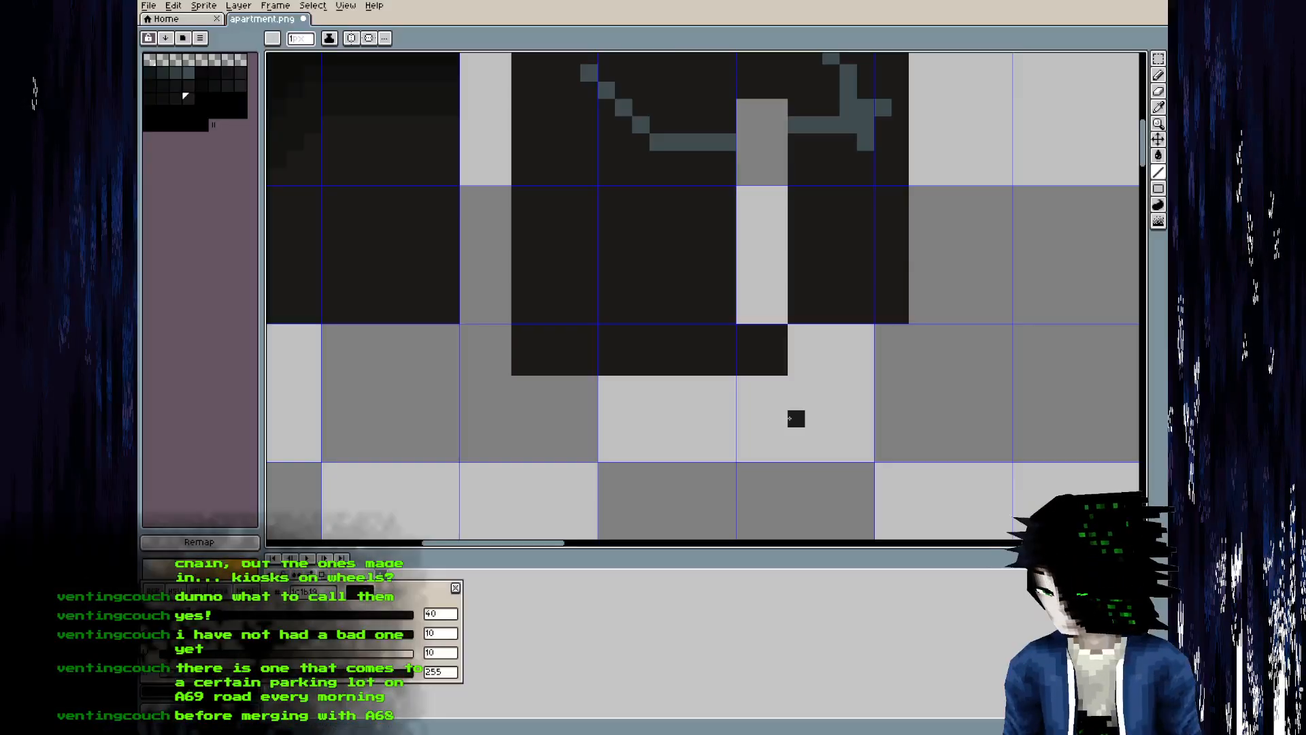
# - Outline and fill a dark brown block under the bar's left part, extend it down to the island's height, and save the image
pyautogui.moveTo(732, 361); pyautogui.dragTo(780, 289, button='middle')
pyautogui.moveTo(725, 329)
pyautogui.mouseDown()
pyautogui.moveTo(723, 382)
pyautogui.moveTo(592, 381)
pyautogui.moveTo(561, 305)
pyautogui.mouseUp()
pyautogui.press('g')
pyautogui.click(618, 344)
pyautogui.press('b')
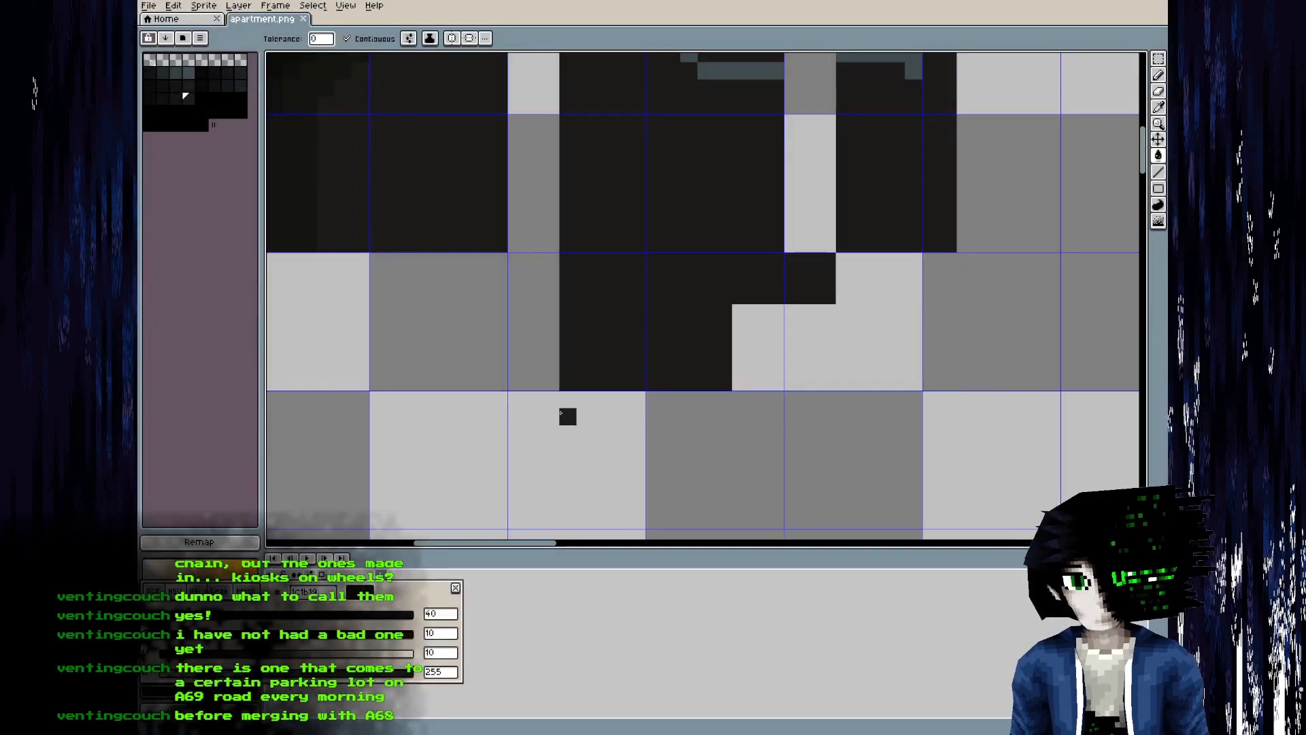
pyautogui.press('b')
pyautogui.moveTo(559, 417)
pyautogui.mouseDown()
pyautogui.moveTo(676, 416)
pyautogui.moveTo(721, 393)
pyautogui.moveTo(582, 398)
pyautogui.mouseUp()
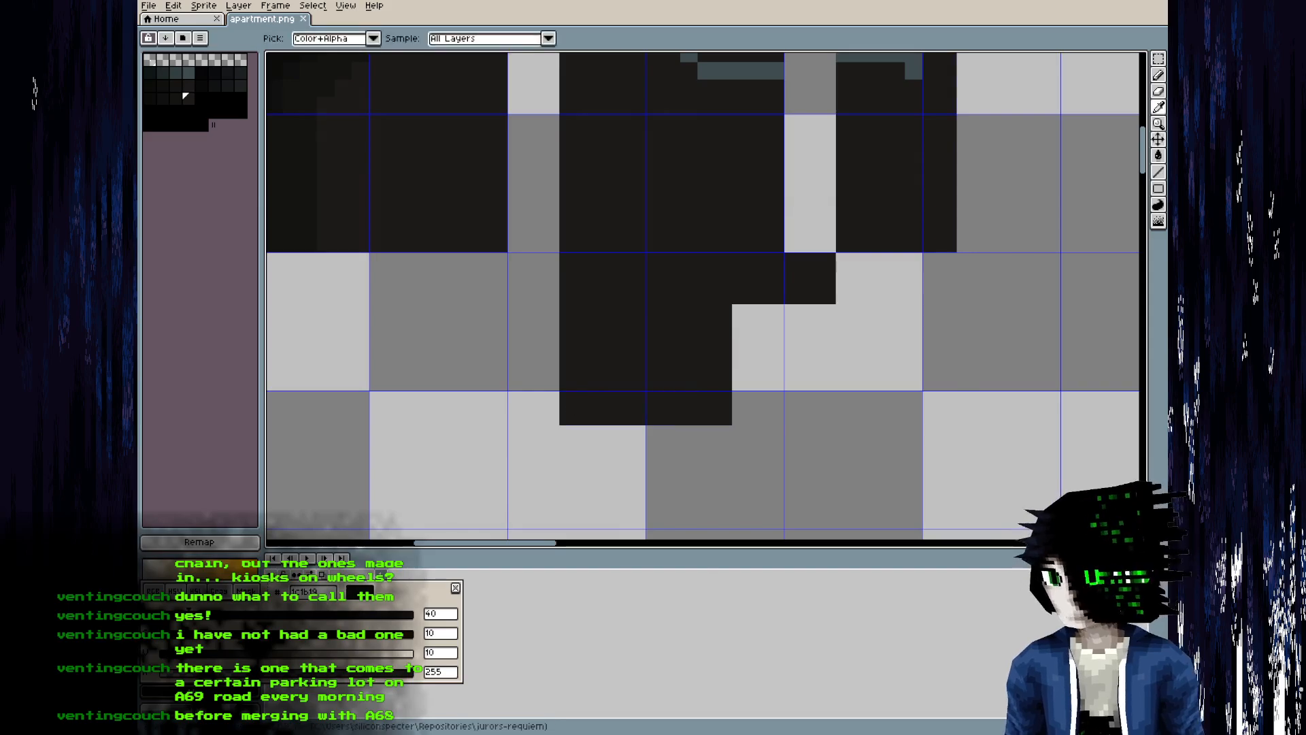
# - Switch to Blender and examine the updated texture on the chair's end faces and the joined island's fit
pyautogui.hotkey('alt', 'Tab')
pyautogui.press('Tab')
pyautogui.press('Tab')
pyautogui.scroll(4, 858, 401)
pyautogui.moveTo(858, 401); pyautogui.dragTo(886, 186, button='middle')
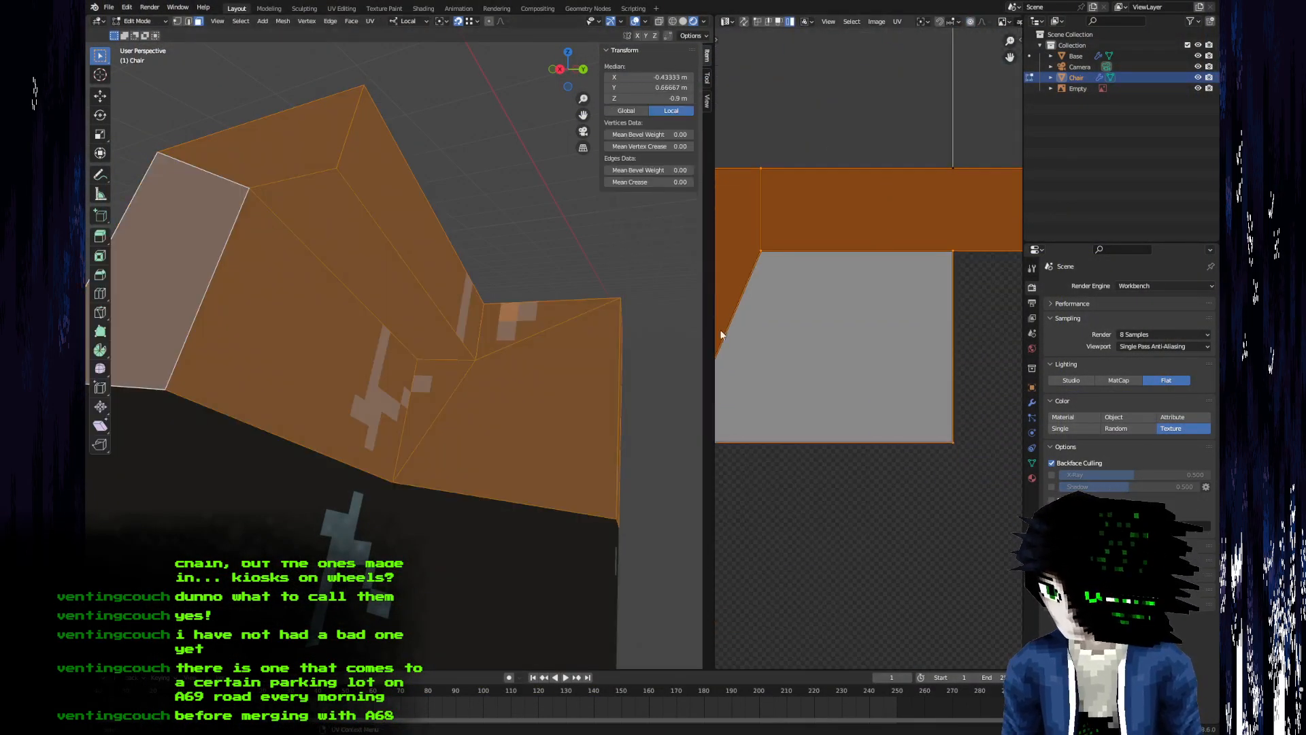
pyautogui.press('Tab')
pyautogui.moveTo(301, 333); pyautogui.dragTo(402, 448, button='middle')
pyautogui.scroll(2, 403, 446)
pyautogui.press('Tab')
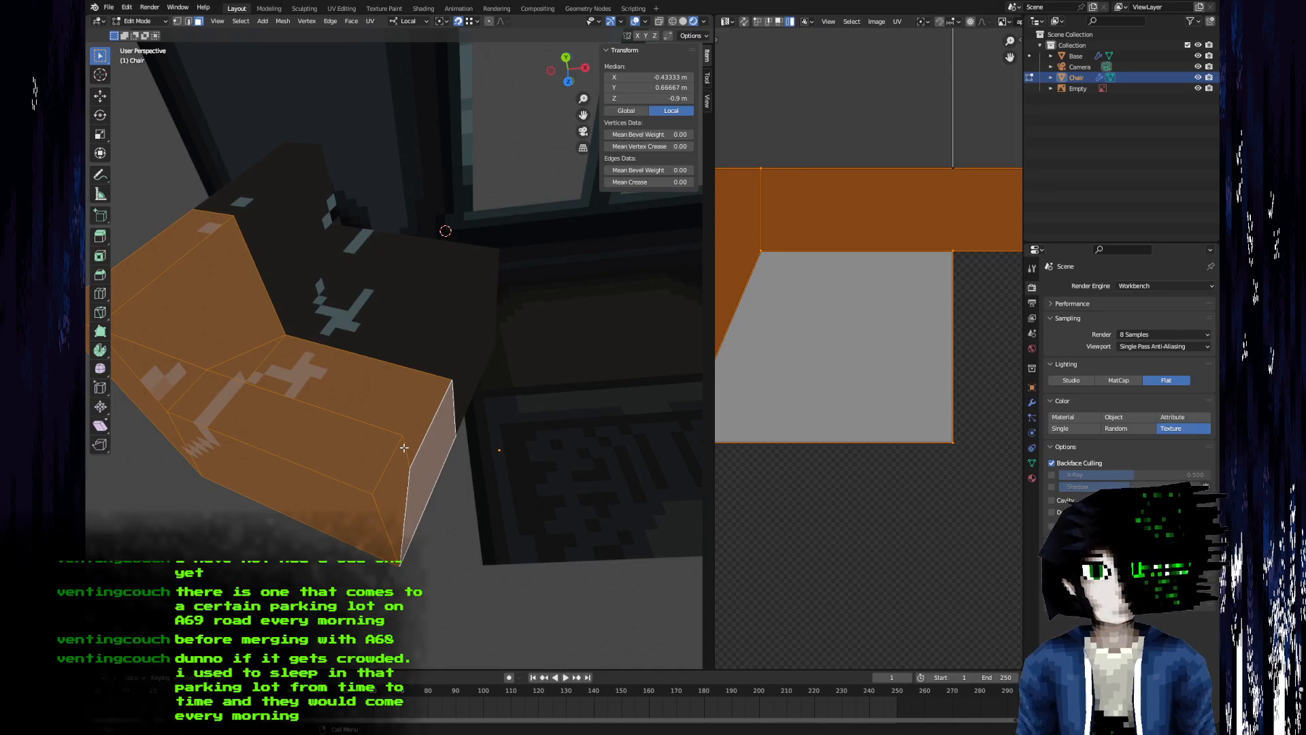
# - Switch to Aseprite and fill the teal marker pixels in the chair texture's large block with the sampled dark brown
pyautogui.scroll(-5, 985, 434)
pyautogui.moveTo(891, 377); pyautogui.dragTo(862, 623, button='middle')
pyautogui.moveTo(875, 568); pyautogui.dragTo(857, 537, button='middle')
pyautogui.scroll(1, 852, 480)
pyautogui.moveTo(851, 485); pyautogui.dragTo(862, 434, button='middle')
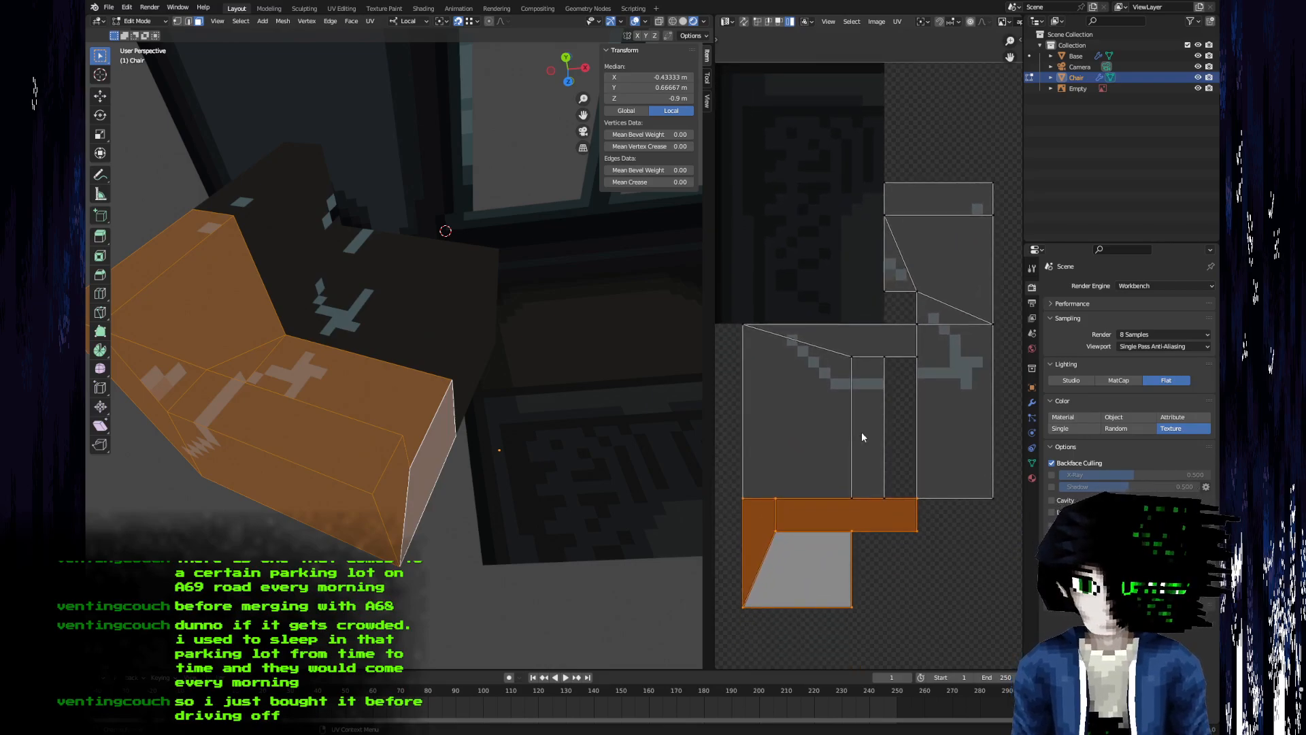
pyautogui.moveTo(425, 401); pyautogui.dragTo(405, 449, button='middle')
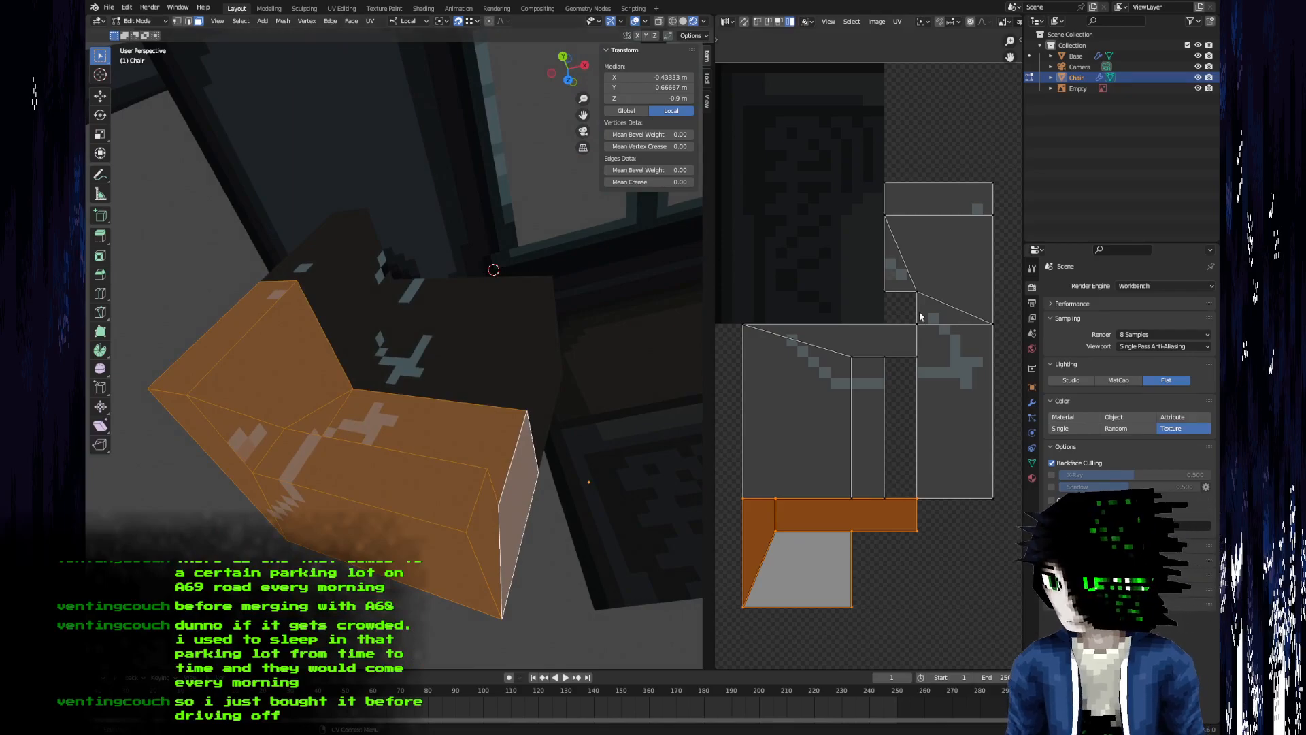
pyautogui.hotkey('alt', 'Tab')
pyautogui.moveTo(457, 490); pyautogui.dragTo(419, 471, button='middle')
pyautogui.keyDown('alt'); pyautogui.click(745, 252); pyautogui.keyUp('alt')
pyautogui.moveTo(741, 254); pyautogui.dragTo(669, 351, button='middle')
pyautogui.press('g')
pyautogui.click(572, 332)
pyautogui.click(500, 310)
pyautogui.click(456, 269)
pyautogui.click(473, 276)
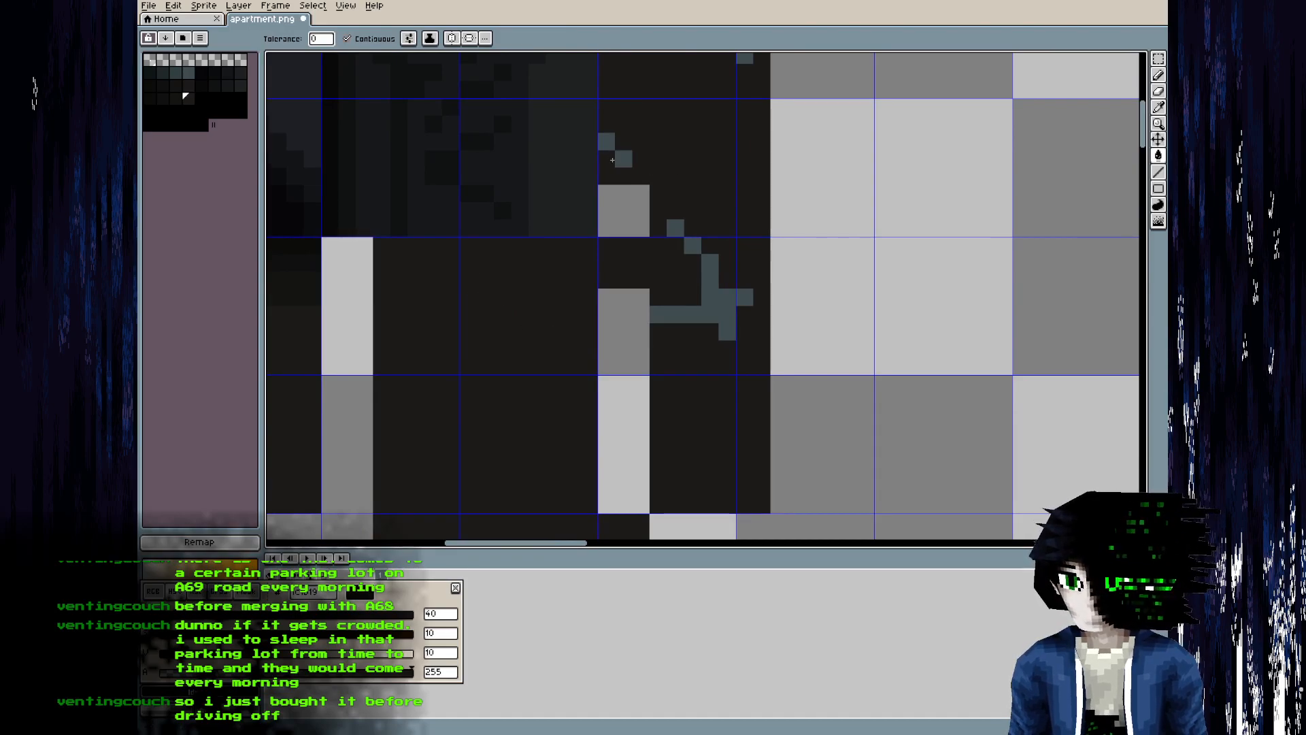
# - Fill the remaining teal marker pixels in the chair's backrest and adjoining block with dark brown
pyautogui.click(734, 304)
pyautogui.moveTo(698, 248); pyautogui.dragTo(679, 317, button='middle')
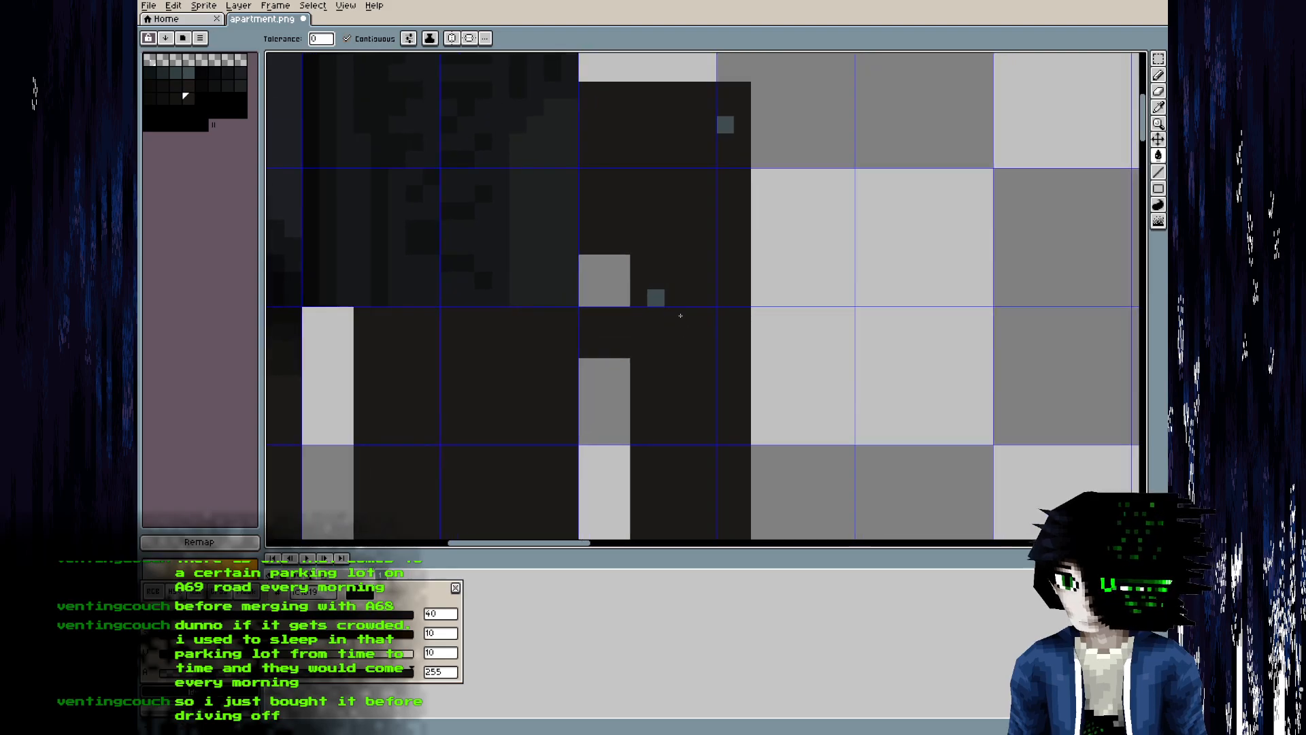
pyautogui.hotkey('alt', 'Tab')
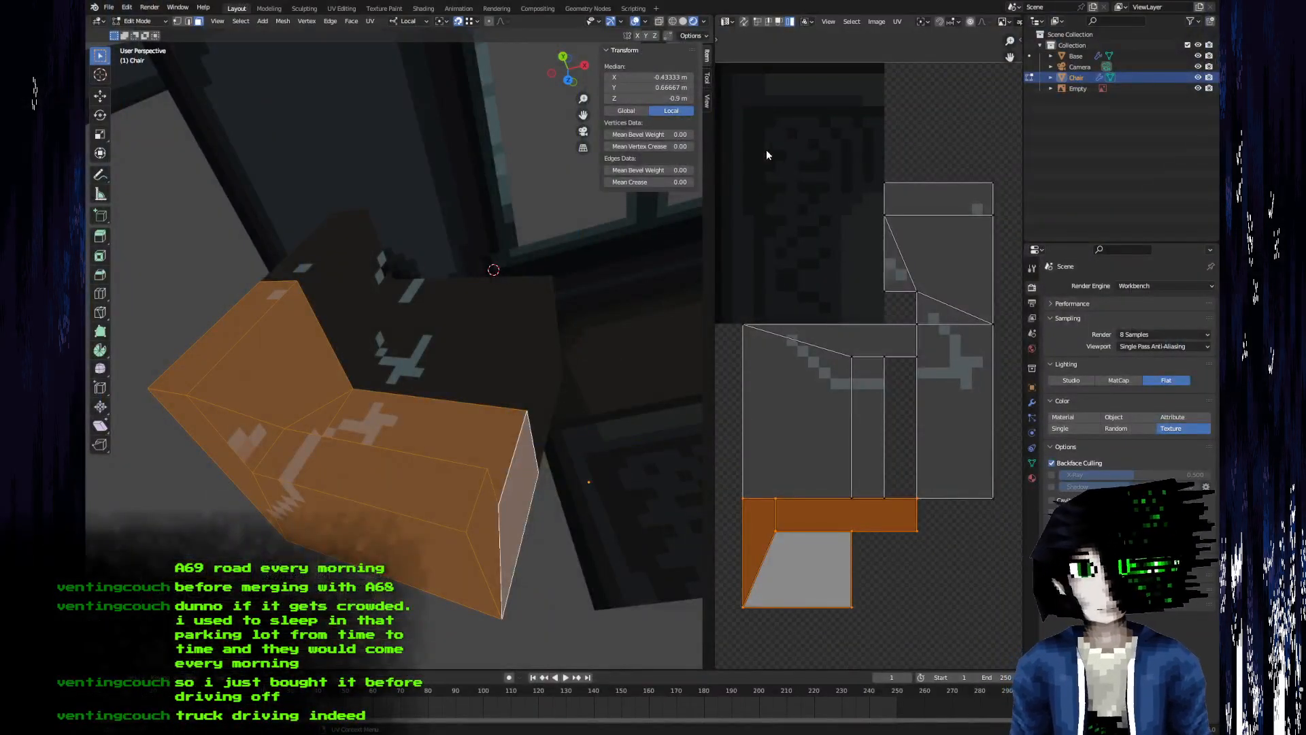
pyautogui.hotkey('alt', 'Tab')
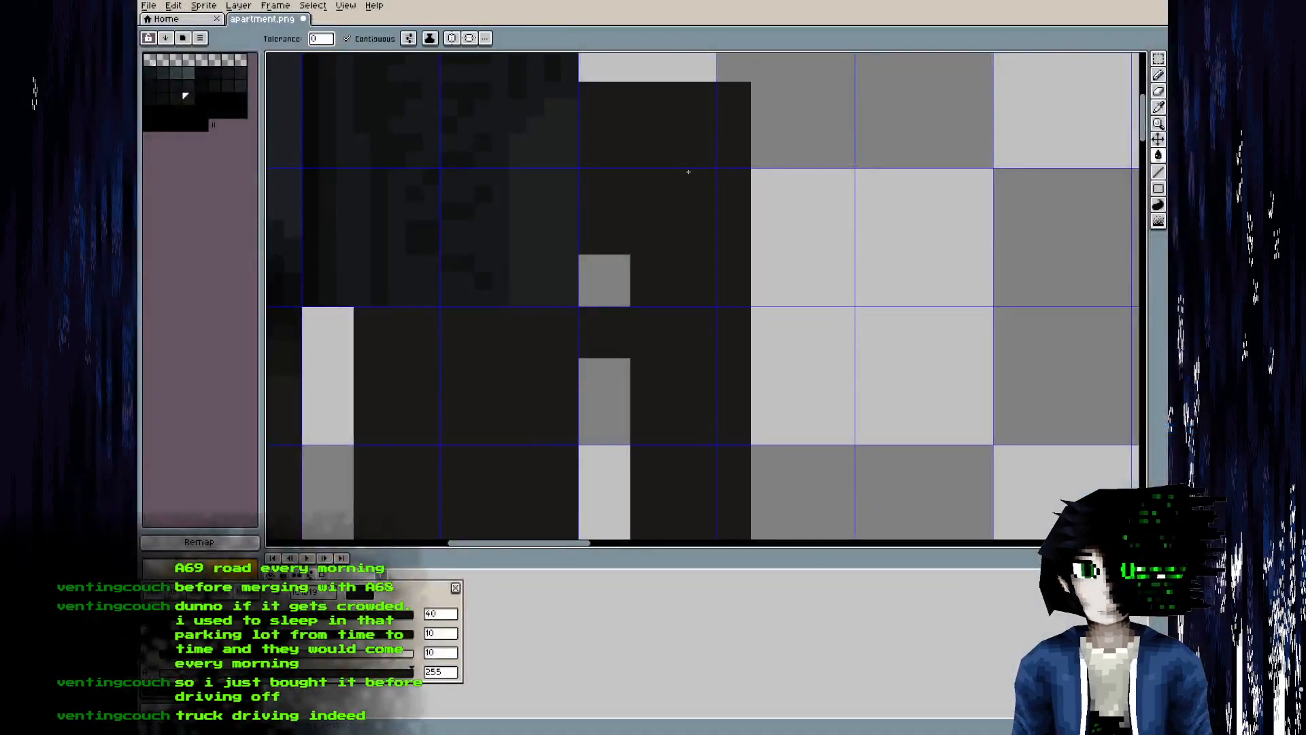
# - Shade the backrest block's lower edge and outer side with a darker tone (60, 10, 7), and save the image
pyautogui.press('[')
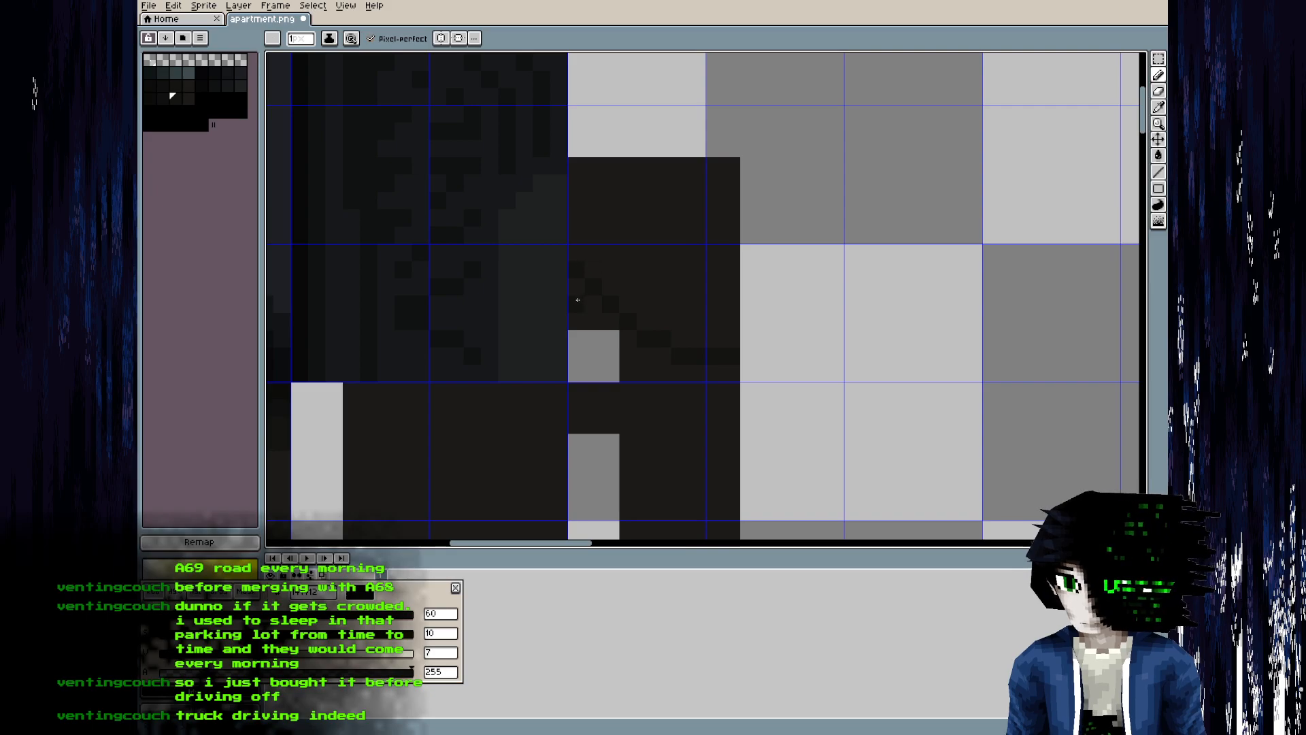
pyautogui.press('g')
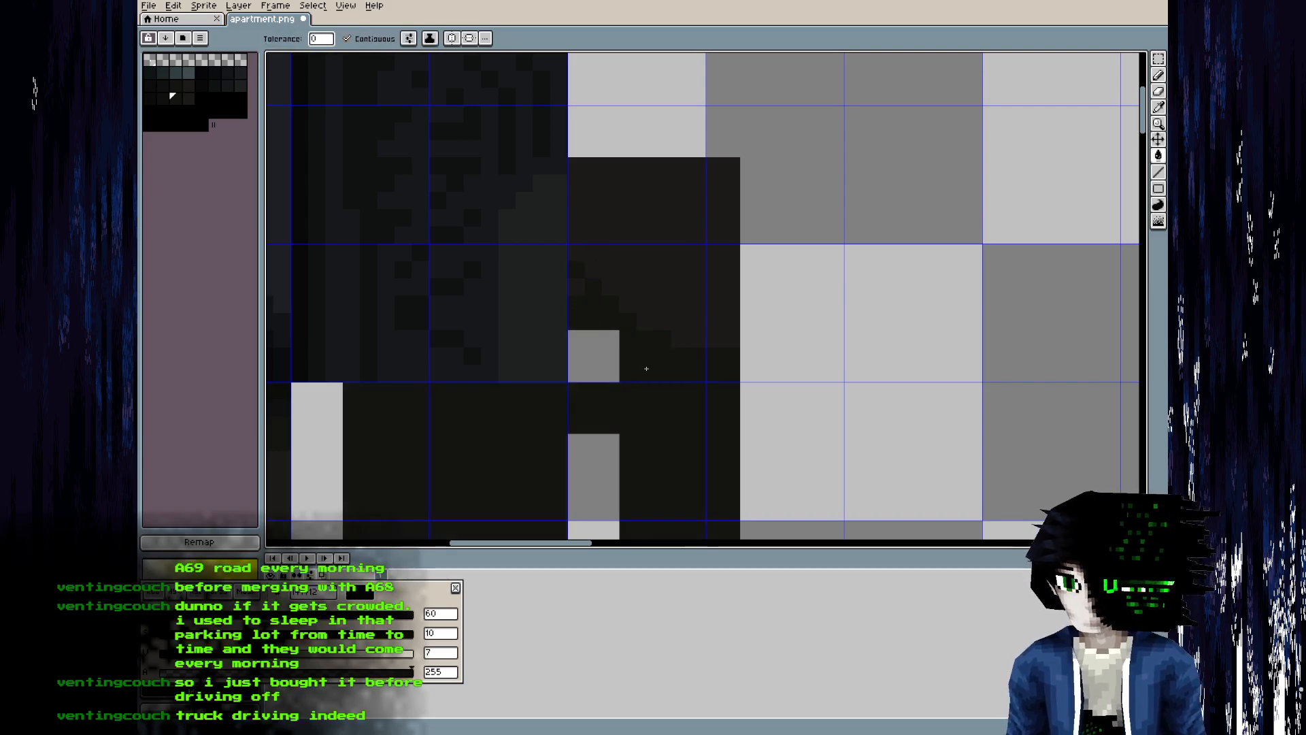
pyautogui.press('b')
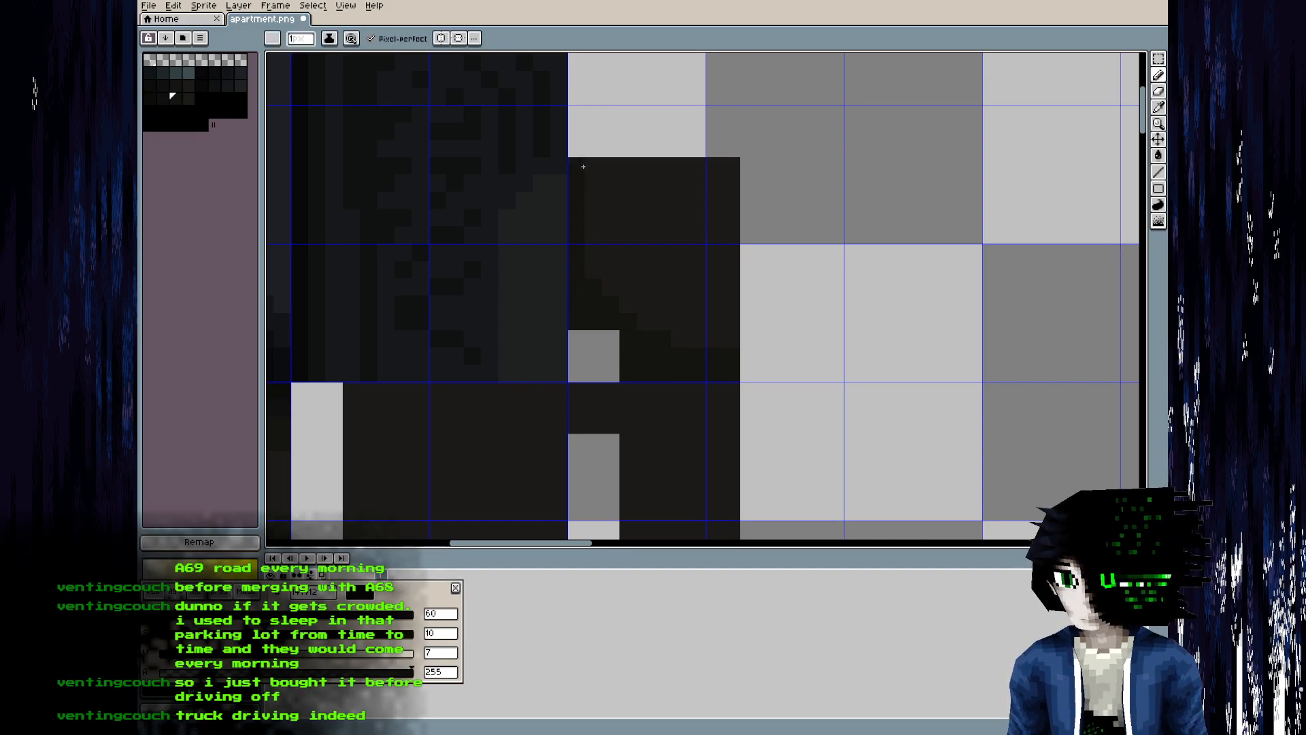
pyautogui.hotkey('ctrl', 's')
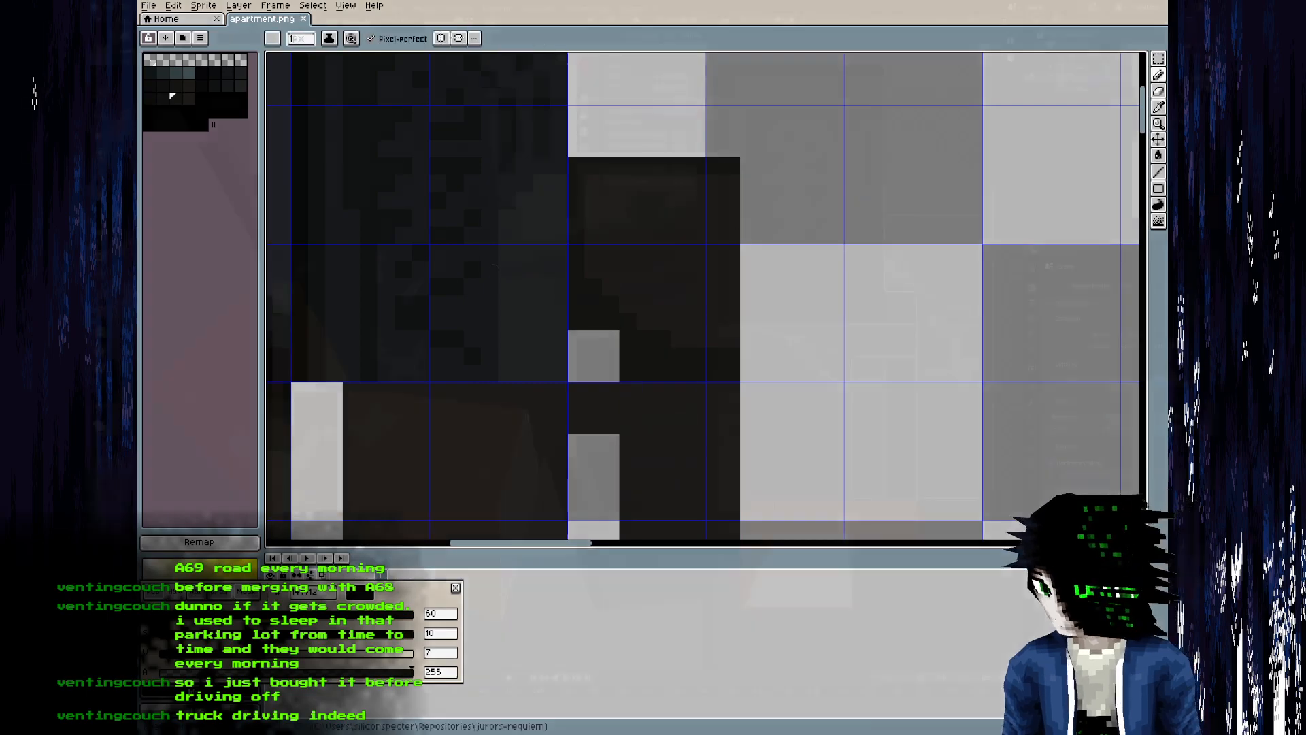
# - Check the chair in Blender's Object Mode, extend the dark shading around the backrest block's upper edge in Aseprite, and save
pyautogui.hotkey('alt', 'Tab')
pyautogui.press('Tab')
pyautogui.moveTo(463, 397); pyautogui.dragTo(419, 396, button='middle')
pyautogui.hotkey('alt', 'Tab')
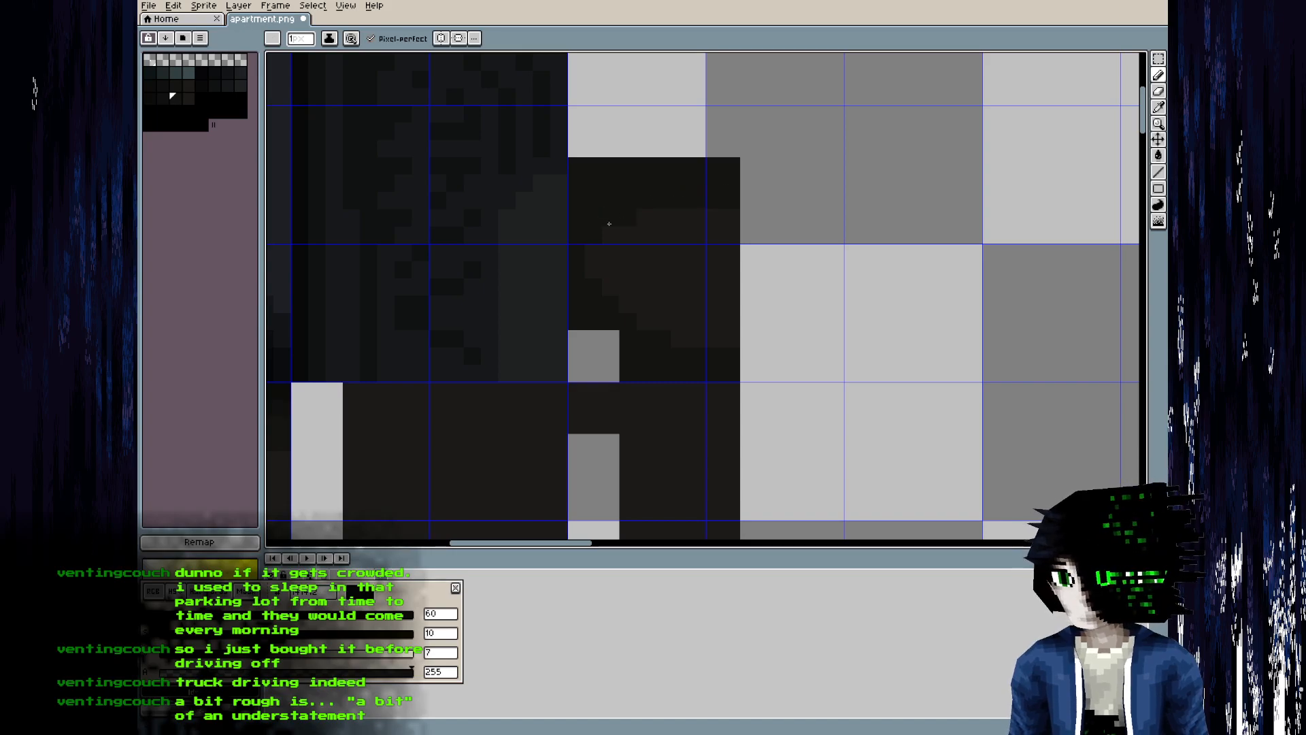
pyautogui.hotkey('ctrl', 's')
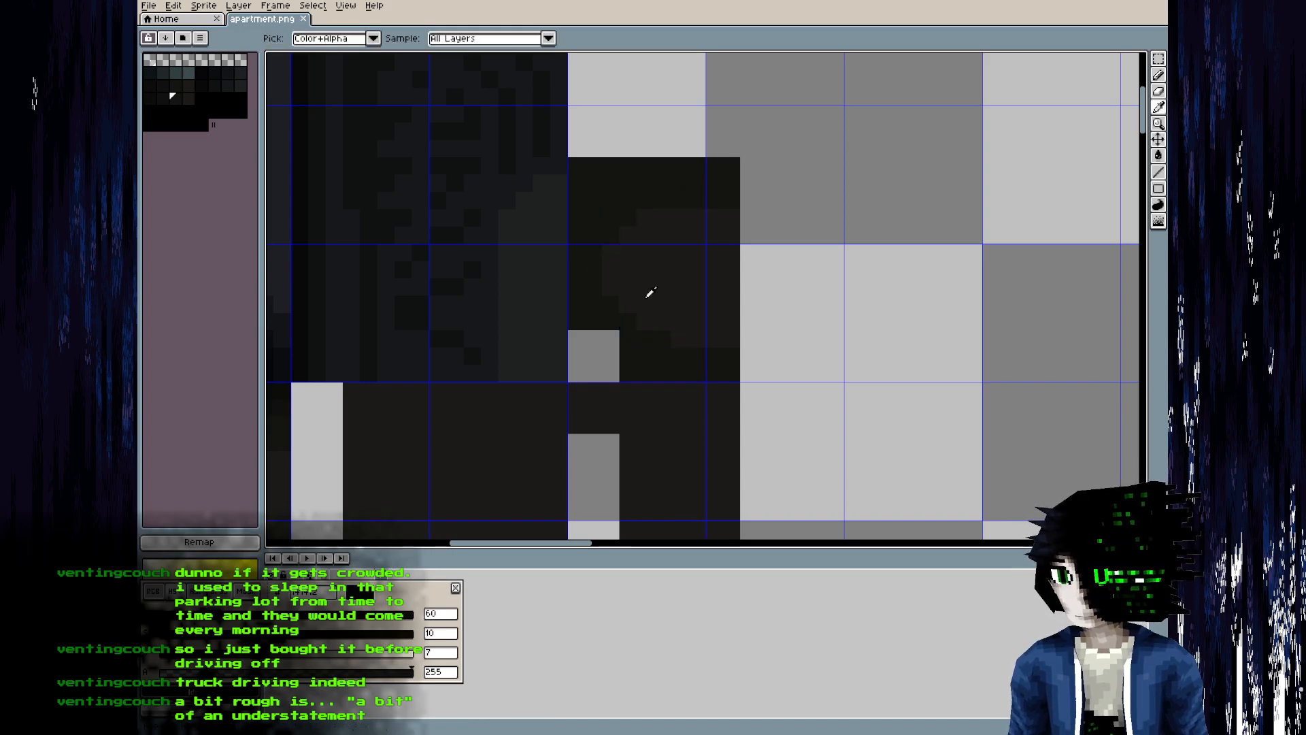
# - Reload the texture on the chair, then outline and fill a darker band (60, 6, 5) around the backrest block's upper and outer edges
pyautogui.hotkey('alt', 'Tab')
pyautogui.hotkey('alt', 'r')
pyautogui.moveTo(429, 347); pyautogui.dragTo(396, 393, button='middle')
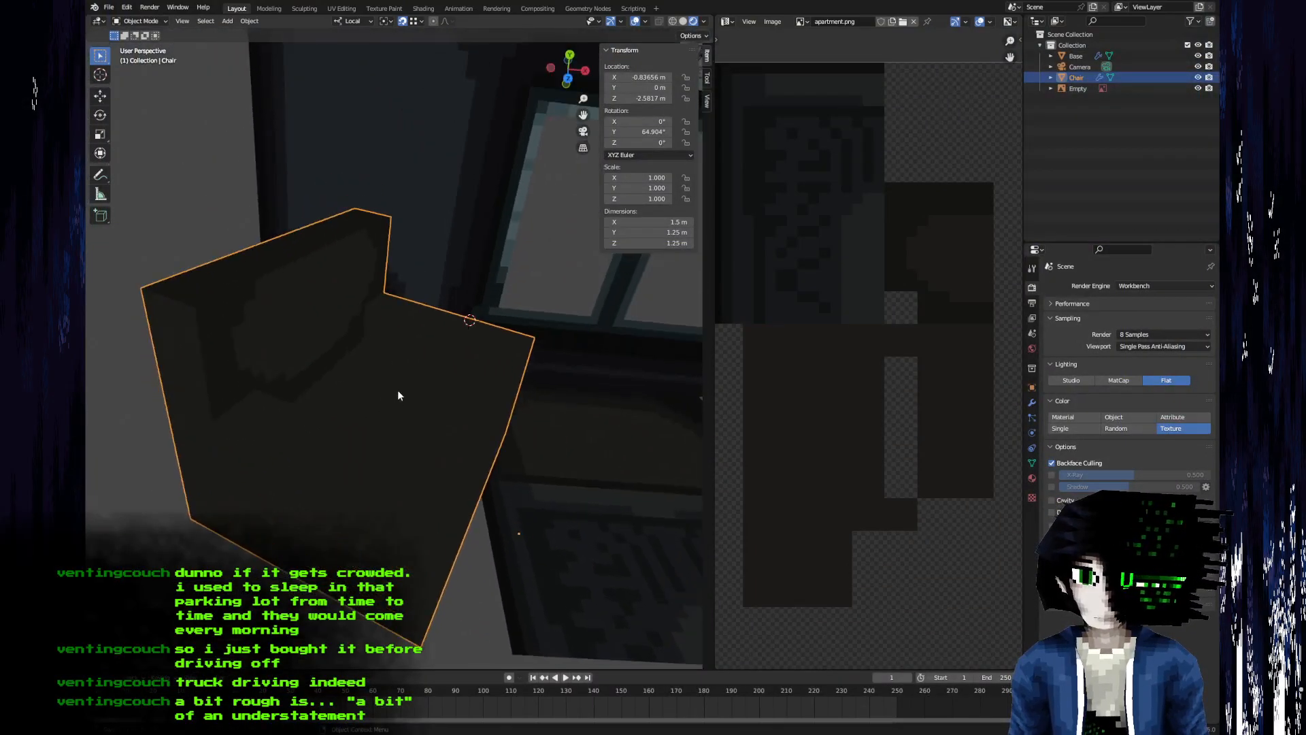
pyautogui.hotkey('alt', 'Tab')
pyautogui.press('[')
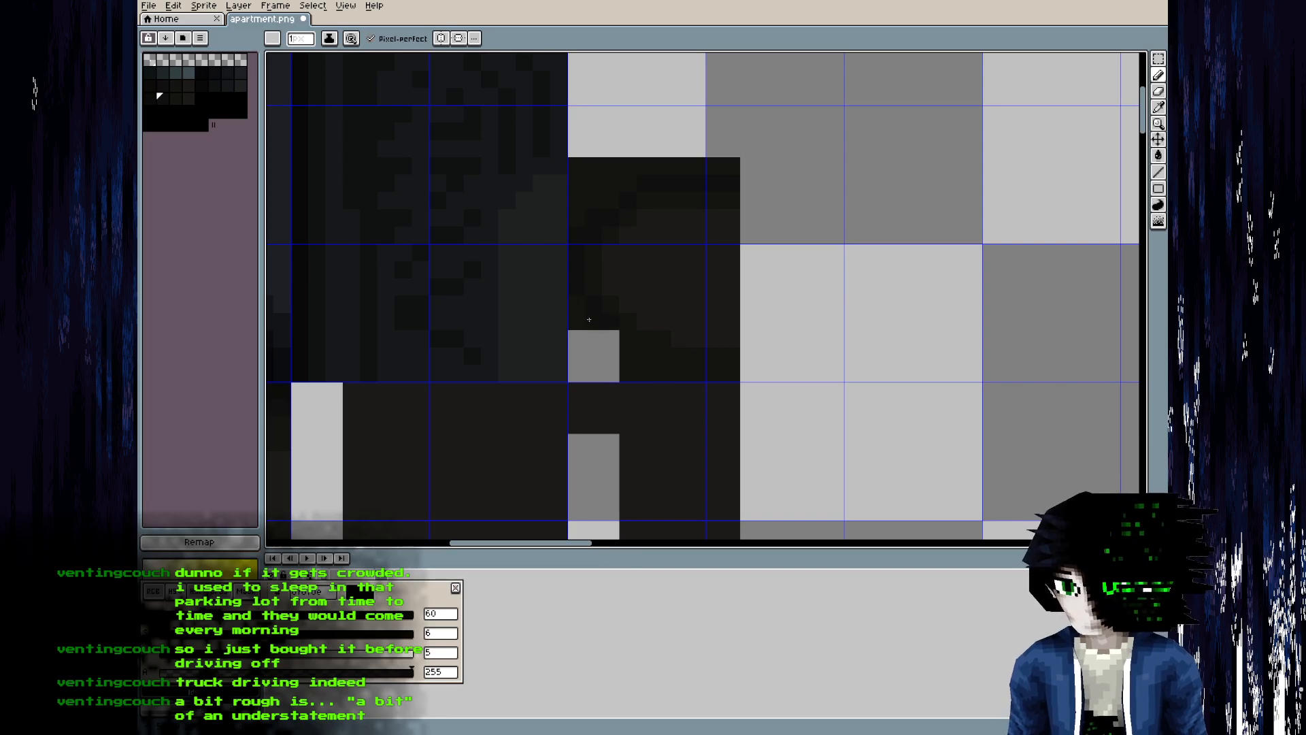
pyautogui.press('g')
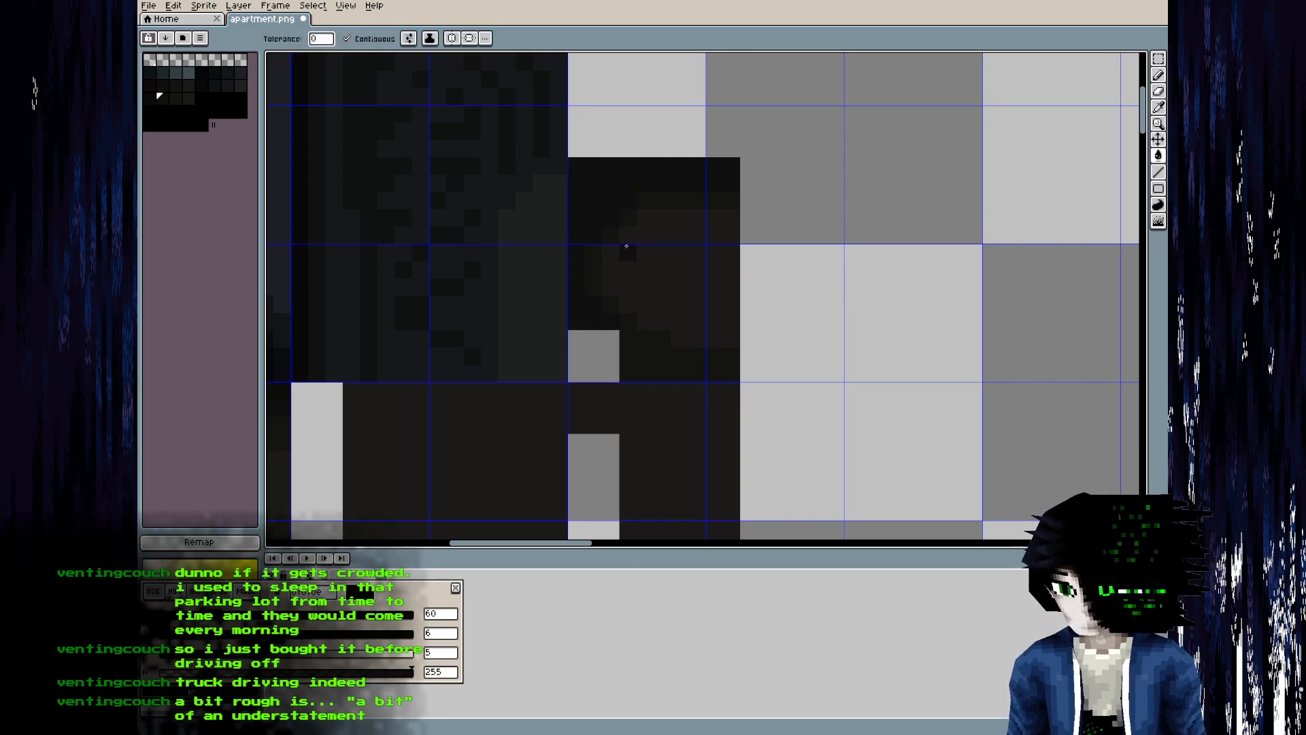
# - Outline the backrest block's upper edge and corner in a darker colour with value 0, and fill that corner with black
pyautogui.press('[')
pyautogui.press('b')
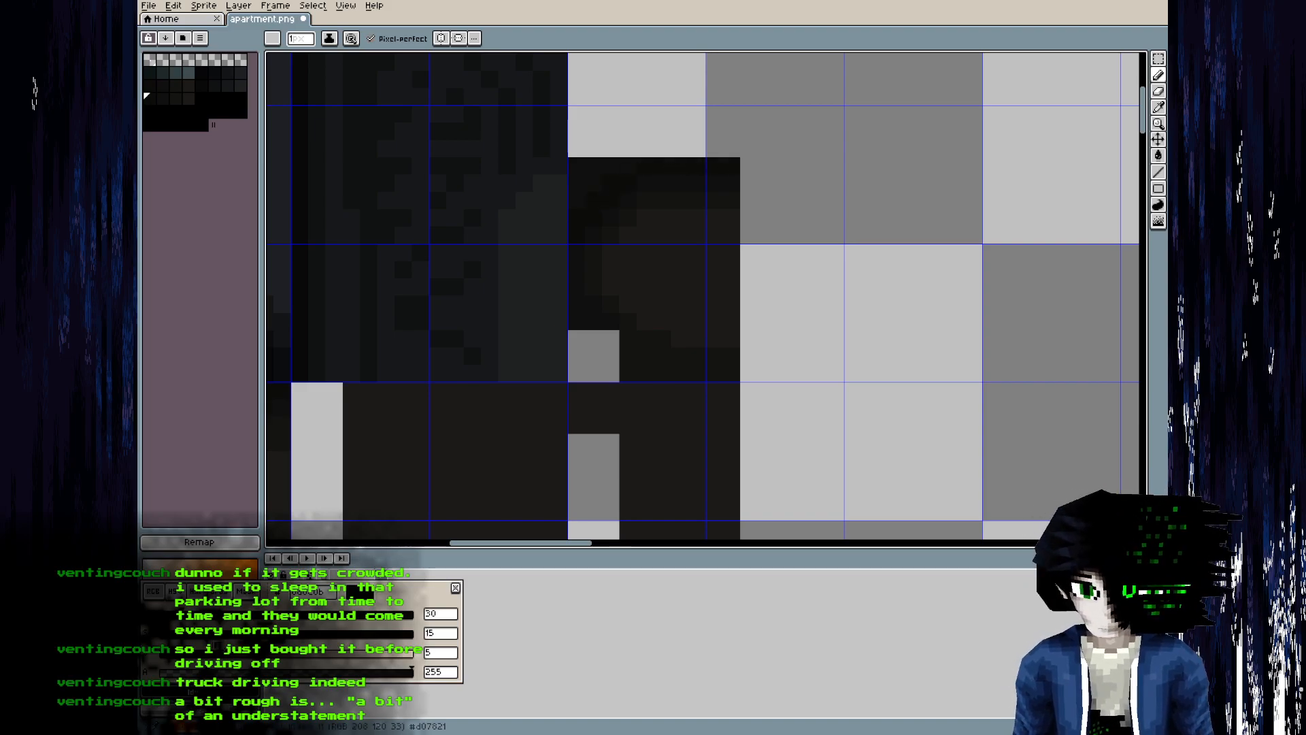
pyautogui.click(162, 653)
pyautogui.press('g')
pyautogui.click(575, 181)
pyautogui.press('b')
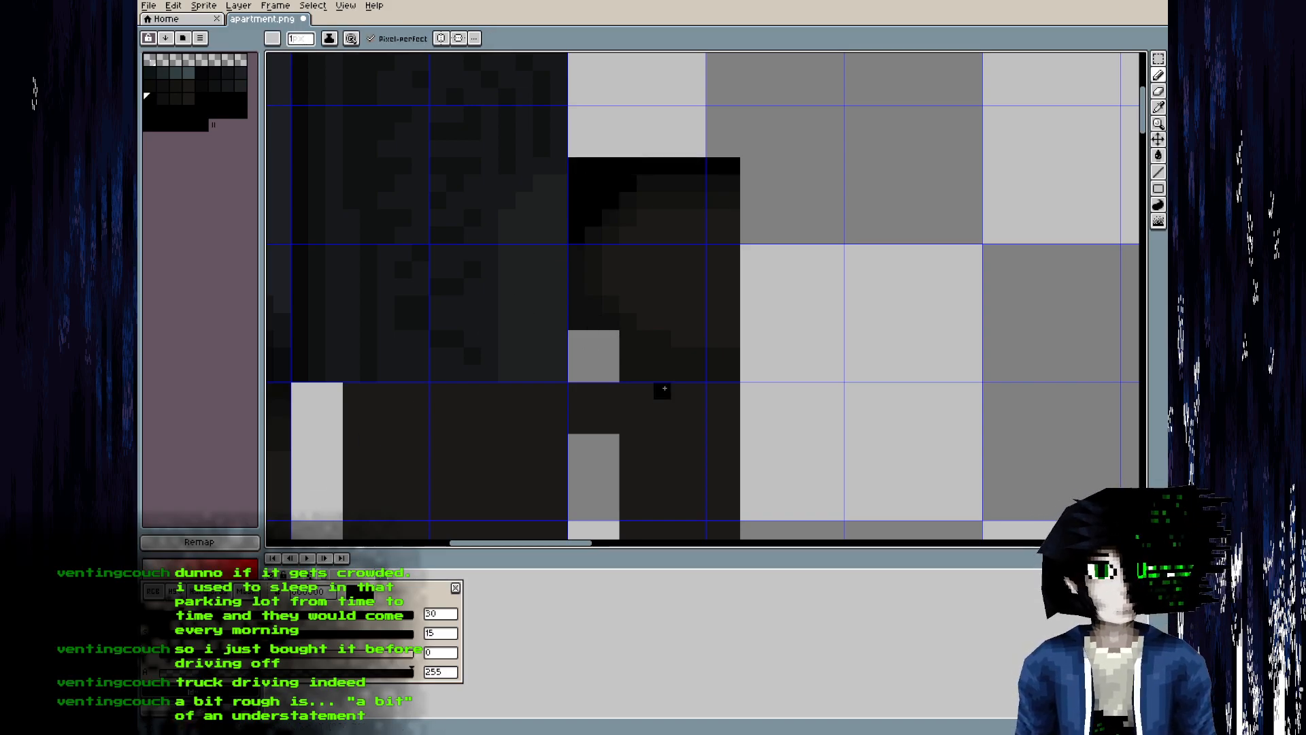
# - Paint black pixels in the backrest block's lower corner beside the transparent notch, and check the shading on the chair in Blender
pyautogui.press('i')
pyautogui.click(619, 327)
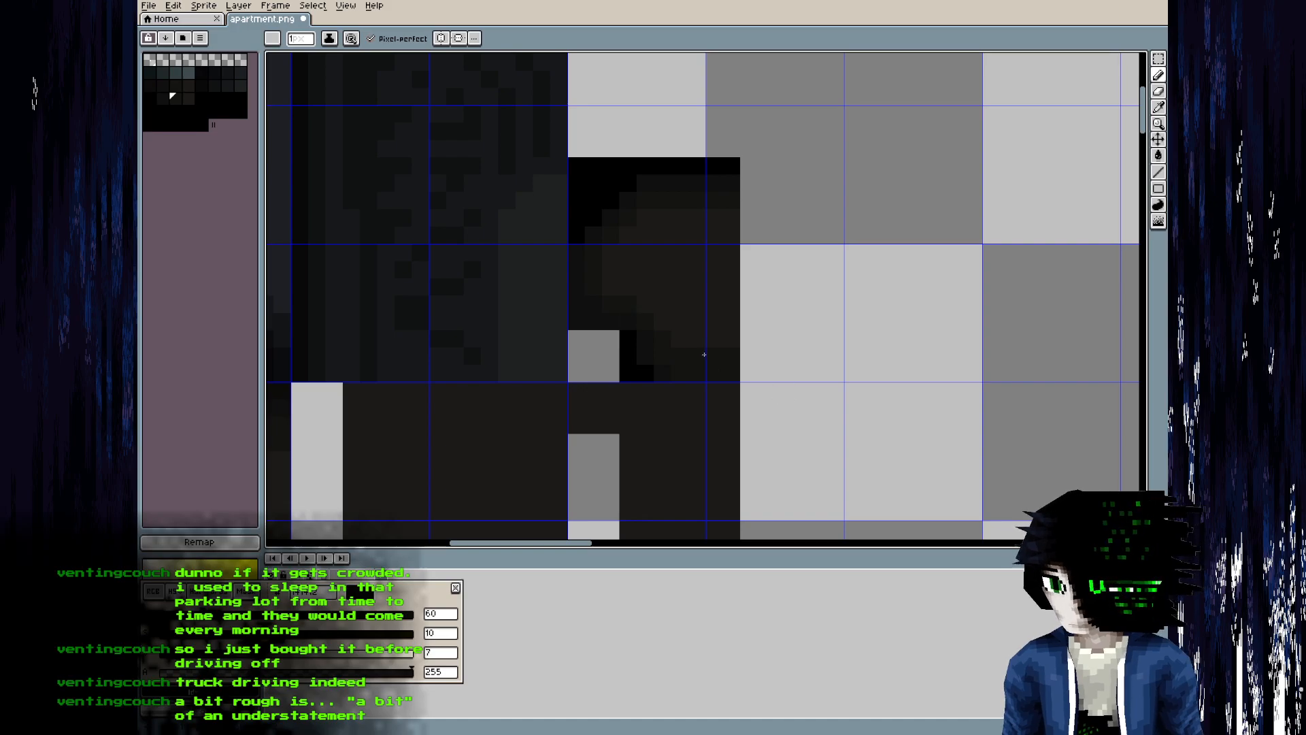
pyautogui.hotkey('alt', 'Tab')
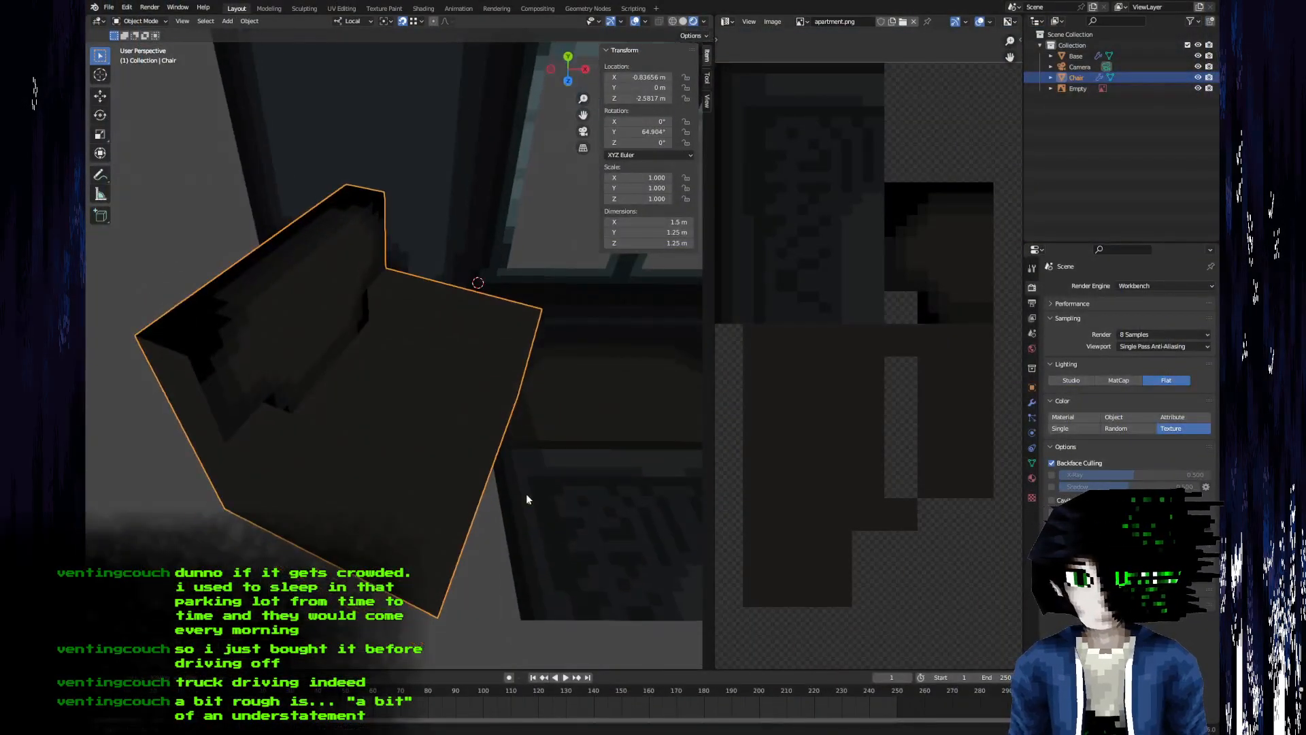
pyautogui.scroll(-3, 527, 499)
pyautogui.moveTo(527, 499); pyautogui.dragTo(472, 359, button='middle')
# - Blend the bands around the backrest's brown centre in Aseprite with sampled shades, save, and check the chair in Blender
pyautogui.hotkey('alt', 'Tab')
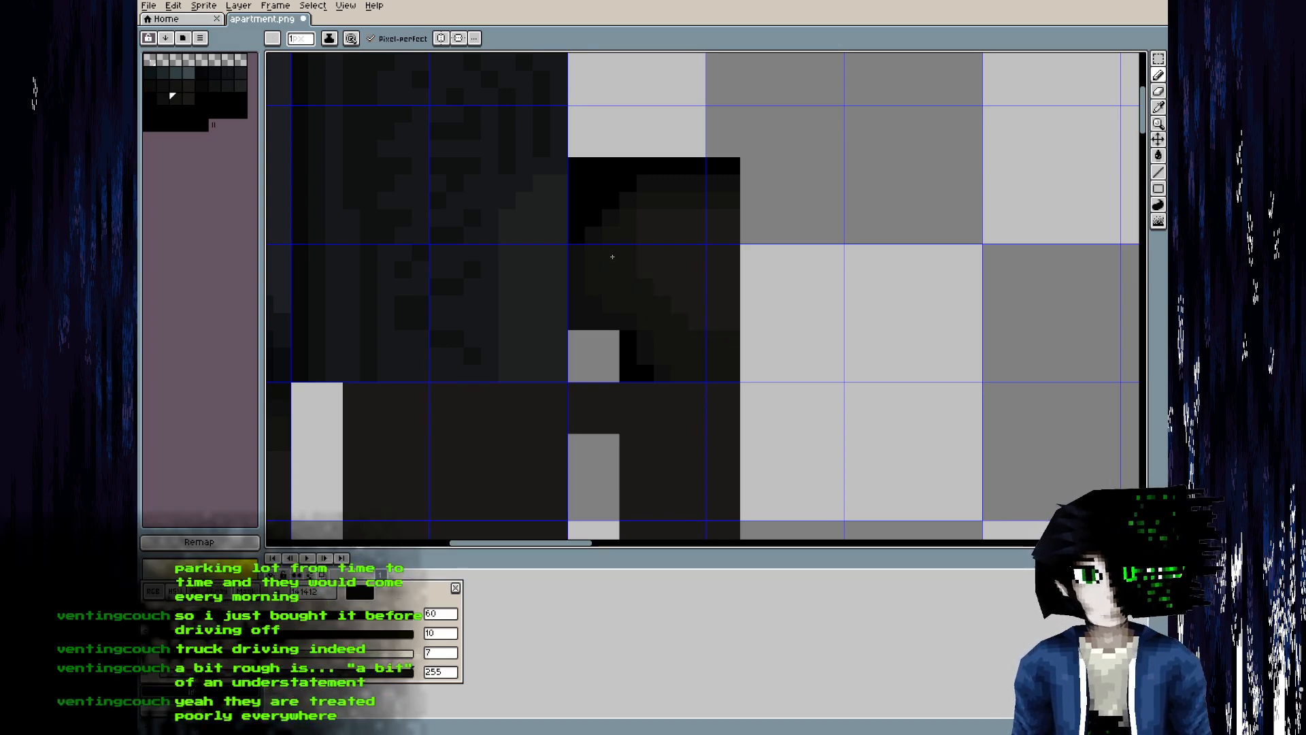
pyautogui.hotkey('alt', 'Tab')
pyautogui.hotkey('alt', 'Tab')
pyautogui.hotkey('ctrl', 's')
pyautogui.keyDown('alt'); pyautogui.click(584, 307); pyautogui.keyUp('alt')
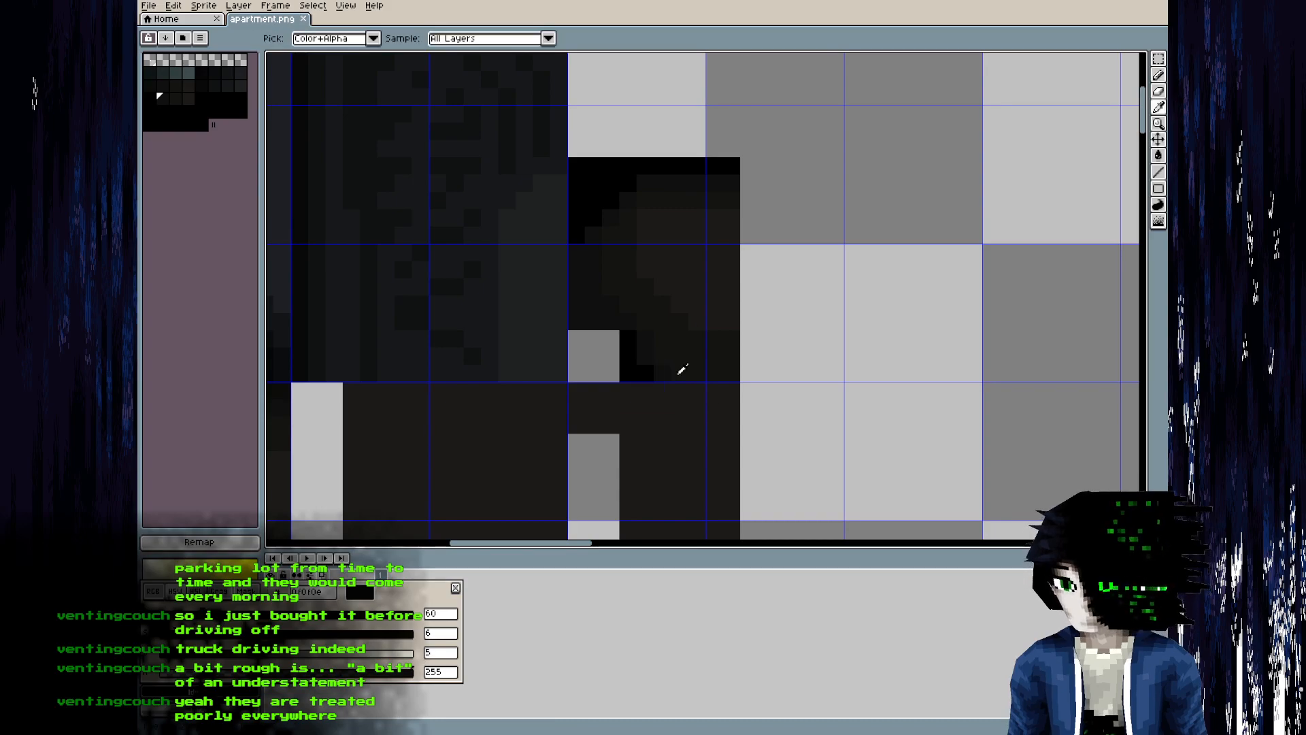
pyautogui.hotkey('alt', 'Tab')
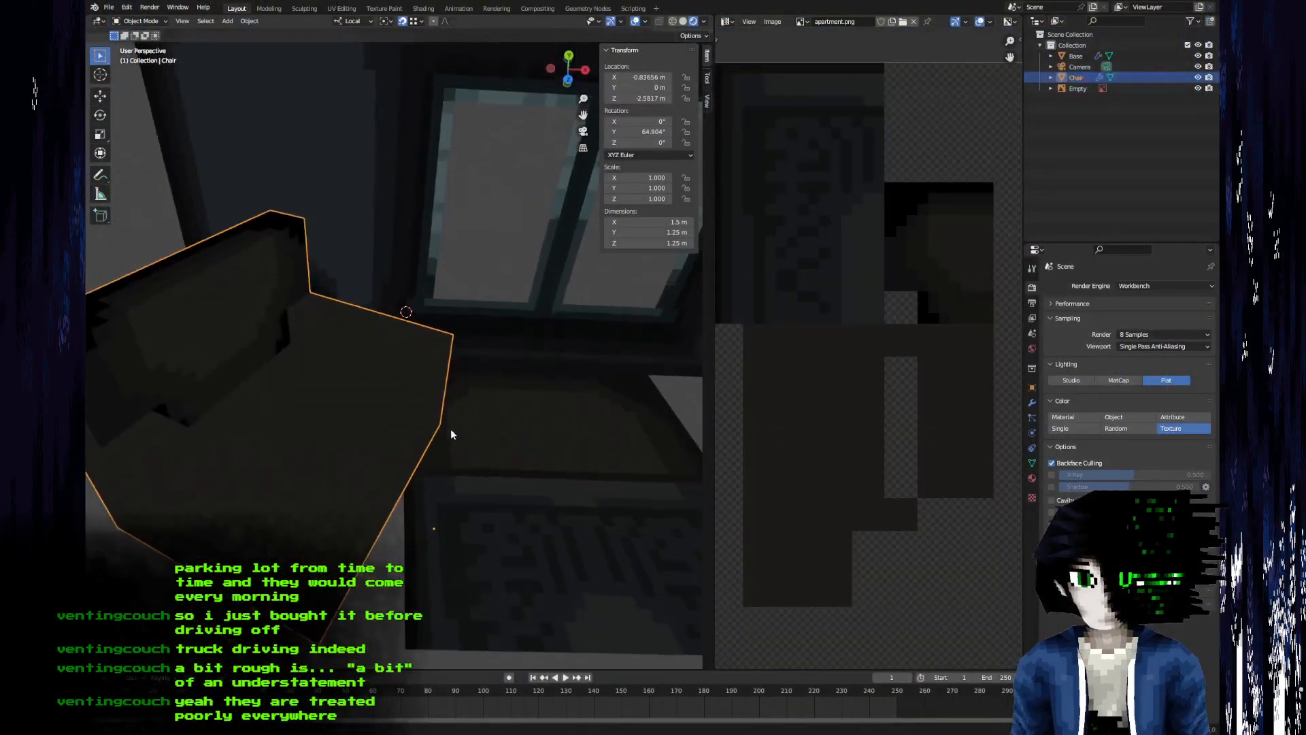
pyautogui.moveTo(450, 429); pyautogui.dragTo(560, 456, button='middle')
pyautogui.scroll(2, 560, 456)
# - Extend the brown centre toward the backrest block's upper edge with the sampled brown (40, 10, 10), and inspect it in Blender
pyautogui.hotkey('alt', 'Tab')
pyautogui.keyDown('alt'); pyautogui.click(678, 206); pyautogui.keyUp('alt')
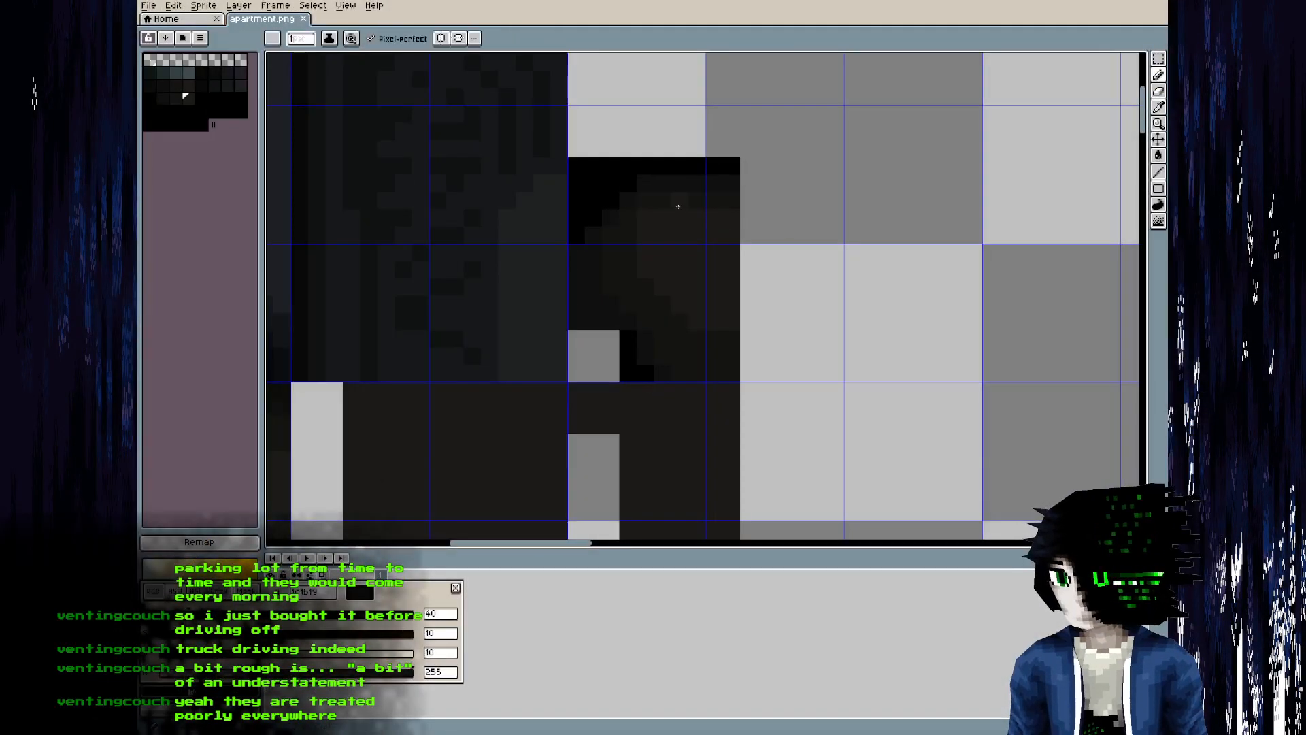
pyautogui.keyDown('alt'); pyautogui.click(646, 192); pyautogui.keyUp('alt')
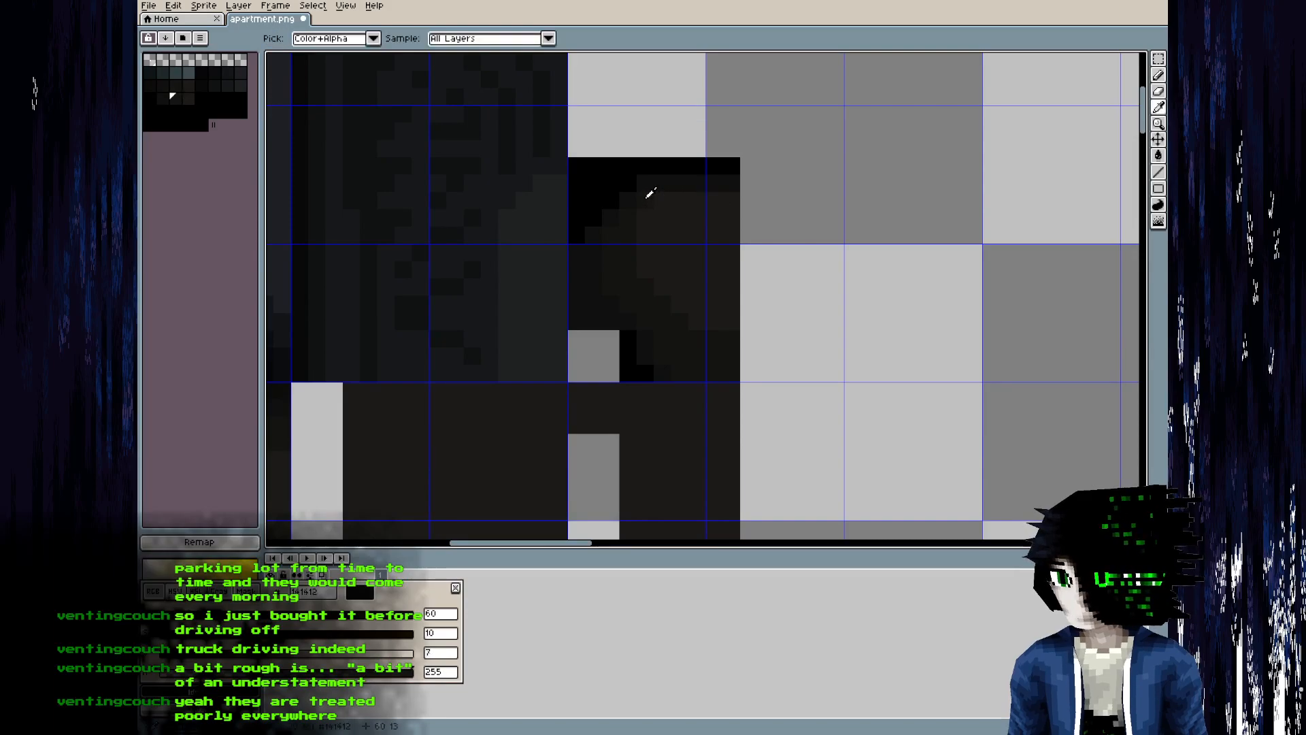
pyautogui.hotkey('alt', 'Tab')
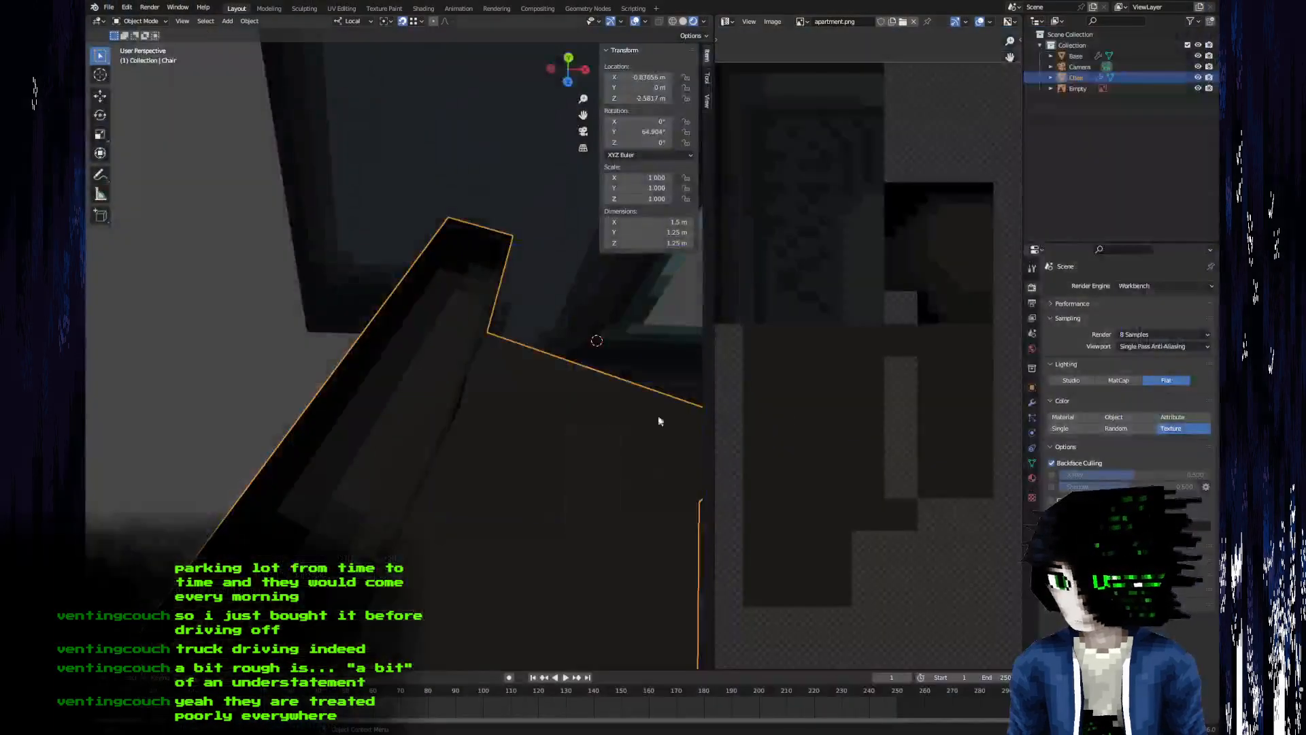
pyautogui.moveTo(482, 394); pyautogui.dragTo(486, 330, button='middle')
pyautogui.moveTo(420, 368); pyautogui.dragTo(306, 398, button='middle')
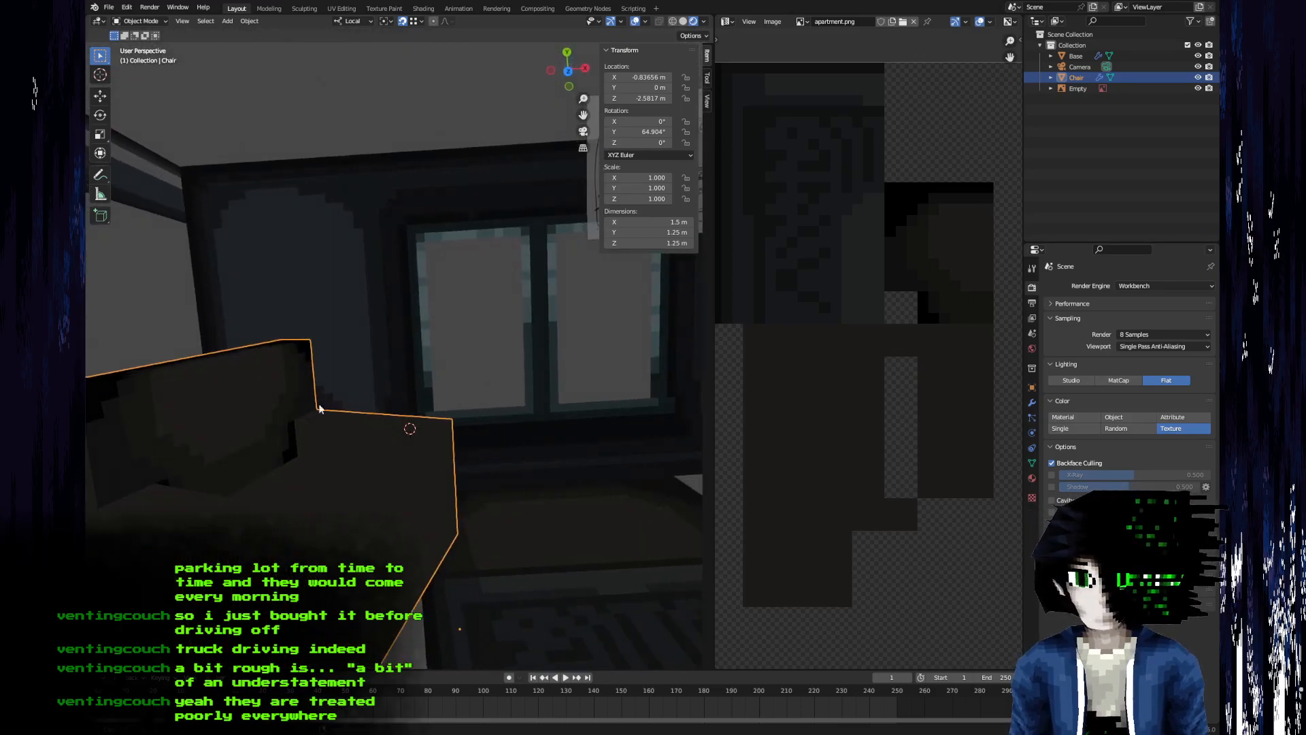
# - Darken the band along the backrest block's lower edge with the sampled shade (60, 6, 5), and view it on the chair
pyautogui.hotkey('alt', 'Tab')
pyautogui.keyDown('alt'); pyautogui.click(653, 344); pyautogui.keyUp('alt')
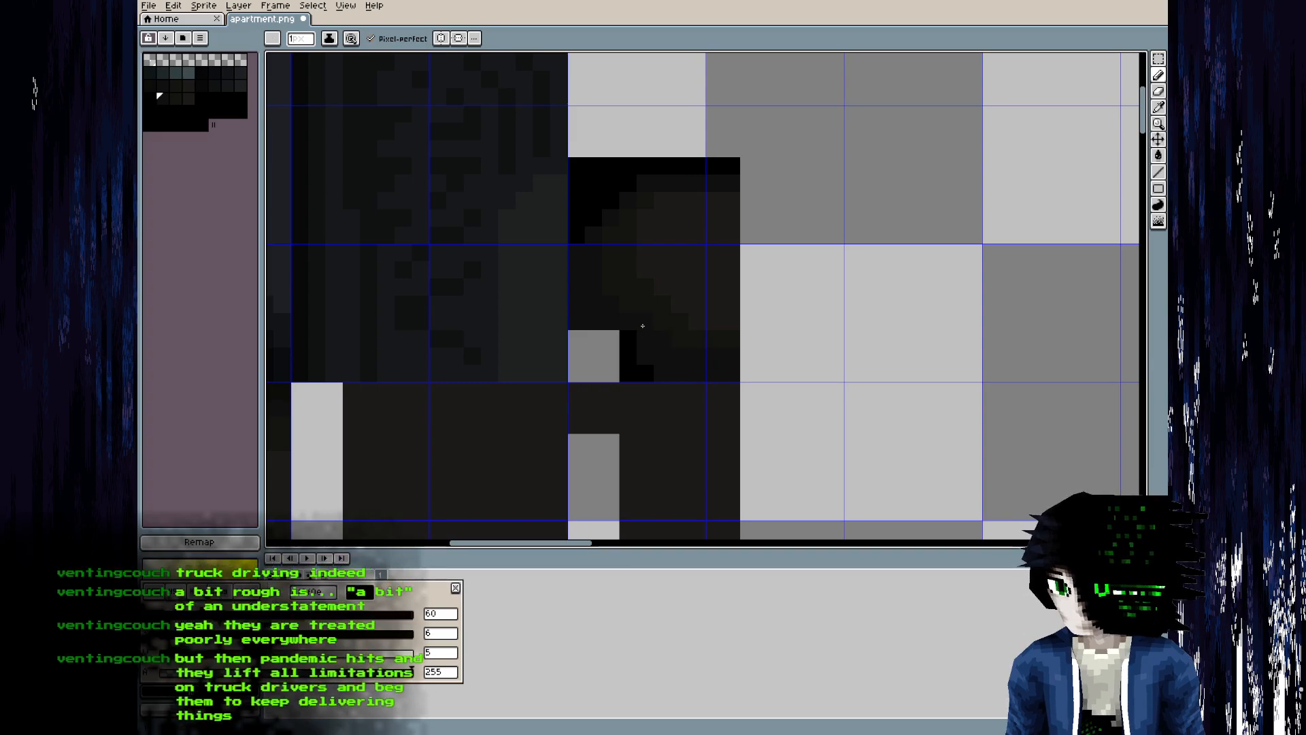
pyautogui.hotkey('alt', 'Tab')
pyautogui.moveTo(411, 492); pyautogui.dragTo(390, 483, button='middle')
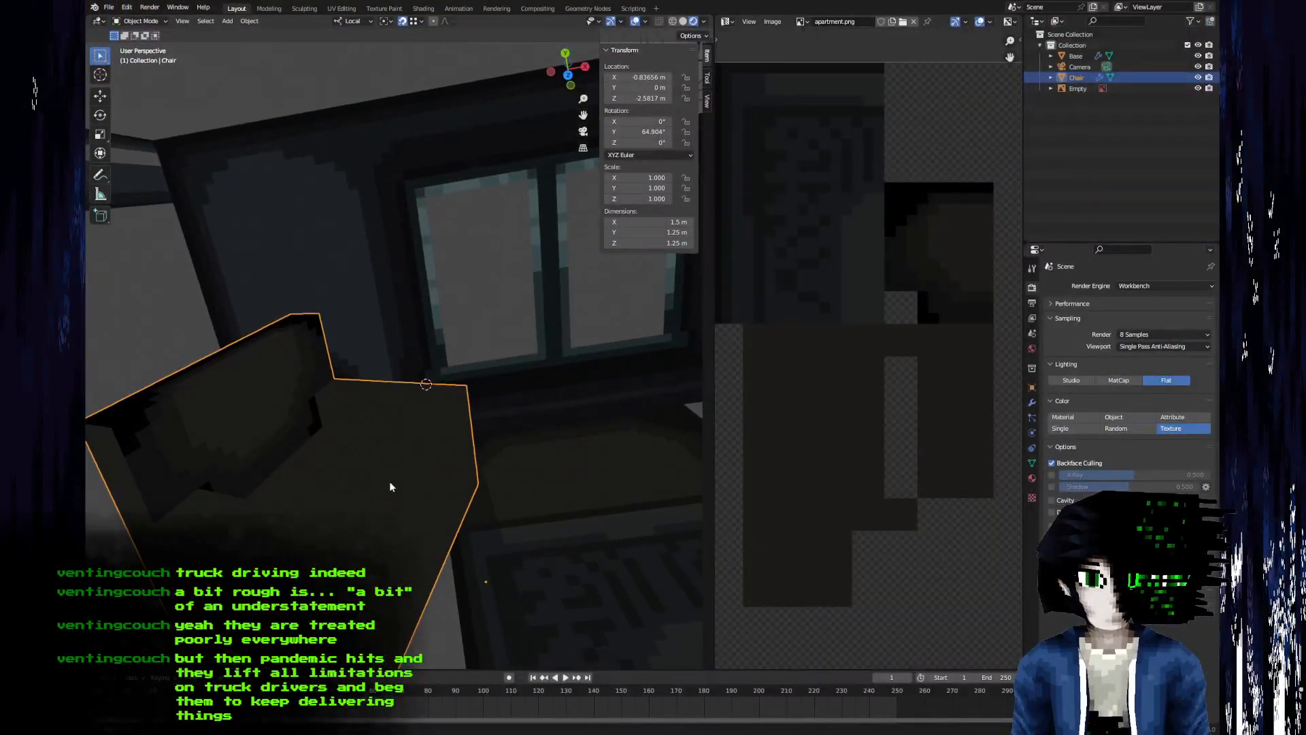
# - Paint a black line along the backrest block's lower edge, save the image, and check it in Blender
pyautogui.hotkey('alt', 'Tab')
pyautogui.moveTo(671, 371); pyautogui.dragTo(715, 371)
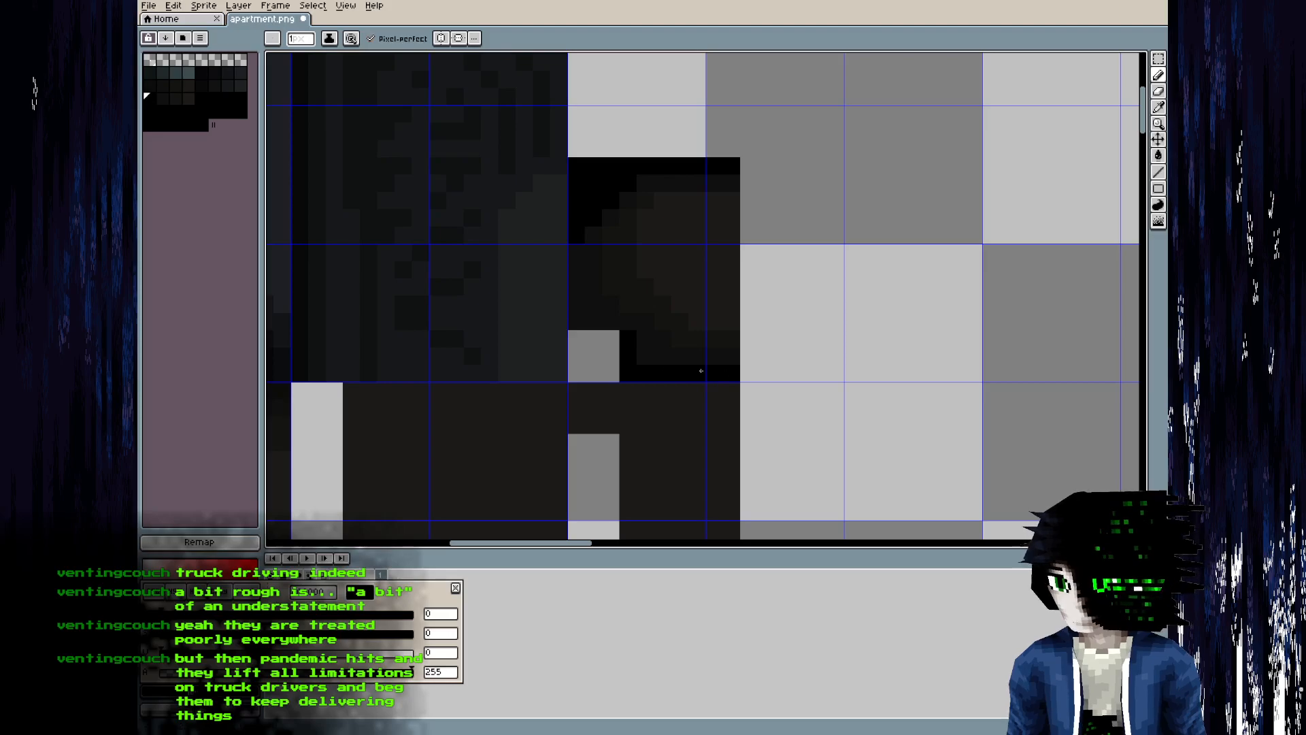
pyautogui.hotkey('ctrl', 's')
pyautogui.hotkey('alt', 'Tab')
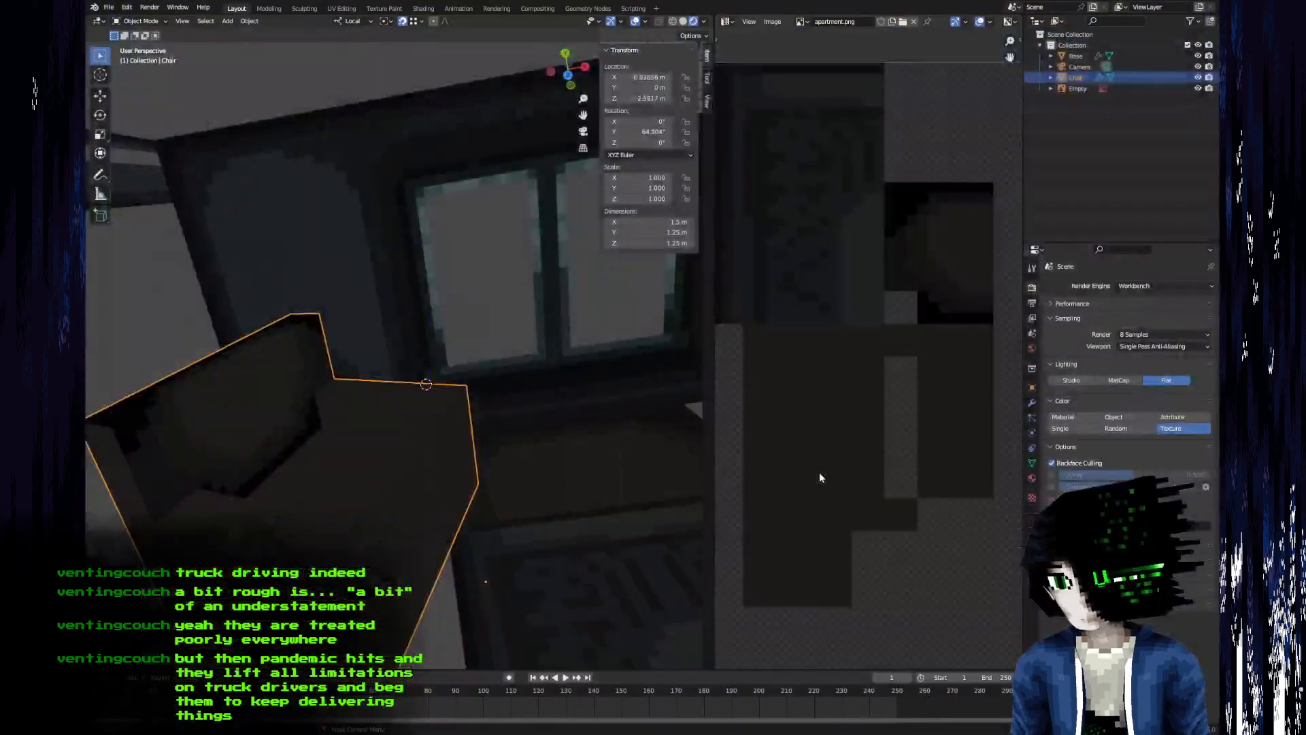
# - Paint the backrest pixels just above the transparent notch black, save the image, and check the texture in Blender
pyautogui.hotkey('alt', 'Tab')
pyautogui.click(593, 321)
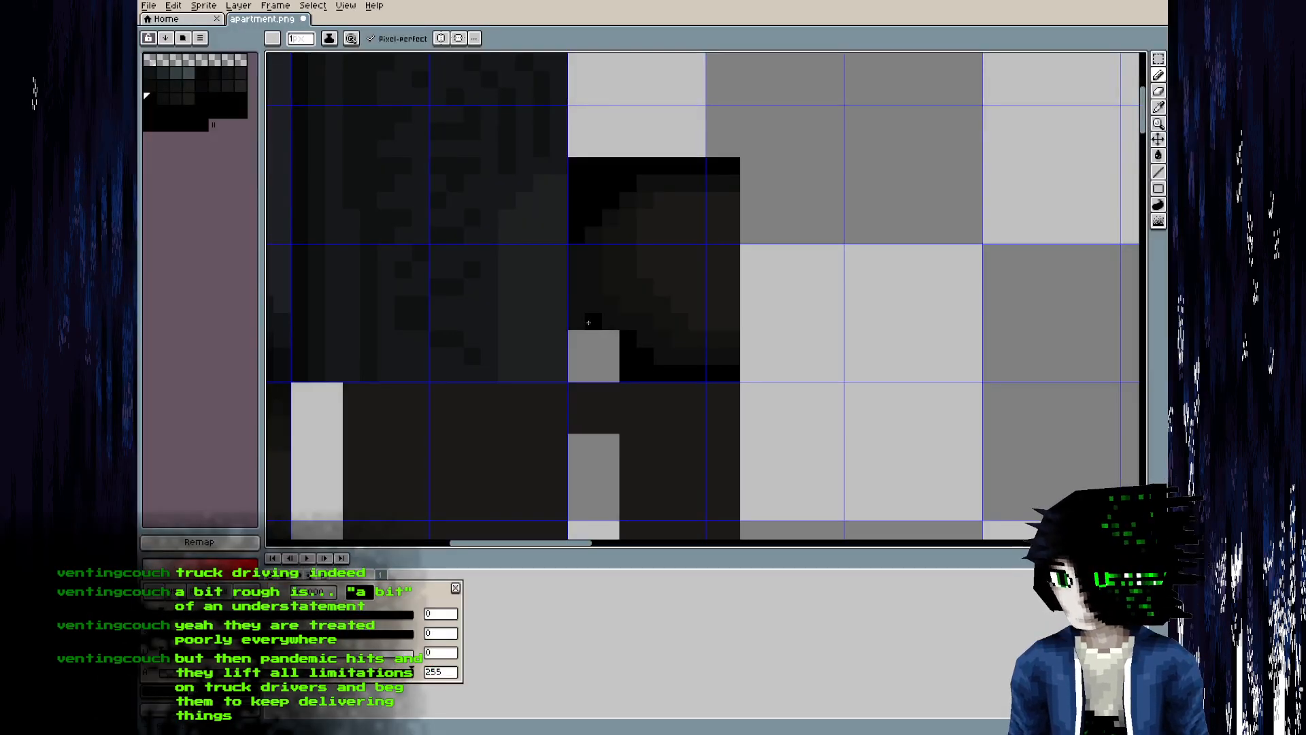
pyautogui.keyDown('alt'); pyautogui.click(647, 327); pyautogui.keyUp('alt')
pyautogui.keyDown('alt'); pyautogui.click(632, 335); pyautogui.keyUp('alt')
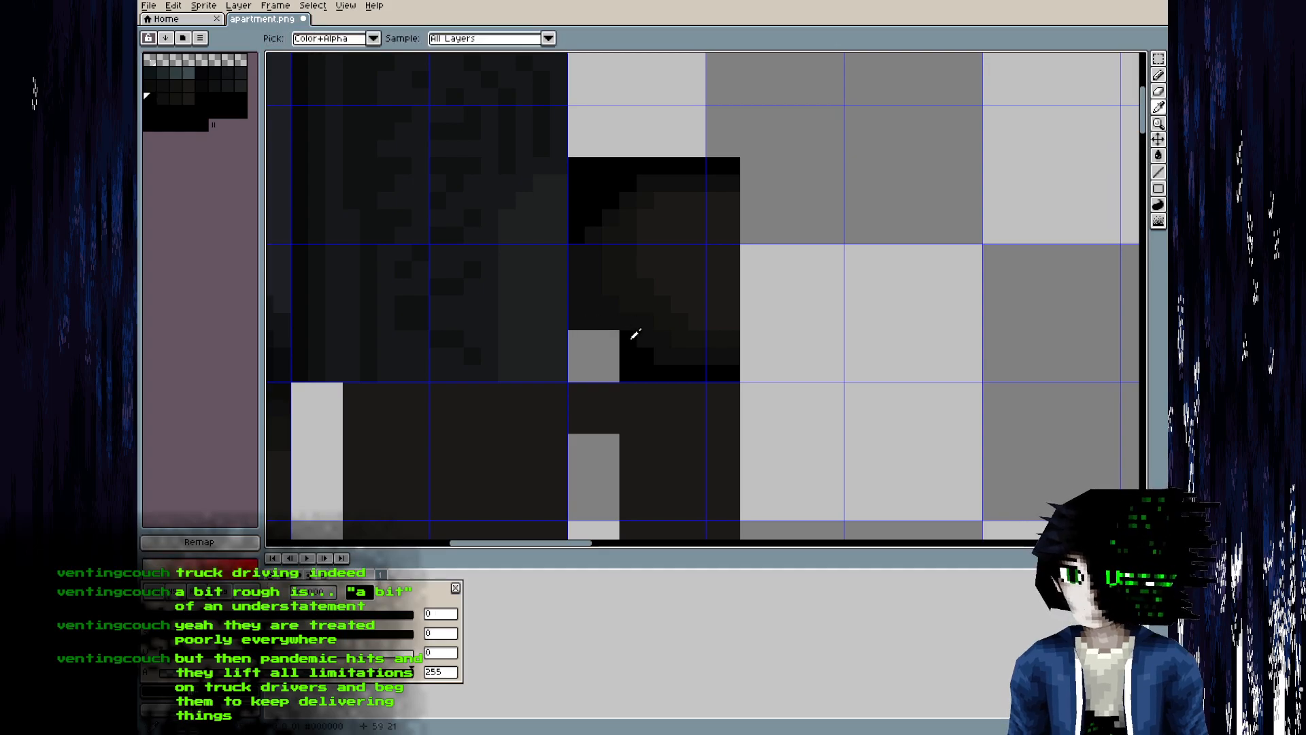
pyautogui.click(575, 321)
pyautogui.hotkey('ctrl', 's')
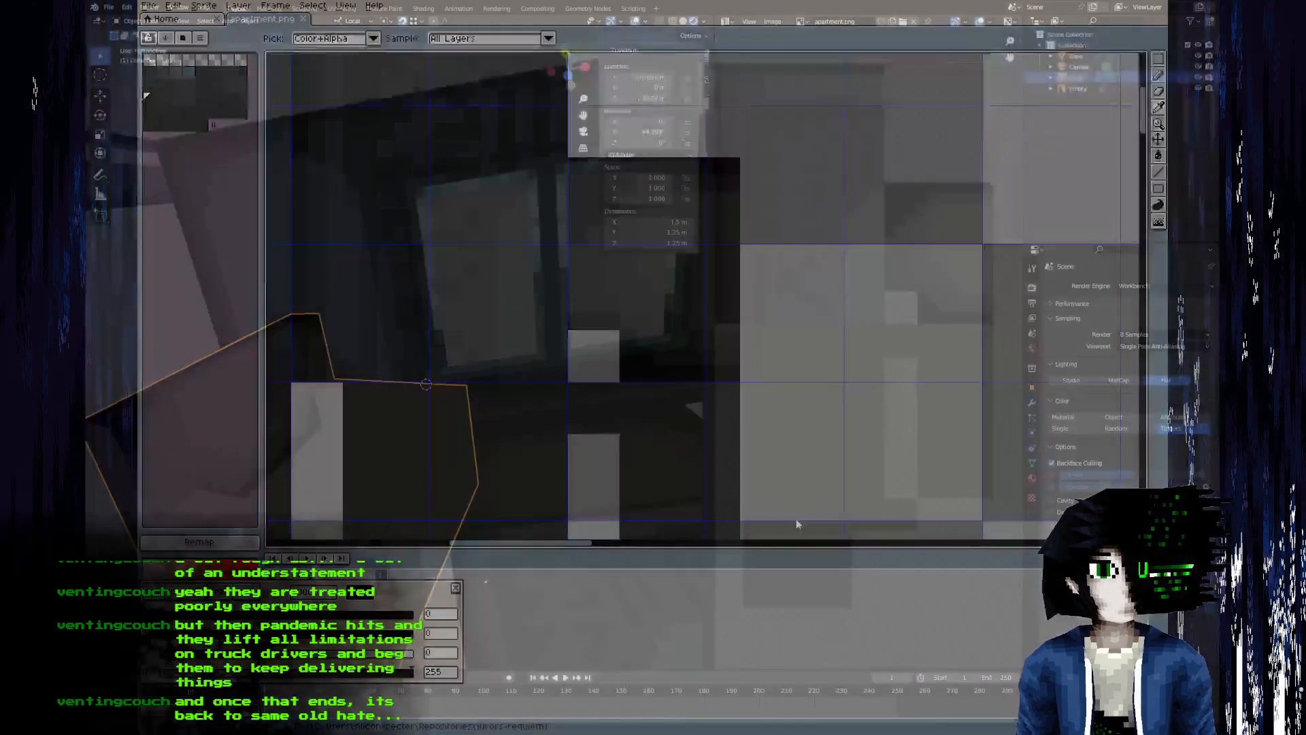
pyautogui.hotkey('alt', 'Tab')
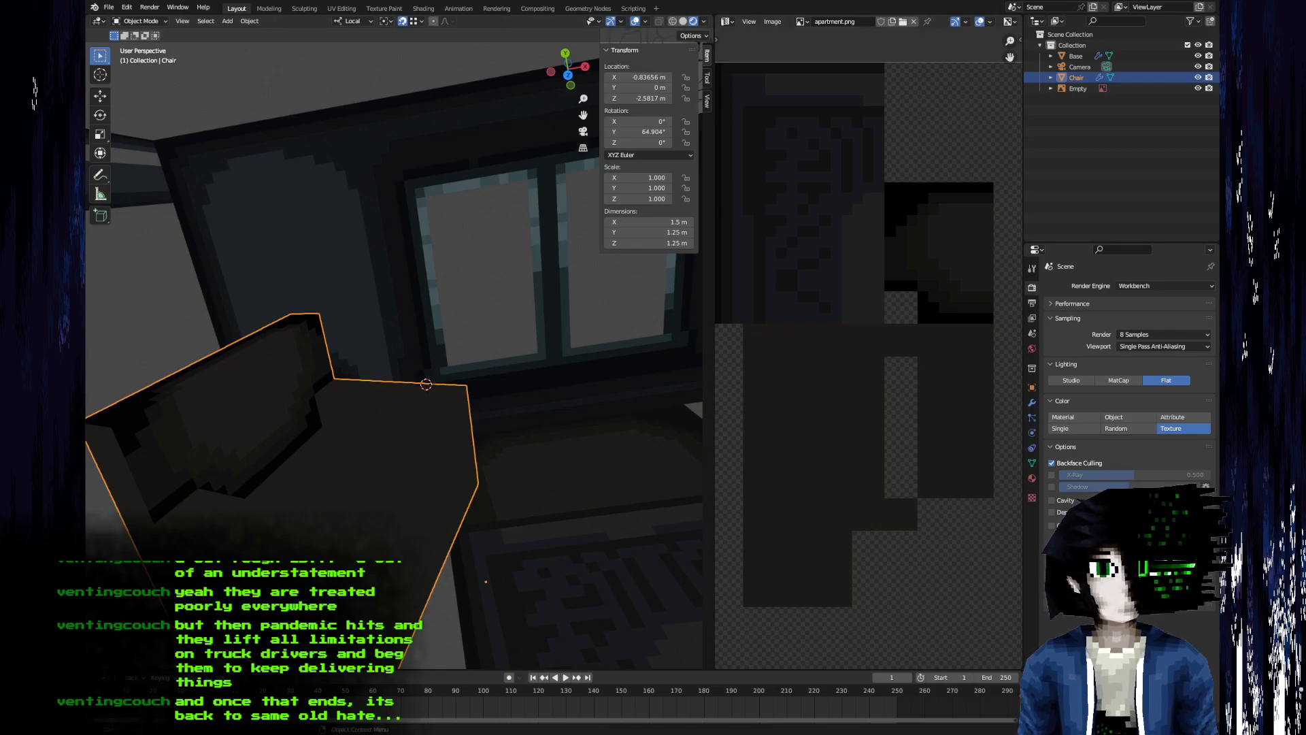
pyautogui.moveTo(837, 382); pyautogui.dragTo(845, 379, button='middle')
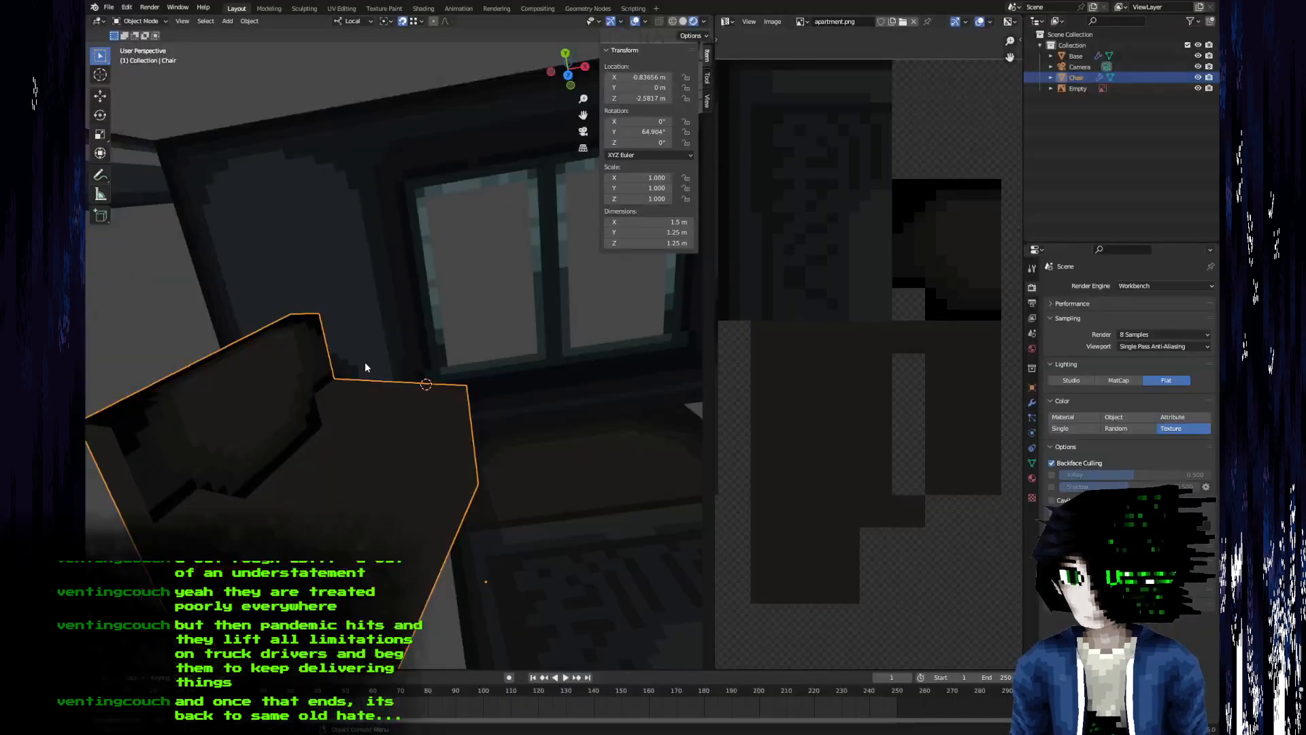
# - Find the chair's seat face in Blender, and paint its upper-left corner black on the seat block in apartment.png
pyautogui.scroll(3, 370, 385)
pyautogui.press('Tab')
pyautogui.moveTo(391, 406); pyautogui.dragTo(344, 491, button='middle')
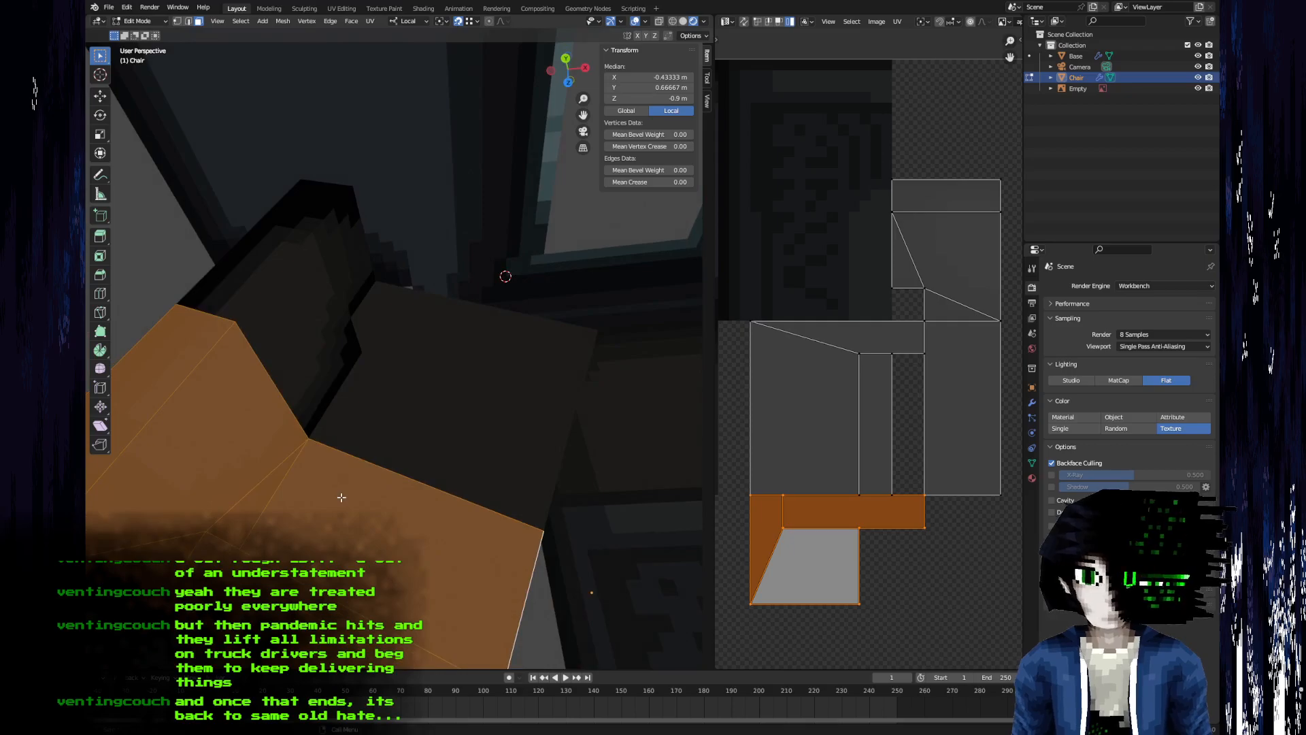
pyautogui.click(342, 498)
pyautogui.hotkey('alt', 'Tab')
pyautogui.keyDown('alt'); pyautogui.click(657, 276); pyautogui.keyUp('alt')
pyautogui.moveTo(594, 293); pyautogui.dragTo(596, 327)
pyautogui.click(614, 293)
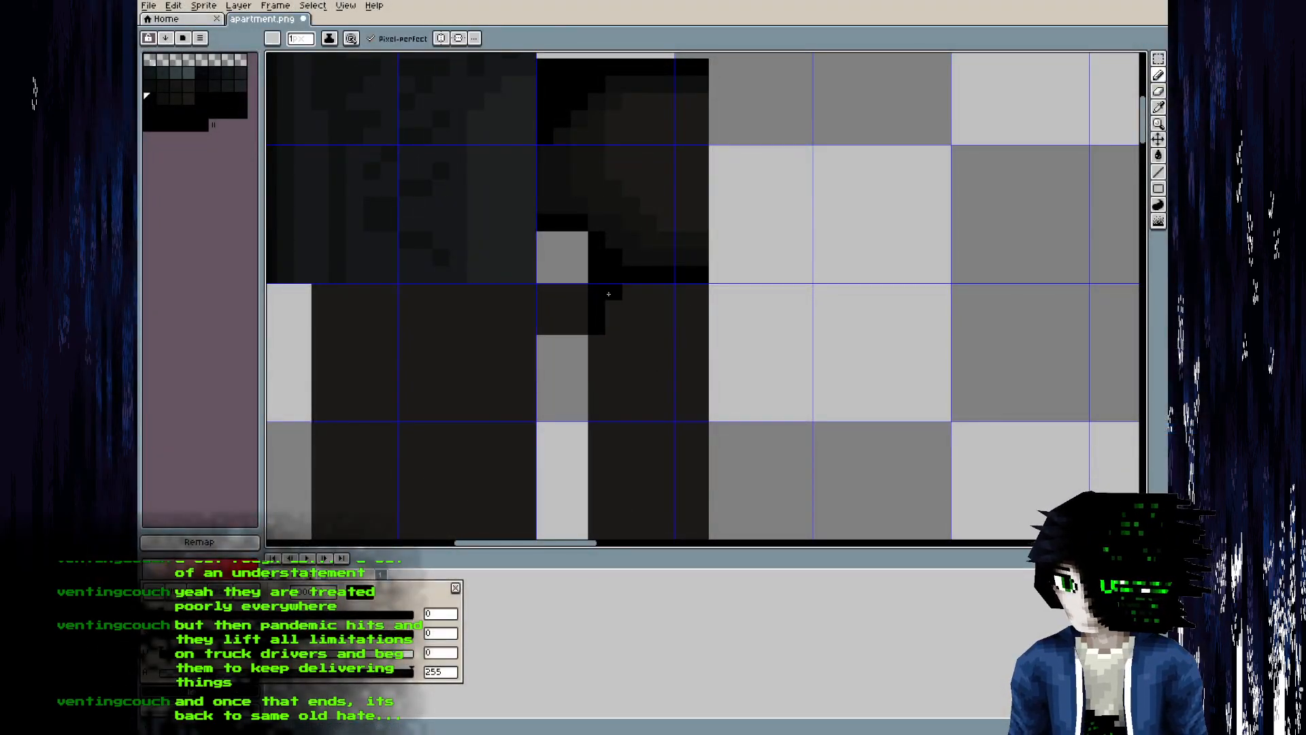
pyautogui.moveTo(589, 372); pyautogui.dragTo(569, 243, button='middle')
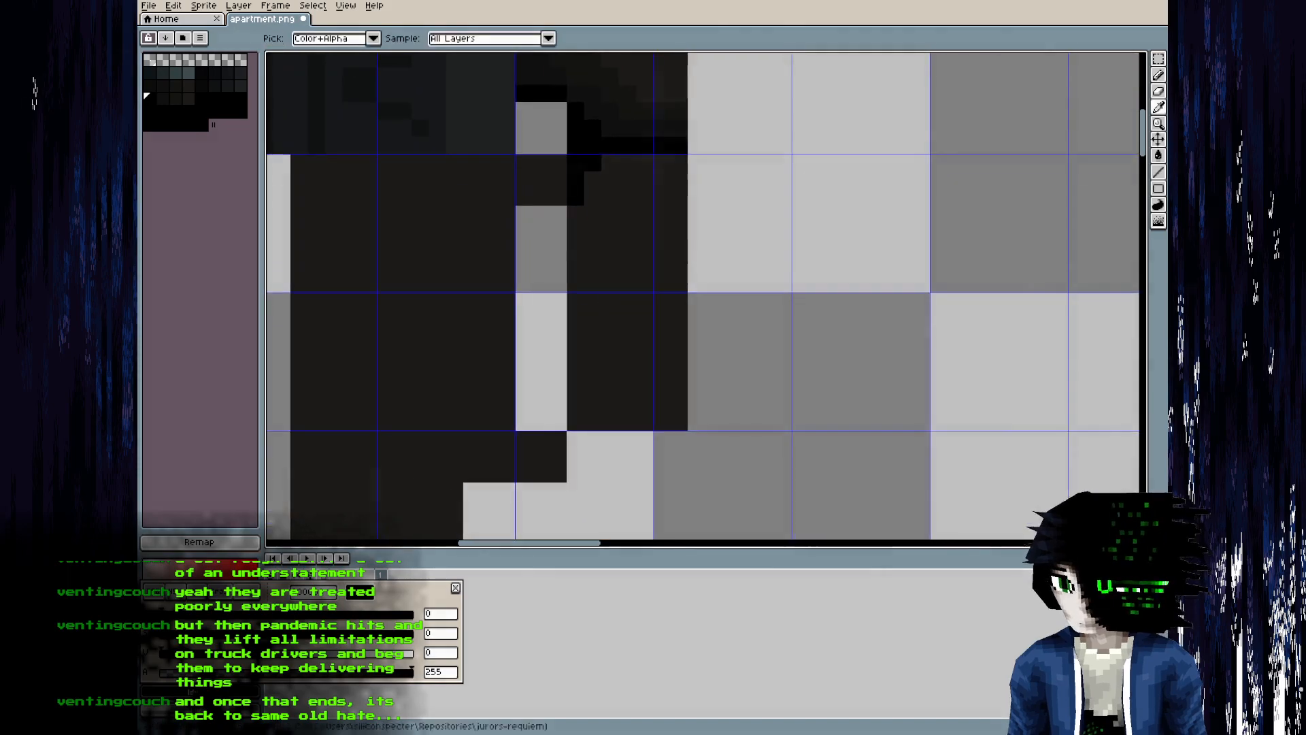
# - Check the seat's orientation in Blender, and paint a one-pixel black line down the seat block's left edge
pyautogui.hotkey('alt', 'Tab')
pyautogui.moveTo(406, 472); pyautogui.dragTo(463, 370, button='middle')
pyautogui.hotkey('alt', 'Tab')
pyautogui.moveTo(580, 192); pyautogui.dragTo(575, 413)
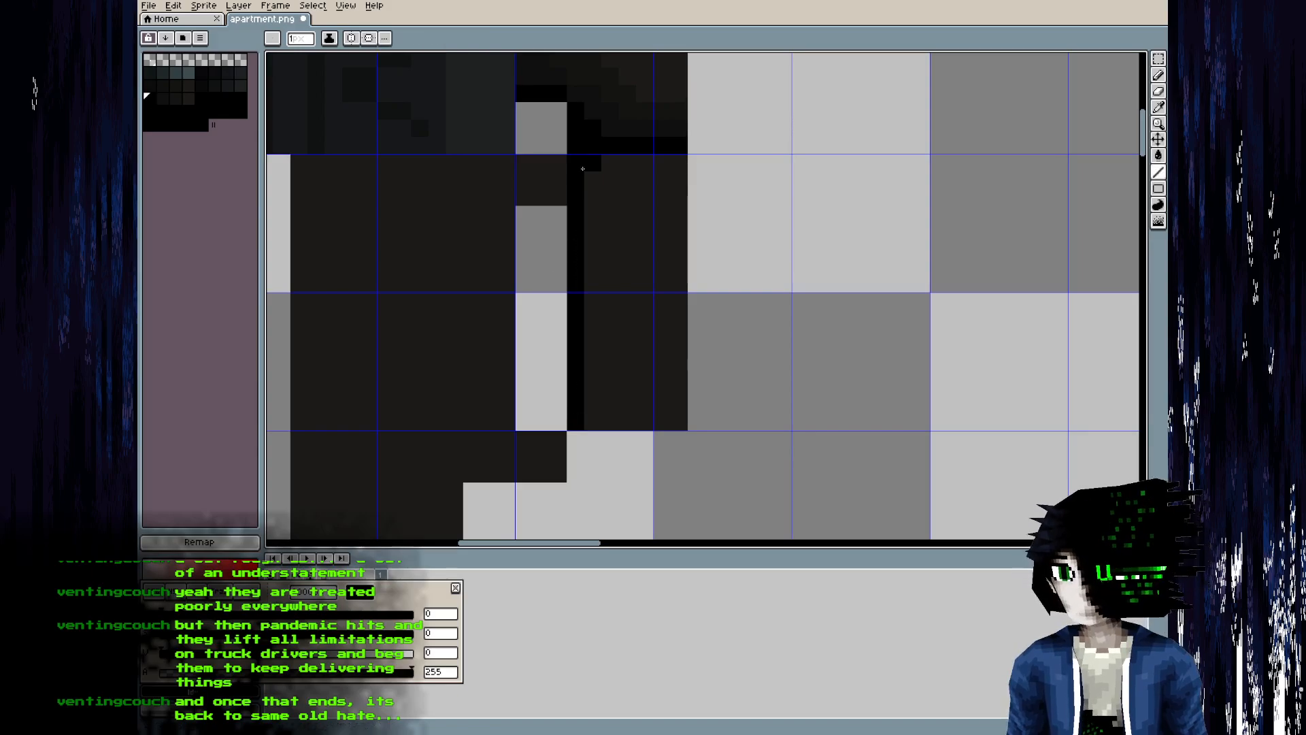
# - Add (60, 6, 5) bands along the seat block's upper edge and beside its black left line, and thicken the corner with black
pyautogui.keyDown('alt'); pyautogui.click(622, 134); pyautogui.keyUp('alt')
pyautogui.moveTo(608, 163); pyautogui.dragTo(680, 163)
pyautogui.moveTo(592, 178); pyautogui.dragTo(600, 404)
pyautogui.press('b')
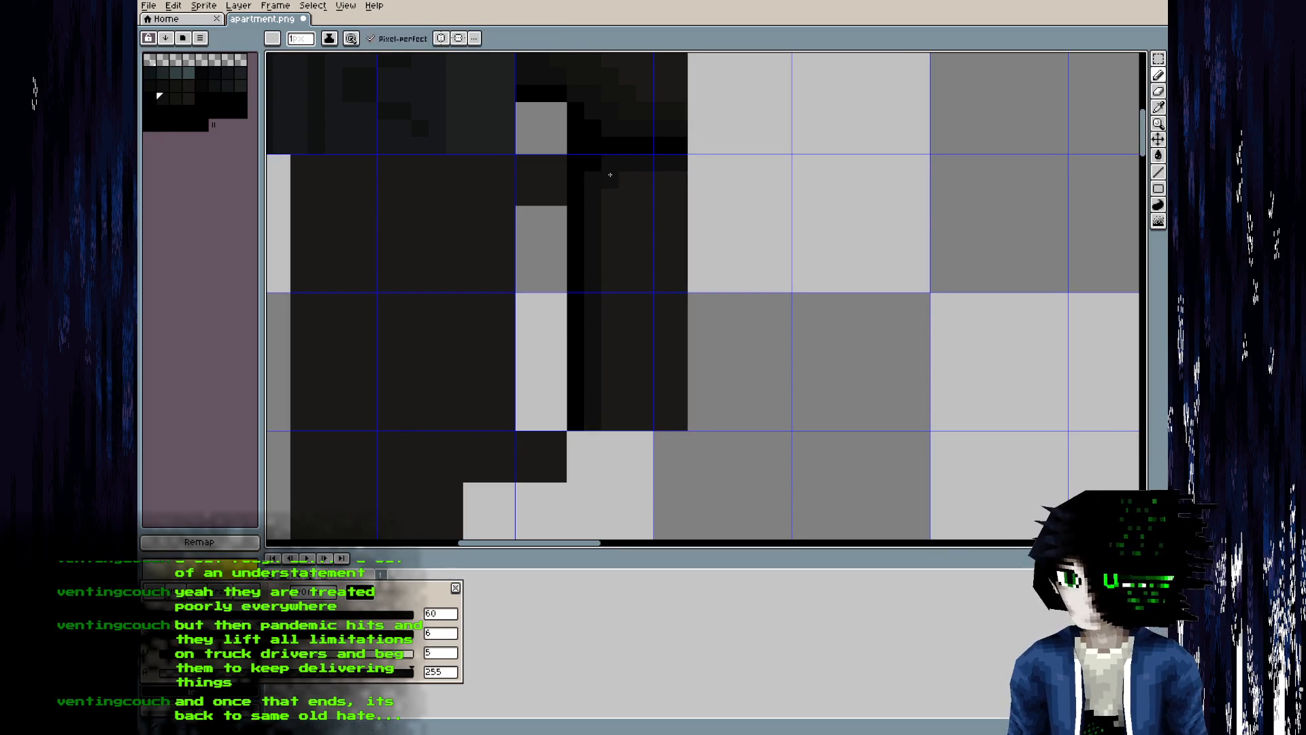
pyautogui.keyDown('alt'); pyautogui.click(595, 150); pyautogui.keyUp('alt')
pyautogui.click(606, 157)
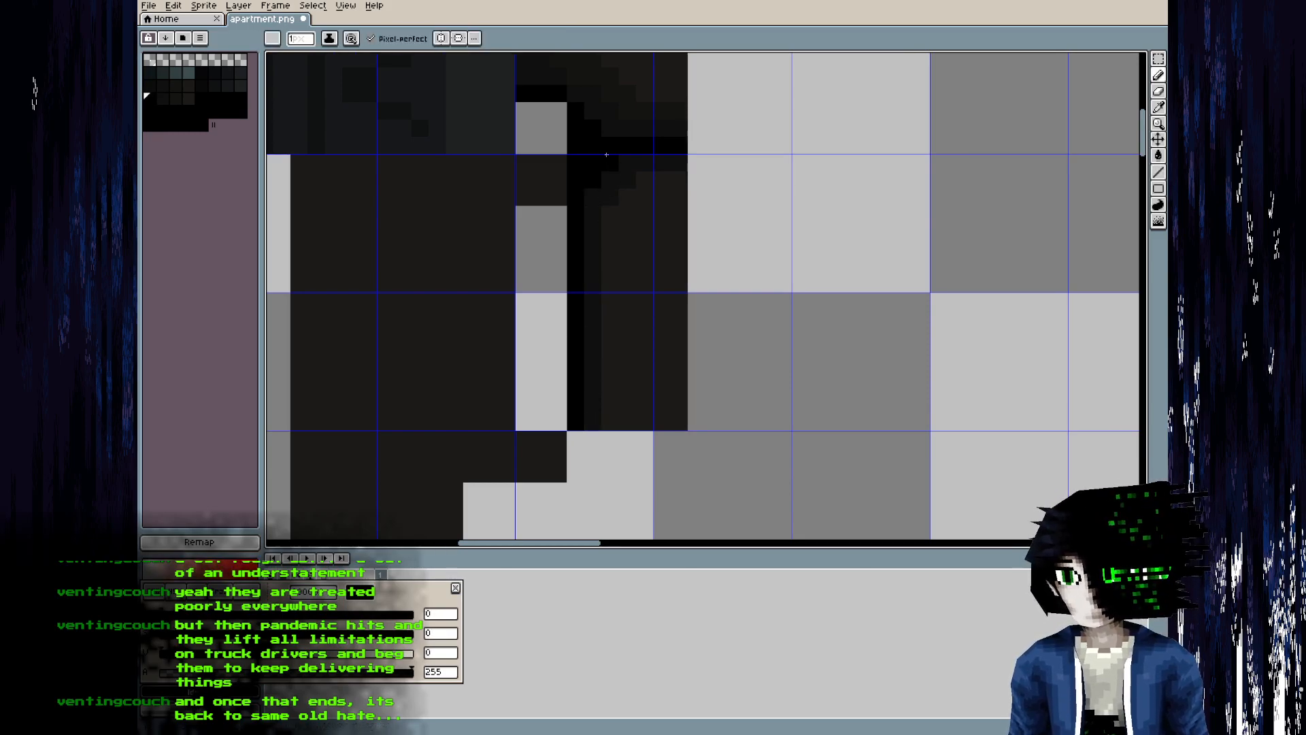
# - Shade the seat block's interior with the sampled (60, 10, 7) around a (40, 10, 10) centre, and view it on the chair
pyautogui.keyDown('alt'); pyautogui.click(632, 122); pyautogui.keyUp('alt')
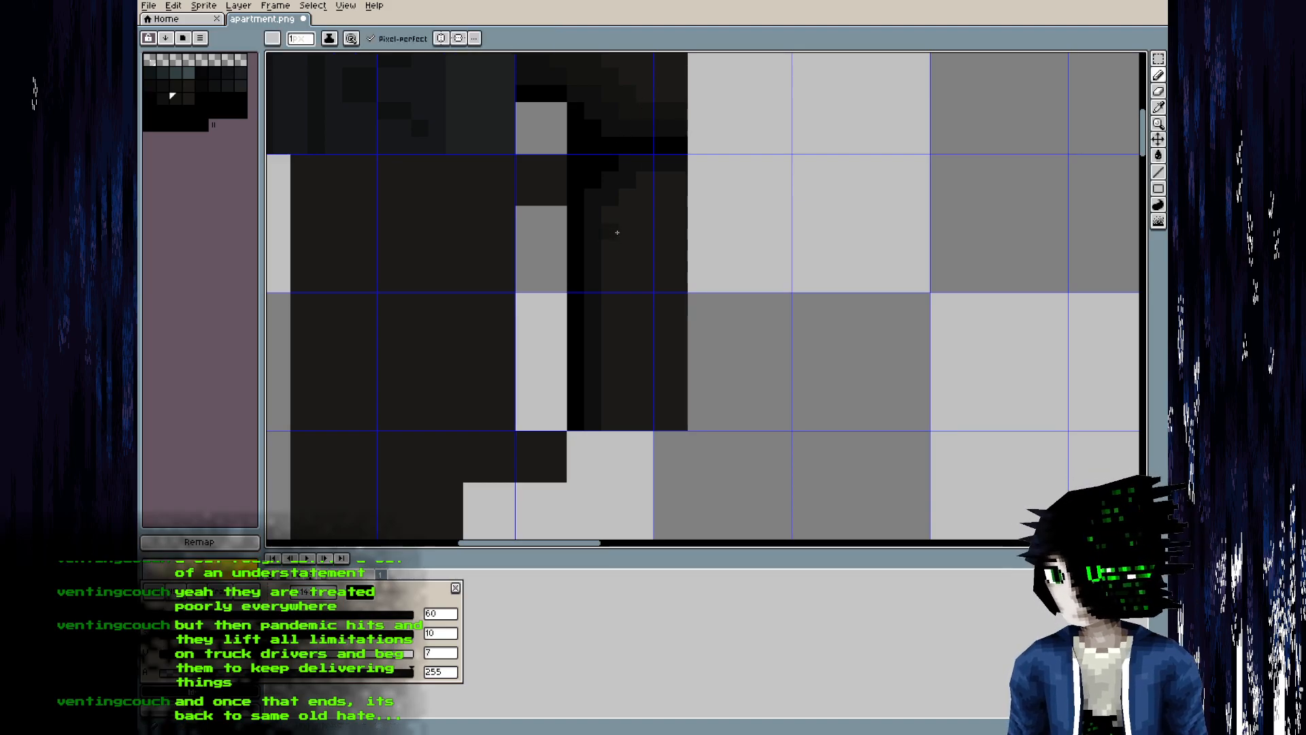
pyautogui.keyDown('alt'); pyautogui.click(664, 88); pyautogui.keyUp('alt')
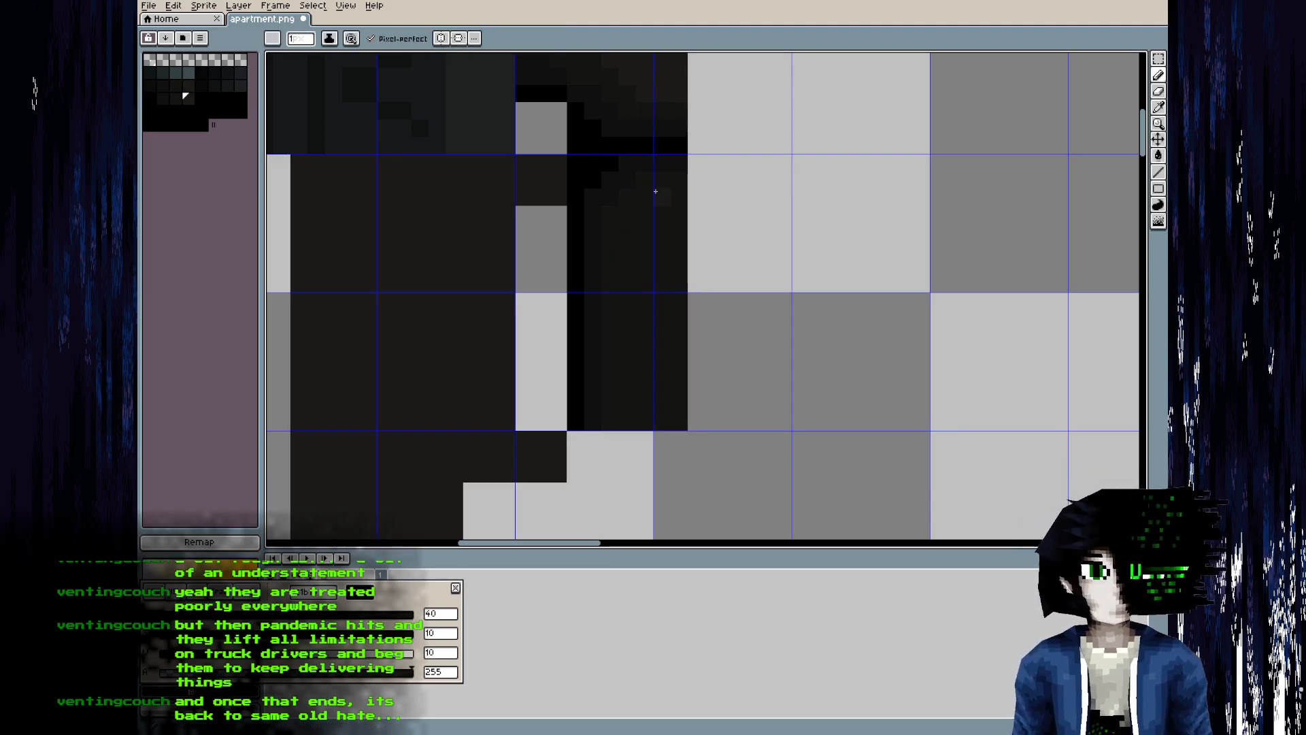
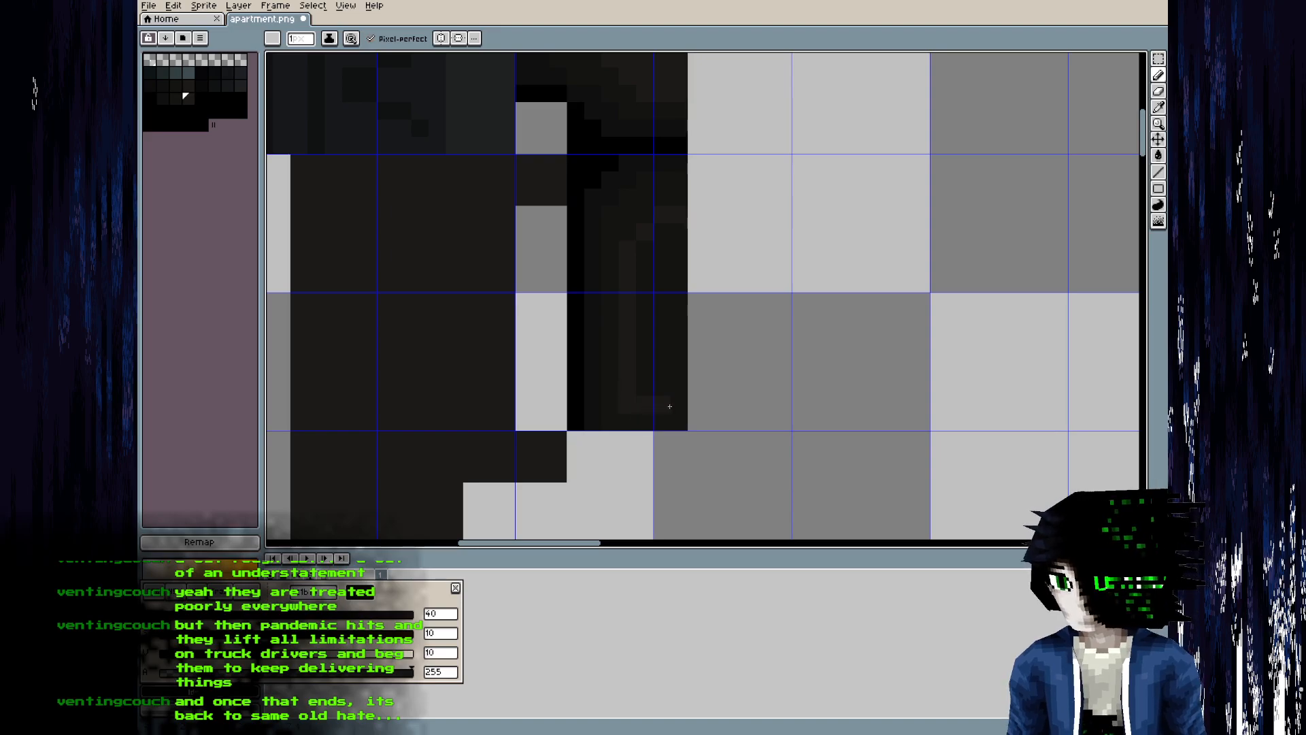
pyautogui.keyDown('alt'); pyautogui.click(634, 414); pyautogui.keyUp('alt')
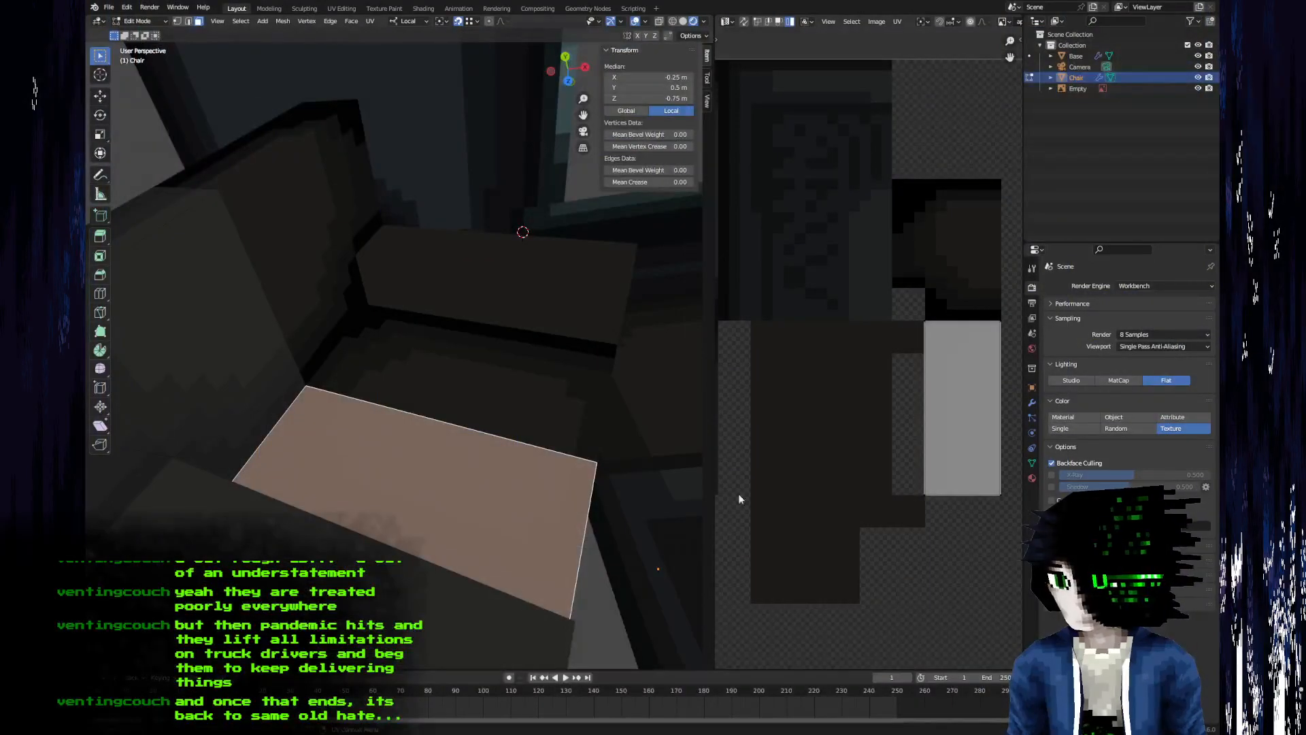
pyautogui.click(480, 484)
pyautogui.moveTo(480, 485); pyautogui.dragTo(383, 456, button='middle')
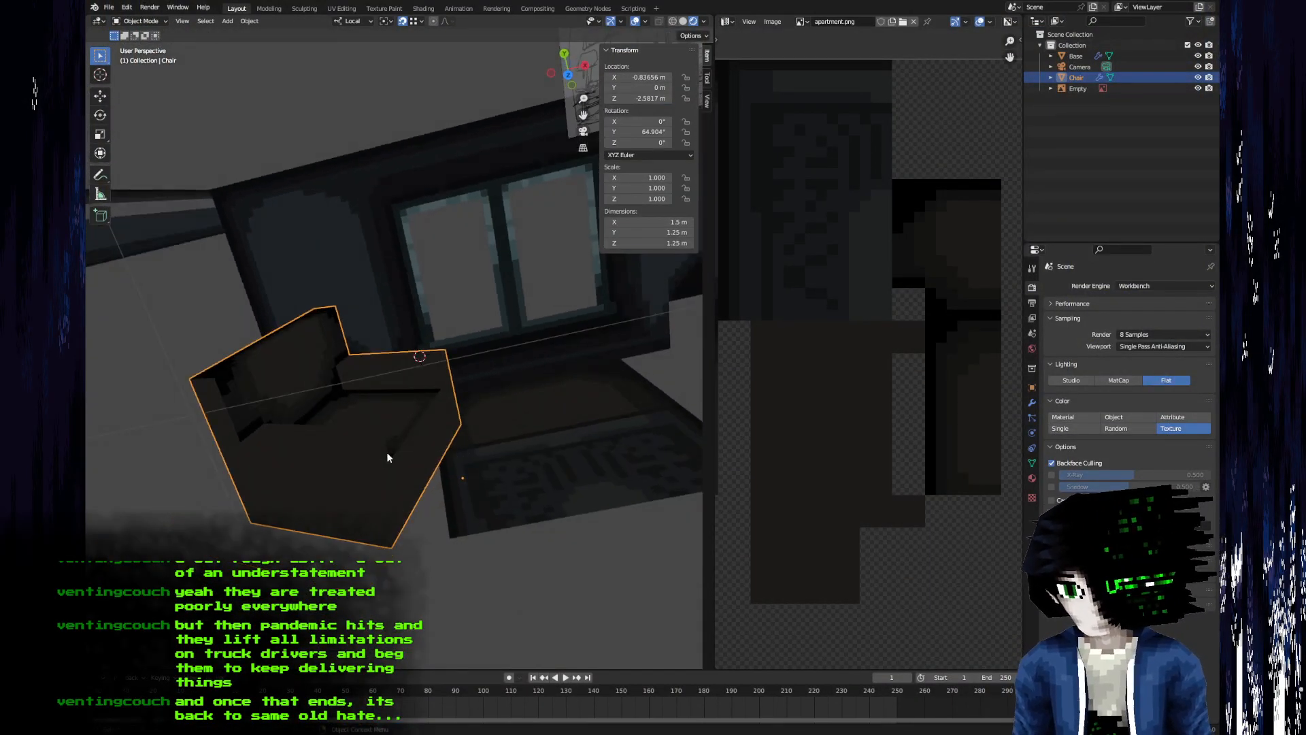
# - Select the armrest's narrow top face and the adjoining triangular front face to locate them in the UV layout
pyautogui.press('Tab')
pyautogui.scroll(4, 367, 445)
pyautogui.hotkey('alt', 'a')
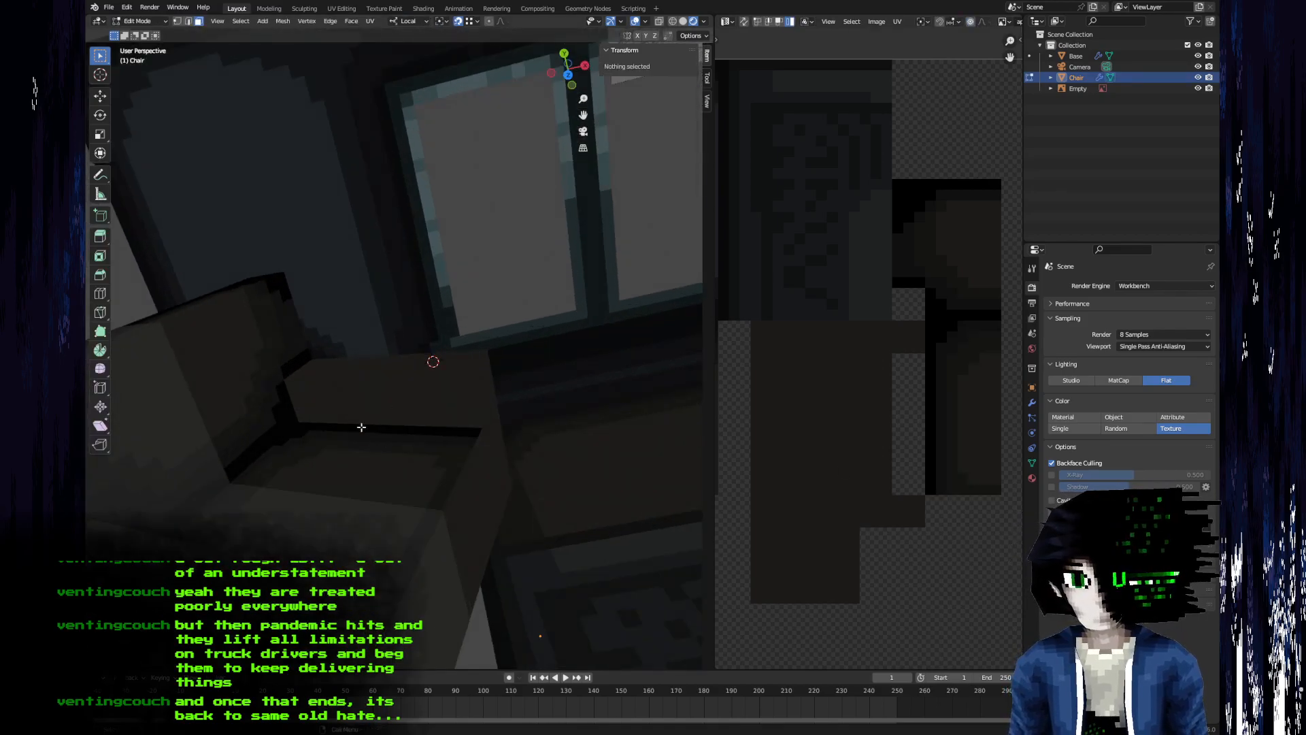
pyautogui.moveTo(362, 422); pyautogui.dragTo(324, 535, button='middle')
pyautogui.click(323, 521)
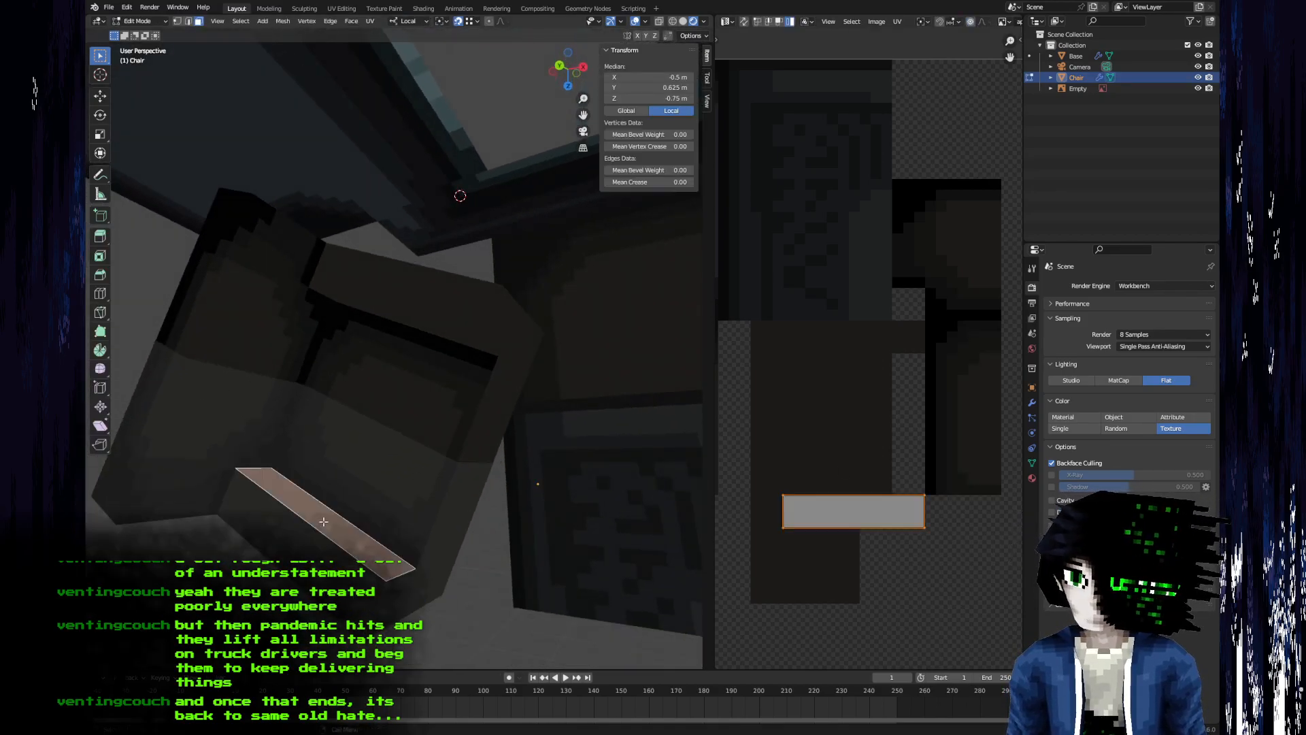
pyautogui.moveTo(297, 512); pyautogui.dragTo(366, 393, button='middle')
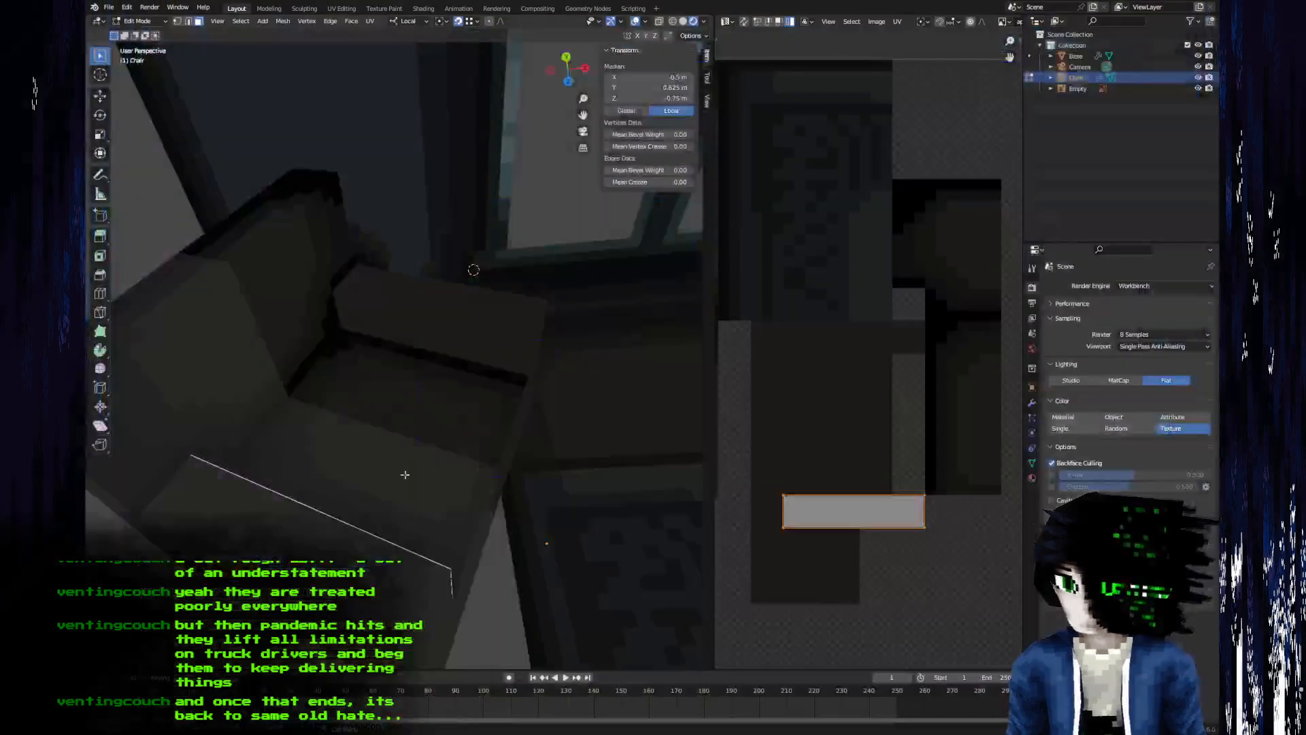
pyautogui.keyDown('shift'); pyautogui.moveTo(405, 416); pyautogui.dragTo(453, 357, button='middle'); pyautogui.keyUp('shift')
pyautogui.moveTo(442, 508); pyautogui.dragTo(472, 500, button='middle')
pyautogui.click(541, 457)
pyautogui.keyDown('shift'); pyautogui.click(470, 497); pyautogui.keyUp('shift')
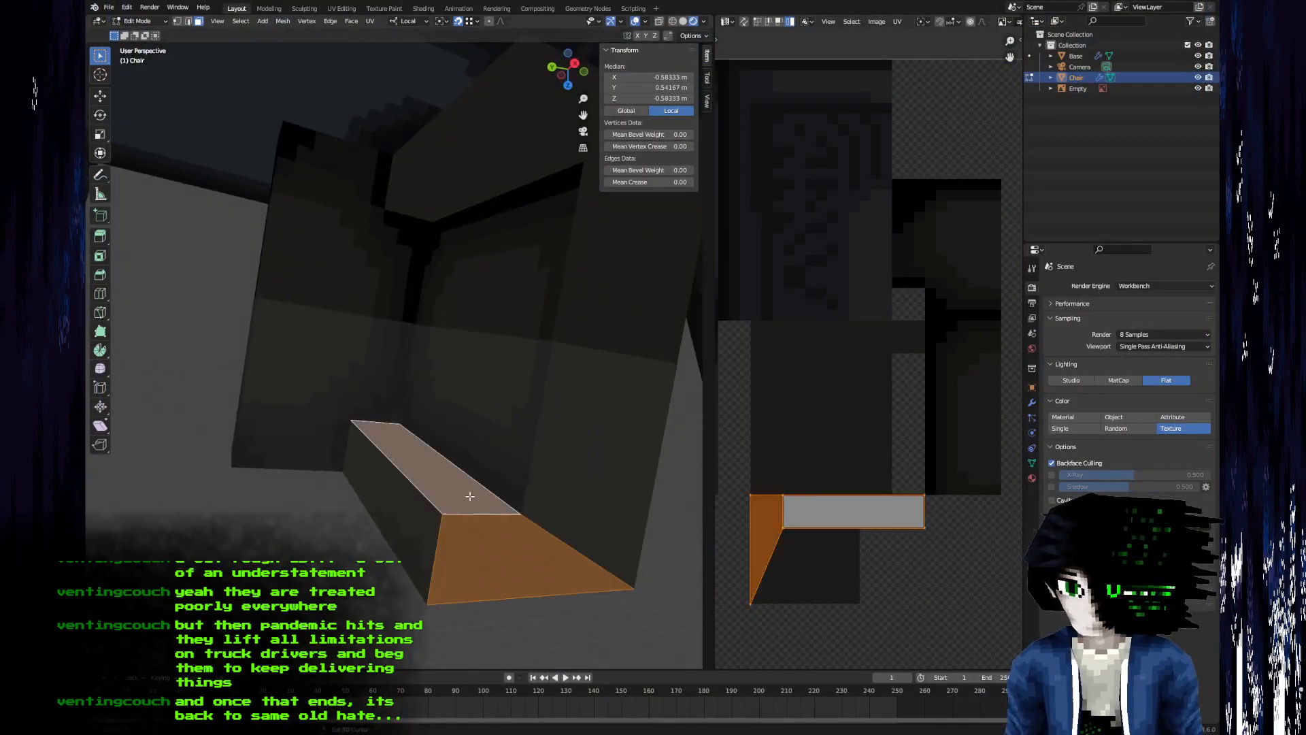
# - Fill the narrow armrest strip with a dark shade, paint black along its lower edge and right end, and save the image
pyautogui.hotkey('alt', 'Tab')
pyautogui.moveTo(386, 346)
pyautogui.mouseDown()
pyautogui.moveTo(392, 381)
pyautogui.moveTo(600, 379)
pyautogui.moveTo(535, 345)
pyautogui.moveTo(401, 347)
pyautogui.moveTo(590, 365)
pyautogui.mouseUp()
pyautogui.press('i')
pyautogui.click(620, 311)
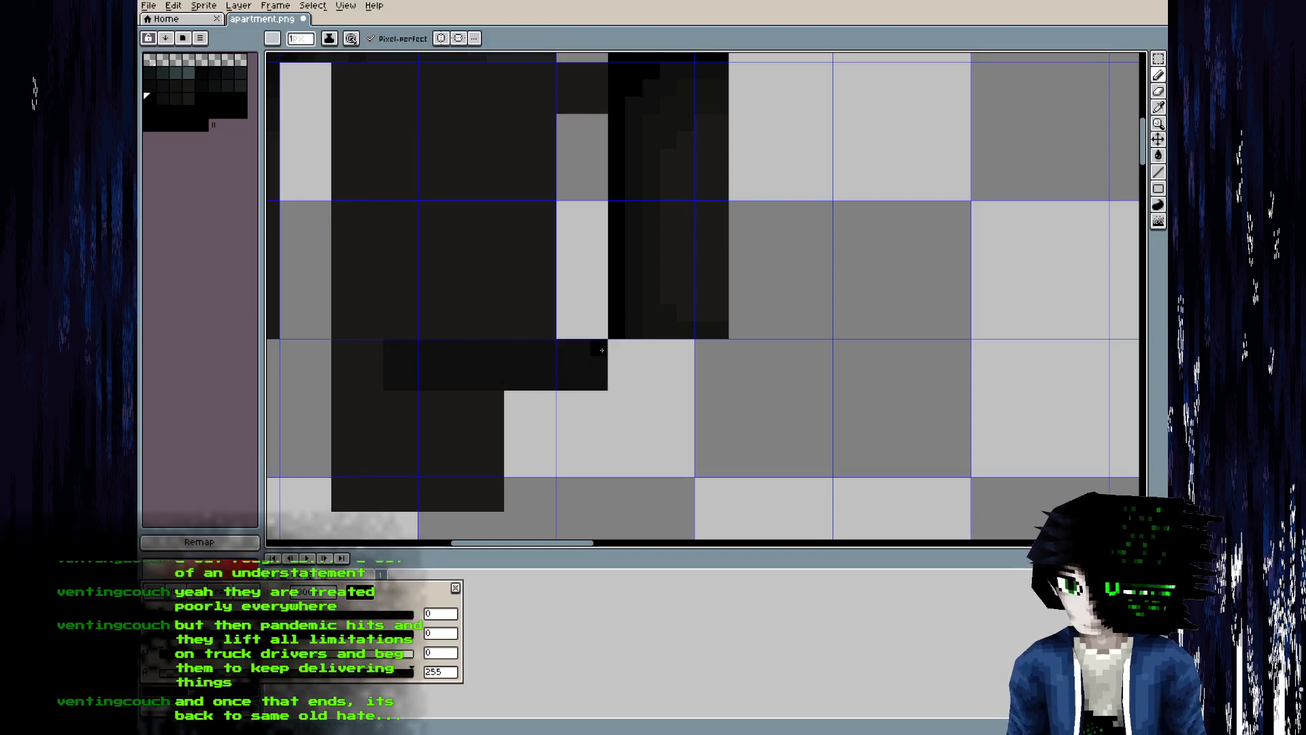
pyautogui.keyDown('alt'); pyautogui.click(638, 315); pyautogui.keyUp('alt')
pyautogui.keyDown('alt'); pyautogui.click(621, 310); pyautogui.keyUp('alt')
pyautogui.moveTo(598, 345)
pyautogui.mouseDown()
pyautogui.moveTo(593, 382)
pyautogui.moveTo(415, 389)
pyautogui.mouseUp()
pyautogui.hotkey('ctrl', 's')
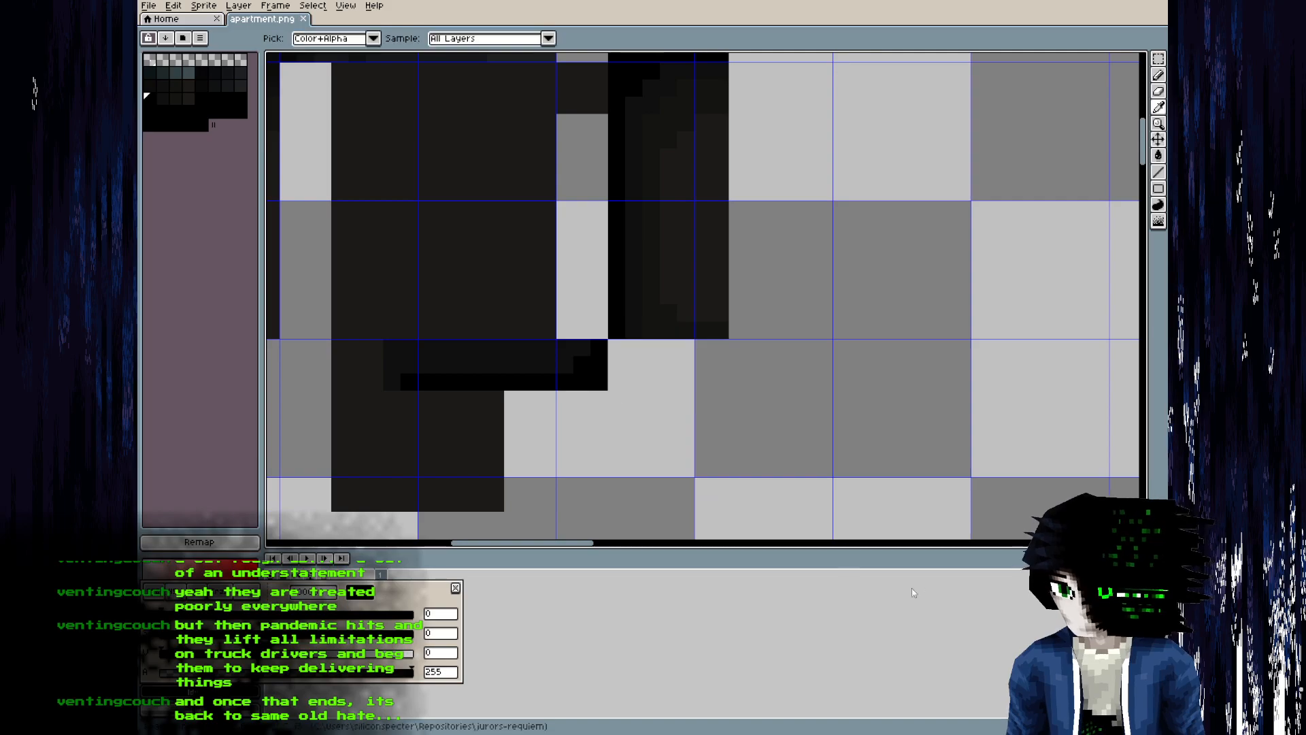
# - Examine the armrest and seat shading on the chair in Blender from several angles
pyautogui.hotkey('alt', 'Tab')
pyautogui.press('Tab')
pyautogui.moveTo(667, 524); pyautogui.dragTo(530, 428, button='middle')
pyautogui.scroll(-6, 530, 428)
pyautogui.moveTo(410, 458); pyautogui.dragTo(367, 466, button='middle')
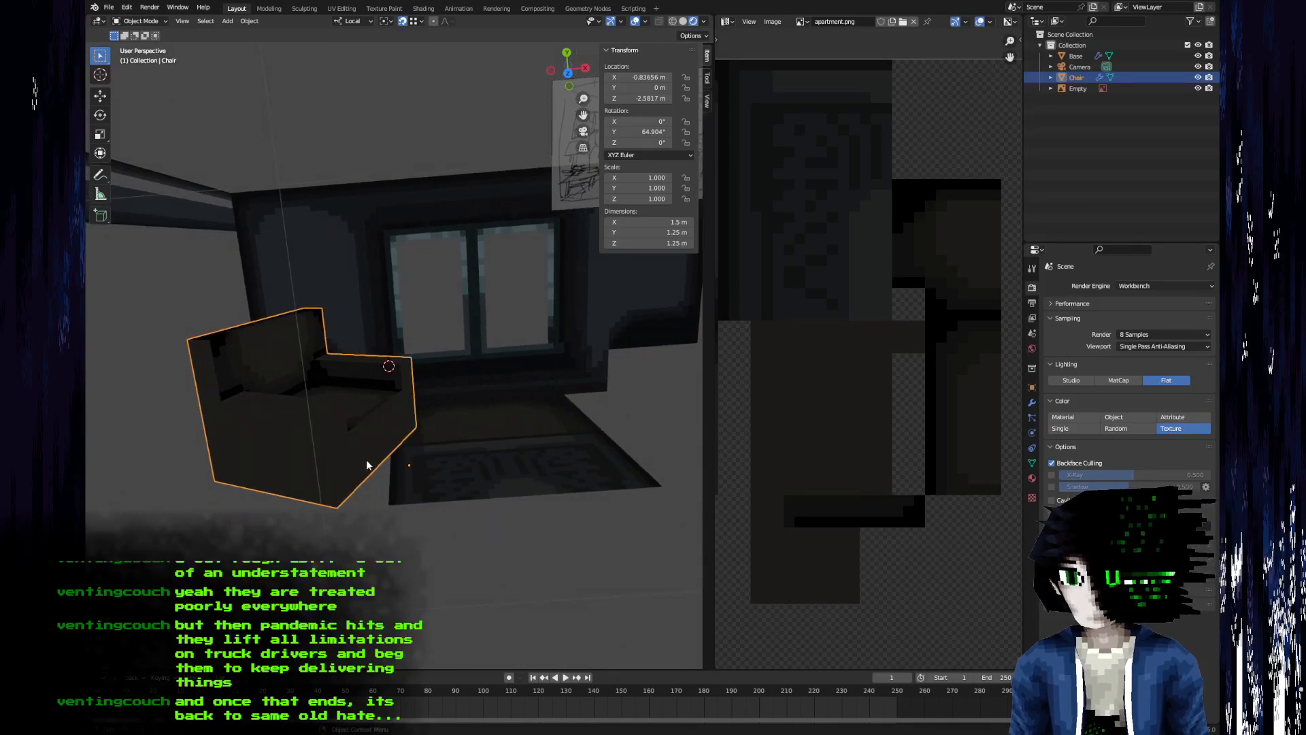
pyautogui.scroll(3, 366, 465)
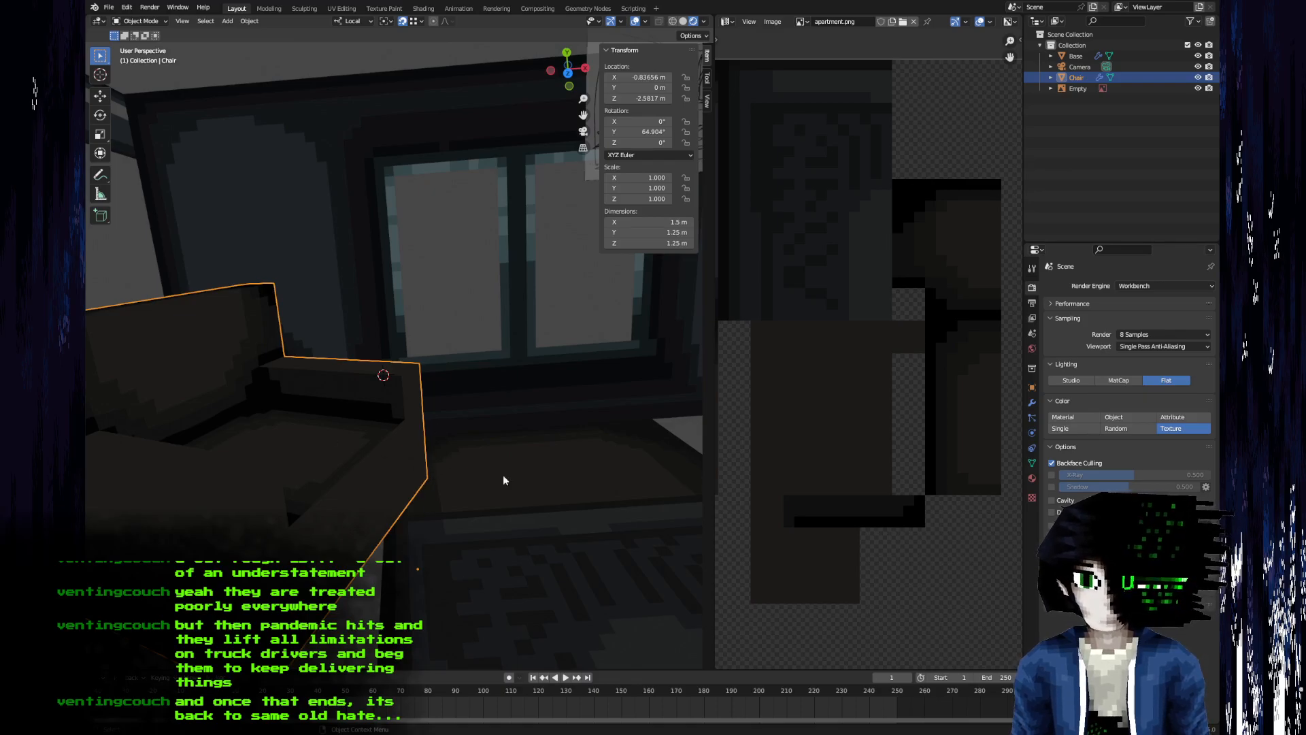
pyautogui.moveTo(439, 492); pyautogui.dragTo(450, 451, button='middle')
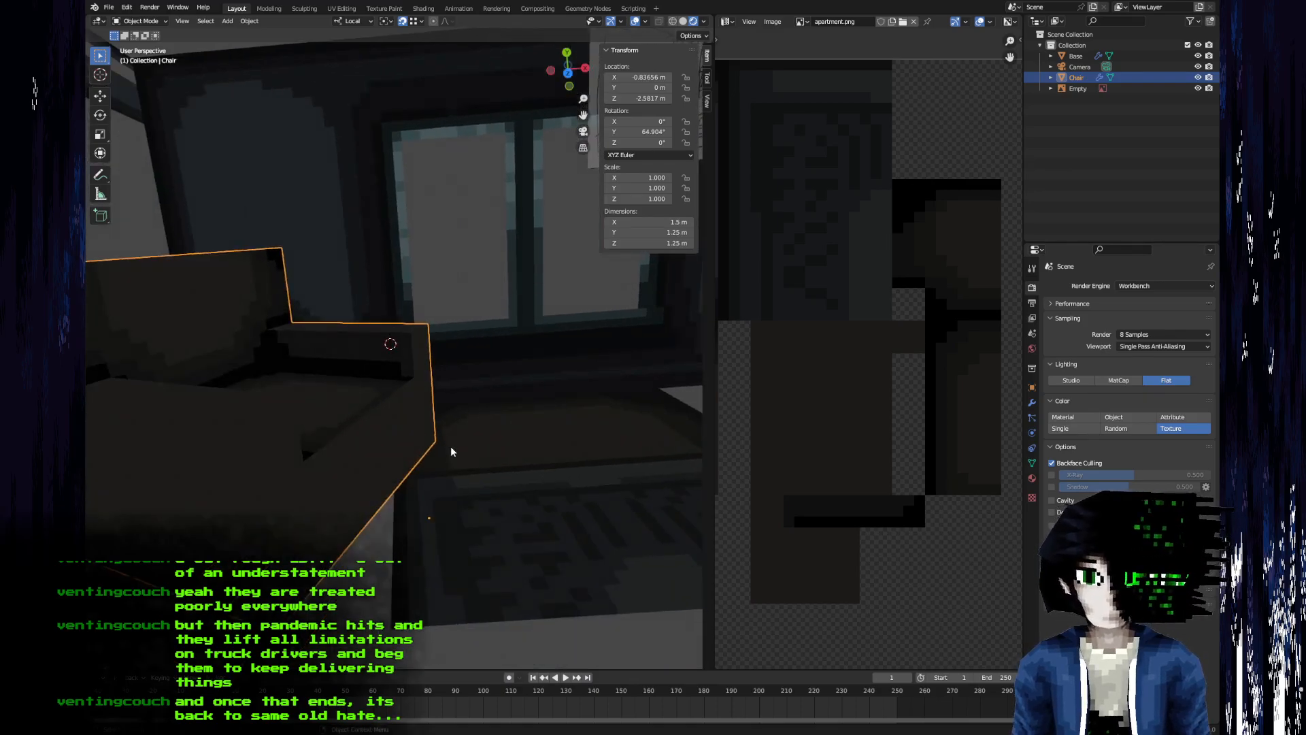
pyautogui.moveTo(338, 561); pyautogui.dragTo(445, 523, button='middle')
# - Replace the black pixel at the seat block's lower-left corner with a sampled shade, and check the seat in Blender
pyautogui.hotkey('alt', 'Tab')
pyautogui.moveTo(599, 398); pyautogui.dragTo(630, 424, button='middle')
pyautogui.scroll(2, 703, 339)
pyautogui.keyDown('alt'); pyautogui.click(688, 366); pyautogui.keyUp('alt')
pyautogui.click(582, 374)
pyautogui.hotkey('alt', 'Tab')
pyautogui.moveTo(369, 536); pyautogui.dragTo(379, 504, button='middle')
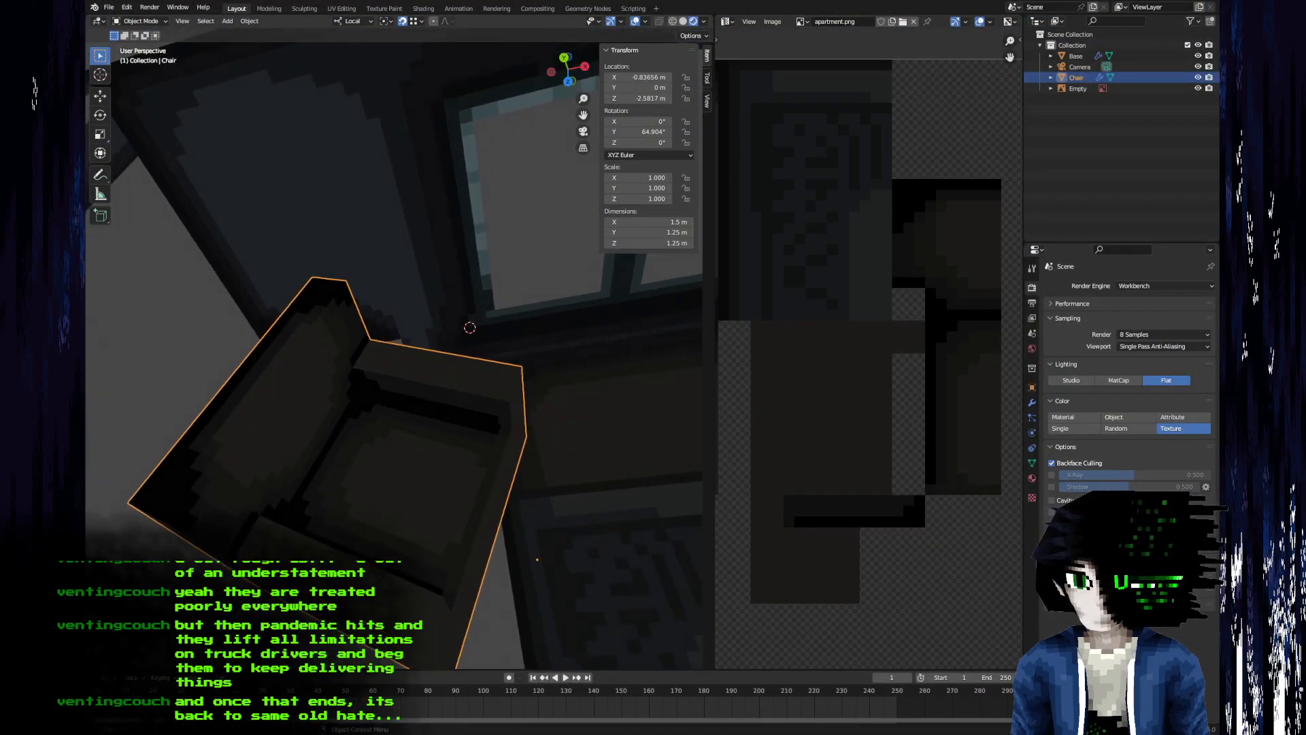
# - Darken the chair's palette shades, setting the centre to (40, 10, 8) and the edge band to (60, 6, 3), and compare in Blender
pyautogui.hotkey('alt', 'Tab')
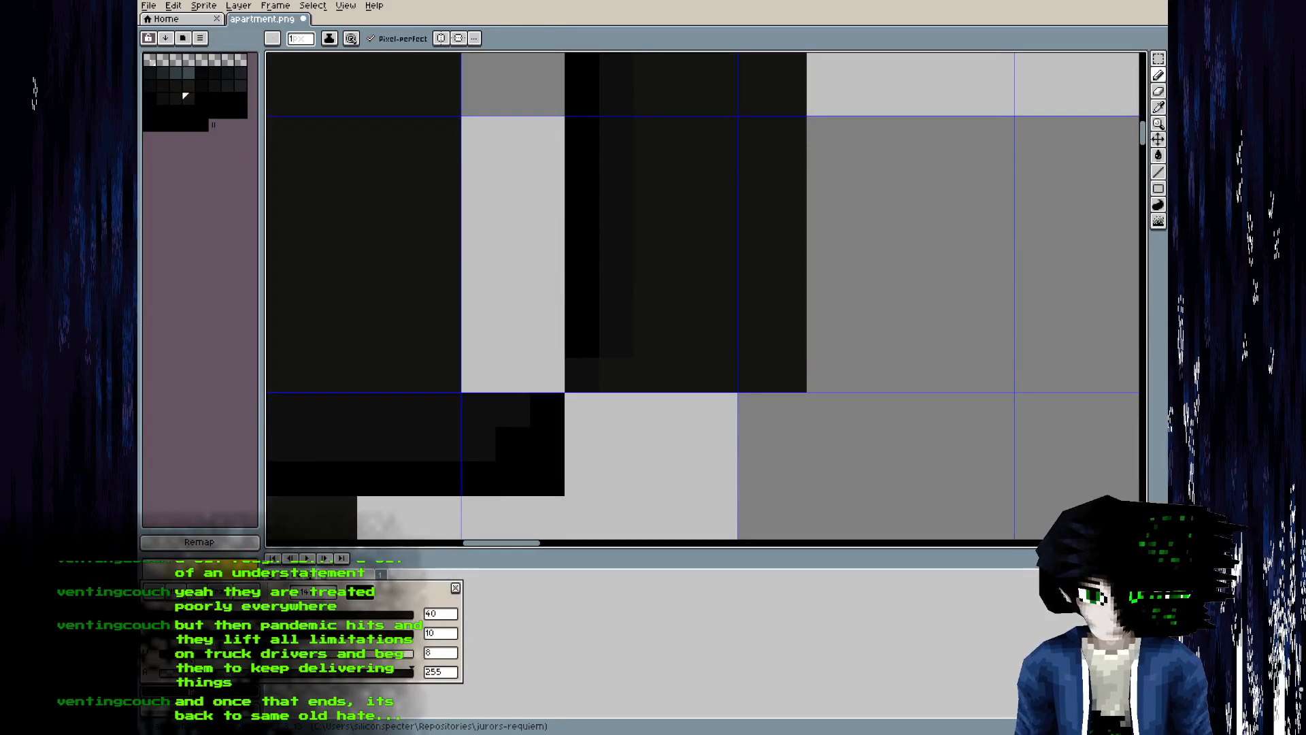
pyautogui.hotkey('alt', 'Tab')
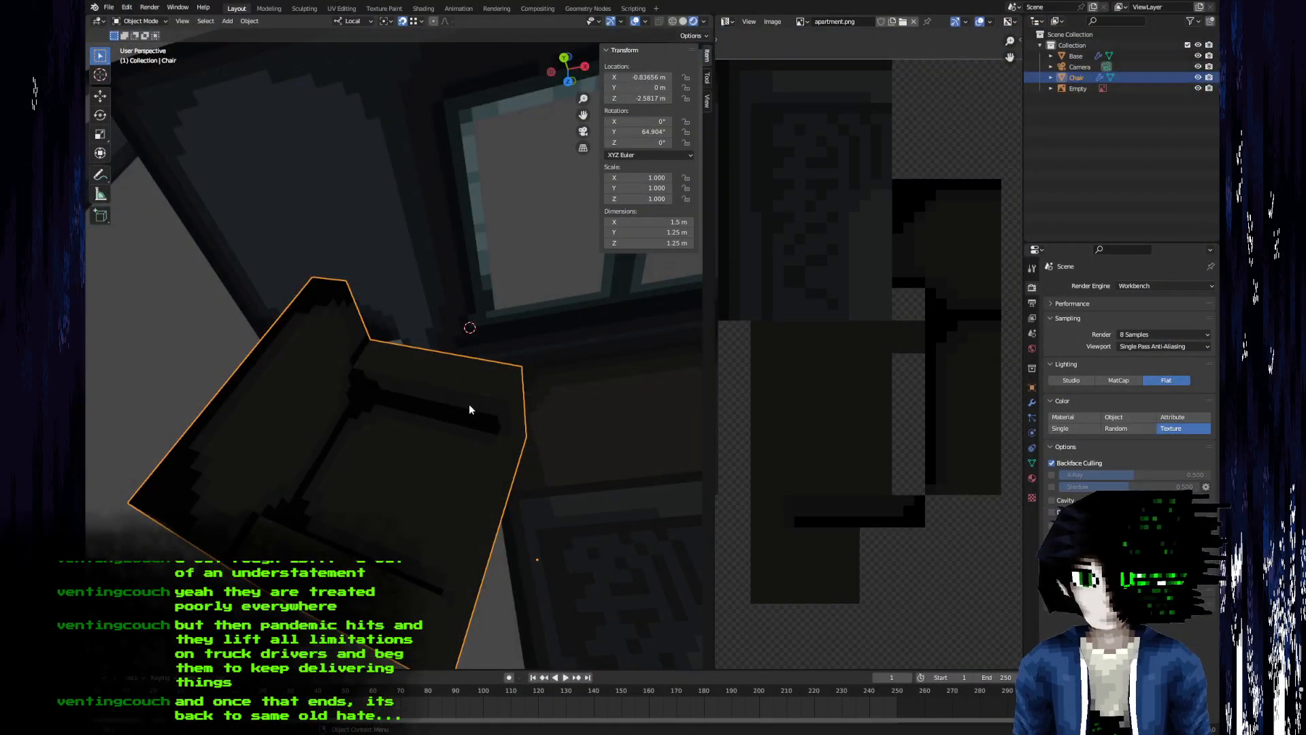
pyautogui.hotkey('alt', 'Tab')
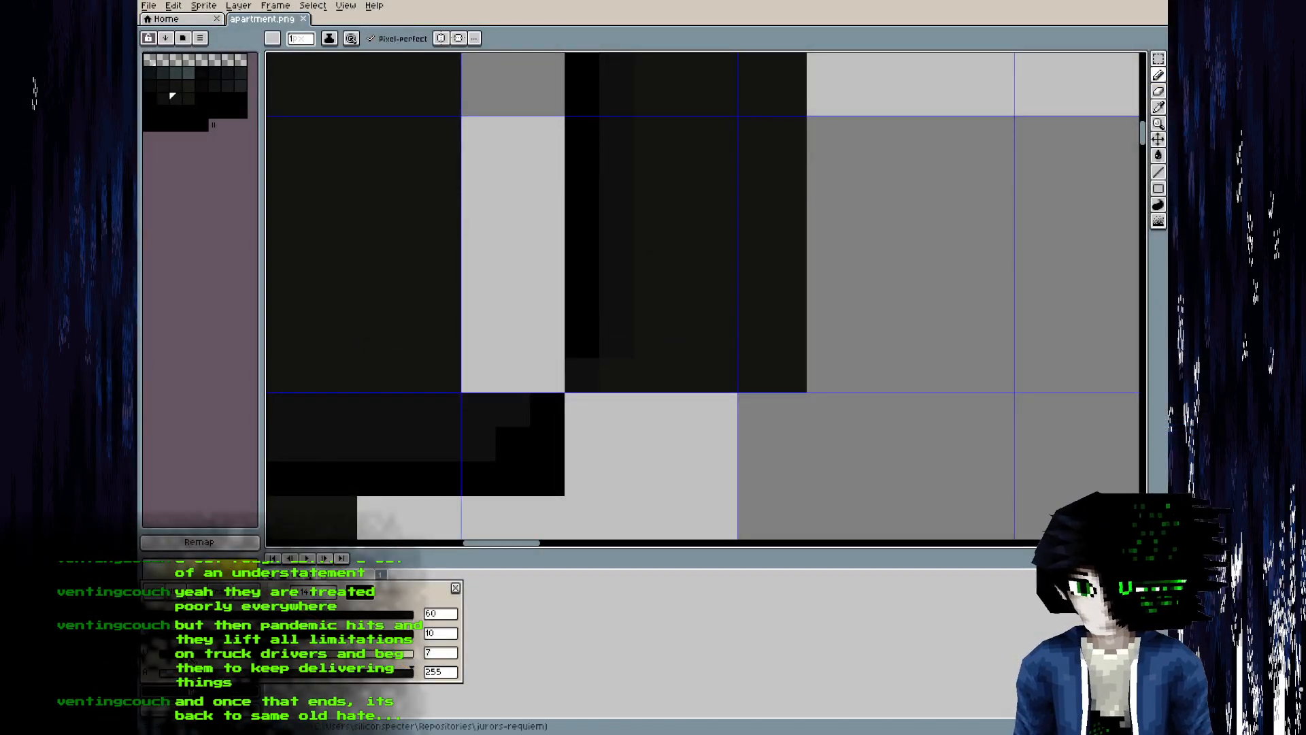
pyautogui.keyDown('alt'); pyautogui.click(606, 318); pyautogui.keyUp('alt')
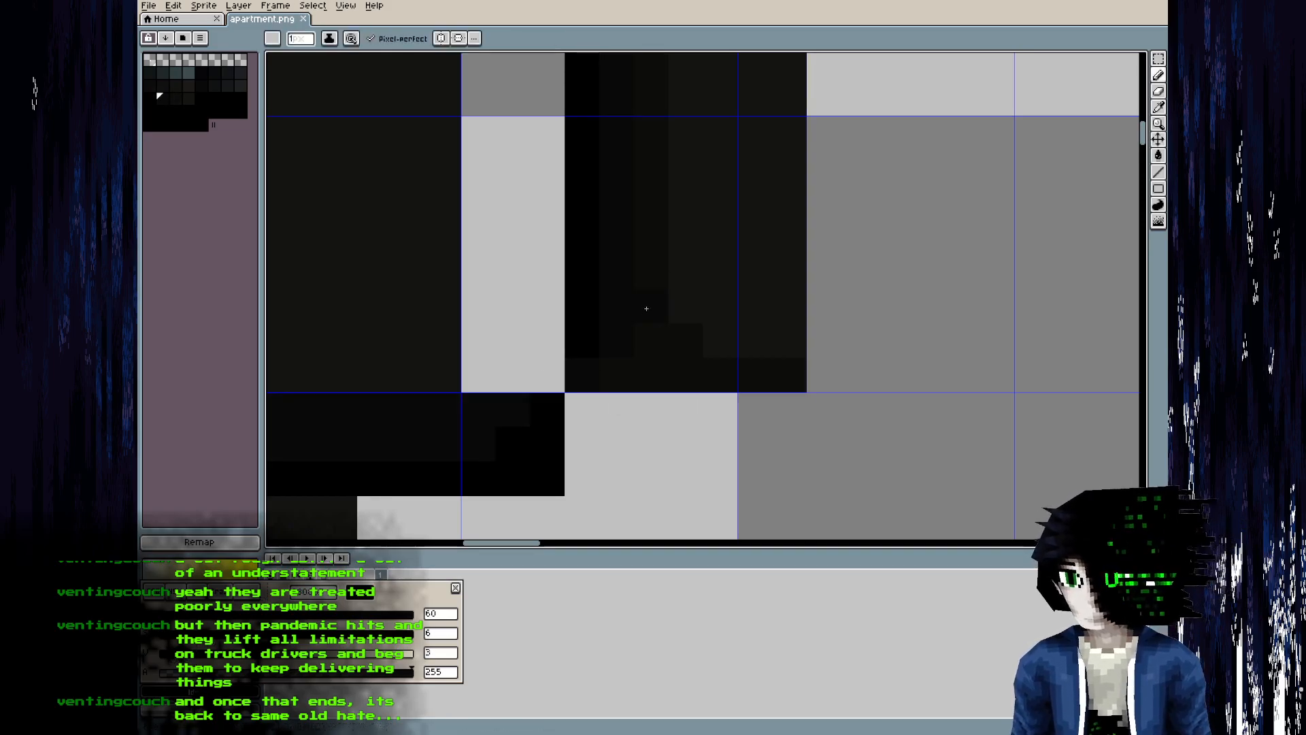
pyautogui.hotkey('alt', 'Tab')
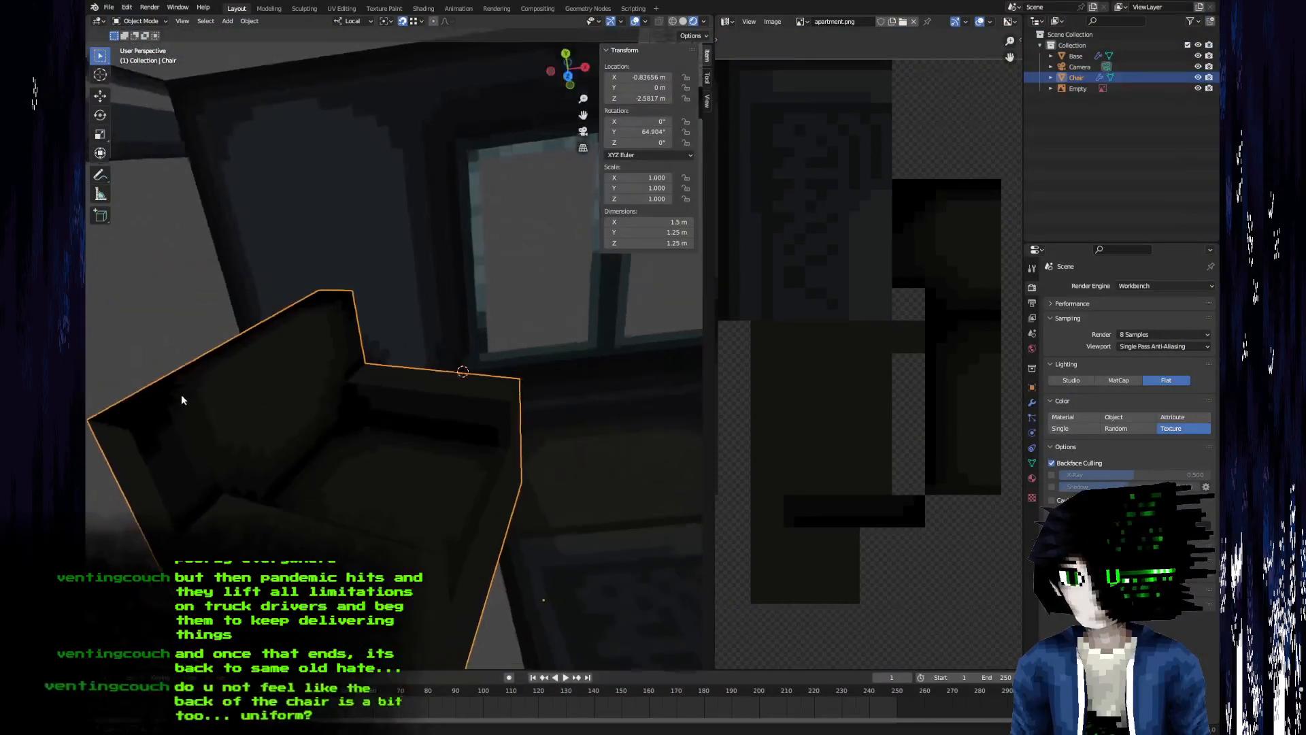
# - Try (60, 10, 5) for the chair's centre palette shade, settle on (60, 10, 6), and inspect the saved texture on the chair
pyautogui.hotkey('alt', 'Tab')
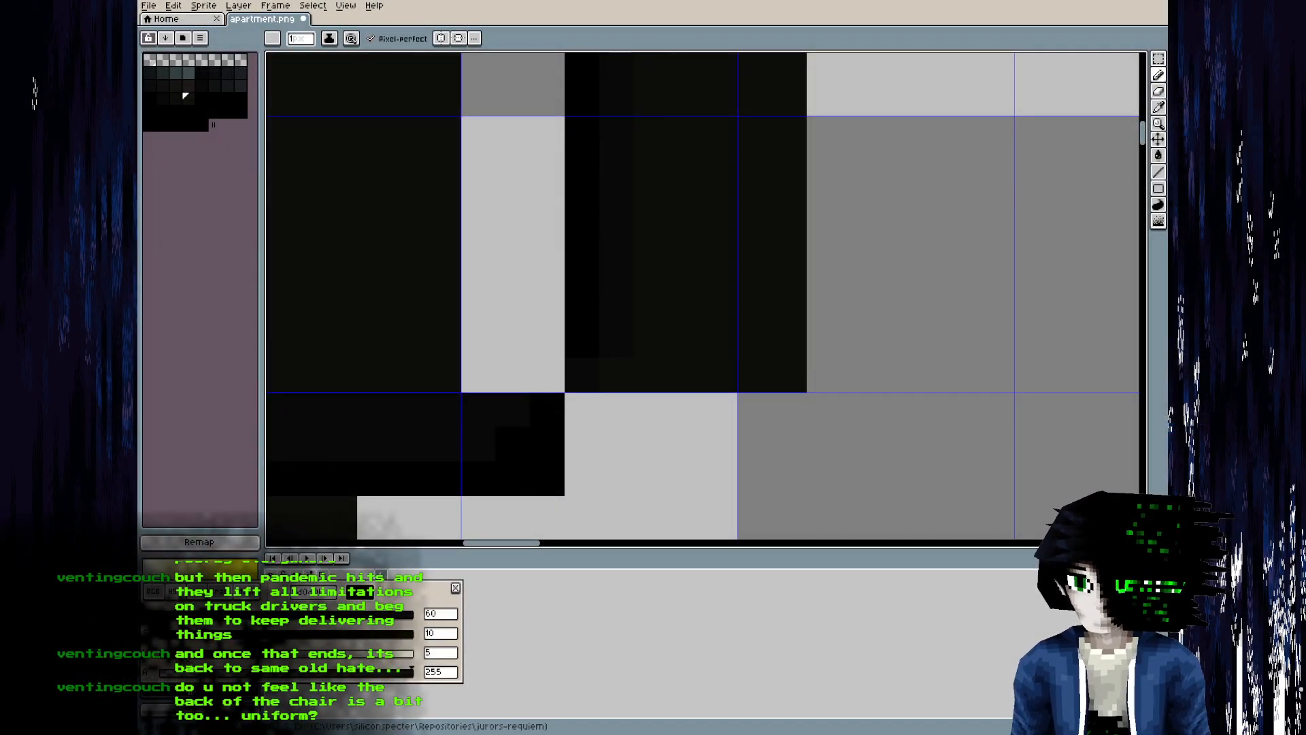
pyautogui.hotkey('ctrl', 's')
pyautogui.hotkey('alt', 'Tab')
pyautogui.moveTo(568, 501); pyautogui.dragTo(465, 528, button='middle')
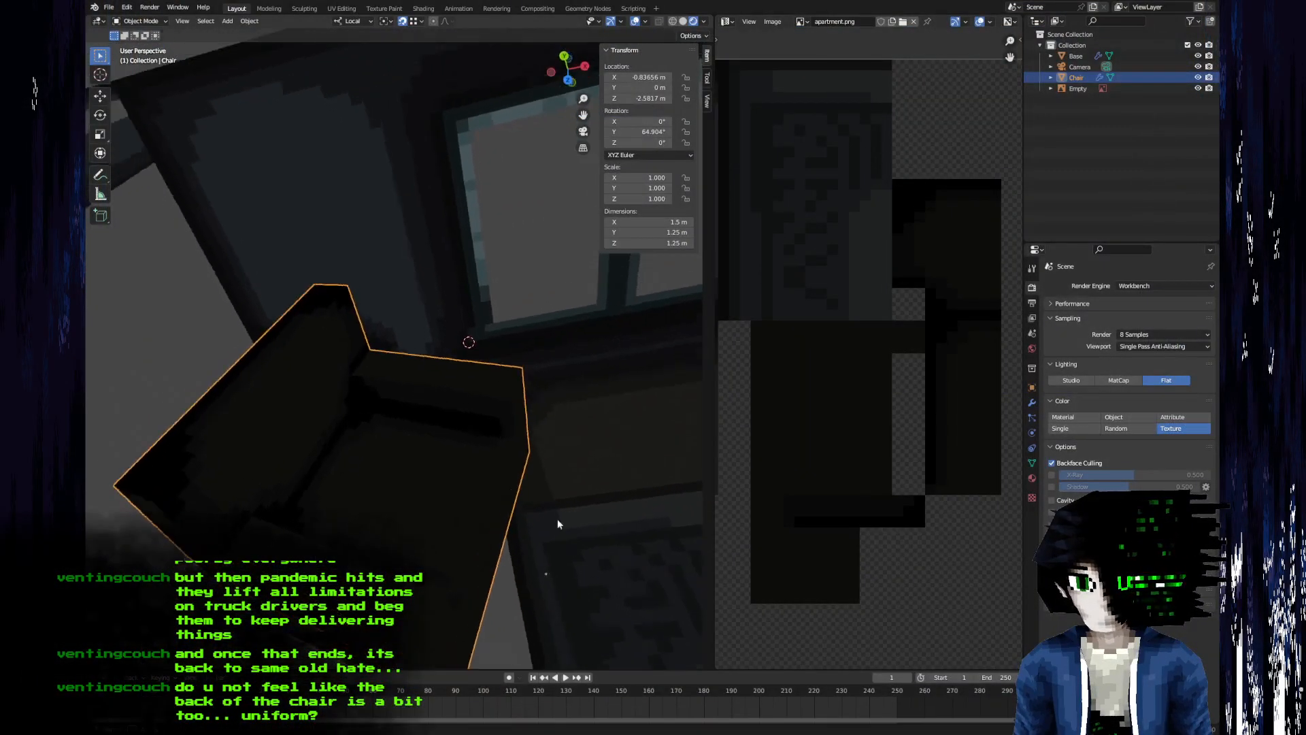
pyautogui.hotkey('alt', 'Tab')
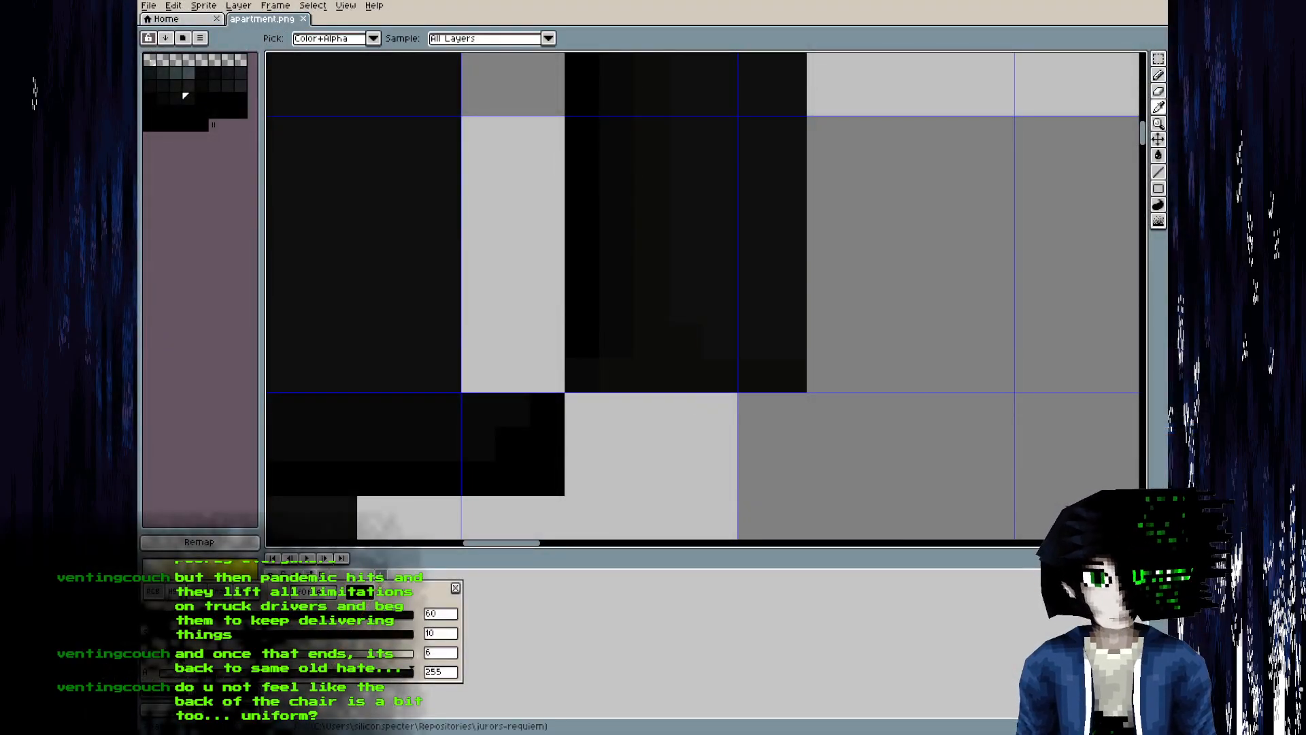
pyautogui.hotkey('alt', 'Tab')
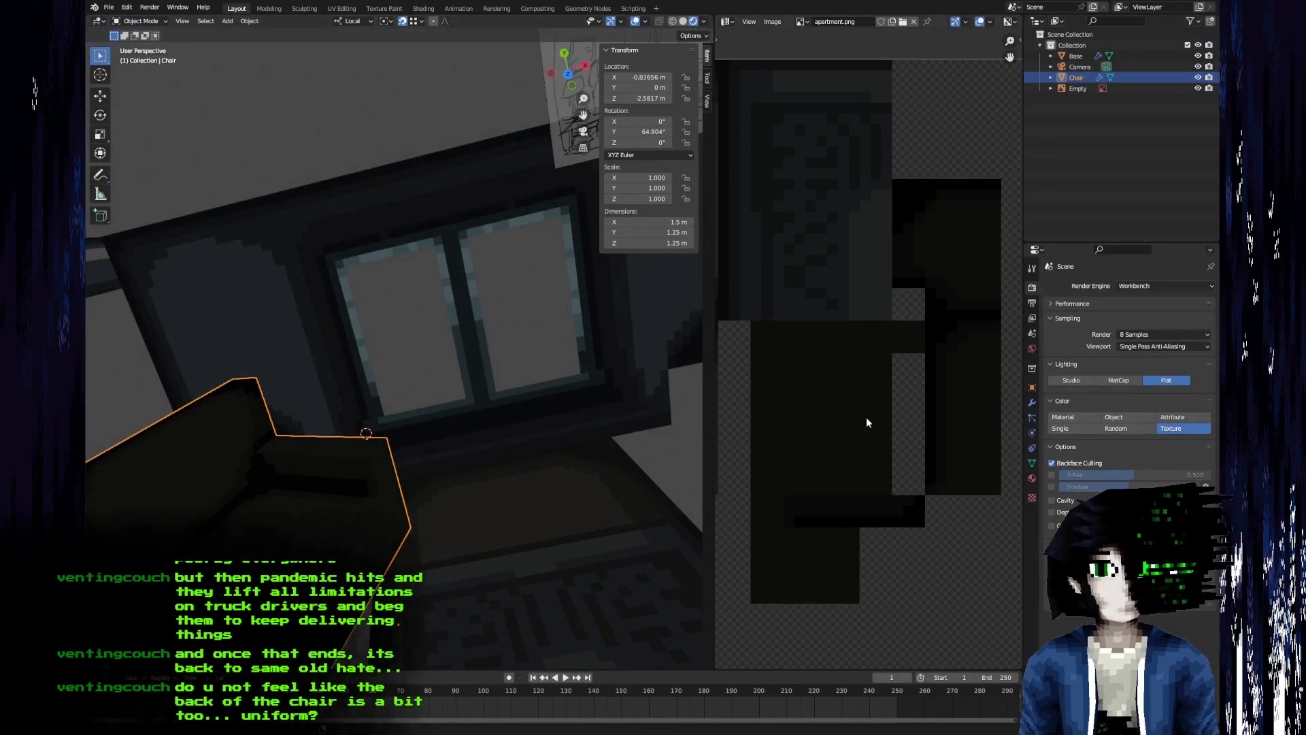
pyautogui.moveTo(307, 471); pyautogui.dragTo(298, 410, button='middle')
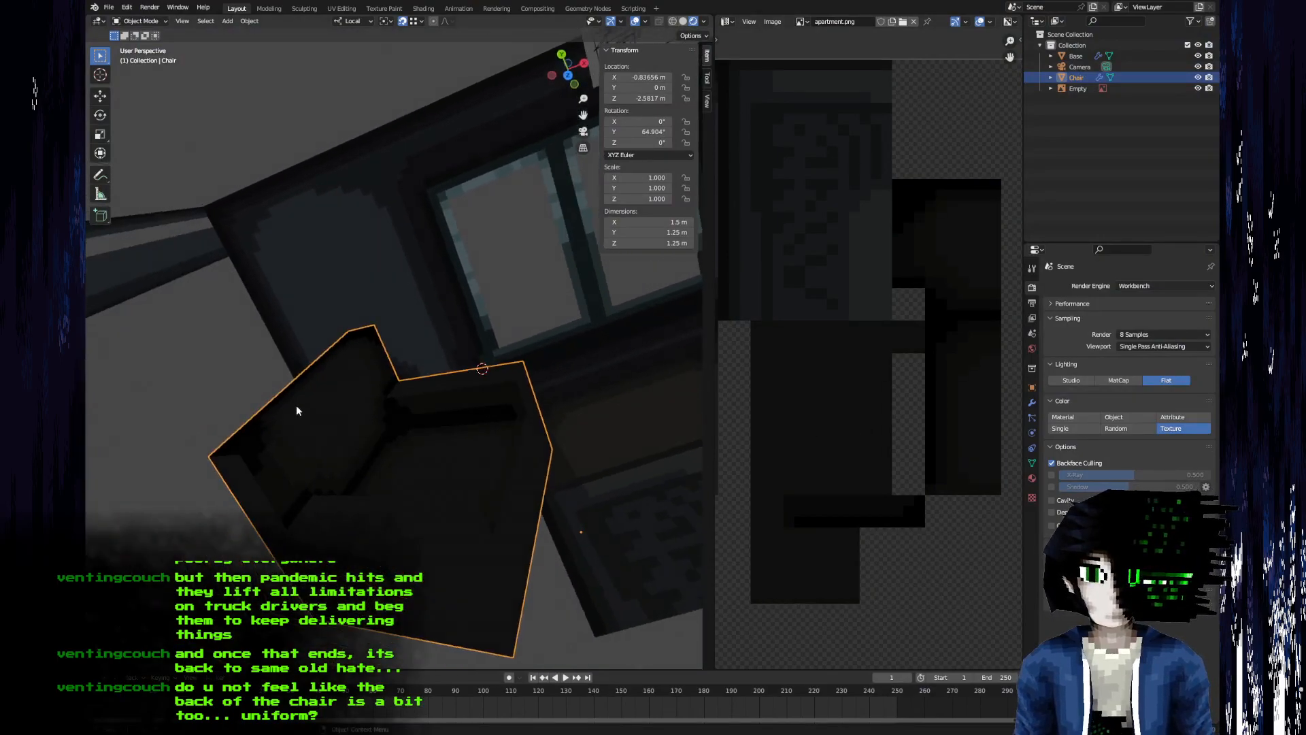
pyautogui.moveTo(384, 408); pyautogui.dragTo(331, 445, button='middle')
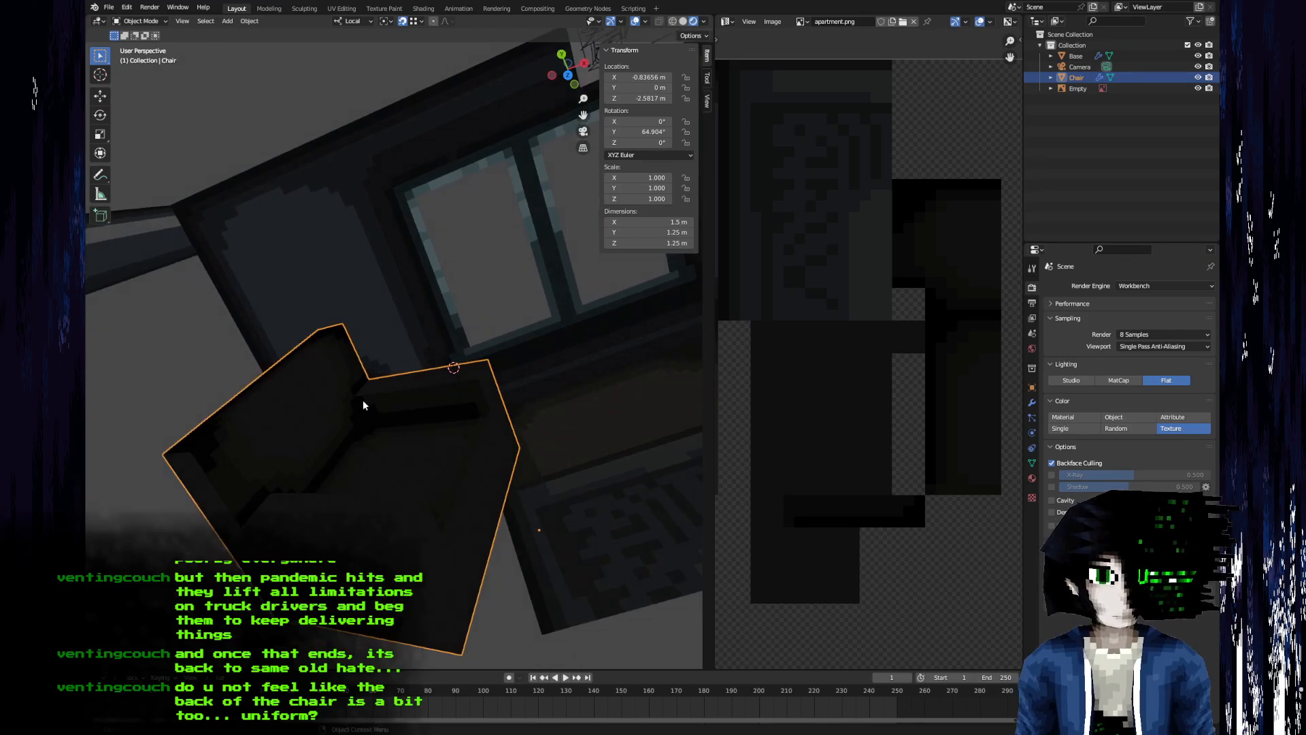
pyautogui.moveTo(437, 411); pyautogui.dragTo(455, 386, button='middle')
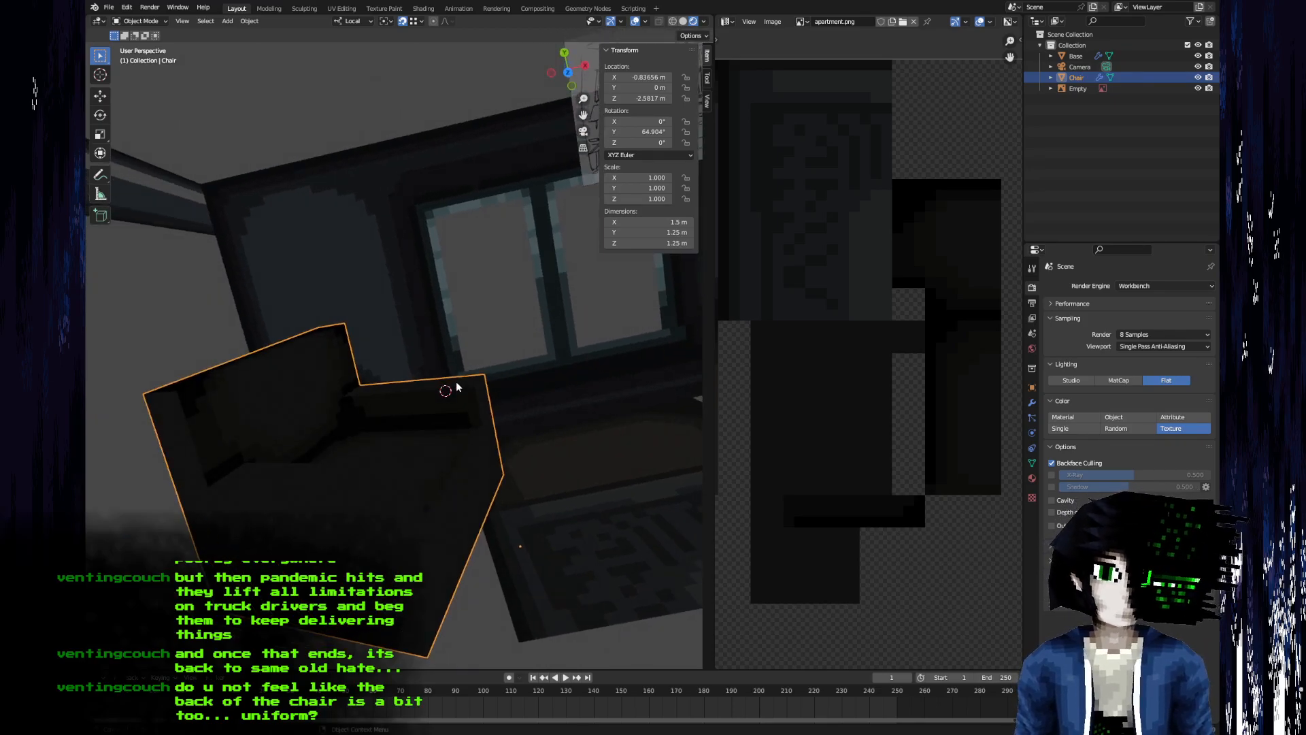
pyautogui.moveTo(381, 437); pyautogui.dragTo(389, 432, button='middle')
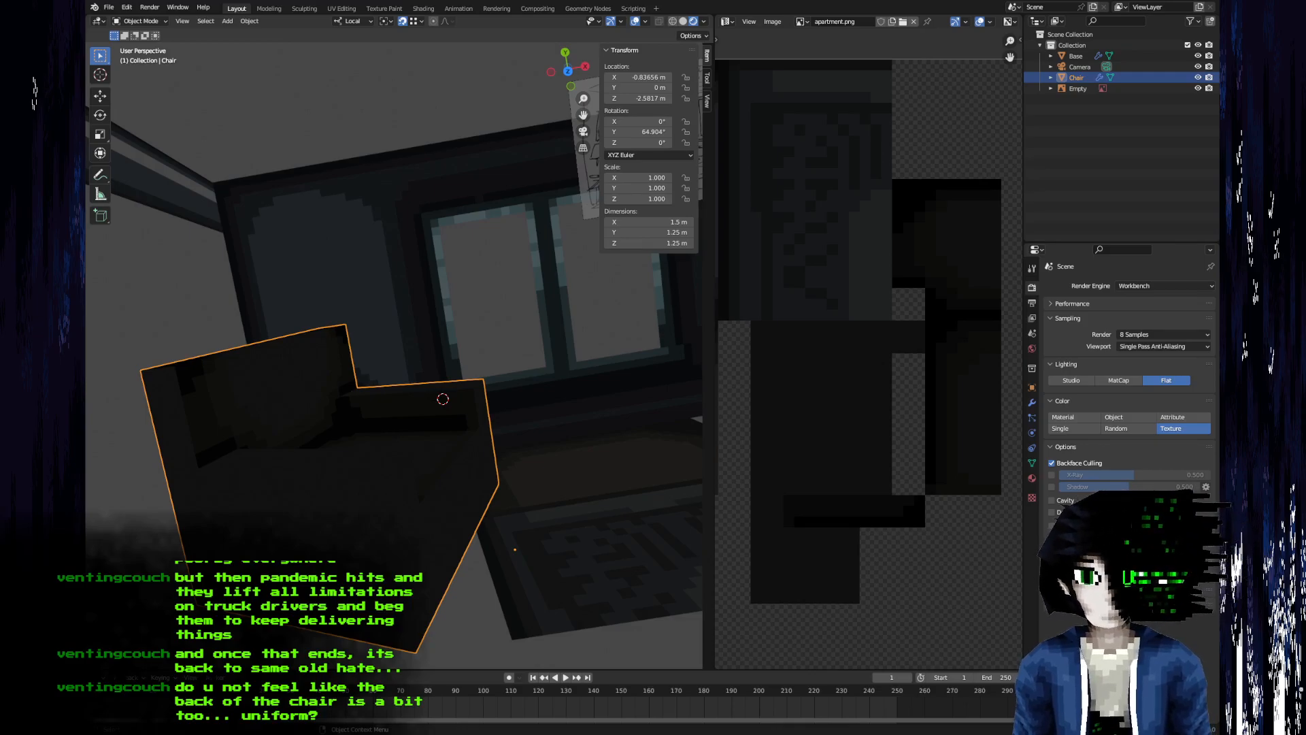
# - Copy and paste a run of dark swatches within the palette, and pick the shade (60, 6, 5)
pyautogui.hotkey('alt', 'Tab')
pyautogui.scroll(-3, 667, 452)
pyautogui.moveTo(574, 428); pyautogui.dragTo(667, 320, button='middle')
pyautogui.scroll(2, 610, 370)
pyautogui.moveTo(609, 370); pyautogui.dragTo(627, 452, button='middle')
pyautogui.moveTo(455, 277); pyautogui.dragTo(496, 195, button='middle')
pyautogui.moveTo(597, 267)
pyautogui.mouseDown(button='middle')
pyautogui.moveTo(579, 285)
pyautogui.moveTo(551, 427)
pyautogui.mouseUp(button='middle')
pyautogui.click(181, 103)
pyautogui.moveTo(181, 103); pyautogui.dragTo(238, 104)
pyautogui.hotkey('ctrl', 'c')
pyautogui.hotkey('ctrl', 'v')
pyautogui.click(189, 99)
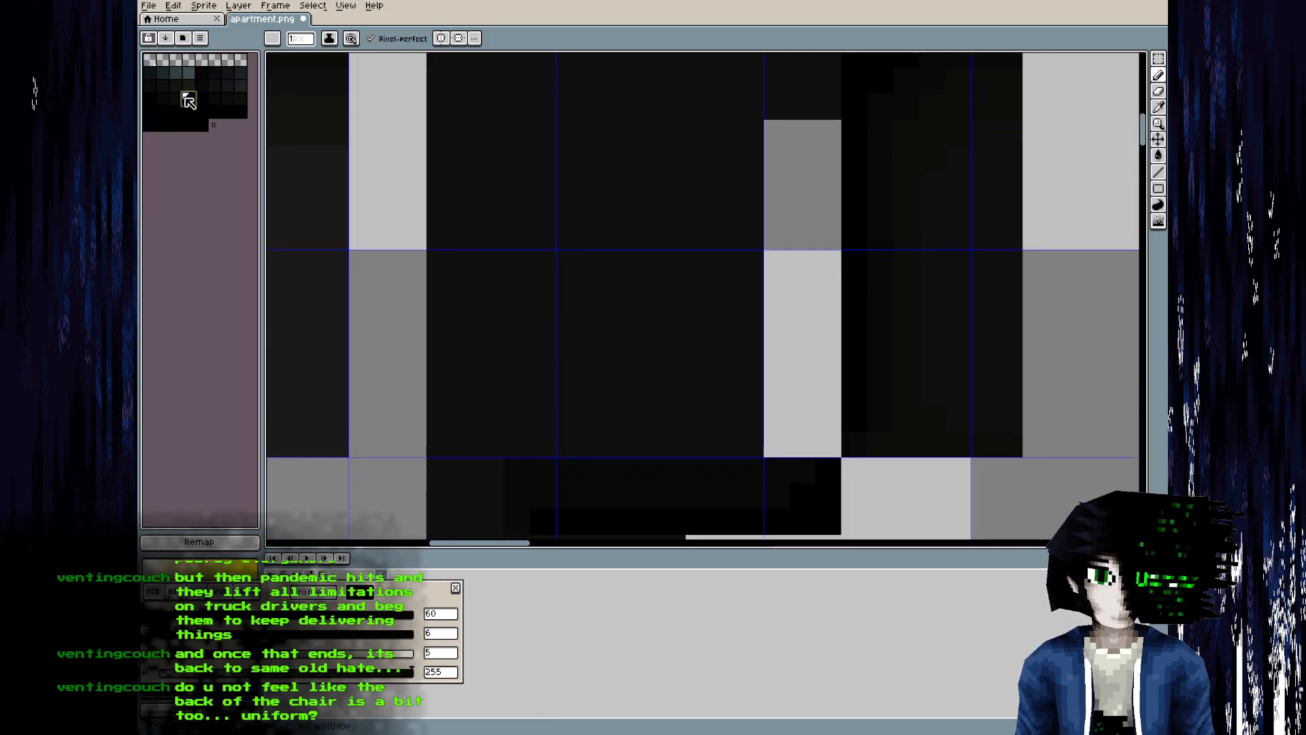
# - Brighten three of the chair's palette shades, setting the darker two to (60, 14, 27) and (60, 10, 10), save, and inspect in Blender
pyautogui.click(269, 654)
pyautogui.click(176, 99)
pyautogui.click(229, 652)
pyautogui.click(162, 99)
pyautogui.click(188, 653)
pyautogui.click(150, 100)
pyautogui.hotkey('ctrl', 's')
pyautogui.hotkey('alt', 'Tab')
pyautogui.moveTo(443, 458)
pyautogui.mouseDown(button='middle')
pyautogui.moveTo(399, 505)
pyautogui.moveTo(336, 468)
pyautogui.moveTo(391, 500)
pyautogui.mouseUp(button='middle')
pyautogui.hotkey('alt', 'Tab')
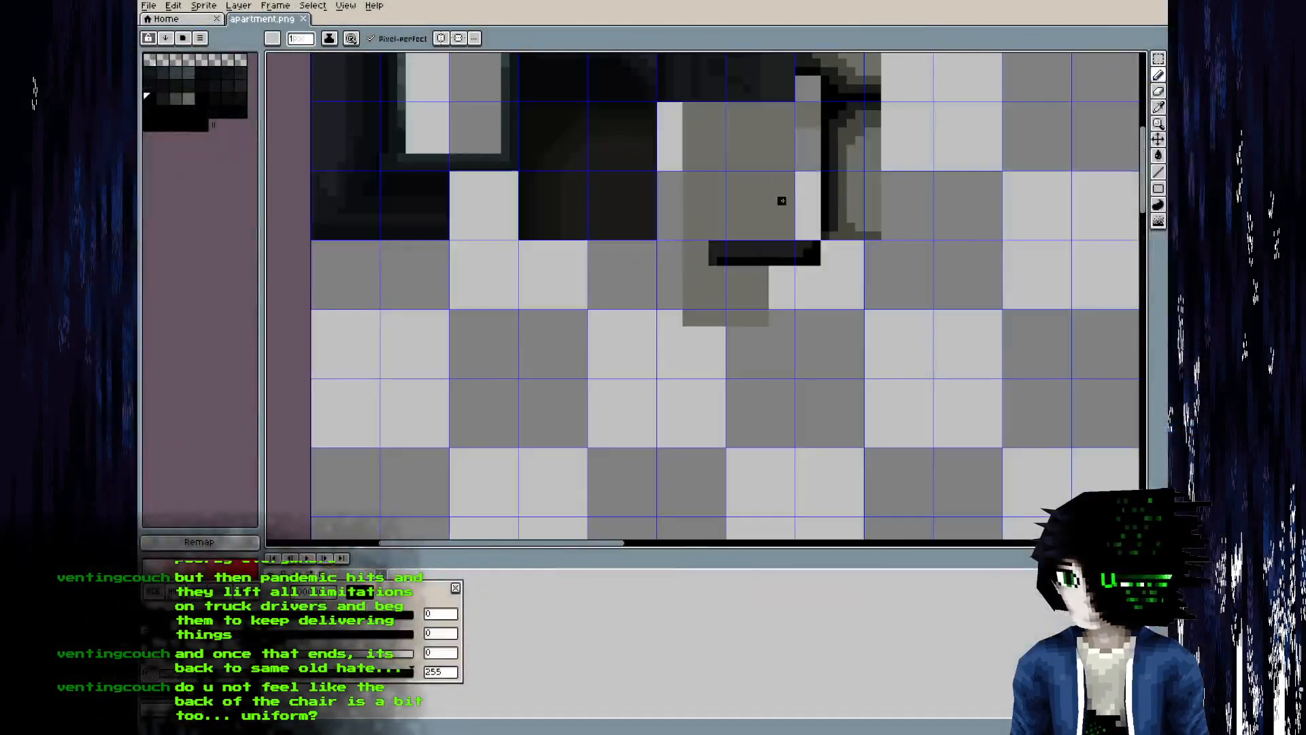
# - Shade the left and bottom edges of the small block below the dark strip with sampled black, dark and (60, 14, 27) tones
pyautogui.scroll(2, 729, 261)
pyautogui.hotkey('ctrl', 'z')
pyautogui.press('alt')
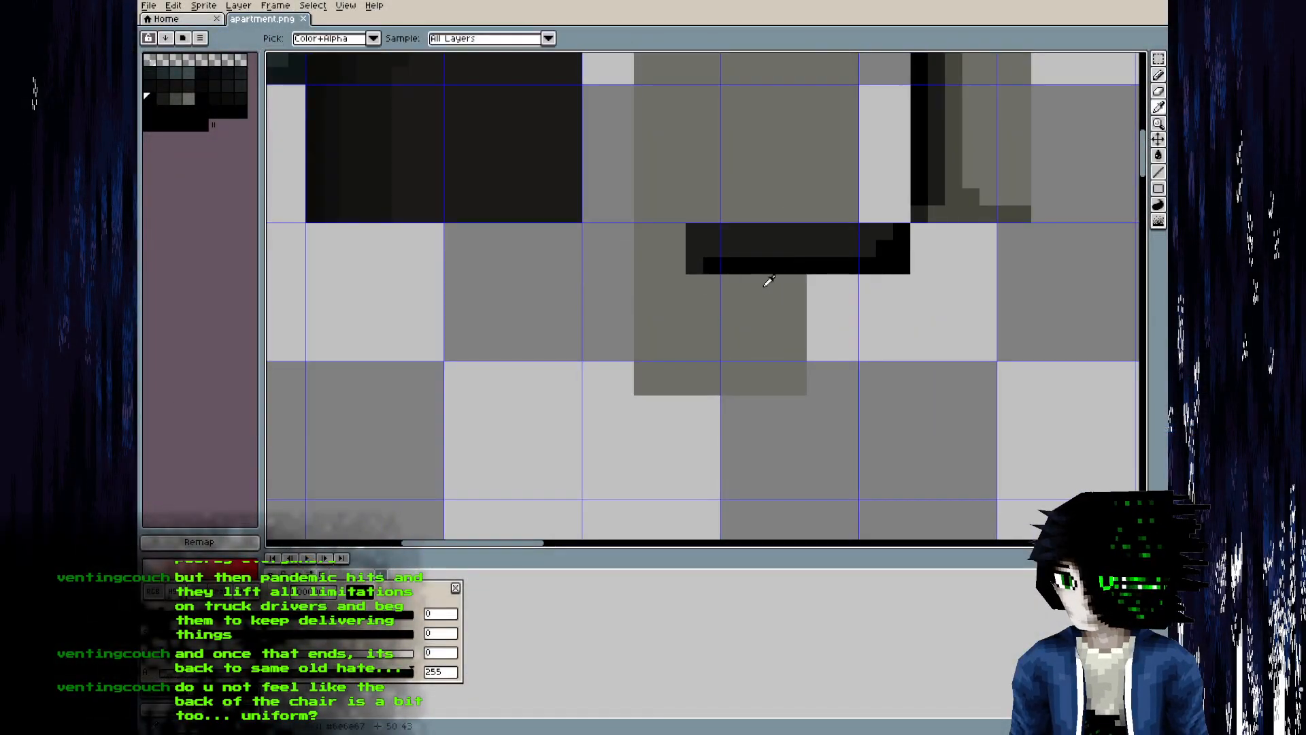
pyautogui.keyDown('alt'); pyautogui.click(776, 242); pyautogui.keyUp('alt')
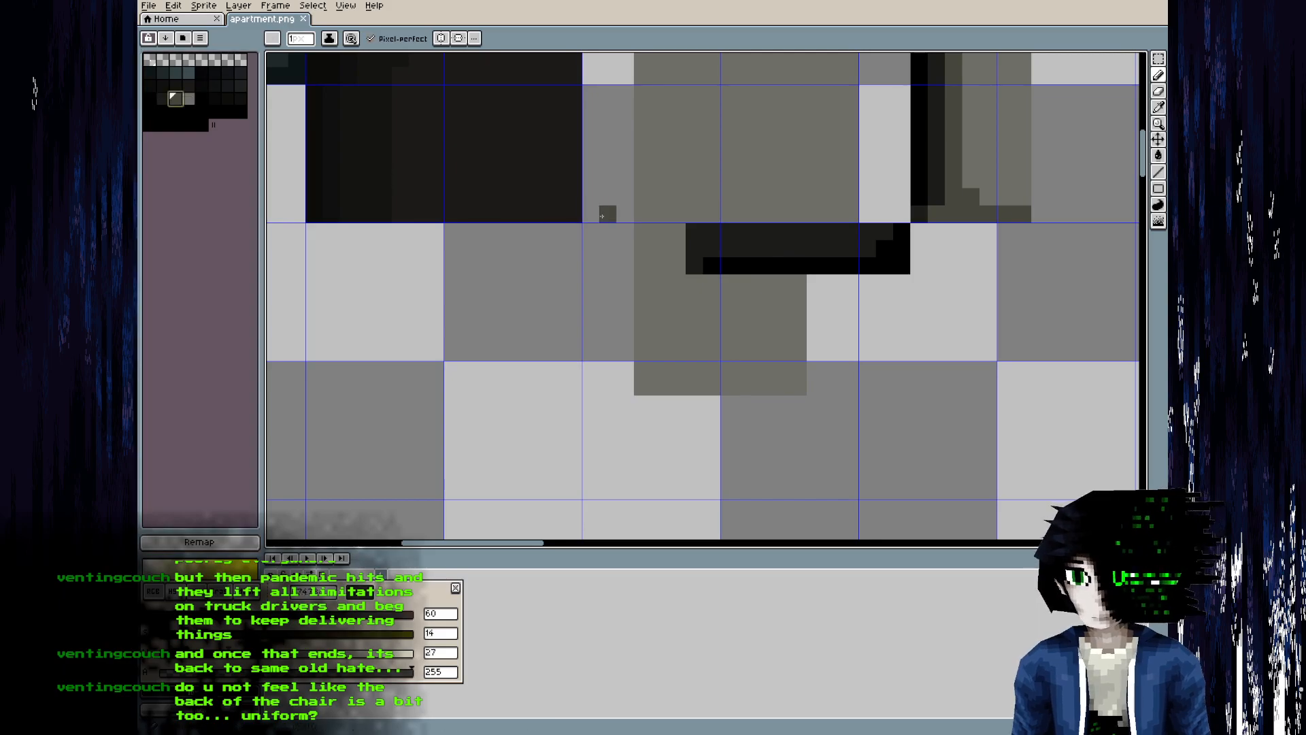
pyautogui.hotkey('alt', 'Tab')
pyautogui.moveTo(368, 367); pyautogui.dragTo(368, 357, button='middle')
pyautogui.hotkey('alt', 'Tab')
pyautogui.moveTo(693, 282)
pyautogui.mouseDown()
pyautogui.moveTo(710, 387)
pyautogui.moveTo(798, 371)
pyautogui.moveTo(696, 337)
pyautogui.moveTo(726, 376)
pyautogui.moveTo(799, 388)
pyautogui.mouseUp()
pyautogui.press('[')
pyautogui.press('[')
pyautogui.moveTo(695, 387); pyautogui.dragTo(697, 373)
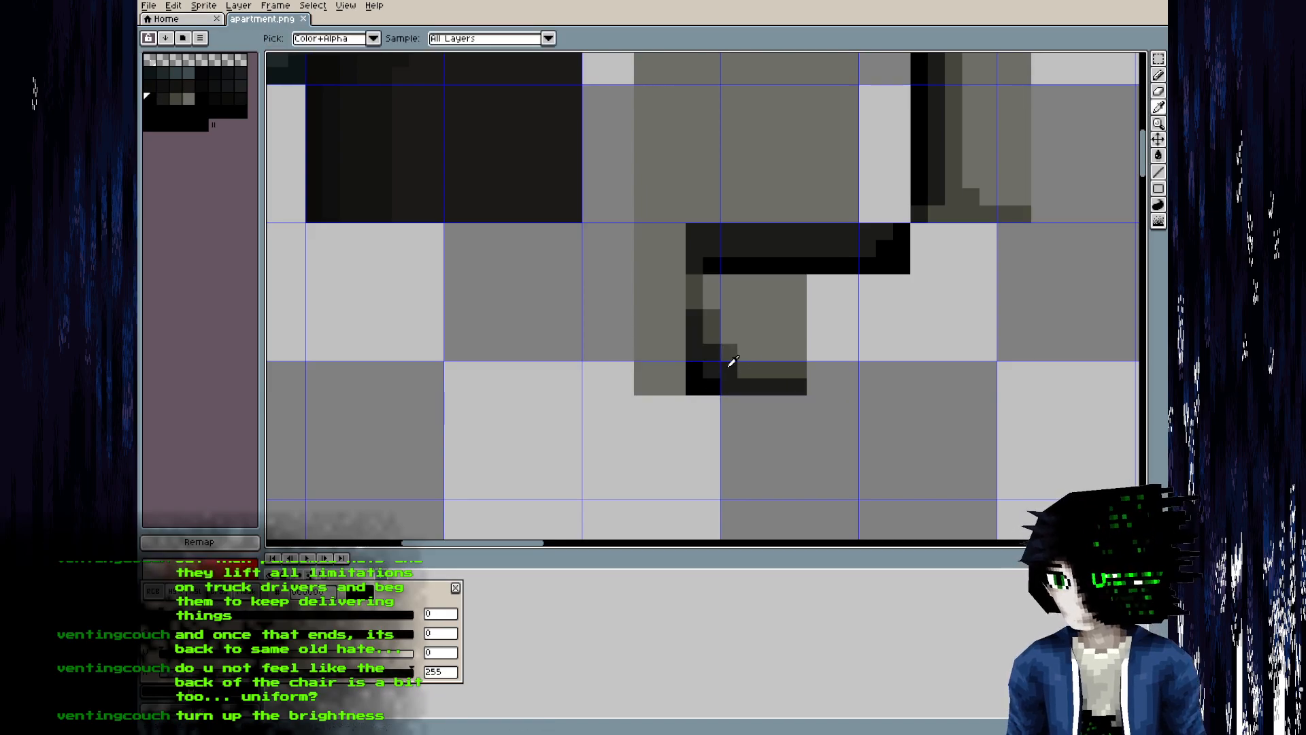
# - Extend the (60, 14, 27) shade along the small block's top edge and inspect the chair from several angles in Blender
pyautogui.hotkey('alt', 'Tab')
pyautogui.moveTo(534, 450); pyautogui.dragTo(540, 467, button='middle')
pyautogui.hotkey('alt', 'Tab')
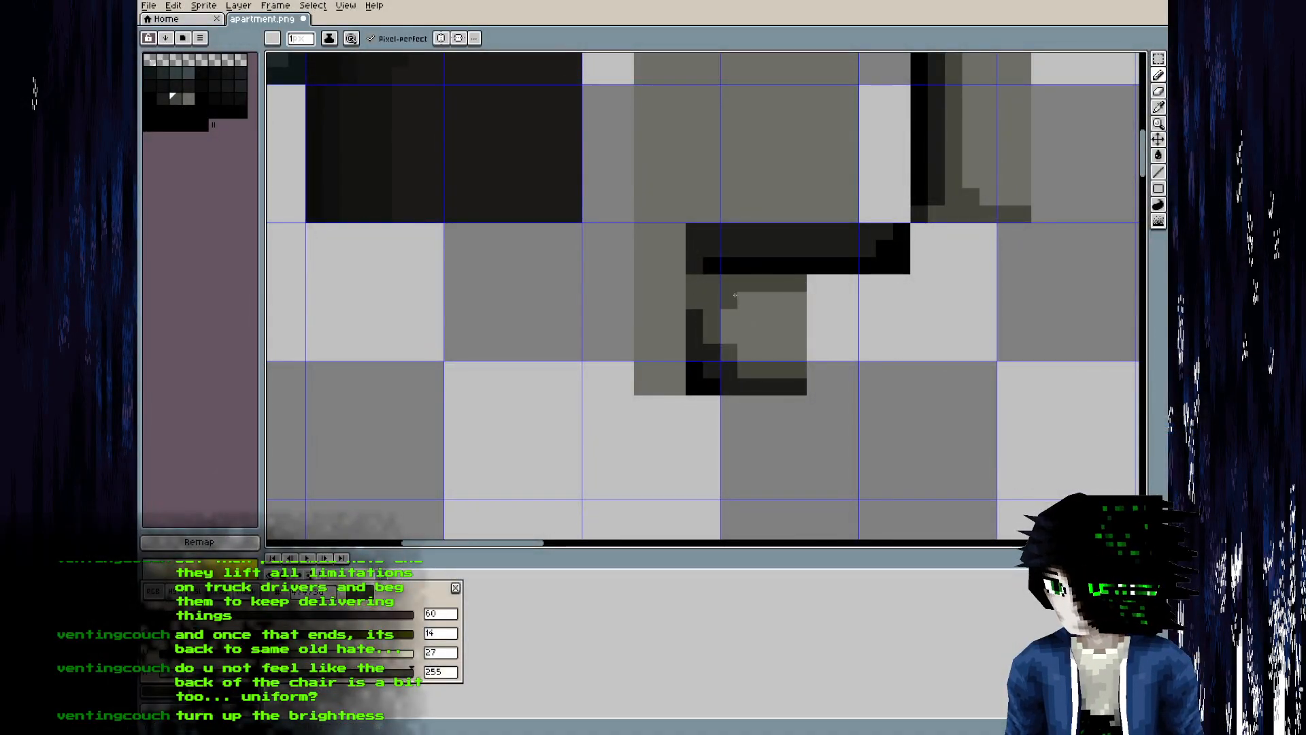
pyautogui.hotkey('alt', 'Tab')
pyautogui.moveTo(459, 425); pyautogui.dragTo(437, 458, button='middle')
pyautogui.hotkey('alt', 'Tab')
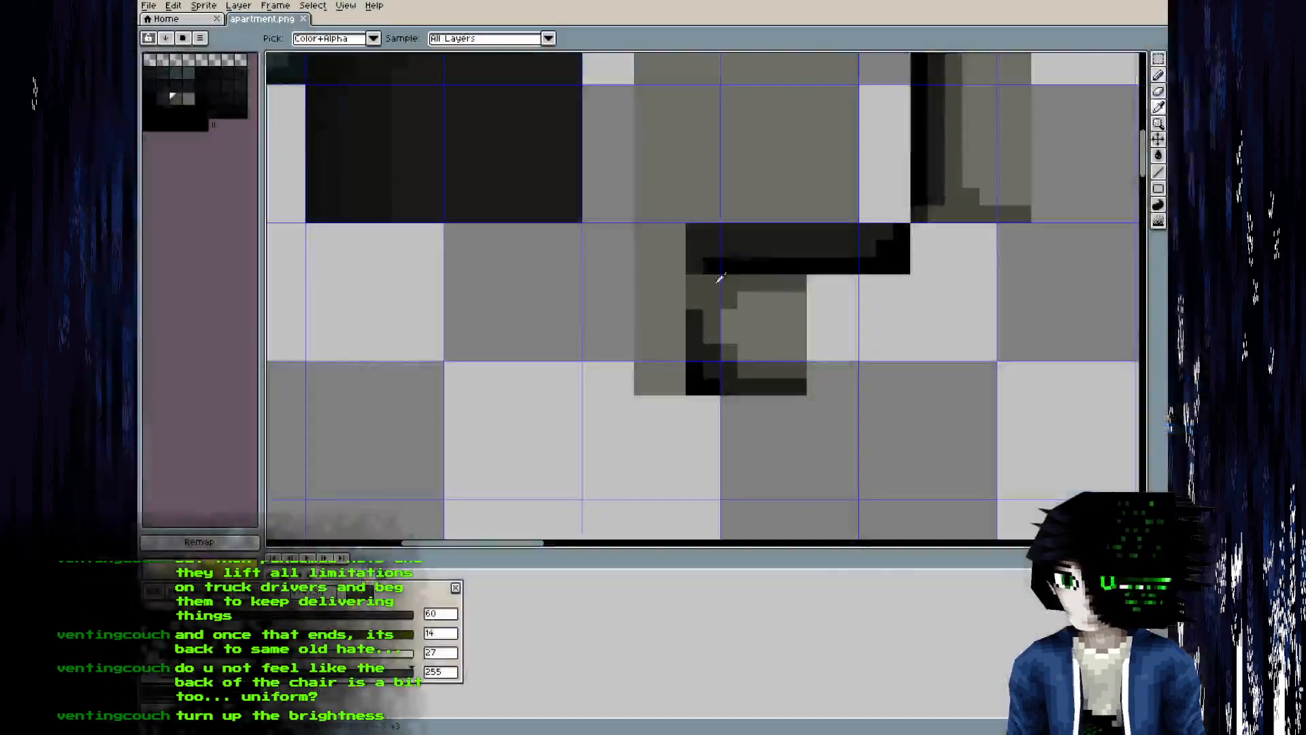
pyautogui.hotkey('alt', 'Tab')
pyautogui.moveTo(312, 467)
pyautogui.mouseDown(button='middle')
pyautogui.moveTo(308, 446)
pyautogui.moveTo(300, 469)
pyautogui.mouseUp(button='middle')
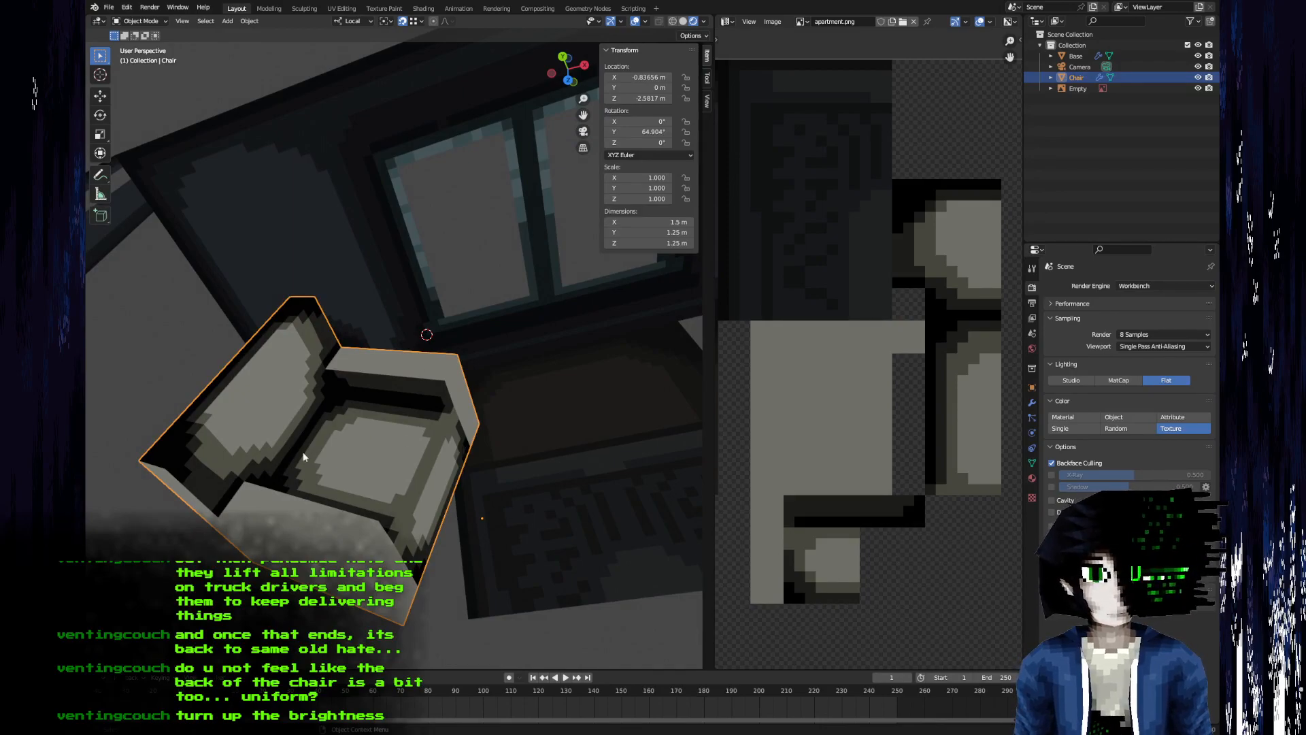
pyautogui.moveTo(338, 376); pyautogui.dragTo(325, 52, button='middle')
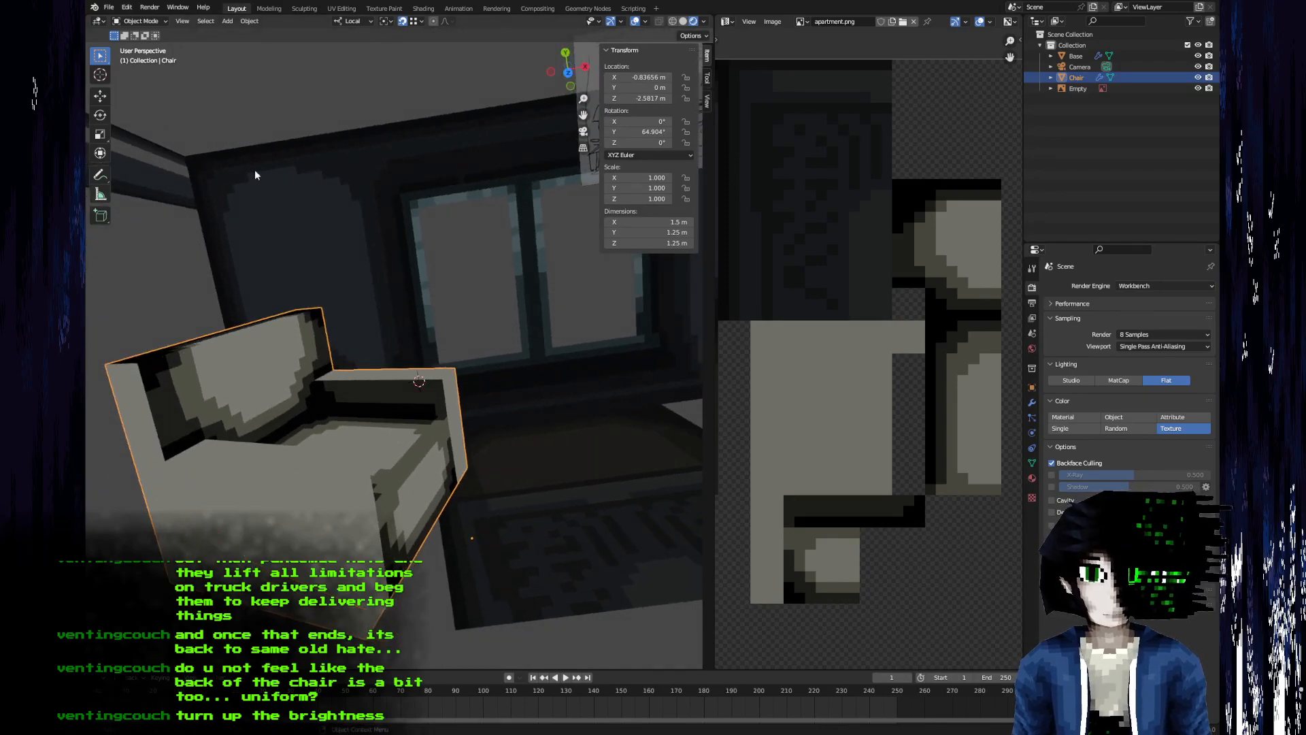
pyautogui.moveTo(314, 373); pyautogui.dragTo(360, 564, button='middle')
pyautogui.scroll(2, 372, 507)
# - Sample the shade (60, 10, 10) and select the chair's outer side faces in Blender to locate them in the UV layout
pyautogui.hotkey('alt', 'Tab')
pyautogui.moveTo(669, 490)
pyautogui.mouseDown(button='middle')
pyautogui.moveTo(714, 451)
pyautogui.moveTo(680, 460)
pyautogui.mouseUp(button='middle')
pyautogui.keyDown('alt'); pyautogui.click(601, 446); pyautogui.keyUp('alt')
pyautogui.moveTo(601, 418); pyautogui.dragTo(676, 282, button='middle')
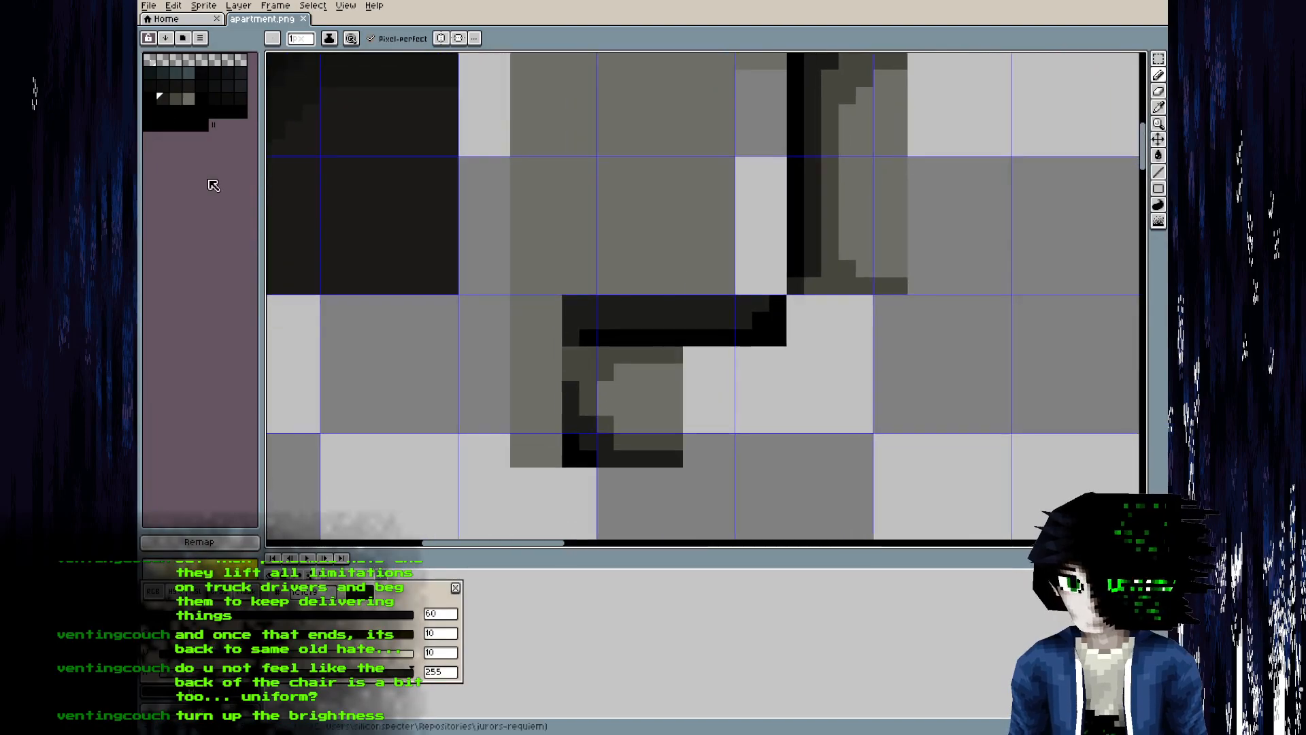
pyautogui.hotkey('alt', 'Tab')
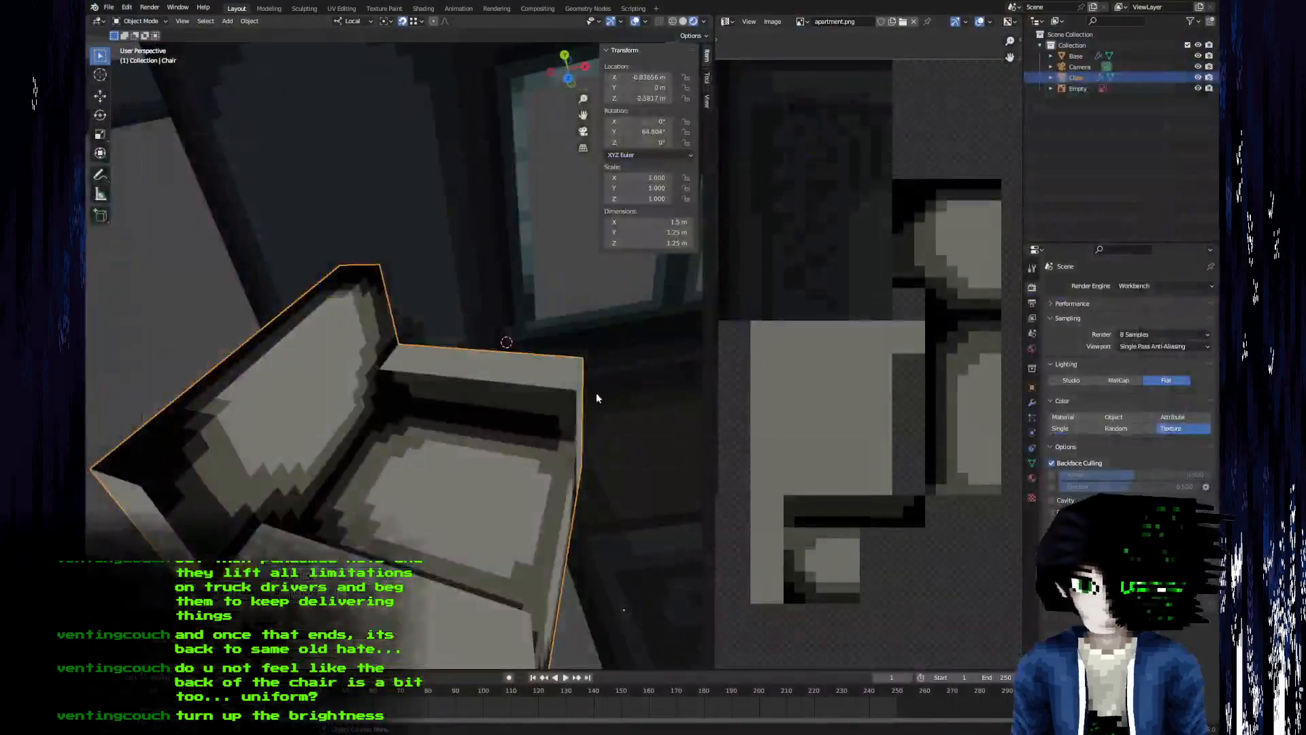
pyautogui.hotkey('alt', 'Tab')
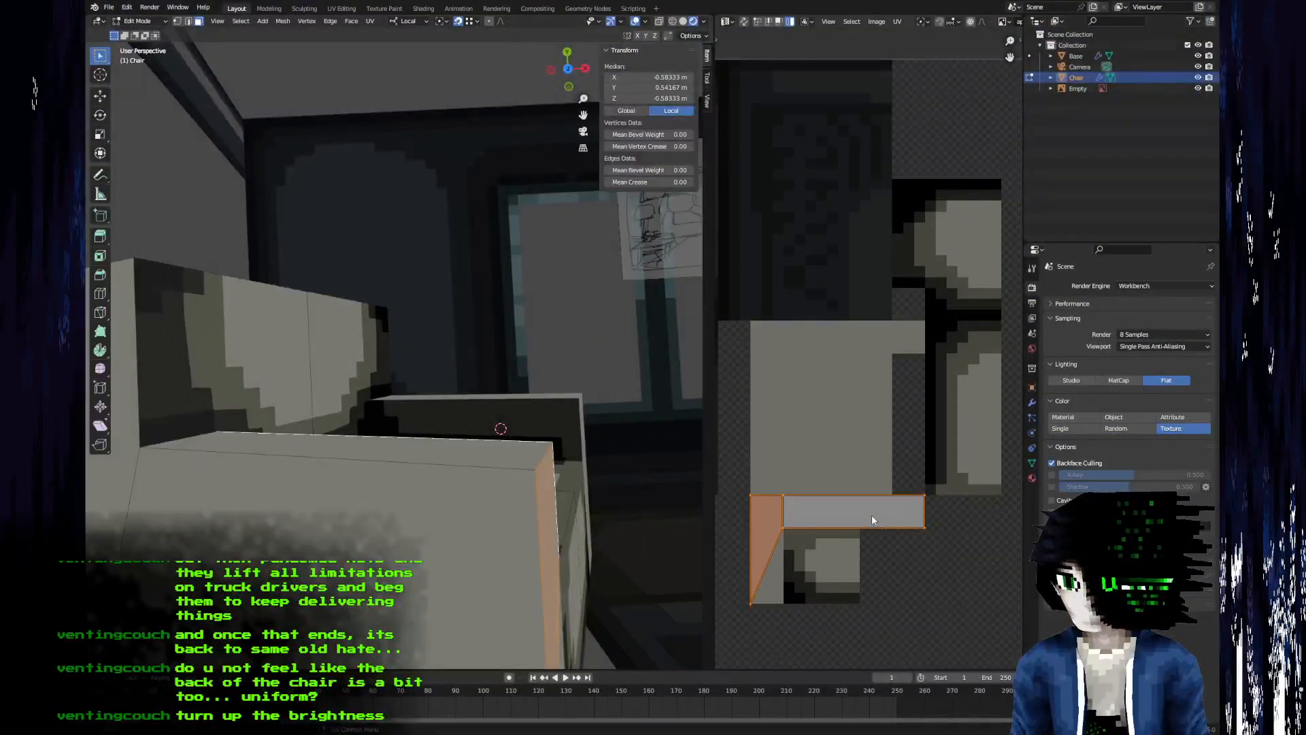
pyautogui.moveTo(878, 524); pyautogui.dragTo(910, 496, button='middle')
pyautogui.click(399, 541)
pyautogui.keyDown('shift'); pyautogui.moveTo(398, 541); pyautogui.dragTo(515, 537, button='middle'); pyautogui.keyUp('shift')
pyautogui.keyDown('shift'); pyautogui.click(401, 445); pyautogui.keyUp('shift')
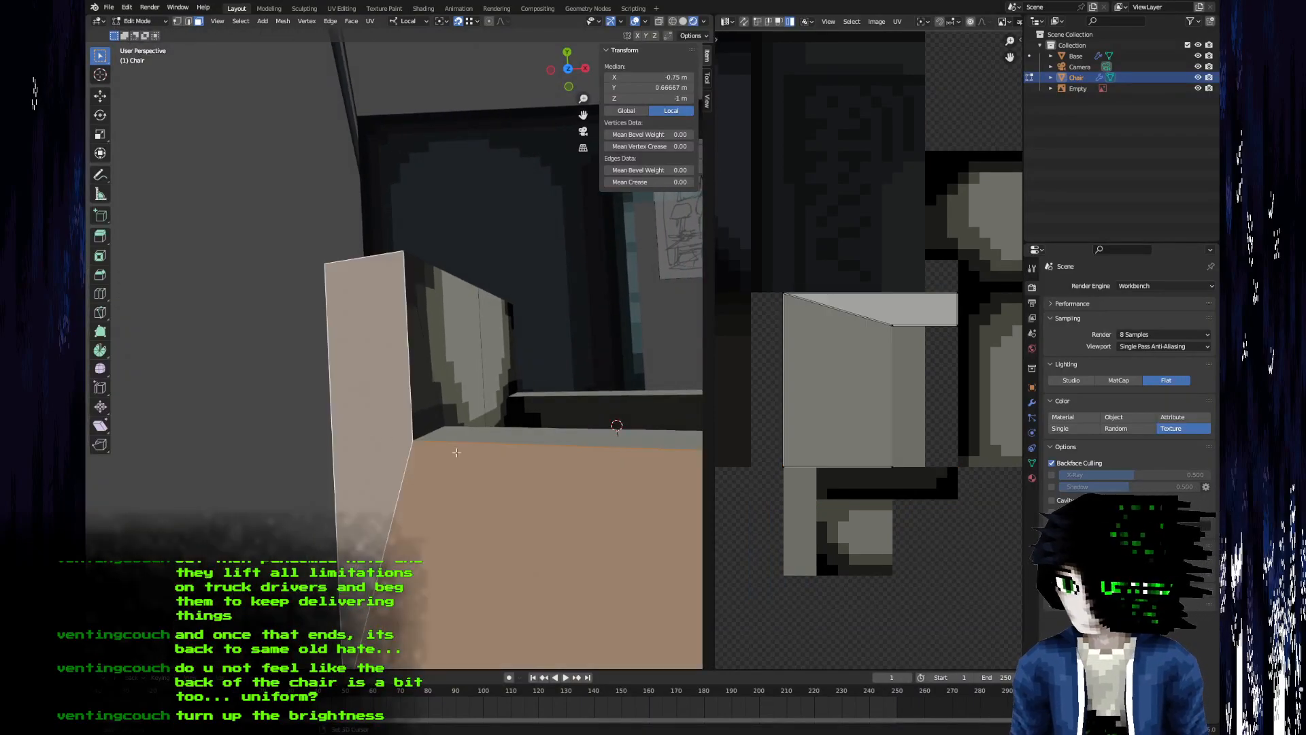
pyautogui.hotkey('alt', 'Tab')
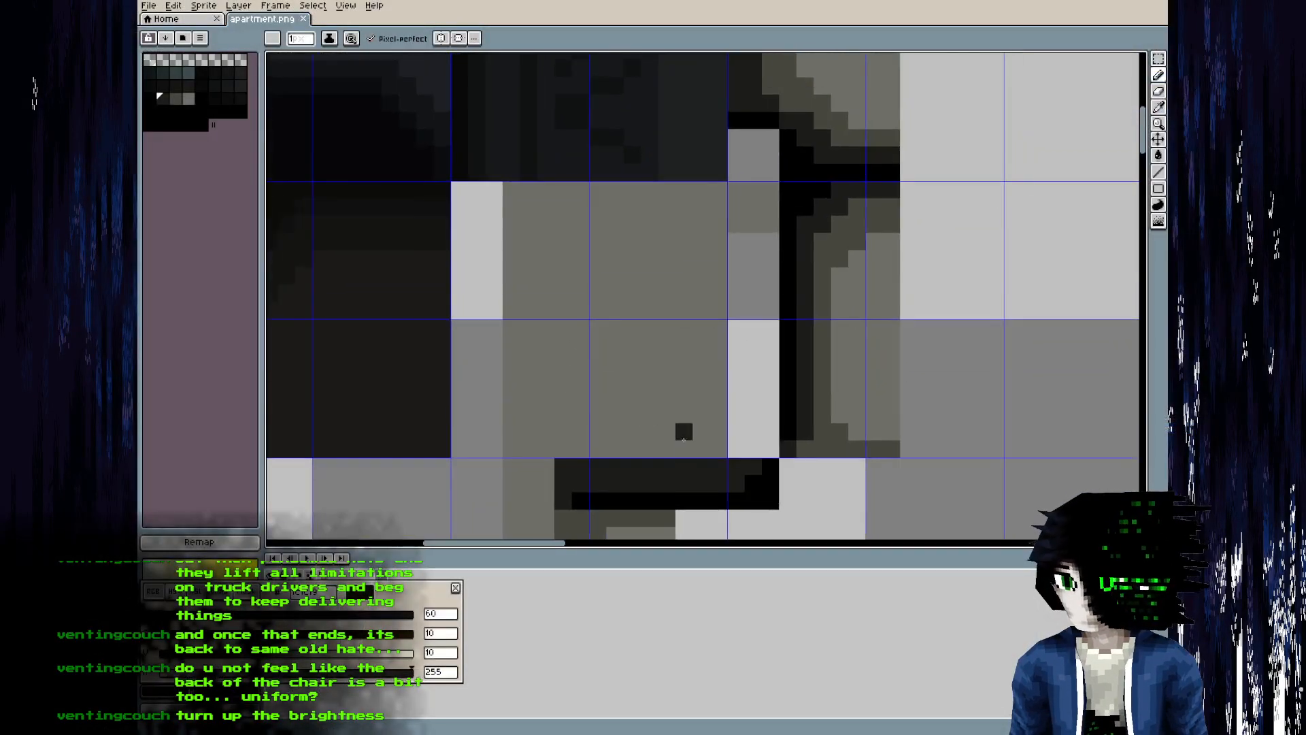
# - Draw a vertical (60, 10, 10) line bounding the large block's light strip and fill the chair's outer side area with that shade
pyautogui.press('l')
pyautogui.keyDown('alt'); pyautogui.click(669, 463); pyautogui.keyUp('alt')
pyautogui.moveTo(667, 448)
pyautogui.mouseDown()
pyautogui.moveTo(667, 257)
pyautogui.moveTo(683, 225)
pyautogui.moveTo(656, 428)
pyautogui.moveTo(665, 454)
pyautogui.mouseUp()
pyautogui.hotkey('ctrl', 'z')
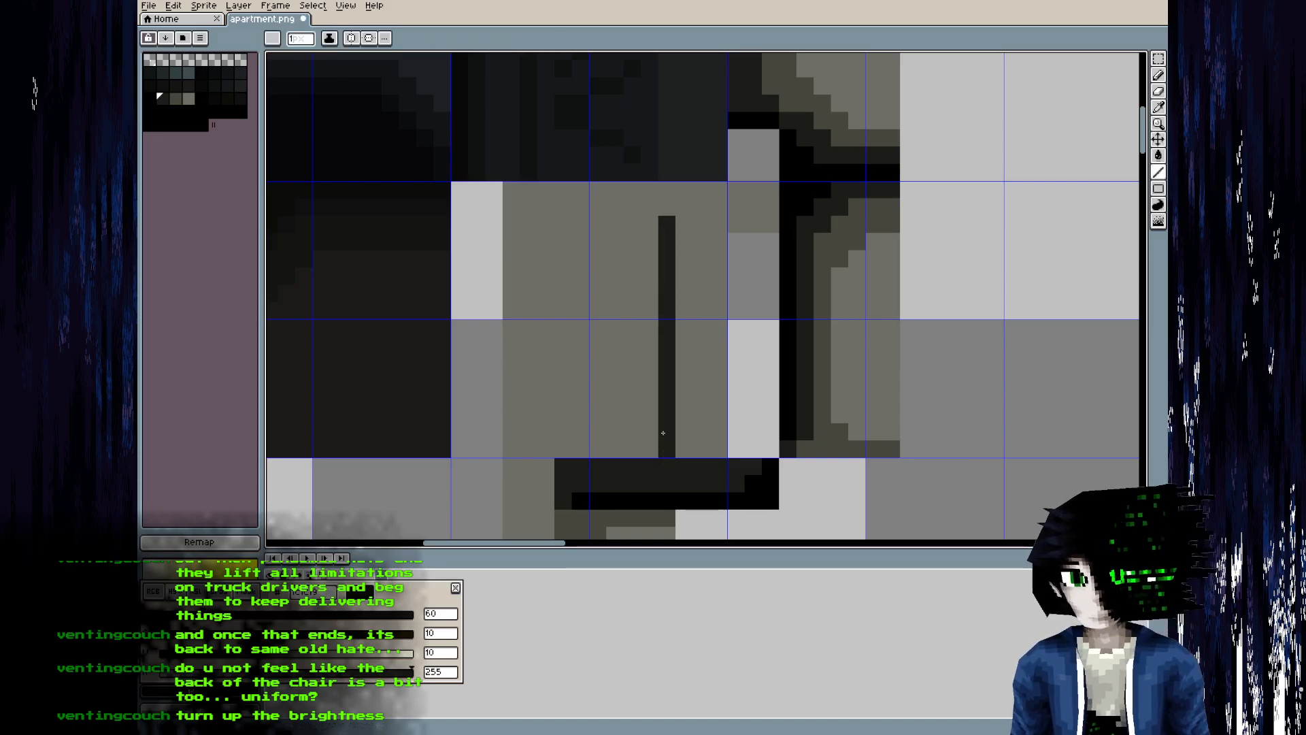
pyautogui.moveTo(666, 225)
pyautogui.mouseDown()
pyautogui.moveTo(782, 217)
pyautogui.moveTo(510, 190)
pyautogui.moveTo(511, 449)
pyautogui.moveTo(667, 442)
pyautogui.mouseUp()
pyautogui.press('g')
pyautogui.click(613, 397)
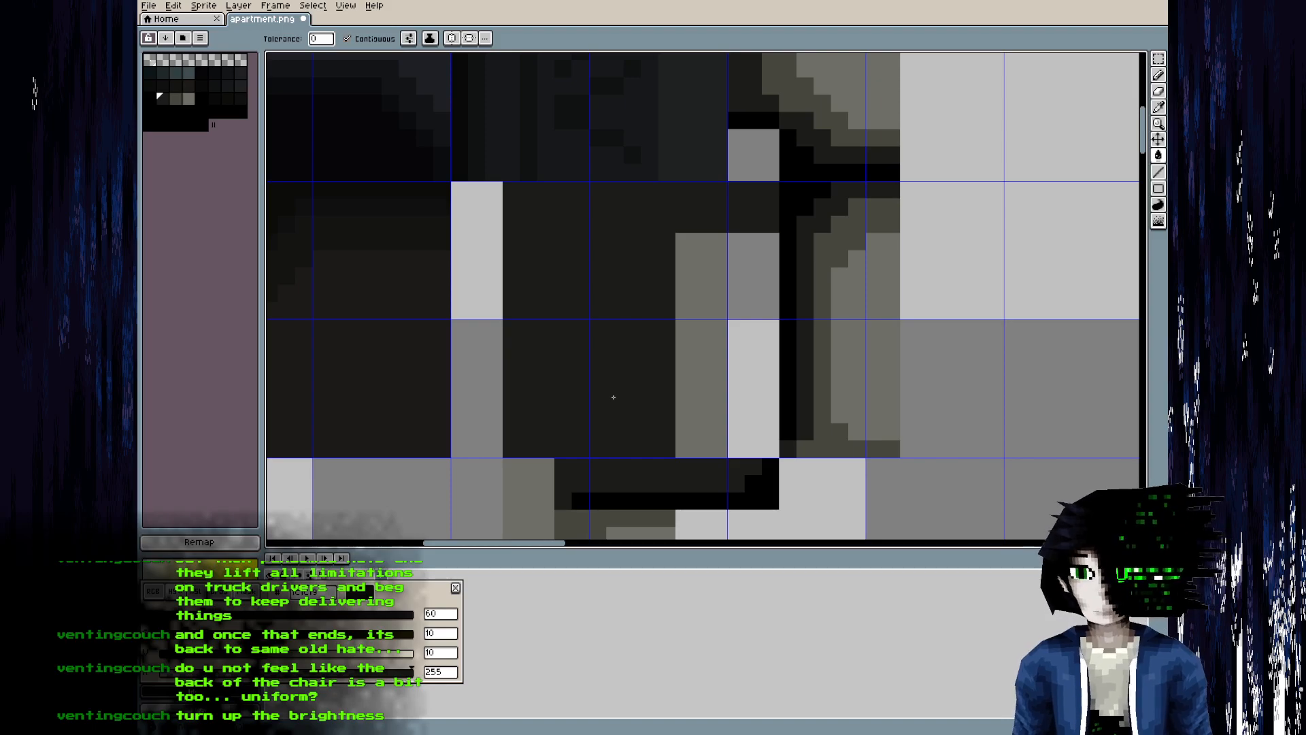
# - Outline the outer side area's left and top edges in sampled black, undo the stray stroke above it, and fill the rounded upper-left corner
pyautogui.keyDown('alt'); pyautogui.click(811, 191); pyautogui.keyUp('alt')
pyautogui.press('l')
pyautogui.press('b')
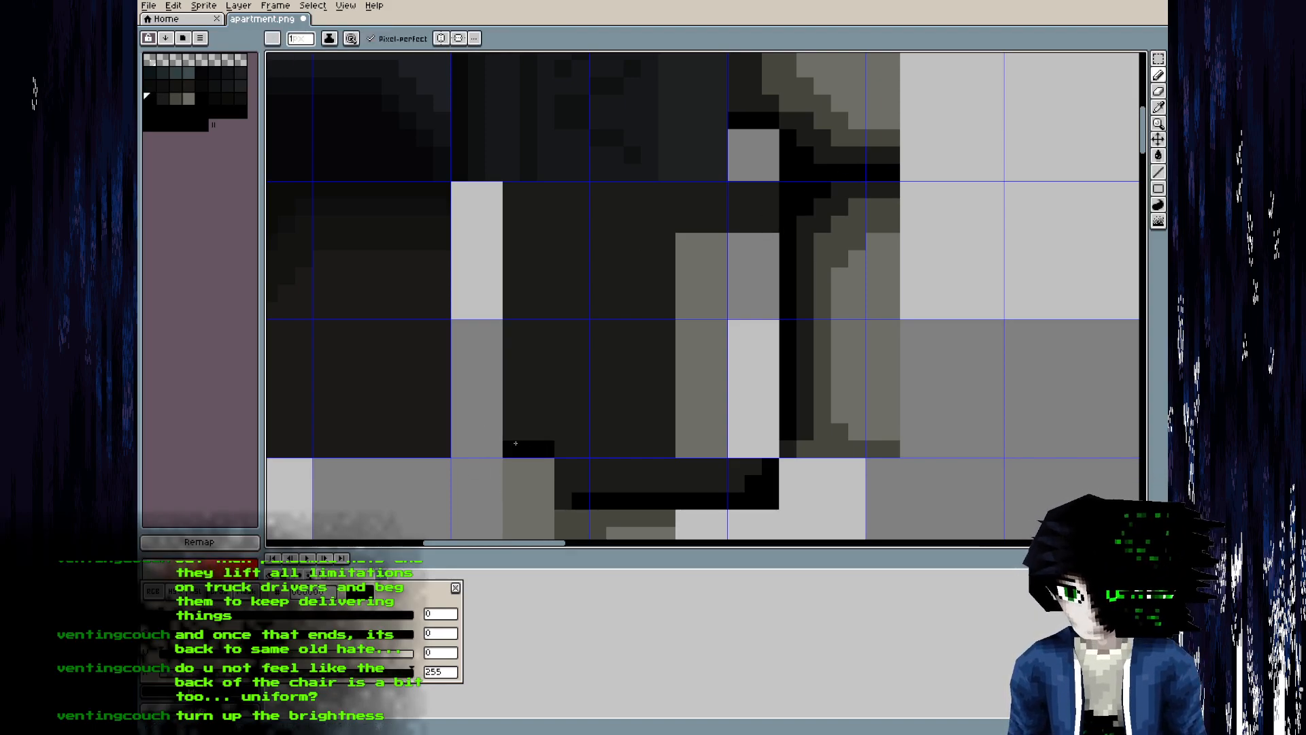
pyautogui.moveTo(517, 443); pyautogui.dragTo(514, 364)
pyautogui.moveTo(584, 202)
pyautogui.mouseDown()
pyautogui.moveTo(710, 190)
pyautogui.moveTo(629, 179)
pyautogui.mouseUp()
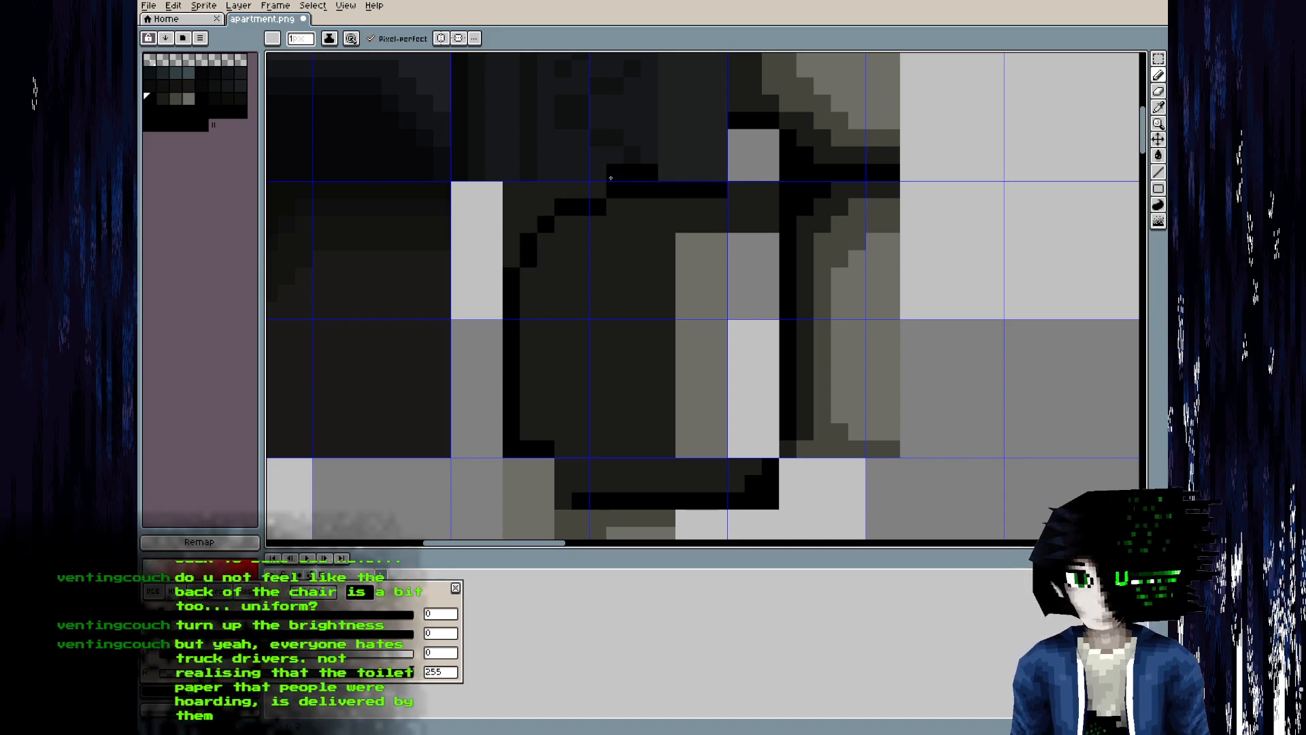
pyautogui.hotkey('ctrl', 'z')
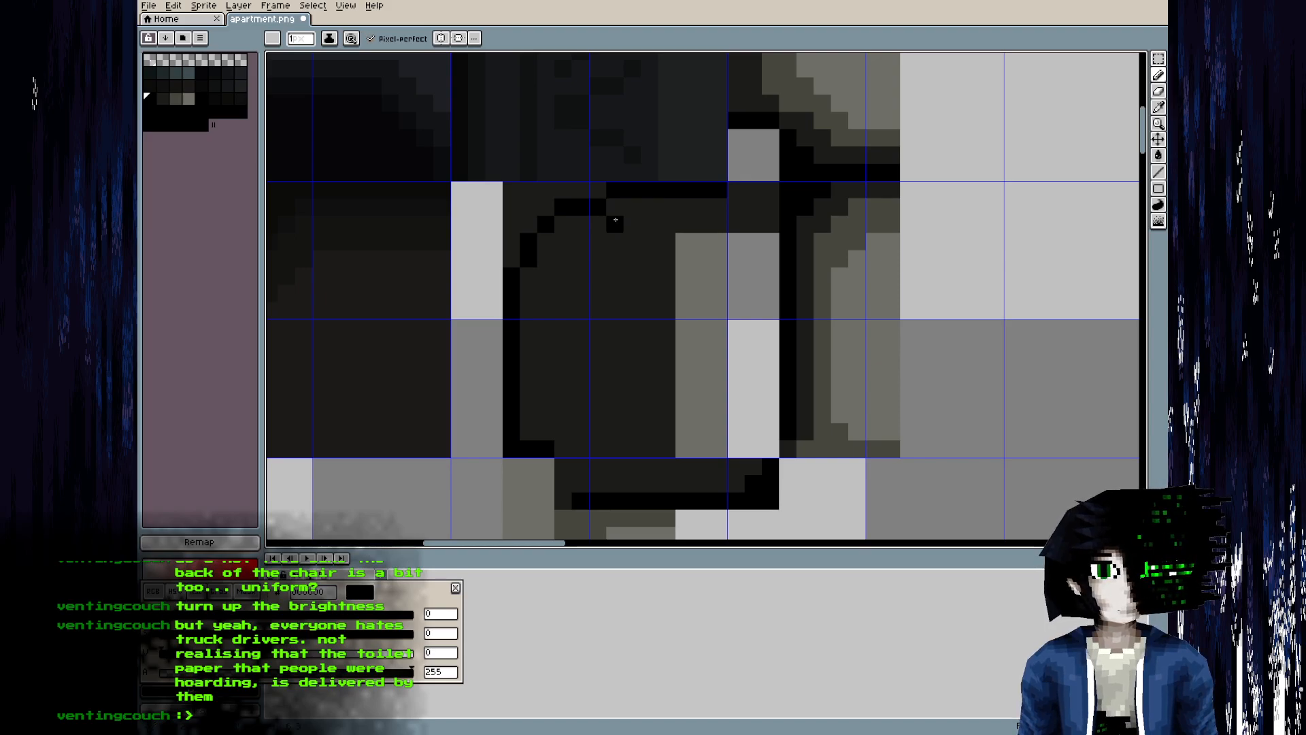
pyautogui.moveTo(600, 204)
pyautogui.mouseDown()
pyautogui.moveTo(532, 185)
pyautogui.moveTo(525, 217)
pyautogui.mouseUp()
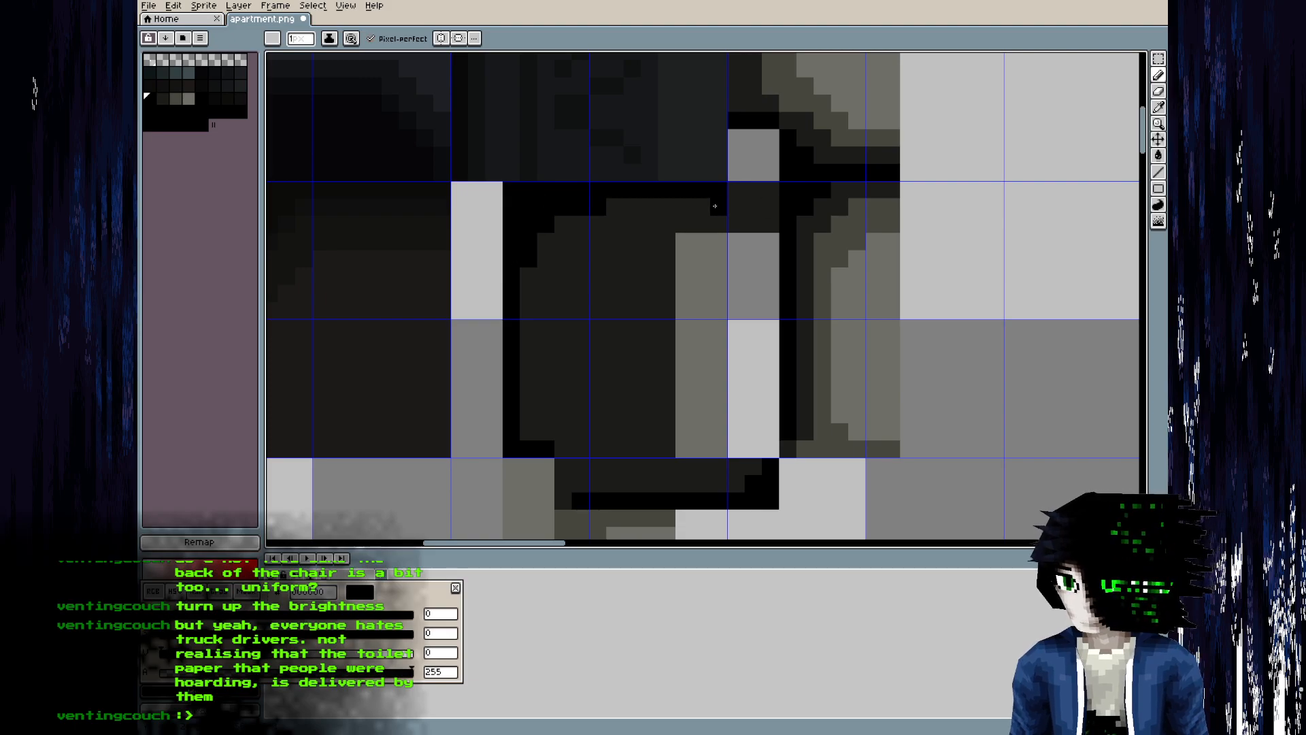
# - Save the texture and inspect the black-edged outer side of the chair in Blender
pyautogui.press('i')
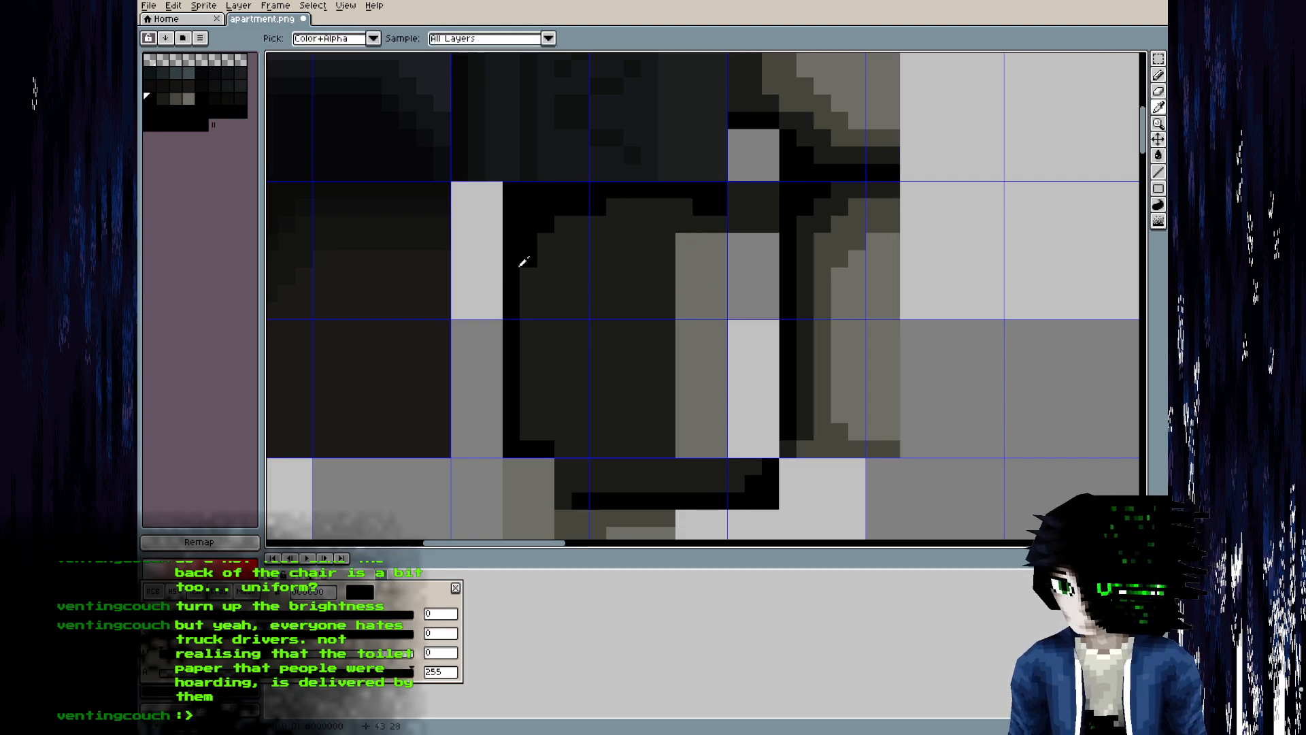
pyautogui.press('b')
pyautogui.click(546, 289)
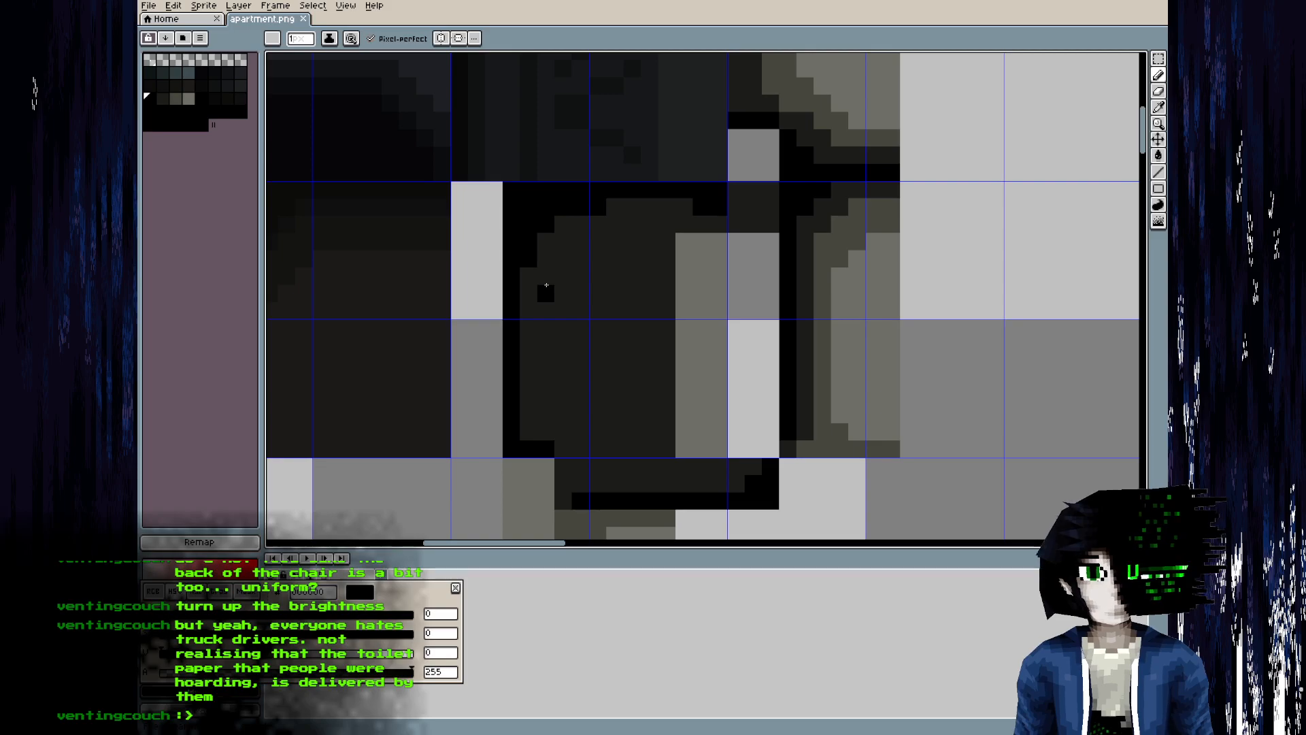
pyautogui.press('i')
pyautogui.press('b')
pyautogui.press('e')
pyautogui.press('b')
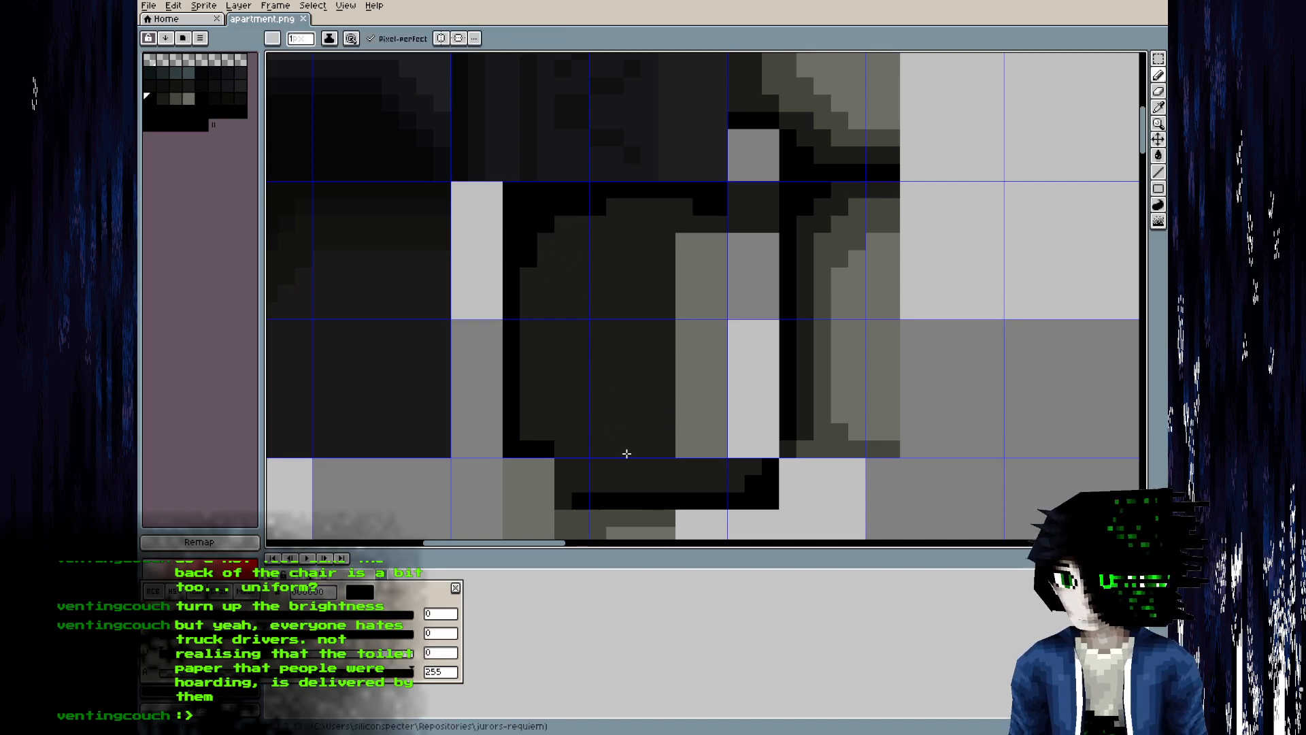
pyautogui.hotkey('alt', 'Tab')
pyautogui.press('Tab')
pyautogui.moveTo(516, 496); pyautogui.dragTo(376, 393, button='middle')
pyautogui.scroll(-4, 385, 328)
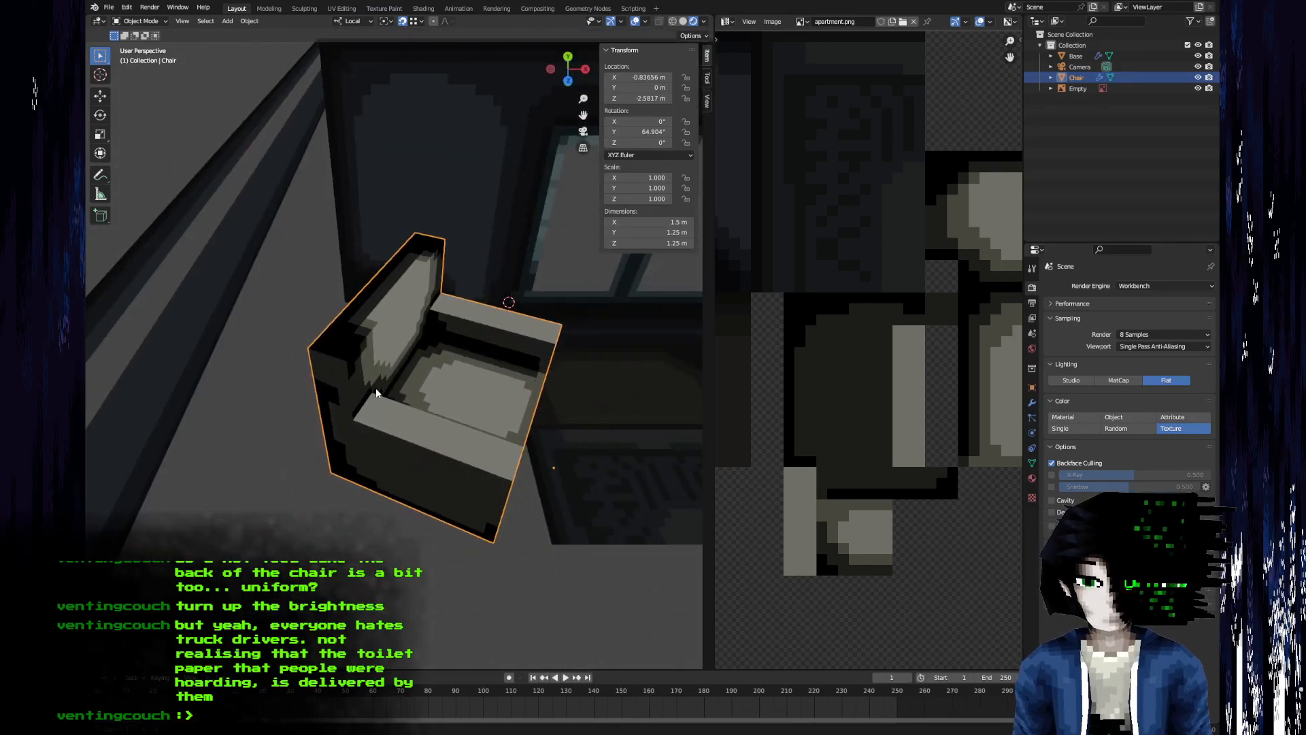
# - Paint the left column of the light armrest strip with (60, 10, 10) and check the armrest in Blender
pyautogui.hotkey('alt', 'Tab')
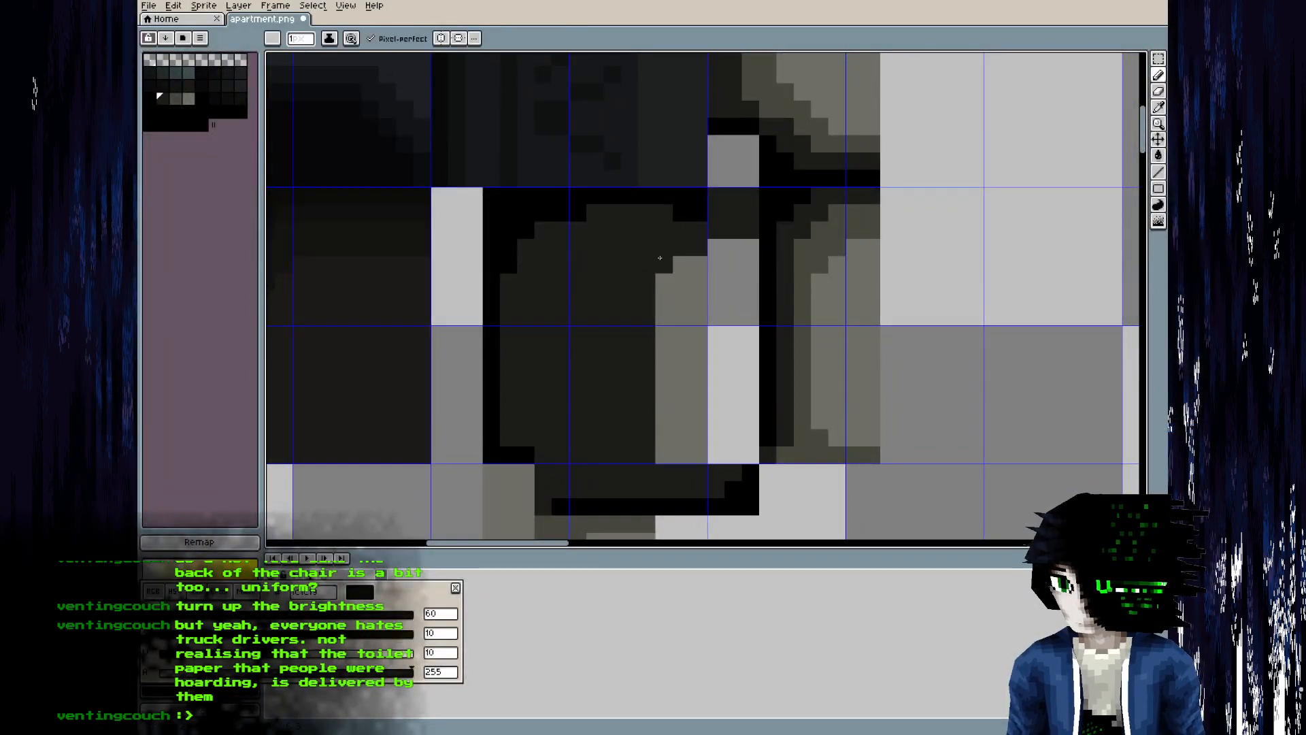
pyautogui.moveTo(661, 261); pyautogui.dragTo(663, 438)
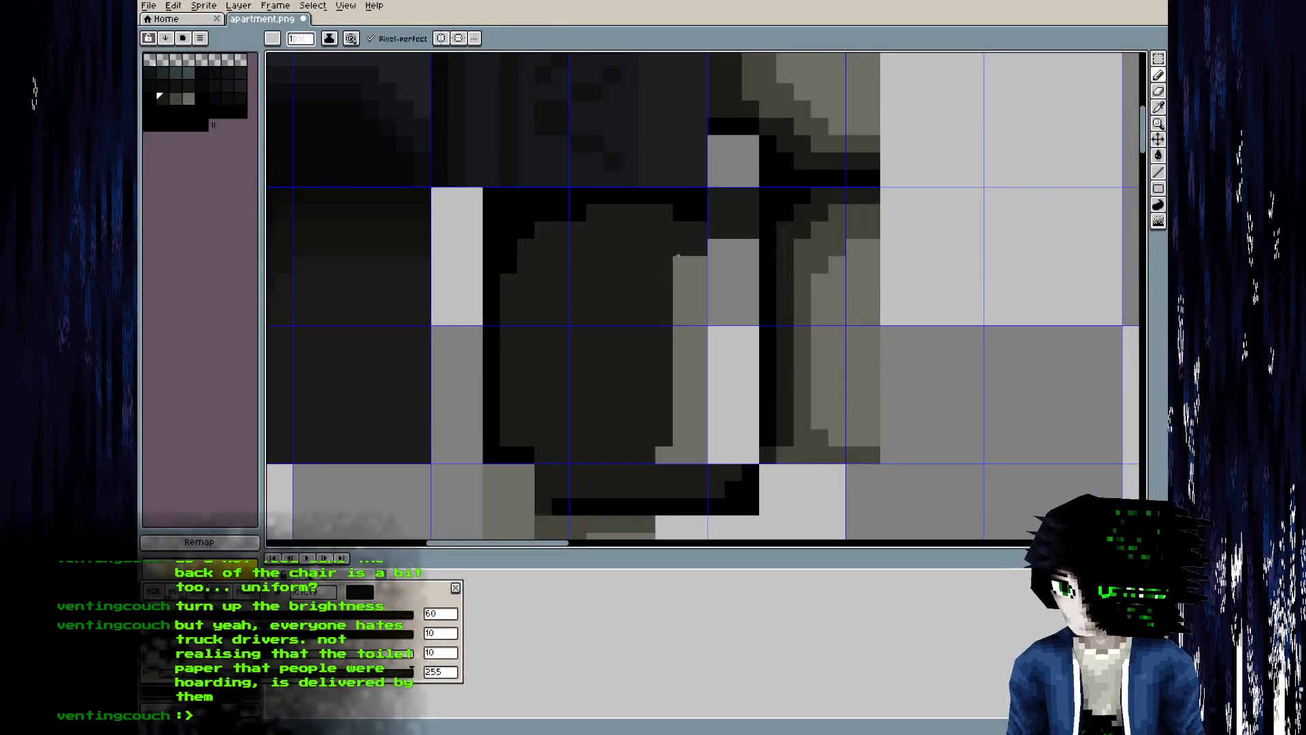
pyautogui.hotkey('alt', 'Tab')
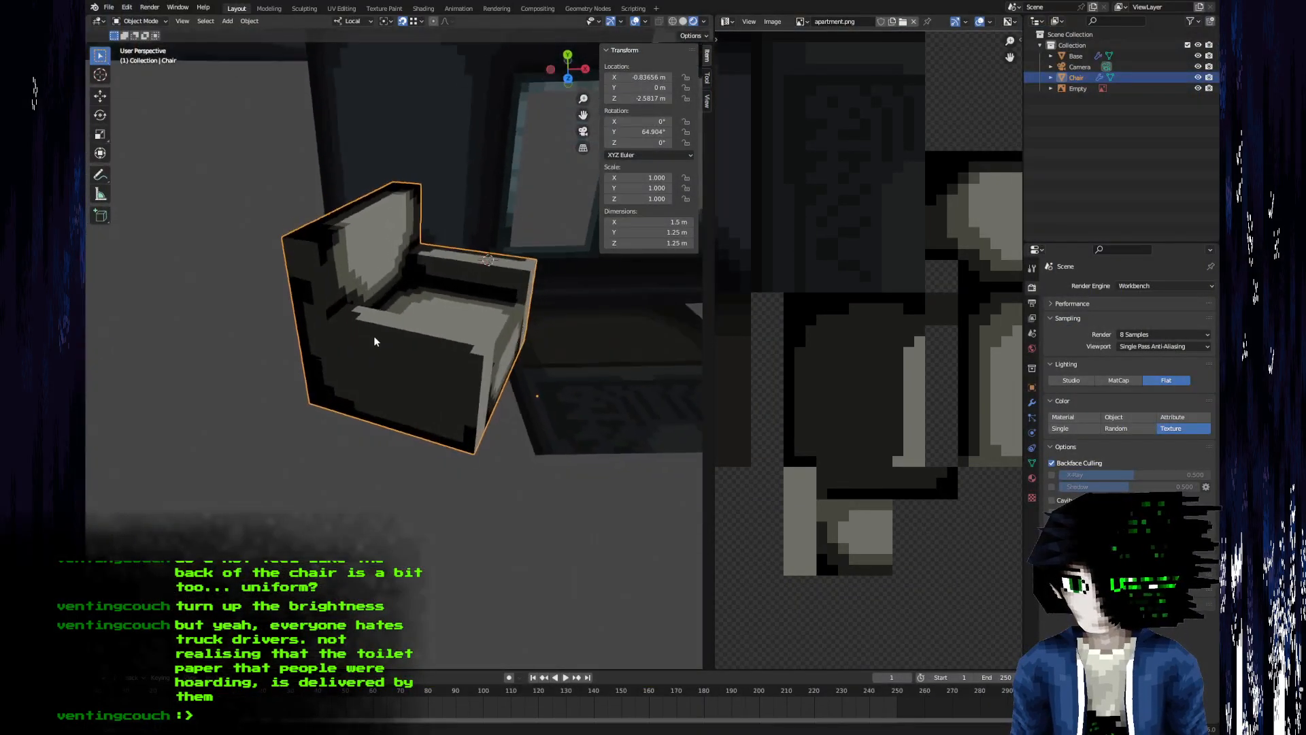
pyautogui.hotkey('alt', 'Tab')
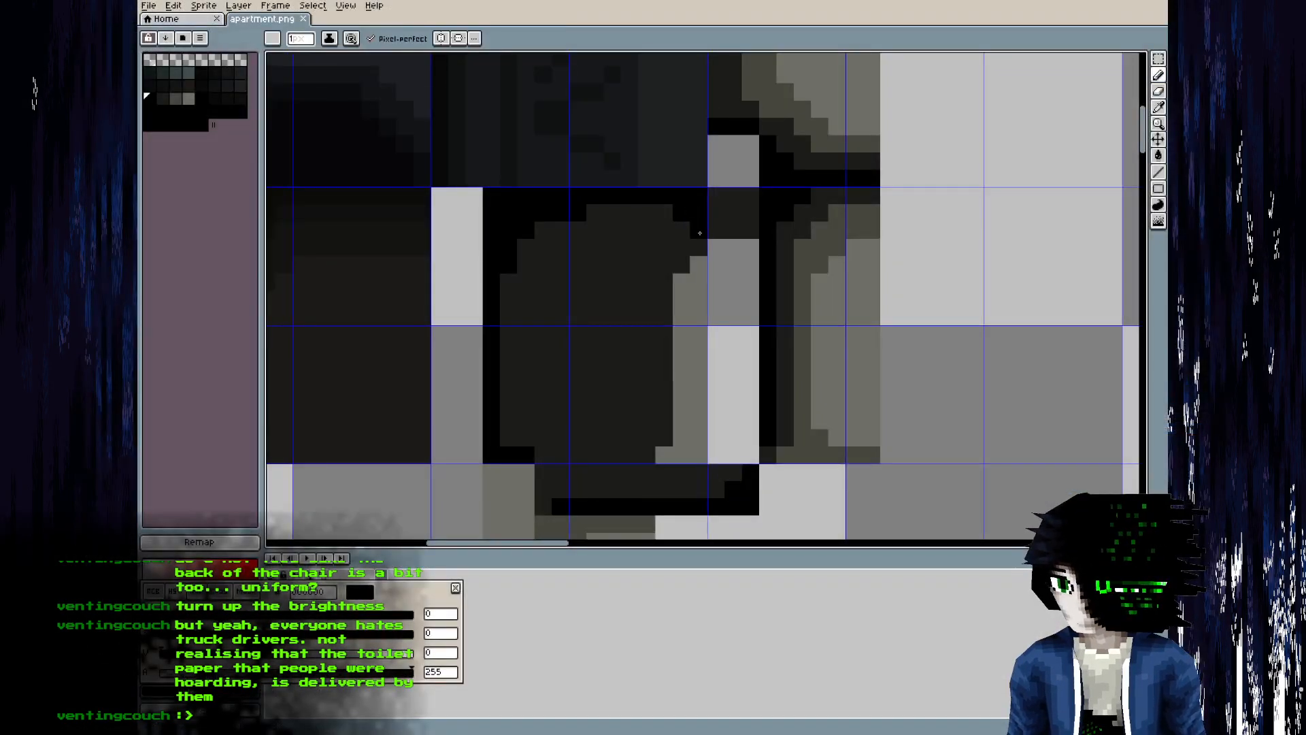
# - Undo the last black corner stroke, paint a short black dash at the light strip's upper end, save, and check the chair in Blender
pyautogui.hotkey('ctrl', 's')
pyautogui.hotkey('ctrl', 'z')
pyautogui.moveTo(702, 248); pyautogui.dragTo(679, 245)
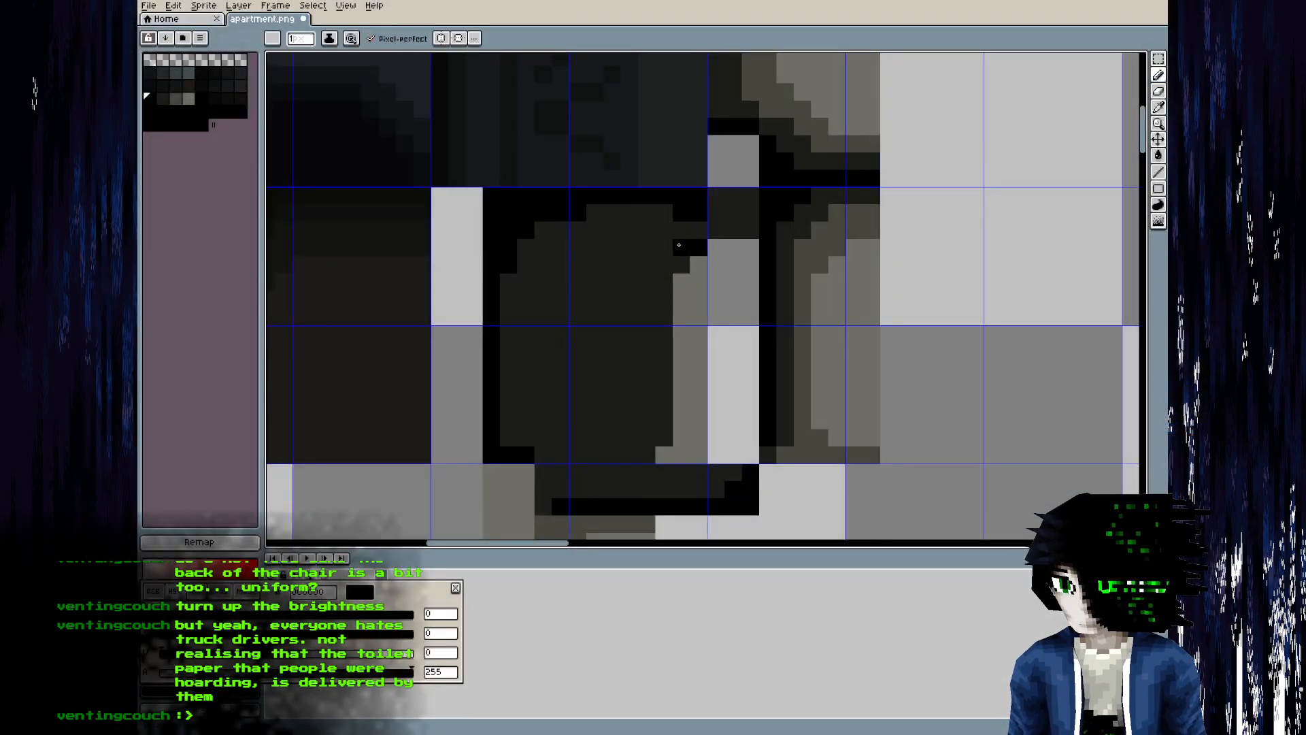
pyautogui.hotkey('ctrl', 's')
pyautogui.hotkey('alt', 'Tab')
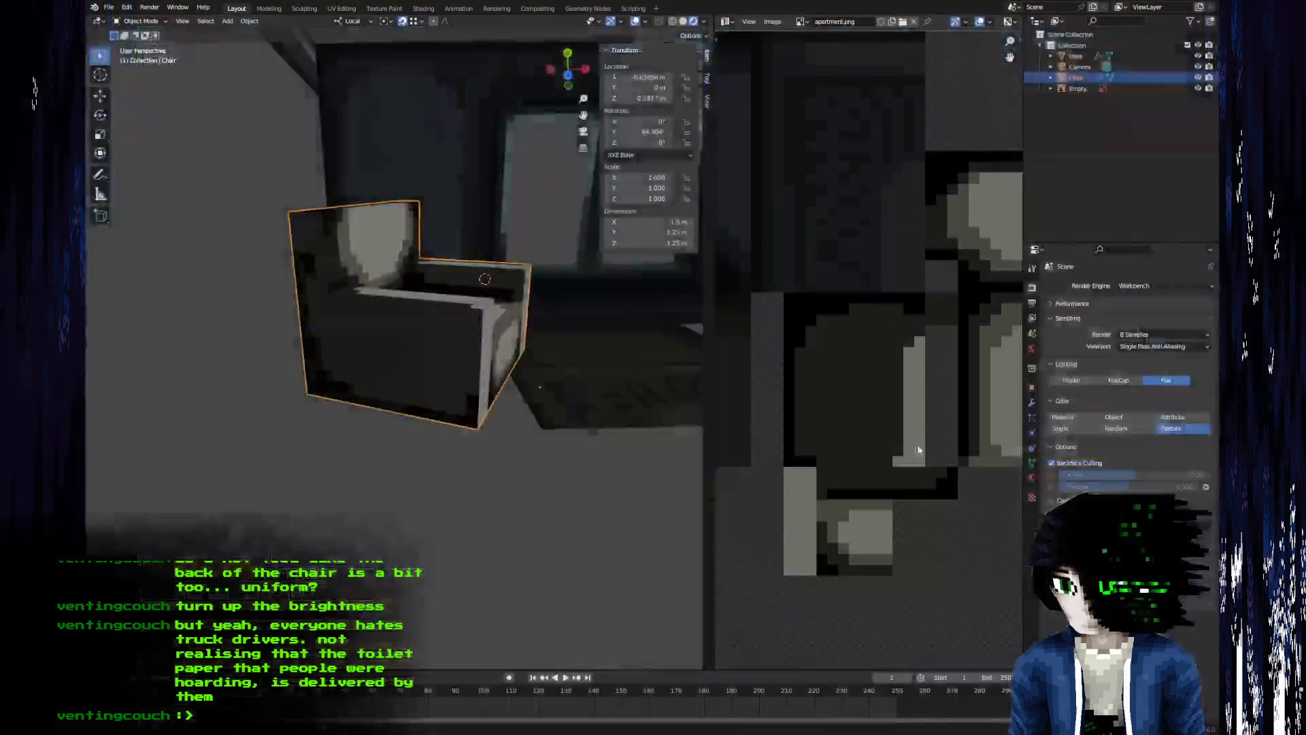
pyautogui.moveTo(456, 391); pyautogui.dragTo(531, 408, button='middle')
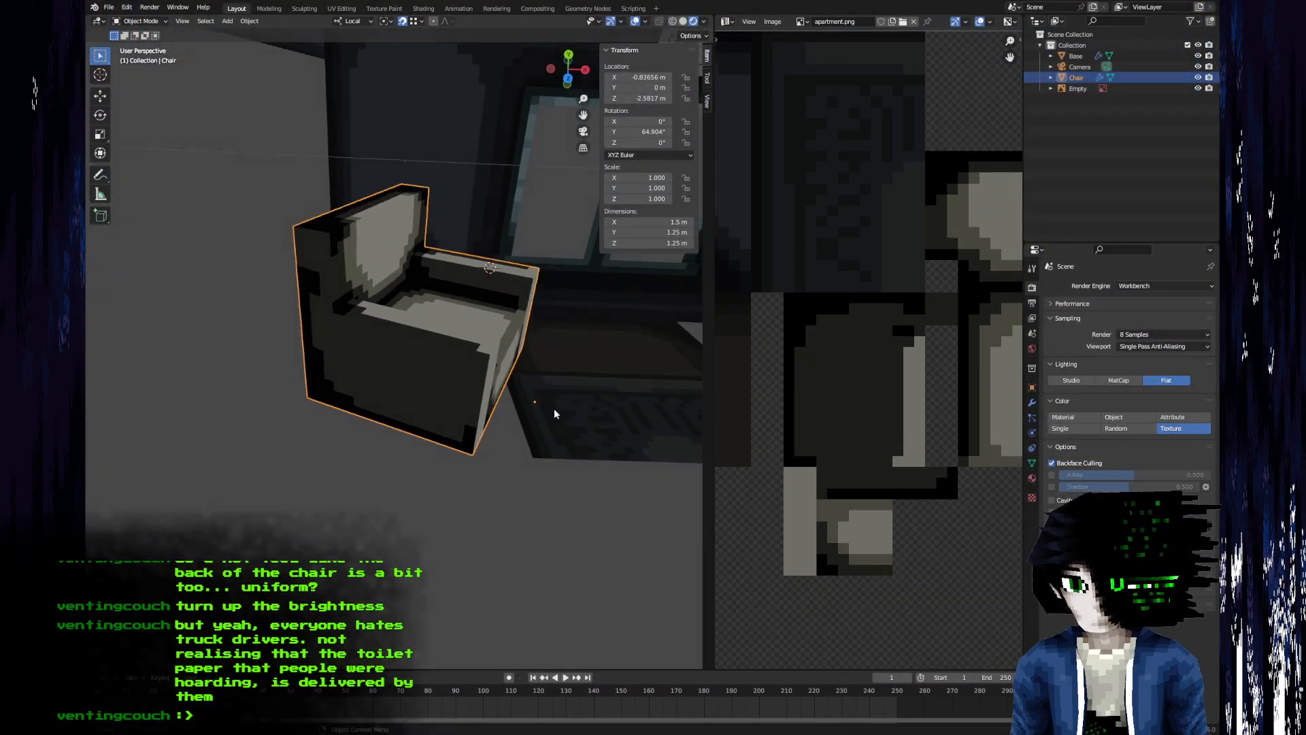
# - Paint a jagged black patch from the outer side area's top edge down its middle and check it on the chair in Blender
pyautogui.hotkey('alt', 'Tab')
pyautogui.keyDown('alt'); pyautogui.click(644, 200); pyautogui.keyUp('alt')
pyautogui.click(650, 207)
pyautogui.moveTo(622, 245)
pyautogui.mouseDown()
pyautogui.moveTo(612, 378)
pyautogui.moveTo(578, 292)
pyautogui.moveTo(602, 261)
pyautogui.moveTo(595, 340)
pyautogui.moveTo(629, 215)
pyautogui.moveTo(563, 229)
pyautogui.mouseUp()
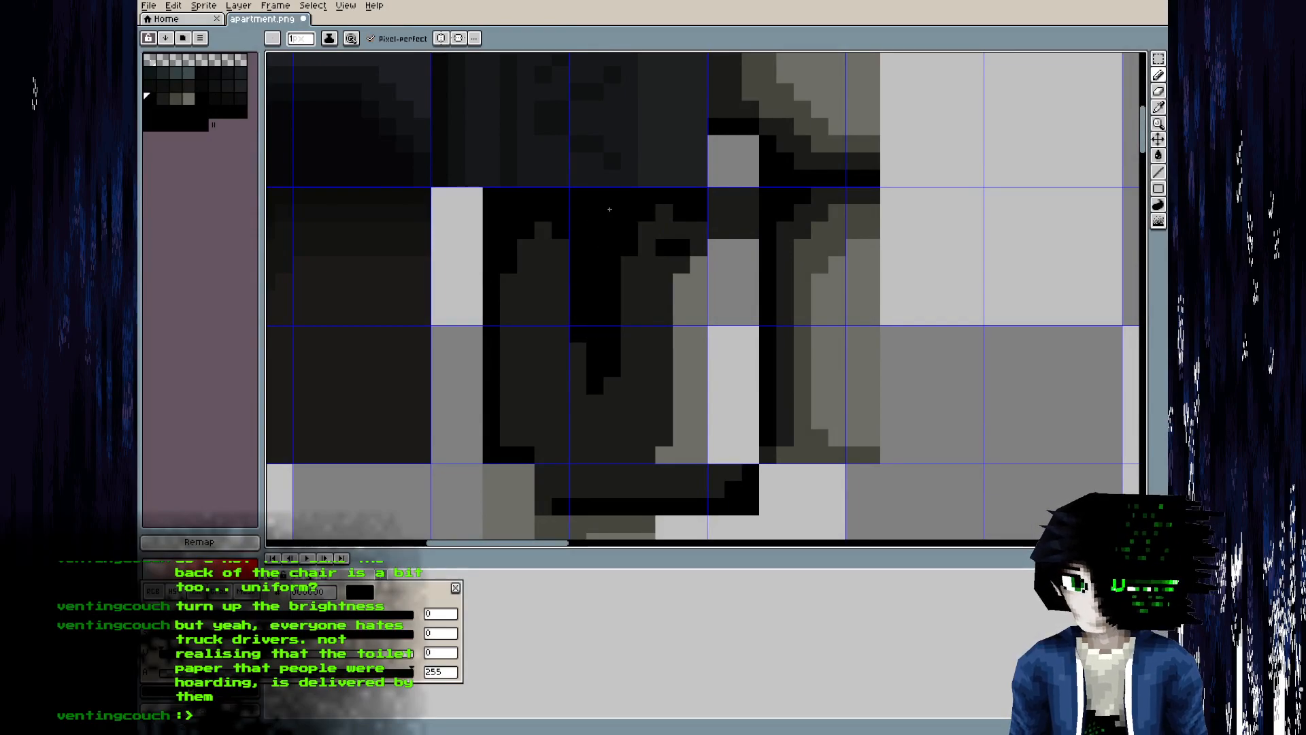
pyautogui.hotkey('alt', 'Tab')
pyautogui.moveTo(517, 469); pyautogui.dragTo(467, 457, button='middle')
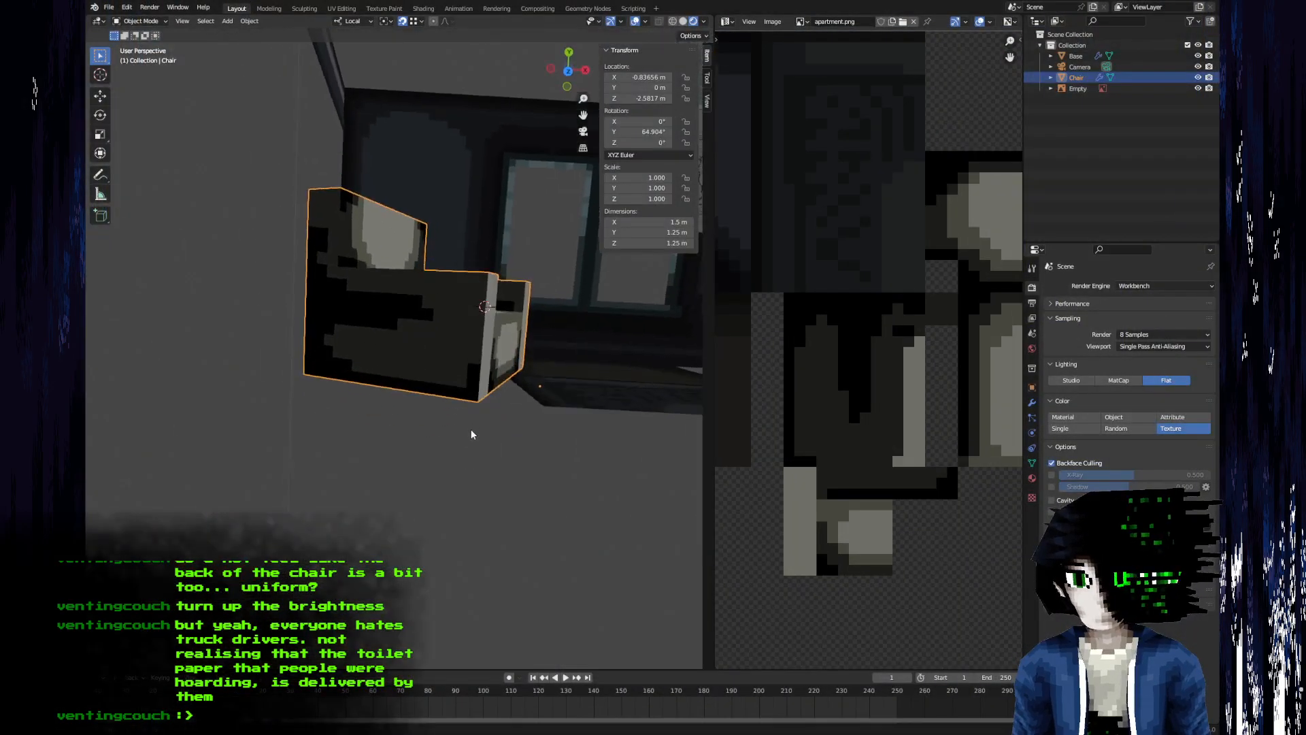
pyautogui.hotkey('alt', 'Tab')
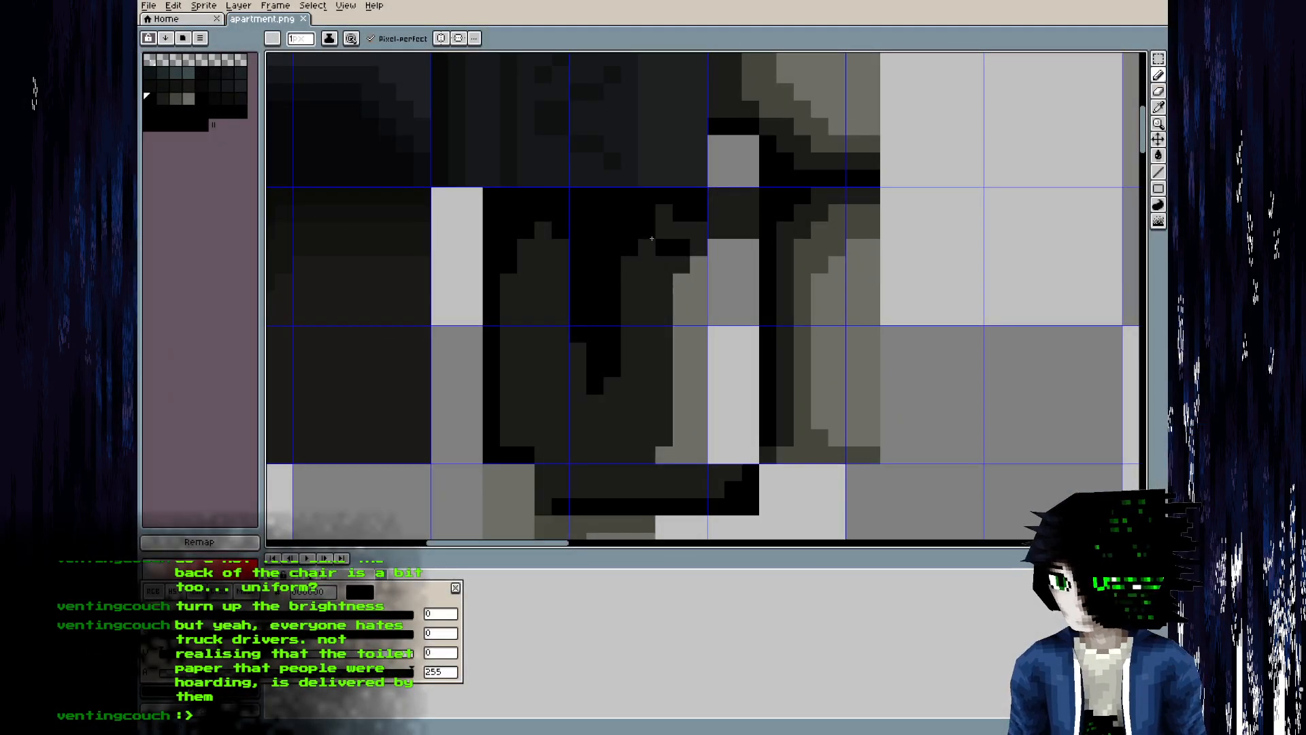
# - Add a black pixel joining the top shading to the dash beside the light strip, save, and inspect the chair's side in Blender
pyautogui.hotkey('ctrl', 's')
pyautogui.hotkey('alt', 'Tab')
pyautogui.hotkey('alt', 'Tab')
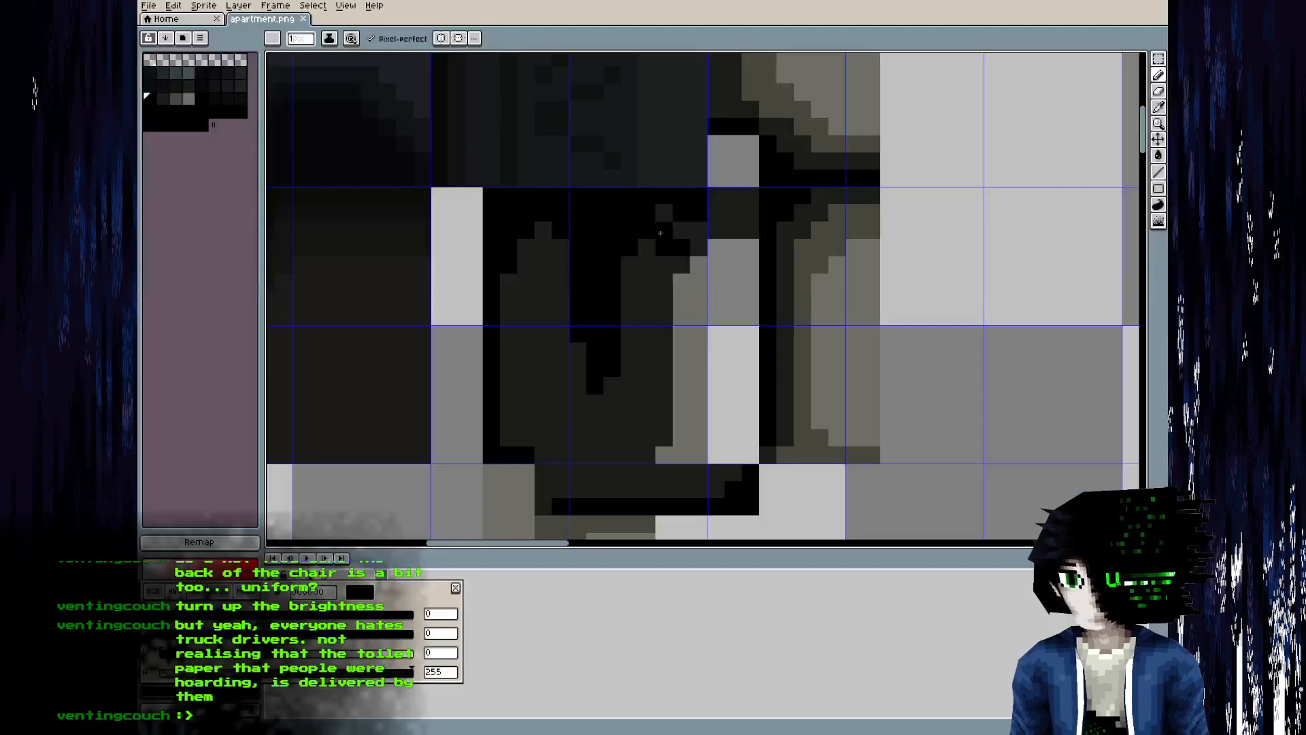
pyautogui.click(664, 228)
pyautogui.hotkey('ctrl', 's')
pyautogui.hotkey('alt', 'Tab')
pyautogui.moveTo(414, 452); pyautogui.dragTo(438, 405, button='middle')
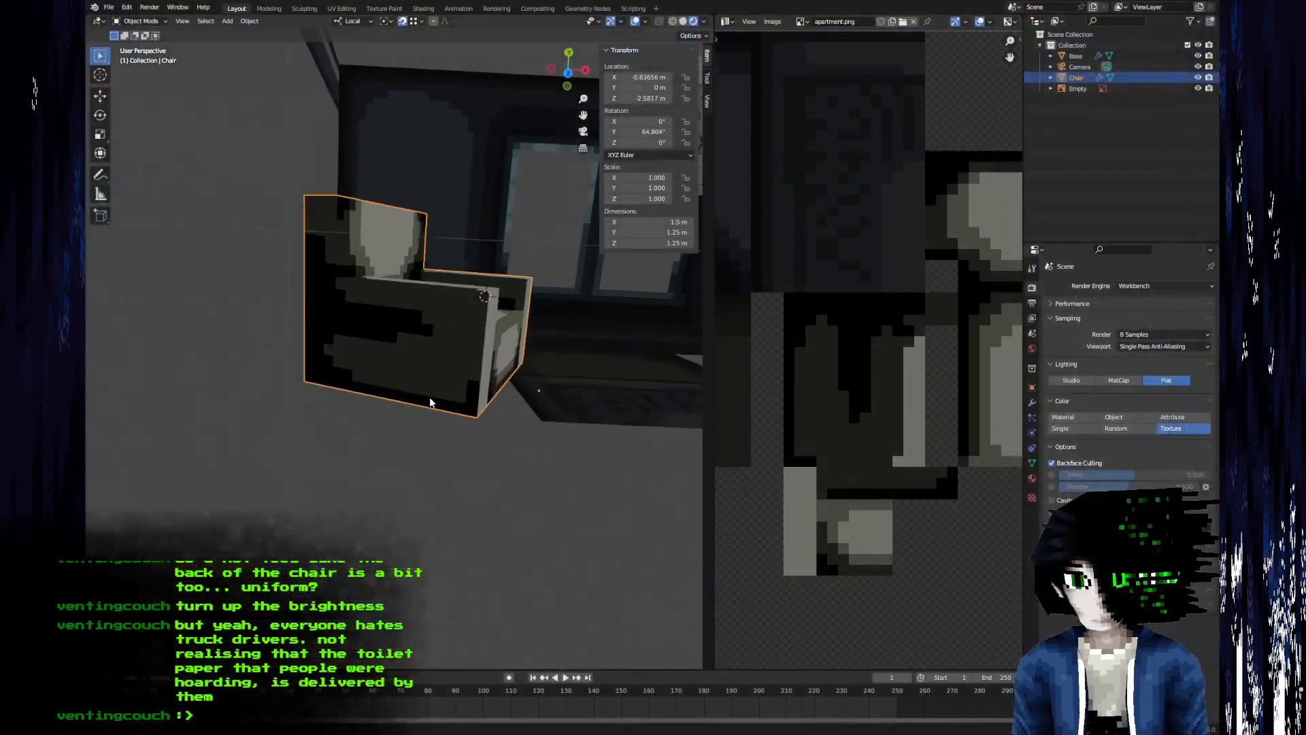
# - Extend the black shading along the side area's top edge towards the neighbouring cushion area, save, and check the chair in Blender
pyautogui.hotkey('alt', 'Tab')
pyautogui.moveTo(714, 195); pyautogui.dragTo(744, 195)
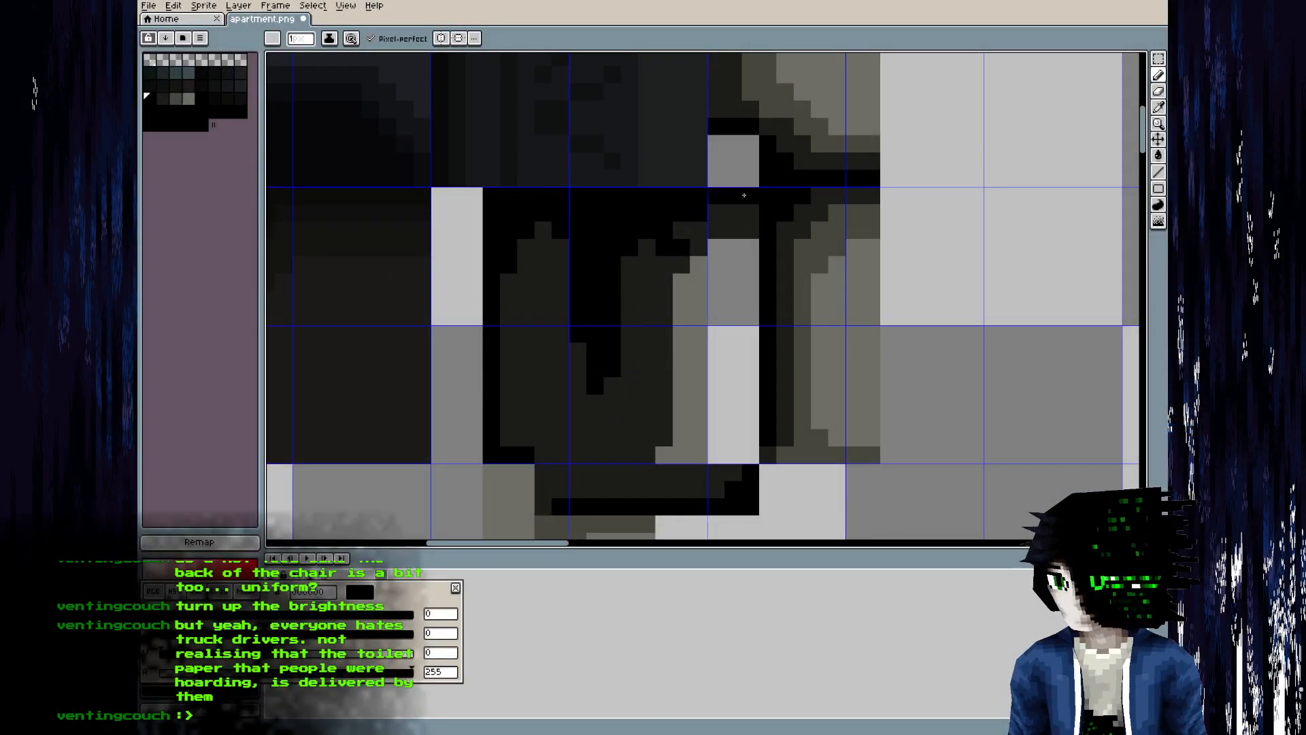
pyautogui.hotkey('ctrl', 's')
pyautogui.hotkey('alt', 'Tab')
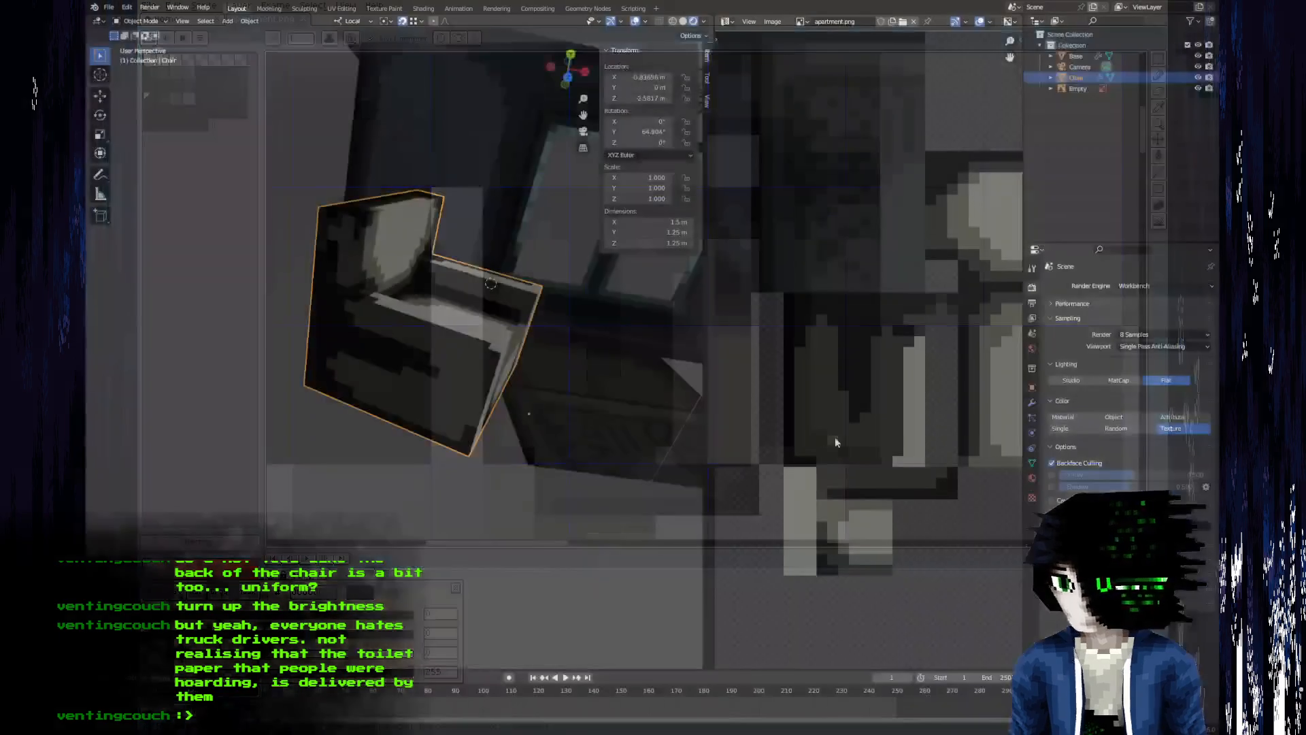
pyautogui.moveTo(476, 381); pyautogui.dragTo(497, 367, button='middle')
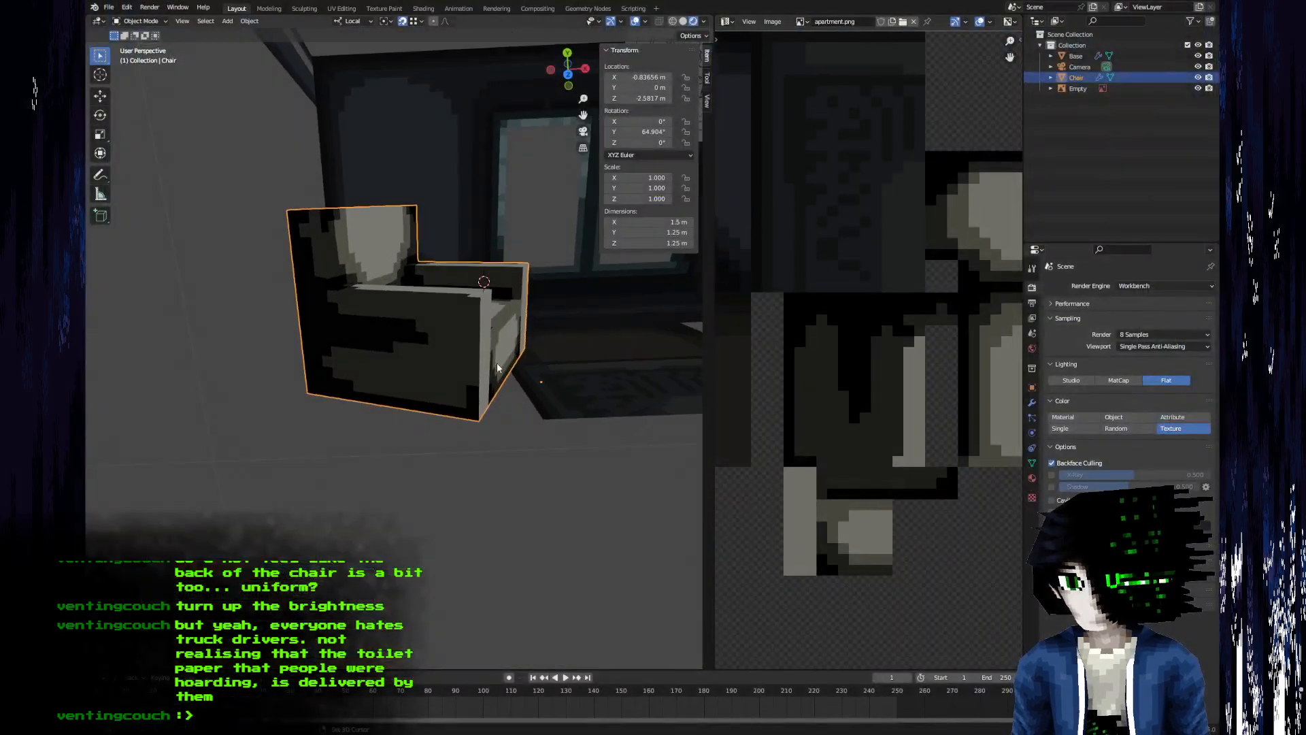
pyautogui.scroll(-3, 497, 368)
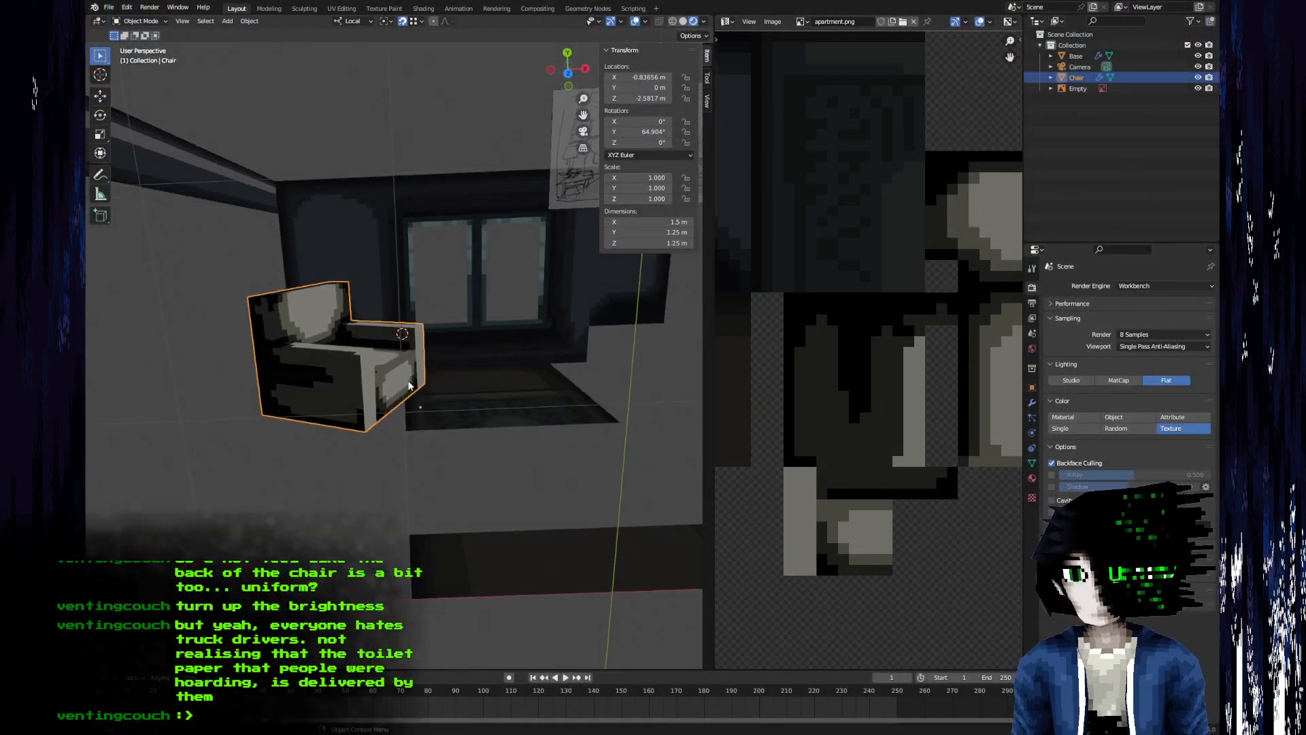
# - Extend the jagged black patch further down the middle of the side area, touch up its tip, save, and check the chair
pyautogui.hotkey('alt', 'Tab')
pyautogui.moveTo(604, 432)
pyautogui.mouseDown()
pyautogui.moveTo(614, 403)
pyautogui.moveTo(578, 350)
pyautogui.mouseUp()
pyautogui.keyDown('alt'); pyautogui.click(641, 414); pyautogui.keyUp('alt')
pyautogui.click(614, 438)
pyautogui.hotkey('ctrl', 's')
pyautogui.hotkey('alt', 'Tab')
pyautogui.moveTo(382, 478); pyautogui.dragTo(385, 484, button='middle')
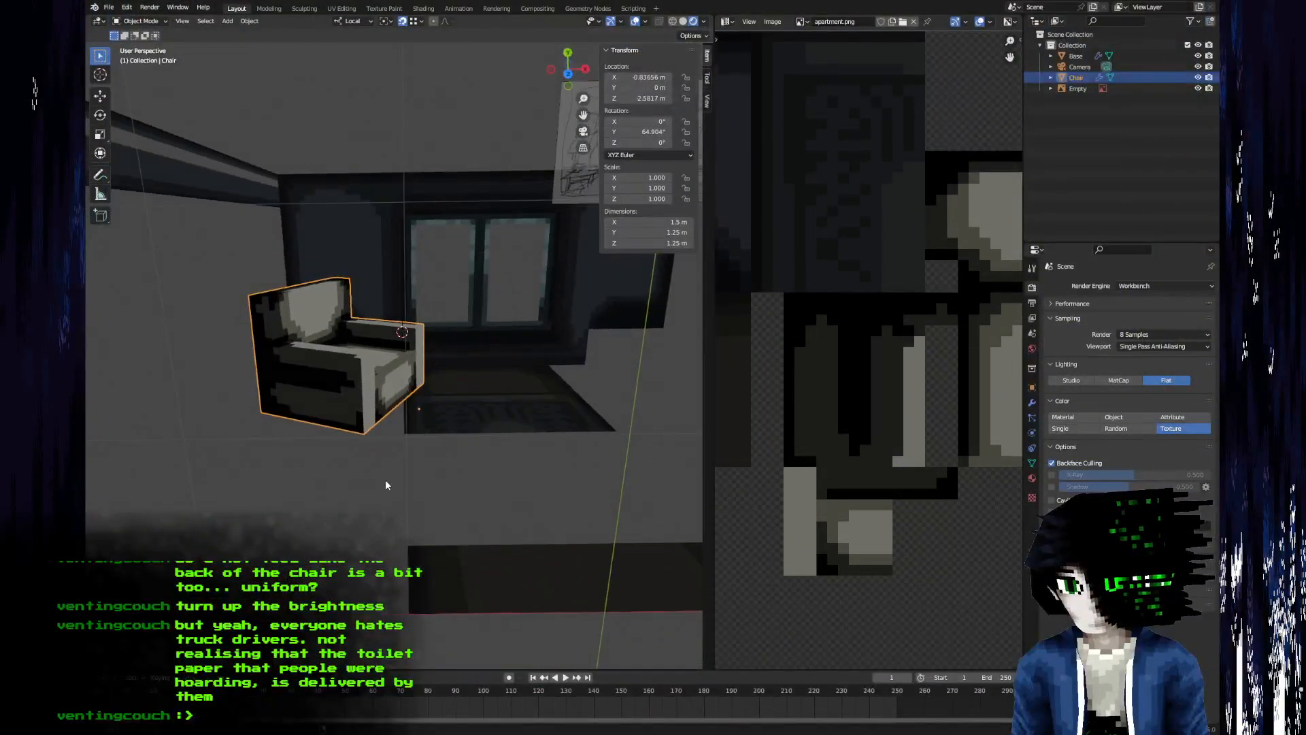
# - Round off the side area's lower-left corner with stepped black pixels and check the chair in Blender
pyautogui.hotkey('alt', 'Tab')
pyautogui.keyDown('alt'); pyautogui.click(521, 447); pyautogui.keyUp('alt')
pyautogui.moveTo(543, 454); pyautogui.dragTo(499, 425)
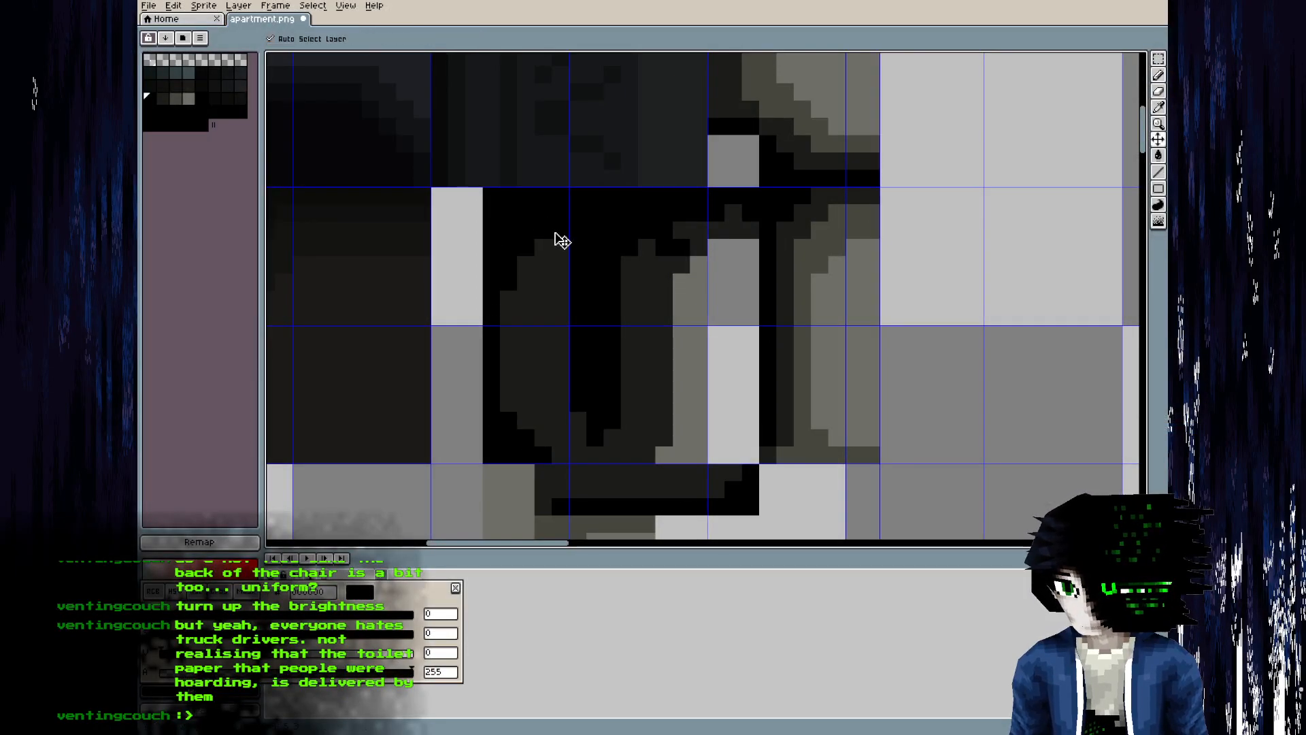
pyautogui.hotkey('alt', 'Tab')
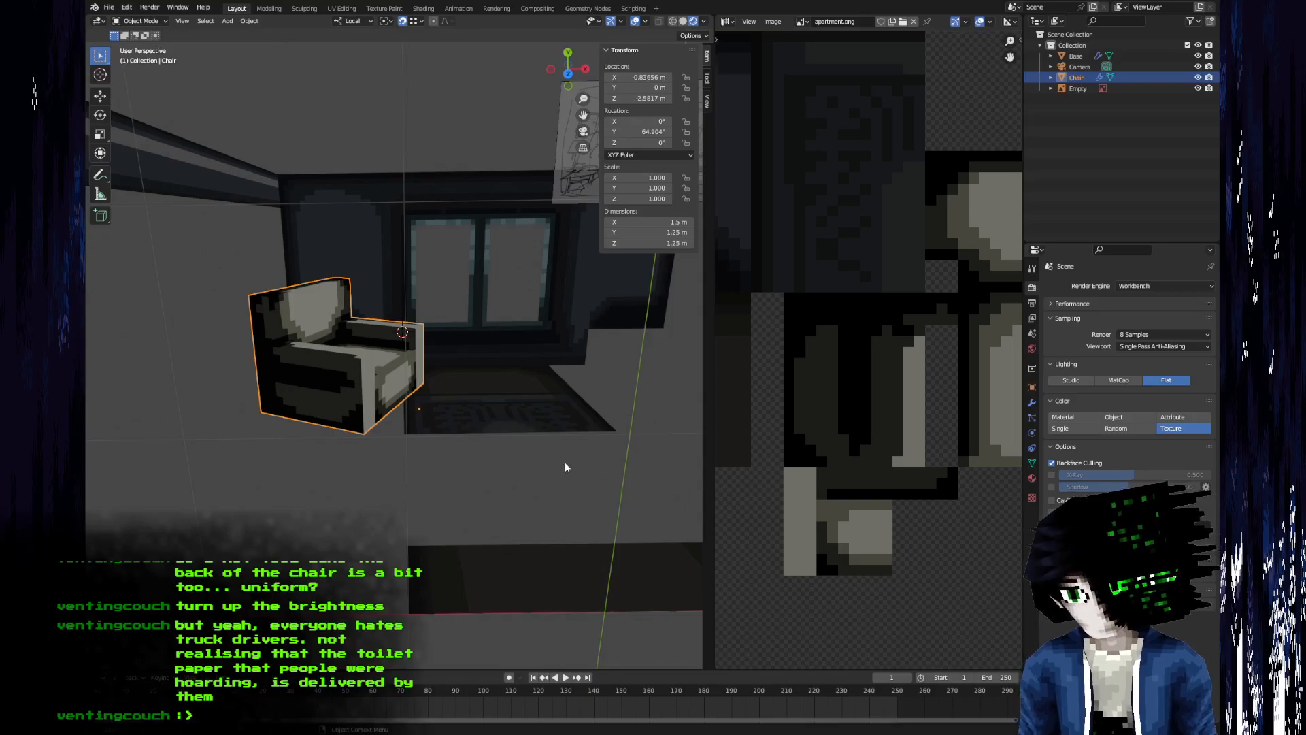
# - Select the near armrest's front face in Edit Mode to locate its area in apartment.png
pyautogui.scroll(5, 569, 467)
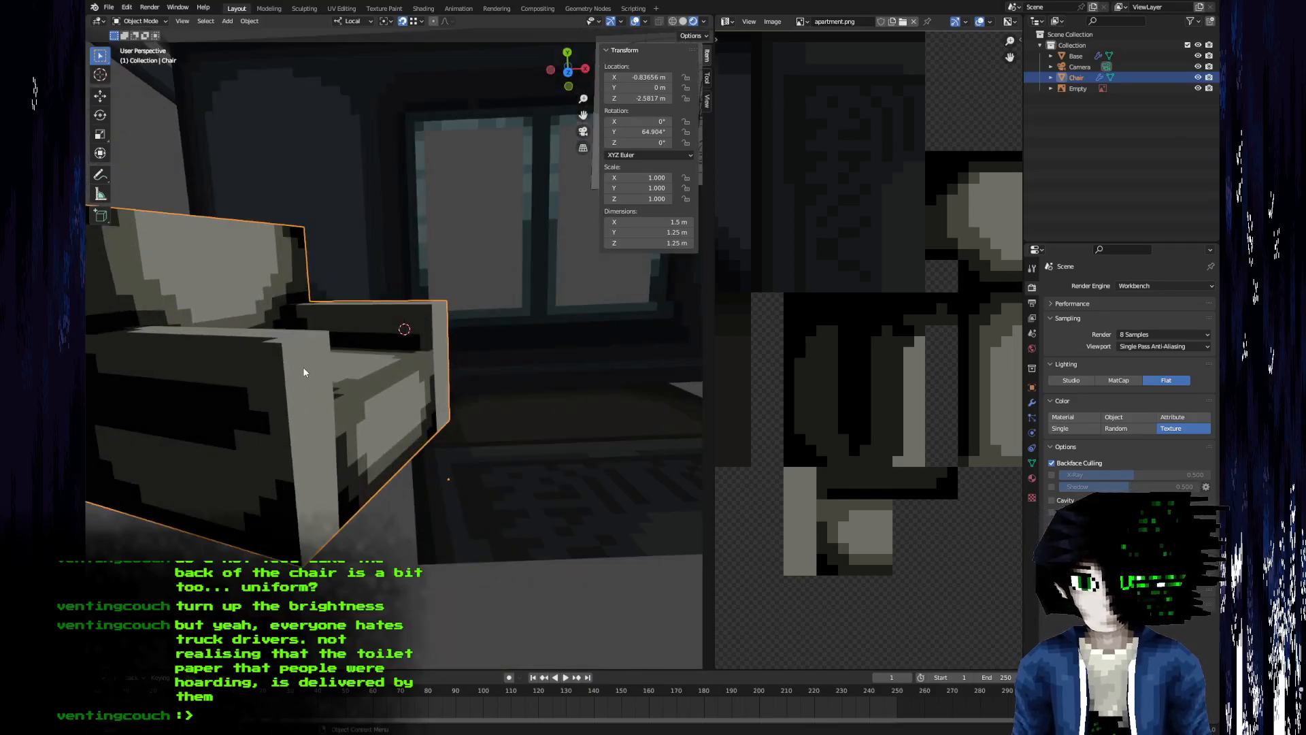
pyautogui.hotkey('alt', 'Tab')
pyautogui.moveTo(647, 419); pyautogui.dragTo(589, 343, button='middle')
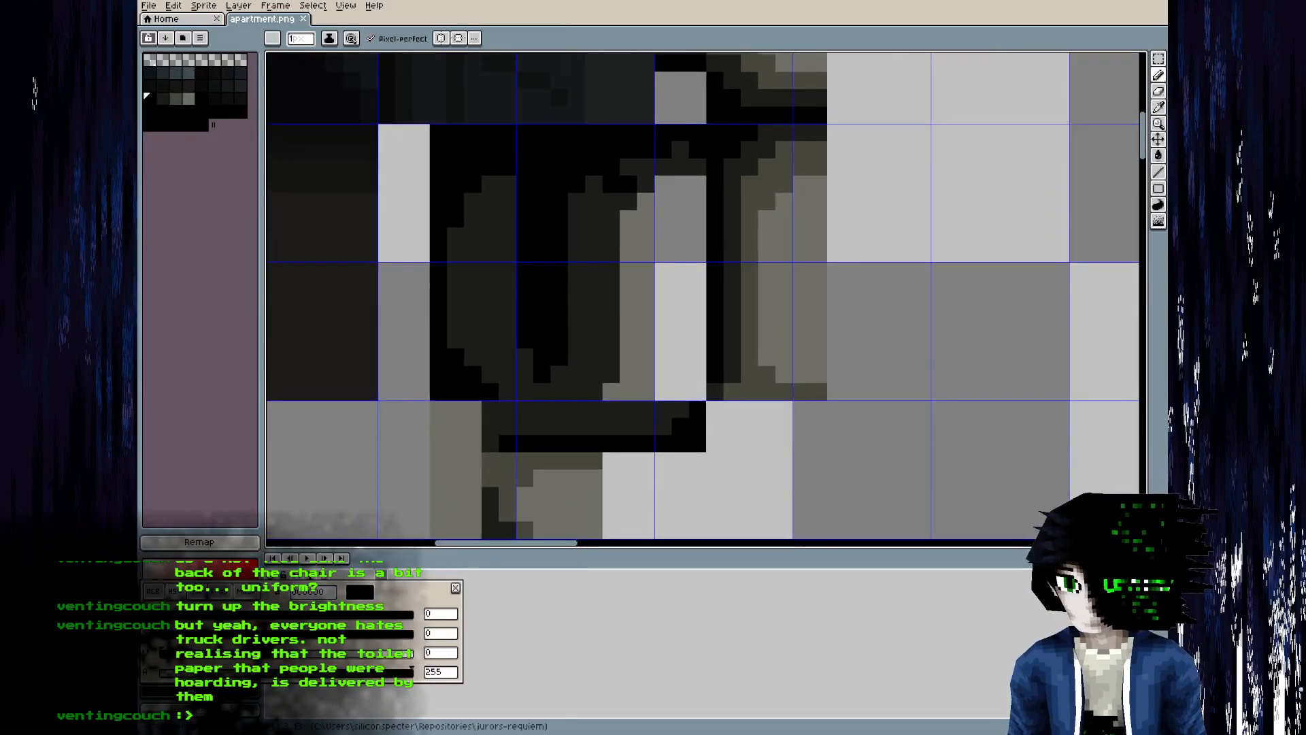
pyautogui.hotkey('alt', 'Tab')
pyautogui.click(320, 464)
pyautogui.hotkey('alt', 'Tab')
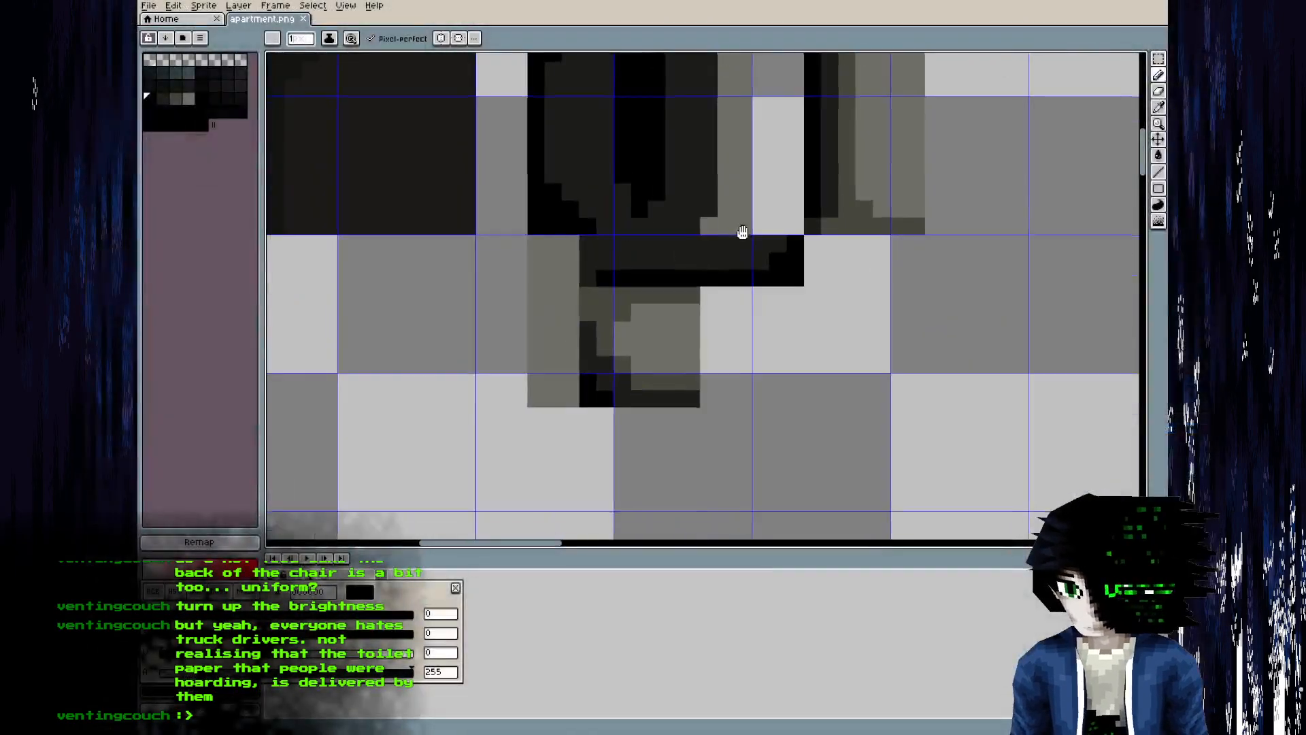
pyautogui.hotkey('alt', 'Tab')
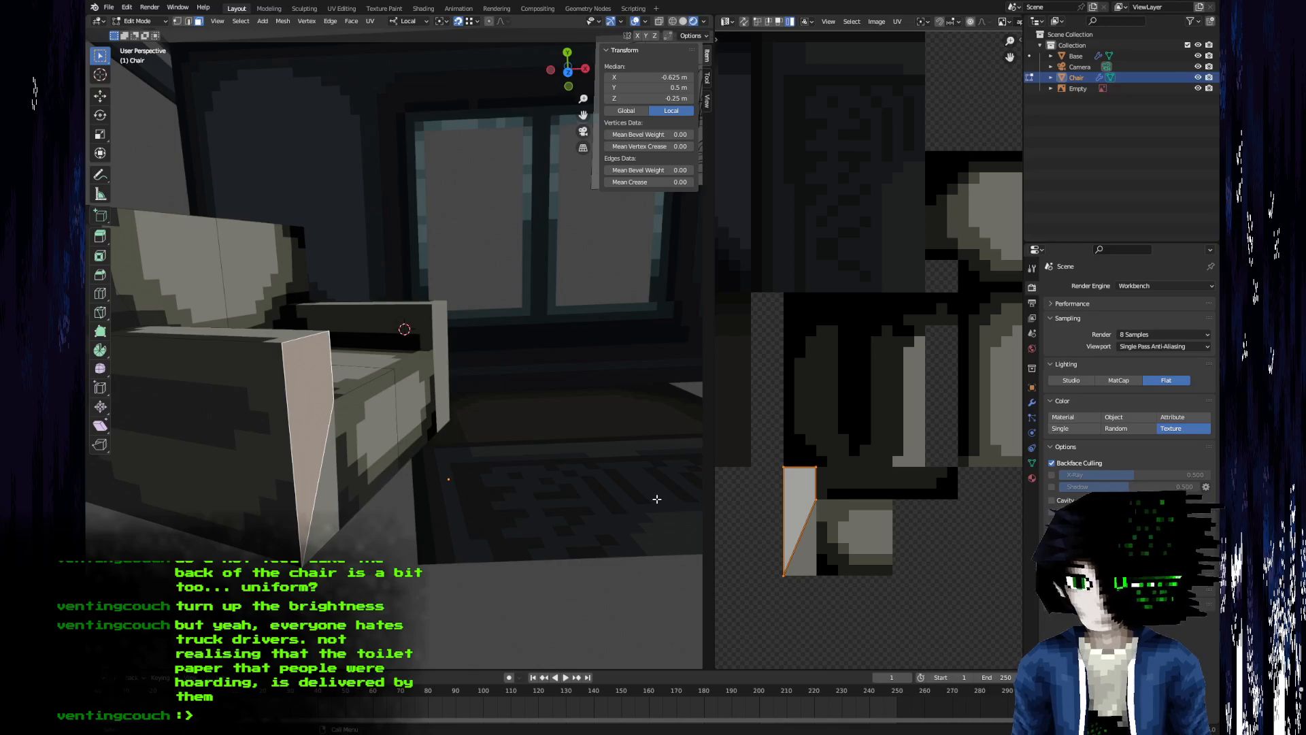
# - Paint the bottom row of the armrest front area with the dark shade (60, 10, 10)
pyautogui.hotkey('alt', 'Tab')
pyautogui.click(556, 401)
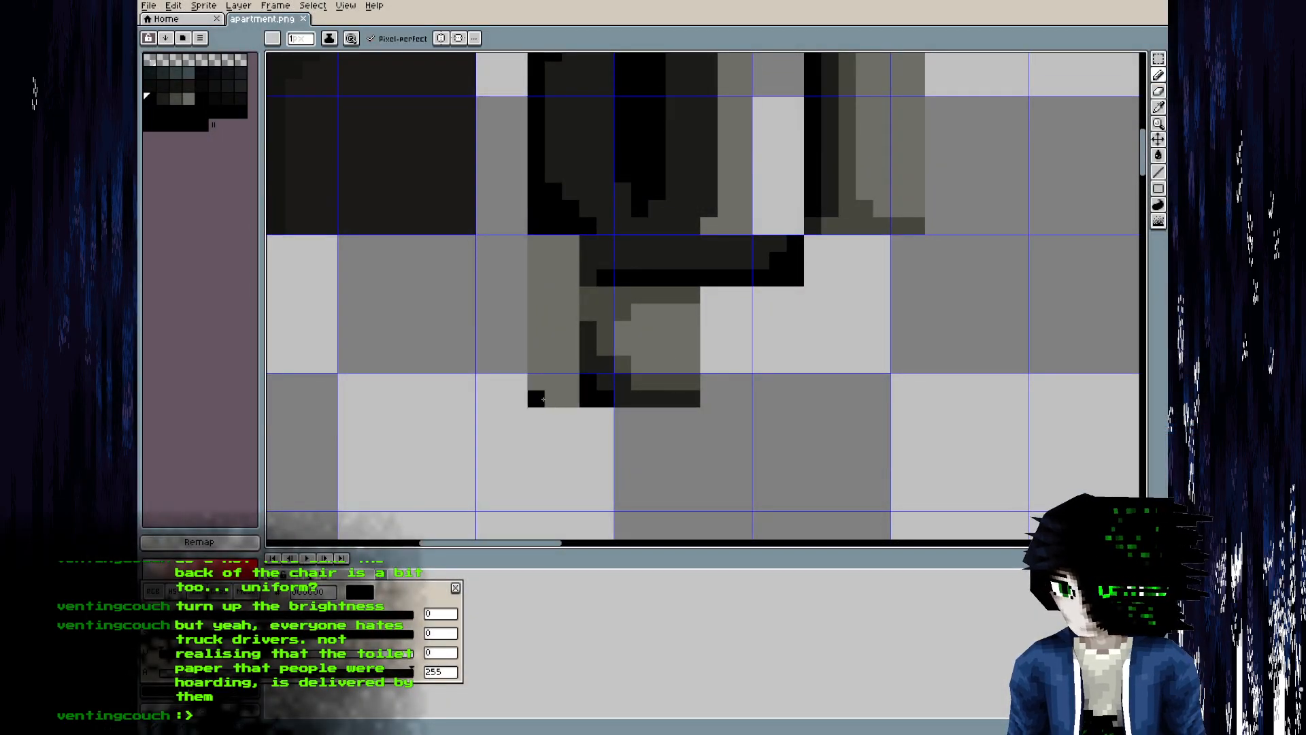
pyautogui.keyDown('alt'); pyautogui.click(610, 386); pyautogui.keyUp('alt')
pyautogui.moveTo(572, 397); pyautogui.dragTo(537, 394)
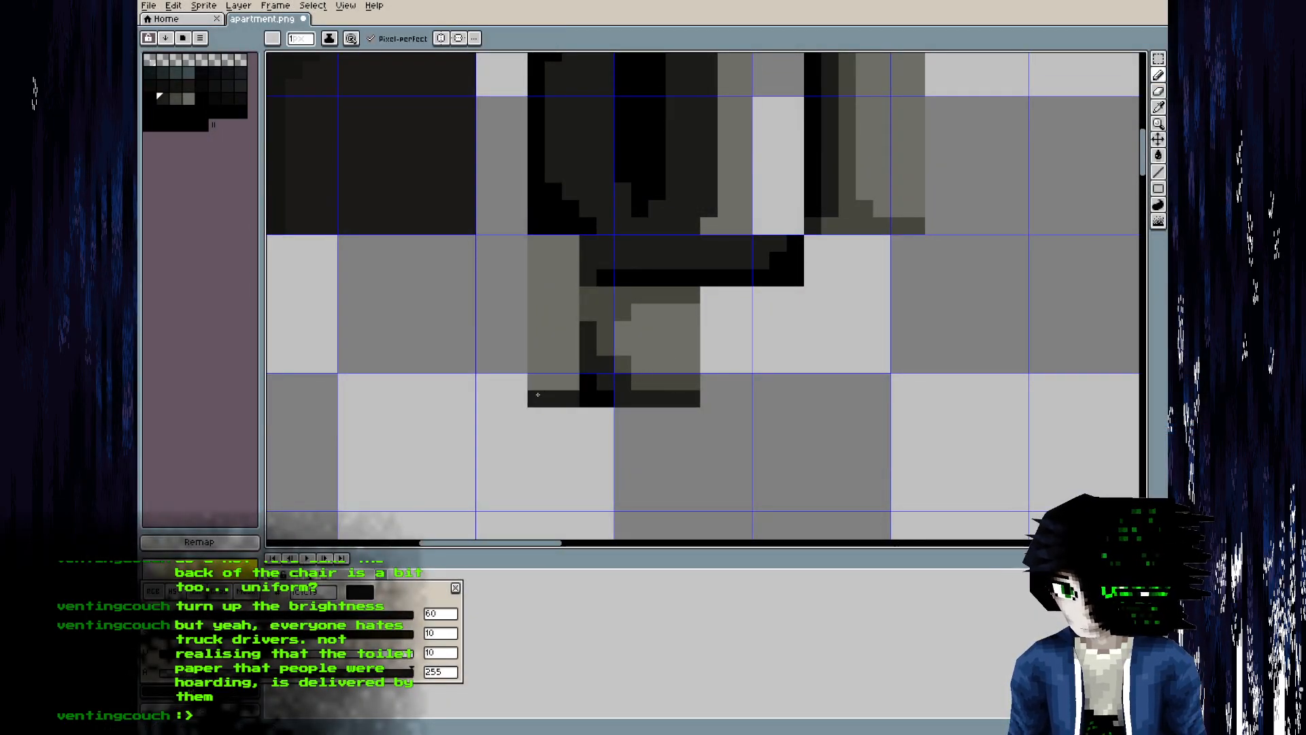
pyautogui.click(555, 375)
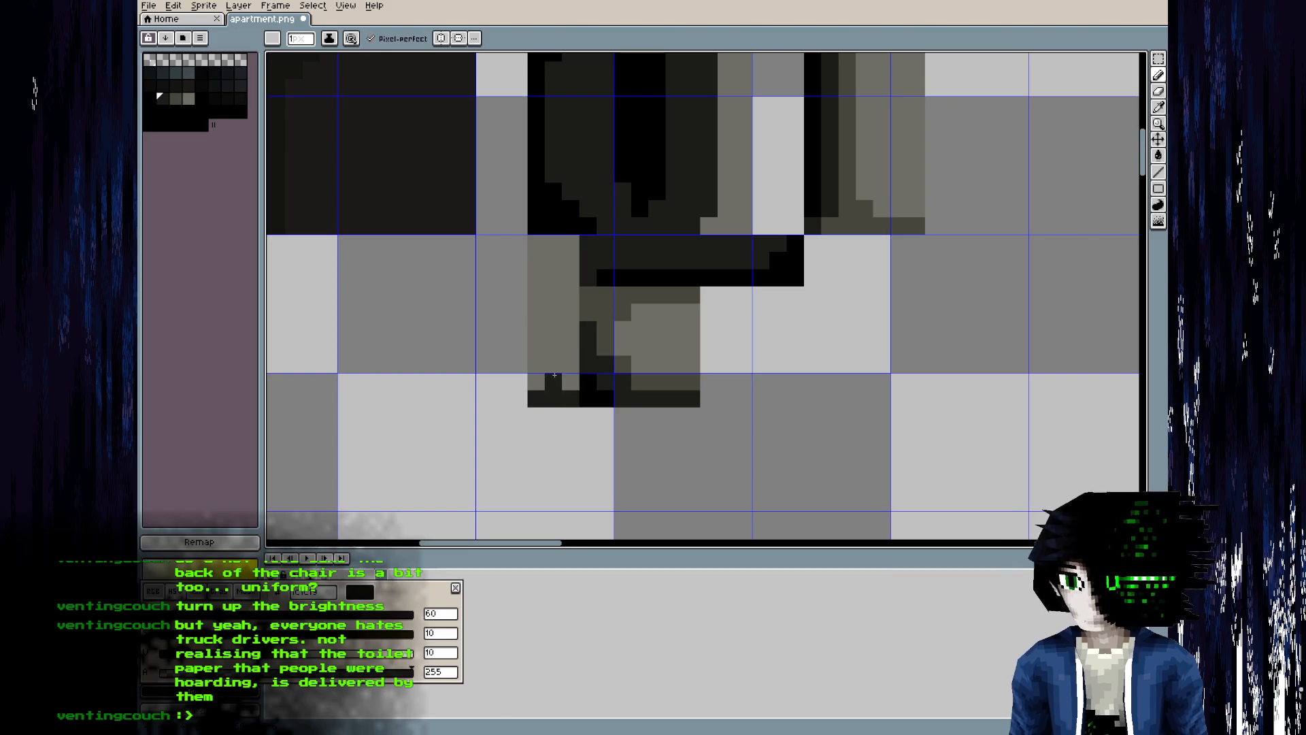
# - Fill the rest of the armrest front with the mid shade, paint a (60, 6, 43) highlight at its upper end, and save
pyautogui.keyDown('alt'); pyautogui.click(626, 362); pyautogui.keyUp('alt')
pyautogui.press('g')
pyautogui.click(553, 364)
pyautogui.keyDown('alt'); pyautogui.click(692, 330); pyautogui.keyUp('alt')
pyautogui.press('b')
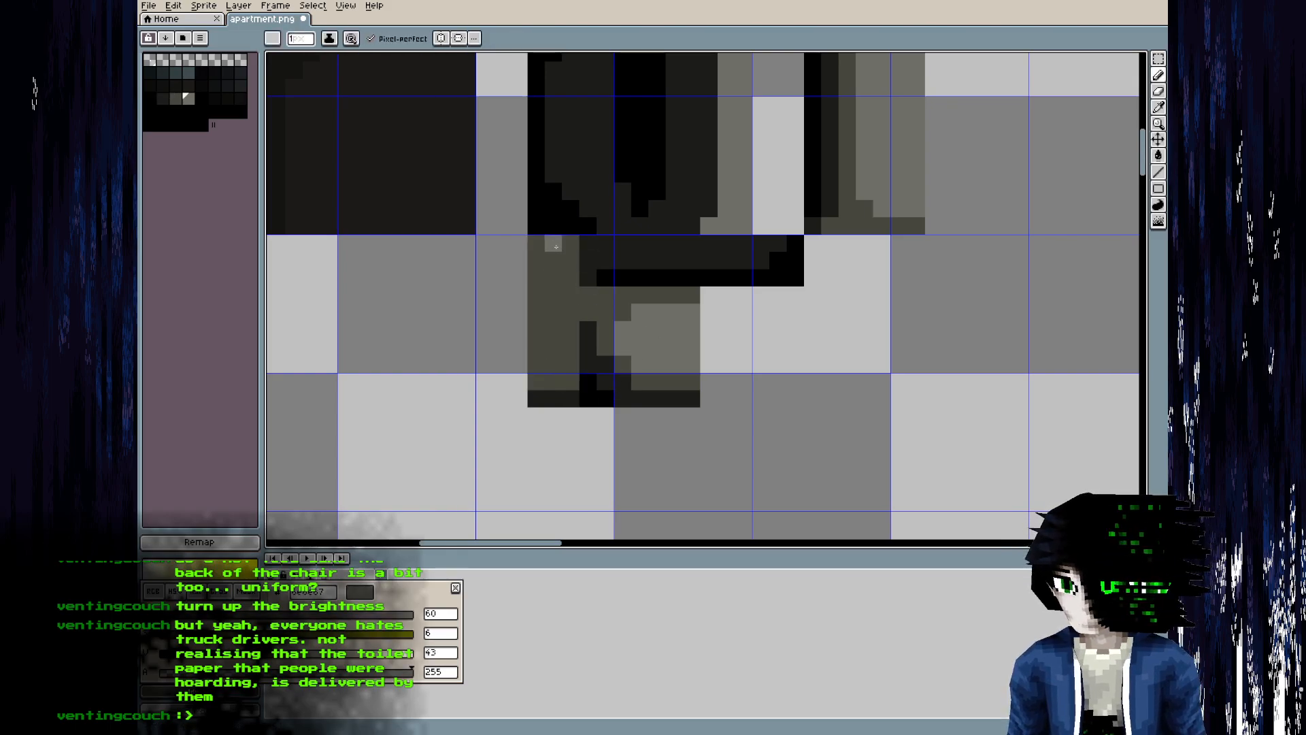
pyautogui.moveTo(570, 244); pyautogui.dragTo(570, 295)
pyautogui.hotkey('ctrl', 's')
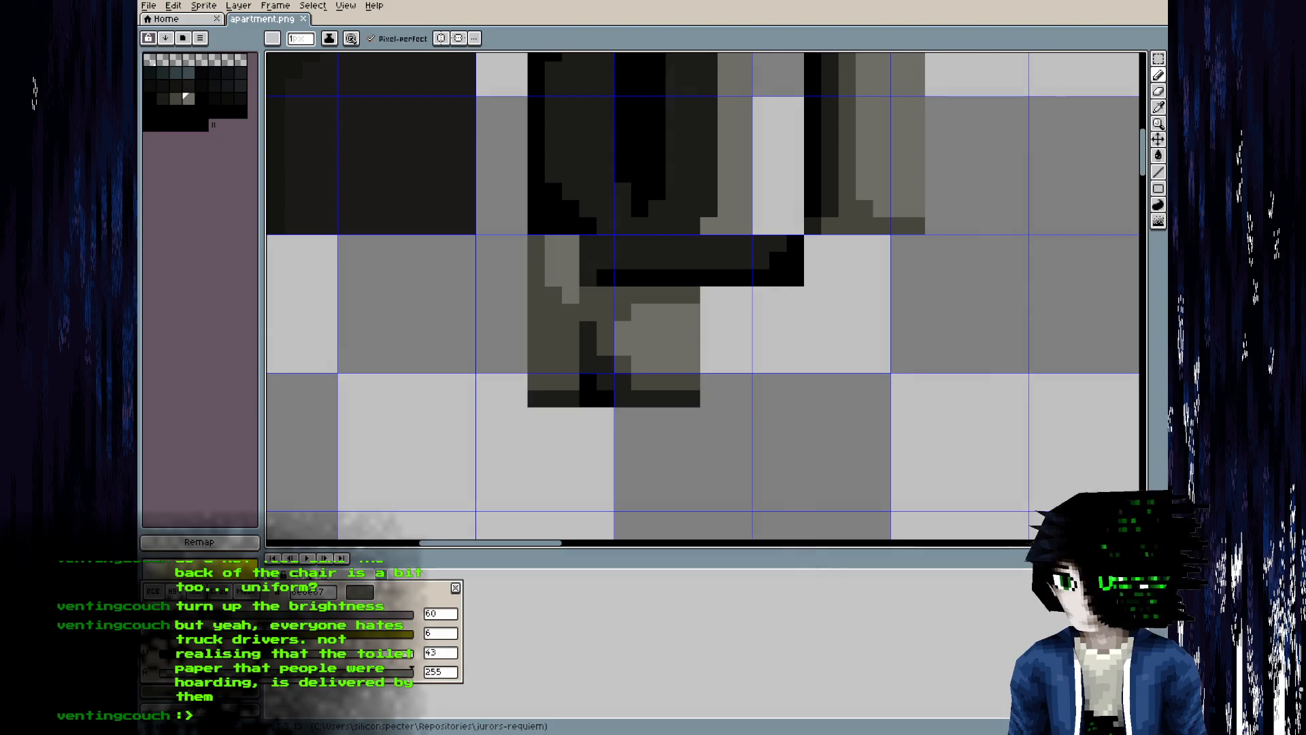
# - Add dark (60, 10, 10) pixels below the armrest front's highlight beside the cushion shading and check the chair from above in Blender
pyautogui.hotkey('alt', 'Tab')
pyautogui.press('Tab')
pyautogui.moveTo(444, 465); pyautogui.dragTo(431, 434, button='middle')
pyautogui.scroll(-3, 431, 435)
pyautogui.hotkey('alt', 'Tab')
pyautogui.press('[')
pyautogui.click(577, 329)
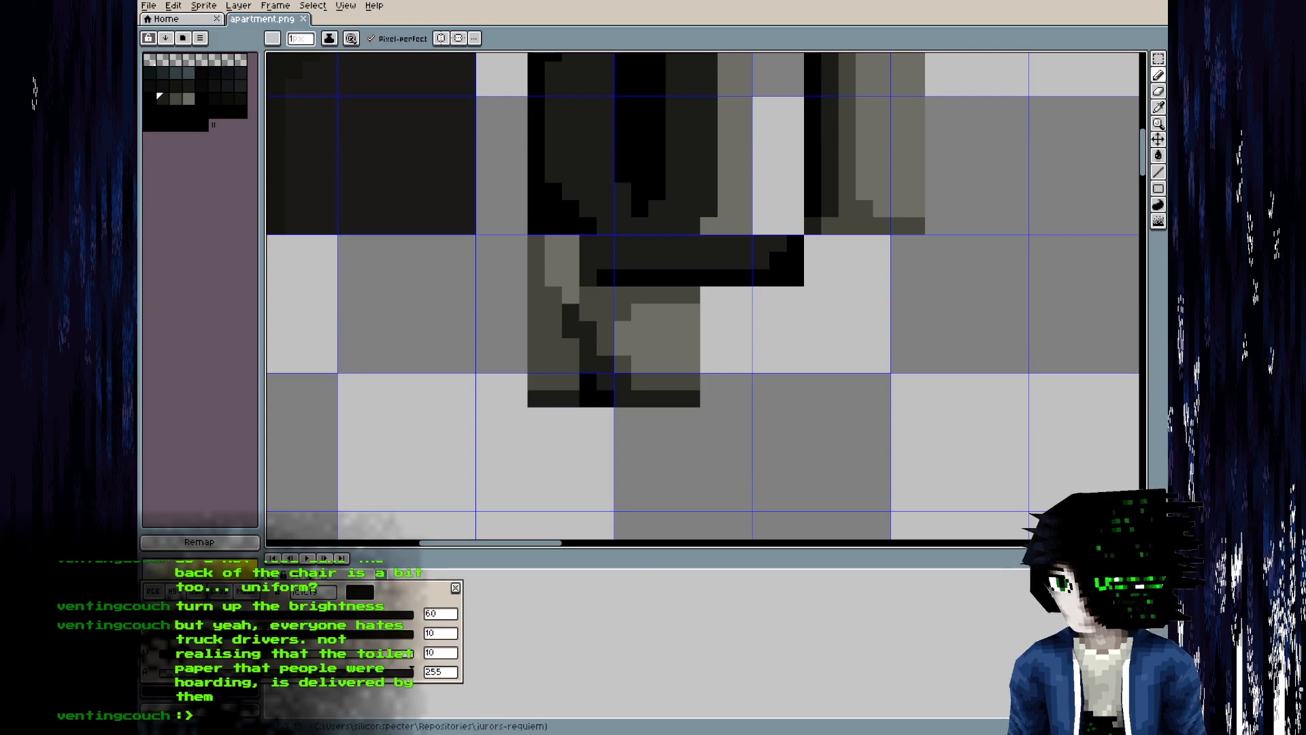
pyautogui.hotkey('alt', 'Tab')
pyautogui.moveTo(508, 451); pyautogui.dragTo(415, 624, button='middle')
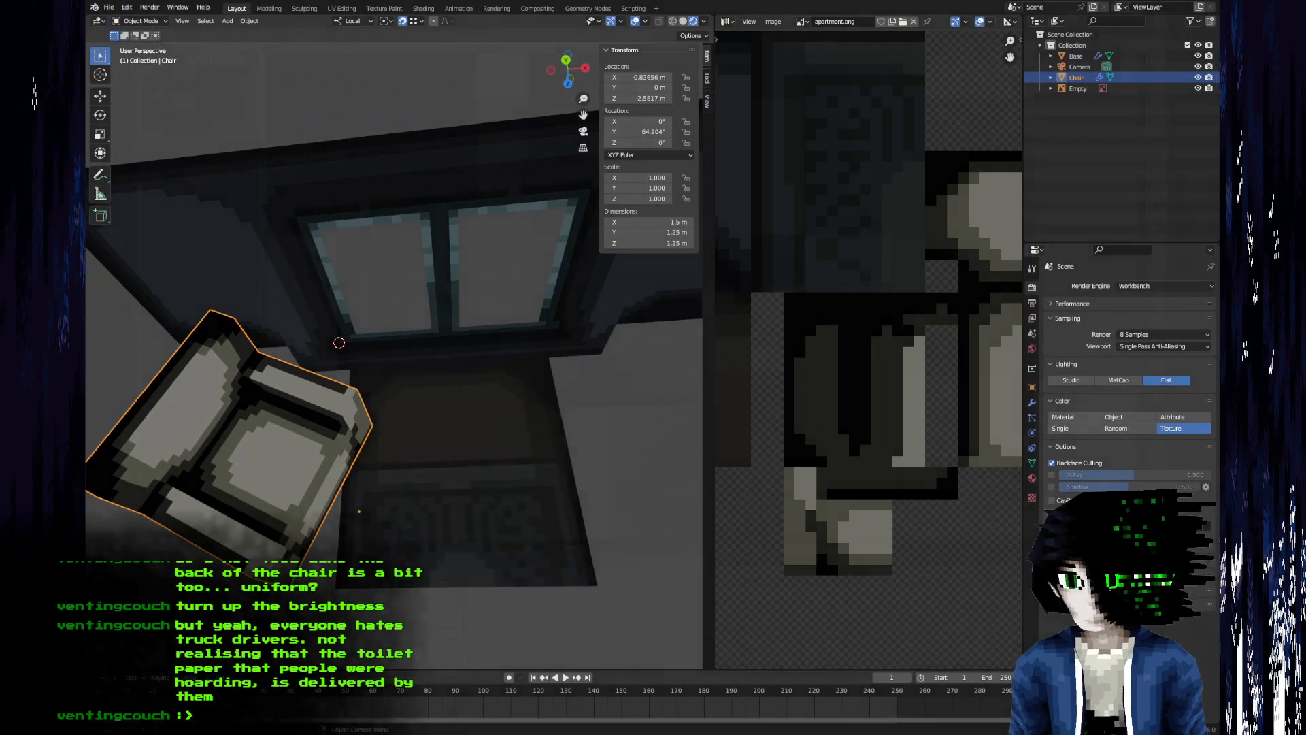
# - Paint the left column of the light armrest strip with the mid shade (60, 14, 27) and check it in Blender
pyautogui.hotkey('alt', 'Tab')
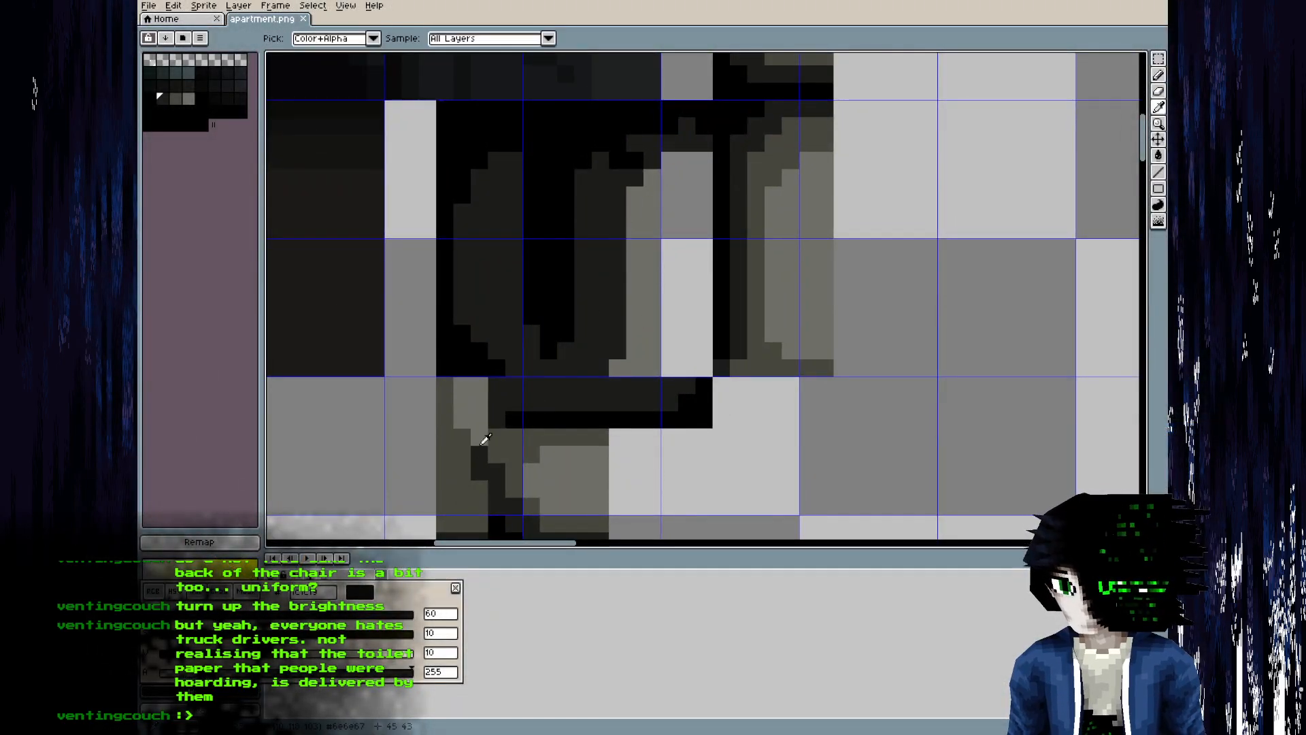
pyautogui.press('b')
pyautogui.press(']')
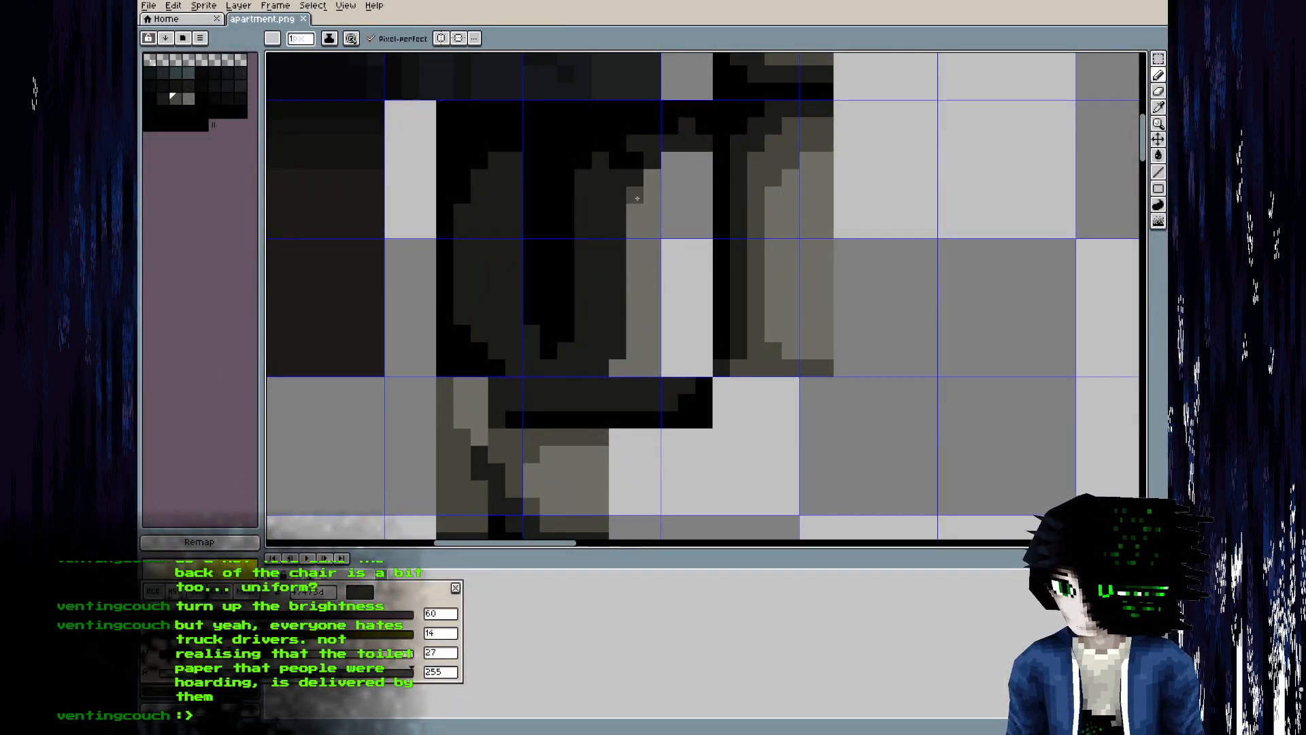
pyautogui.moveTo(636, 205); pyautogui.dragTo(637, 341)
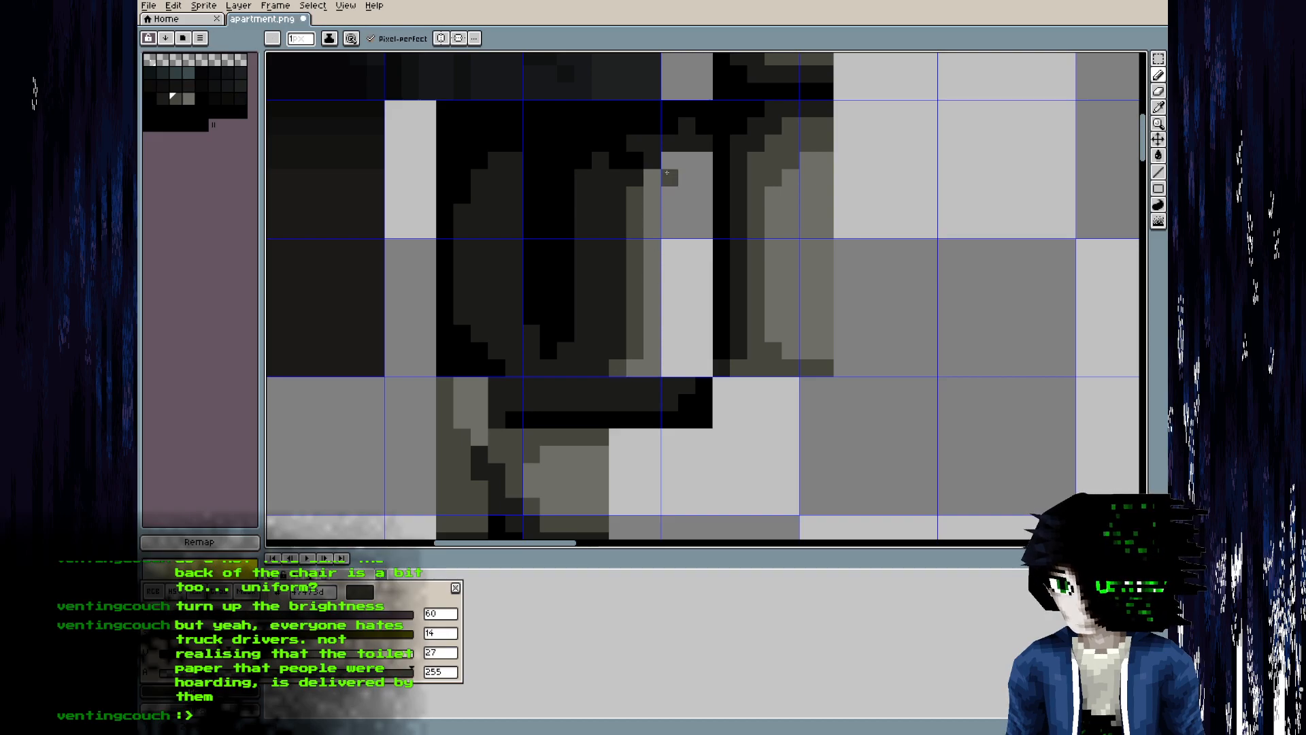
pyautogui.click(652, 263)
pyautogui.hotkey('alt', 'Tab')
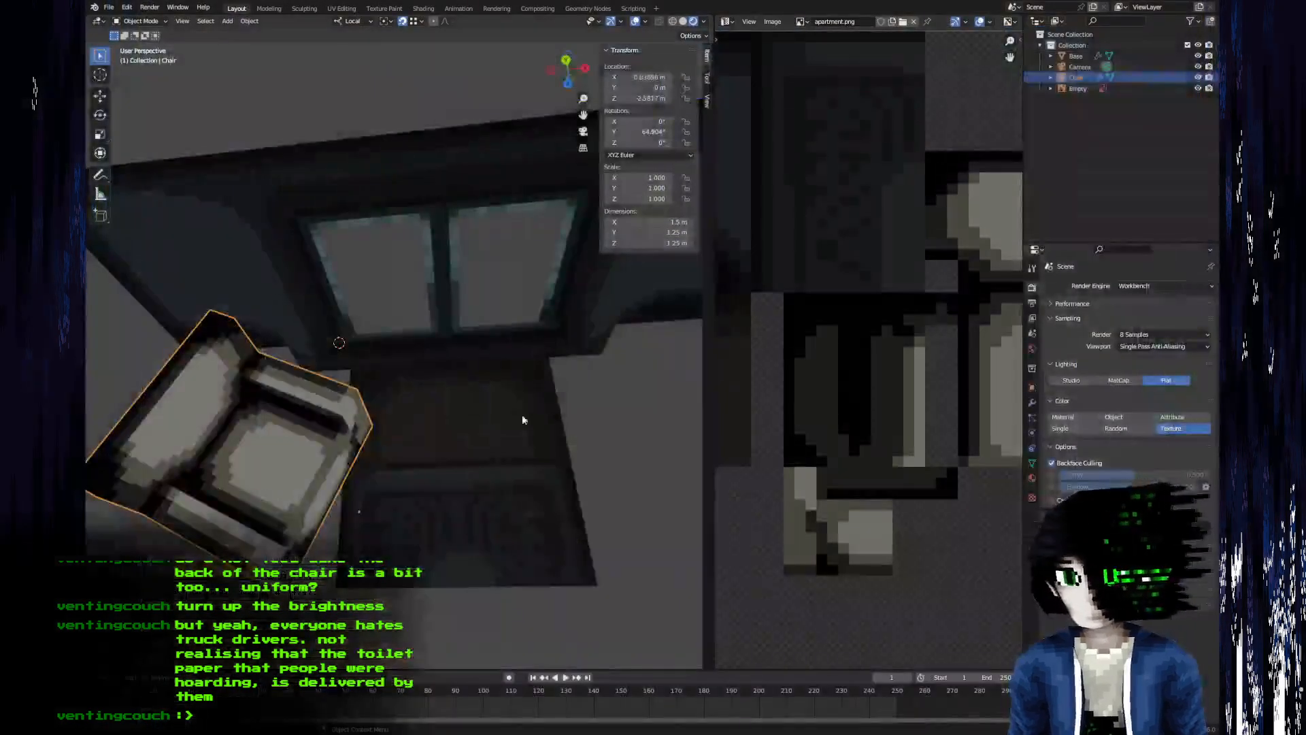
pyautogui.moveTo(447, 416); pyautogui.dragTo(412, 376, button='middle')
pyautogui.hotkey('alt', 'Tab')
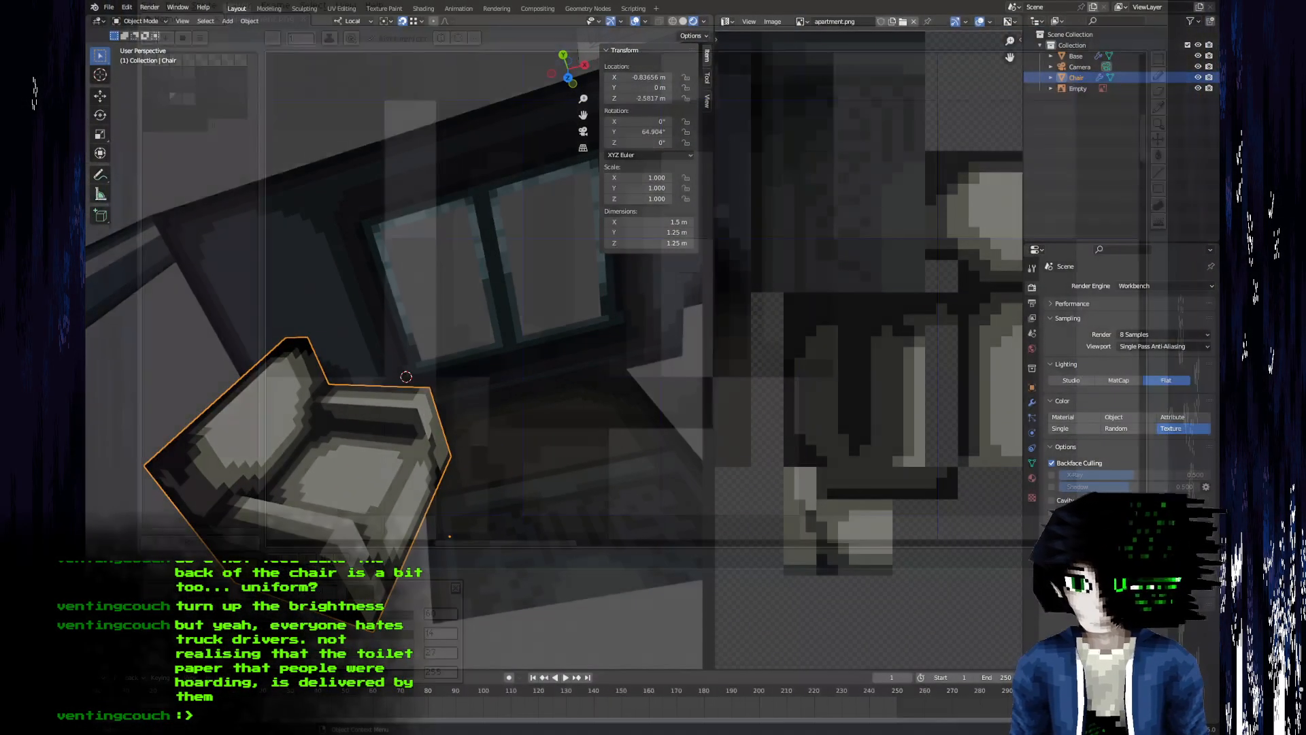
# - Narrow the armrest front's highlight with the mid shade (60, 14, 27), save, and reload the texture in Blender to inspect the chair
pyautogui.click(457, 390)
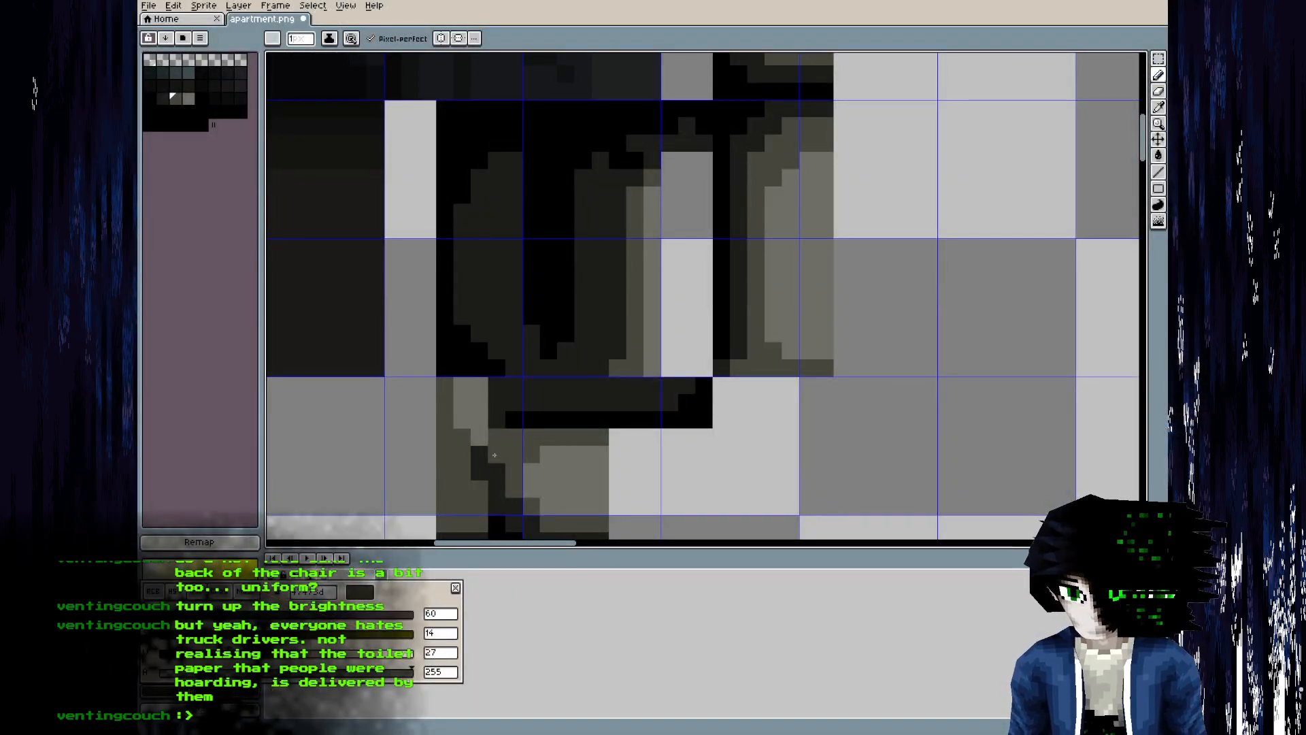
pyautogui.hotkey('alt', 'Tab')
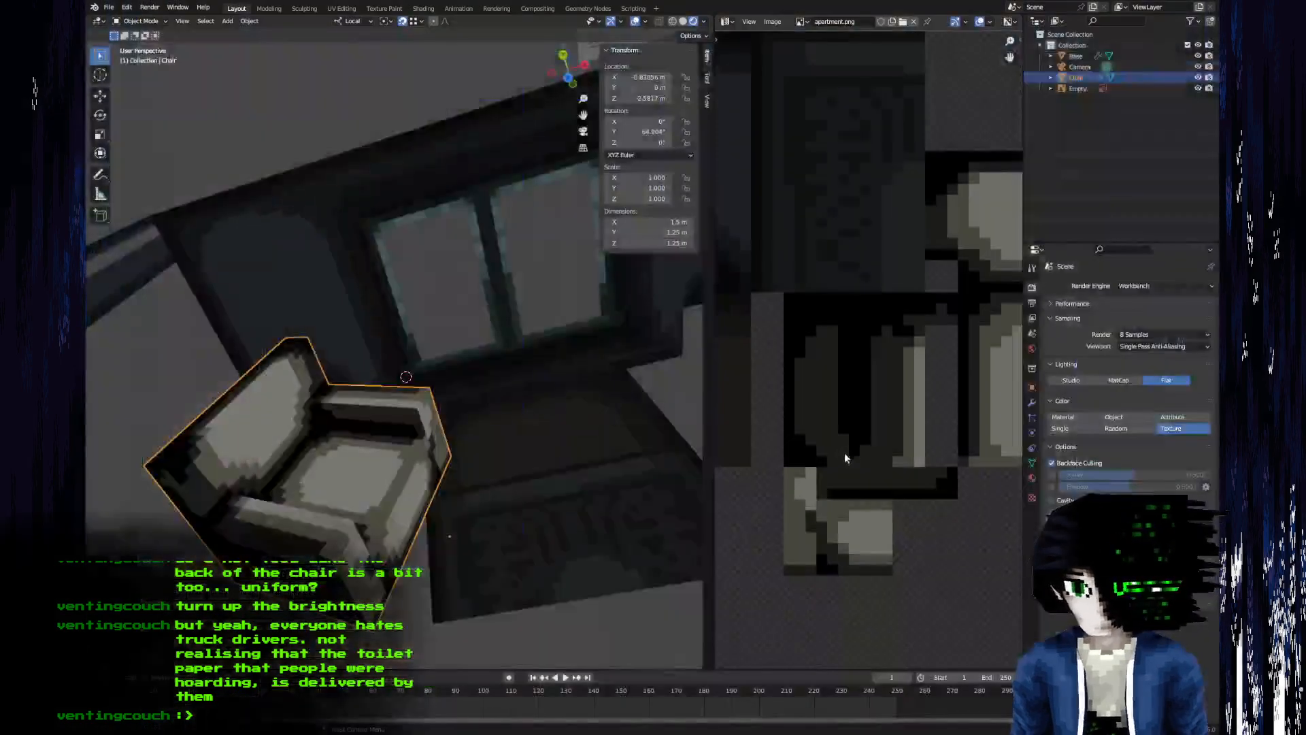
pyautogui.hotkey('alt', 'Tab')
pyautogui.hotkey('ctrl', 's')
pyautogui.hotkey('alt', 'Tab')
pyautogui.hotkey('alt', 'r')
pyautogui.moveTo(471, 482); pyautogui.dragTo(487, 452, button='middle')
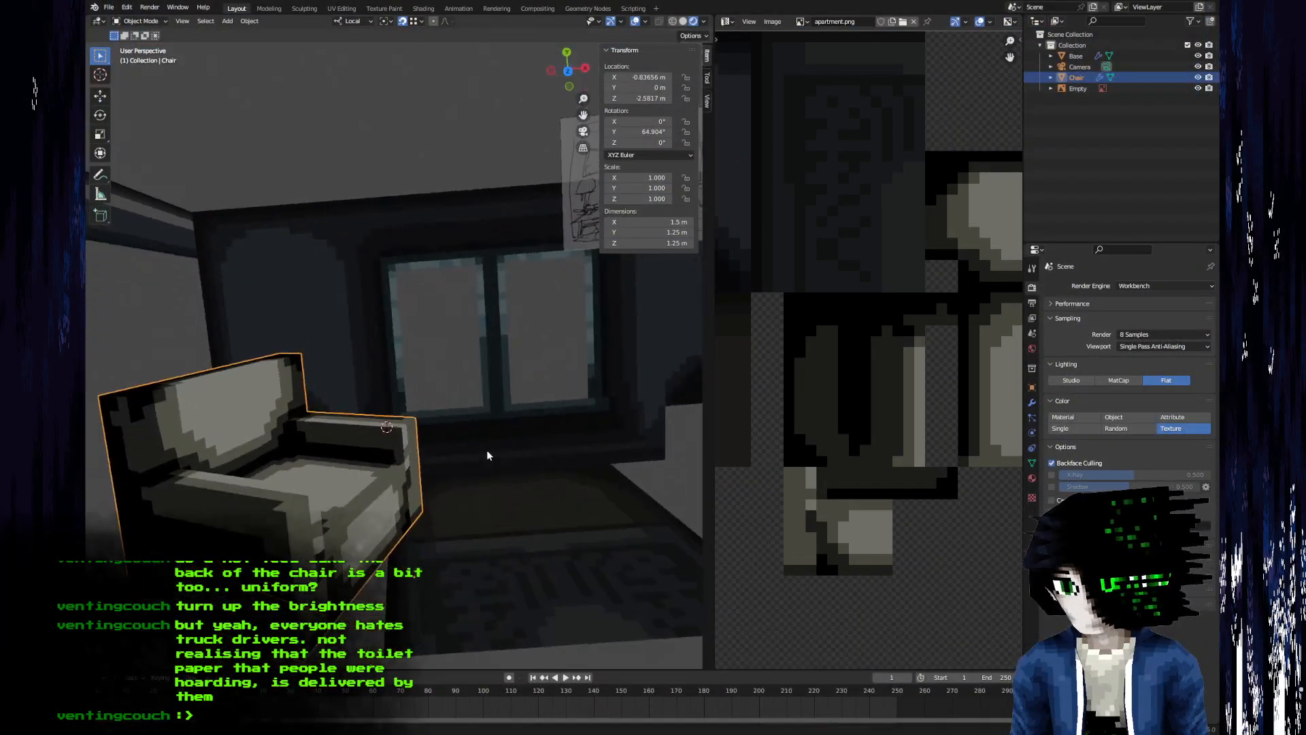
# - Touch up the edge of the armrest front's highlight with a sampled shade, save, and reload the texture to view the chair in the room
pyautogui.hotkey('alt', 'Tab')
pyautogui.keyDown('alt'); pyautogui.click(518, 389); pyautogui.keyUp('alt')
pyautogui.click(461, 416)
pyautogui.hotkey('ctrl', 's')
pyautogui.hotkey('alt', 'Tab')
pyautogui.hotkey('alt', 'r')
pyautogui.moveTo(447, 401); pyautogui.dragTo(460, 492, button='middle')
pyautogui.scroll(-5, 427, 548)
pyautogui.scroll(3, 461, 493)
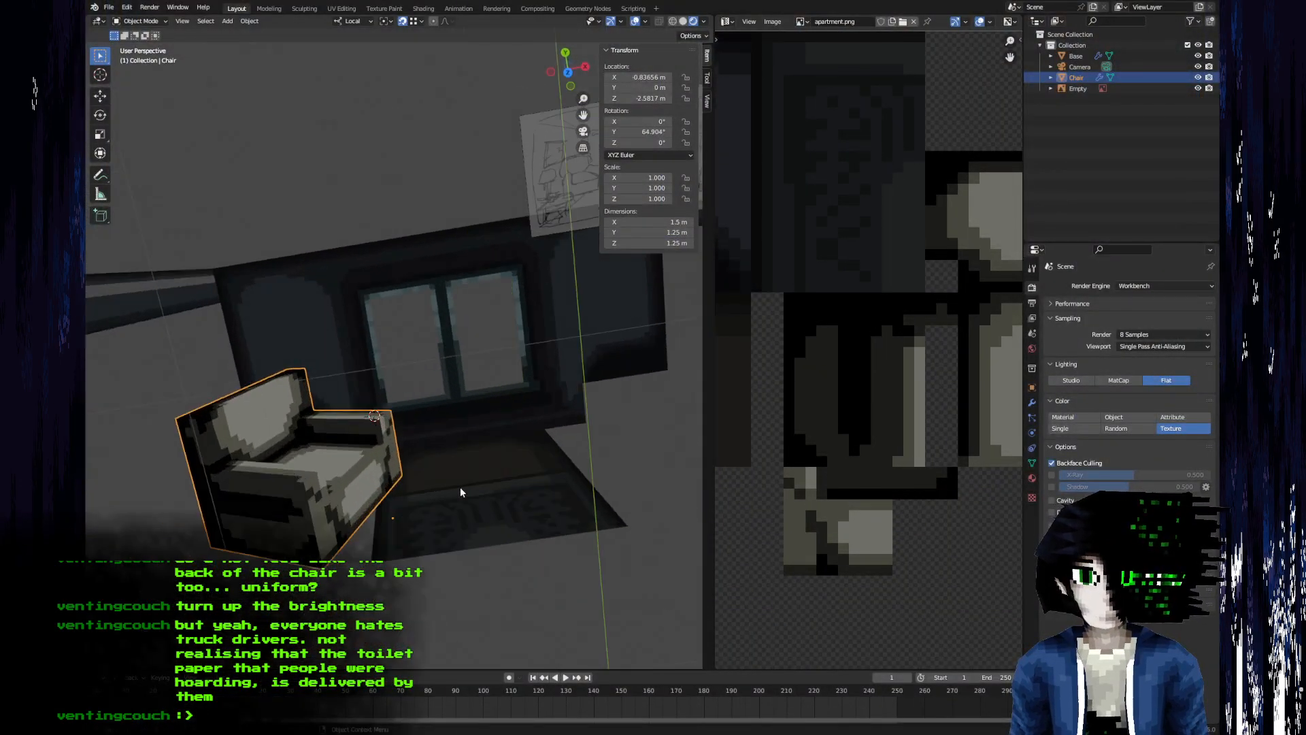
# - Darken the chair's palette shades in apartment.png and check the chair against the room in Blender
pyautogui.hotkey('alt', 'Tab')
pyautogui.moveTo(203, 100); pyautogui.dragTo(238, 99)
pyautogui.hotkey('ctrl', 'c')
pyautogui.click(153, 100)
pyautogui.hotkey('ctrl', 'v')
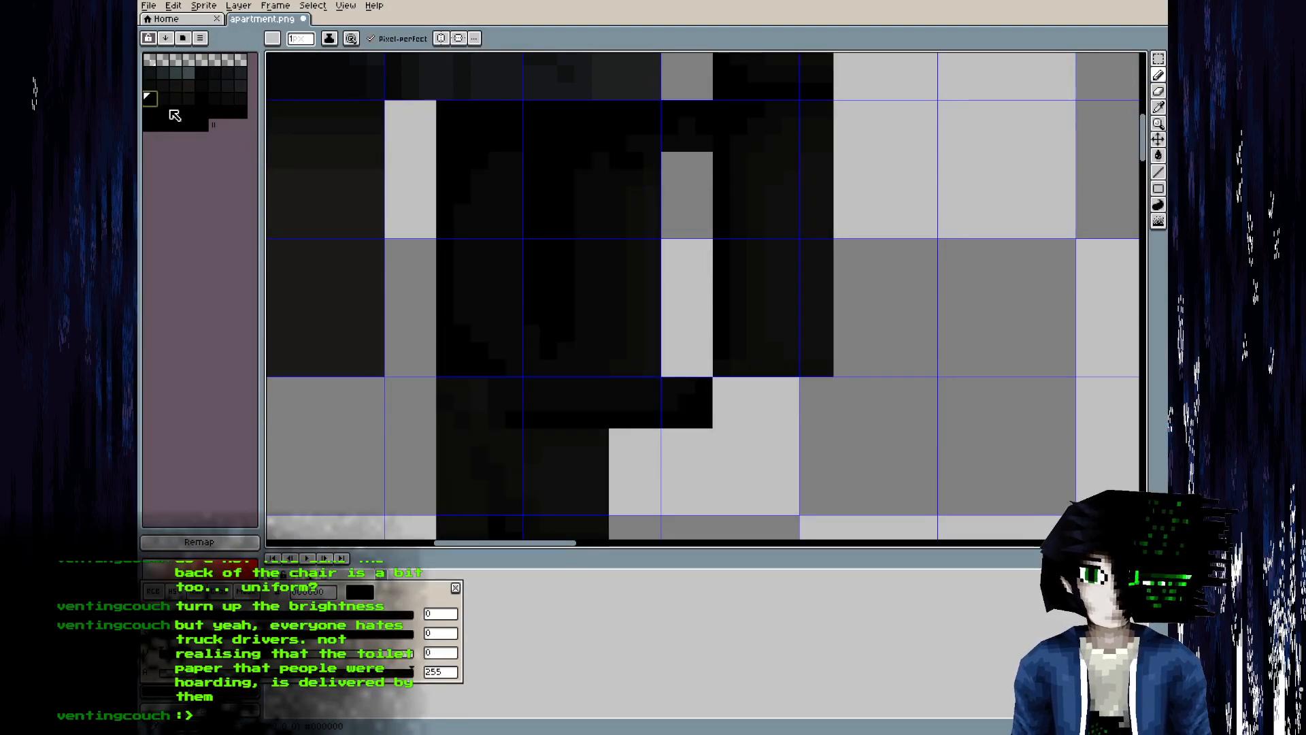
pyautogui.hotkey('alt', 'Tab')
pyautogui.scroll(5, 537, 422)
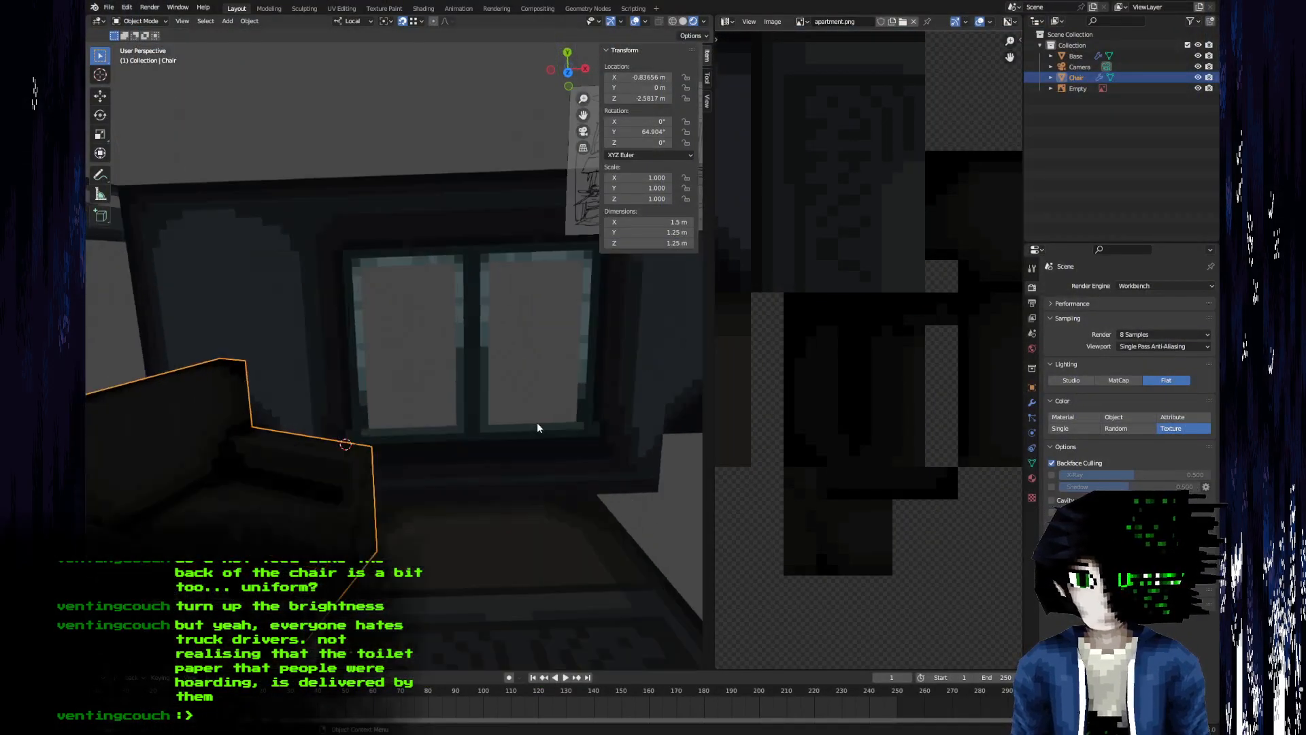
pyautogui.scroll(-2, 510, 314)
# - Adjust the darkened chair palette, setting the selected light shade to (60, 5, 10), and compare the chair with the room in Blender
pyautogui.hotkey('alt', 'Tab')
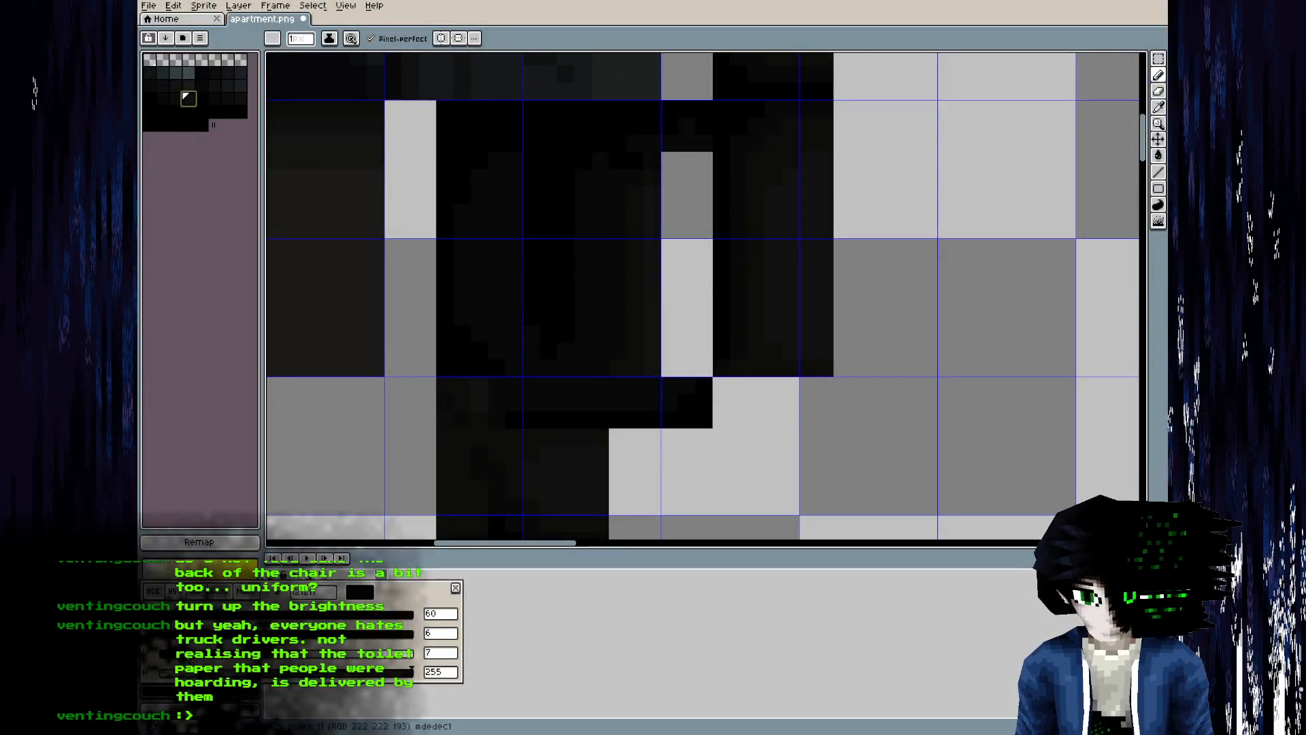
pyautogui.click(172, 95)
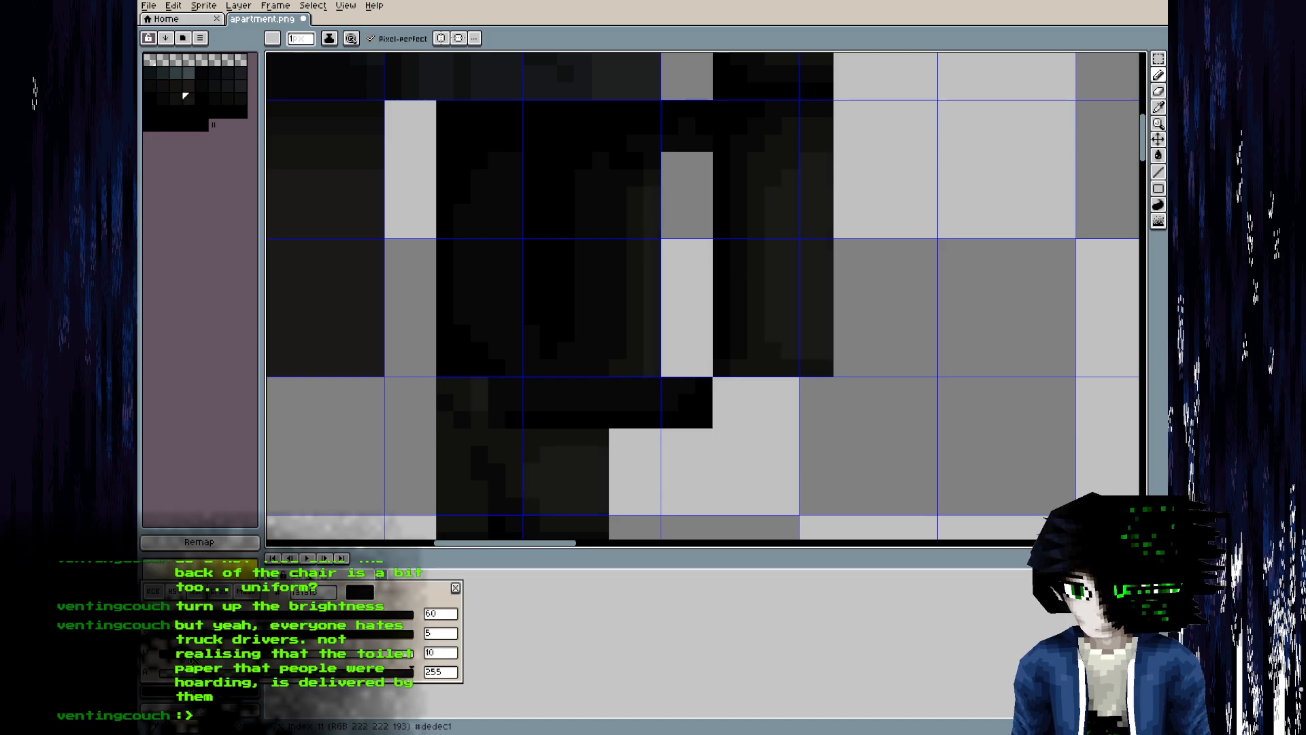
pyautogui.hotkey('alt', 'Tab')
pyautogui.moveTo(492, 490); pyautogui.dragTo(400, 526, button='middle')
pyautogui.scroll(-2, 400, 526)
pyautogui.click(587, 498)
pyautogui.moveTo(487, 496); pyautogui.dragTo(285, 455, button='middle')
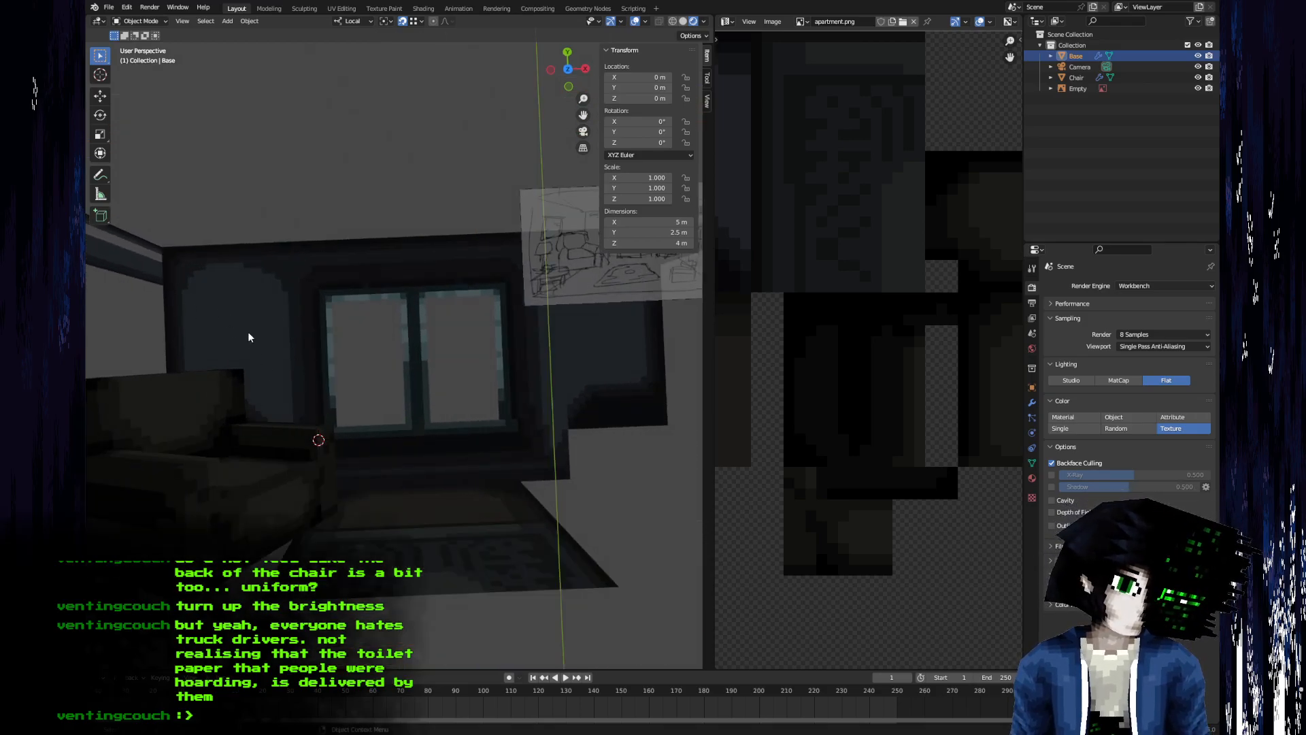
# - Switch to Aseprite, sample the back wall's light shade in apartment.png, set it to (214, 19, 12), and check the room in Blender
pyautogui.hotkey('alt', 'Tab')
pyautogui.moveTo(565, 225); pyautogui.dragTo(659, 444, button='middle')
pyautogui.scroll(-1, 565, 361)
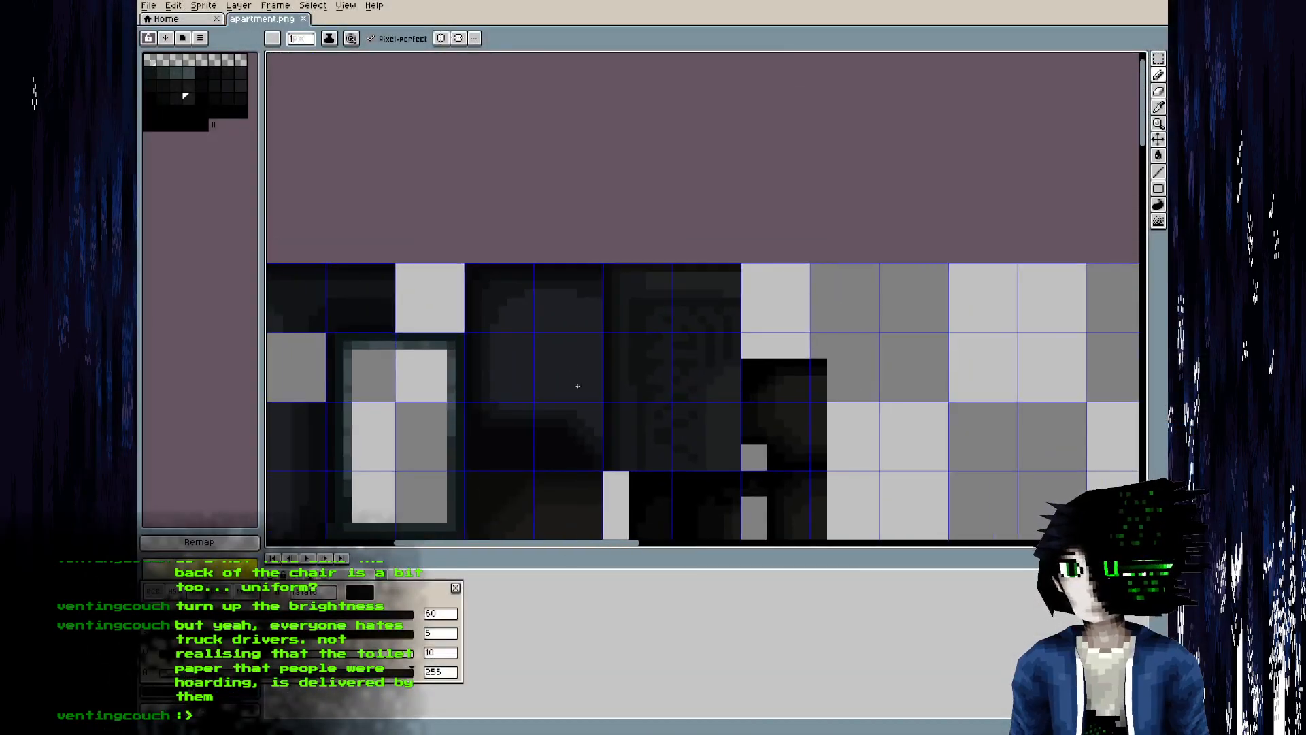
pyautogui.keyDown('alt'); pyautogui.click(598, 394); pyautogui.keyUp('alt')
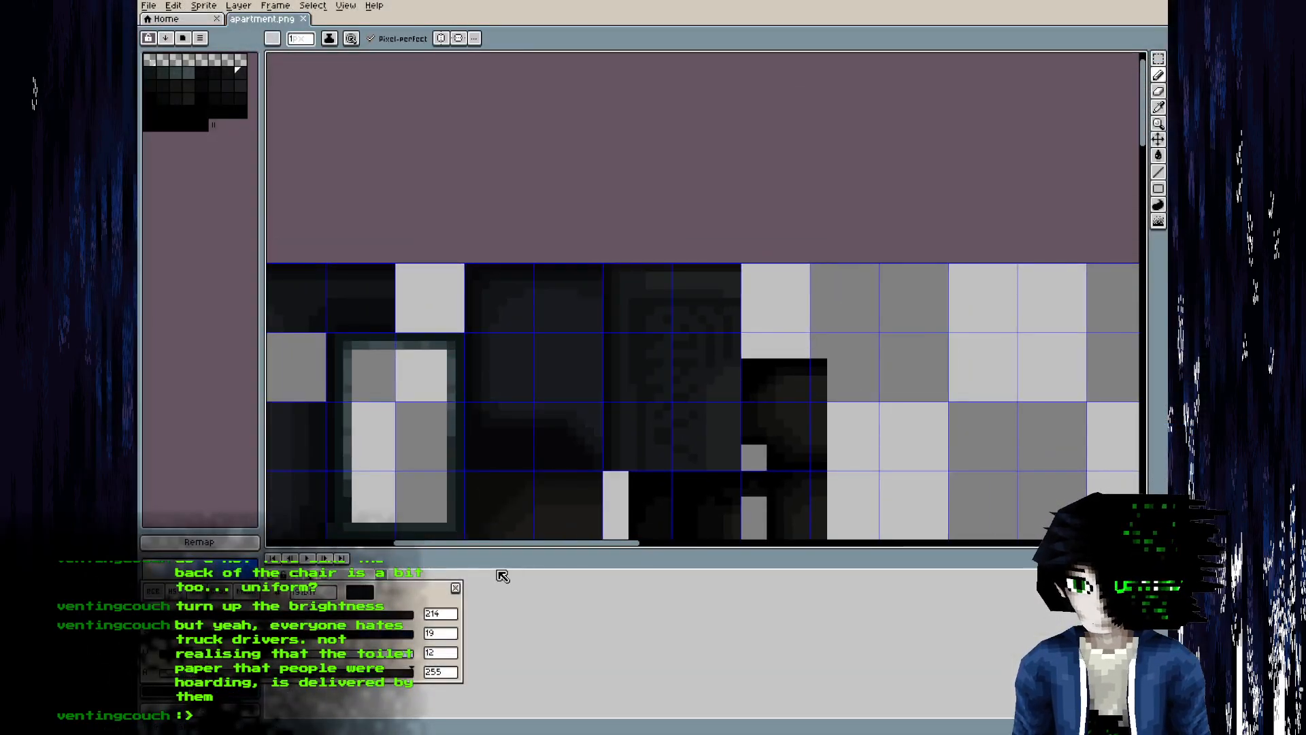
pyautogui.hotkey('alt', 'Tab')
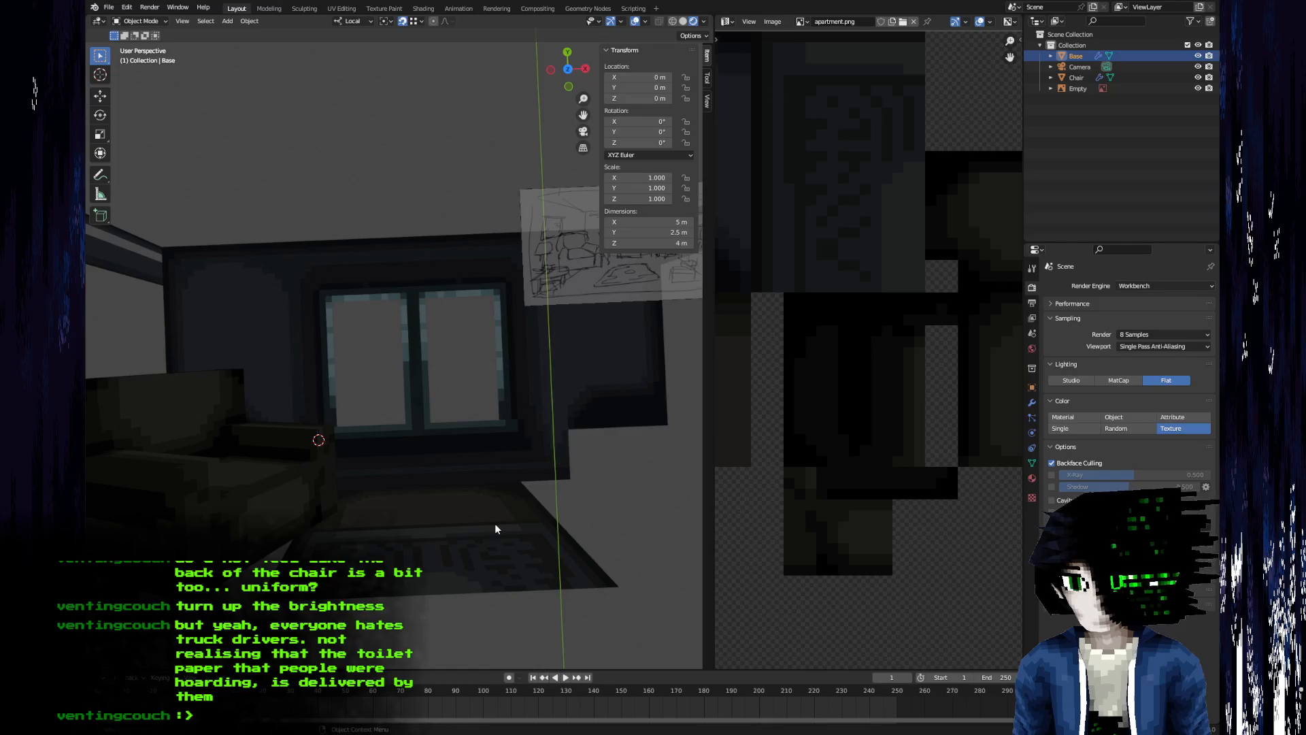
pyautogui.keyDown('shift'); pyautogui.moveTo(475, 514); pyautogui.dragTo(525, 525, button='middle'); pyautogui.keyUp('shift')
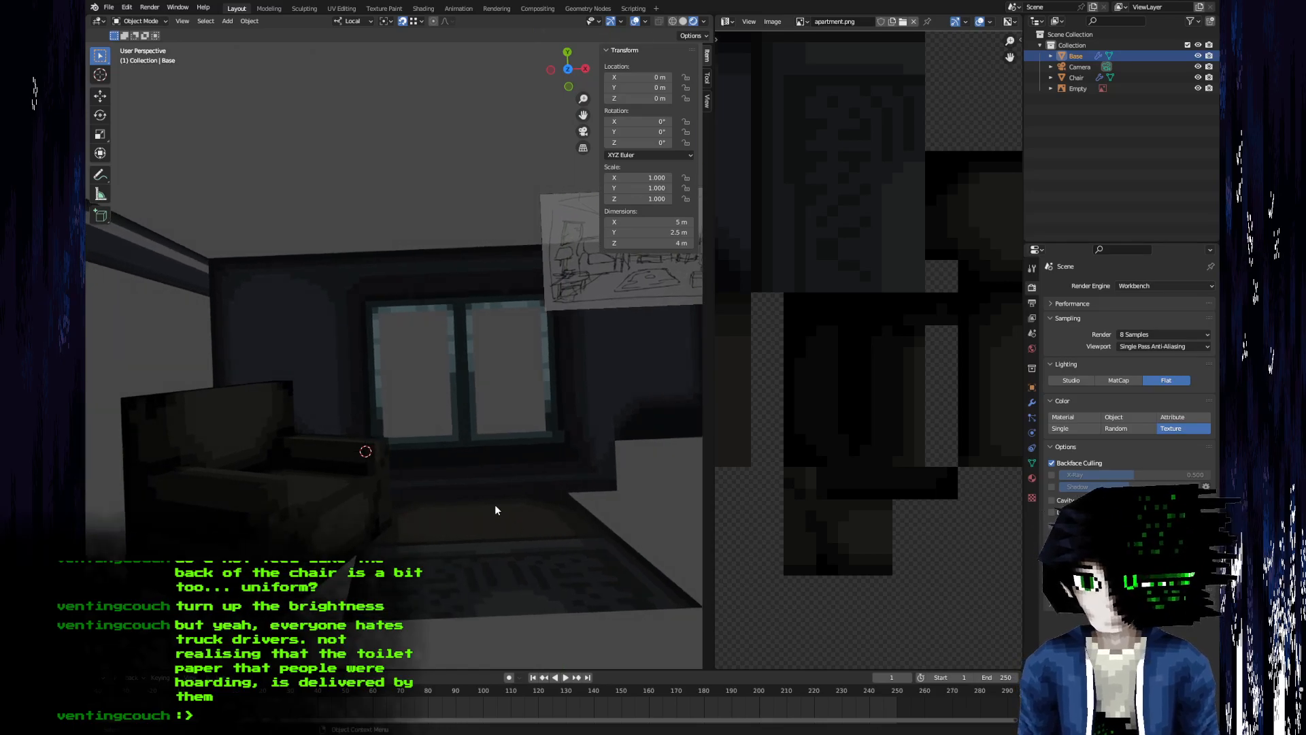
# - Darken the wall shade in apartment.png to (214, 19, 11), save the texture, and compare the wall with the chair in Blender
pyautogui.hotkey('alt', 'Tab')
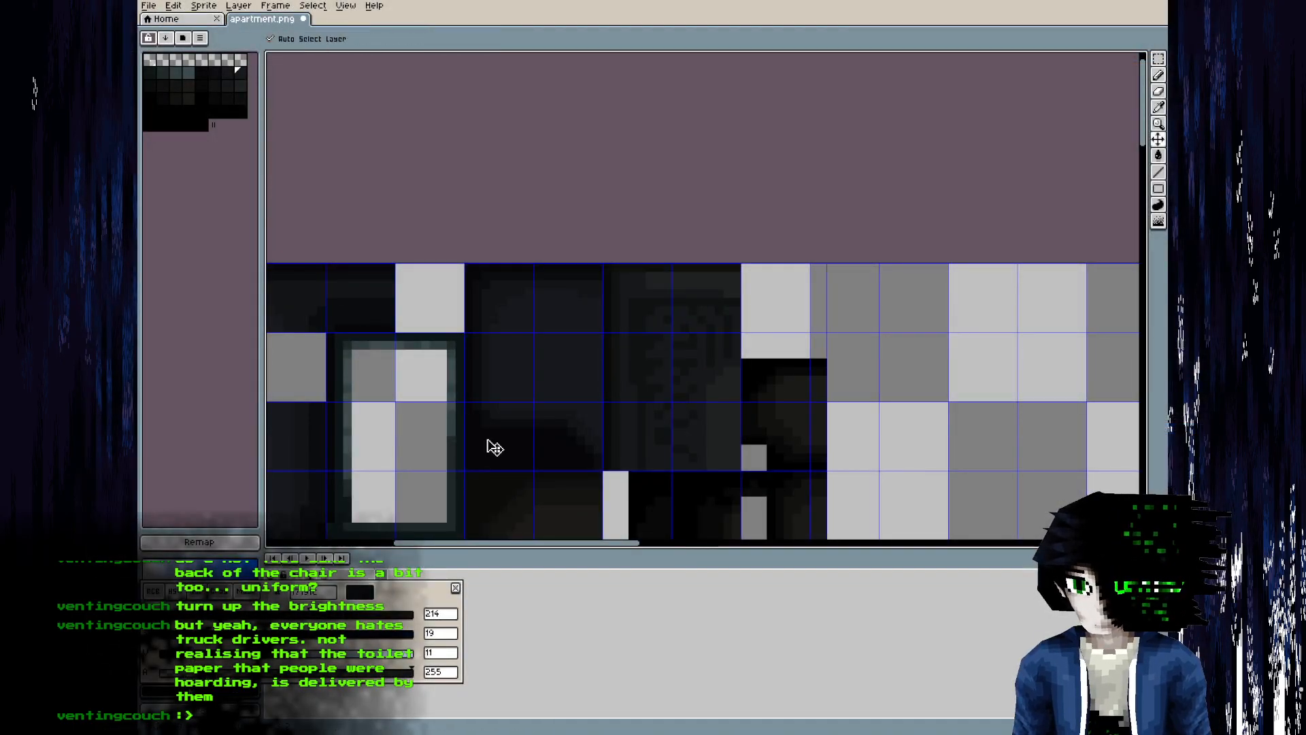
pyautogui.hotkey('ctrl', 's')
pyautogui.hotkey('alt', 'Tab')
pyautogui.moveTo(502, 496); pyautogui.dragTo(397, 471, button='middle')
pyautogui.hotkey('alt', 'Tab')
pyautogui.hotkey('alt', 'Tab')
pyautogui.scroll(-3, 361, 519)
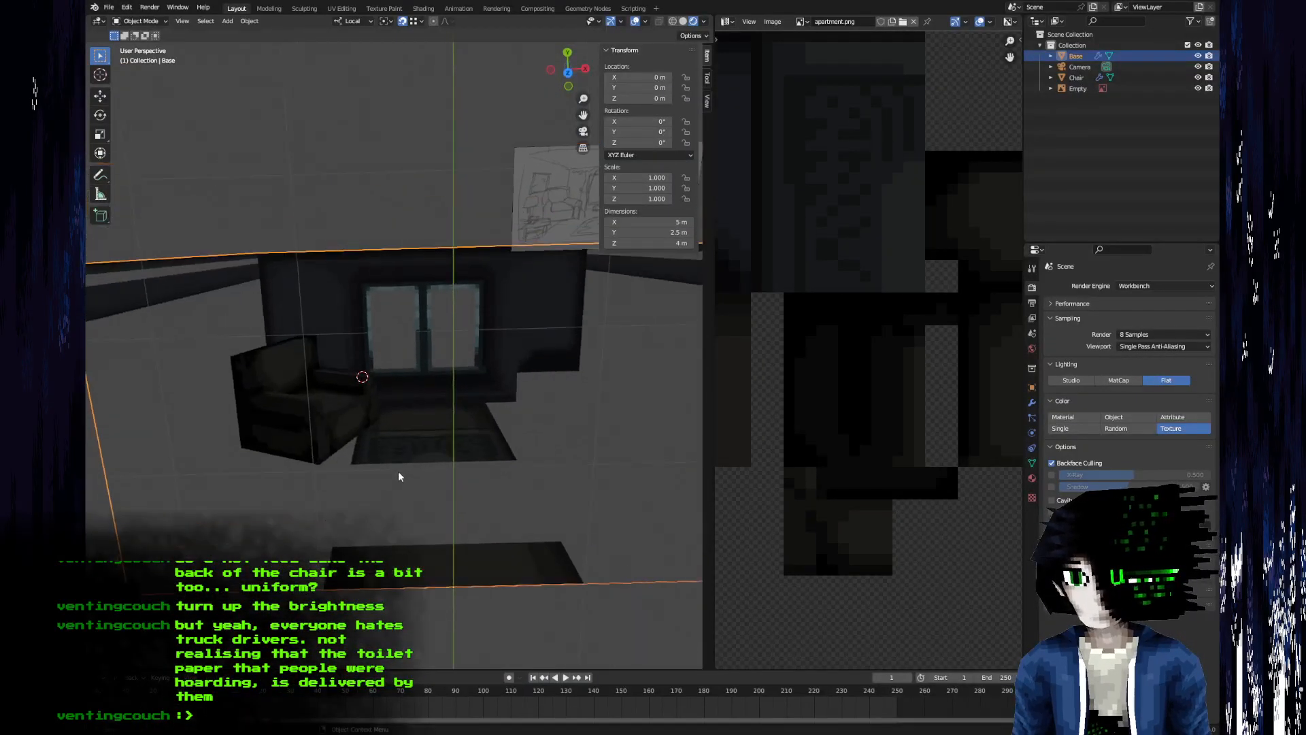
pyautogui.scroll(2, 398, 496)
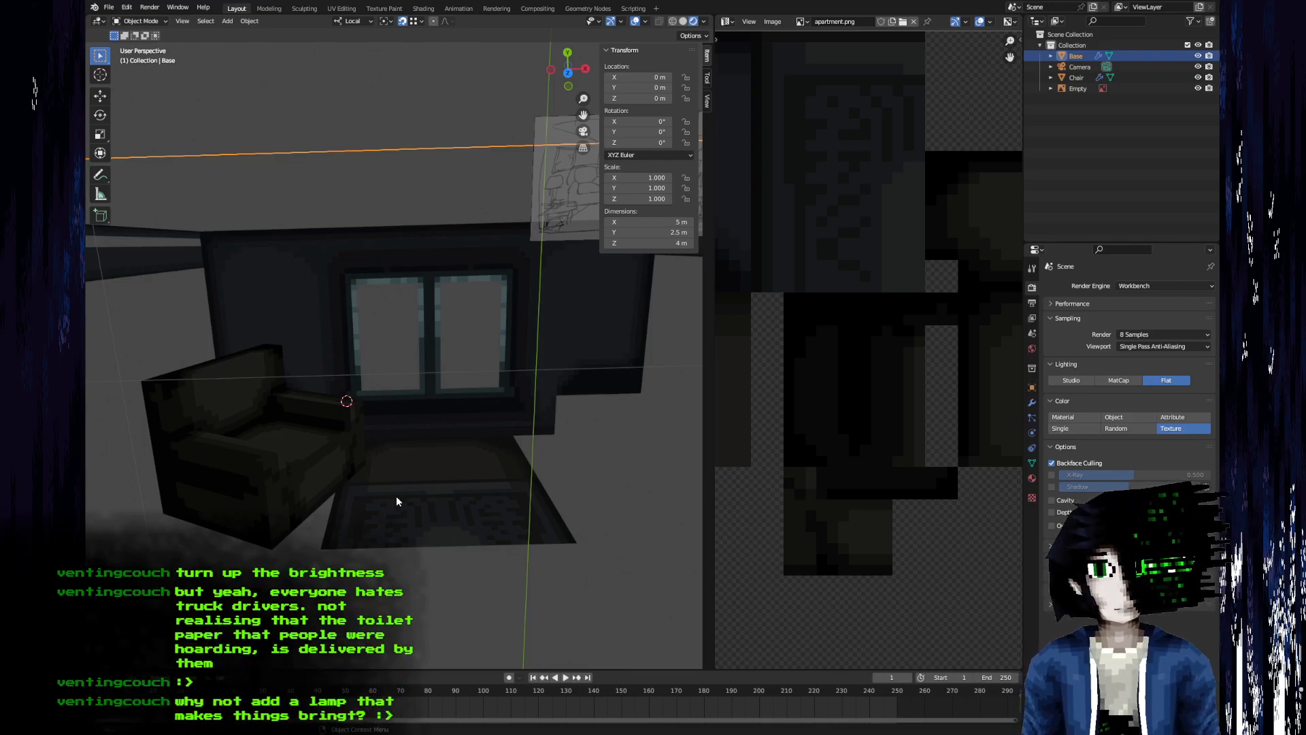
# - Frame the room reference sketch and examine its furniture and lamps against the modelled room
pyautogui.moveTo(540, 432)
pyautogui.mouseDown(button='middle')
pyautogui.moveTo(472, 422)
pyautogui.moveTo(388, 269)
pyautogui.mouseUp(button='middle')
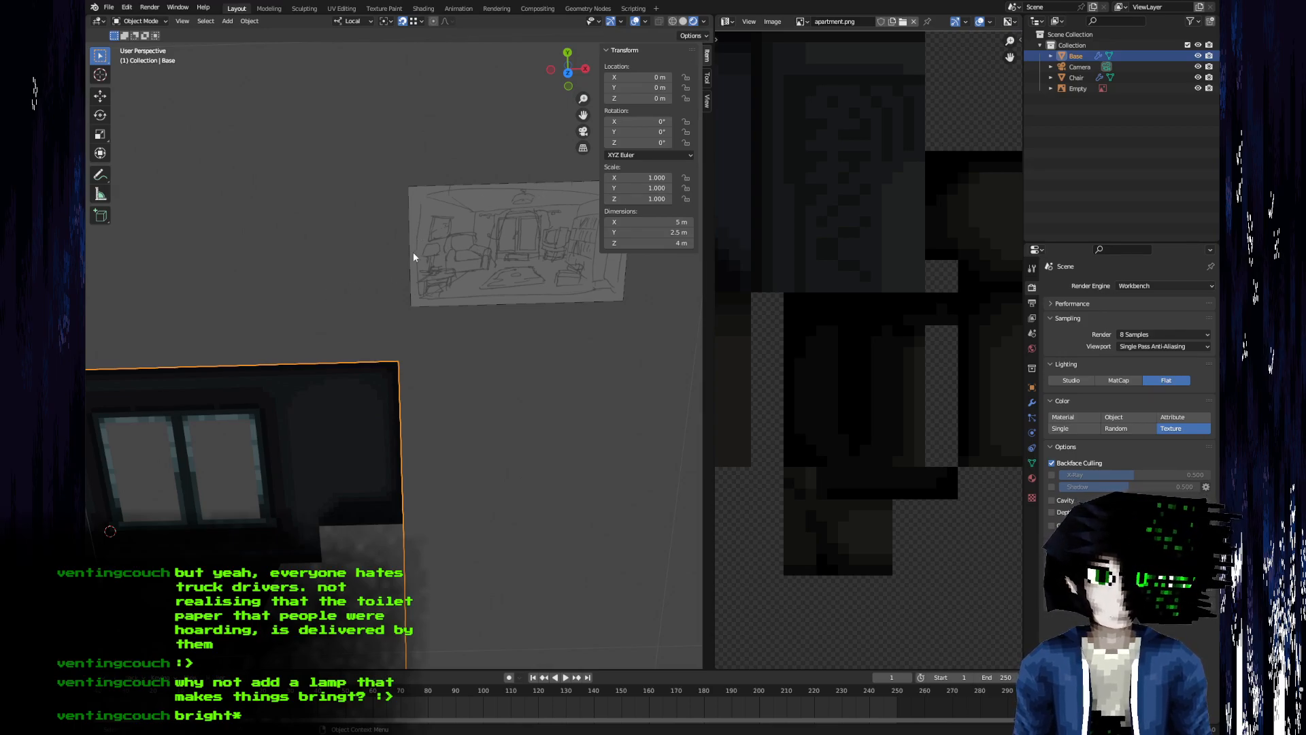
pyautogui.scroll(4, 413, 256)
pyautogui.click(476, 261)
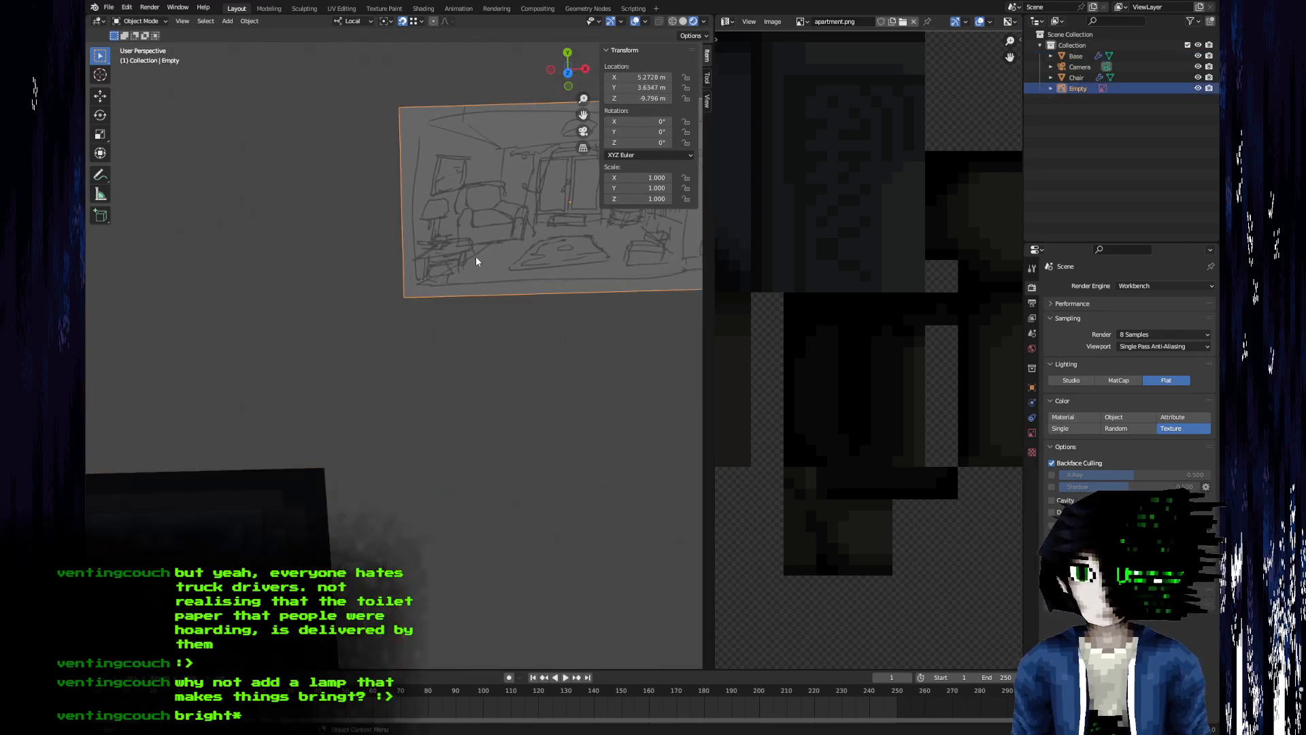
pyautogui.press('F3')
pyautogui.write('frame')
pyautogui.press('Return')
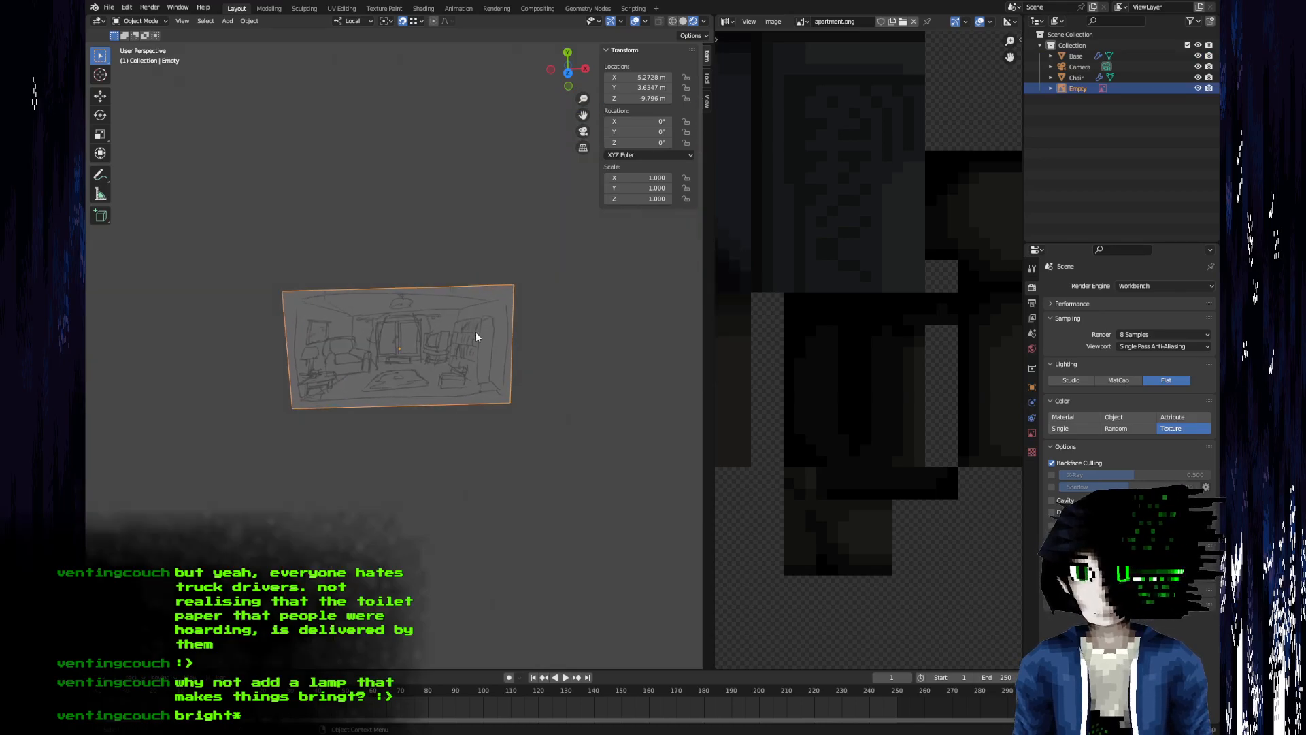
pyautogui.scroll(7, 475, 330)
pyautogui.scroll(-2, 223, 373)
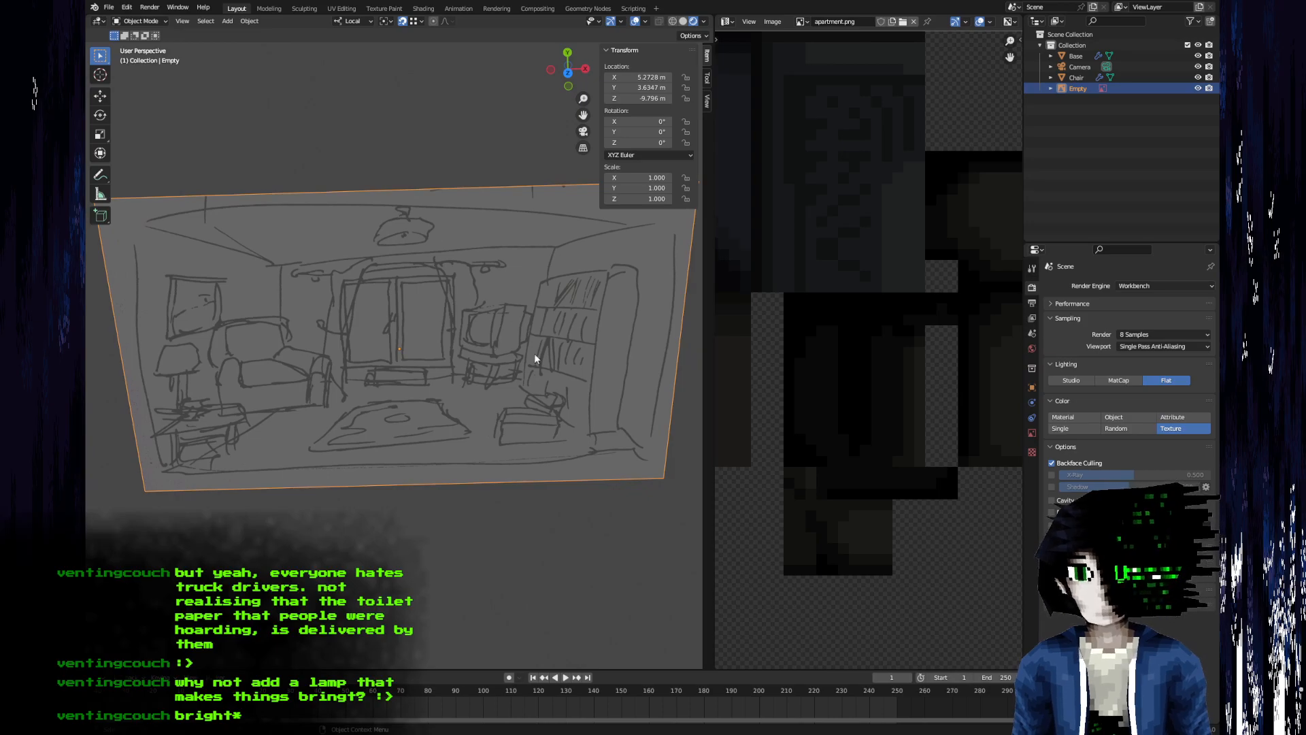
pyautogui.scroll(-3, 455, 366)
pyautogui.scroll(5, 522, 393)
pyautogui.scroll(-7, 521, 393)
pyautogui.keyDown('shift'); pyautogui.moveTo(378, 519); pyautogui.dragTo(593, 332, button='middle'); pyautogui.keyUp('shift')
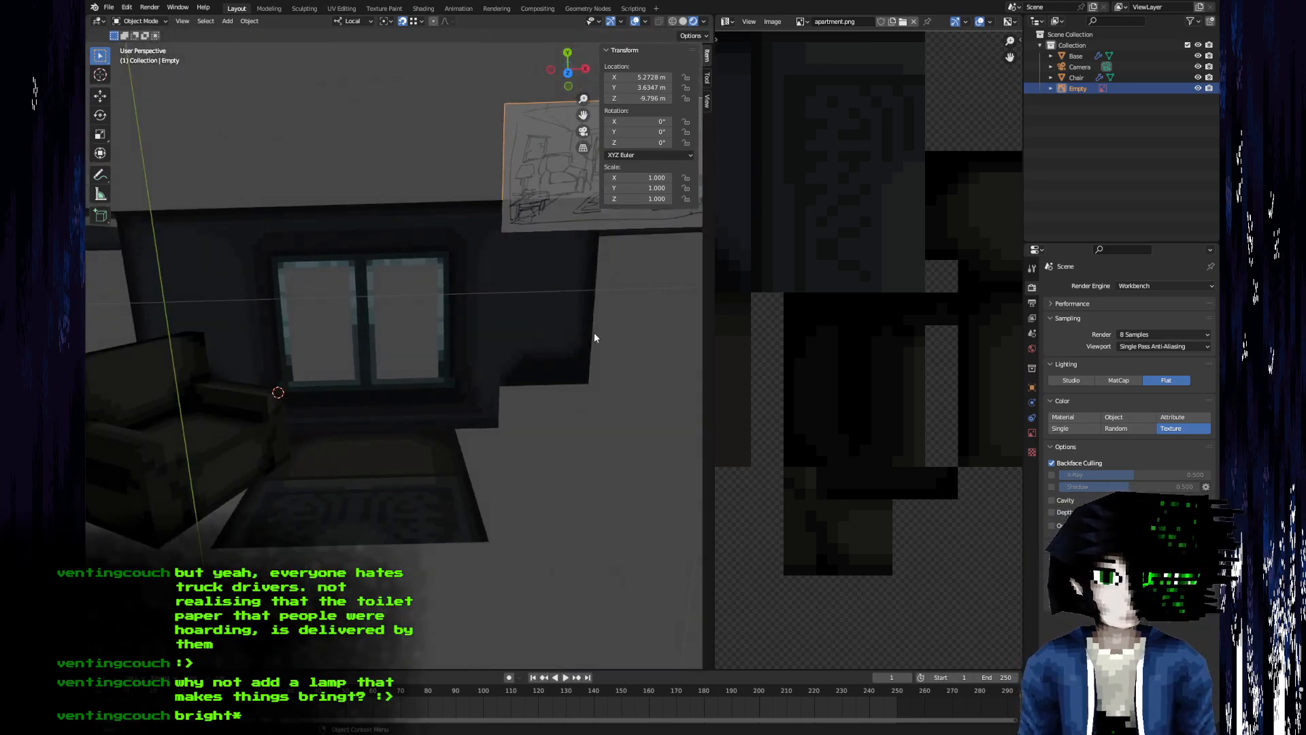